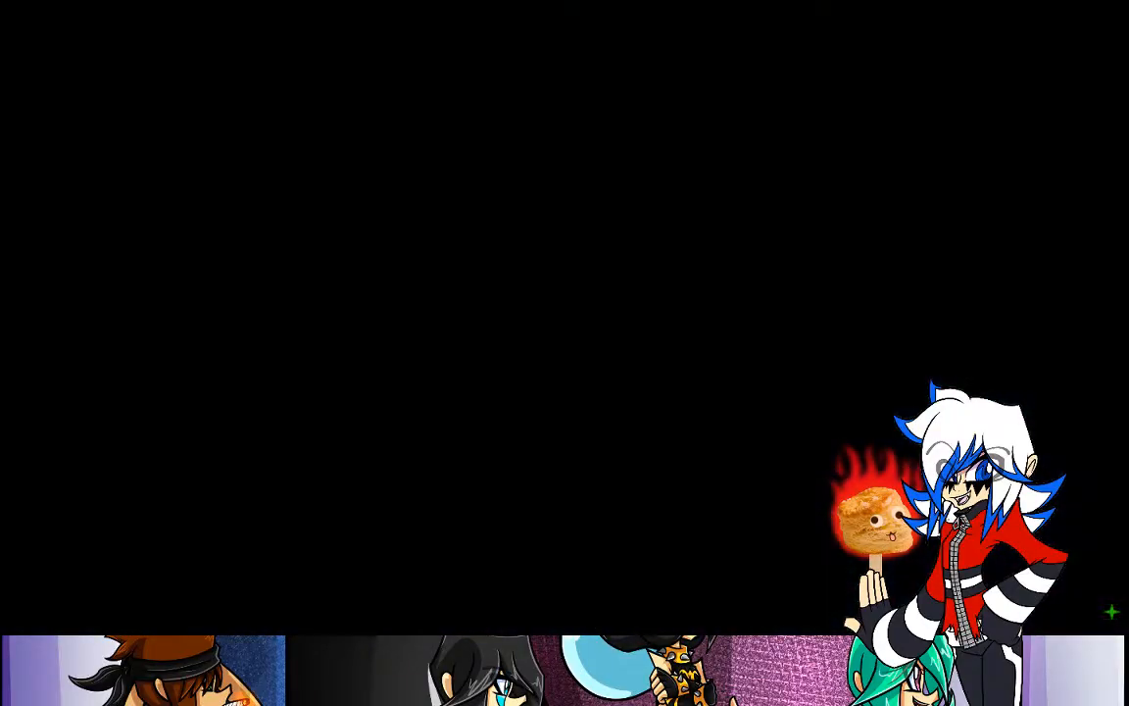
Cancel the automatic playback of the upcoming YouTube video and leave full-screen view.
mouse_move(1112, 610)
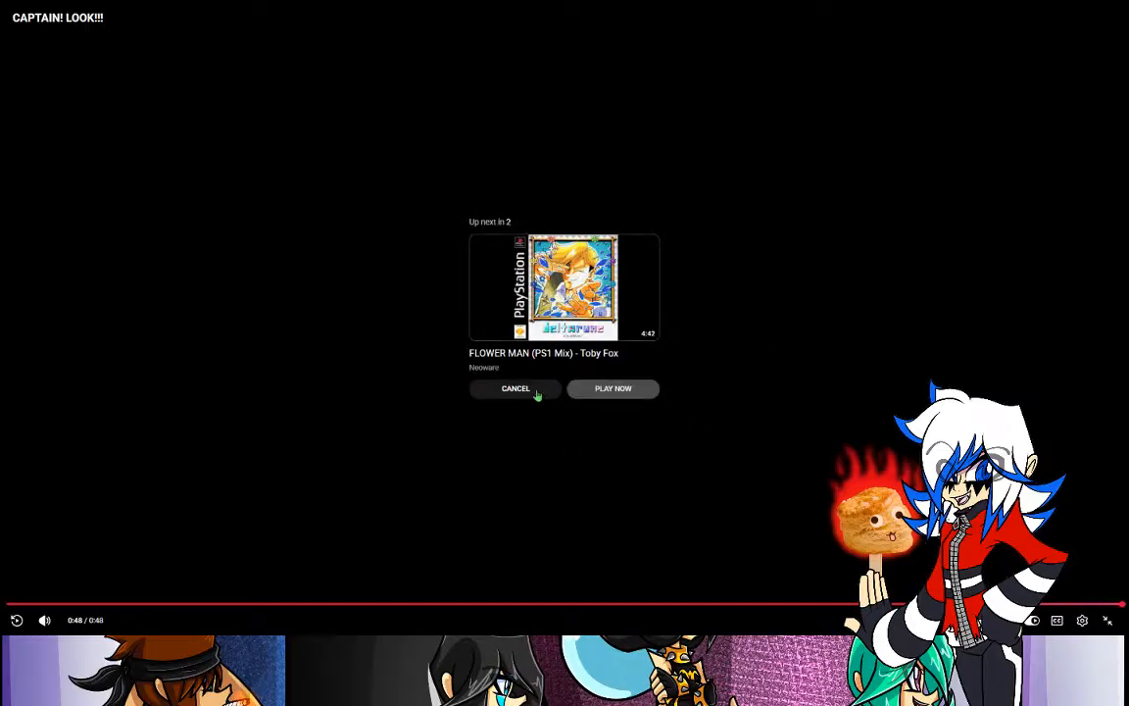
left_click(537, 392)
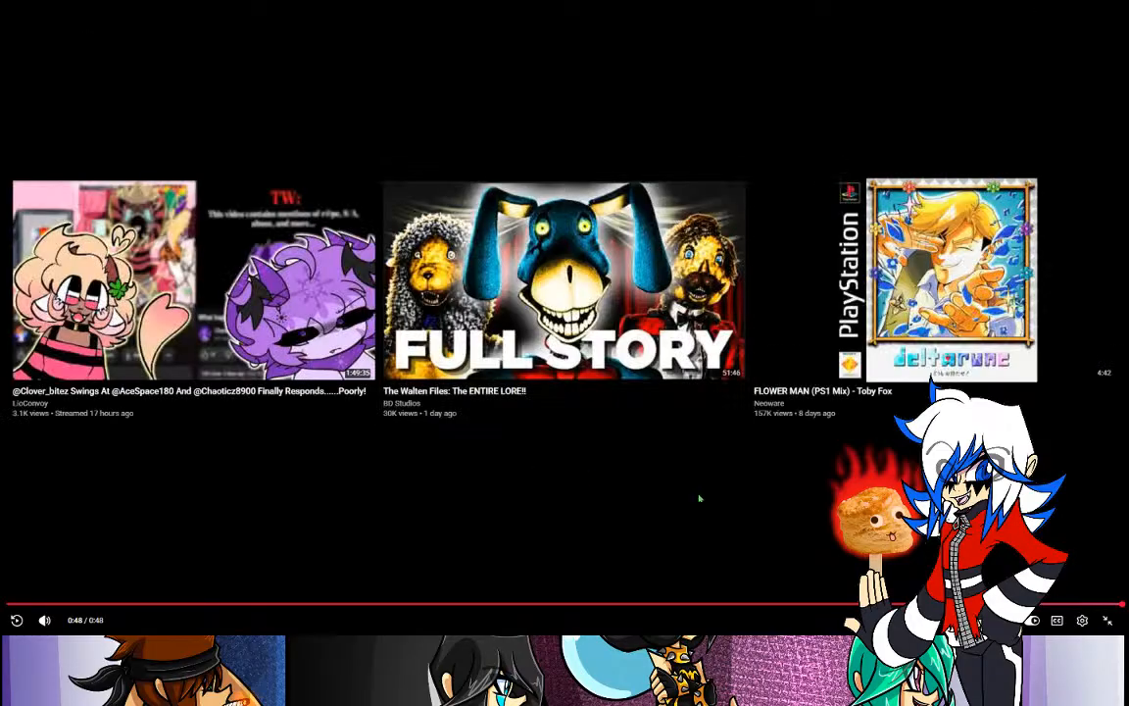
left_click(1107, 620)
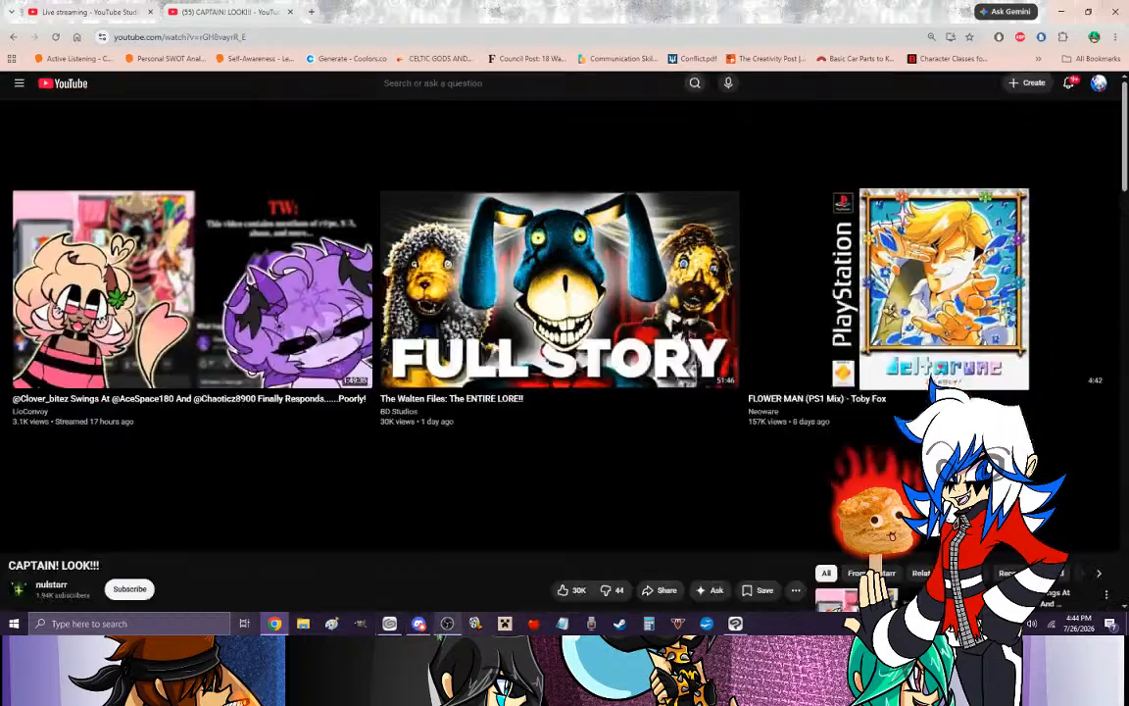
Switch to OBS, toggle the visibility of the Window Capture 6 source, and minimize OBS.
left_click(447, 623)
left_click(683, 497)
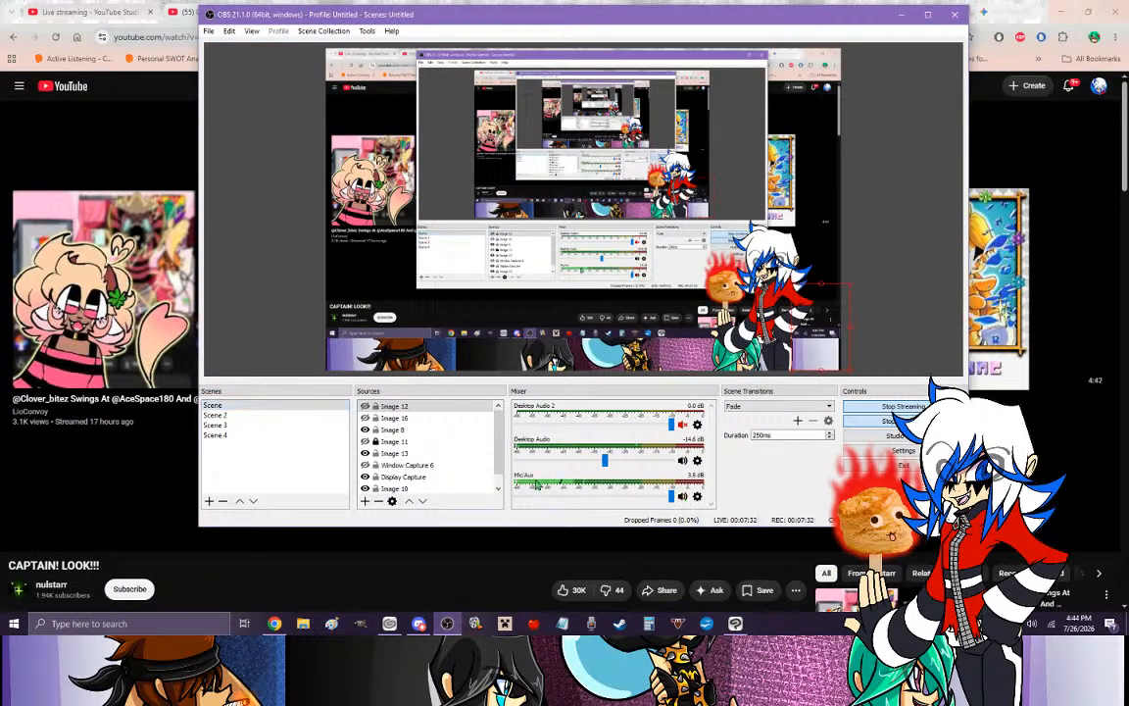
left_click(365, 465)
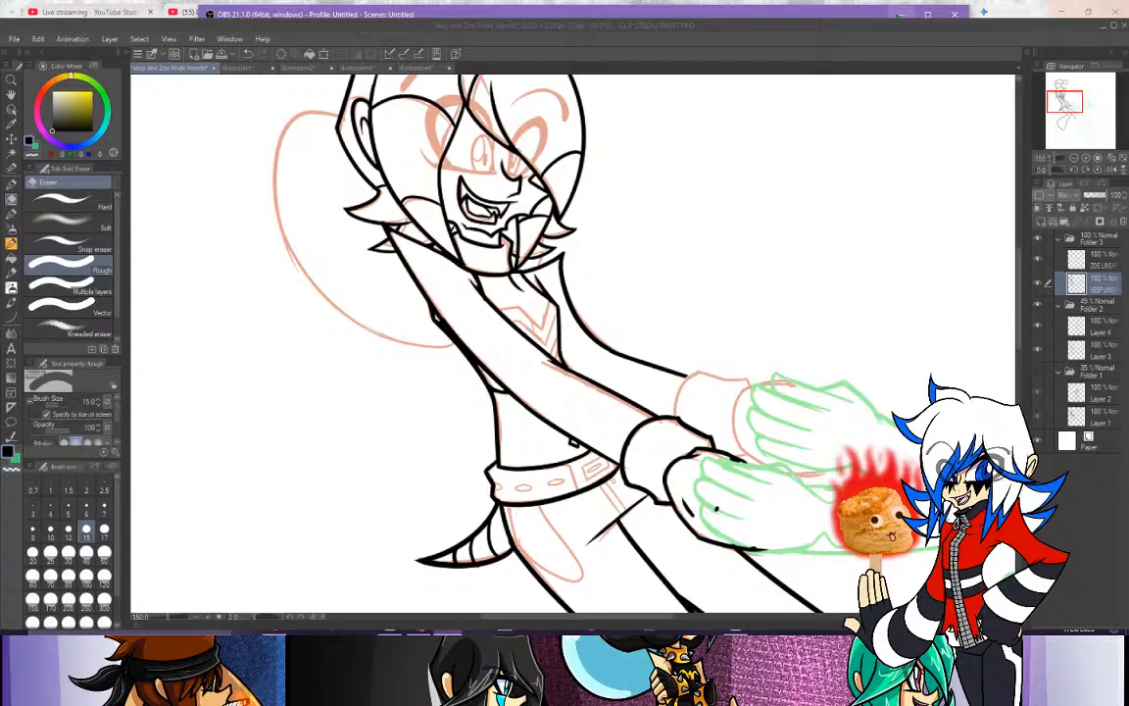
left_click(899, 13)
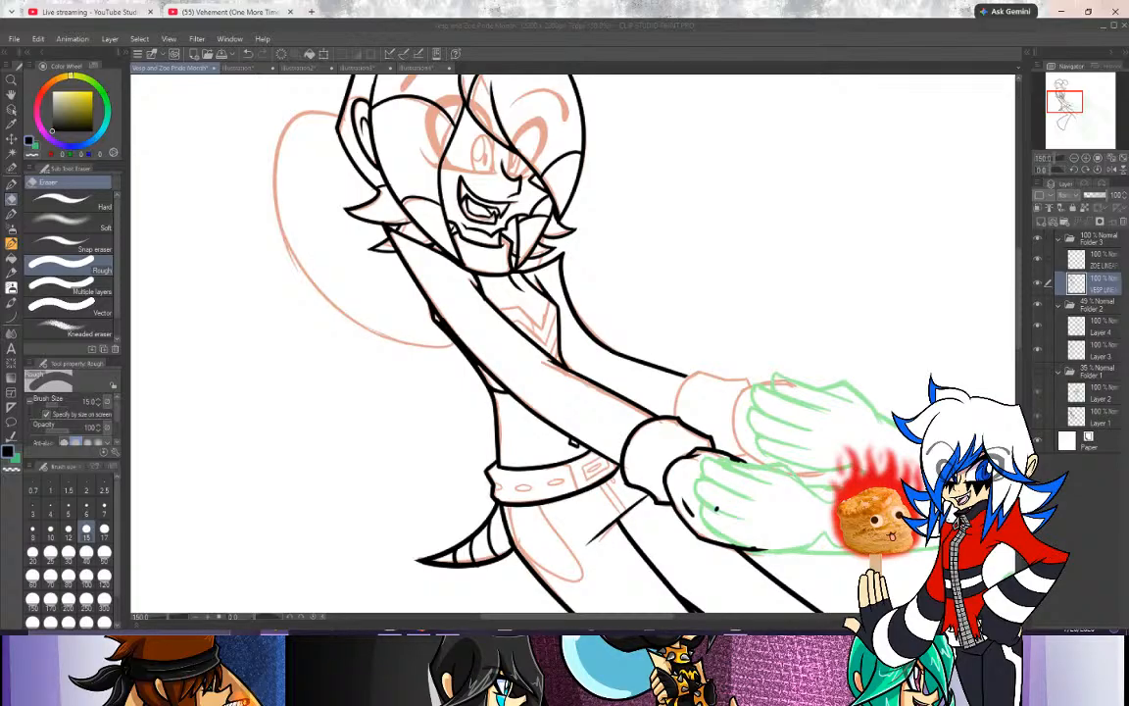
Clear the OBS and browser windows away and switch to the Vesp and Zoe Pride Month drawing in Clip Studio Paint.
left_click(446, 633)
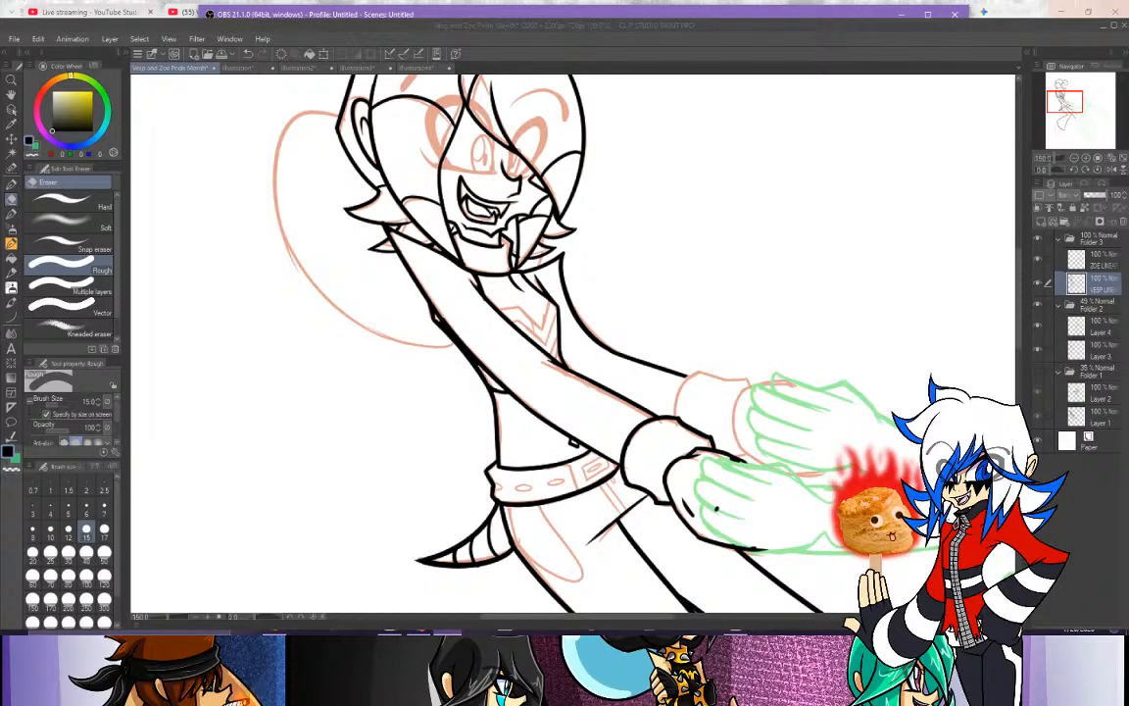
left_click(901, 15)
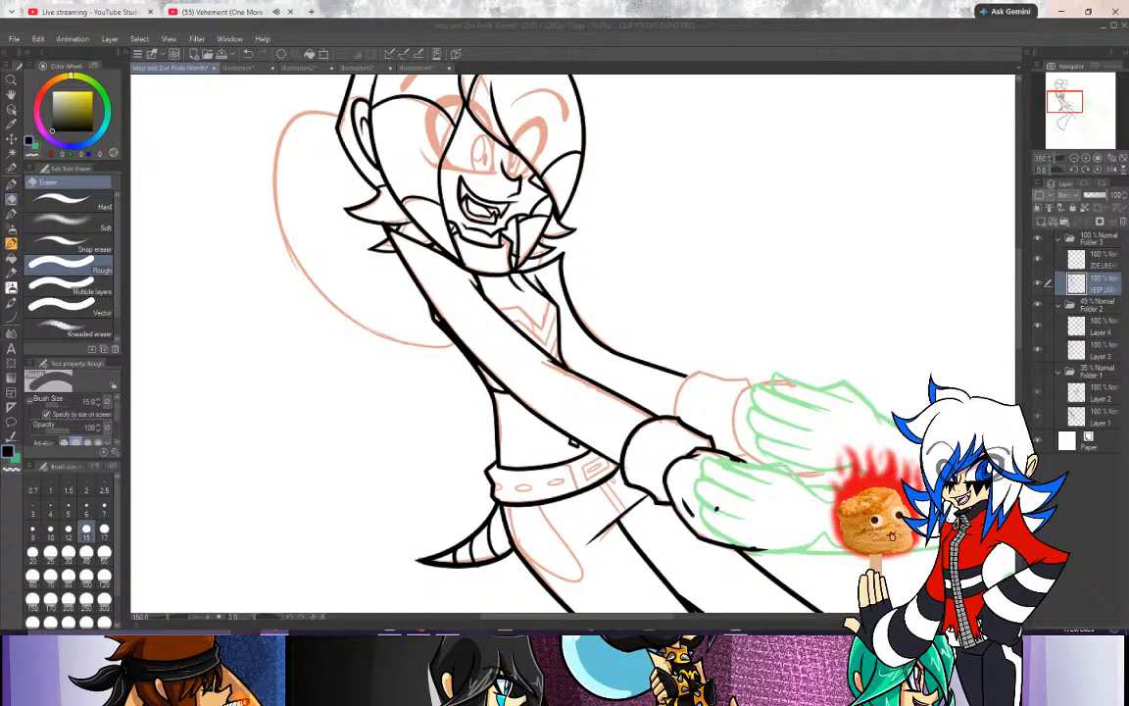
left_click(1062, 11)
left_click(446, 630)
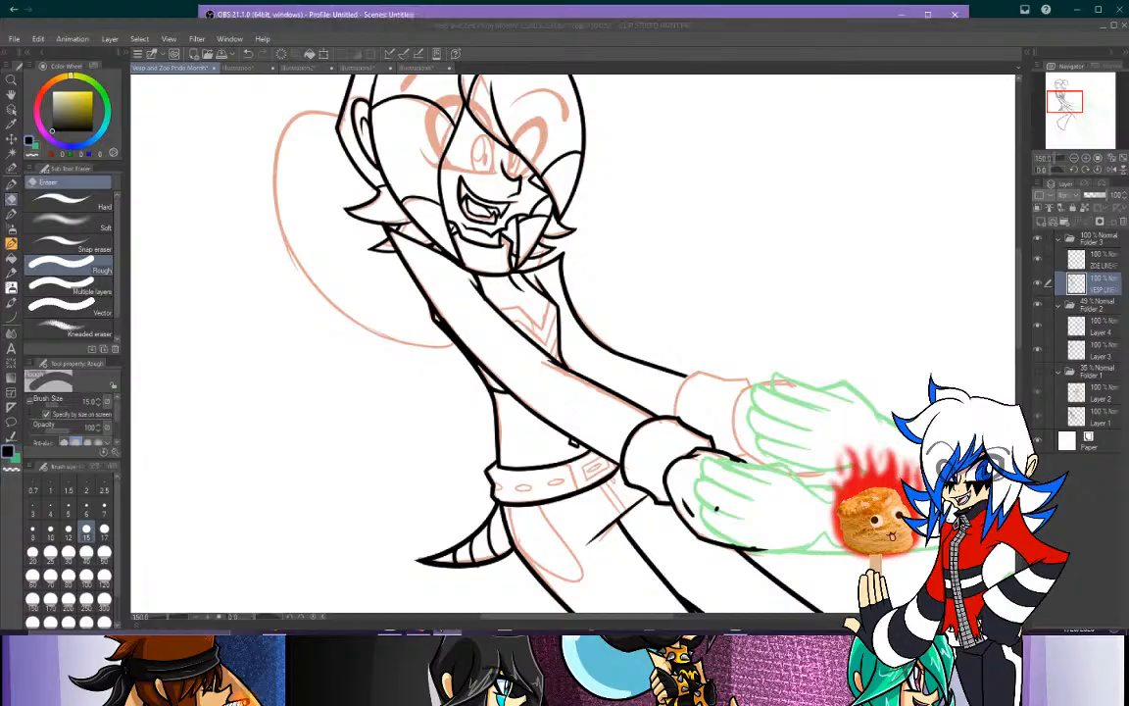
left_click(901, 15)
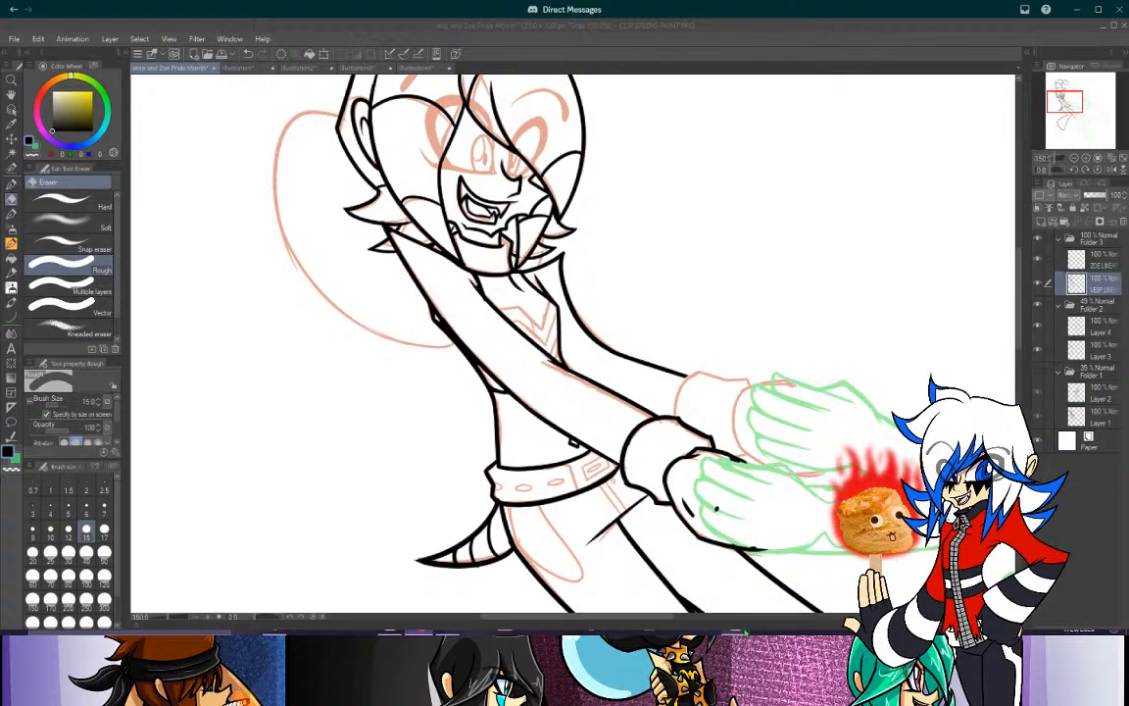
key("alt+Tab")
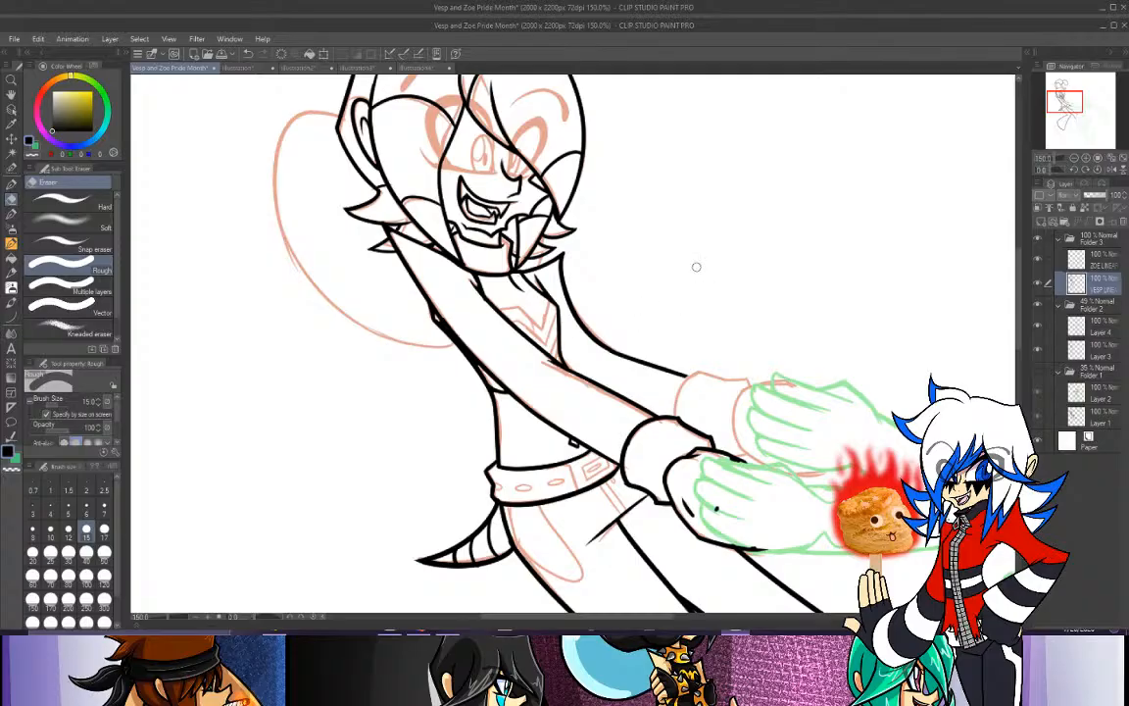
Ink the rounded pocket shape below the belt and the belt buckle's edge with the G-pen at size 12.
left_click_drag(1075, 102, 1070, 110)
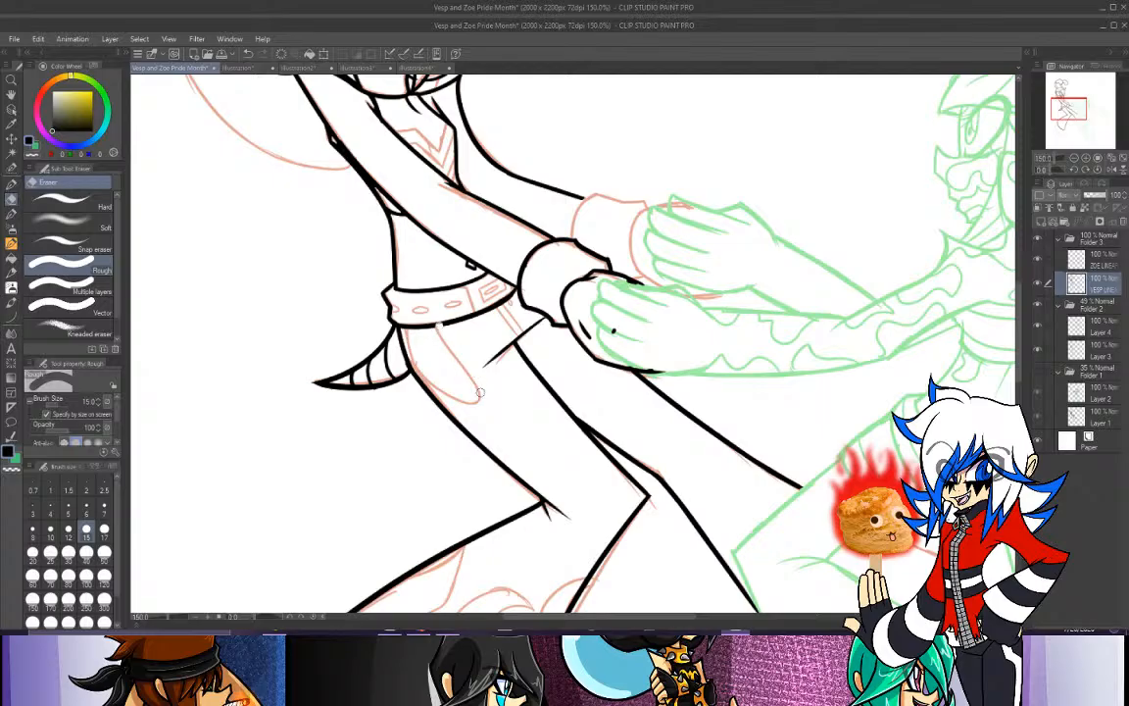
key("p")
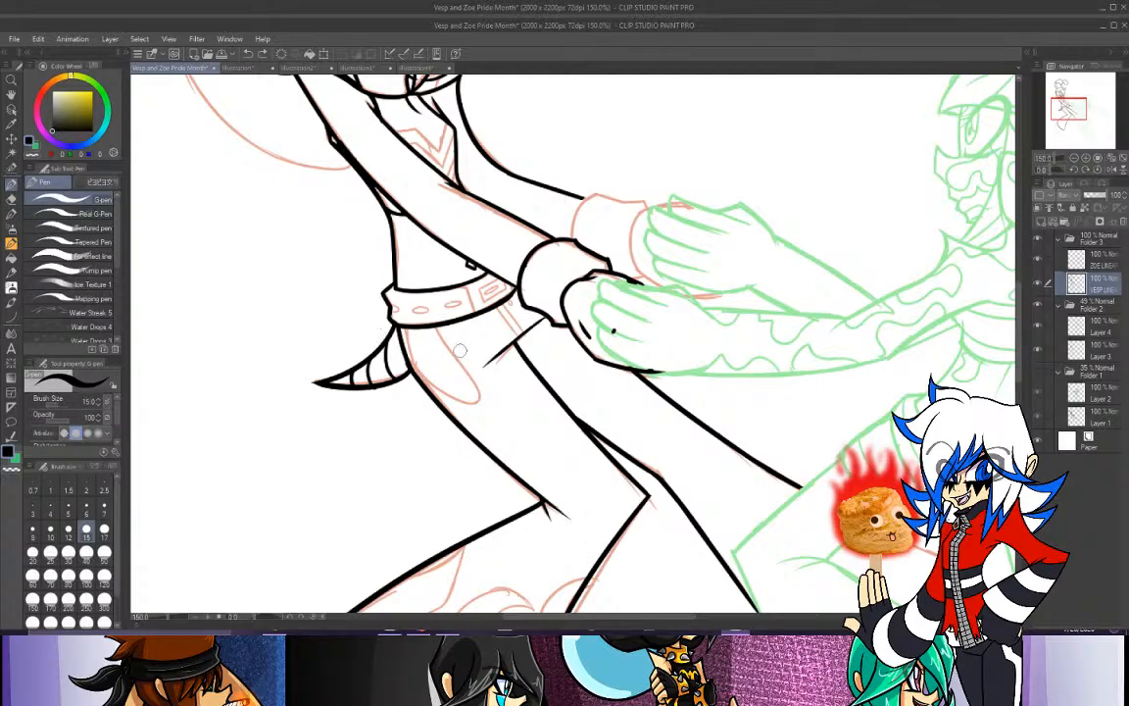
left_click(68, 529)
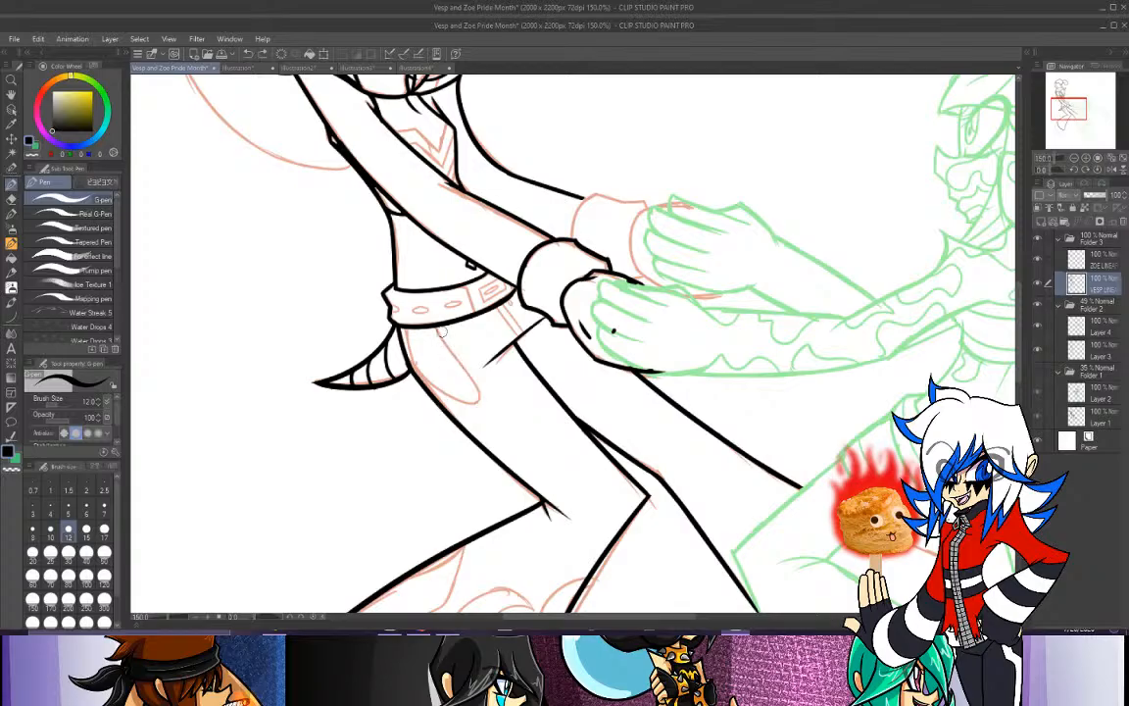
mouse_move(441, 332)
left_mouse_down()
mouse_move(478, 397)
mouse_move(424, 336)
left_mouse_up()
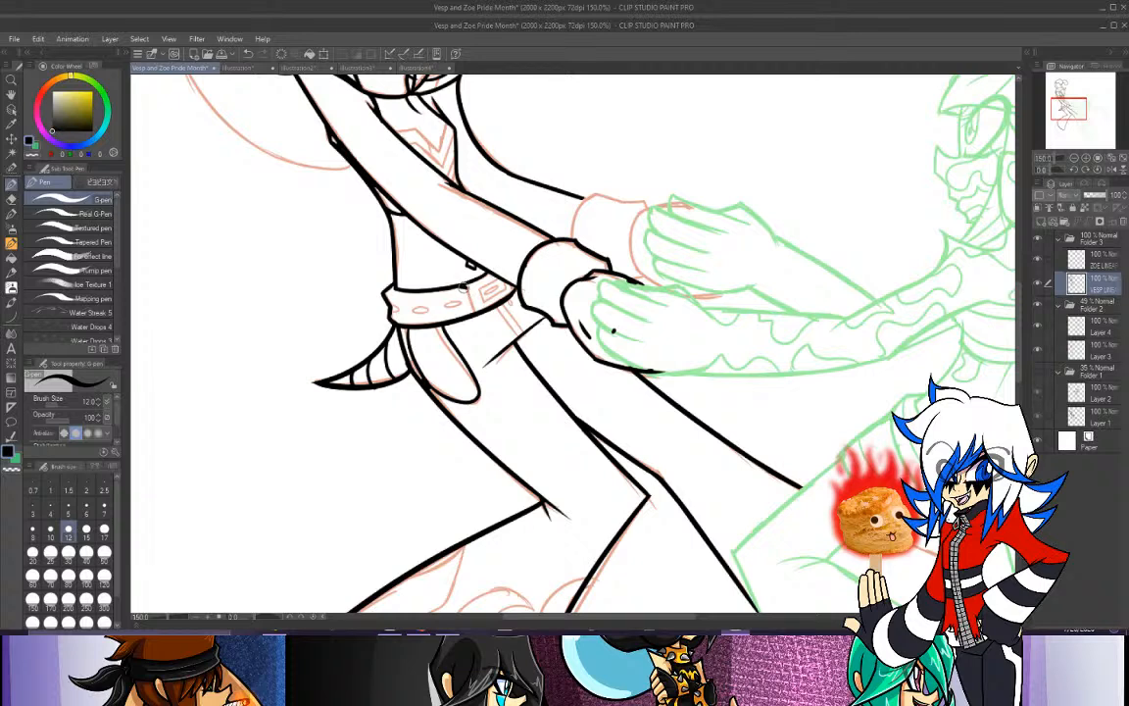
left_click_drag(465, 286, 475, 312)
key("ctrl+z")
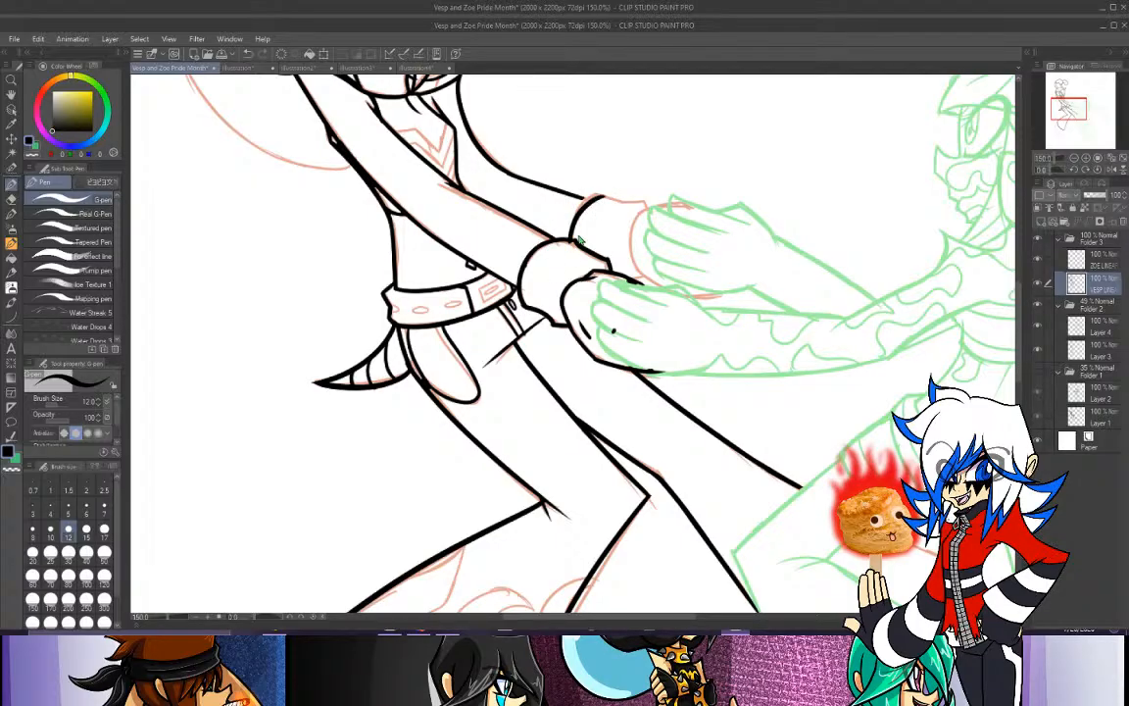
Ink the far arm's cuff over the red sketch, redoing uneven strokes and switching to the Rough eraser for cleanup.
mouse_move(568, 237)
left_mouse_down()
mouse_move(571, 218)
mouse_move(610, 190)
left_mouse_up()
key("ctrl+z")
key("ctrl+z")
key("ctrl+z")
left_click_drag(570, 238, 609, 190)
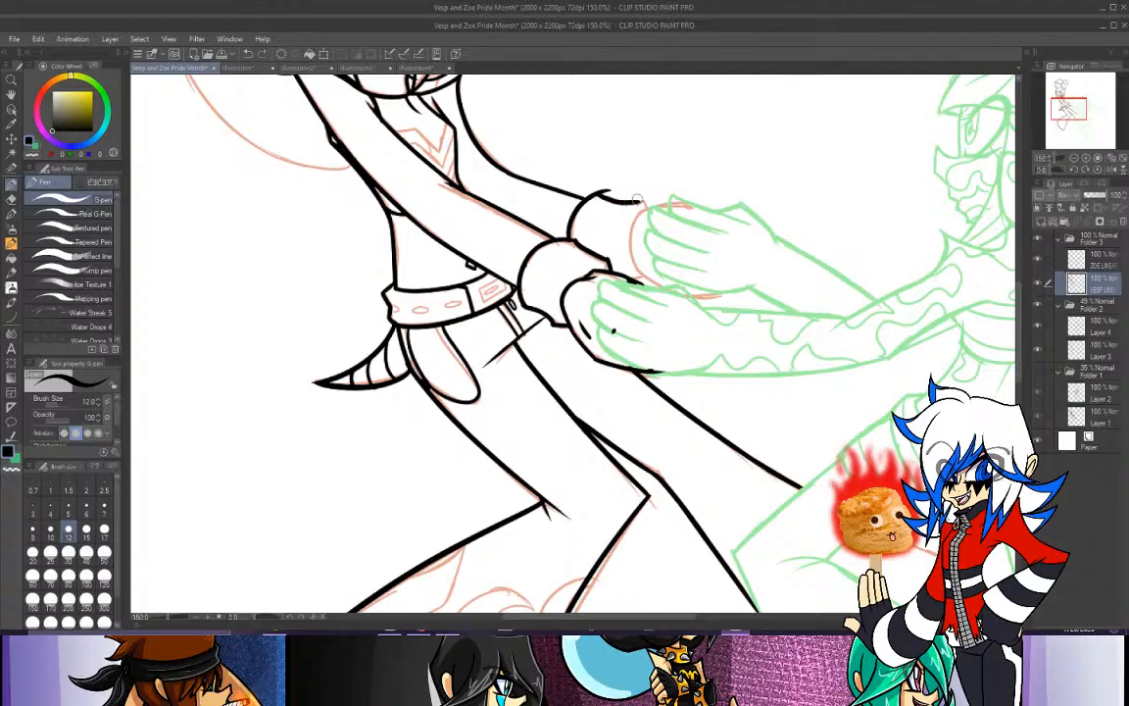
key("ctrl+z")
left_click_drag(608, 196, 648, 207)
left_click(11, 197)
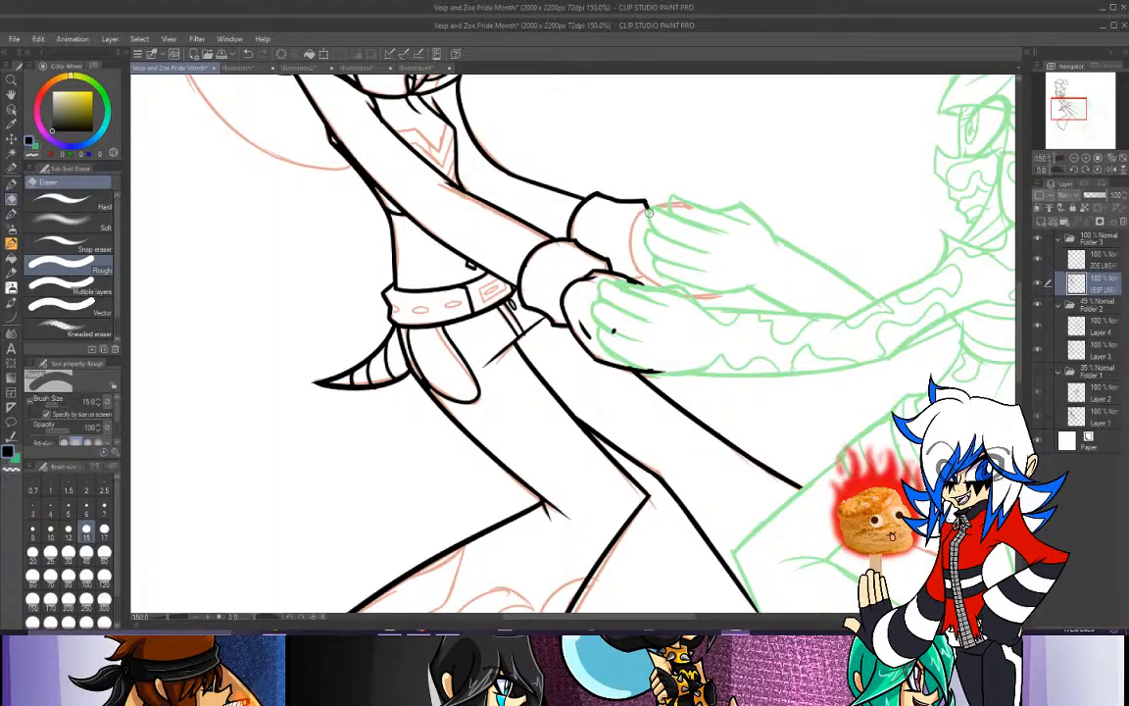
Ink the zigzag chevron detail on the character's chest with the G-pen.
left_click(11, 183)
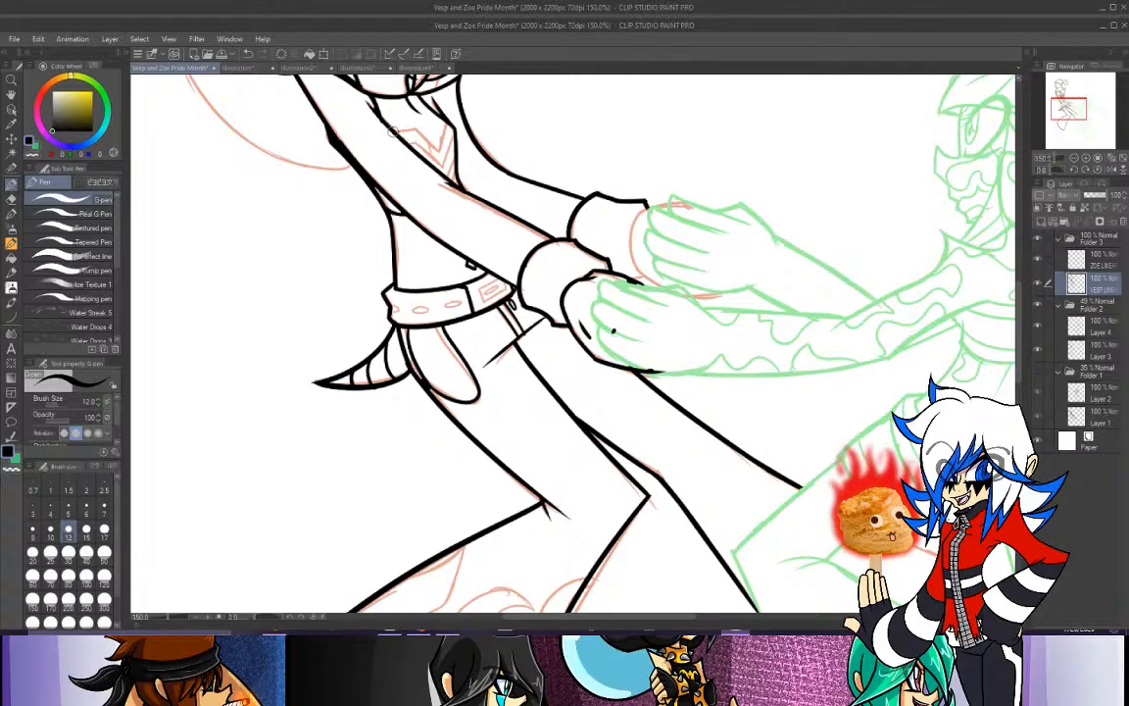
mouse_move(391, 132)
left_mouse_down()
mouse_move(416, 129)
mouse_move(436, 147)
left_mouse_up()
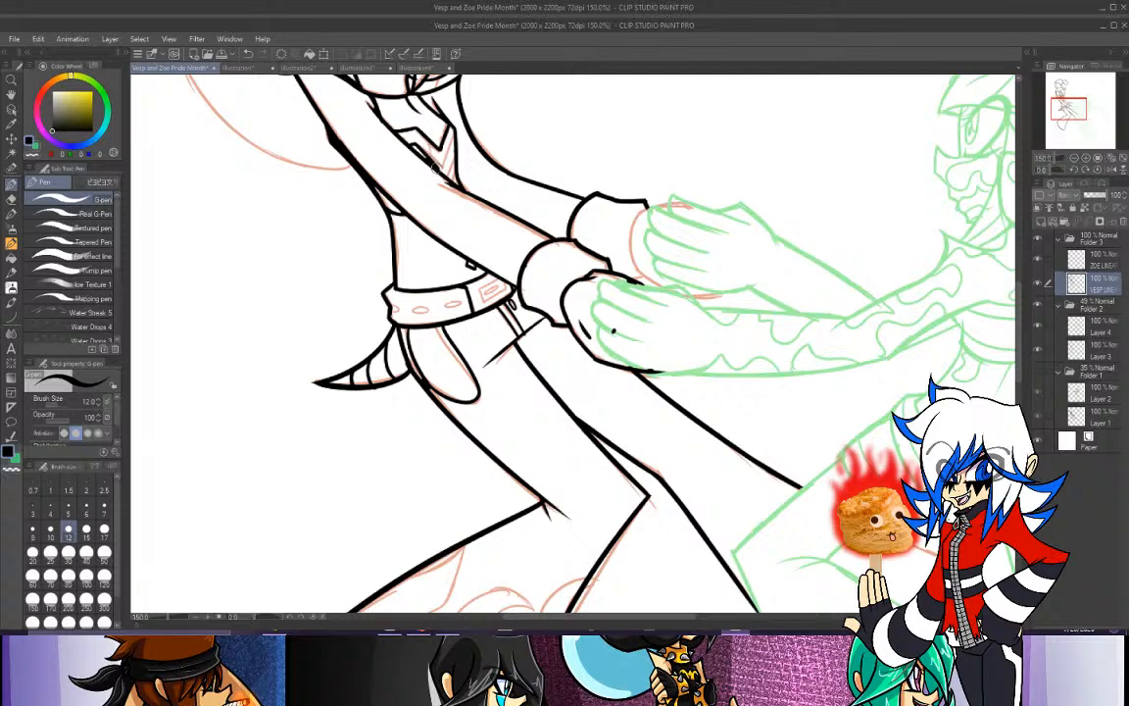
left_click_drag(455, 144, 449, 180)
key("ctrl+z")
Ink the oval holes along the belt and try out the inner detail of the buckle.
left_click_drag(412, 311, 500, 277)
key("ctrl+z")
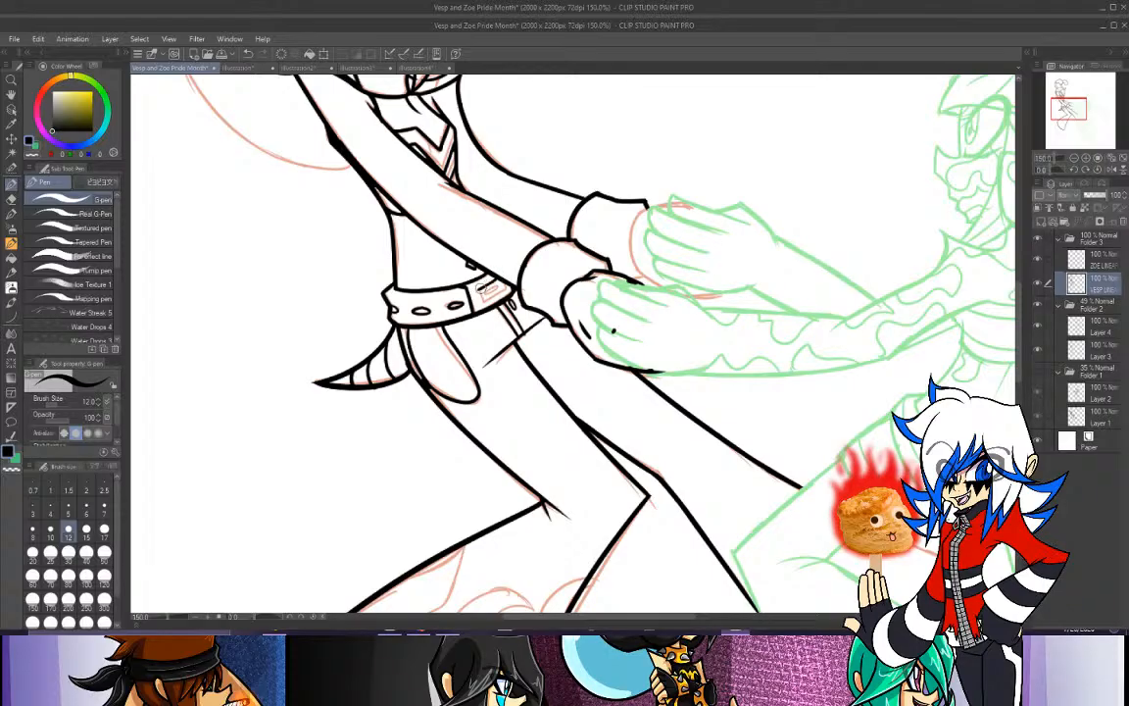
mouse_move(476, 289)
left_mouse_down()
mouse_move(481, 303)
mouse_move(504, 292)
left_mouse_up()
key("ctrl+z")
key("ctrl+z")
Ink the drip-shaped flame curve and the small arc along the upper edge of the flared trouser leg.
scroll(613, 330, "down", 10)
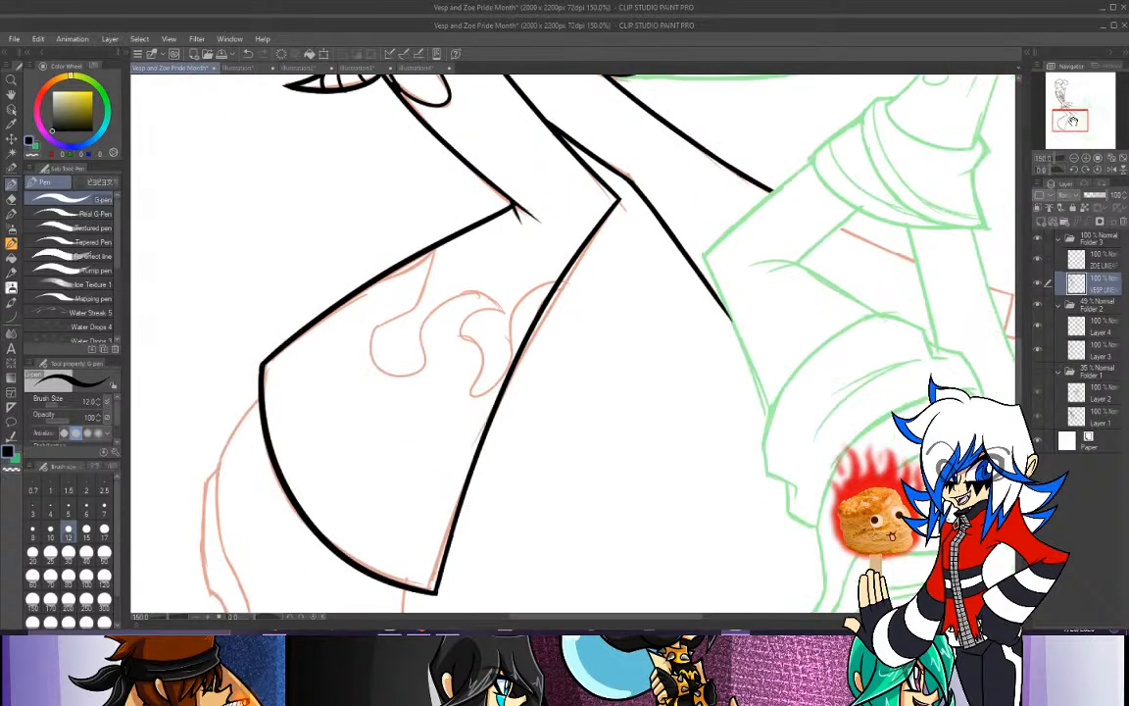
mouse_move(451, 193)
left_mouse_down()
mouse_move(510, 159)
mouse_move(478, 229)
left_mouse_up()
key("ctrl+z")
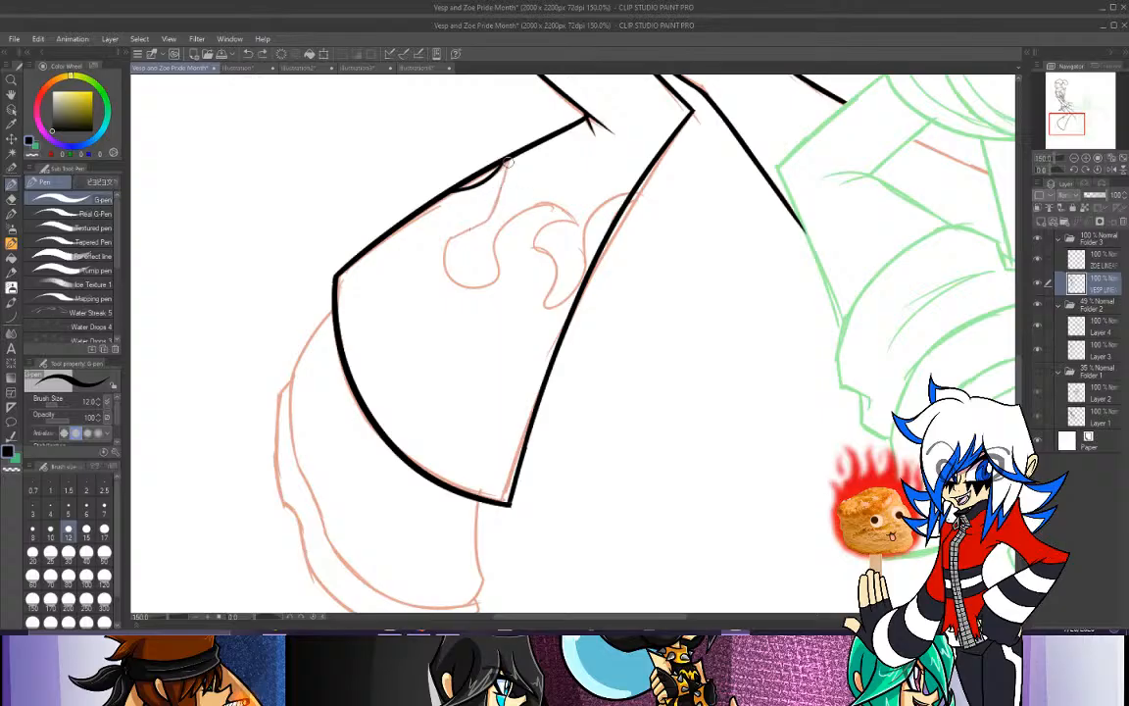
left_click_drag(508, 159, 483, 229)
key("ctrl+z")
left_click_drag(508, 160, 456, 278)
key("ctrl+z")
mouse_move(508, 159)
left_mouse_down()
mouse_move(489, 282)
mouse_move(498, 244)
mouse_move(600, 222)
left_mouse_up()
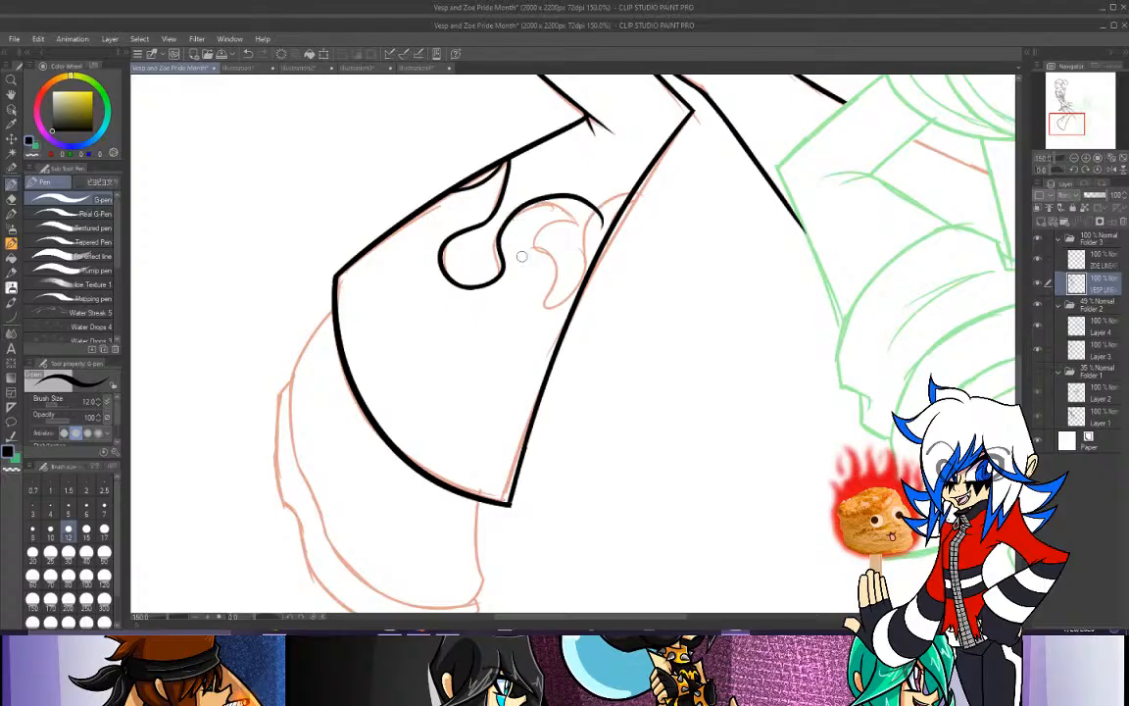
key("ctrl+z")
left_click_drag(465, 286, 490, 282)
left_click_drag(453, 202, 525, 180)
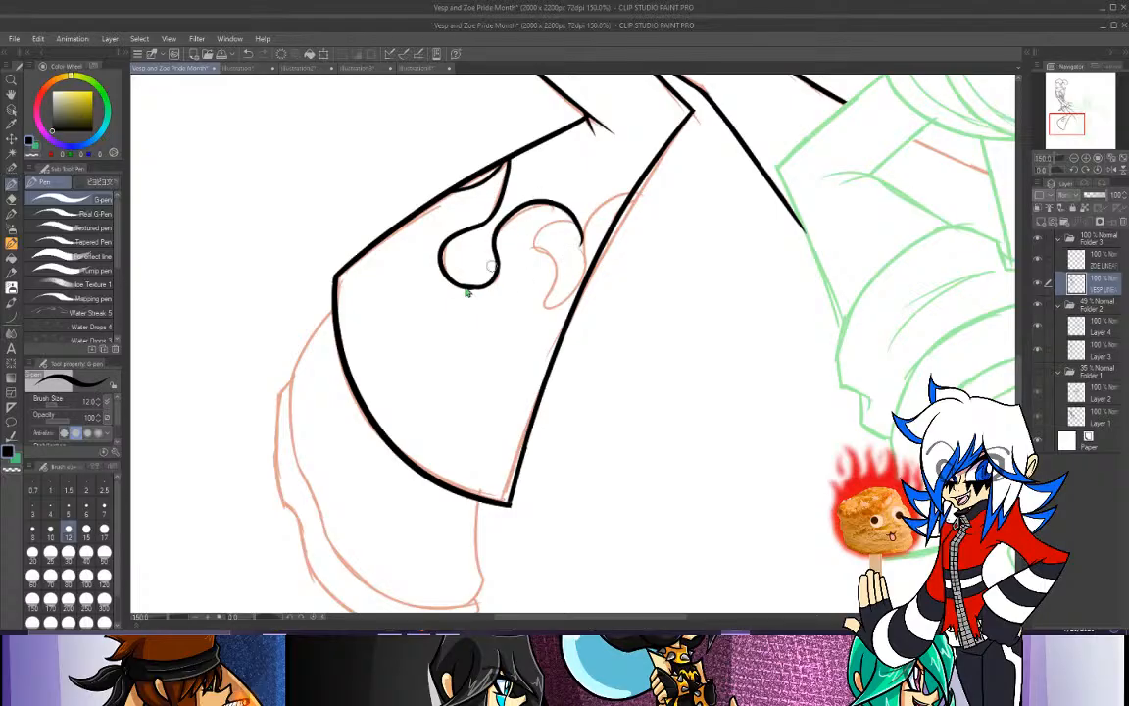
key("ctrl+z")
Ink the remaining flame pattern on the trouser leg: the inner crescent and the curve meeting the front edge.
mouse_move(460, 284)
left_mouse_down()
mouse_move(496, 224)
mouse_move(568, 240)
mouse_move(557, 215)
mouse_move(535, 252)
mouse_move(535, 221)
mouse_move(555, 279)
mouse_move(548, 299)
left_mouse_up()
key("ctrl+z")
key("ctrl+z")
mouse_move(544, 259)
left_mouse_down()
mouse_move(536, 249)
mouse_move(548, 299)
mouse_move(538, 251)
mouse_move(546, 298)
mouse_move(591, 214)
mouse_move(633, 187)
left_mouse_up()
key("ctrl+z")
key("ctrl+z")
key("ctrl+z")
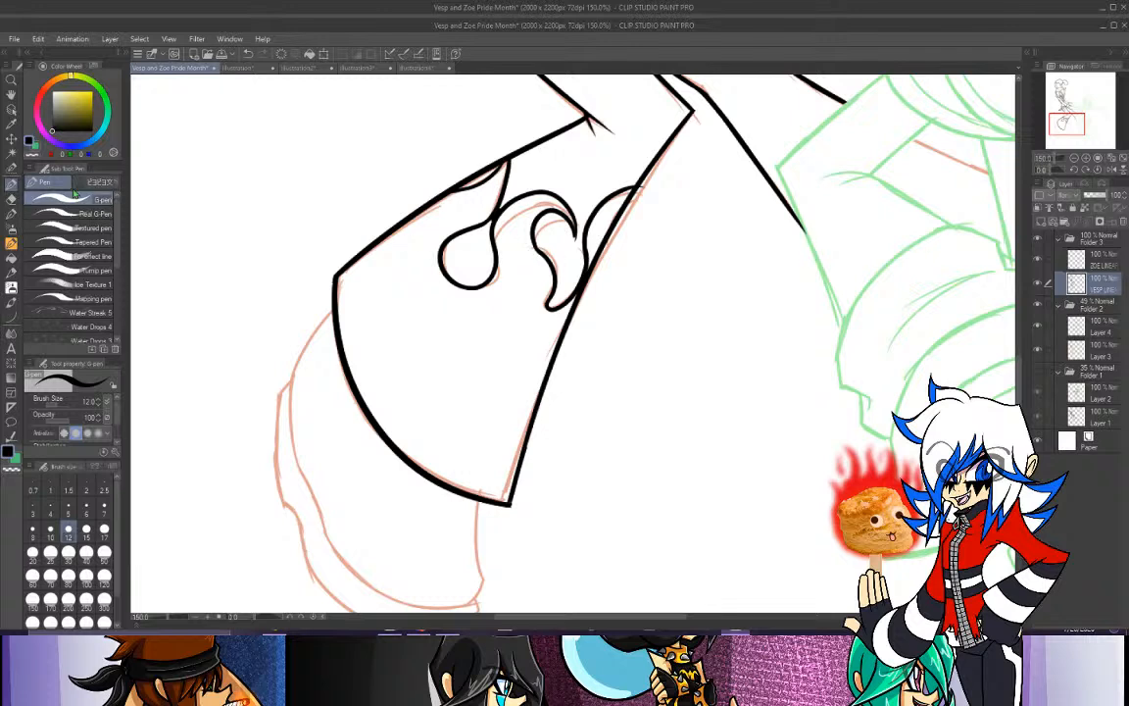
Erase the flame curve's overshoot outside the trouser leg's front edge with the Rough eraser.
key("e")
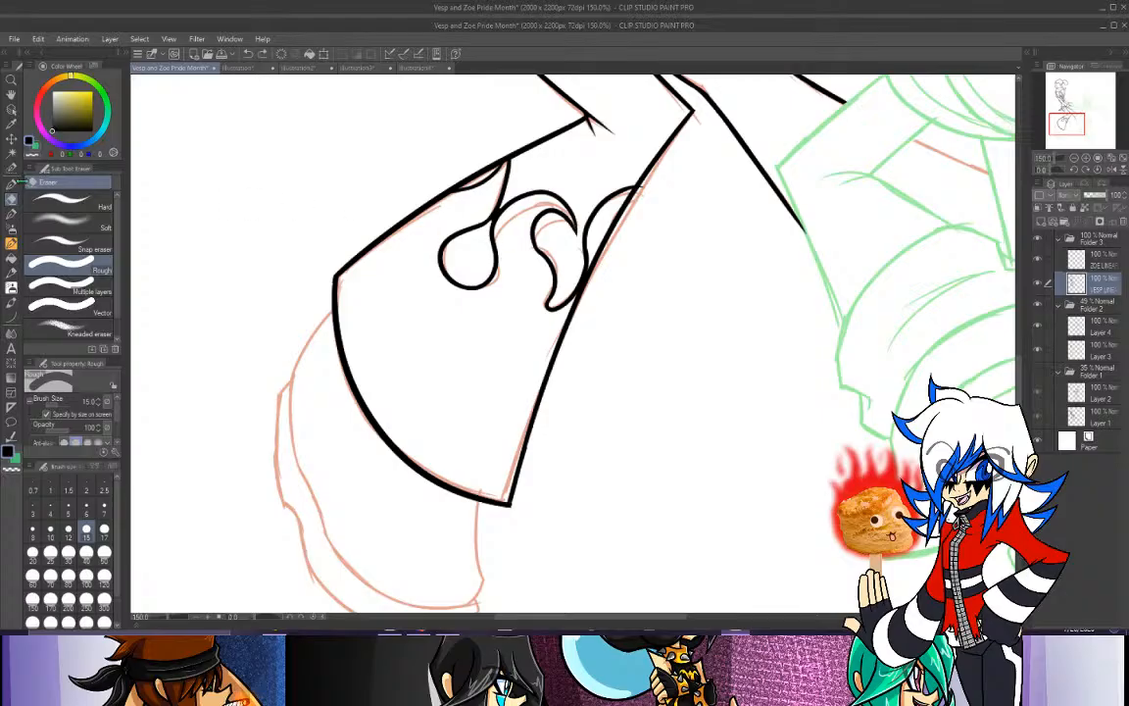
key("p")
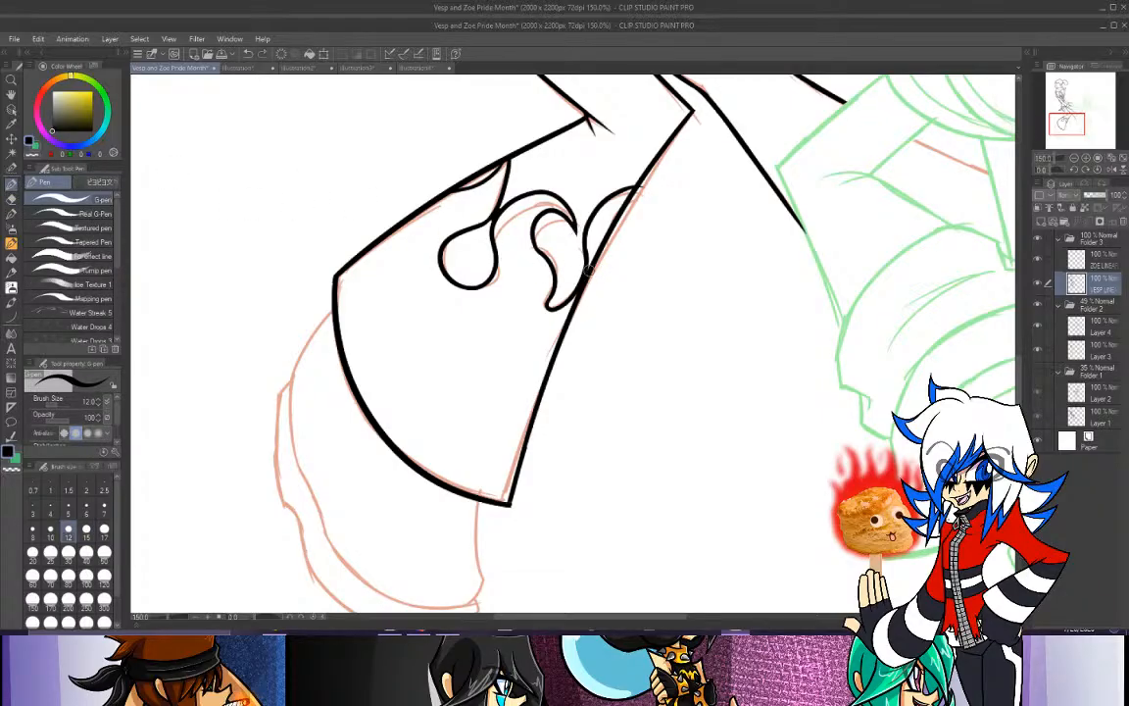
key("e")
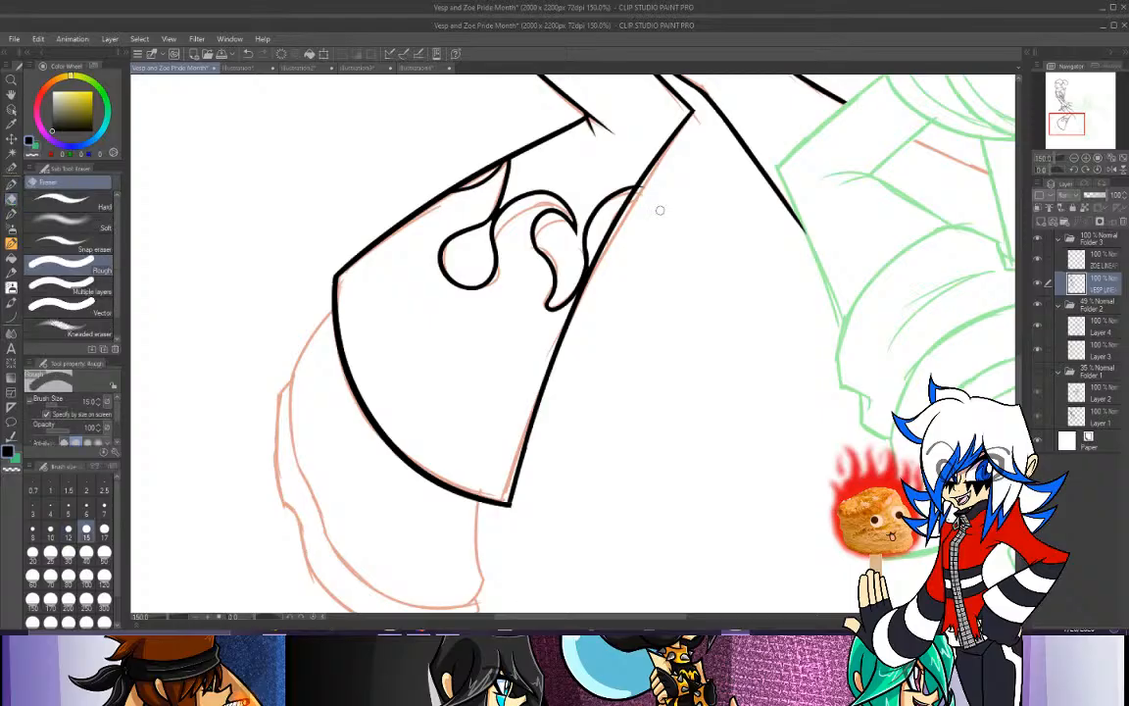
left_click(425, 632)
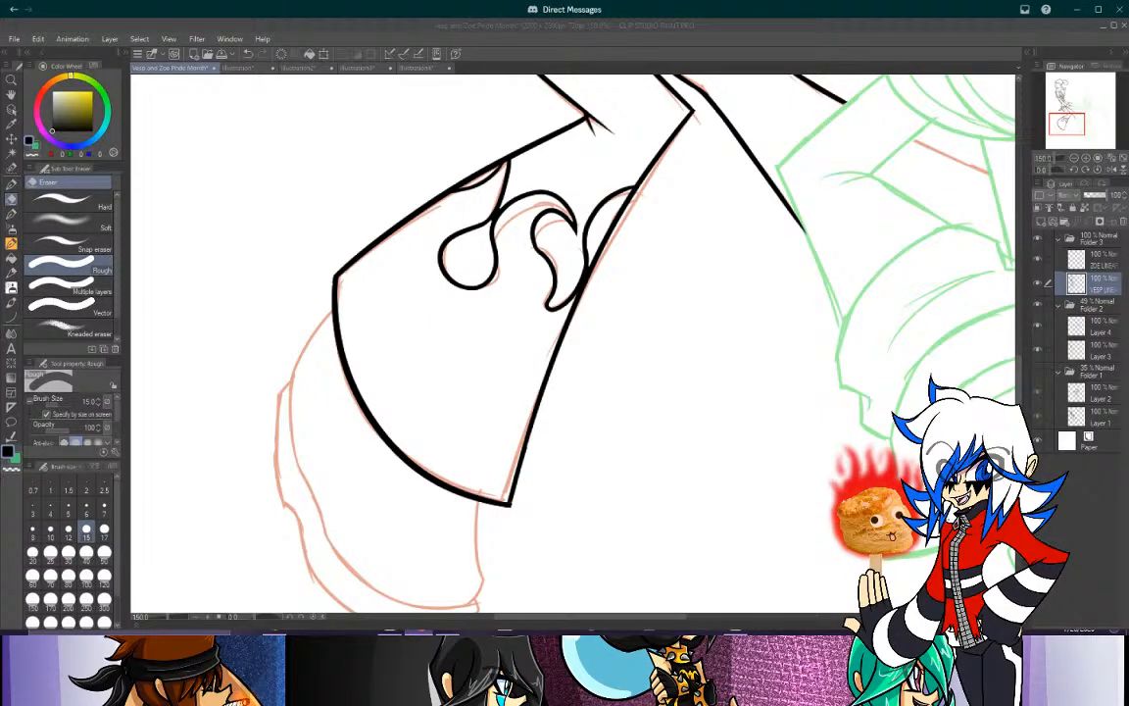
left_click(422, 632)
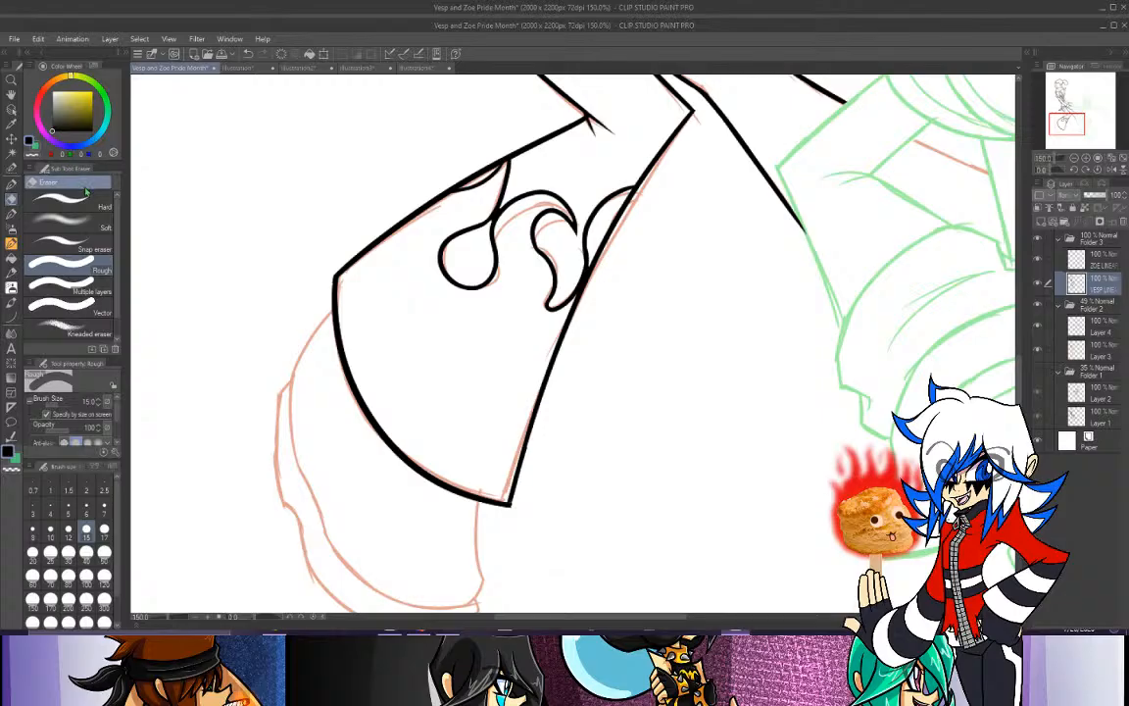
Ink the shoe's back curve from the flared trouser hem down towards the heel with the G-pen.
left_click(10, 183)
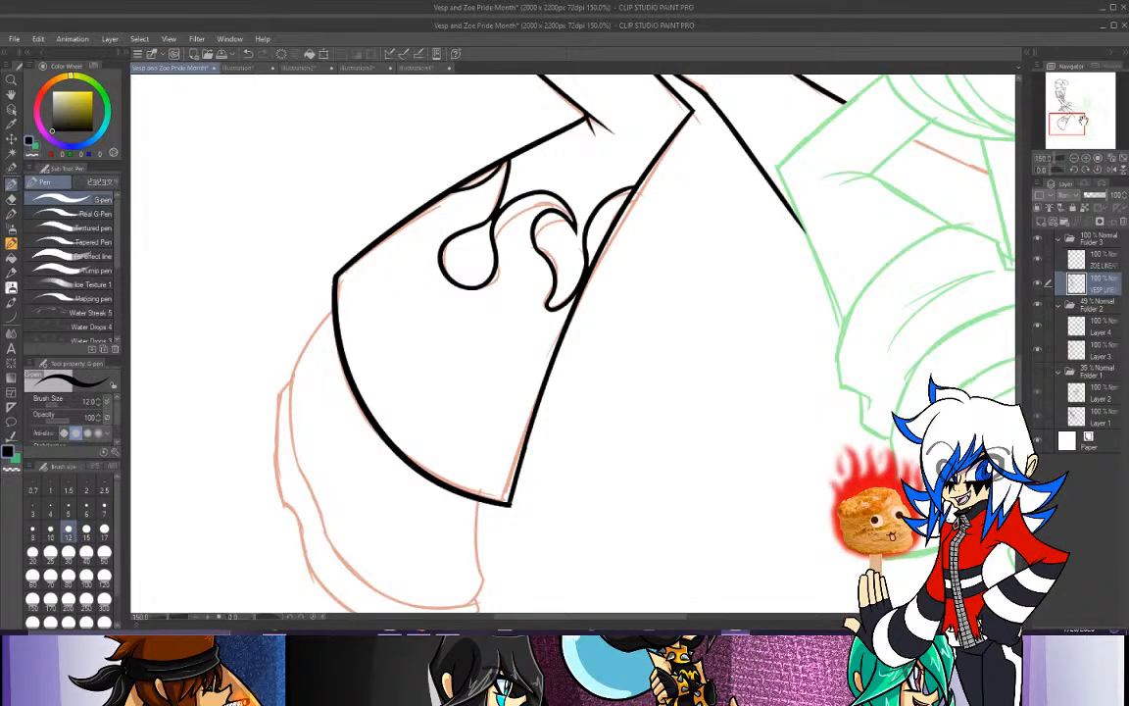
mouse_move(1083, 120)
left_mouse_down()
mouse_move(1058, 95)
mouse_move(1068, 129)
left_mouse_up()
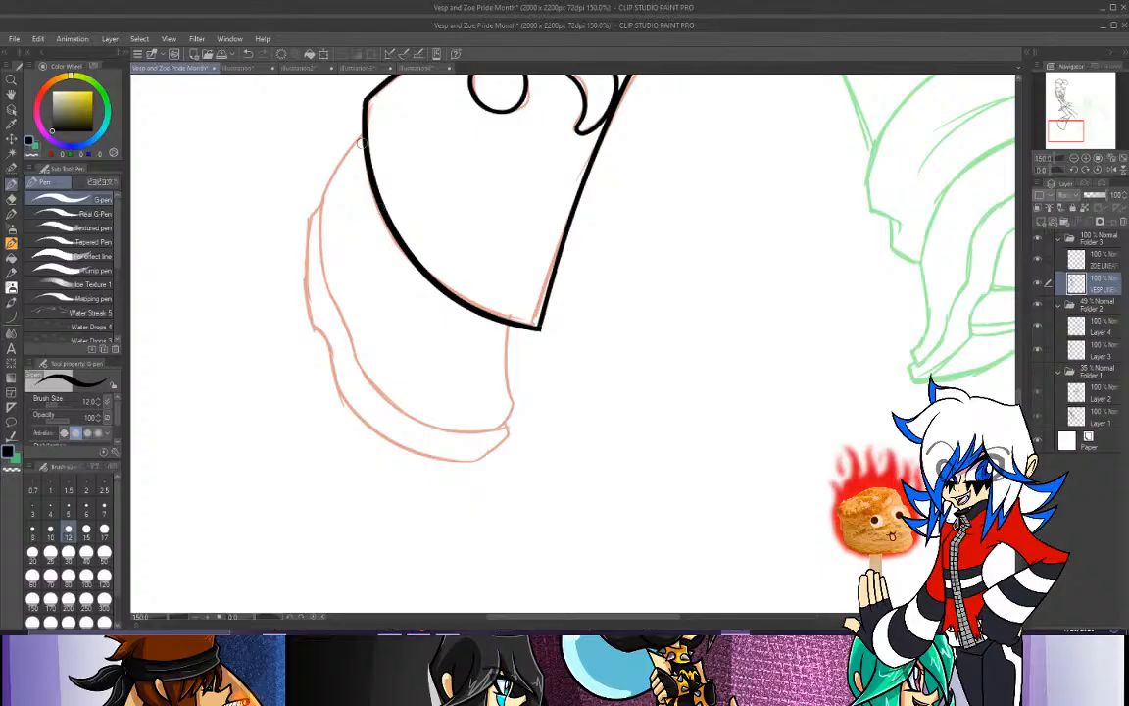
mouse_move(362, 137)
left_mouse_down()
mouse_move(324, 188)
mouse_move(305, 254)
left_mouse_up()
key("ctrl+z")
left_click_drag(366, 131, 282, 253)
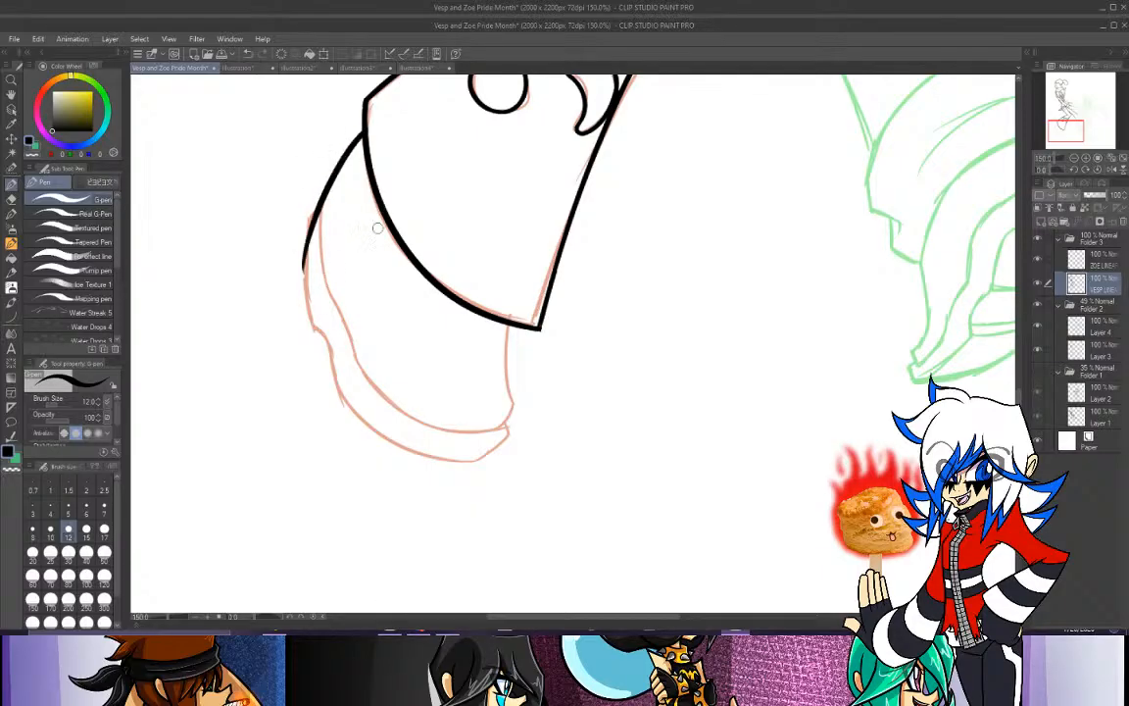
key("ctrl+z")
left_click_drag(330, 120, 285, 212)
key("ctrl+z")
mouse_move(363, 133)
left_mouse_down()
mouse_move(314, 230)
mouse_move(341, 159)
mouse_move(315, 231)
mouse_move(335, 310)
left_mouse_up()
key("ctrl+z")
key("ctrl+z")
Ink the line separating the shoe's upper from its sole, following the sketch from the heel around to the toe.
mouse_move(320, 206)
left_mouse_down()
mouse_move(336, 309)
mouse_move(358, 361)
left_mouse_up()
key("ctrl+z")
mouse_move(328, 294)
left_mouse_down()
mouse_move(361, 374)
mouse_move(472, 428)
left_mouse_up()
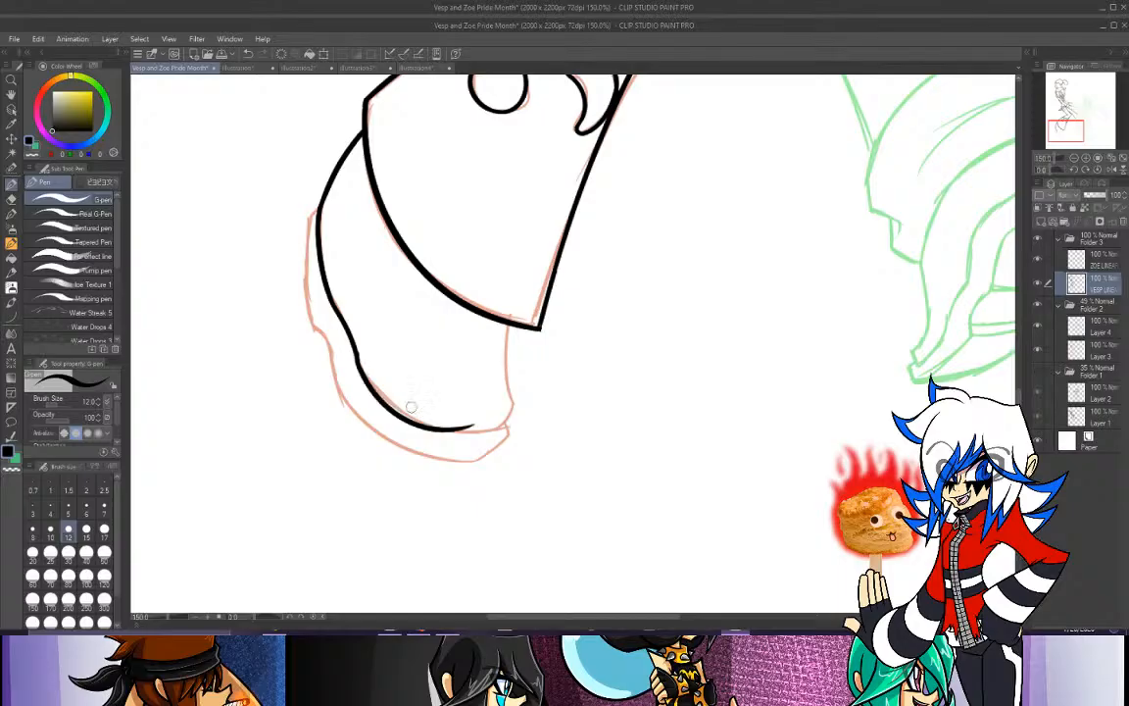
key("ctrl+z")
left_click_drag(325, 325, 463, 390)
key("ctrl+z")
left_click_drag(324, 323, 466, 392)
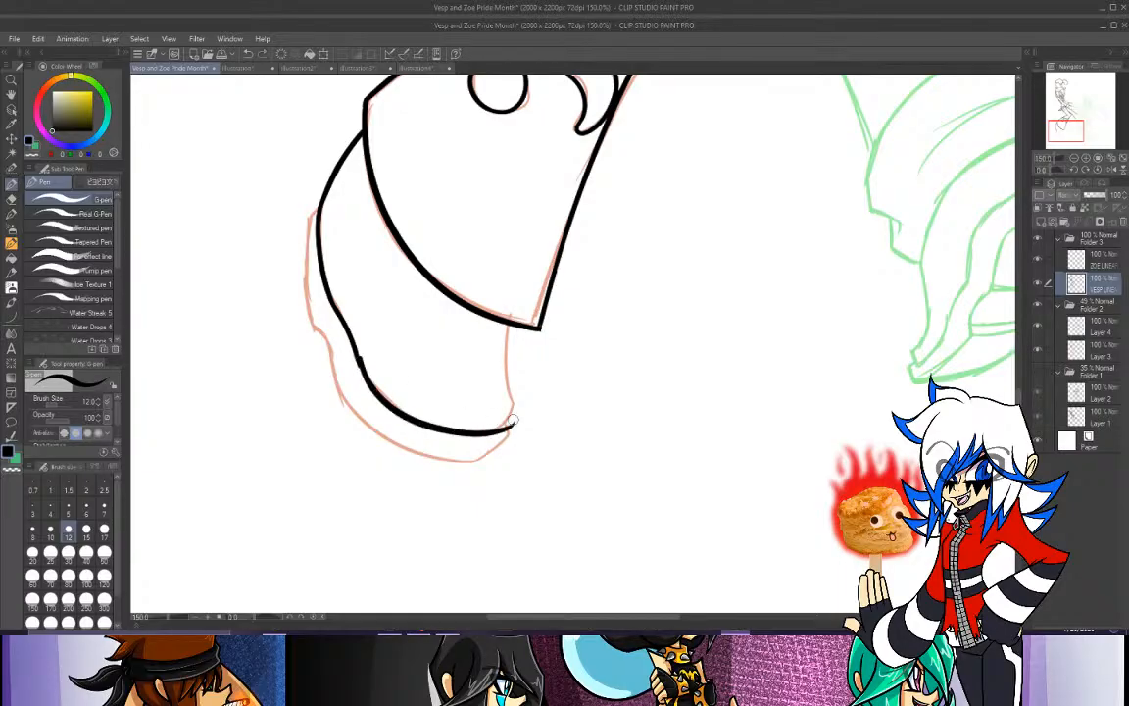
key("ctrl+z")
left_click_drag(324, 323, 490, 423)
key("ctrl+z")
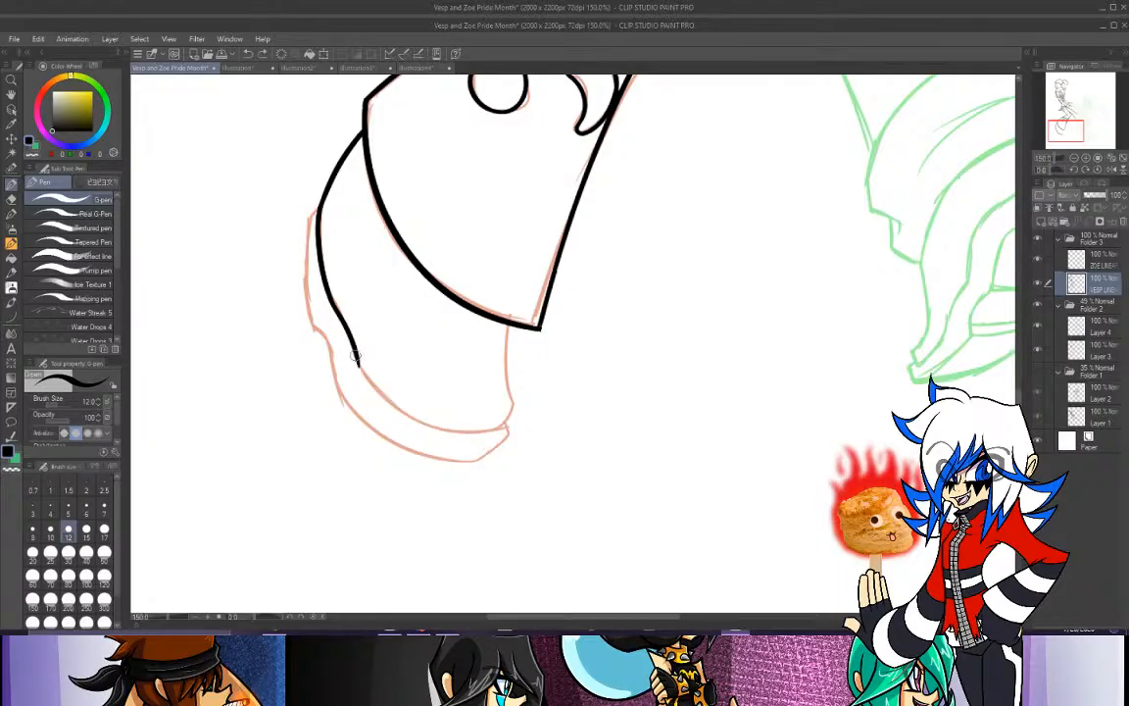
left_click_drag(324, 325, 397, 397)
key("ctrl+z")
left_click_drag(323, 327, 508, 422)
Ink the shoe's short front edge from the trouser hem to the sole and erase the sole line's overshoot beyond it.
left_click_drag(508, 327, 515, 417)
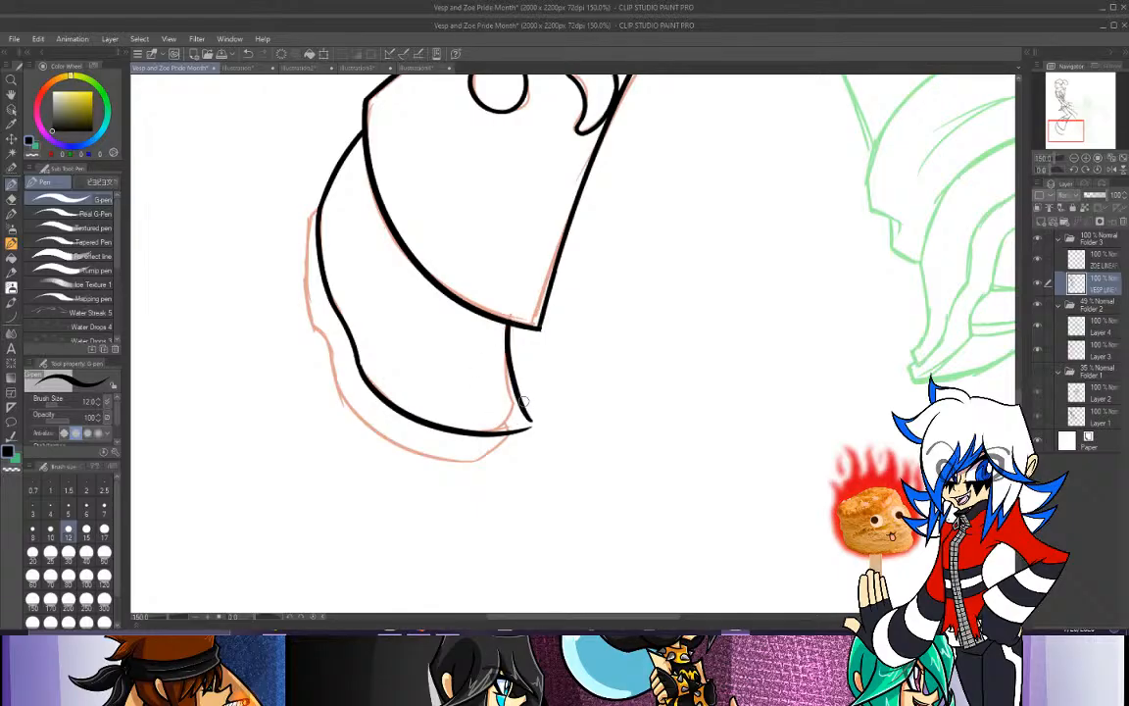
key("ctrl+z")
left_click_drag(508, 327, 517, 421)
key("ctrl+z")
mouse_move(506, 325)
left_mouse_down()
mouse_move(519, 417)
mouse_move(498, 434)
left_mouse_up()
key("ctrl+z")
key("ctrl+z")
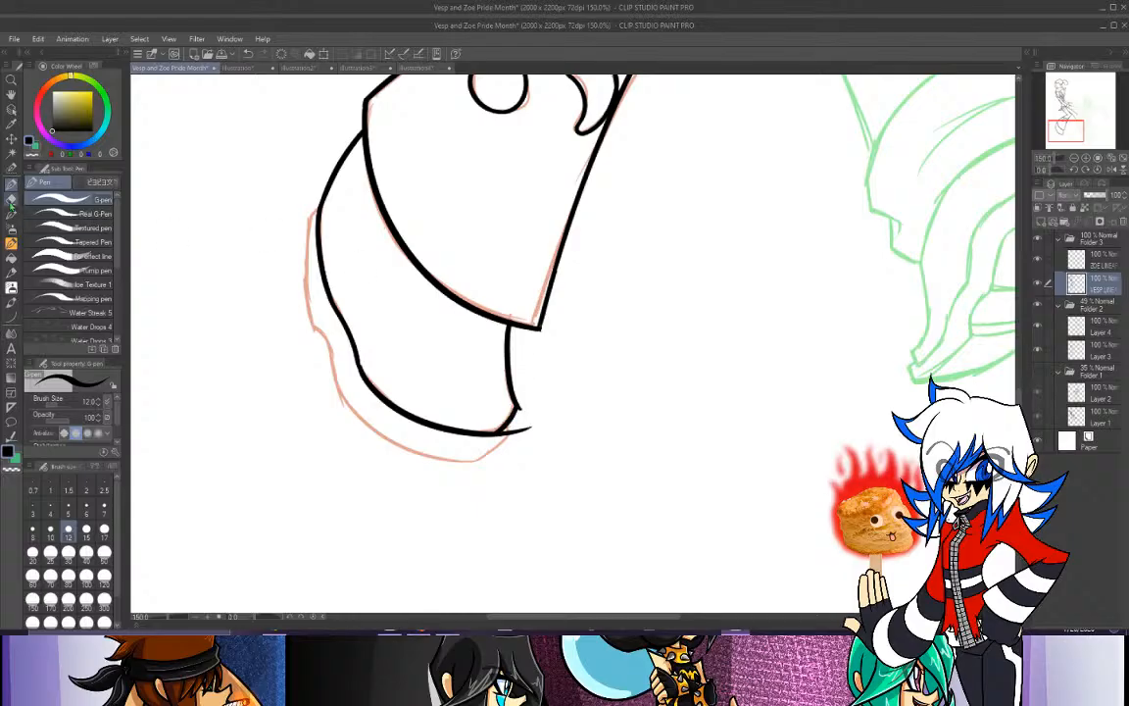
key("e")
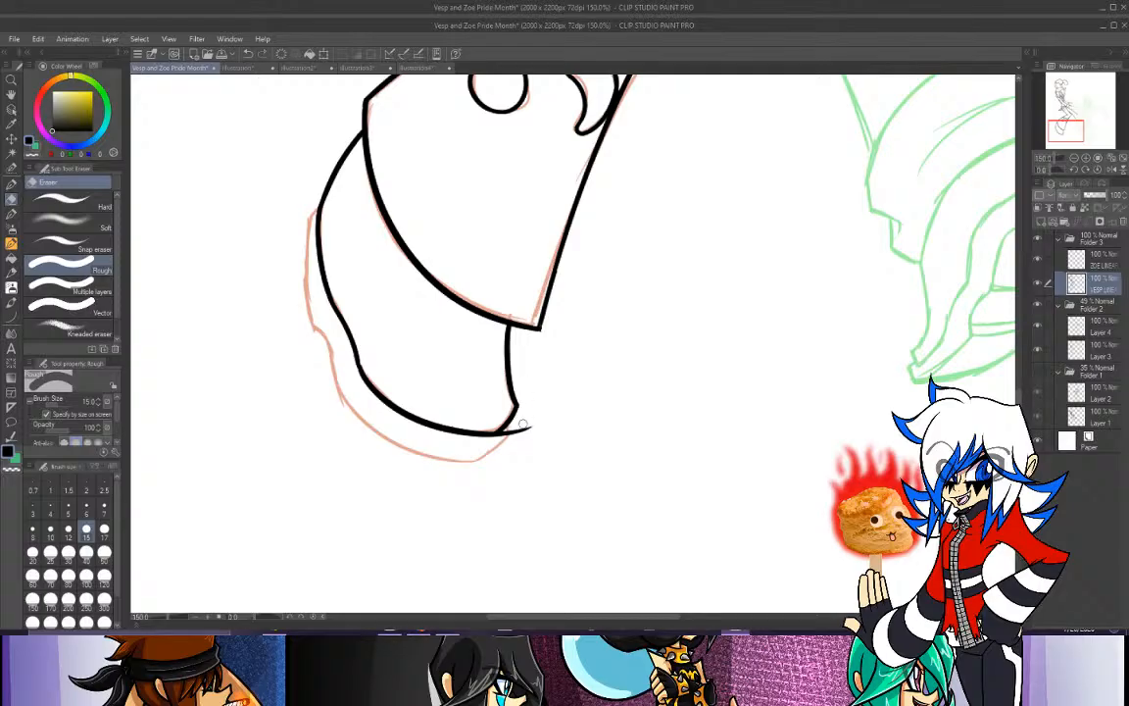
left_click_drag(523, 424, 504, 456)
Ink the pointed toe tip of the shoe's sole and the stepped outer edge at the heel with the G-pen.
key("p")
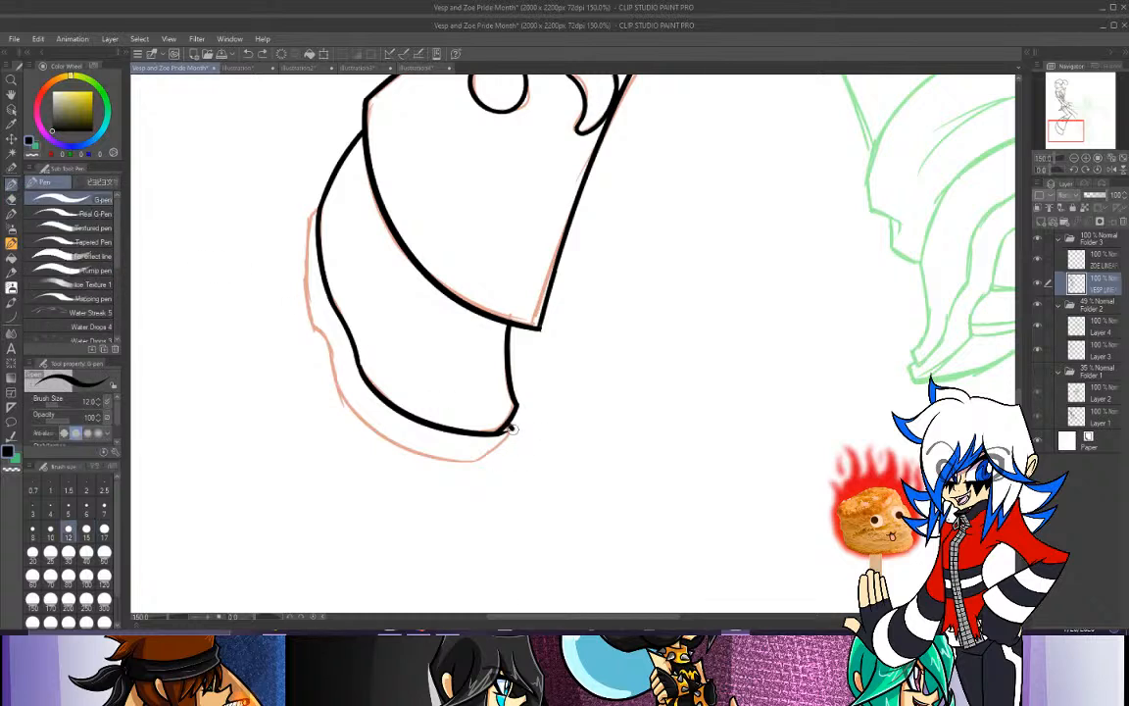
left_click_drag(511, 429, 495, 454)
left_click_drag(311, 233, 312, 308)
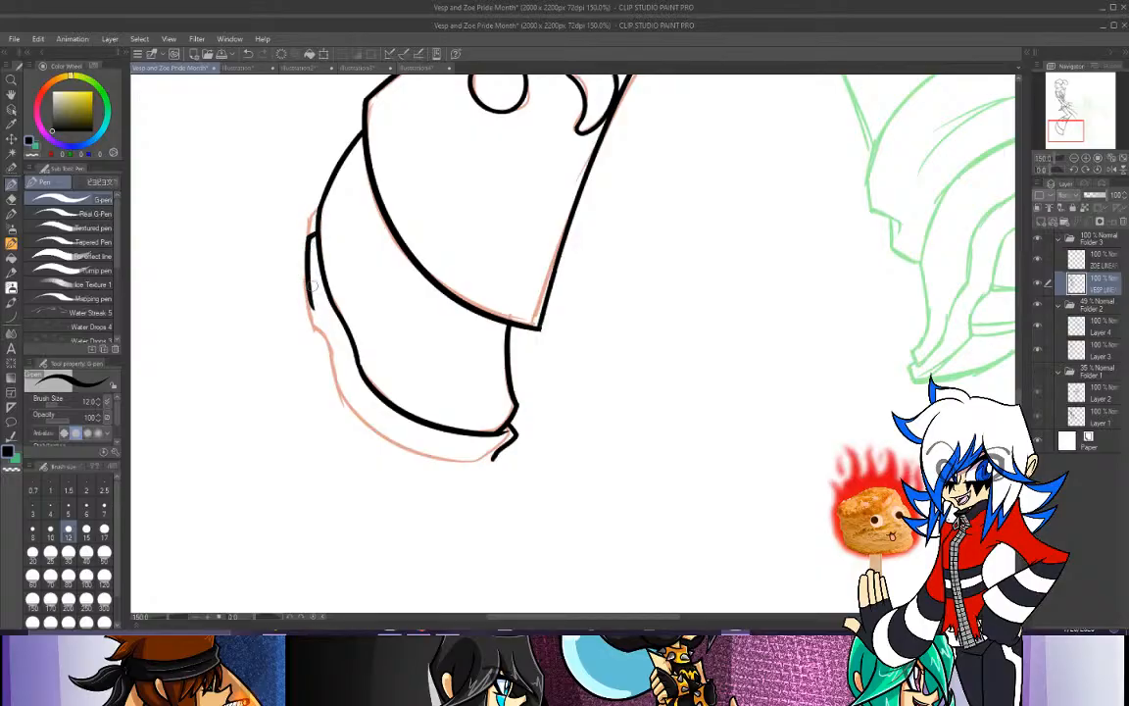
key("ctrl+z")
left_click_drag(318, 246, 311, 324)
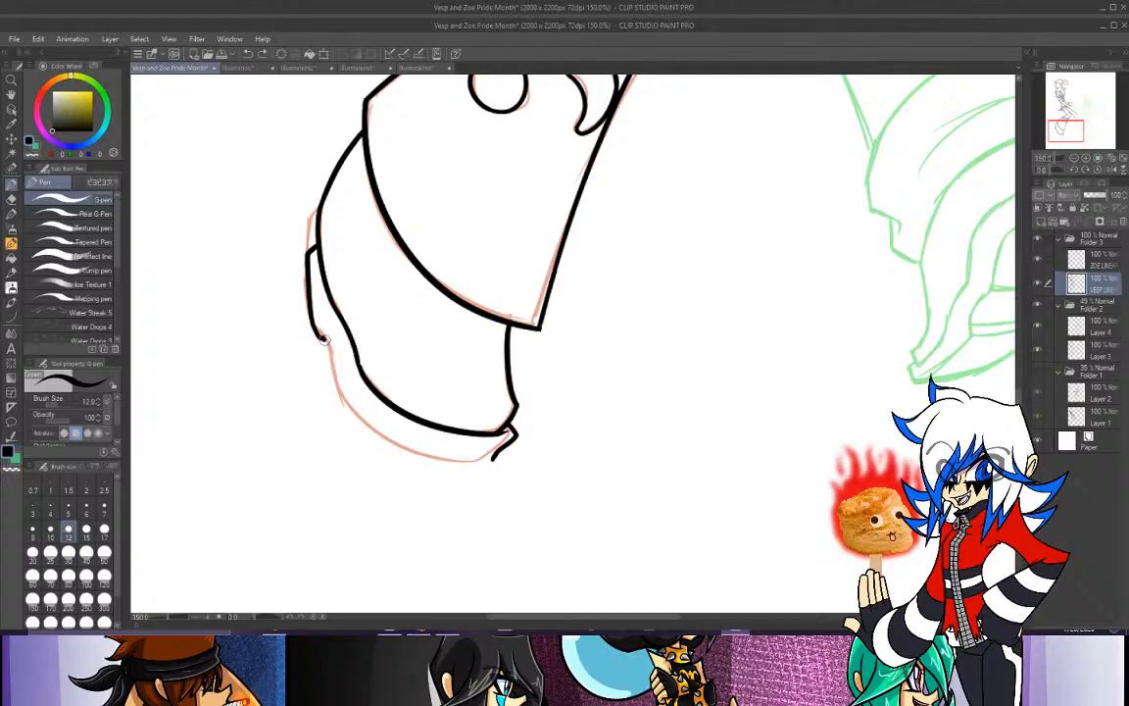
left_click_drag(323, 338, 350, 409)
key("ctrl+z")
mouse_move(320, 339)
left_mouse_down()
mouse_move(381, 436)
mouse_move(419, 451)
left_mouse_up()
key("ctrl+z")
Ink the long lower curve of the sole from the heel step towards the toe.
left_click_drag(332, 368, 456, 462)
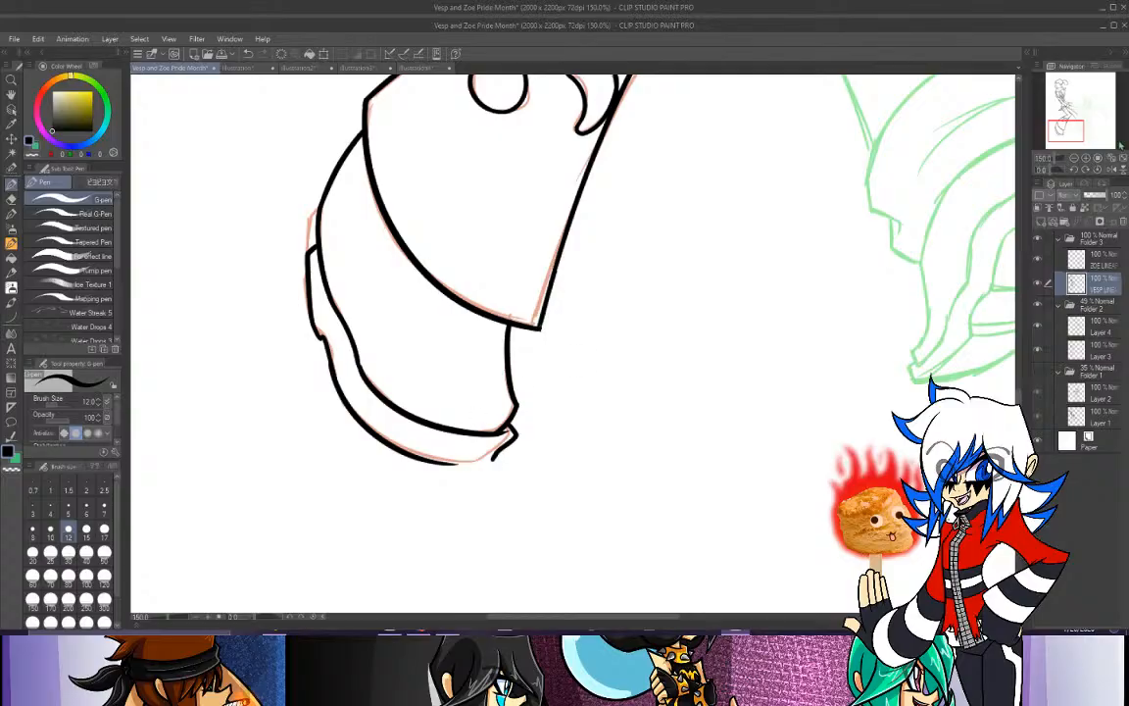
left_click_drag(1056, 171, 1063, 172)
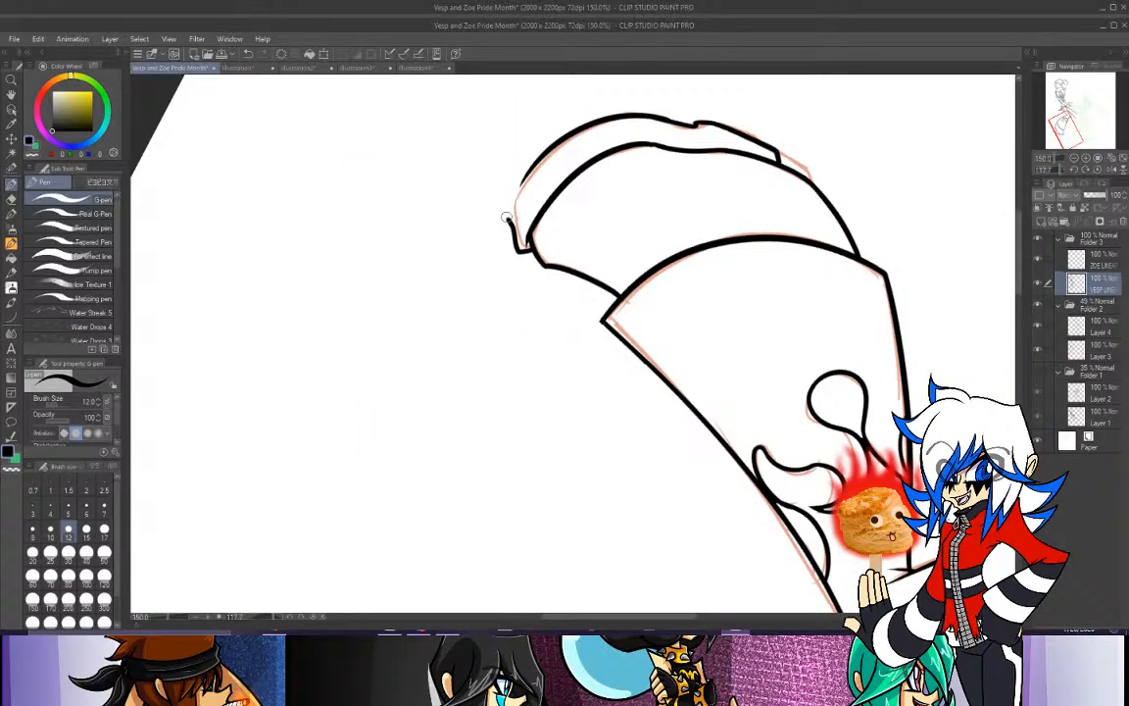
key("ctrl+z")
left_click_drag(509, 217, 628, 114)
key("ctrl+z")
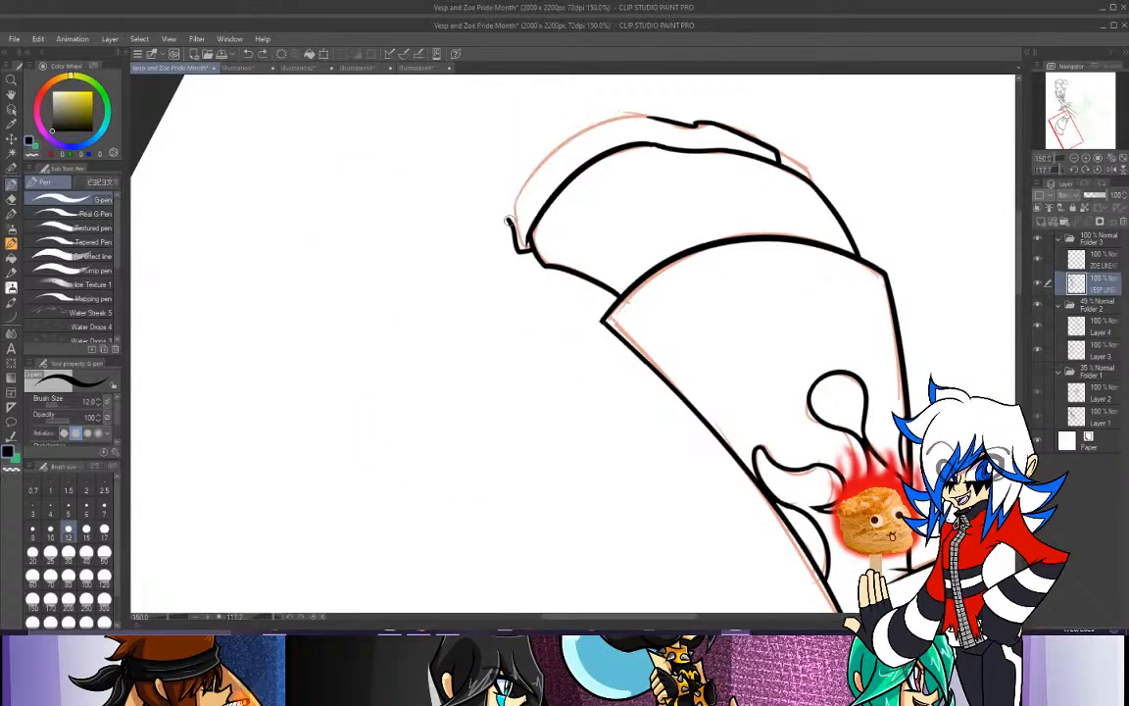
mouse_move(510, 219)
left_mouse_down()
mouse_move(576, 141)
mouse_move(620, 128)
left_mouse_up()
key("ctrl+z")
mouse_move(509, 219)
left_mouse_down()
mouse_move(543, 165)
mouse_move(639, 126)
left_mouse_up()
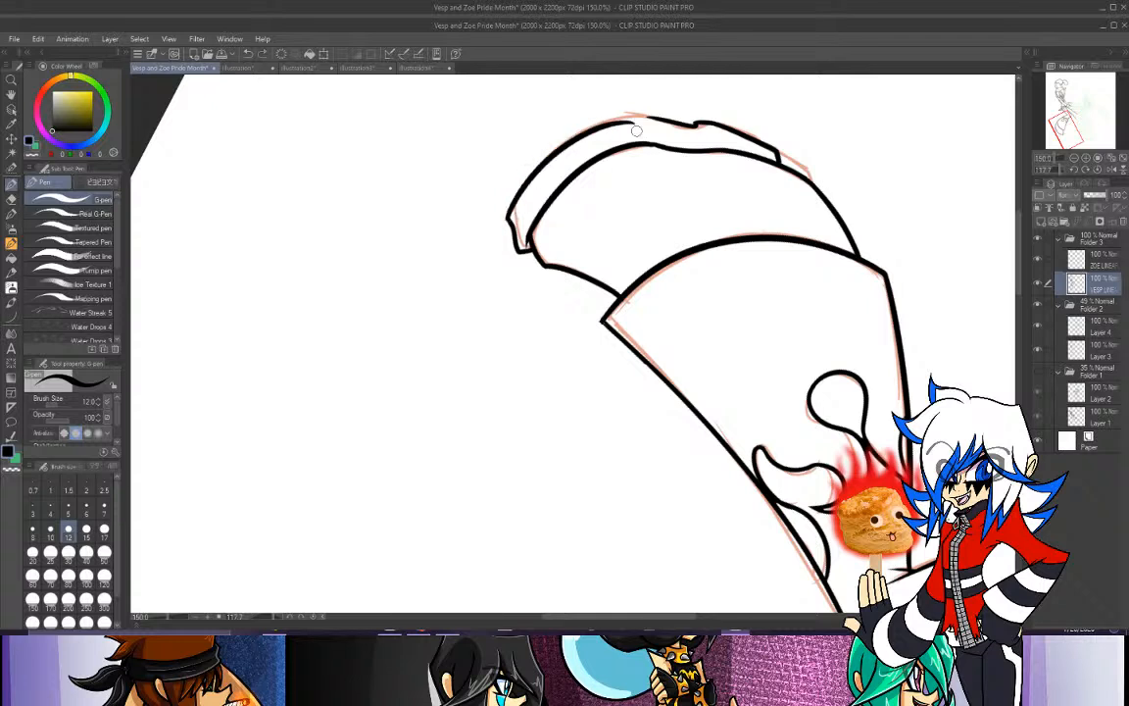
key("ctrl+z")
left_click_drag(510, 217, 617, 117)
key("ctrl+z")
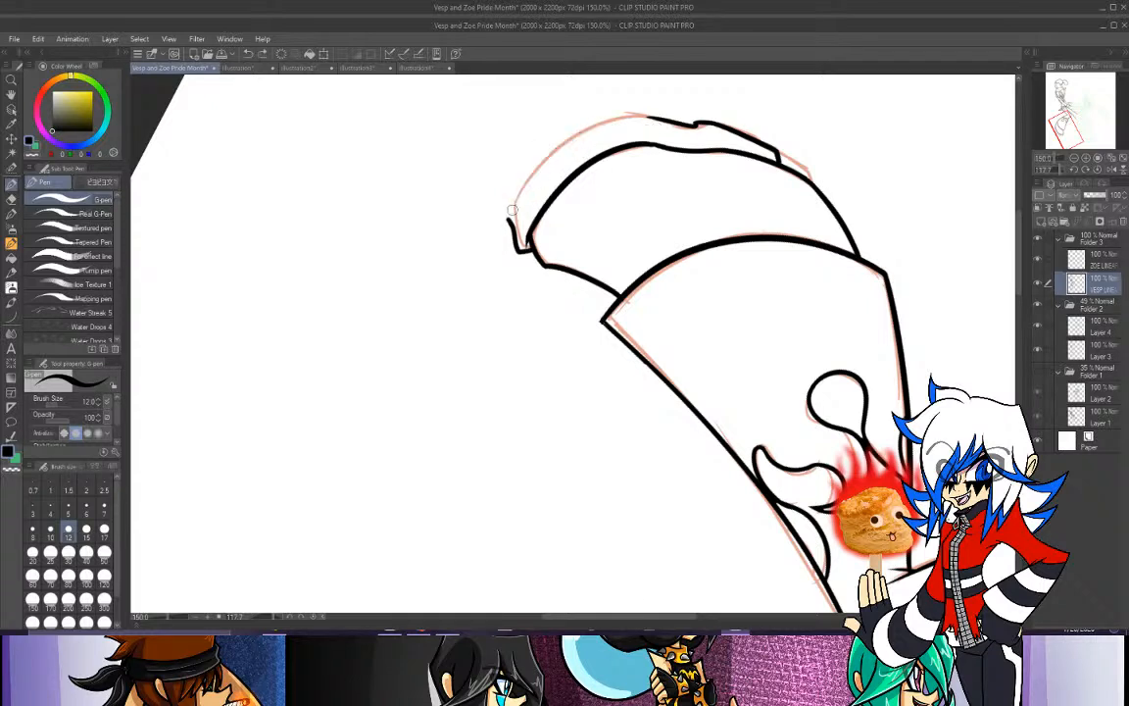
mouse_move(509, 220)
left_mouse_down()
mouse_move(562, 142)
mouse_move(619, 118)
left_mouse_up()
key("ctrl+z")
left_click_drag(509, 220, 620, 118)
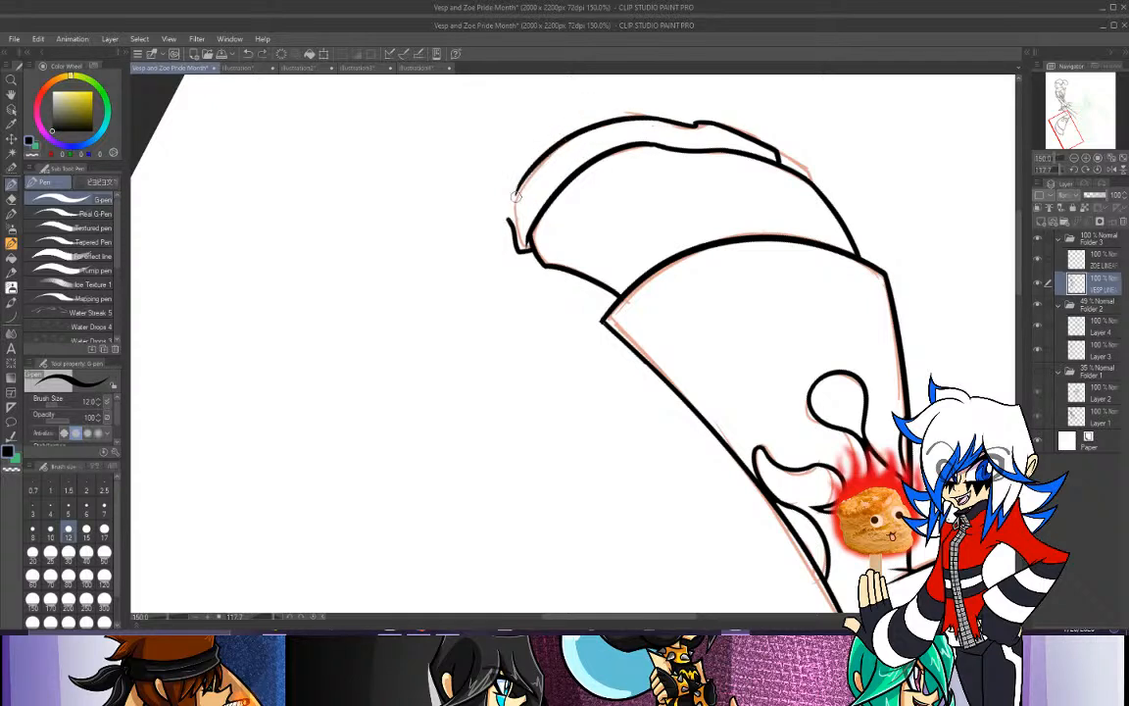
Try to extend the sole's lower curve to the toe tip on the rotated canvas.
mouse_move(510, 222)
left_mouse_down()
mouse_move(551, 159)
mouse_move(497, 243)
left_mouse_up()
key("ctrl+z")
key("ctrl+z")
left_click_drag(551, 153, 495, 240)
key("ctrl+z")
left_click_drag(554, 145, 485, 241)
key("ctrl+z")
left_click_drag(563, 140, 480, 261)
key("ctrl+z")
left_click_drag(560, 140, 476, 280)
key("ctrl+z")
Reset the canvas rotation, close the sole's underside up to the toe tip and erase the overlapping stroke end with the Rough eraser.
left_click(1100, 170)
left_click_drag(494, 456, 403, 459)
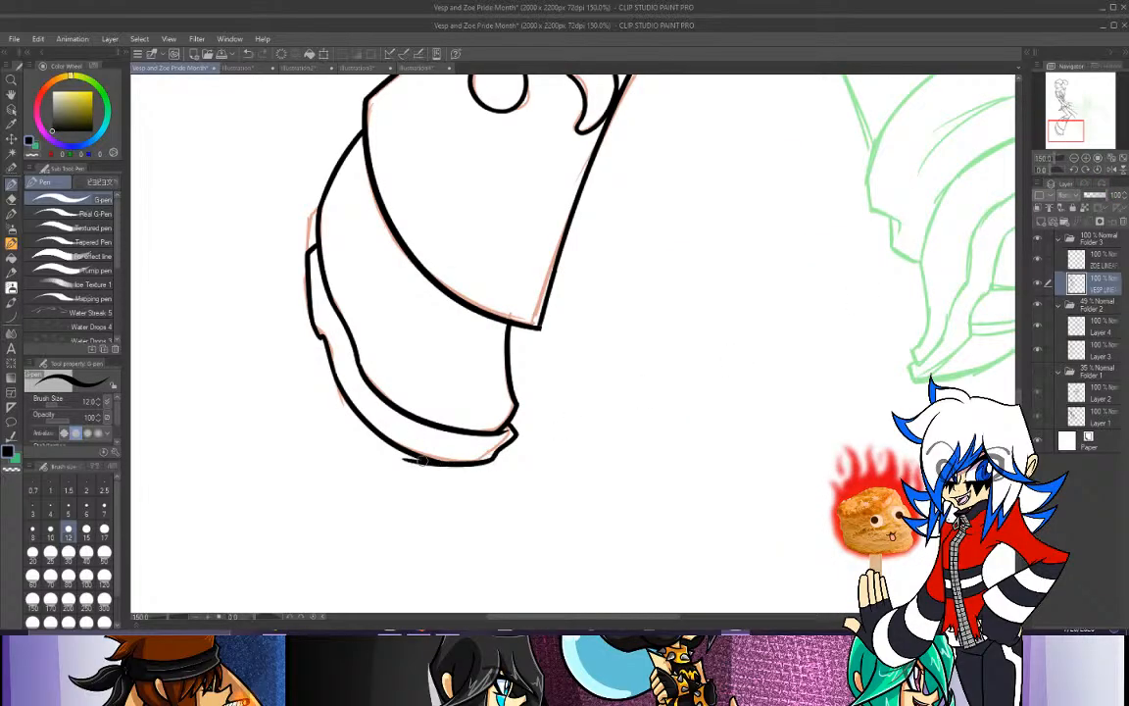
key("e")
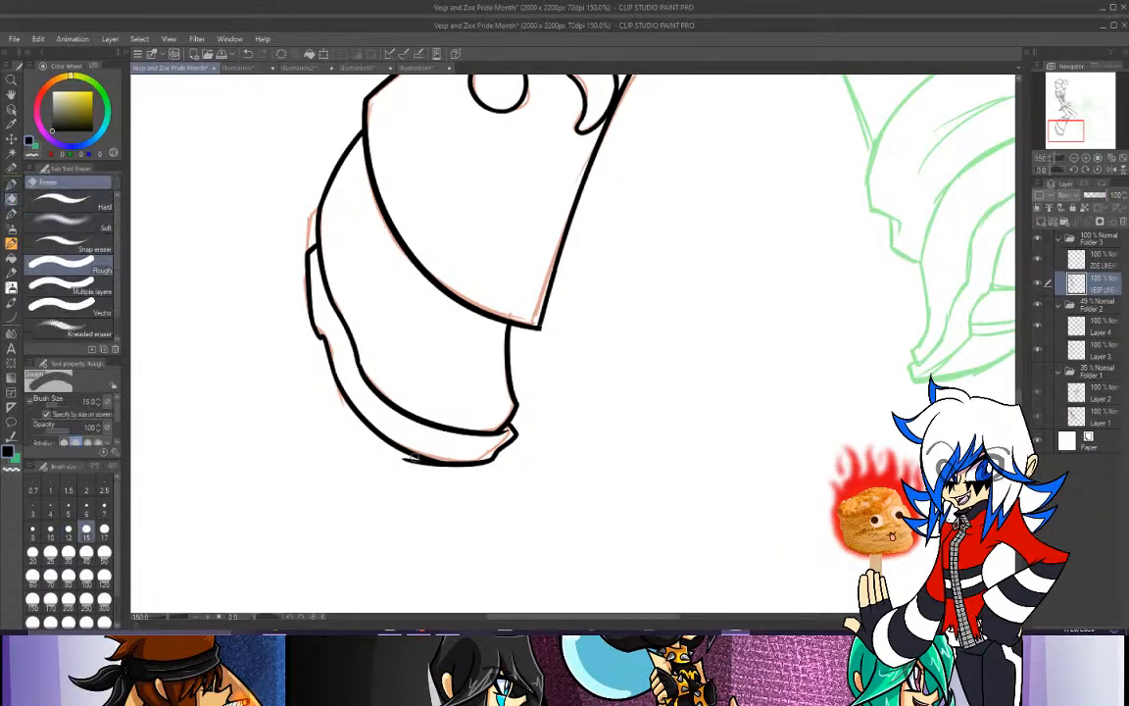
left_click_drag(398, 458, 481, 471)
Ink the upper edge of the character's other leg behind the green figure and the short curved line crossing its end.
key("p")
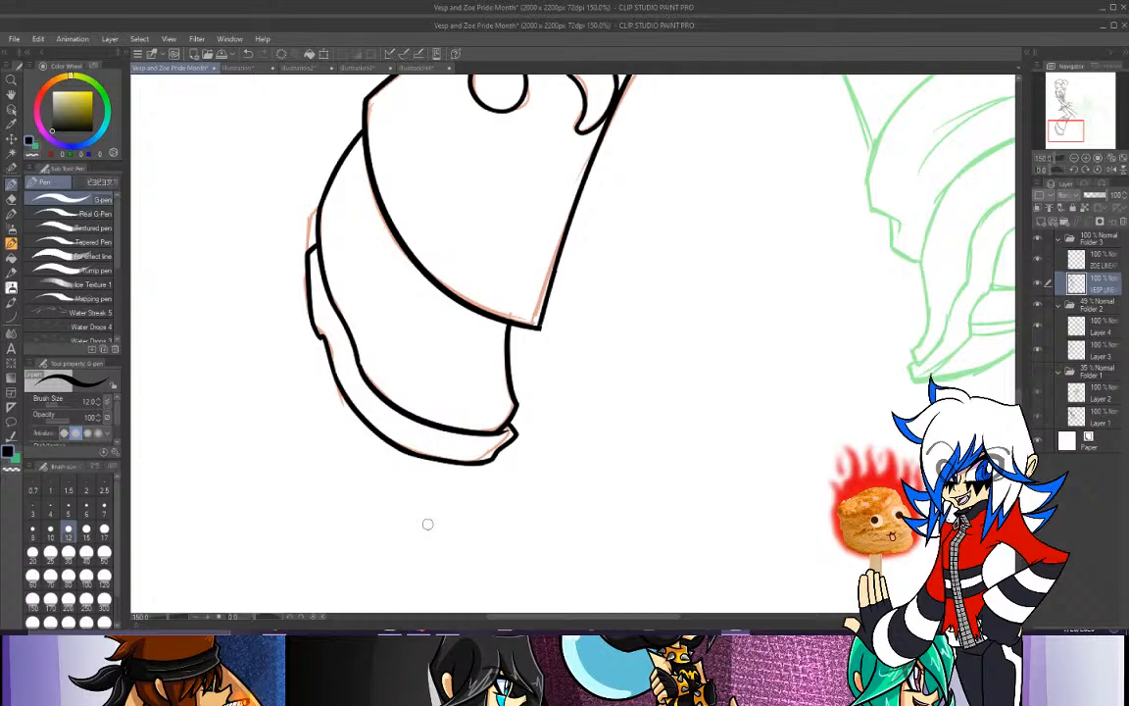
mouse_move(1073, 126)
left_mouse_down()
mouse_move(1074, 108)
mouse_move(1095, 115)
left_mouse_up()
left_click_drag(348, 287, 438, 329)
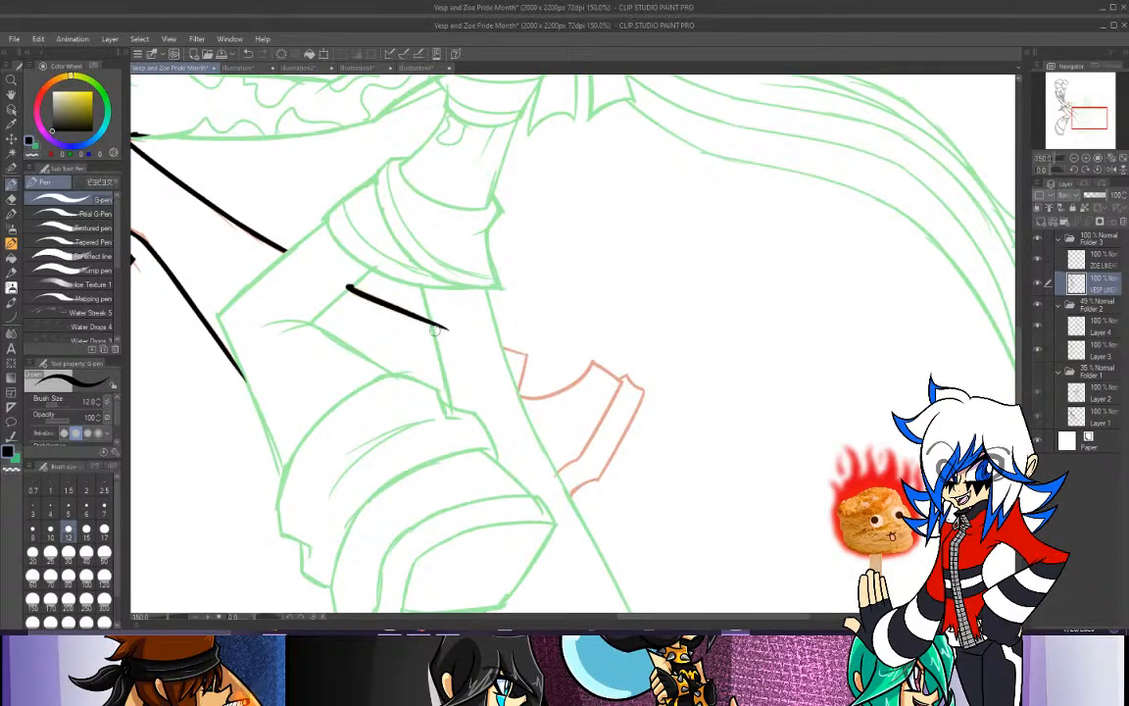
key("ctrl+z")
left_click_drag(350, 286, 466, 332)
key("ctrl+z")
left_click_drag(348, 287, 500, 350)
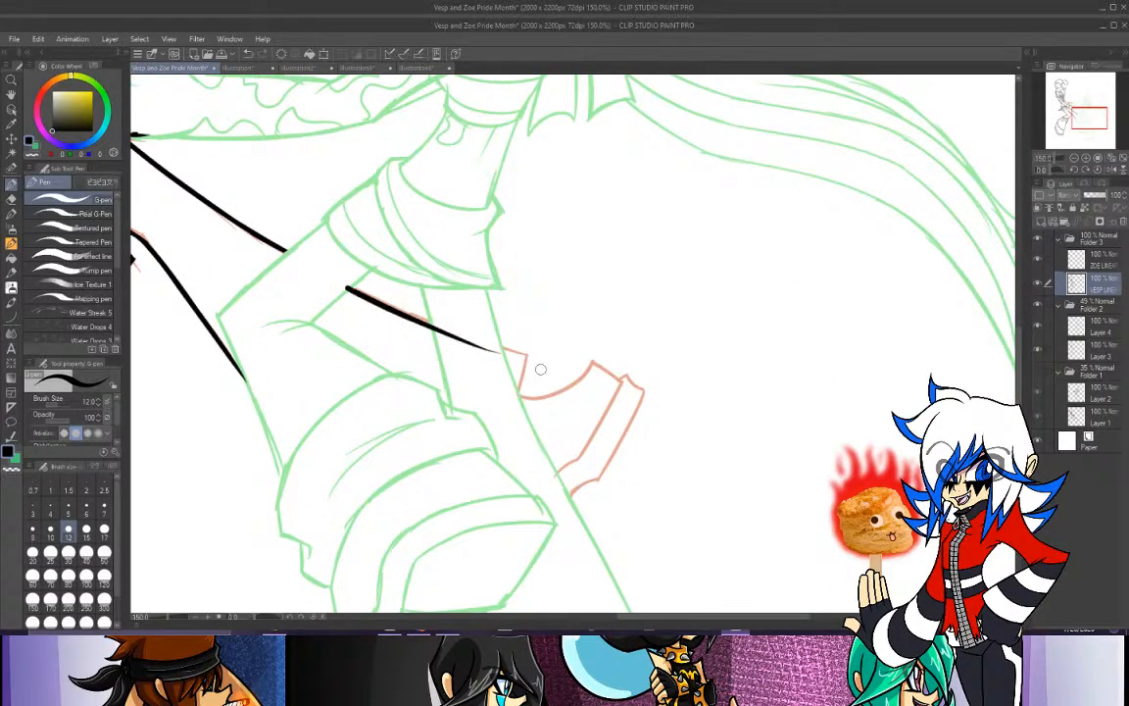
key("ctrl+z")
left_click_drag(322, 263, 527, 331)
key("ctrl+z")
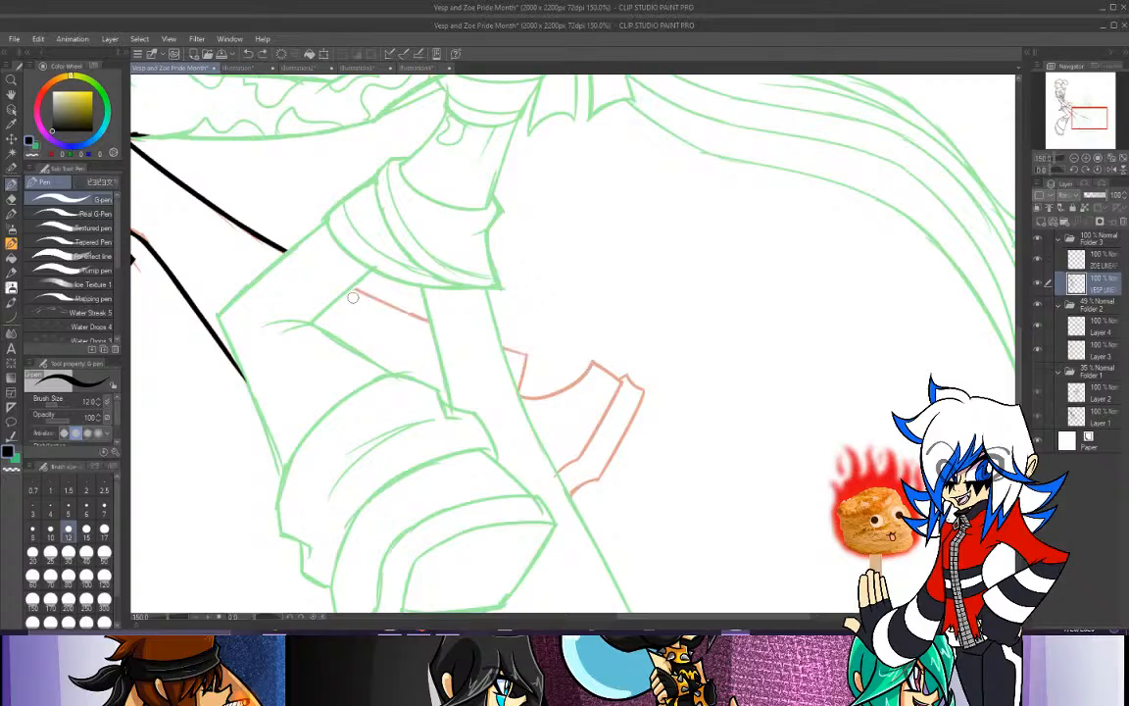
left_click_drag(353, 290, 606, 355)
left_click_drag(527, 345, 517, 422)
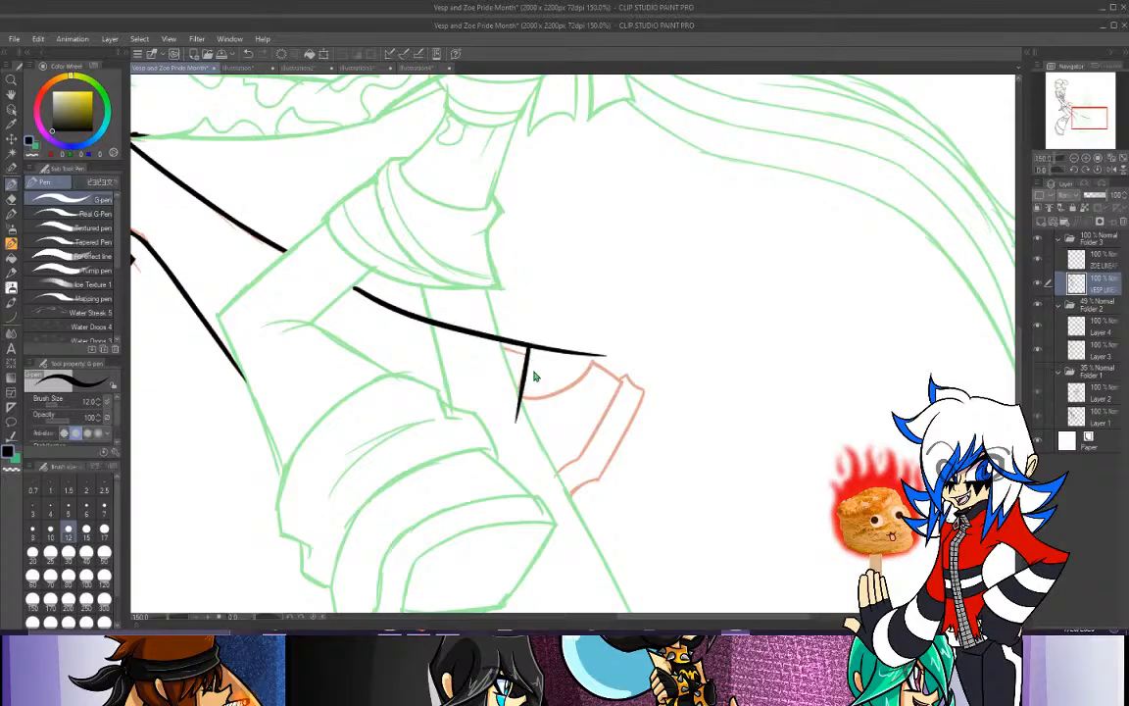
key("ctrl+z")
left_click_drag(529, 348, 498, 442)
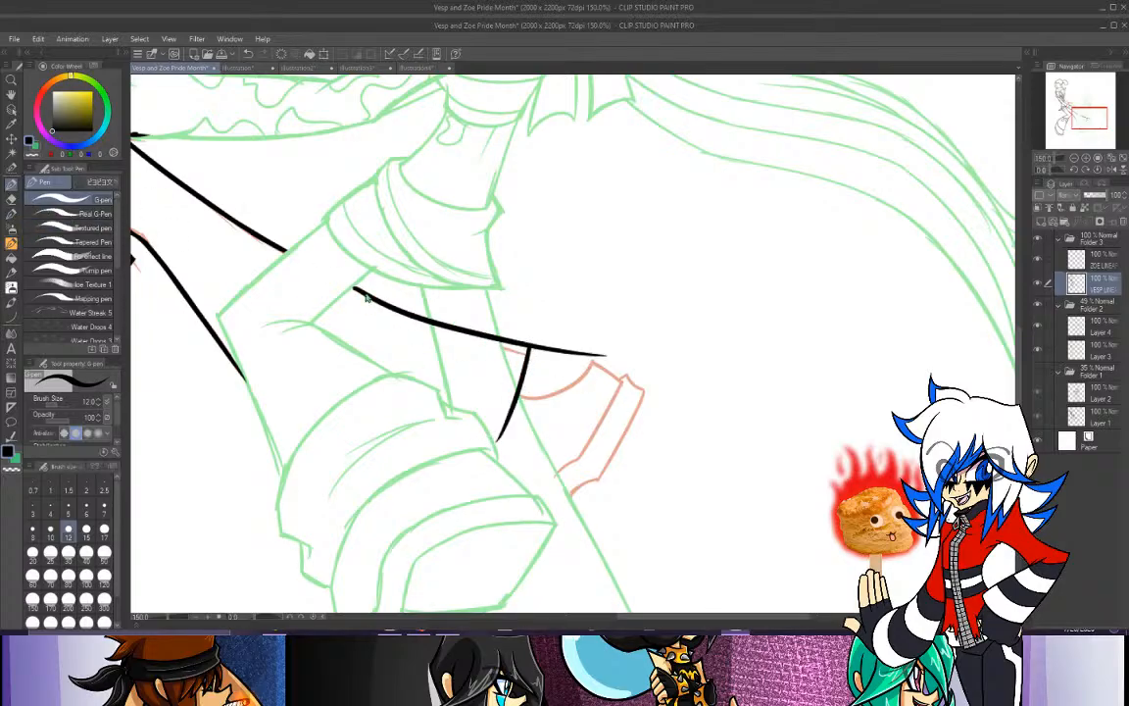
key("ctrl+z")
key("ctrl+z")
left_click_drag(338, 282, 584, 339)
key("ctrl+z")
mouse_move(339, 281)
left_mouse_down()
mouse_move(582, 361)
mouse_move(496, 444)
left_mouse_up()
key("ctrl+z")
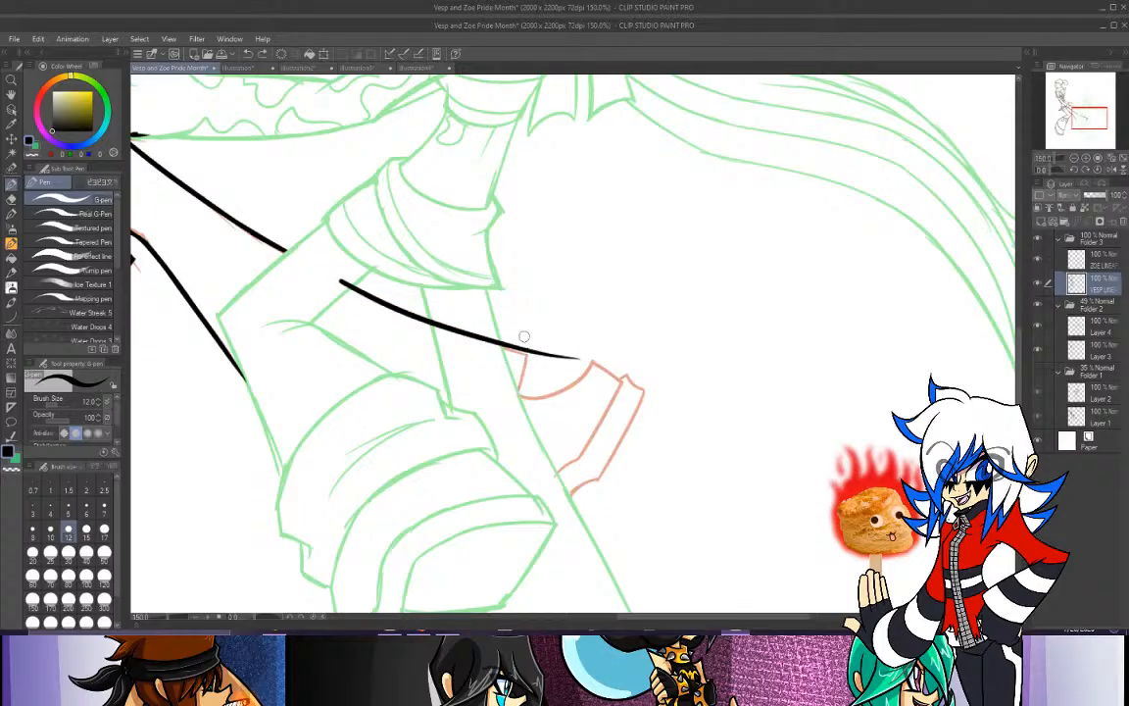
left_click_drag(524, 336, 496, 434)
Erase the new leg lines where they overlap the green figure's legs and trim the overshoots at the corner with the Rough eraser.
key("e")
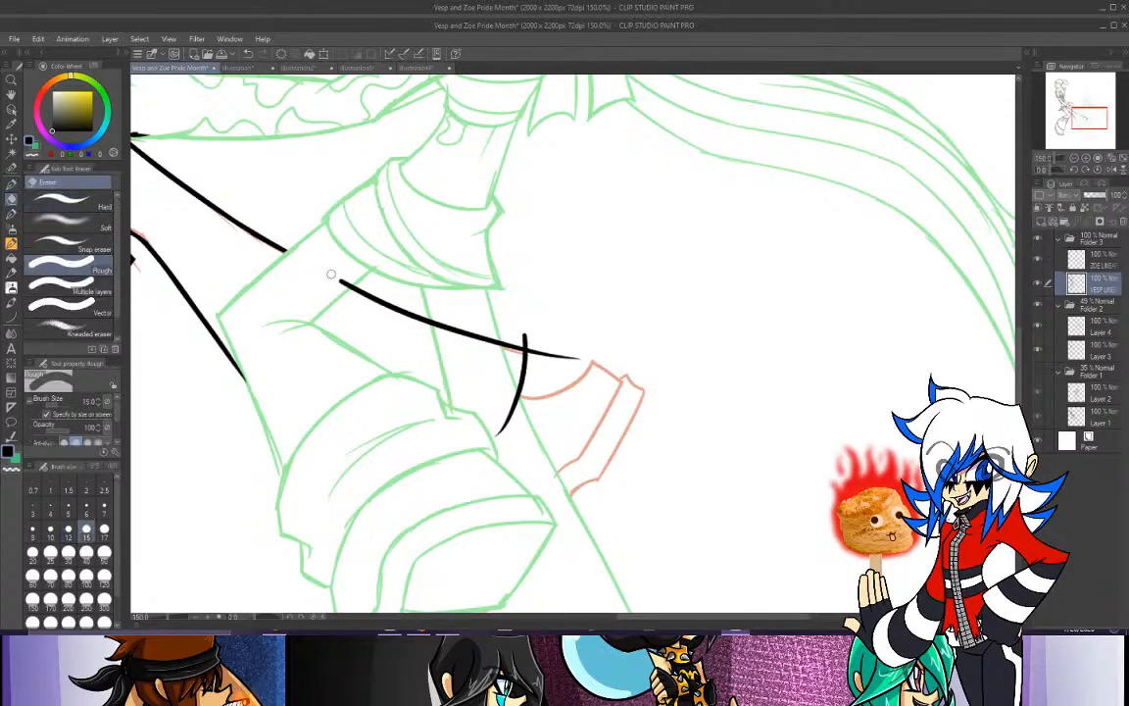
left_click_drag(343, 277, 351, 285)
mouse_move(431, 316)
left_mouse_down()
mouse_move(462, 452)
mouse_move(438, 311)
mouse_move(489, 440)
mouse_move(465, 316)
mouse_move(506, 450)
left_mouse_up()
mouse_move(482, 392)
left_mouse_down()
mouse_move(476, 324)
mouse_move(466, 363)
mouse_move(476, 337)
mouse_move(537, 475)
left_mouse_up()
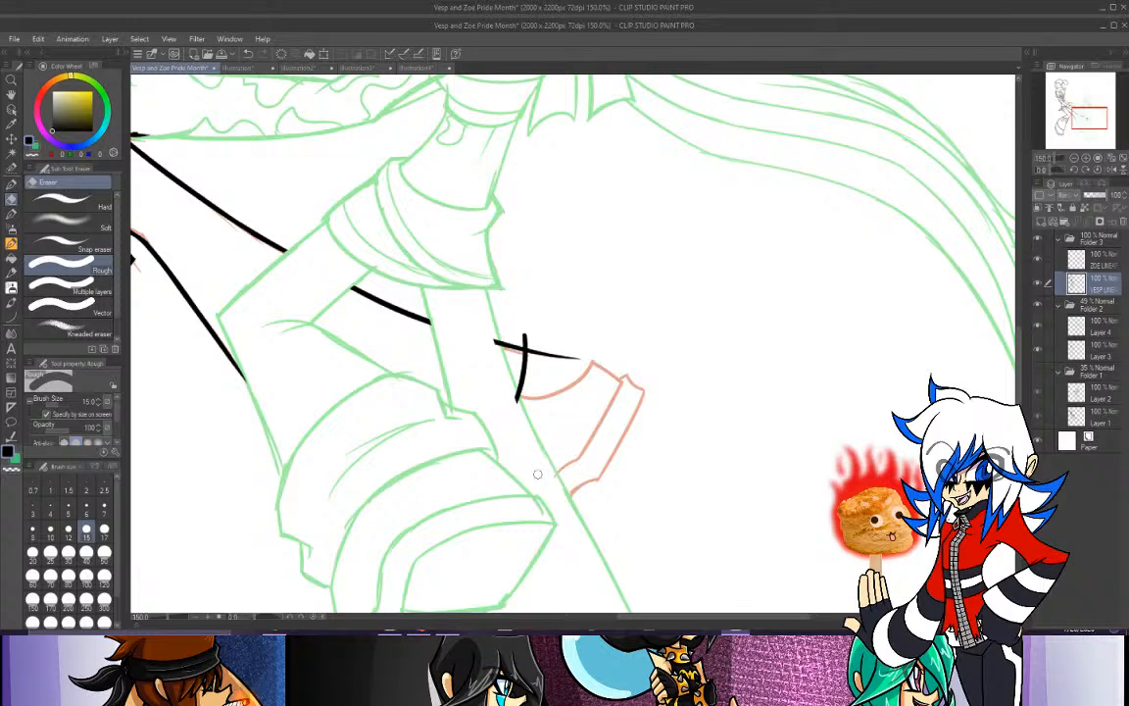
mouse_move(489, 331)
left_mouse_down()
mouse_move(524, 437)
mouse_move(490, 326)
mouse_move(510, 399)
left_mouse_up()
left_click_drag(530, 343, 573, 356)
left_click(10, 183)
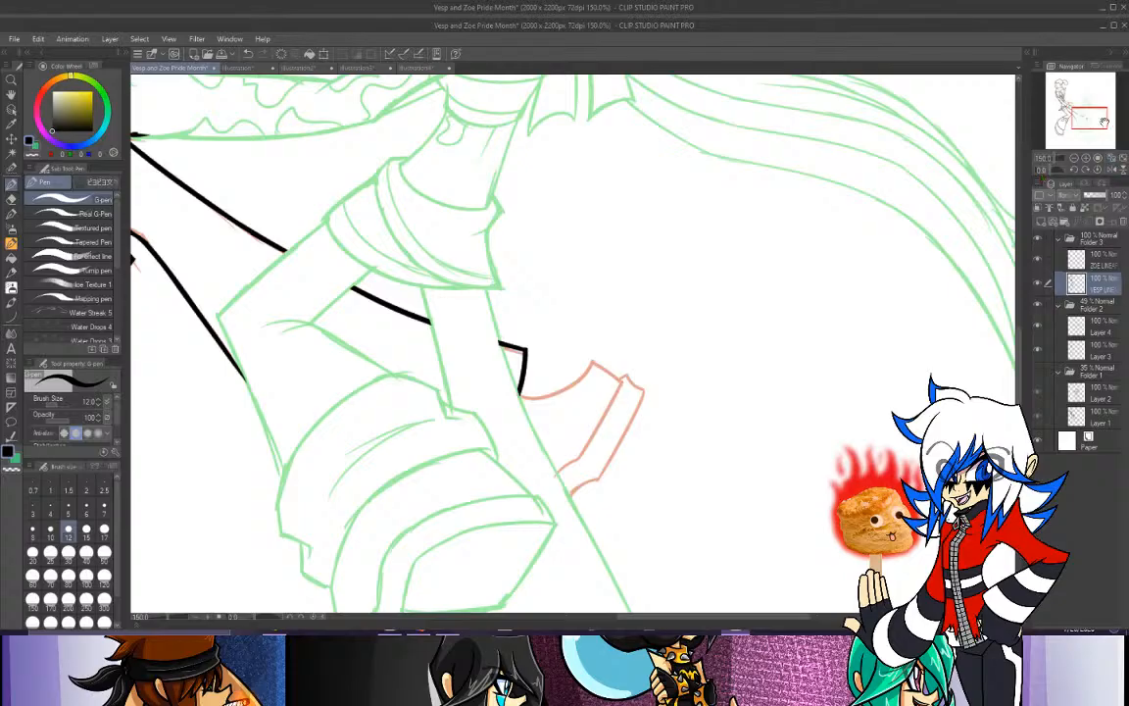
mouse_move(1097, 113)
left_mouse_down()
mouse_move(1077, 93)
mouse_move(1096, 99)
left_mouse_up()
left_click_drag(527, 120, 622, 170)
key("ctrl+z")
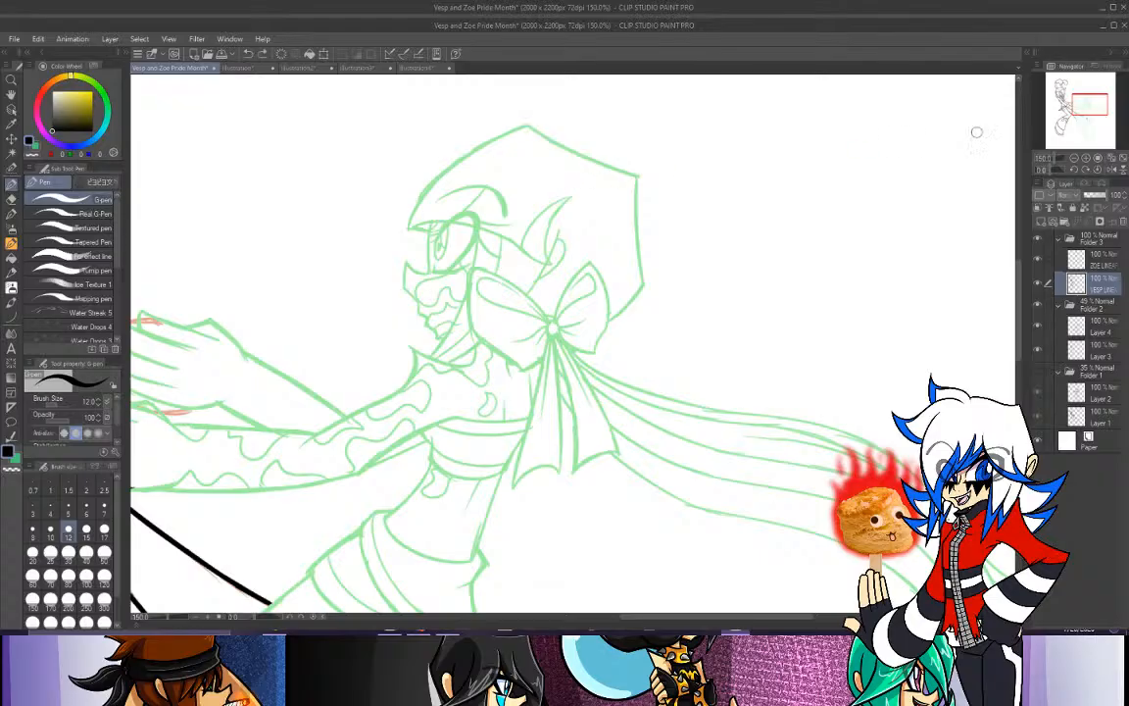
Ink the concave curve of the second shoe, from the corner beside the green figure's leg to the shoe's upper tip.
left_click_drag(1085, 108, 1092, 121)
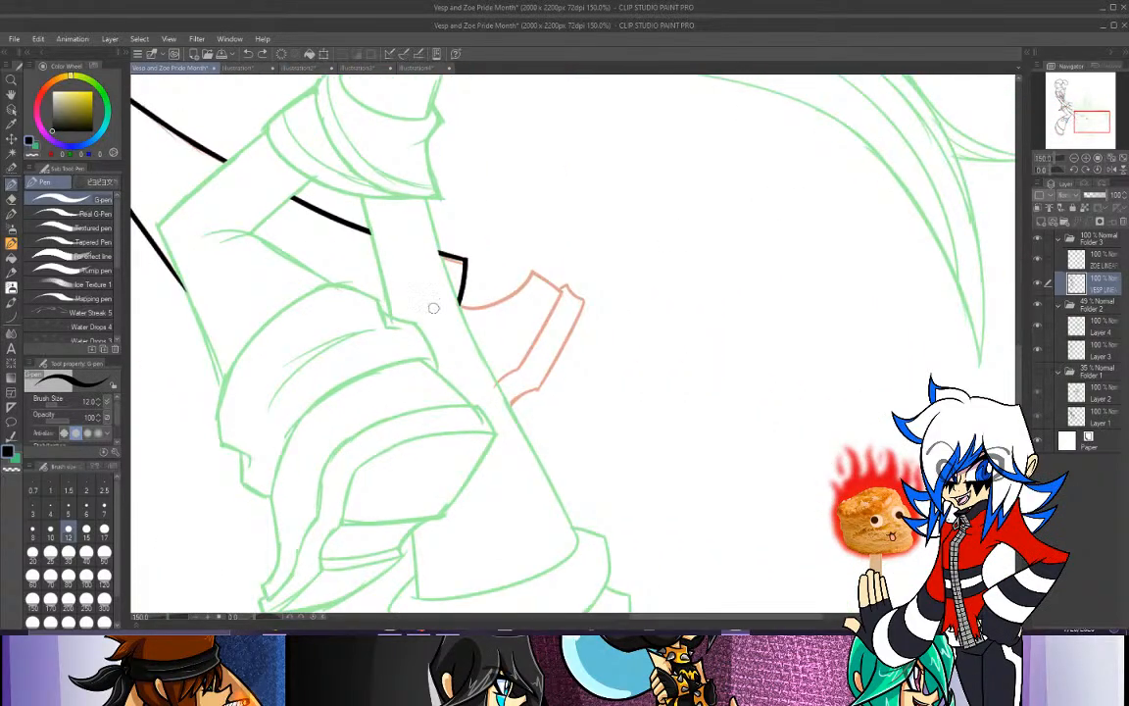
left_click_drag(457, 306, 549, 250)
key("ctrl+z")
left_click_drag(458, 304, 542, 251)
key("ctrl+z")
left_click_drag(460, 304, 531, 260)
key("ctrl+z")
mouse_move(458, 304)
left_mouse_down()
mouse_move(487, 303)
mouse_move(542, 253)
left_mouse_up()
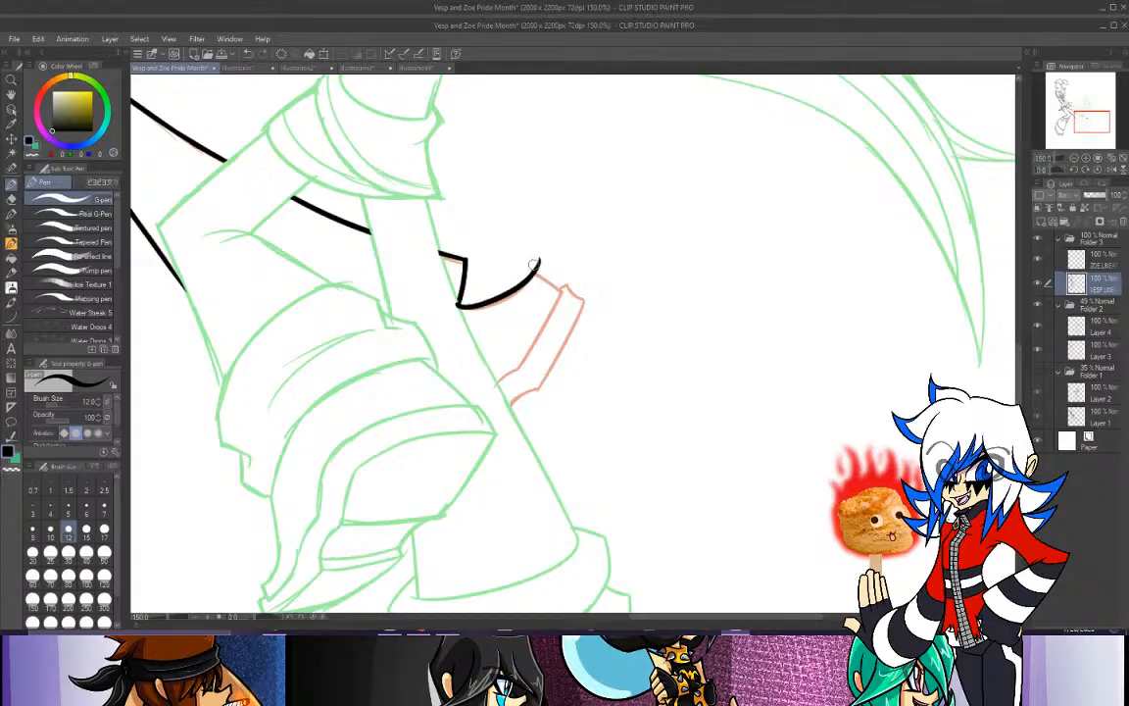
key("ctrl+z")
left_click_drag(458, 305, 533, 264)
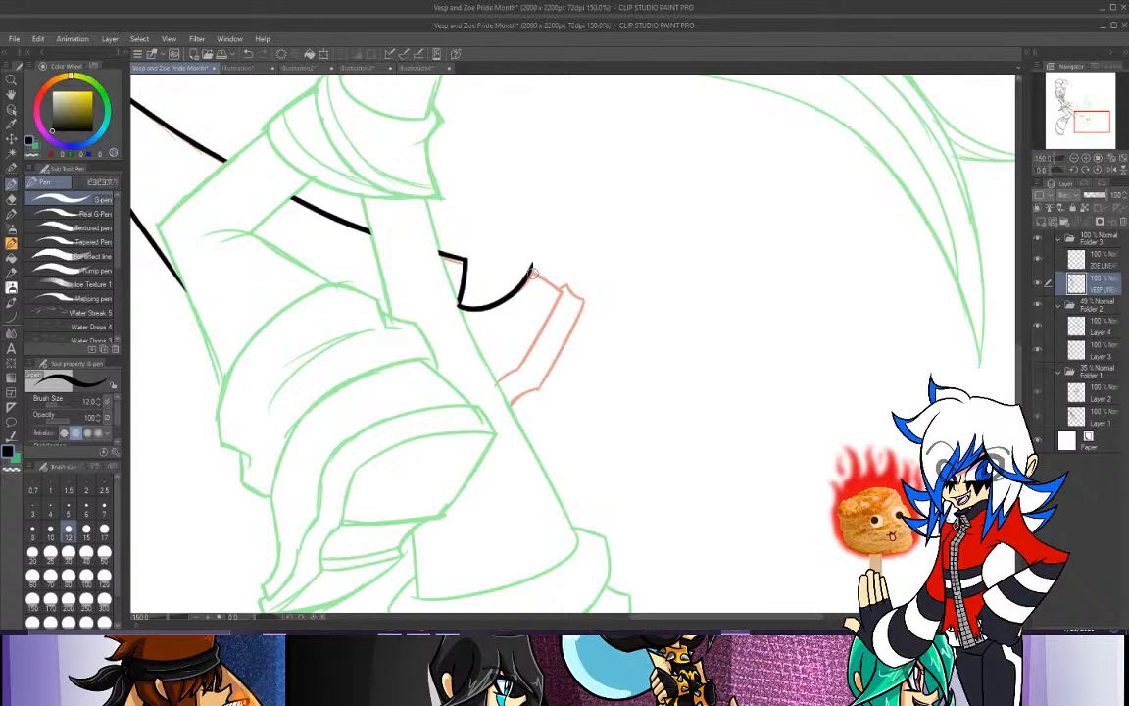
Ink the second shoe's short end edge from the upper tip to the sole and the straight line dividing shoe and sole.
left_click_drag(531, 268, 565, 293)
key("ctrl+z")
key("ctrl+z")
key("ctrl+z")
left_click_drag(531, 268, 570, 297)
key("ctrl+z")
mouse_move(533, 270)
left_mouse_down()
mouse_move(565, 291)
mouse_move(517, 366)
left_mouse_up()
key("ctrl+z")
key("ctrl+z")
left_click_drag(564, 292, 516, 376)
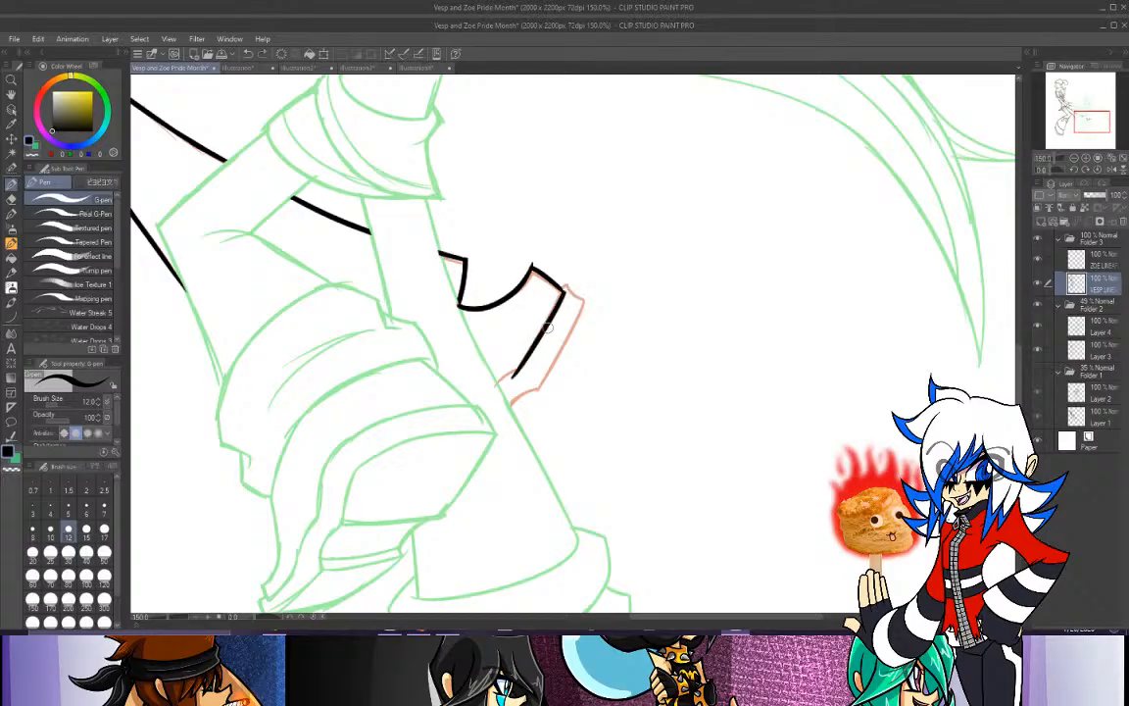
Re-ink the straight line dividing shoe and sole plus its short curve beside the green leg, erasing where it overlaps the leg.
key("ctrl+z")
left_click_drag(563, 292, 522, 367)
key("ctrl+z")
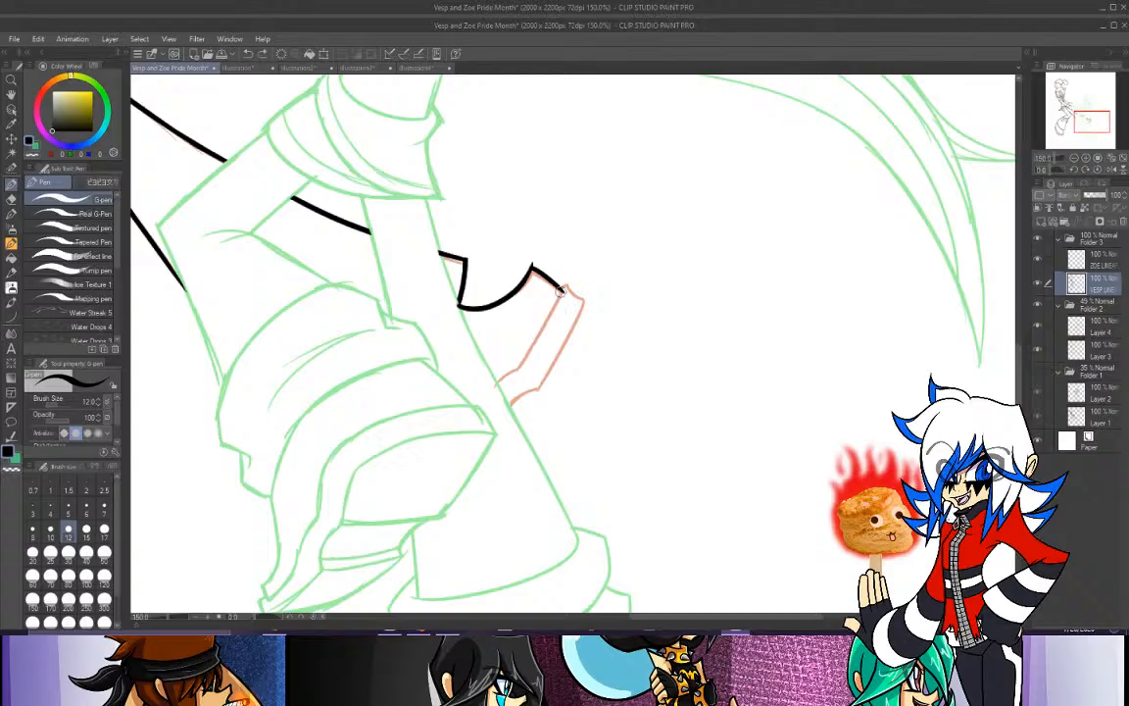
left_click_drag(564, 292, 519, 367)
key("ctrl+z")
left_click_drag(564, 291, 524, 369)
key("ctrl+z")
left_click_drag(562, 292, 517, 366)
key("ctrl+z")
left_click_drag(564, 291, 518, 368)
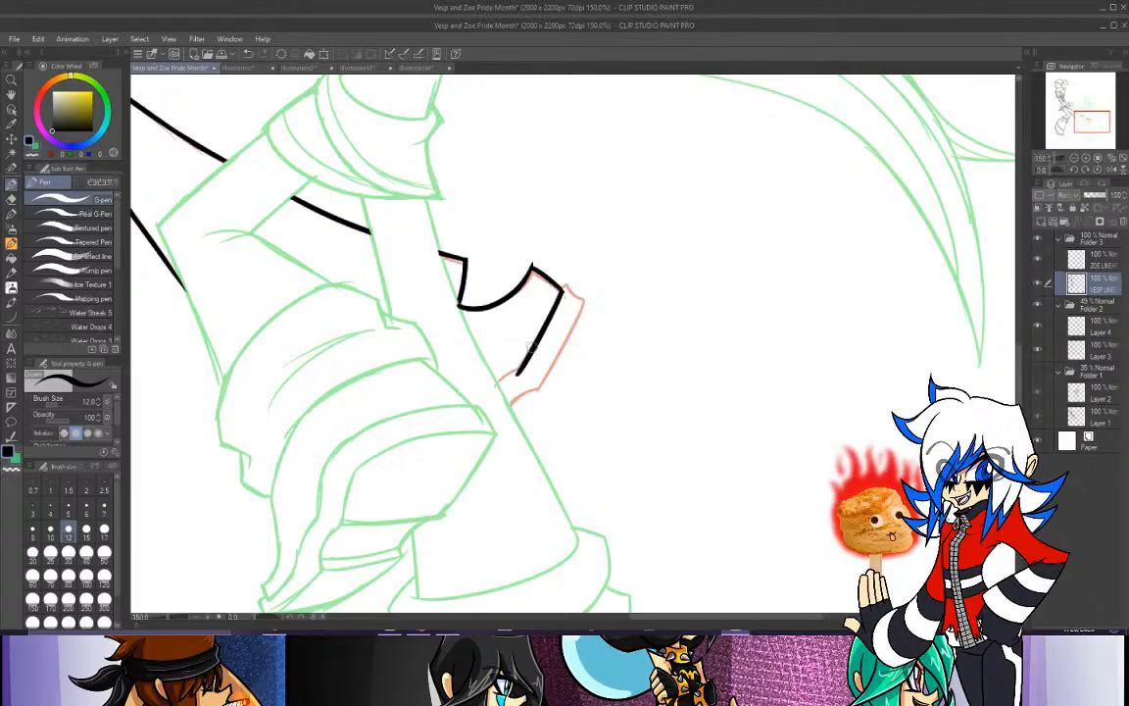
key("ctrl+z")
mouse_move(563, 291)
left_mouse_down()
mouse_move(519, 369)
mouse_move(488, 388)
left_mouse_up()
key("e")
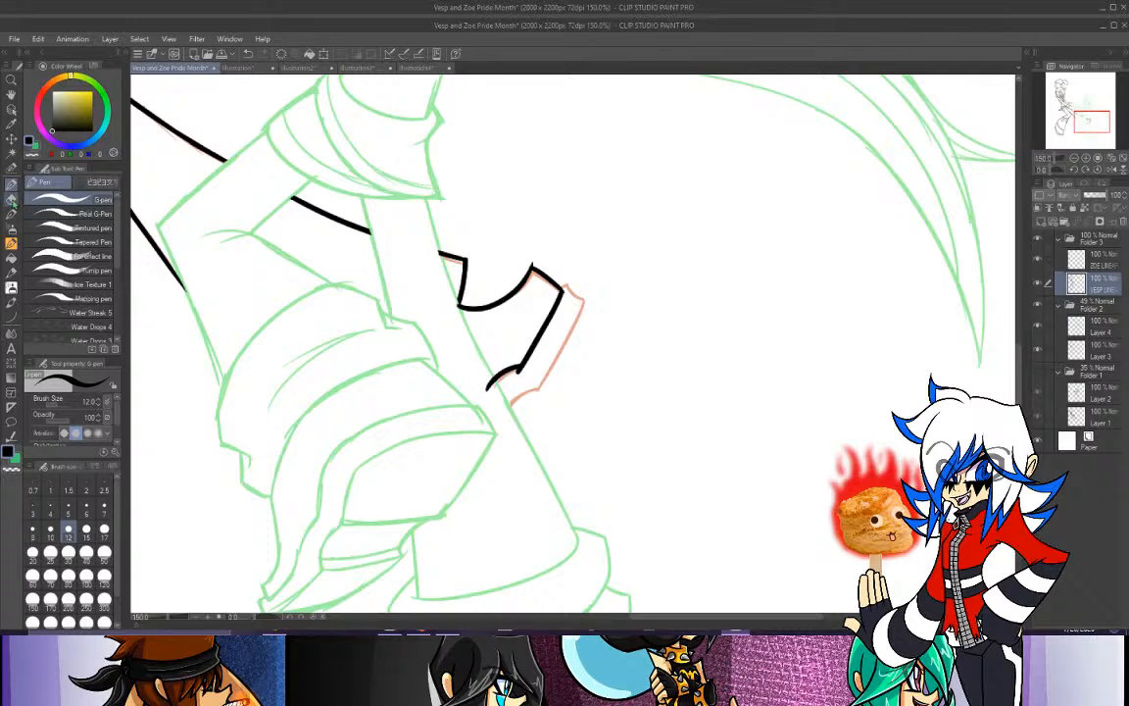
left_click_drag(488, 384, 502, 380)
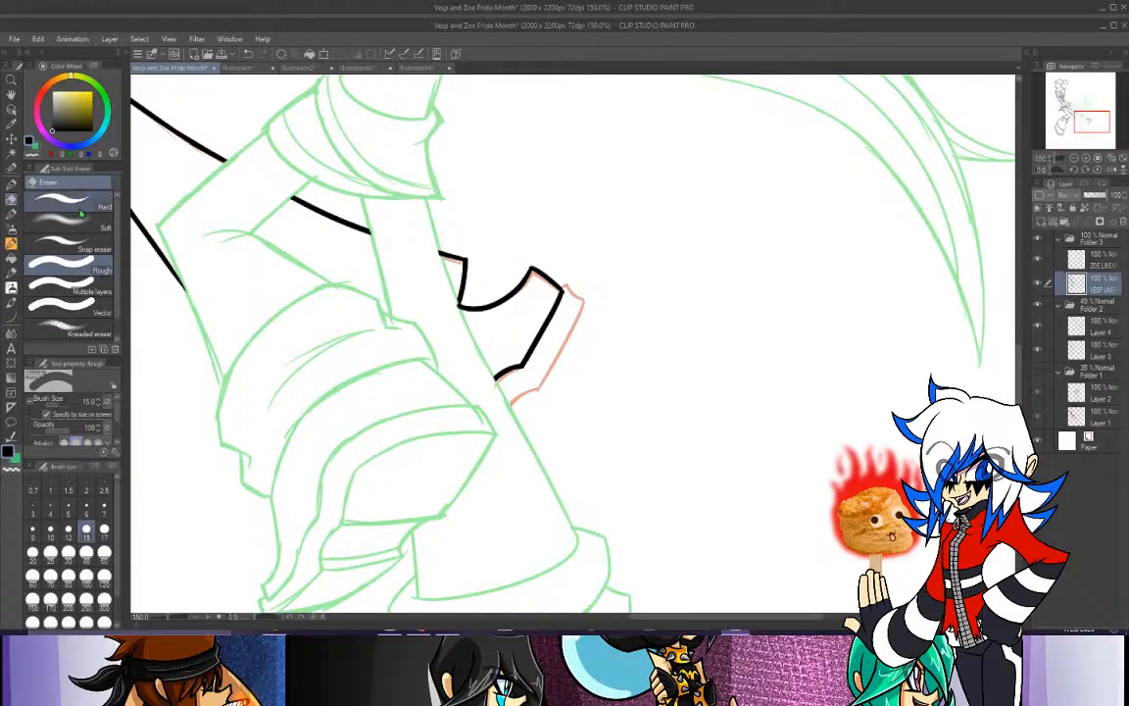
Ink the second shoe's sole outline: the short upper end, the long outer edge and the short curve back to the green leg.
key("p")
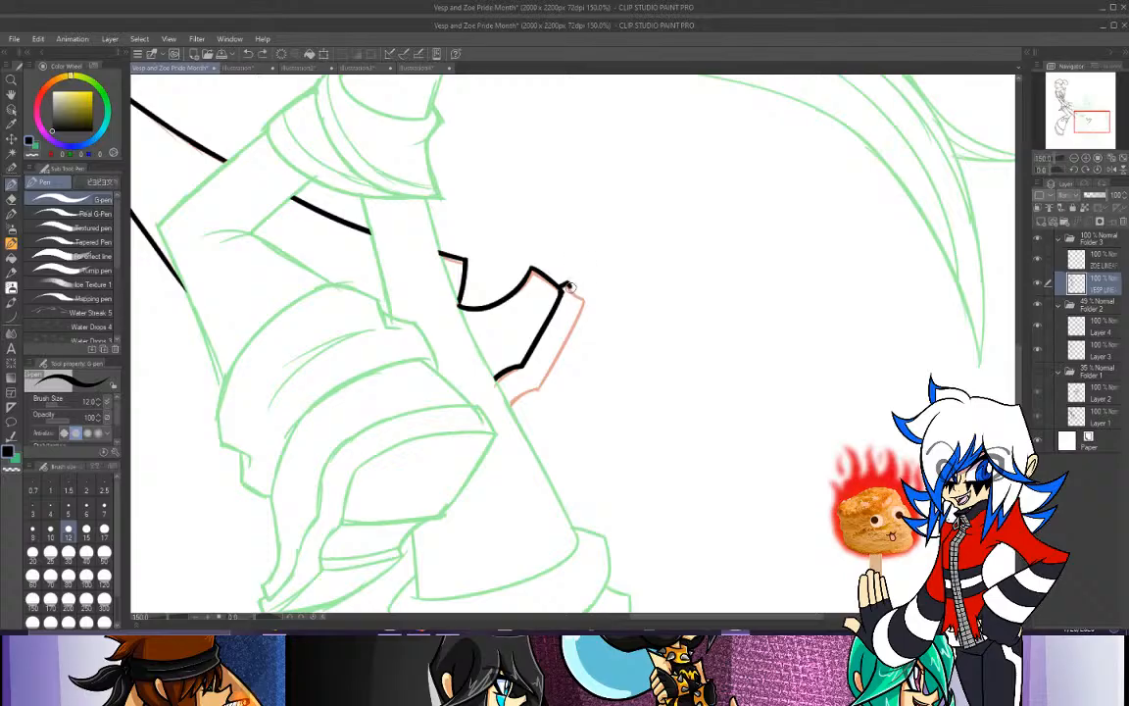
left_click_drag(583, 300, 529, 408)
key("ctrl+z")
left_click_drag(586, 303, 544, 387)
key("ctrl+z")
left_click_drag(528, 281, 489, 378)
key("ctrl+z")
left_click_drag(529, 281, 485, 364)
key("ctrl+z")
left_click_drag(527, 282, 488, 363)
key("ctrl+z")
left_click_drag(587, 305, 529, 410)
key("ctrl+z")
left_click_drag(587, 306, 530, 409)
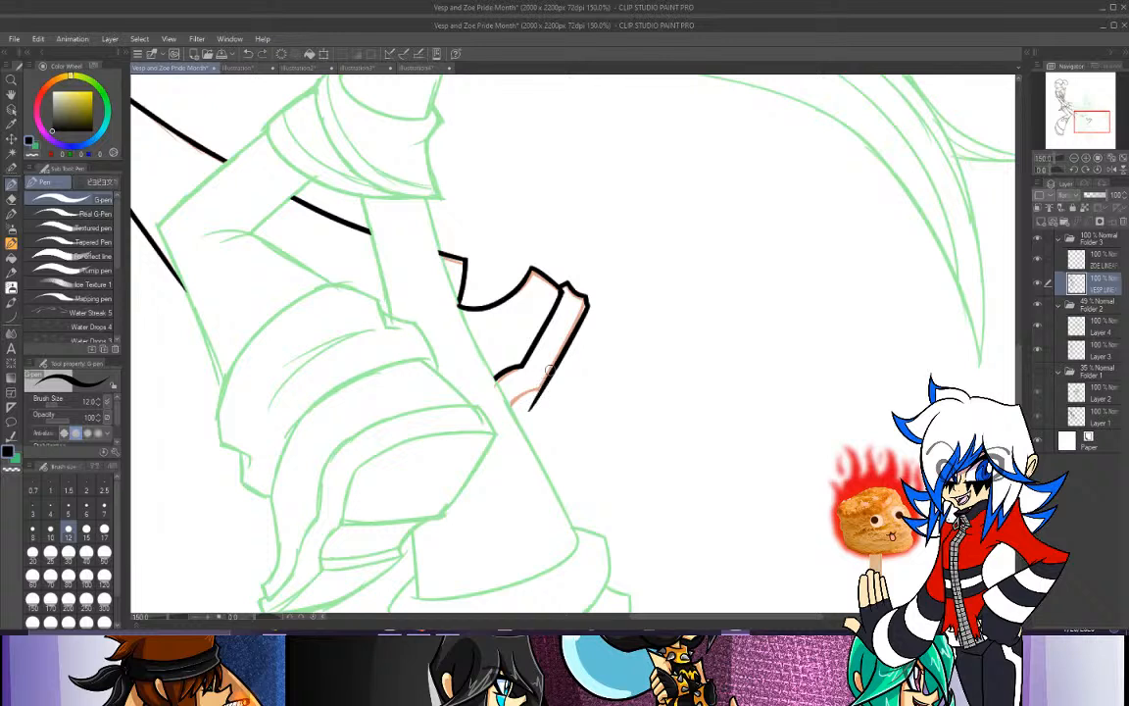
key("ctrl+z")
mouse_move(587, 302)
left_mouse_down()
mouse_move(531, 413)
mouse_move(545, 390)
mouse_move(503, 413)
mouse_move(521, 404)
mouse_move(508, 406)
mouse_move(517, 444)
left_mouse_up()
key("ctrl+z")
key("ctrl+z")
key("ctrl+z")
key("e")
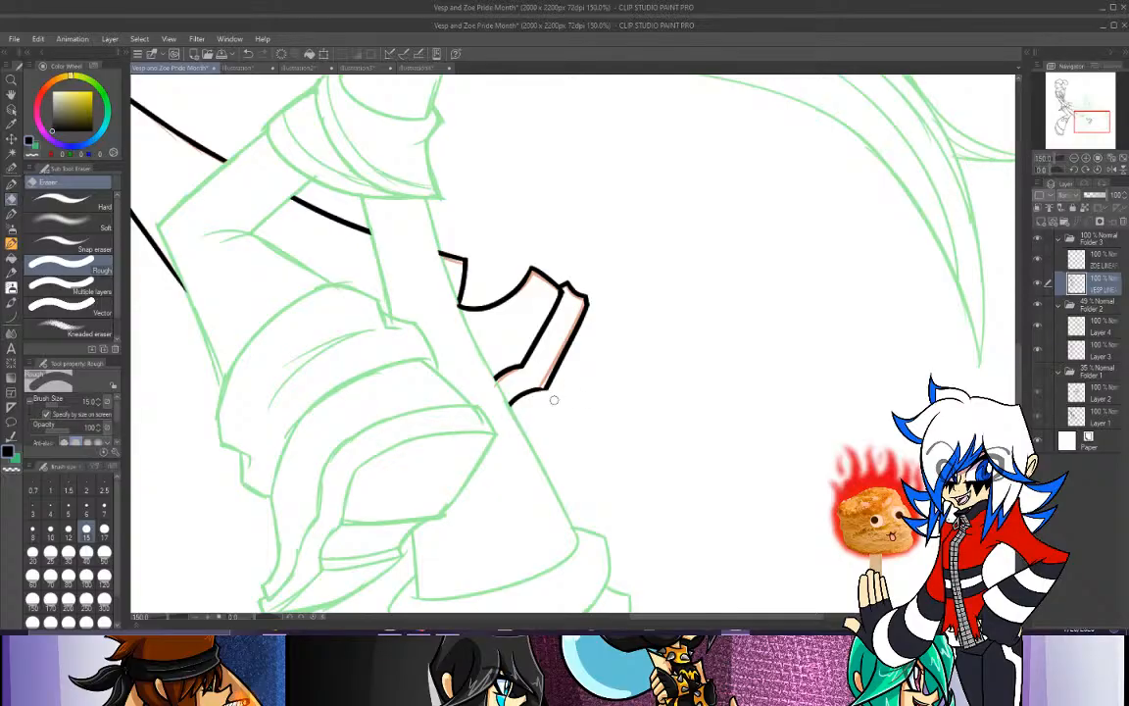
key("p")
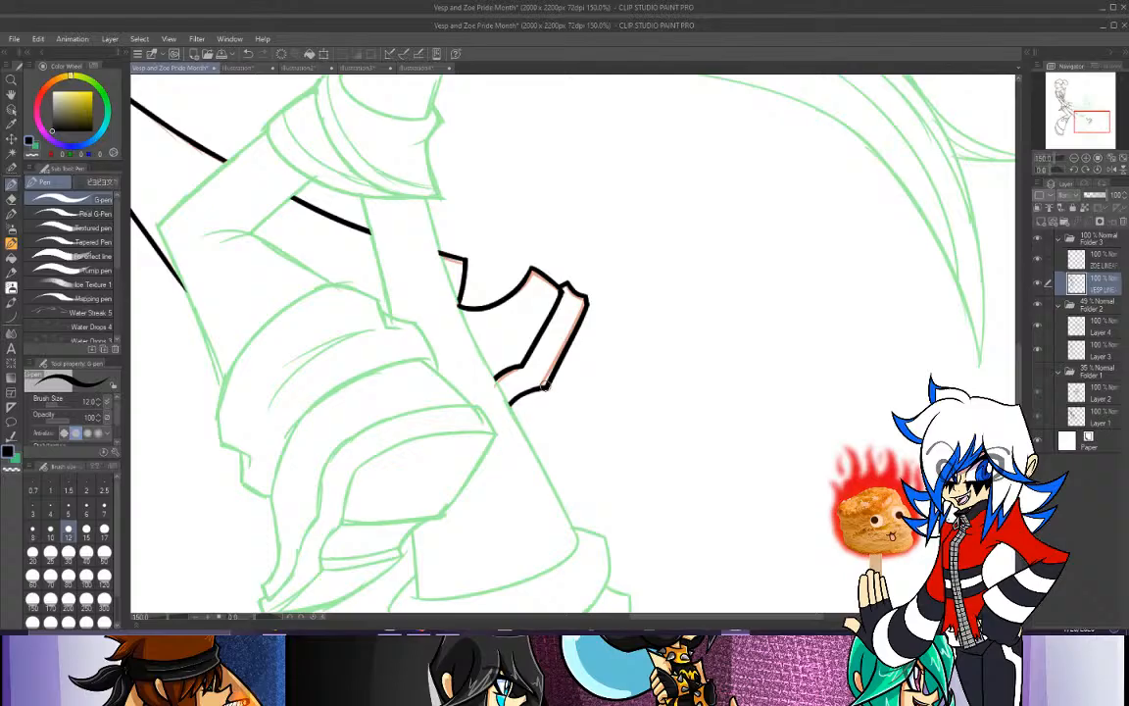
mouse_move(1086, 119)
left_mouse_down()
mouse_move(1079, 103)
mouse_move(1077, 129)
mouse_move(1058, 100)
left_mouse_up()
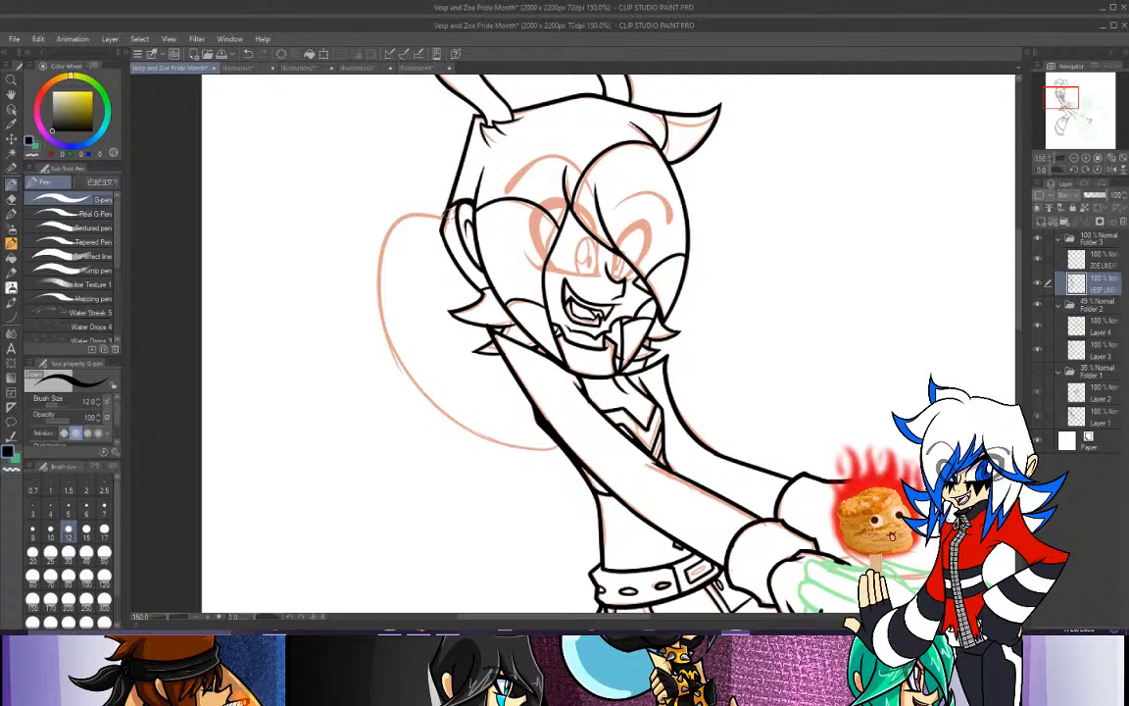
key("ctrl+z")
left_click_drag(475, 206, 447, 209)
left_click_drag(444, 218, 443, 402)
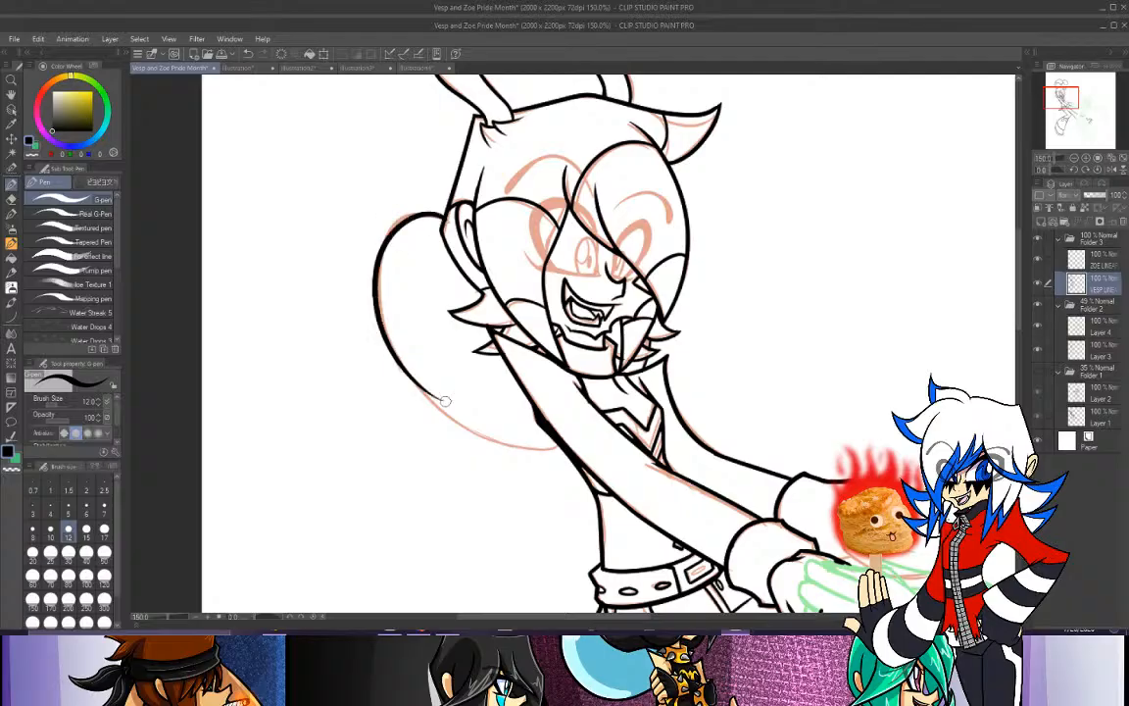
key("ctrl+z")
mouse_move(441, 216)
left_mouse_down()
mouse_move(379, 243)
mouse_move(463, 398)
left_mouse_up()
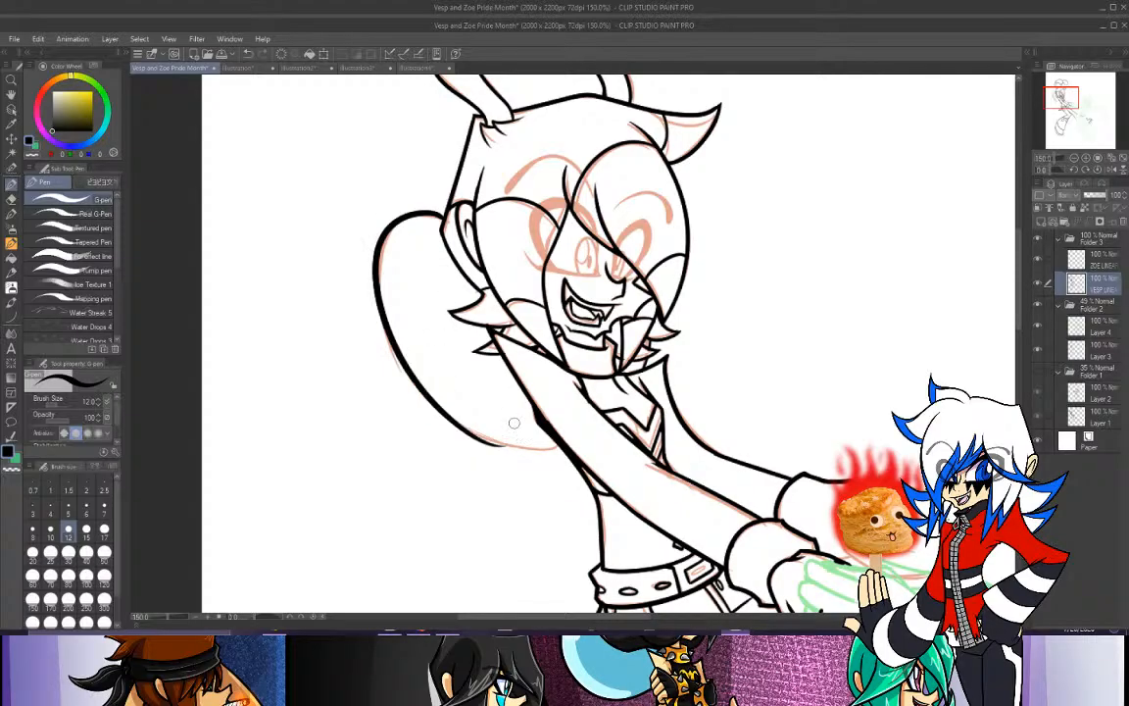
key("ctrl+z")
left_click_drag(397, 218, 346, 304)
key("ctrl+z")
key("ctrl+z")
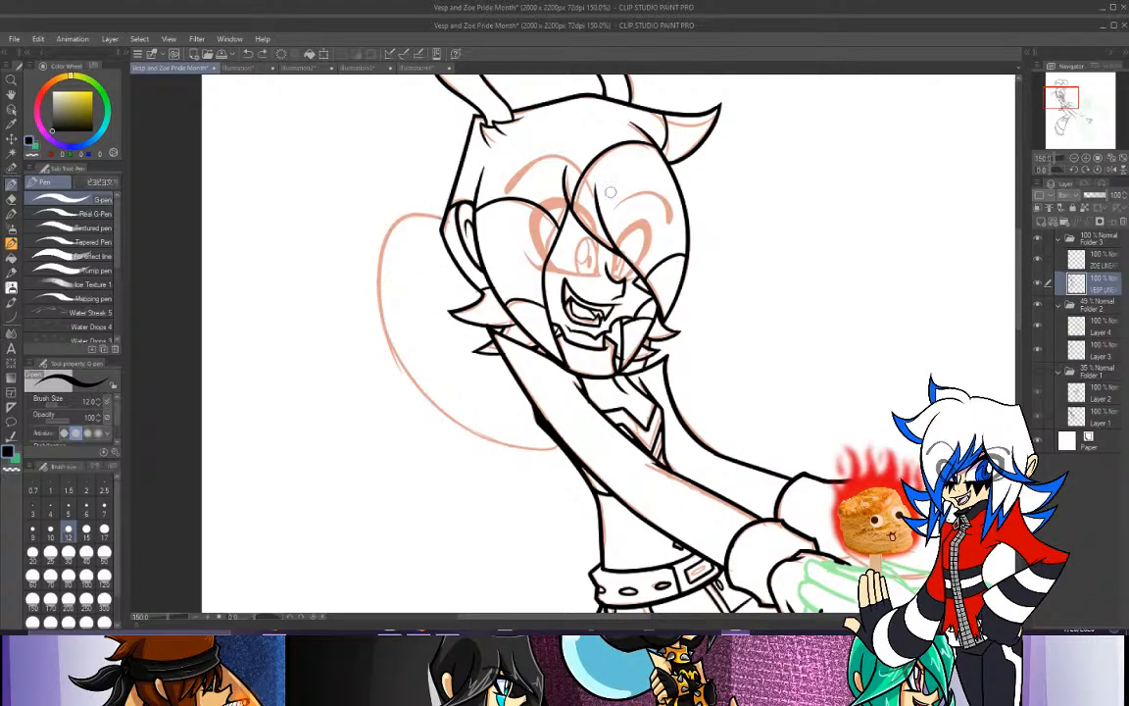
left_click_drag(1055, 171, 1061, 171)
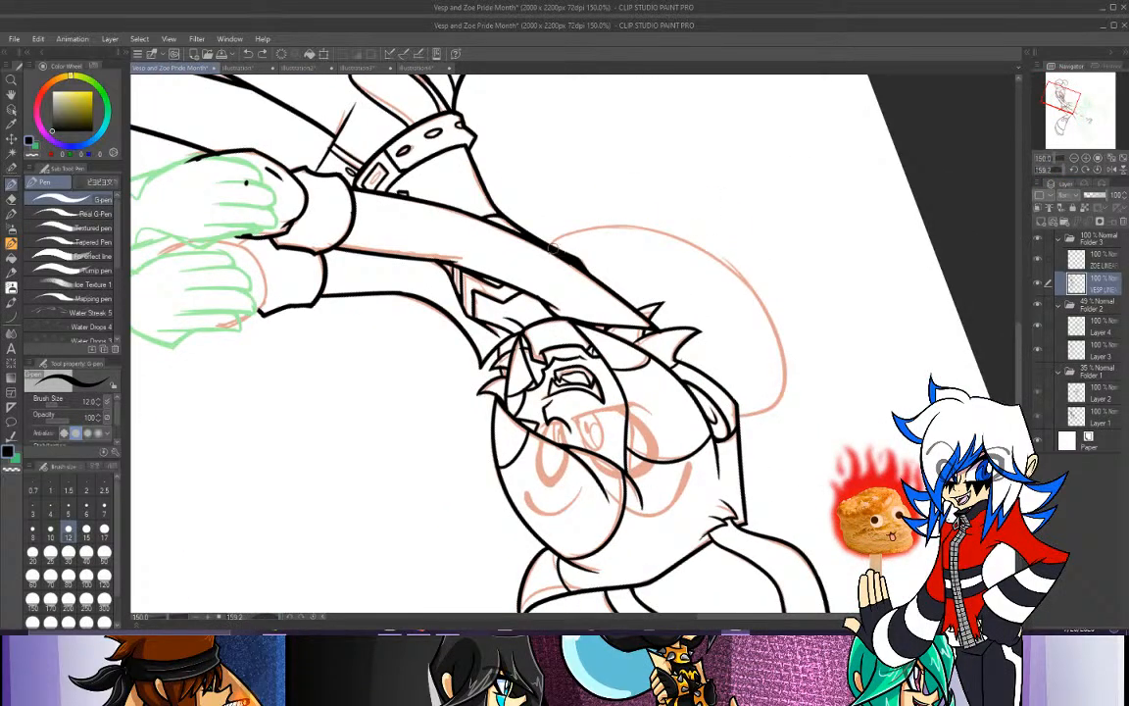
left_click_drag(554, 248, 637, 241)
key("ctrl+z")
left_click_drag(551, 239, 781, 324)
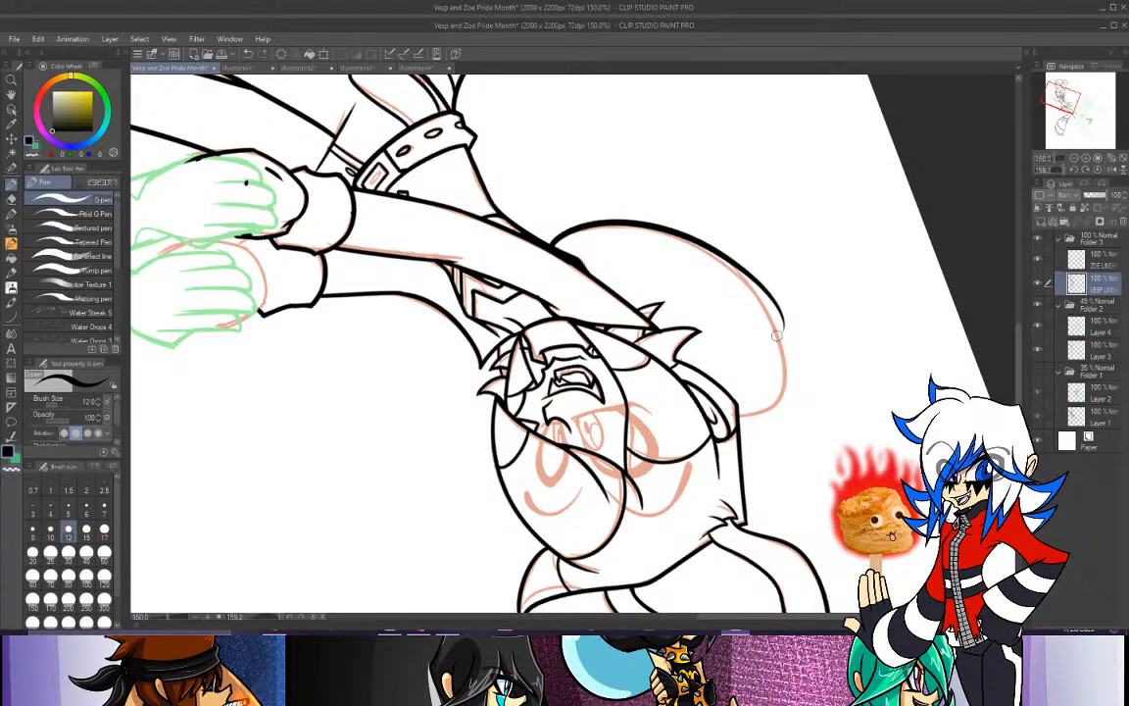
key("ctrl+z")
left_click_drag(553, 245, 778, 331)
key("ctrl+z")
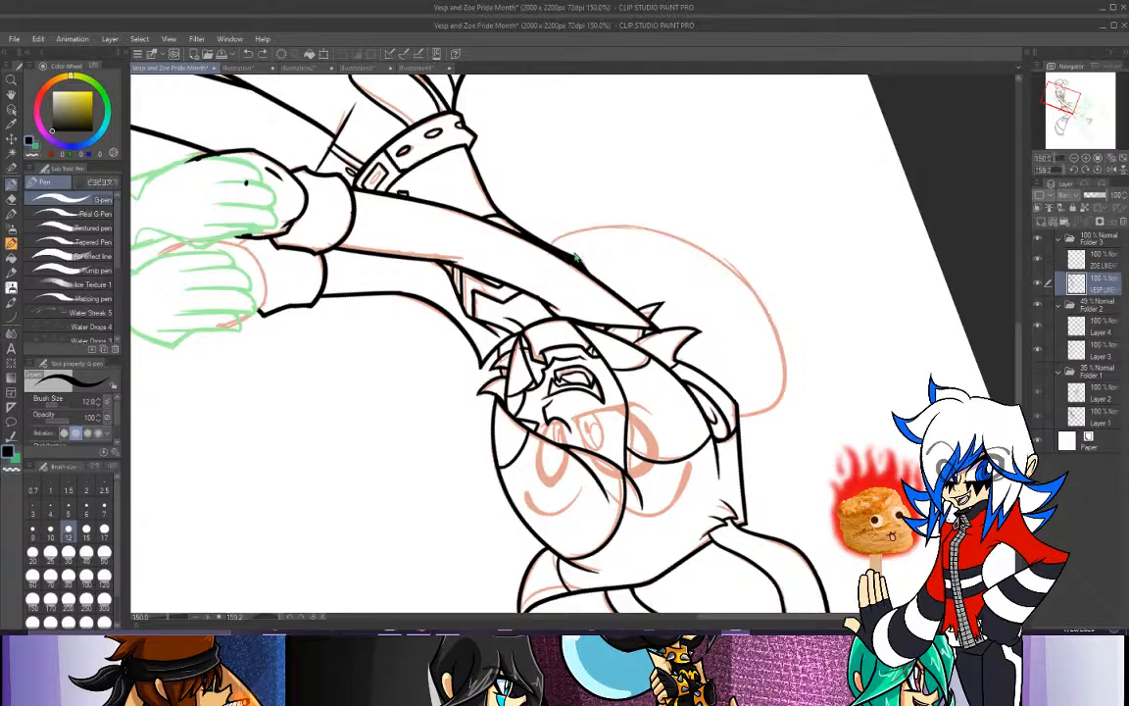
mouse_move(555, 249)
left_mouse_down()
mouse_move(631, 224)
mouse_move(767, 321)
left_mouse_up()
key("ctrl+z")
mouse_move(554, 247)
left_mouse_down()
mouse_move(701, 238)
mouse_move(807, 341)
left_mouse_up()
key("ctrl+z")
mouse_move(555, 246)
left_mouse_down()
mouse_move(690, 245)
mouse_move(756, 321)
mouse_move(569, 233)
mouse_move(696, 323)
left_mouse_up()
key("ctrl+z")
key("ctrl+z")
left_click_drag(502, 222, 696, 318)
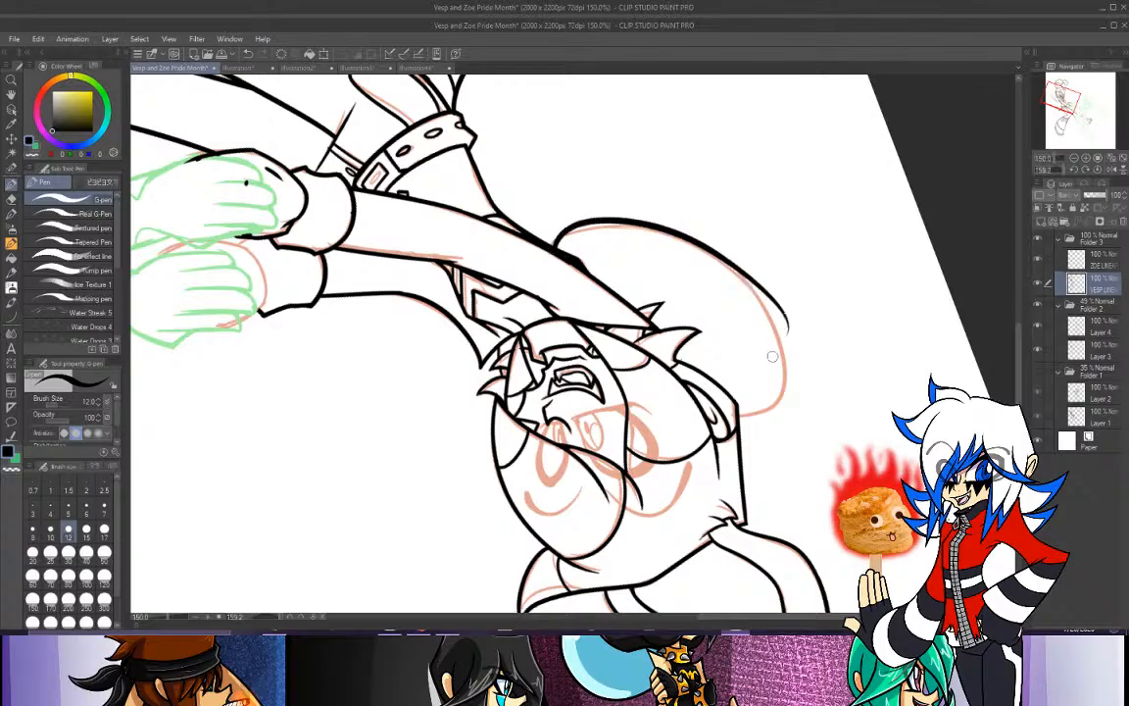
key("ctrl+z")
Rotate the canvas and ink the large rounded shape behind the character from below the ear around its outer curve.
left_click_drag(1062, 169, 1044, 171)
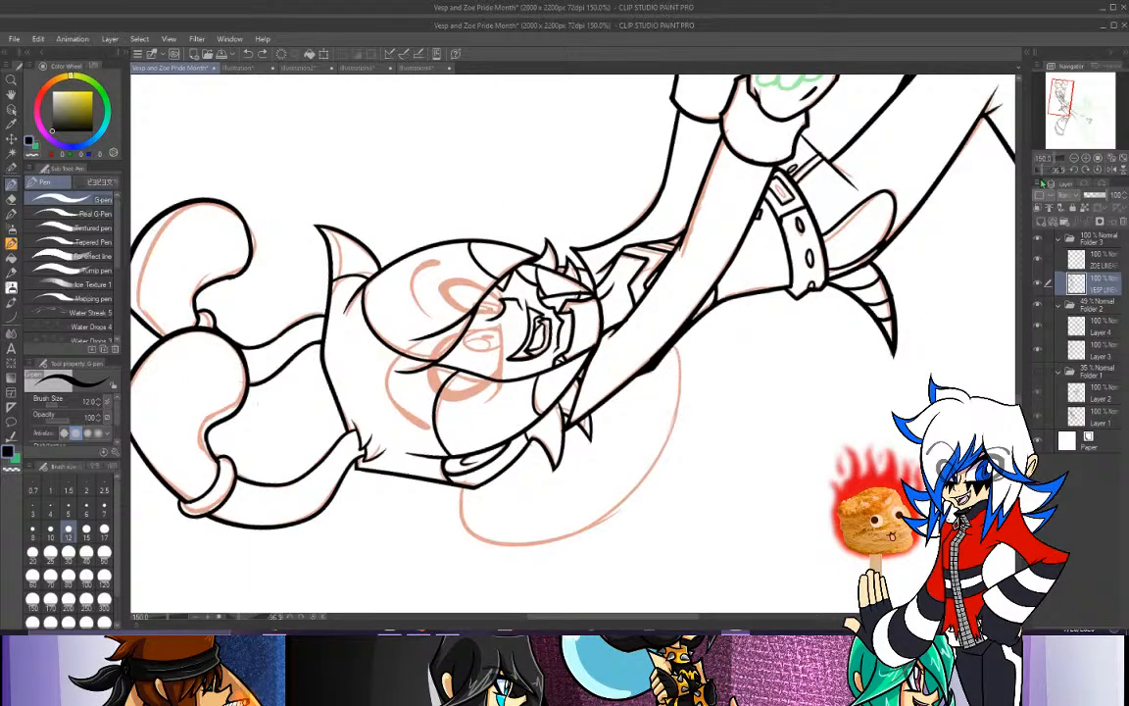
left_click_drag(466, 485, 638, 461)
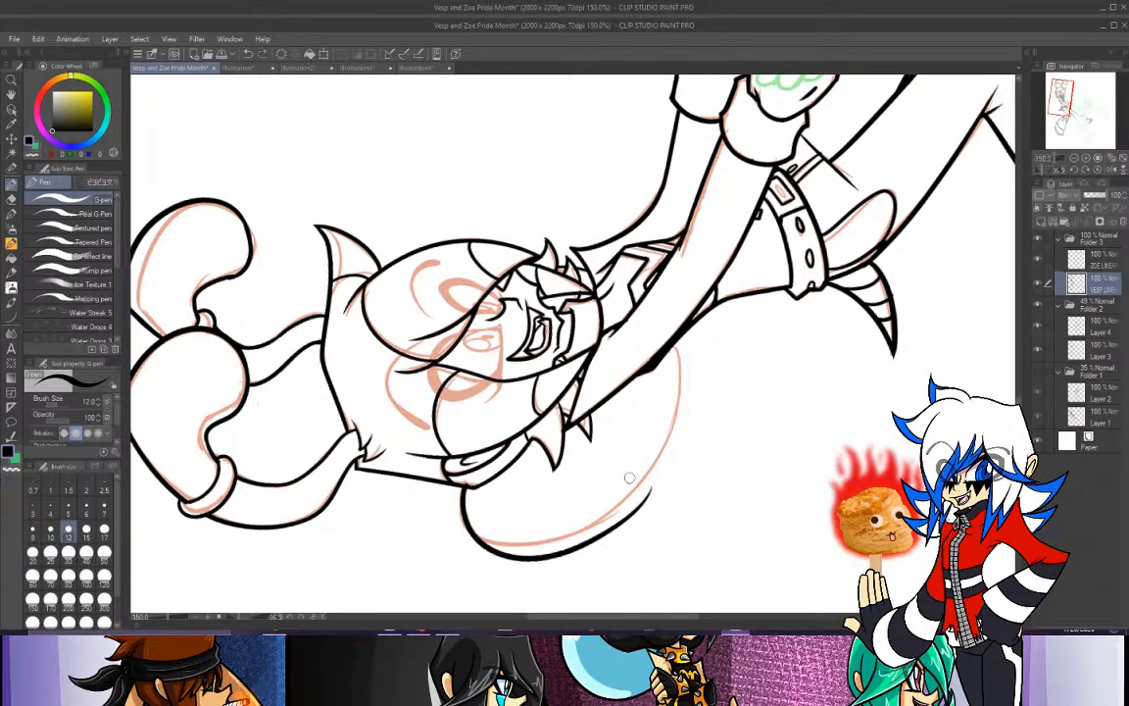
key("ctrl+z")
left_click_drag(461, 489, 651, 422)
key("ctrl+z")
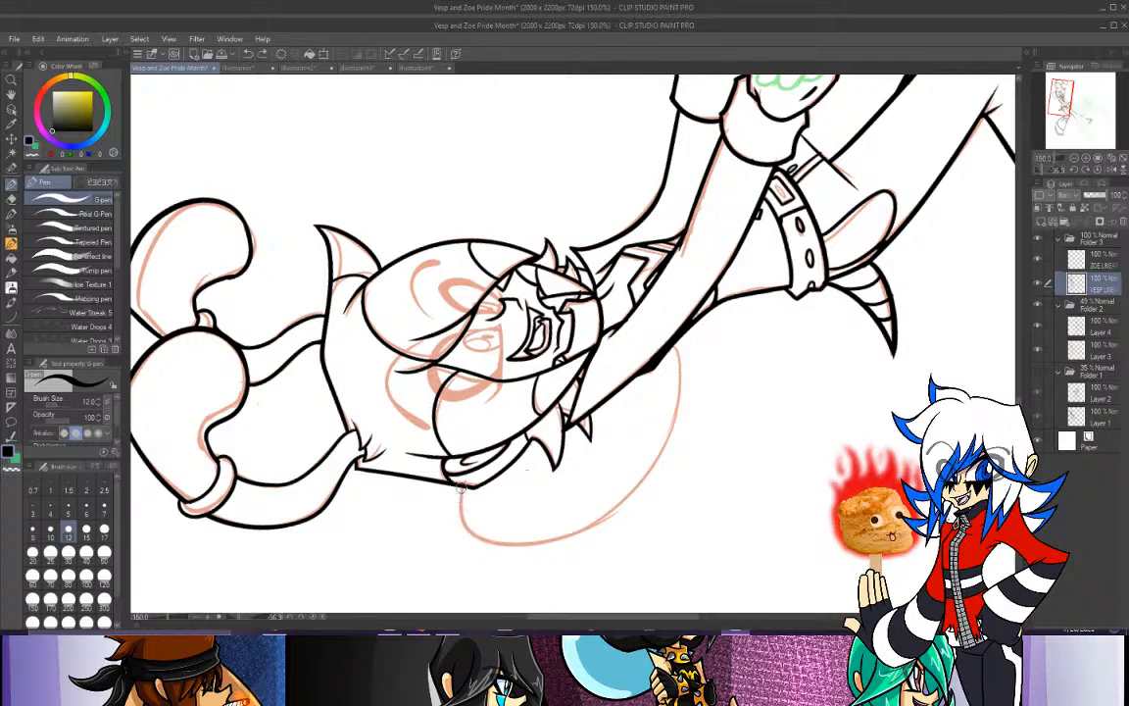
mouse_move(461, 488)
left_mouse_down()
mouse_move(581, 524)
mouse_move(679, 408)
left_mouse_up()
Ink the closing curve of the large rounded shape up to the character's arm and reset the canvas rotation.
left_click_drag(663, 346, 668, 437)
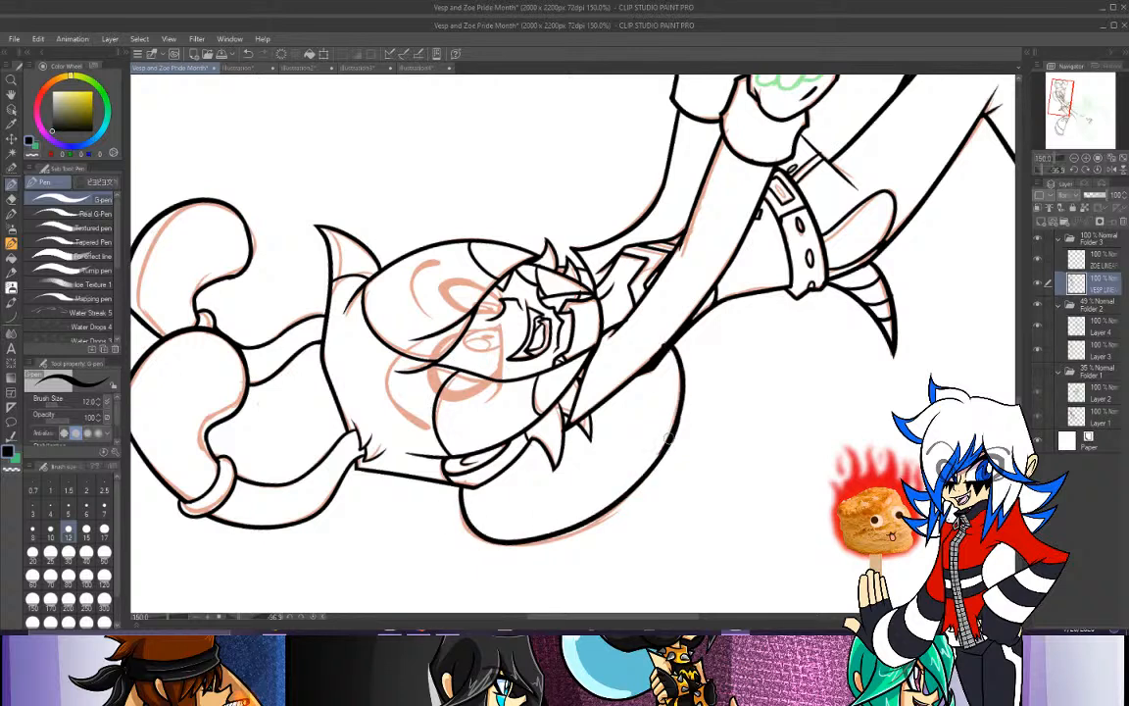
key("ctrl+z")
left_click_drag(671, 347, 659, 472)
key("ctrl+z")
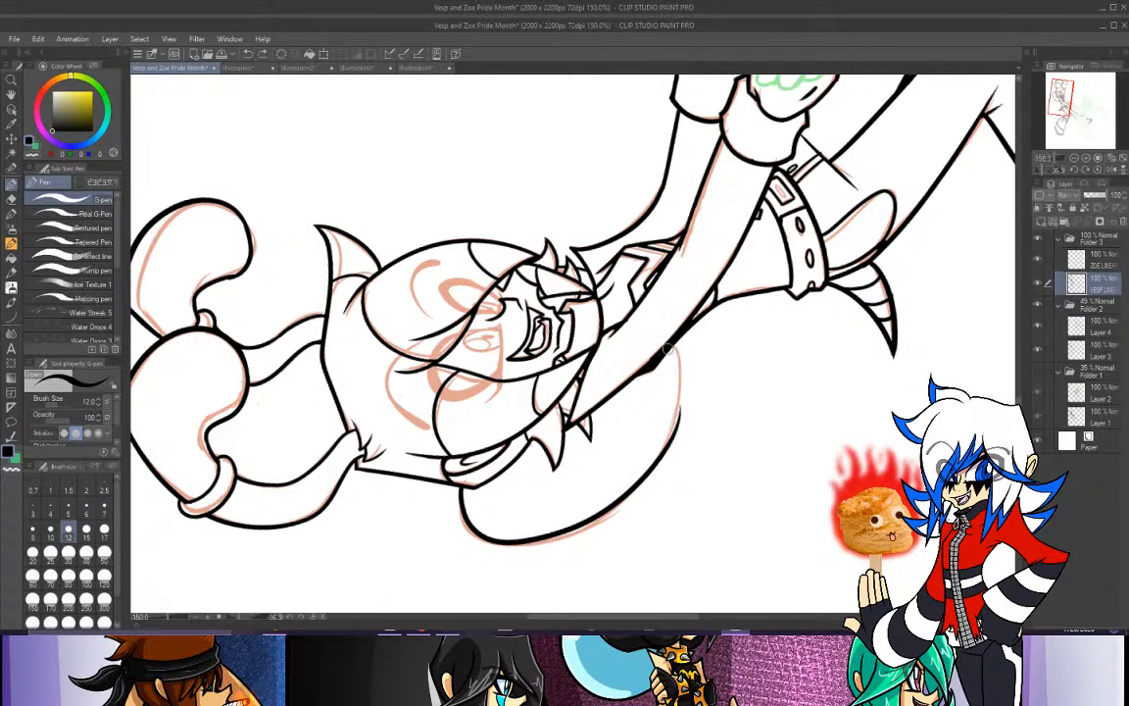
left_click_drag(670, 347, 653, 472)
key("ctrl+z")
left_click_drag(673, 346, 651, 478)
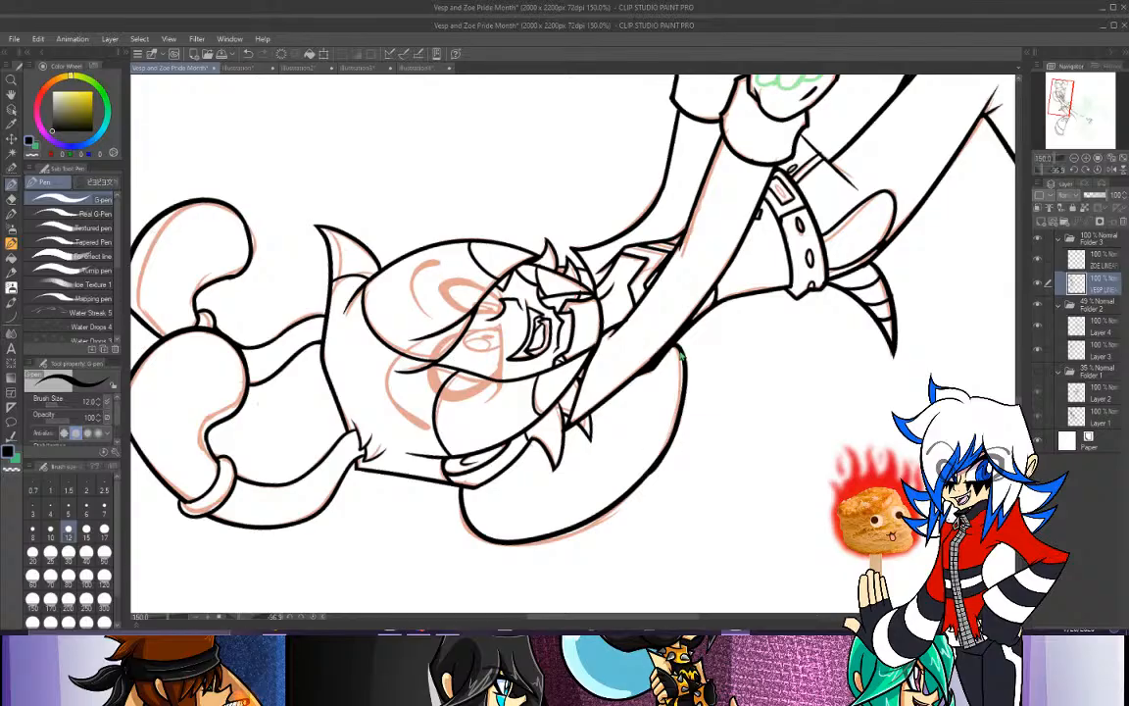
key("ctrl+z")
mouse_move(672, 346)
left_mouse_down()
mouse_move(687, 391)
mouse_move(654, 465)
mouse_move(683, 356)
mouse_move(667, 345)
mouse_move(678, 353)
mouse_move(662, 474)
left_mouse_up()
key("ctrl+z")
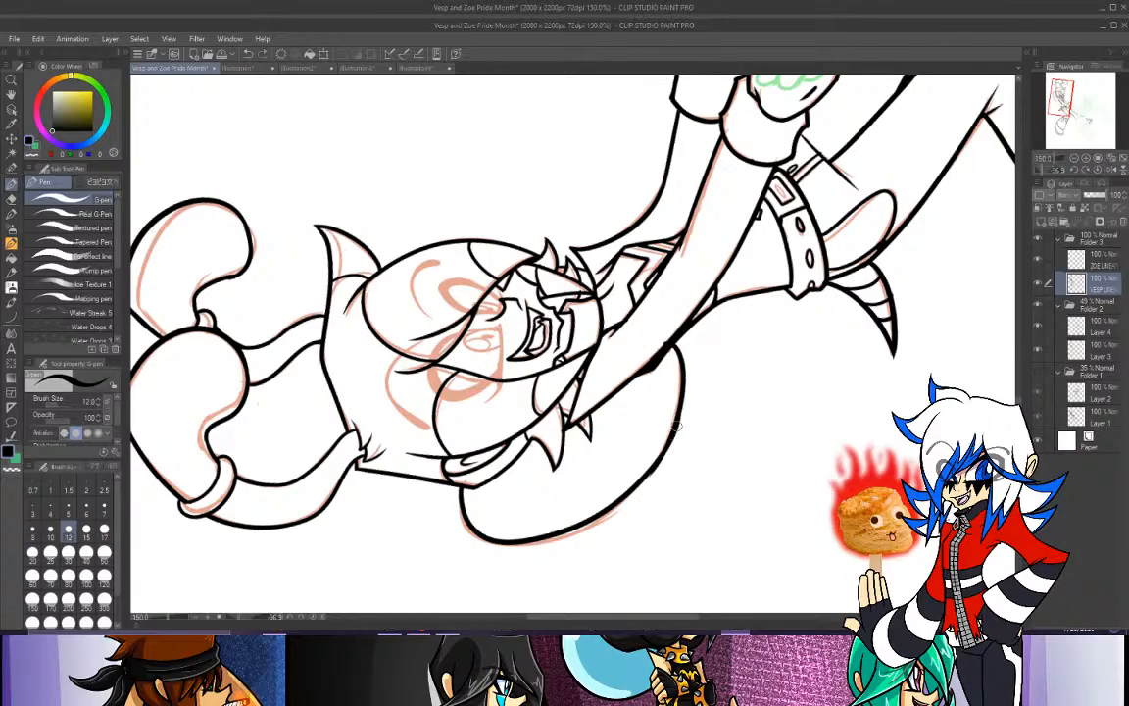
key("ctrl+z")
left_click_drag(673, 347, 651, 472)
key("ctrl+z")
mouse_move(674, 345)
left_mouse_down()
mouse_move(682, 410)
mouse_move(656, 456)
left_mouse_up()
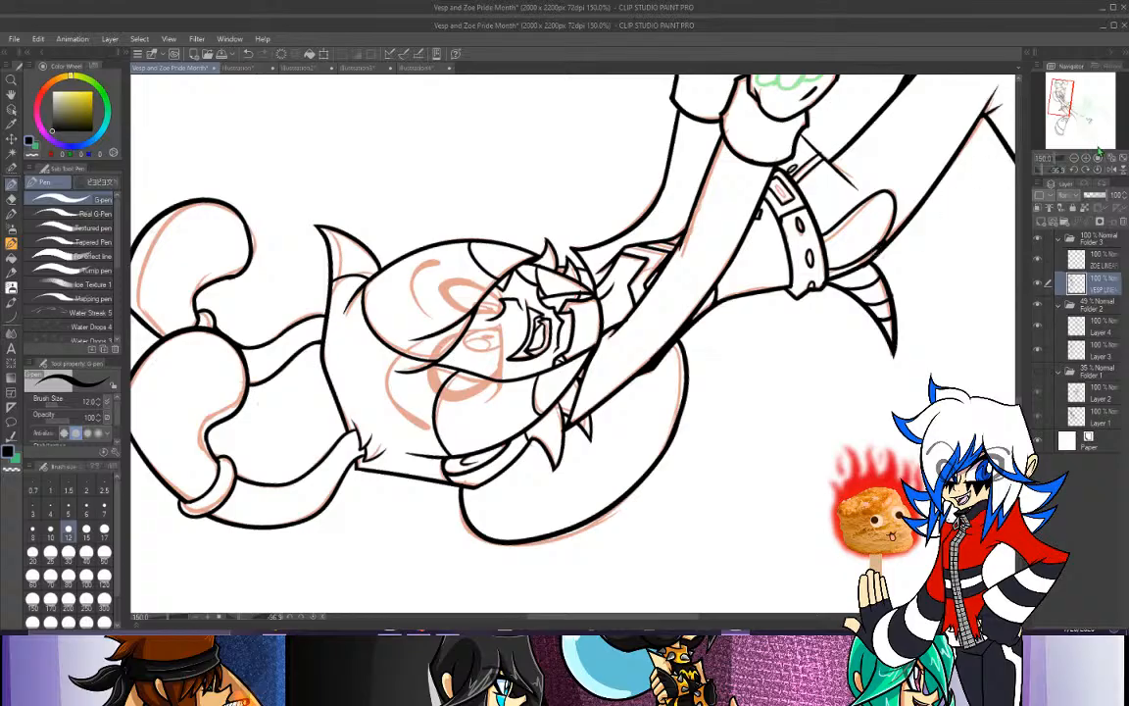
left_click(1097, 170)
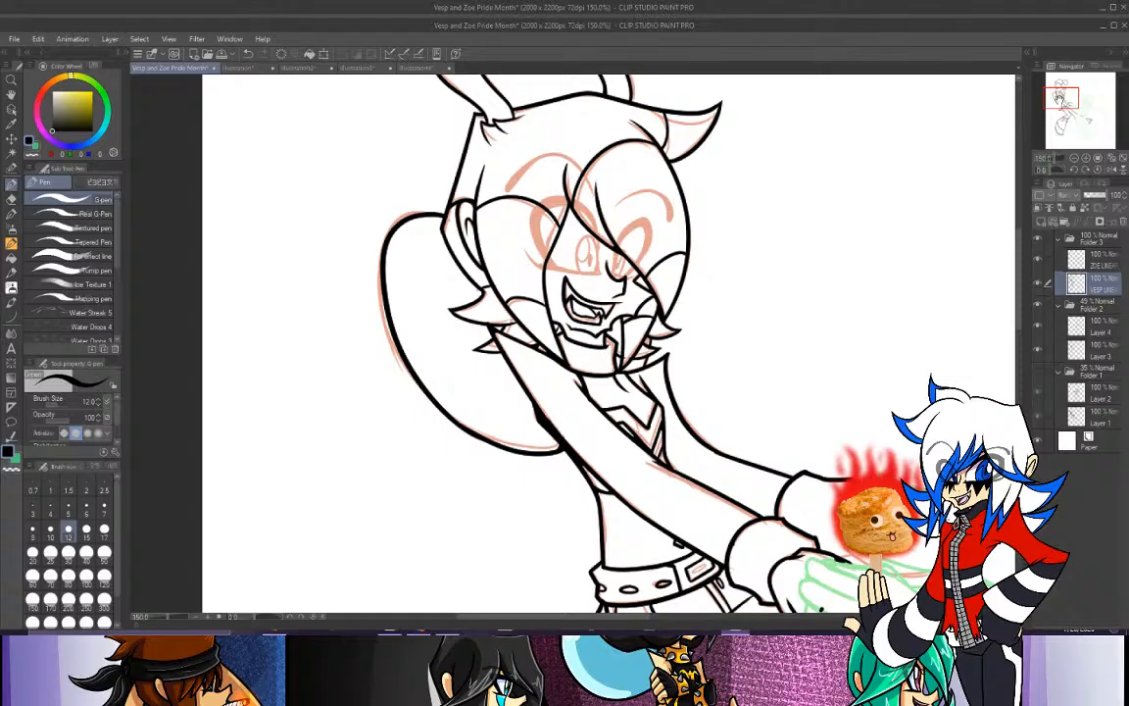
On the Zoe line art layer, ink the dividing line above the lowest finger of the green figure's nearer hand.
mouse_move(1060, 98)
left_mouse_down()
mouse_move(1049, 93)
mouse_move(1073, 109)
mouse_move(1071, 123)
mouse_move(1080, 112)
left_mouse_up()
left_click(1105, 261)
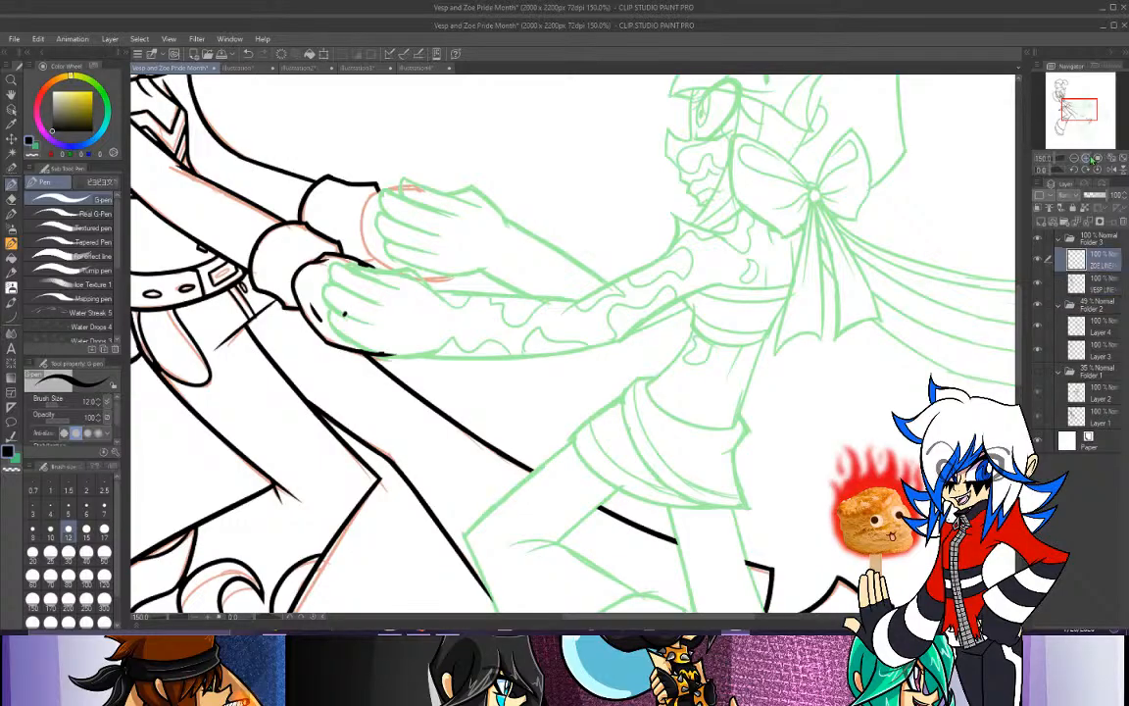
left_click(1086, 158)
left_click_drag(225, 269, 298, 293)
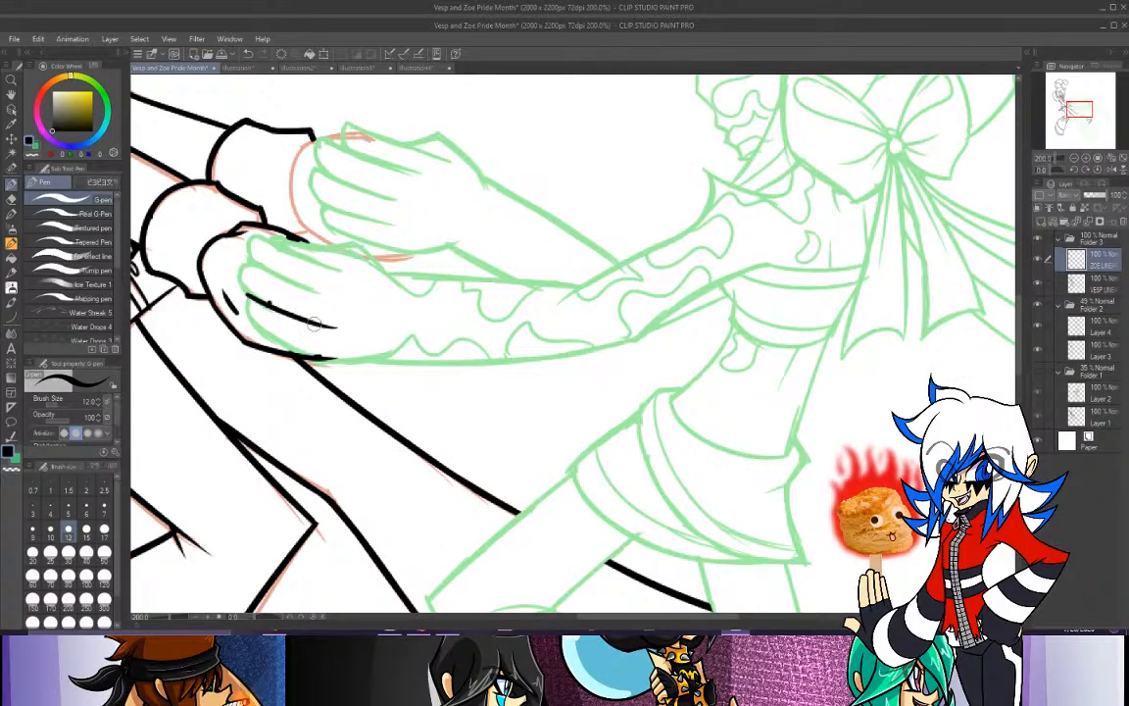
key("ctrl+z")
mouse_move(224, 269)
left_mouse_down()
mouse_move(288, 292)
mouse_move(321, 320)
left_mouse_up()
key("ctrl+z")
key("ctrl+z")
left_click_drag(250, 298, 322, 319)
mouse_move(242, 302)
left_mouse_down()
mouse_move(221, 286)
mouse_move(254, 328)
mouse_move(247, 321)
mouse_move(318, 328)
left_mouse_up()
key("ctrl+z")
key("ctrl+z")
key("ctrl+z")
key("ctrl+z")
key("ctrl+z")
Ink the lower edge of the green figure's nearer hand from the lowest fingertip toward the wrist.
left_click_drag(225, 292, 330, 331)
key("ctrl+z")
mouse_move(215, 283)
left_mouse_down()
mouse_move(295, 327)
mouse_move(338, 332)
mouse_move(231, 300)
mouse_move(412, 340)
left_mouse_up()
key("ctrl+z")
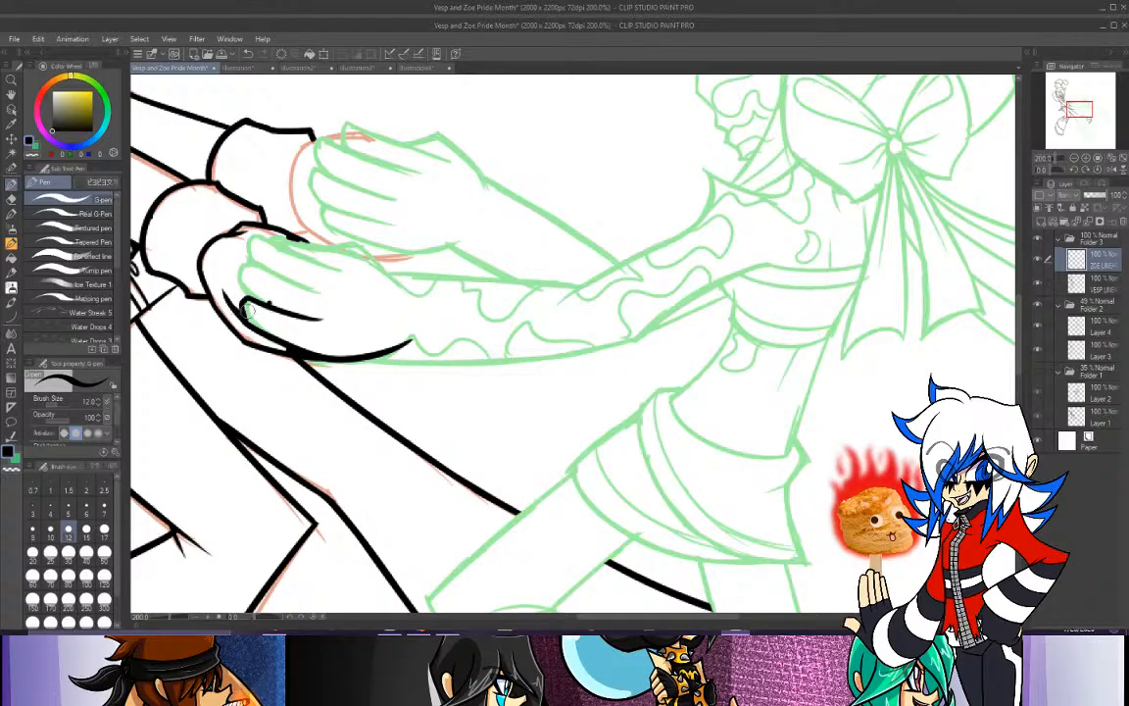
Ink the rounded tip of the next finger up and the curved line separating it from the finger above.
left_click_drag(238, 276, 309, 319)
key("ctrl+z")
mouse_move(237, 265)
left_mouse_down()
mouse_move(241, 275)
mouse_move(248, 253)
mouse_move(327, 290)
left_mouse_up()
key("ctrl+z")
key("ctrl+z")
key("ctrl+z")
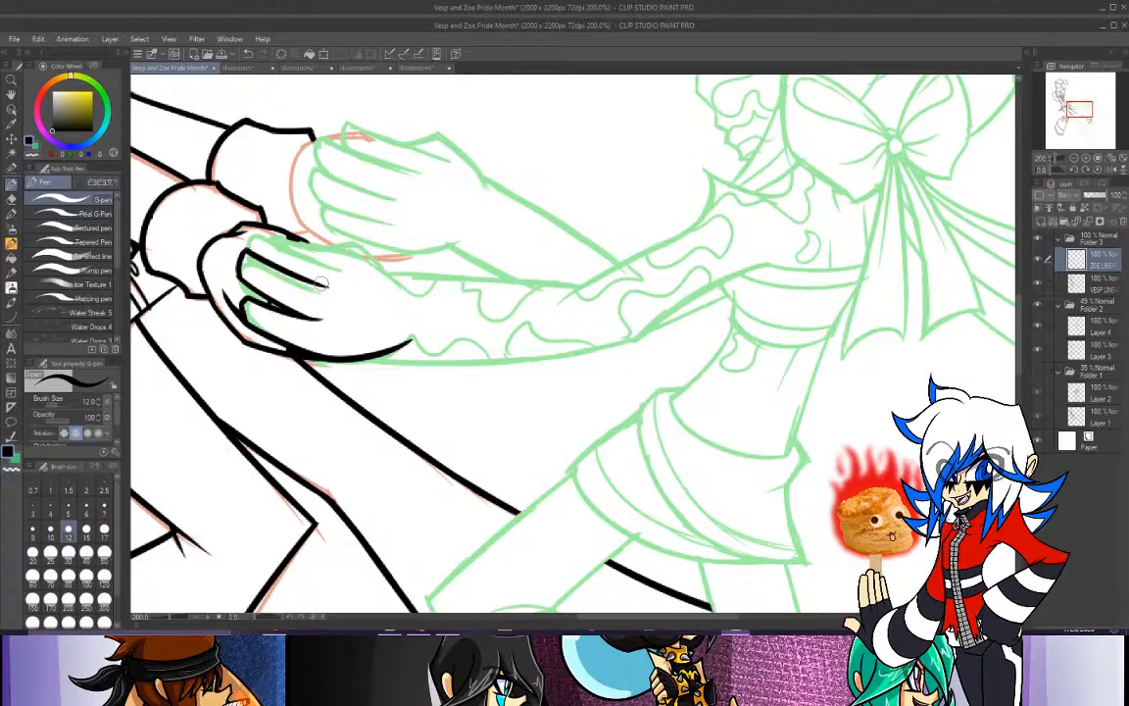
key("ctrl+z")
key("ctrl+z")
mouse_move(242, 281)
left_mouse_down()
mouse_move(247, 250)
mouse_move(321, 288)
left_mouse_up()
key("ctrl+z")
key("ctrl+z")
key("ctrl+z")
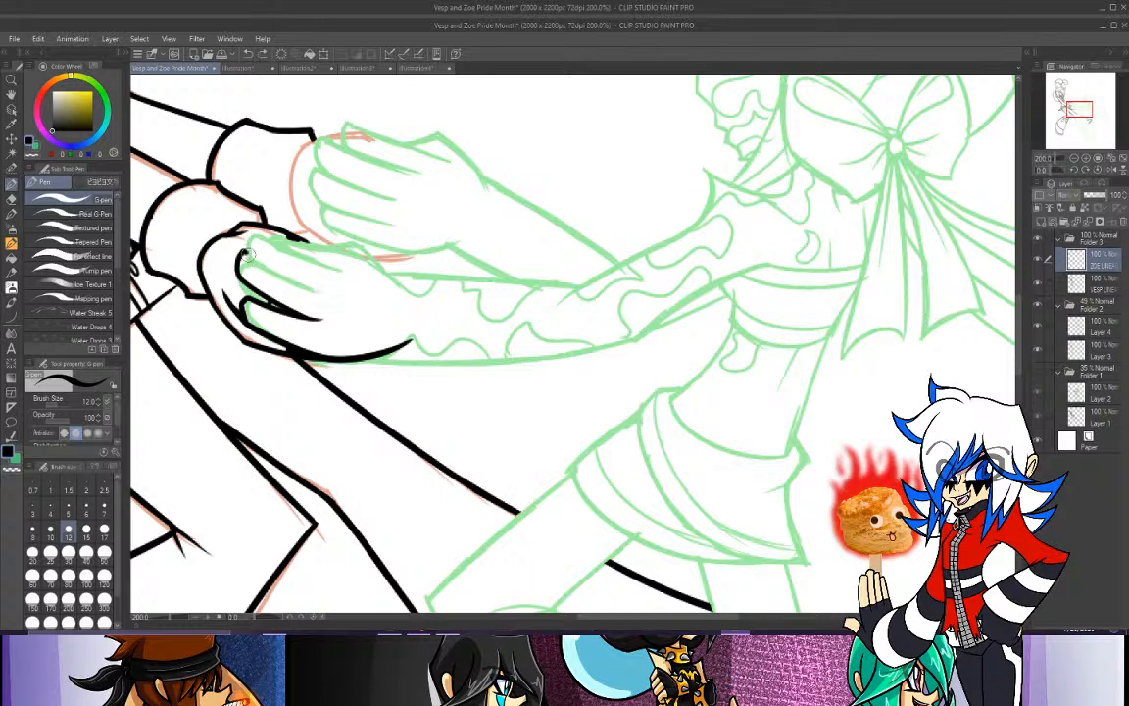
left_click_drag(245, 254, 333, 293)
Ink a short tapered stroke from the next fingertip along the start of the upper finger line to thicken it.
left_click_drag(240, 239, 289, 273)
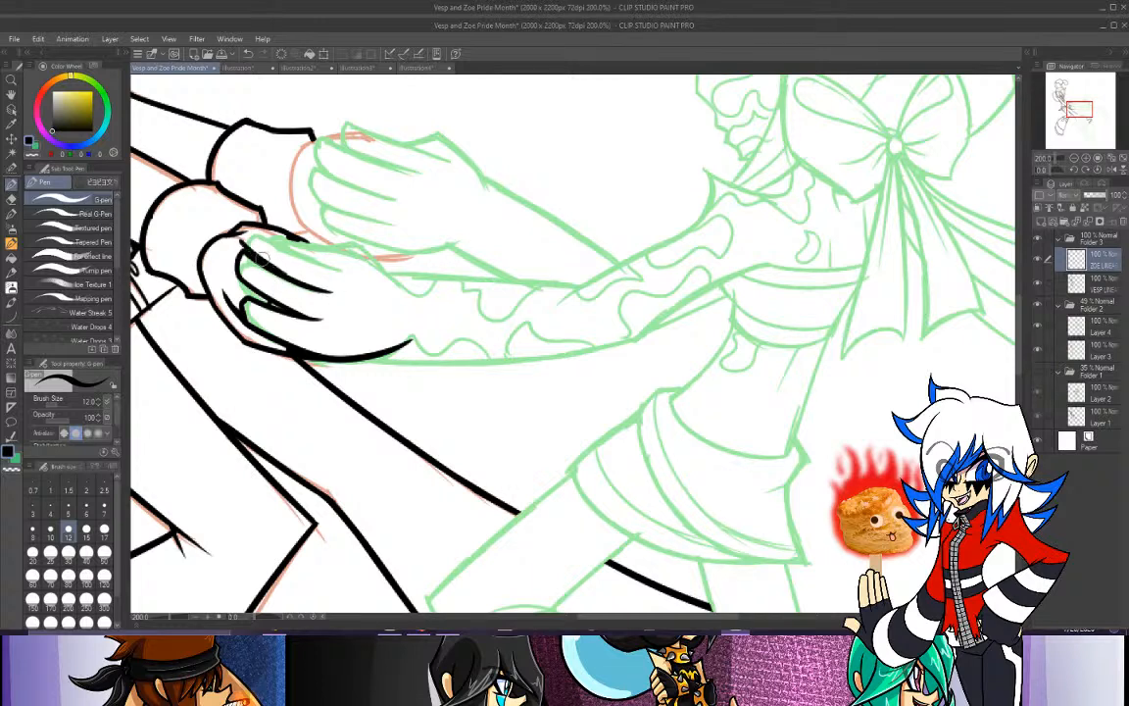
key("ctrl+z")
left_click_drag(241, 243, 293, 278)
key("ctrl+z")
left_click_drag(243, 243, 294, 280)
key("ctrl+z")
Trim the wrist end of the hand's lower edge line to a thin taper with the Rough eraser.
key("e")
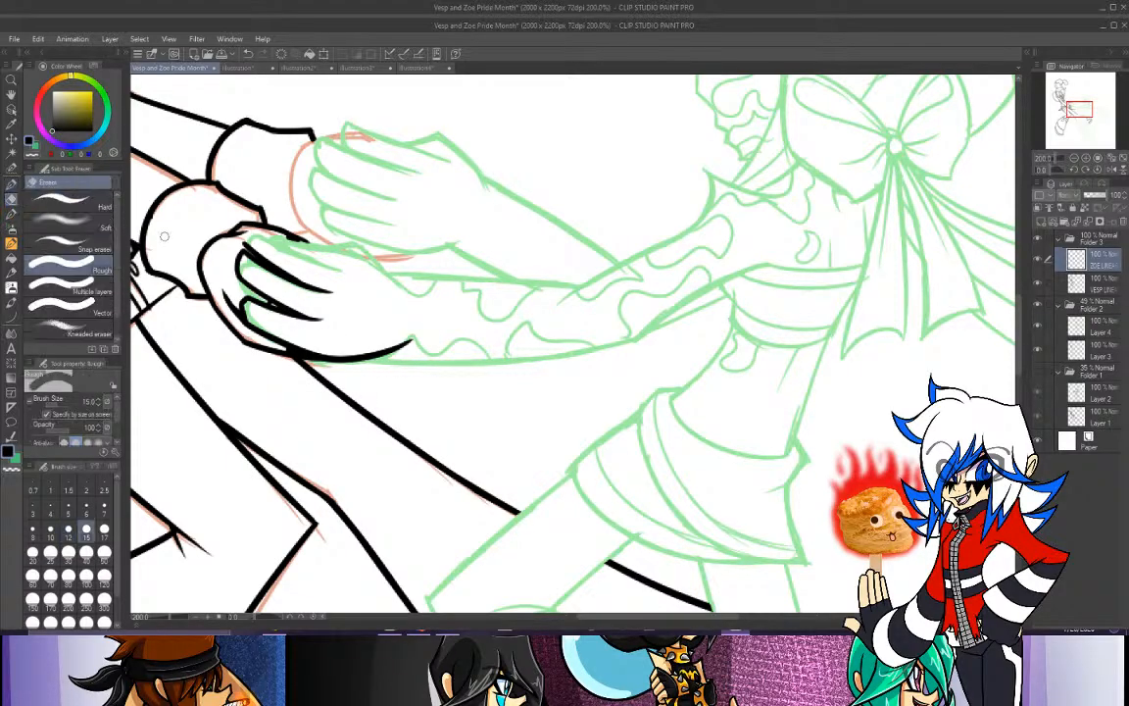
mouse_move(332, 359)
left_mouse_down()
mouse_move(388, 349)
mouse_move(429, 334)
left_mouse_up()
key("ctrl+z")
left_click_drag(337, 360, 427, 338)
key("p")
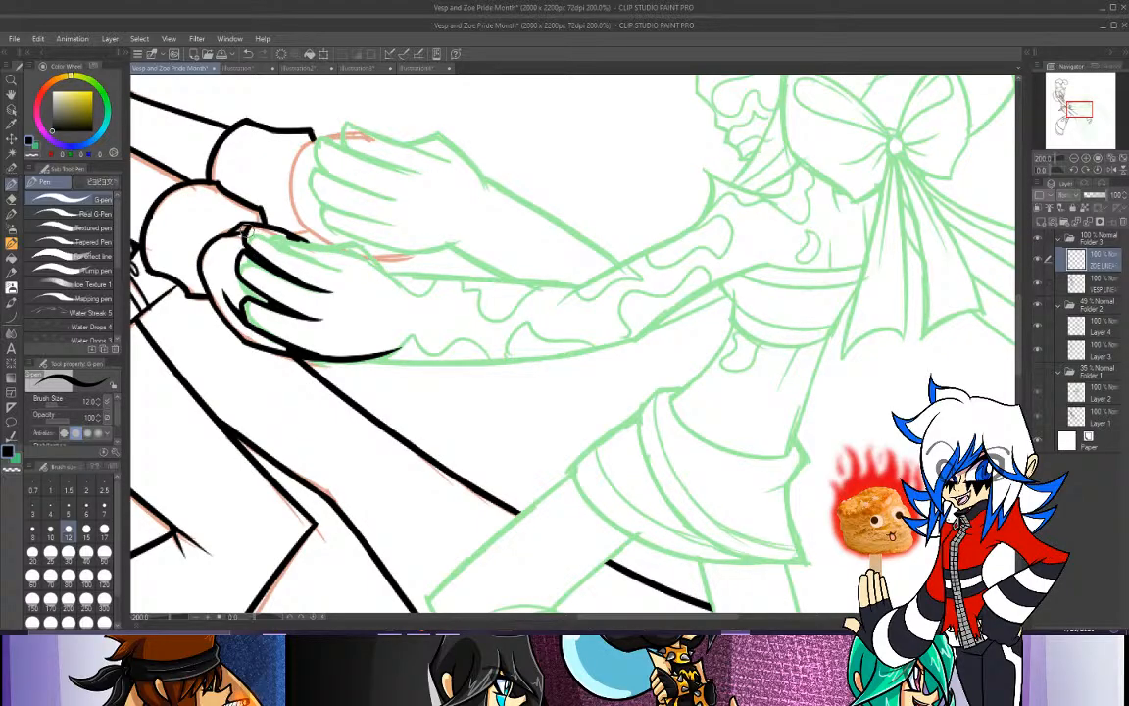
Ink the curved line of the topmost finger on the nearer hand, from the fingertip toward the knuckles.
left_click_drag(247, 225, 327, 262)
key("ctrl+z")
left_click_drag(250, 229, 341, 270)
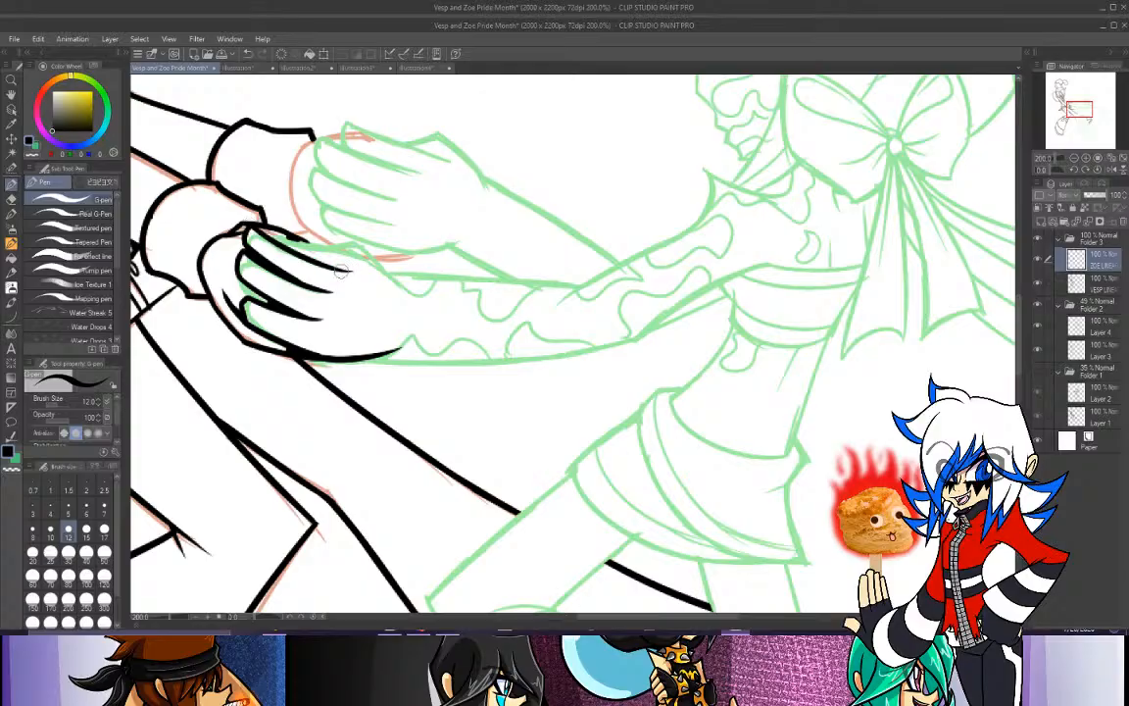
key("ctrl+z")
left_click_drag(250, 228, 344, 271)
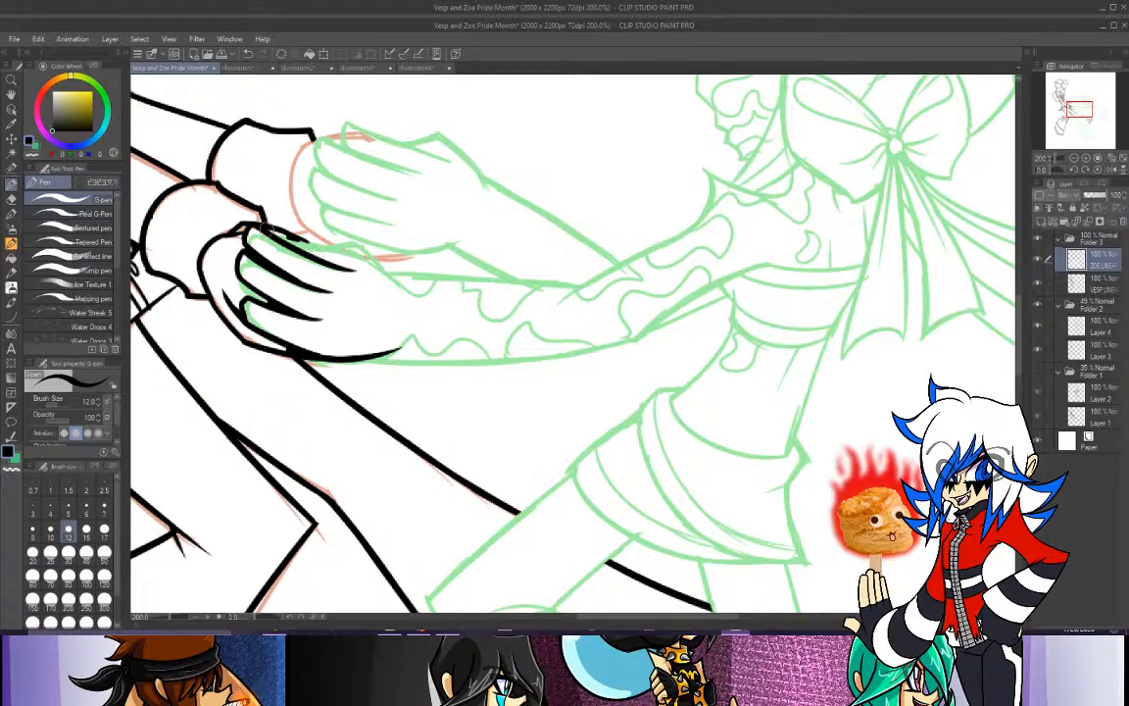
left_click_drag(281, 235, 356, 251)
key("ctrl+z")
left_click_drag(277, 236, 363, 259)
key("ctrl+z")
left_click_drag(277, 236, 354, 253)
key("ctrl+z")
mouse_move(260, 217)
left_mouse_down()
mouse_move(316, 226)
mouse_move(353, 250)
left_mouse_up()
key("ctrl+z")
key("ctrl+z")
mouse_move(255, 213)
left_mouse_down()
mouse_move(331, 232)
mouse_move(359, 254)
left_mouse_up()
key("ctrl+z")
key("ctrl+z")
left_click_drag(275, 233, 358, 260)
key("ctrl+z")
left_click_drag(268, 230, 339, 249)
key("ctrl+z")
left_click_drag(269, 228, 339, 245)
key("ctrl+z")
mouse_move(263, 228)
left_mouse_down()
mouse_move(333, 246)
mouse_move(376, 274)
mouse_move(322, 242)
mouse_move(356, 253)
left_mouse_up()
key("ctrl+z")
key("ctrl+z")
key("ctrl+z")
key("ctrl+z")
key("ctrl+z")
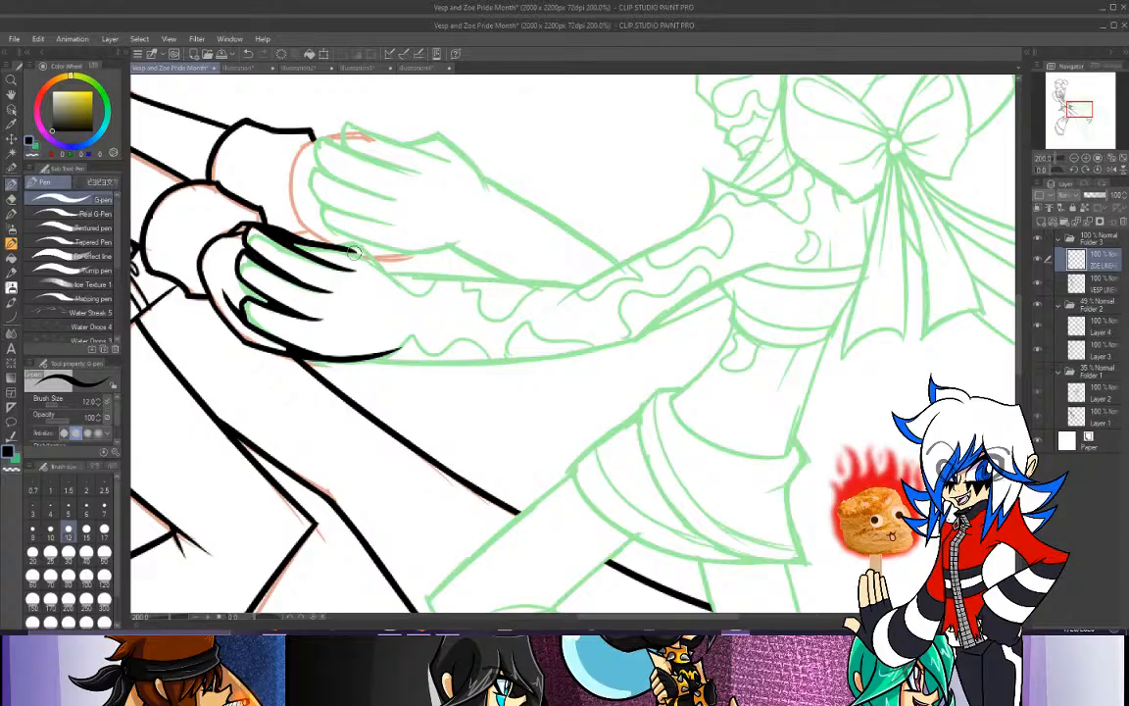
key("ctrl+z")
Ink the upper outline of Zoe's nearer hand from the topmost fingertip to the knuckle corner.
left_click_drag(269, 228, 355, 257)
key("ctrl+z")
left_click_drag(271, 228, 363, 243)
Ink the back of the nearer hand as a tapered line from the knuckle corner down to the wrist.
left_click_drag(363, 243, 406, 288)
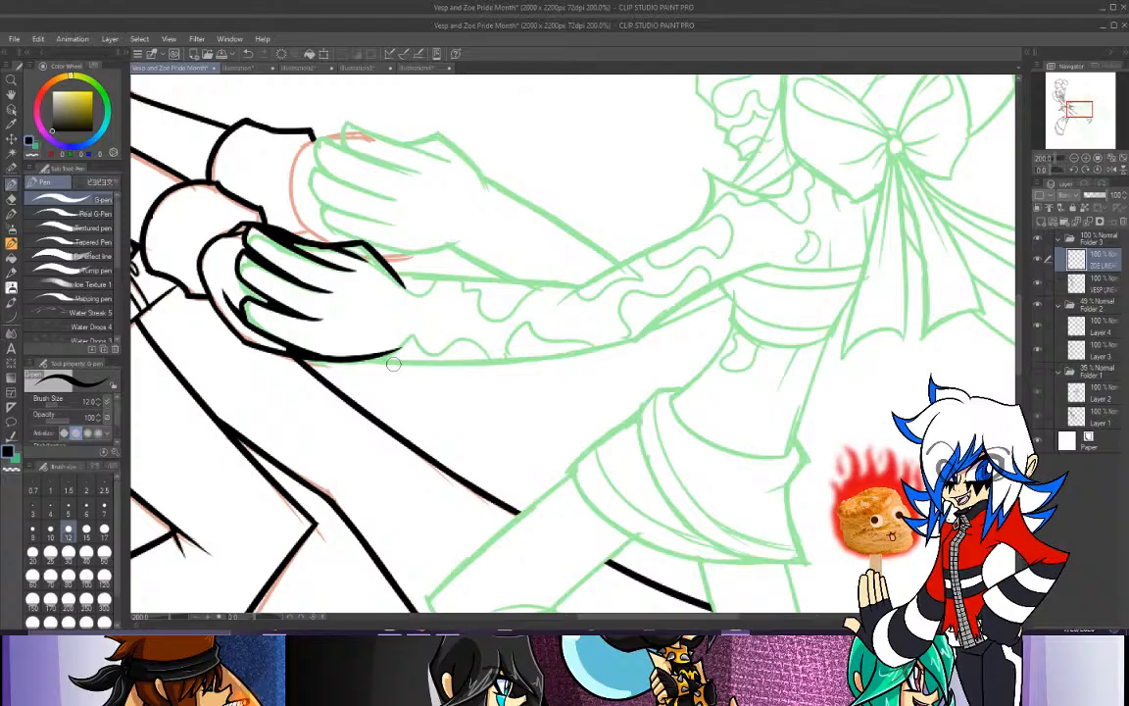
key("ctrl+z")
left_click_drag(329, 224, 397, 292)
key("ctrl+z")
left_click_drag(363, 243, 405, 308)
key("ctrl+z")
left_click_drag(362, 242, 400, 288)
left_click_drag(367, 248, 407, 300)
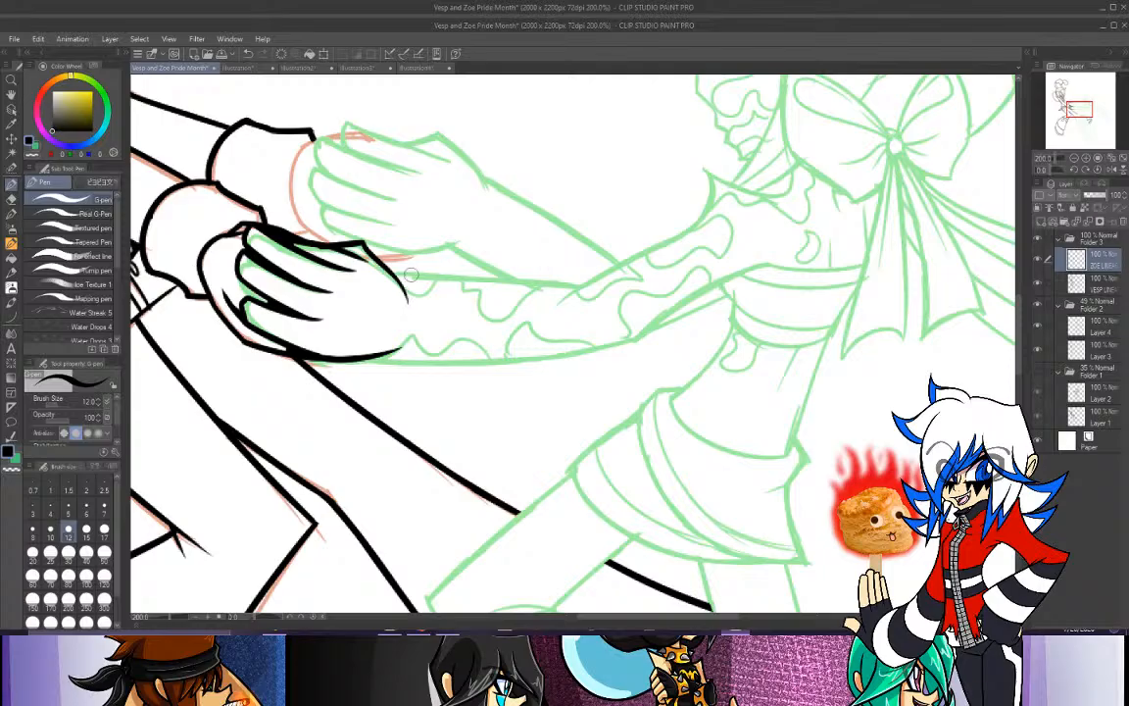
Ink the long lower edge of the nearer forearm from the wrist past the elbow in one curved, tapered stroke.
mouse_move(1075, 110)
left_mouse_down()
mouse_move(1047, 109)
mouse_move(1077, 109)
left_mouse_up()
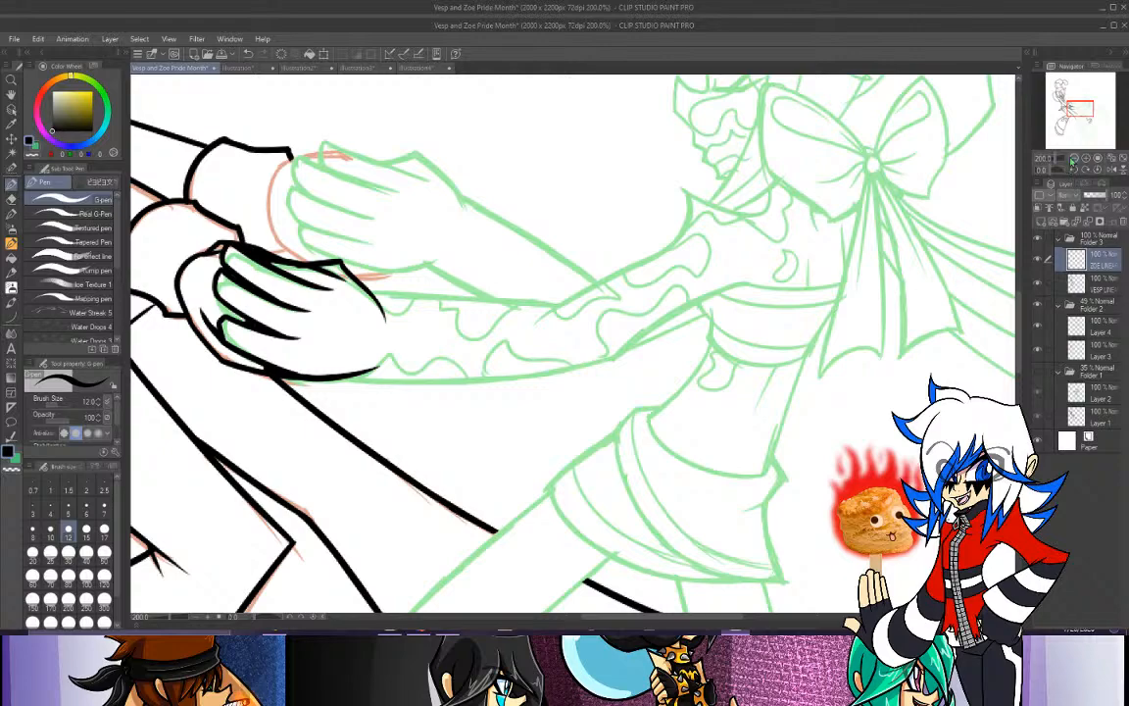
left_click(1075, 158)
left_click_drag(1059, 170, 1060, 171)
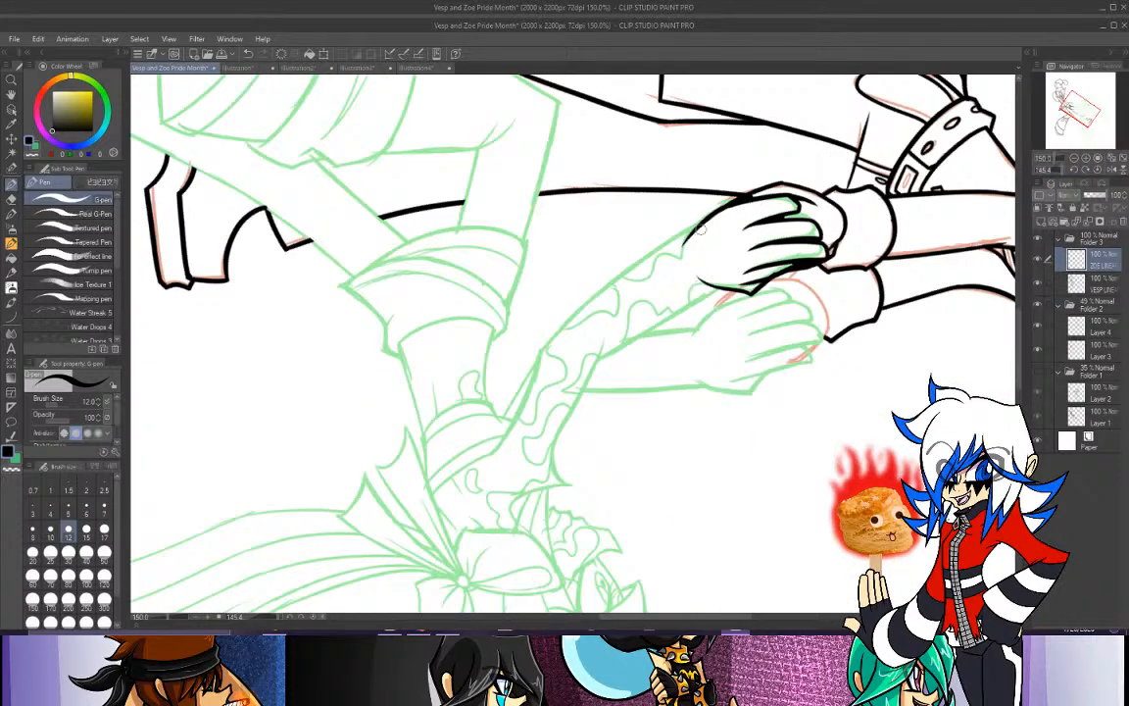
left_click_drag(704, 220, 523, 372)
key("ctrl+z")
key("ctrl+z")
left_click_drag(704, 219, 503, 385)
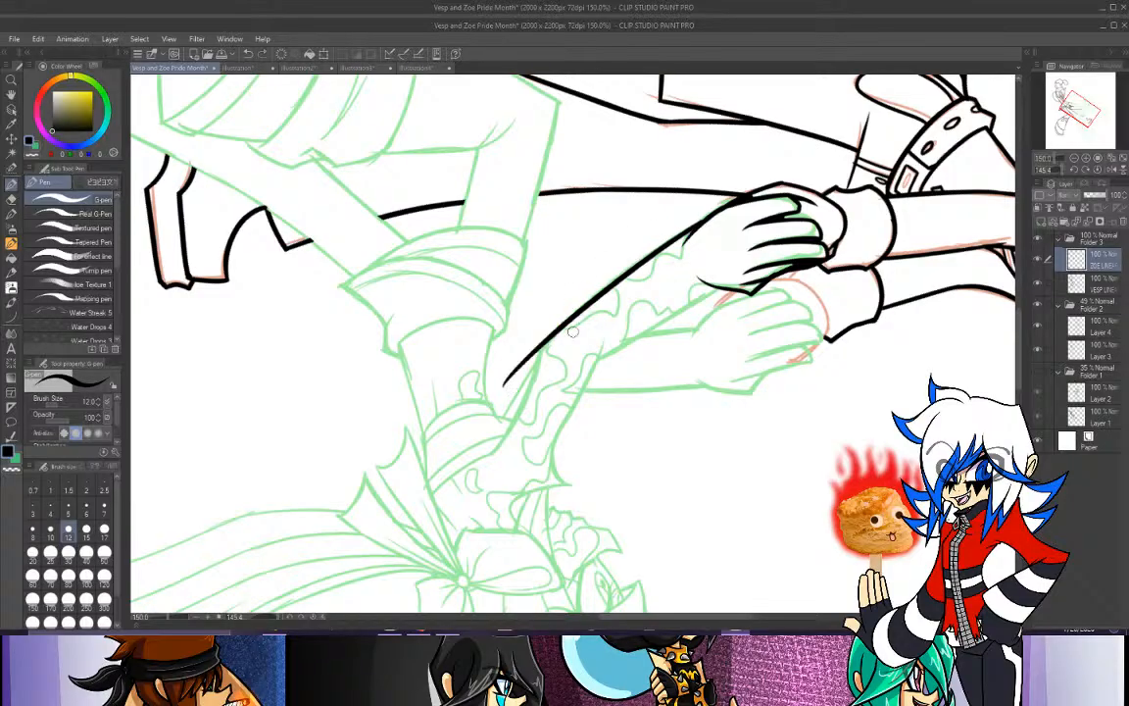
key("ctrl+z")
left_click_drag(704, 219, 512, 375)
key("ctrl+z")
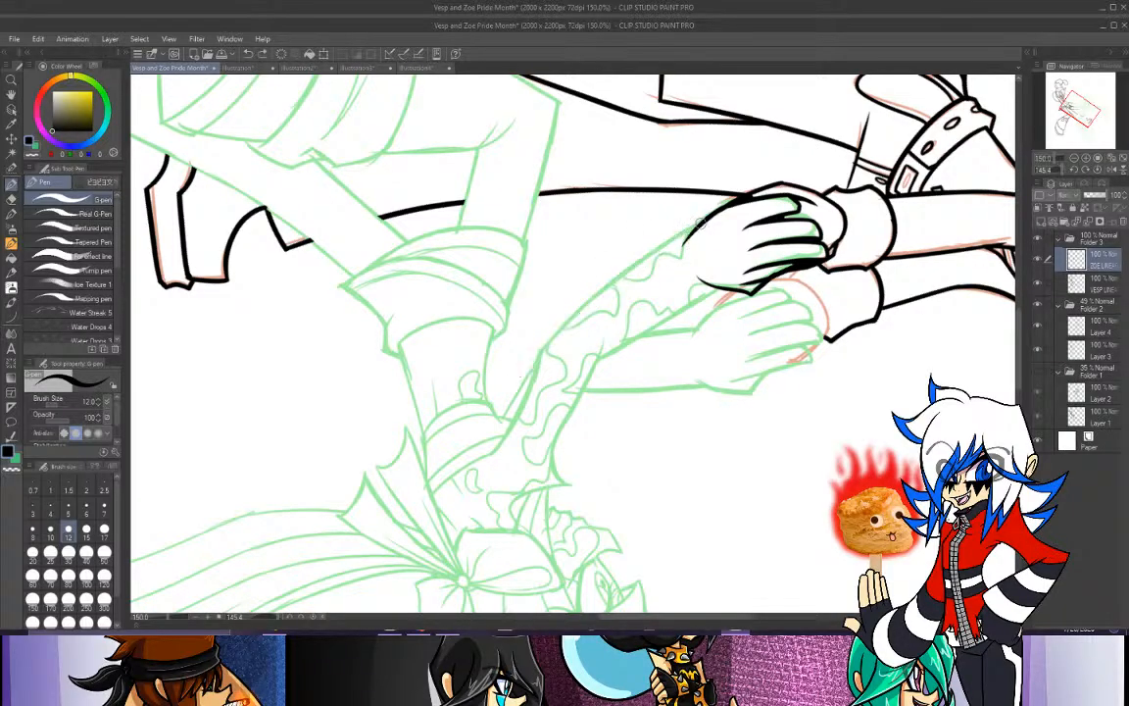
mouse_move(704, 219)
left_mouse_down()
mouse_move(609, 283)
mouse_move(514, 378)
left_mouse_up()
key("ctrl+z")
left_click_drag(703, 219, 535, 362)
key("ctrl+z")
left_click_drag(704, 219, 511, 385)
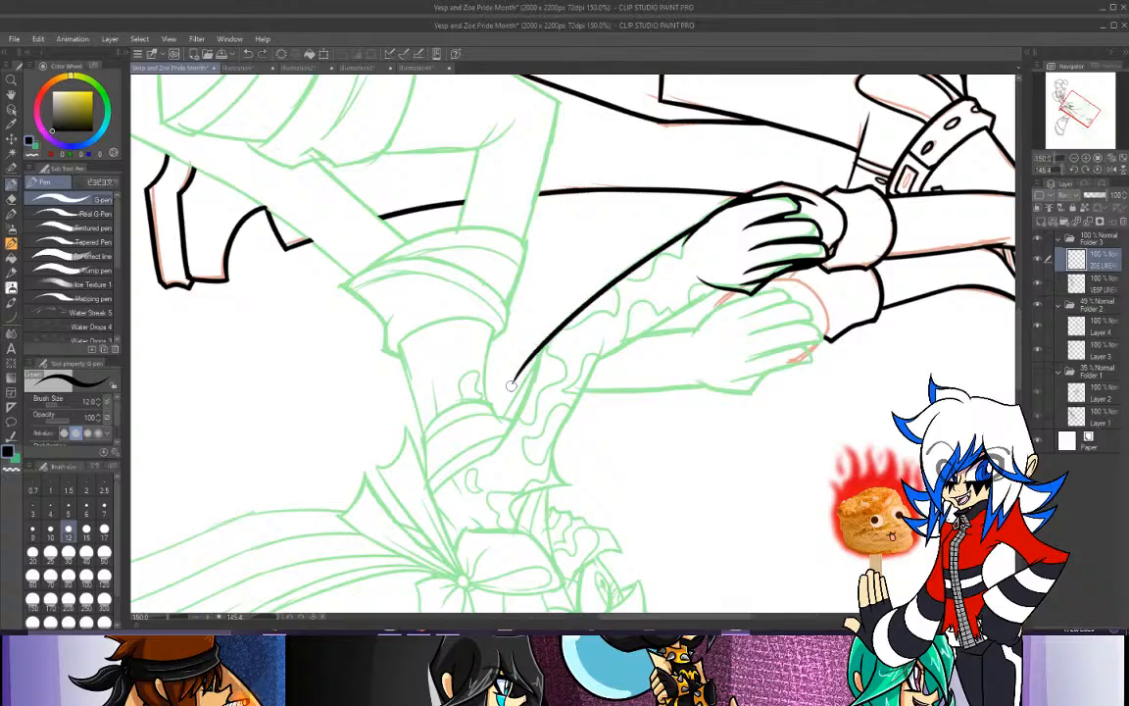
Ink the upper edge of the nearer forearm from the wrist toward the elbow crease as a tapered stroke.
left_click_drag(723, 286, 586, 370)
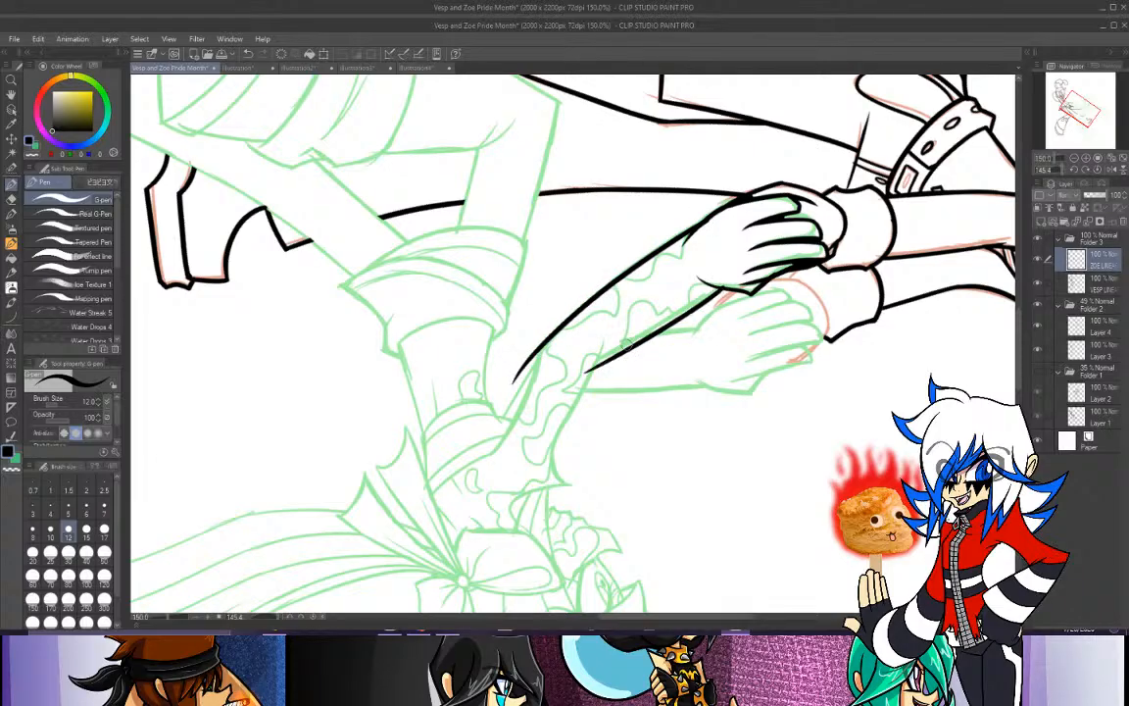
key("ctrl+z")
left_click_drag(722, 288, 592, 365)
key("ctrl+z")
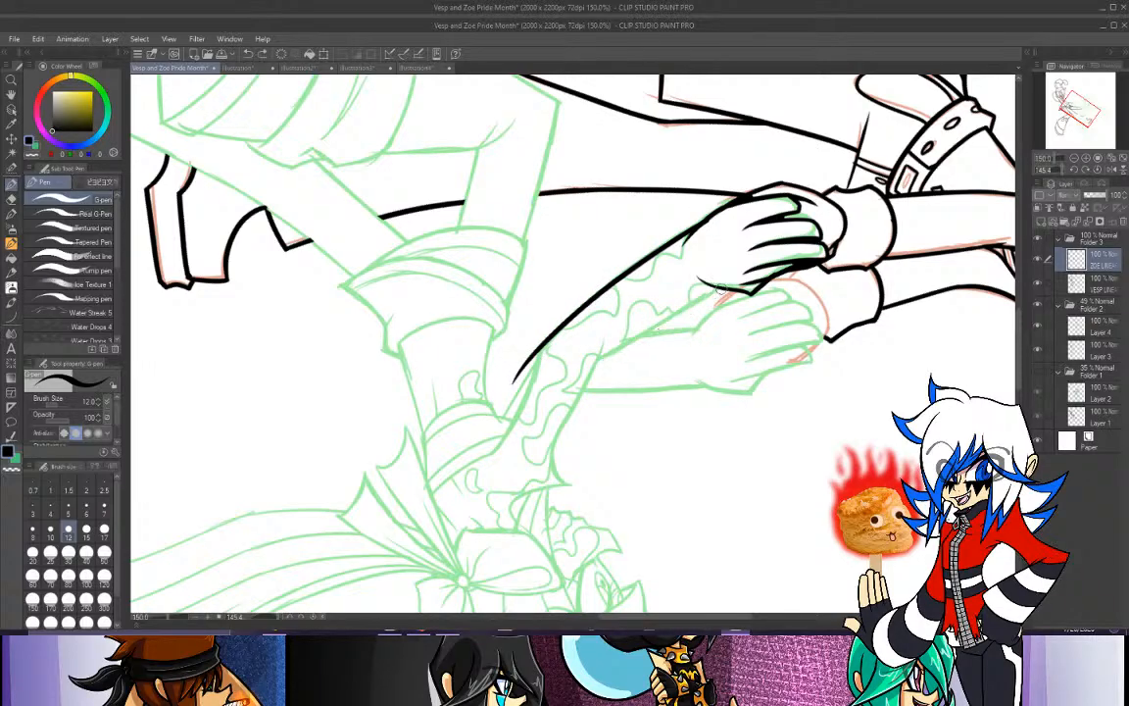
left_click_drag(723, 288, 597, 360)
key("ctrl+z")
left_click_drag(722, 288, 594, 363)
key("ctrl+z")
left_click_drag(722, 288, 600, 357)
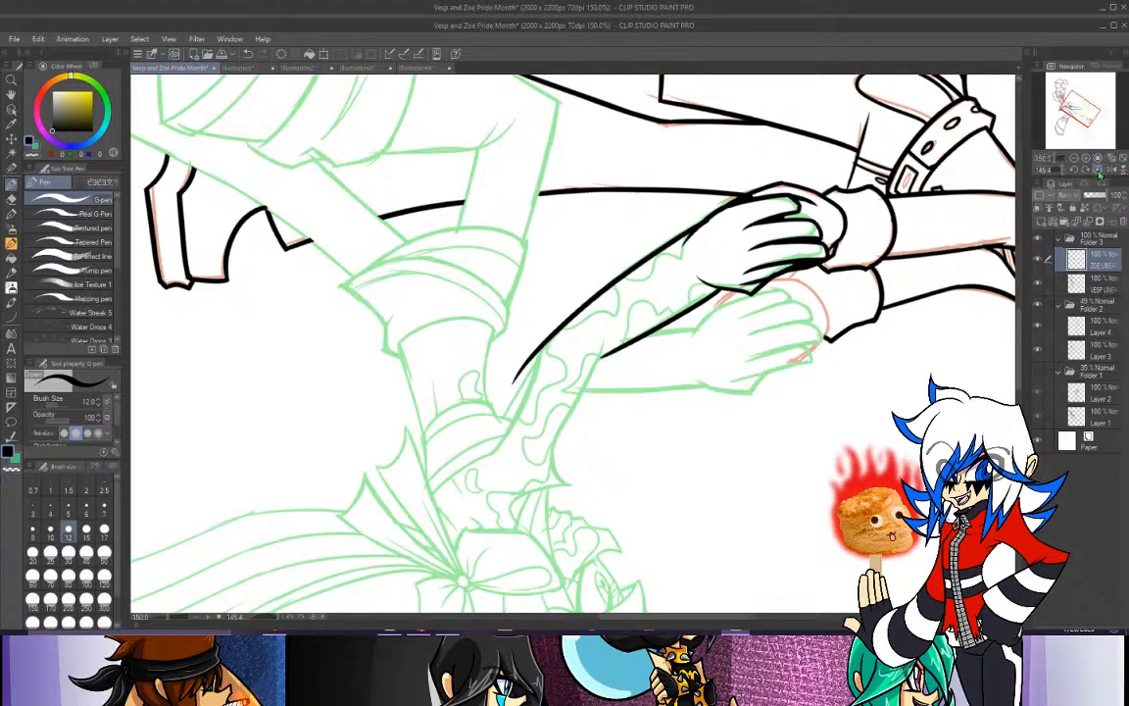
Ink the underside of Zoe's nearer upper arm from the elbow up to the top edge of her chest band.
left_click(1098, 170)
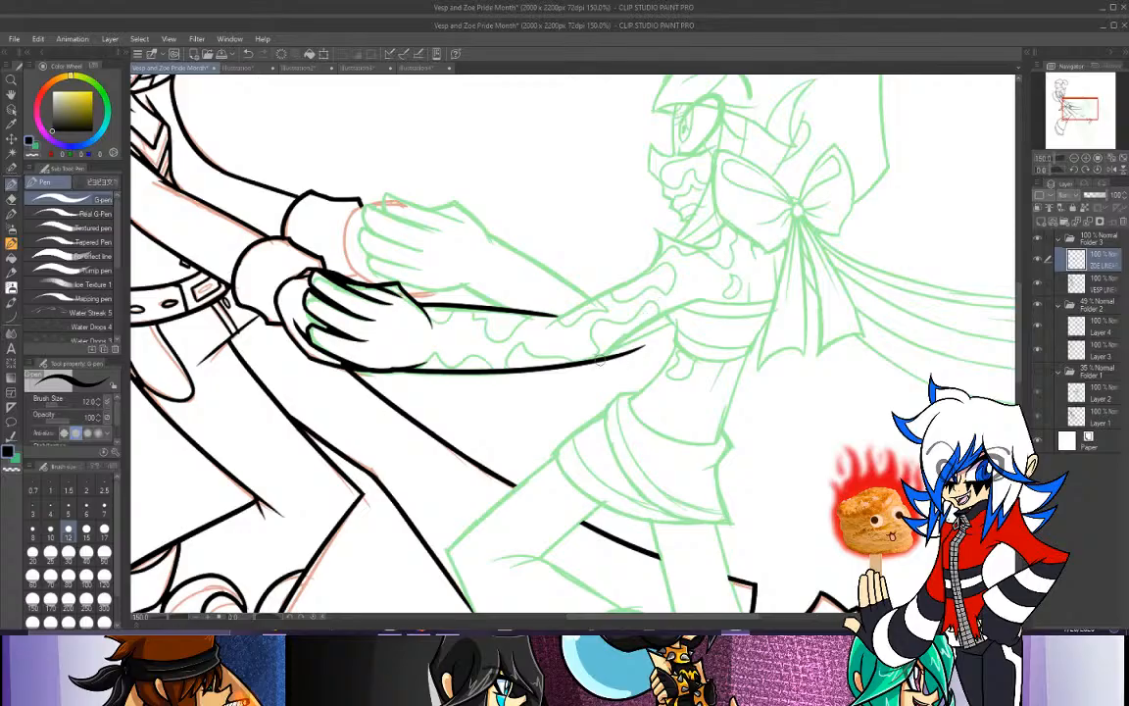
left_click_drag(545, 320, 643, 268)
key("ctrl+z")
left_click_drag(545, 321, 639, 264)
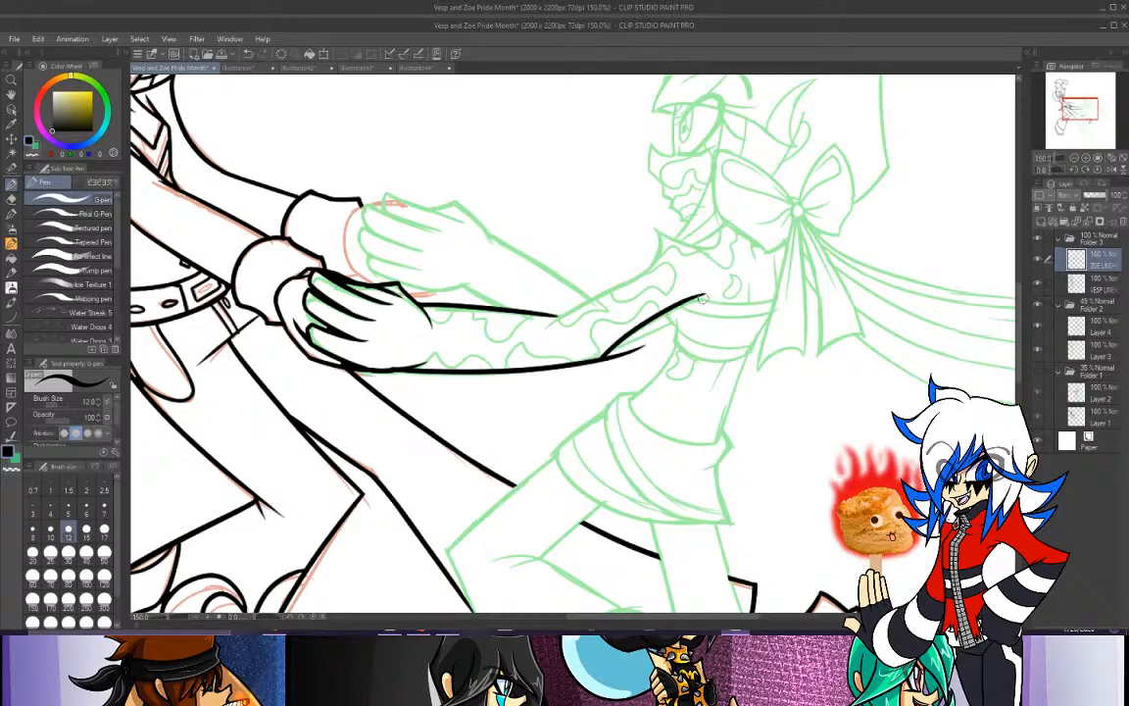
key("ctrl+z")
mouse_move(605, 356)
left_mouse_down()
mouse_move(634, 326)
mouse_move(701, 301)
left_mouse_up()
key("ctrl+z")
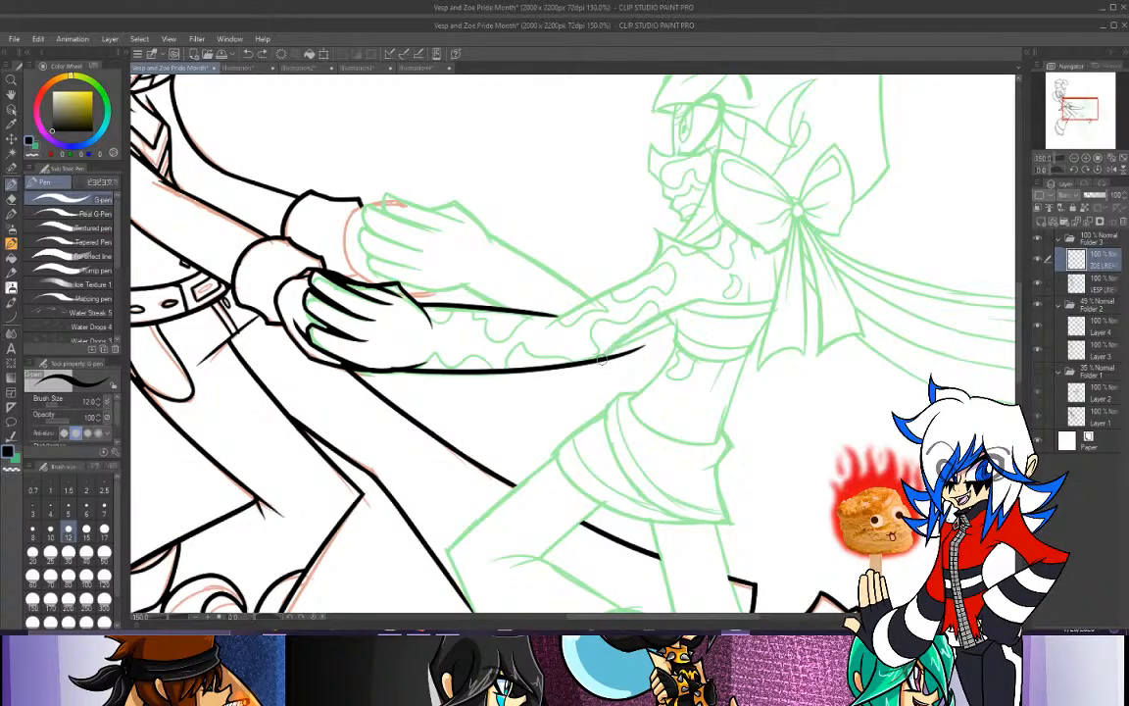
left_click_drag(604, 355, 699, 300)
key("ctrl+z")
mouse_move(605, 356)
left_mouse_down()
mouse_move(644, 327)
mouse_move(692, 311)
left_mouse_up()
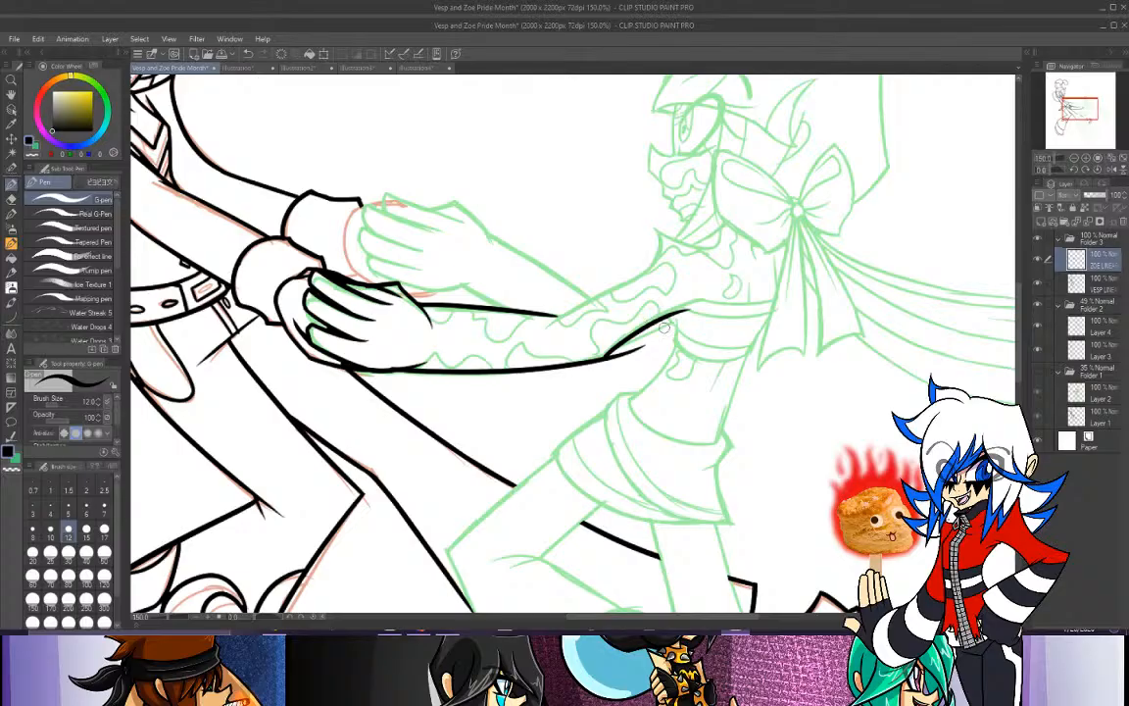
key("ctrl+z")
left_click_drag(604, 358, 713, 297)
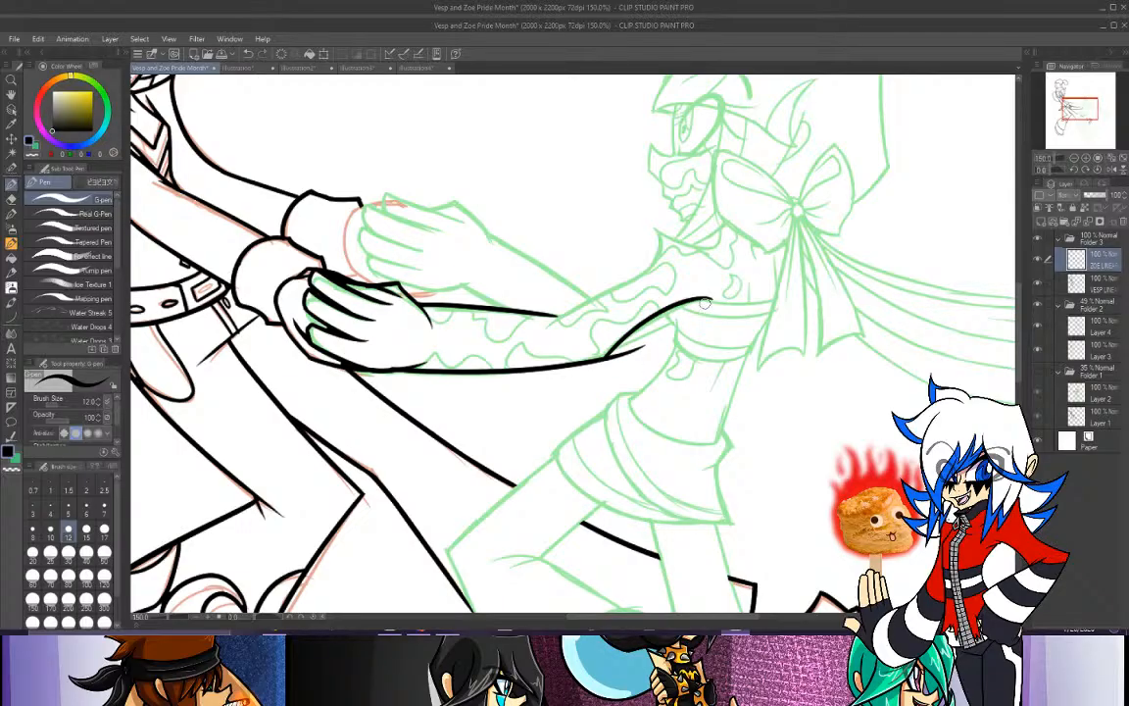
key("ctrl+z")
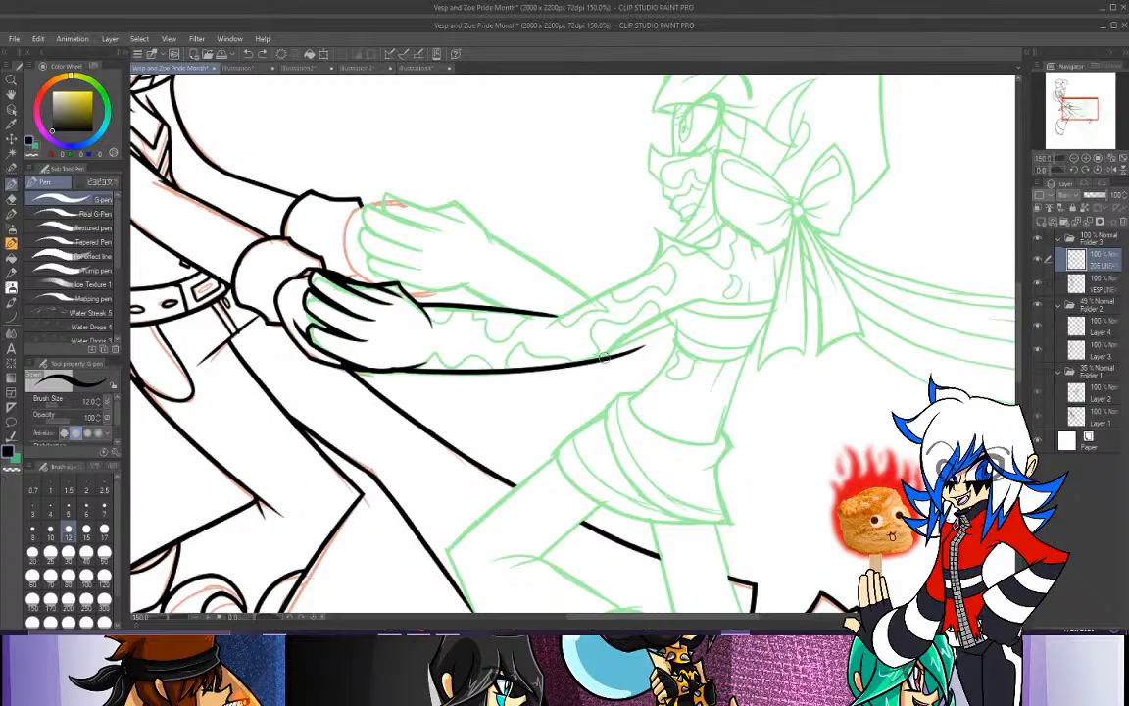
left_click_drag(604, 357, 708, 294)
key("ctrl+z")
mouse_move(601, 356)
left_mouse_down()
mouse_move(653, 322)
mouse_move(756, 300)
left_mouse_up()
key("ctrl+z")
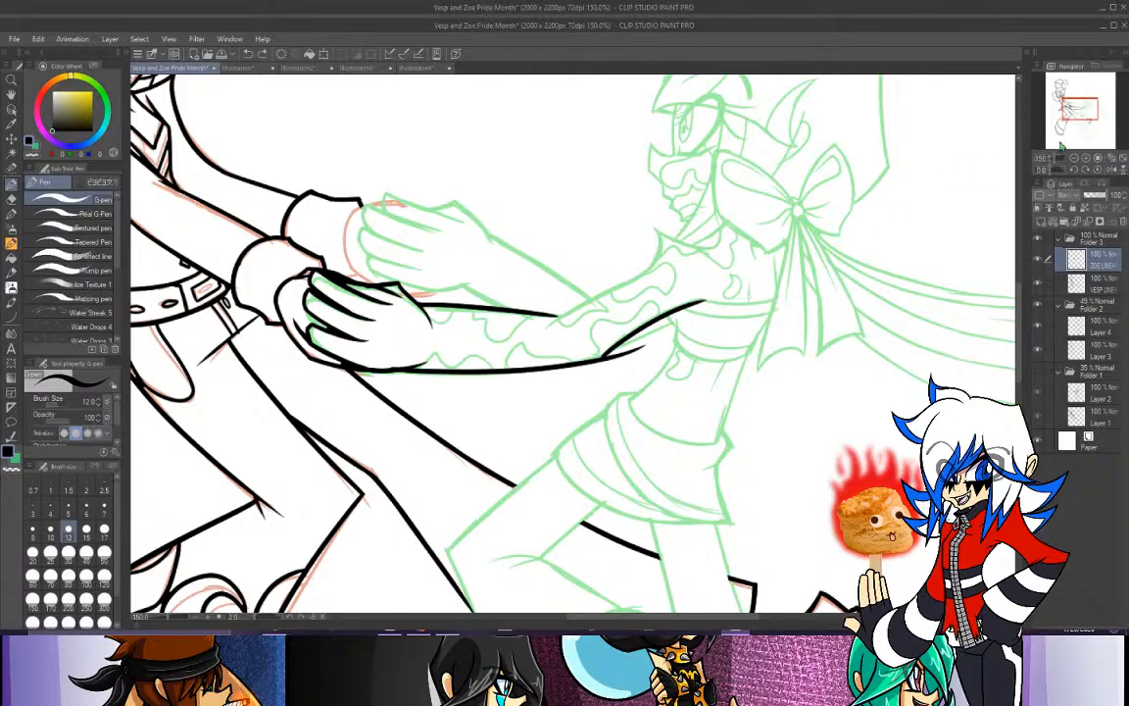
Erase the forearm line's overshoot beyond the elbow with the Rough eraser, leaving a clean corner.
left_click_drag(1074, 108, 1083, 112)
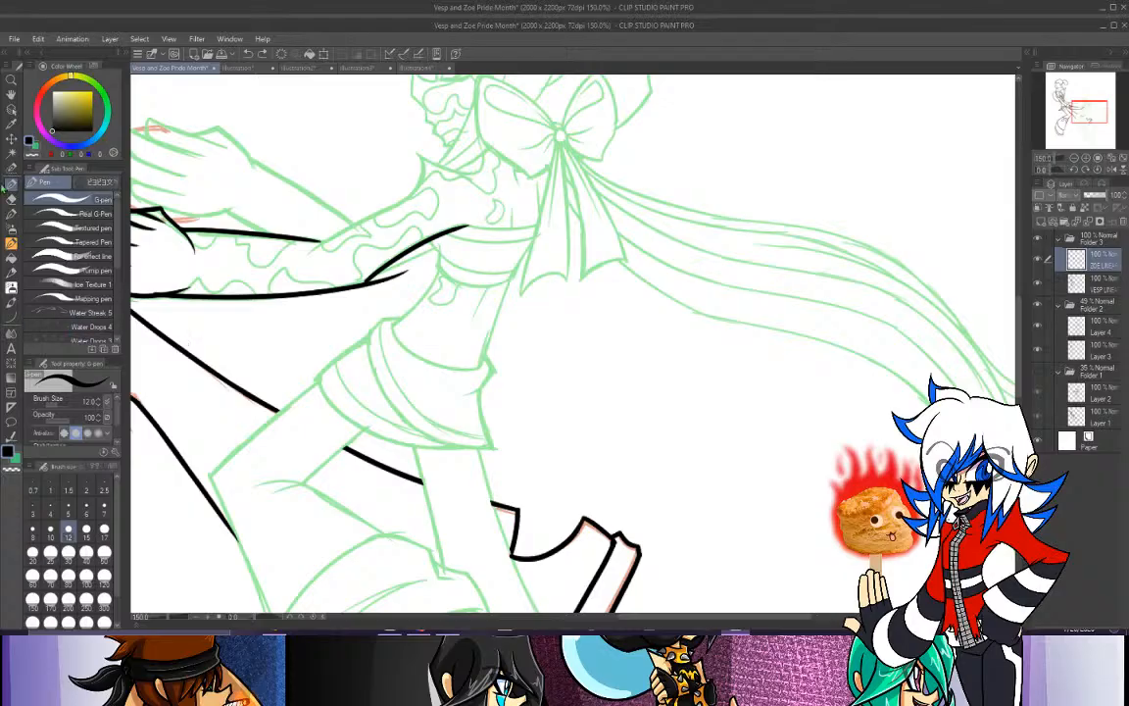
left_click(10, 199)
left_click_drag(376, 279, 414, 267)
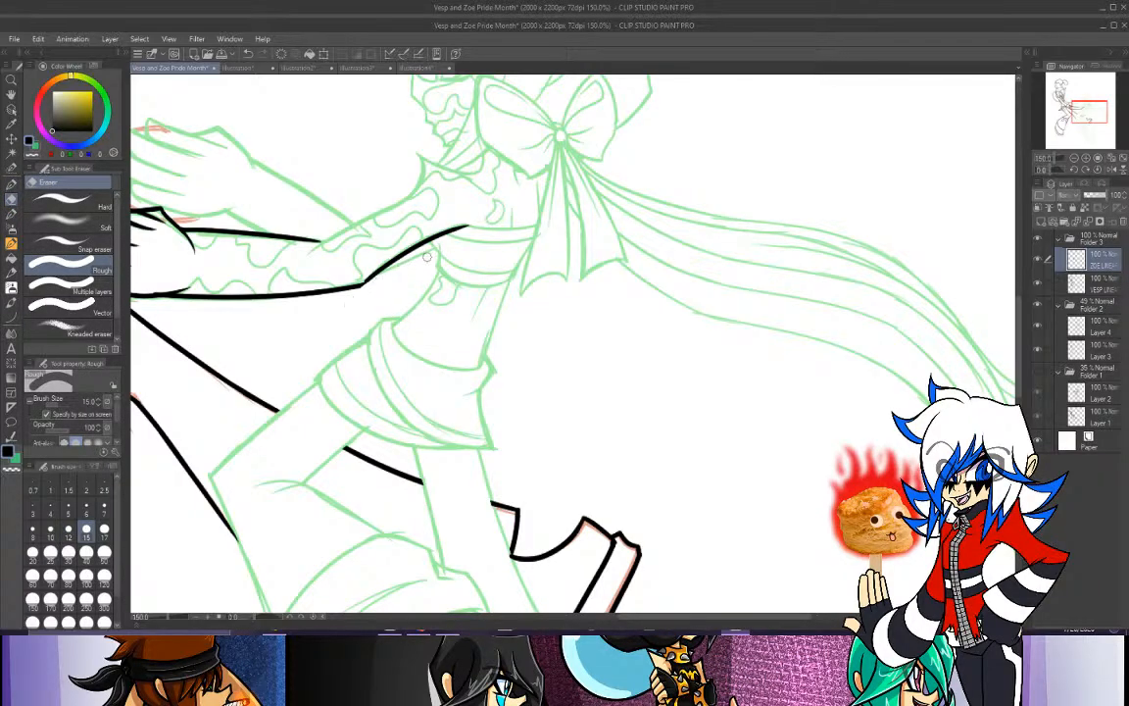
Ink the front edge and curved lower edge of Zoe's chest band with the G-pen.
key("p")
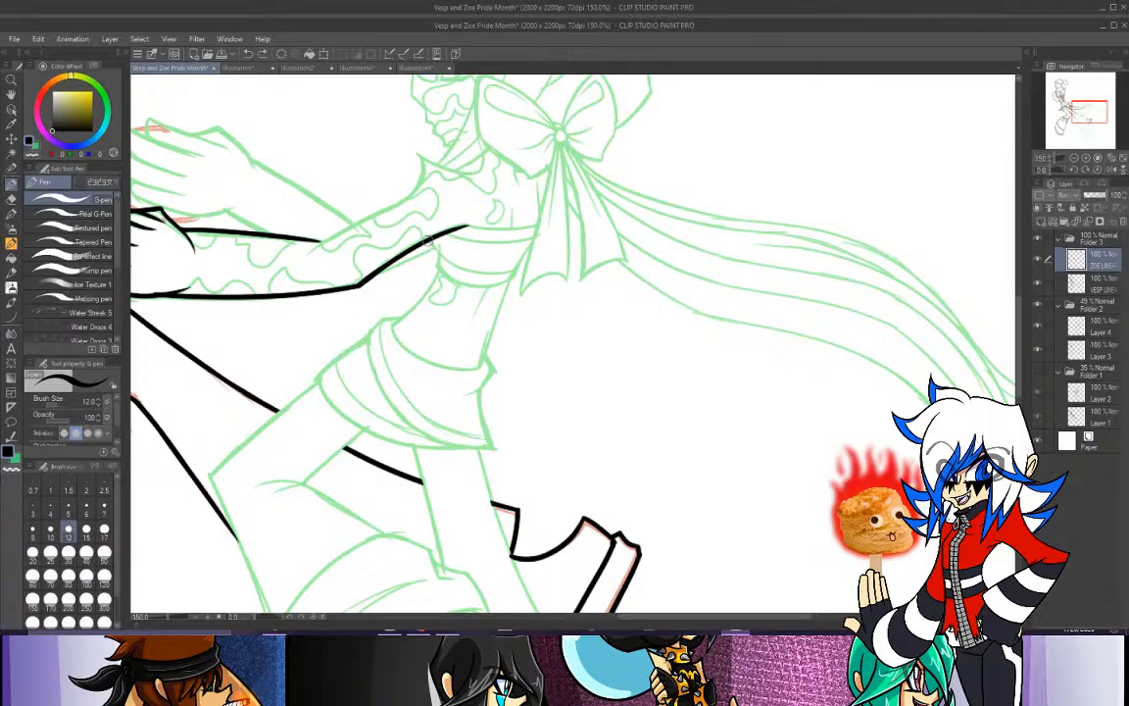
mouse_move(434, 266)
left_mouse_down()
mouse_move(458, 284)
mouse_move(508, 281)
left_mouse_up()
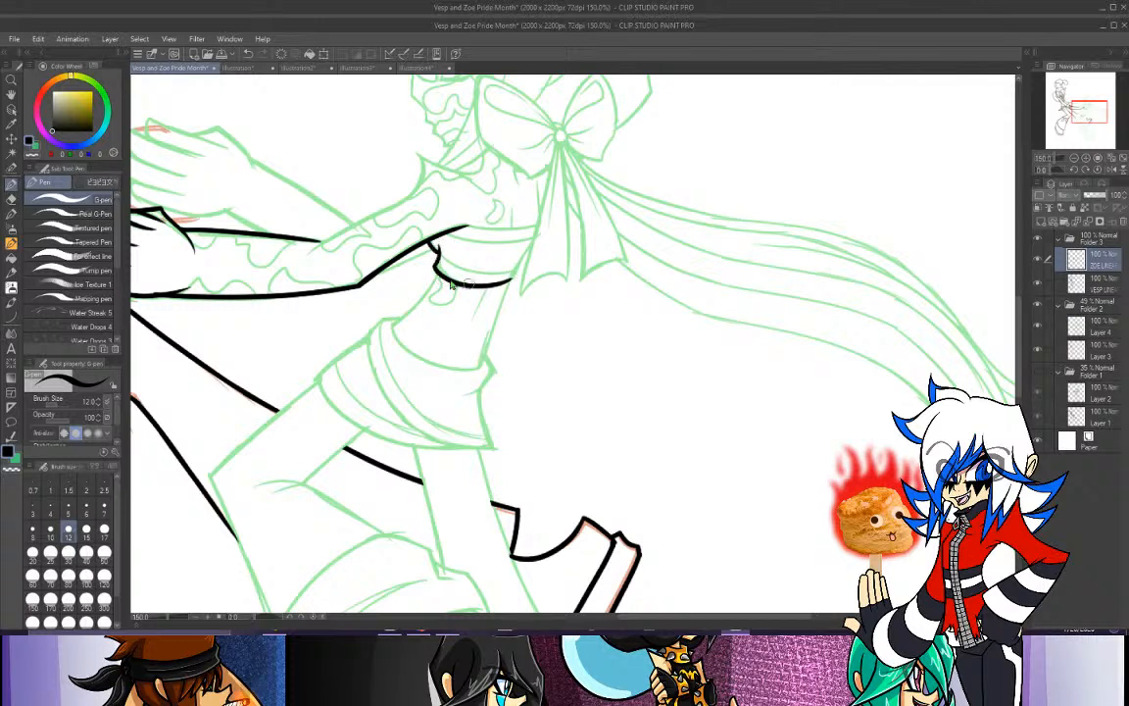
key("ctrl+z")
mouse_move(434, 266)
left_mouse_down()
mouse_move(498, 290)
mouse_move(516, 281)
mouse_move(530, 246)
left_mouse_up()
key("ctrl+z")
Ink the bow's small round knot and the front edge of the first ribbon tail hanging from it.
left_click_drag(1087, 116, 1090, 107)
left_click(1086, 159)
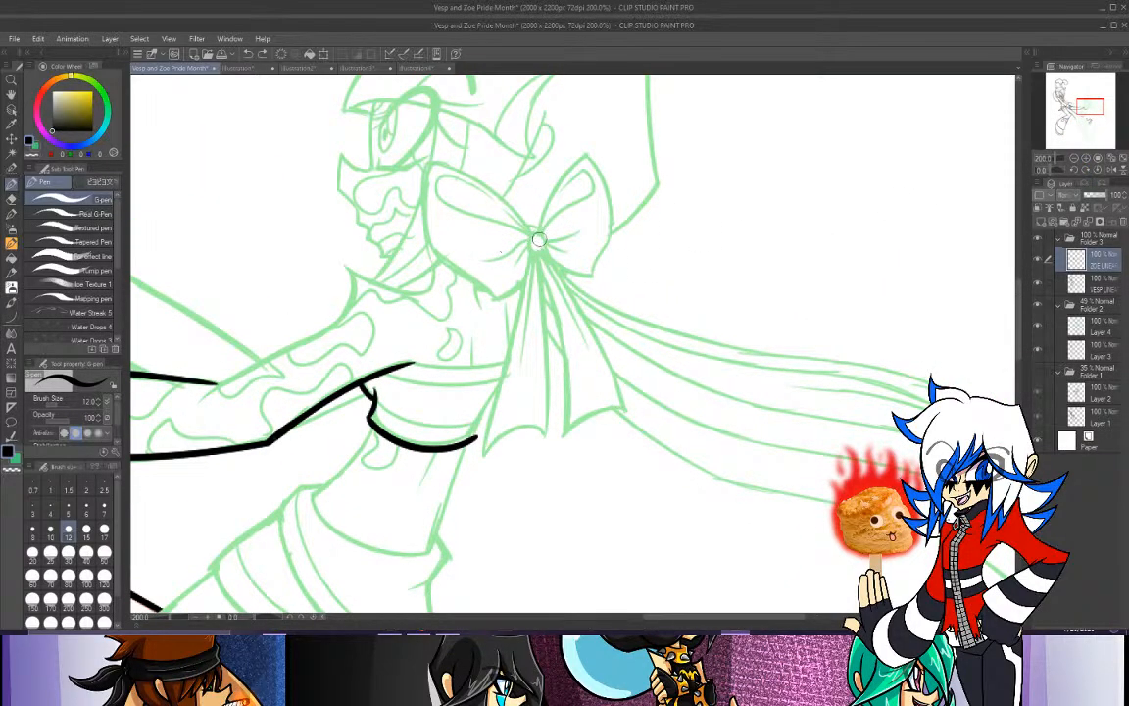
left_click_drag(538, 236, 480, 446)
key("ctrl+z")
key("ctrl+z")
key("ctrl+z")
left_click_drag(538, 252, 483, 460)
mouse_move(539, 252)
left_mouse_down()
mouse_move(546, 345)
mouse_move(537, 434)
left_mouse_up()
key("ctrl+z")
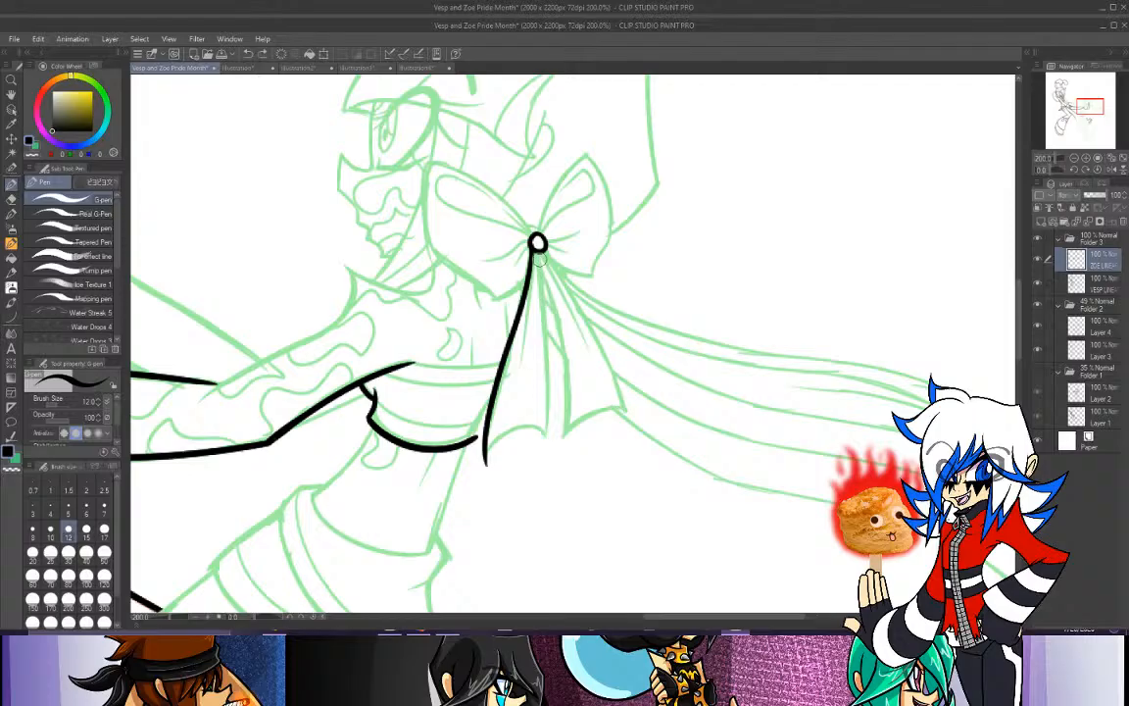
Complete the first ribbon tail with its back edge, curved hem and inner fold line, trimming the overshooting tips with the Rough eraser.
left_click_drag(537, 252, 545, 466)
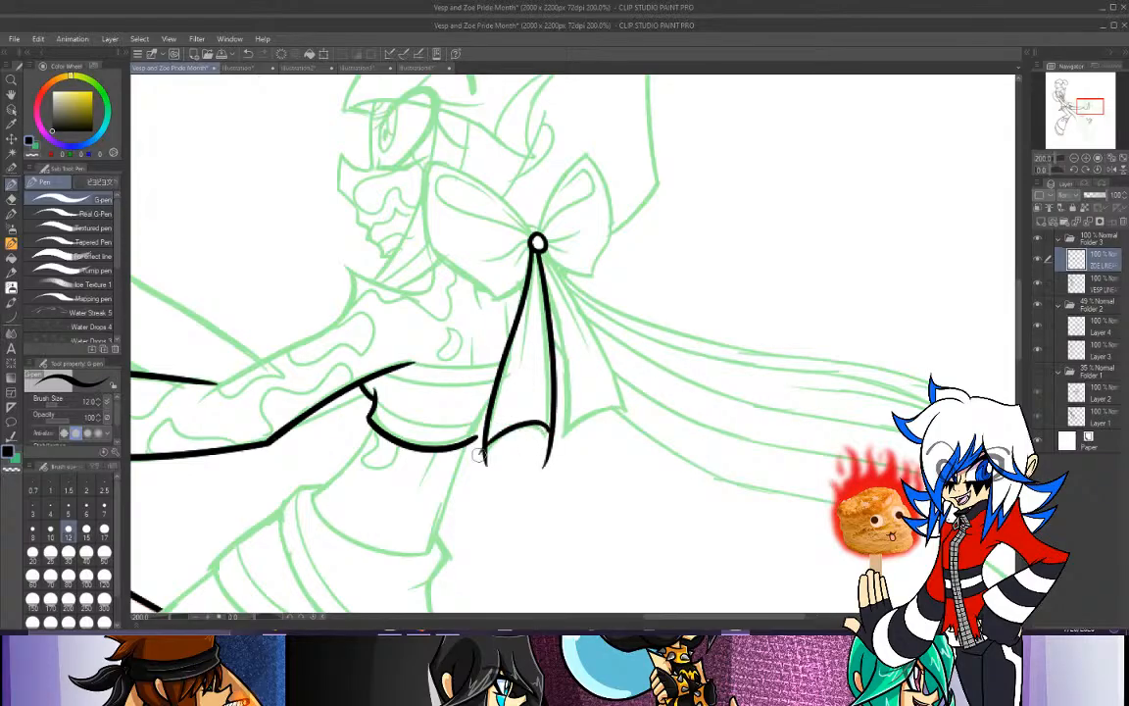
left_click_drag(551, 431, 484, 453)
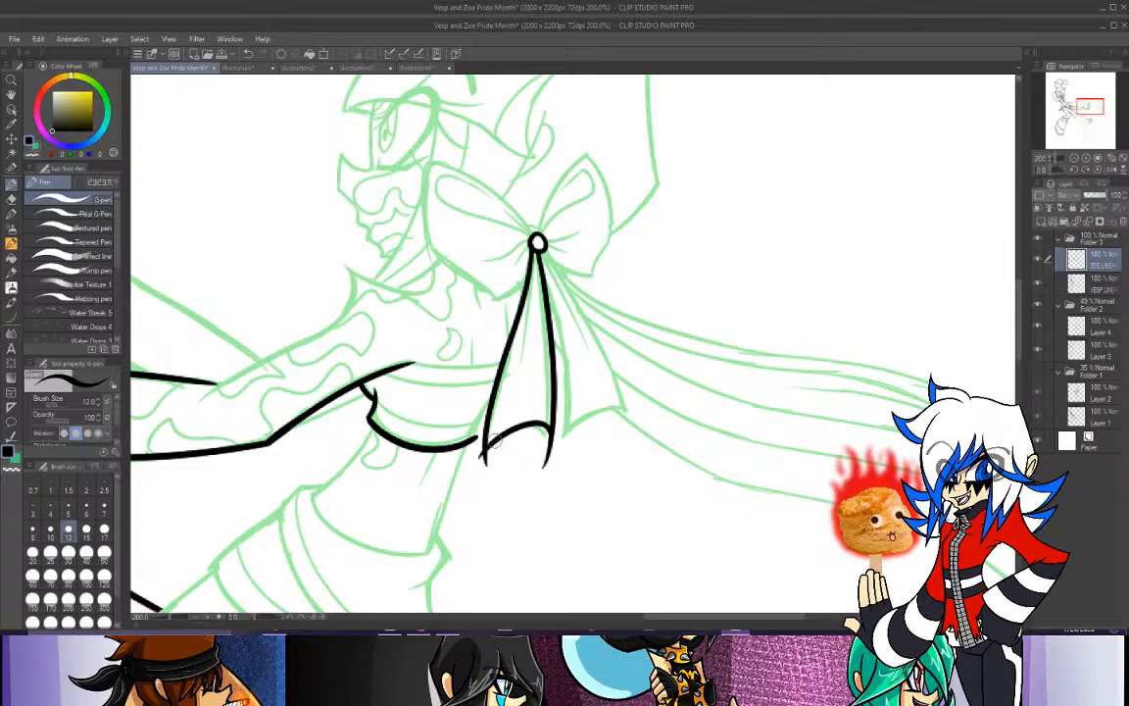
left_click_drag(538, 256, 532, 382)
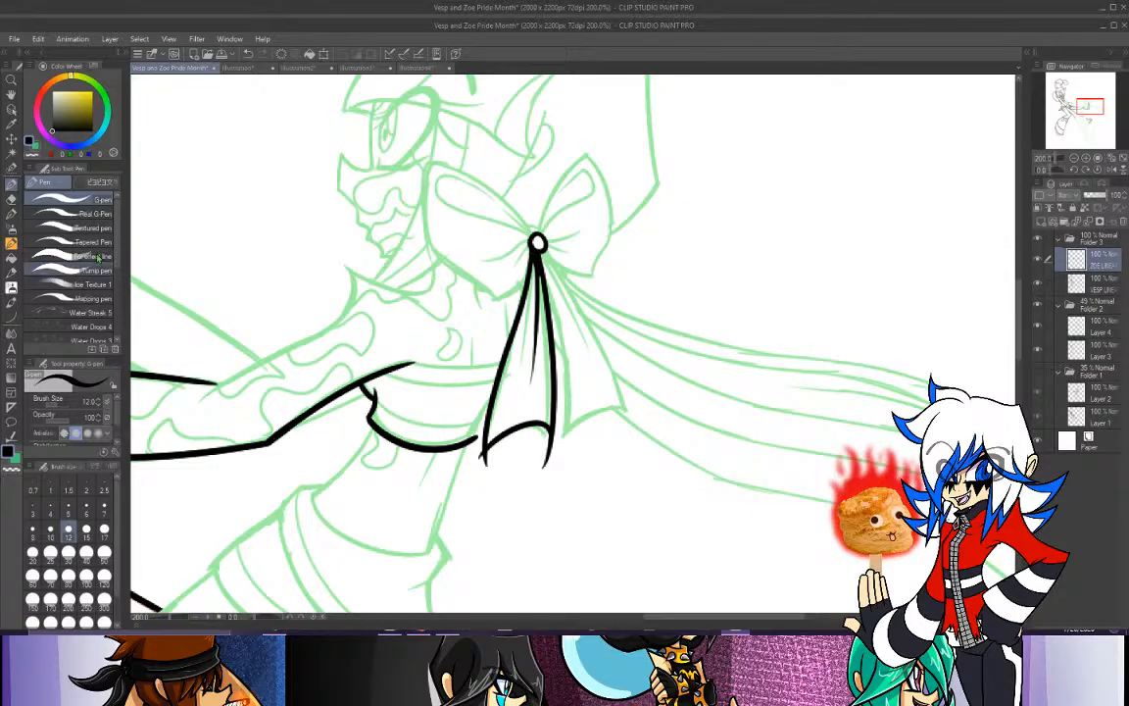
key("e")
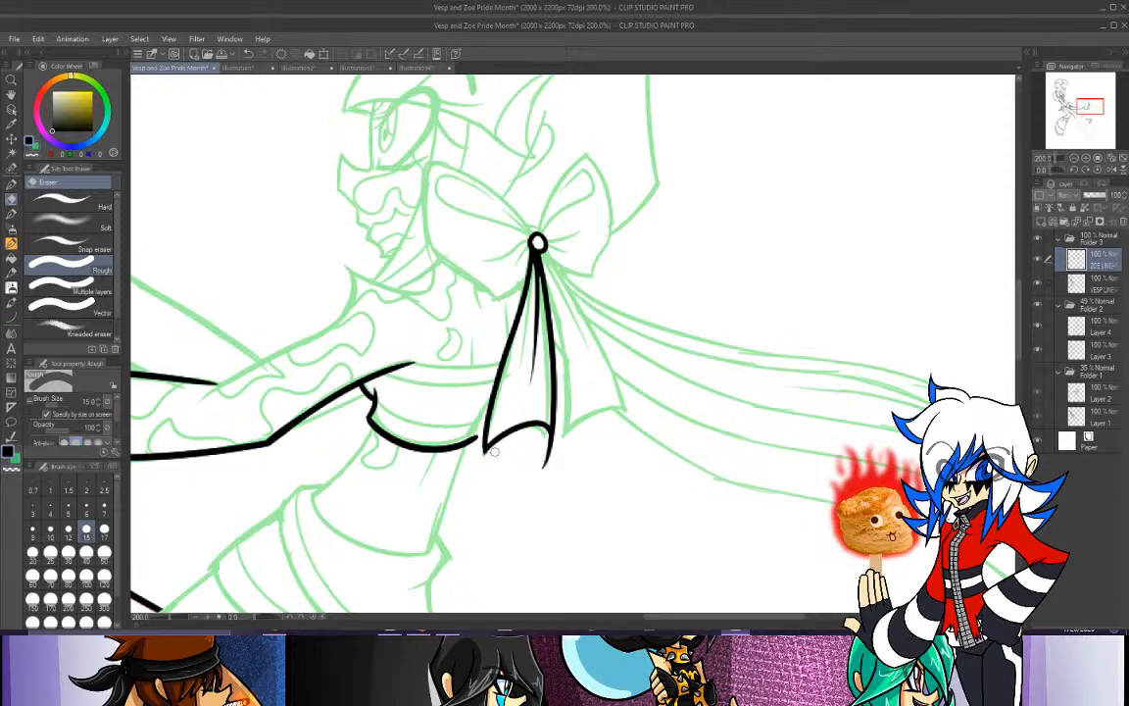
left_click_drag(542, 432, 552, 471)
Ink the second ribbon tail with its outer edge, inner edge beside the first tail and curved hem.
key("p")
left_click_drag(538, 247, 630, 417)
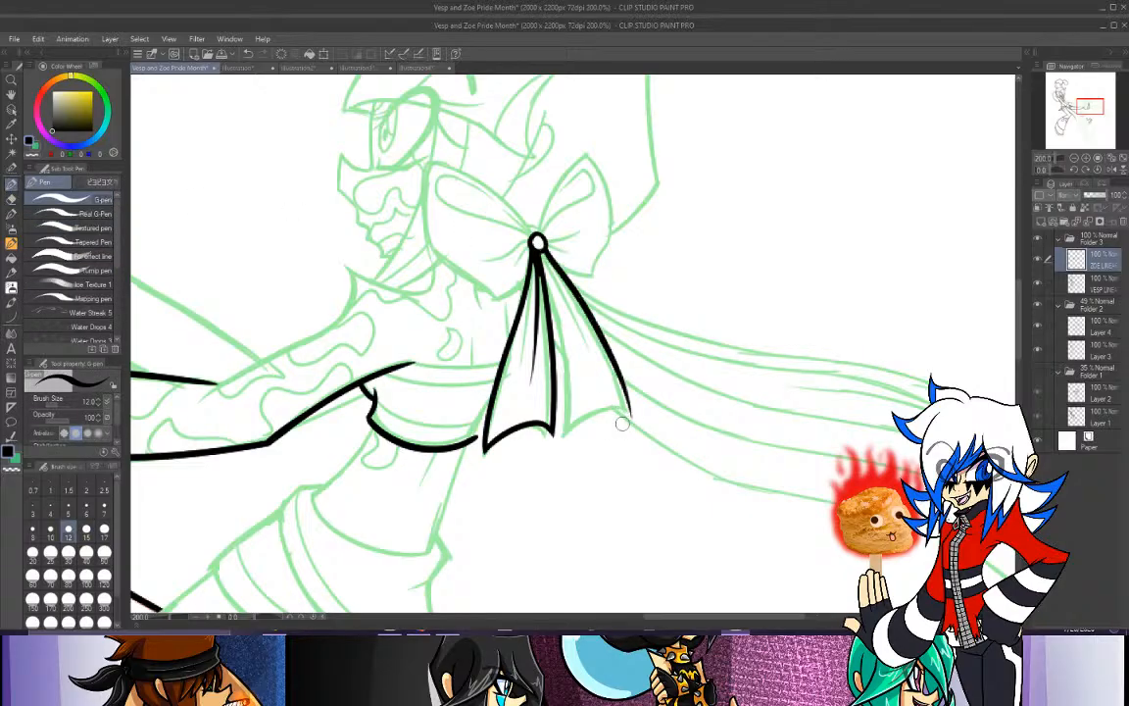
mouse_move(542, 257)
left_mouse_down()
mouse_move(563, 357)
mouse_move(556, 432)
left_mouse_up()
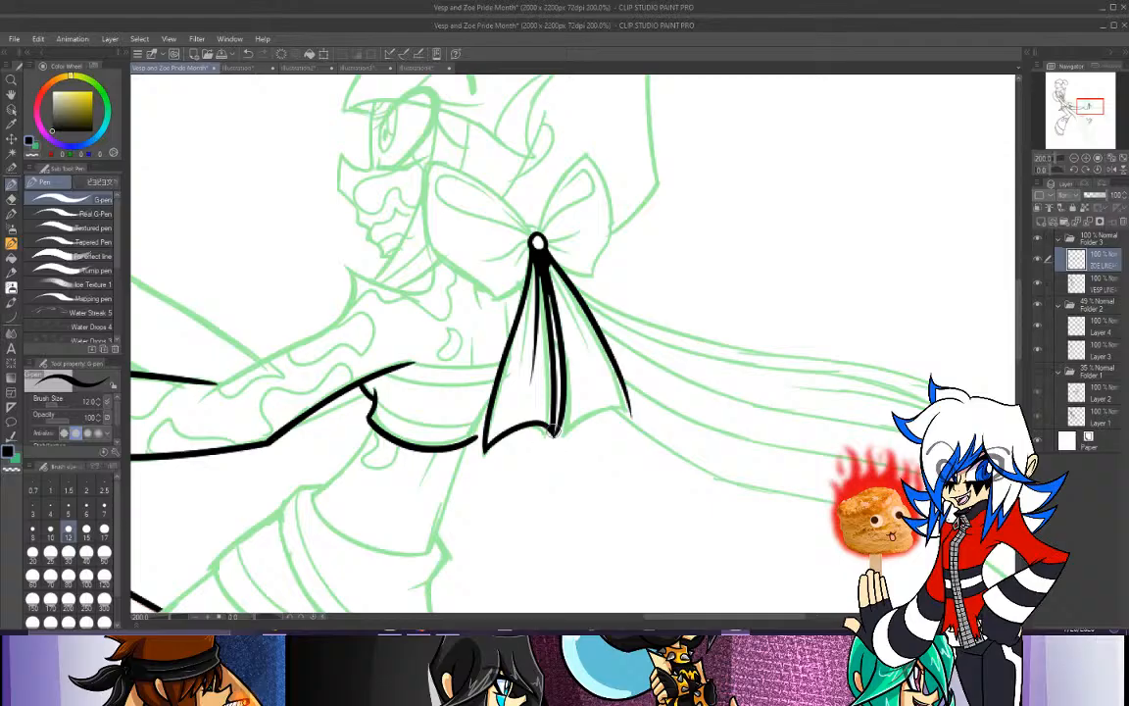
left_click_drag(555, 432, 630, 409)
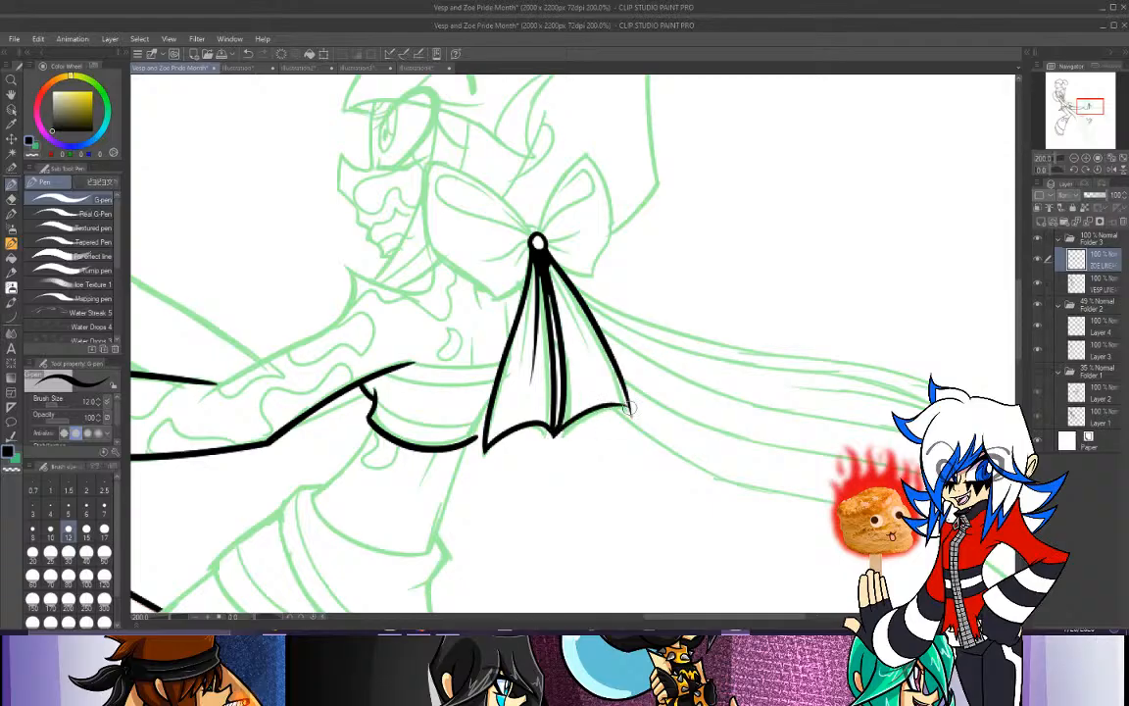
key("ctrl+z")
left_click_drag(555, 433, 630, 408)
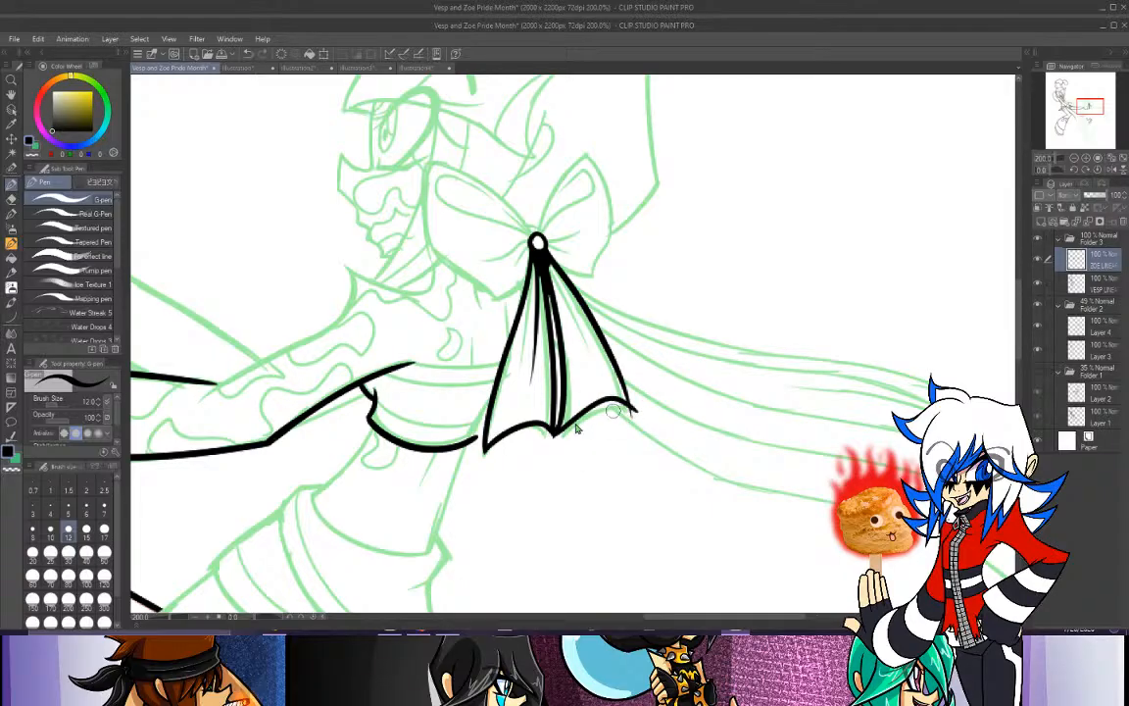
key("ctrl+z")
key("ctrl+y")
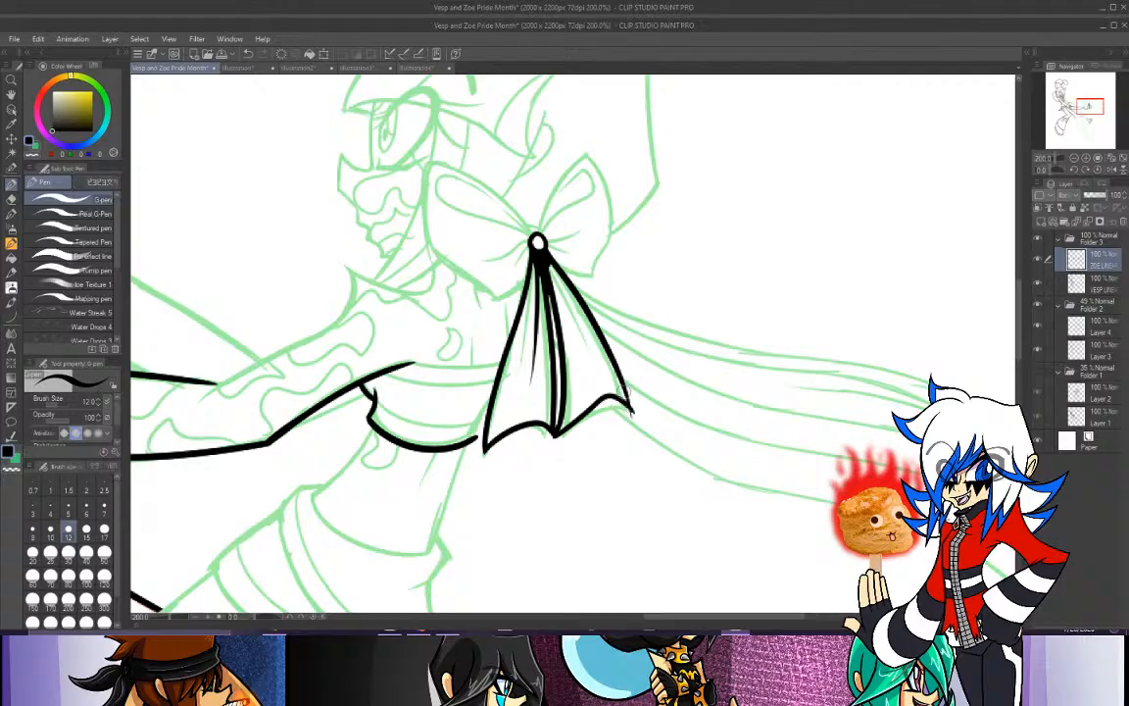
Trim the outer corner of the second ribbon tail to a sharp point with the Rough eraser, and return to the G-pen.
key("e")
left_click_drag(618, 412, 644, 433)
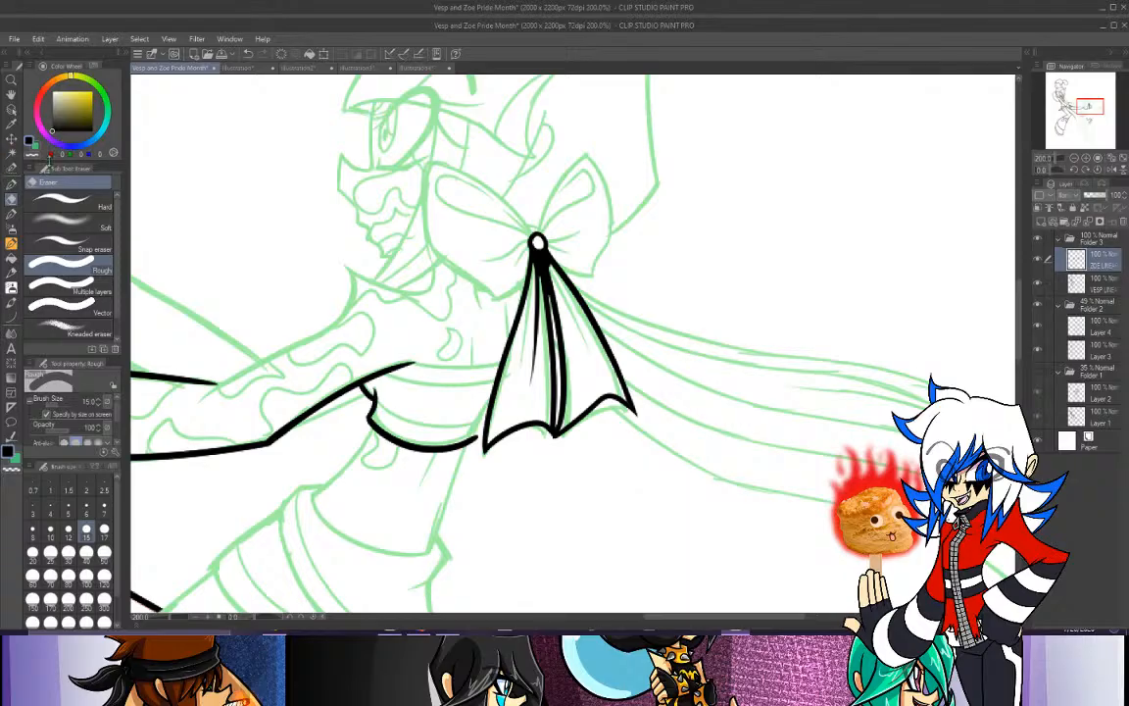
key("p")
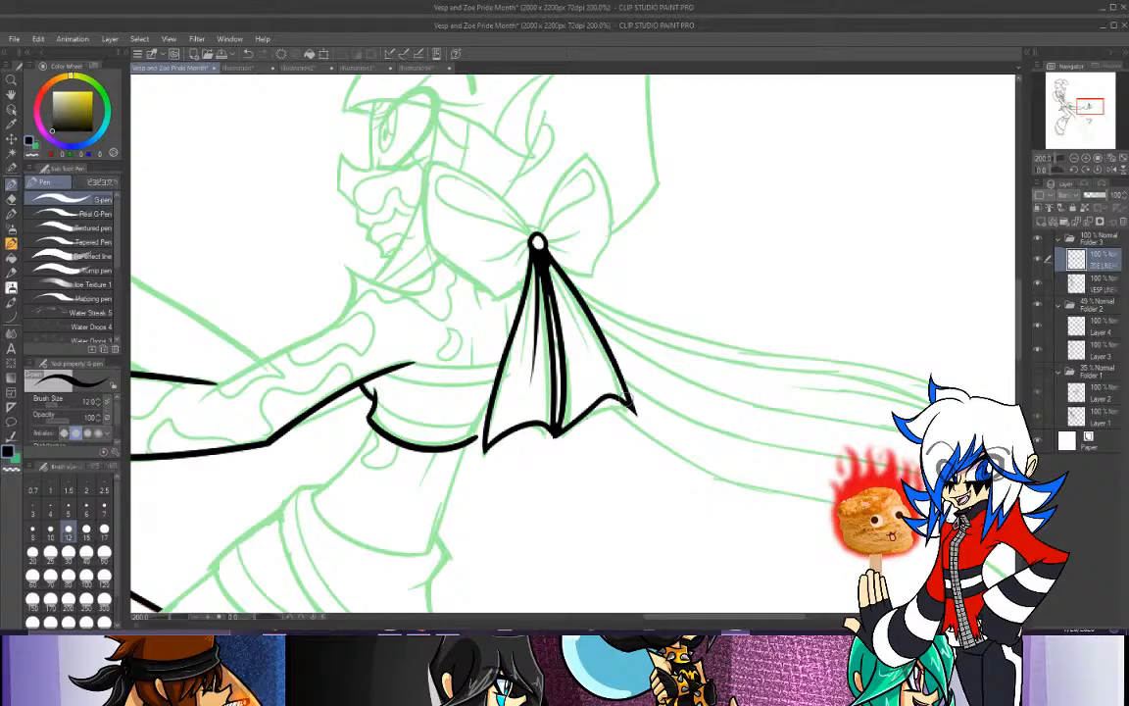
Ink the inner fold line running down from the knot inside the second ribbon tail.
left_click_drag(629, 401, 637, 415)
left_click_drag(547, 259, 590, 352)
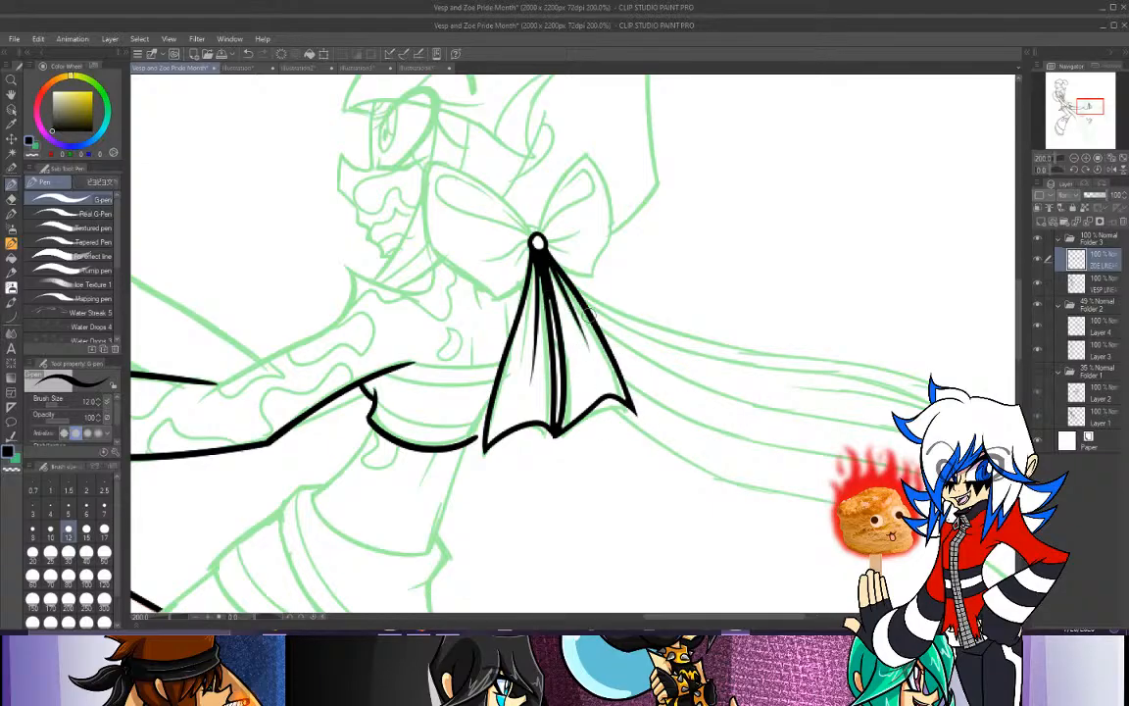
key("ctrl+z")
mouse_move(546, 265)
left_mouse_down()
mouse_move(590, 374)
mouse_move(590, 348)
left_mouse_up()
key("ctrl+z")
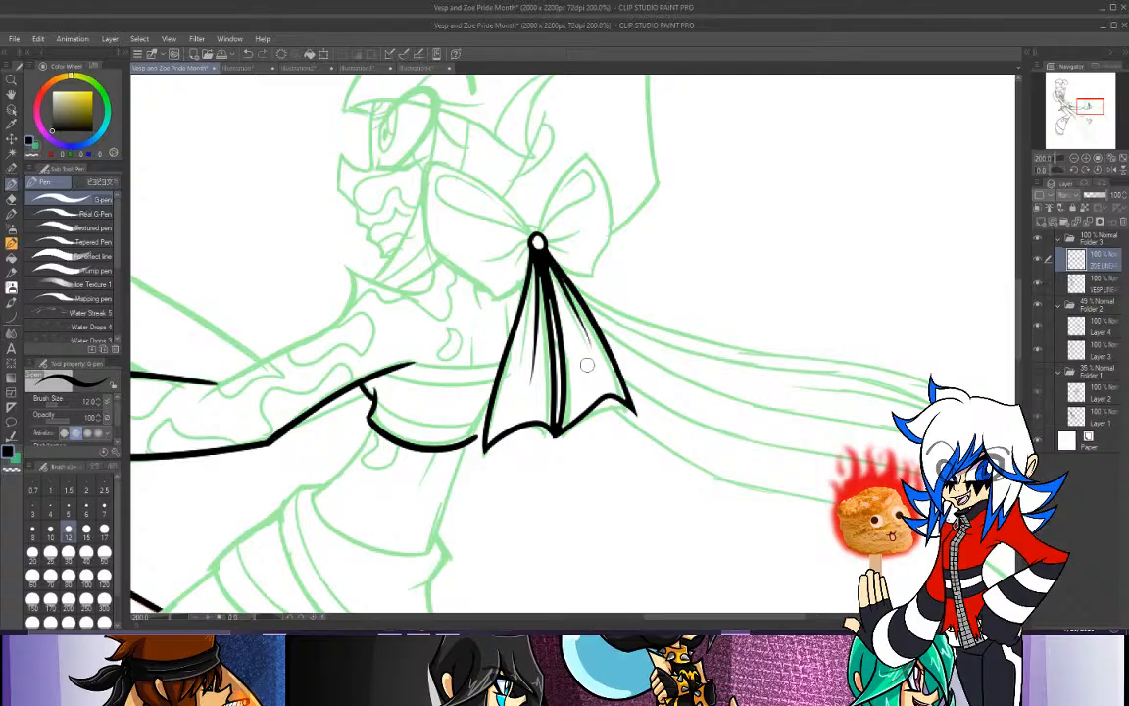
key("ctrl+z")
left_click_drag(546, 261, 591, 362)
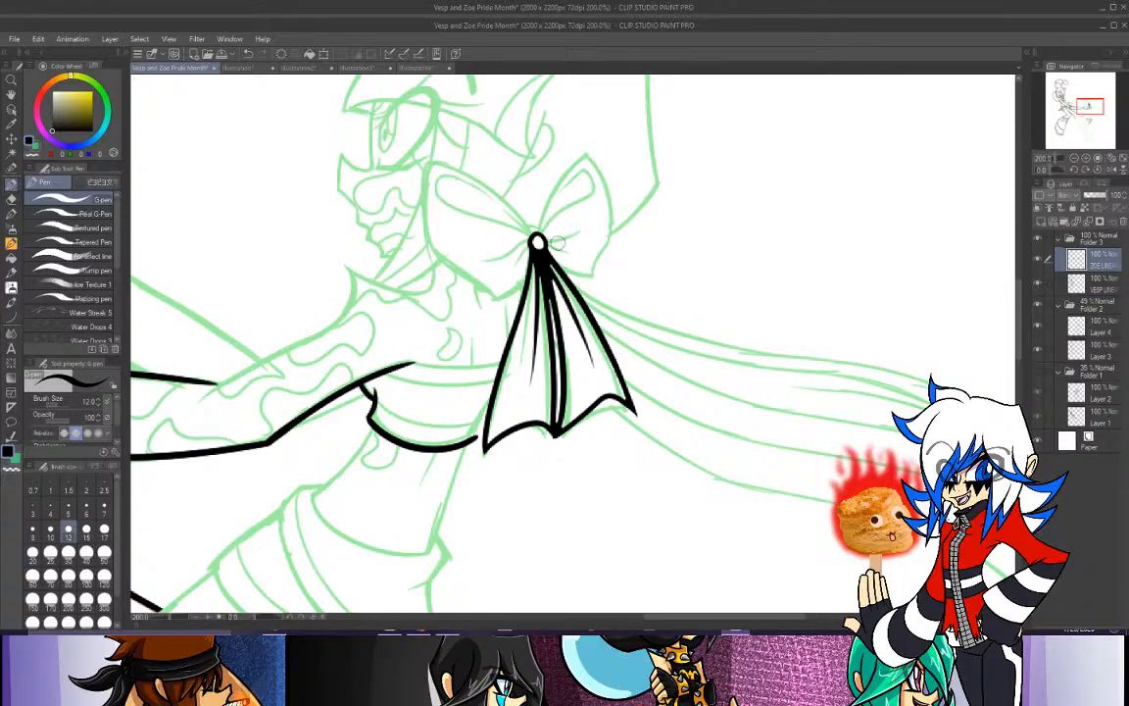
Ink the outline of the bow's back loop with its notched lower corner, and clean its tips with the Rough eraser.
left_click_drag(538, 232, 600, 150)
key("ctrl+z")
key("ctrl+z")
mouse_move(538, 233)
left_mouse_down()
mouse_move(597, 155)
mouse_move(586, 169)
mouse_move(587, 155)
mouse_move(608, 258)
left_mouse_up()
key("ctrl+z")
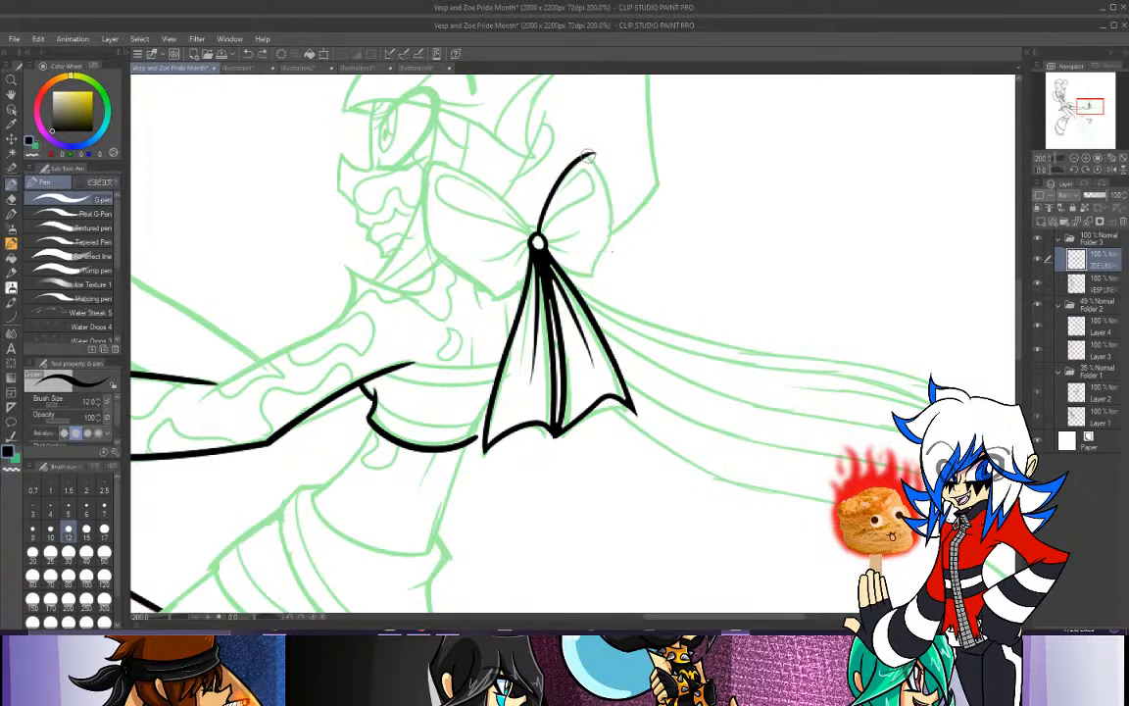
left_click_drag(588, 154, 607, 277)
key("ctrl+z")
key("ctrl+z")
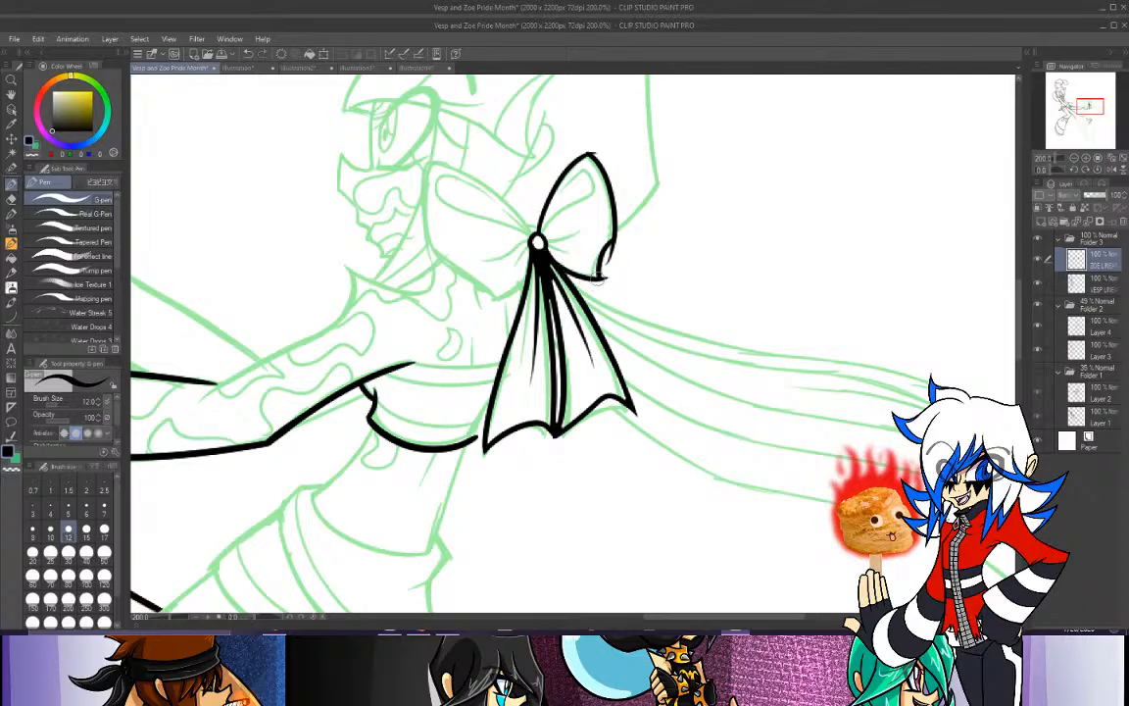
left_click(12, 198)
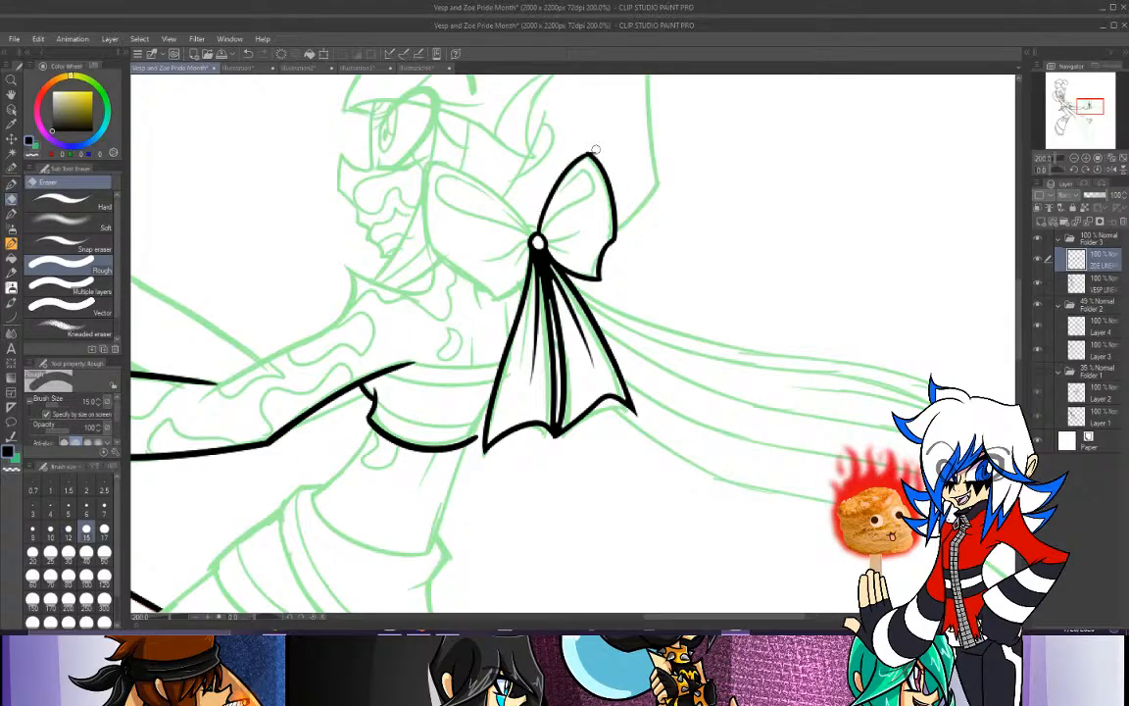
With the G-pen, ink the inner opening of the bow's back loop and its crease lines radiating from the knot.
left_click(11, 183)
mouse_move(545, 232)
left_mouse_down()
mouse_move(590, 189)
mouse_move(573, 182)
mouse_move(584, 179)
mouse_move(555, 200)
mouse_move(583, 175)
mouse_move(556, 208)
mouse_move(556, 245)
mouse_move(587, 225)
left_mouse_up()
key("ctrl+z")
key("ctrl+z")
key("ctrl+z")
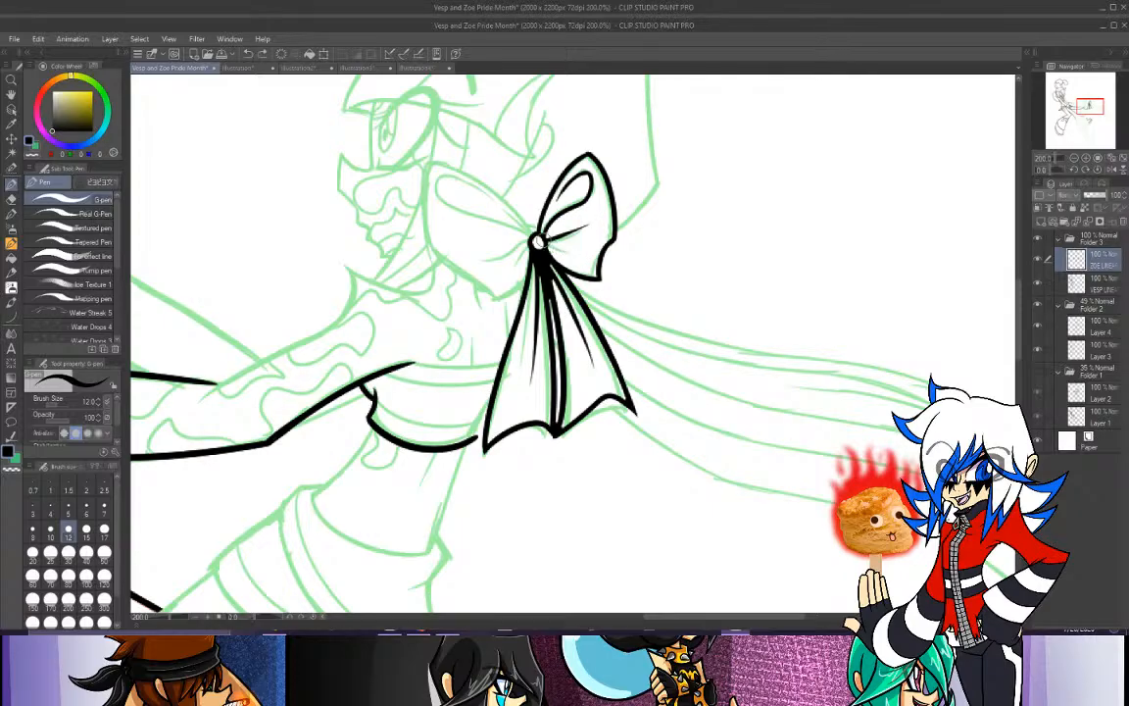
Ink the curved upper edge of the bow's front loop from the knot toward the face.
left_click_drag(535, 240, 388, 175)
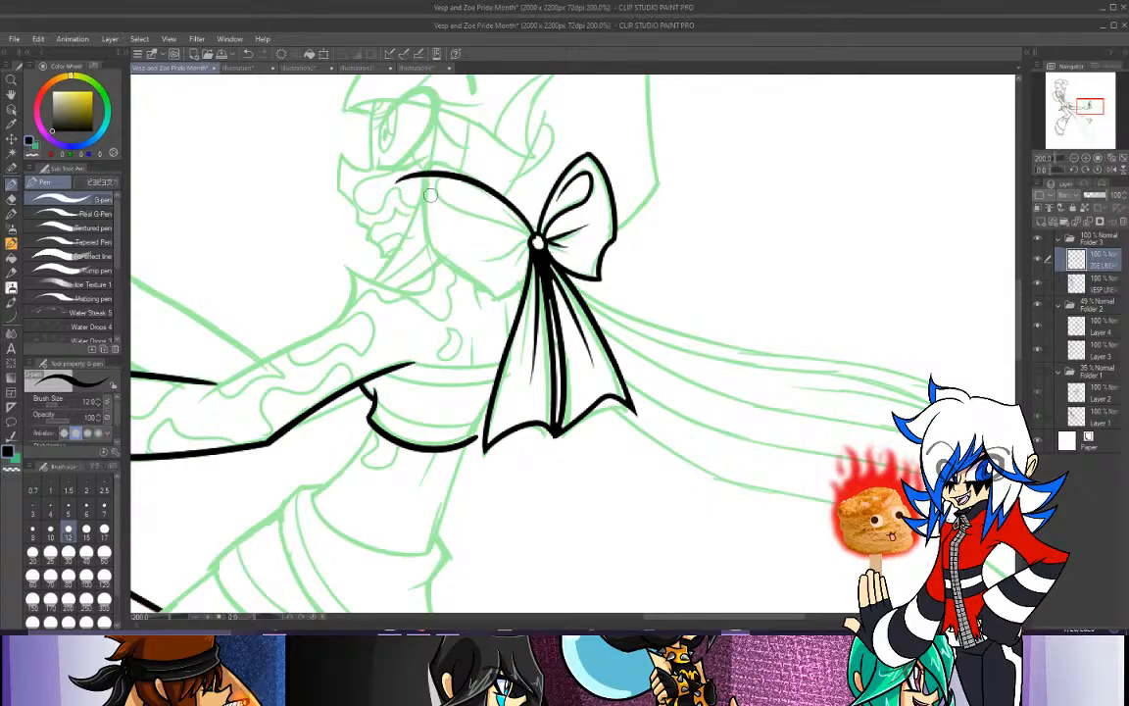
key("ctrl+z")
mouse_move(534, 239)
left_mouse_down()
mouse_move(446, 175)
mouse_move(411, 176)
left_mouse_up()
key("ctrl+z")
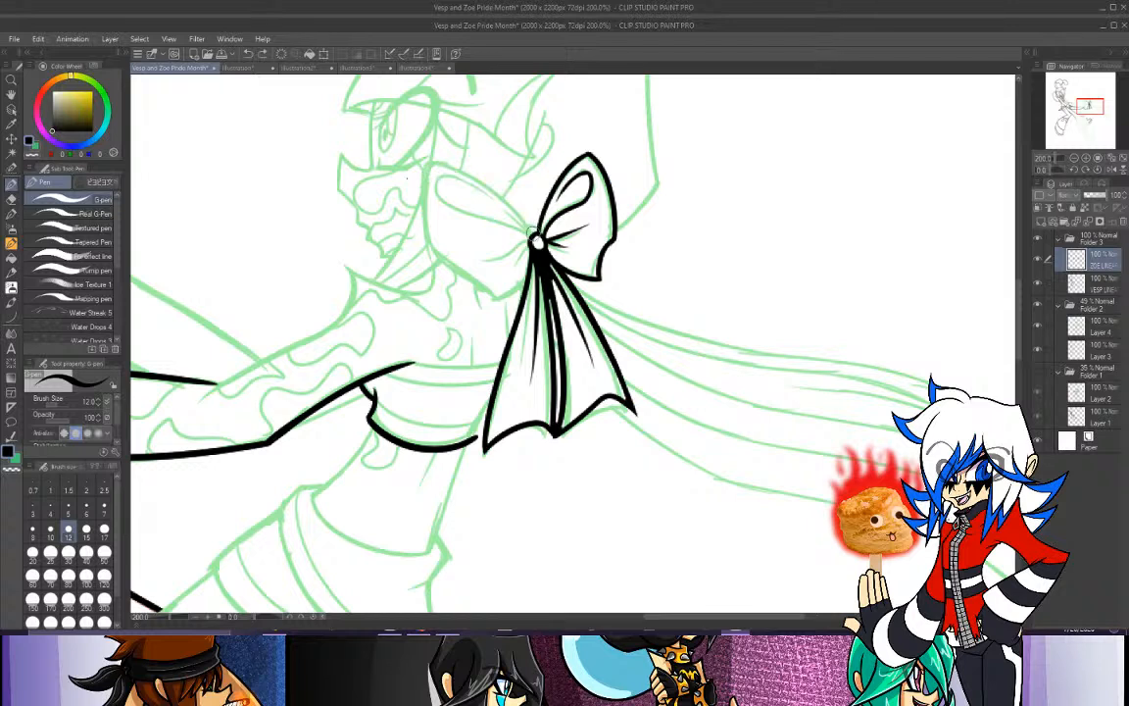
left_click_drag(532, 237, 412, 180)
key("ctrl+z")
mouse_move(536, 238)
left_mouse_down()
mouse_move(420, 180)
mouse_move(433, 251)
left_mouse_up()
key("ctrl+z")
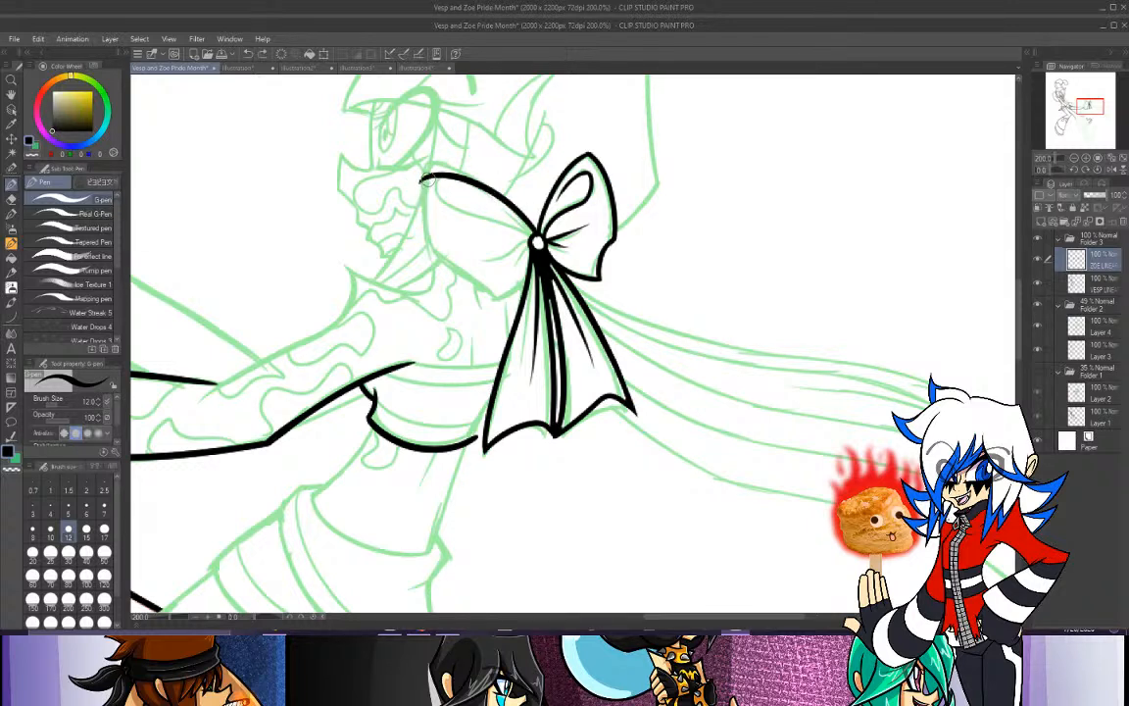
Close the bow's front loop with its outer side and lower edge back to the knot, and start its inner opening.
mouse_move(424, 179)
left_mouse_down()
mouse_move(435, 253)
mouse_move(495, 299)
left_mouse_up()
key("ctrl+z")
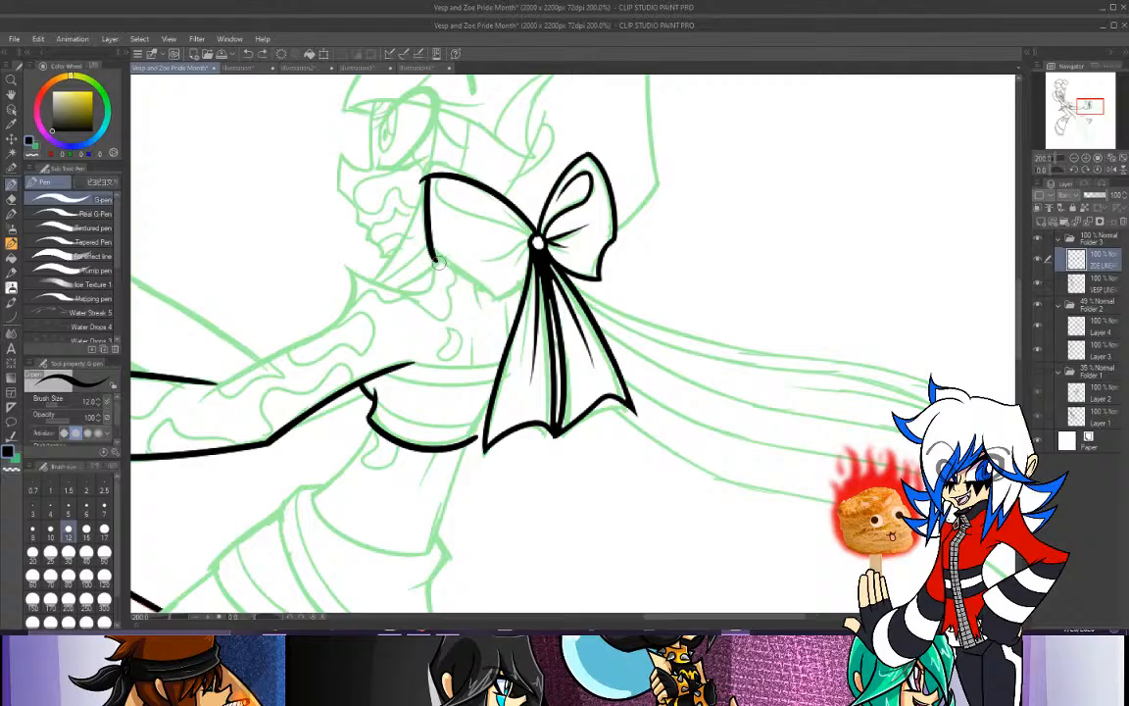
mouse_move(435, 259)
left_mouse_down()
mouse_move(498, 300)
mouse_move(536, 270)
mouse_move(523, 285)
mouse_move(535, 264)
mouse_move(443, 186)
left_mouse_up()
key("ctrl+z")
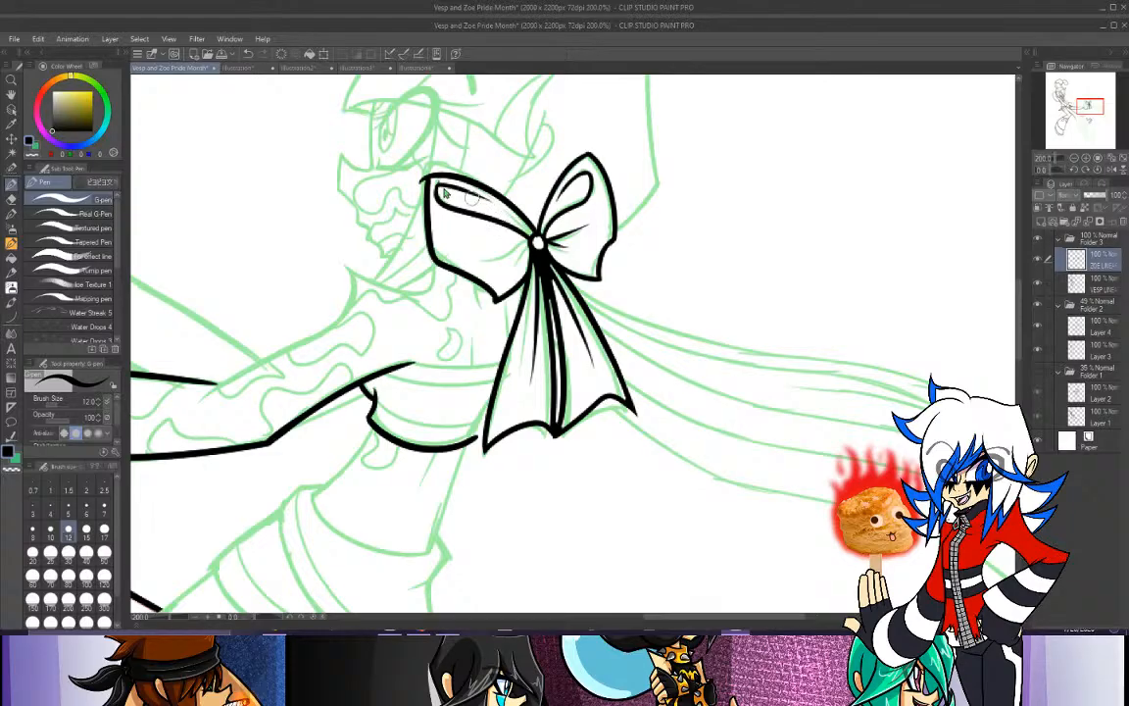
Finish the inner opening of the front loop, clean the loop's upper corner with the Rough eraser, and return to the G-pen.
left_click_drag(437, 187, 499, 214)
key("ctrl+z")
left_click_drag(534, 238, 476, 200)
key("ctrl+z")
left_click_drag(535, 240, 495, 205)
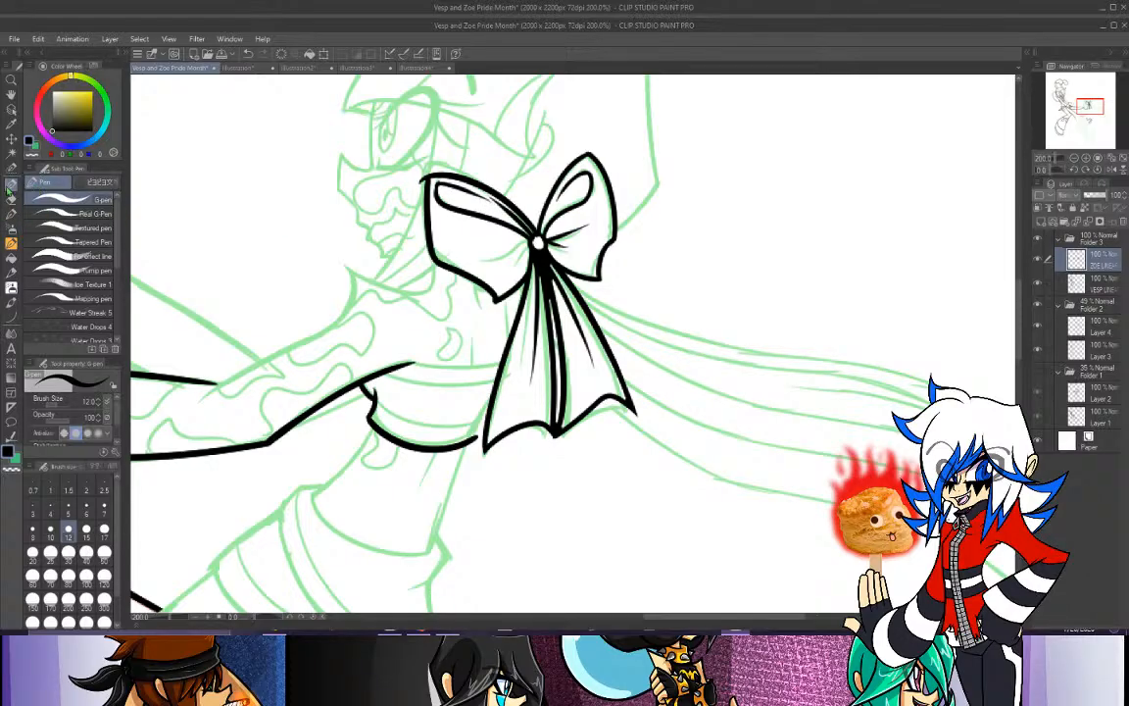
key("e")
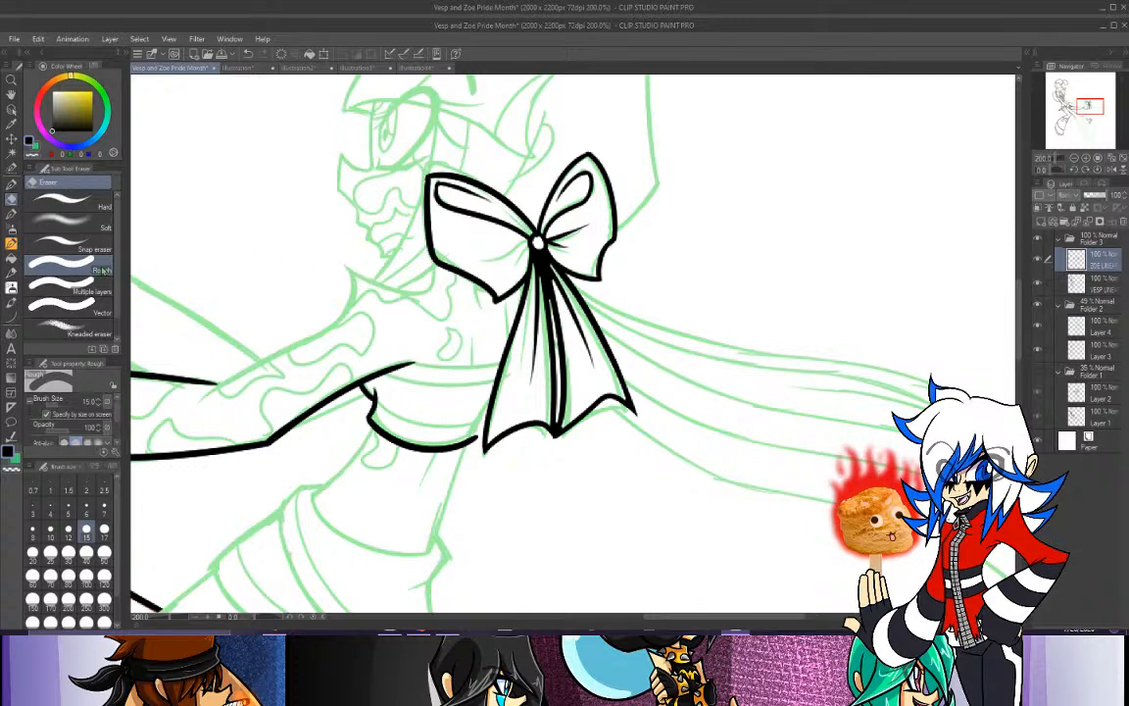
key("p")
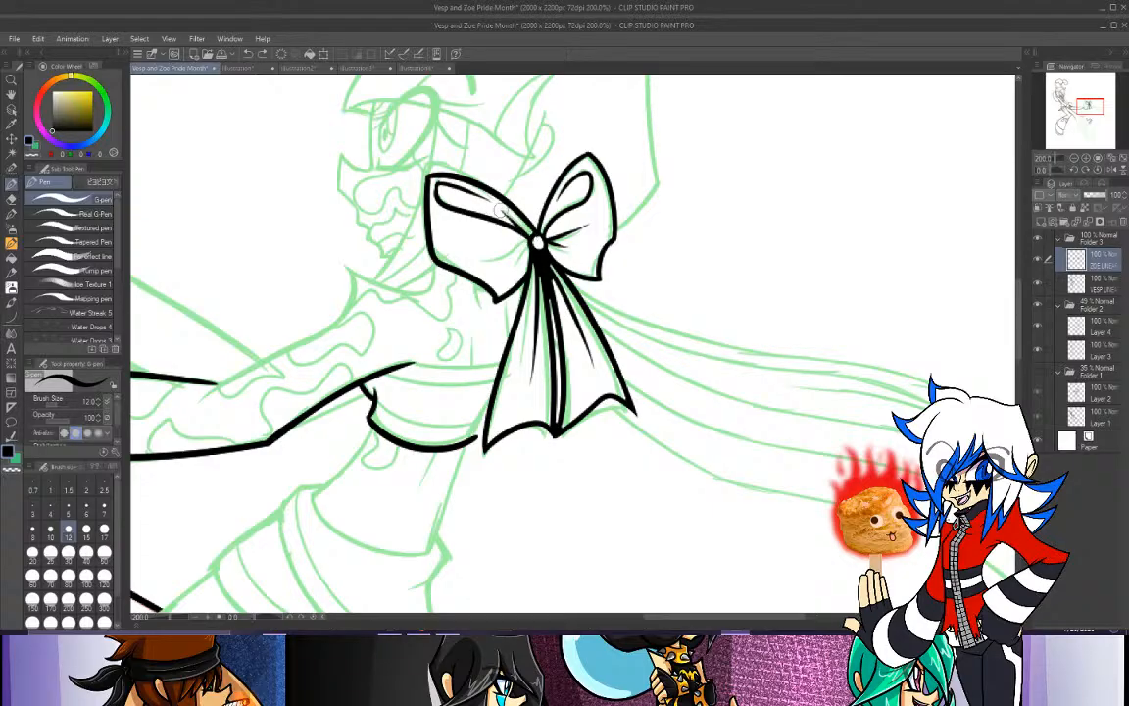
Add the remaining crease lines beside the knot on the bow's two loops.
left_click_drag(559, 200, 543, 236)
left_click_drag(533, 247, 490, 252)
key("ctrl+z")
Ink Zoe's short back line beside the ribbon tail, and complete the chest band's back end and upper edge.
left_click_drag(509, 337, 506, 306)
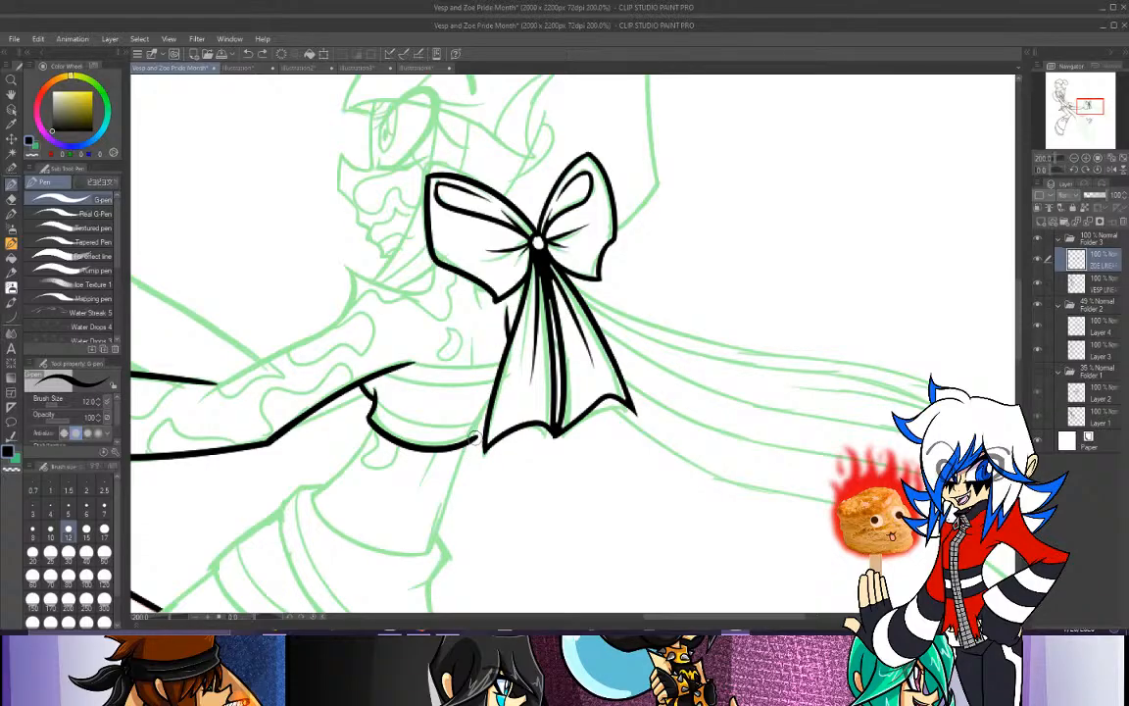
left_click_drag(475, 438, 486, 424)
left_click_drag(403, 366, 506, 368)
key("ctrl+z")
left_click_drag(408, 364, 502, 373)
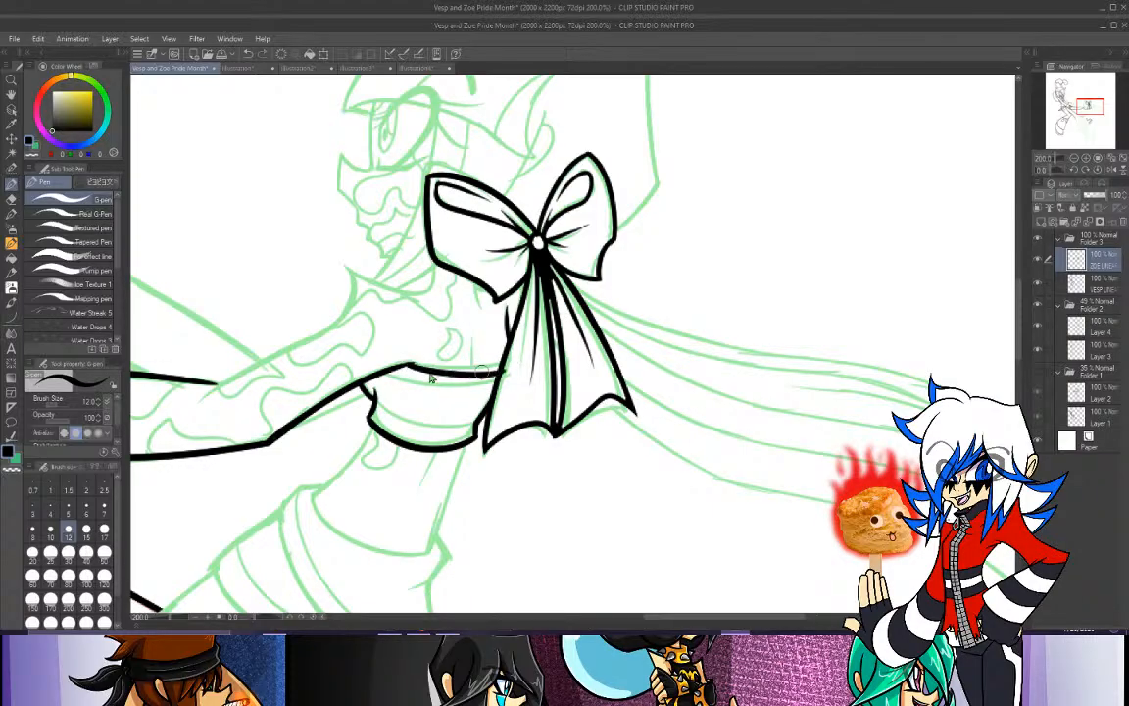
key("ctrl+z")
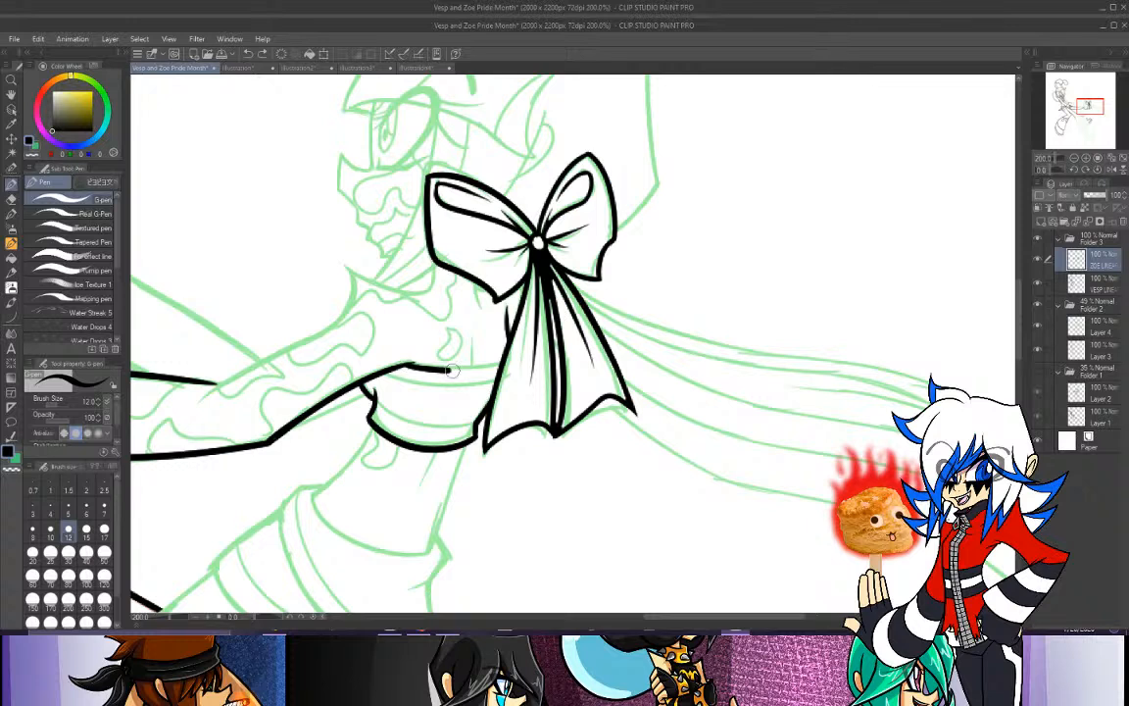
key("ctrl+y")
Ink the short body lines beneath the bow's front loop and the curved line rising above it toward the ear.
left_click_drag(470, 367, 474, 328)
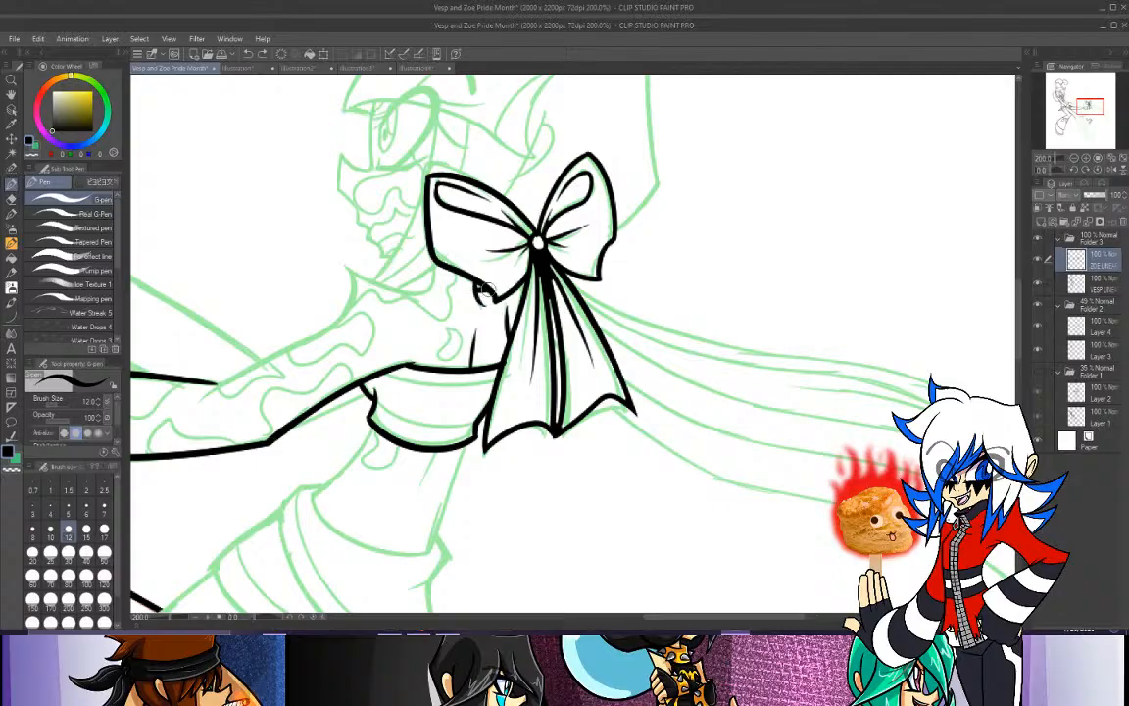
left_click_drag(487, 292, 477, 288)
left_click_drag(503, 198, 548, 104)
key("ctrl+z")
left_click_drag(504, 199, 549, 104)
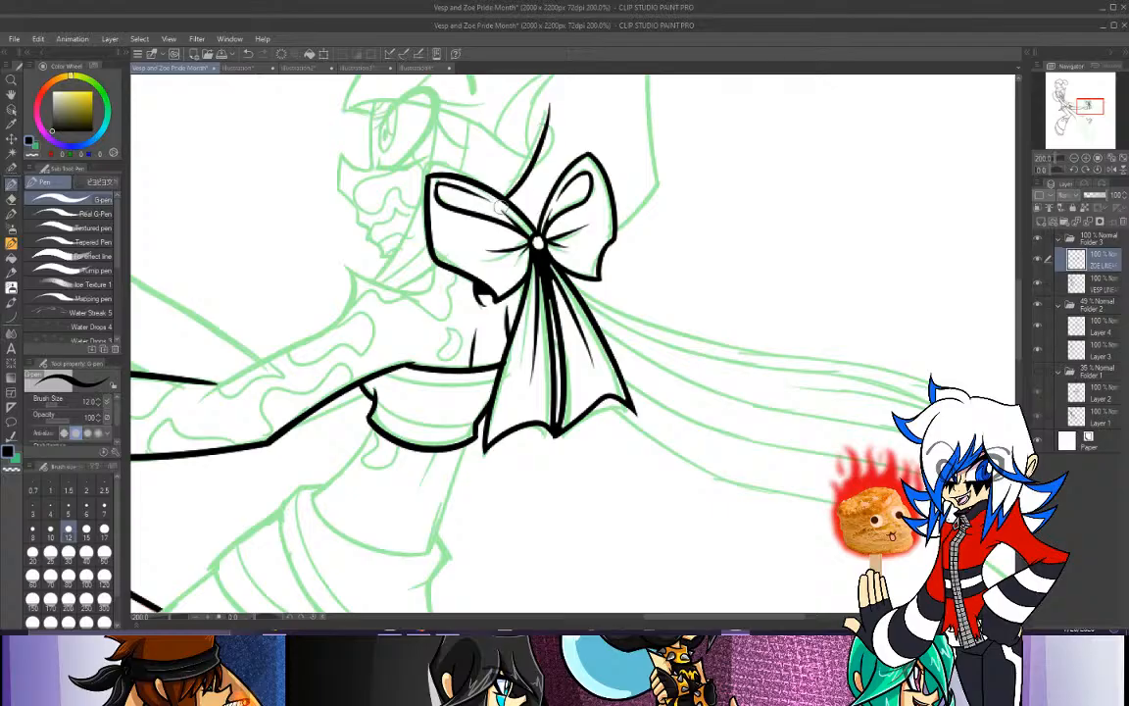
key("ctrl+z")
left_click_drag(506, 200, 551, 99)
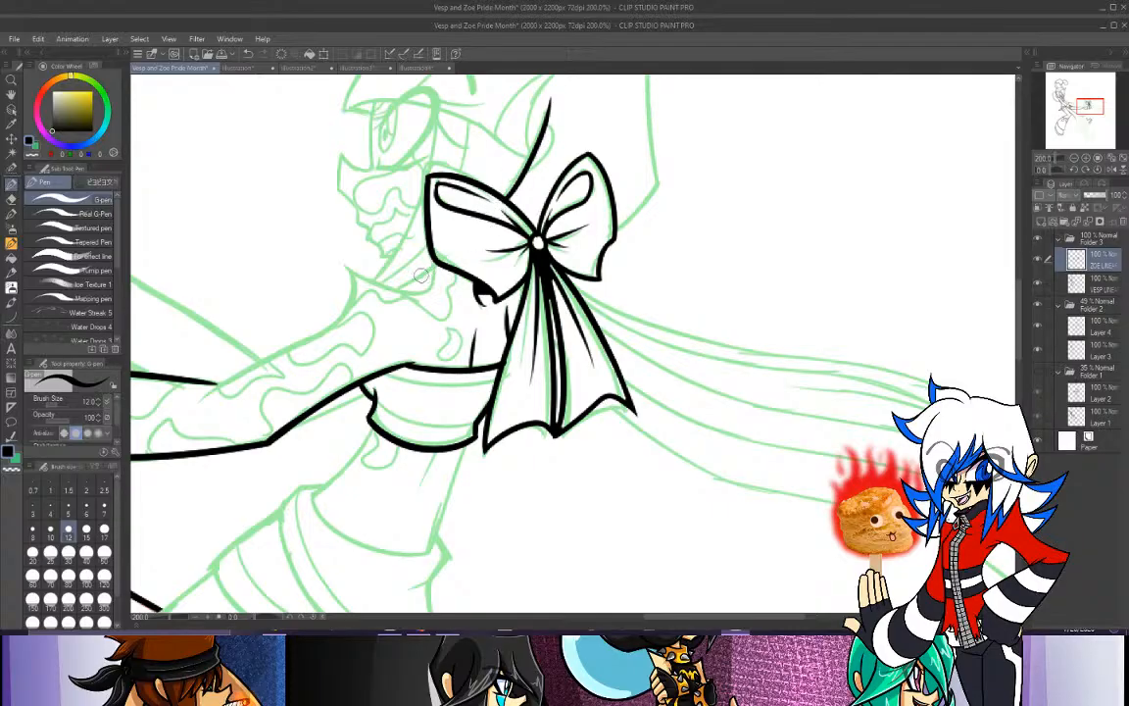
Ink the short line running from the front loop's lower corner toward the shoulder, discarding the longer curved neckline strokes.
mouse_move(441, 266)
left_mouse_down()
mouse_move(394, 285)
mouse_move(431, 272)
mouse_move(416, 296)
mouse_move(364, 284)
left_mouse_up()
key("ctrl+z")
key("ctrl+z")
key("ctrl+z")
key("ctrl+z")
mouse_move(438, 268)
left_mouse_down()
mouse_move(392, 290)
mouse_move(342, 265)
left_mouse_up()
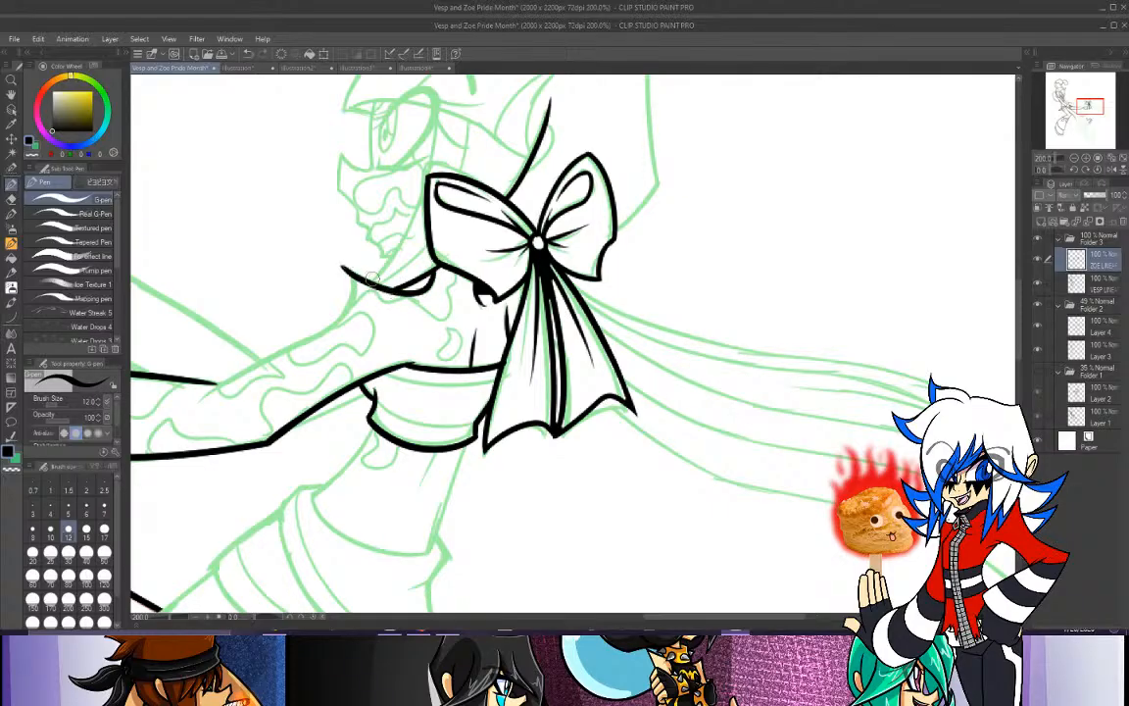
key("ctrl+z")
mouse_move(437, 274)
left_mouse_down()
mouse_move(381, 282)
mouse_move(343, 253)
left_mouse_up()
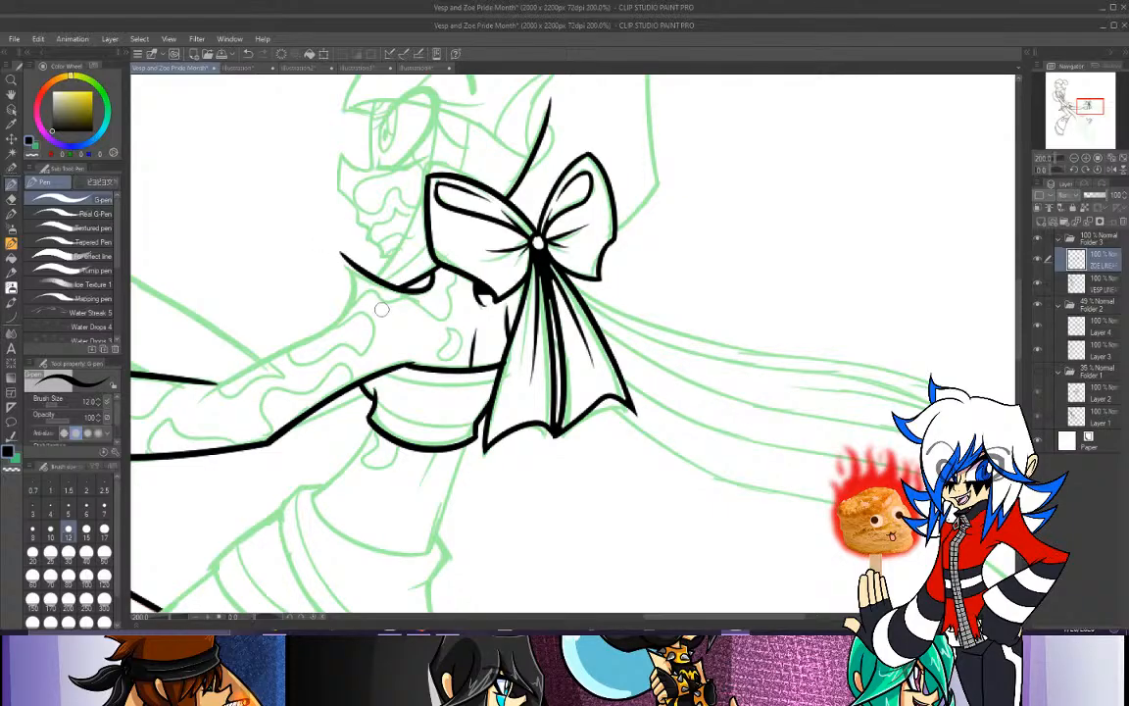
key("ctrl+z")
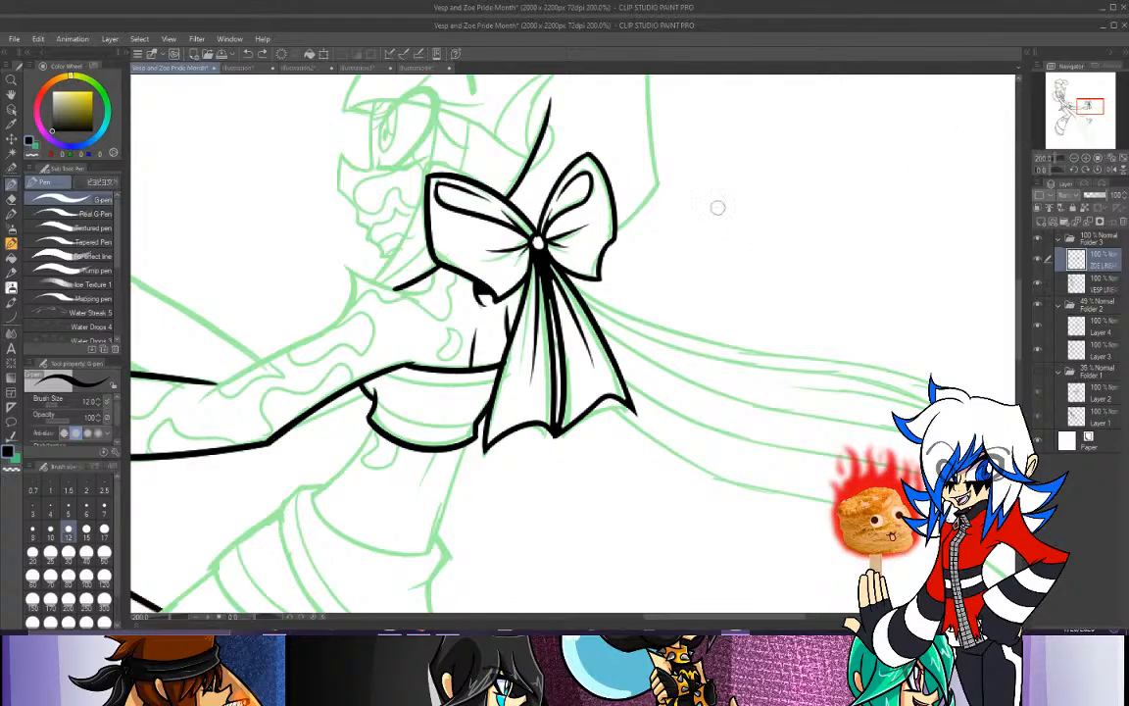
Ink the front curve of Zoe's head outline from above the eye up to the peak.
left_click_drag(1090, 106, 1086, 100)
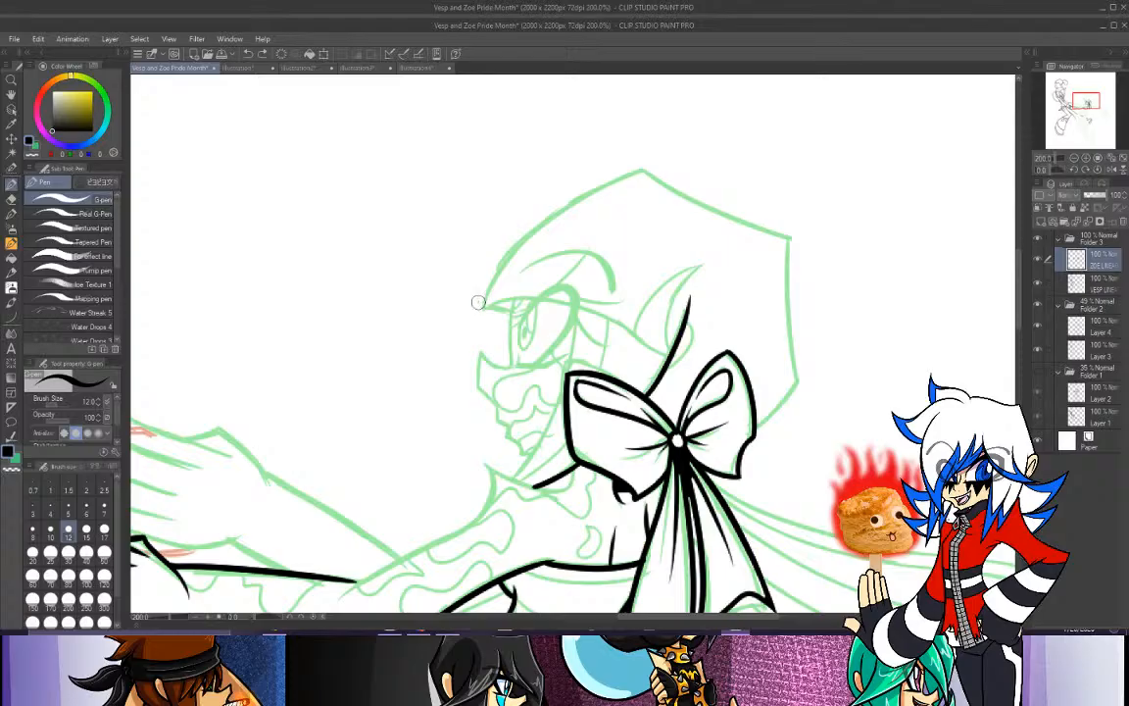
left_click_drag(477, 303, 635, 160)
key("ctrl+z")
mouse_move(474, 304)
left_mouse_down()
mouse_move(635, 160)
mouse_move(529, 232)
mouse_move(579, 159)
left_mouse_up()
key("ctrl+z")
key("ctrl+z")
left_click_drag(466, 310, 704, 161)
key("ctrl+z")
left_click_drag(469, 306, 595, 153)
key("ctrl+z")
left_click_drag(475, 302, 700, 149)
key("ctrl+z")
left_click_drag(468, 310, 701, 156)
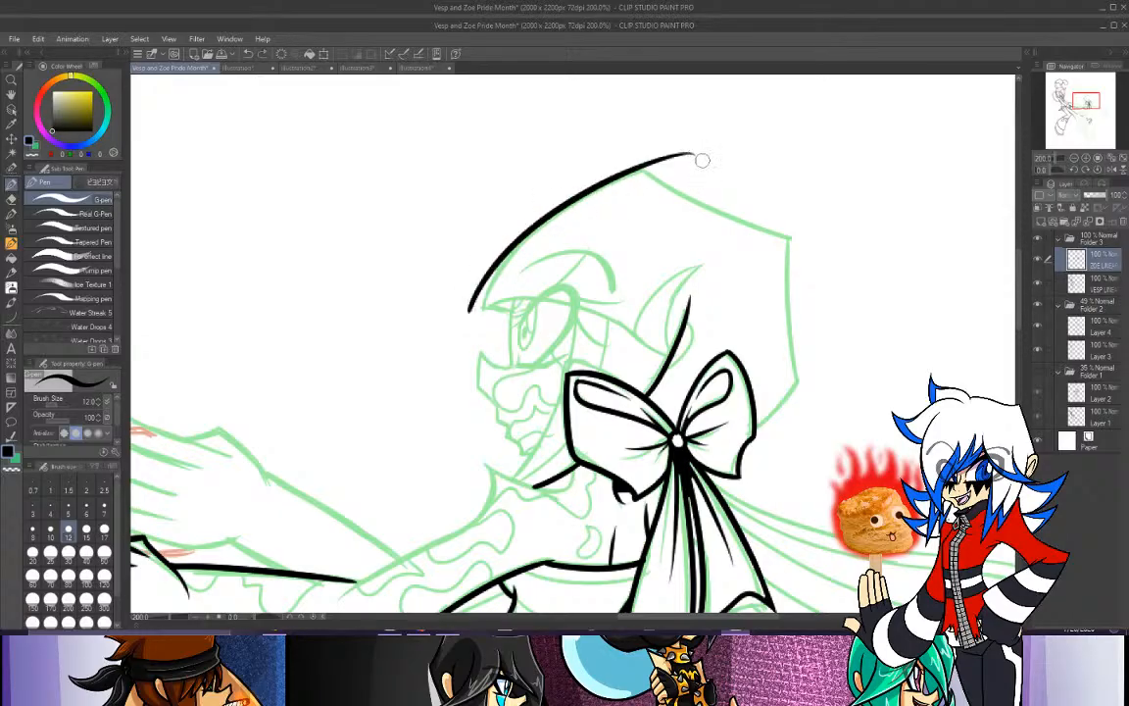
key("ctrl+z")
mouse_move(471, 308)
left_mouse_down()
mouse_move(508, 247)
mouse_move(604, 156)
left_mouse_up()
key("ctrl+z")
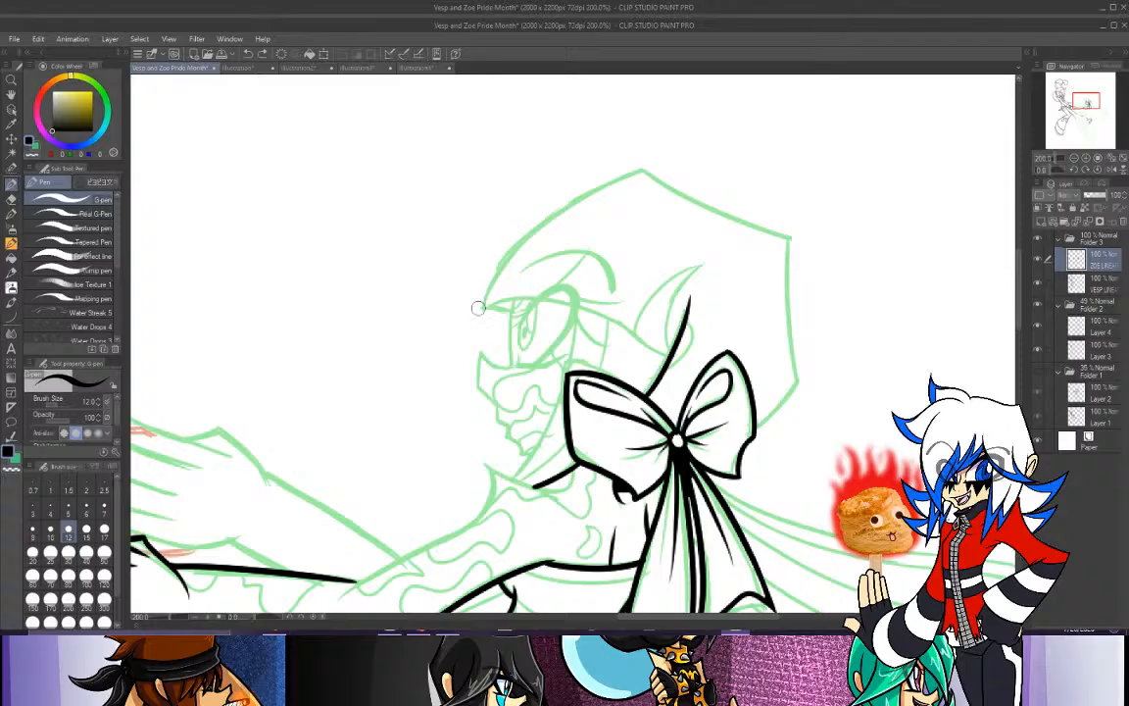
left_click_drag(475, 312, 627, 163)
key("ctrl+z")
left_click_drag(469, 307, 675, 159)
key("ctrl+z")
mouse_move(472, 306)
left_mouse_down()
mouse_move(513, 249)
mouse_move(643, 160)
left_mouse_up()
key("ctrl+z")
mouse_move(471, 308)
left_mouse_down()
mouse_move(503, 259)
mouse_move(627, 174)
left_mouse_up()
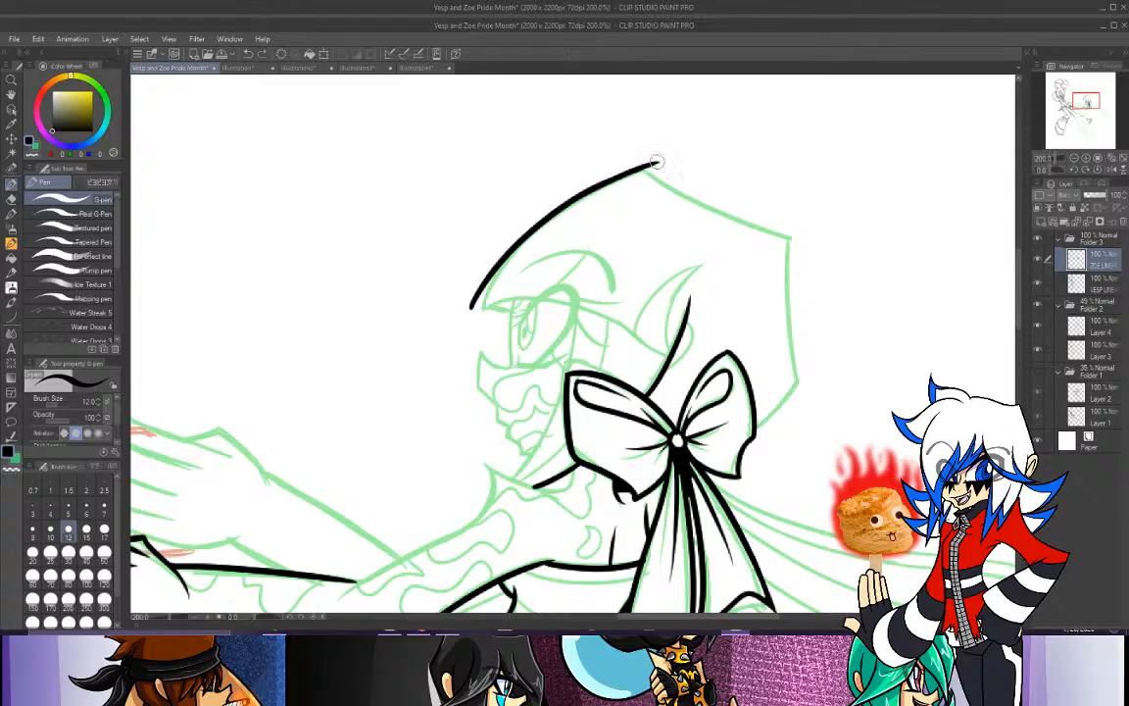
key("ctrl+z")
Ink the upper back edge of the head outline, sloping from the peak to the back corner.
mouse_move(629, 175)
left_mouse_down()
mouse_move(651, 169)
mouse_move(639, 169)
mouse_move(753, 234)
left_mouse_up()
key("ctrl+z")
key("ctrl+z")
mouse_move(639, 170)
left_mouse_down()
mouse_move(697, 205)
mouse_move(822, 240)
left_mouse_up()
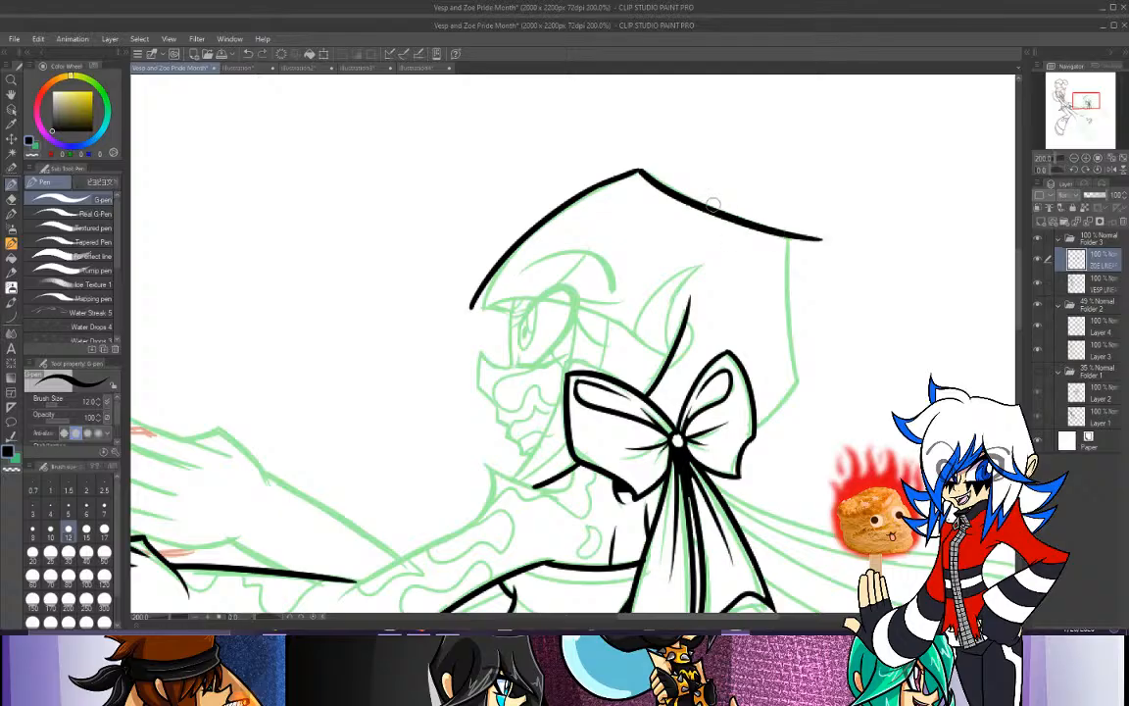
key("ctrl+z")
left_click_drag(639, 170, 838, 243)
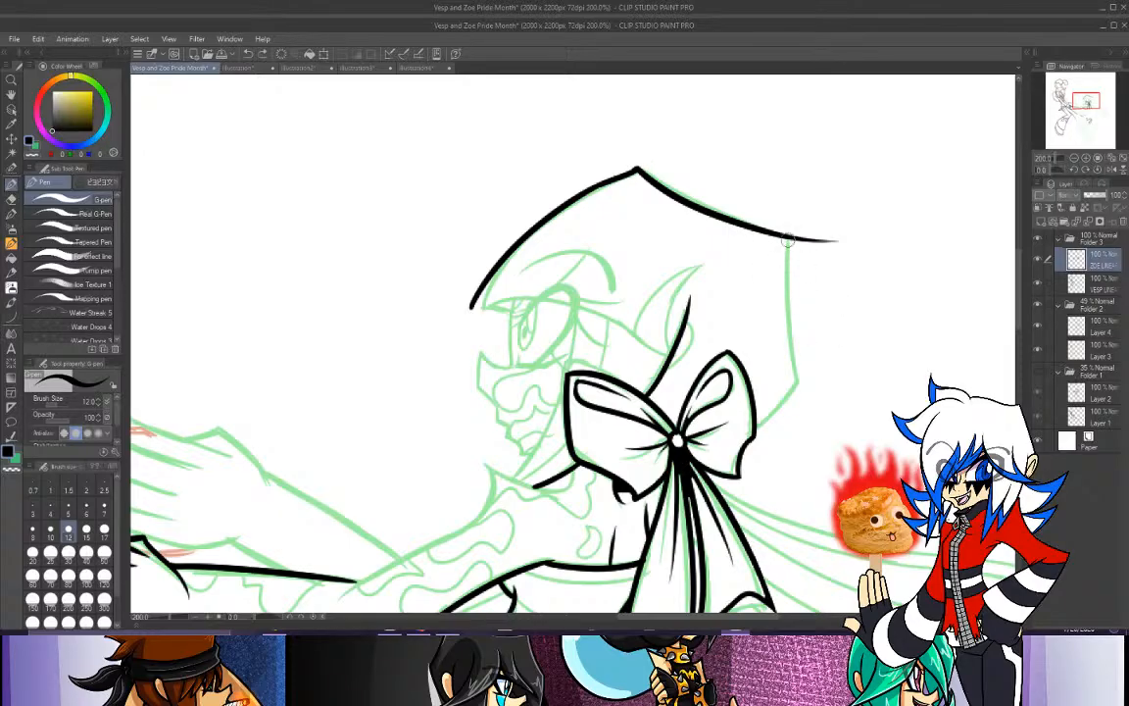
Ink the long back edge of the head outline and the short lower edge running in to the bow.
left_click_drag(793, 227, 822, 416)
key("ctrl+z")
left_click_drag(792, 227, 813, 435)
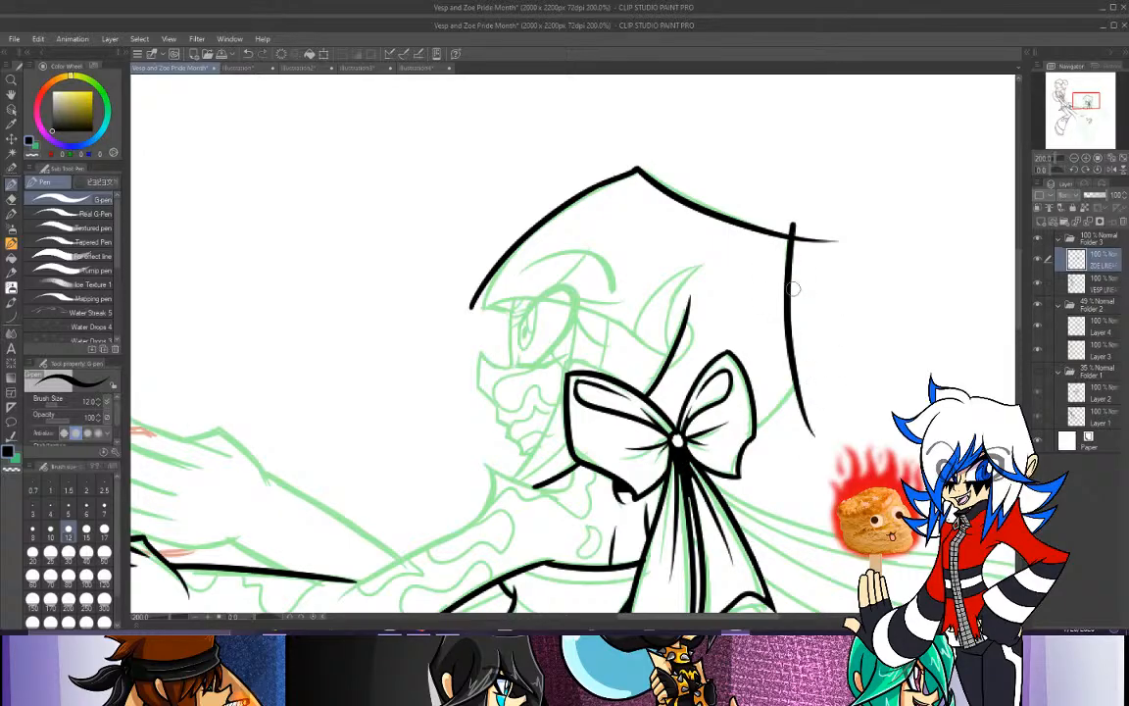
key("ctrl+z")
mouse_move(790, 227)
left_mouse_down()
mouse_move(790, 327)
mouse_move(815, 433)
left_mouse_up()
key("ctrl+z")
mouse_move(790, 229)
left_mouse_down()
mouse_move(792, 337)
mouse_move(810, 439)
left_mouse_up()
key("ctrl+z")
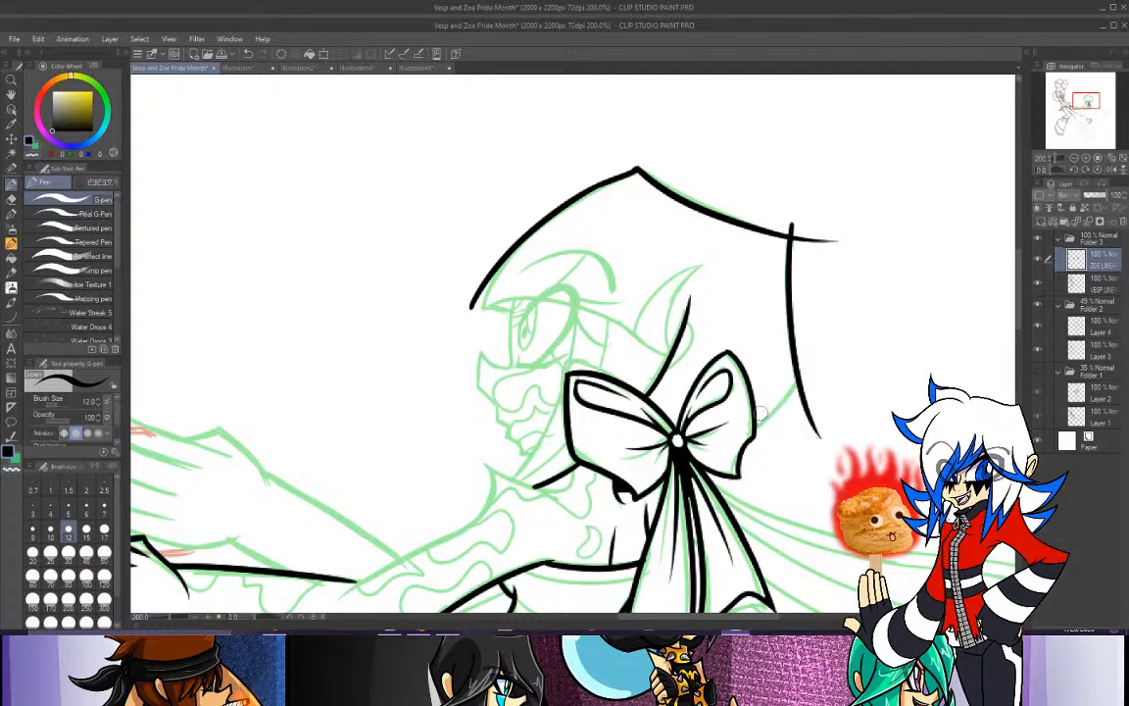
left_click_drag(799, 380, 754, 430)
Ink the small rounded loop at the base of the ear, just above the bow.
left_click_drag(684, 326, 663, 384)
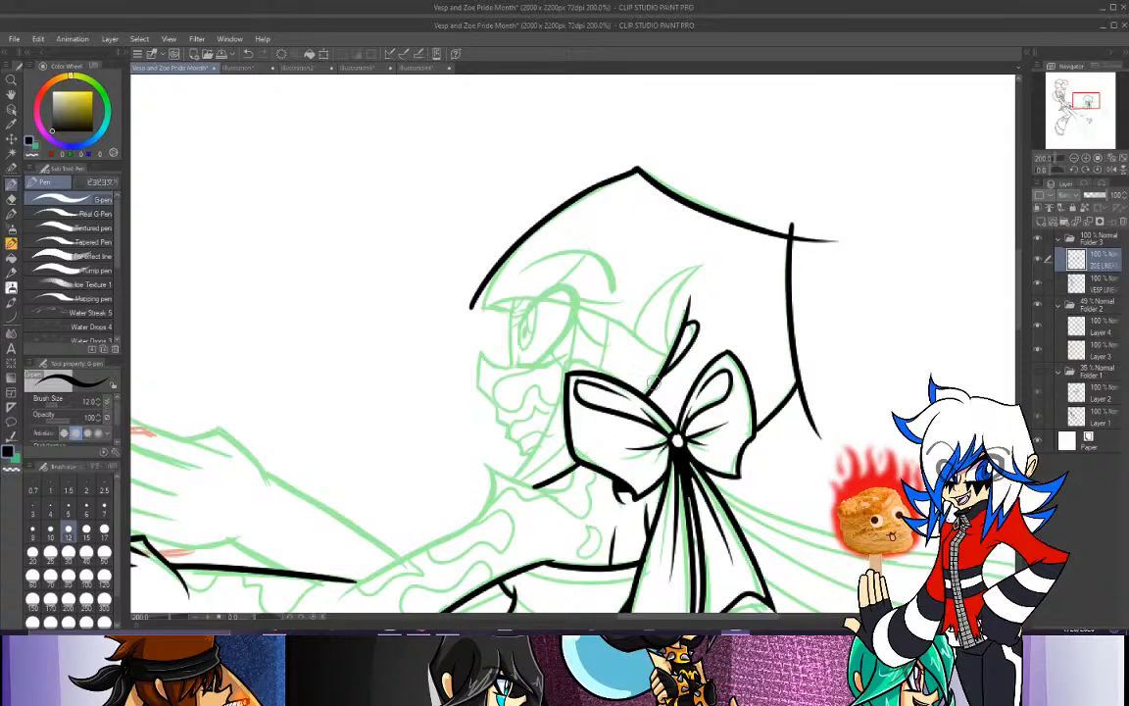
key("ctrl+z")
mouse_move(684, 325)
left_mouse_down()
mouse_move(684, 356)
mouse_move(661, 383)
left_mouse_up()
key("ctrl+z")
left_click_drag(687, 323, 667, 375)
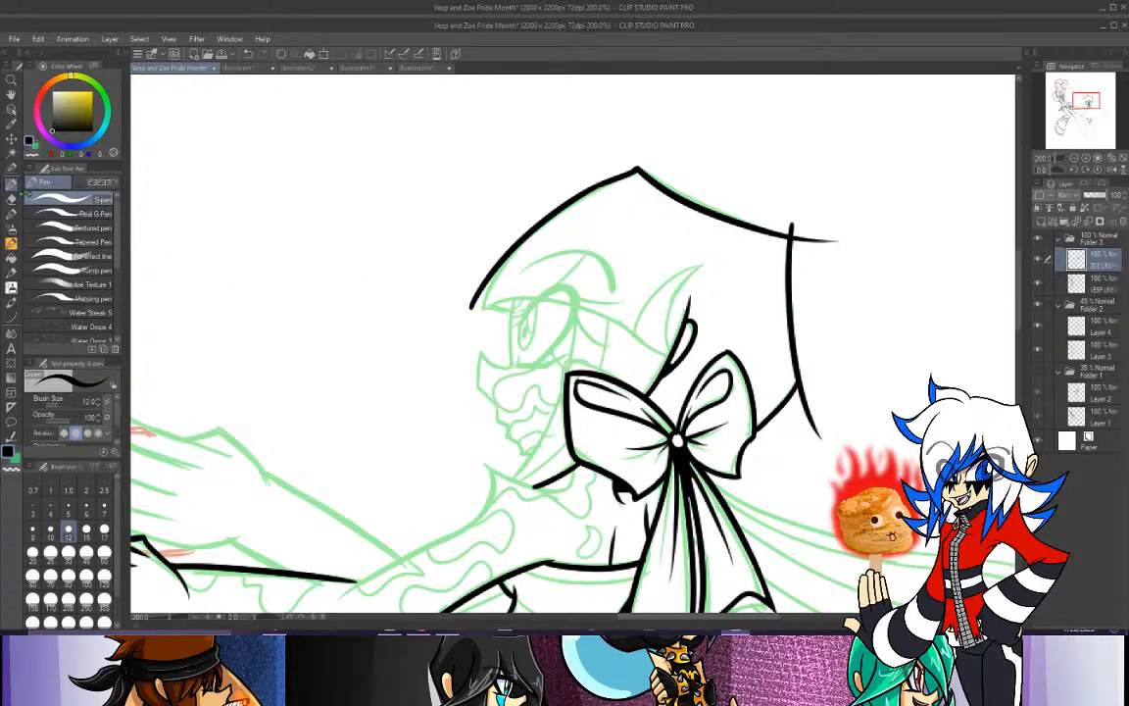
Erase the stray line ends that overshoot the upper and lower back corners of Zoe's head outline.
key("e")
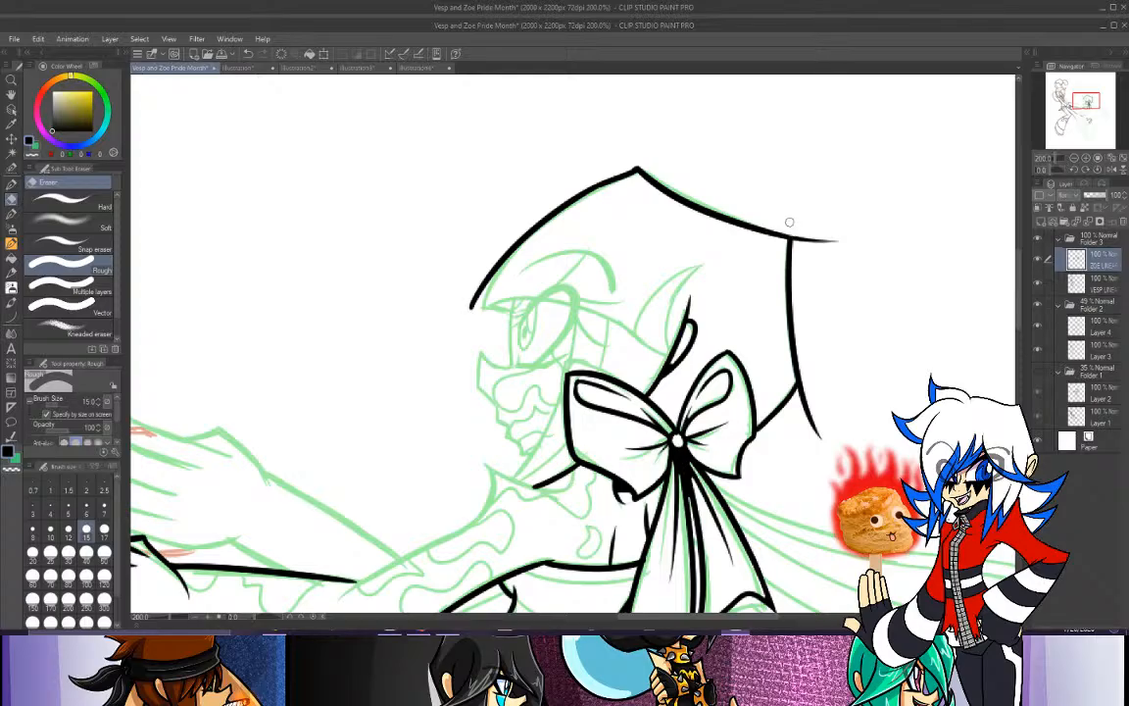
mouse_move(789, 222)
left_mouse_down()
mouse_move(830, 244)
mouse_move(799, 230)
left_mouse_up()
mouse_move(807, 378)
left_mouse_down()
mouse_move(801, 395)
mouse_move(822, 449)
mouse_move(817, 424)
left_mouse_up()
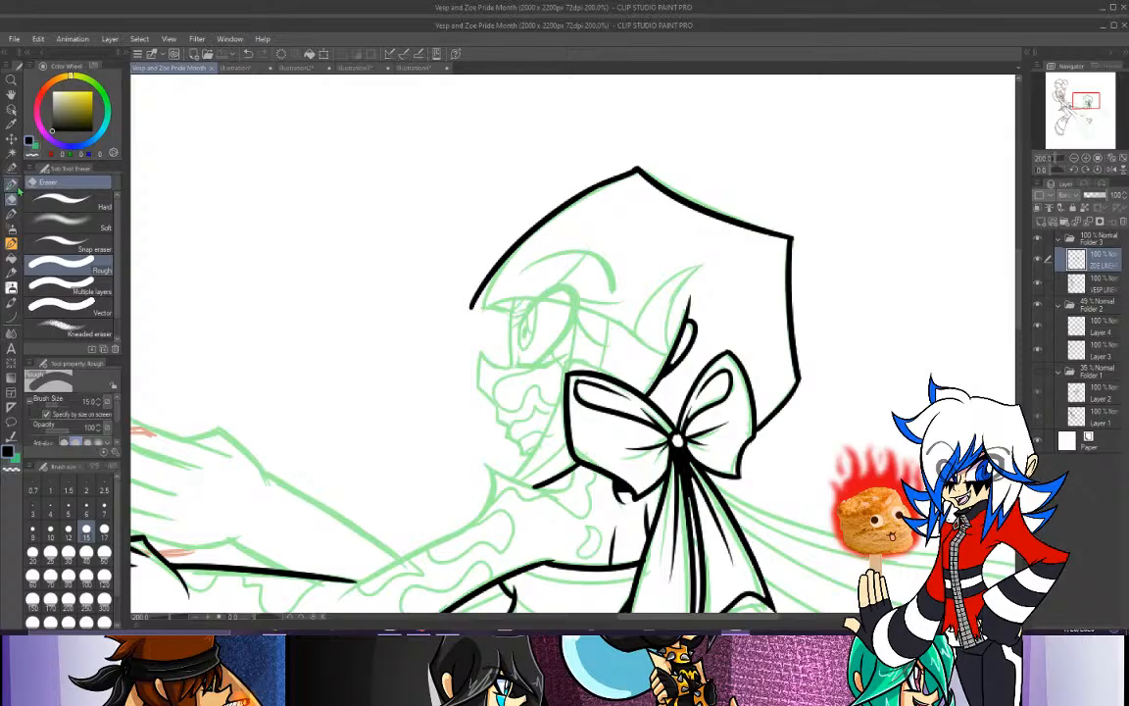
Ink the short edge under the head outline's front tip and the face line running down and curving out to the nose.
key("p")
left_click_drag(471, 305, 518, 315)
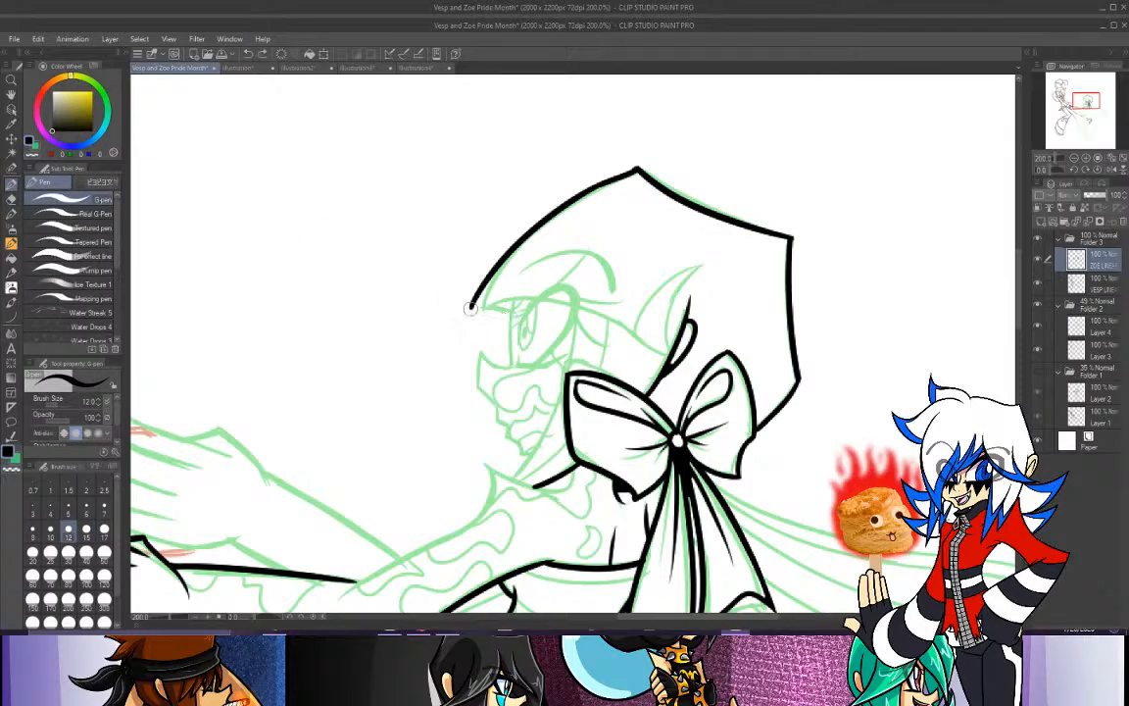
key("ctrl+z")
key("ctrl+z")
left_click_drag(470, 307, 512, 316)
left_click_drag(471, 308, 500, 312)
mouse_move(511, 300)
left_mouse_down()
mouse_move(509, 359)
mouse_move(510, 345)
mouse_move(473, 348)
mouse_move(495, 369)
mouse_move(478, 353)
mouse_move(490, 400)
left_mouse_up()
key("ctrl+z")
key("ctrl+z")
key("ctrl+z")
key("ctrl+z")
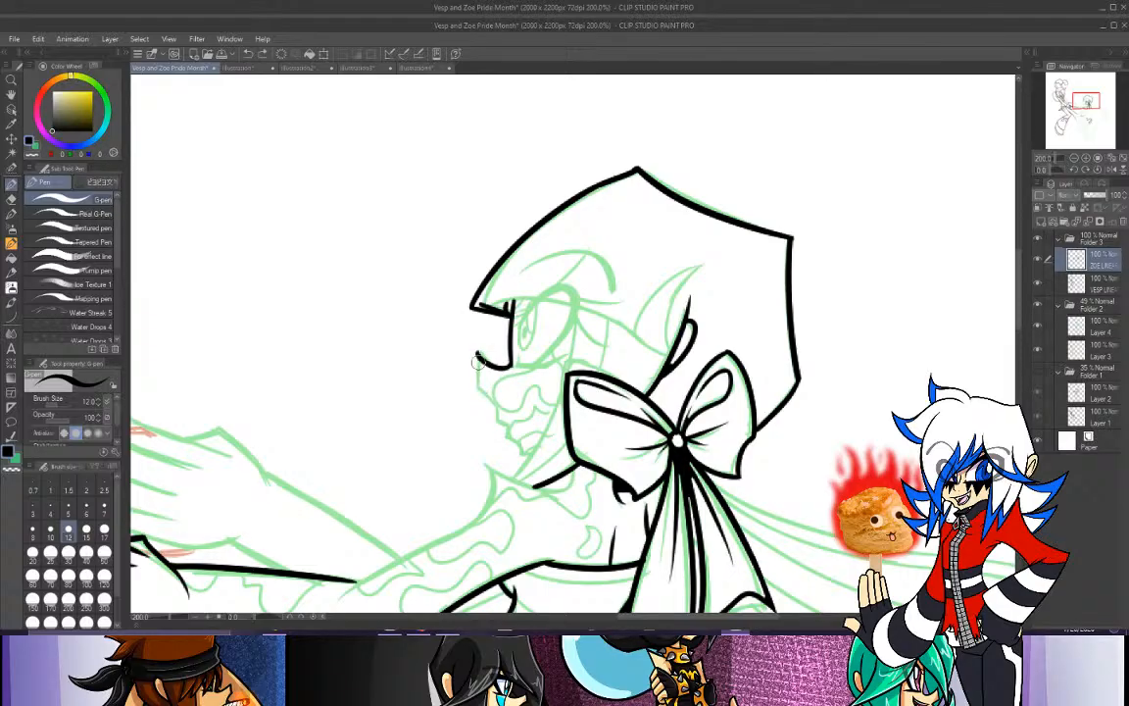
Ink the jagged profile from the nose tip down past the mouth toward the chin.
left_click_drag(478, 355, 479, 391)
key("ctrl+z")
left_click_drag(496, 419, 521, 458)
key("ctrl+z")
key("ctrl+z")
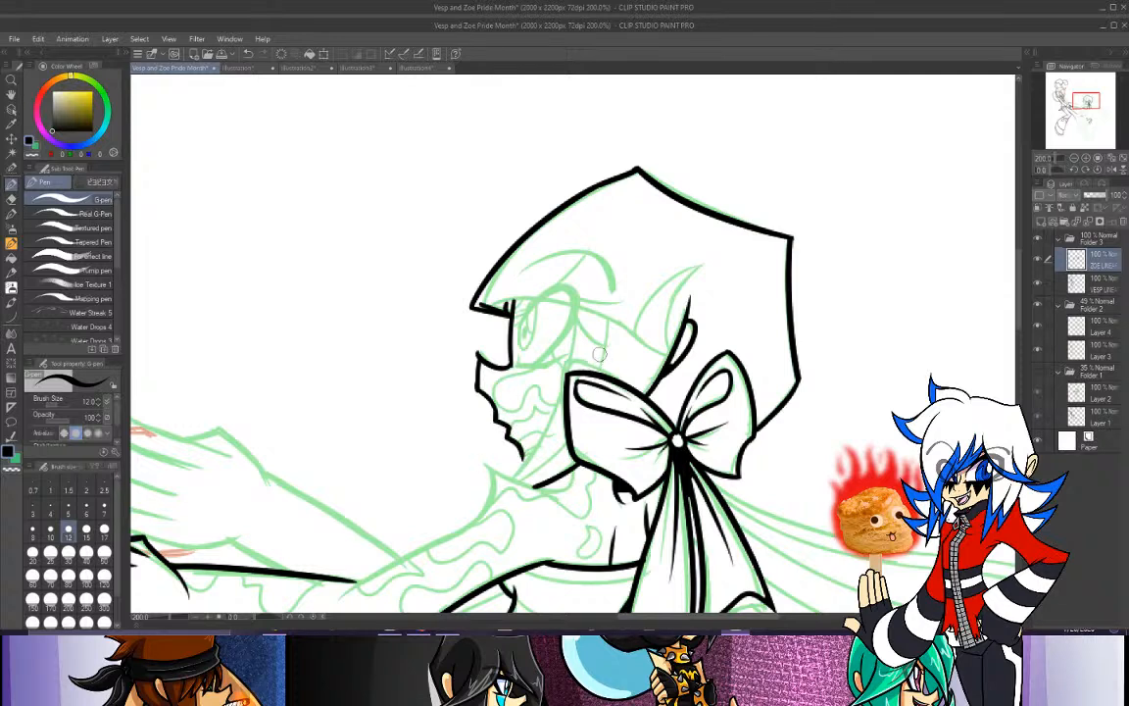
key("ctrl+z")
Ink the long curved lower edge of the head outline, from the front tip across above the eye to the ear base.
left_click_drag(482, 304, 572, 311)
key("ctrl+z")
mouse_move(482, 306)
left_mouse_down()
mouse_move(525, 295)
mouse_move(661, 349)
left_mouse_up()
key("ctrl+z")
mouse_move(481, 306)
left_mouse_down()
mouse_move(640, 335)
mouse_move(677, 345)
left_mouse_up()
key("ctrl+z")
mouse_move(483, 305)
left_mouse_down()
mouse_move(511, 294)
mouse_move(629, 338)
left_mouse_up()
key("ctrl+z")
mouse_move(480, 306)
left_mouse_down()
mouse_move(711, 355)
mouse_move(664, 348)
mouse_move(673, 341)
mouse_move(677, 352)
mouse_move(718, 259)
left_mouse_up()
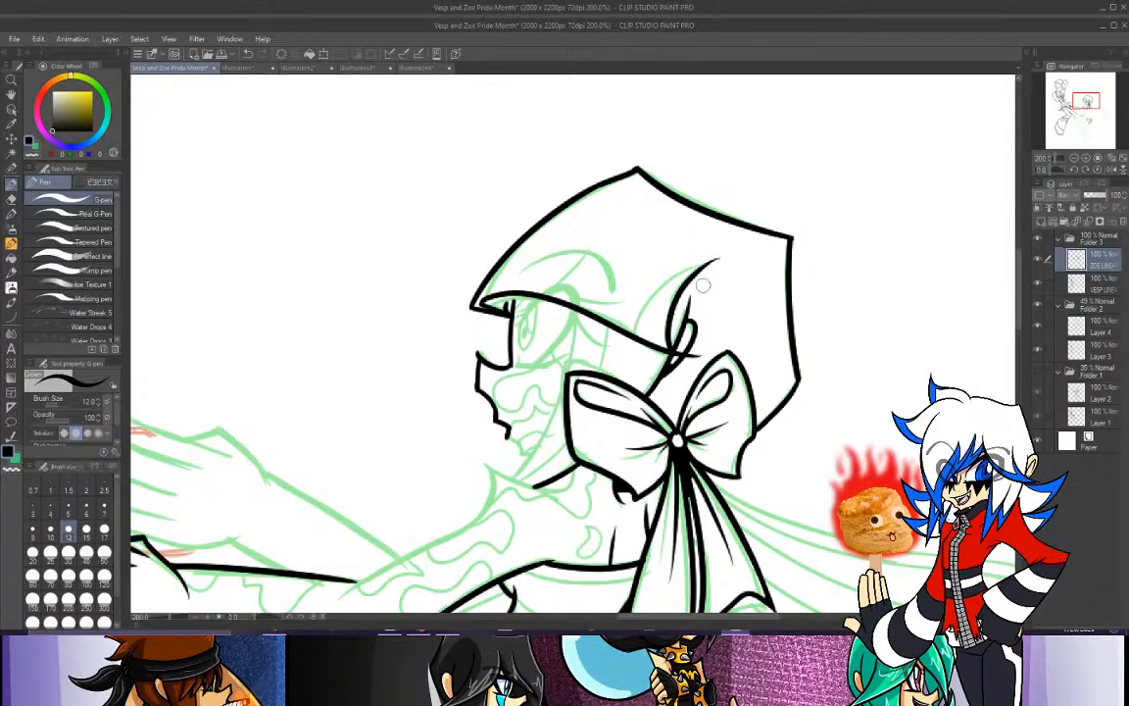
key("ctrl+z")
key("ctrl+z")
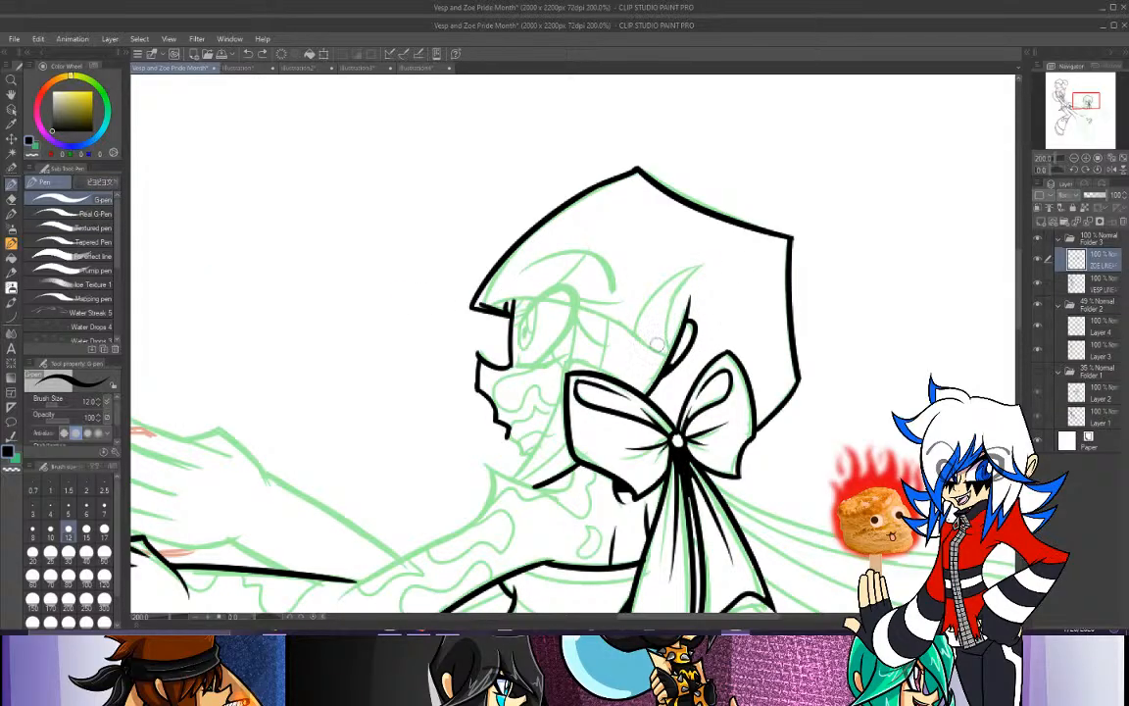
mouse_move(477, 307)
left_mouse_down()
mouse_move(569, 305)
mouse_move(637, 337)
left_mouse_up()
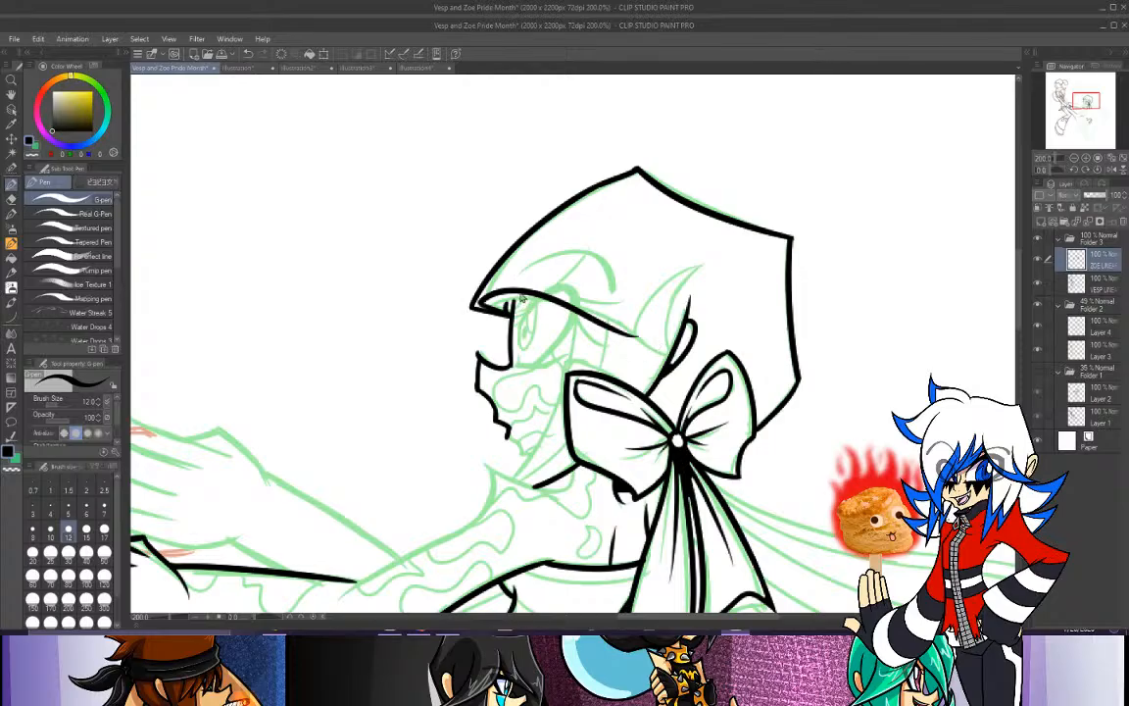
key("ctrl+z")
mouse_move(485, 305)
left_mouse_down()
mouse_move(536, 296)
mouse_move(669, 365)
left_mouse_up()
key("ctrl+z")
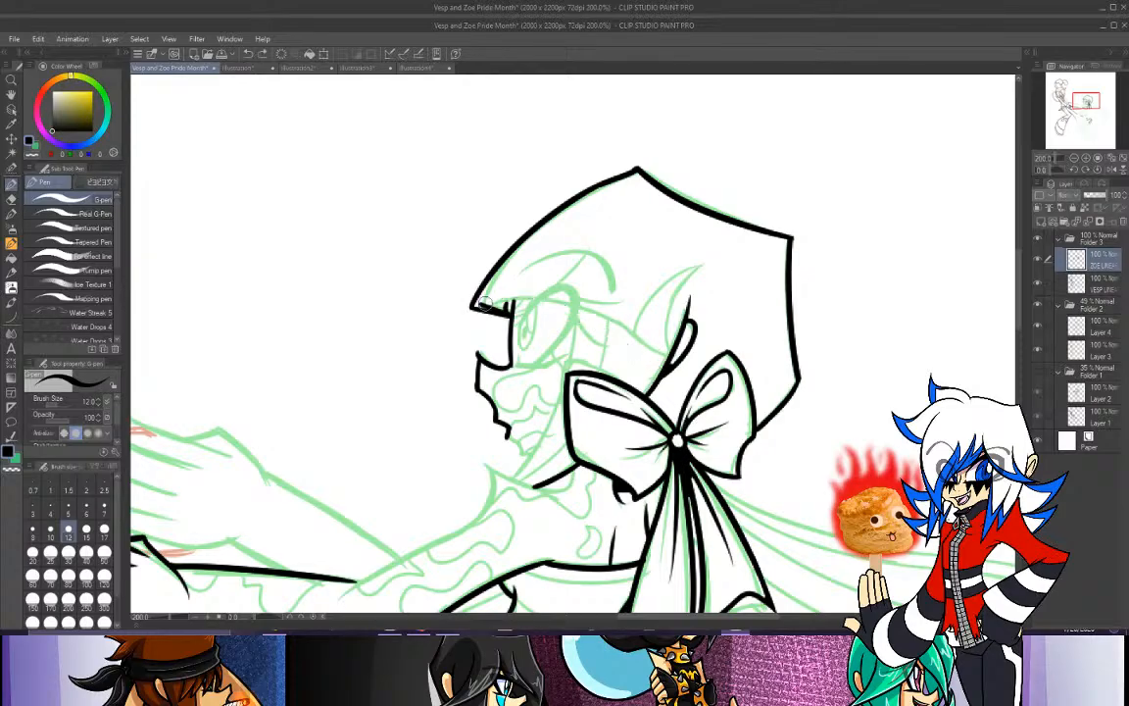
mouse_move(484, 304)
left_mouse_down()
mouse_move(526, 291)
mouse_move(683, 349)
left_mouse_up()
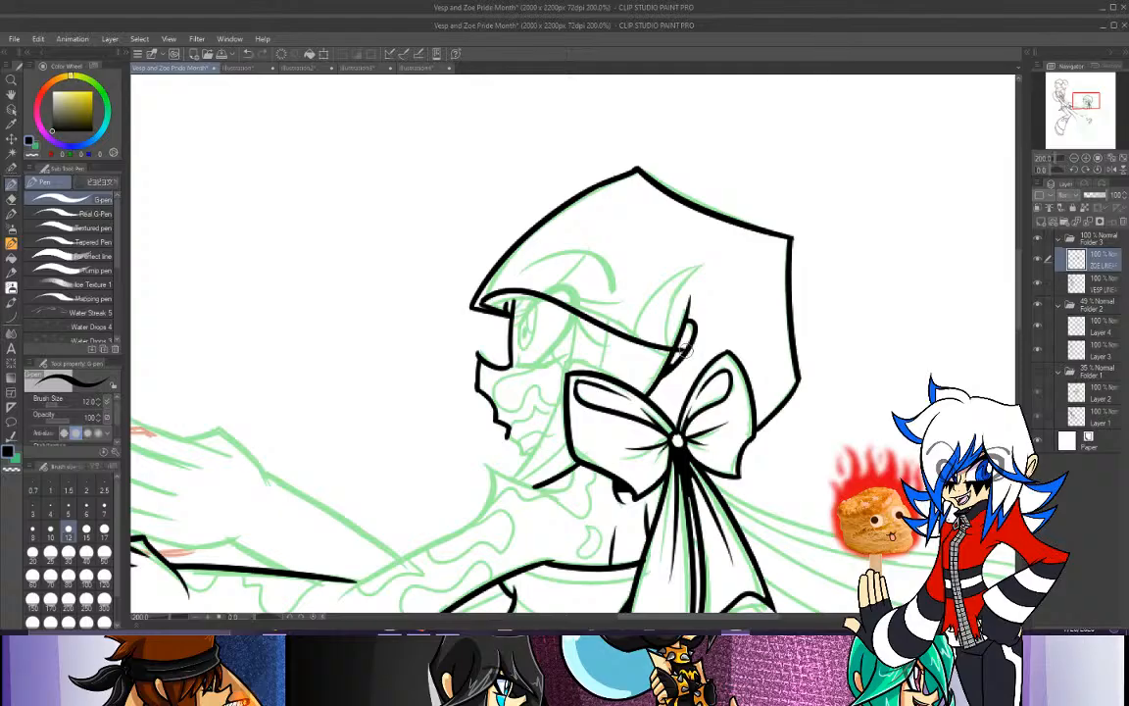
Ink the two curved edges of the pointed crescent above the ear loop and erase the excess beyond its tip.
left_click_drag(680, 349, 699, 273)
key("ctrl+z")
mouse_move(680, 349)
left_mouse_down()
mouse_move(668, 310)
mouse_move(698, 263)
left_mouse_up()
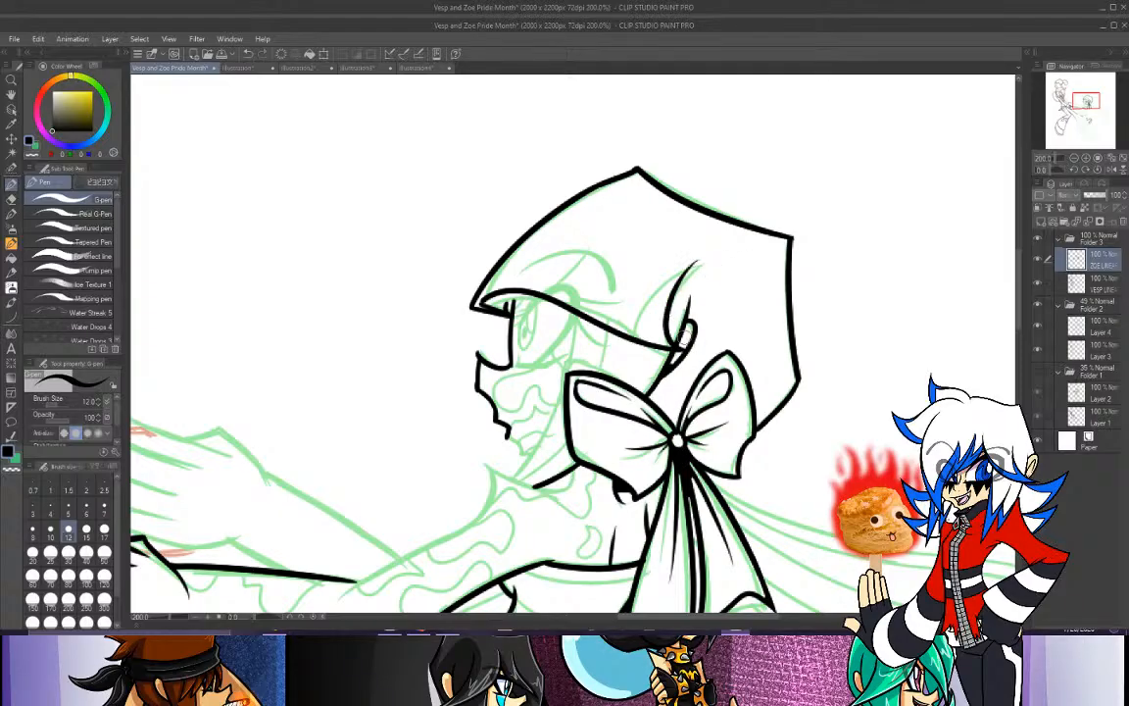
key("ctrl+z")
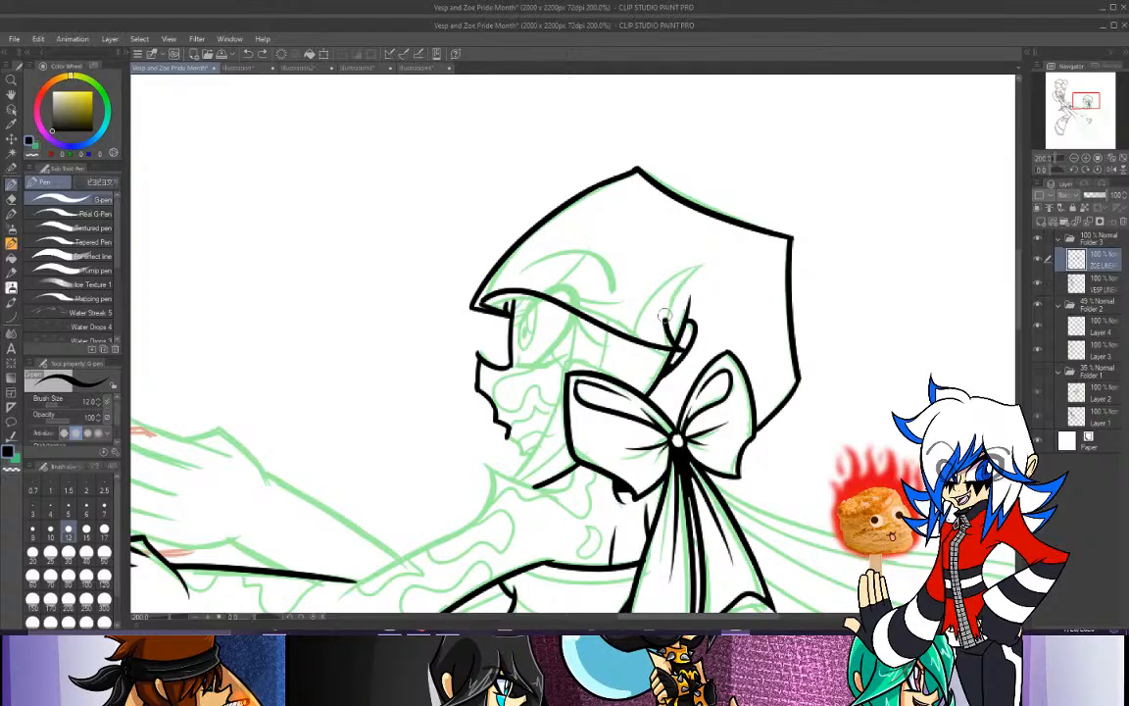
left_click_drag(679, 339, 718, 253)
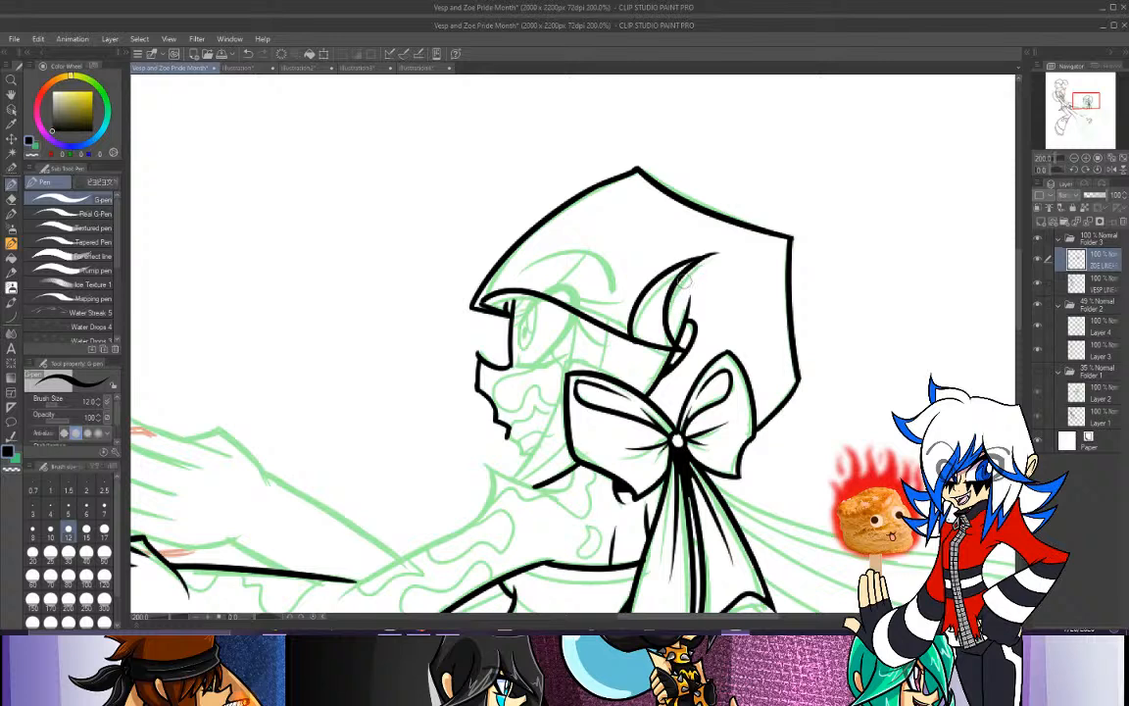
key("e")
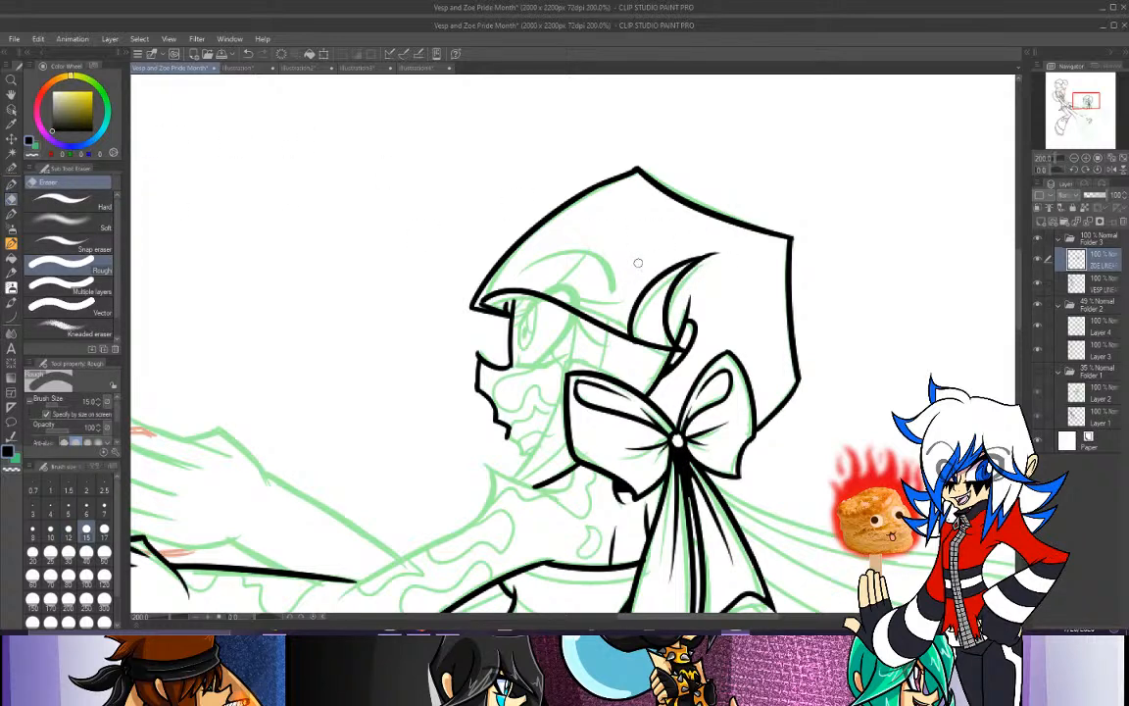
left_click_drag(724, 252, 692, 250)
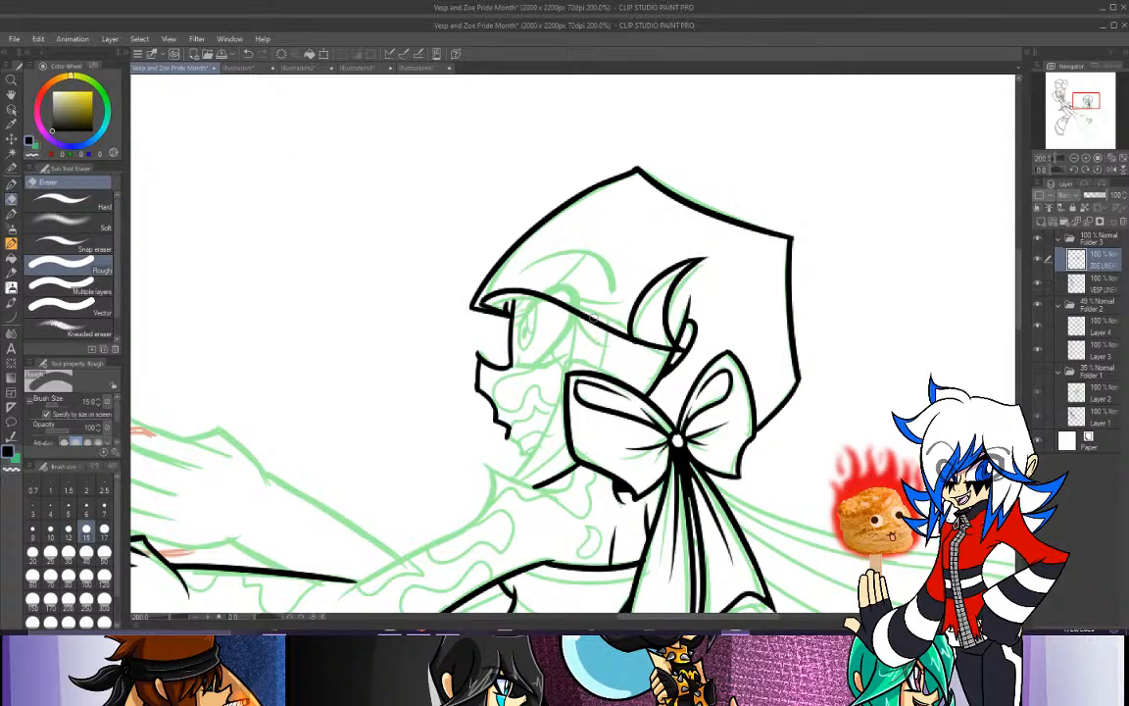
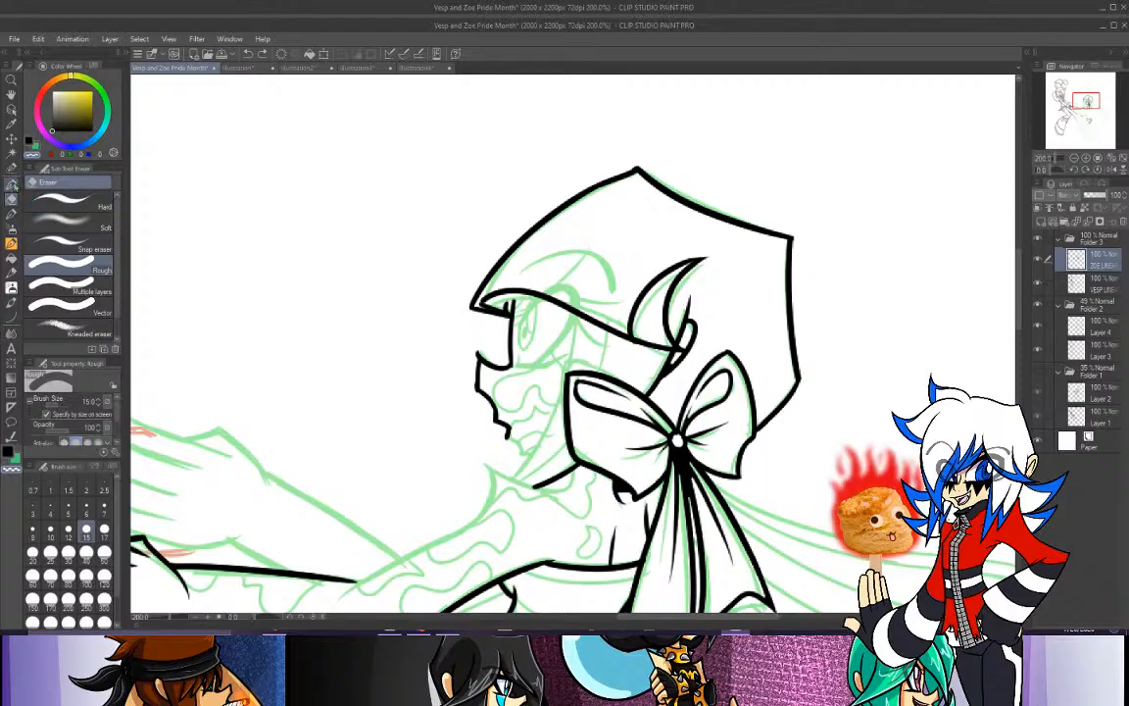
Ink the short connecting lines under the head outline's front tip and erase the overshoot at the nose tip.
left_click(12, 184)
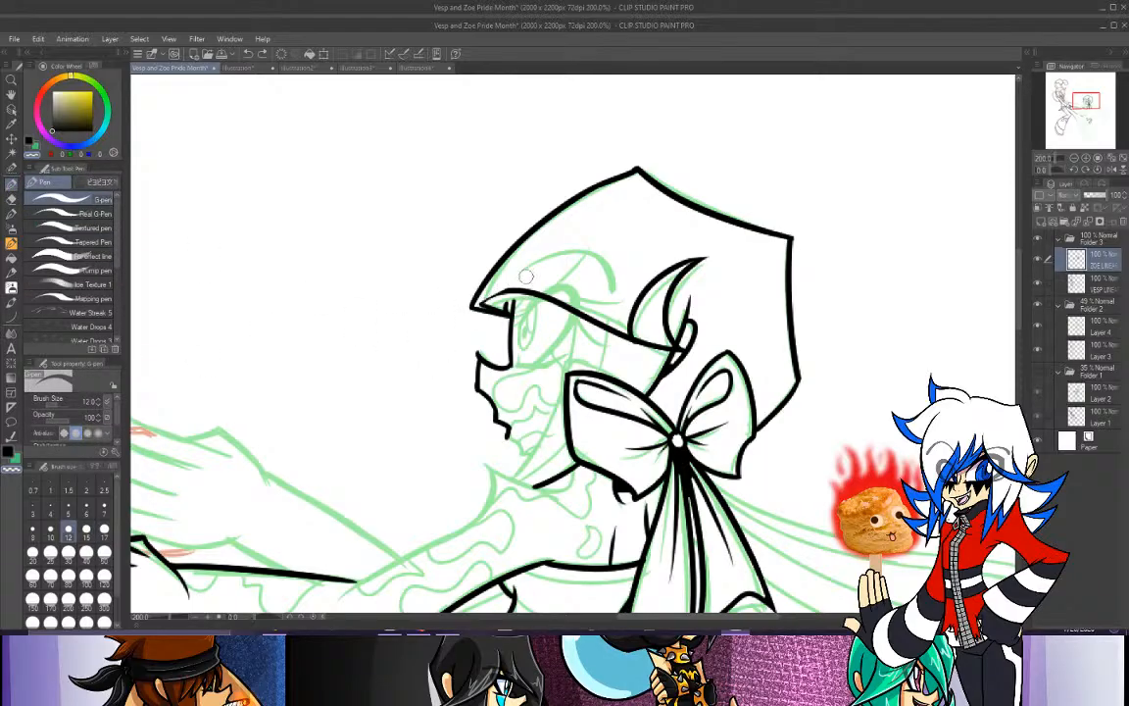
key("ctrl+plus")
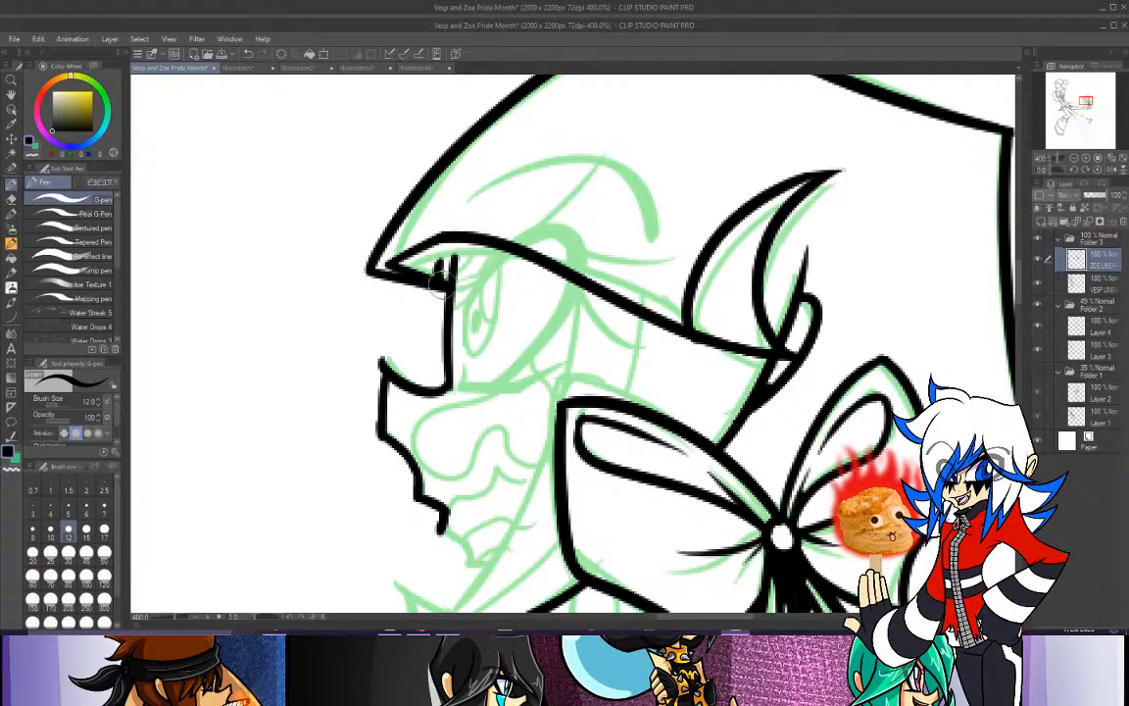
mouse_move(439, 278)
left_mouse_down()
mouse_move(445, 245)
mouse_move(450, 260)
mouse_move(444, 239)
mouse_move(450, 284)
mouse_move(392, 265)
left_mouse_up()
key("ctrl+z")
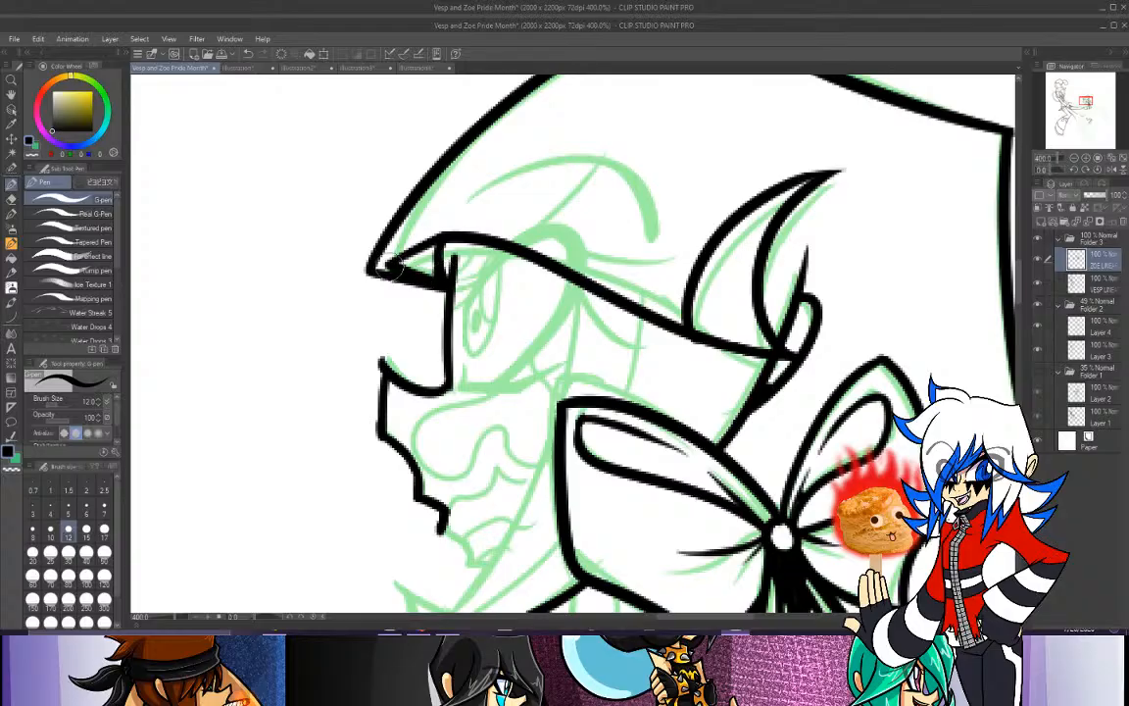
left_click_drag(457, 242, 456, 284)
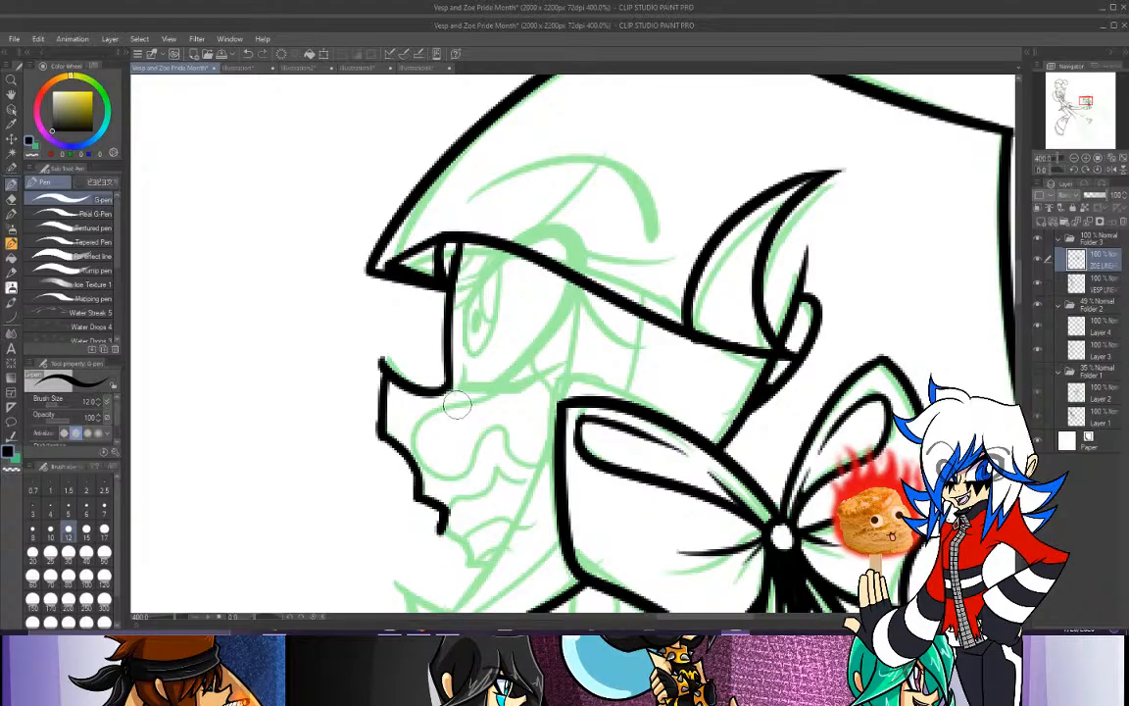
key("e")
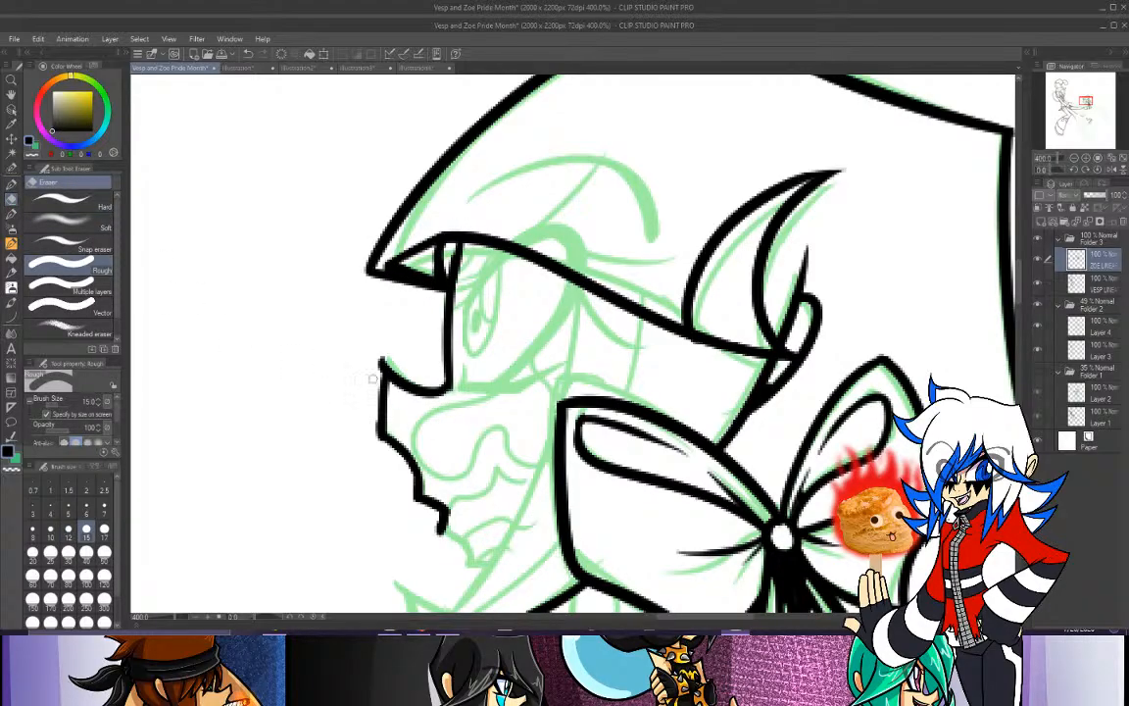
left_click(10, 183)
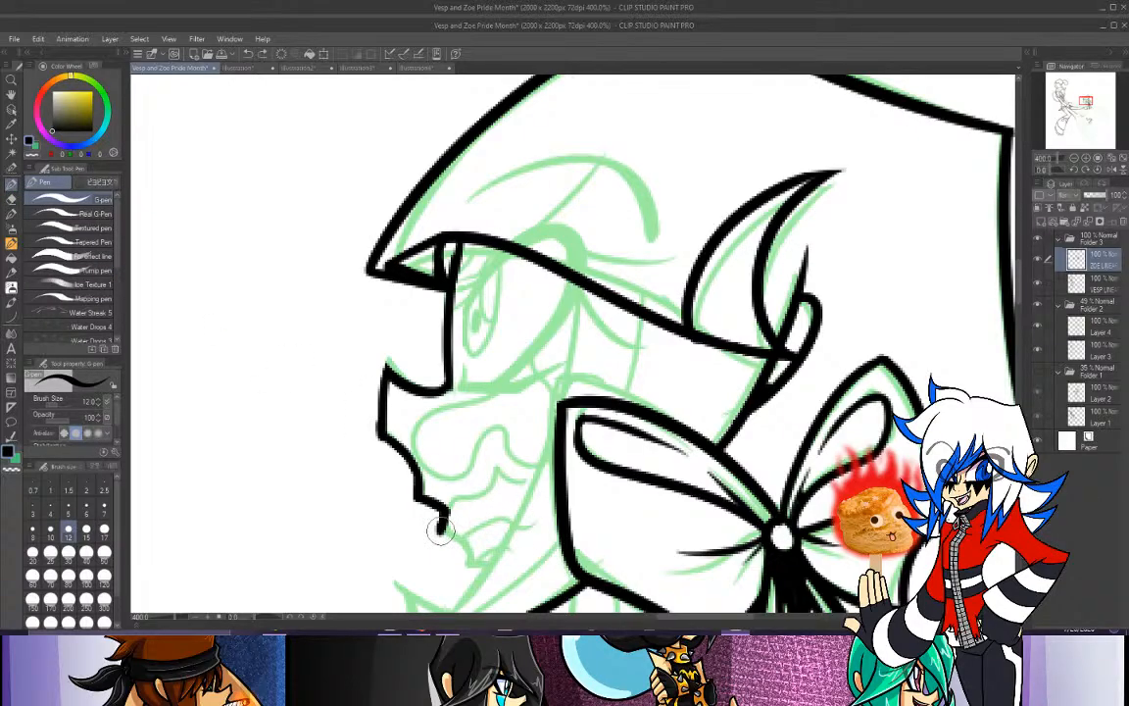
mouse_move(439, 530)
left_mouse_down()
mouse_move(470, 566)
mouse_move(485, 565)
left_mouse_up()
key("ctrl+z")
scroll(541, 503, "down", 3)
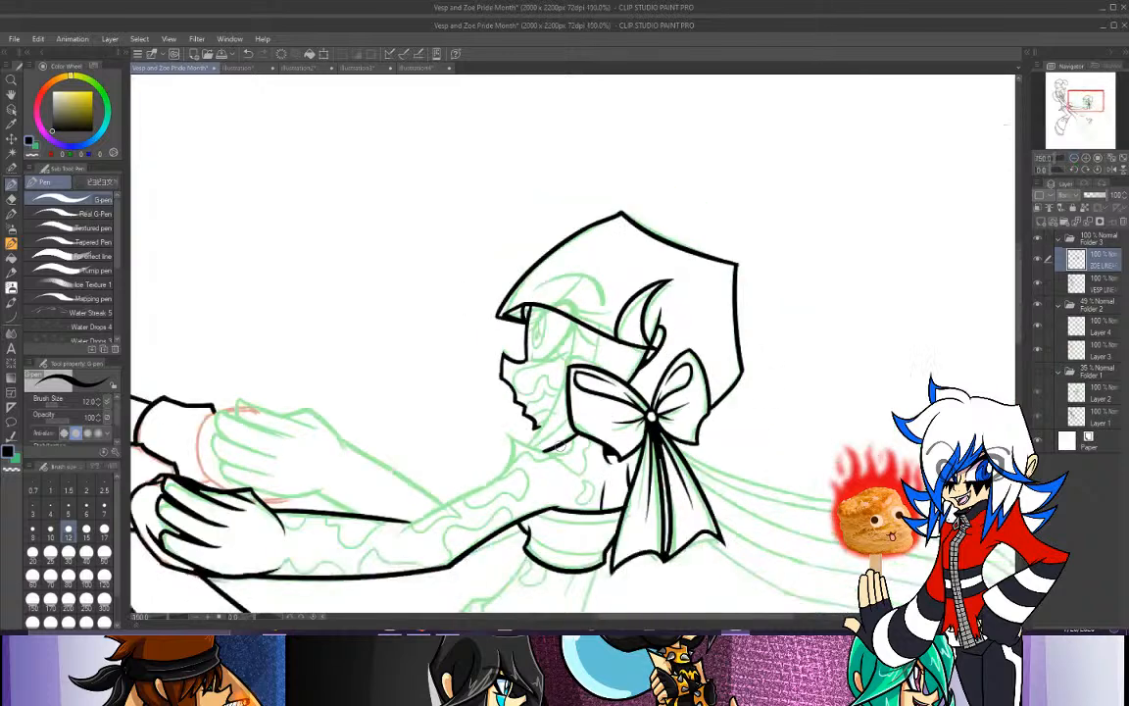
key("ctrl+z")
key("ctrl+z")
Ink the long curve from under the head outline past the bow's front edge down to the shoulder.
mouse_move(575, 321)
left_mouse_down()
mouse_move(544, 432)
mouse_move(521, 457)
left_mouse_up()
key("ctrl+z")
mouse_move(572, 320)
left_mouse_down()
mouse_move(540, 421)
mouse_move(496, 470)
mouse_move(529, 443)
mouse_move(533, 432)
mouse_move(488, 473)
left_mouse_up()
key("ctrl+z")
left_click_drag(535, 433, 474, 479)
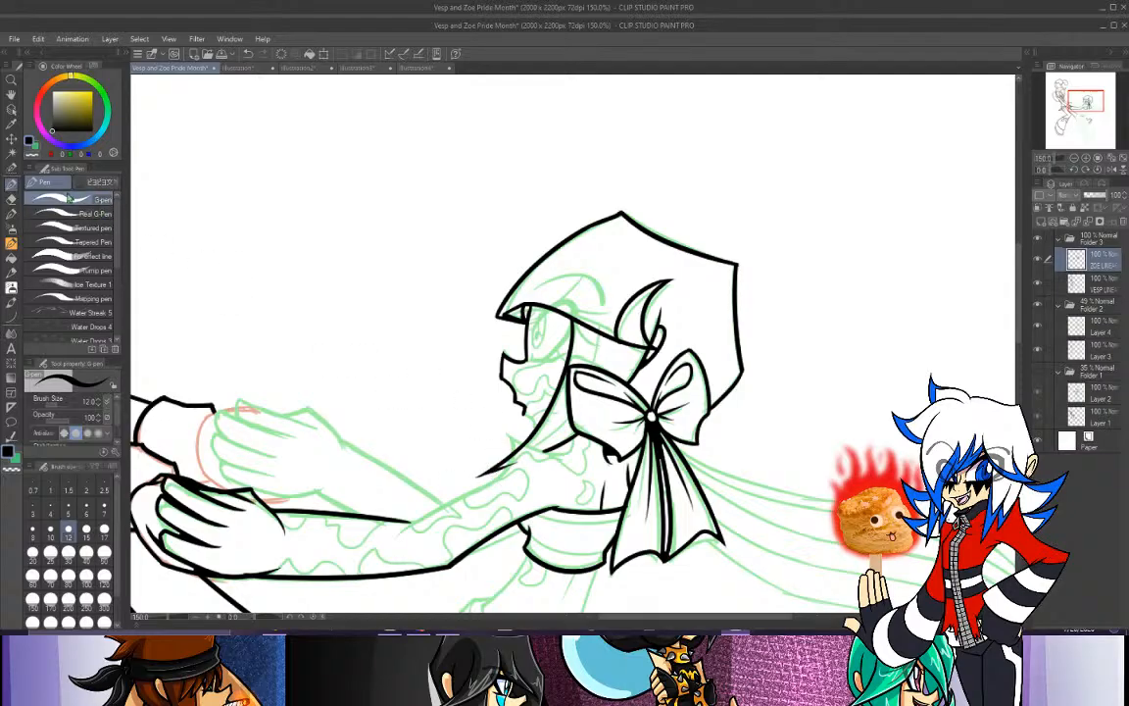
Trim the lower end of the neck curve and thicken its tip into a small separate spike at the shoulder.
key("e")
left_click_drag(473, 477, 487, 470)
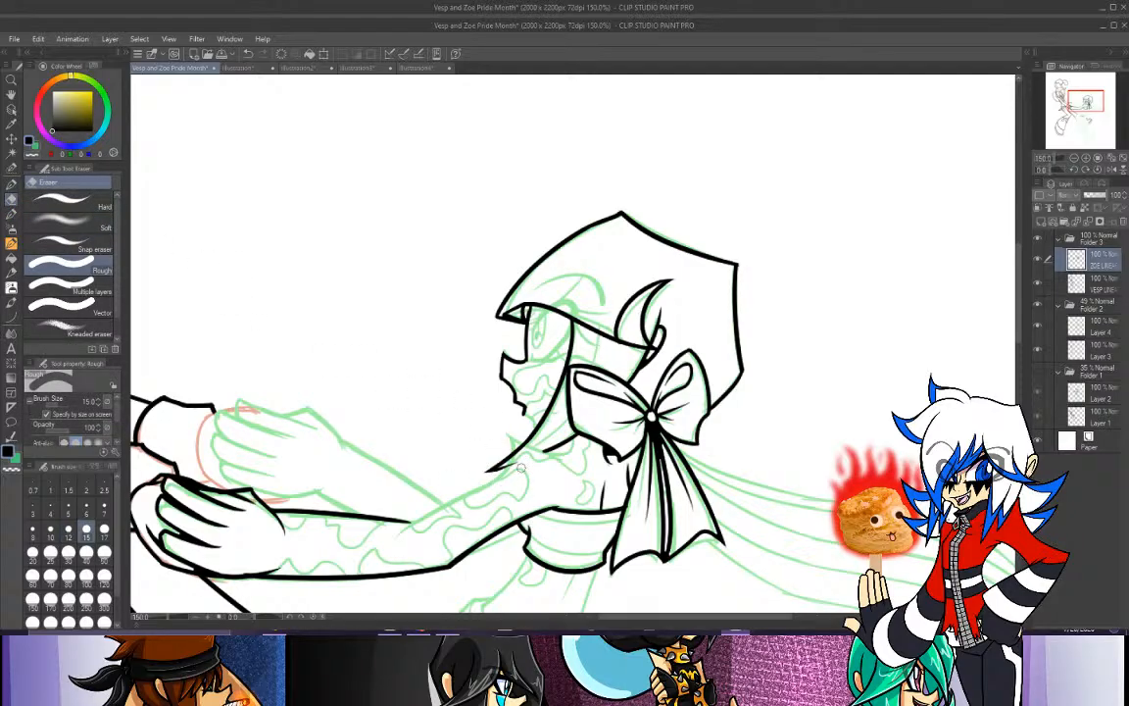
key("p")
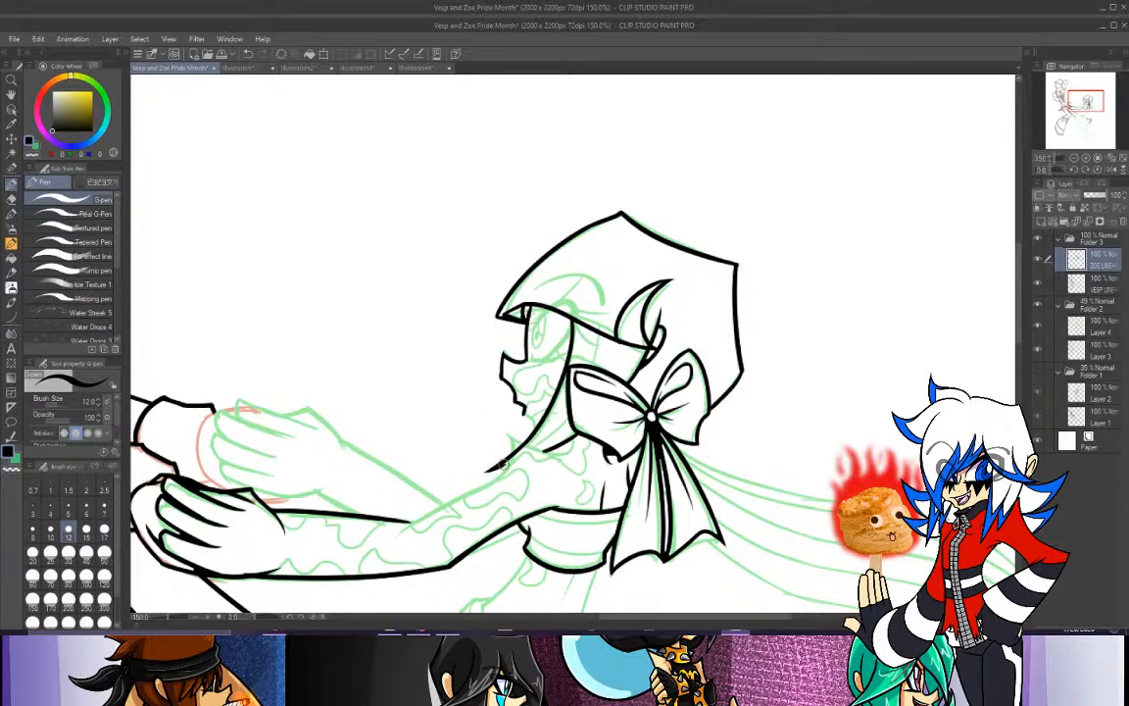
key("e")
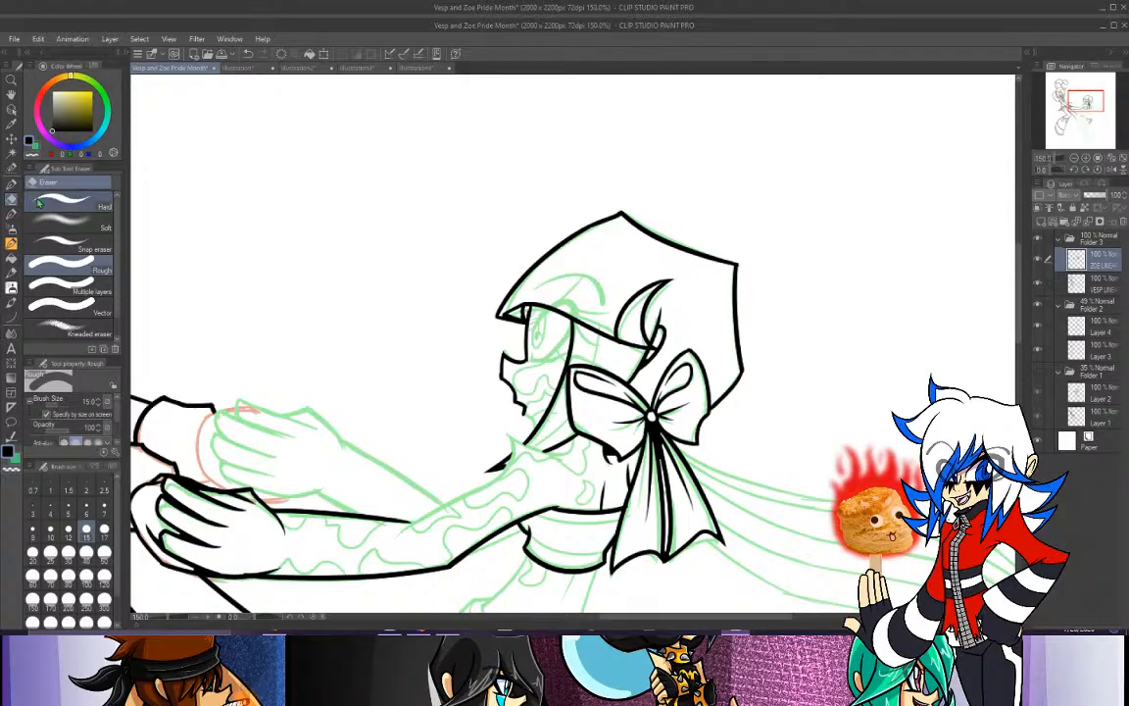
key("p")
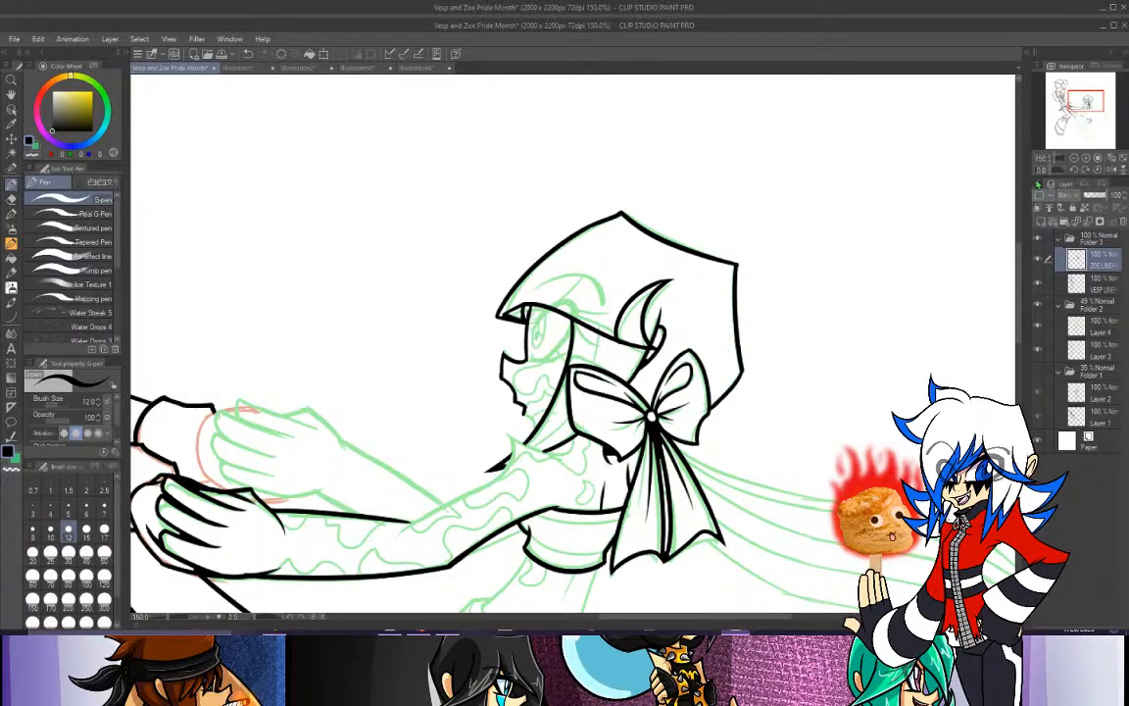
Ink the curved neckline from beneath the bow to its front point, and the short shoulder edge running down from it.
left_click(1086, 157)
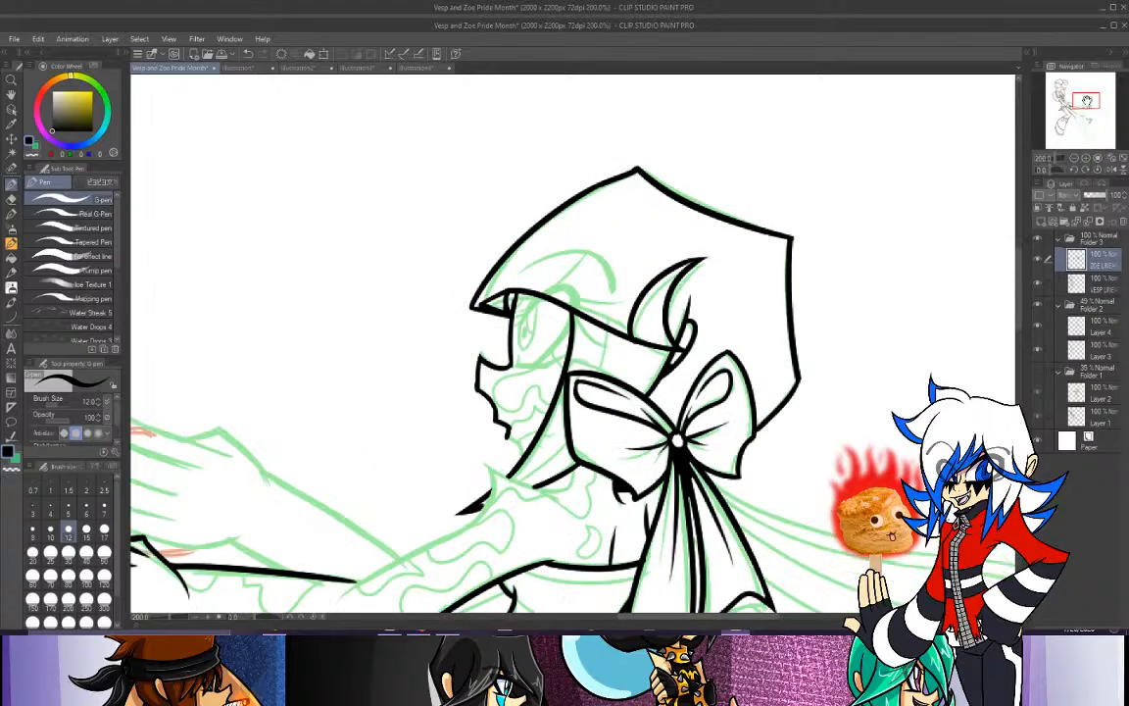
left_click_drag(1086, 100, 1084, 111)
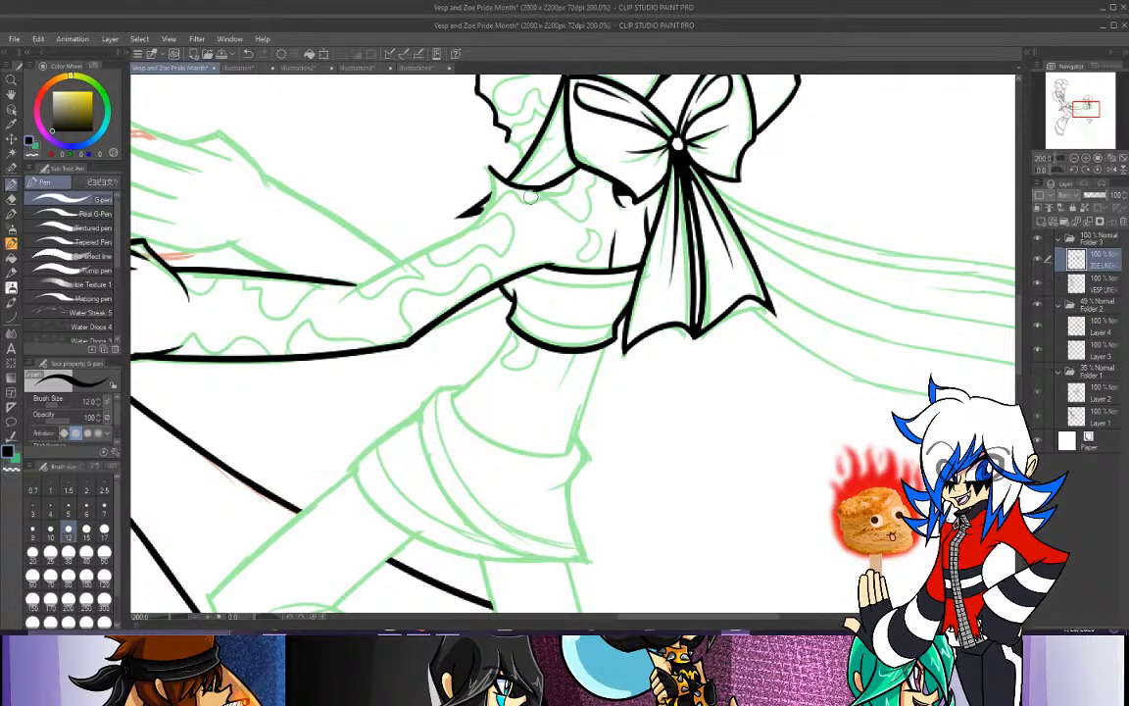
mouse_move(491, 174)
left_mouse_down()
mouse_move(575, 183)
mouse_move(572, 175)
mouse_move(547, 196)
left_mouse_up()
key("ctrl+z")
key("ctrl+z")
mouse_move(521, 151)
left_mouse_down()
mouse_move(461, 167)
mouse_move(447, 147)
mouse_move(572, 180)
mouse_move(475, 166)
left_mouse_up()
key("ctrl+z")
key("ctrl+z")
key("ctrl+z")
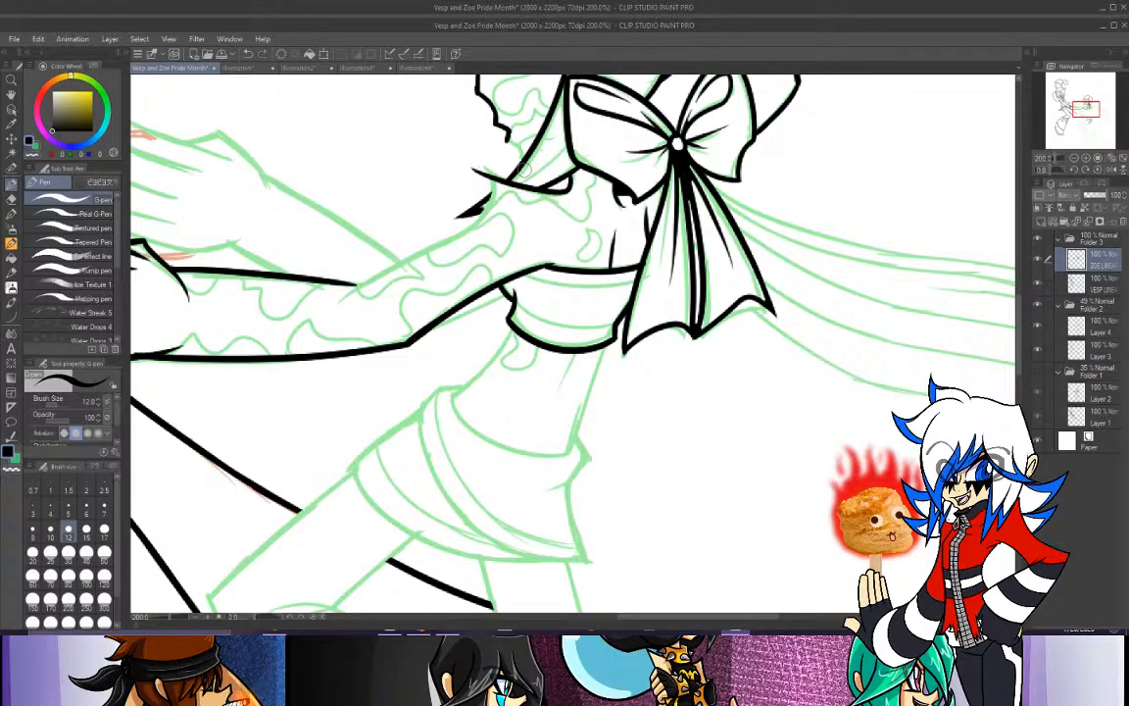
key("ctrl+z")
mouse_move(570, 175)
left_mouse_down()
mouse_move(545, 194)
mouse_move(572, 185)
mouse_move(551, 191)
mouse_move(473, 149)
left_mouse_up()
key("ctrl+z")
key("ctrl+z")
key("ctrl+z")
key("ctrl+z")
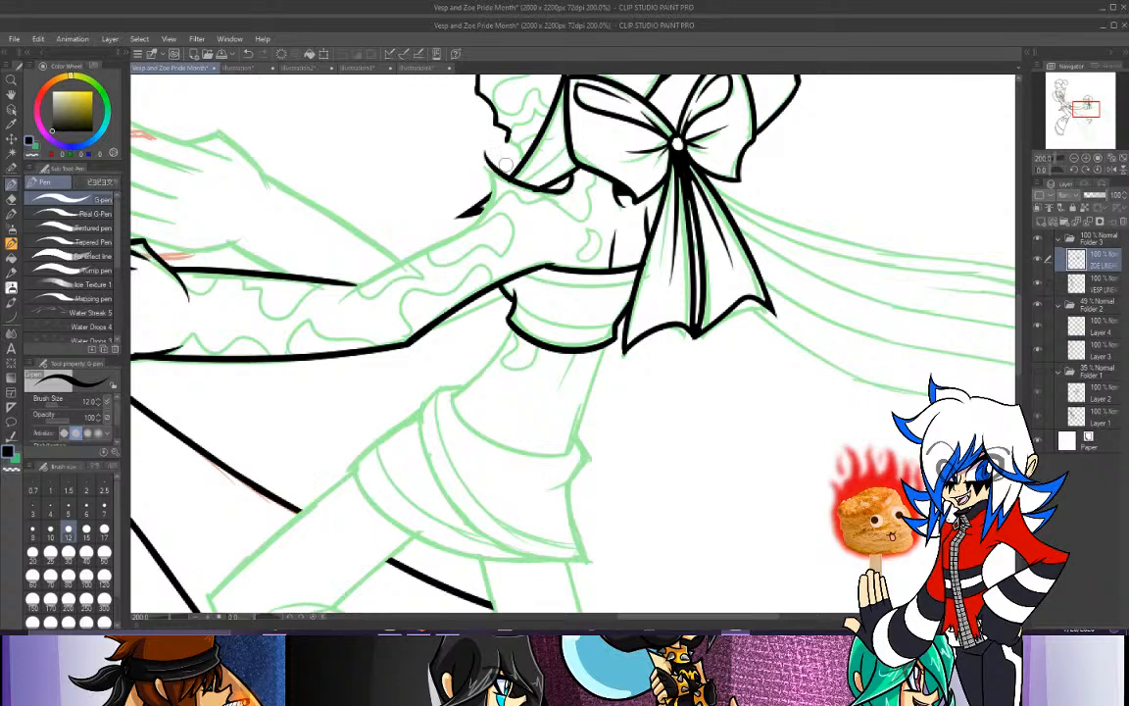
key("ctrl+z")
mouse_move(564, 187)
left_mouse_down()
mouse_move(476, 151)
mouse_move(488, 179)
mouse_move(432, 245)
left_mouse_up()
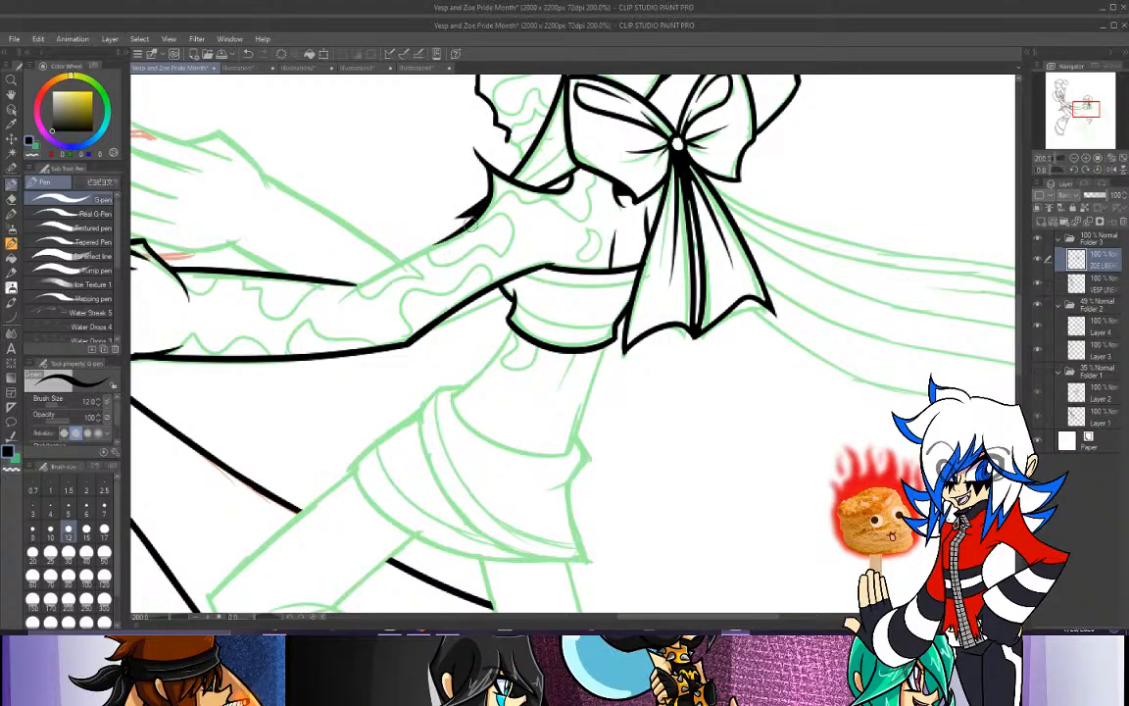
Ink the upper edge of Zoe's near upper arm from the shoulder spike down past the elbow crease.
left_click_drag(478, 229, 349, 297)
key("ctrl+z")
key("ctrl+y")
key("ctrl+z")
key("ctrl+y")
key("ctrl+z")
mouse_move(474, 225)
left_mouse_down()
mouse_move(320, 317)
mouse_move(473, 225)
mouse_move(317, 311)
left_mouse_up()
key("ctrl+z")
key("ctrl+z")
left_click_drag(430, 196, 296, 281)
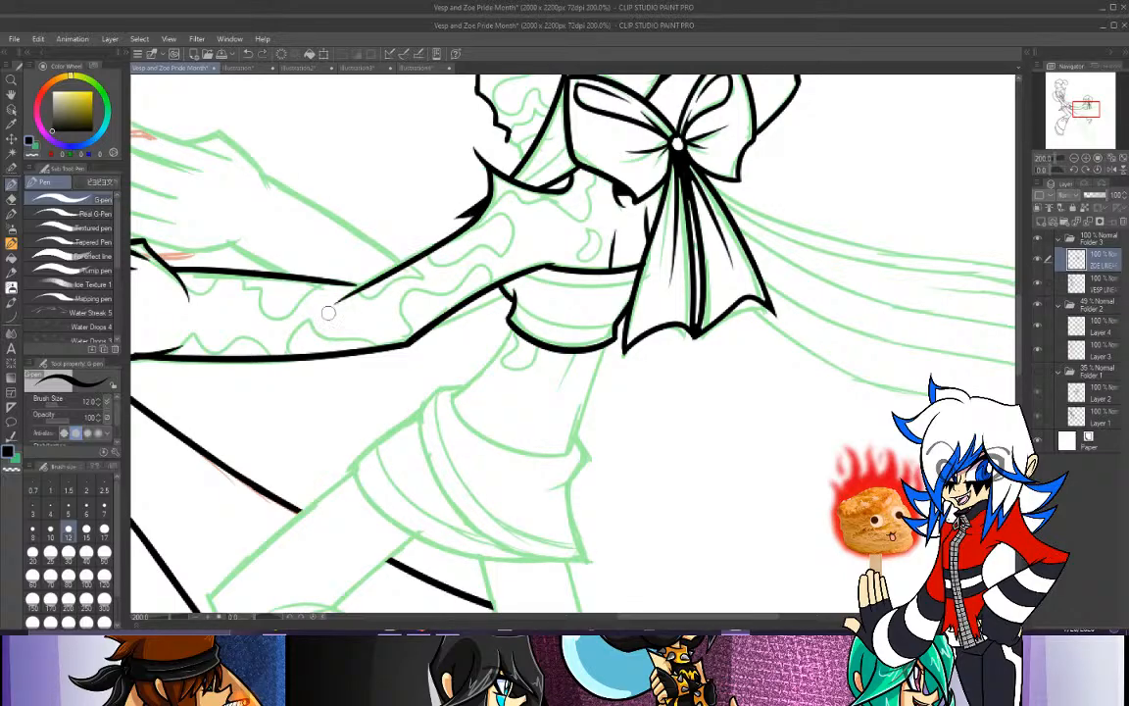
key("ctrl+z")
left_click_drag(423, 200, 317, 302)
key("ctrl+z")
left_click_drag(431, 192, 310, 272)
key("ctrl+z")
left_click_drag(433, 193, 304, 274)
key("ctrl+z")
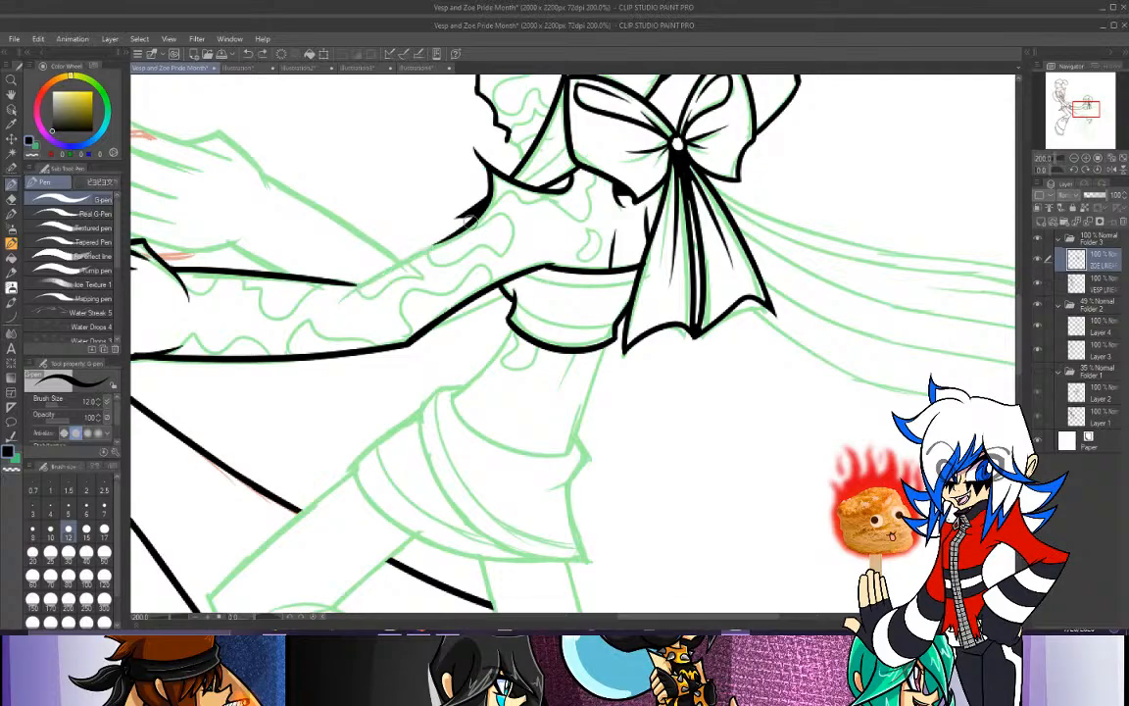
mouse_move(431, 194)
left_mouse_down()
mouse_move(363, 241)
mouse_move(334, 302)
mouse_move(330, 282)
mouse_move(362, 285)
left_mouse_up()
key("ctrl+z")
key("ctrl+z")
key("ctrl+z")
key("ctrl+z")
key("ctrl+z")
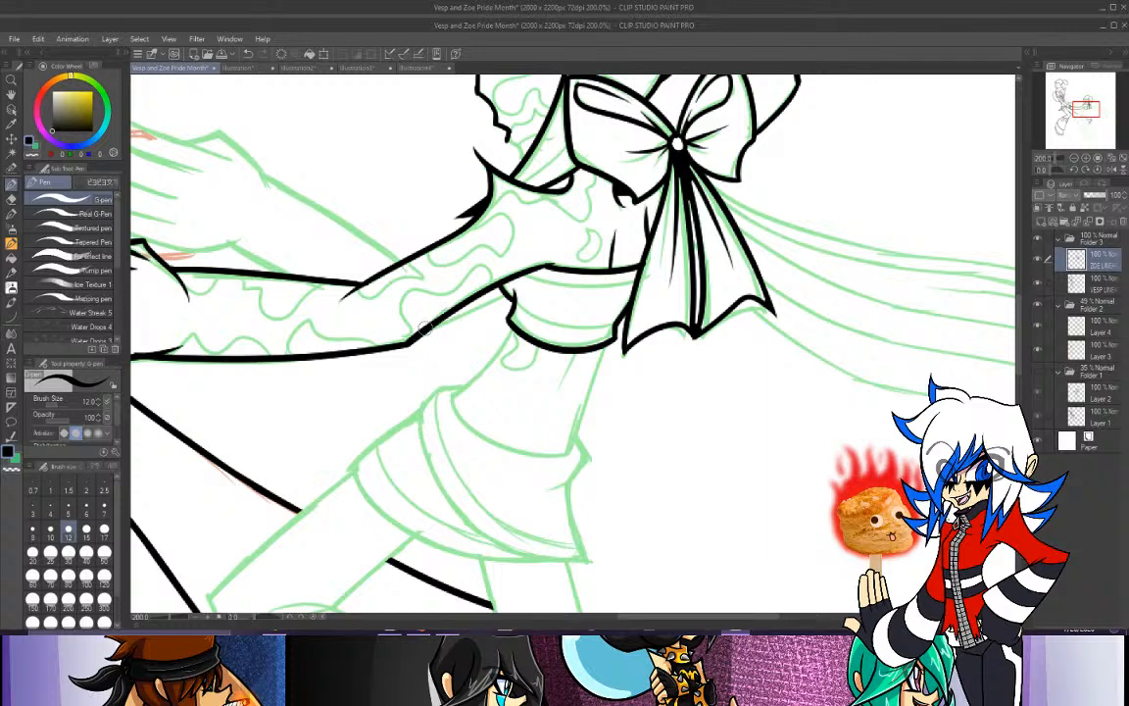
Ink the short line beneath the near upper arm, from the elbow to the front edge of the top.
key("ctrl+z")
mouse_move(425, 328)
left_mouse_down()
mouse_move(503, 294)
mouse_move(421, 334)
mouse_move(502, 294)
mouse_move(439, 326)
left_mouse_up()
key("ctrl+z")
key("ctrl+z")
mouse_move(502, 294)
left_mouse_down()
mouse_move(429, 335)
mouse_move(504, 294)
left_mouse_up()
key("ctrl+z")
key("ctrl+z")
left_click_drag(430, 329, 502, 297)
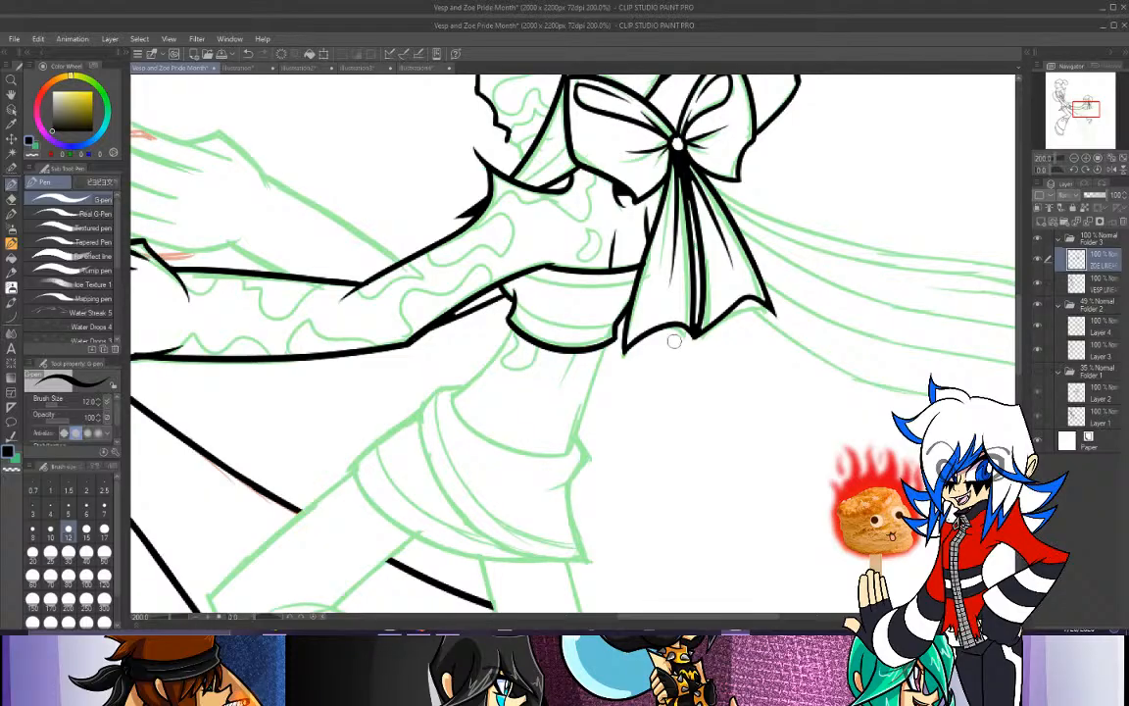
Erase the overshoot beyond the neckline's front point.
mouse_move(1086, 110)
left_mouse_down()
mouse_move(1077, 107)
mouse_move(1087, 102)
left_mouse_up()
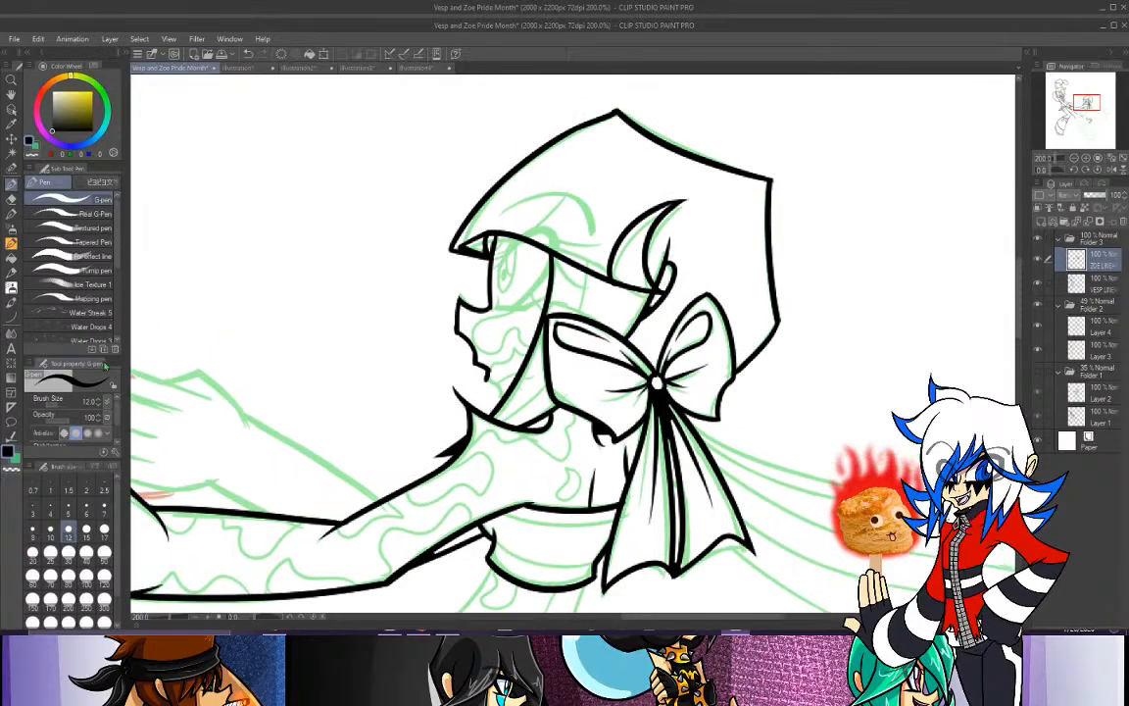
left_click(11, 199)
left_click_drag(450, 378, 461, 409)
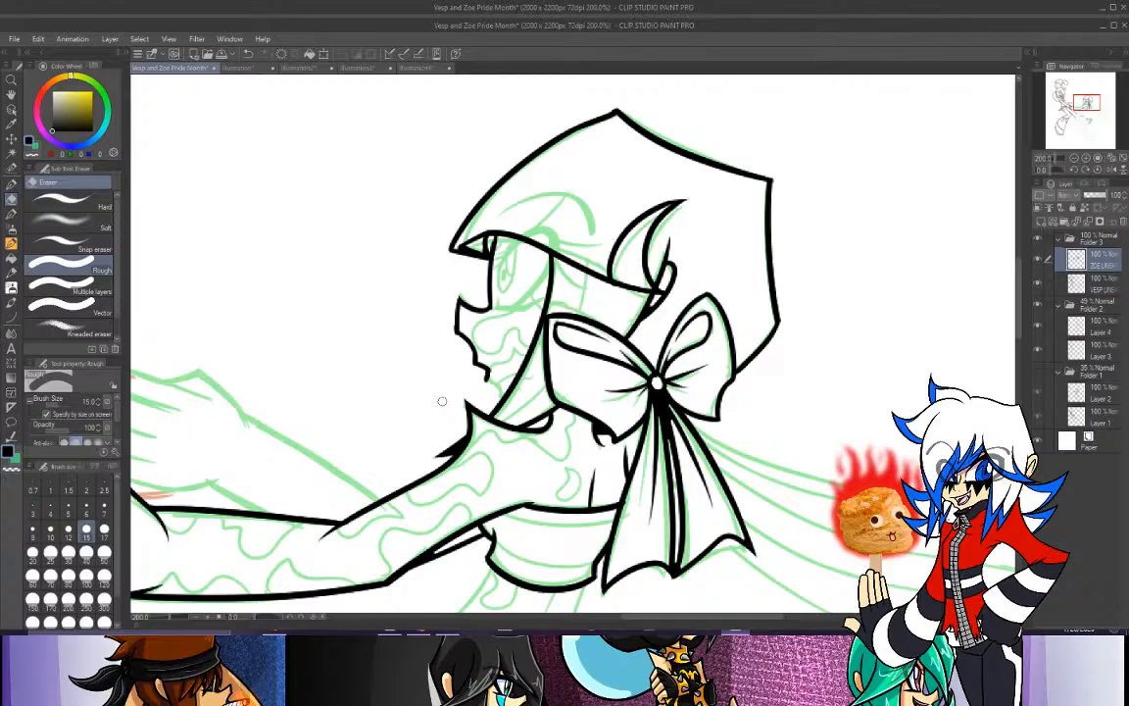
key("p")
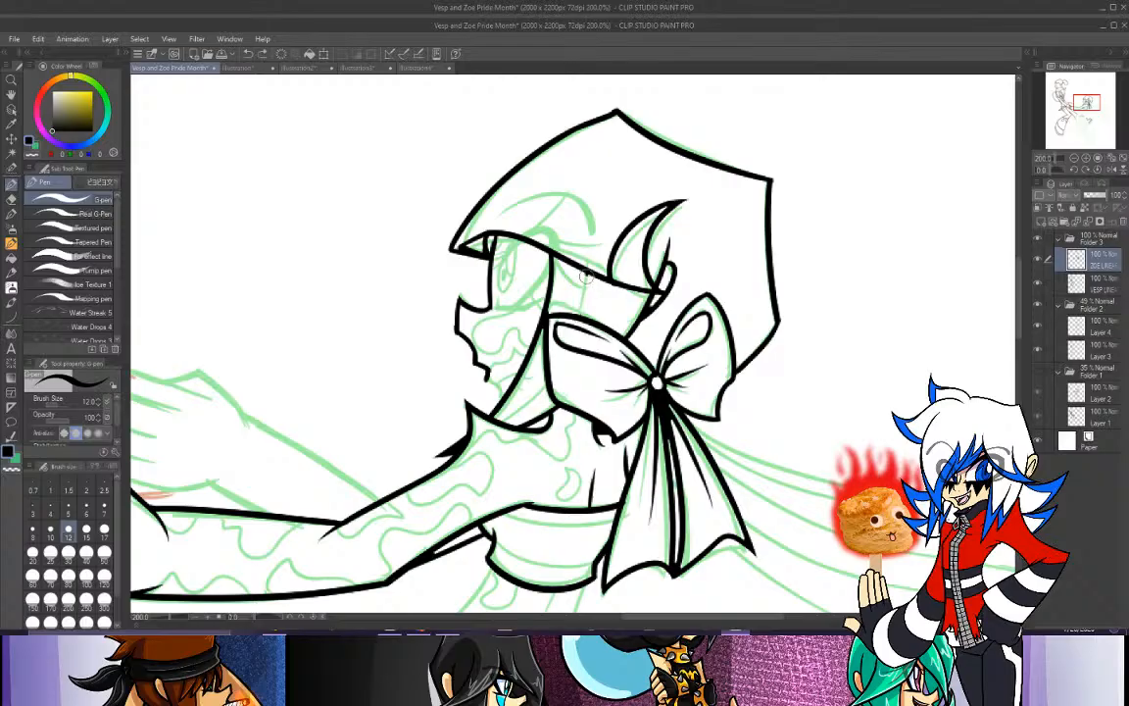
Ink the short vertical line between the head outline's lower edge and the bow.
key("ctrl+z")
left_click_drag(586, 277, 579, 315)
key("ctrl+z")
Ink the neck curve from under the bow to the neckline and extend the jaw line back from the chin.
left_click_drag(553, 391, 500, 425)
mouse_move(528, 407)
left_mouse_down()
mouse_move(502, 422)
mouse_move(550, 381)
mouse_move(544, 400)
mouse_move(548, 379)
mouse_move(496, 425)
left_mouse_up()
key("ctrl+z")
key("ctrl+z")
key("ctrl+z")
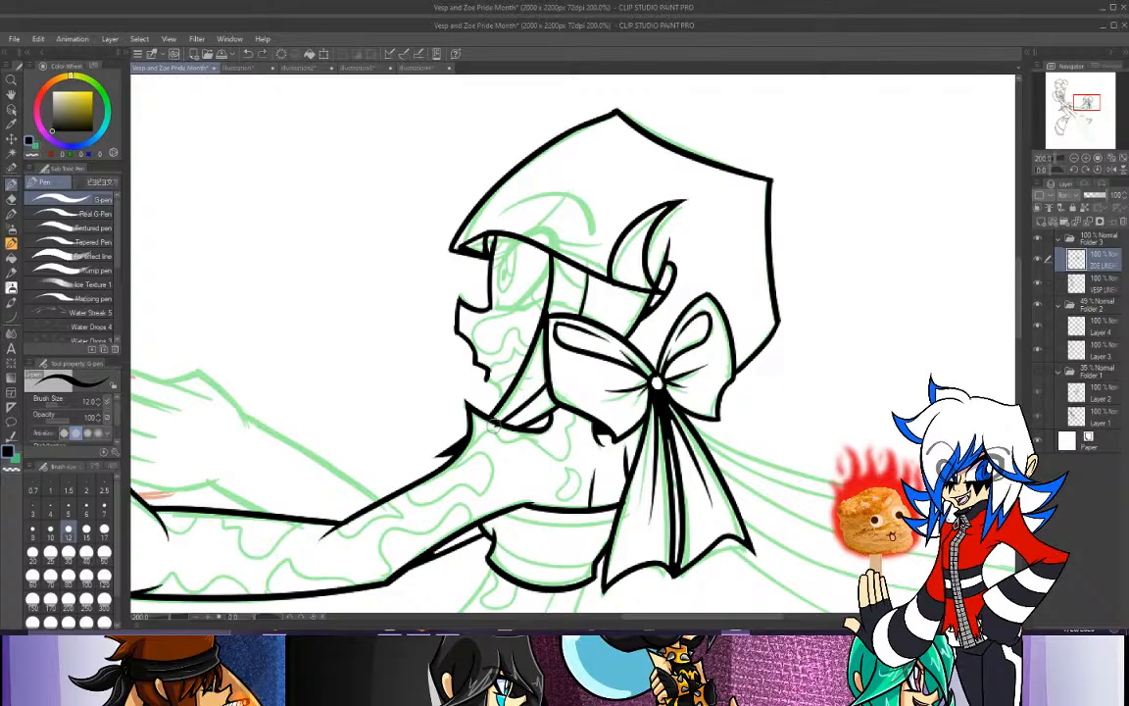
key("ctrl+z")
mouse_move(551, 383)
left_mouse_down()
mouse_move(505, 420)
mouse_move(505, 396)
left_mouse_up()
key("ctrl+z")
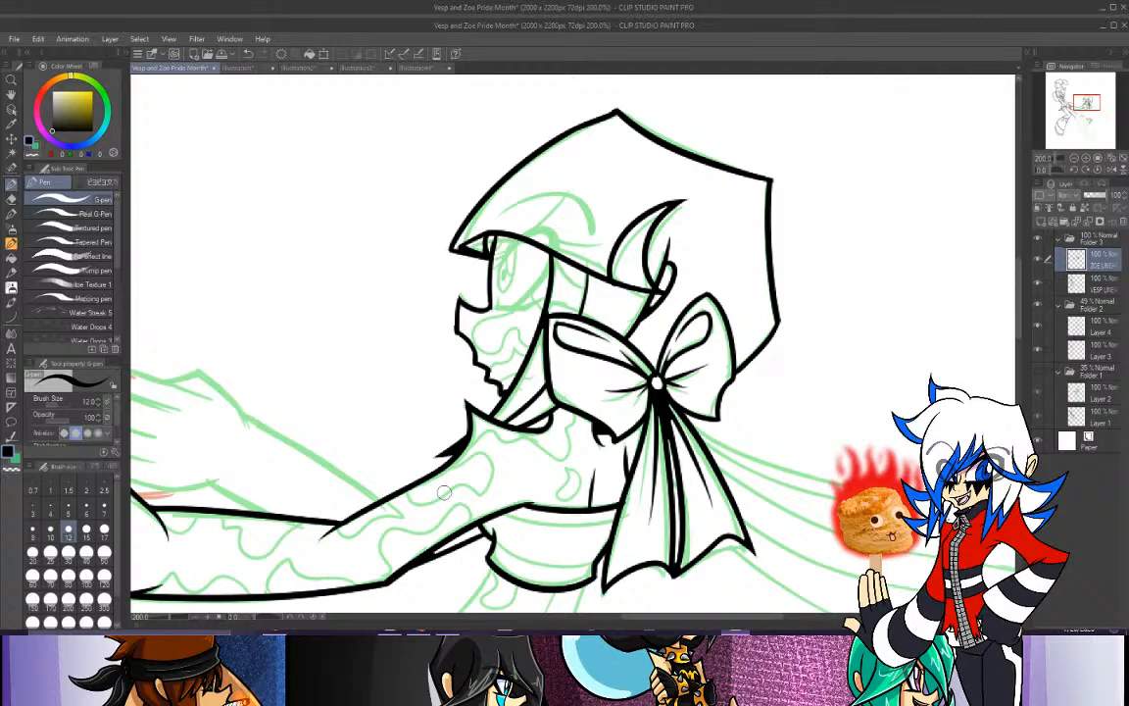
Ink the front edge of the waist from beneath the top down to the skirt.
left_click_drag(1086, 99, 1083, 105)
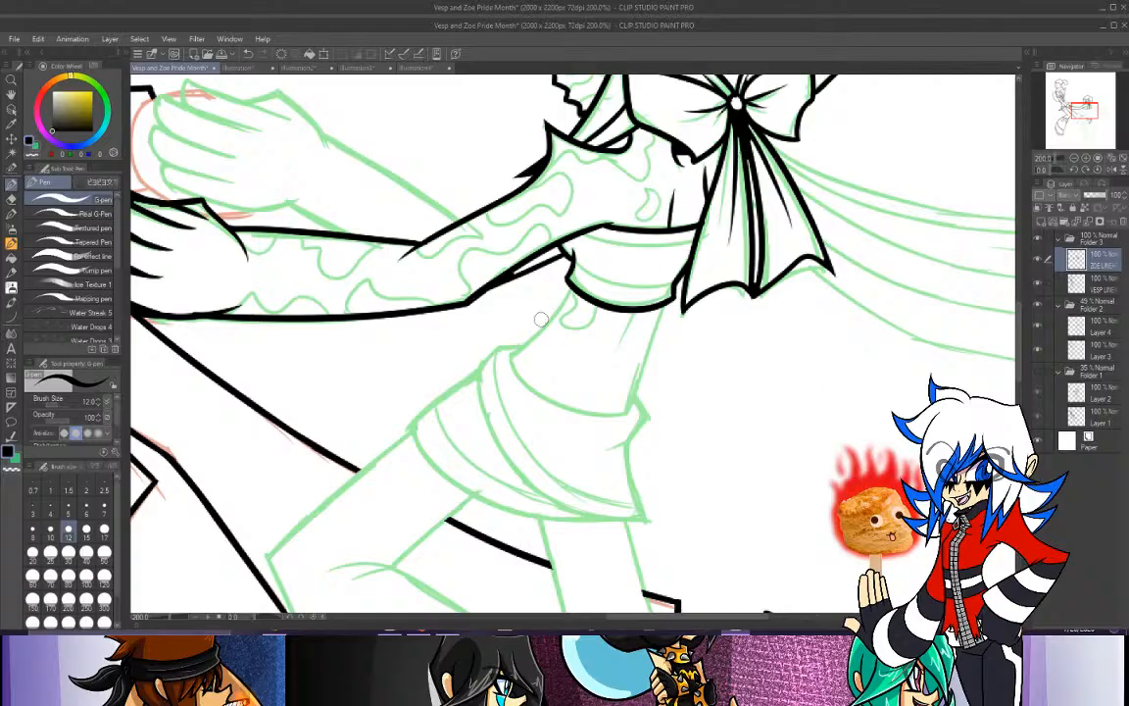
mouse_move(567, 284)
left_mouse_down()
mouse_move(512, 355)
mouse_move(565, 309)
mouse_move(523, 350)
left_mouse_up()
key("ctrl+z")
key("ctrl+z")
left_click_drag(573, 284, 514, 350)
key("ctrl+z")
left_click_drag(571, 284, 511, 350)
key("ctrl+z")
left_click_drag(567, 286, 510, 355)
key("ctrl+z")
Ink the curved waistline along the skirt's upper edge from front to back.
mouse_move(567, 286)
left_mouse_down()
mouse_move(508, 366)
mouse_move(525, 342)
mouse_move(510, 365)
mouse_move(624, 411)
left_mouse_up()
key("ctrl+z")
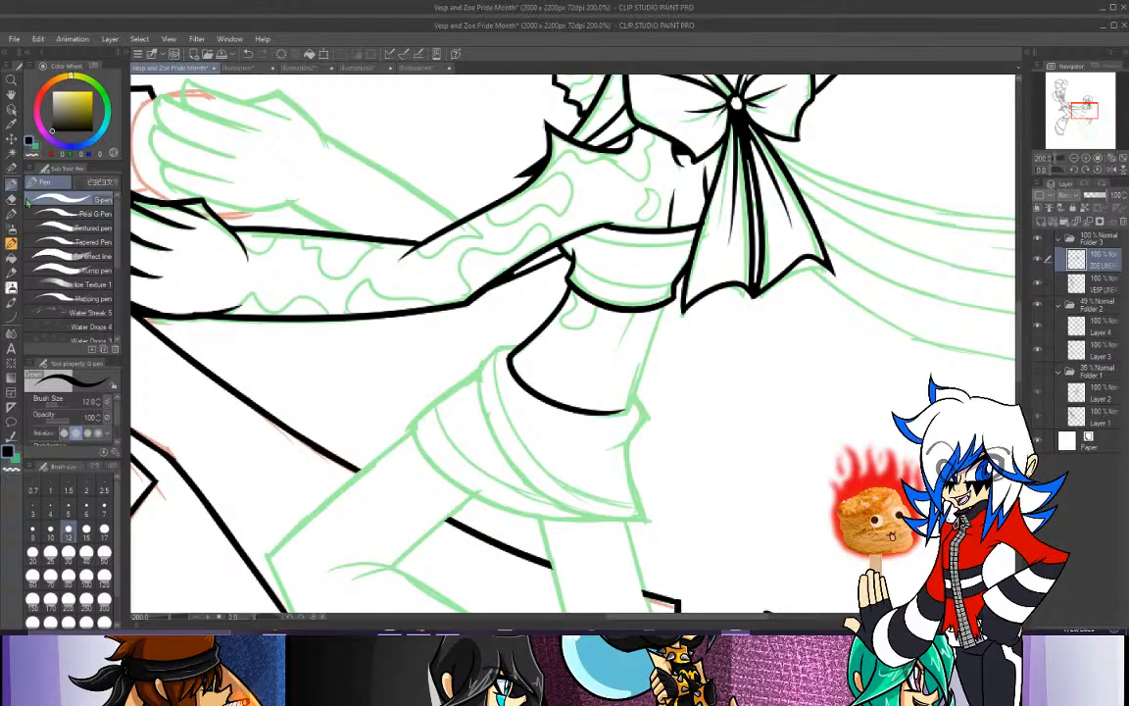
key("e")
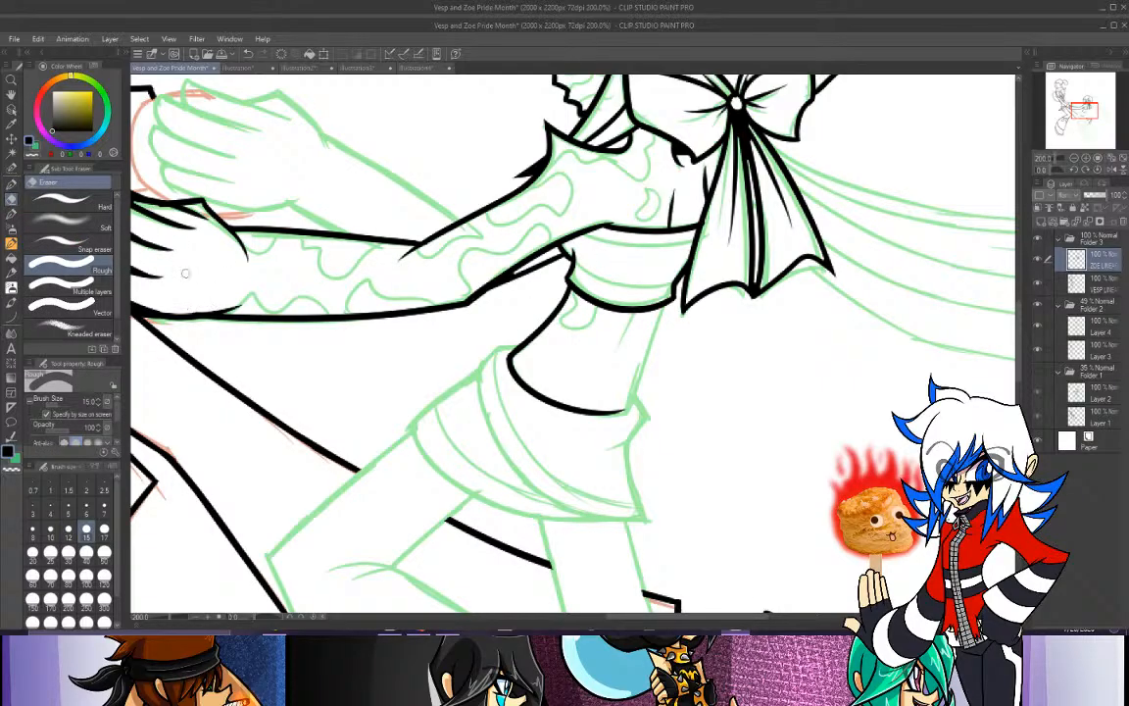
key("p")
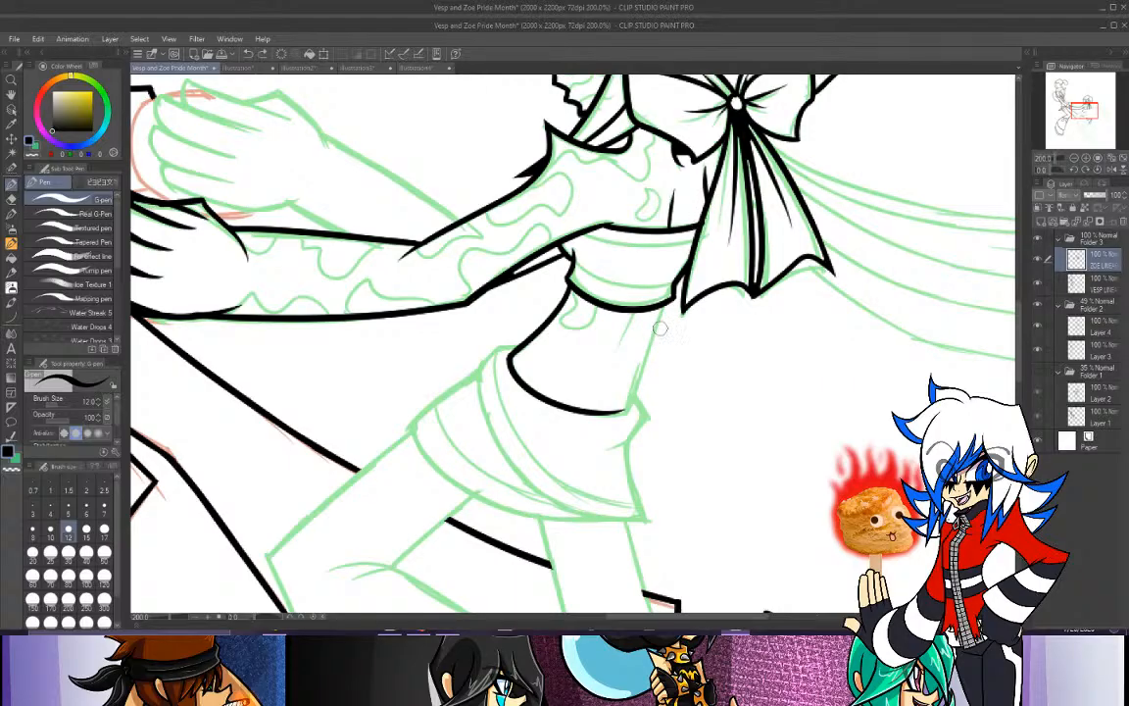
Ink the back edge of the waist and a short crease line beside it under the top.
left_click_drag(670, 303, 635, 420)
key("ctrl+z")
key("ctrl+z")
left_click_drag(668, 307, 640, 404)
key("ctrl+z")
left_click_drag(665, 304, 639, 400)
key("ctrl+z")
left_click_drag(664, 306, 635, 401)
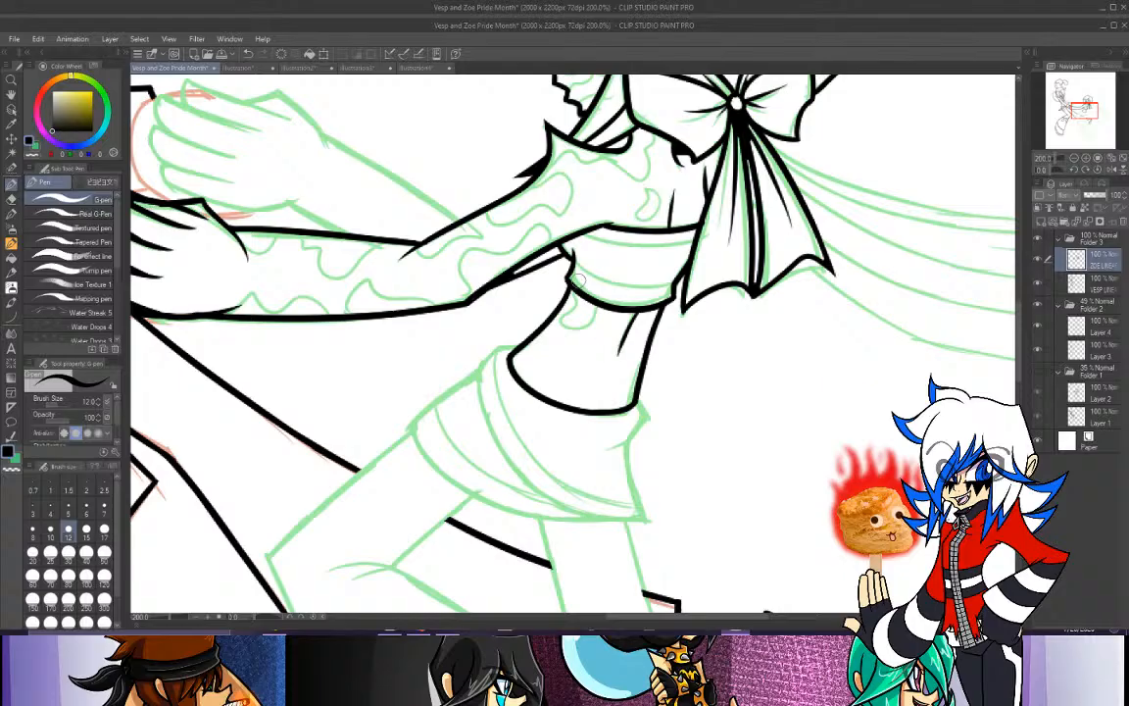
key("ctrl+z")
left_click_drag(637, 312, 624, 346)
key("ctrl+z")
Ink the knuckle corner and back edge of Zoe's far hand down to the wrist.
left_click_drag(1078, 108, 1079, 107)
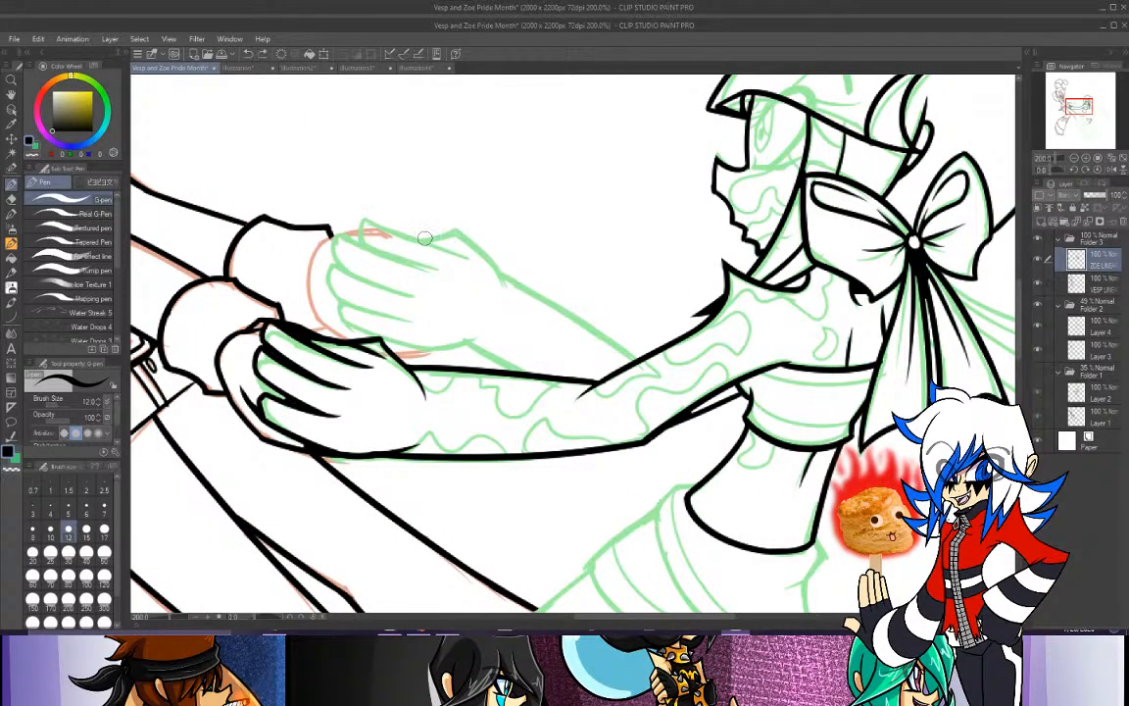
left_click_drag(425, 239, 456, 231)
key("ctrl+z")
mouse_move(424, 239)
left_mouse_down()
mouse_move(455, 228)
mouse_move(510, 294)
left_mouse_up()
key("ctrl+z")
left_click_drag(456, 229, 507, 288)
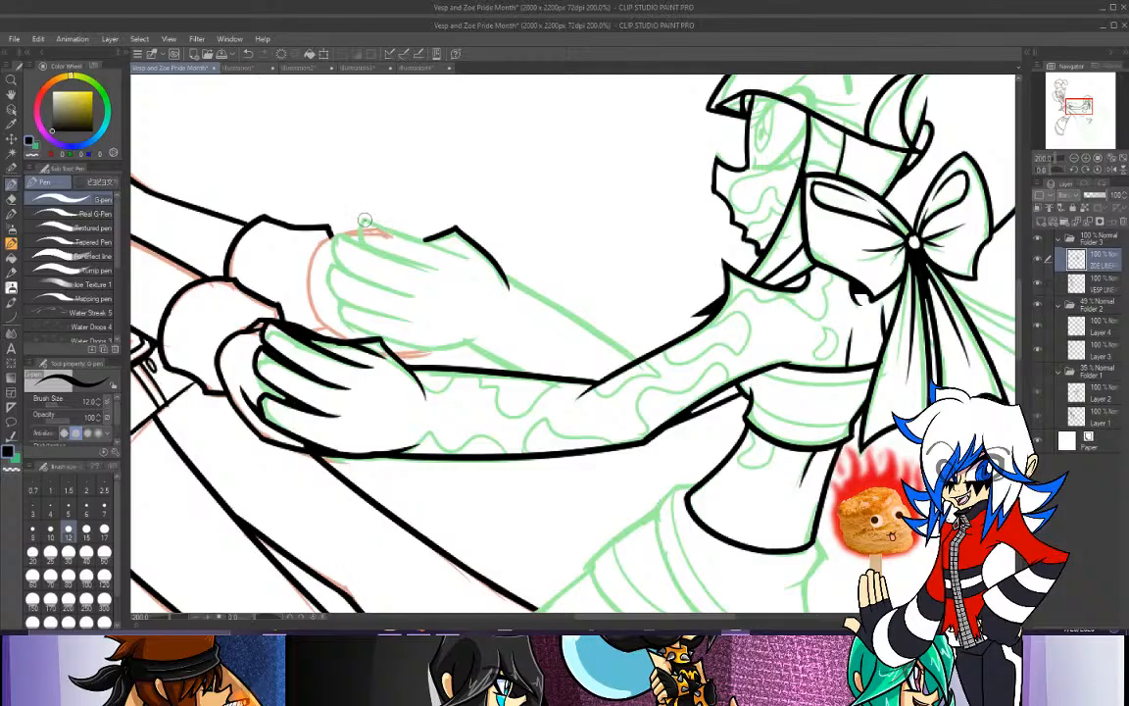
Ink the far hand's uppermost finger with its top edge and the dividing line below it.
mouse_move(365, 221)
left_mouse_down()
mouse_move(476, 255)
mouse_move(459, 255)
left_mouse_up()
key("ctrl+z")
key("ctrl+z")
left_click_drag(364, 221, 456, 255)
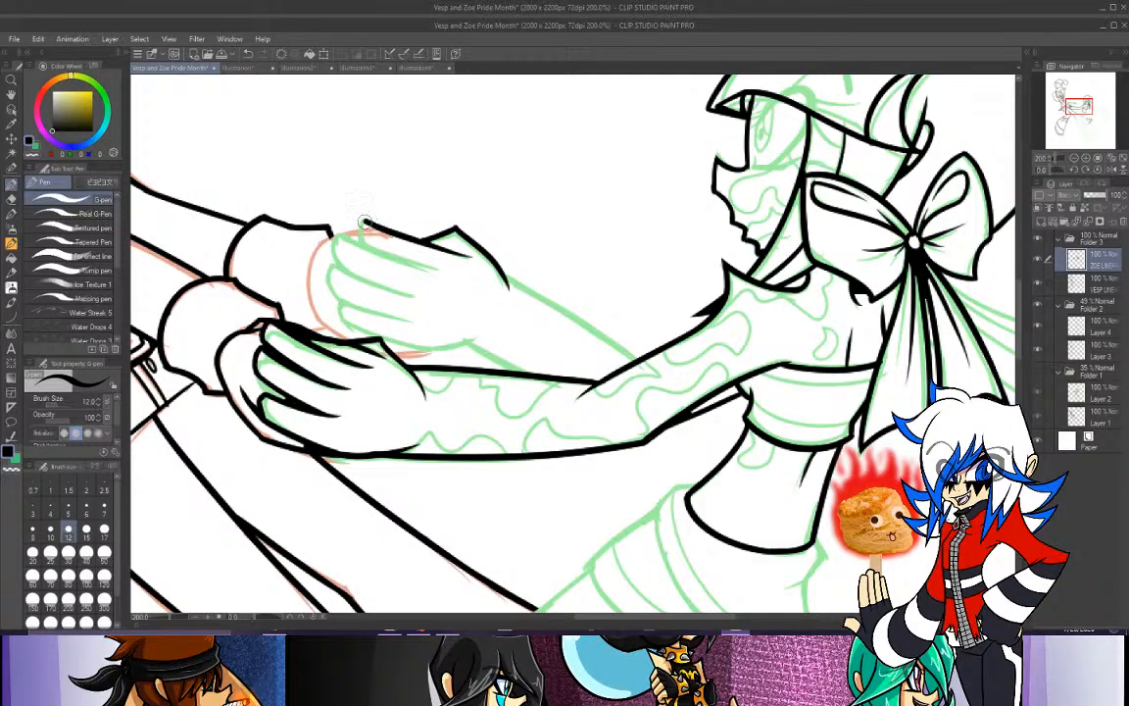
key("ctrl+z")
mouse_move(364, 221)
left_mouse_down()
mouse_move(363, 245)
mouse_move(437, 269)
left_mouse_up()
key("ctrl+z")
key("ctrl+z")
left_click_drag(339, 235, 438, 270)
key("ctrl+z")
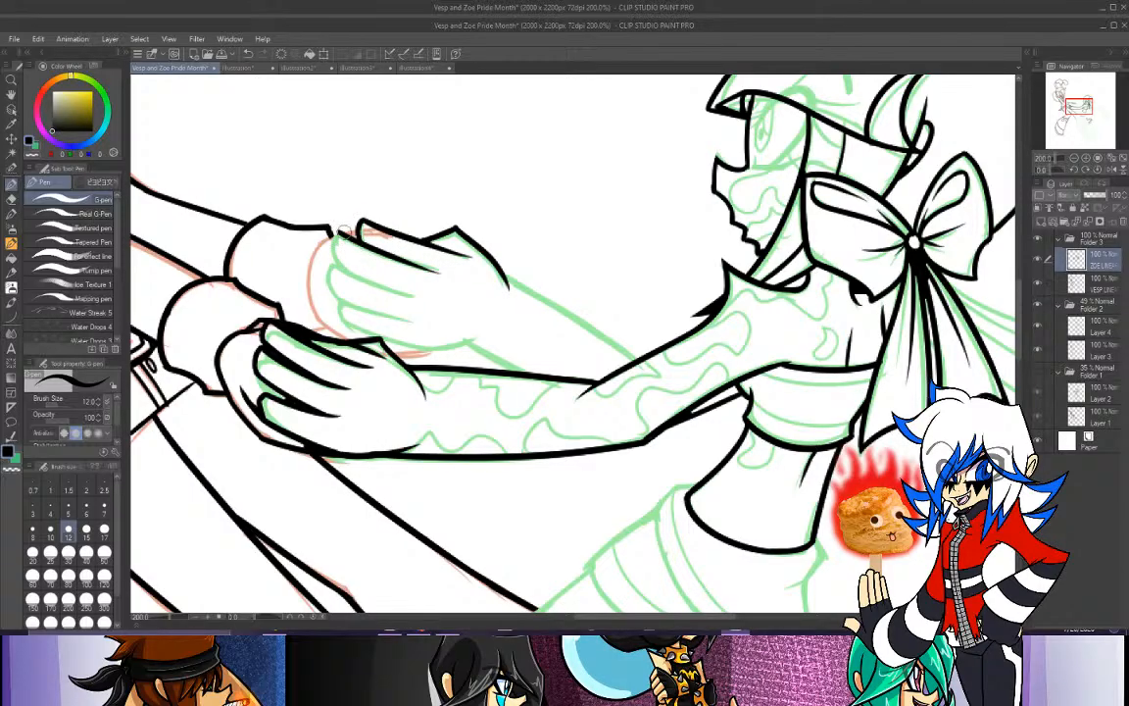
Ink the second finger of the far hand, from its rounded tip along its lower edge.
mouse_move(340, 234)
left_mouse_down()
mouse_move(340, 270)
mouse_move(414, 291)
left_mouse_up()
key("ctrl+z")
key("ctrl+z")
key("ctrl+z")
key("ctrl+z")
left_click_drag(335, 261, 423, 298)
key("ctrl+z")
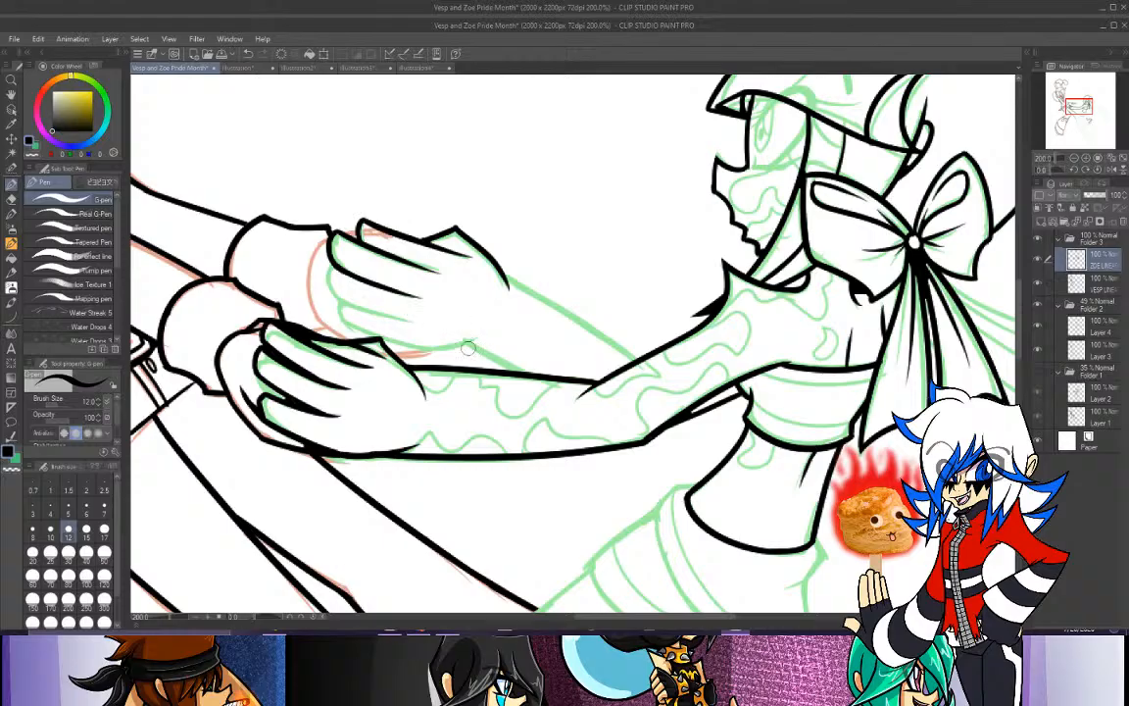
Clean up the second finger's line and ink the third finger's tip with a thicker dividing line.
key("e")
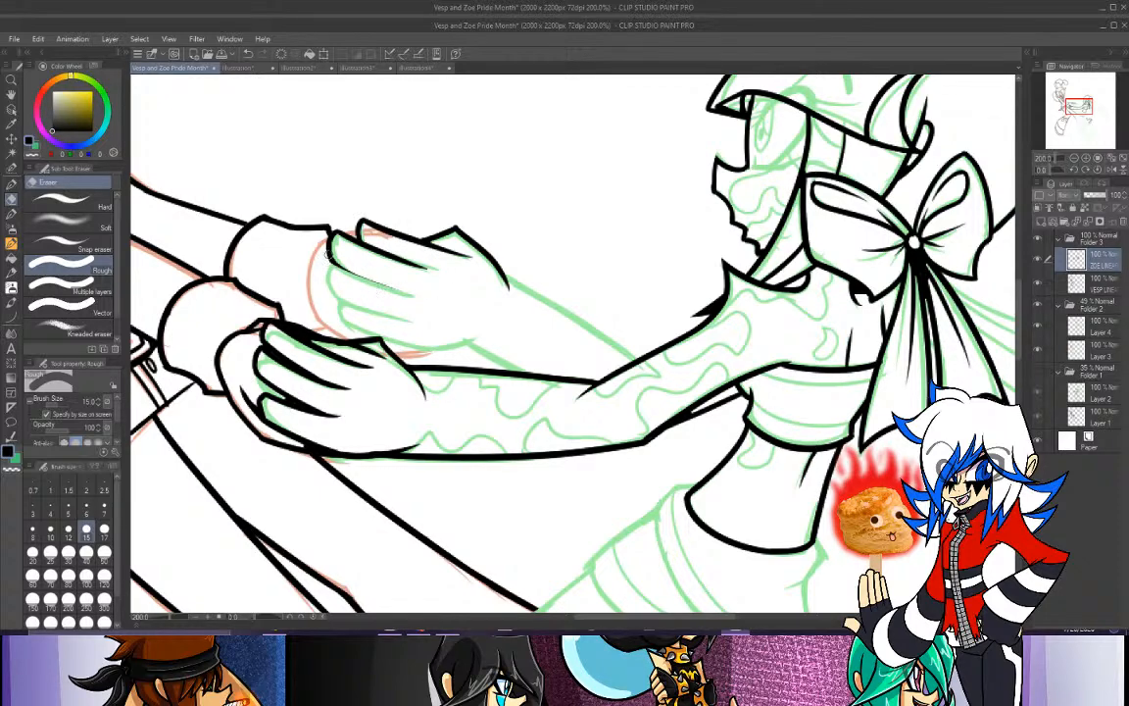
key("p")
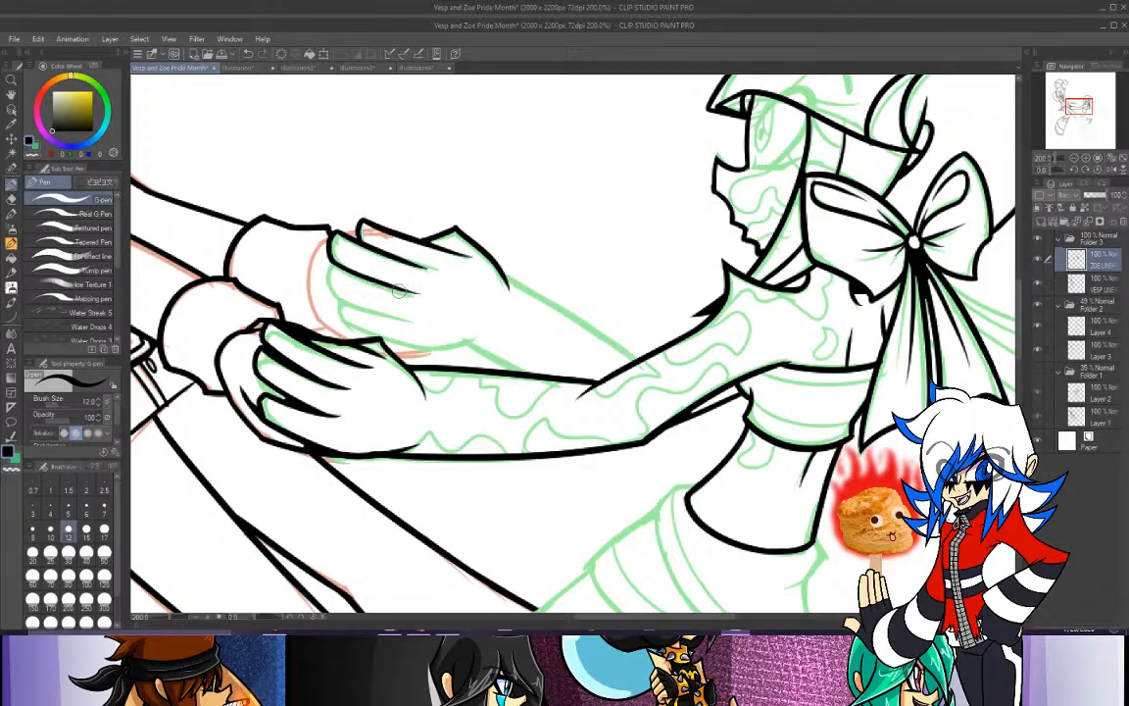
left_click_drag(327, 270, 411, 298)
key("ctrl+z")
left_click_drag(330, 271, 403, 297)
key("ctrl+z")
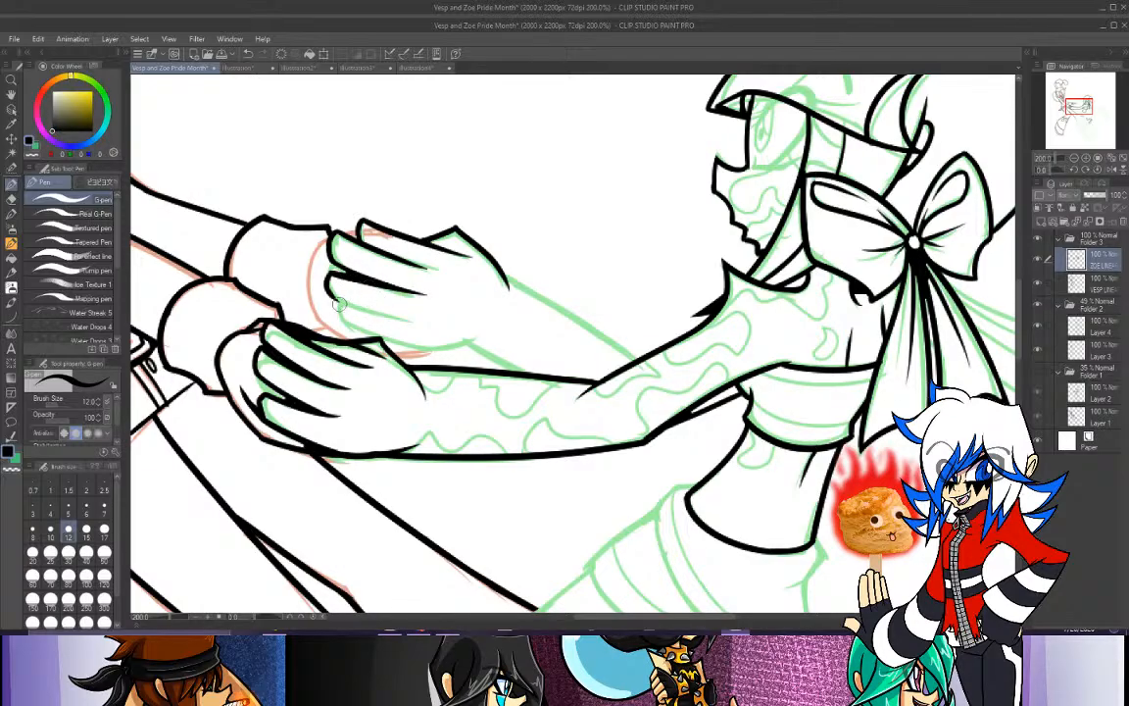
Ink the far hand's lowest fingers and the underside of the palm back to the wrist.
key("ctrl+z")
mouse_move(338, 302)
left_mouse_down()
mouse_move(417, 325)
mouse_move(404, 313)
left_mouse_up()
key("ctrl+z")
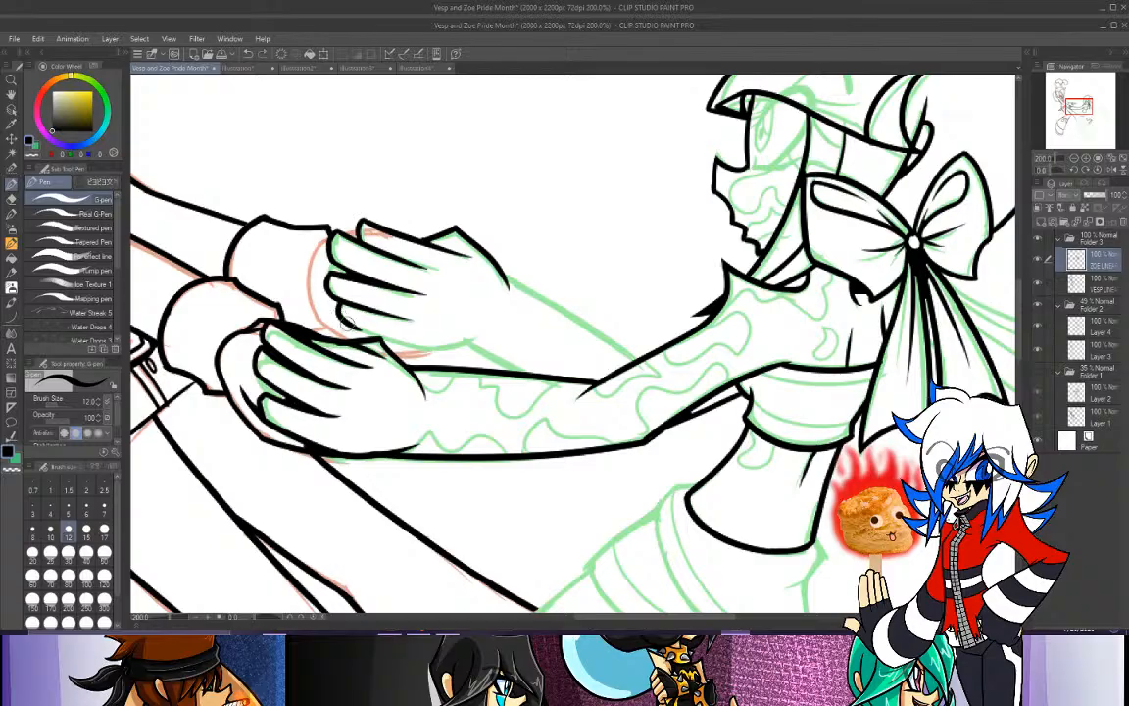
left_click_drag(344, 322, 453, 344)
key("ctrl+z")
left_click_drag(345, 323, 460, 343)
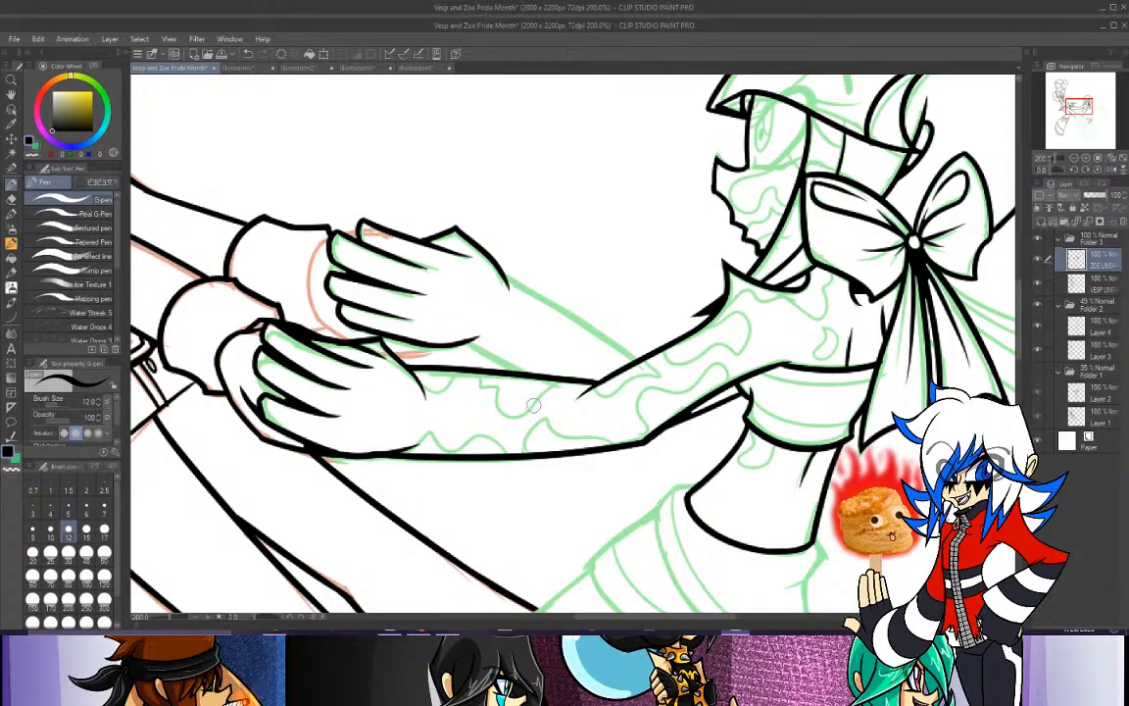
Ink the lower edge of the far forearm from the wrist down to the near arm.
left_click_drag(460, 342, 524, 374)
key("ctrl+z")
left_click_drag(462, 341, 520, 375)
key("ctrl+z")
left_click_drag(463, 341, 523, 374)
key("ctrl+z")
left_click_drag(461, 341, 526, 374)
Ink the upper edge of the far forearm from the wrist down to the near upper arm, refining the wrist join.
left_click_drag(453, 245, 579, 324)
key("ctrl+z")
left_click_drag(453, 245, 578, 324)
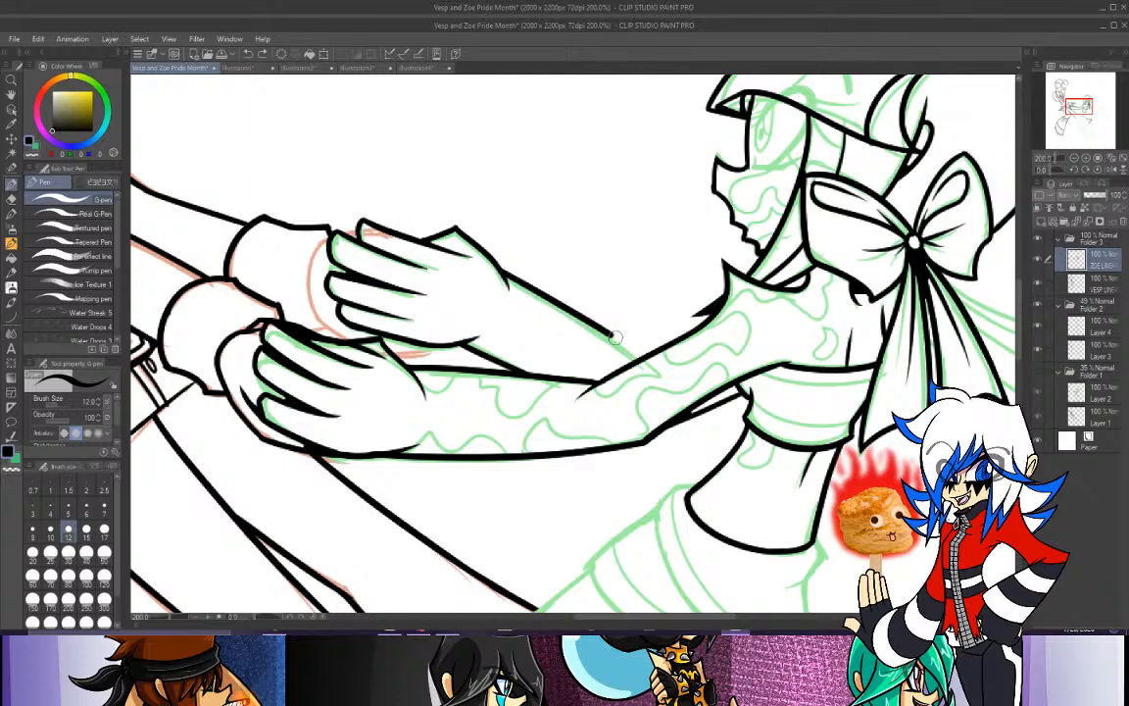
key("ctrl+z")
key("e")
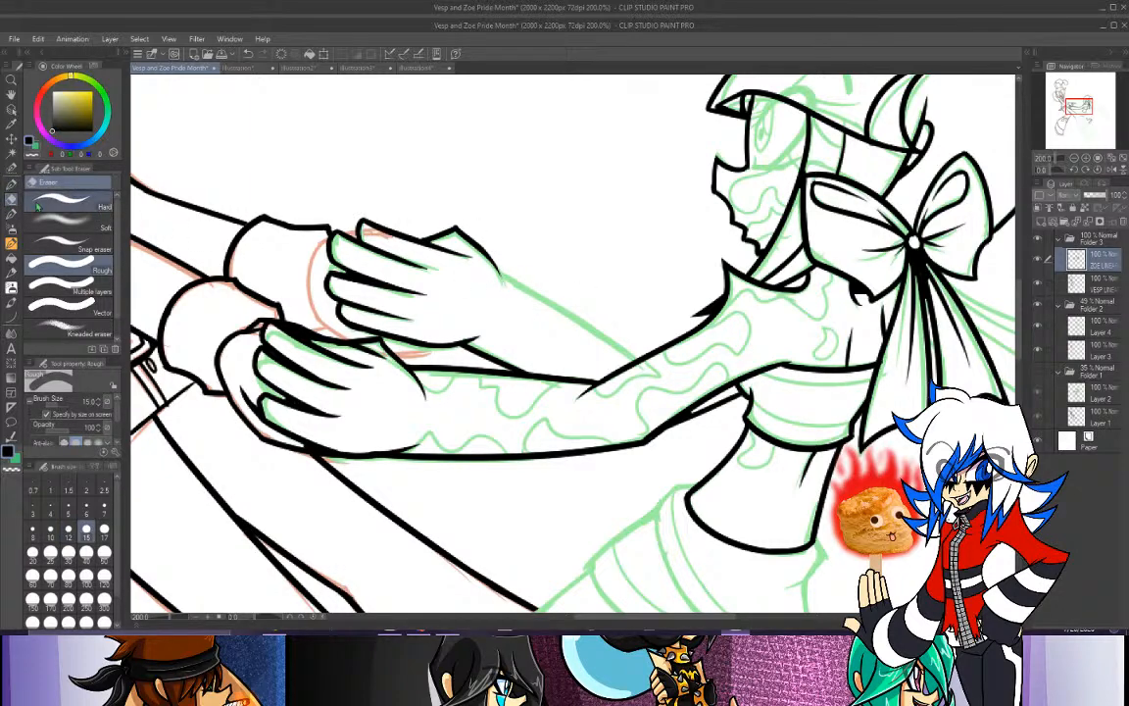
left_click(12, 183)
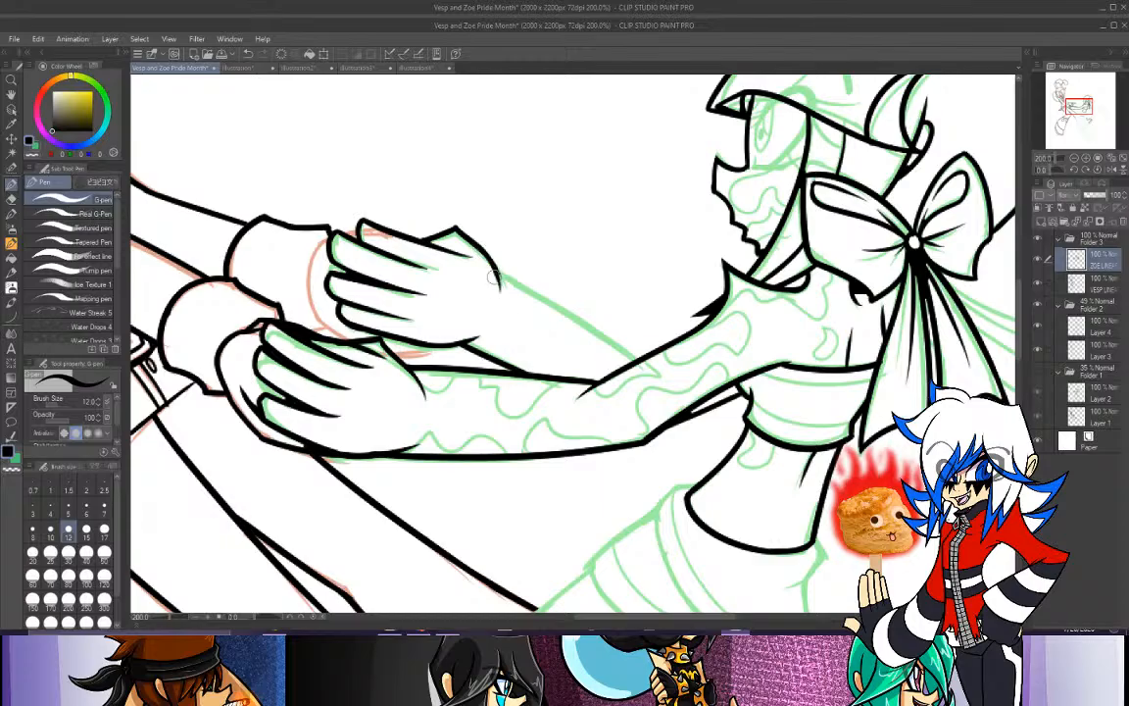
key("ctrl+z")
left_click_drag(480, 251, 497, 292)
key("ctrl+z")
mouse_move(477, 246)
left_mouse_down()
mouse_move(505, 289)
mouse_move(622, 353)
left_mouse_up()
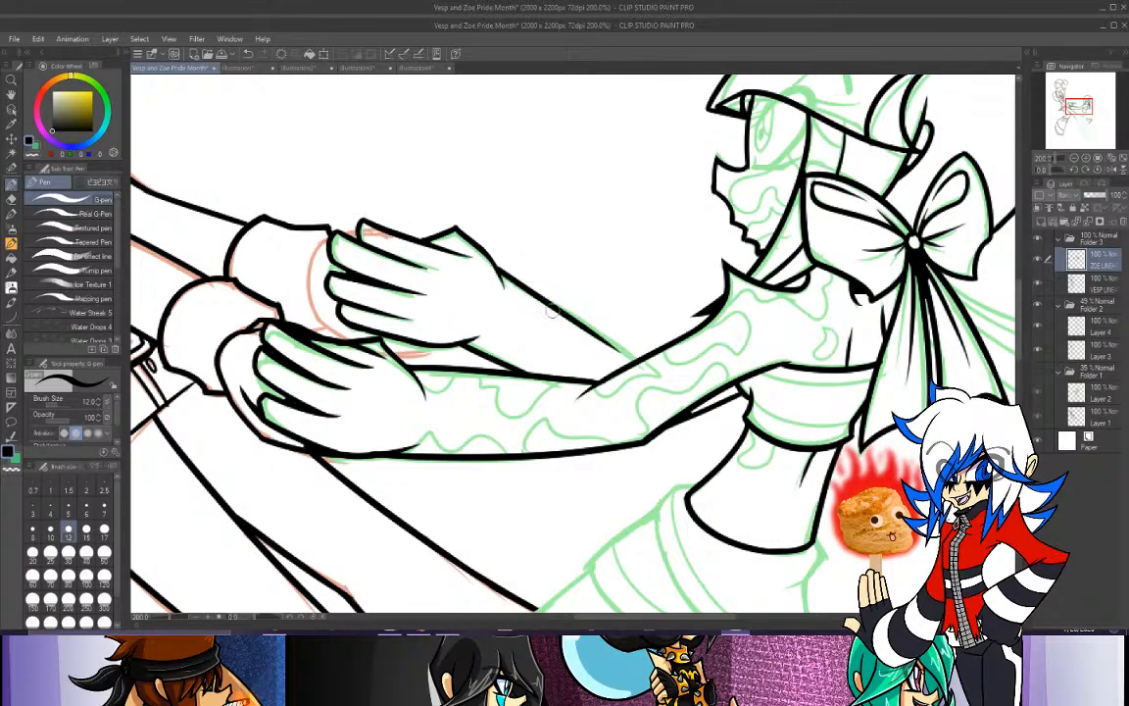
key("ctrl+z")
left_click_drag(448, 240, 582, 331)
key("ctrl+z")
left_click_drag(446, 239, 566, 317)
key("ctrl+z")
left_click_drag(446, 240, 631, 354)
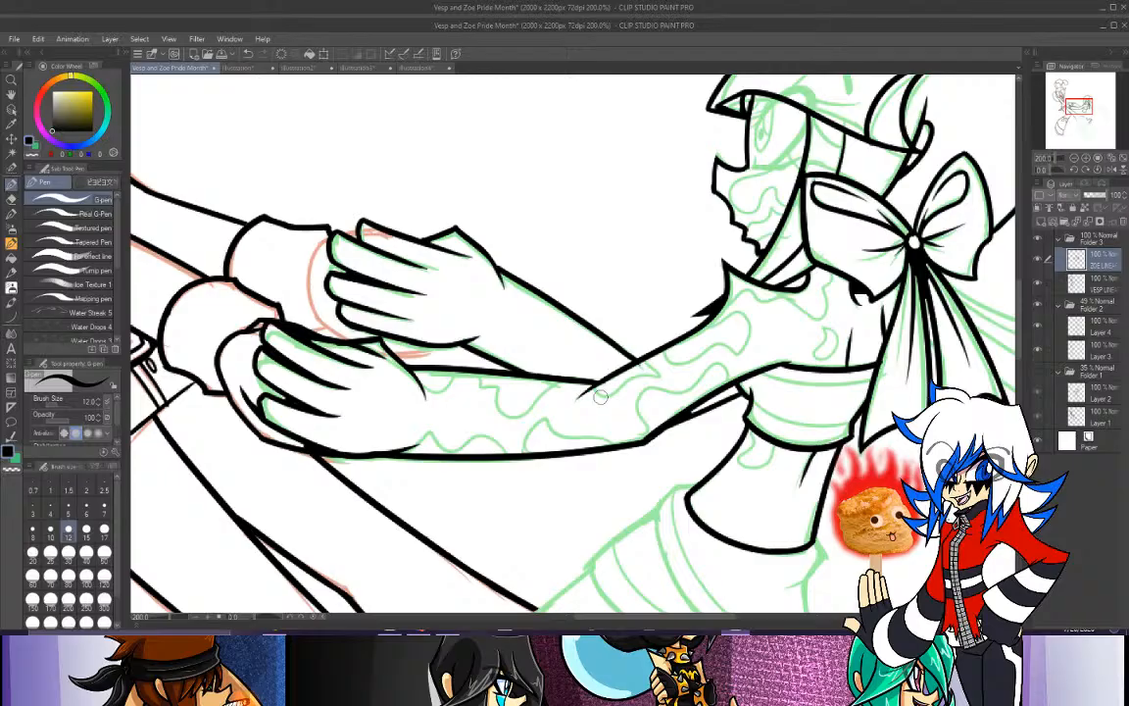
Ink the skirt's front top corner and the long curve of the upper layer's hem.
mouse_move(1080, 105)
left_mouse_down()
mouse_move(1087, 99)
mouse_move(1083, 115)
left_mouse_up()
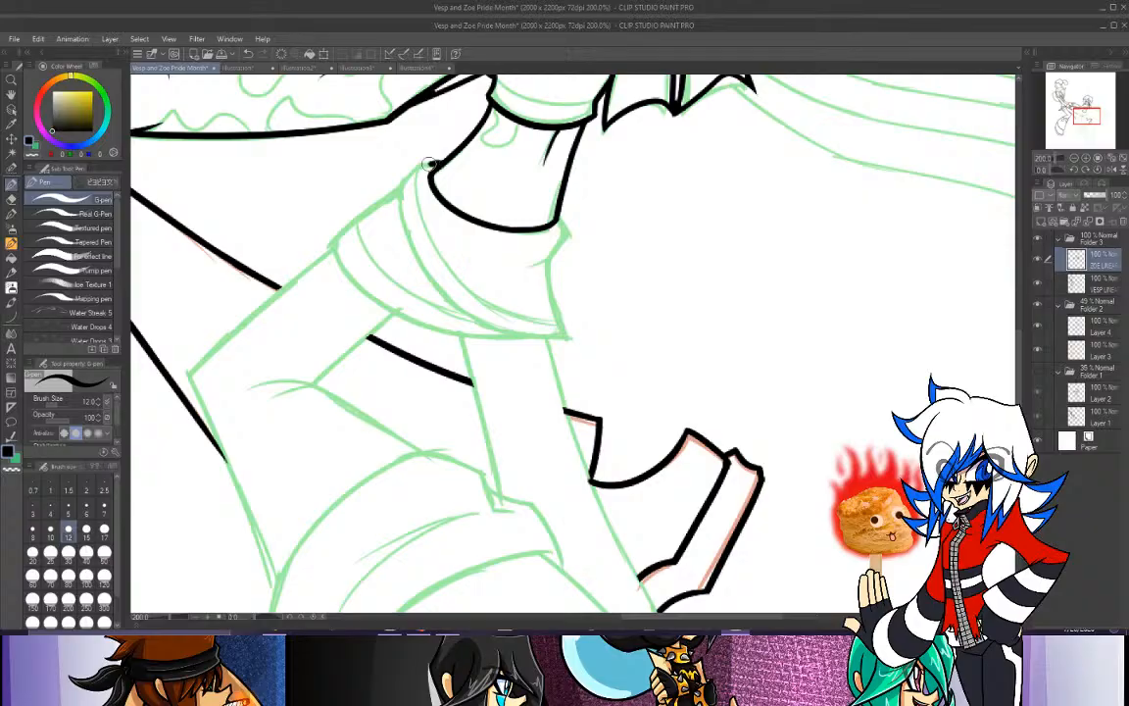
left_click_drag(443, 160, 401, 181)
mouse_move(402, 183)
left_mouse_down()
mouse_move(404, 222)
mouse_move(542, 341)
left_mouse_up()
key("ctrl+z")
key("ctrl+y")
key("ctrl+z")
mouse_move(402, 181)
left_mouse_down()
mouse_move(406, 245)
mouse_move(586, 338)
left_mouse_up()
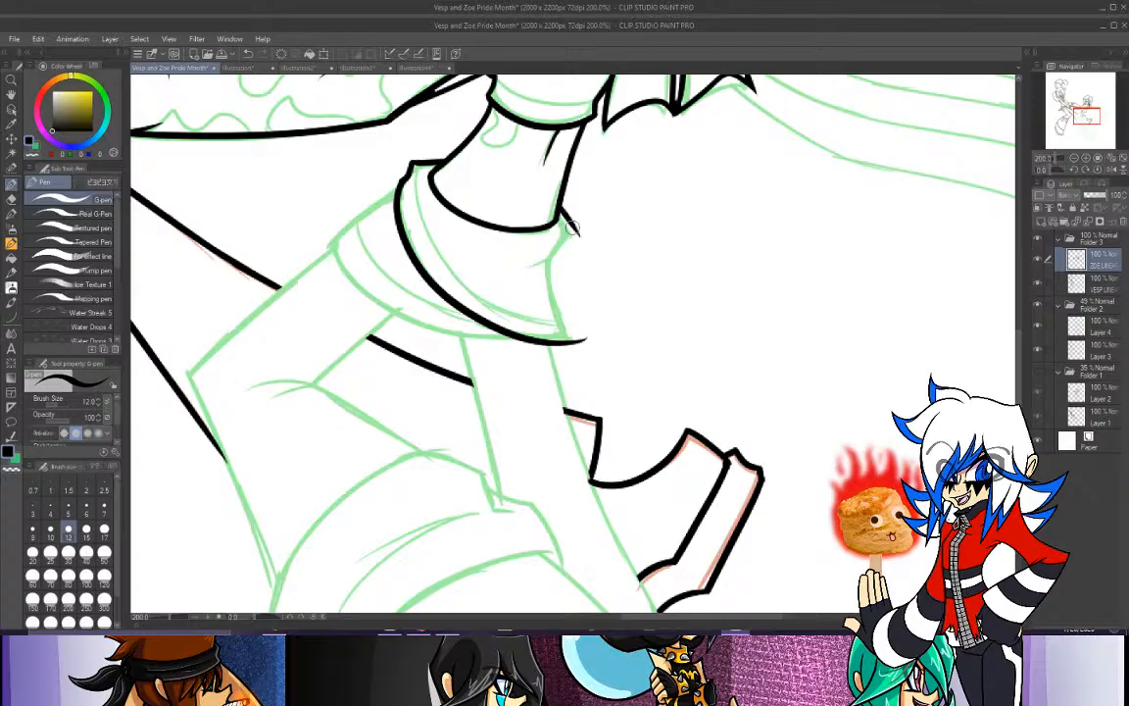
Ink the skirt's back edge with the pointed hip corner, its fold line and the side down to the hem.
mouse_move(560, 217)
left_mouse_down()
mouse_move(573, 236)
mouse_move(519, 270)
left_mouse_up()
key("ctrl+z")
key("ctrl+z")
key("ctrl+z")
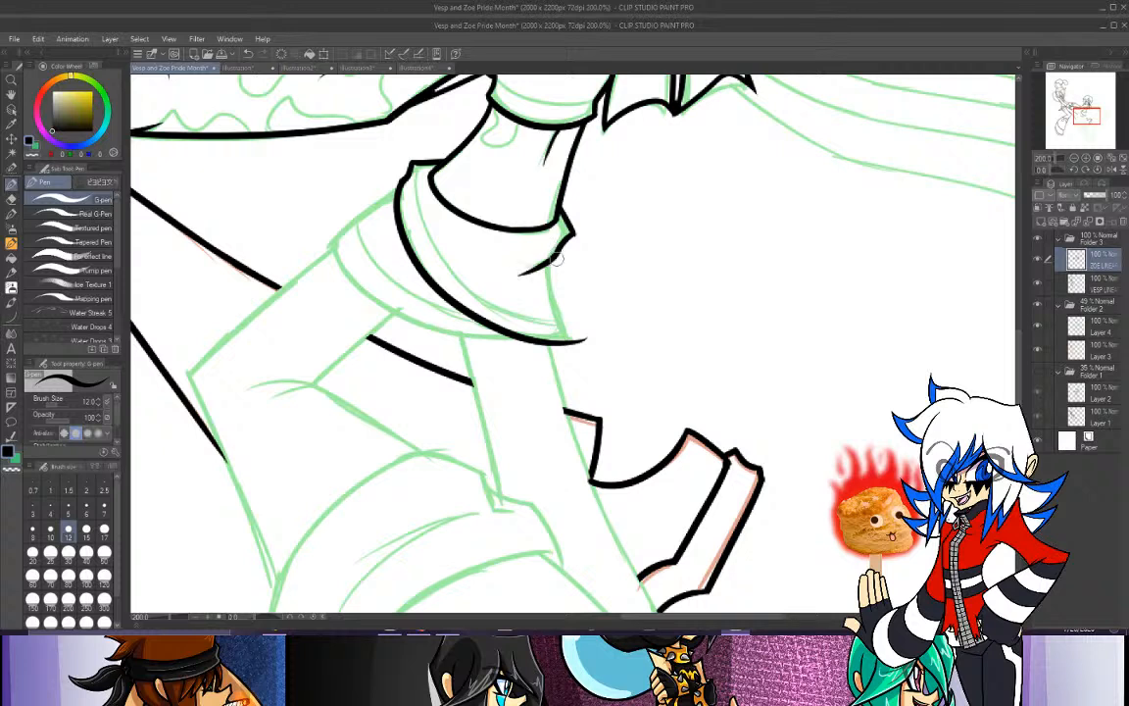
key("ctrl+z")
mouse_move(573, 235)
left_mouse_down()
mouse_move(514, 264)
mouse_move(553, 255)
mouse_move(551, 274)
mouse_move(590, 353)
left_mouse_up()
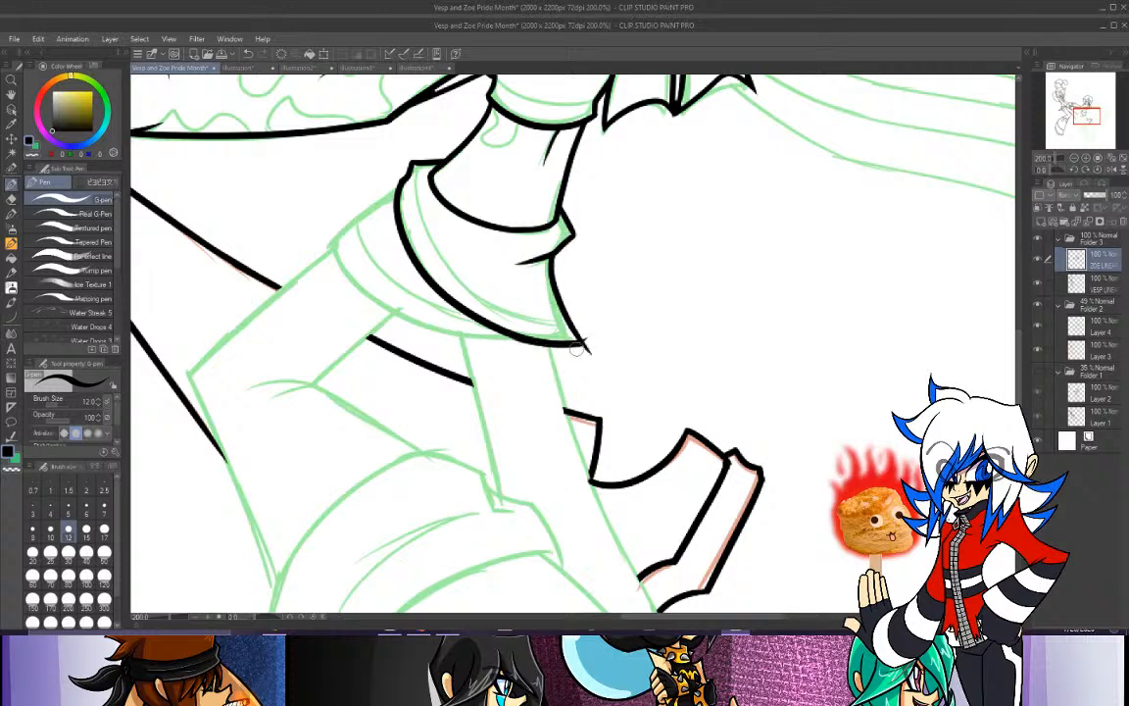
Erase the overshoot at the skirt's lower back corner and ink the inner trim line parallel to the hem.
key("e")
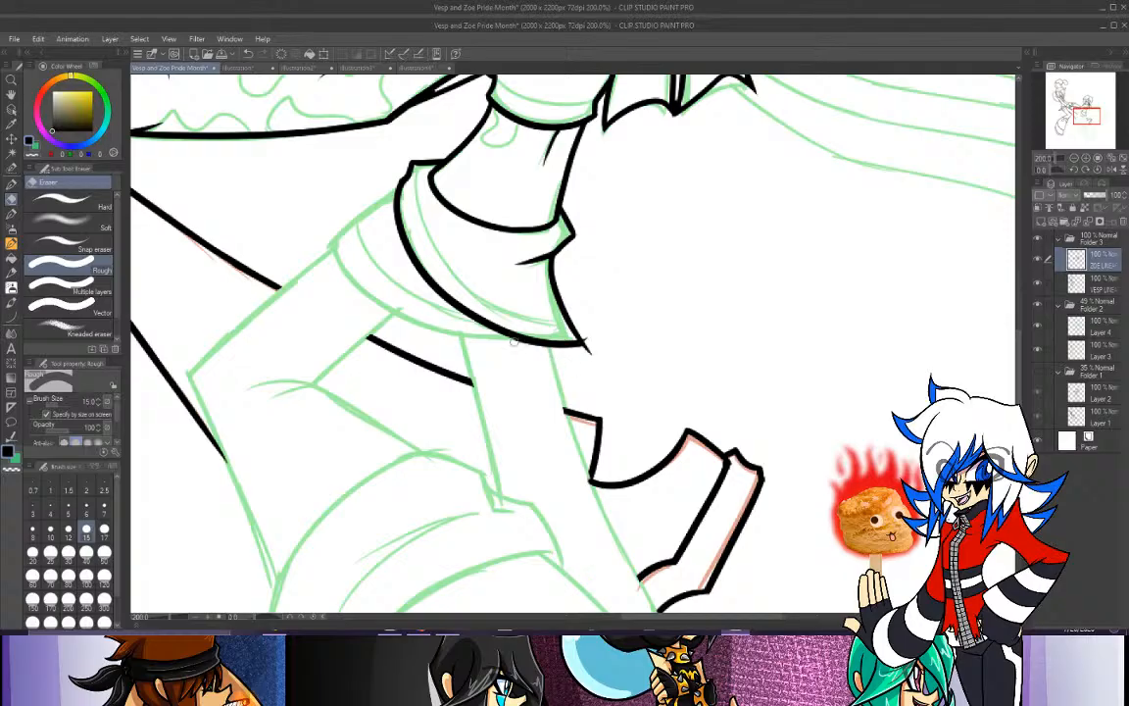
left_click_drag(514, 341, 590, 349)
key("ctrl+z")
left_click_drag(510, 342, 626, 348)
key("p")
mouse_move(415, 169)
left_mouse_down()
mouse_move(422, 214)
mouse_move(557, 309)
left_mouse_up()
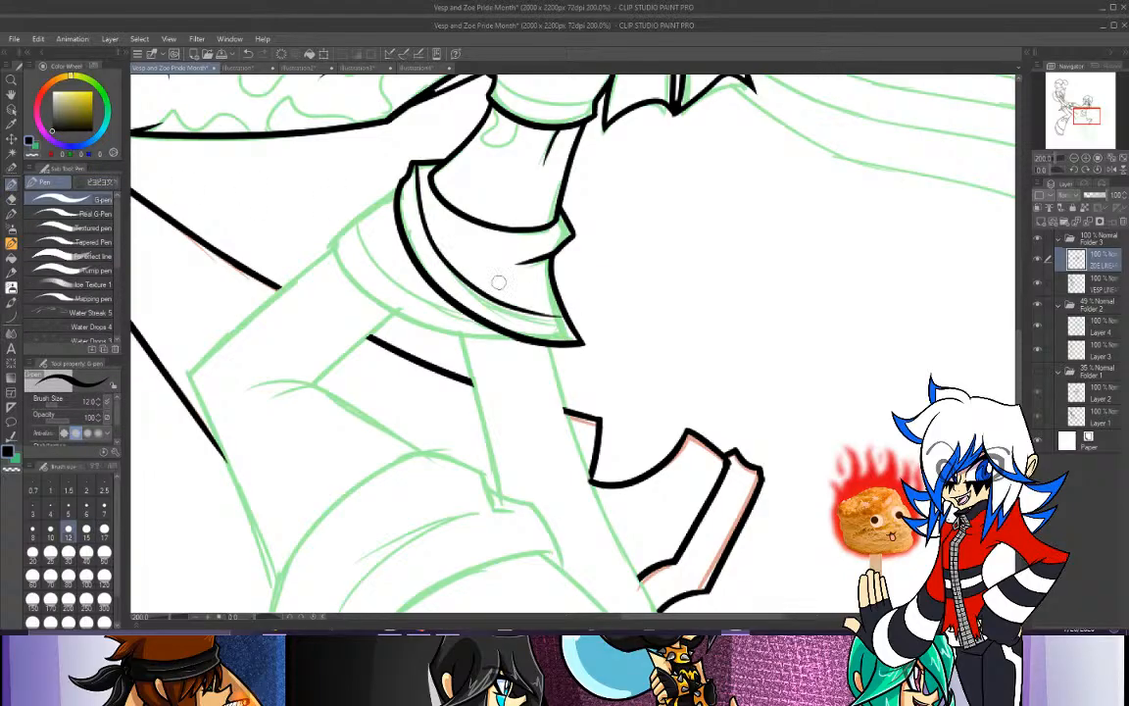
Redraw the upper skirt layer's inner trim line parallel to the hem and ink the lower layer's front side edge.
key("ctrl+z")
mouse_move(416, 168)
left_mouse_down()
mouse_move(471, 284)
mouse_move(574, 328)
left_mouse_up()
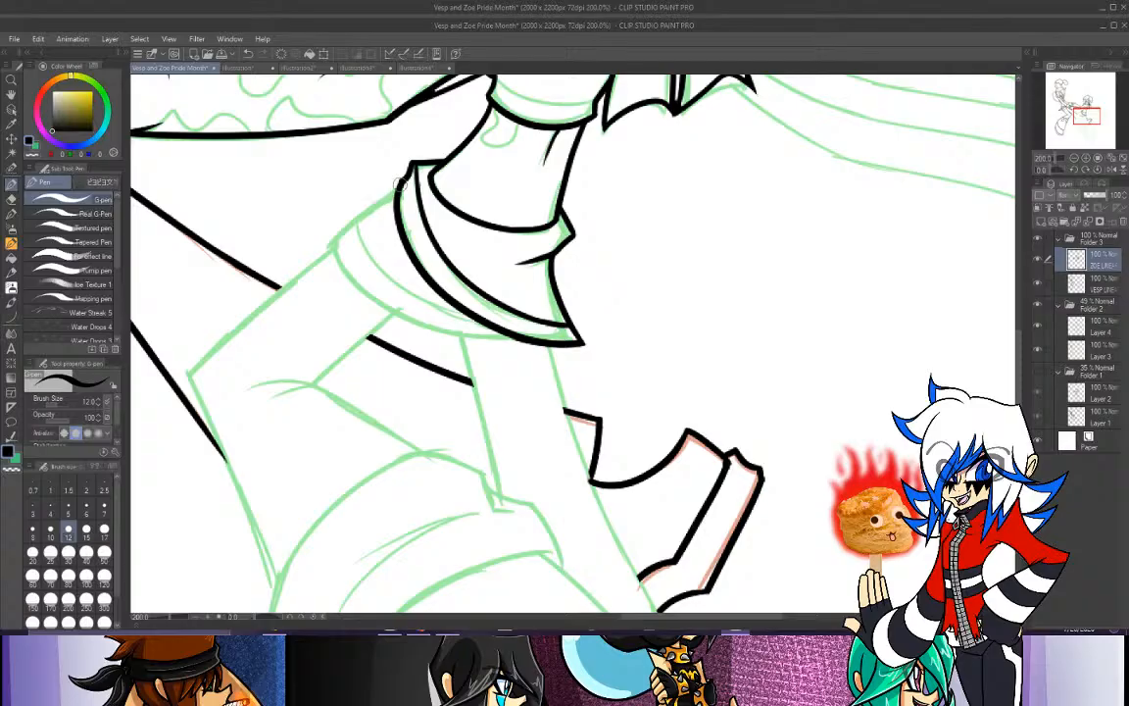
left_click_drag(400, 185, 327, 238)
key("ctrl+z")
mouse_move(401, 185)
left_mouse_down()
mouse_move(328, 238)
mouse_move(518, 317)
left_mouse_up()
key("ctrl+z")
Ink the long curved hem of the lower skirt layer from its front corner to the back corner, refining the curve.
mouse_move(329, 238)
left_mouse_down()
mouse_move(459, 343)
mouse_move(542, 351)
left_mouse_up()
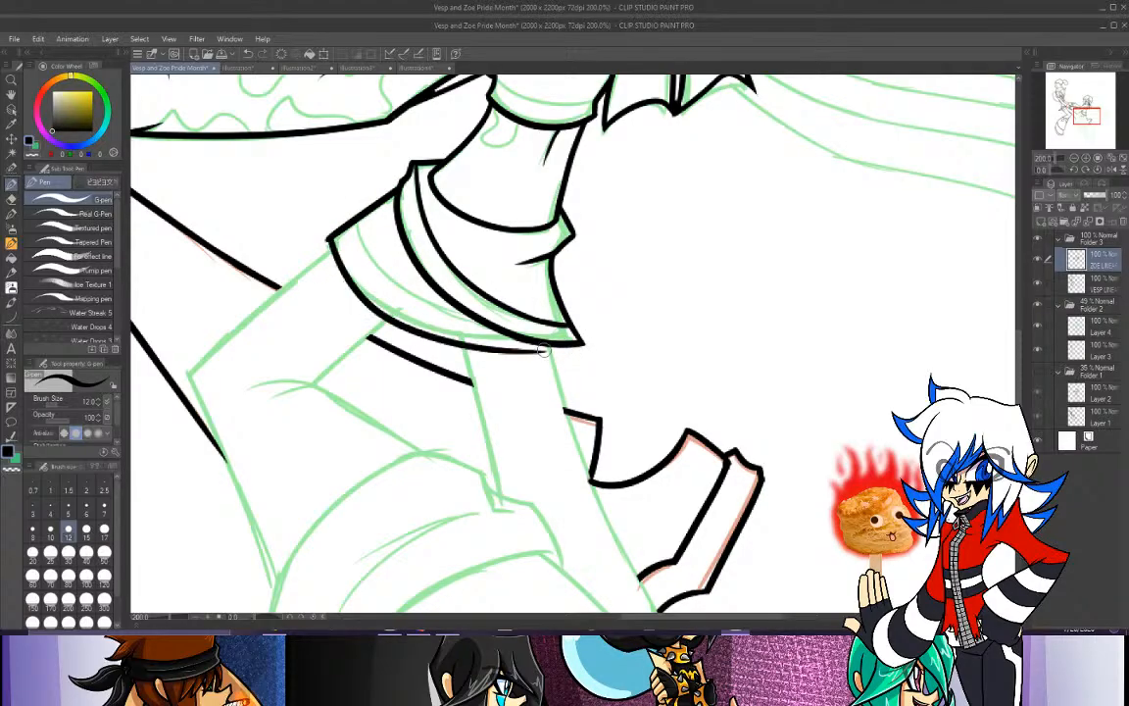
key("ctrl+z")
mouse_move(329, 239)
left_mouse_down()
mouse_move(488, 345)
mouse_move(544, 350)
left_mouse_up()
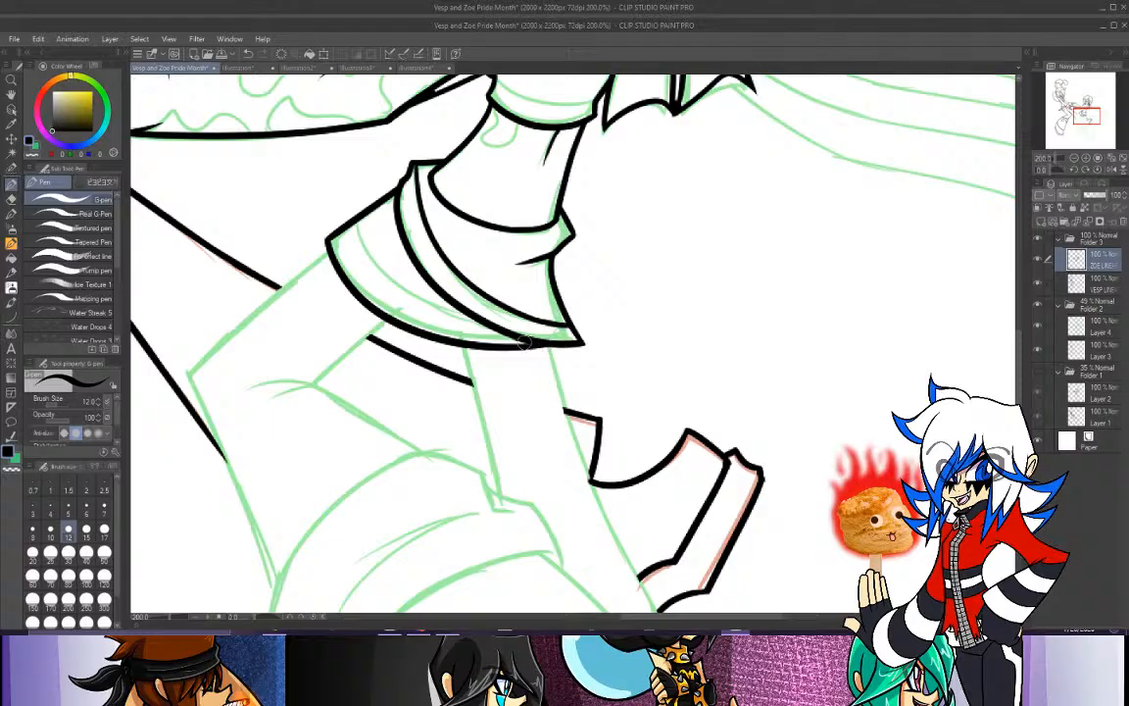
key("ctrl+z")
mouse_move(294, 218)
left_mouse_down()
mouse_move(457, 310)
mouse_move(495, 308)
left_mouse_up()
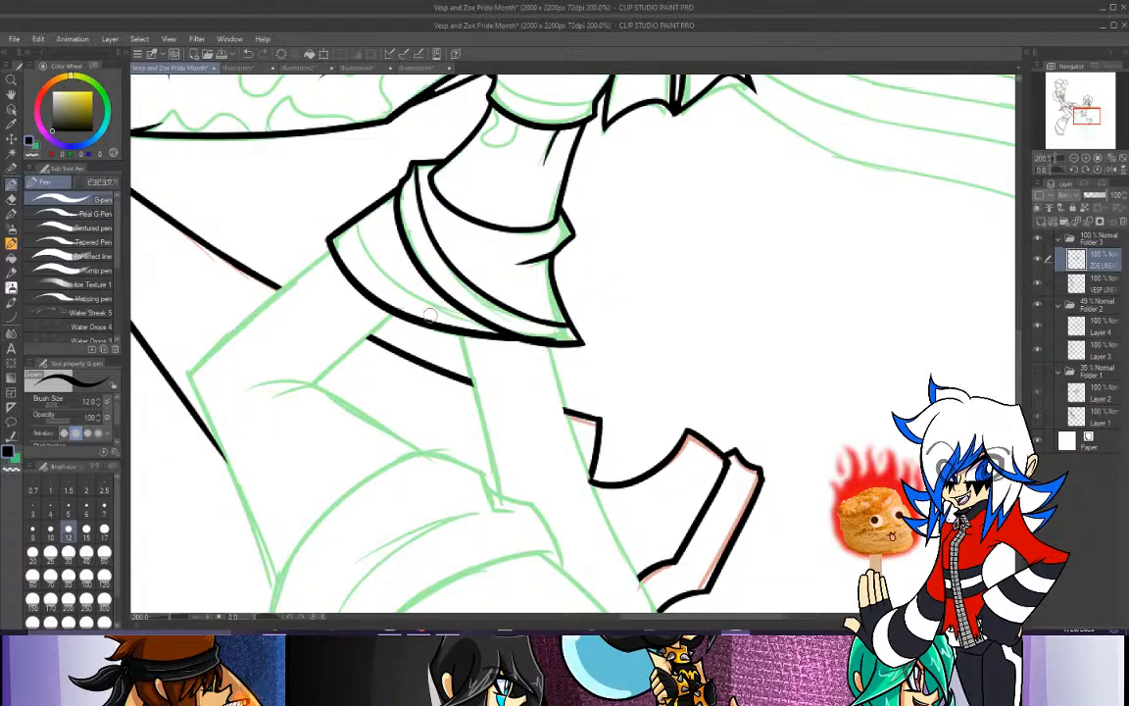
key("ctrl+z")
mouse_move(294, 217)
left_mouse_down()
mouse_move(526, 344)
mouse_move(577, 344)
left_mouse_up()
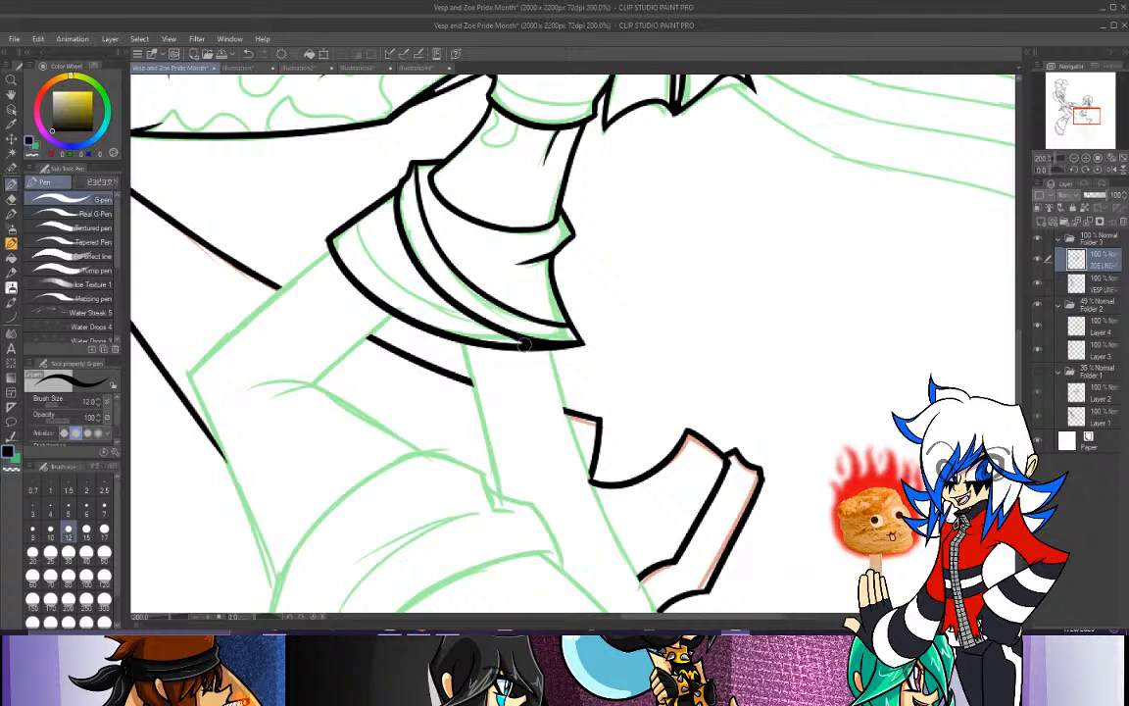
Ink the lower skirt layer's inner trim line and the small rounded drip shape below the waistband.
left_click_drag(346, 223, 458, 310)
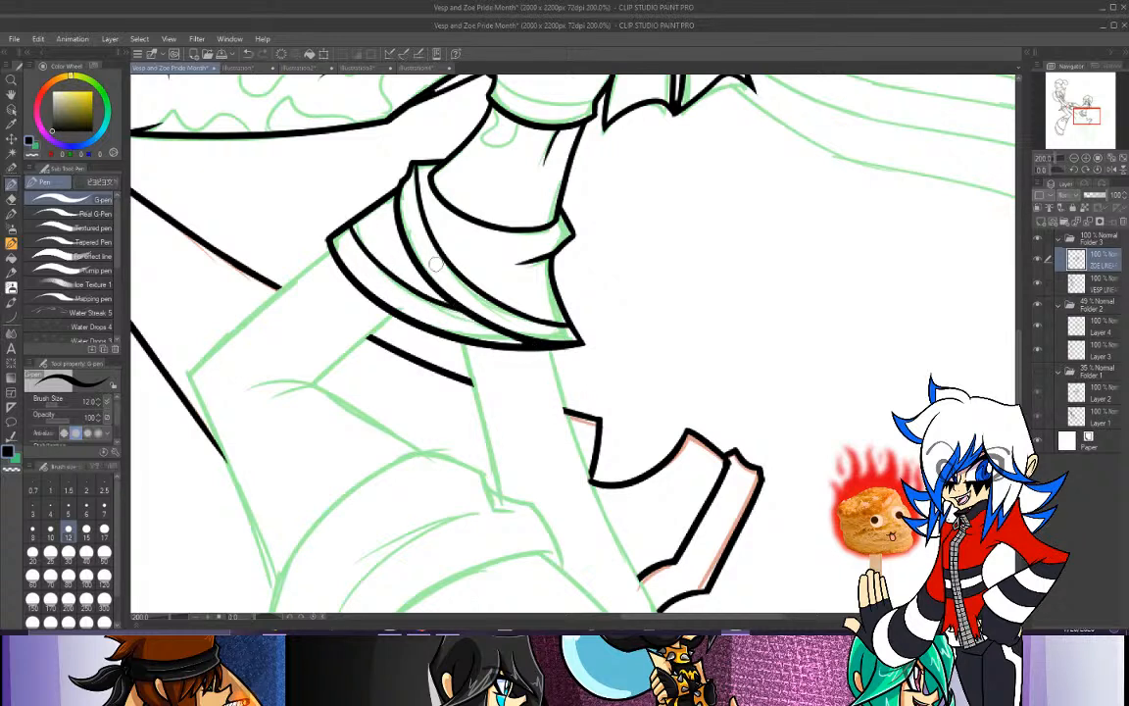
mouse_move(486, 107)
left_mouse_down()
mouse_move(483, 137)
mouse_move(512, 154)
mouse_move(527, 133)
left_mouse_up()
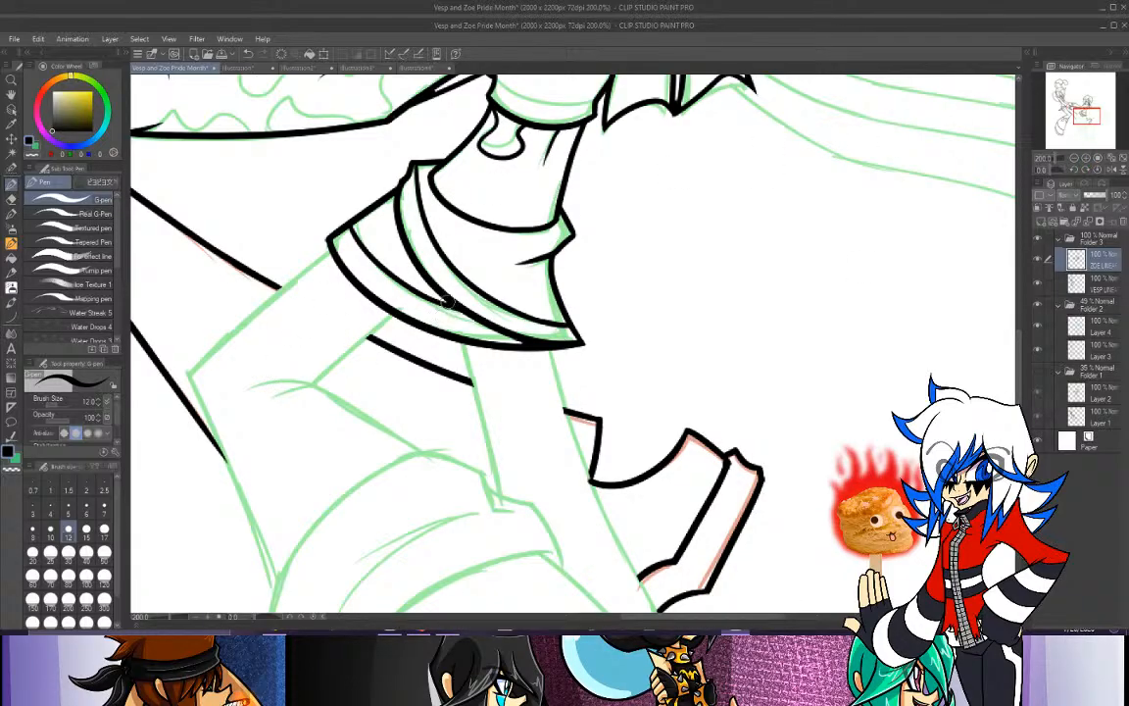
Ink the bent leg's thigh, drawing its underside and the straight upper edge from the skirt hem to the knee.
left_click(1074, 158)
mouse_move(398, 337)
left_mouse_down()
mouse_move(463, 235)
mouse_move(515, 234)
mouse_move(492, 269)
left_mouse_up()
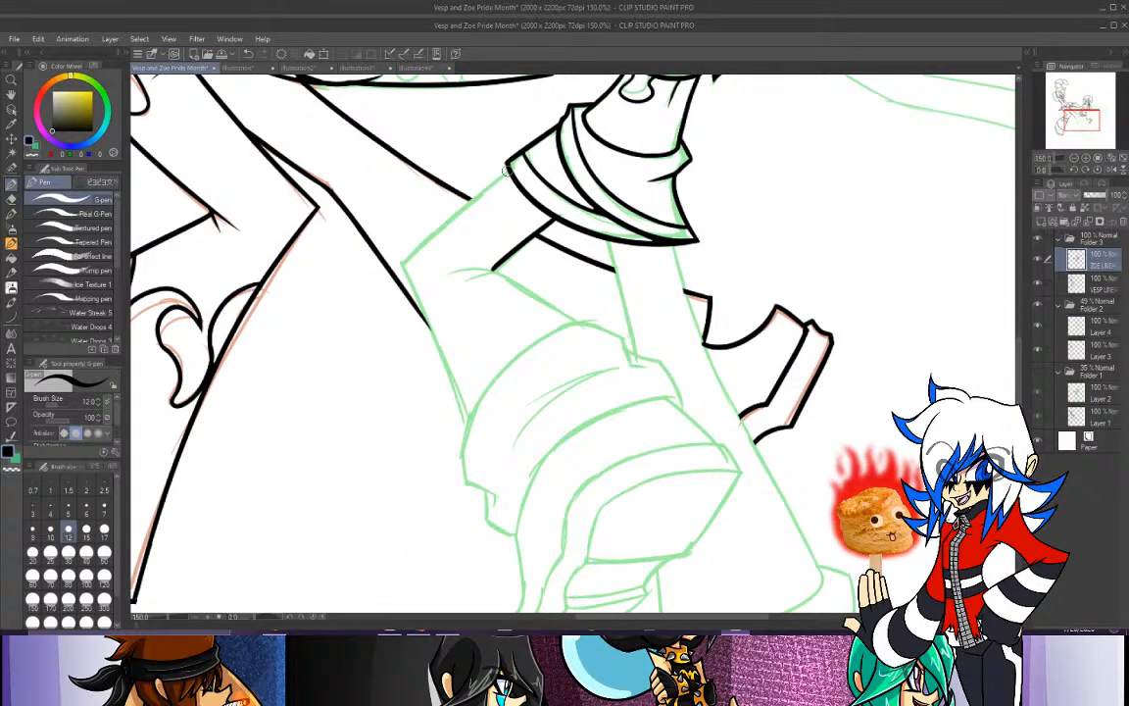
left_click_drag(510, 170, 355, 298)
key("ctrl+z")
left_click_drag(510, 170, 398, 262)
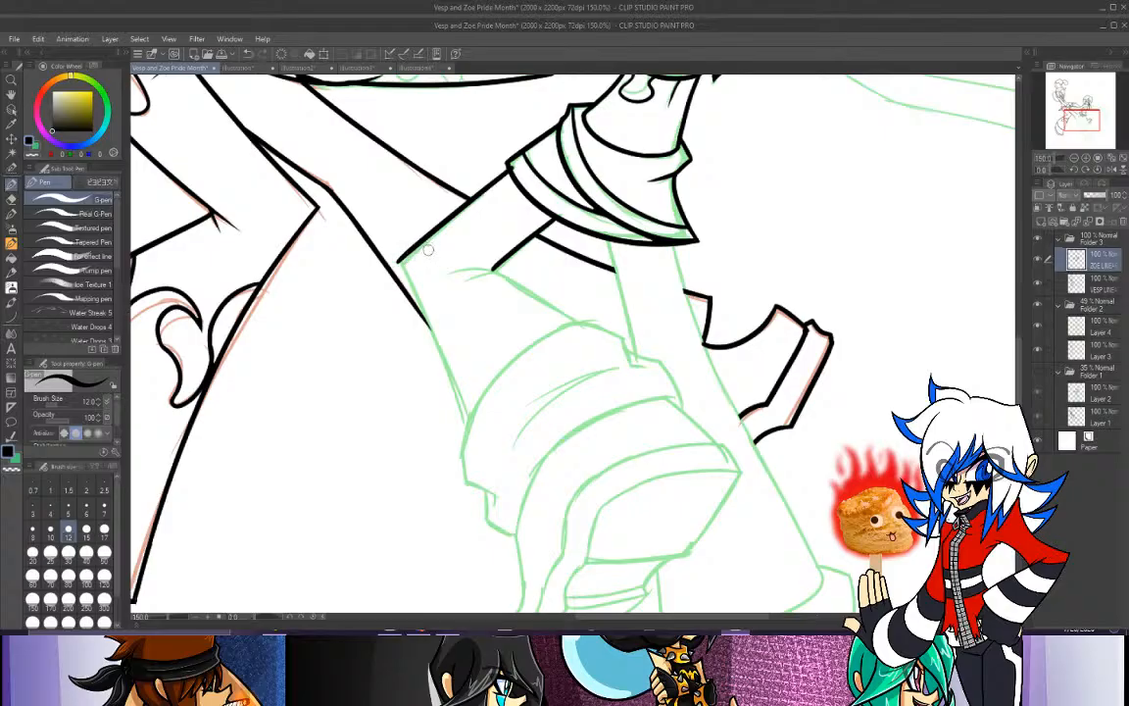
key("ctrl+z")
left_click_drag(511, 172, 405, 272)
key("ctrl+z")
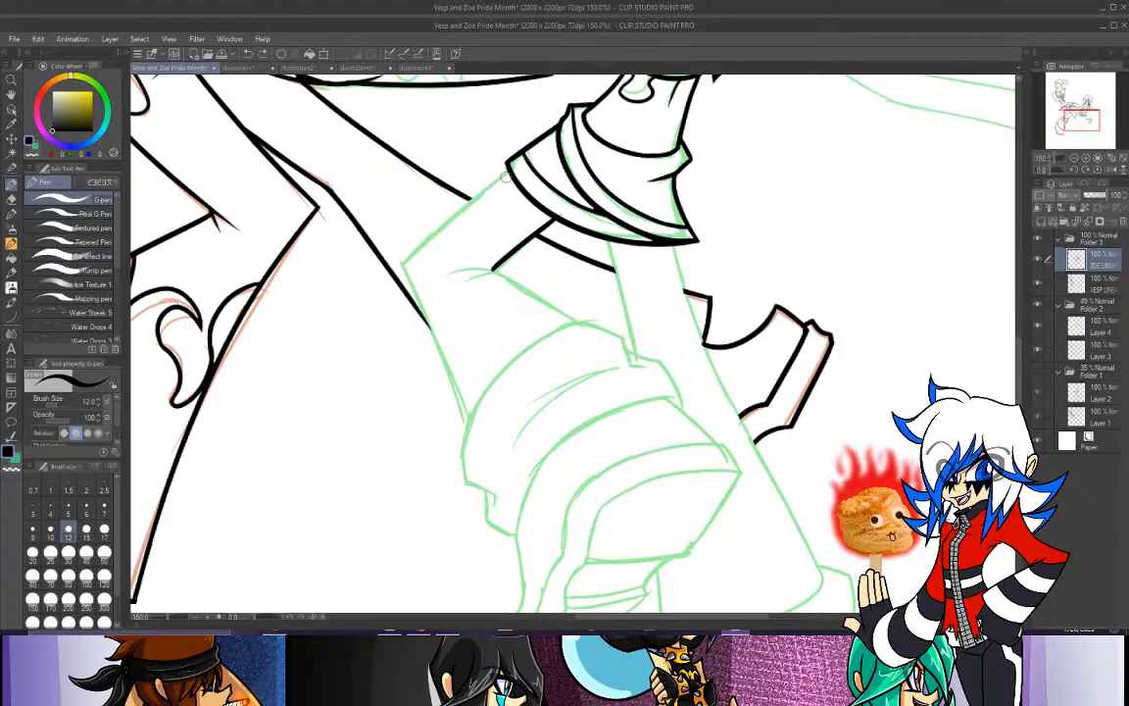
left_click_drag(511, 172, 398, 262)
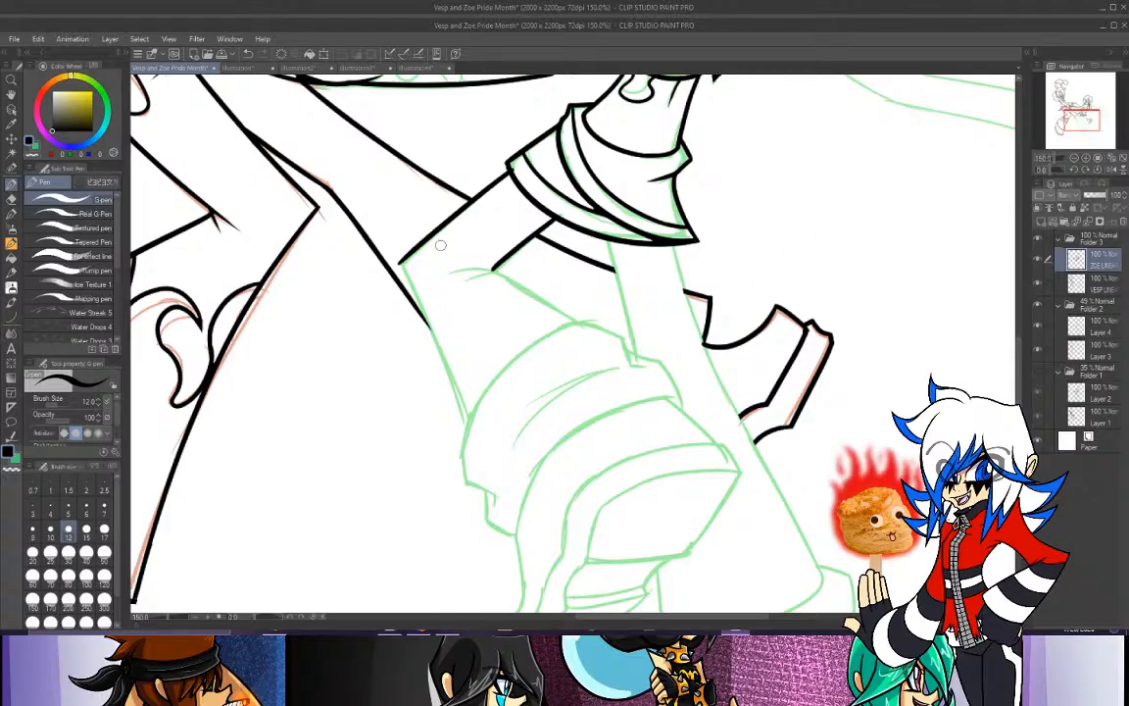
Ink the bent leg's shin line from the knee down to the ankle cuff, redrawing it until it follows the sketch.
left_click_drag(403, 260, 463, 446)
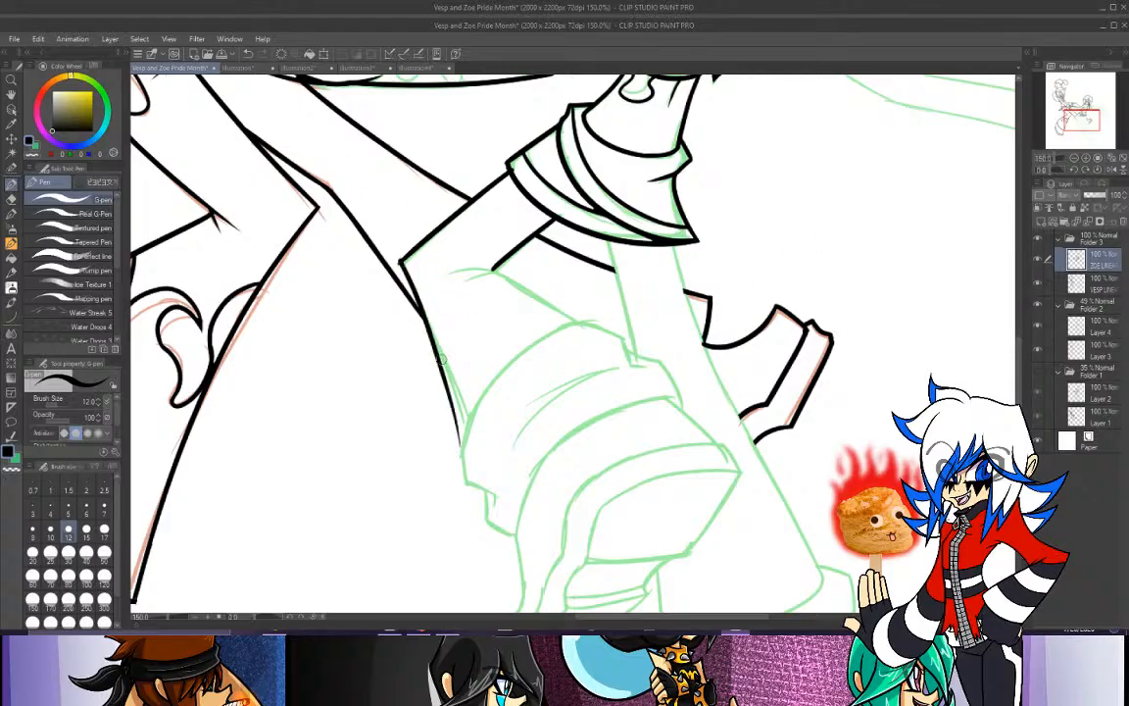
key("ctrl+z")
left_click_drag(402, 262, 474, 463)
key("ctrl+z")
left_click_drag(400, 265, 459, 452)
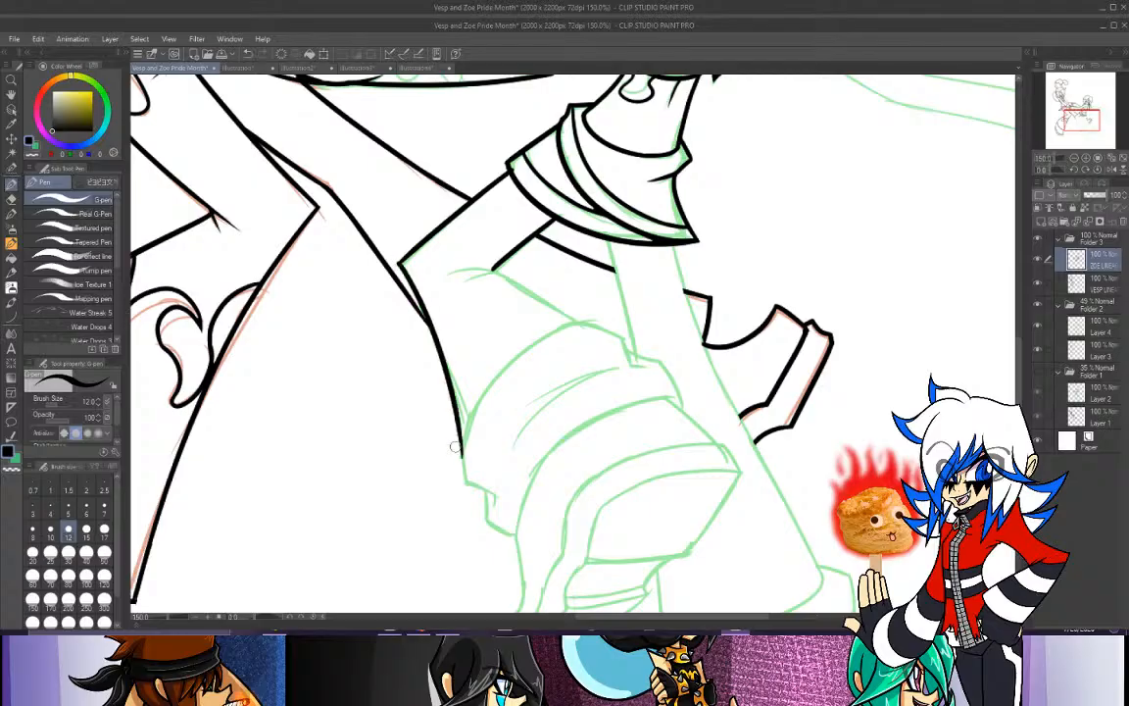
key("ctrl+z")
mouse_move(403, 265)
left_mouse_down()
mouse_move(461, 392)
mouse_move(472, 463)
left_mouse_up()
key("ctrl+z")
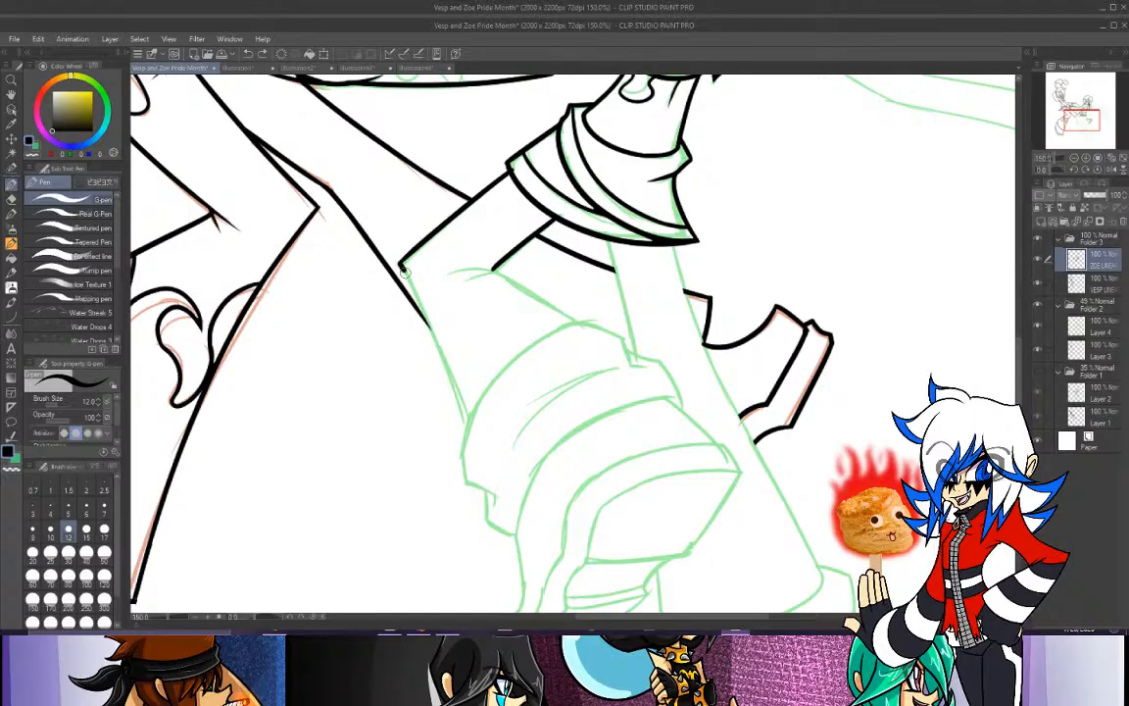
left_click_drag(401, 265, 464, 443)
key("ctrl+z")
left_click_drag(400, 262, 464, 443)
key("ctrl+z")
mouse_move(402, 263)
left_mouse_down()
mouse_move(444, 351)
mouse_move(468, 453)
left_mouse_up()
key("ctrl+z")
left_click_drag(401, 263, 466, 443)
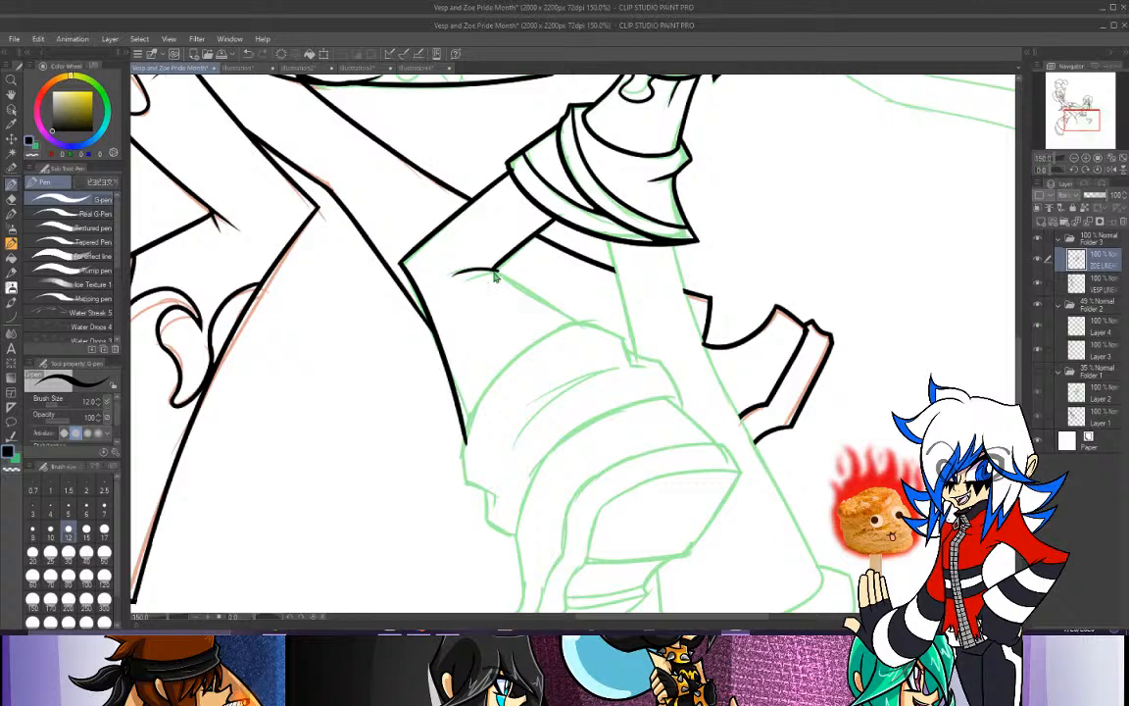
Ink the short crease behind the bent knee and the calf line running from it to the ankle cuff.
left_click_drag(450, 267, 489, 272)
mouse_move(497, 269)
left_mouse_down()
mouse_move(468, 274)
mouse_move(498, 269)
mouse_move(474, 276)
mouse_move(494, 269)
mouse_move(589, 333)
left_mouse_up()
key("ctrl+z")
key("ctrl+z")
left_click_drag(493, 270, 581, 328)
key("ctrl+z")
left_click_drag(495, 269, 590, 323)
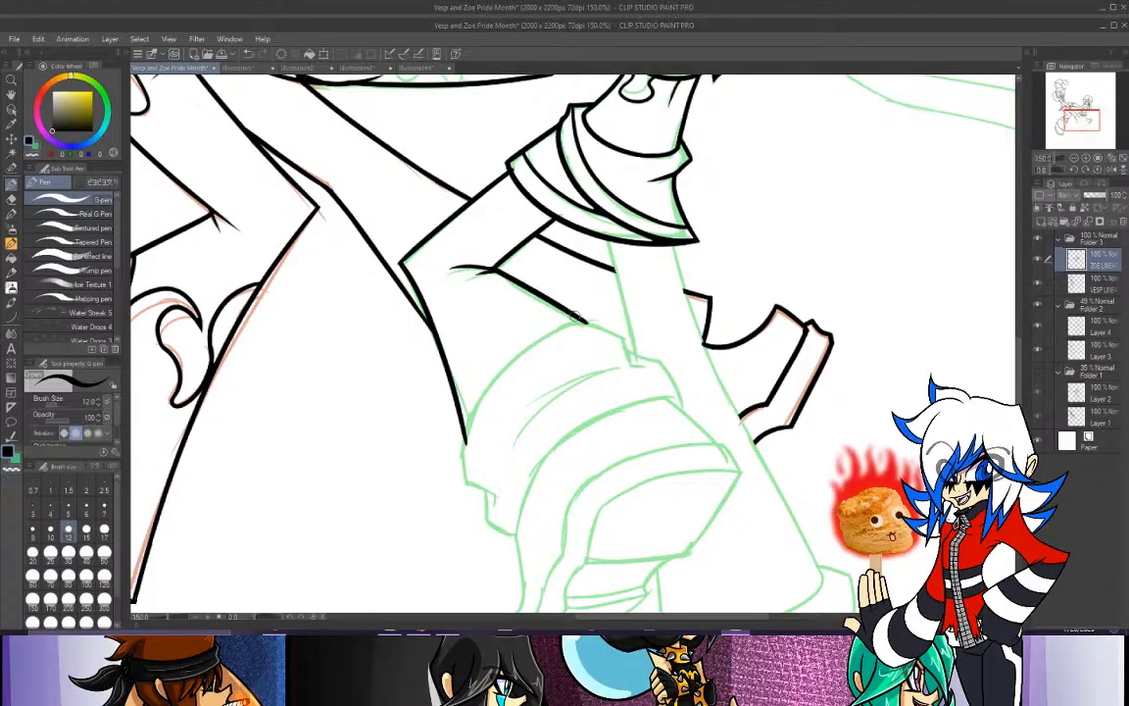
key("ctrl+z")
left_click_drag(494, 270, 584, 328)
key("ctrl+z")
left_click_drag(494, 270, 585, 330)
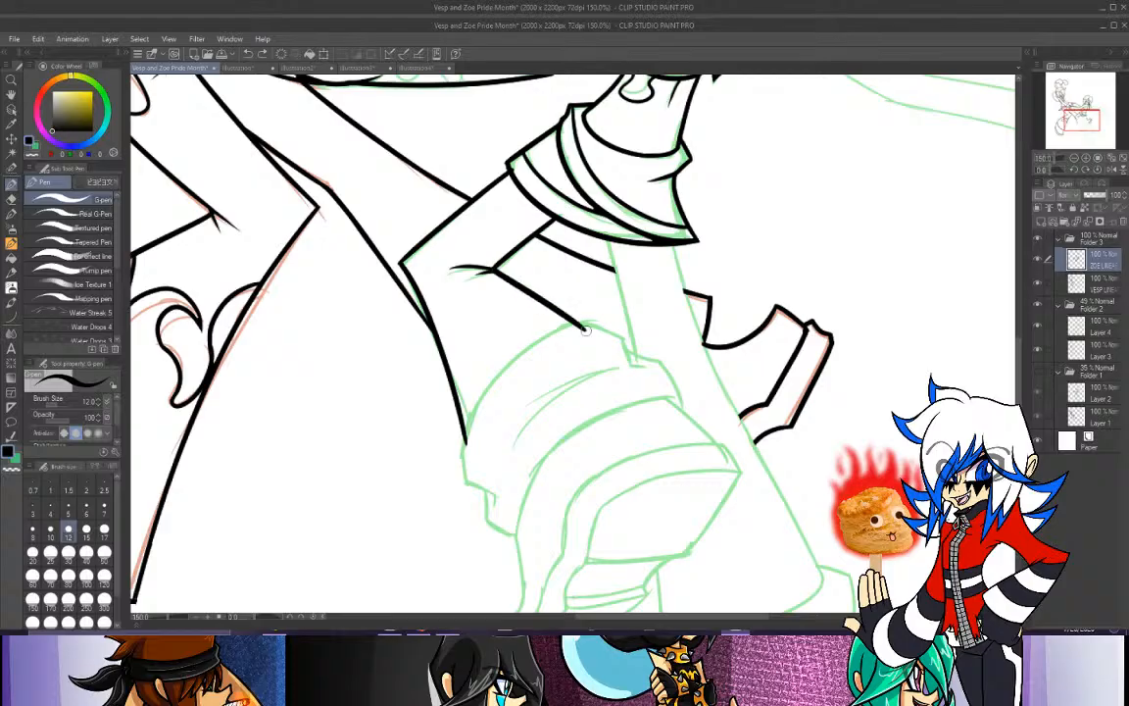
Erase the calf and shin line ends that overshoot the cuff and redraw the lower part of the shin line.
key("e")
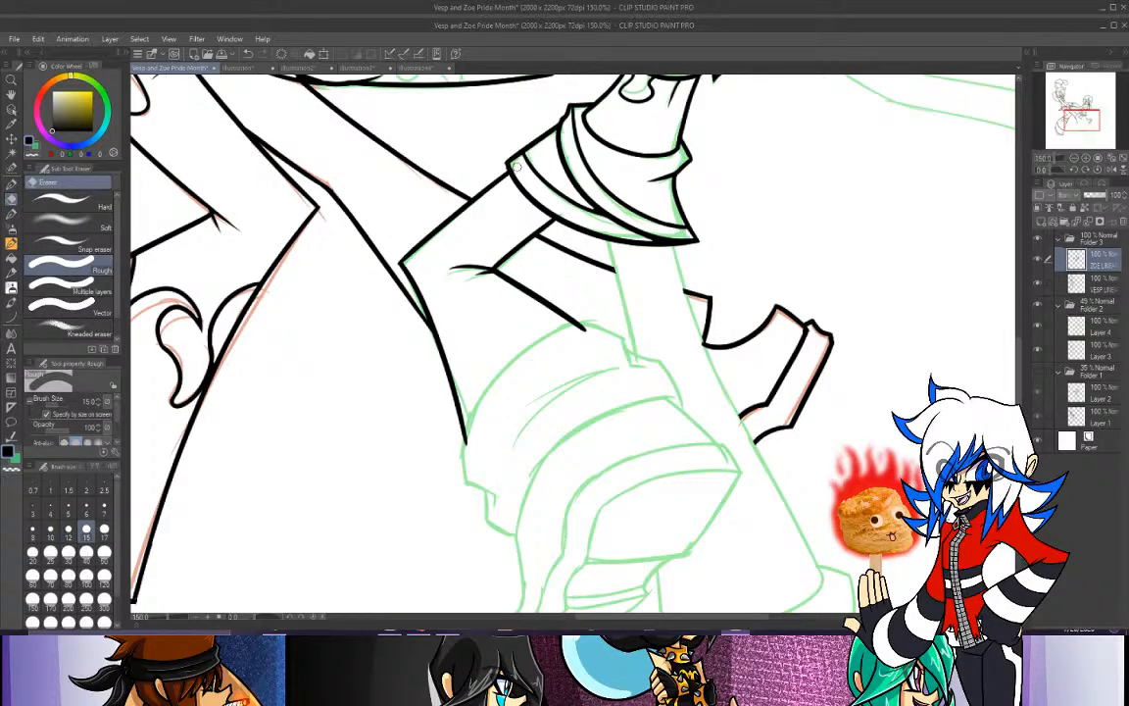
left_click(11, 184)
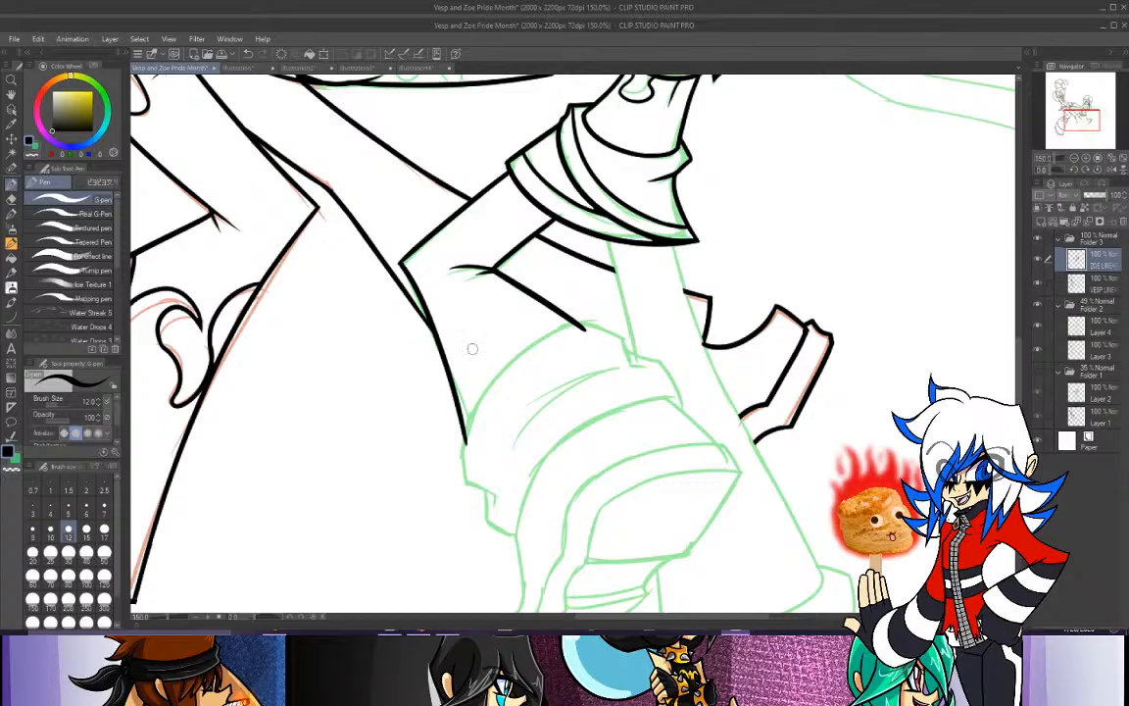
key("e")
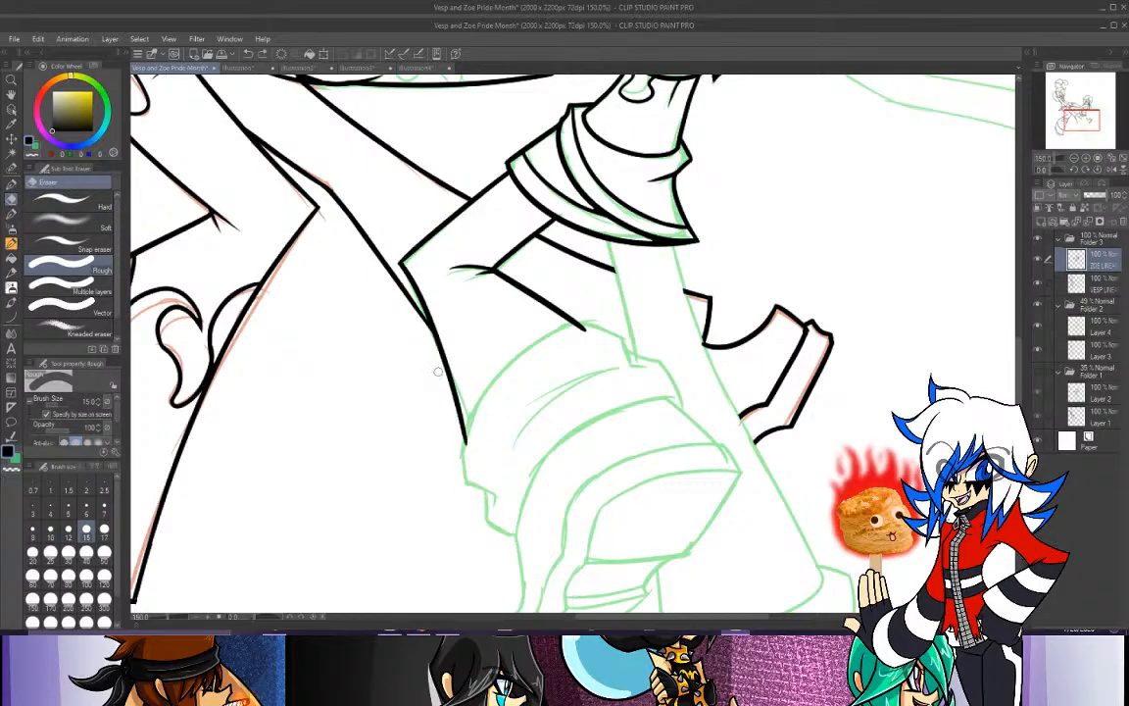
key("ctrl+z")
left_click_drag(431, 357, 466, 444)
left_click(11, 184)
left_click_drag(448, 369, 465, 429)
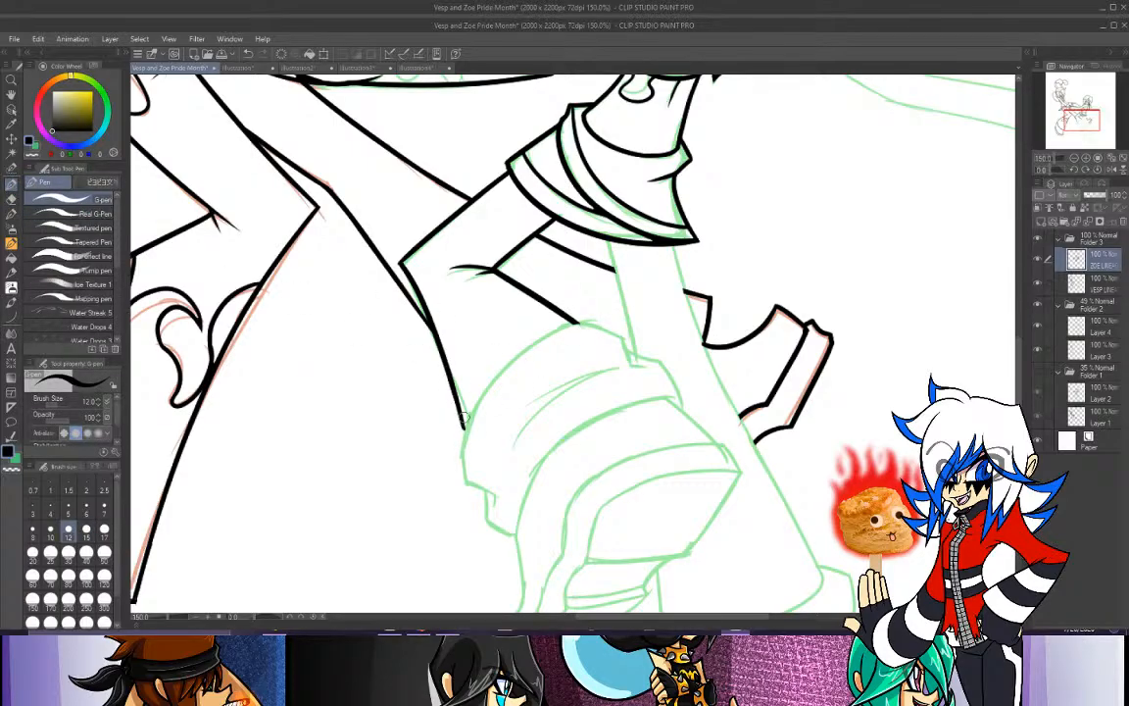
key("ctrl+z")
left_click_drag(447, 365, 464, 429)
Ink the curved lower edge of the bent leg's ankle cuff where it meets the shoe.
left_click_drag(1078, 106, 1083, 125)
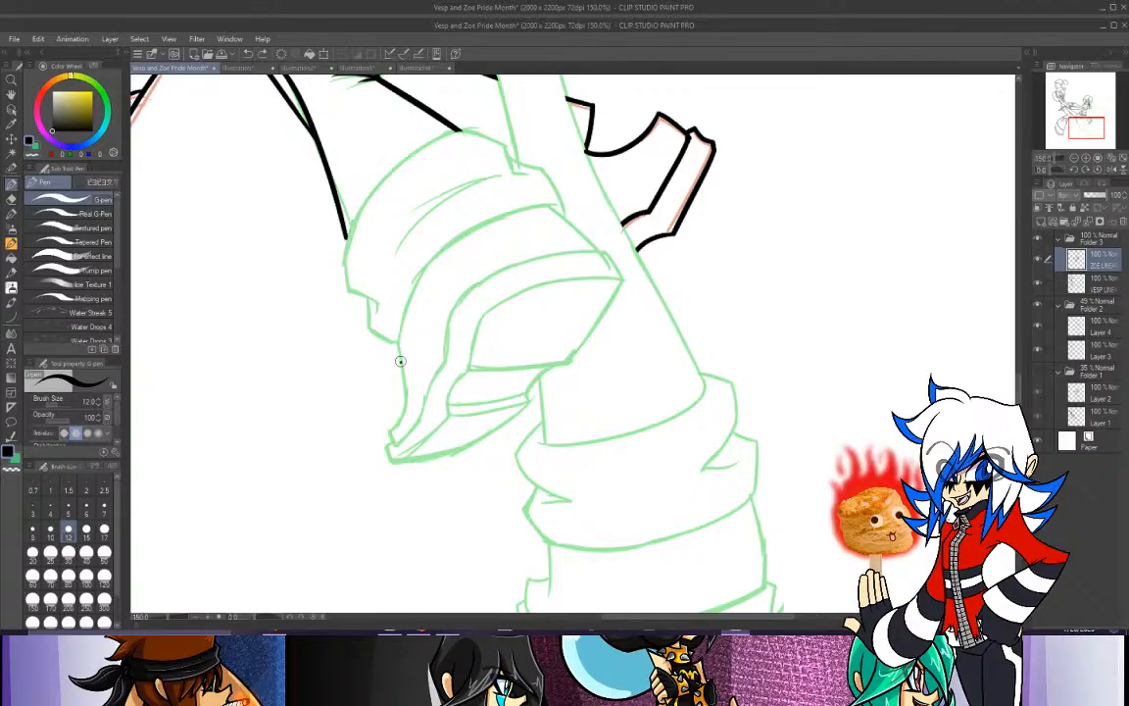
mouse_move(401, 361)
left_mouse_down()
mouse_move(395, 337)
mouse_move(446, 241)
left_mouse_up()
key("ctrl+z")
key("ctrl+z")
key("ctrl+z")
mouse_move(394, 345)
left_mouse_down()
mouse_move(469, 226)
mouse_move(547, 209)
left_mouse_up()
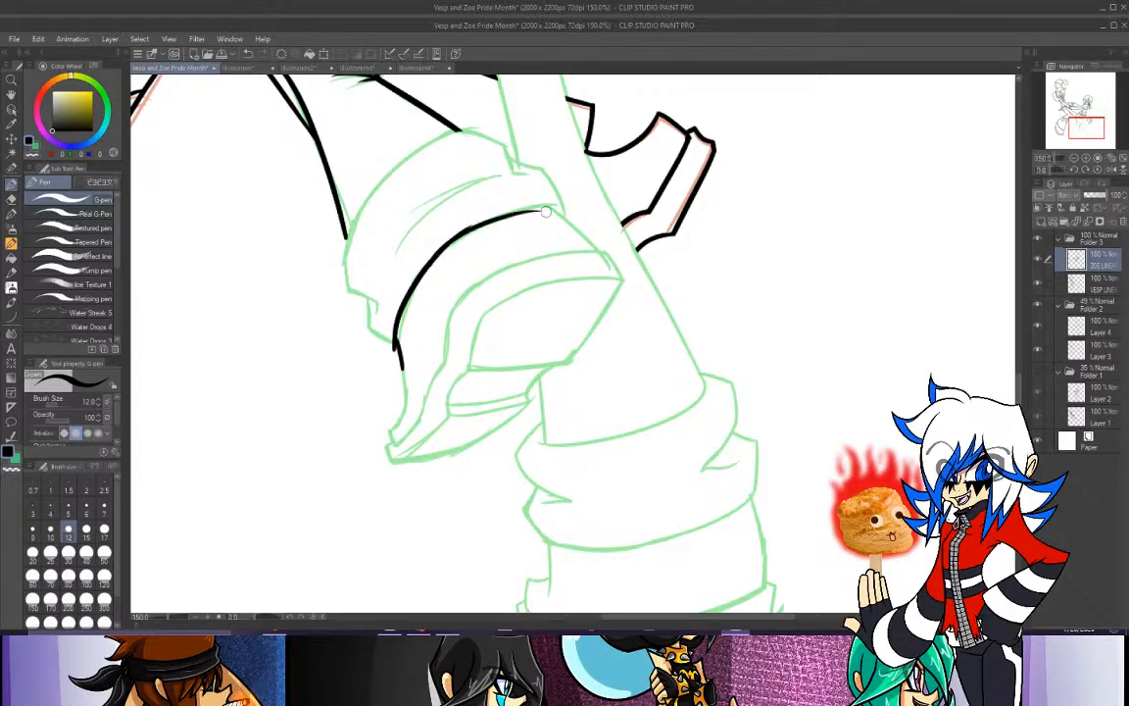
key("ctrl+z")
left_click_drag(449, 245, 561, 209)
key("ctrl+z")
mouse_move(429, 261)
left_mouse_down()
mouse_move(464, 232)
mouse_move(557, 204)
left_mouse_up()
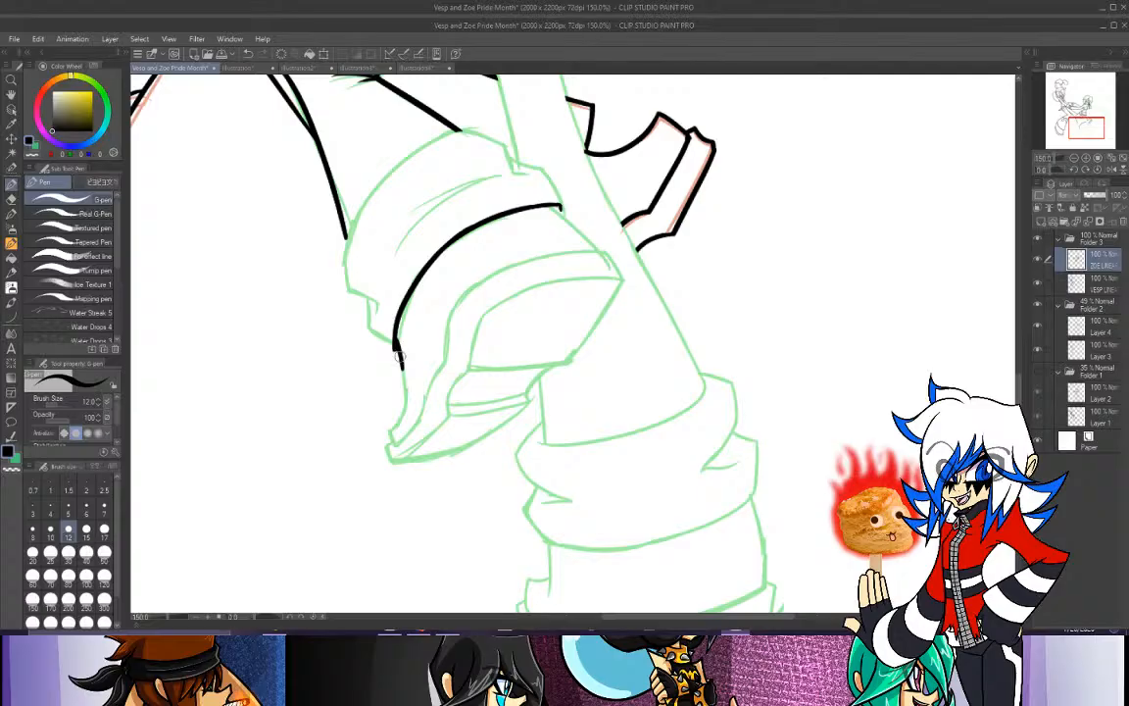
Ink the folded, stepped front side of the ankle cuff up from its lower edge.
mouse_move(398, 353)
left_mouse_down()
mouse_move(363, 337)
mouse_move(365, 295)
mouse_move(361, 333)
left_mouse_up()
key("ctrl+z")
key("ctrl+z")
key("ctrl+z")
key("ctrl+z")
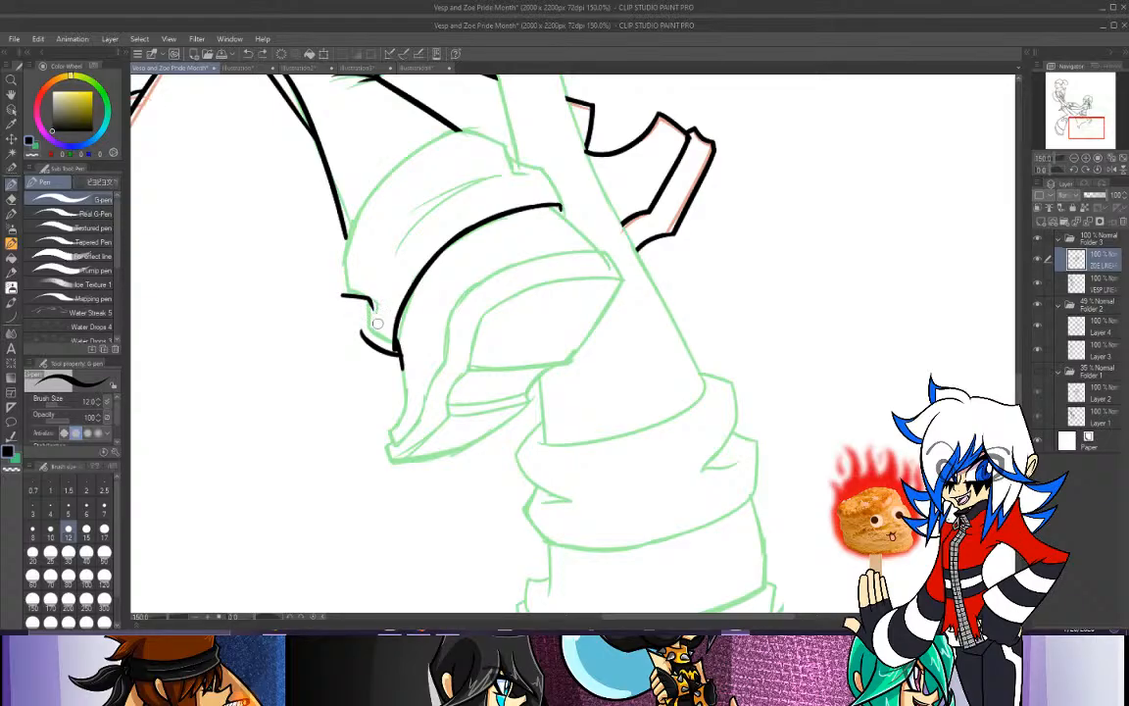
mouse_move(370, 301)
left_mouse_down()
mouse_move(362, 331)
mouse_move(341, 243)
left_mouse_up()
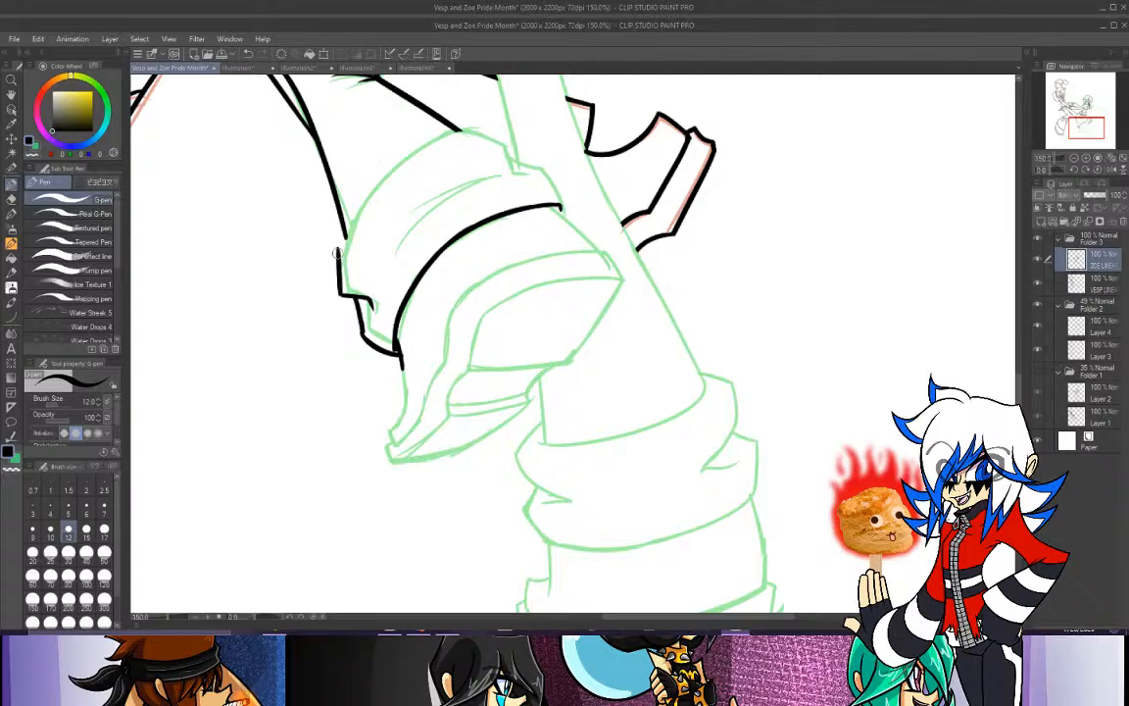
key("ctrl+z")
mouse_move(342, 294)
left_mouse_down()
mouse_move(343, 262)
mouse_move(394, 171)
left_mouse_up()
key("ctrl+z")
key("ctrl+z")
Ink the front part of the ankle cuff's curved upper edge across the base of the shin.
left_click_drag(344, 262, 435, 149)
key("ctrl+z")
mouse_move(342, 261)
left_mouse_down()
mouse_move(375, 195)
mouse_move(436, 142)
left_mouse_up()
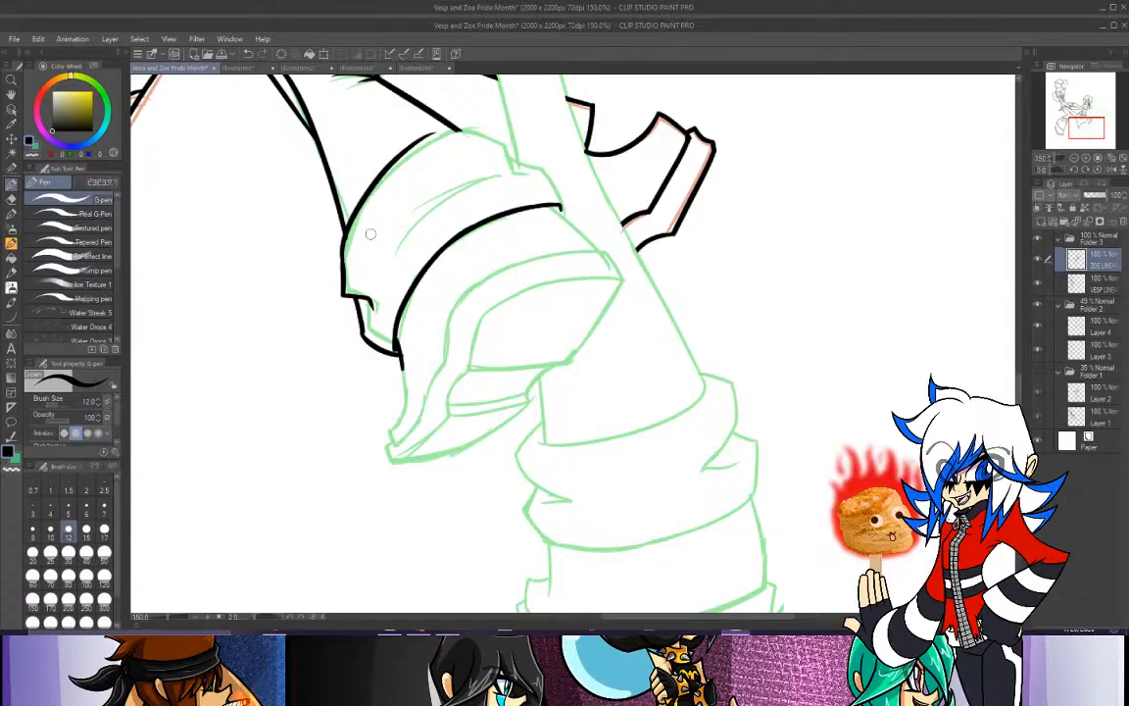
key("ctrl+z")
left_click_drag(343, 260, 435, 144)
key("ctrl+z")
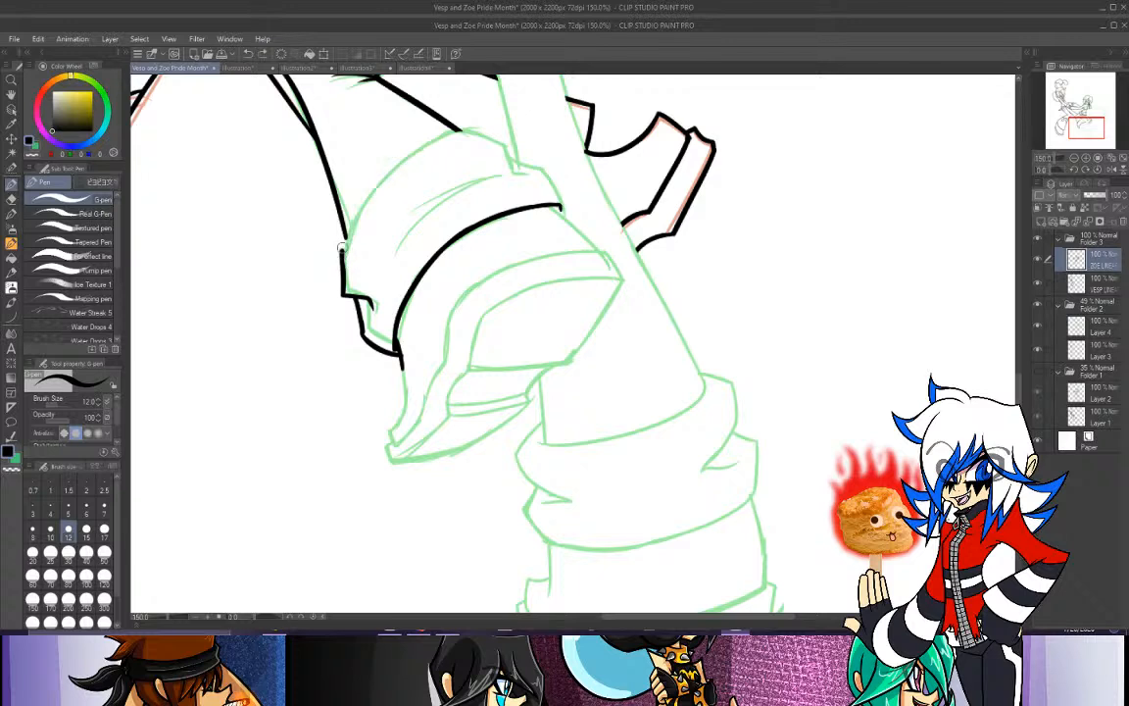
left_click_drag(342, 261, 417, 147)
key("ctrl+z")
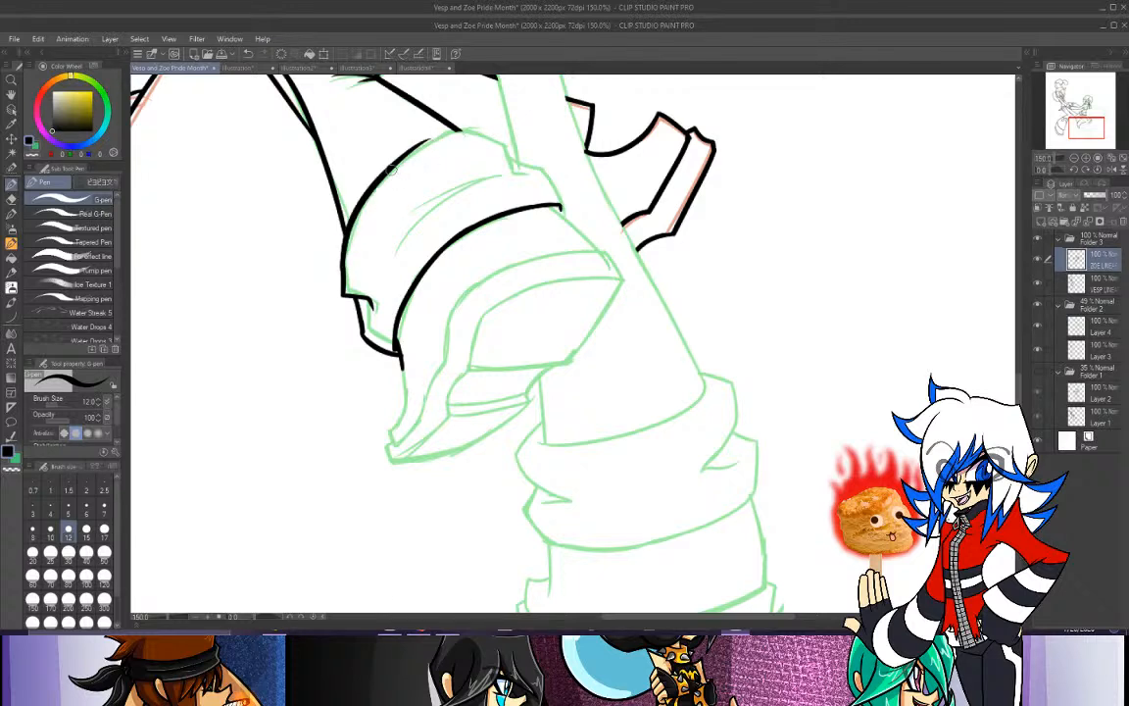
Extend the ankle cuff's upper edge past the calf line and ink the notched fold at its back.
left_click_drag(394, 165, 482, 130)
key("ctrl+z")
mouse_move(400, 160)
left_mouse_down()
mouse_move(445, 133)
mouse_move(493, 134)
left_mouse_up()
key("ctrl+z")
mouse_move(397, 160)
left_mouse_down()
mouse_move(507, 133)
mouse_move(481, 132)
mouse_move(523, 145)
mouse_move(473, 130)
mouse_move(510, 132)
mouse_move(477, 130)
mouse_move(513, 136)
mouse_move(493, 137)
mouse_move(515, 139)
mouse_move(512, 167)
mouse_move(516, 138)
mouse_move(516, 170)
mouse_move(513, 155)
mouse_move(534, 172)
mouse_move(517, 157)
mouse_move(556, 176)
mouse_move(558, 162)
mouse_move(546, 164)
mouse_move(563, 172)
mouse_move(569, 210)
left_mouse_up()
key("ctrl+z")
key("ctrl+z")
key("ctrl+z")
key("ctrl+z")
key("ctrl+z")
key("ctrl+z")
key("ctrl+z")
key("ctrl+z")
key("ctrl+z")
key("ctrl+z")
key("ctrl+z")
key("ctrl+z")
Ink the back side of the ankle cuff from the notched fold down to its lower edge.
left_click_drag(559, 166, 565, 222)
key("ctrl+z")
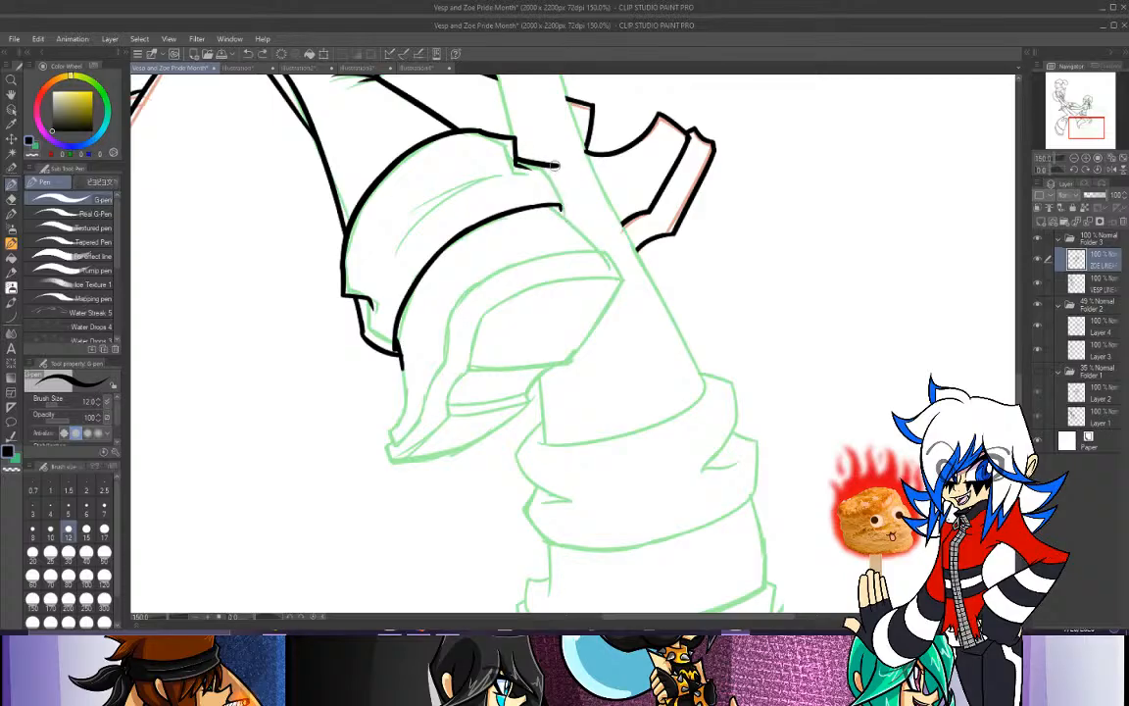
left_click_drag(559, 166, 565, 219)
key("ctrl+z")
left_click_drag(558, 165, 568, 216)
key("ctrl+z")
left_click_drag(558, 164, 569, 216)
key("ctrl+z")
left_click_drag(558, 165, 563, 215)
Ink the long curved crease inside the ankle cuff and the short crease branching off it.
left_click_drag(390, 253, 500, 172)
key("ctrl+z")
mouse_move(390, 254)
left_mouse_down()
mouse_move(507, 162)
mouse_move(397, 259)
left_mouse_up()
key("ctrl+z")
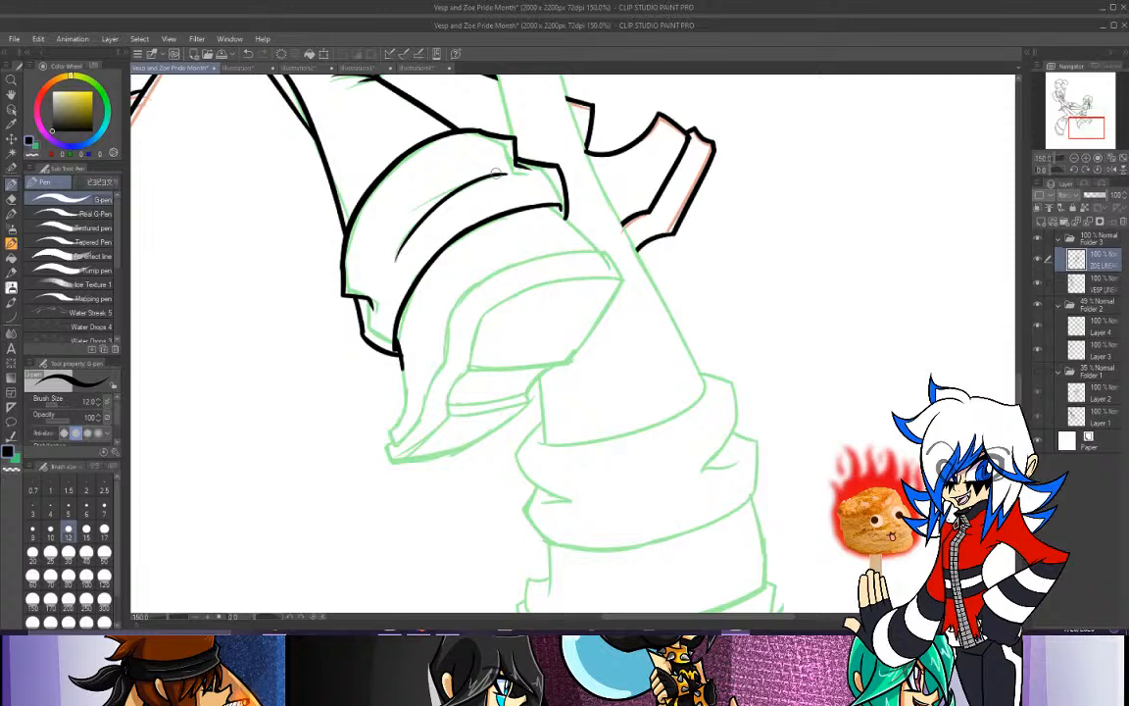
key("ctrl+z")
left_click_drag(506, 175, 407, 219)
key("ctrl+z")
left_click_drag(474, 181, 422, 212)
key("ctrl+z")
left_click_drag(475, 181, 423, 215)
key("ctrl+z")
left_click_drag(477, 181, 411, 212)
key("ctrl+z")
left_click_drag(470, 182, 421, 207)
Ink the shoe's slanted edge from the back of the ankle cuff down toward the sole.
key("e")
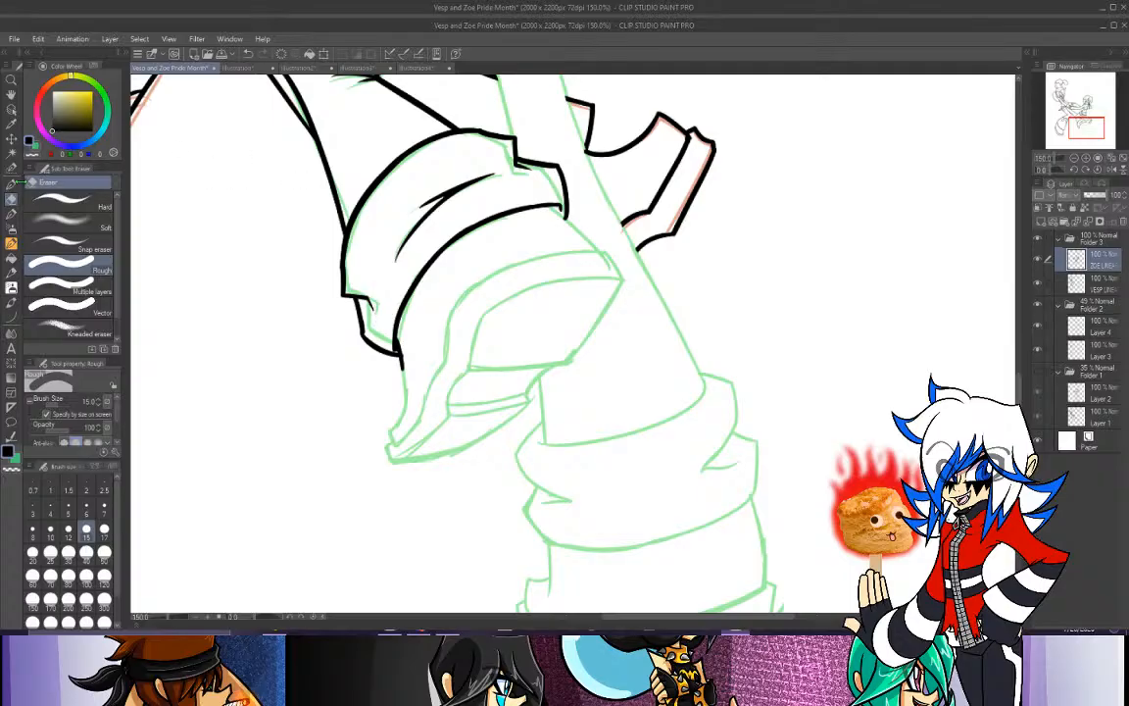
left_click(11, 183)
left_click_drag(548, 206, 604, 256)
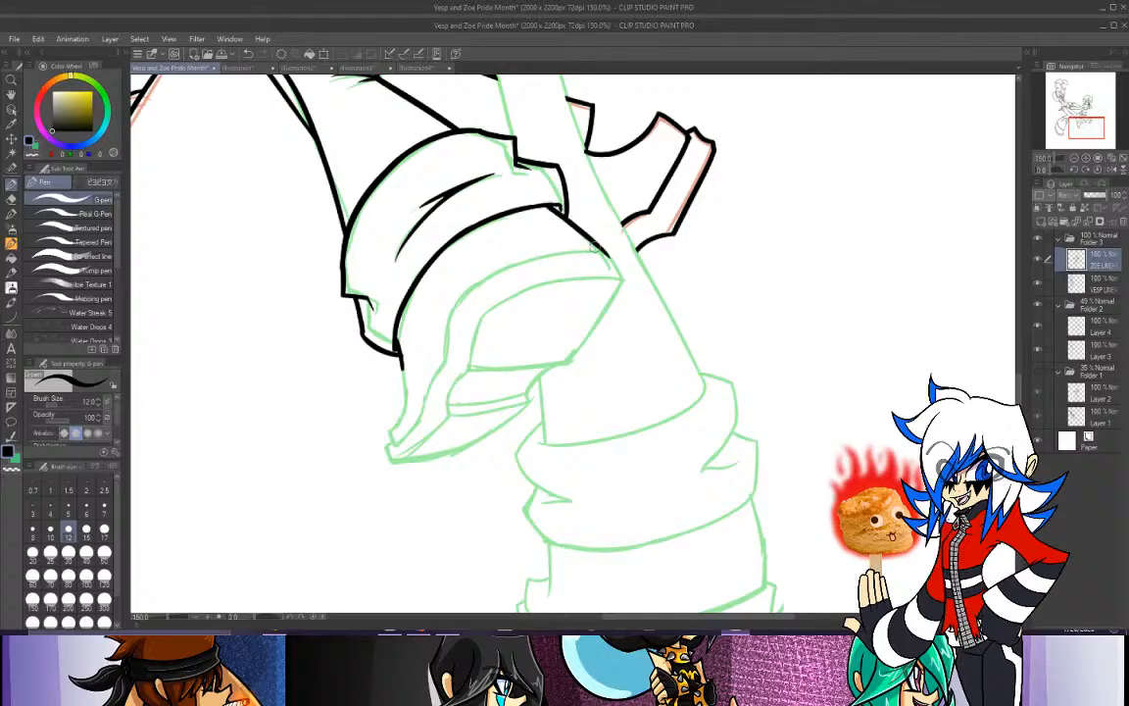
key("ctrl+z")
left_click_drag(549, 207, 602, 254)
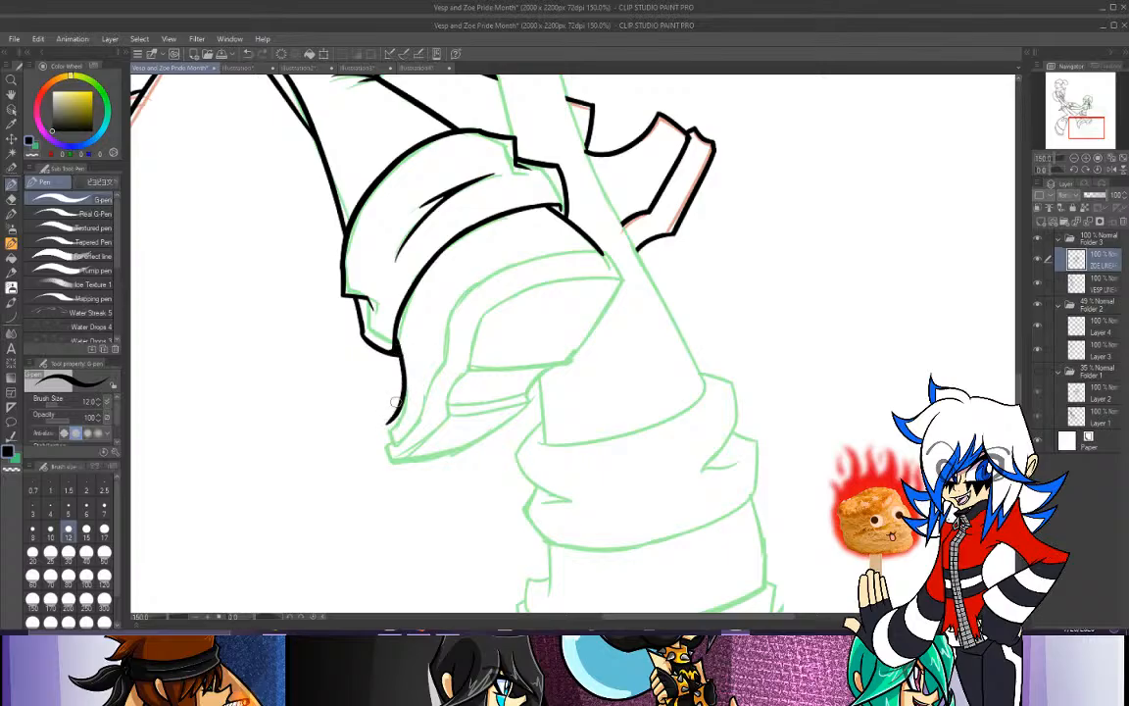
Ink the shoe's pointed toe corner and the first short stretch of the sole rim's upper edge.
mouse_move(398, 349)
left_mouse_down()
mouse_move(403, 380)
mouse_move(385, 421)
mouse_move(396, 446)
mouse_move(446, 364)
left_mouse_up()
key("ctrl+z")
key("ctrl+z")
key("ctrl+z")
key("ctrl+z")
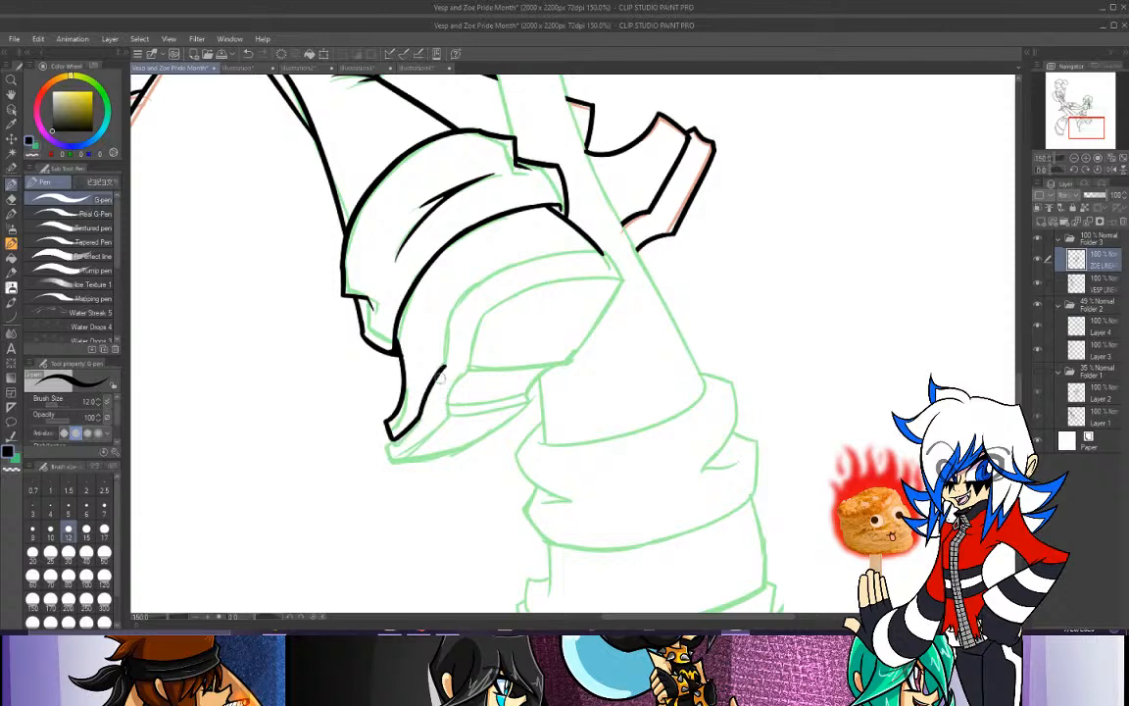
key("ctrl+z")
Ink the rest of the sole rim's upper edge, curving up and over to the back of the shoe.
left_click_drag(421, 415, 467, 292)
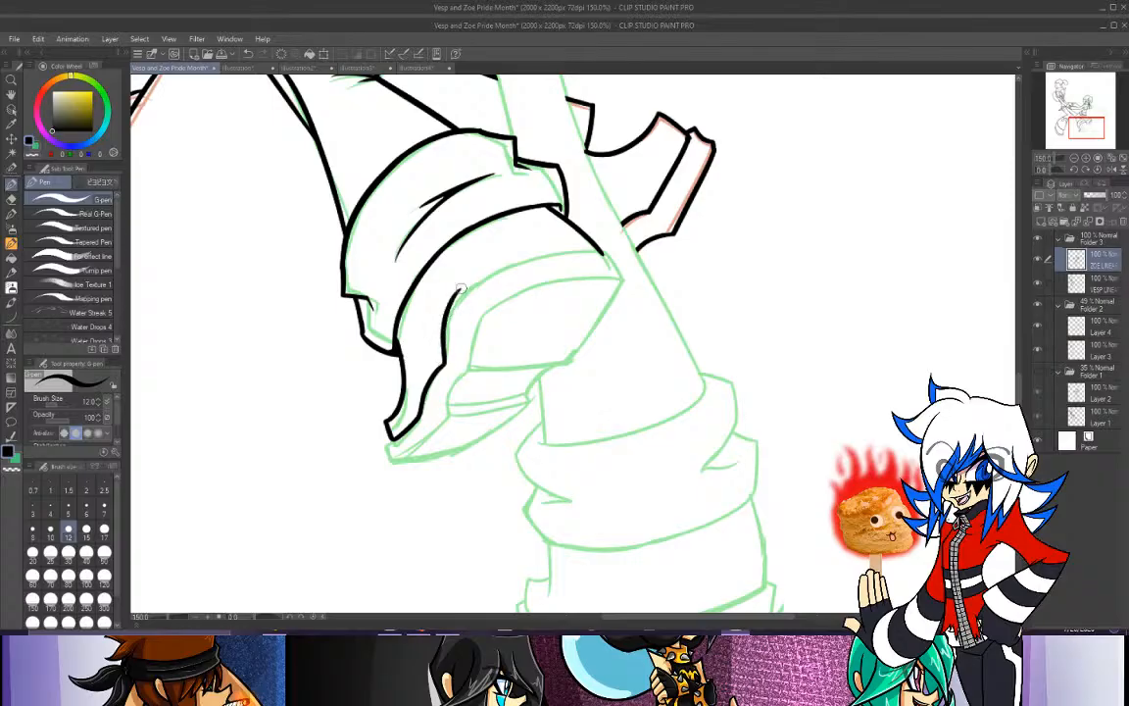
key("ctrl+z")
left_click_drag(444, 366, 484, 282)
key("ctrl+z")
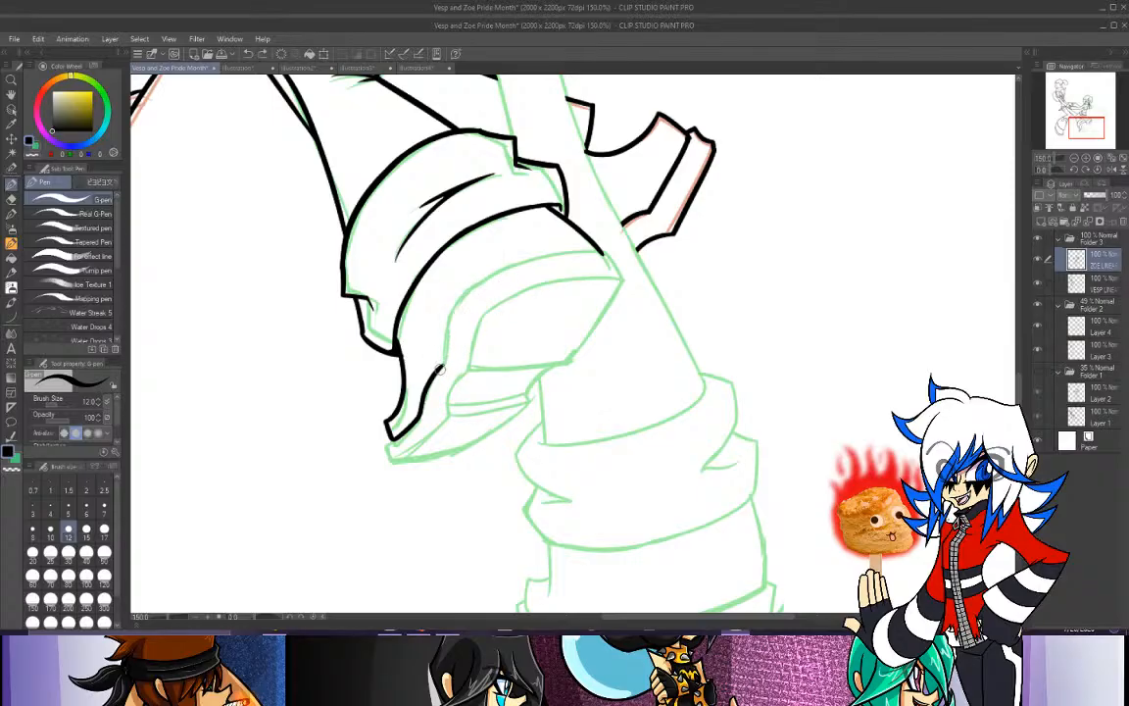
mouse_move(446, 367)
left_mouse_down()
mouse_move(479, 284)
mouse_move(623, 252)
left_mouse_up()
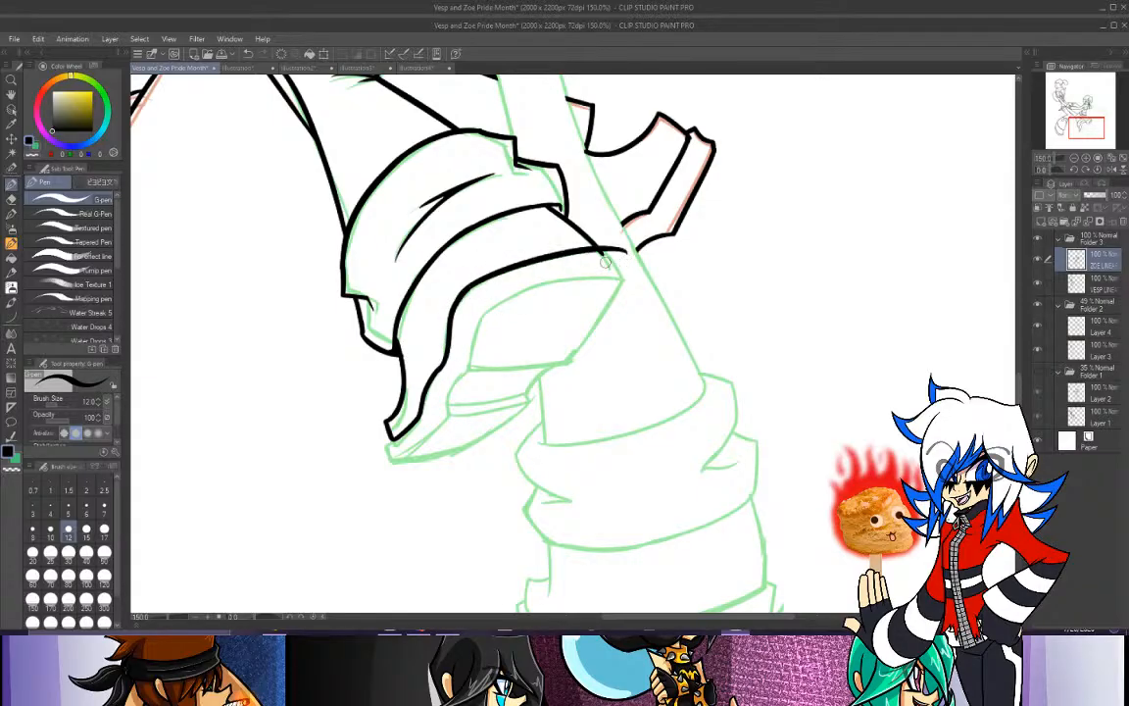
key("ctrl+z")
left_click_drag(460, 298, 622, 259)
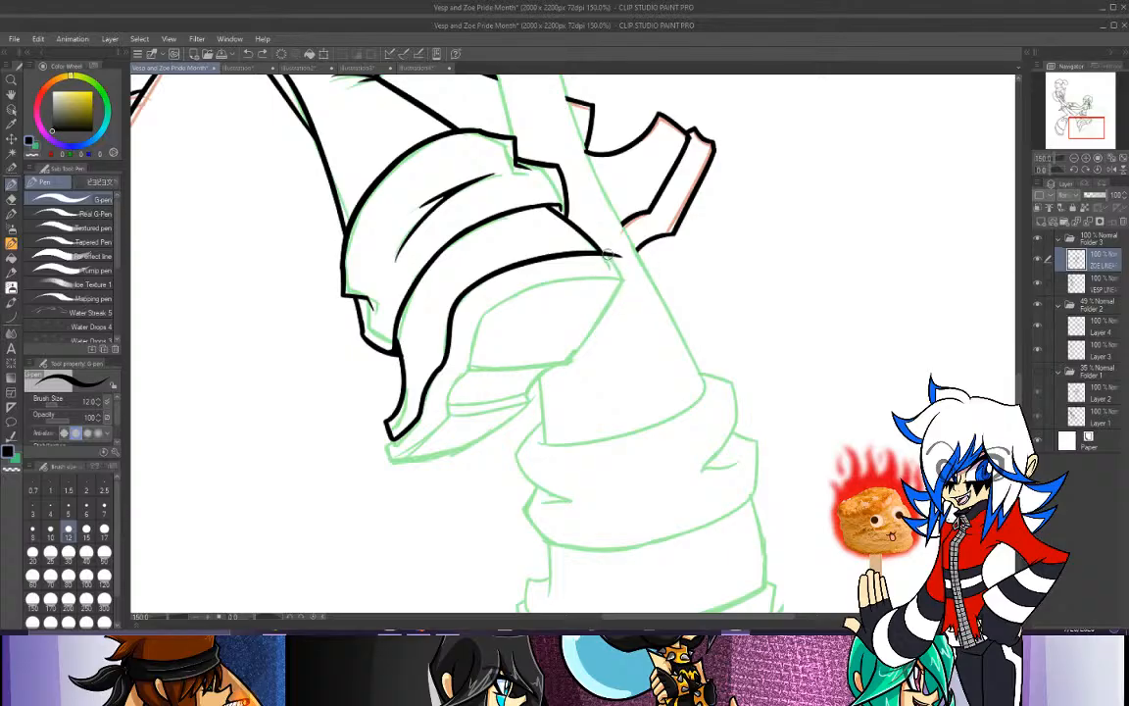
Ink the rounded corner at the back of the sole and the slanted edge running down from it.
left_click_drag(606, 253, 625, 285)
left_click_drag(622, 284, 564, 362)
key("ctrl+z")
key("ctrl+z")
left_click_drag(622, 281, 569, 363)
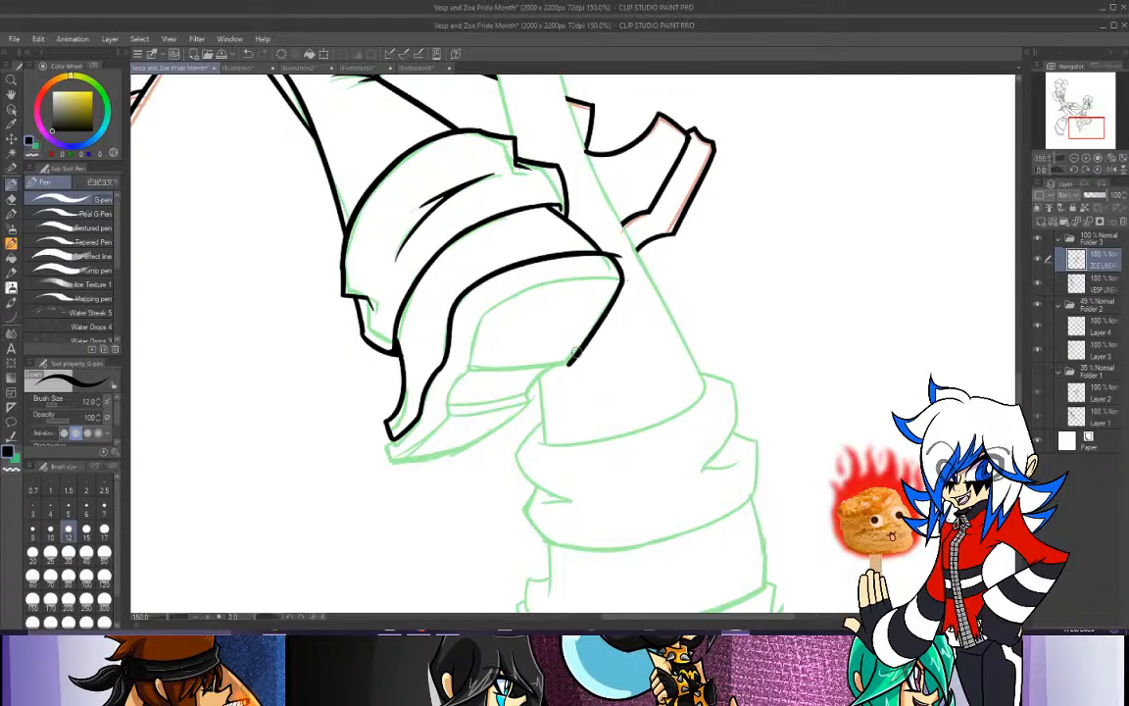
mouse_move(620, 278)
left_mouse_down()
mouse_move(557, 290)
mouse_move(500, 332)
left_mouse_up()
key("ctrl+z")
Ink the small step below the toe corner and the first part of the sole's lower edge.
left_click(1087, 159)
left_click(1088, 130)
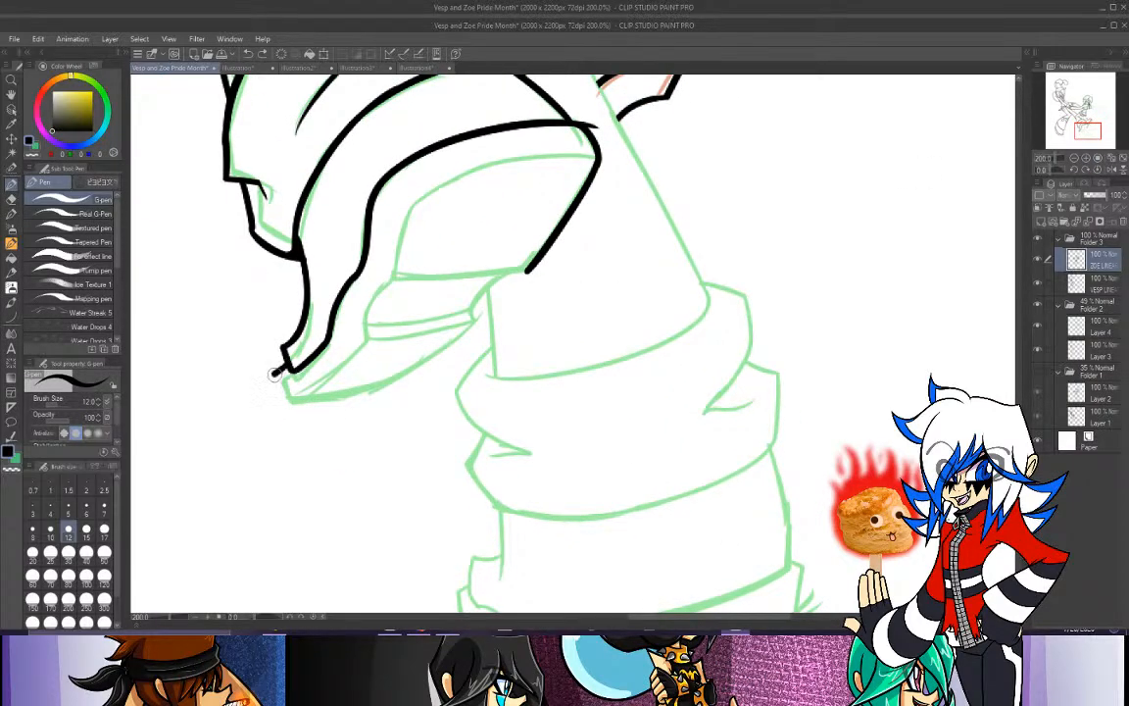
mouse_move(285, 366)
left_mouse_down()
mouse_move(277, 374)
mouse_move(288, 401)
mouse_move(402, 383)
left_mouse_up()
key("ctrl+z")
left_click_drag(288, 400, 404, 376)
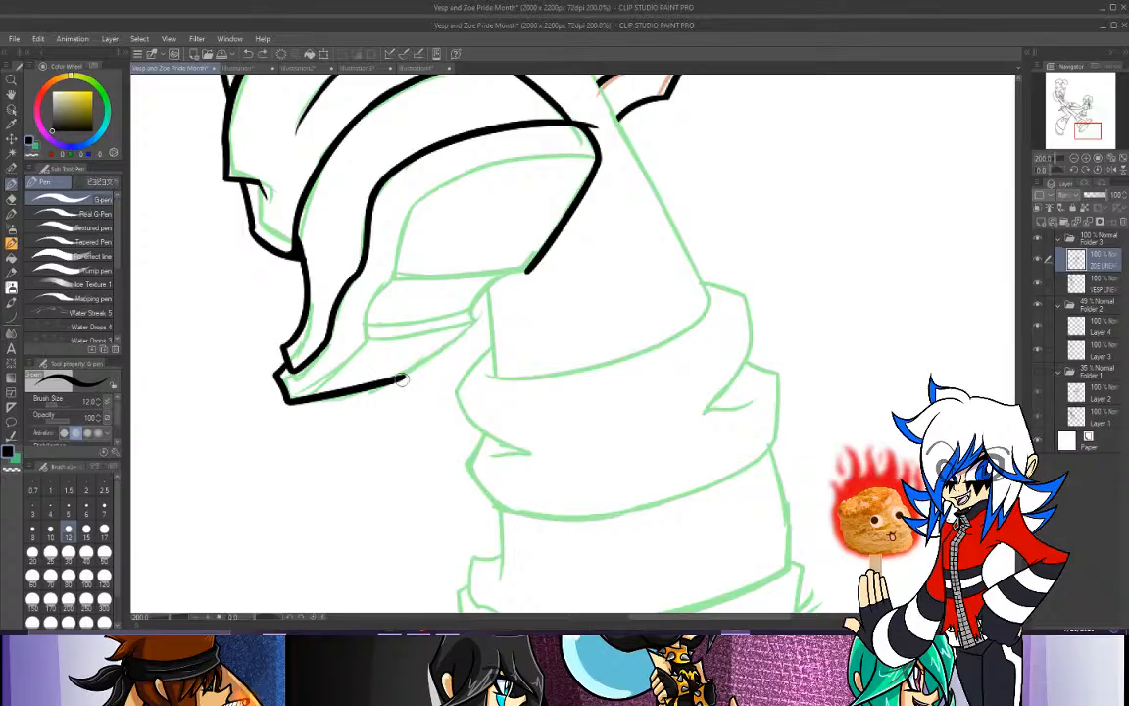
Continue the sole's lower edge up to its inner corner and ink the small notch there.
mouse_move(401, 378)
left_mouse_down()
mouse_move(485, 321)
mouse_move(475, 301)
mouse_move(505, 277)
left_mouse_up()
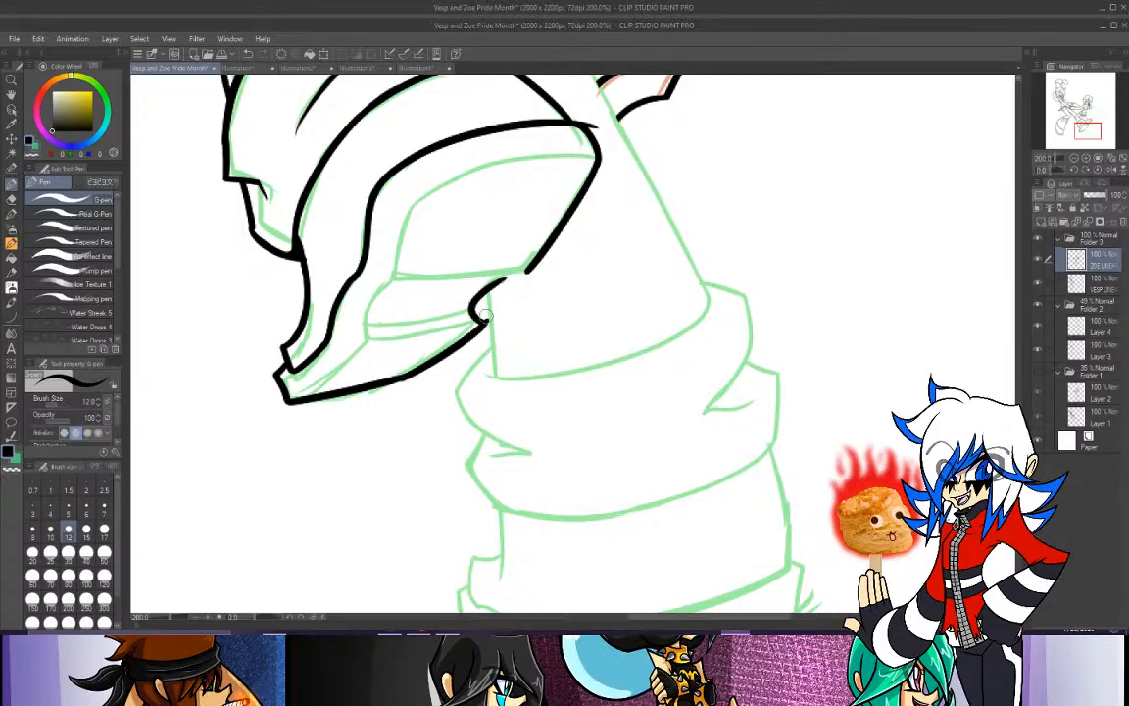
key("ctrl+z")
mouse_move(485, 322)
left_mouse_down()
mouse_move(509, 275)
mouse_move(492, 282)
mouse_move(528, 271)
mouse_move(435, 274)
left_mouse_up()
key("ctrl+z")
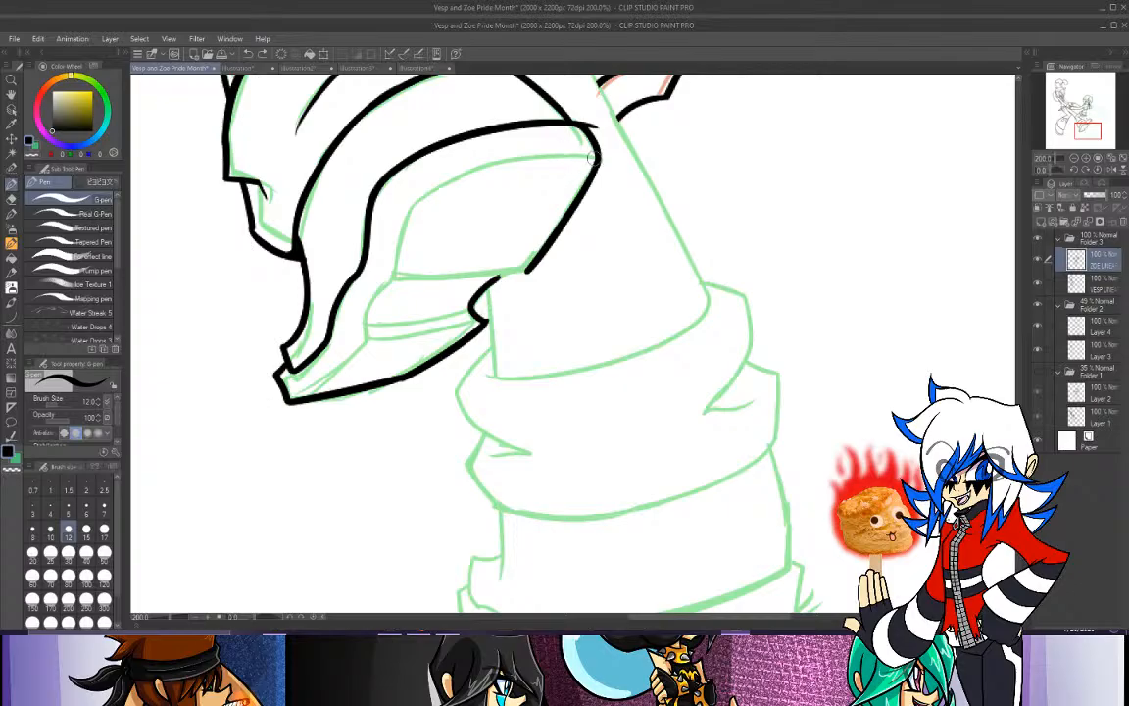
Ink the sole rim's inner edge from the back corner over the curve and down to the tread panel's base.
mouse_move(596, 156)
left_mouse_down()
mouse_move(522, 156)
mouse_move(419, 203)
left_mouse_up()
key("ctrl+z")
mouse_move(591, 154)
left_mouse_down()
mouse_move(491, 171)
mouse_move(421, 201)
left_mouse_up()
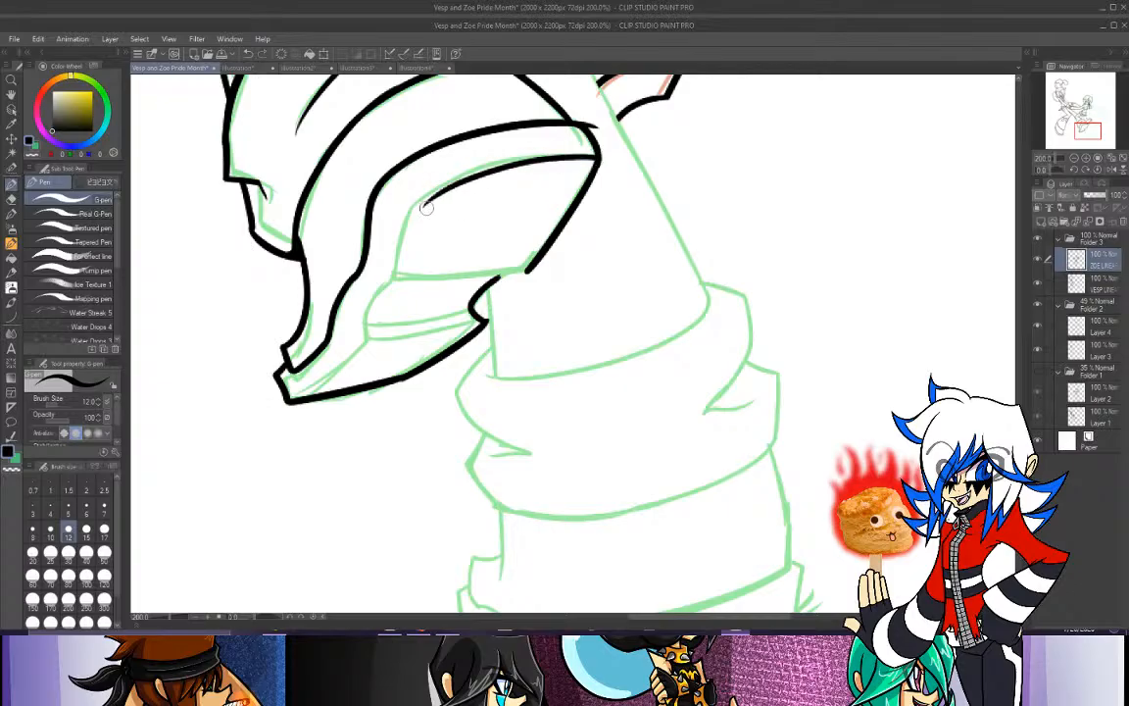
key("ctrl+z")
mouse_move(591, 154)
left_mouse_down()
mouse_move(480, 168)
mouse_move(423, 199)
mouse_move(401, 232)
left_mouse_up()
key("ctrl+z")
mouse_move(447, 182)
left_mouse_down()
mouse_move(409, 209)
mouse_move(393, 283)
left_mouse_up()
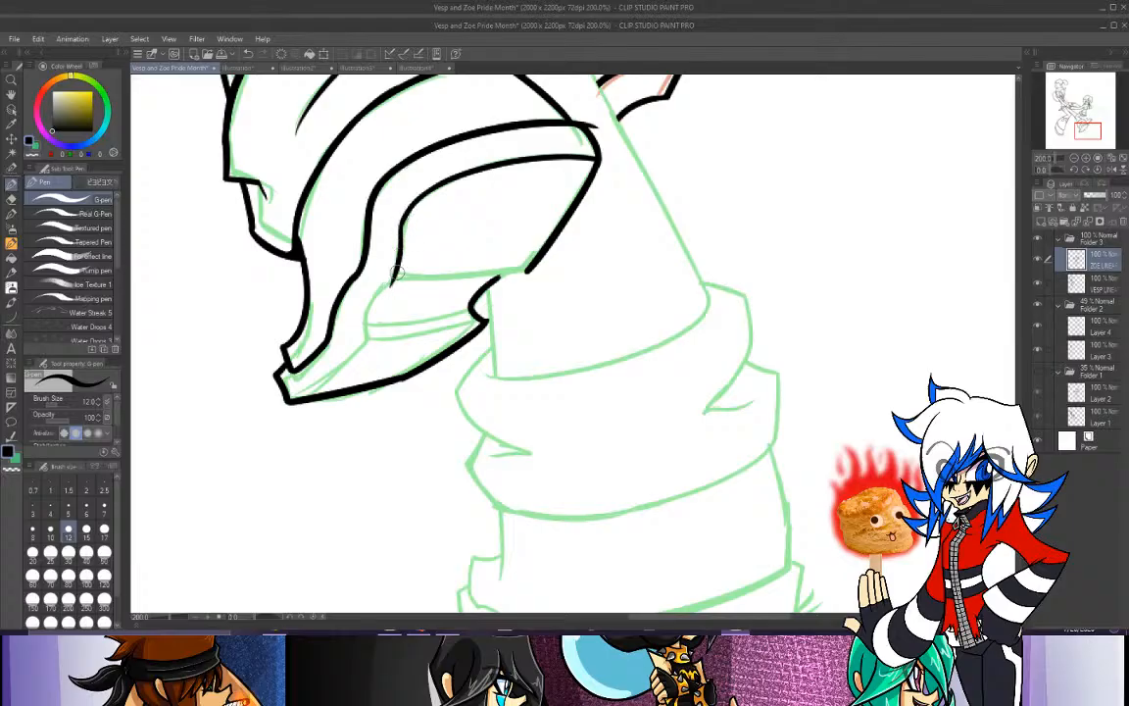
Continue the sole rim's inner edge past the recessed section and down to the sole's lower edge near the toe.
key("ctrl+z")
left_click_drag(407, 215, 365, 351)
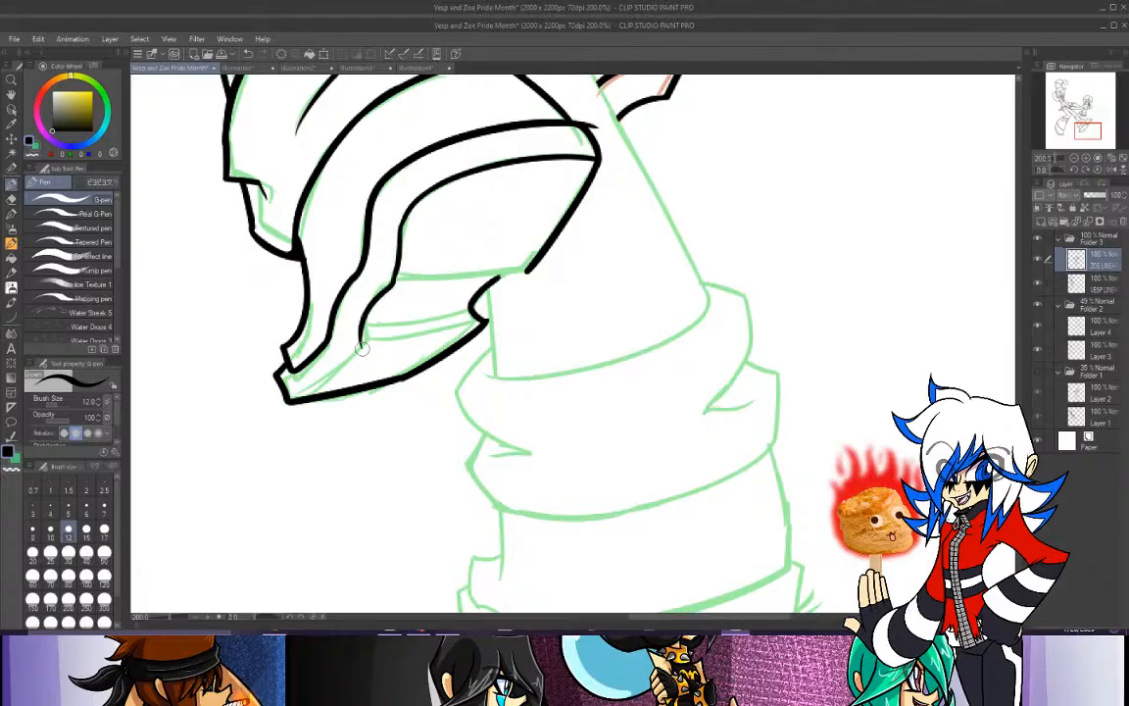
key("ctrl+z")
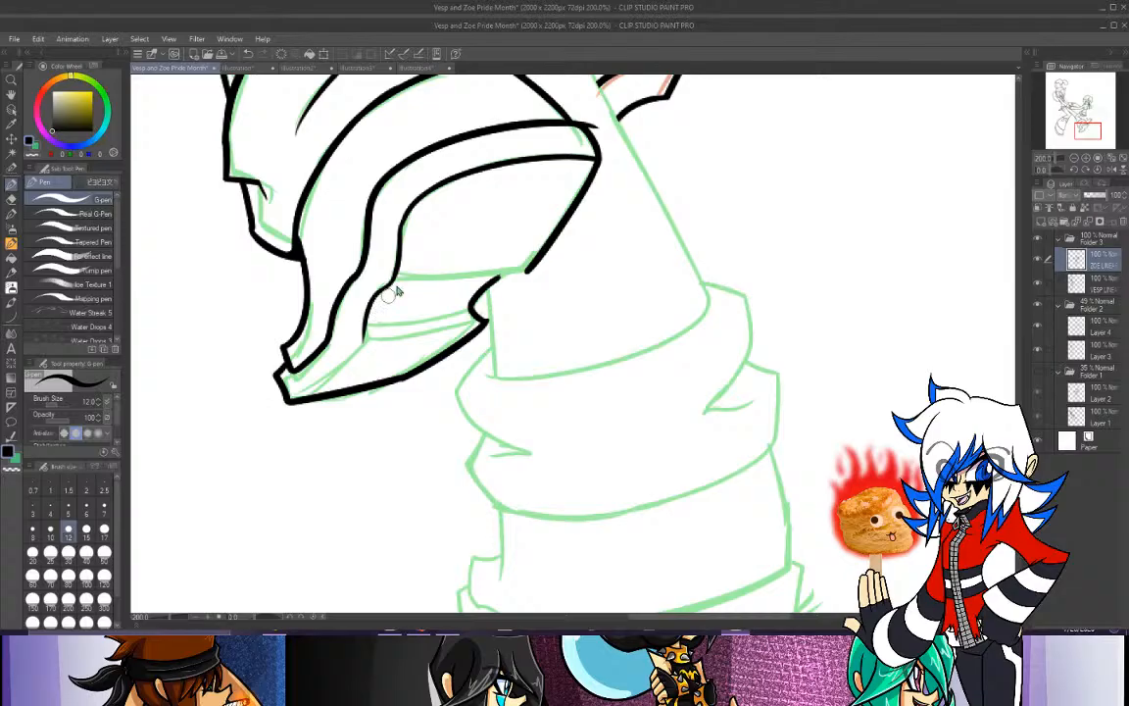
left_click_drag(395, 276, 352, 336)
key("ctrl+z")
mouse_move(393, 283)
left_mouse_down()
mouse_move(371, 304)
mouse_move(363, 346)
mouse_move(367, 335)
mouse_move(310, 388)
left_mouse_up()
key("ctrl+z")
left_click_drag(363, 343, 302, 397)
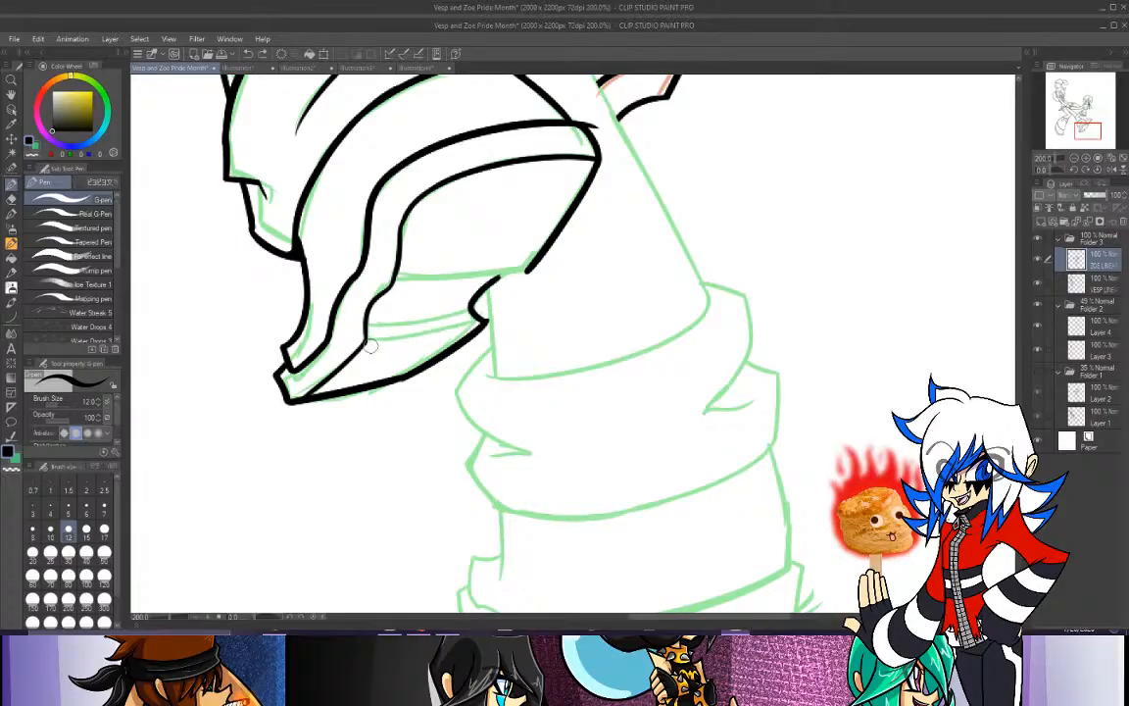
Ink the two narrow lines across the sole below the recess and the lower edge of the large tread panel.
left_click_drag(369, 344, 481, 320)
key("ctrl+z")
key("ctrl+z")
left_click_drag(368, 324, 482, 319)
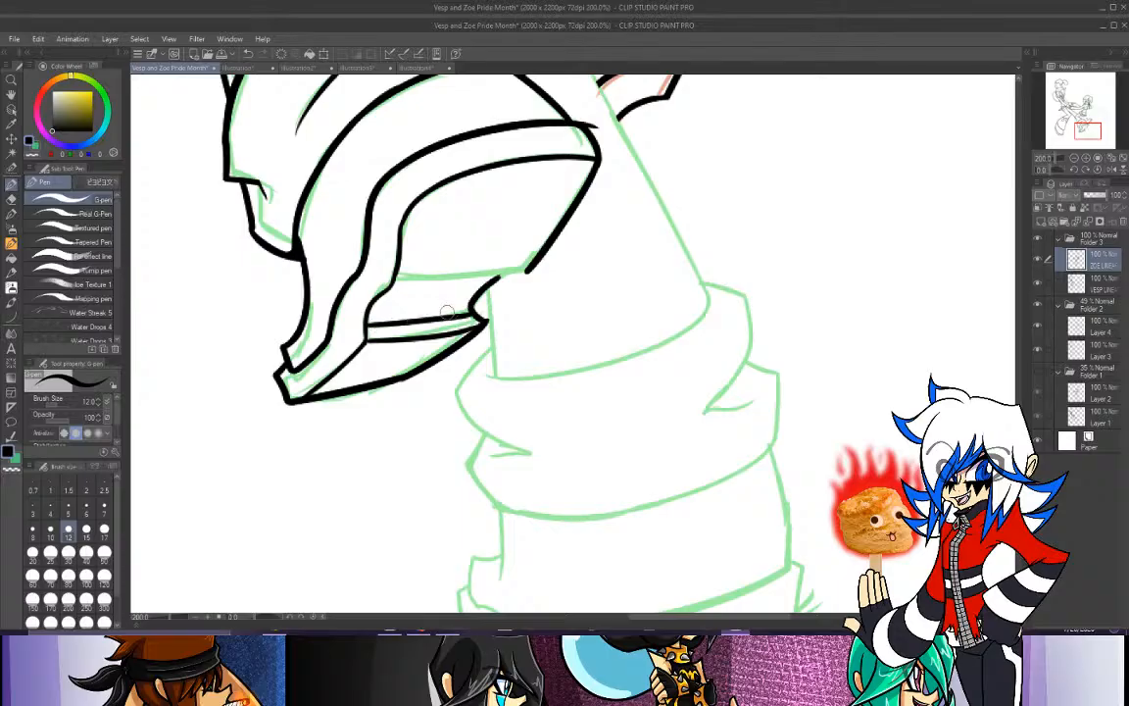
left_click_drag(395, 278, 525, 271)
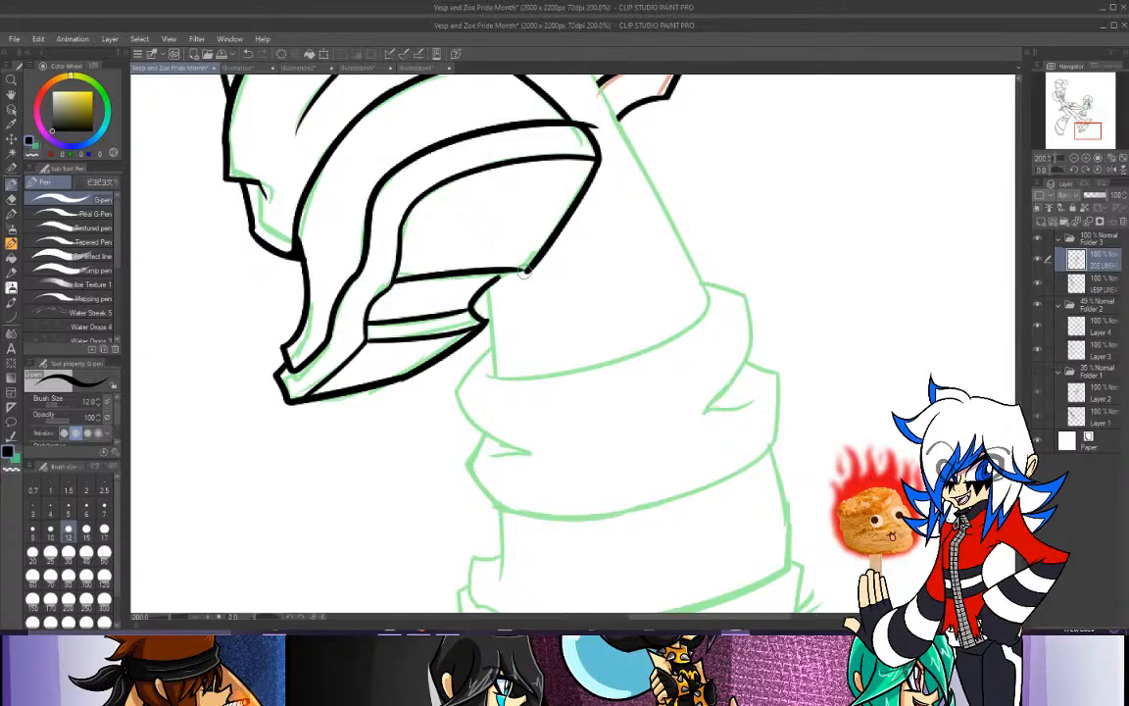
key("ctrl+z")
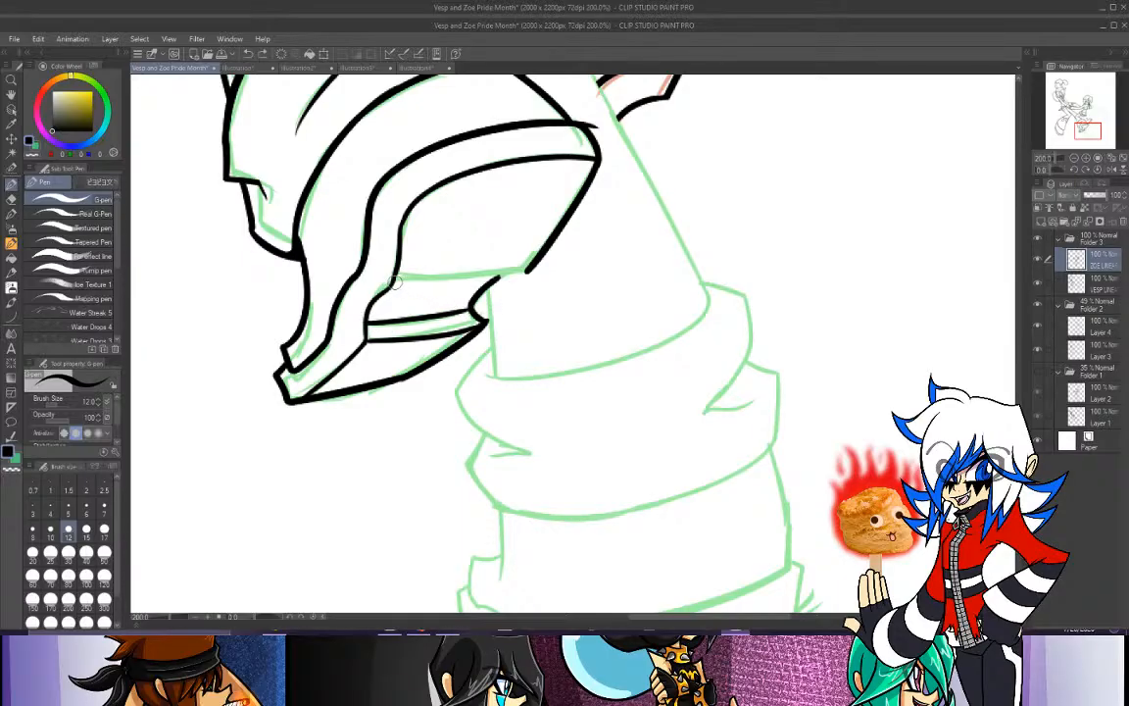
left_click_drag(395, 282, 519, 268)
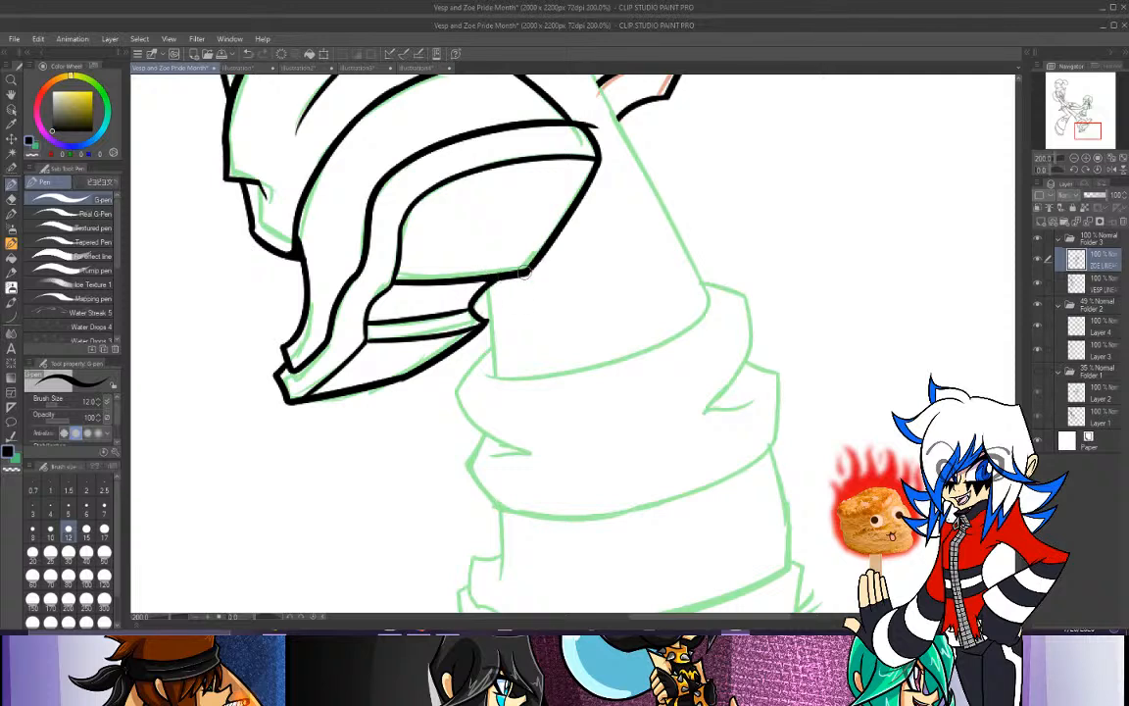
key("e")
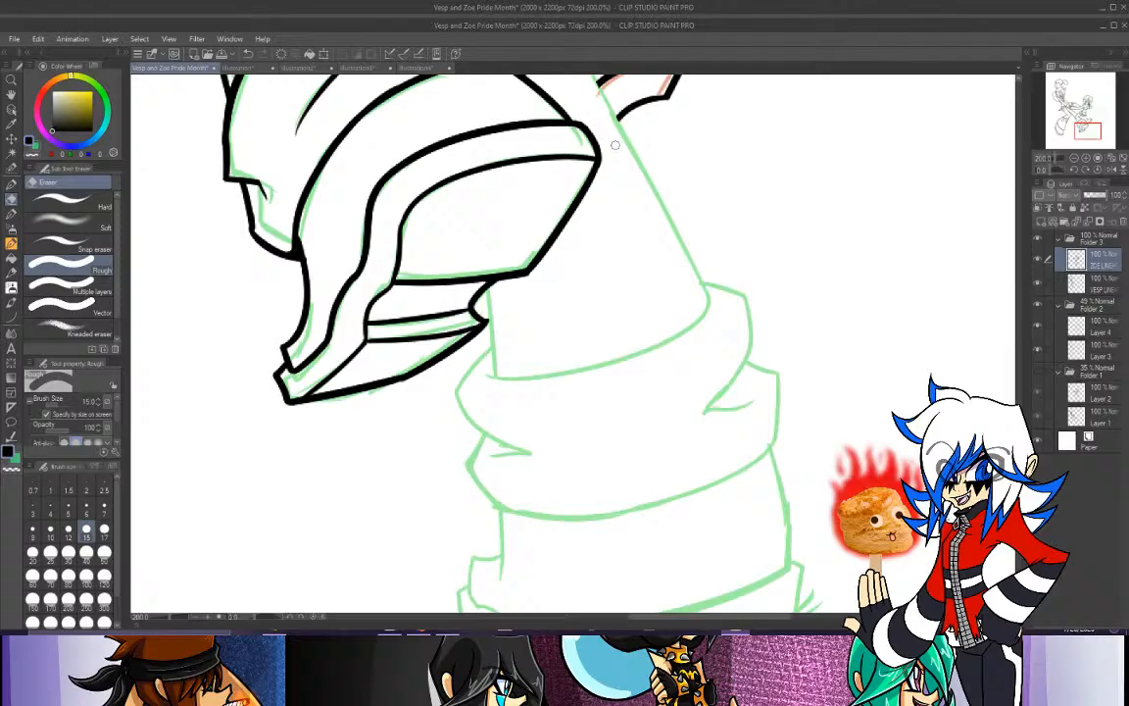
mouse_move(1081, 131)
left_mouse_down()
mouse_move(1064, 111)
mouse_move(1094, 122)
left_mouse_up()
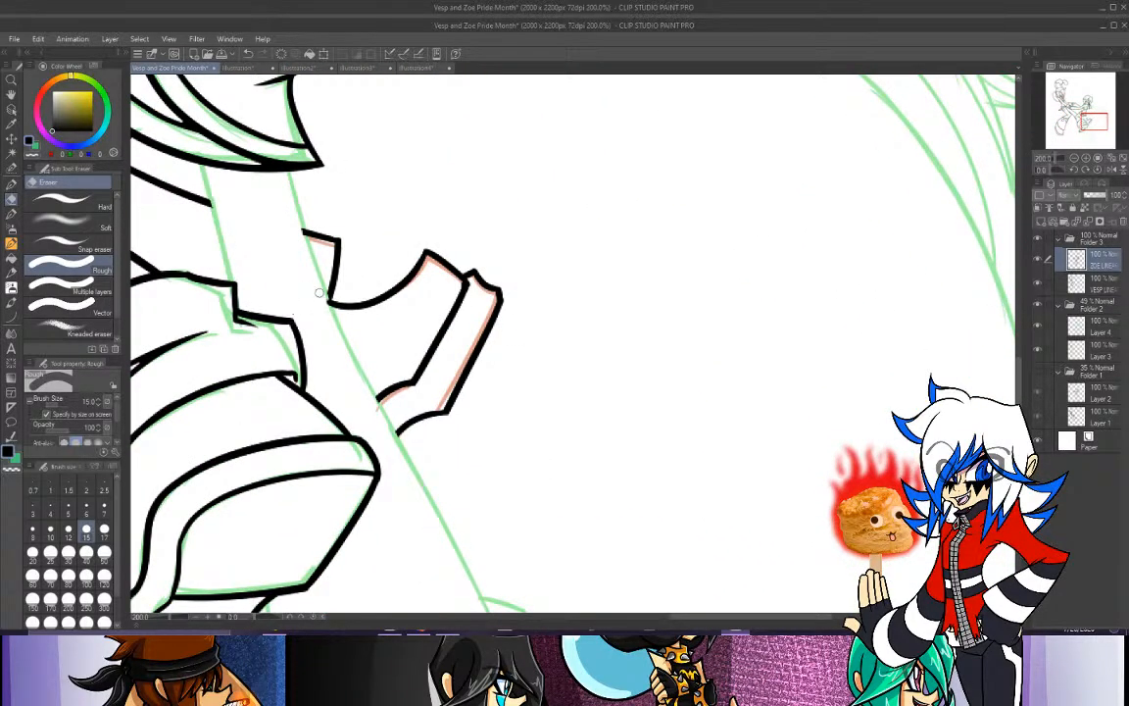
left_click(1100, 287)
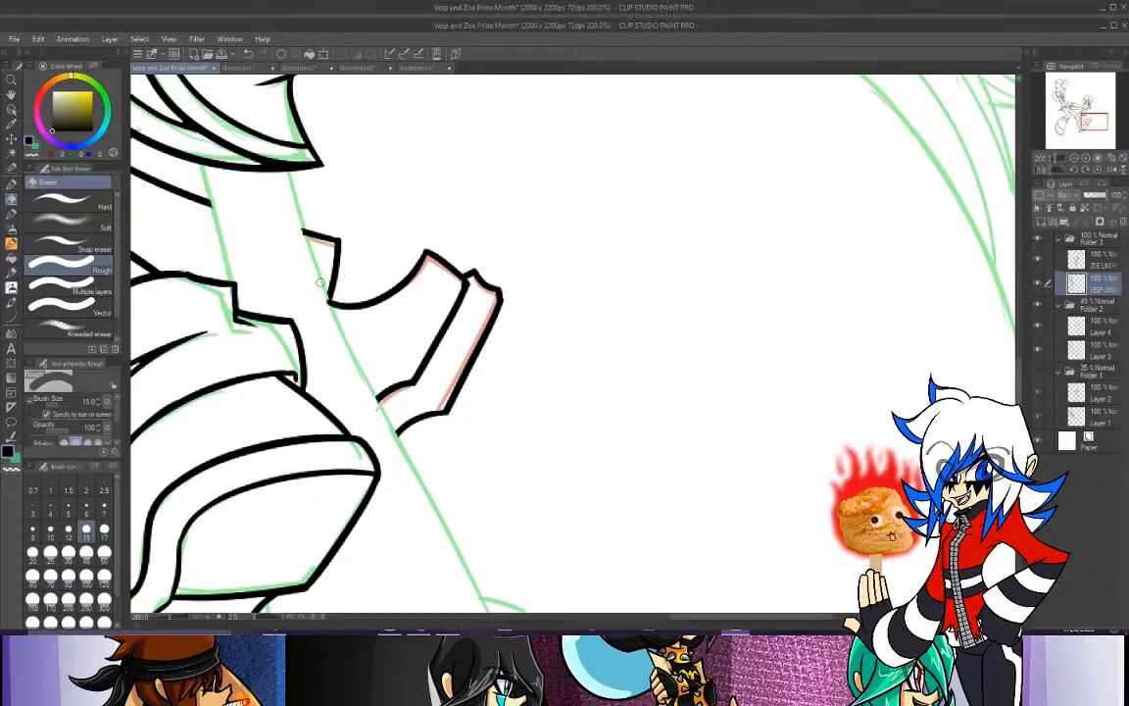
left_click(1087, 267)
left_click(12, 184)
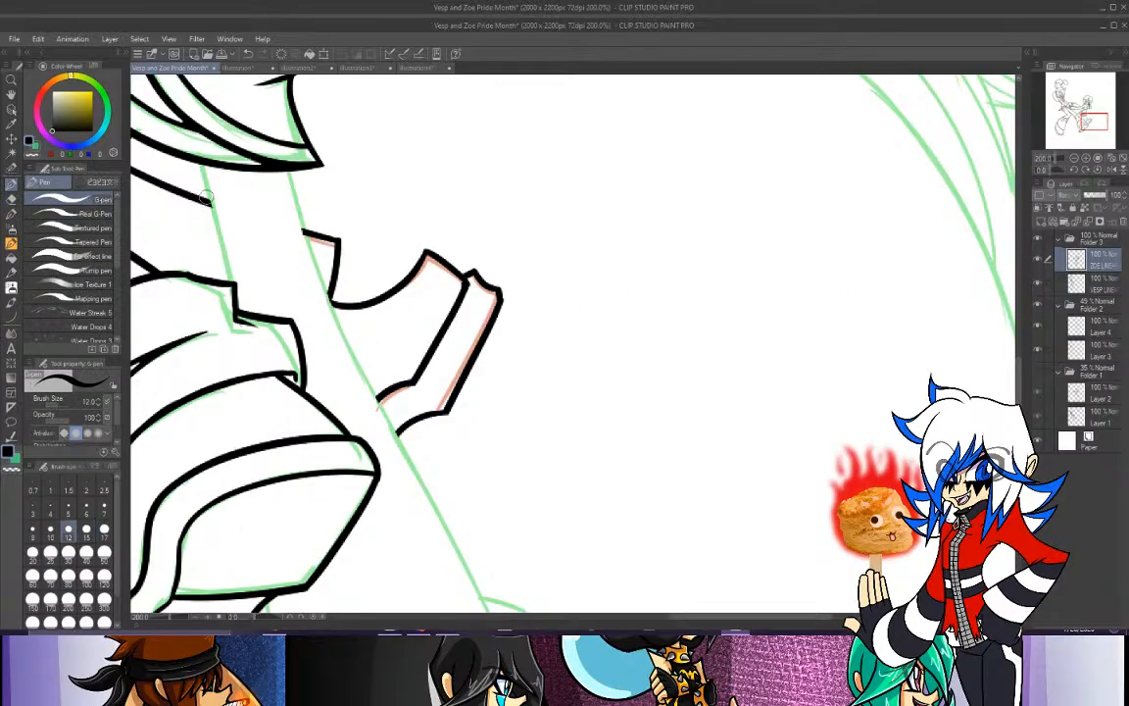
Ink the straight leg's inner edge from the skirt hem down to the bent leg's ankle cuff.
left_click_drag(202, 165, 233, 283)
key("ctrl+z")
left_click_drag(203, 167, 234, 284)
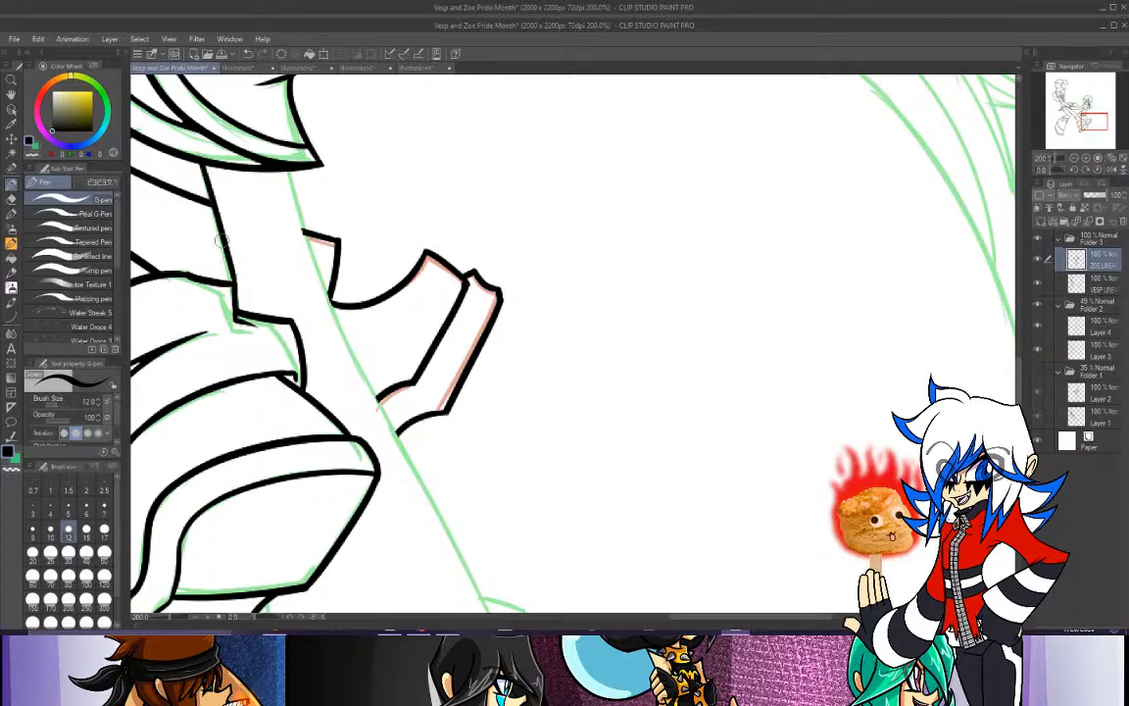
key("ctrl+z")
left_click_drag(202, 166, 233, 282)
key("ctrl+z")
left_click_drag(203, 166, 232, 283)
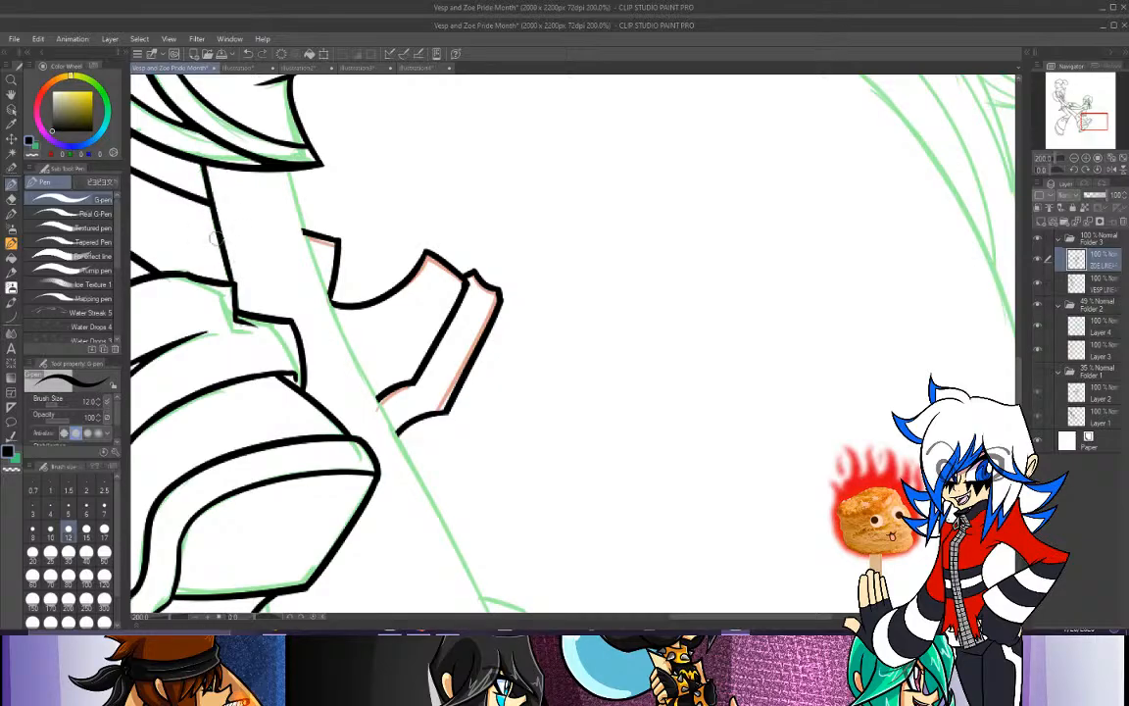
key("ctrl+z")
left_click_drag(201, 162, 232, 283)
key("ctrl+z")
left_click_drag(199, 156, 228, 281)
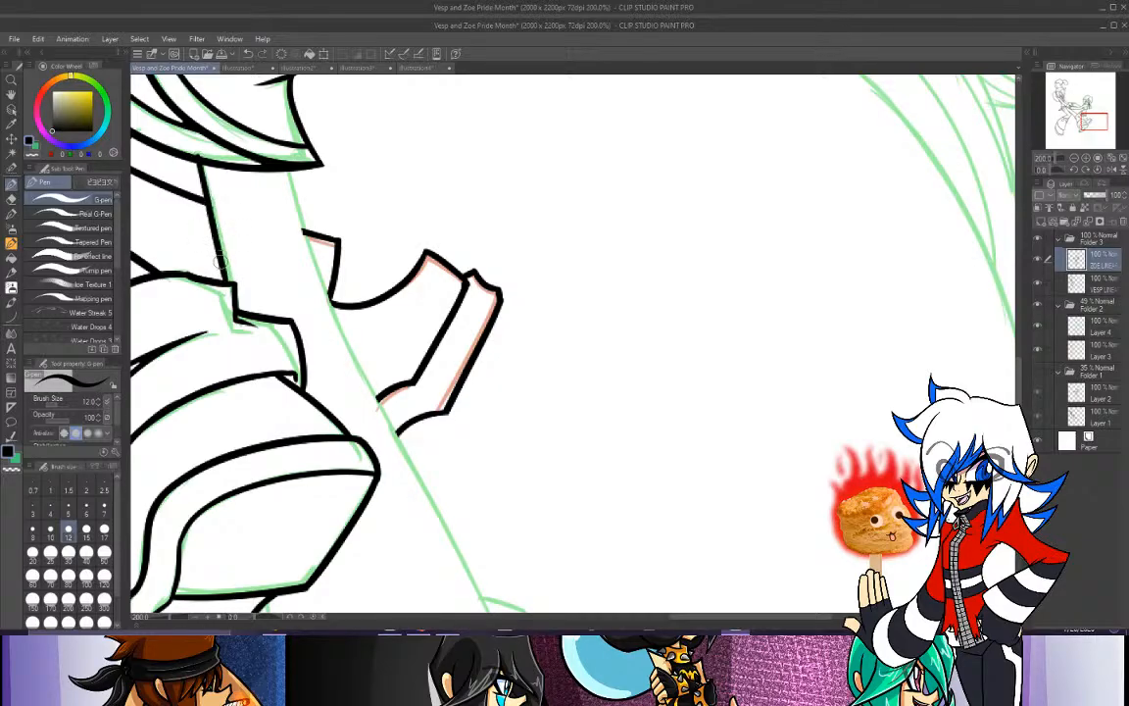
key("ctrl+z")
left_click_drag(201, 163, 208, 244)
key("ctrl+z")
left_click_drag(201, 163, 227, 283)
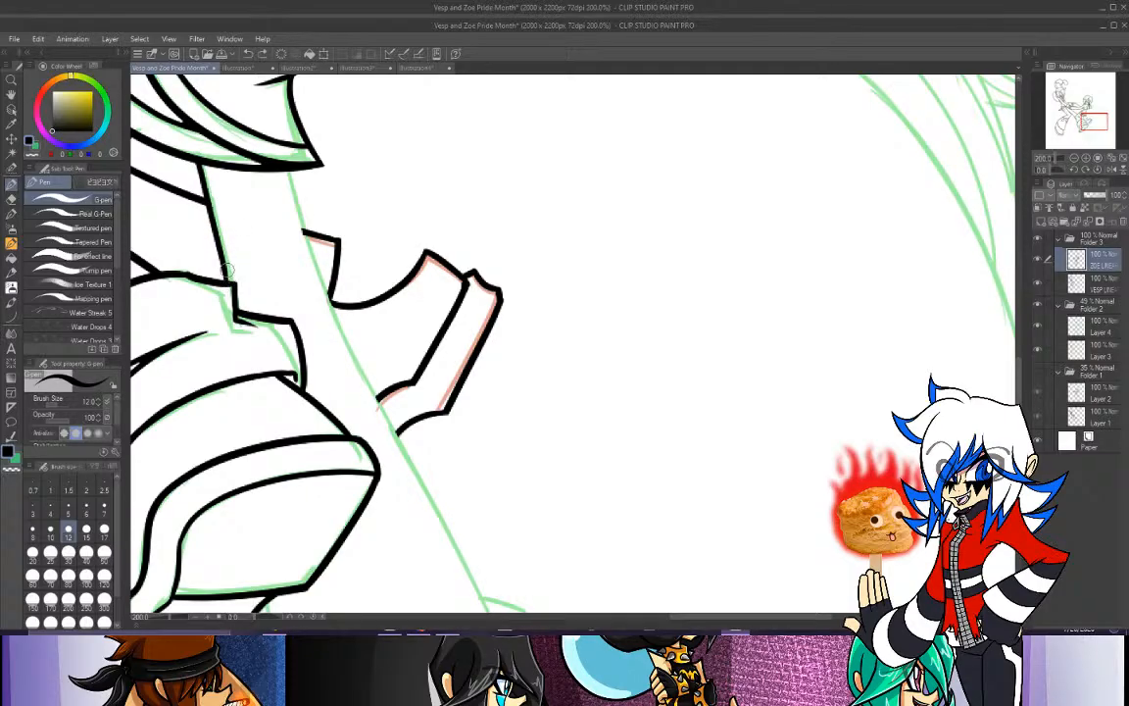
Ink the upper part of the straight leg's outer edge from the skirt hem down past Vesp's lines.
left_click_drag(288, 169, 346, 355)
key("ctrl+z")
left_click_drag(284, 169, 313, 324)
key("ctrl+z")
left_click_drag(287, 168, 370, 382)
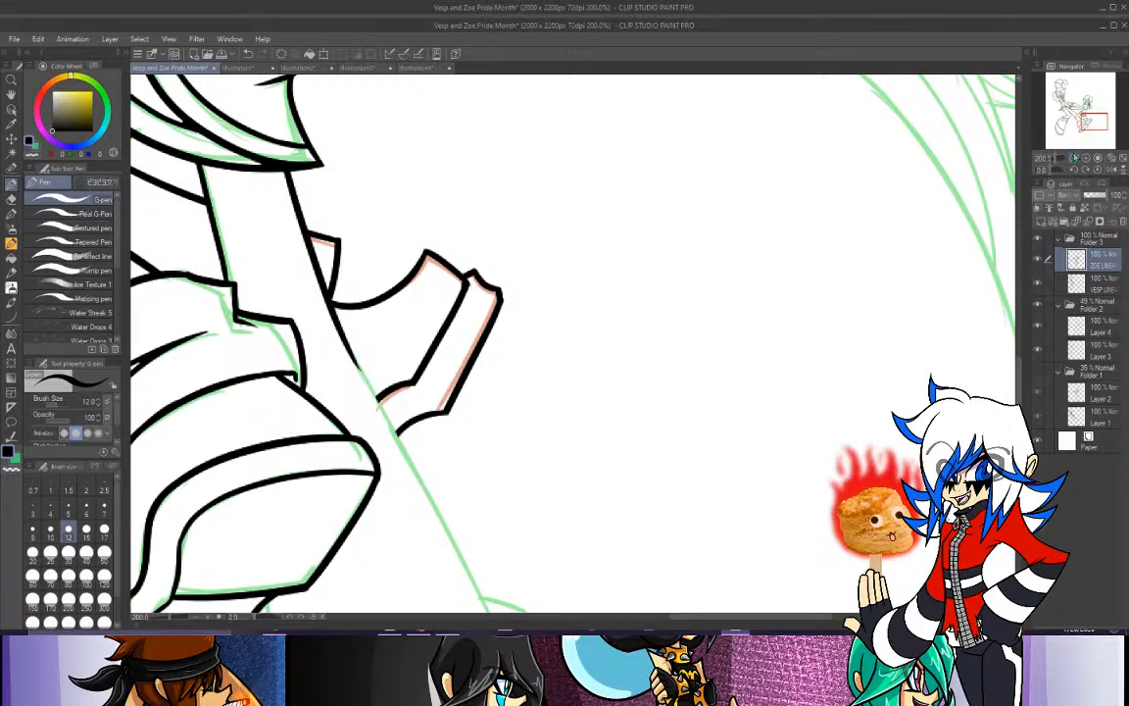
With the canvas rotated, extend the straight leg's outer edge down to its sketched ankle cuff, and restore the upright view.
left_click(1075, 158)
left_click_drag(1061, 171, 1056, 172)
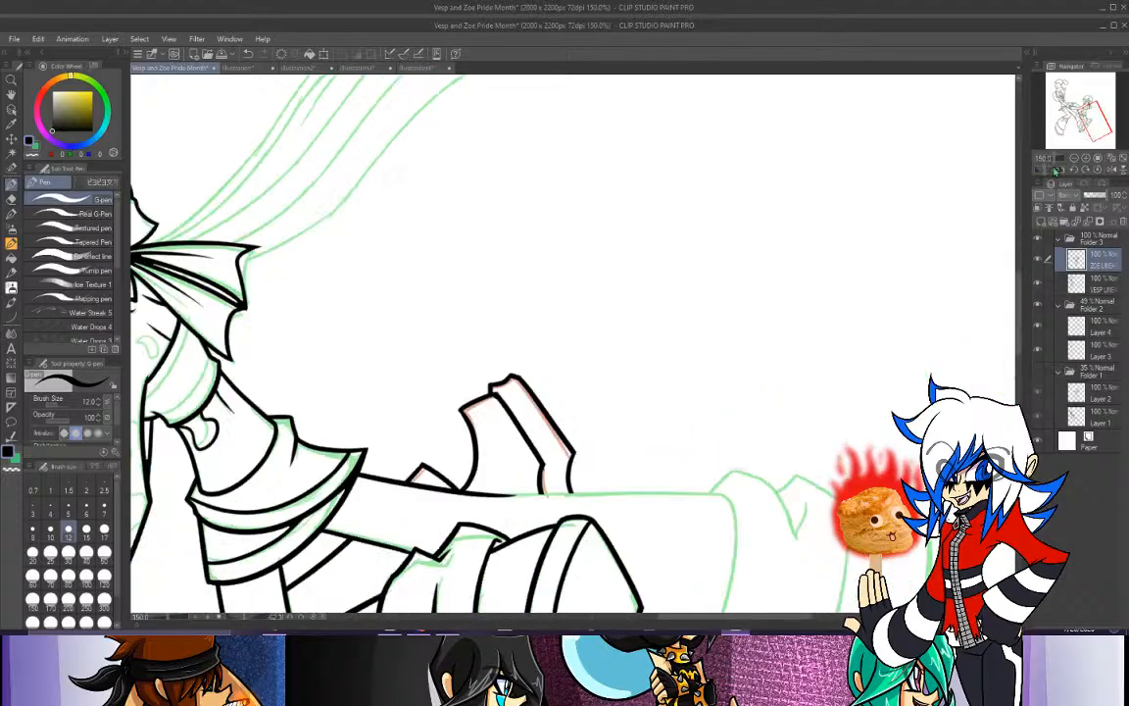
mouse_move(1098, 117)
left_mouse_down()
mouse_move(1087, 127)
mouse_move(1092, 119)
left_mouse_up()
left_click(1086, 158)
left_click_drag(1056, 170, 1052, 171)
mouse_move(343, 402)
left_mouse_down()
mouse_move(615, 236)
mouse_move(404, 445)
mouse_move(618, 234)
left_mouse_up()
key("ctrl+z")
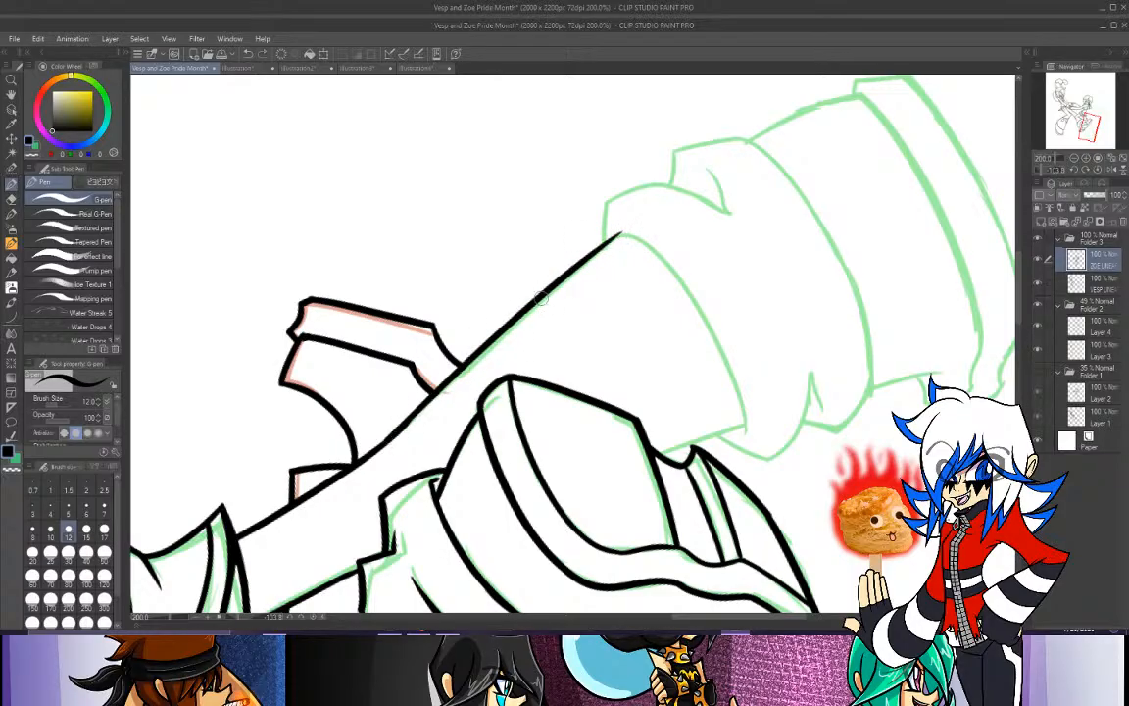
key("ctrl+z")
left_click_drag(355, 397, 549, 216)
key("ctrl+z")
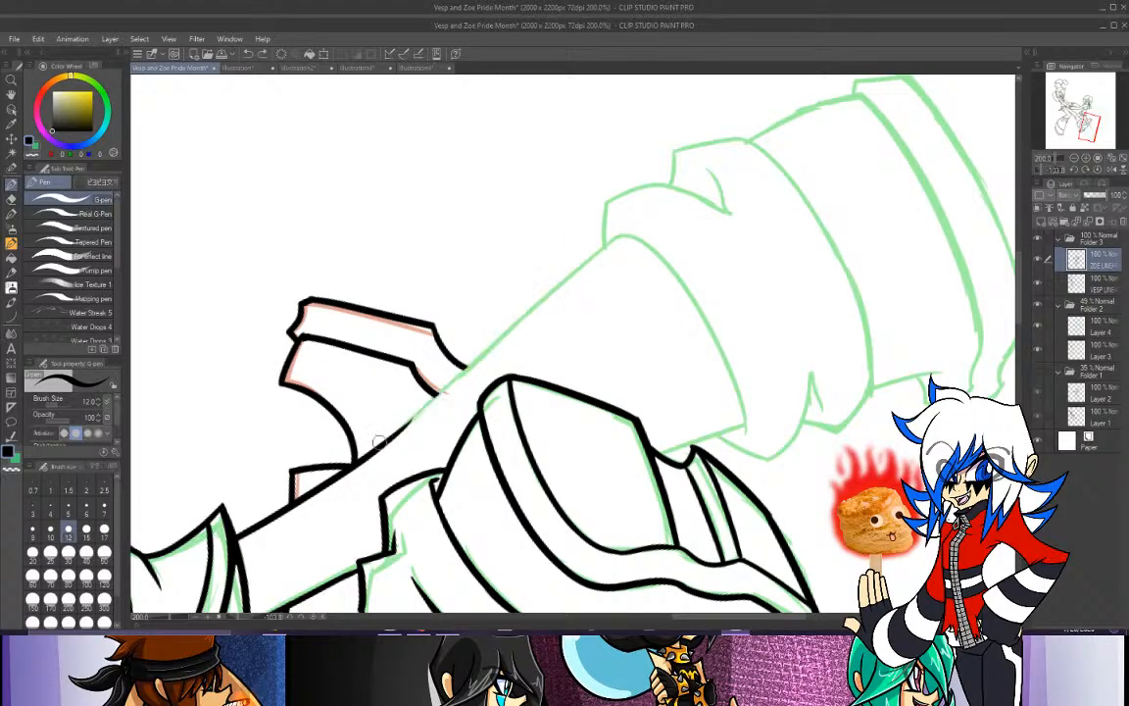
mouse_move(342, 400)
left_mouse_down()
mouse_move(586, 248)
mouse_move(411, 339)
mouse_move(637, 219)
left_mouse_up()
key("ctrl+z")
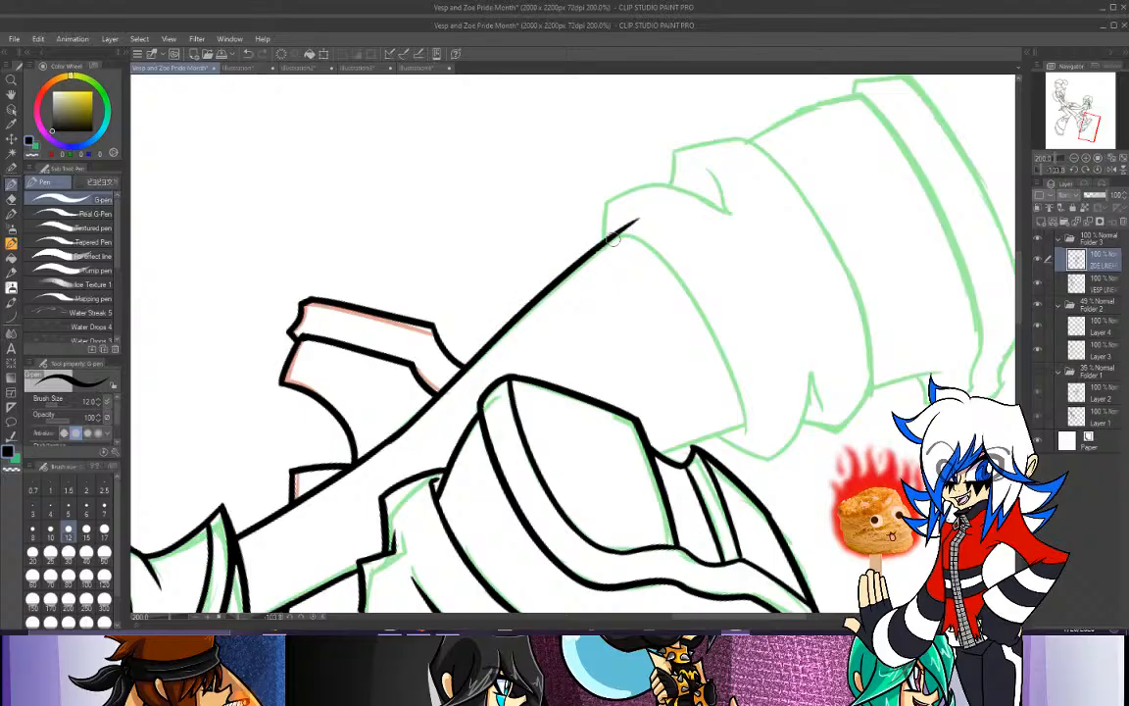
key("ctrl+z")
mouse_move(339, 404)
left_mouse_down()
mouse_move(387, 362)
mouse_move(642, 220)
left_mouse_up()
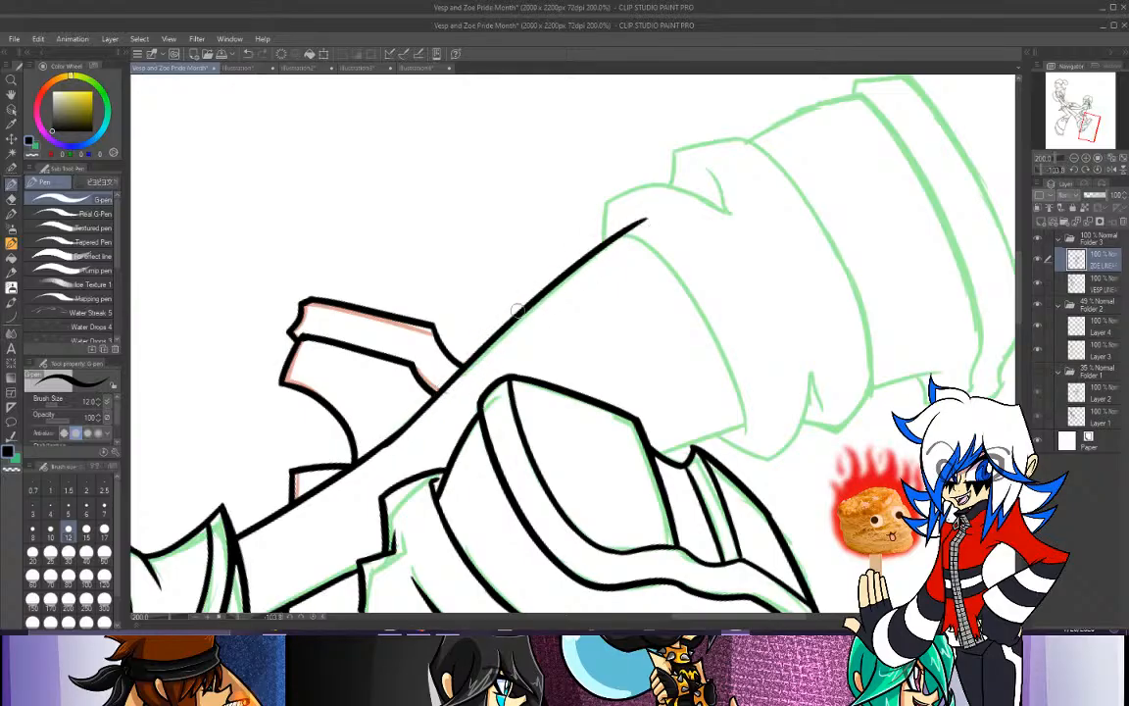
key("ctrl+z")
left_click_drag(356, 396, 633, 223)
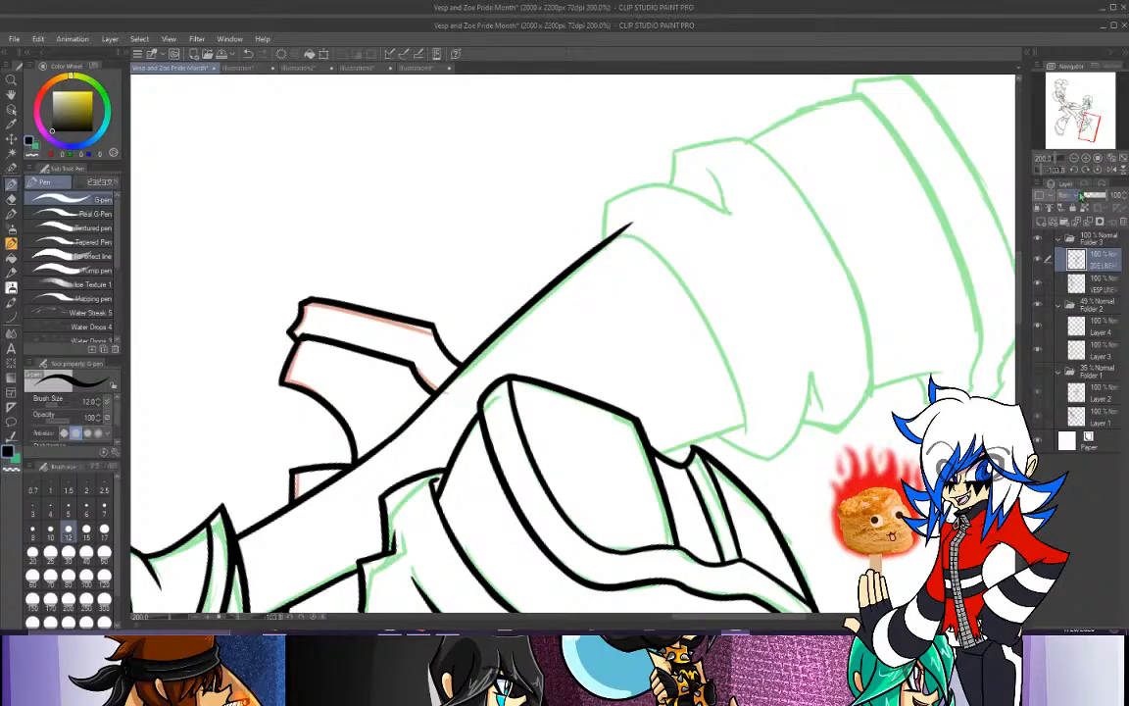
left_click(1098, 170)
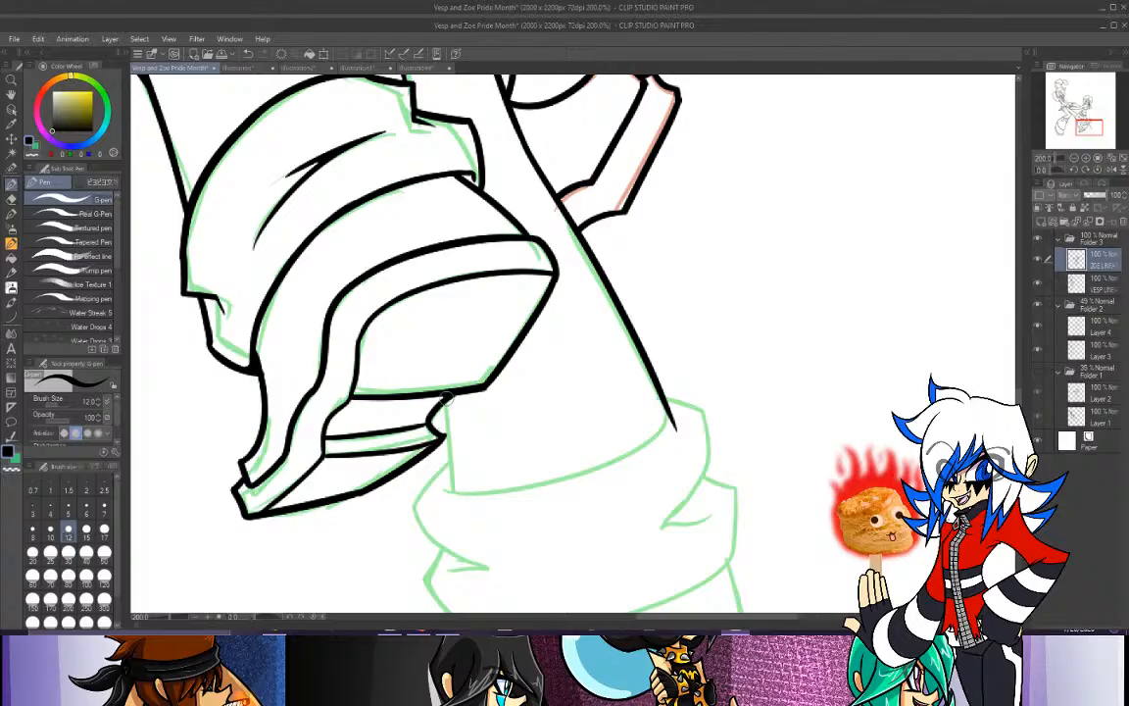
Ink the straight leg's inner edge from the corner of the bent leg's shoe sole down to the sketched ankle cuff.
left_click_drag(445, 398, 447, 490)
key("ctrl+z")
left_click_drag(445, 400, 455, 492)
key("ctrl+z")
left_click_drag(445, 400, 452, 492)
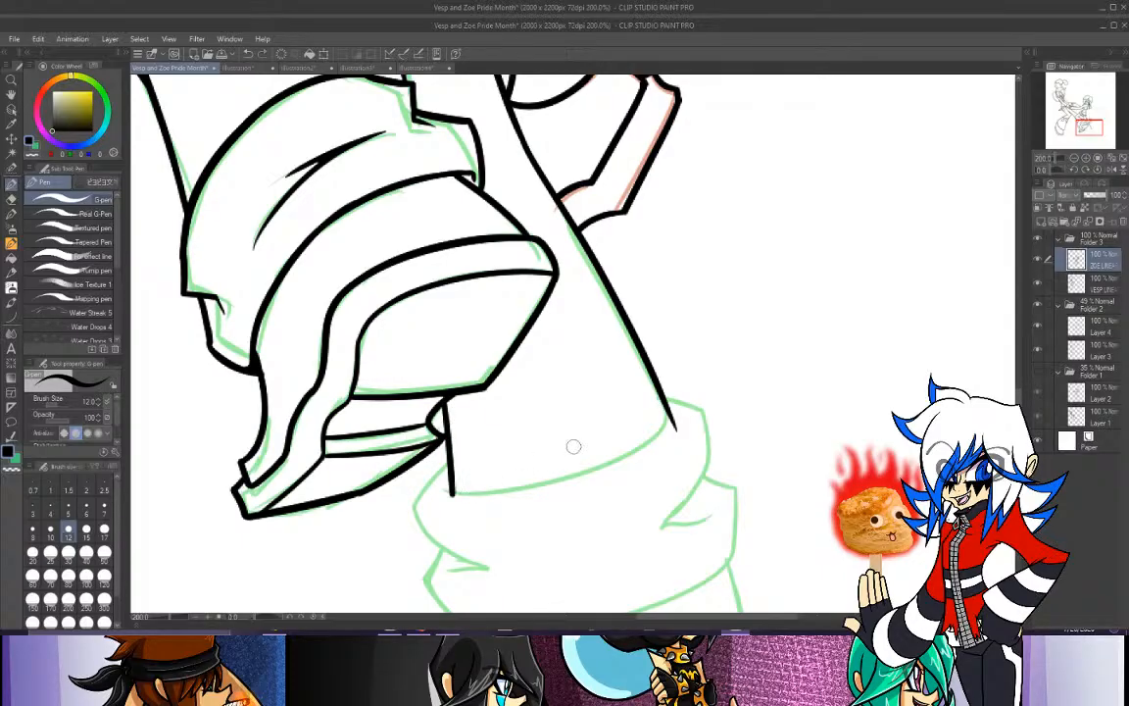
Ink the curved ankle line where the straight leg meets its cuff and erase the overshoot at the outer corner.
mouse_move(668, 408)
left_mouse_down()
mouse_move(495, 493)
mouse_move(451, 474)
left_mouse_up()
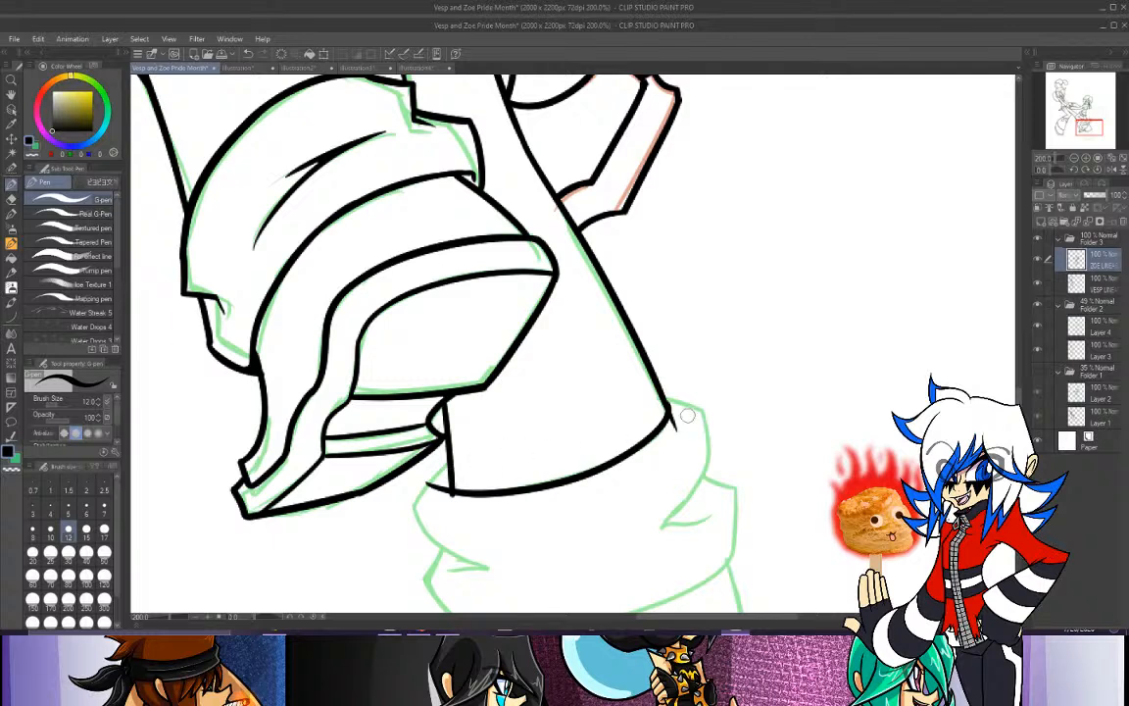
key("ctrl+z")
mouse_move(672, 406)
left_mouse_down()
mouse_move(540, 483)
mouse_move(448, 478)
mouse_move(450, 490)
mouse_move(663, 437)
mouse_move(677, 410)
left_mouse_up()
key("ctrl+z")
key("ctrl+z")
mouse_move(443, 487)
left_mouse_down()
mouse_move(487, 495)
mouse_move(651, 405)
left_mouse_up()
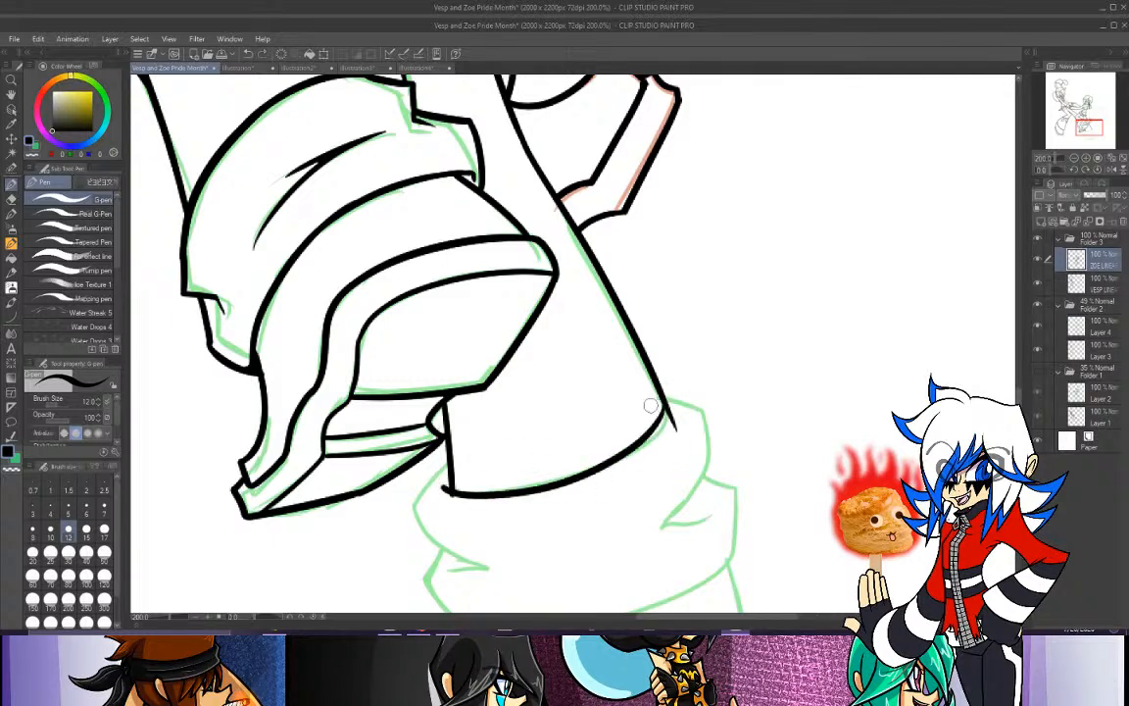
key("ctrl+z")
left_click_drag(443, 489, 665, 404)
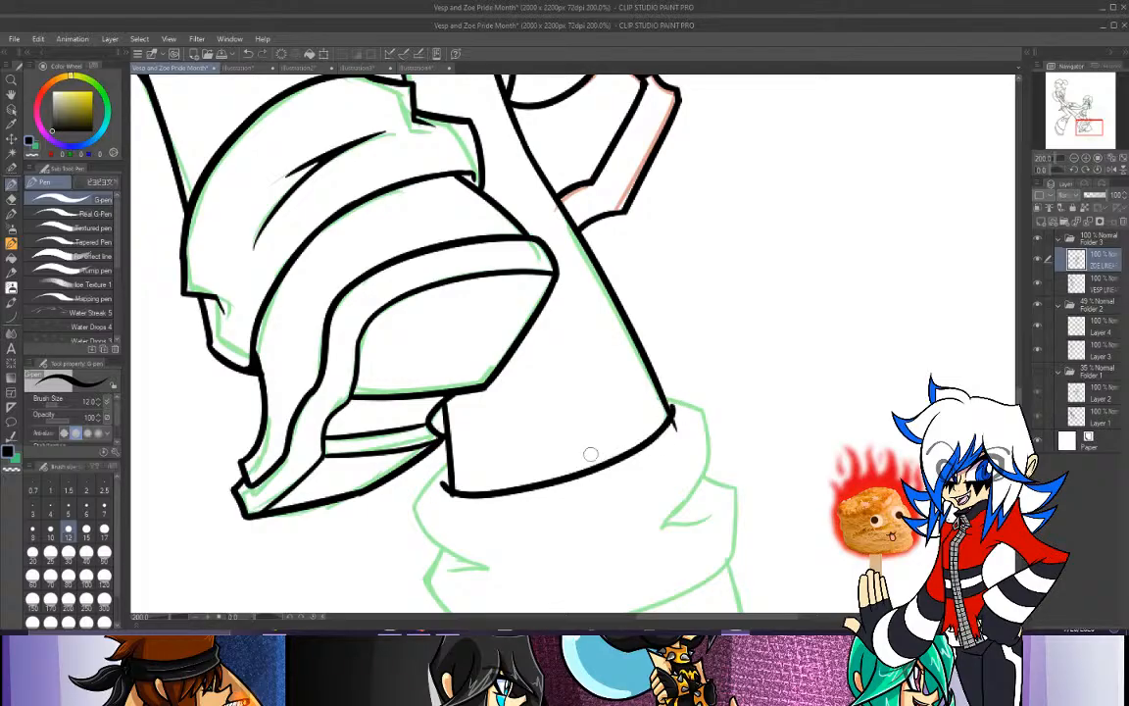
left_click(12, 199)
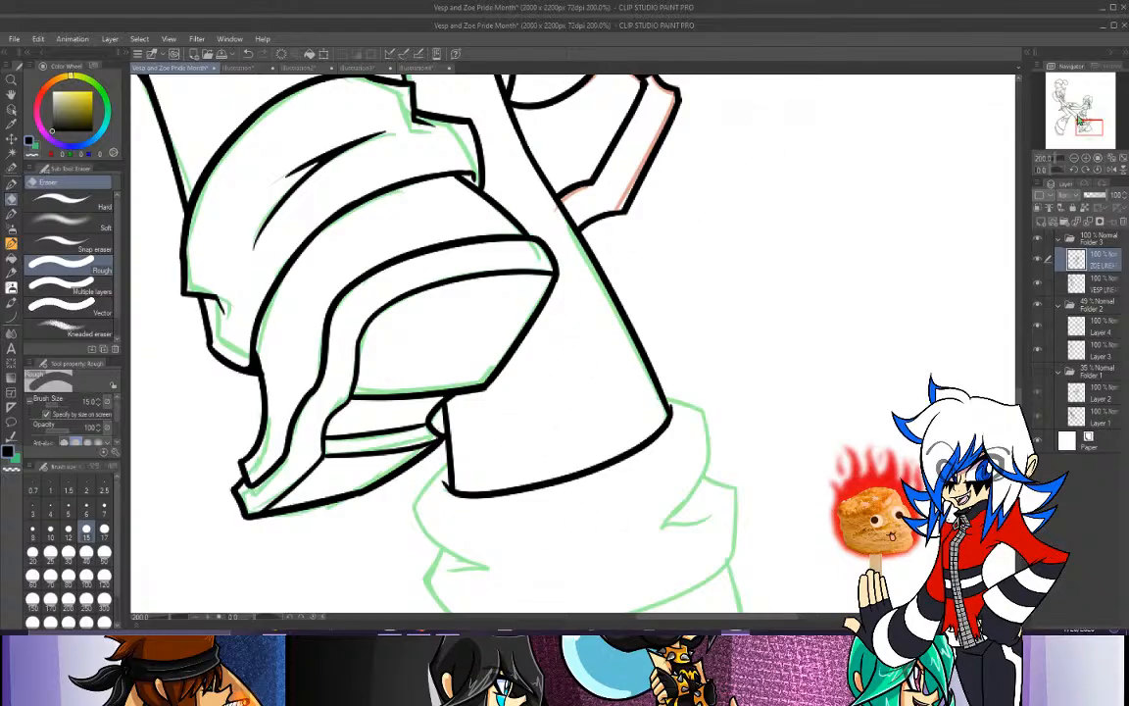
On Vesp's line layer, ink the upper part of Vesp's far hand between the cuff and Zoe's fingers.
left_click(1076, 159)
mouse_move(1090, 120)
left_mouse_down()
mouse_move(1091, 107)
mouse_move(1079, 113)
left_mouse_up()
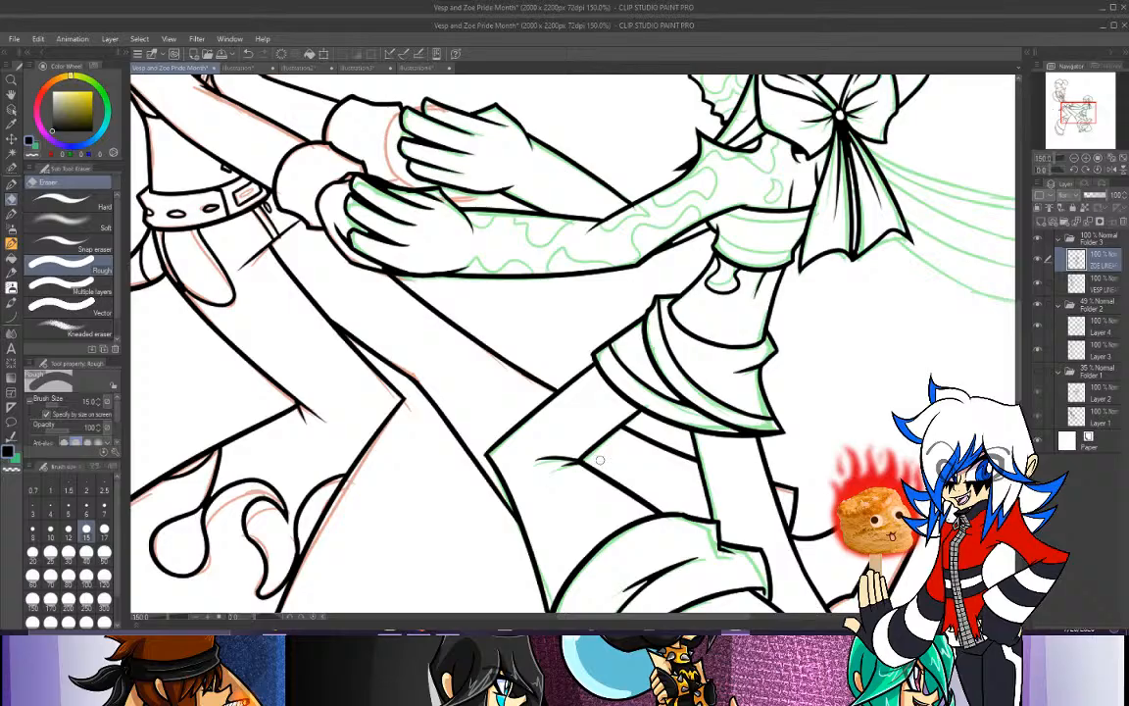
left_click(425, 633)
scroll(858, 318, "up", 5)
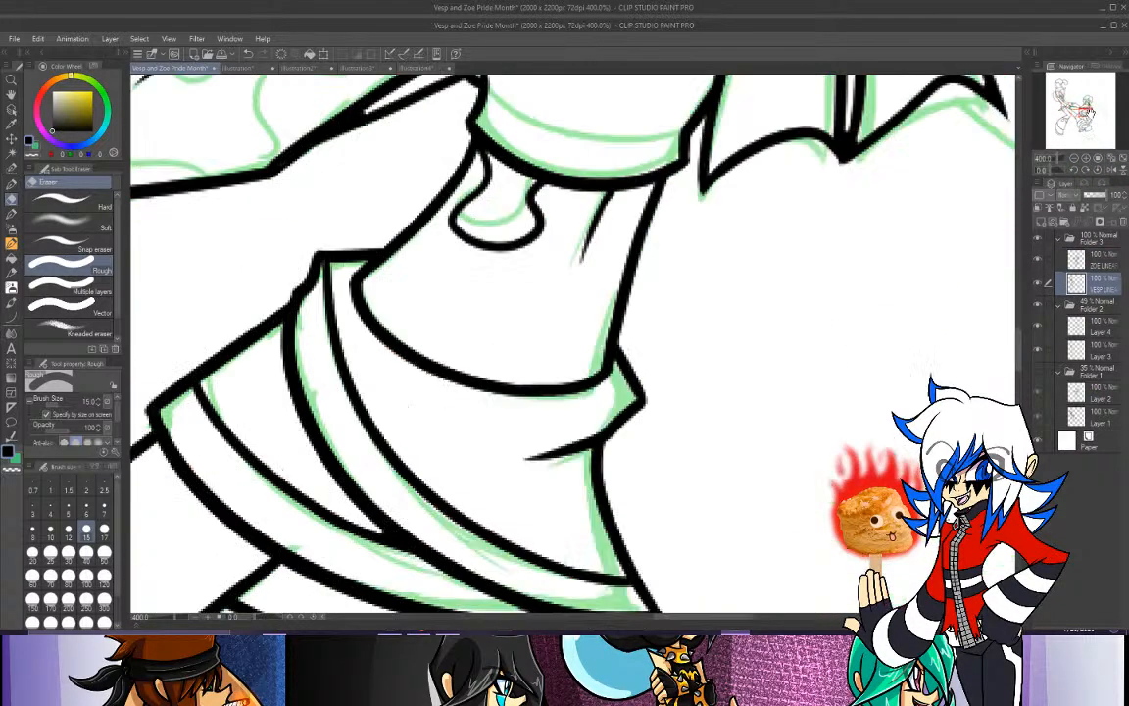
mouse_move(1090, 112)
left_mouse_down()
mouse_move(1076, 95)
mouse_move(1072, 106)
left_mouse_up()
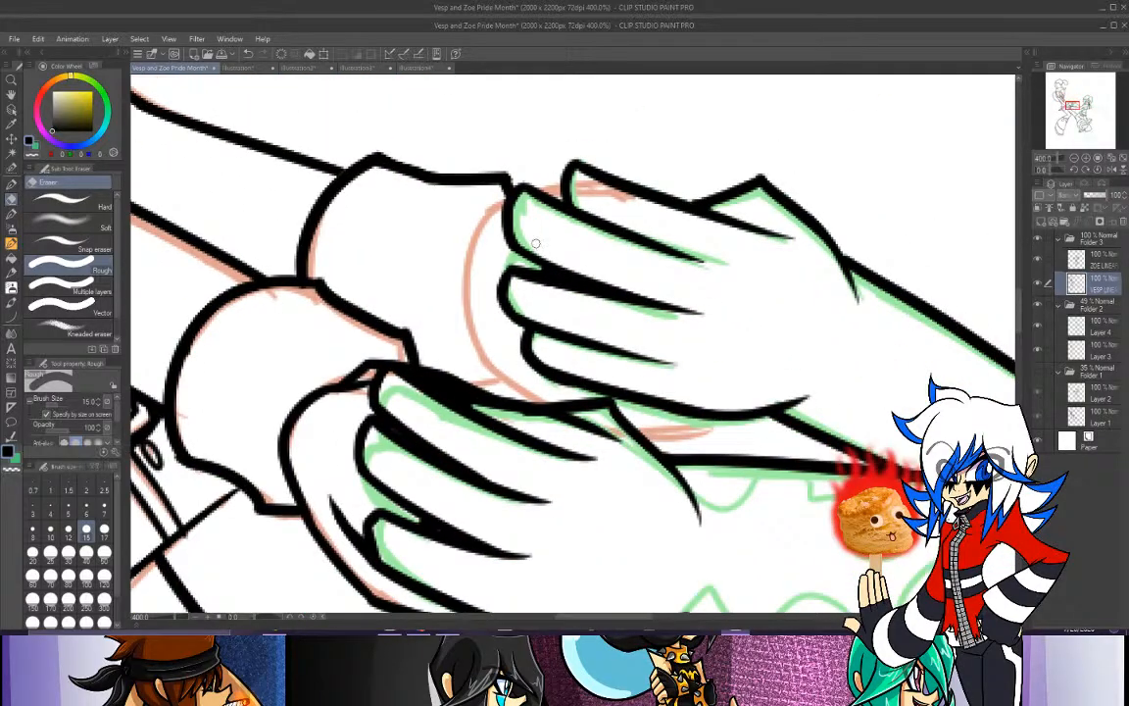
key("p")
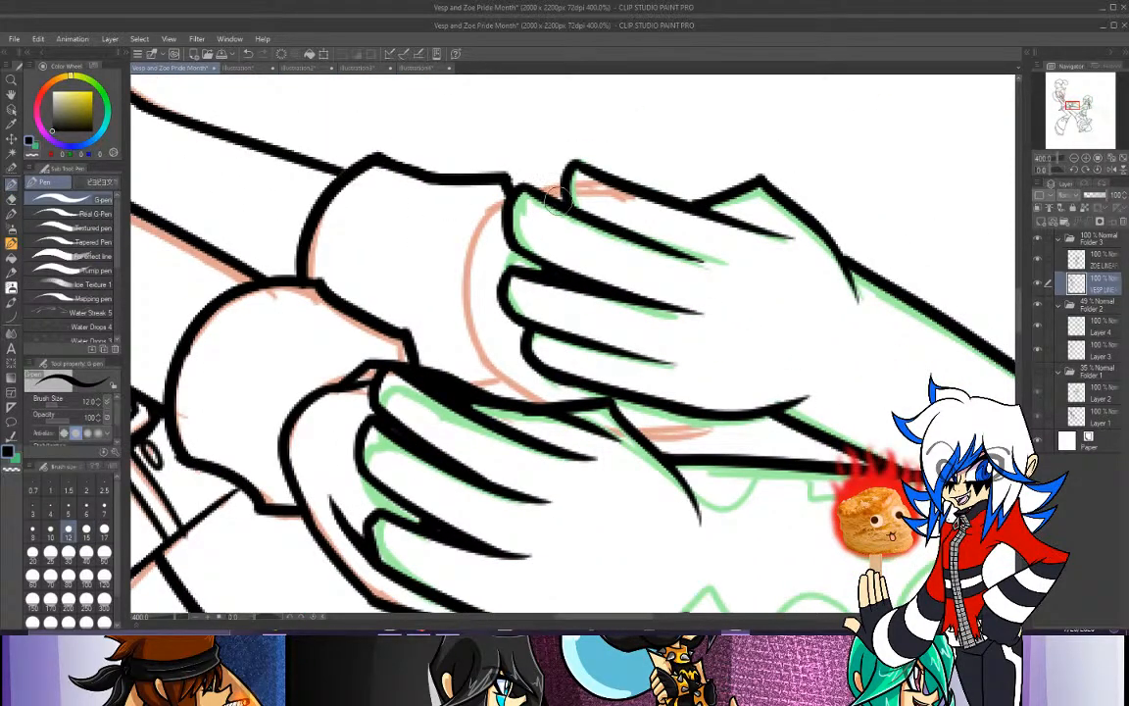
mouse_move(531, 191)
left_mouse_down()
mouse_move(565, 185)
mouse_move(489, 218)
mouse_move(473, 265)
mouse_move(493, 295)
mouse_move(474, 245)
left_mouse_up()
key("ctrl+z")
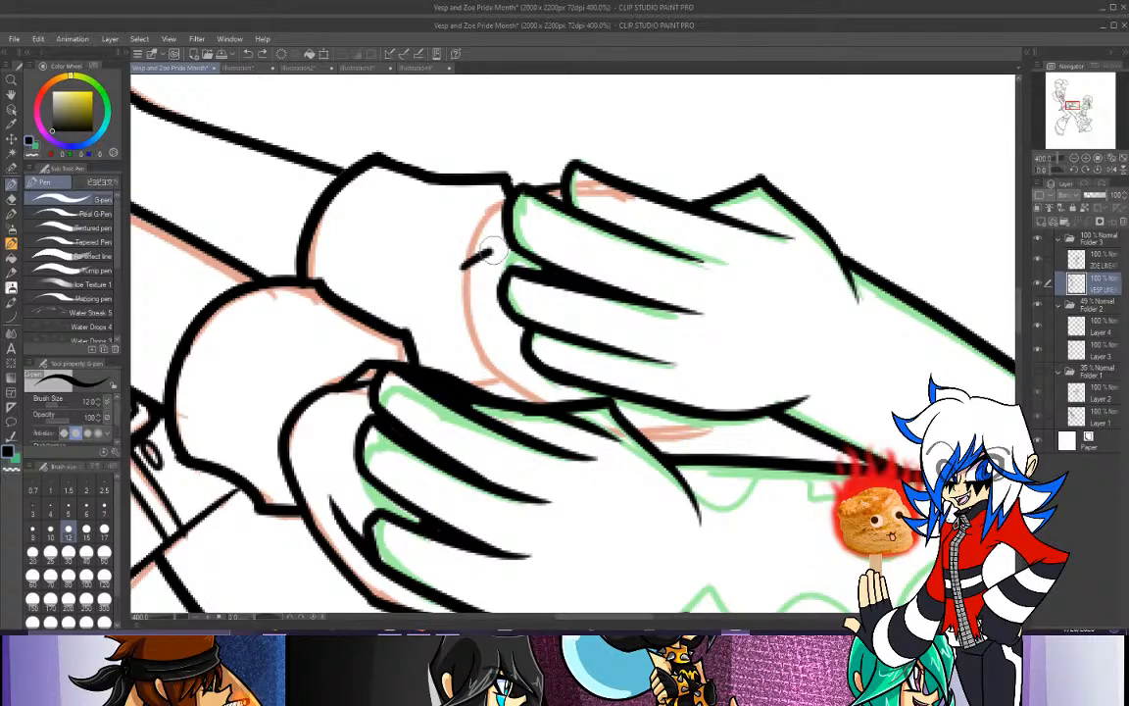
key("ctrl+z")
Ink the rest of Vesp's far hand outline around Zoe's fingertips and the sliver showing beneath her palm.
mouse_move(466, 266)
left_mouse_down()
mouse_move(505, 245)
mouse_move(502, 201)
mouse_move(453, 336)
left_mouse_up()
key("ctrl+z")
key("ctrl+z")
key("ctrl+z")
left_click_drag(484, 252, 456, 336)
key("ctrl+z")
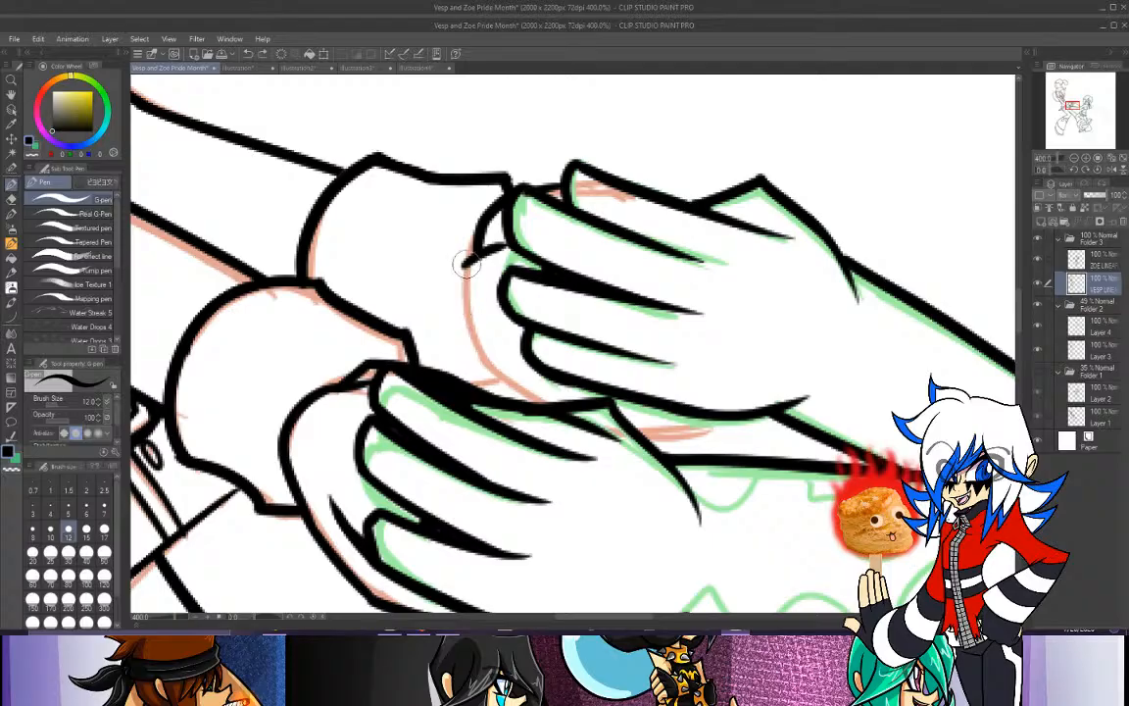
left_click_drag(475, 257, 462, 338)
key("ctrl+z")
mouse_move(473, 259)
left_mouse_down()
mouse_move(471, 343)
mouse_move(465, 332)
mouse_move(525, 394)
left_mouse_up()
key("ctrl+z")
left_click_drag(463, 336, 535, 401)
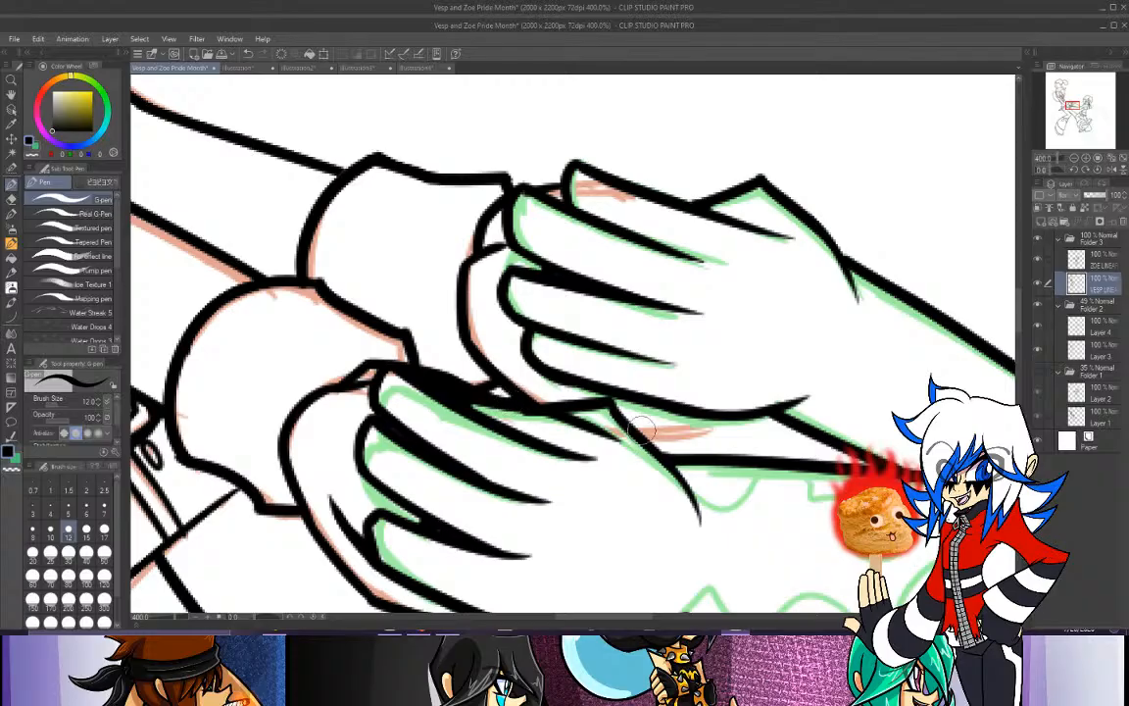
left_click_drag(633, 435, 754, 419)
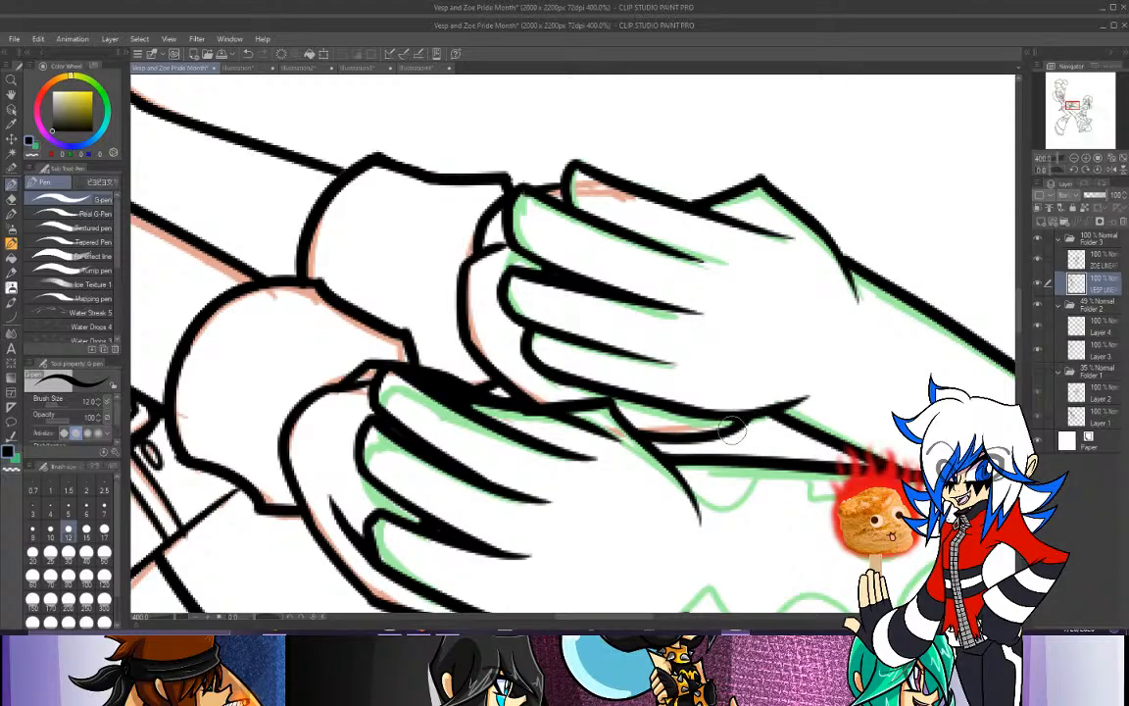
On Zoe's line layer with brush size 10, ink the small drip marking beside the wrist on her near forearm.
left_click(1074, 158)
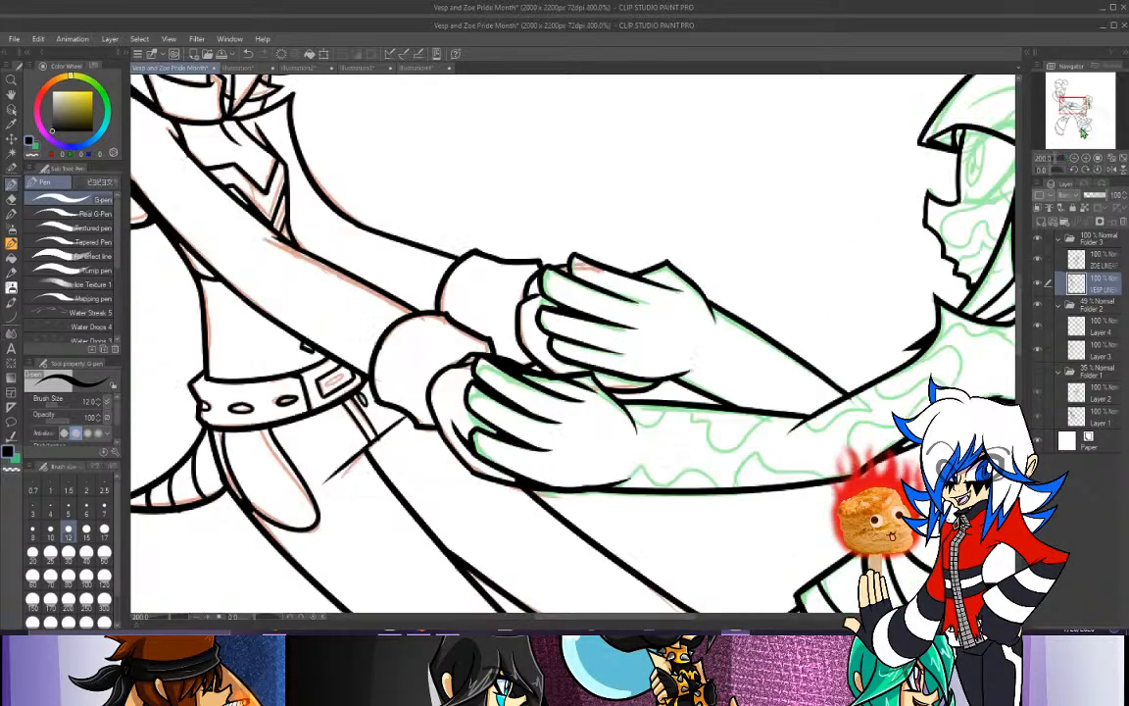
left_click_drag(1074, 104, 1078, 106)
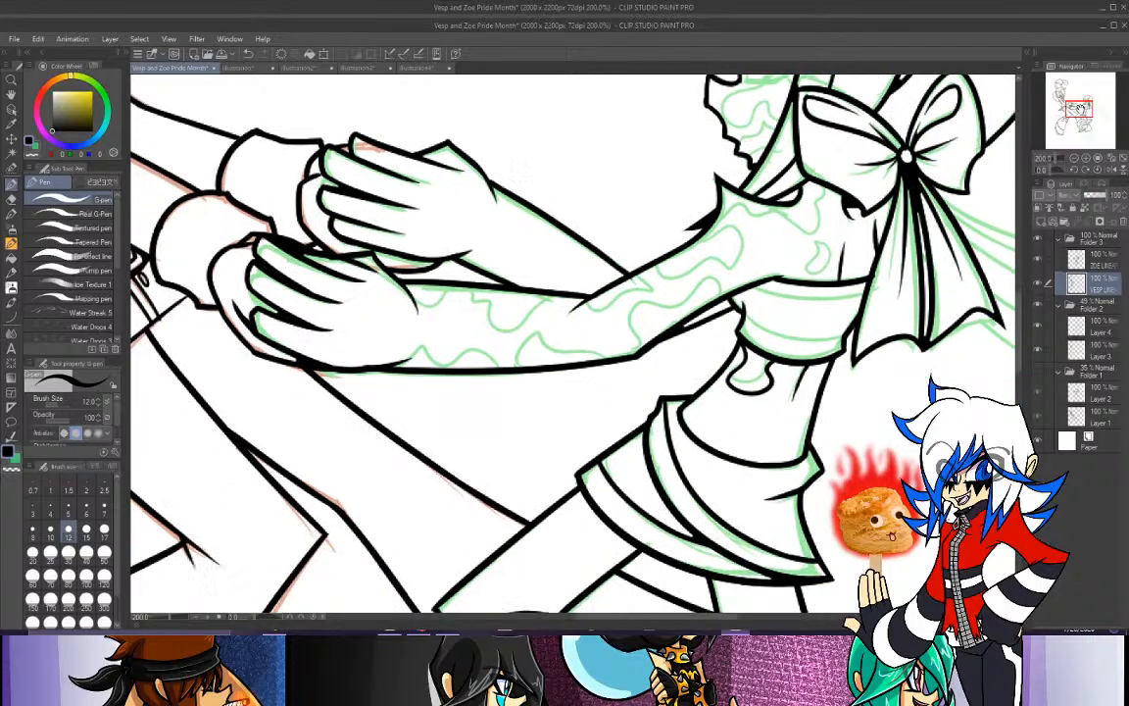
left_click(1085, 159)
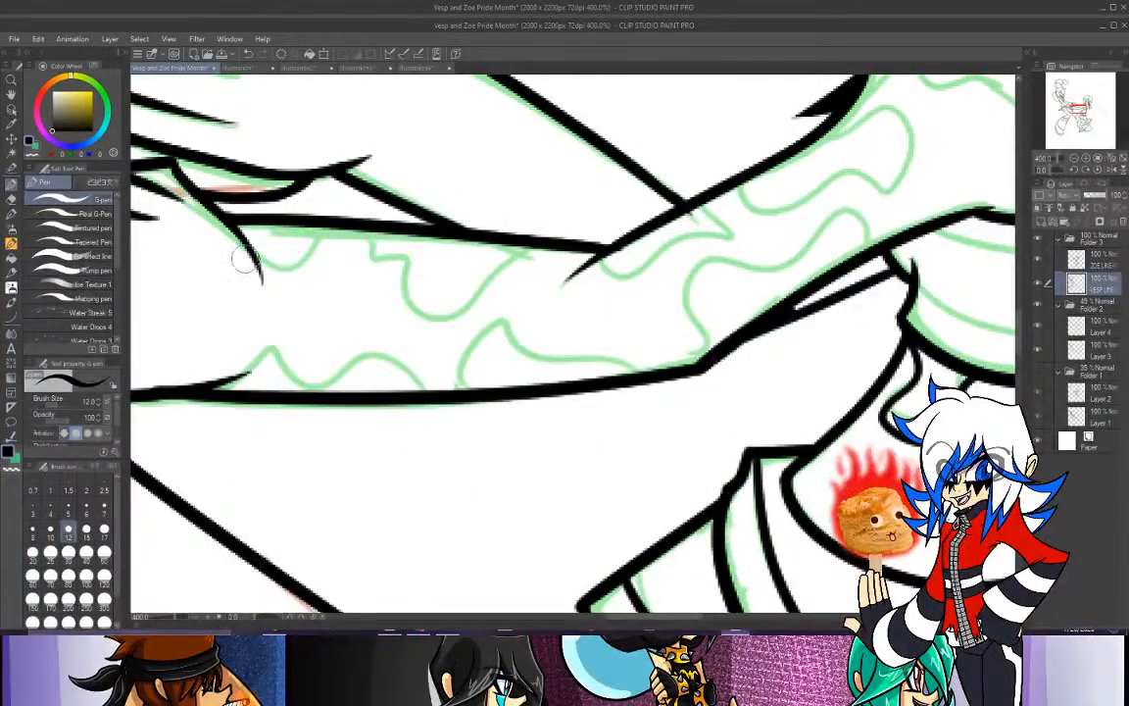
left_click(1081, 264)
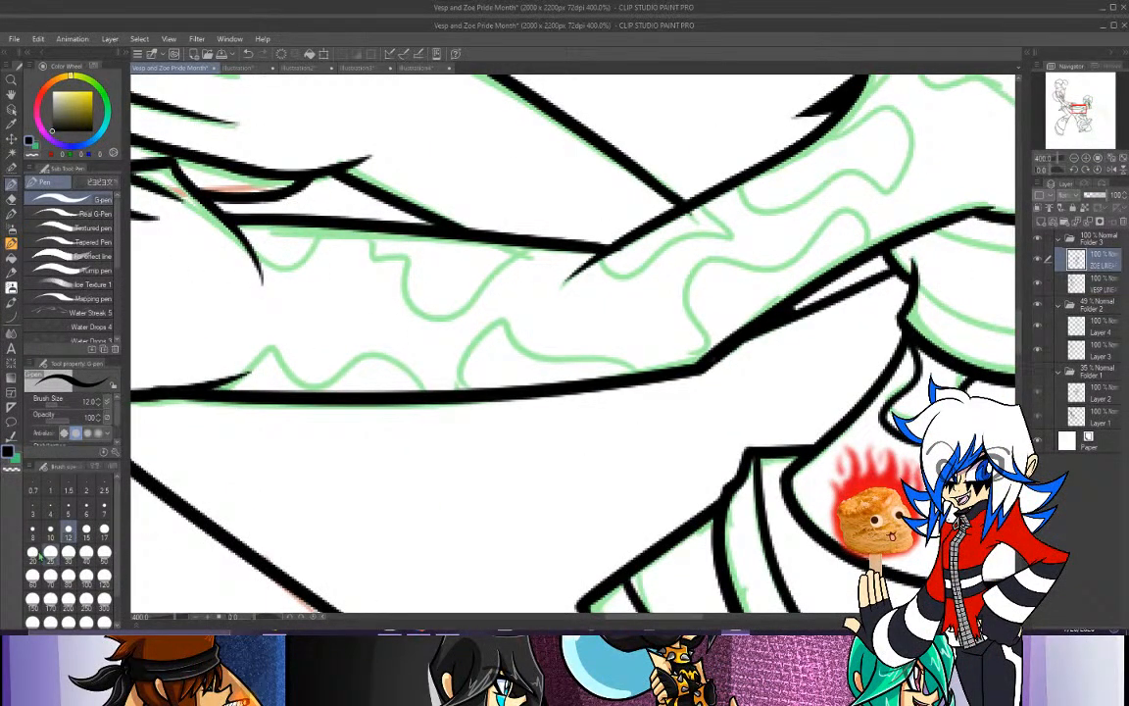
left_click(50, 530)
left_click_drag(237, 225, 299, 267)
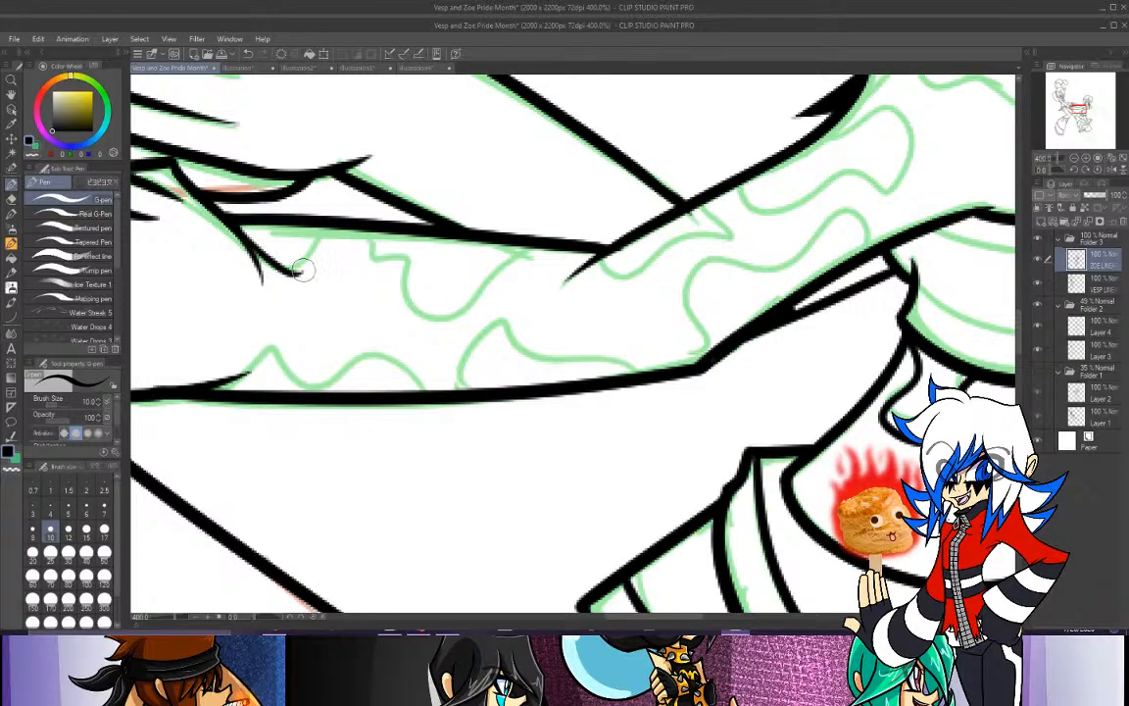
key("ctrl+z")
mouse_move(246, 241)
left_mouse_down()
mouse_move(312, 258)
mouse_move(334, 231)
left_mouse_up()
key("ctrl+z")
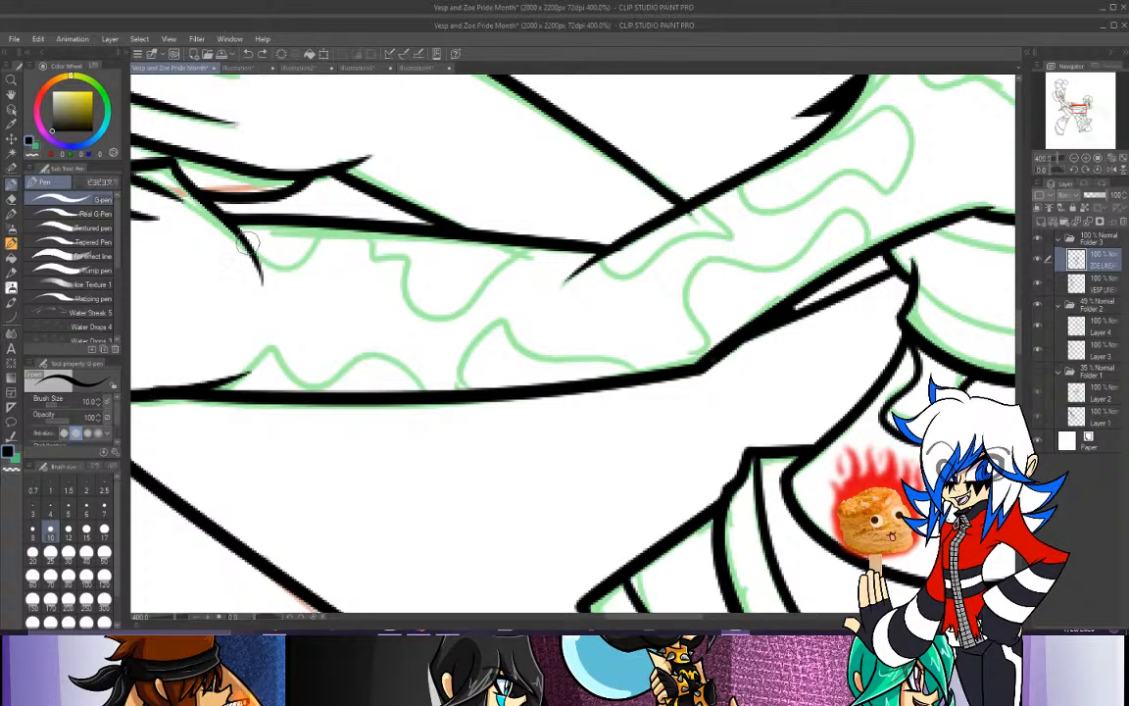
mouse_move(248, 244)
left_mouse_down()
mouse_move(333, 230)
mouse_move(229, 219)
left_mouse_up()
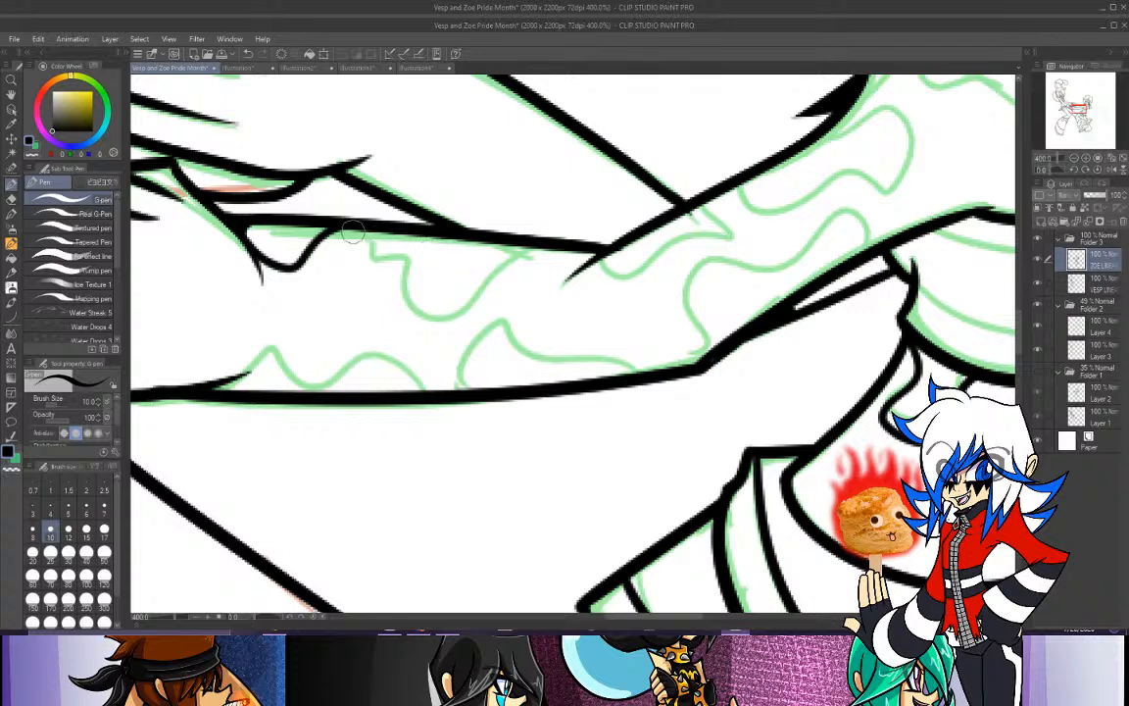
Ink the larger stepped drip marking hanging from the forearm's upper edge.
mouse_move(365, 233)
left_mouse_down()
mouse_move(410, 268)
mouse_move(500, 224)
left_mouse_up()
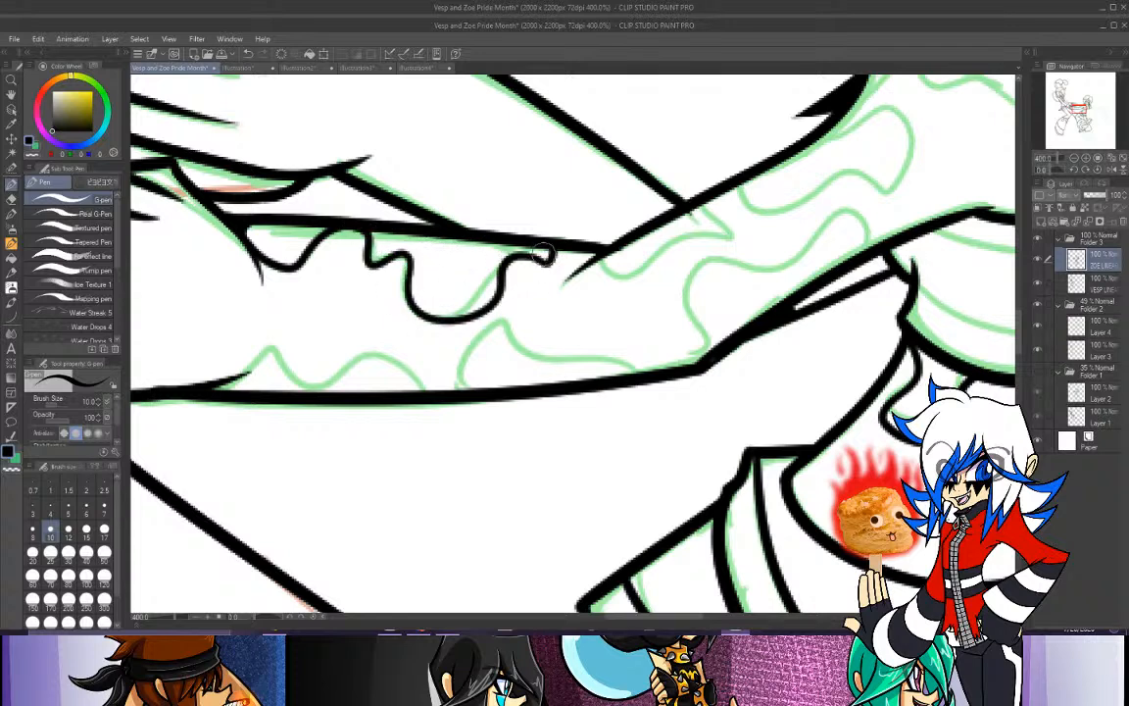
key("ctrl+z")
mouse_move(363, 232)
left_mouse_down()
mouse_move(461, 275)
mouse_move(500, 220)
left_mouse_up()
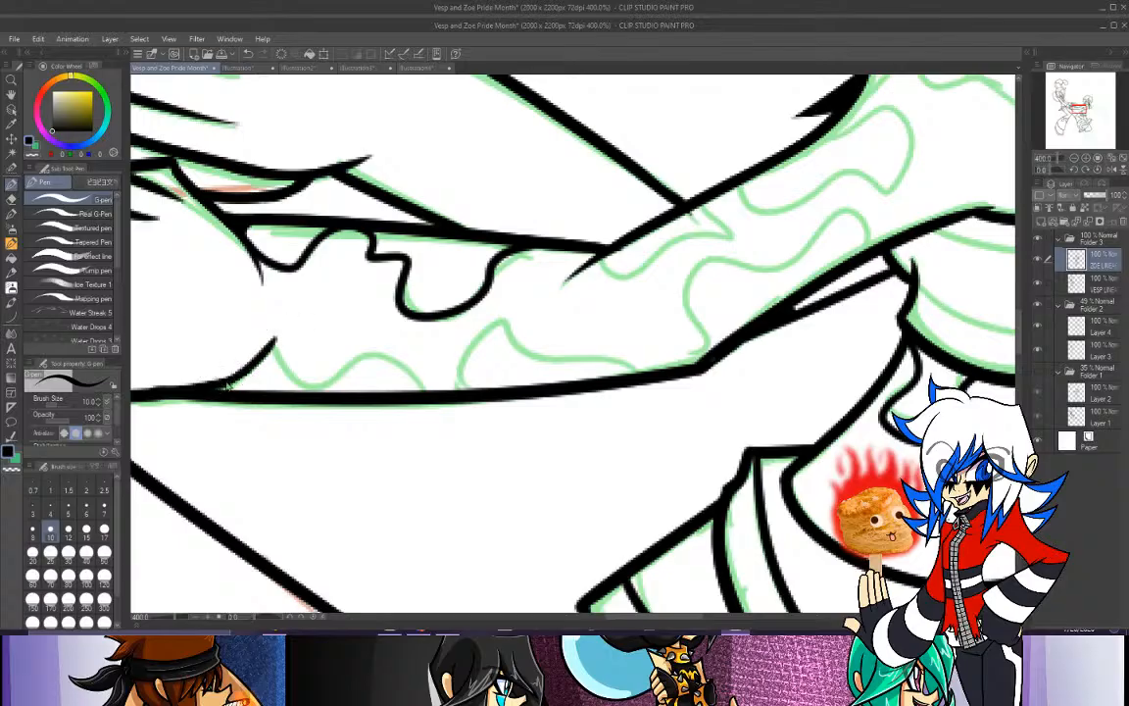
Ink the wavy peaked markings along the forearm's lower edge from the wrist to the elbow.
mouse_move(228, 385)
left_mouse_down()
mouse_move(285, 343)
mouse_move(336, 373)
left_mouse_up()
key("ctrl+z")
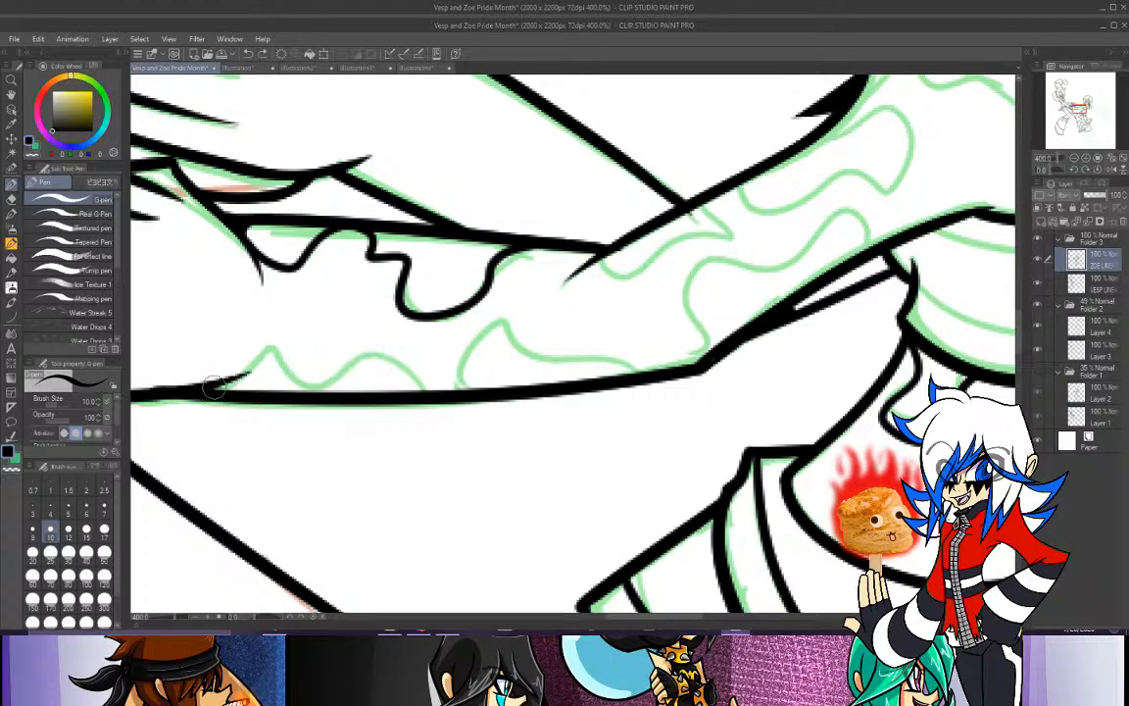
mouse_move(230, 384)
left_mouse_down()
mouse_move(265, 354)
mouse_move(303, 369)
mouse_move(359, 355)
mouse_move(442, 398)
mouse_move(480, 333)
mouse_move(524, 299)
mouse_move(523, 321)
mouse_move(642, 369)
left_mouse_up()
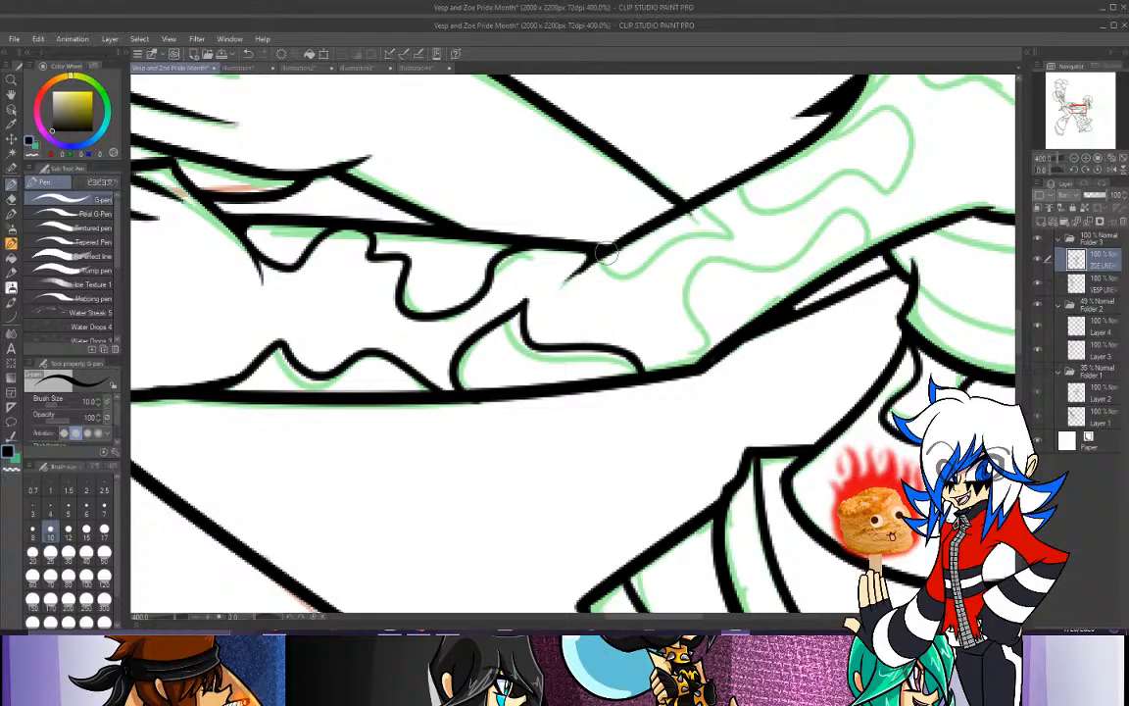
Ink the pointed marking at the elbow crease along the arm's upper edge.
left_click_drag(598, 276, 747, 236)
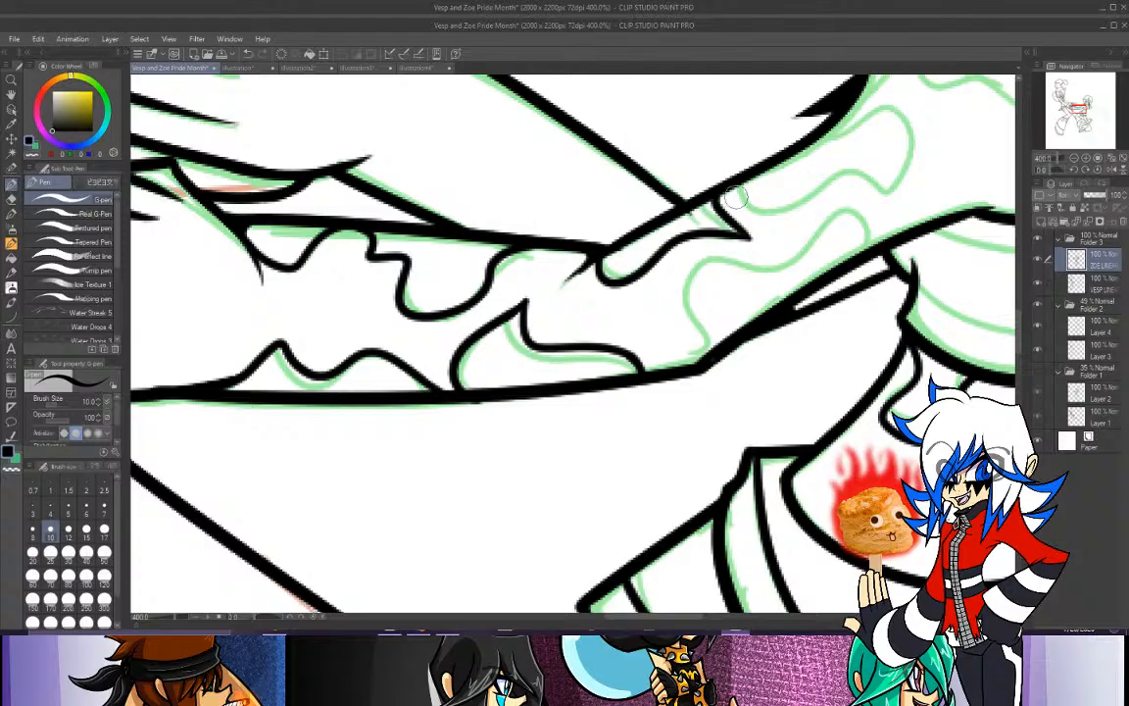
key("ctrl+z")
left_click_drag(715, 197, 746, 236)
key("ctrl+z")
key("ctrl+z")
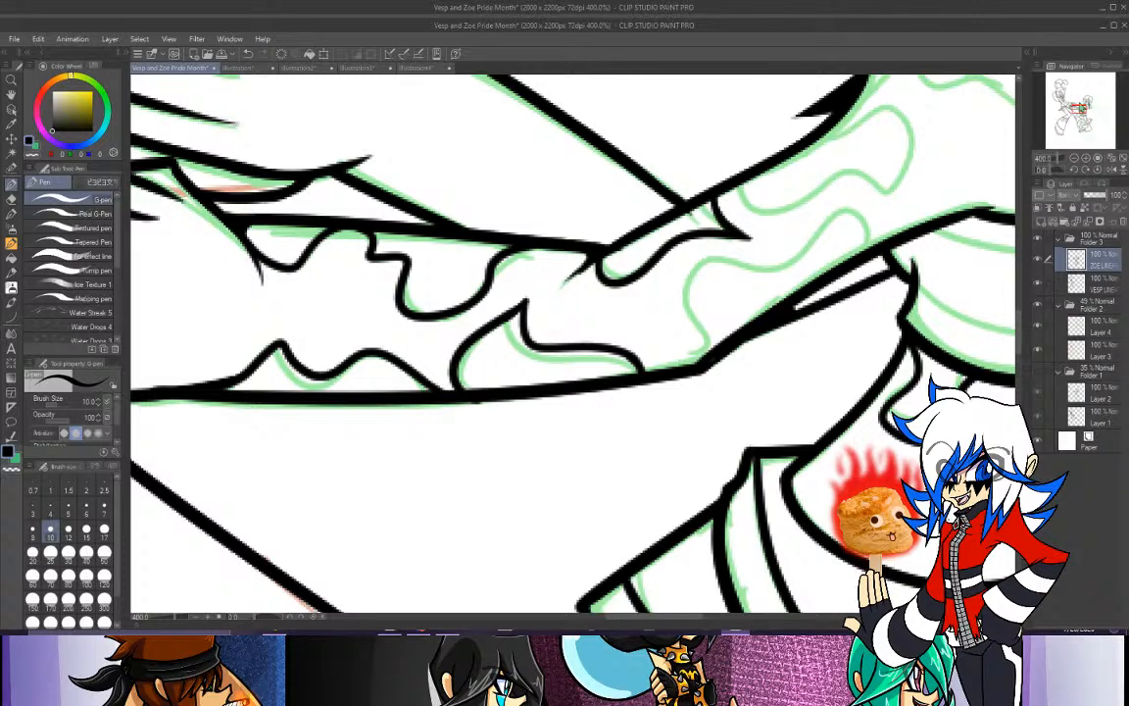
Ink the teardrop marking on Zoe's shoulder above the edge of her top.
mouse_move(995, 227)
left_mouse_down()
mouse_move(832, 227)
mouse_move(599, 339)
mouse_move(748, 344)
mouse_move(634, 359)
left_mouse_up()
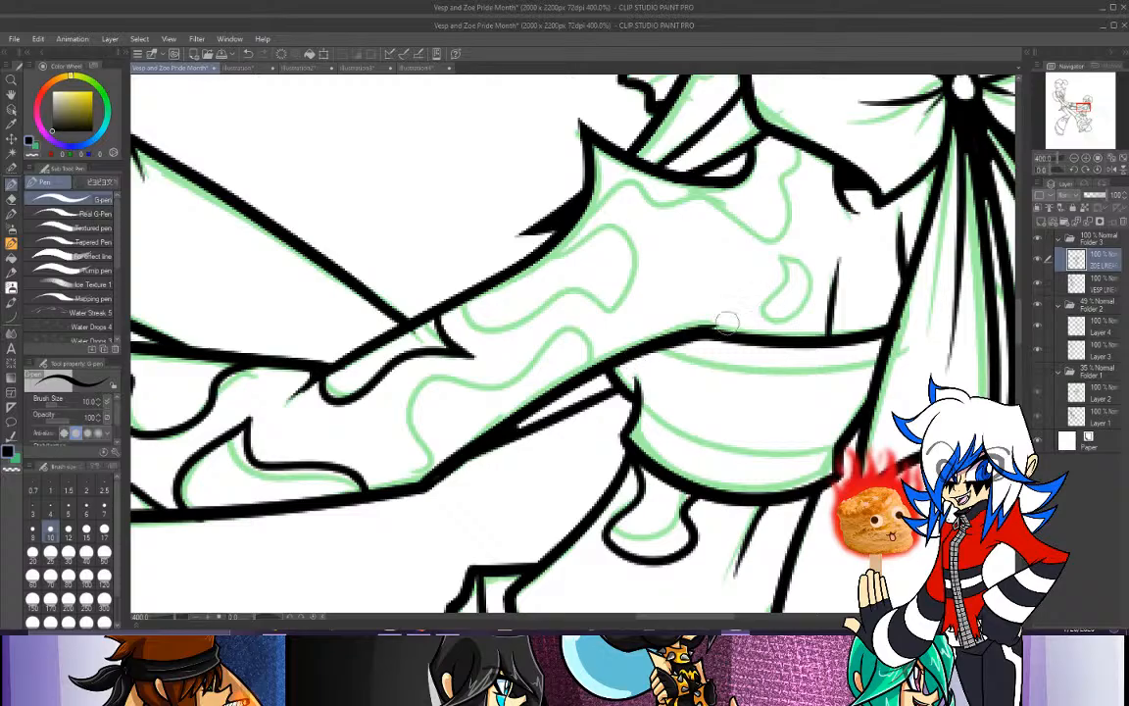
mouse_move(782, 255)
left_mouse_down()
mouse_move(756, 301)
mouse_move(794, 324)
mouse_move(810, 280)
mouse_move(782, 251)
left_mouse_up()
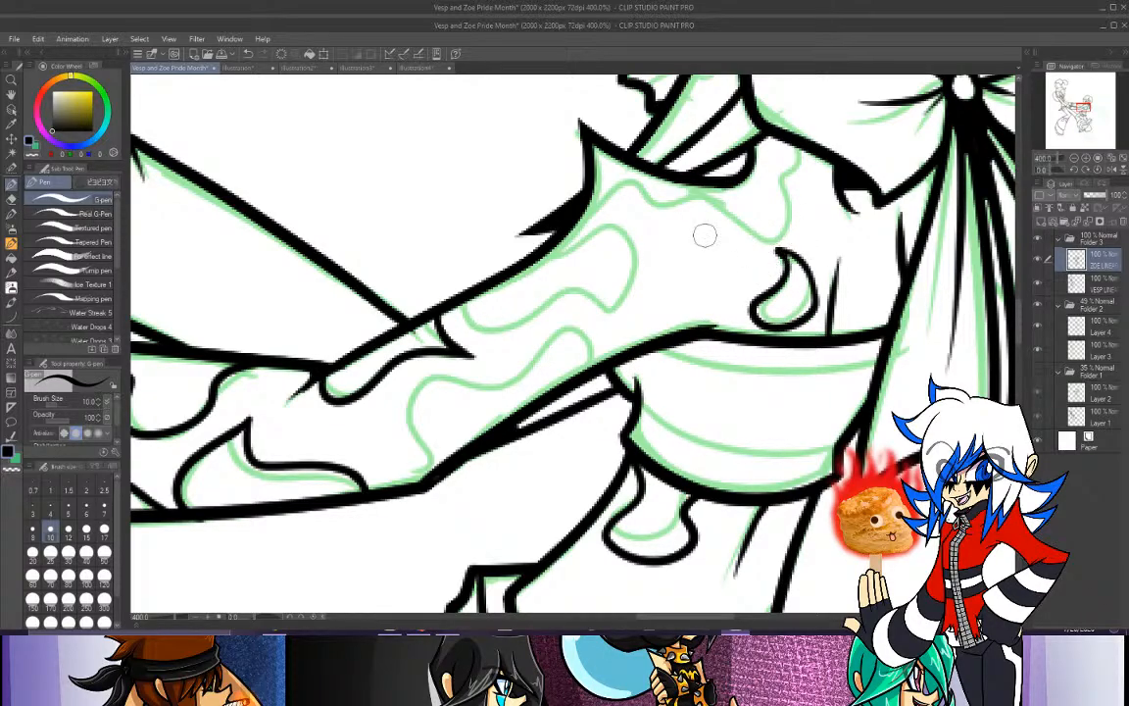
key("e")
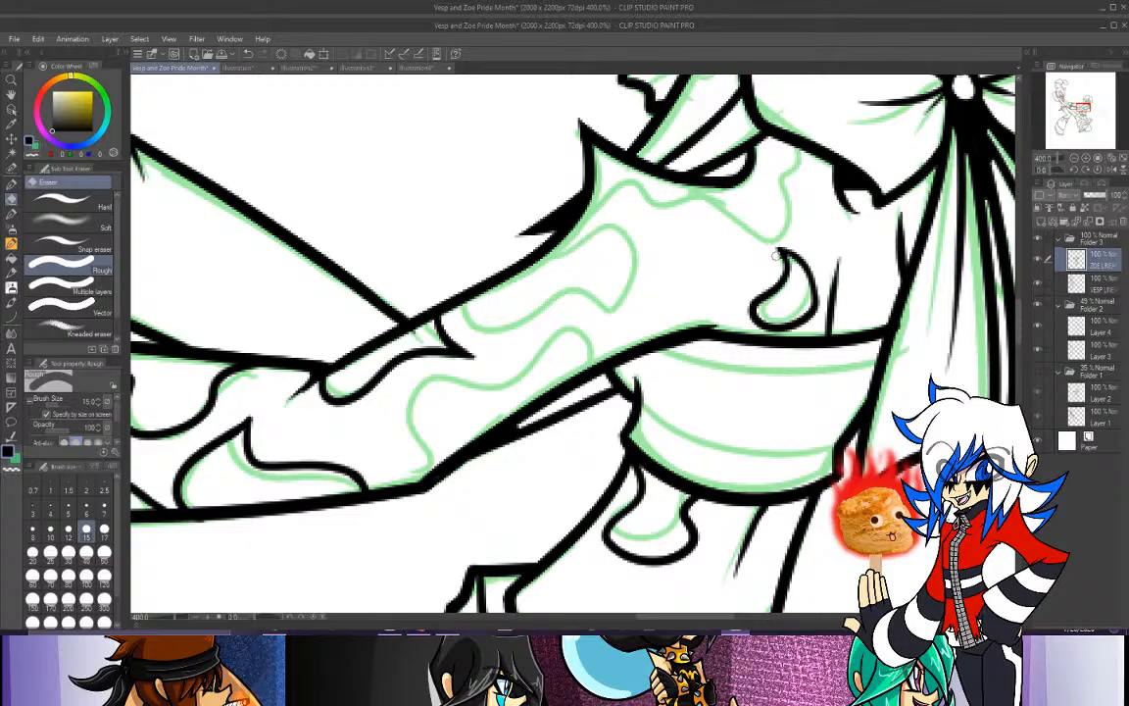
key("p")
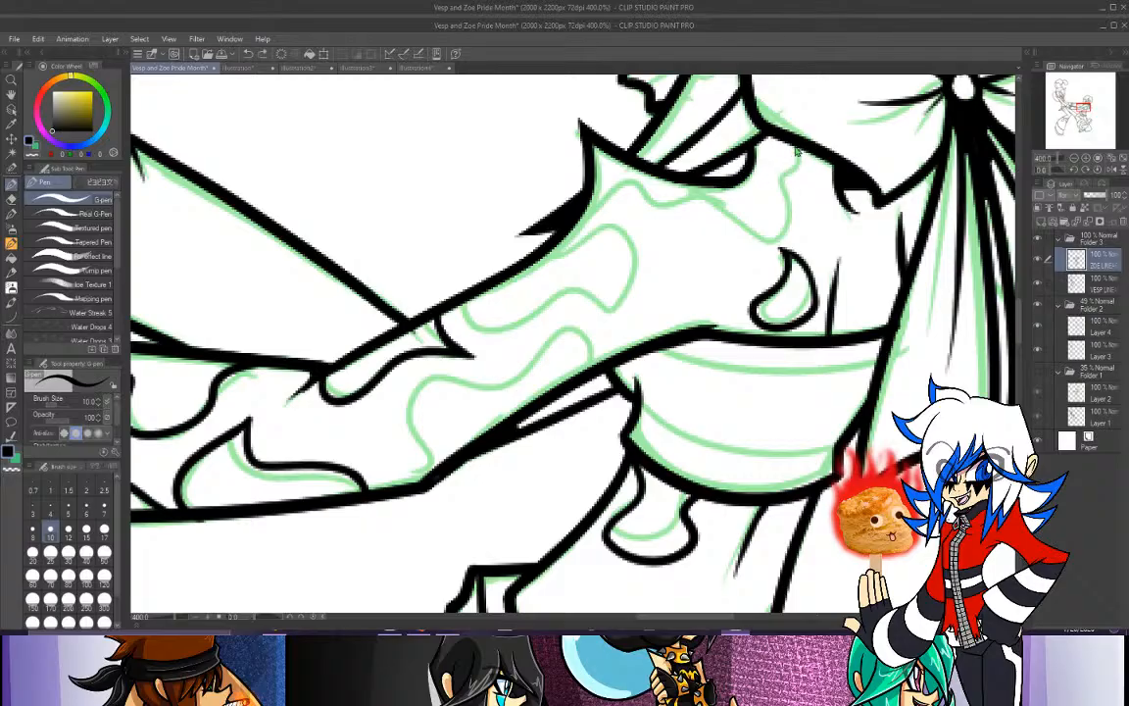
Ink the drip marking across Zoe's shoulder and the rounded outer end of the upper-arm marking below it.
mouse_move(767, 147)
left_mouse_down()
mouse_move(783, 174)
mouse_move(777, 235)
mouse_move(692, 198)
mouse_move(649, 203)
mouse_move(636, 186)
mouse_move(559, 239)
mouse_move(578, 227)
mouse_move(565, 223)
mouse_move(580, 221)
mouse_move(584, 243)
mouse_move(615, 218)
mouse_move(633, 247)
left_mouse_up()
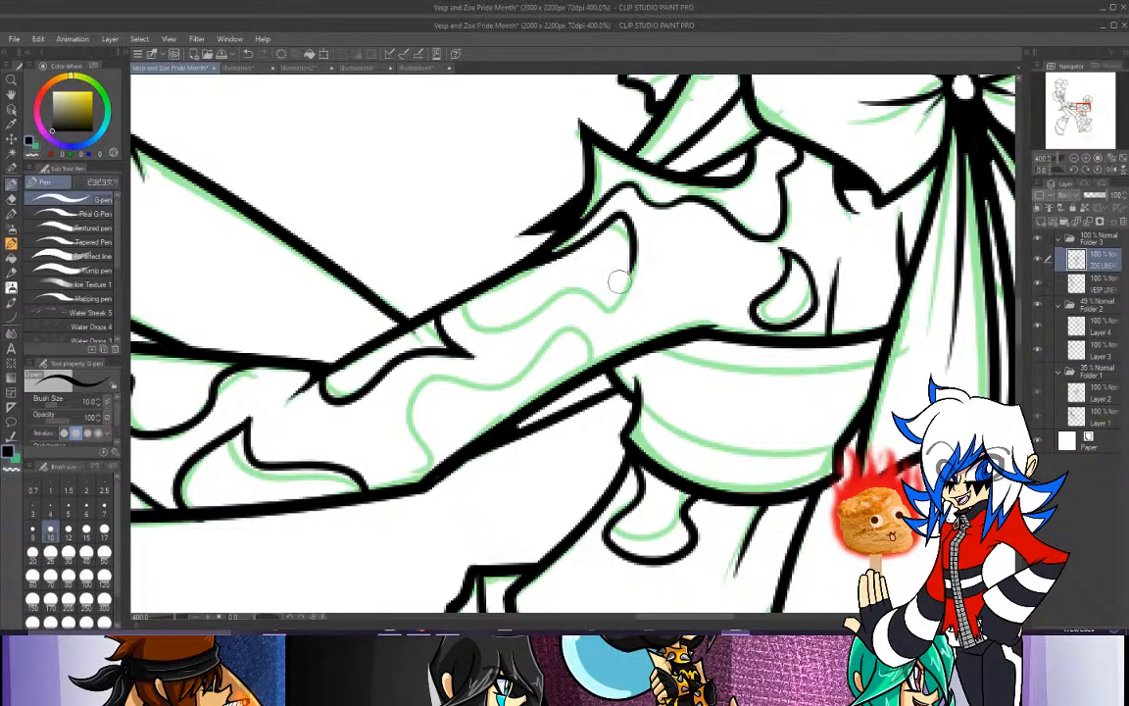
left_click_drag(633, 251, 618, 293)
key("ctrl+z")
mouse_move(633, 251)
left_mouse_down()
mouse_move(600, 307)
mouse_move(631, 289)
mouse_move(608, 297)
mouse_move(636, 258)
mouse_move(603, 303)
left_mouse_up()
key("ctrl+z")
key("ctrl+z")
key("ctrl+z")
key("ctrl+z")
mouse_move(633, 252)
left_mouse_down()
mouse_move(606, 314)
mouse_move(622, 294)
mouse_move(602, 313)
mouse_move(582, 296)
mouse_move(541, 319)
mouse_move(477, 314)
mouse_move(471, 291)
mouse_move(568, 285)
mouse_move(602, 306)
left_mouse_up()
key("ctrl+z")
key("ctrl+z")
Ink the wavy lower edge of the upper-arm marking and join it to its outer end.
mouse_move(470, 300)
left_mouse_down()
mouse_move(504, 329)
mouse_move(594, 294)
left_mouse_up()
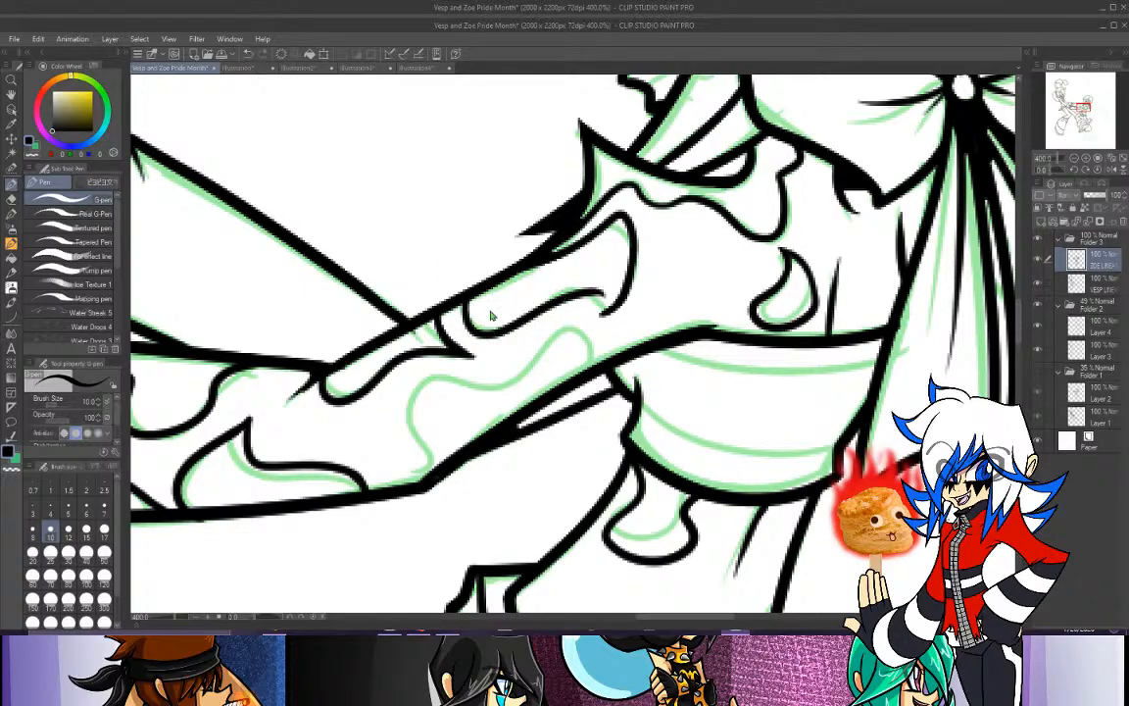
key("ctrl+z")
mouse_move(461, 301)
left_mouse_down()
mouse_move(481, 335)
mouse_move(593, 297)
left_mouse_up()
left_click_drag(576, 300, 603, 311)
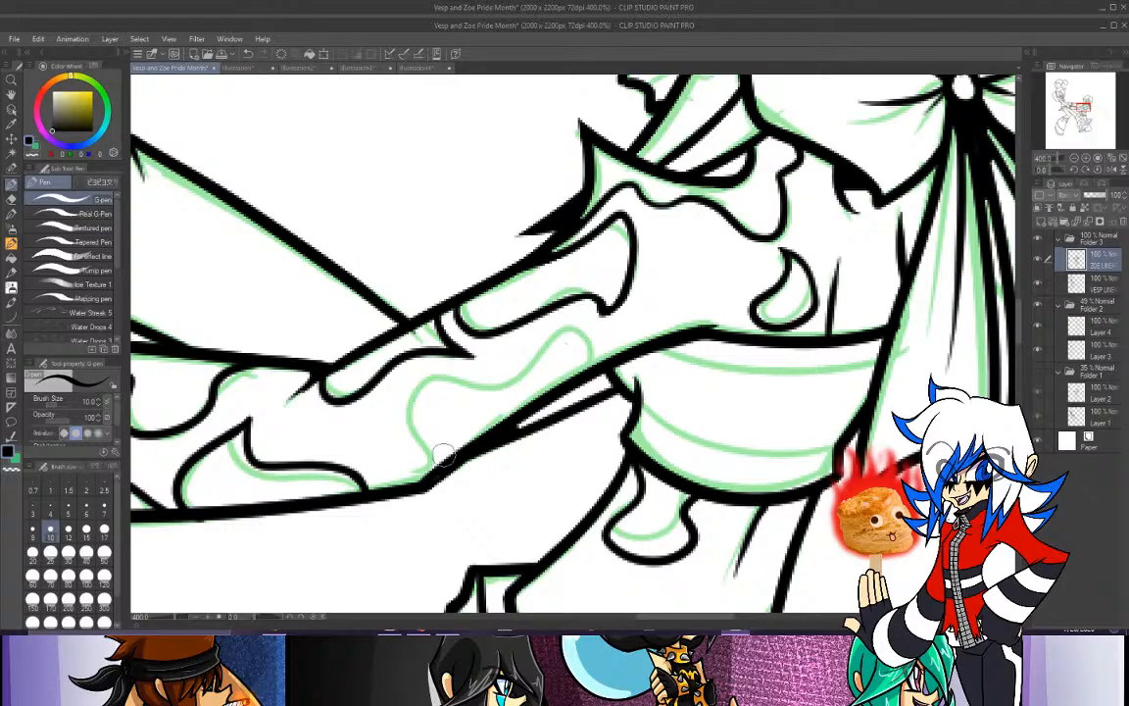
Ink the curved marking along the underside of the upper arm beside the elbow.
mouse_move(400, 419)
left_mouse_down()
mouse_move(412, 390)
mouse_move(506, 385)
left_mouse_up()
key("ctrl+z")
mouse_move(430, 483)
left_mouse_down()
mouse_move(405, 421)
mouse_move(454, 382)
mouse_move(531, 341)
mouse_move(490, 382)
mouse_move(545, 341)
mouse_move(593, 371)
left_mouse_up()
Ink the upper stripe line across Zoe's top, from beneath the arm to the bow's ribbon tail.
left_click_drag(656, 348, 879, 361)
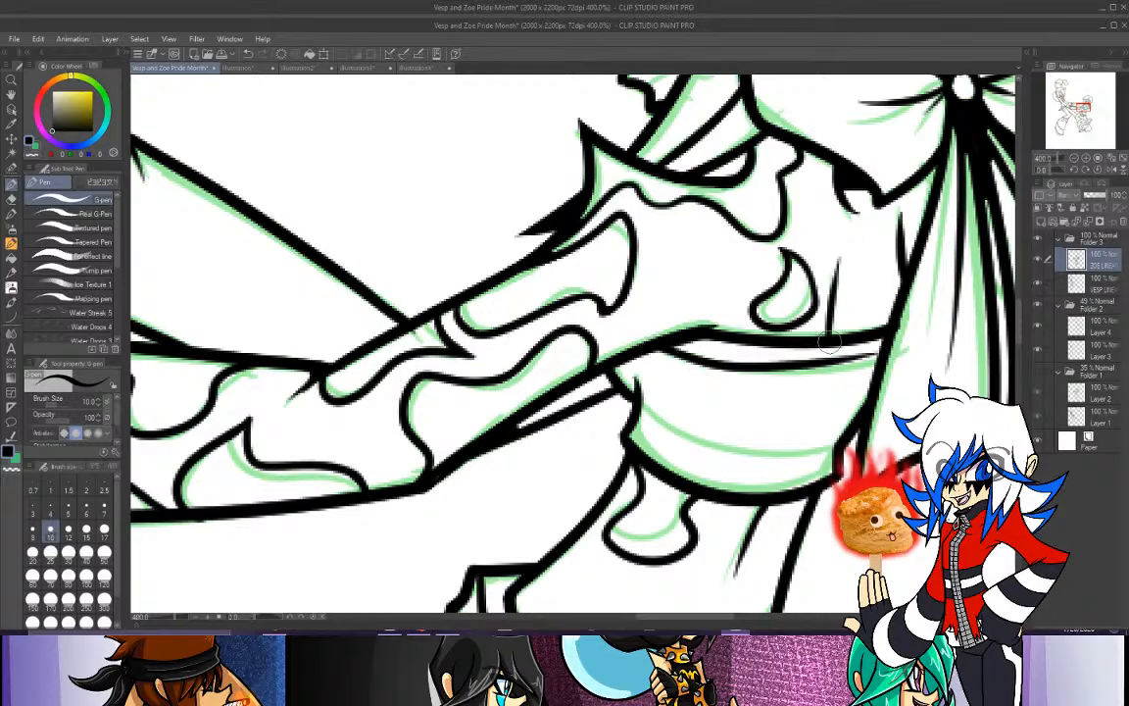
key("ctrl+z")
mouse_move(658, 355)
left_mouse_down()
mouse_move(732, 366)
mouse_move(885, 364)
left_mouse_up()
key("ctrl+z")
mouse_move(654, 351)
left_mouse_down()
mouse_move(797, 381)
mouse_move(891, 371)
left_mouse_up()
key("ctrl+z")
left_click_drag(655, 351, 890, 369)
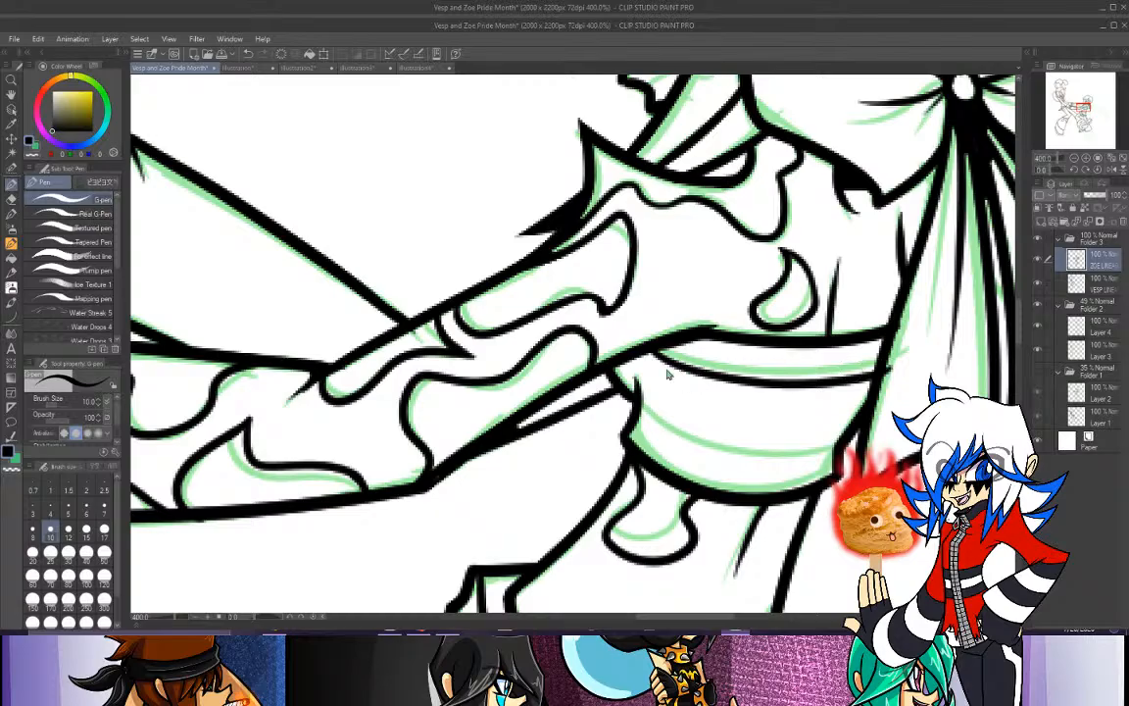
Redraw the upper stripe line across Zoe's top, from beneath the arm to the bow's ribbon tail.
key("ctrl+z")
mouse_move(642, 355)
left_mouse_down()
mouse_move(703, 376)
mouse_move(877, 370)
left_mouse_up()
key("ctrl+z")
mouse_move(655, 351)
left_mouse_down()
mouse_move(831, 379)
mouse_move(873, 366)
mouse_move(795, 393)
mouse_move(886, 369)
mouse_move(826, 384)
left_mouse_up()
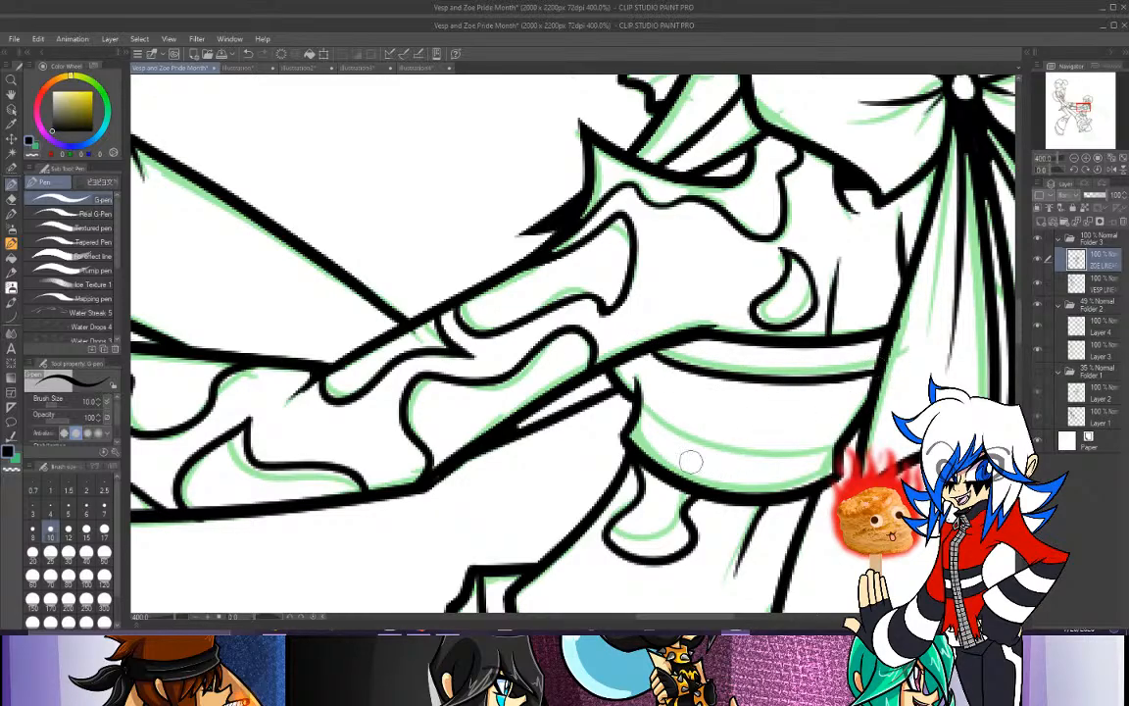
Ink the lower stripe line across Zoe's top, curving from the side seam to the ribbon tail.
mouse_move(642, 403)
left_mouse_down()
mouse_move(805, 440)
mouse_move(841, 435)
left_mouse_up()
key("ctrl+z")
mouse_move(638, 403)
left_mouse_down()
mouse_move(809, 440)
mouse_move(843, 437)
left_mouse_up()
key("ctrl+z")
left_click_drag(639, 404, 842, 439)
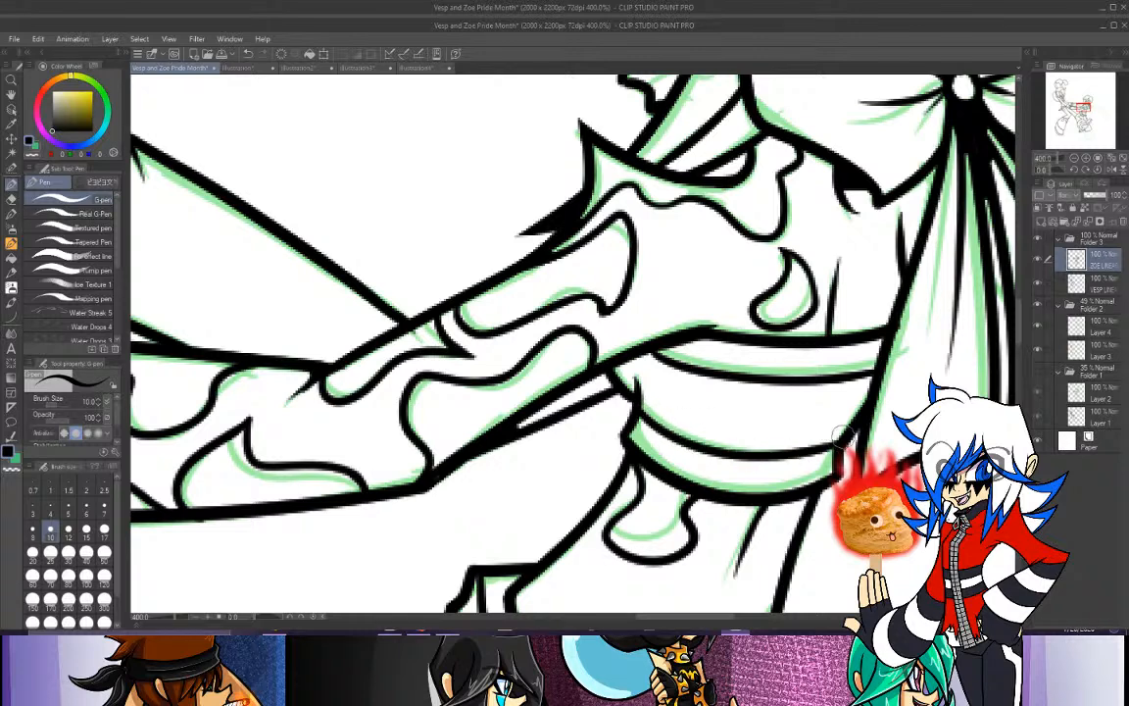
left_click(1072, 159)
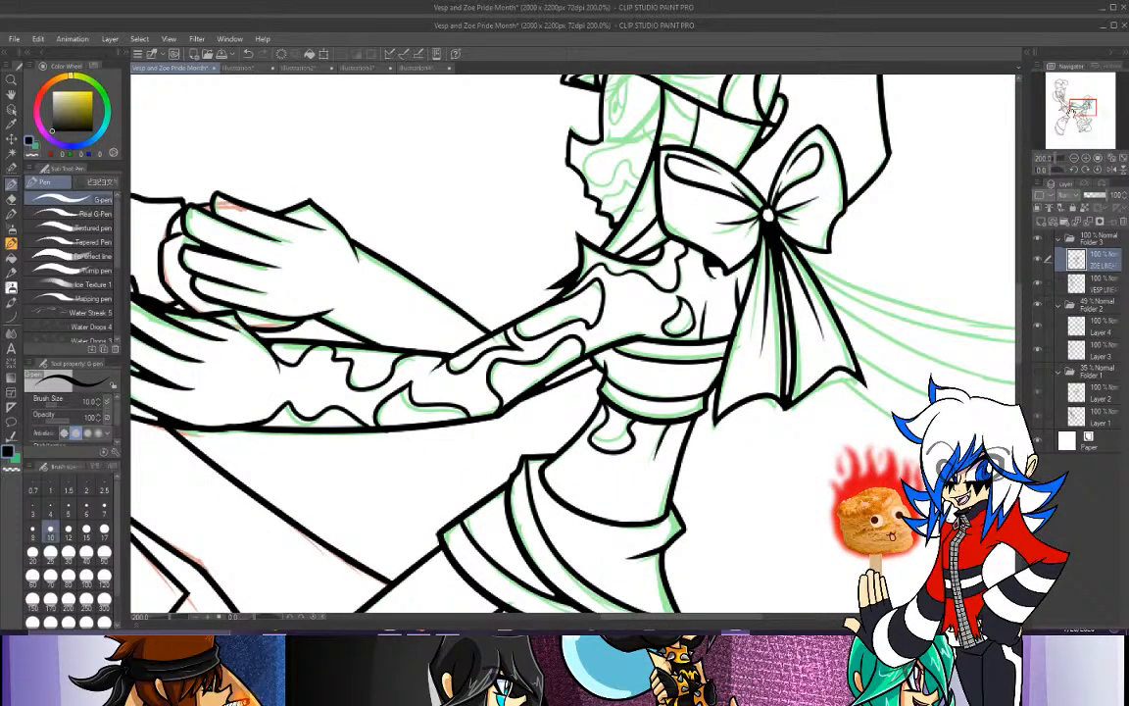
left_click_drag(1085, 106, 1093, 108)
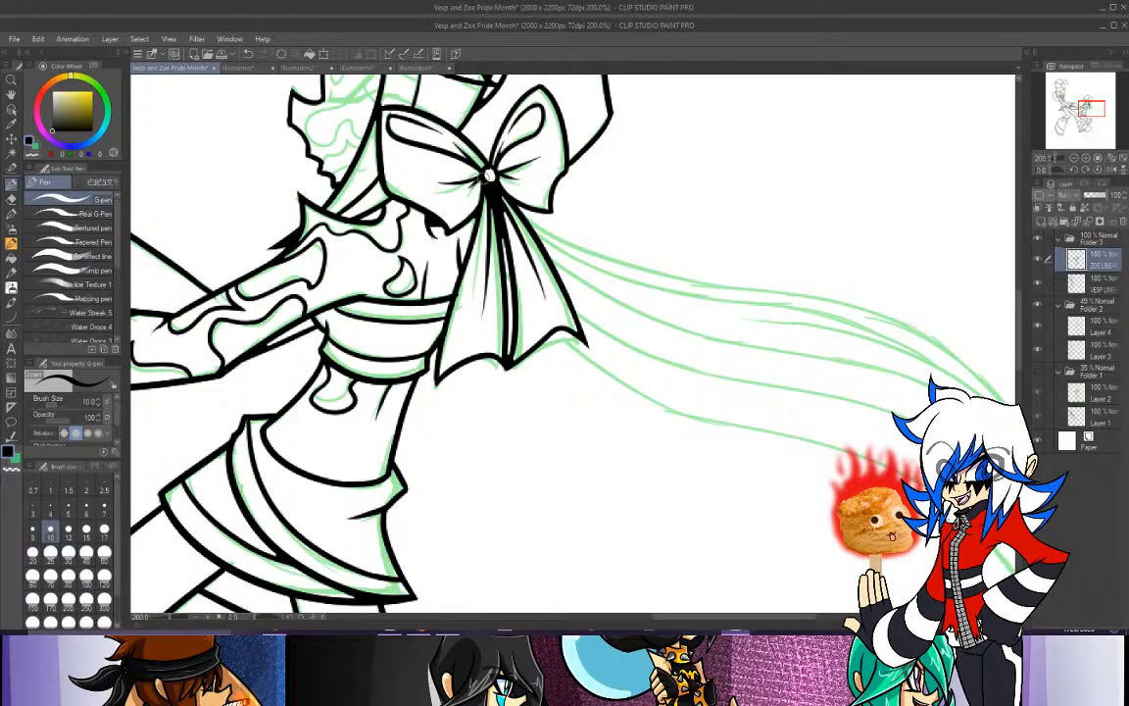
key("ctrl+z")
left_click_drag(484, 178, 463, 197)
key("ctrl+z")
key("ctrl+z")
key("ctrl+z")
Ink the left side of the upper slouch fold on Zoe's boot, with the crease where it meets the fold below.
left_click_drag(1097, 79, 1088, 136)
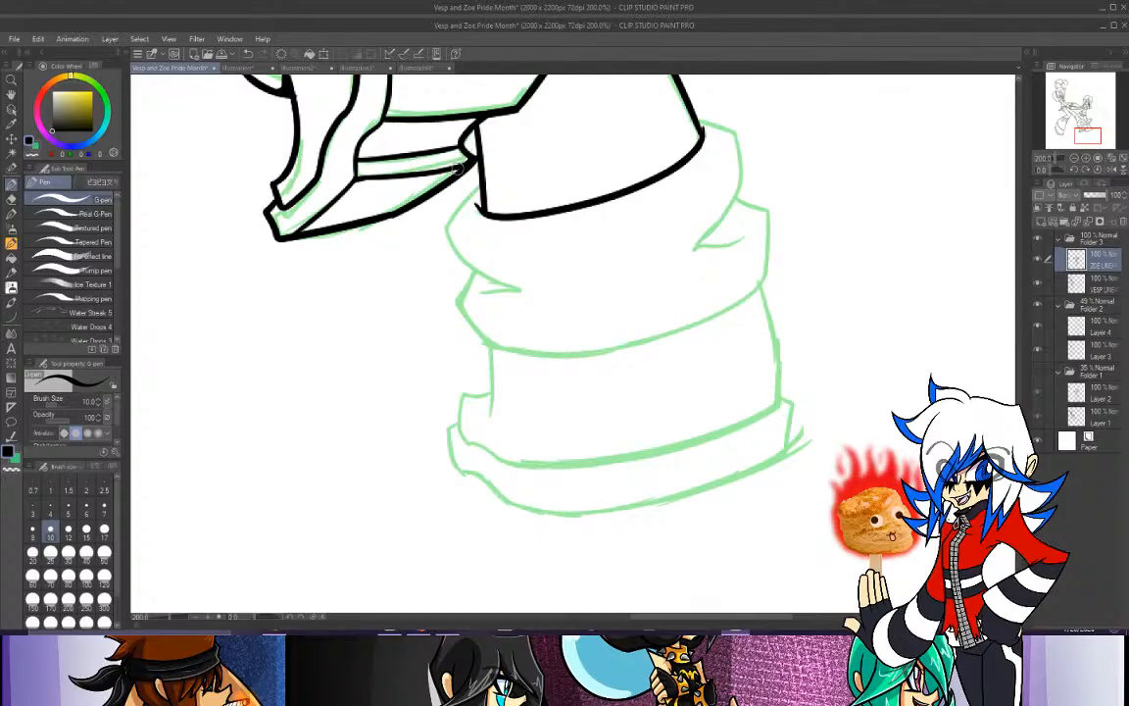
left_click_drag(482, 181, 430, 267)
key("ctrl+z")
left_click_drag(480, 180, 431, 251)
key("ctrl+z")
mouse_move(480, 181)
left_mouse_down()
mouse_move(433, 248)
mouse_move(447, 233)
mouse_move(535, 298)
left_mouse_up()
key("ctrl+z")
mouse_move(445, 226)
left_mouse_down()
mouse_move(475, 266)
mouse_move(532, 297)
left_mouse_up()
key("ctrl+z")
left_click_drag(445, 227, 532, 296)
key("ctrl+z")
mouse_move(445, 227)
left_mouse_down()
mouse_move(521, 293)
mouse_move(453, 299)
mouse_move(494, 350)
left_mouse_up()
key("ctrl+z")
key("ctrl+z")
key("ctrl+z")
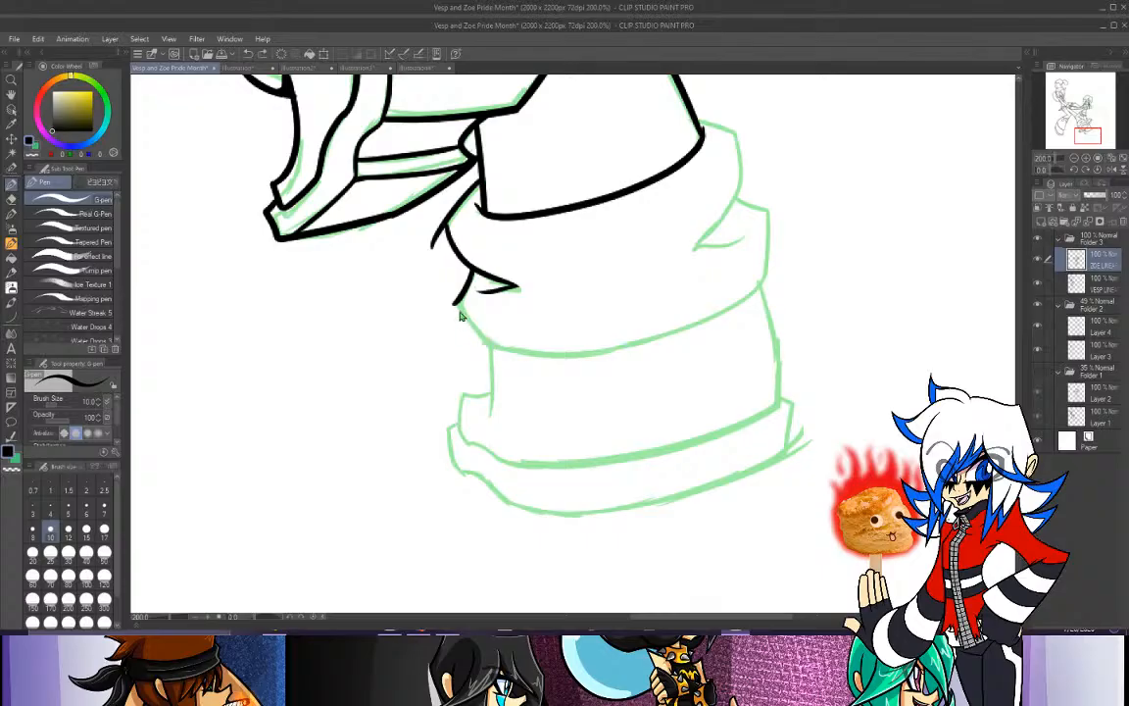
left_click_drag(455, 303, 492, 350)
key("ctrl+z")
left_click_drag(455, 303, 493, 351)
key("ctrl+z")
Ink the right side of the boot's upper slouch fold and the pointed crease at its lower end.
mouse_move(698, 117)
left_mouse_down()
mouse_move(745, 138)
mouse_move(740, 193)
left_mouse_up()
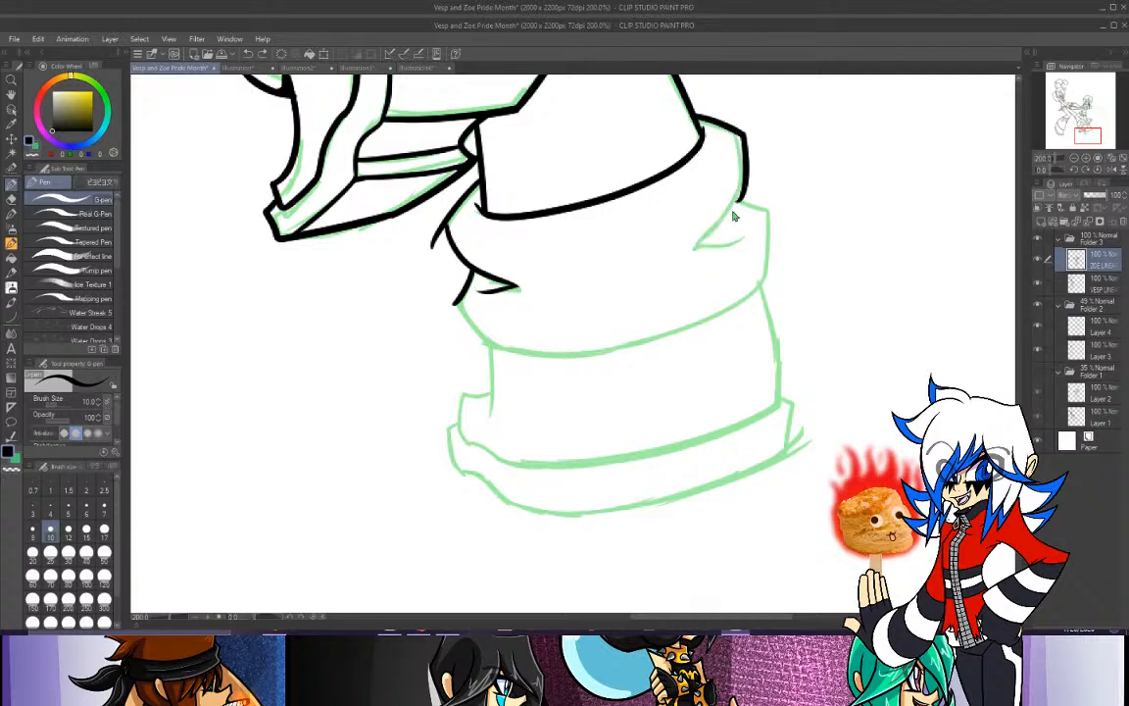
left_click_drag(742, 193, 703, 248)
left_click_drag(704, 247, 745, 231)
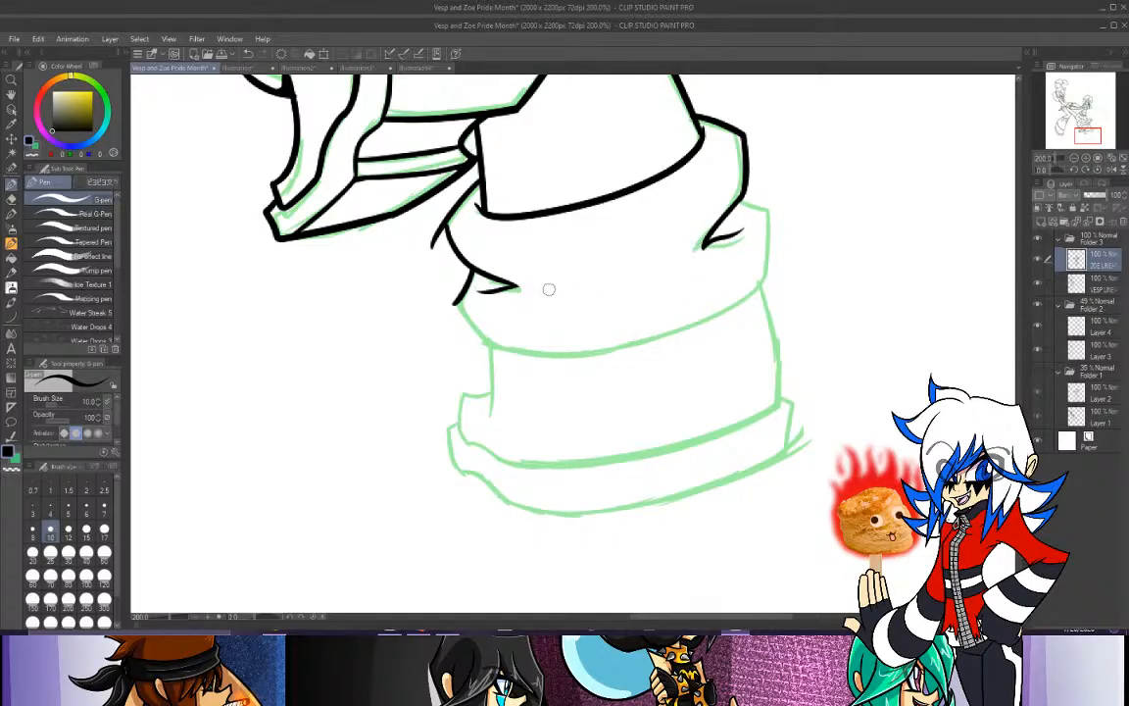
Ink the long curved crease line between the boot's upper and lower slouch folds.
left_click_drag(555, 246, 665, 259)
key("ctrl+z")
left_click_drag(555, 246, 662, 257)
key("ctrl+z")
left_click_drag(548, 284, 675, 250)
key("ctrl+z")
left_click_drag(549, 285, 677, 254)
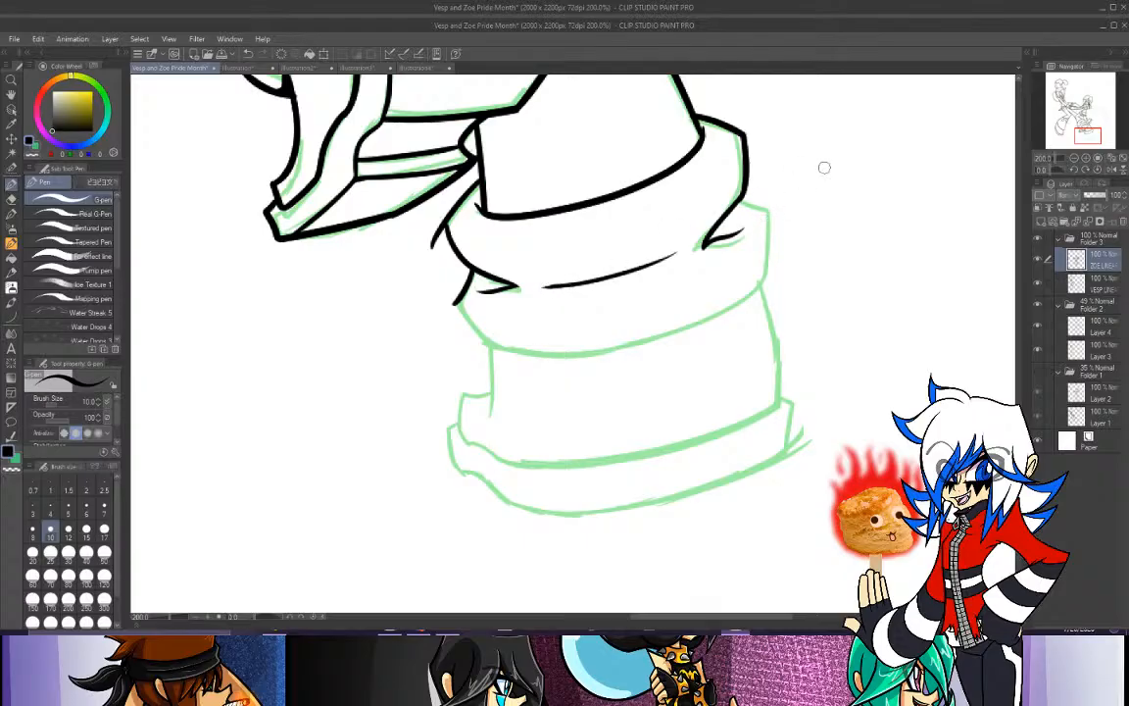
Ink the left and right outer edges of the boot's lower slouch fold.
left_click_drag(1087, 136, 1092, 136)
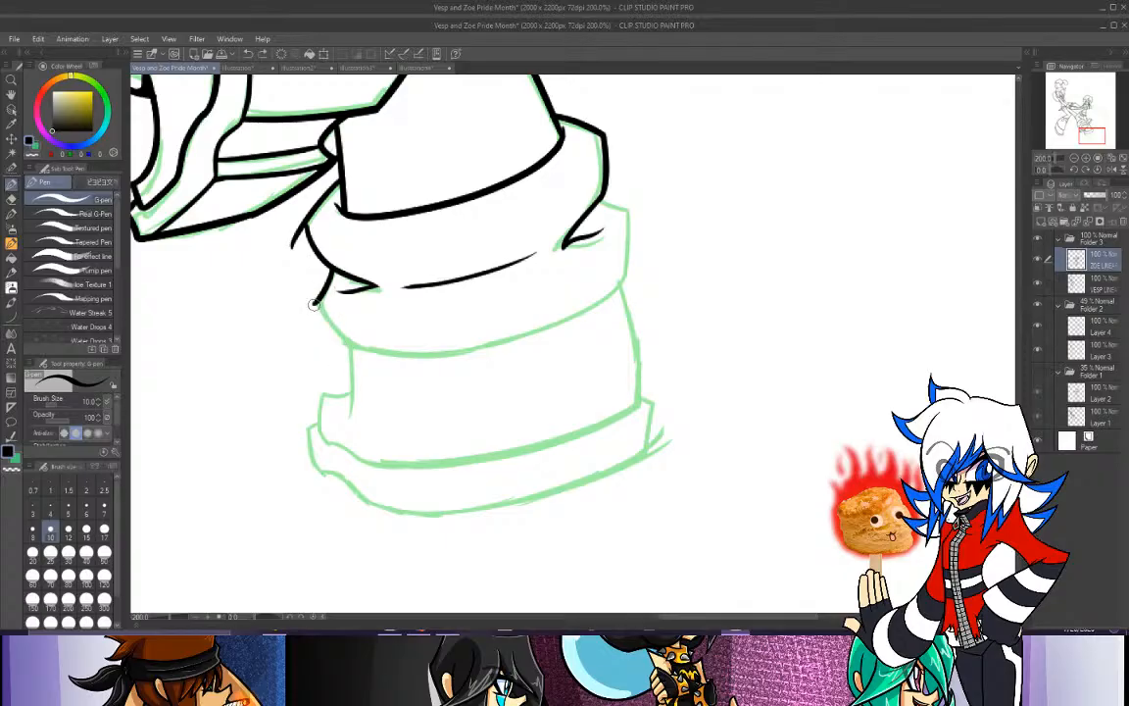
left_click_drag(311, 303, 348, 346)
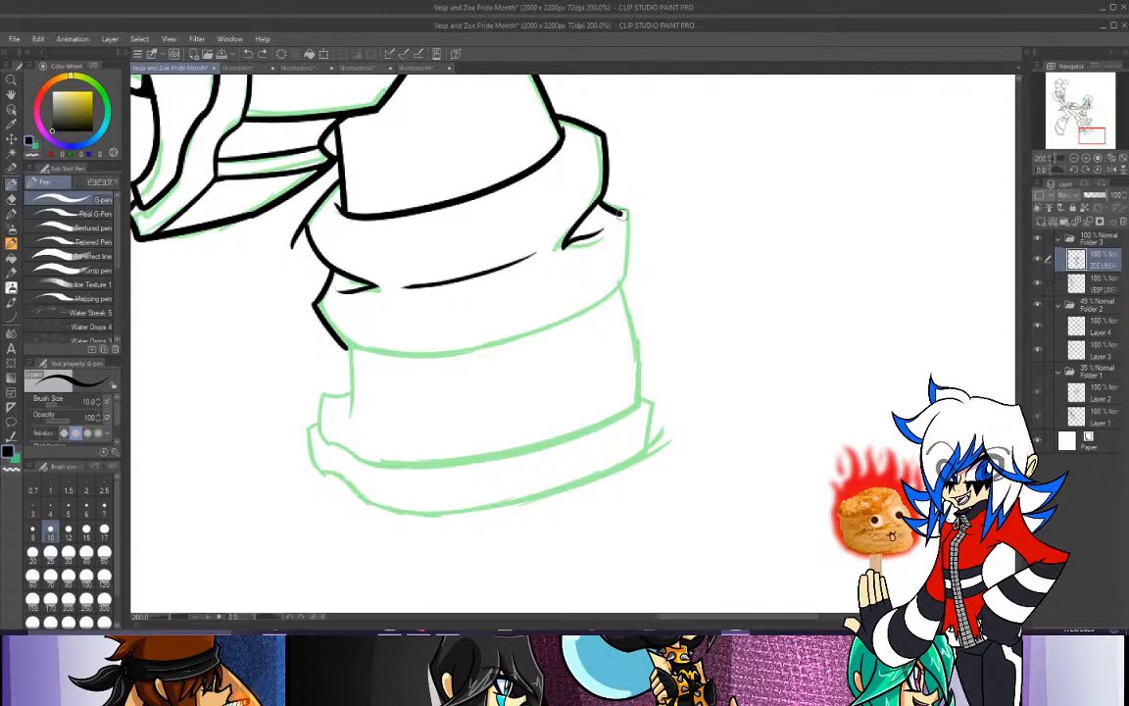
mouse_move(615, 207)
left_mouse_down()
mouse_move(628, 212)
mouse_move(620, 291)
left_mouse_up()
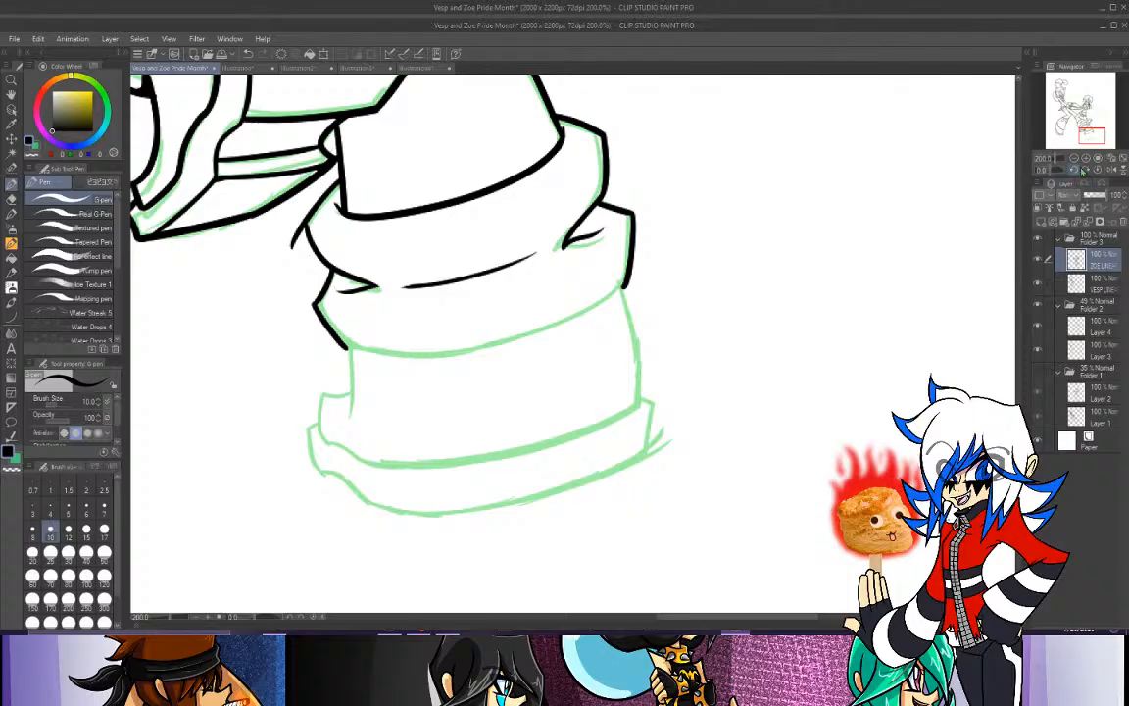
Ink the curved bottom edge of the lower slouch fold, joining its two outer edges.
left_click_drag(1055, 171, 1066, 170)
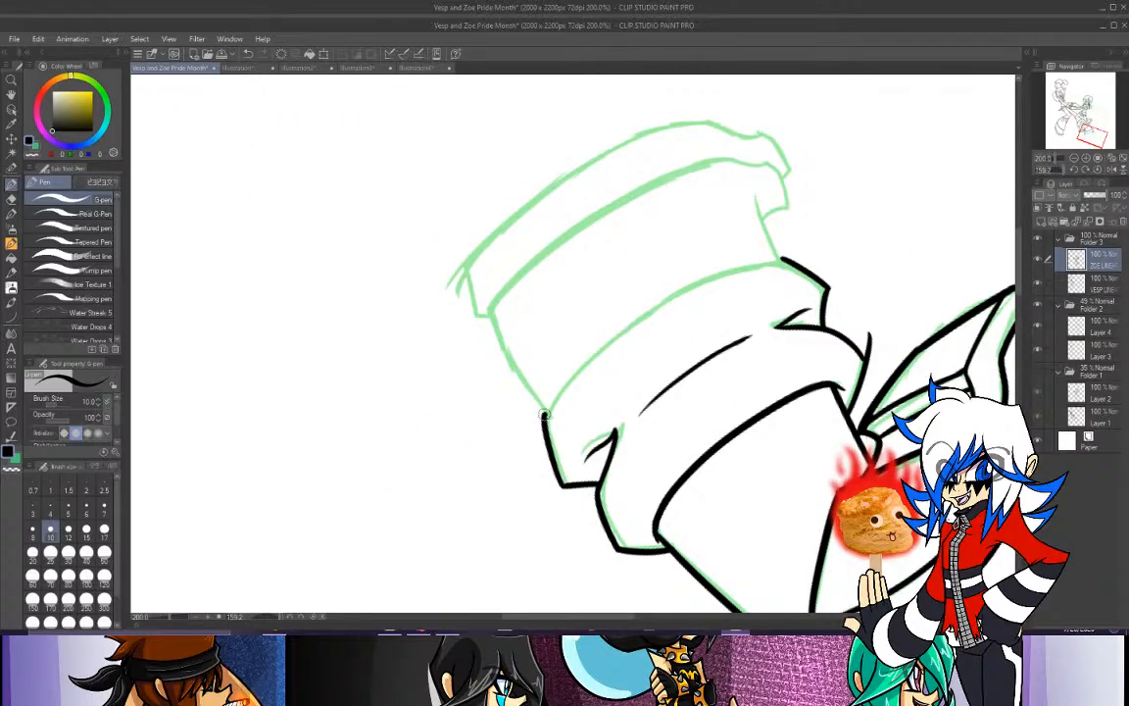
mouse_move(546, 414)
left_mouse_down()
mouse_move(562, 384)
mouse_move(698, 282)
left_mouse_up()
key("ctrl+z")
mouse_move(545, 416)
left_mouse_down()
mouse_move(739, 262)
mouse_move(782, 264)
mouse_move(732, 269)
mouse_move(568, 395)
left_mouse_up()
key("ctrl+z")
key("ctrl+z")
mouse_move(787, 261)
left_mouse_down()
mouse_move(619, 328)
mouse_move(564, 396)
left_mouse_up()
key("ctrl+z")
mouse_move(784, 261)
left_mouse_down()
mouse_move(683, 285)
mouse_move(546, 406)
left_mouse_up()
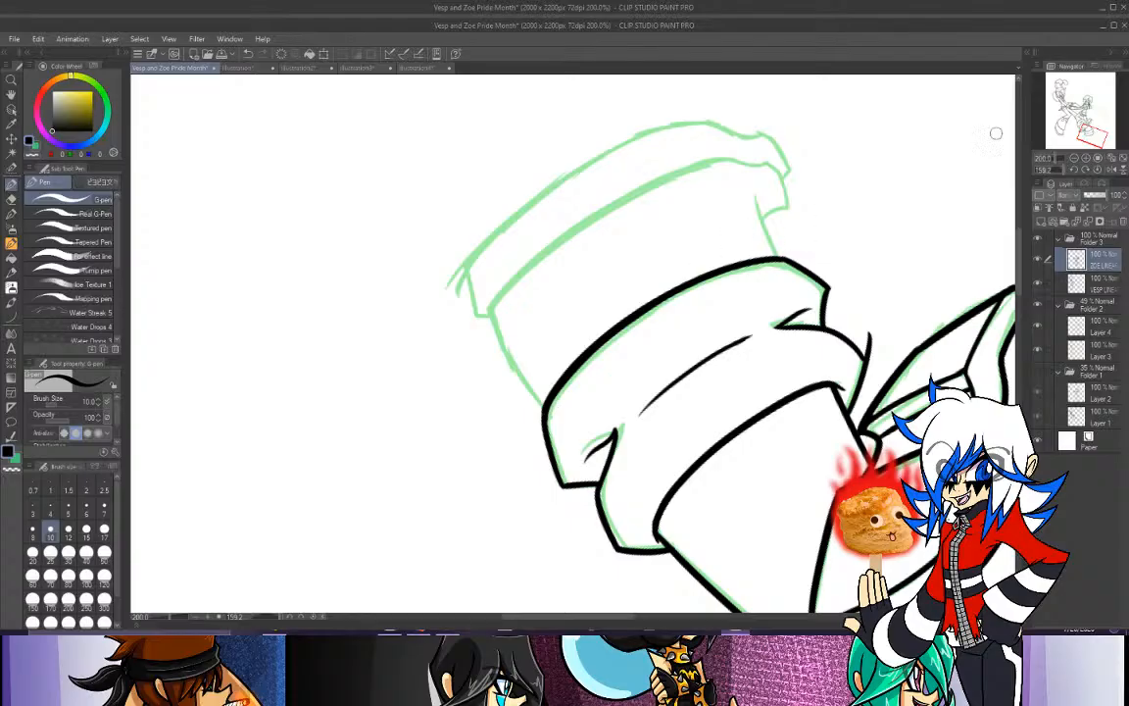
Ink the right side of the boot's body from the lower slouch fold down to the sole.
left_click(1091, 171)
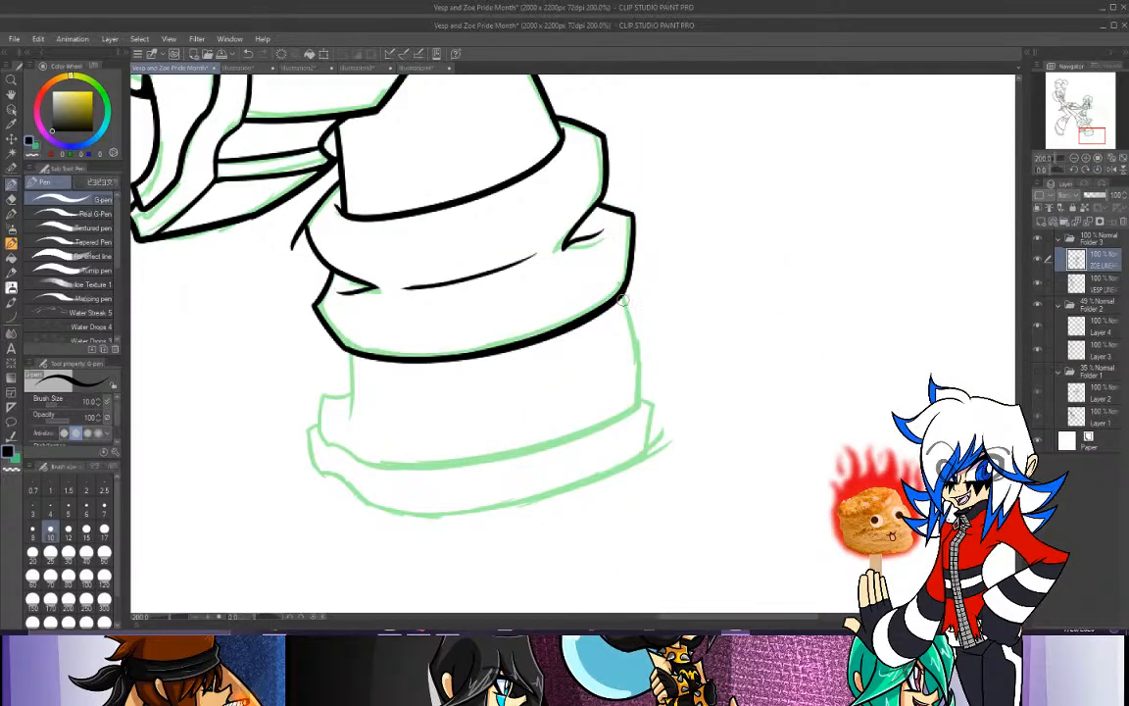
left_click_drag(624, 293, 628, 416)
key("ctrl+z")
left_click_drag(621, 293, 636, 411)
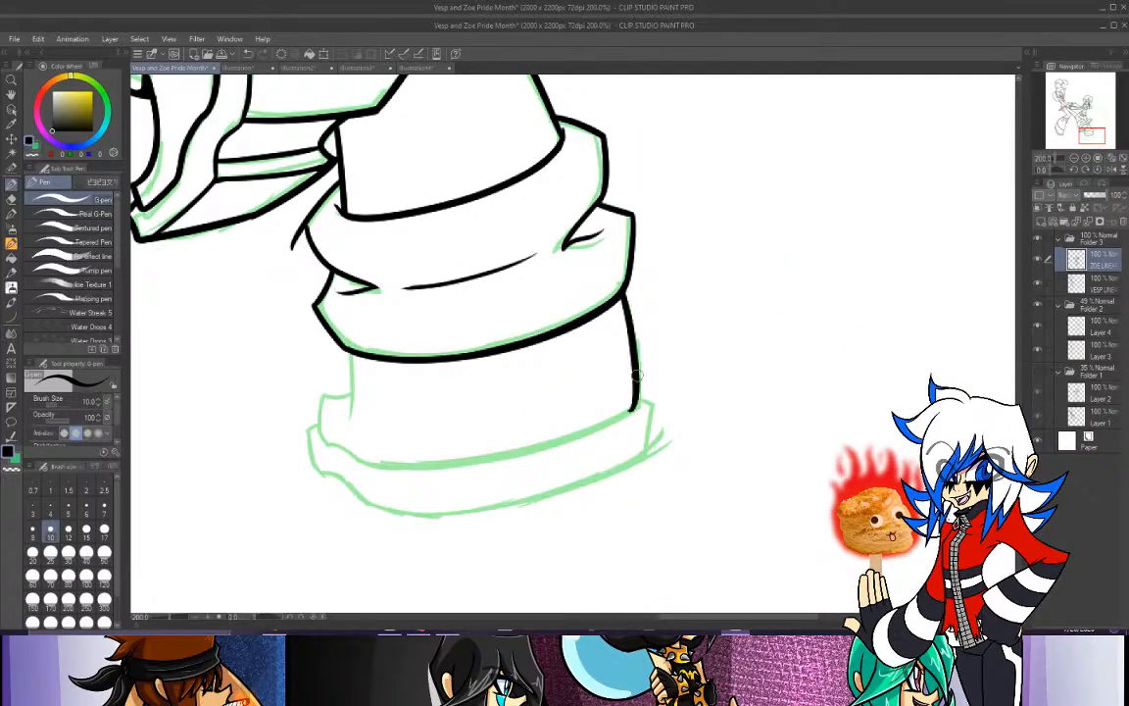
key("ctrl+z")
left_click_drag(621, 293, 636, 410)
key("ctrl+z")
key("ctrl+z")
left_click_drag(624, 295, 639, 404)
key("ctrl+z")
mouse_move(624, 301)
left_mouse_down()
mouse_move(639, 403)
mouse_move(543, 448)
left_mouse_up()
key("ctrl+z")
key("ctrl+z")
key("ctrl+z")
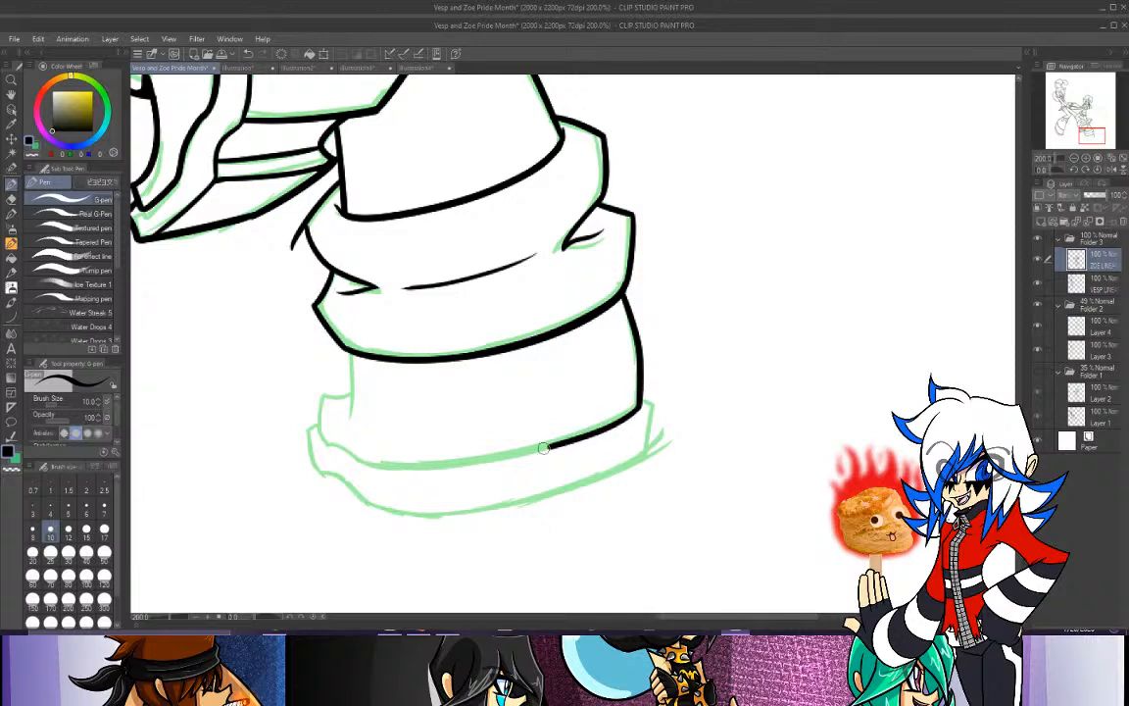
key("ctrl+z")
Ink the short left side line of the boot's body below the lower slouch fold.
left_click_drag(349, 353, 338, 422)
key("ctrl+z")
left_click_drag(351, 355, 345, 408)
key("ctrl+z")
key("ctrl+z")
left_click_drag(349, 349, 337, 417)
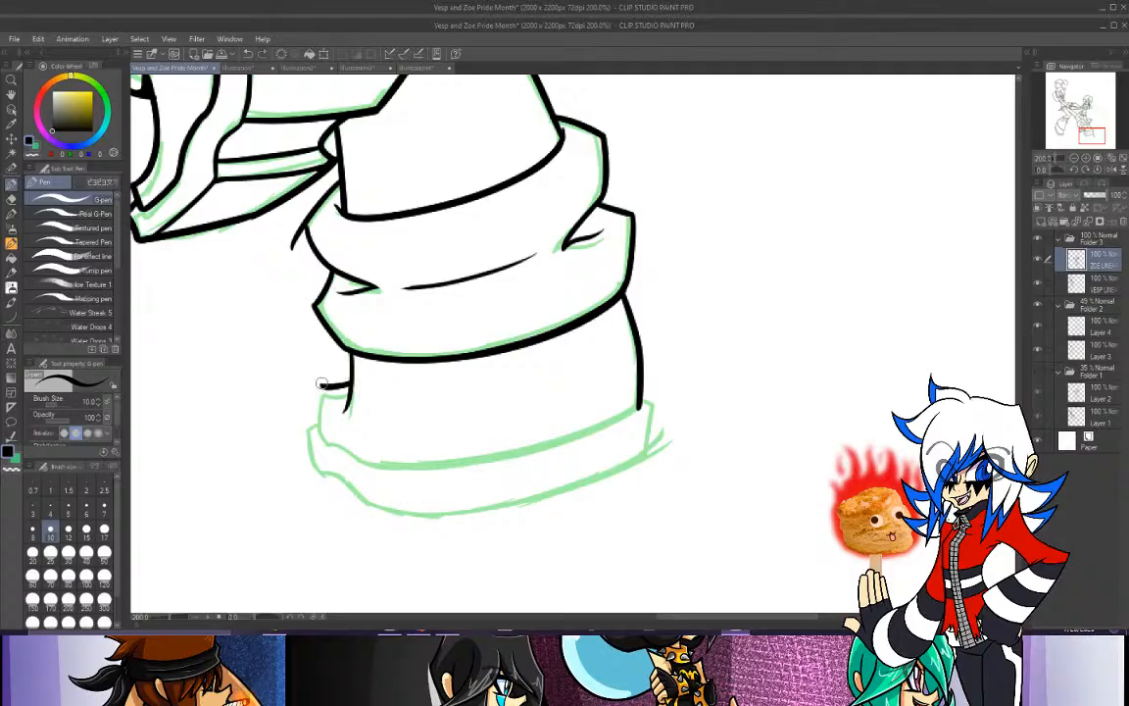
Ink the protruding left edge of the boot's body and its wavy lower corner.
mouse_move(350, 382)
left_mouse_down()
mouse_move(322, 388)
mouse_move(320, 433)
mouse_move(344, 446)
left_mouse_up()
key("ctrl+z")
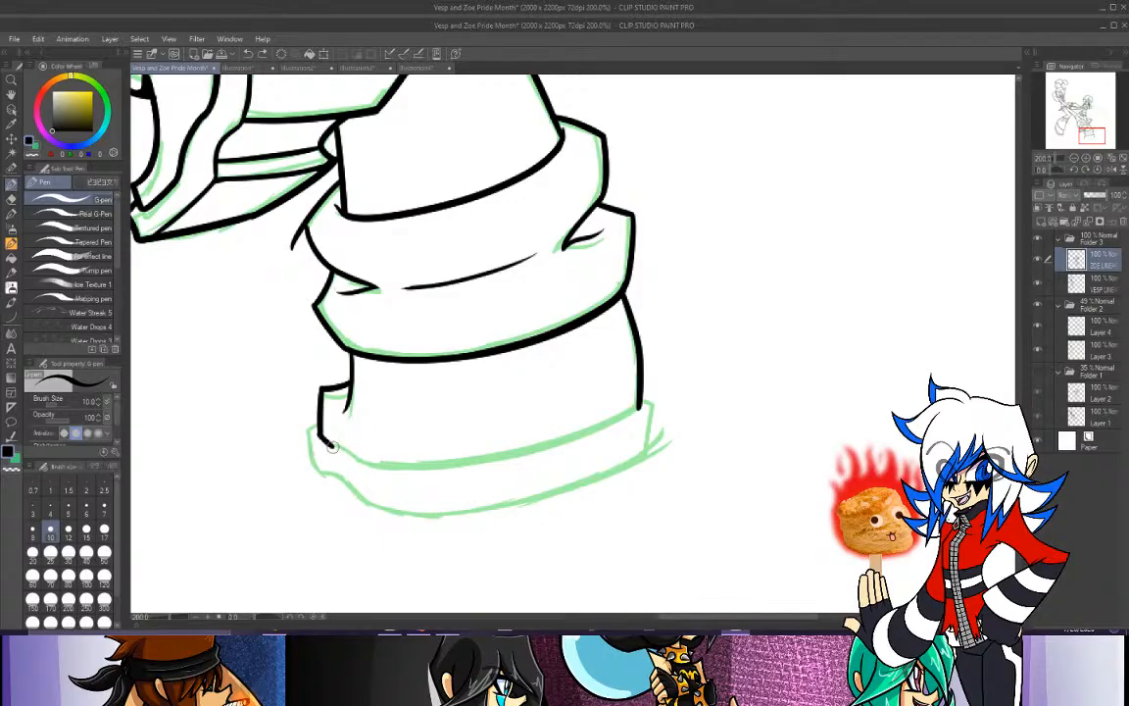
left_click_drag(332, 446, 407, 474)
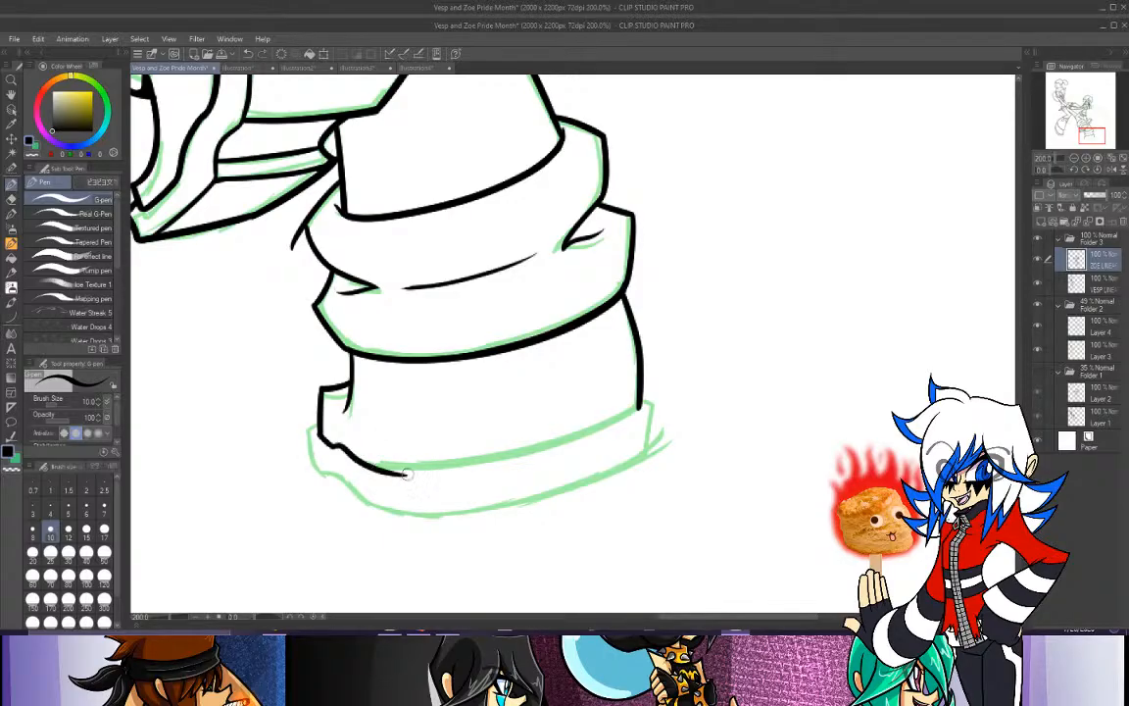
Ink the boot body's long curved lower edge, from the right side to the wavy left corner.
key("ctrl+z")
left_click_drag(1053, 171, 1074, 173)
left_click_drag(504, 281, 727, 233)
key("ctrl+z")
left_click_drag(508, 273, 747, 216)
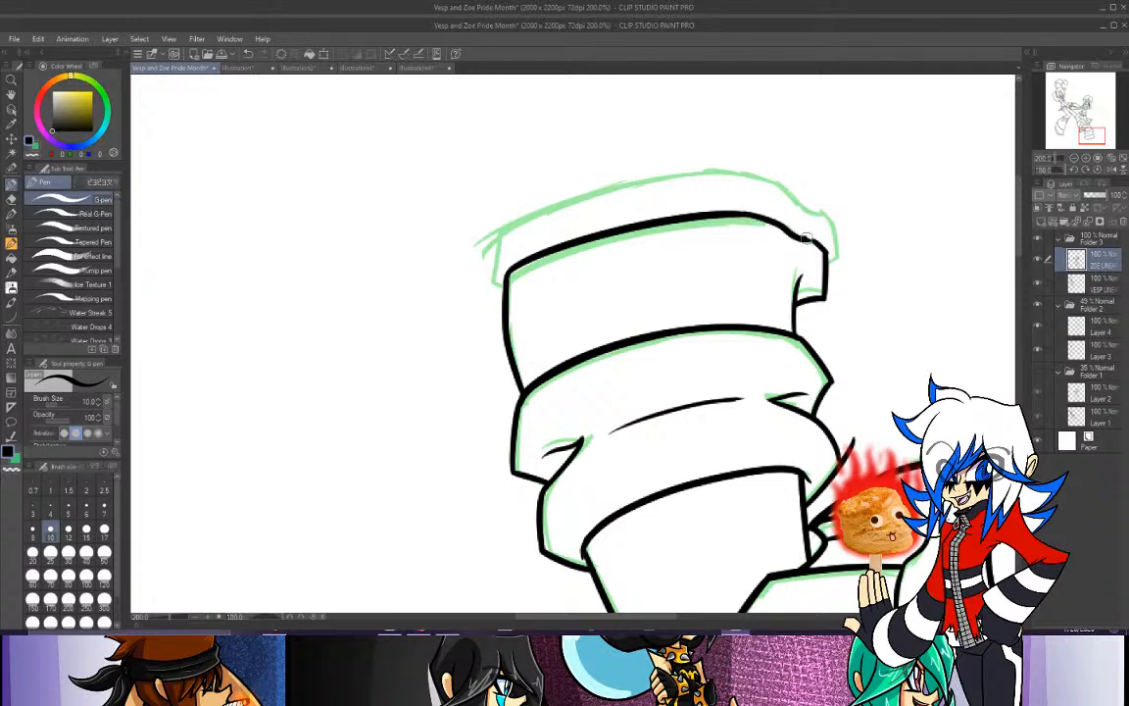
left_click_drag(810, 240, 833, 257)
Erase the stray line end beside the upper slouch fold and touch up the fold's left contour.
left_click(1098, 170)
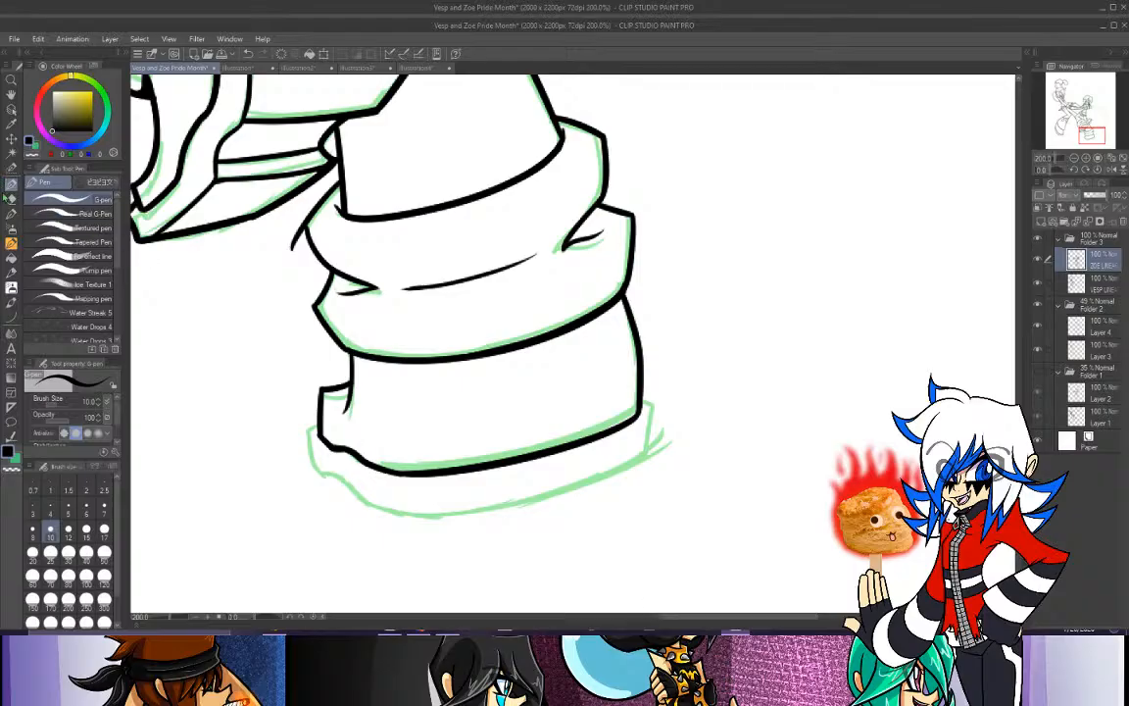
key("e")
left_click_drag(295, 215, 293, 243)
key("p")
left_click_drag(335, 209, 310, 241)
Return to the G-pen with black as the active drawing colour.
left_click(1090, 137)
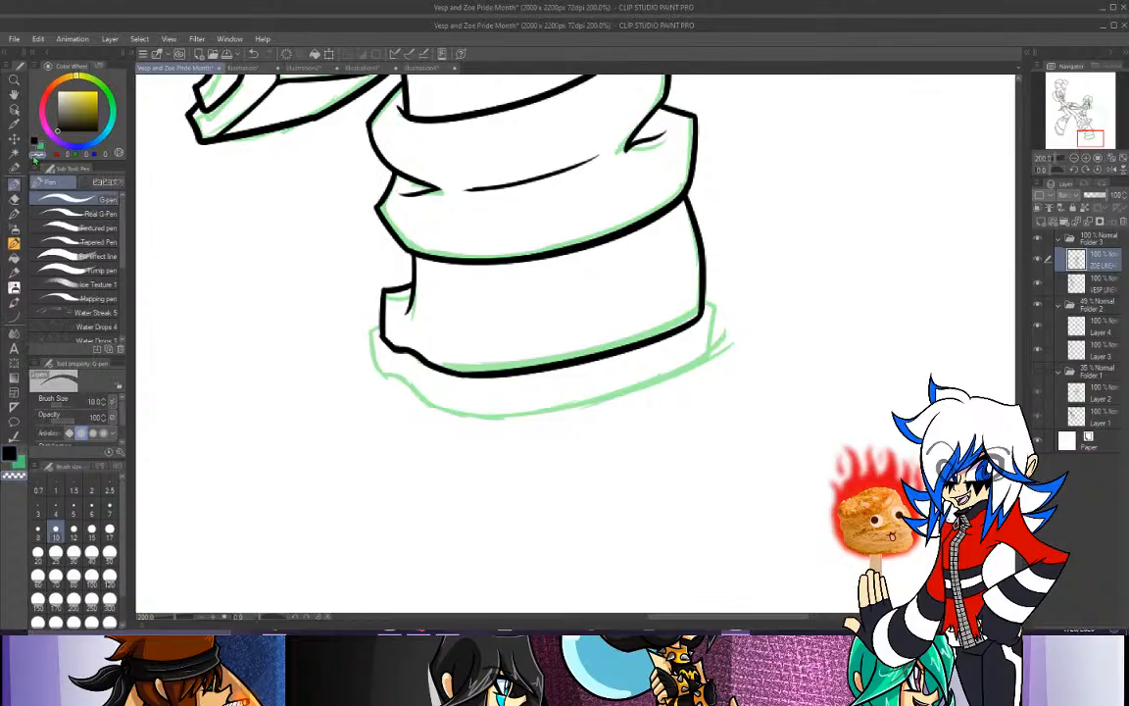
left_click(13, 118)
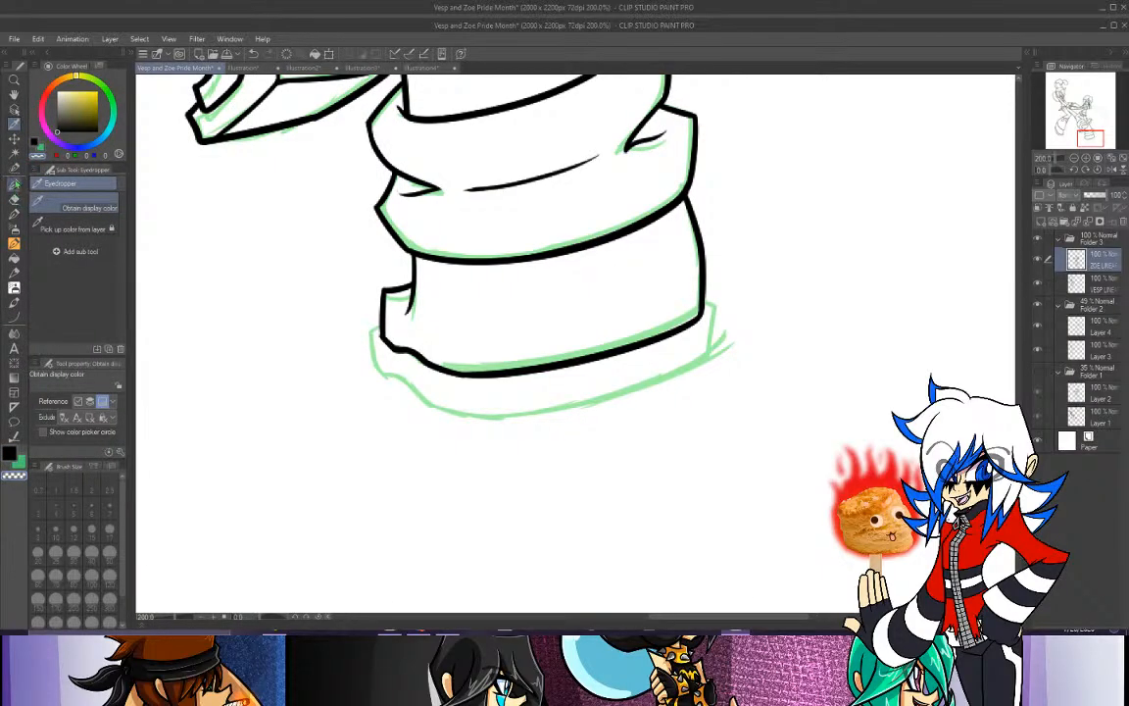
left_click(14, 183)
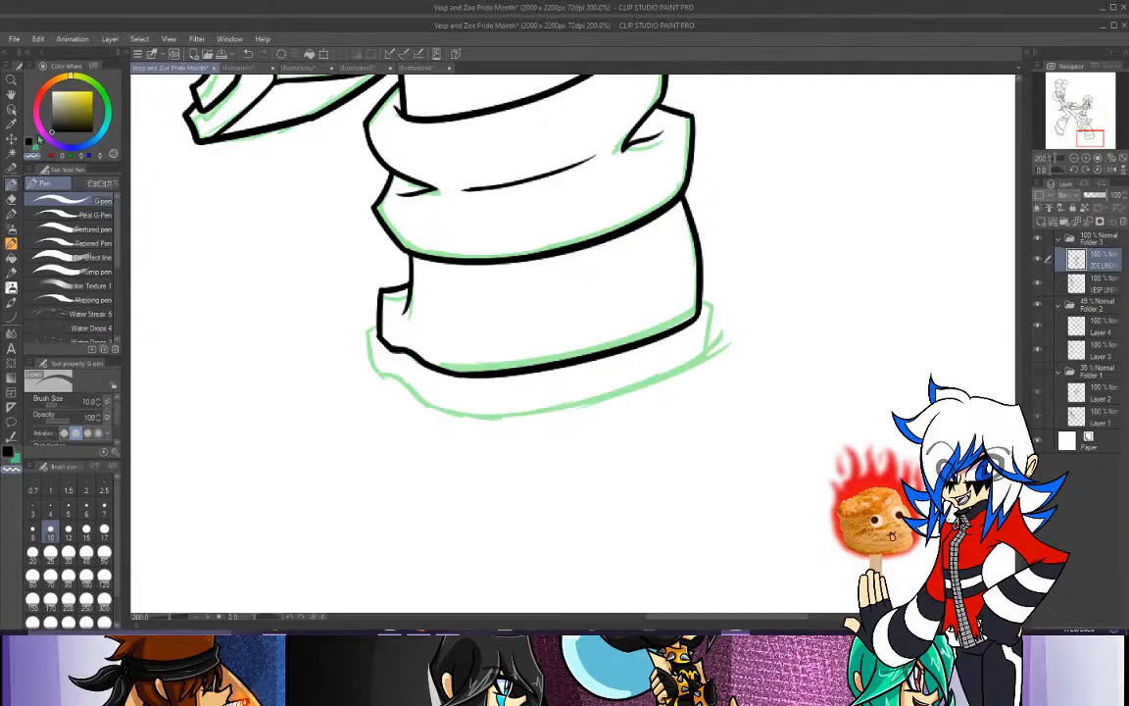
left_click(30, 144)
Ink the left end of the boot's sole and its wavy curve into the bottom edge.
left_click_drag(367, 333, 374, 378)
key("ctrl+z")
mouse_move(367, 333)
left_mouse_down()
mouse_move(369, 369)
mouse_move(392, 386)
left_mouse_up()
key("ctrl+z")
key("ctrl+z")
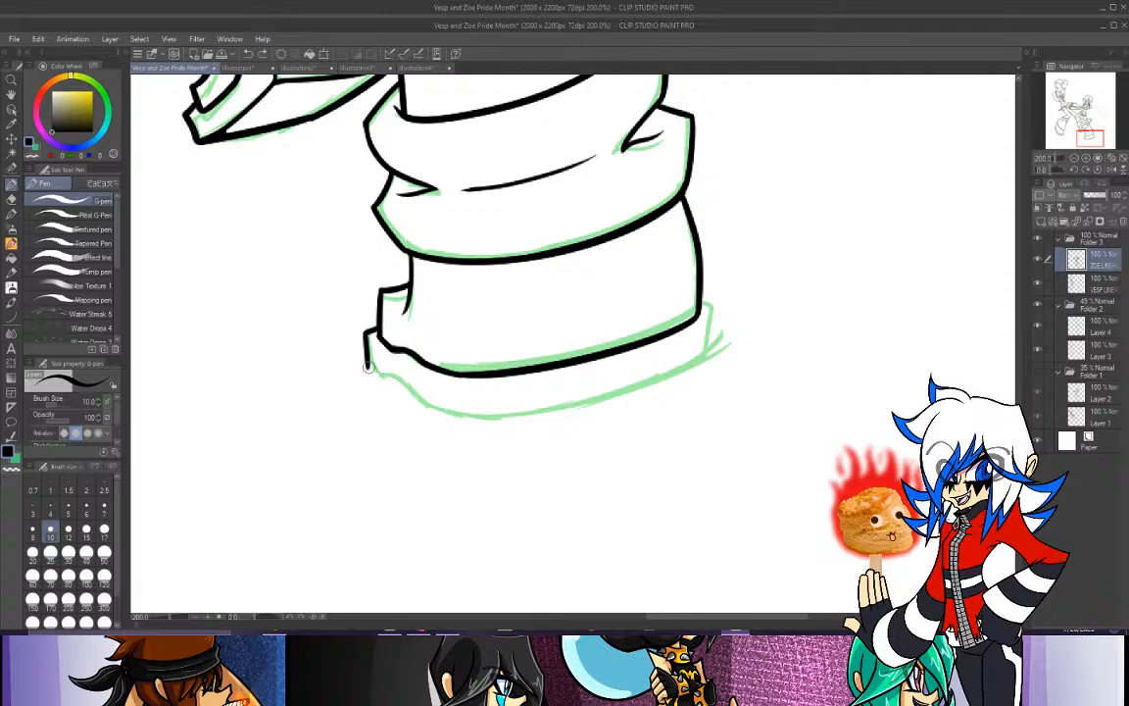
left_click_drag(367, 366, 437, 415)
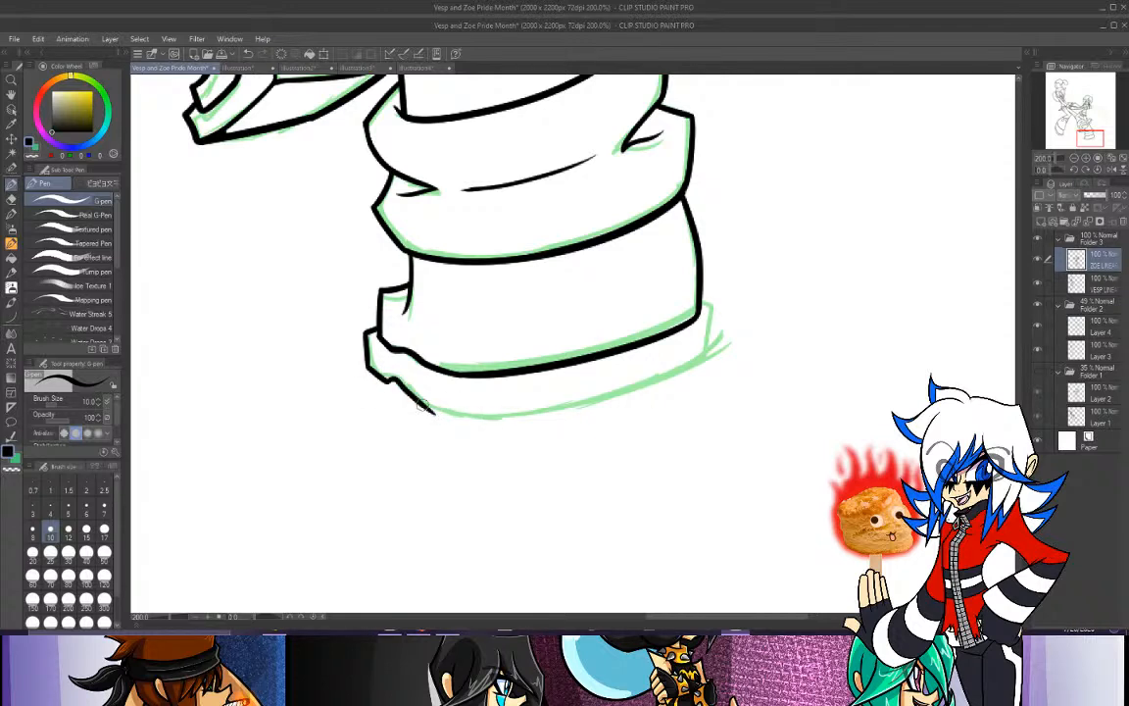
key("ctrl+z")
left_click_drag(381, 379, 441, 412)
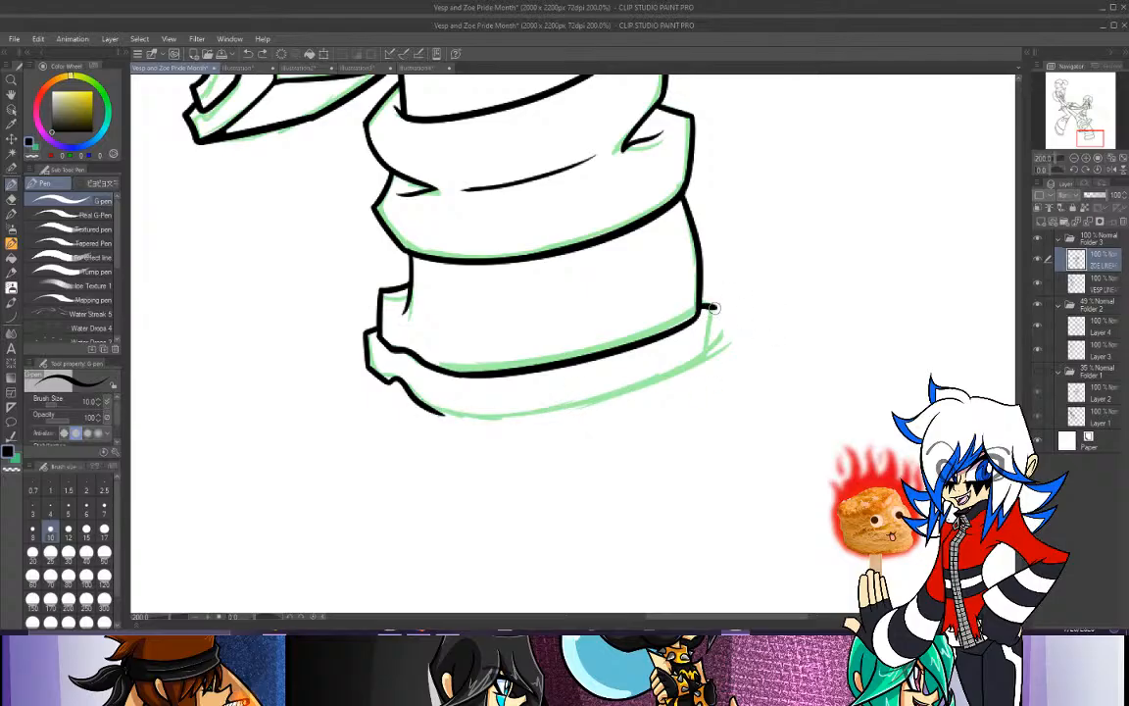
Ink the angular right end of the boot's sole.
mouse_move(700, 309)
left_mouse_down()
mouse_move(714, 315)
mouse_move(702, 375)
left_mouse_up()
key("ctrl+z")
left_click_drag(715, 316, 704, 367)
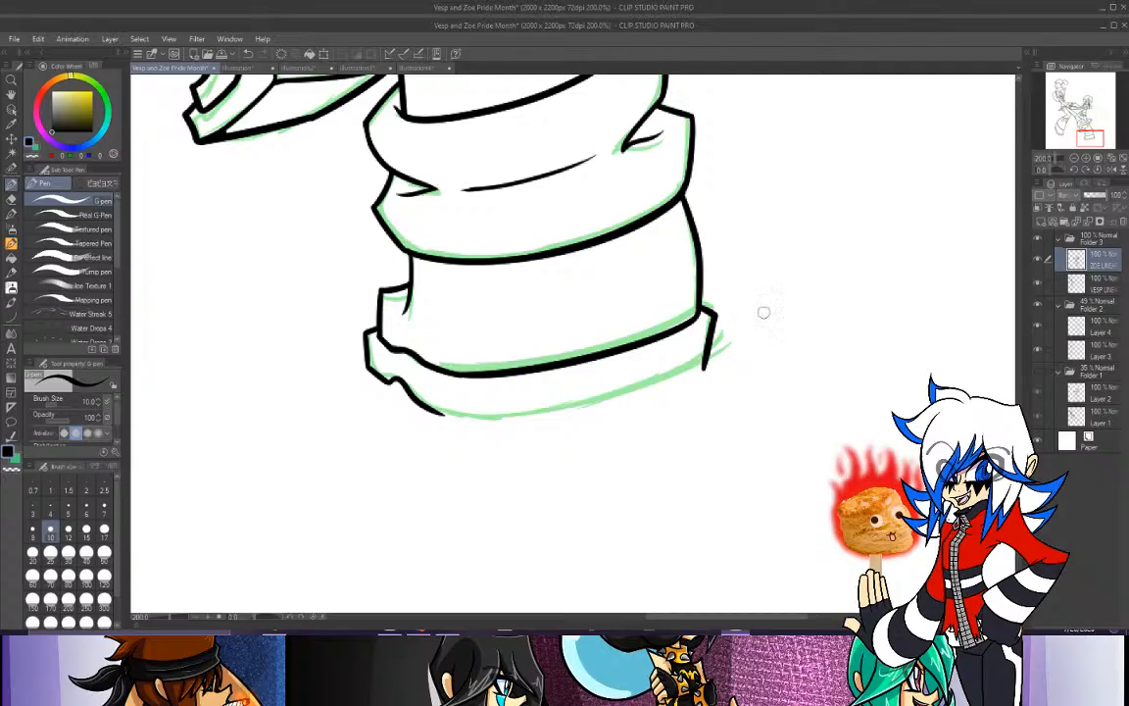
Extend the sole's bottom edge from the wavy corner towards the middle of the boot.
left_click(1069, 171)
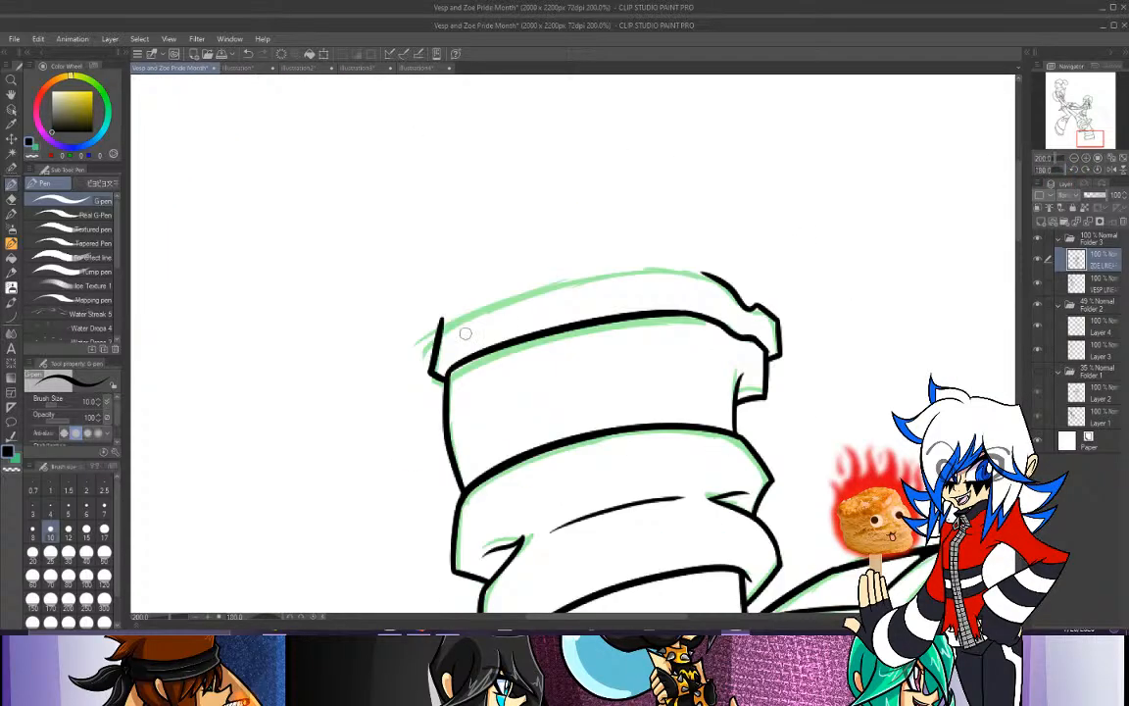
left_click_drag(439, 317, 696, 262)
key("ctrl+z")
mouse_move(444, 327)
left_mouse_down()
mouse_move(610, 271)
mouse_move(696, 274)
mouse_move(559, 279)
left_mouse_up()
key("ctrl+z")
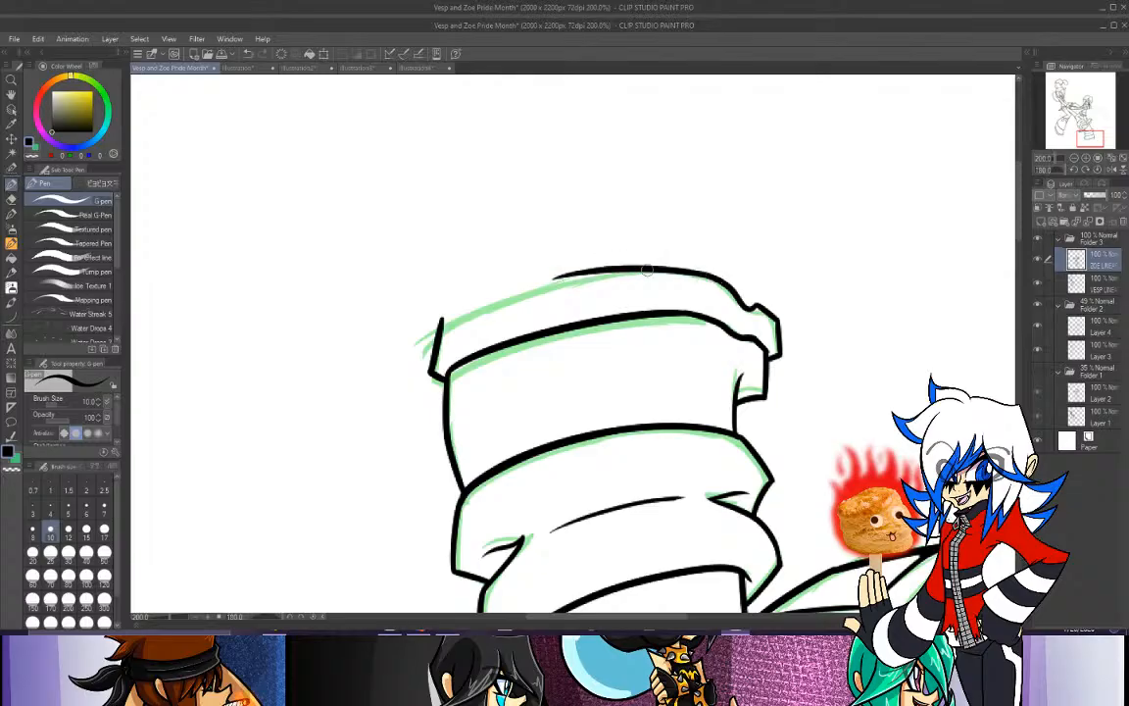
key("ctrl+z")
mouse_move(724, 281)
left_mouse_down()
mouse_move(635, 266)
mouse_move(597, 270)
mouse_move(658, 269)
mouse_move(557, 280)
left_mouse_up()
key("ctrl+z")
key("ctrl+z")
left_click_drag(722, 280, 538, 283)
key("ctrl+z")
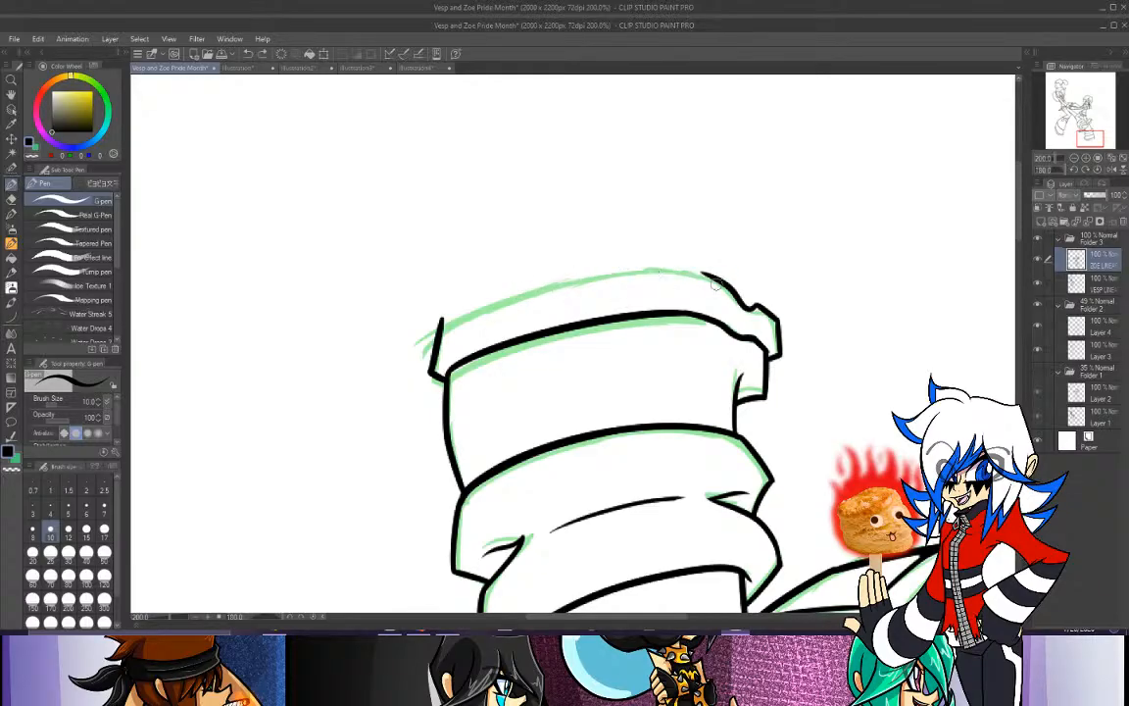
mouse_move(655, 262)
left_mouse_down()
mouse_move(538, 291)
mouse_move(412, 342)
mouse_move(677, 263)
left_mouse_up()
key("ctrl+z")
key("ctrl+z")
Complete the sole's bottom edge by inking from the angular end to the line already started.
mouse_move(443, 322)
left_mouse_down()
mouse_move(623, 267)
mouse_move(677, 263)
mouse_move(461, 312)
mouse_move(682, 265)
left_mouse_up()
key("ctrl+z")
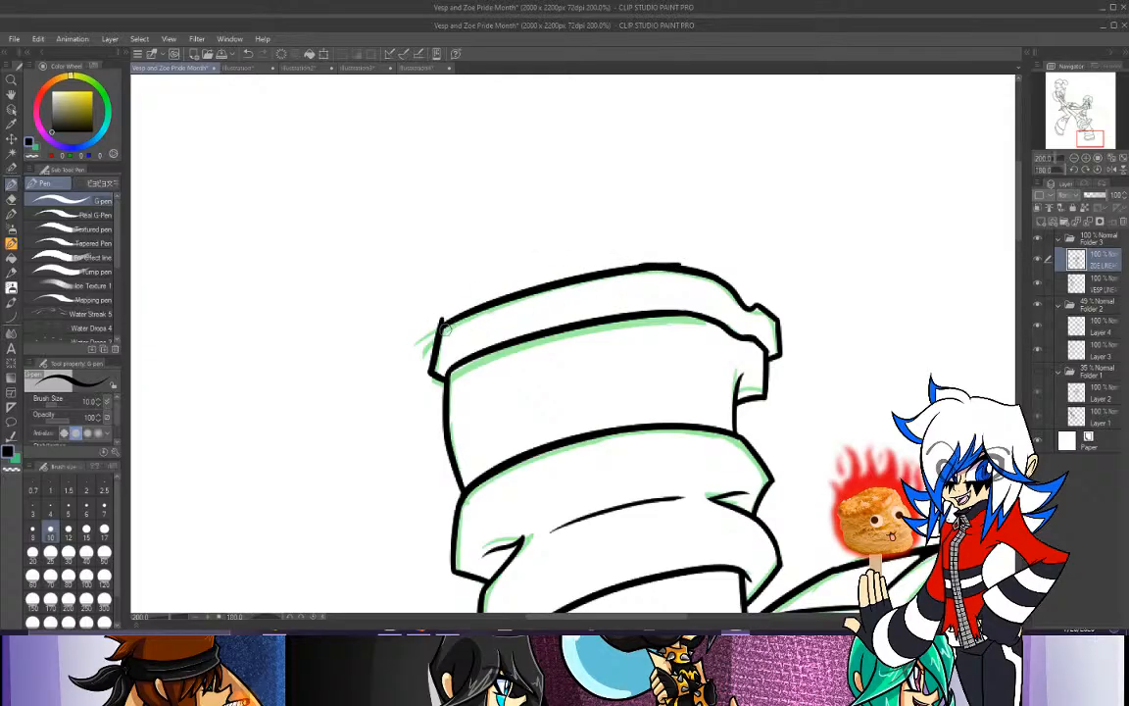
key("ctrl+z")
left_click_drag(441, 323, 679, 264)
key("ctrl+z")
left_click_drag(442, 322, 676, 263)
key("ctrl+z")
left_click_drag(442, 324, 657, 263)
key("ctrl+z")
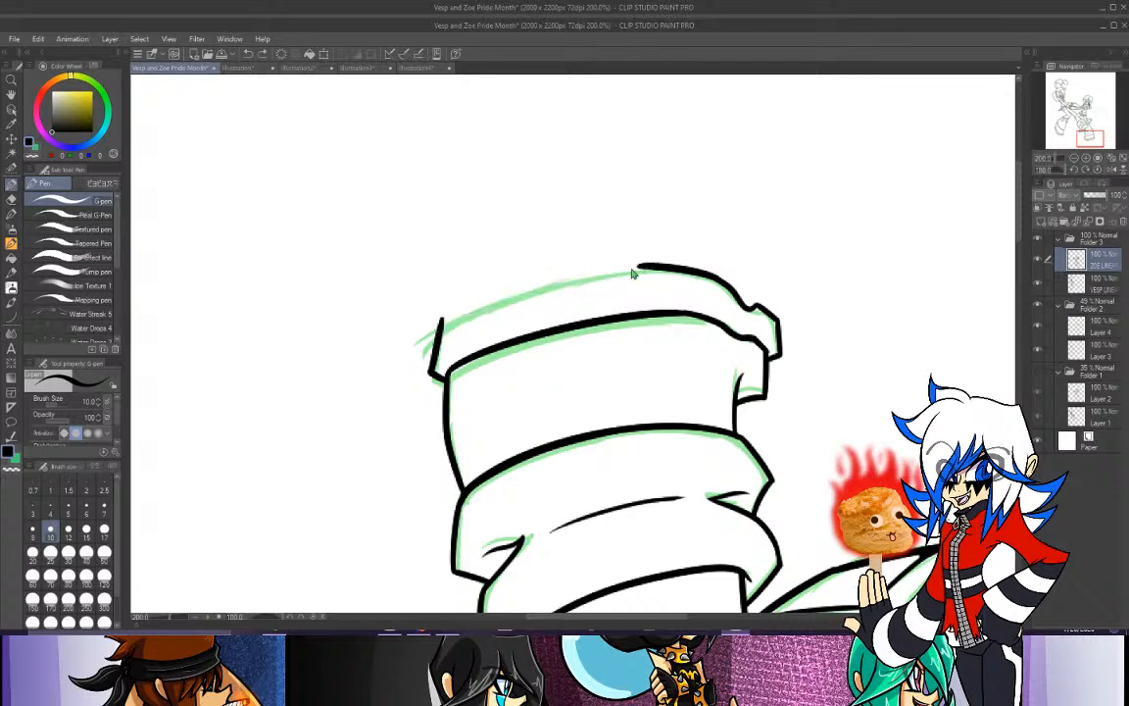
left_click_drag(441, 323, 657, 263)
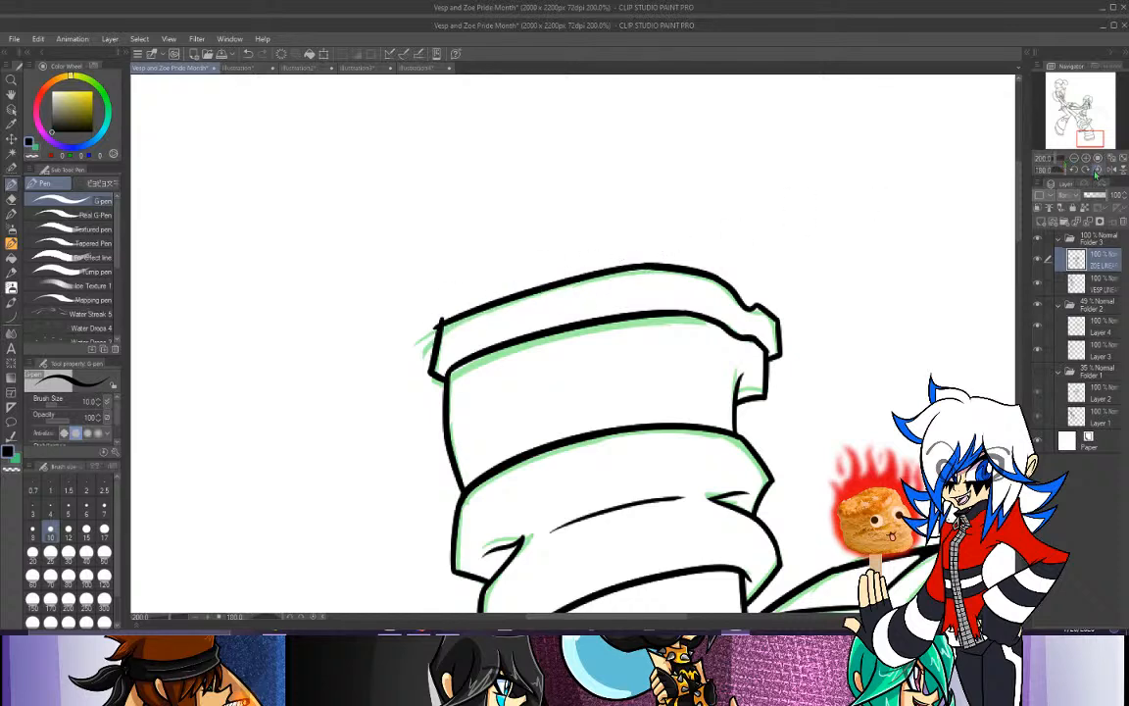
Ink the first stretch of the ponytail's lower edge, from the bow's tail along the green sketch.
left_click(1098, 170)
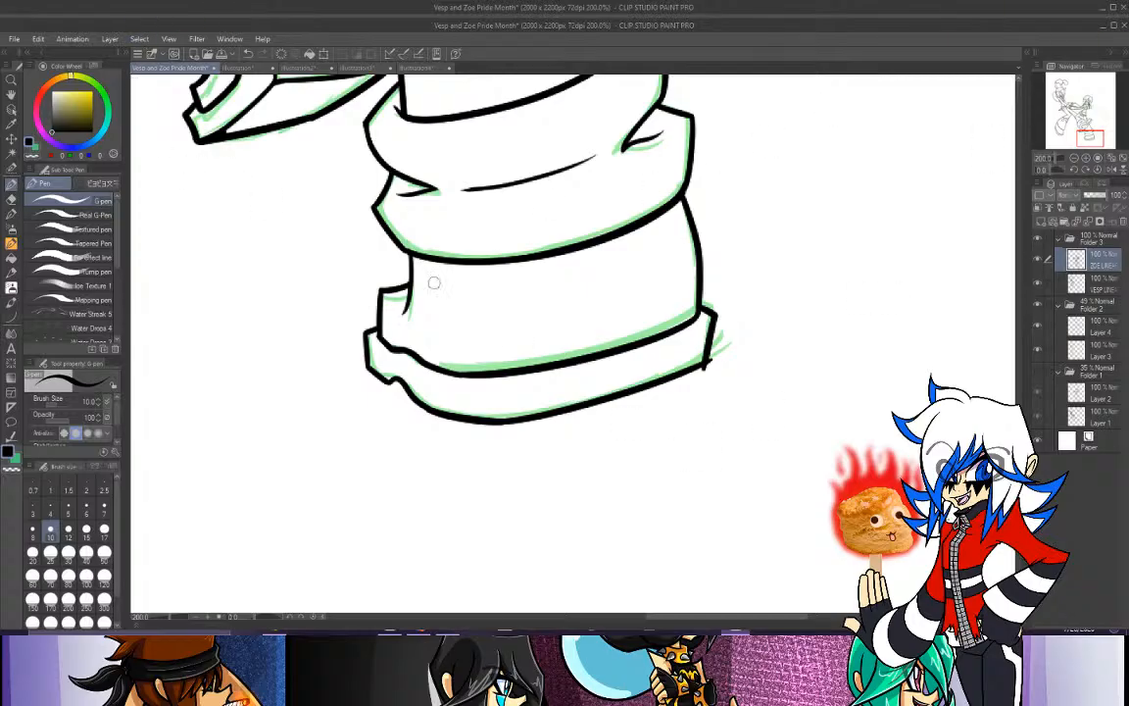
left_click(1075, 157)
left_click(1075, 158)
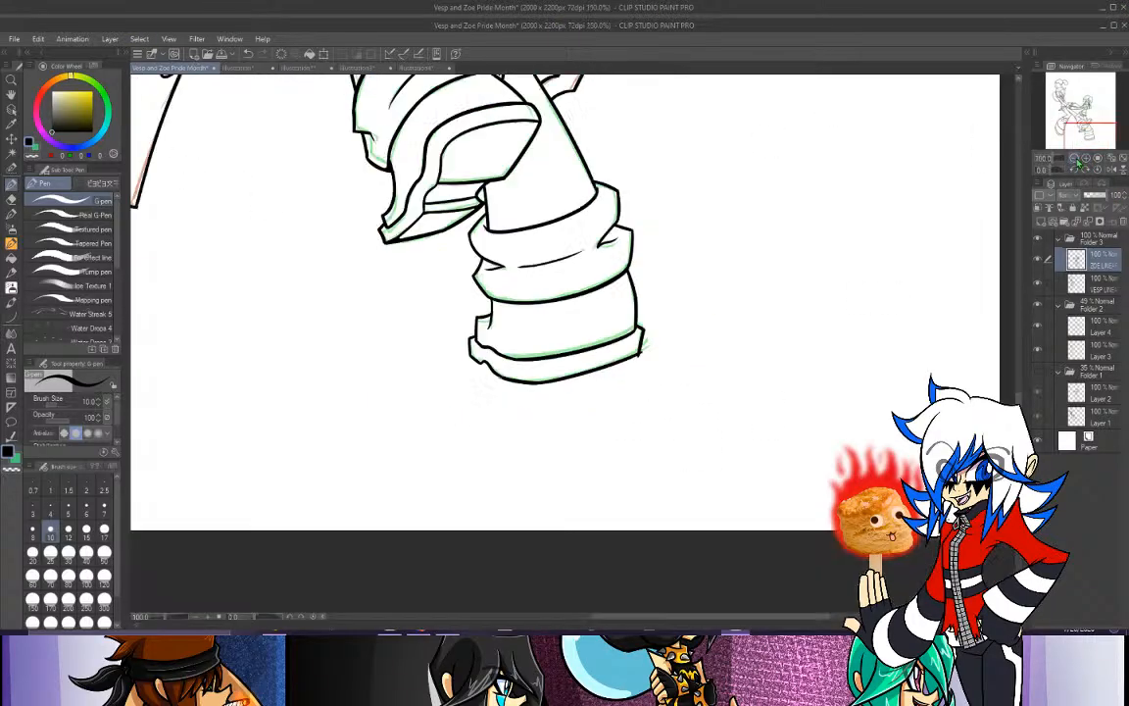
left_click(1074, 158)
mouse_move(1079, 129)
left_mouse_down()
mouse_move(1068, 92)
mouse_move(1077, 120)
left_mouse_up()
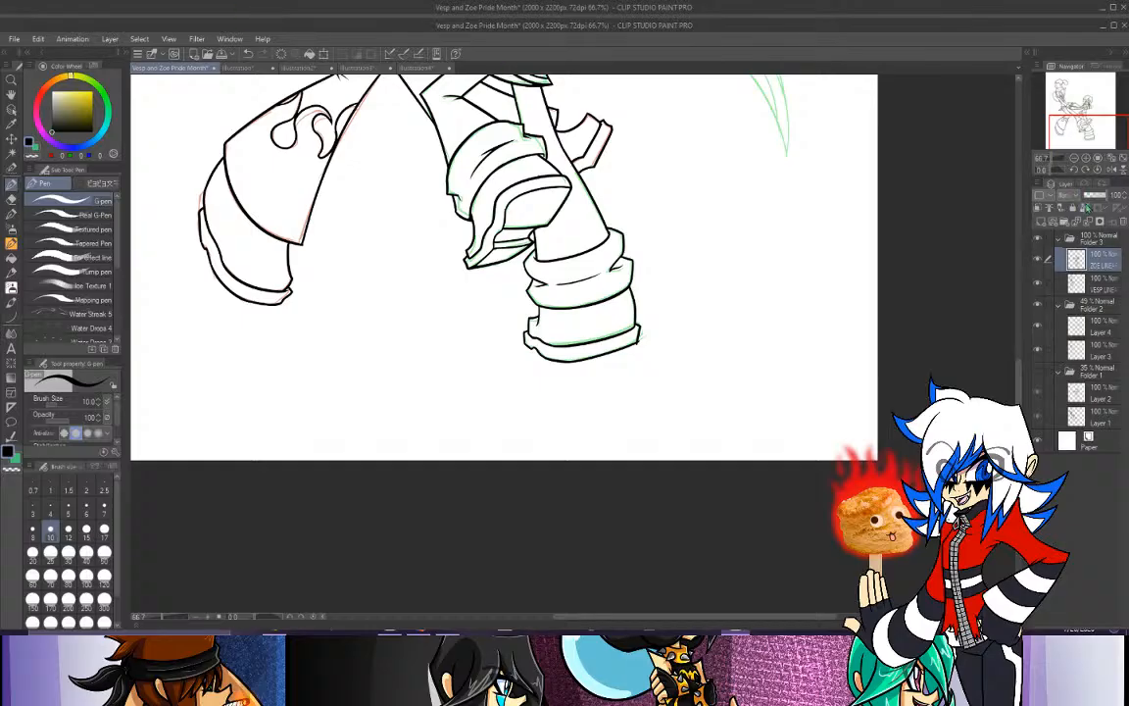
mouse_move(1070, 136)
left_mouse_down()
mouse_move(1056, 107)
mouse_move(1075, 113)
left_mouse_up()
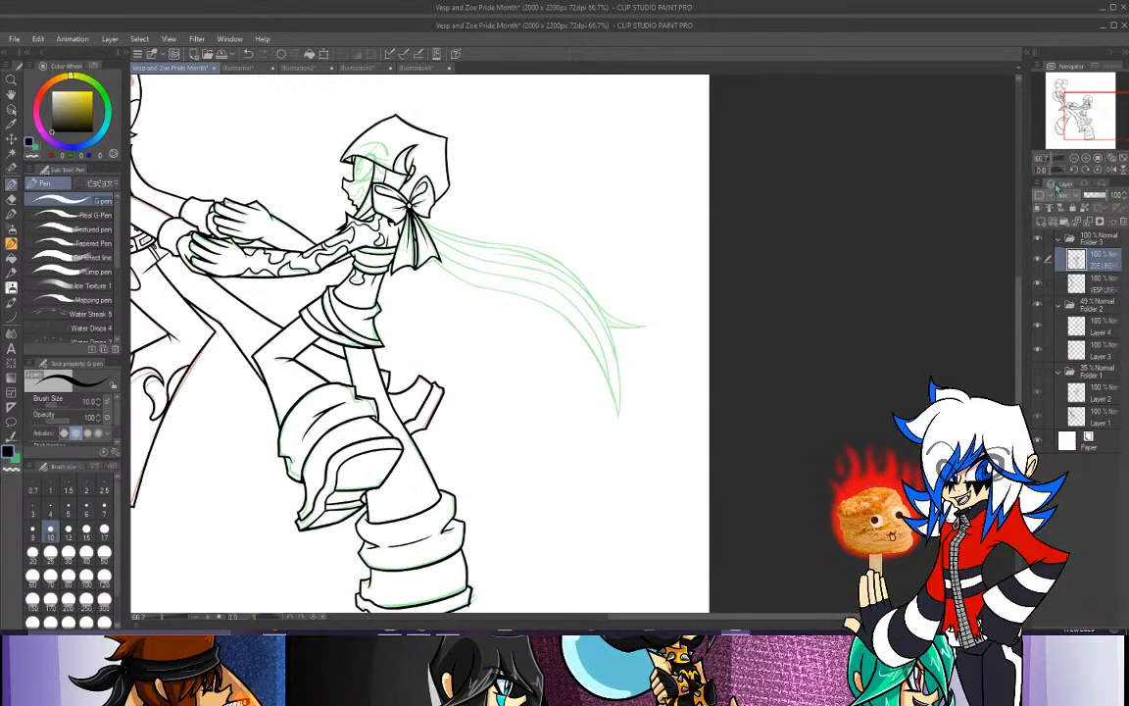
left_click(1087, 160)
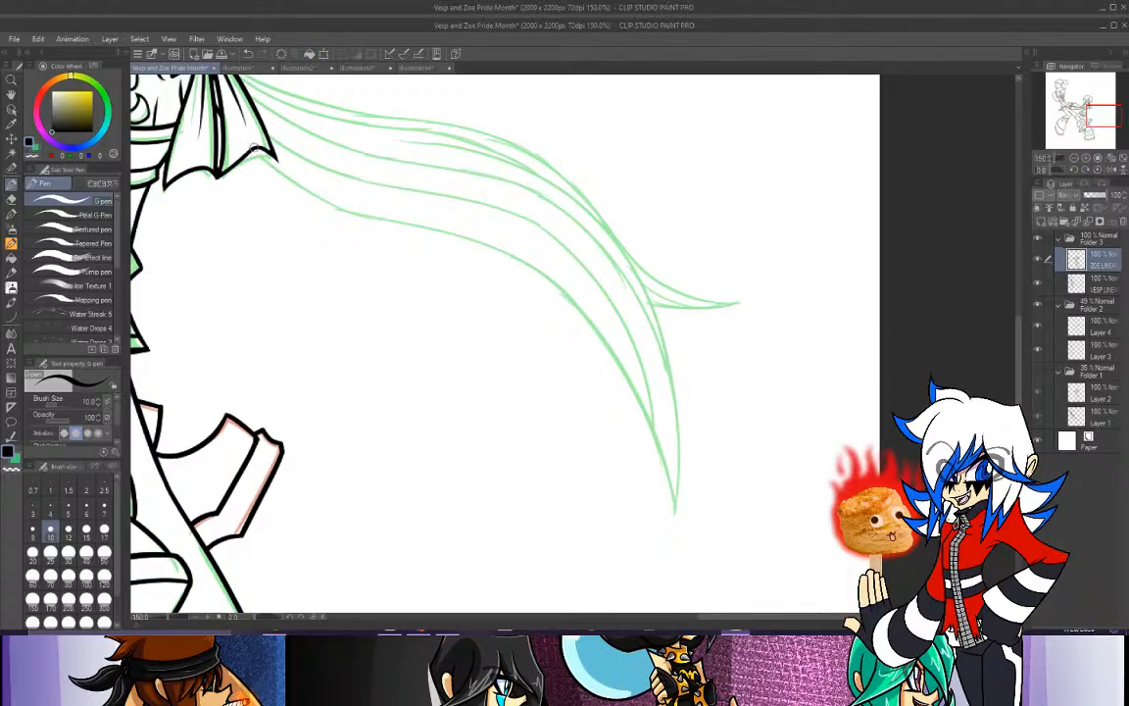
mouse_move(252, 147)
left_mouse_down()
mouse_move(306, 188)
mouse_move(441, 227)
left_mouse_up()
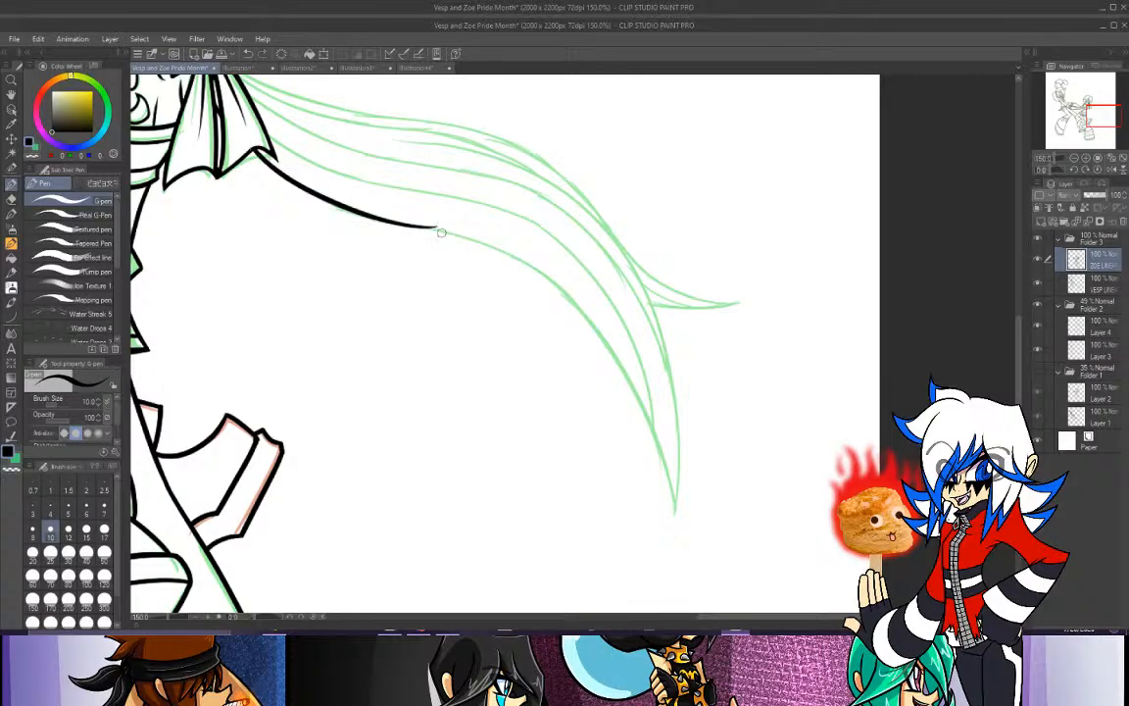
key("ctrl+z")
left_click_drag(252, 147, 443, 226)
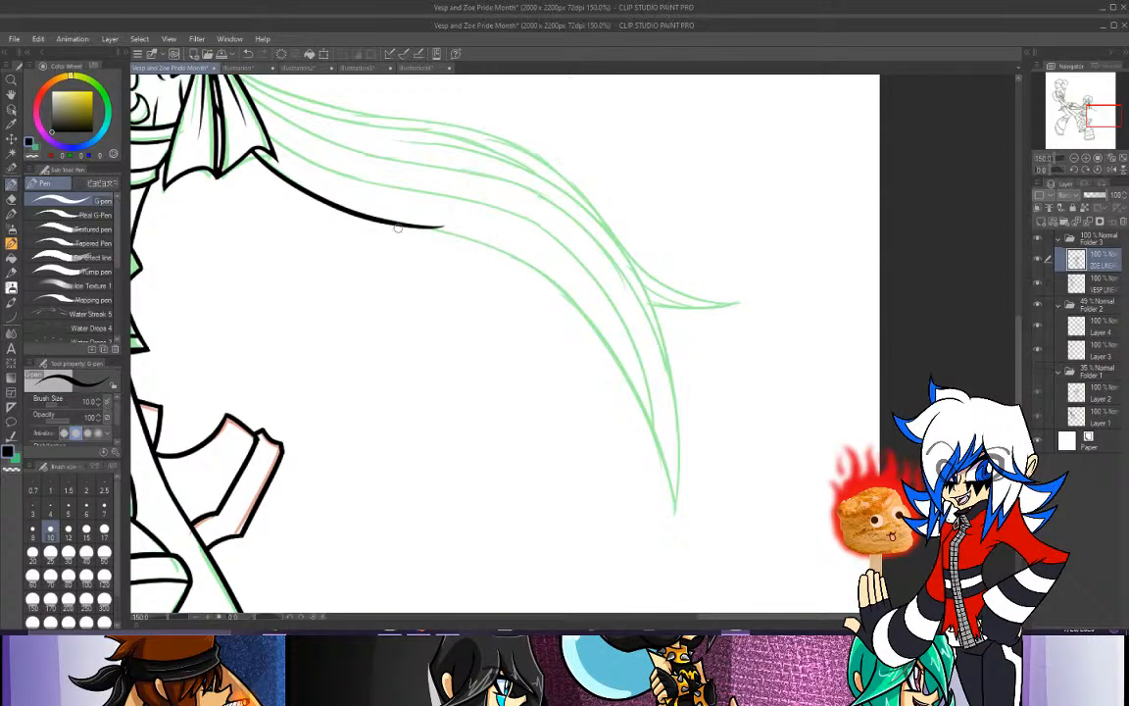
Continue inking the ponytail's lower edge towards its pointed tip, rotating the canvas to suit the curve.
left_click_drag(385, 204, 637, 530)
key("ctrl+z")
key("ctrl+minus")
left_click_drag(1055, 171, 1046, 176)
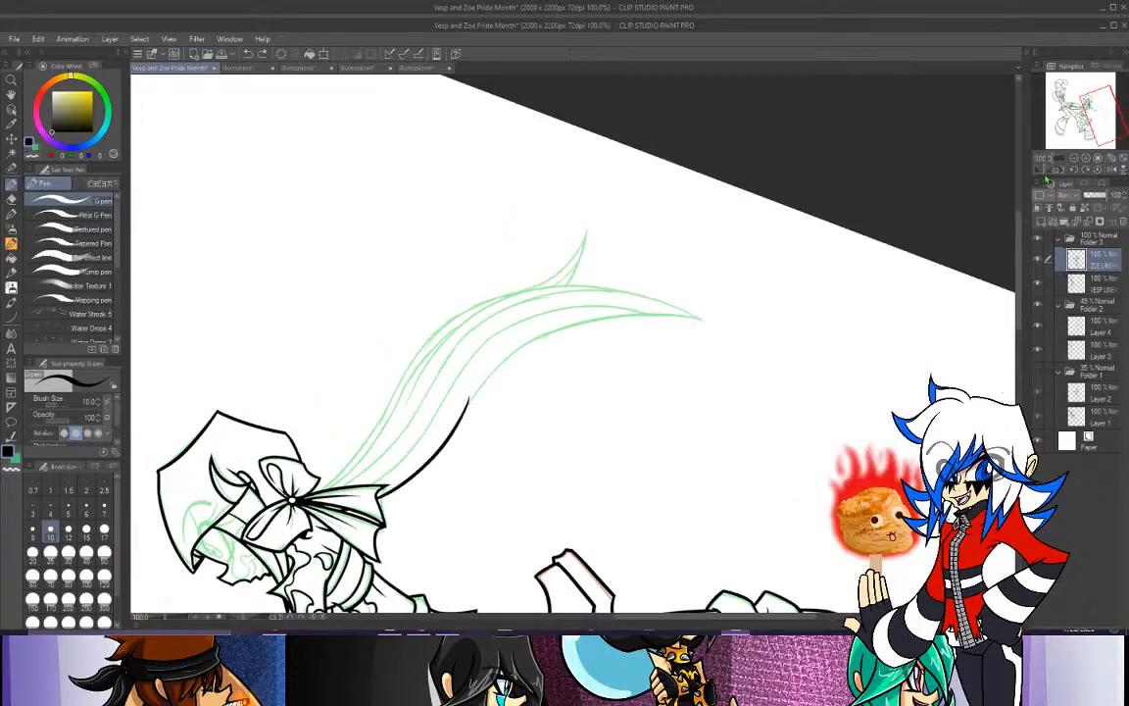
mouse_move(468, 404)
left_mouse_down()
mouse_move(504, 296)
mouse_move(676, 294)
left_mouse_up()
key("ctrl+z")
mouse_move(469, 400)
left_mouse_down()
mouse_move(523, 348)
mouse_move(756, 326)
left_mouse_up()
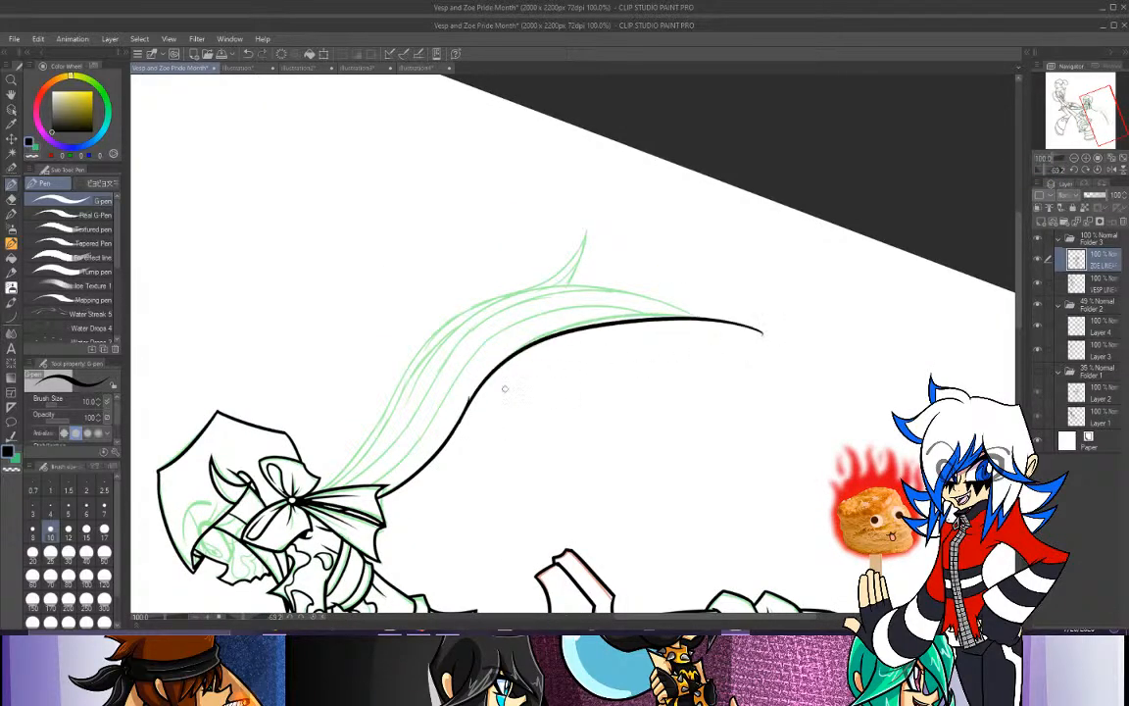
key("ctrl+z")
key("ctrl+z")
left_click_drag(467, 402, 652, 318)
key("ctrl+z")
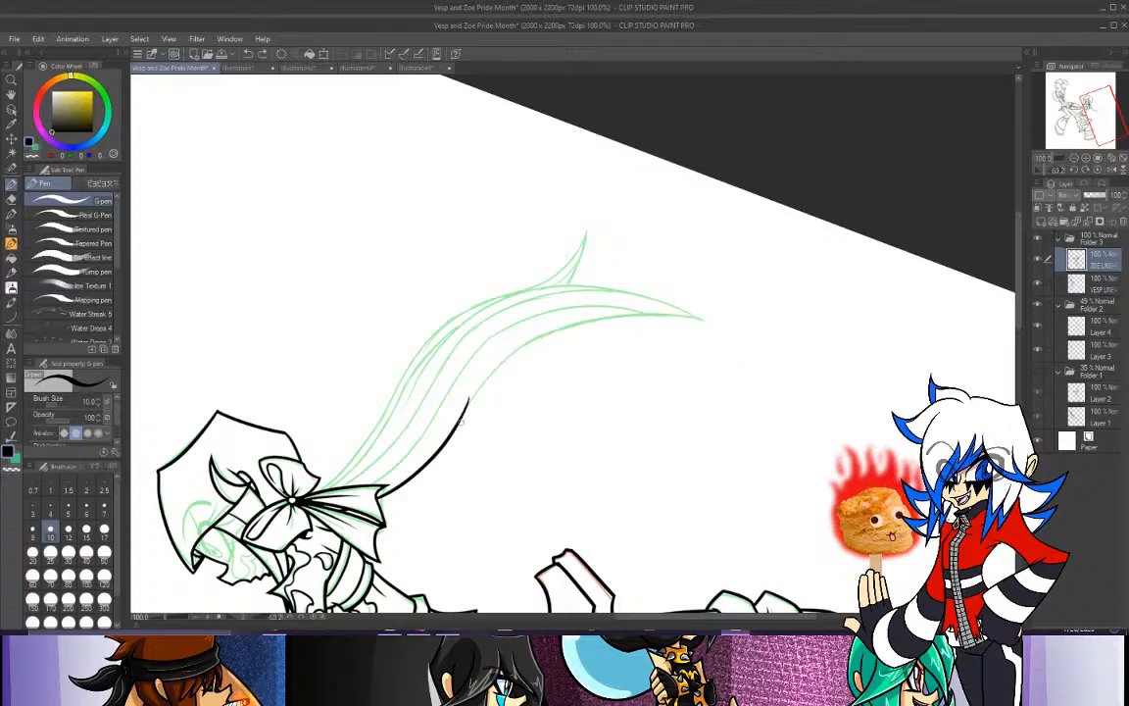
left_click_drag(455, 428, 498, 315)
key("ctrl+z")
left_click_drag(458, 426, 482, 321)
key("ctrl+z")
Ink a pointed strand splitting off the ponytail's lower edge and trim its tip with the eraser.
left_click_drag(468, 400, 478, 312)
left_click_drag(432, 277, 388, 394)
key("ctrl+z")
left_click_drag(478, 312, 432, 435)
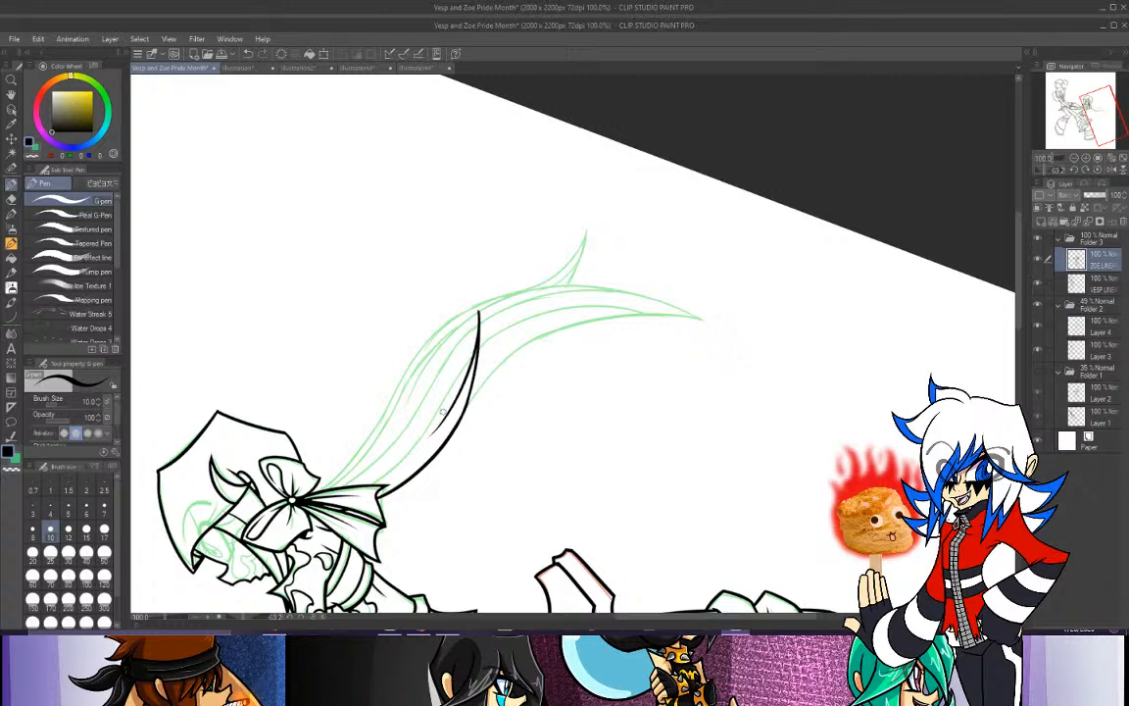
key("e")
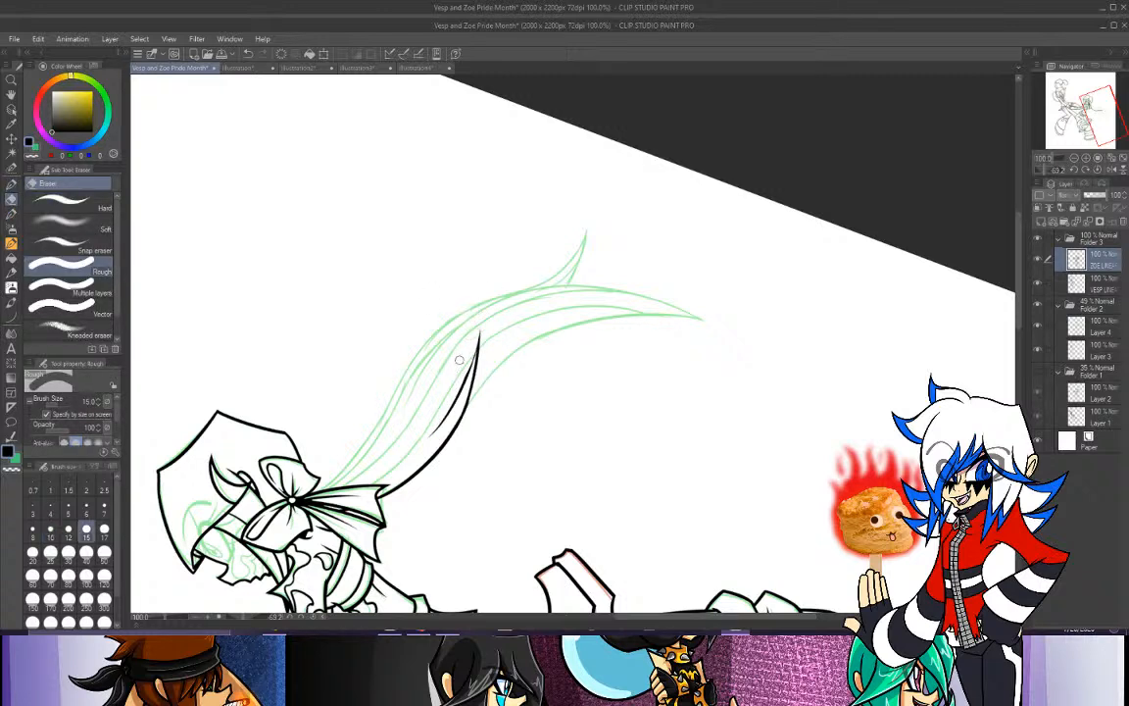
left_click_drag(477, 312, 461, 356)
key("p")
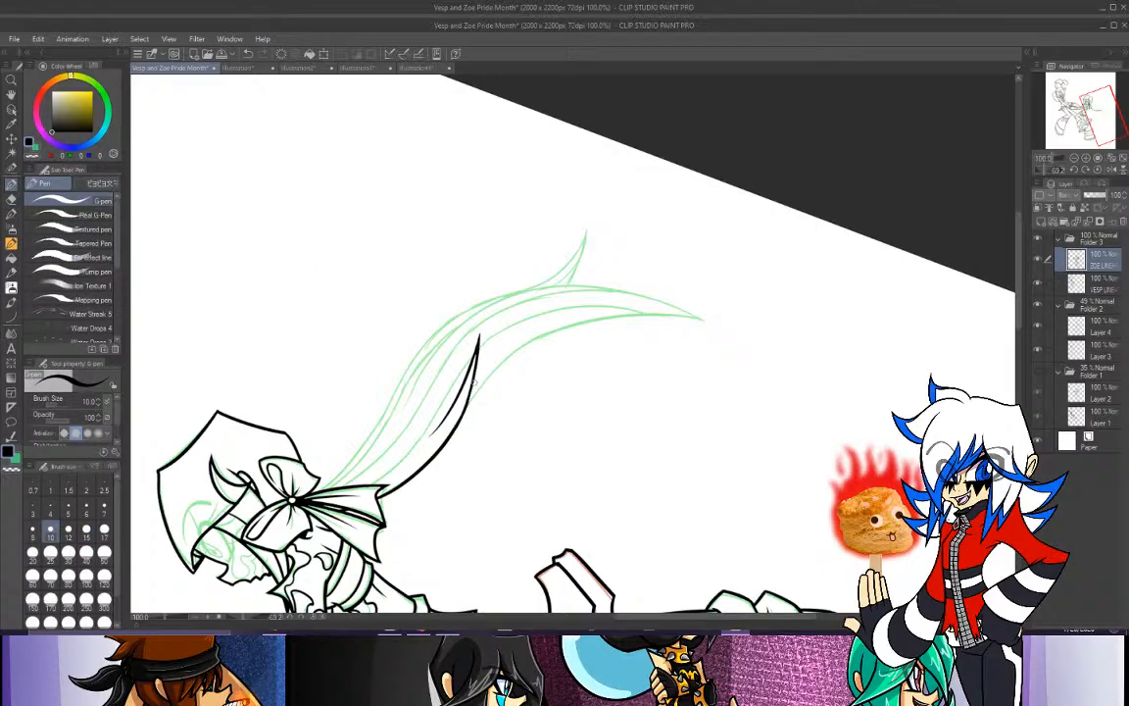
Ink the ponytail's long lower and upper edges with the G-pen so they cross at the far tip.
mouse_move(469, 405)
left_mouse_down()
mouse_move(529, 334)
mouse_move(757, 341)
left_mouse_up()
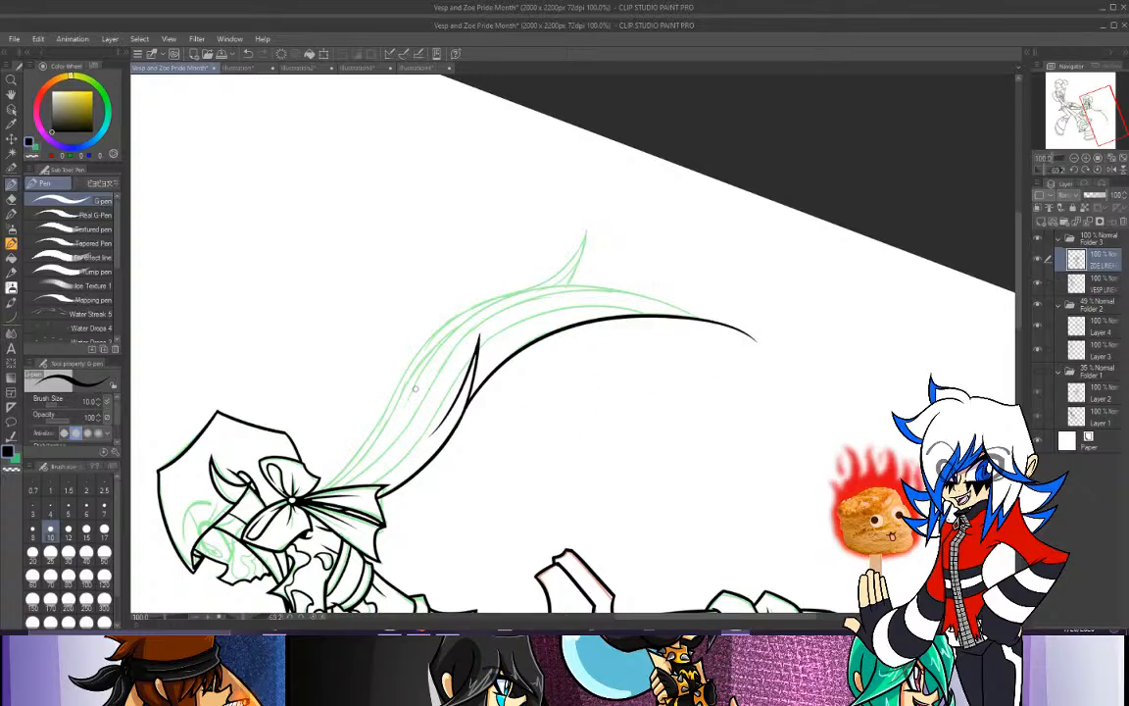
mouse_move(361, 365)
left_mouse_down()
mouse_move(375, 340)
mouse_move(685, 306)
left_mouse_up()
key("ctrl+z")
mouse_move(400, 400)
left_mouse_down()
mouse_move(540, 288)
mouse_move(744, 361)
left_mouse_up()
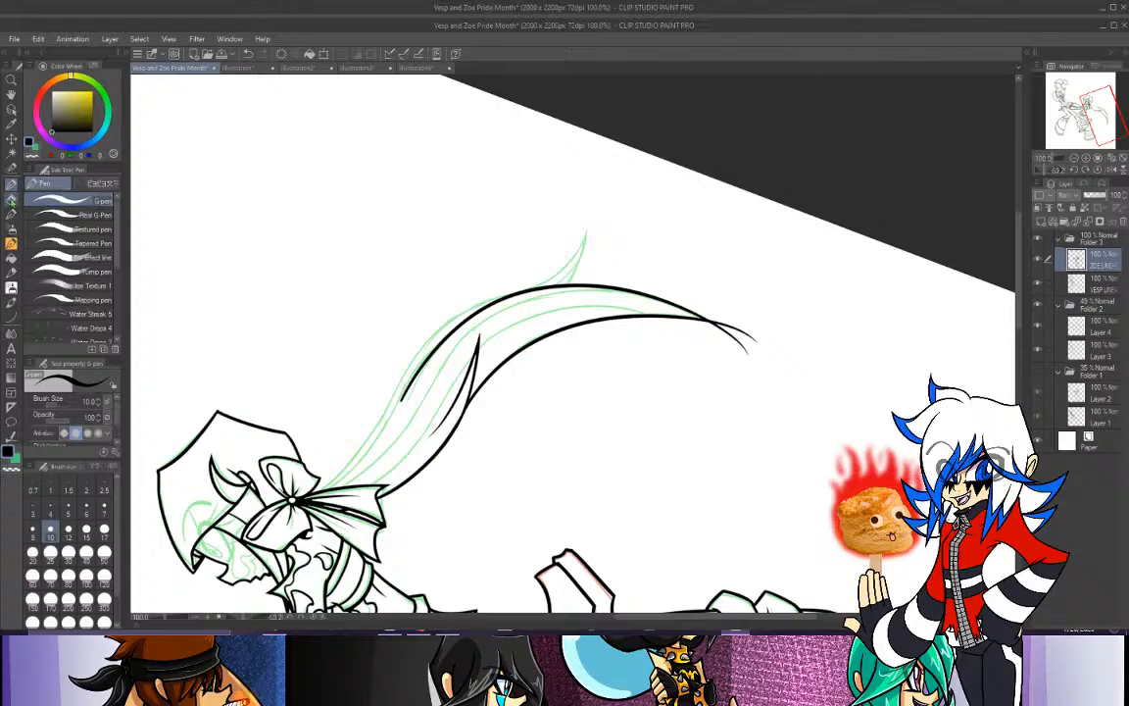
Erase the overshooting line ends and stray marks beyond the ponytail's tip and taper the upper line's start.
key("e")
left_click_drag(399, 403, 435, 367)
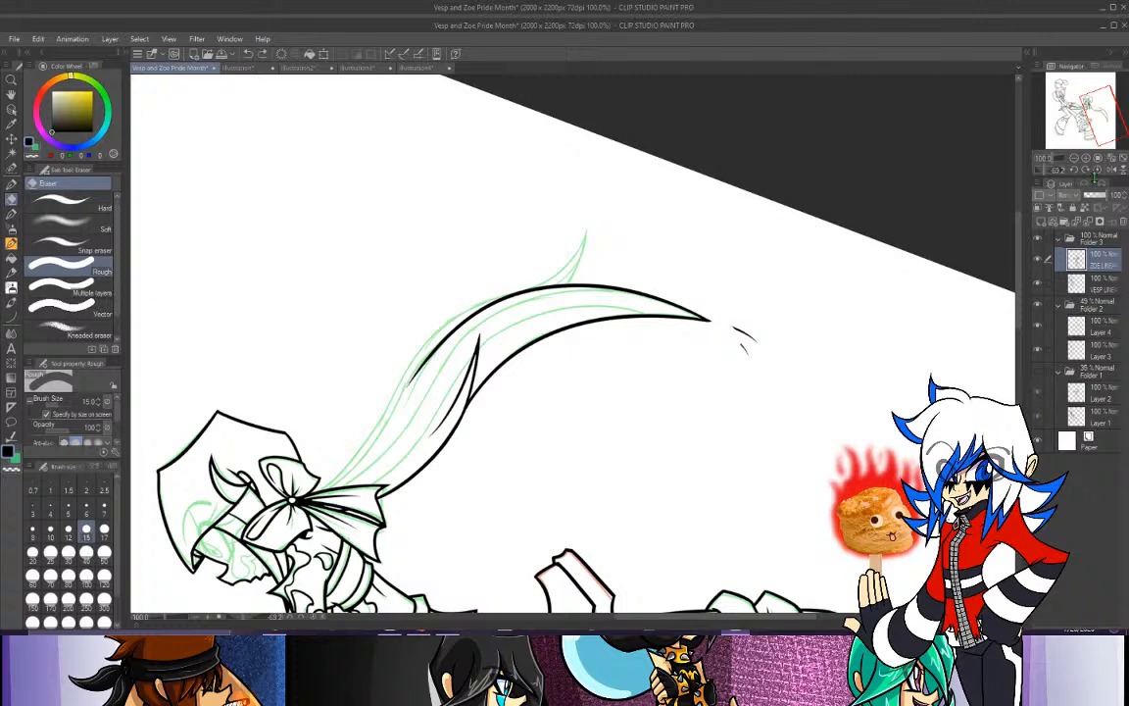
left_click(1098, 170)
left_click(1086, 158)
left_click_drag(1099, 142, 1100, 135)
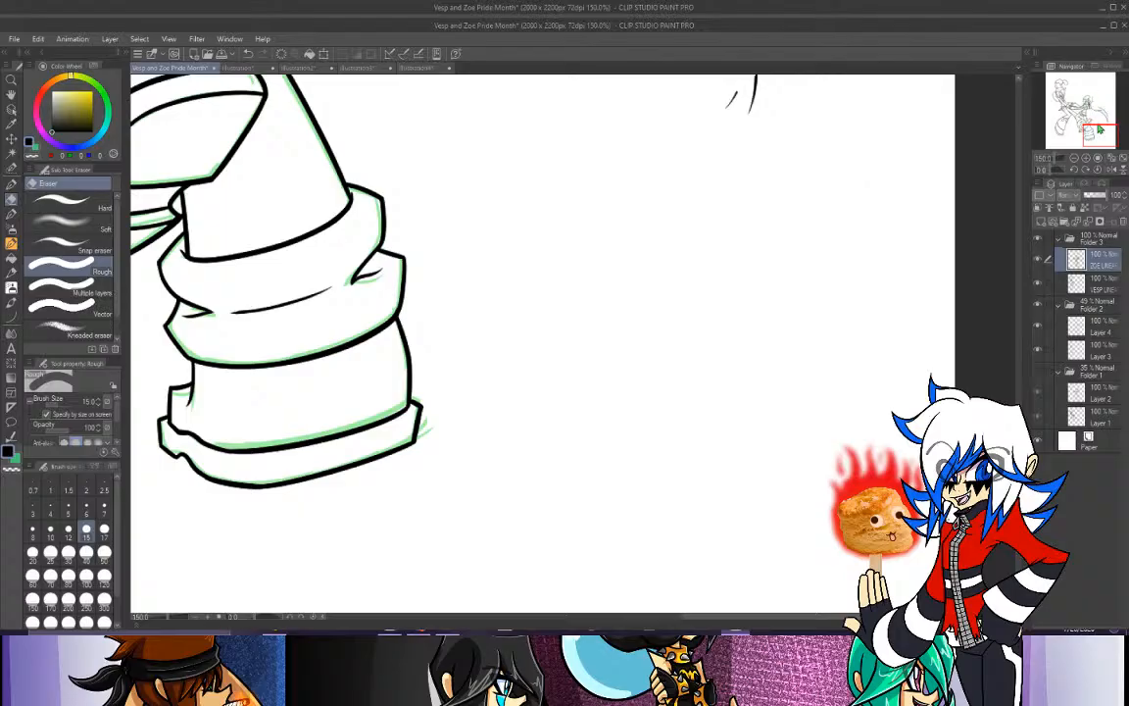
left_click_drag(1100, 130, 1110, 127)
mouse_move(487, 216)
left_mouse_down()
mouse_move(510, 311)
mouse_move(493, 248)
mouse_move(500, 313)
mouse_move(485, 295)
mouse_move(481, 306)
mouse_move(512, 311)
left_mouse_up()
key("ctrl+z")
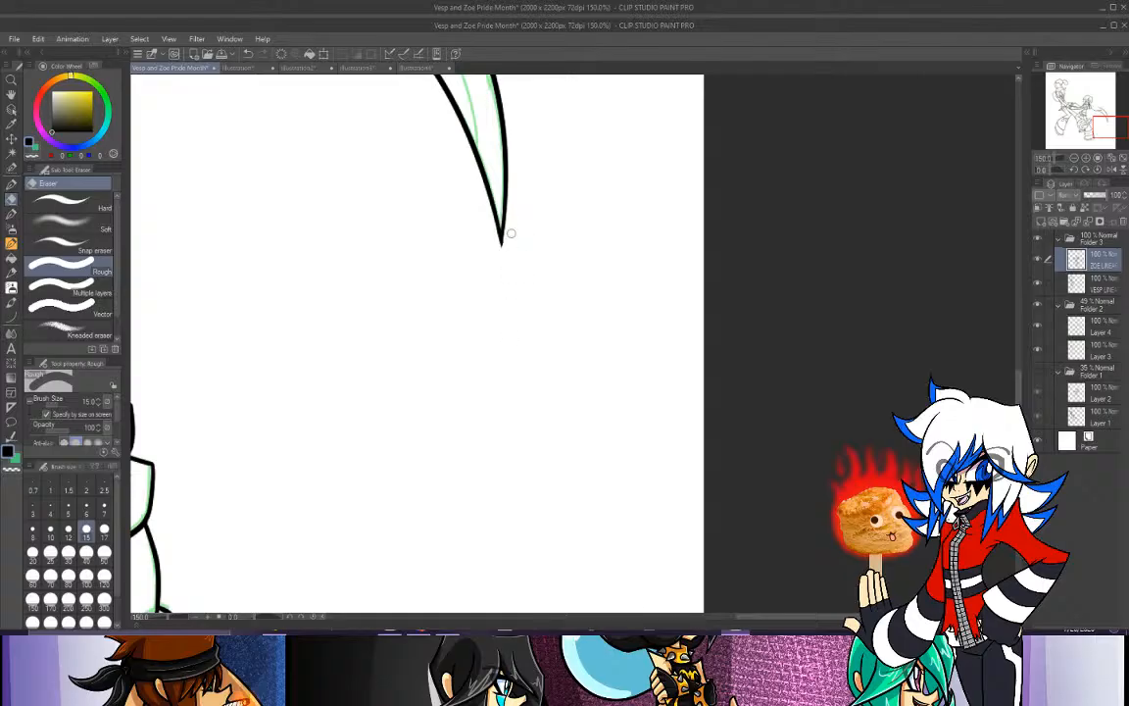
Save the drawing.
left_click(1075, 160)
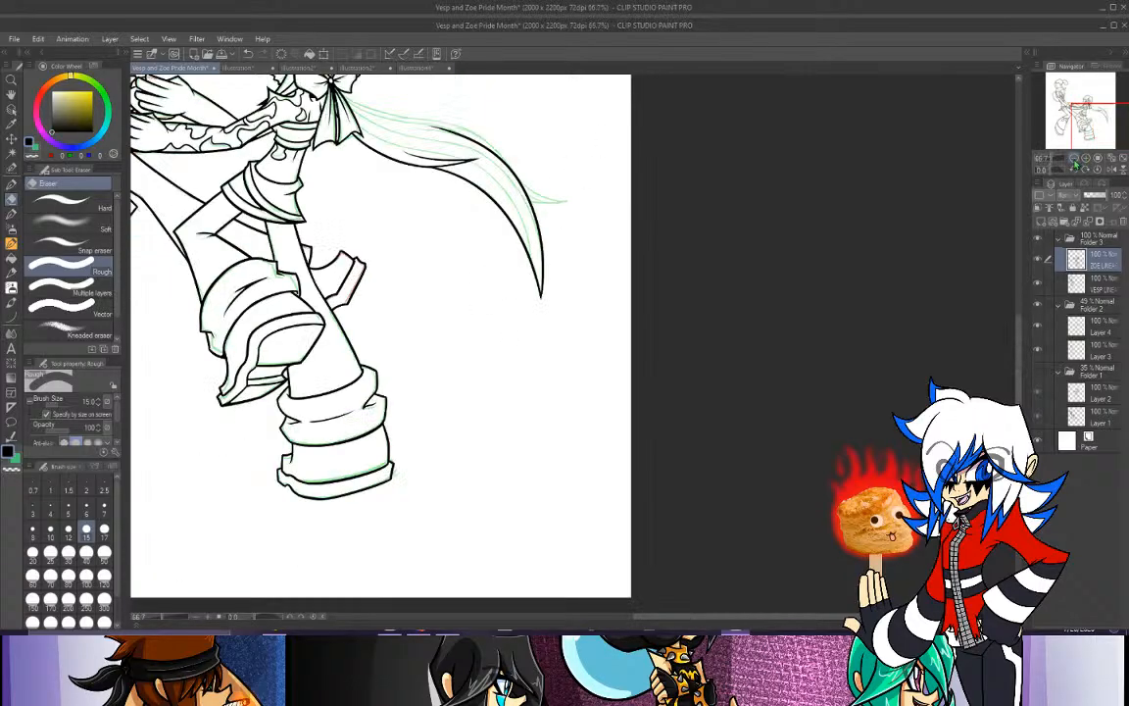
left_click(1075, 161)
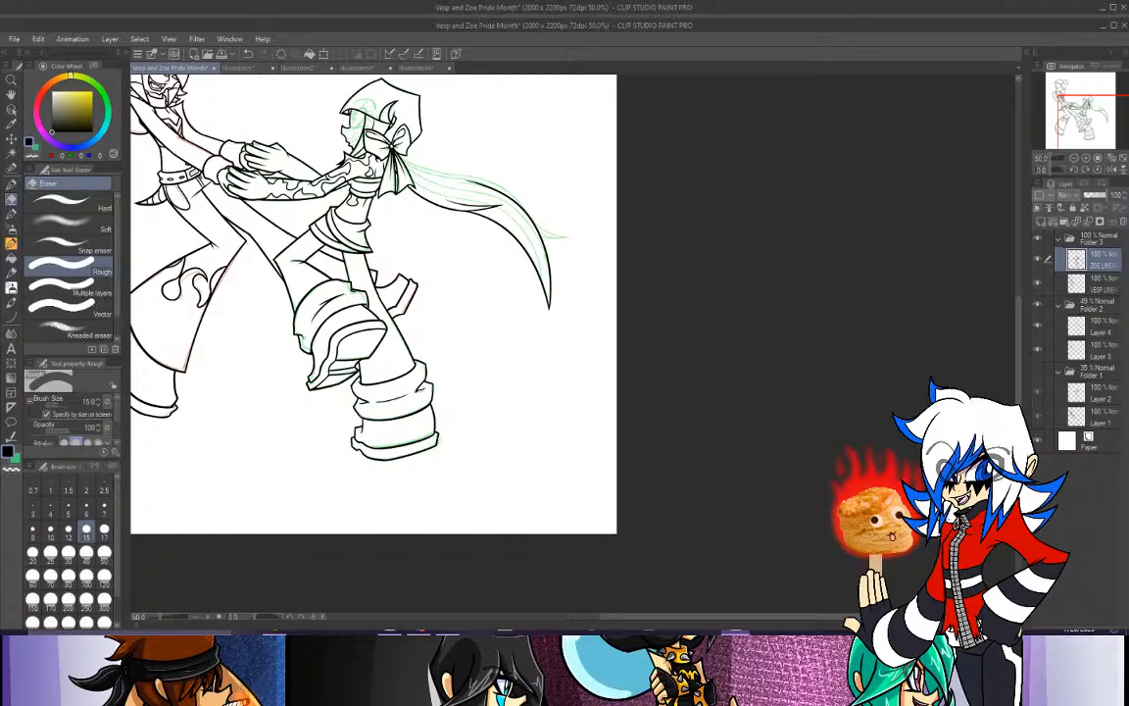
key("ctrl+s")
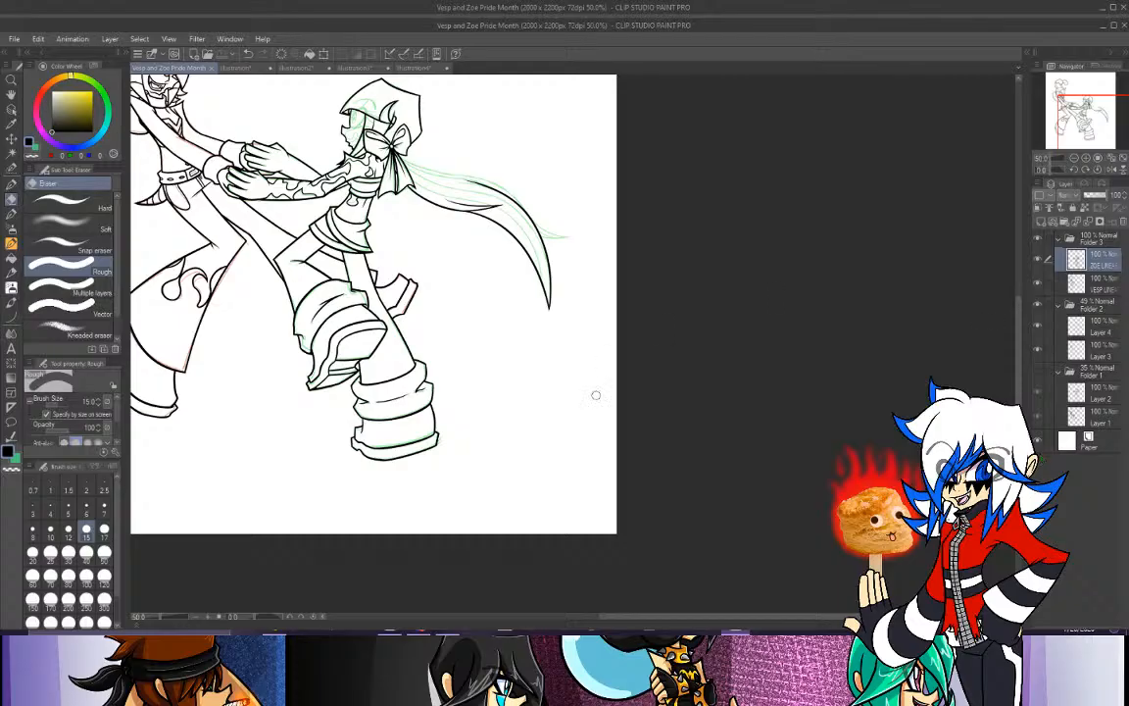
left_click(244, 571)
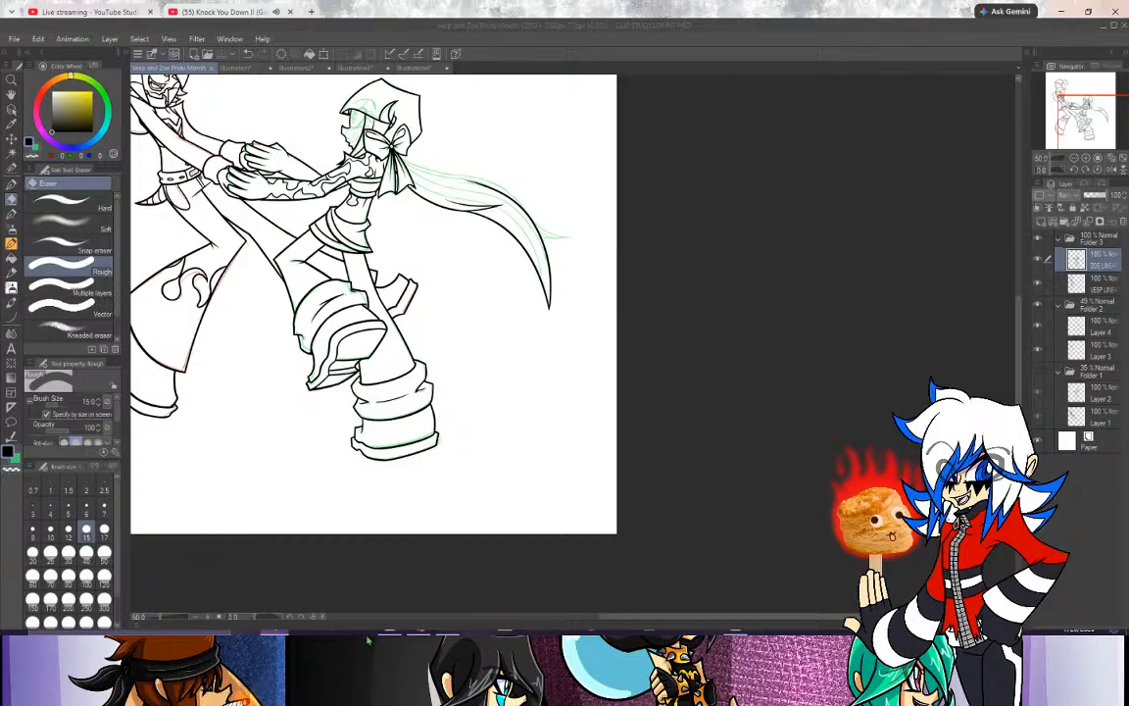
left_click(727, 633)
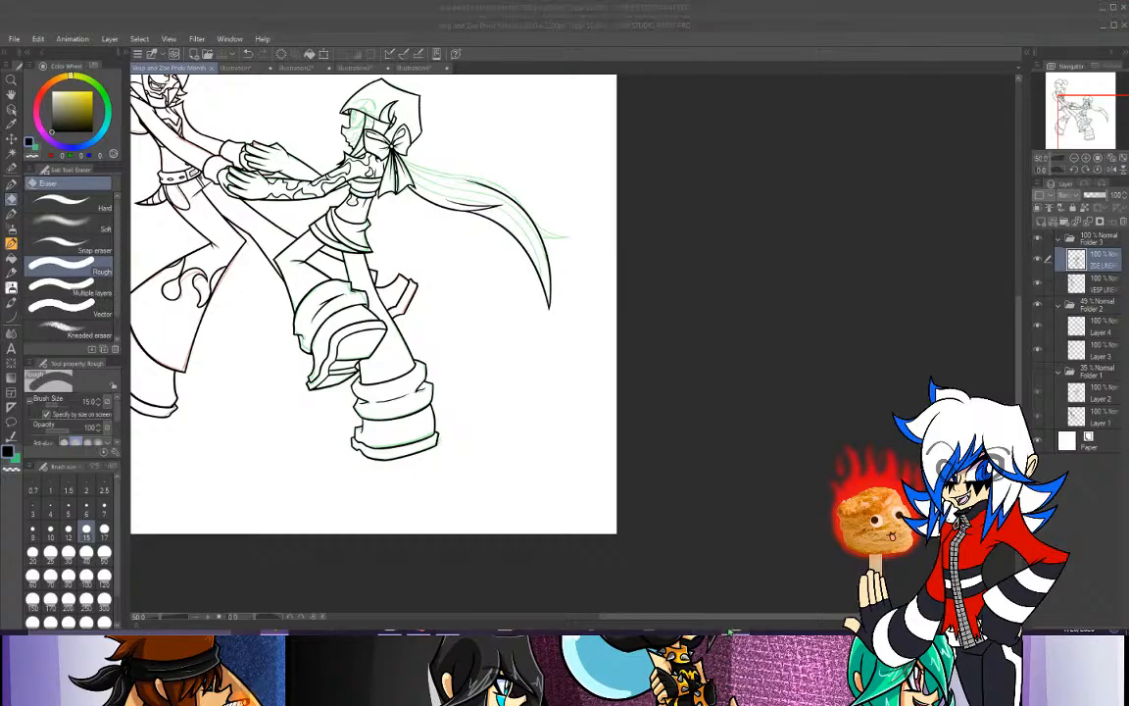
left_click_drag(1105, 111, 1092, 101)
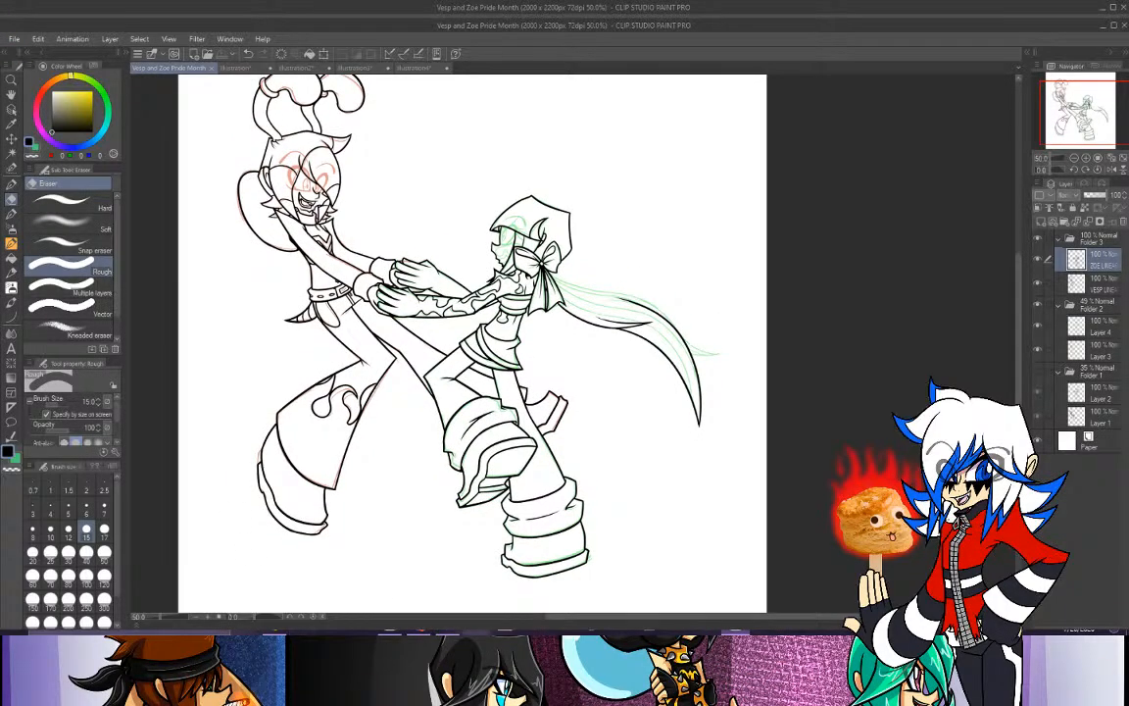
left_click(447, 631)
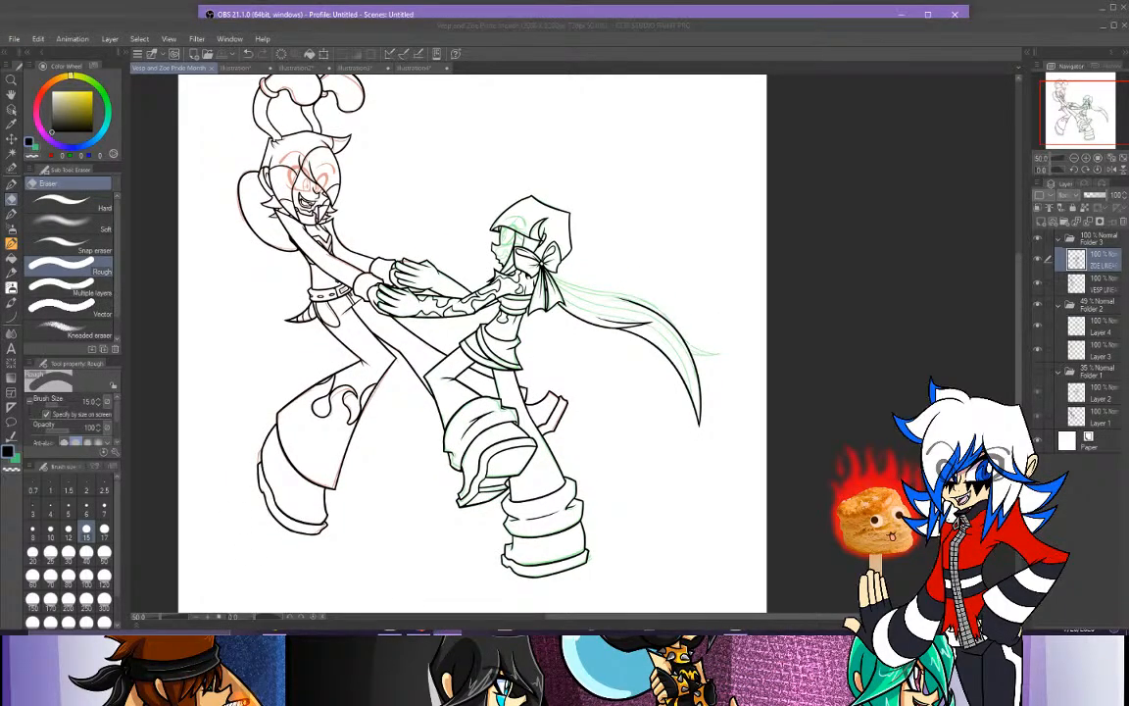
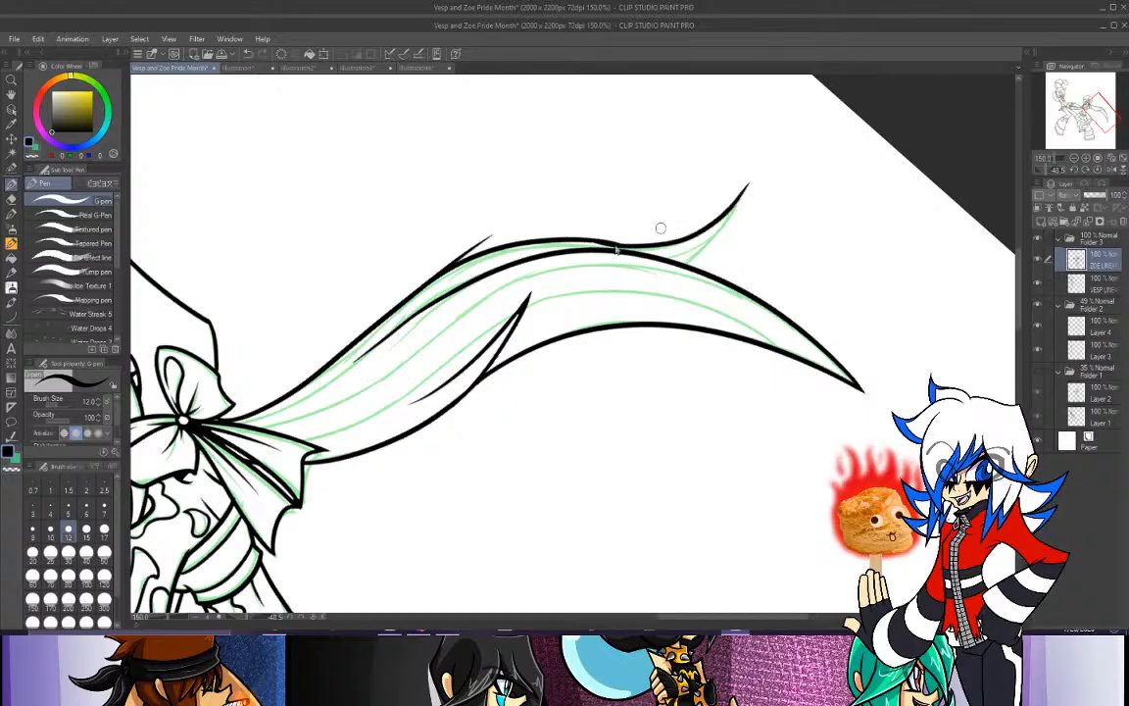
Ink the outer and inner edges of the curved strand that flicks away from the ponytail's upper side.
key("ctrl+z")
left_click_drag(618, 250, 740, 203)
key("ctrl+z")
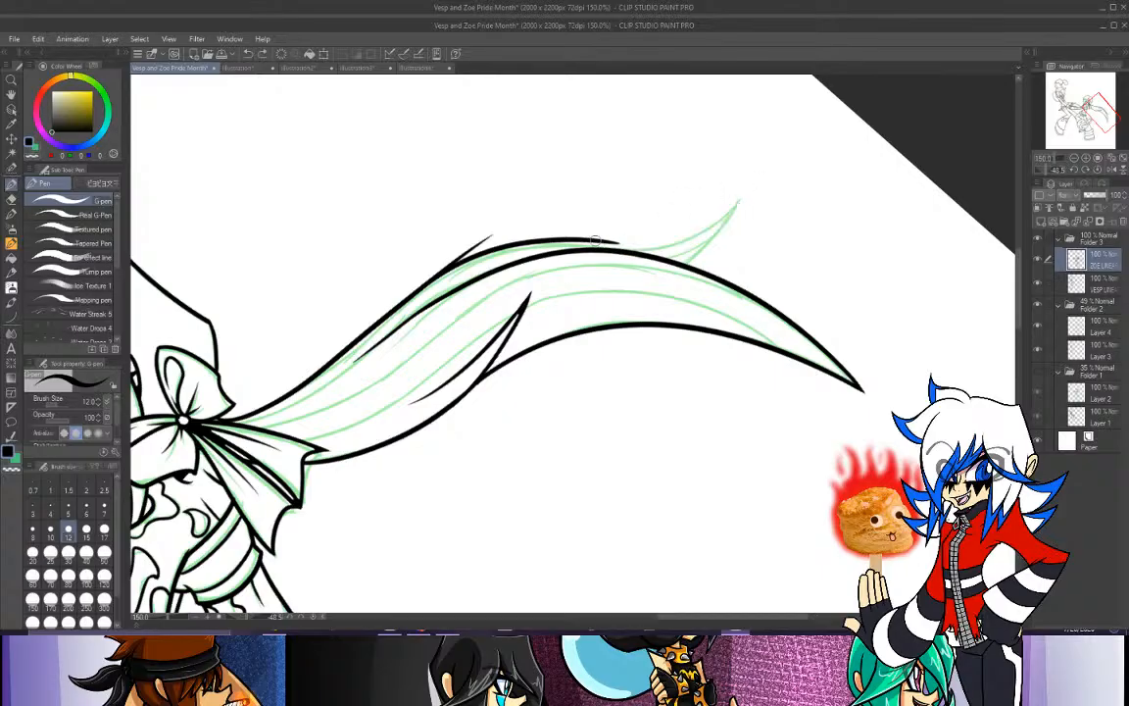
left_click_drag(549, 240, 768, 182)
left_click_drag(681, 263, 758, 185)
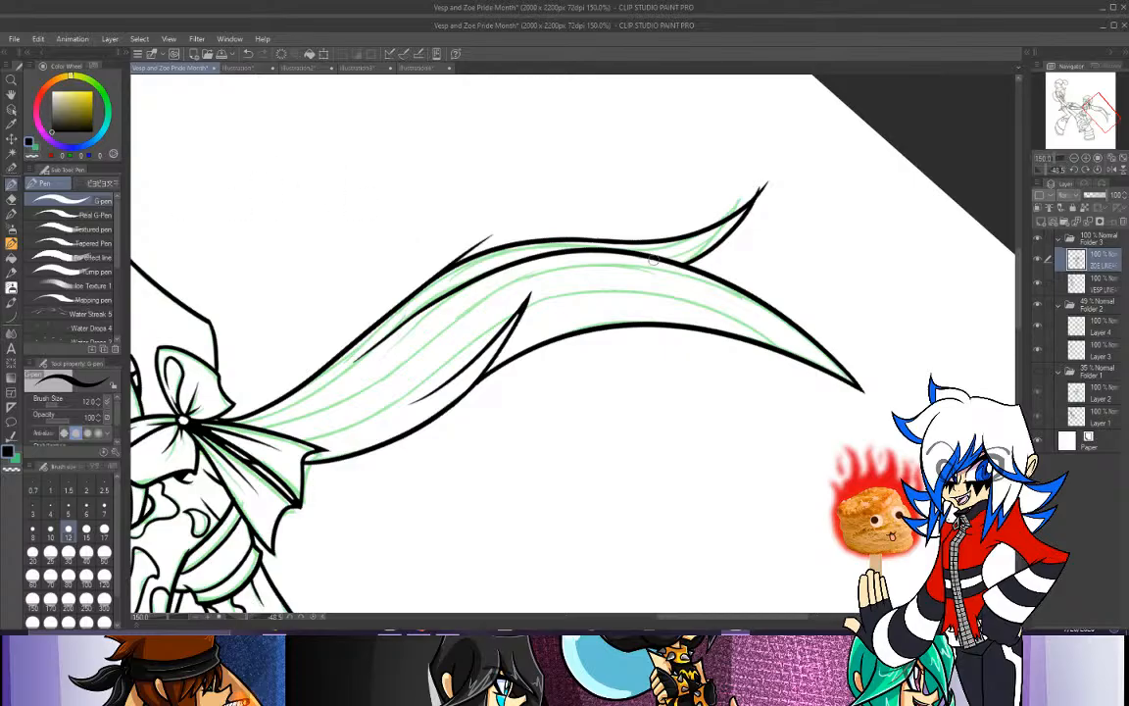
key("ctrl+z")
left_click_drag(683, 263, 748, 200)
key("ctrl+z")
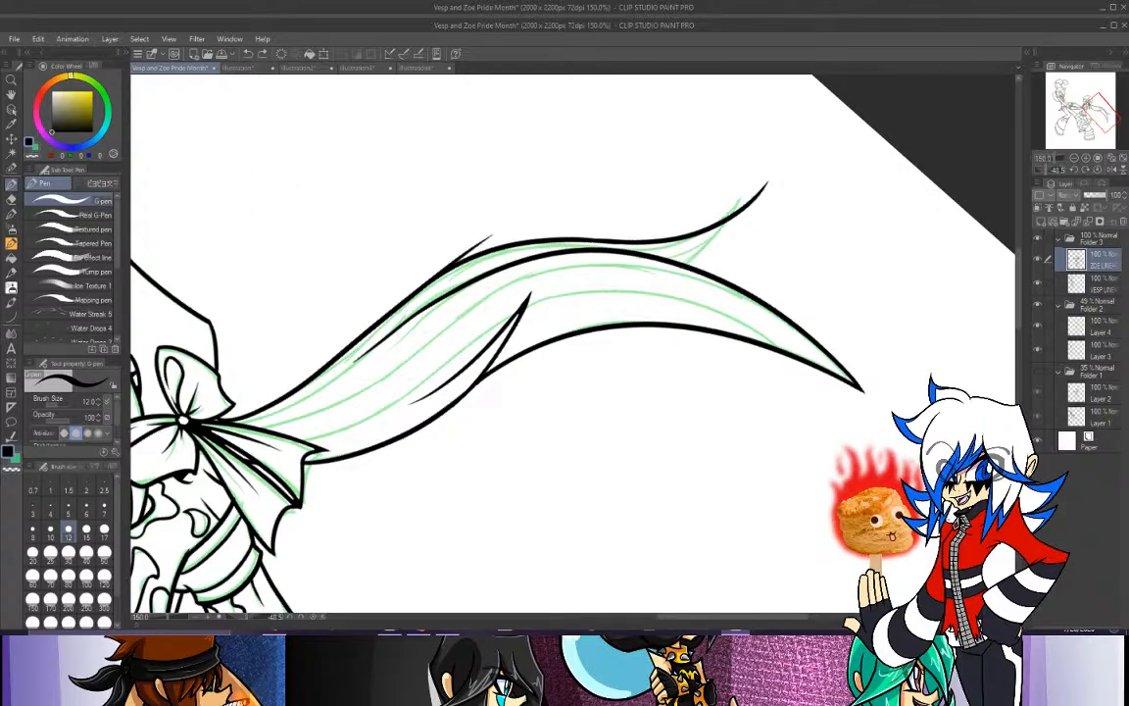
left_click_drag(675, 262, 745, 201)
Erase the overshooting lines at the flicked strand's tip and along the ponytail's upper edge, then return to the G-pen.
key("e")
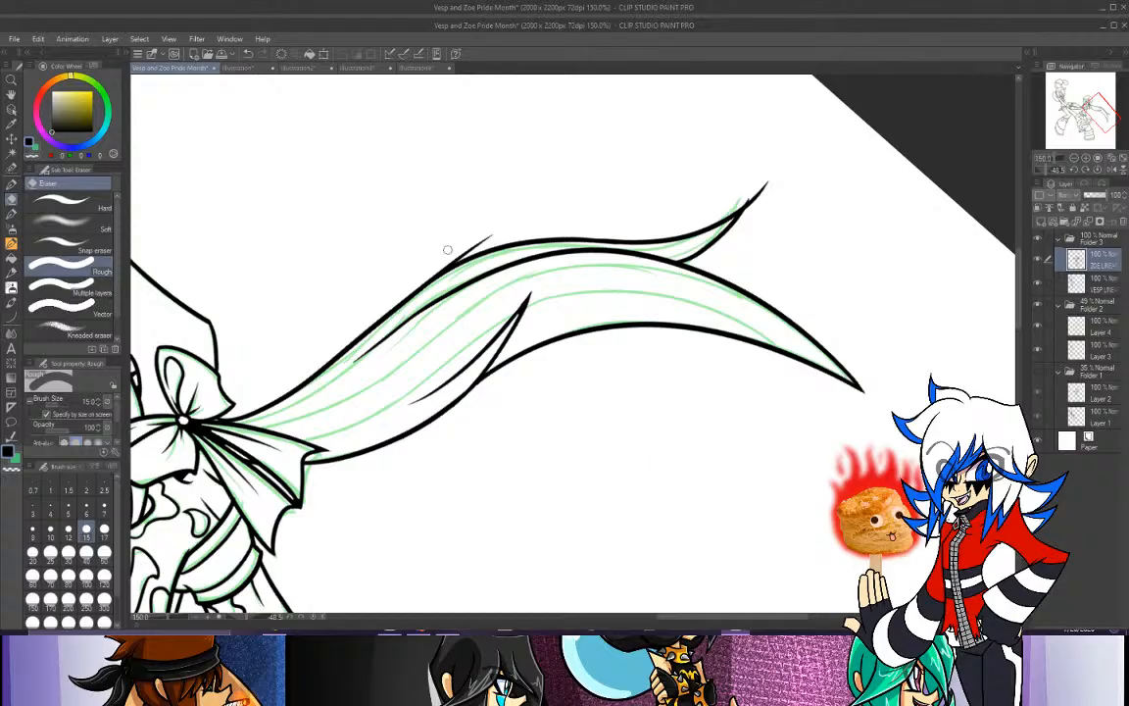
left_click_drag(502, 230, 405, 290)
left_click_drag(477, 247, 378, 307)
left_click_drag(773, 178, 718, 261)
left_click(11, 183)
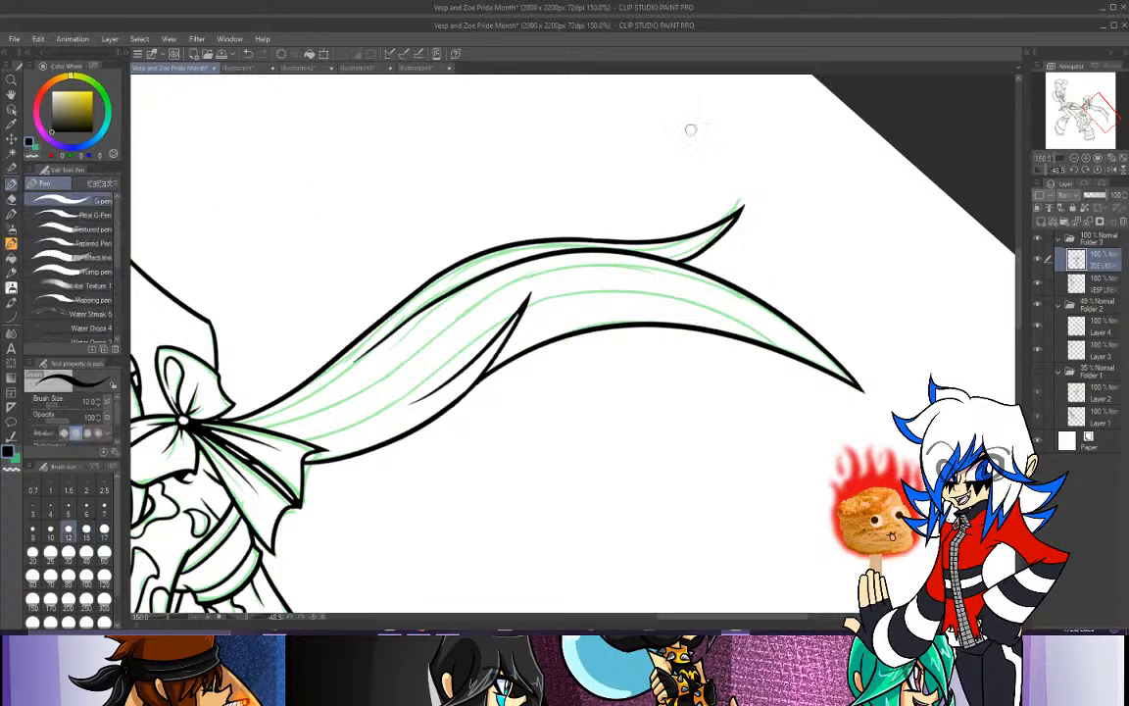
left_click(1097, 172)
left_click_drag(1096, 112, 1072, 112)
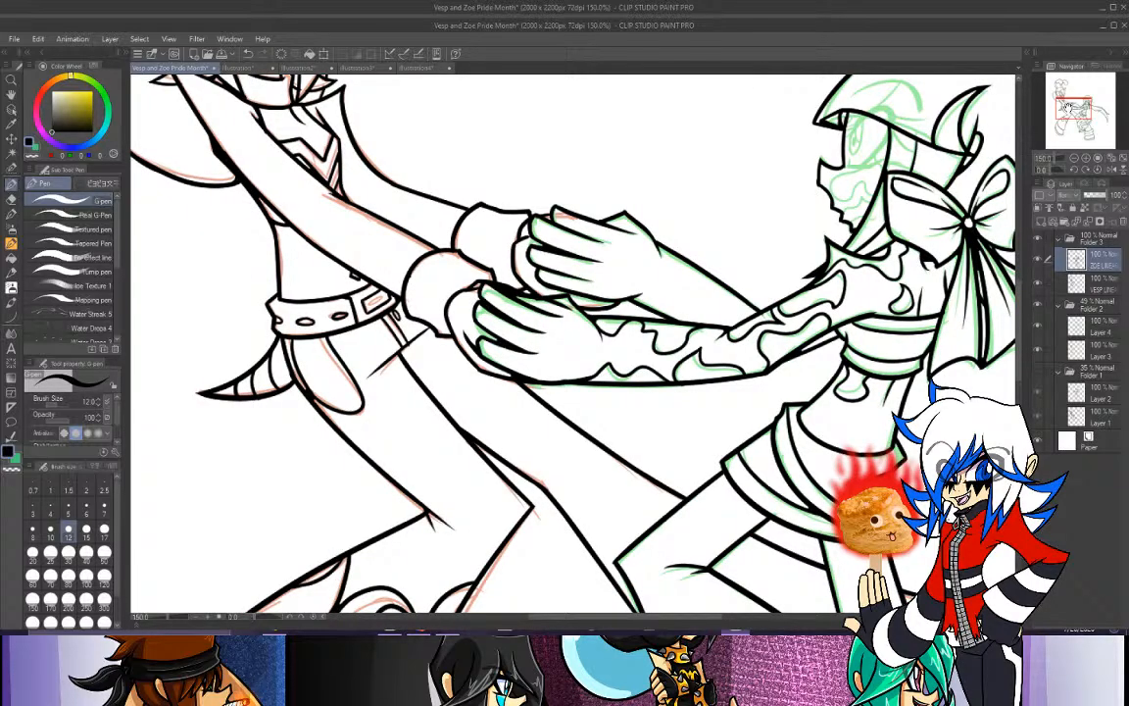
mouse_move(1071, 112)
left_mouse_down()
mouse_move(1093, 114)
mouse_move(1088, 106)
left_mouse_up()
key("alt+Tab")
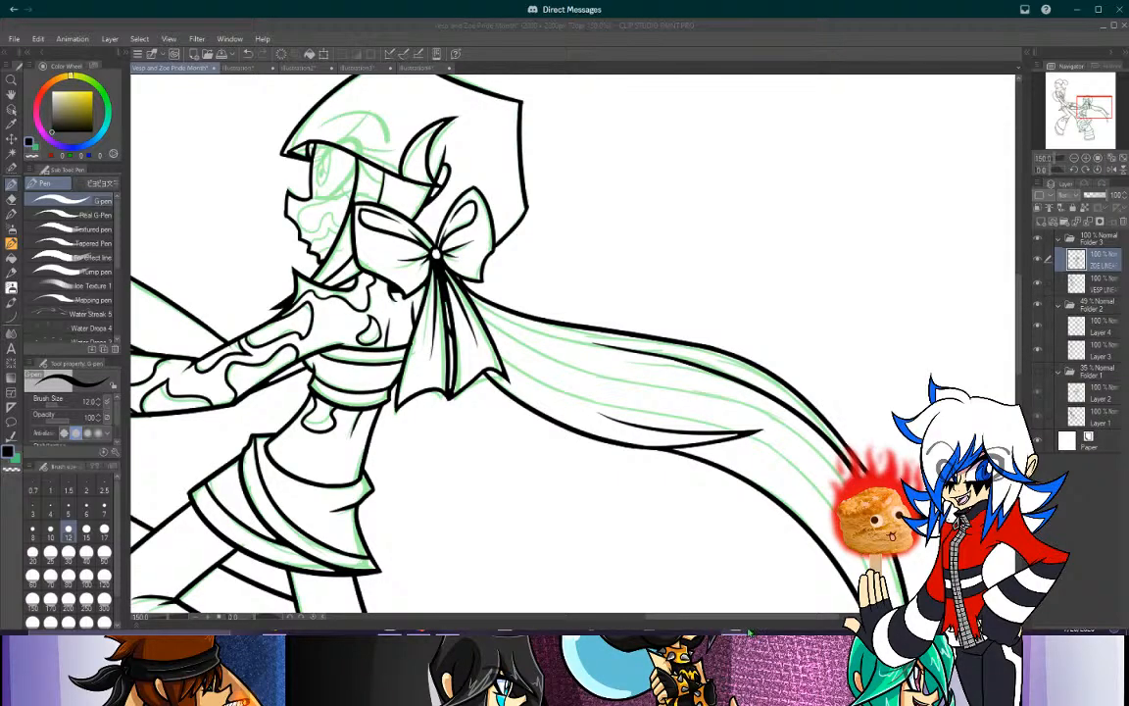
left_click(749, 632)
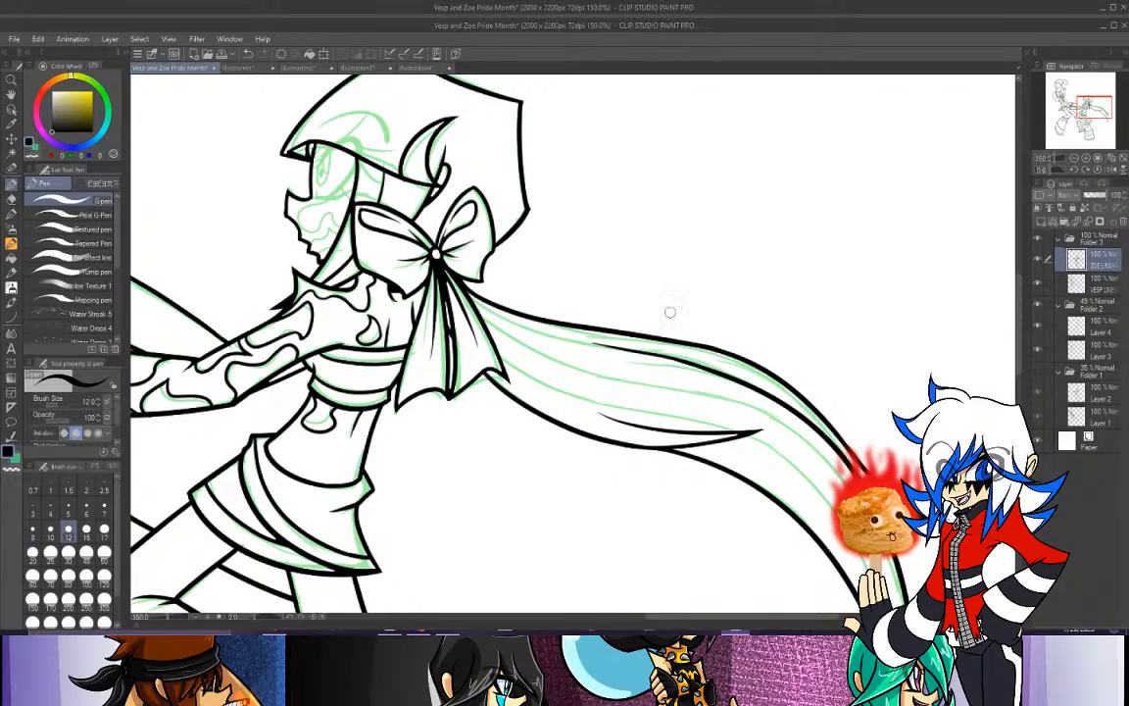
left_click(1074, 160)
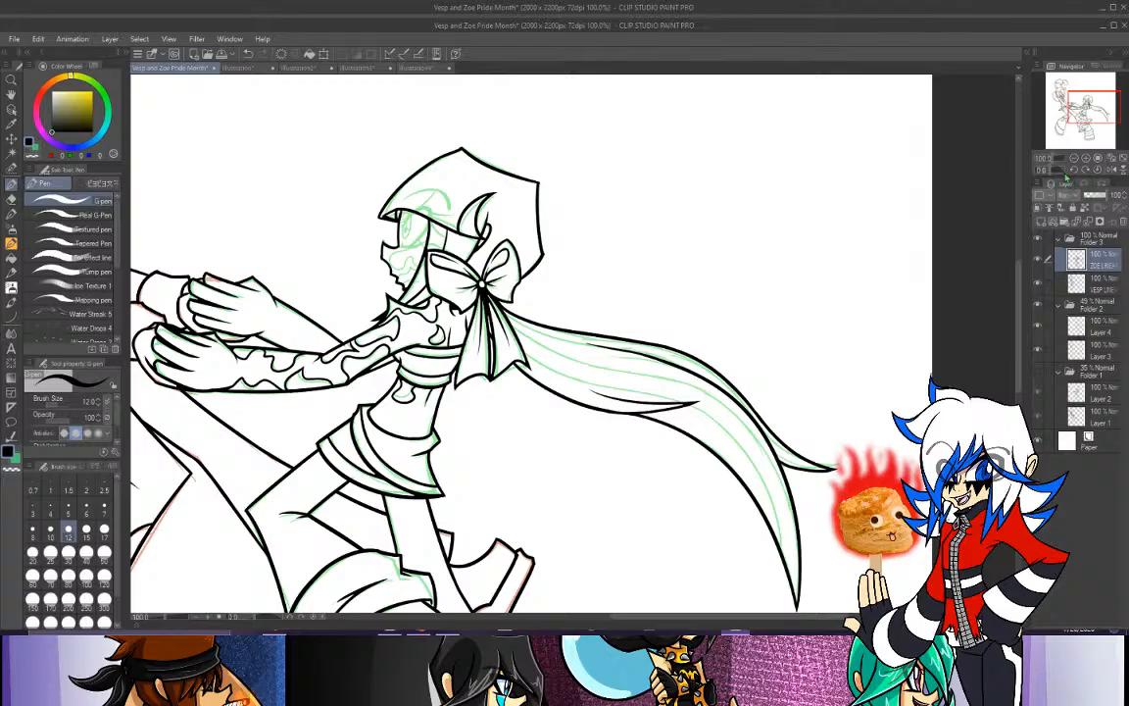
left_click(1086, 159)
left_click_drag(1055, 172, 1061, 172)
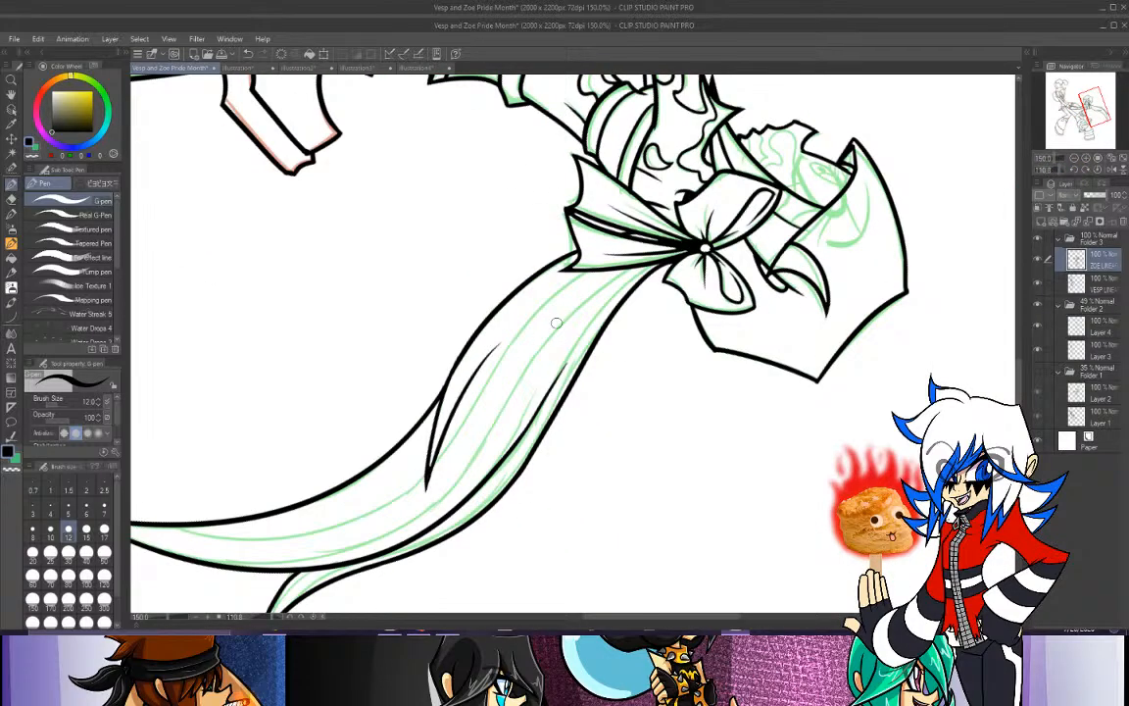
left_click_drag(657, 264, 567, 366)
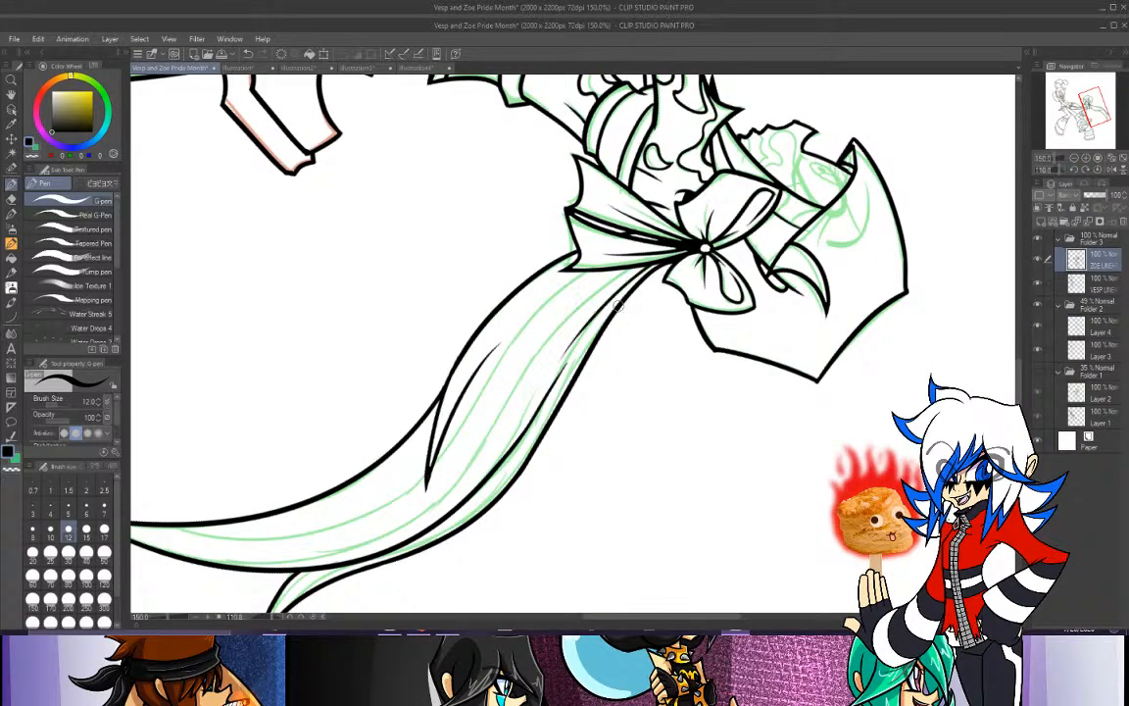
key("ctrl+z")
left_click_drag(663, 263, 567, 370)
key("ctrl+z")
left_click_drag(600, 235, 502, 329)
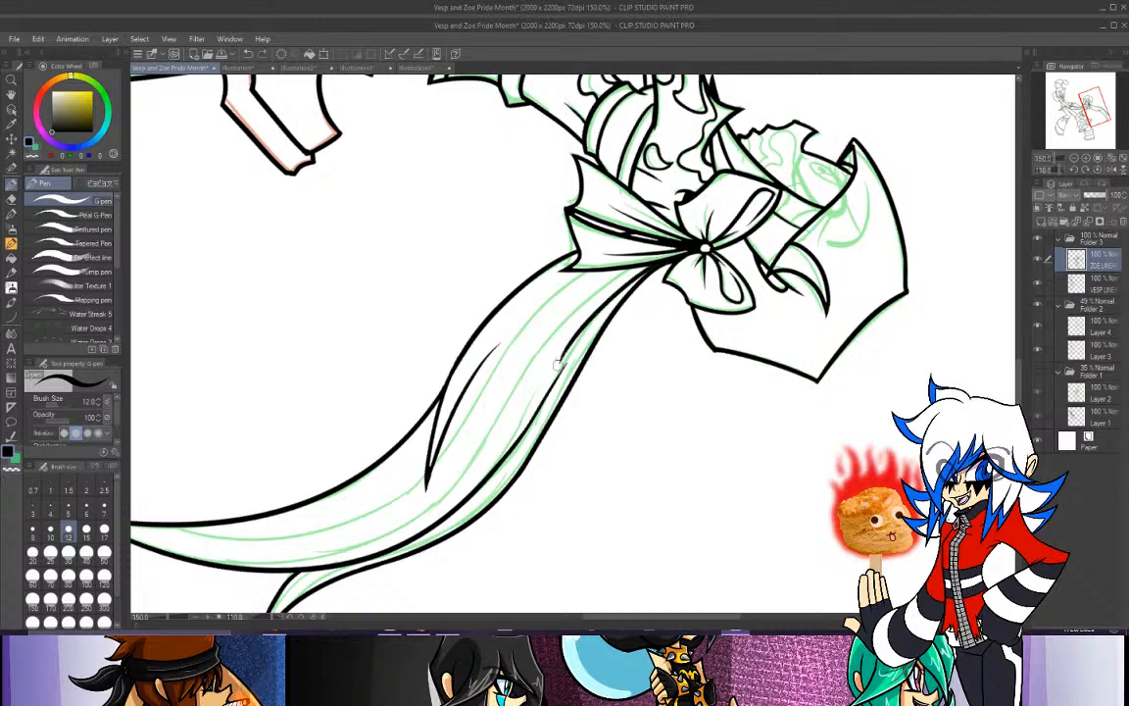
key("ctrl+z")
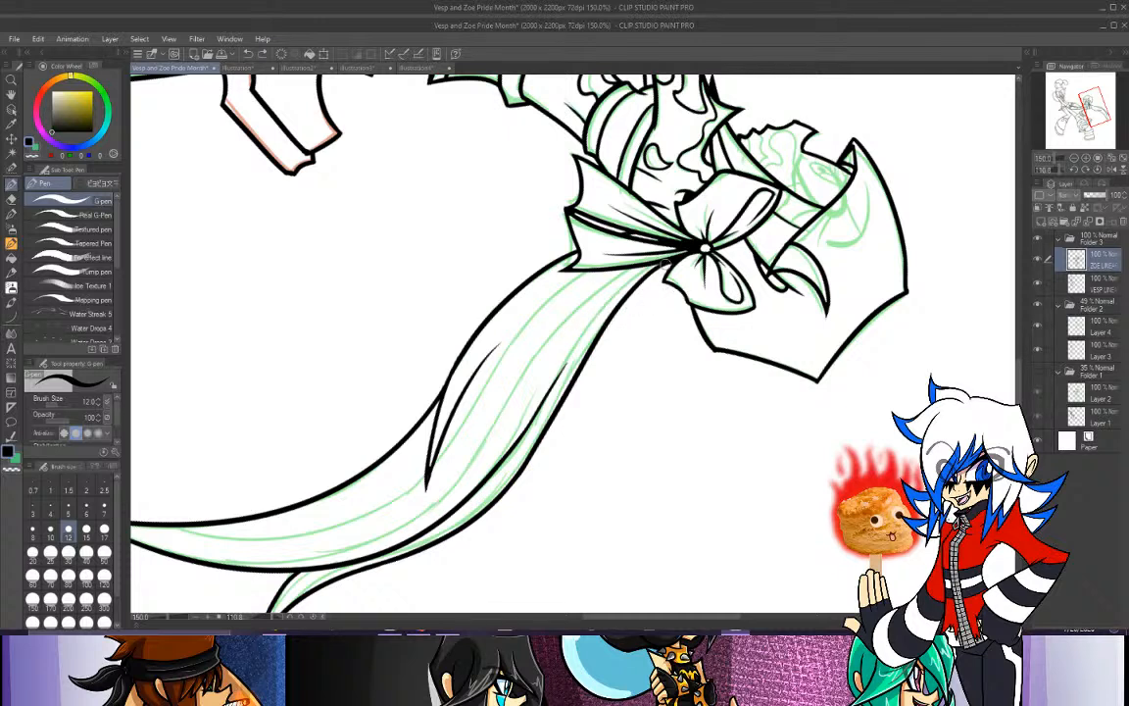
mouse_move(664, 264)
left_mouse_down()
mouse_move(613, 299)
mouse_move(567, 371)
left_mouse_up()
key("ctrl+z")
mouse_move(664, 264)
left_mouse_down()
mouse_move(589, 327)
mouse_move(569, 369)
left_mouse_up()
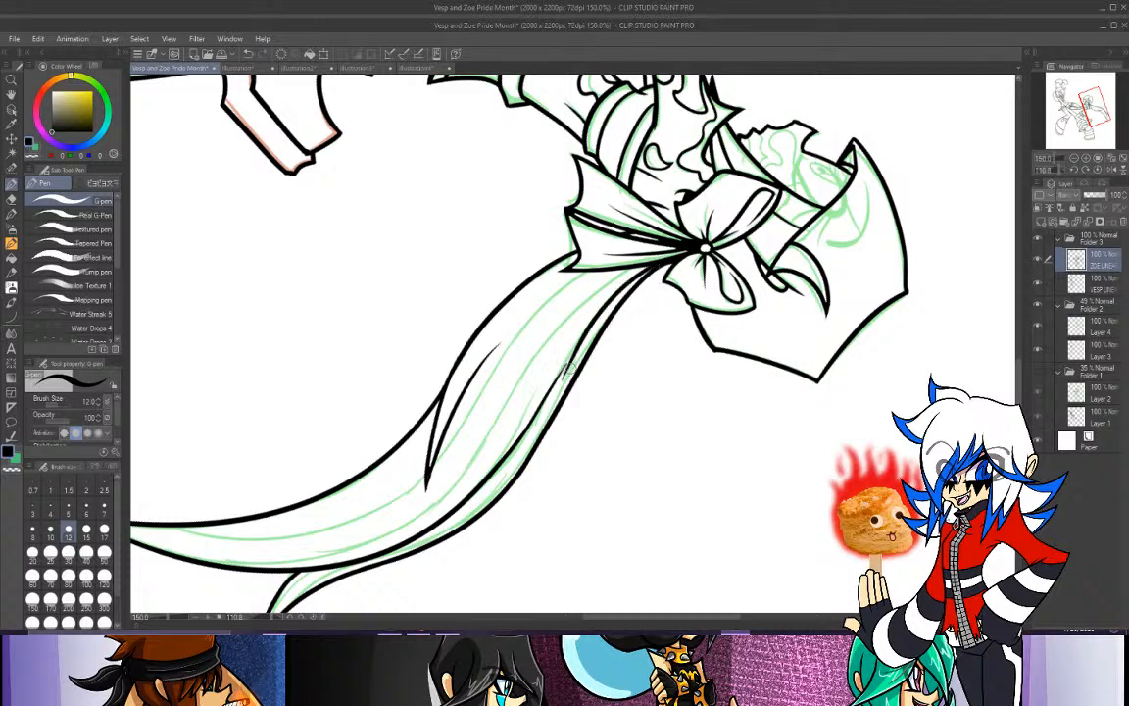
key("ctrl+z")
left_click_drag(662, 263, 545, 397)
key("ctrl+z")
mouse_move(661, 262)
left_mouse_down()
mouse_move(621, 288)
mouse_move(540, 394)
mouse_move(661, 260)
mouse_move(626, 285)
mouse_move(540, 413)
left_mouse_up()
key("ctrl+z")
key("ctrl+z")
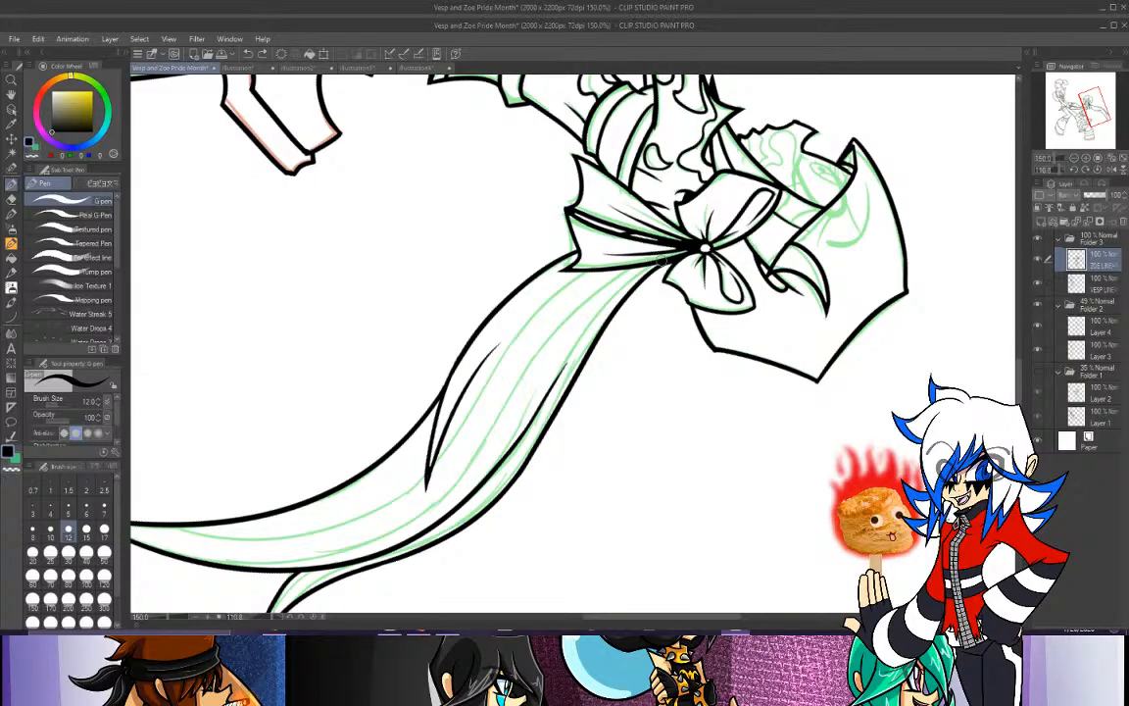
key("ctrl+z")
mouse_move(664, 262)
left_mouse_down()
mouse_move(634, 281)
mouse_move(560, 378)
left_mouse_up()
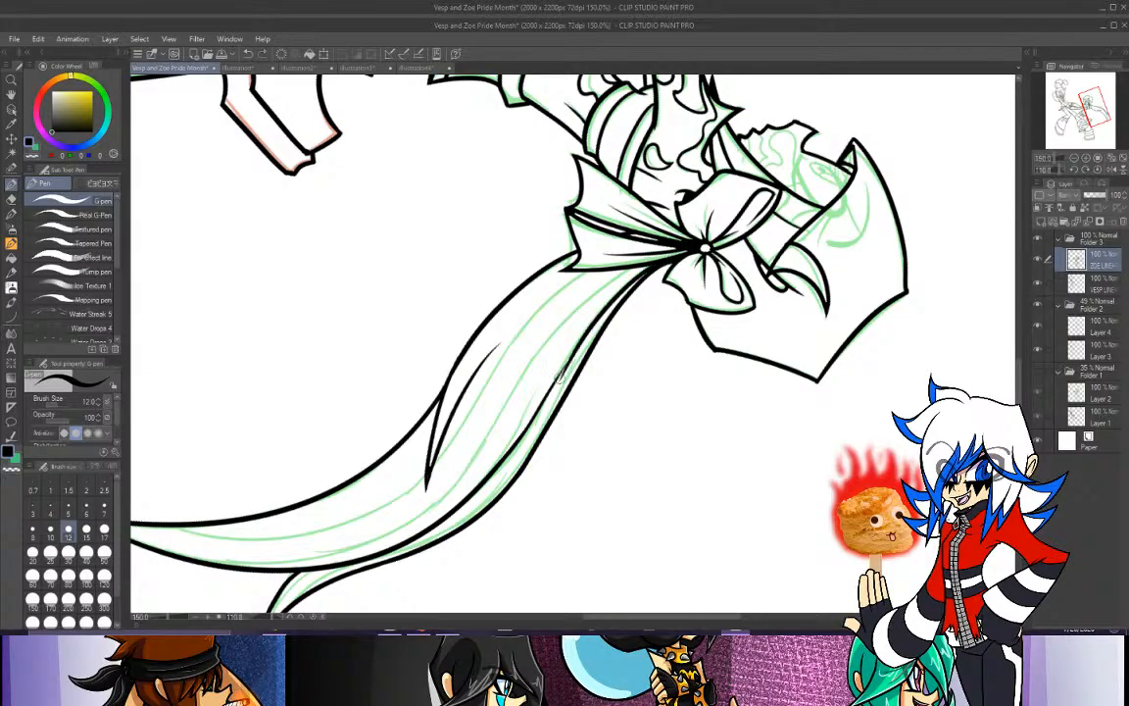
key("ctrl+z")
left_click_drag(662, 263, 561, 366)
key("ctrl+z")
Ink the short inner hair line following the ponytail's lower edge from the bow, redrawing strokes until the curve fits the green sketch.
mouse_move(663, 262)
left_mouse_down()
mouse_move(622, 286)
mouse_move(561, 367)
left_mouse_up()
left_click_drag(591, 321, 545, 418)
key("ctrl+z")
key("ctrl+z")
left_click_drag(589, 324, 539, 419)
key("ctrl+z")
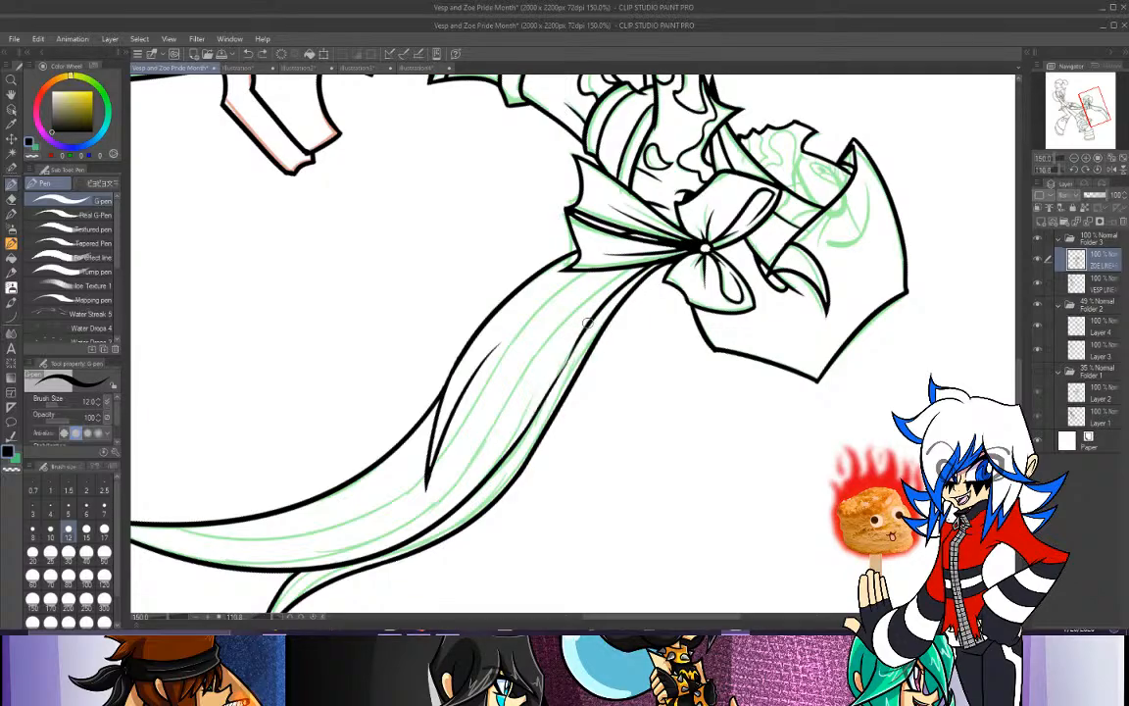
mouse_move(593, 329)
left_mouse_down()
mouse_move(543, 432)
mouse_move(531, 431)
left_mouse_up()
key("ctrl+z")
key("ctrl+z")
left_click_drag(534, 289, 474, 391)
key("ctrl+z")
left_click_drag(530, 296, 476, 389)
key("ctrl+z")
left_click_drag(586, 332, 537, 415)
Ink a tapered hair line from beneath the bow down the middle of the ponytail.
mouse_move(629, 267)
left_mouse_down()
mouse_move(531, 350)
mouse_move(498, 412)
left_mouse_up()
key("ctrl+z")
mouse_move(629, 268)
left_mouse_down()
mouse_move(595, 289)
mouse_move(494, 414)
left_mouse_up()
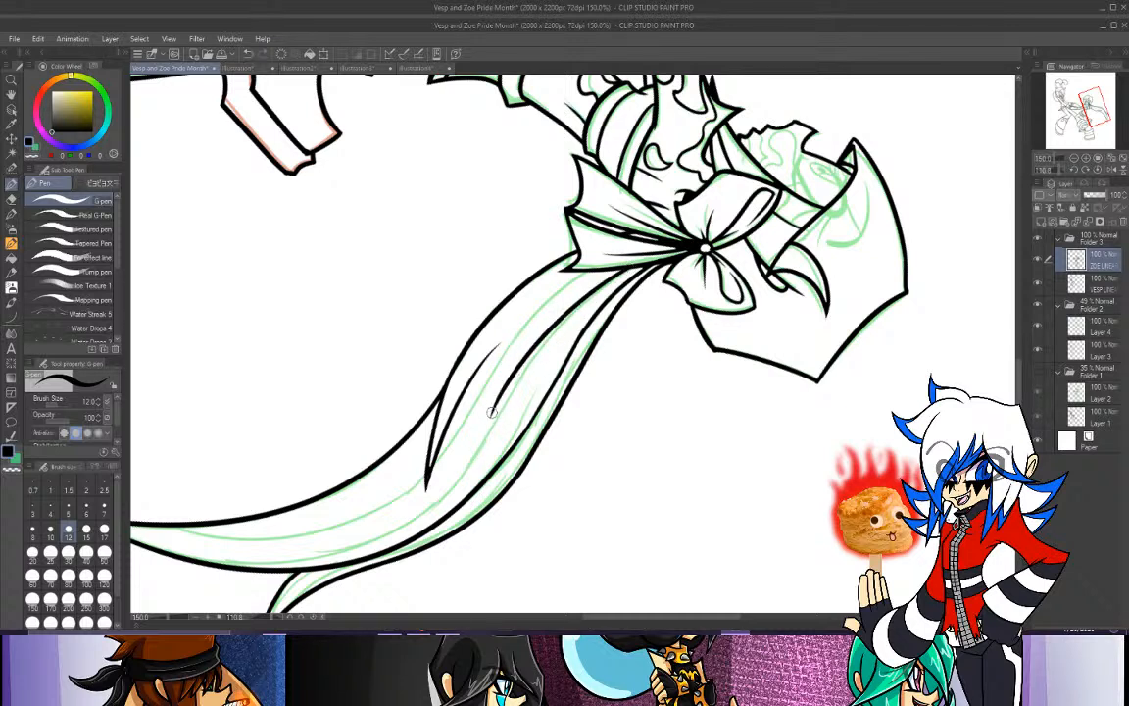
key("ctrl+z")
mouse_move(633, 267)
left_mouse_down()
mouse_move(573, 313)
mouse_move(497, 420)
left_mouse_up()
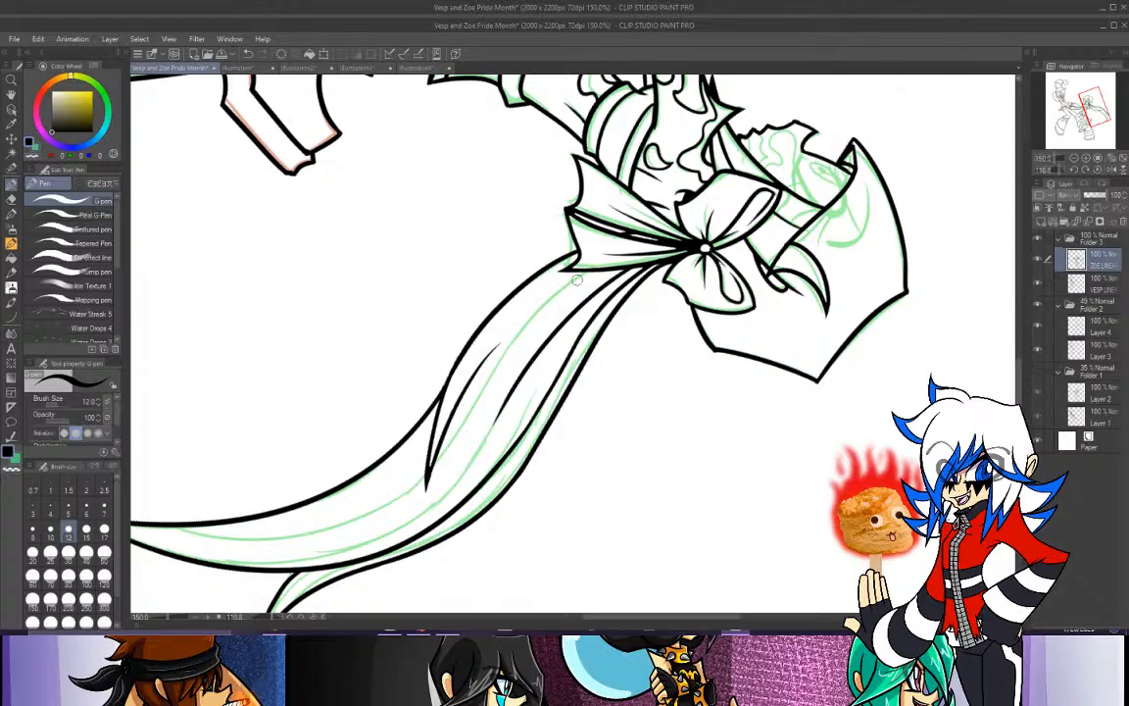
Ink another tapered hair line between the ponytail's middle line and its outer edge, starting near the bow's tail.
left_click_drag(536, 239, 435, 361)
key("ctrl+z")
mouse_move(541, 237)
left_mouse_down()
mouse_move(436, 338)
mouse_move(420, 372)
left_mouse_up()
key("ctrl+z")
mouse_move(590, 272)
left_mouse_down()
mouse_move(555, 293)
mouse_move(472, 400)
left_mouse_up()
key("ctrl+z")
mouse_move(590, 270)
left_mouse_down()
mouse_move(524, 327)
mouse_move(428, 373)
left_mouse_up()
key("ctrl+z")
left_click_drag(536, 240, 420, 375)
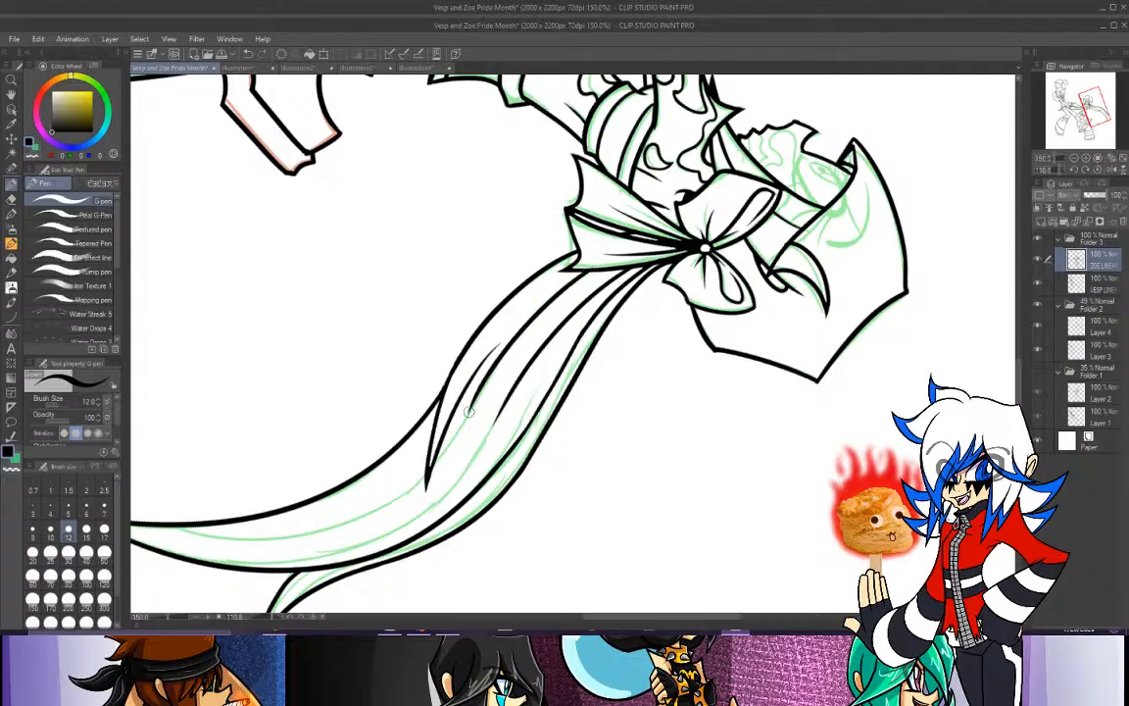
Try to extend the inner hair line from behind the small pointed strand toward the ponytail's tip.
left_click(1100, 170)
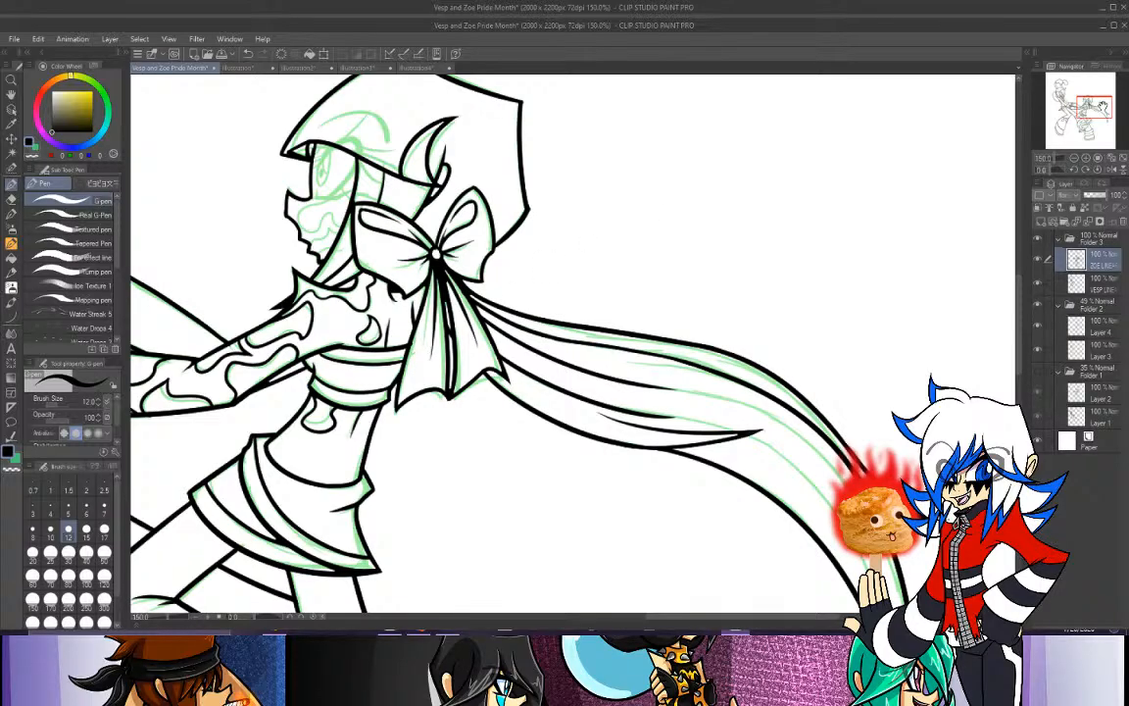
left_click_drag(1087, 105, 1096, 115)
left_click(1073, 157)
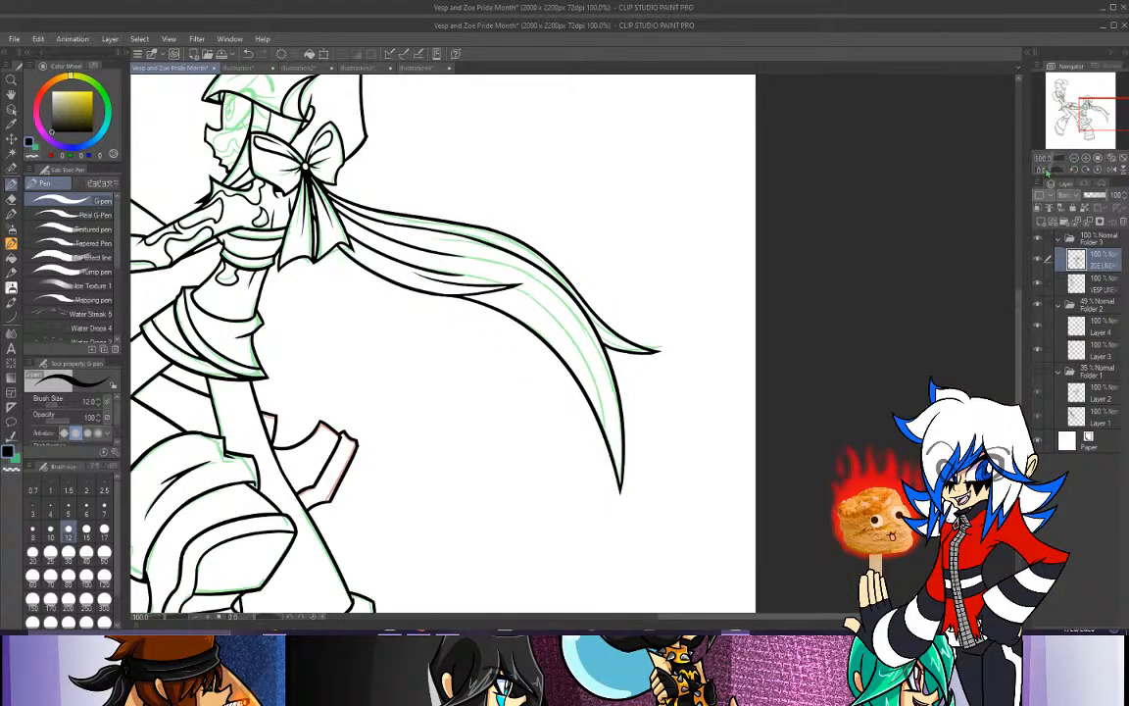
left_click_drag(1061, 170, 1045, 177)
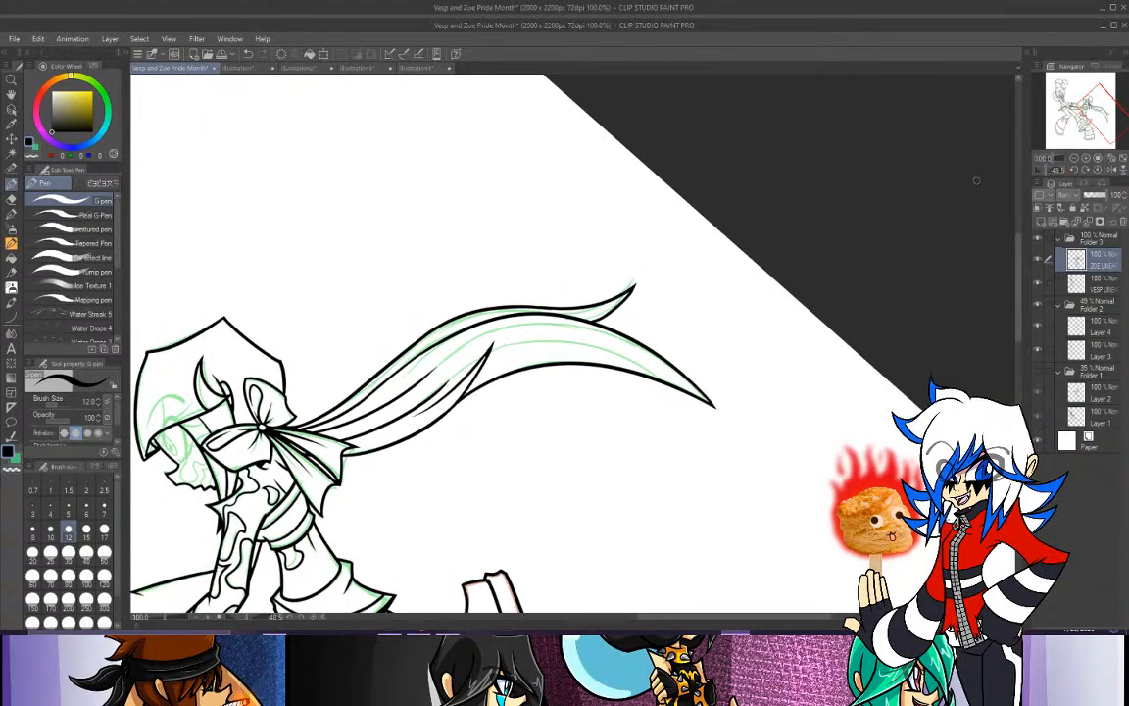
left_click(1086, 158)
left_click_drag(1095, 118, 1086, 122)
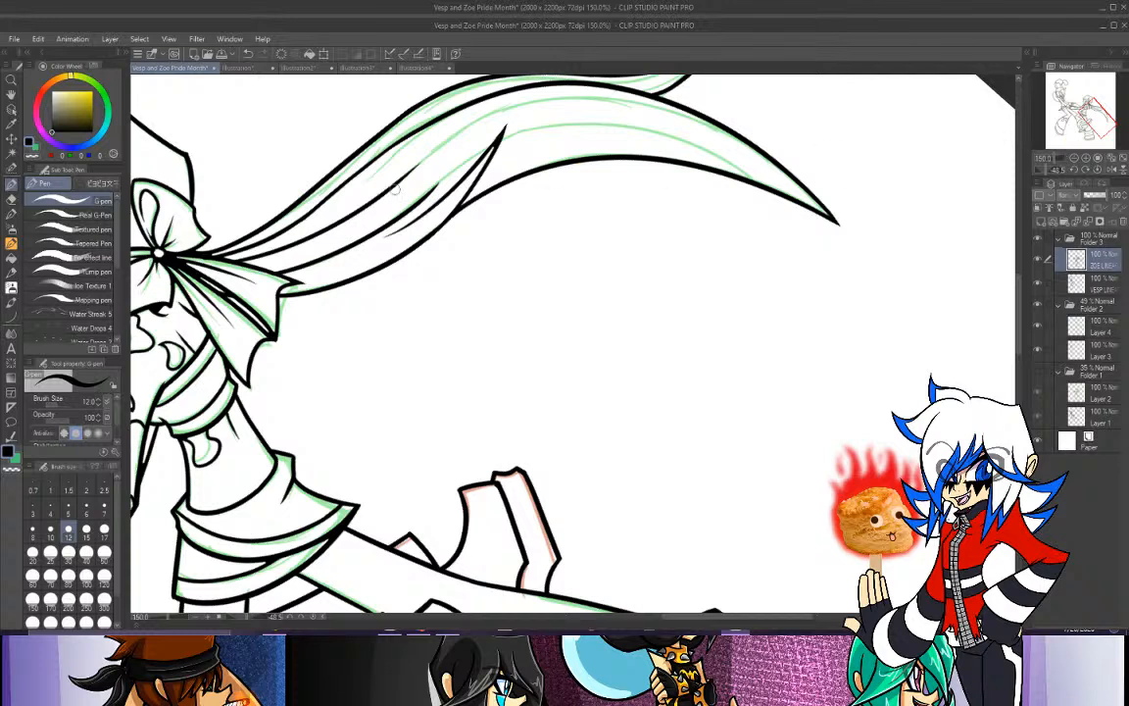
left_click_drag(367, 188, 522, 96)
key("ctrl+z")
mouse_move(370, 190)
left_mouse_down()
mouse_move(481, 117)
mouse_move(570, 106)
left_mouse_up()
key("ctrl+z")
left_click_drag(371, 189, 600, 111)
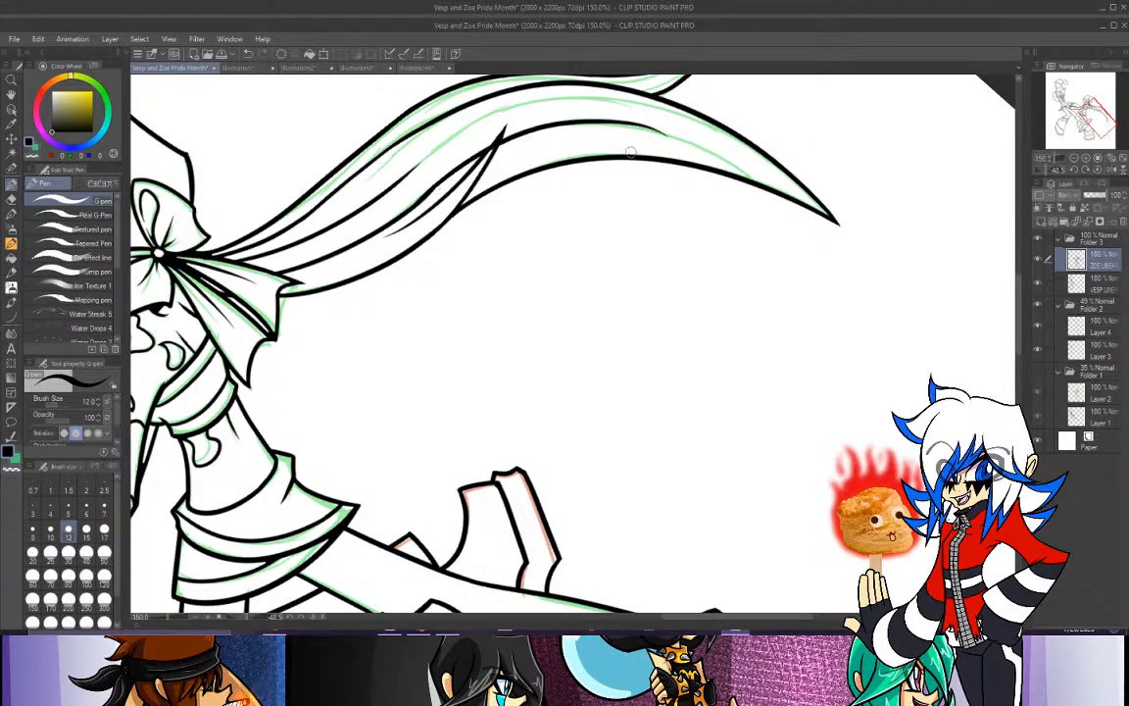
key("ctrl+z")
mouse_move(372, 189)
left_mouse_down()
mouse_move(596, 137)
mouse_move(647, 162)
left_mouse_up()
key("ctrl+z")
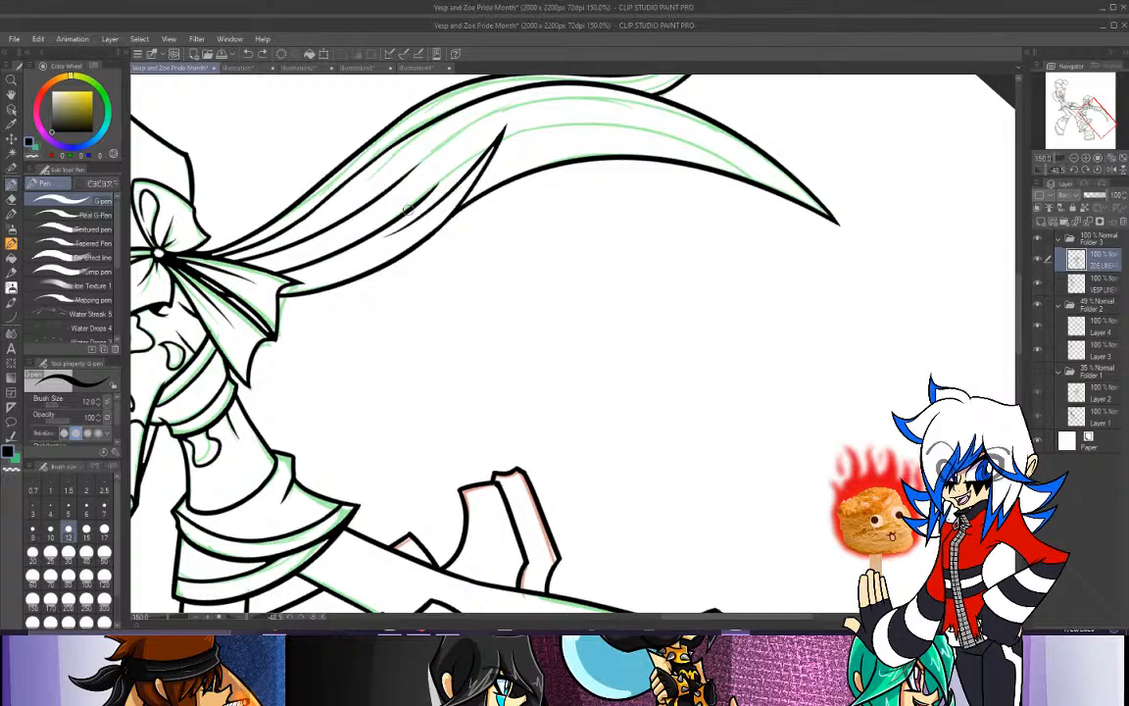
left_click_drag(408, 210, 760, 173)
key("ctrl+z")
Ink the long inner hair line behind the small pointed strand and onward to the lower edge near the ponytail's tip.
left_click_drag(1059, 158, 1066, 158)
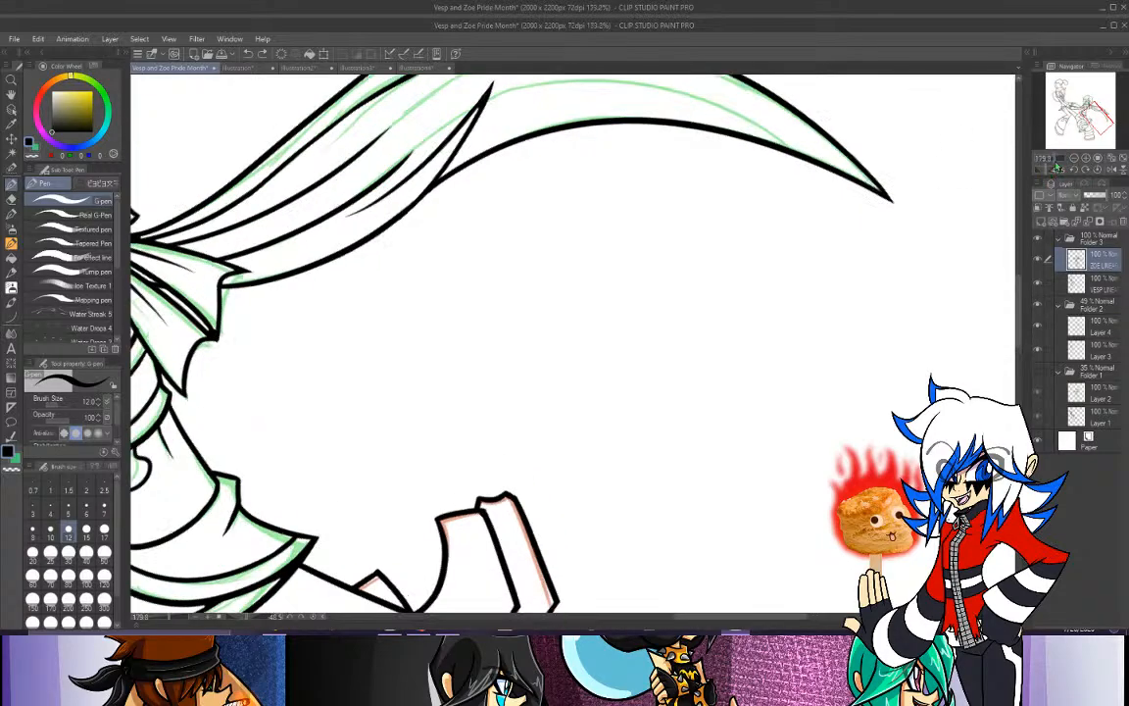
left_click_drag(1092, 107, 1102, 115)
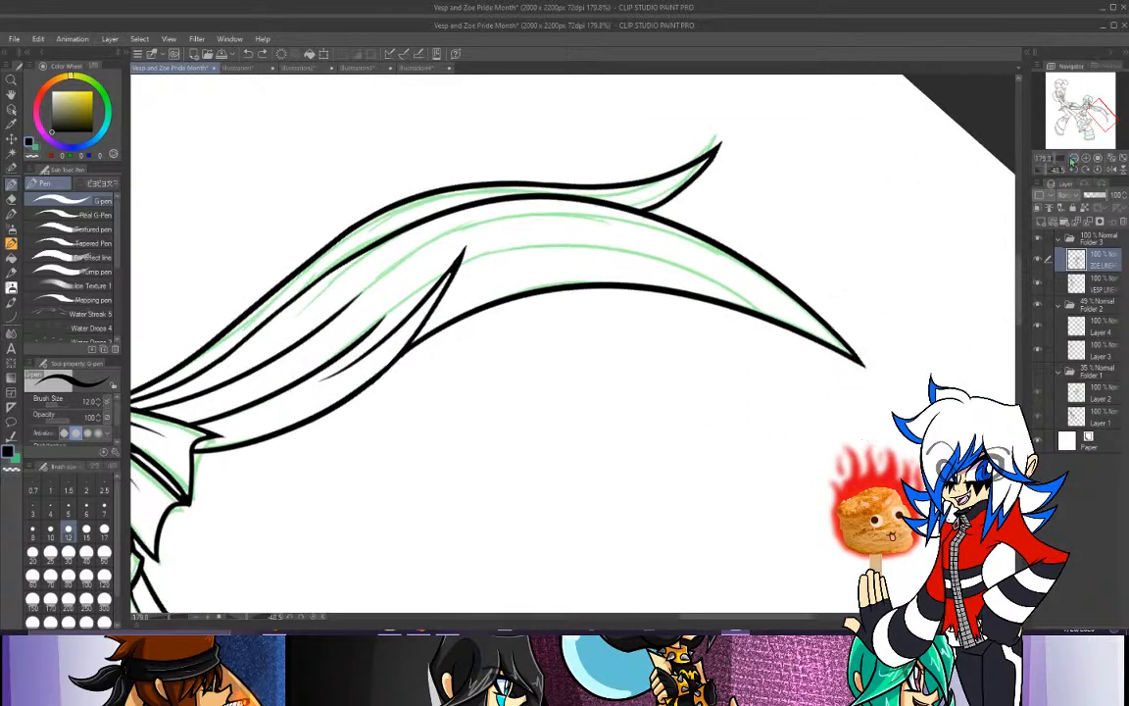
left_click_drag(1043, 170, 1039, 171)
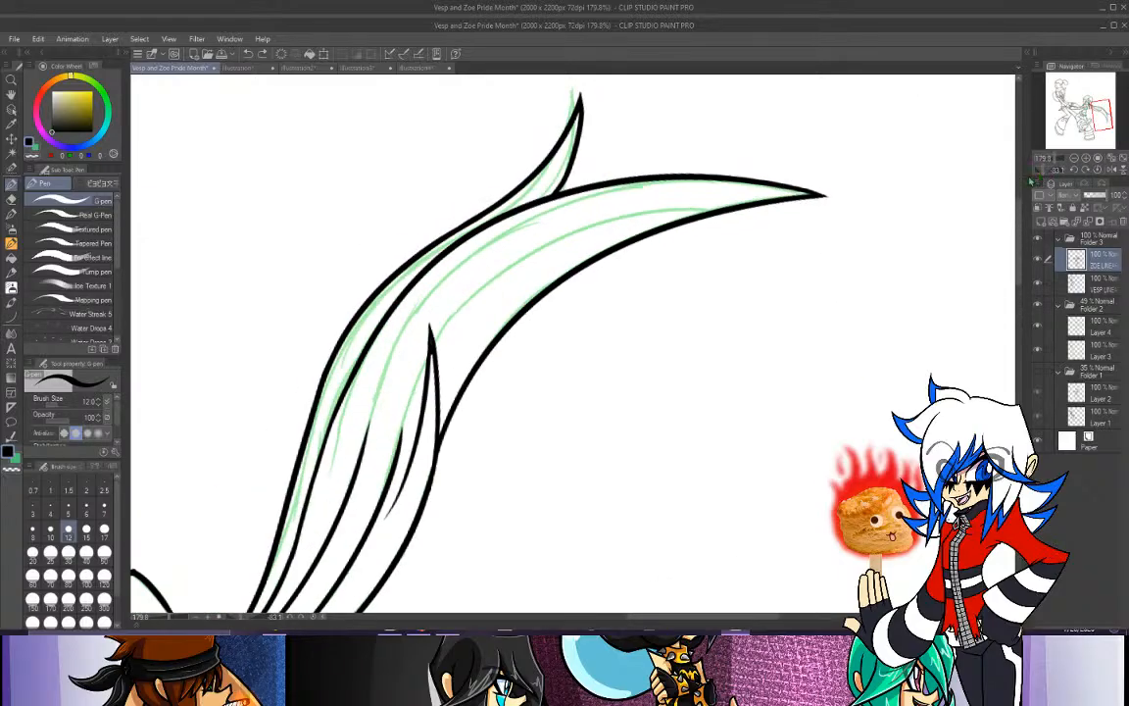
left_click_drag(396, 463, 485, 283)
key("ctrl+z")
mouse_move(396, 456)
left_mouse_down()
mouse_move(407, 415)
mouse_move(578, 187)
left_mouse_up()
key("ctrl+z")
left_click_drag(396, 456, 676, 207)
key("ctrl+z")
mouse_move(396, 453)
left_mouse_down()
mouse_move(484, 279)
mouse_move(686, 204)
left_mouse_up()
key("ctrl+z")
mouse_move(401, 449)
left_mouse_down()
mouse_move(609, 229)
mouse_move(714, 211)
left_mouse_up()
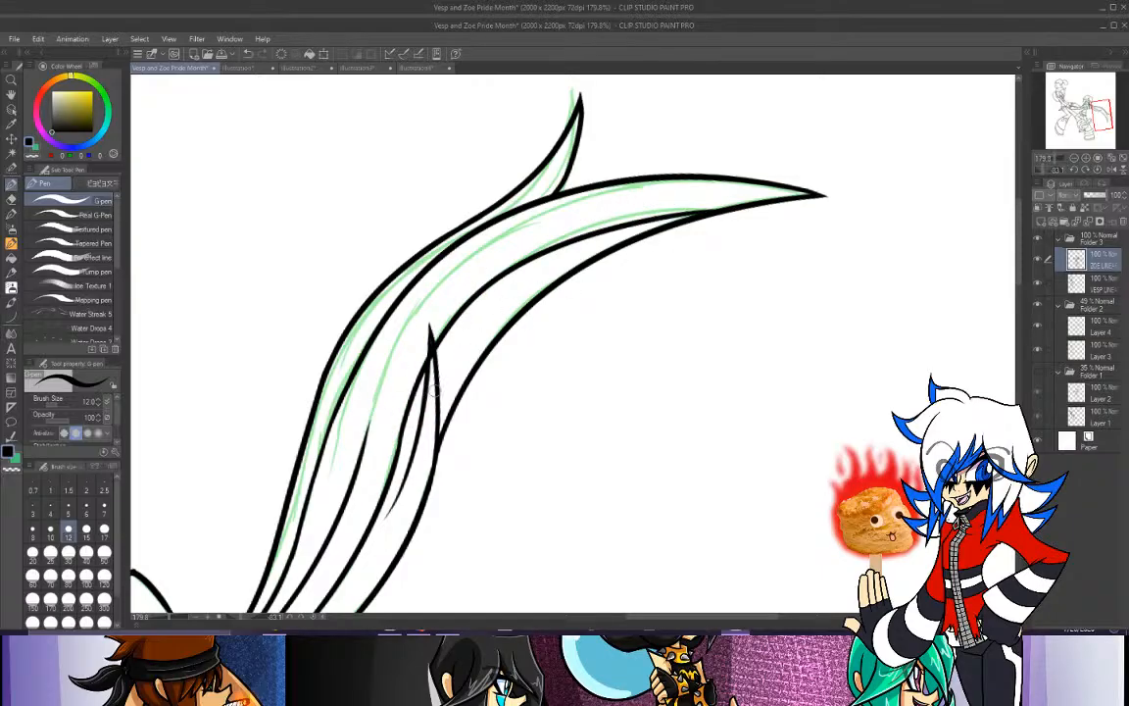
key("ctrl+z")
mouse_move(358, 404)
left_mouse_down()
mouse_move(416, 278)
mouse_move(681, 185)
left_mouse_up()
key("ctrl+z")
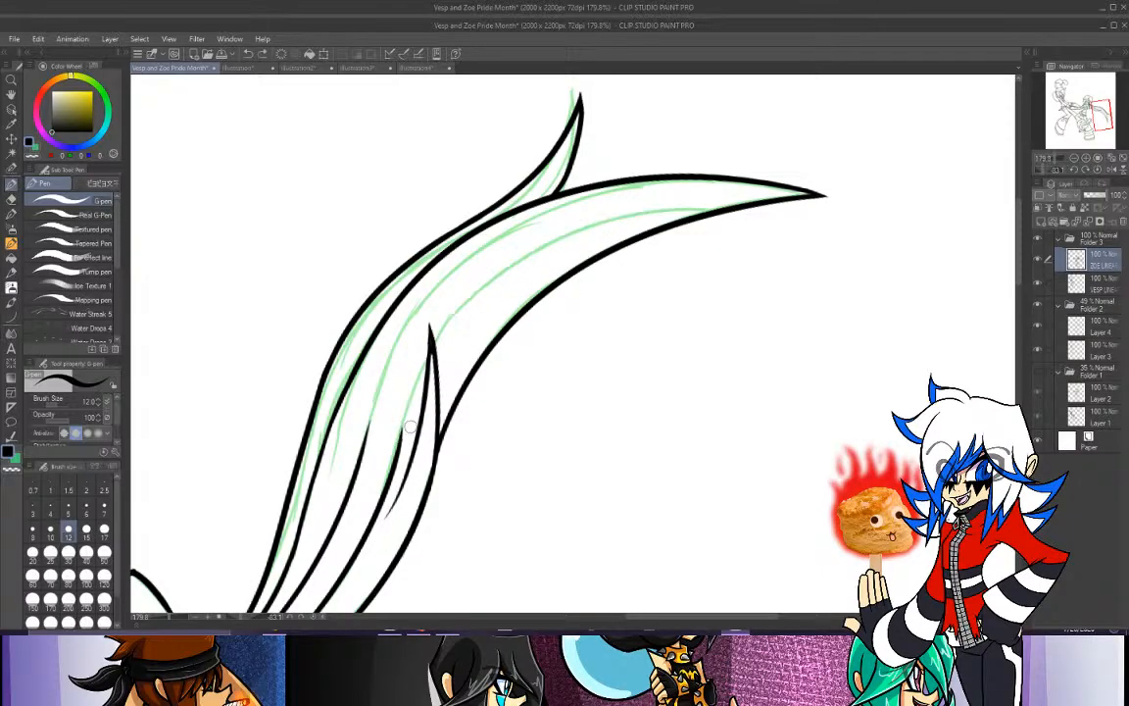
left_click_drag(359, 398, 669, 193)
key("ctrl+z")
mouse_move(395, 454)
left_mouse_down()
mouse_move(404, 417)
mouse_move(728, 205)
left_mouse_up()
key("ctrl+z")
mouse_move(396, 452)
left_mouse_down()
mouse_move(416, 391)
mouse_move(663, 203)
left_mouse_up()
key("ctrl+z")
mouse_move(353, 412)
left_mouse_down()
mouse_move(405, 291)
mouse_move(706, 199)
left_mouse_up()
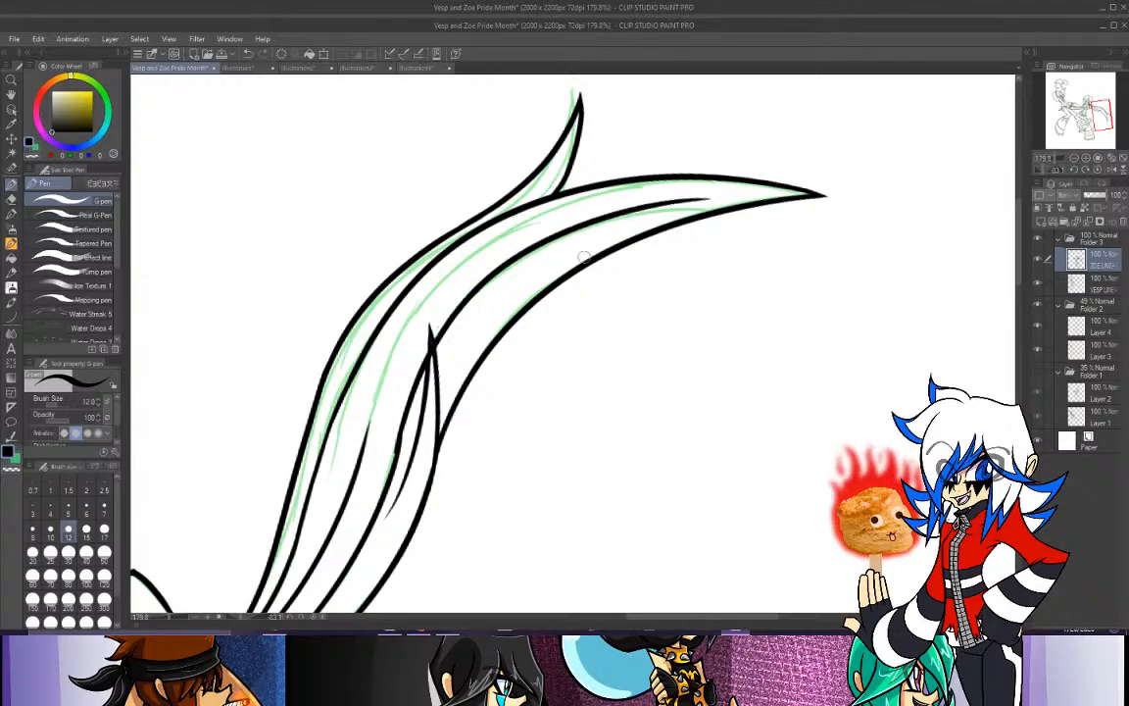
key("ctrl+z")
left_click_drag(354, 406, 461, 318)
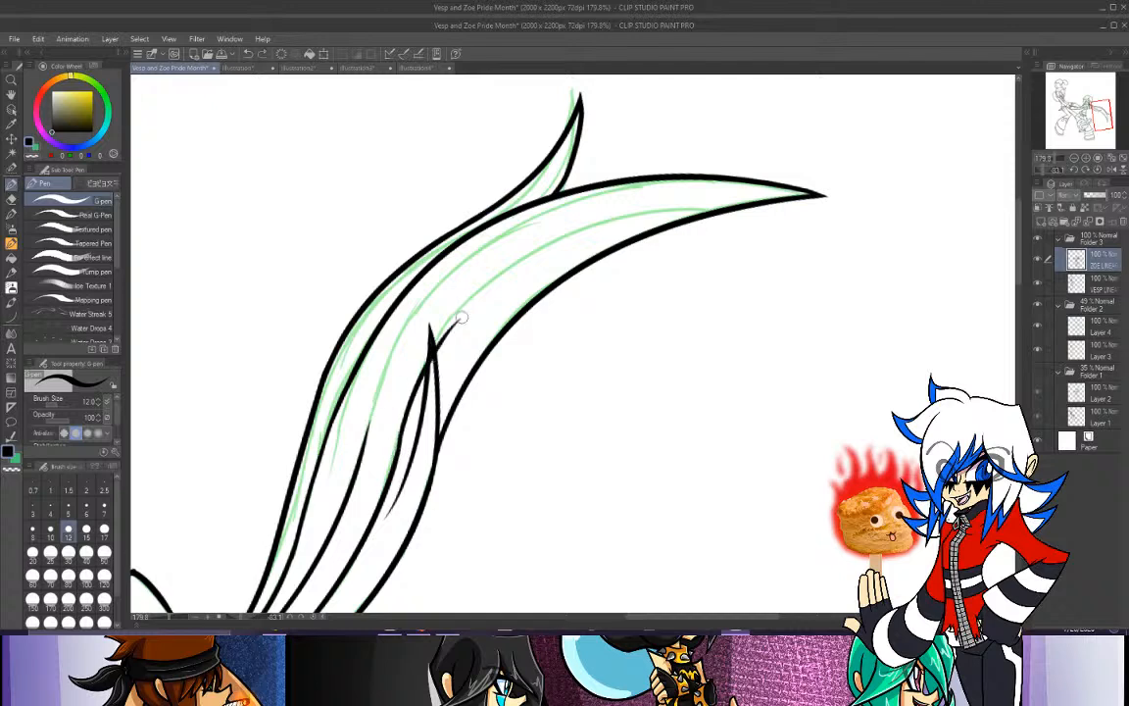
key("ctrl+z")
mouse_move(400, 459)
left_mouse_down()
mouse_move(449, 322)
mouse_move(661, 209)
left_mouse_up()
key("ctrl+z")
mouse_move(437, 348)
left_mouse_down()
mouse_move(605, 220)
mouse_move(709, 202)
left_mouse_up()
key("ctrl+z")
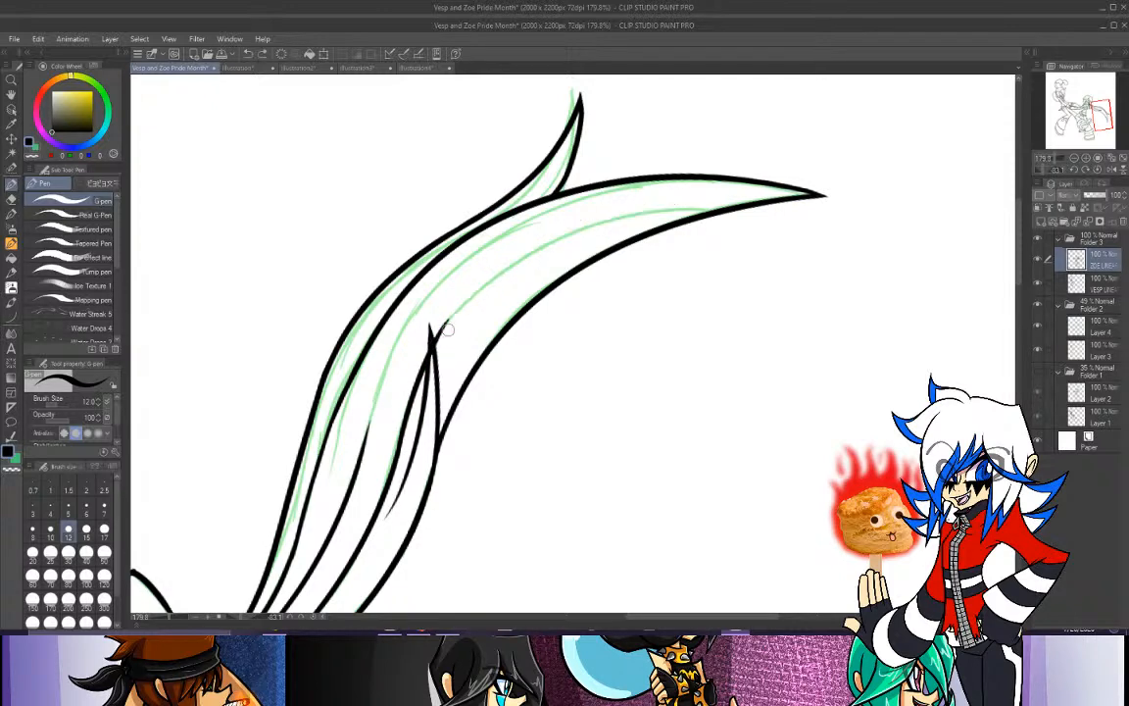
left_click_drag(432, 333, 755, 199)
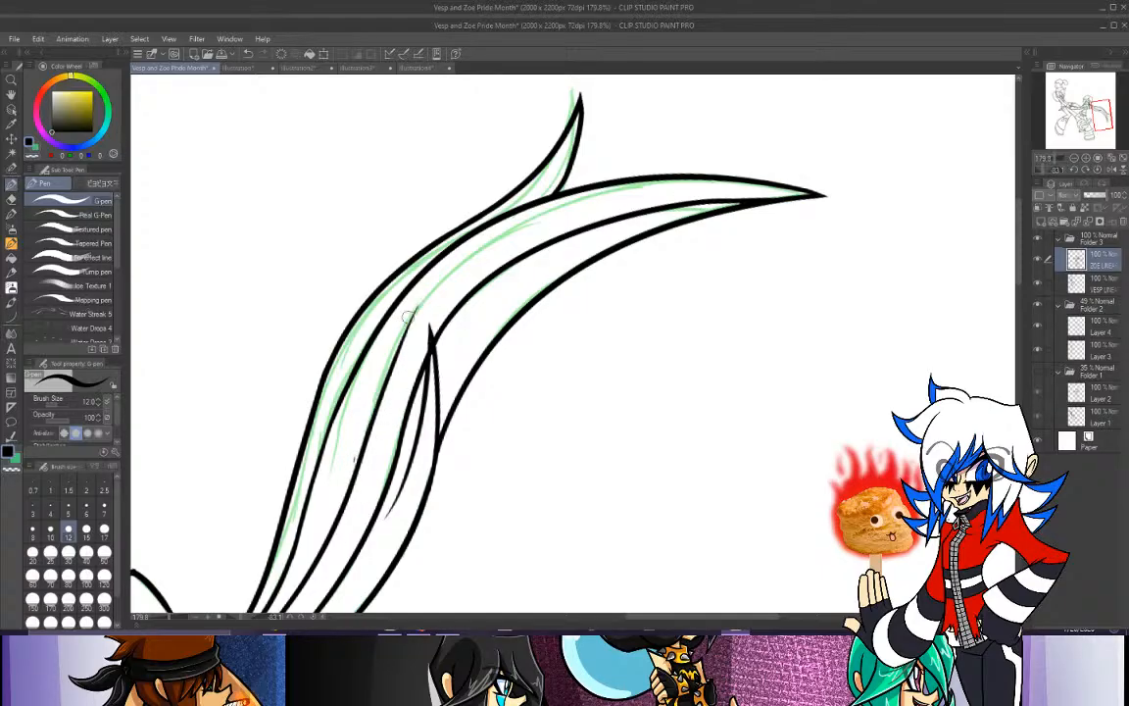
Extend the ponytail's middle hair line along the sketch, past the small pointed strand and into the bend.
left_click_drag(364, 454, 423, 297)
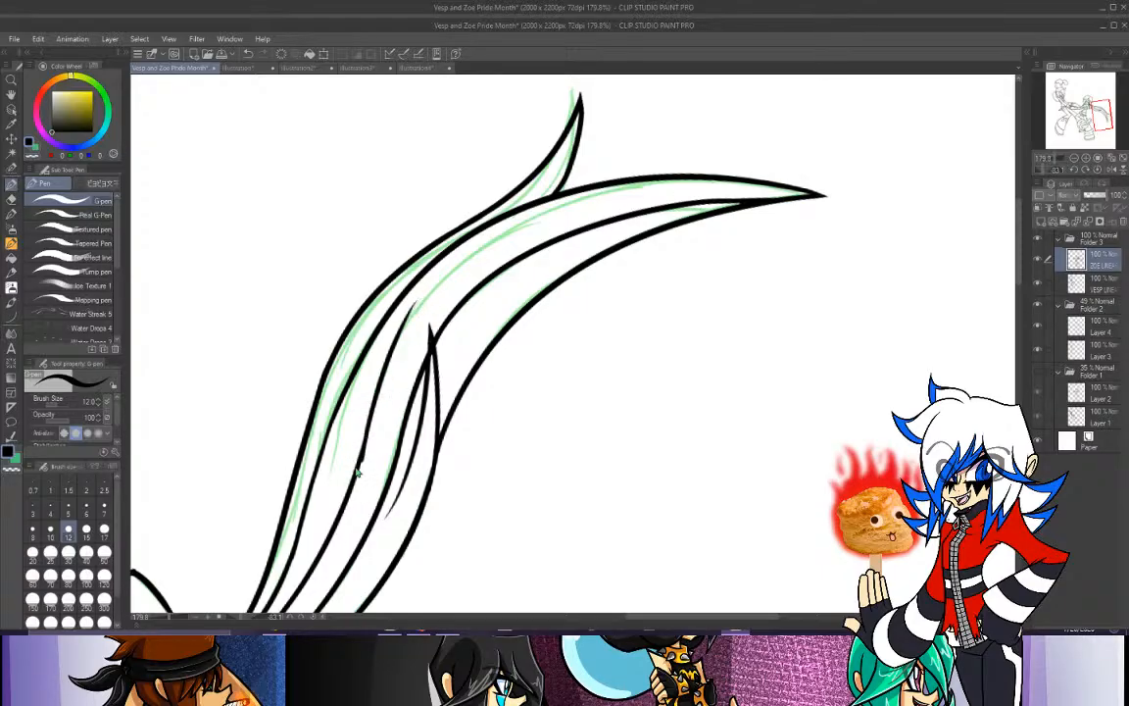
key("ctrl+z")
left_click_drag(312, 504, 368, 368)
key("ctrl+z")
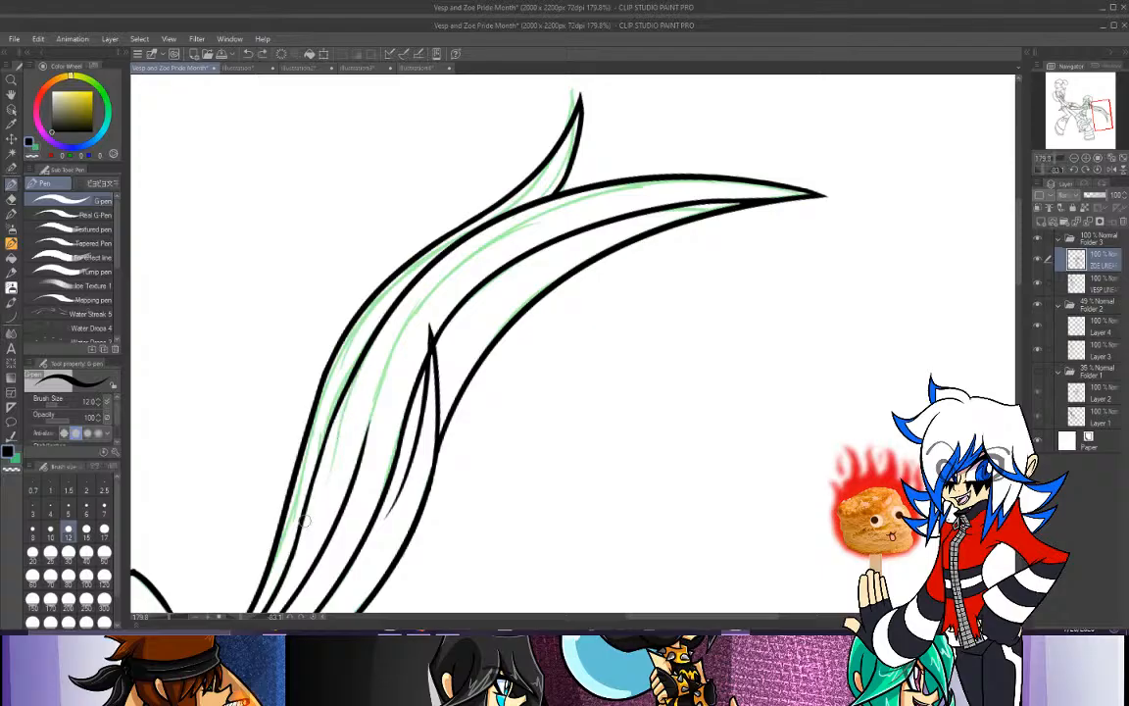
left_click_drag(311, 511, 373, 360)
key("ctrl+z")
mouse_move(312, 522)
left_mouse_down()
mouse_move(360, 364)
mouse_move(342, 412)
mouse_move(362, 374)
left_mouse_up()
key("ctrl+z")
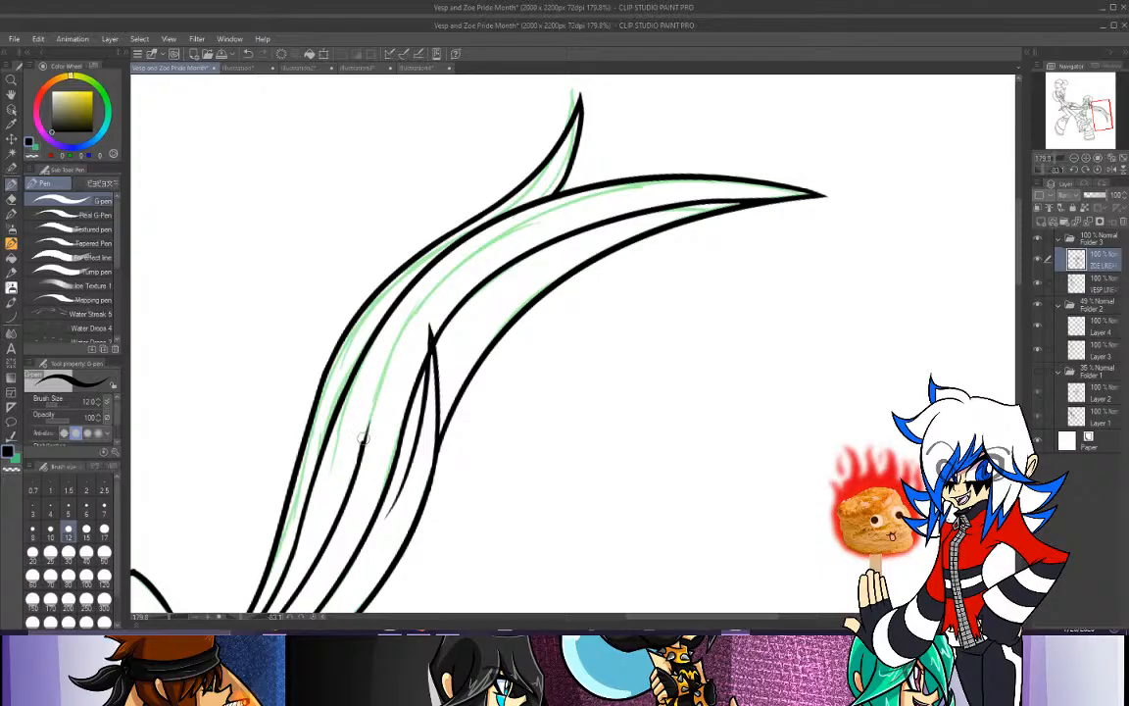
left_click_drag(358, 443, 463, 261)
Continue the middle hair line around the bend and taper it into the ponytail's outer edge beyond the flicked strand.
mouse_move(404, 336)
left_mouse_down()
mouse_move(435, 289)
mouse_move(580, 203)
left_mouse_up()
key("ctrl+z")
mouse_move(365, 312)
left_mouse_down()
mouse_move(436, 218)
mouse_move(584, 162)
left_mouse_up()
key("ctrl+z")
key("ctrl+z")
left_click_drag(366, 294, 585, 159)
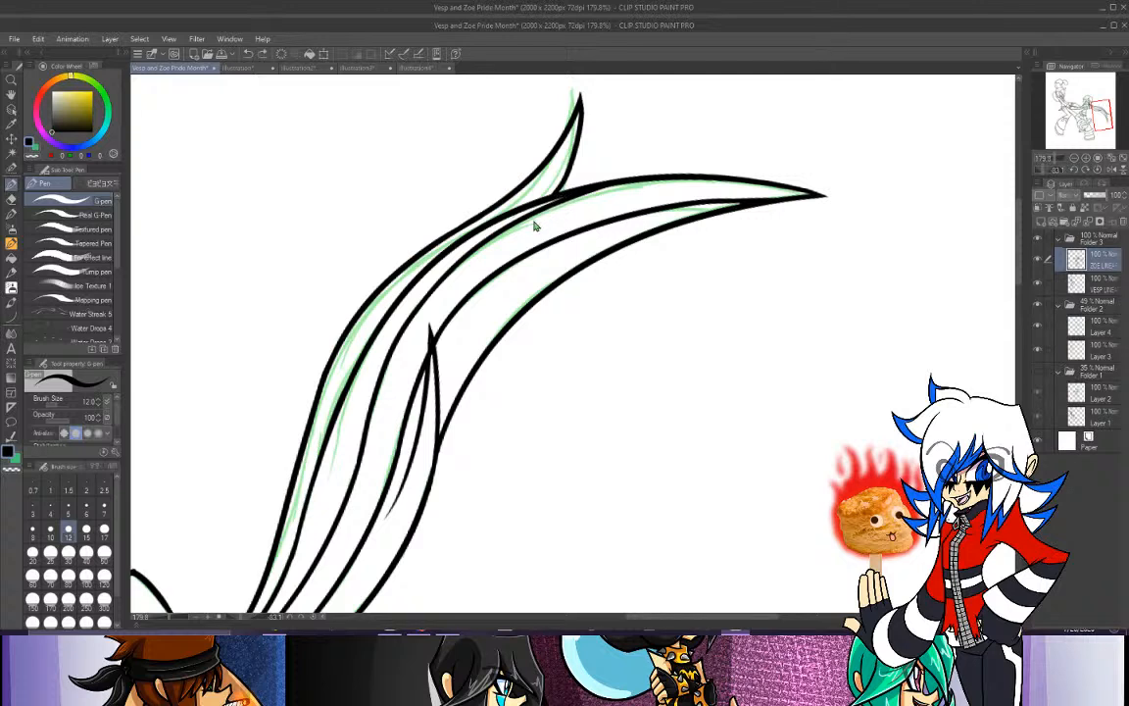
key("ctrl+z")
left_click_drag(491, 241, 675, 187)
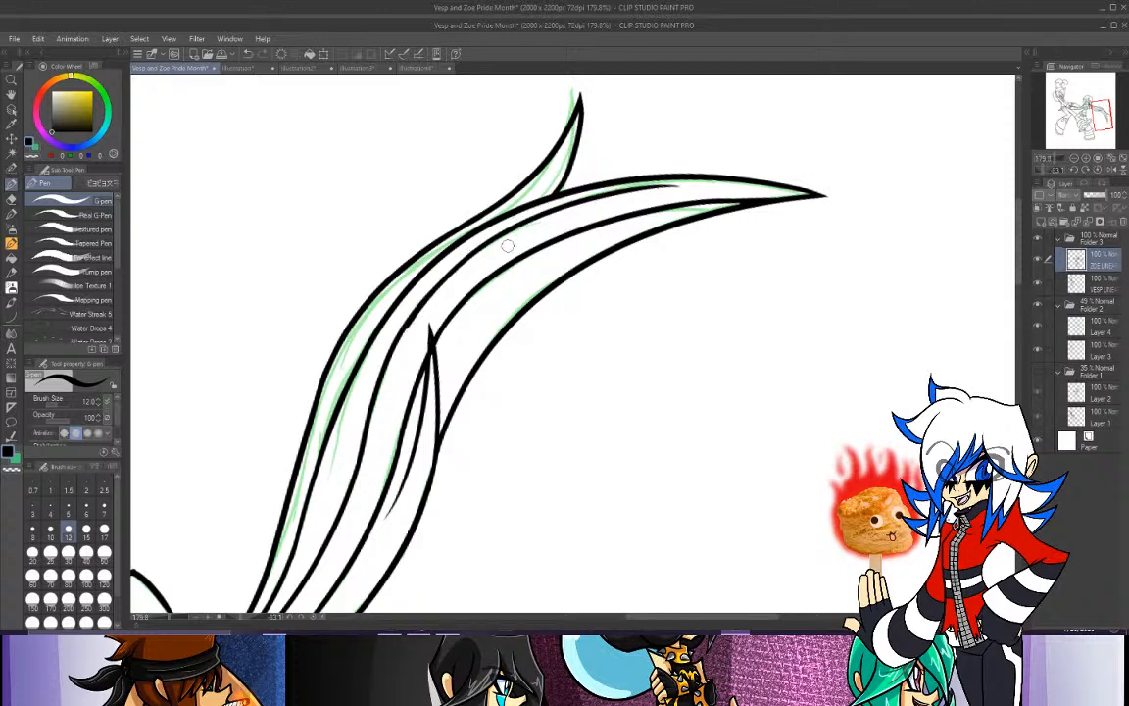
key("ctrl+z")
mouse_move(412, 321)
left_mouse_down()
mouse_move(454, 269)
mouse_move(695, 169)
left_mouse_up()
key("ctrl+z")
mouse_move(433, 302)
left_mouse_down()
mouse_move(477, 255)
mouse_move(598, 210)
left_mouse_up()
key("ctrl+z")
left_click_drag(415, 321, 670, 174)
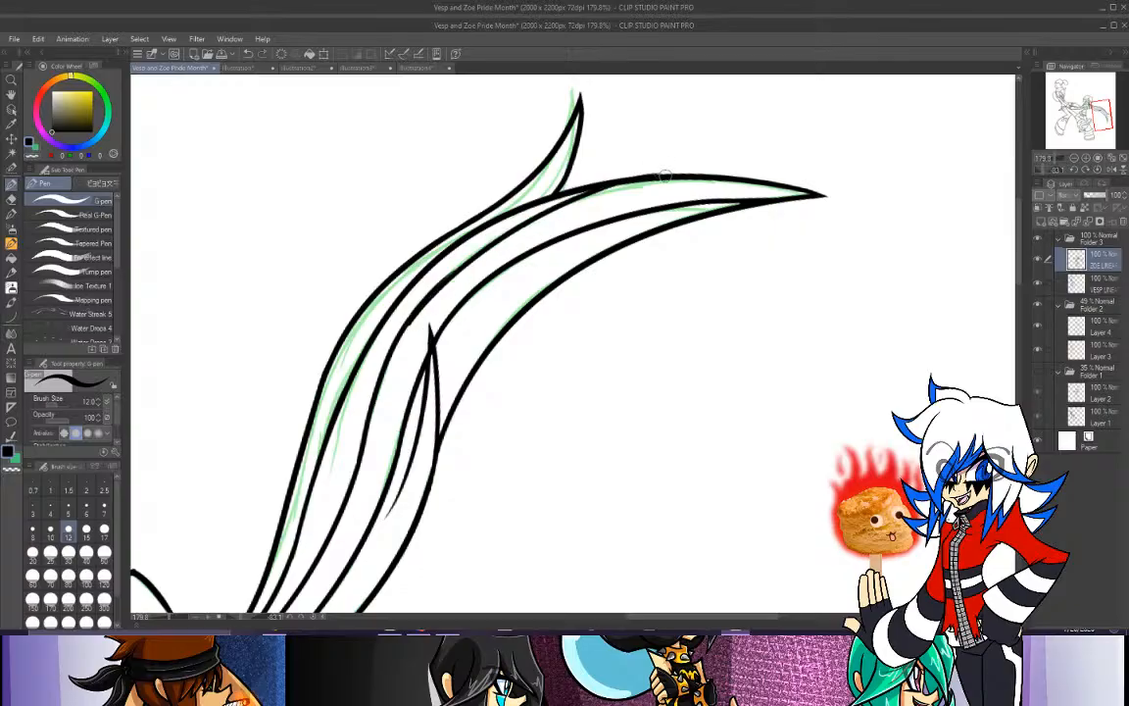
key("ctrl+z")
mouse_move(402, 333)
left_mouse_down()
mouse_move(584, 199)
mouse_move(677, 179)
left_mouse_up()
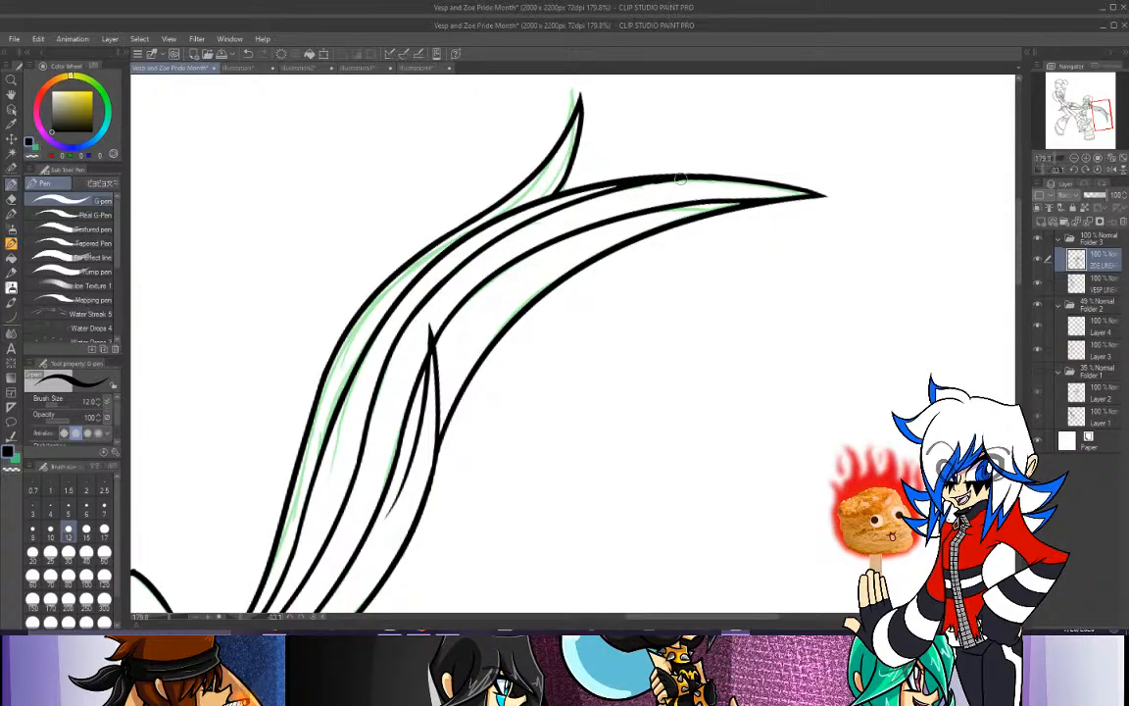
key("ctrl+z")
left_click_drag(714, 180, 628, 189)
key("ctrl+z")
left_click_drag(708, 180, 616, 191)
key("ctrl+z")
left_click_drag(702, 180, 635, 185)
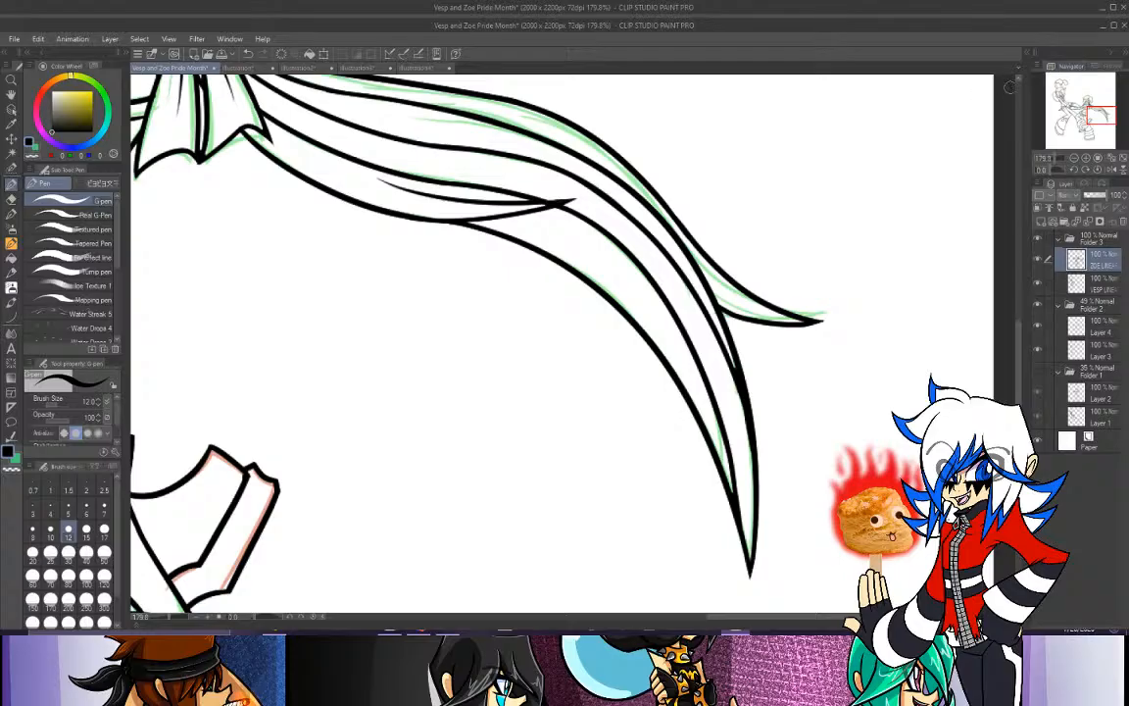
Try to ink a short vertical line from the boot's folded cuff down to the notched edge above the sole.
left_click_drag(1109, 110, 1071, 139)
left_click_drag(612, 293, 610, 336)
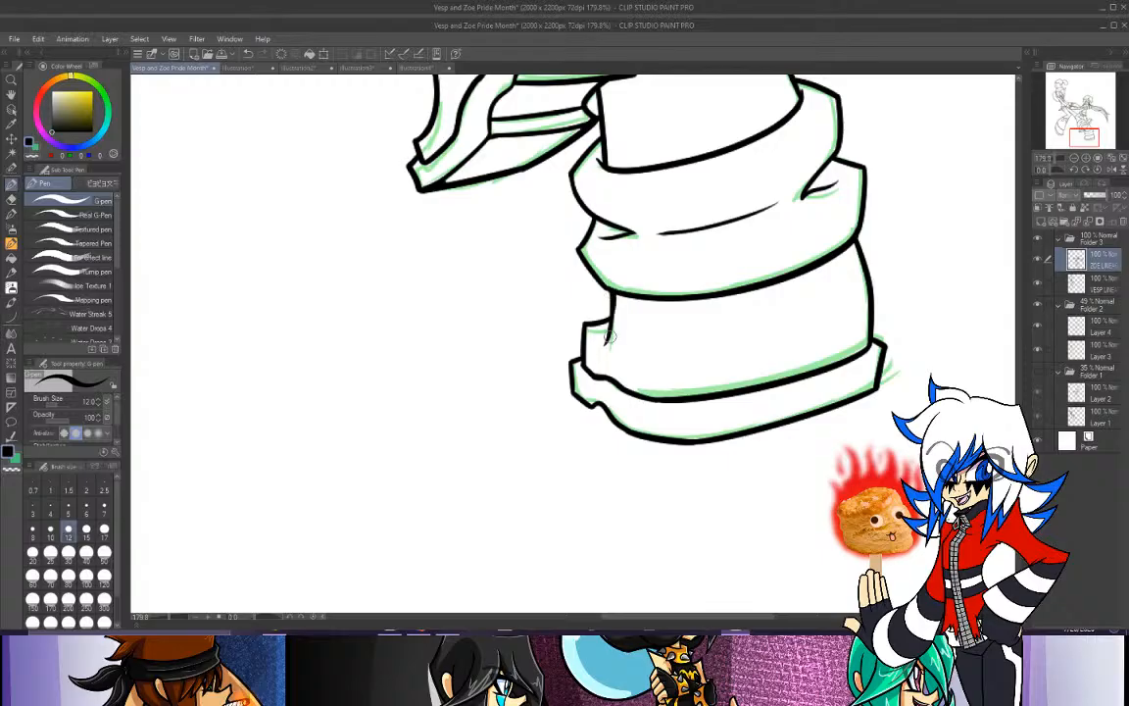
key("ctrl+z")
left_click_drag(614, 293, 608, 343)
key("ctrl+z")
left_click_drag(615, 293, 607, 344)
key("ctrl+z")
left_click_drag(614, 300, 605, 345)
key("ctrl+z")
Ink the small oval inside the belt's rectangular plate on the Vesp line layer with the G-pen at size 8.
left_click_drag(1074, 138, 1075, 110)
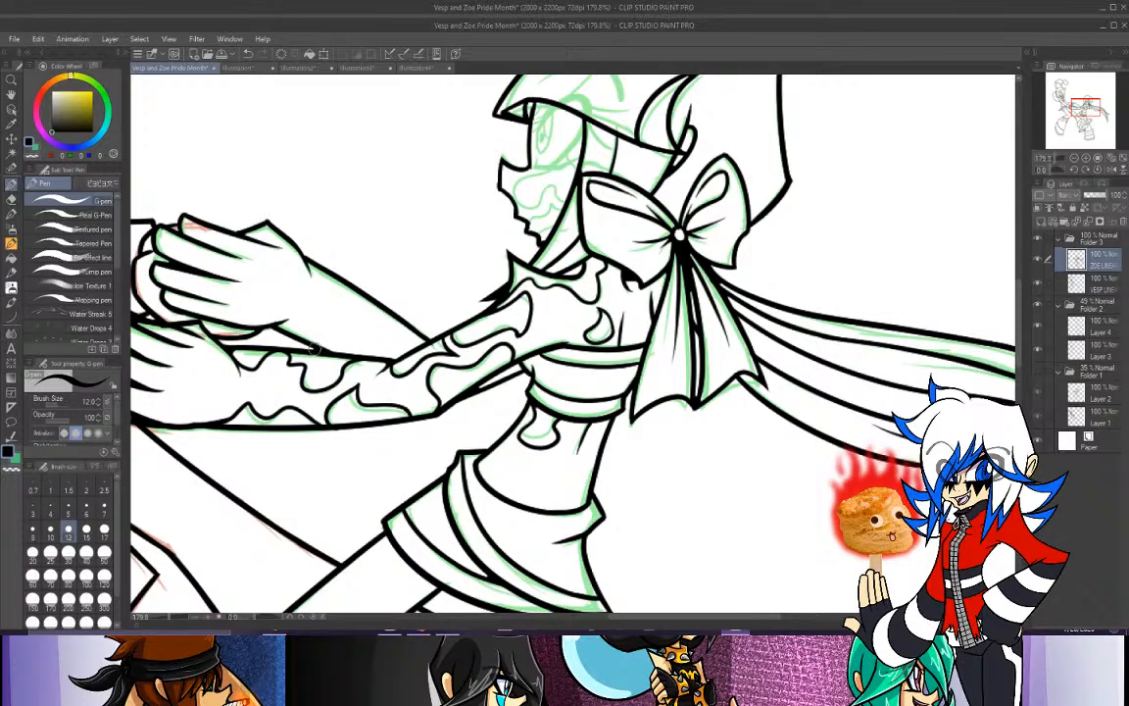
left_click_drag(1085, 104, 1069, 109)
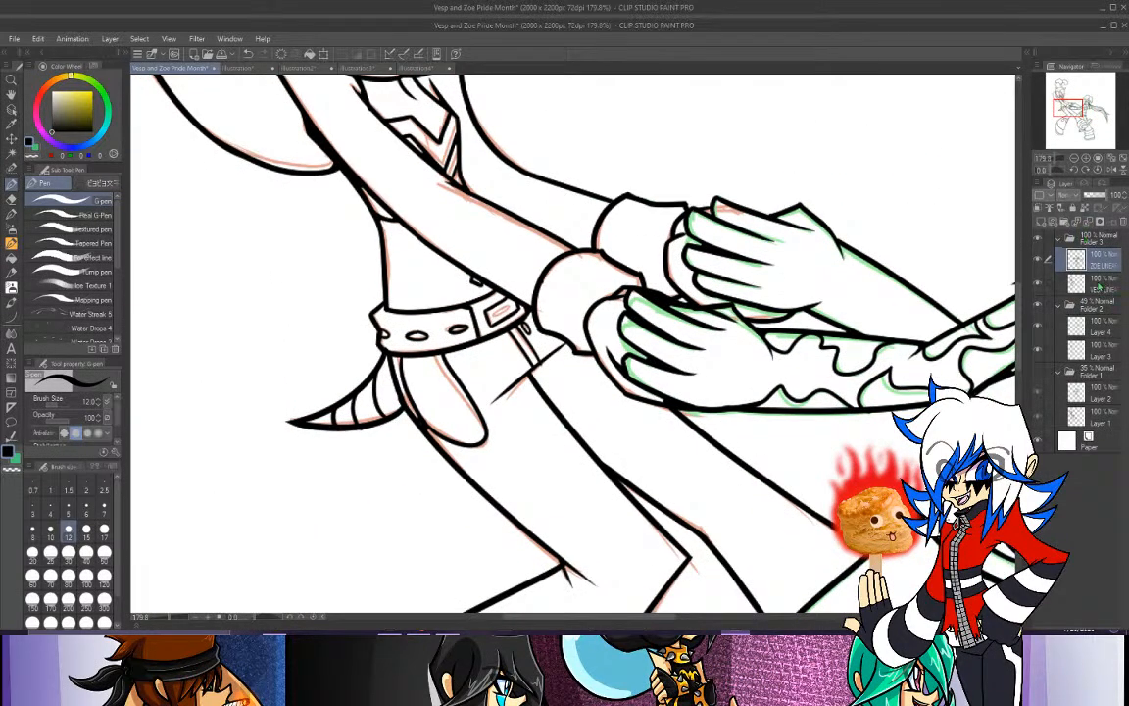
left_click(1099, 286)
left_click(1076, 158)
left_click(1087, 158)
left_click(1087, 158)
left_click(1087, 158)
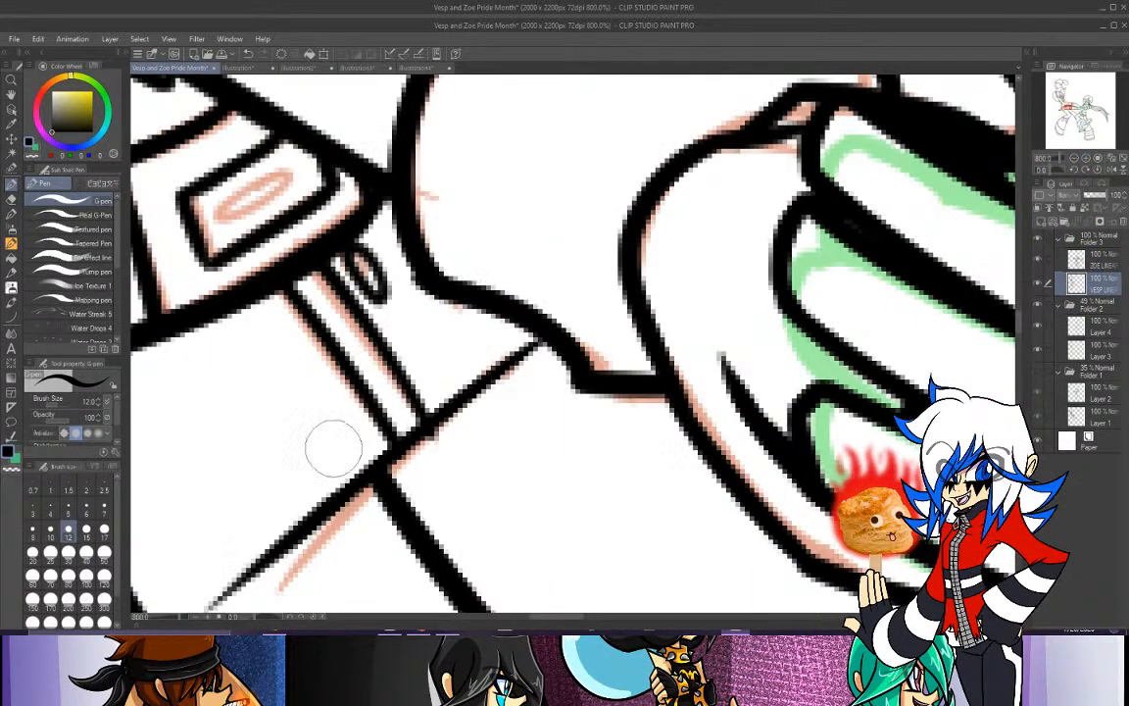
left_click(32, 529)
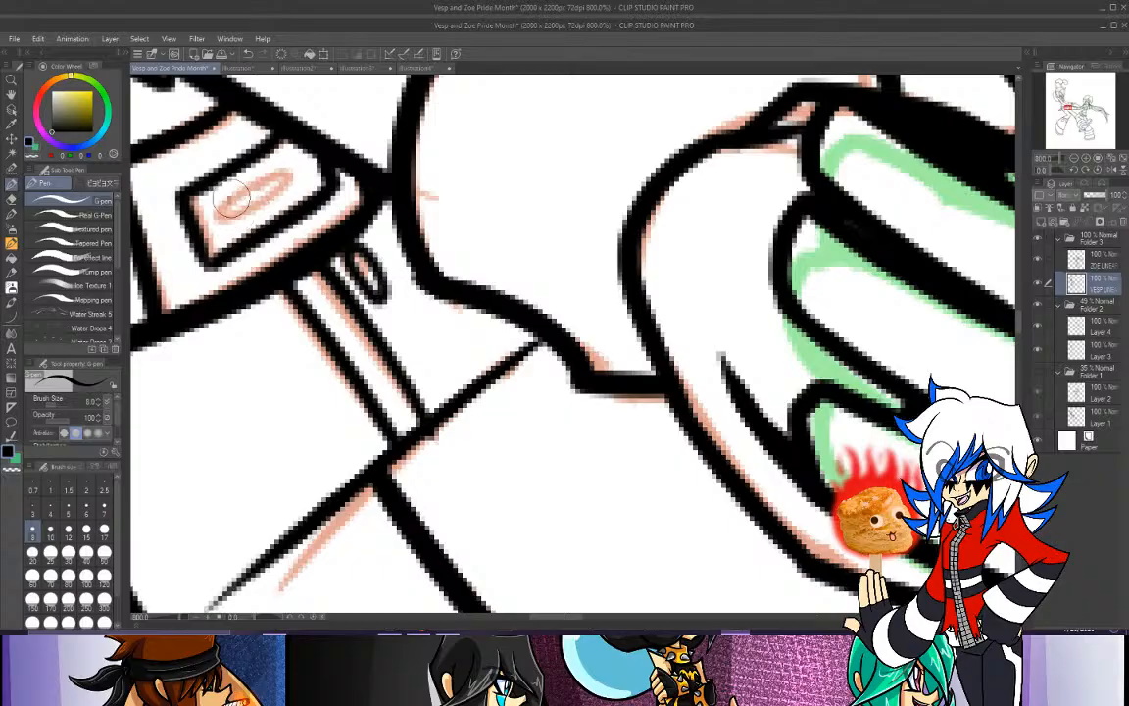
mouse_move(232, 199)
left_mouse_down()
mouse_move(226, 214)
mouse_move(274, 184)
left_mouse_up()
key("ctrl+z")
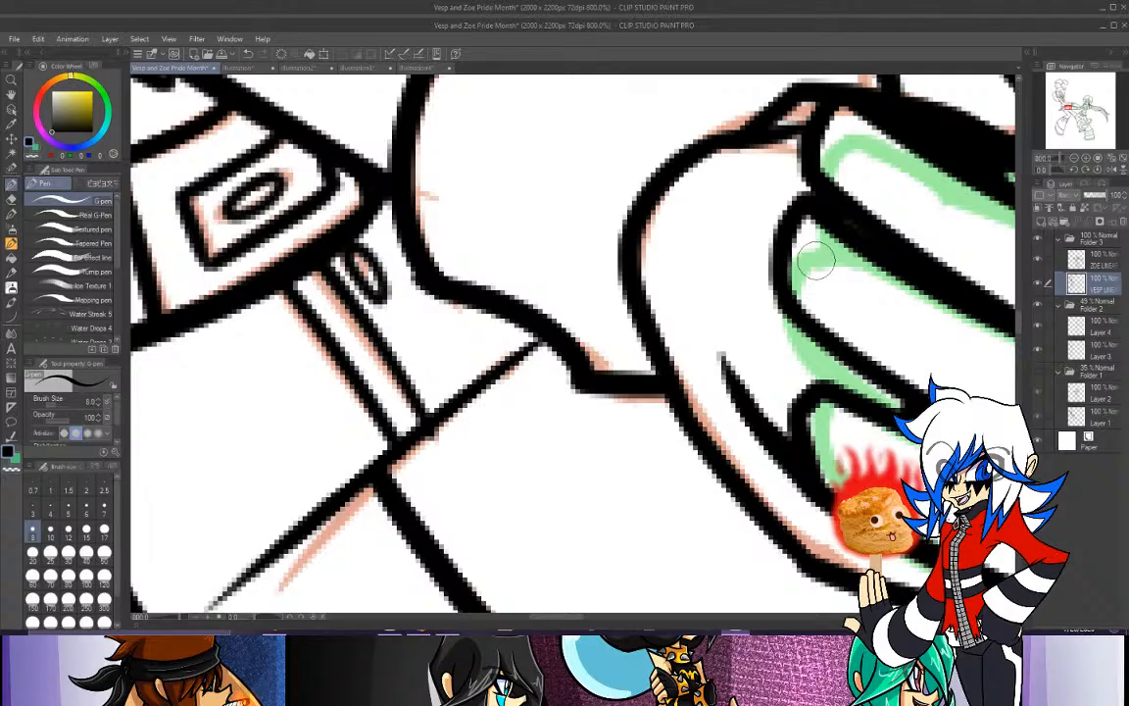
left_click(418, 633)
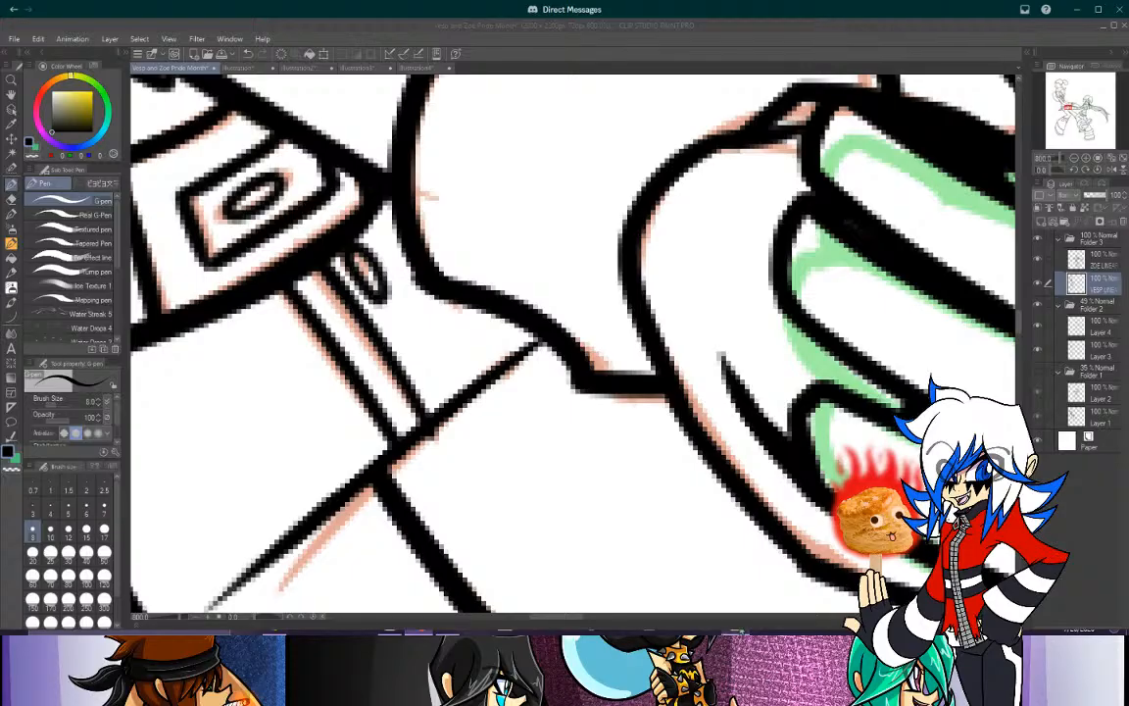
key("alt+Tab")
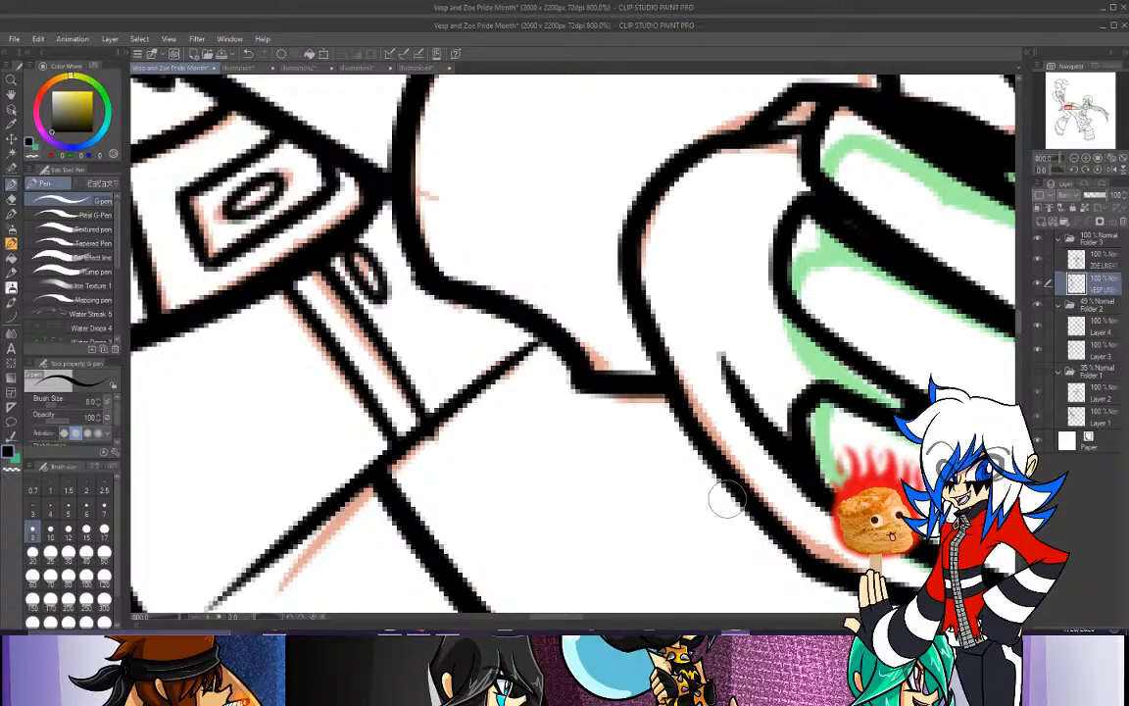
On the Zoe line layer, ink the upper wavy marking line across Zoe's cheek along the green sketch.
left_click(1074, 159)
left_click(1074, 159)
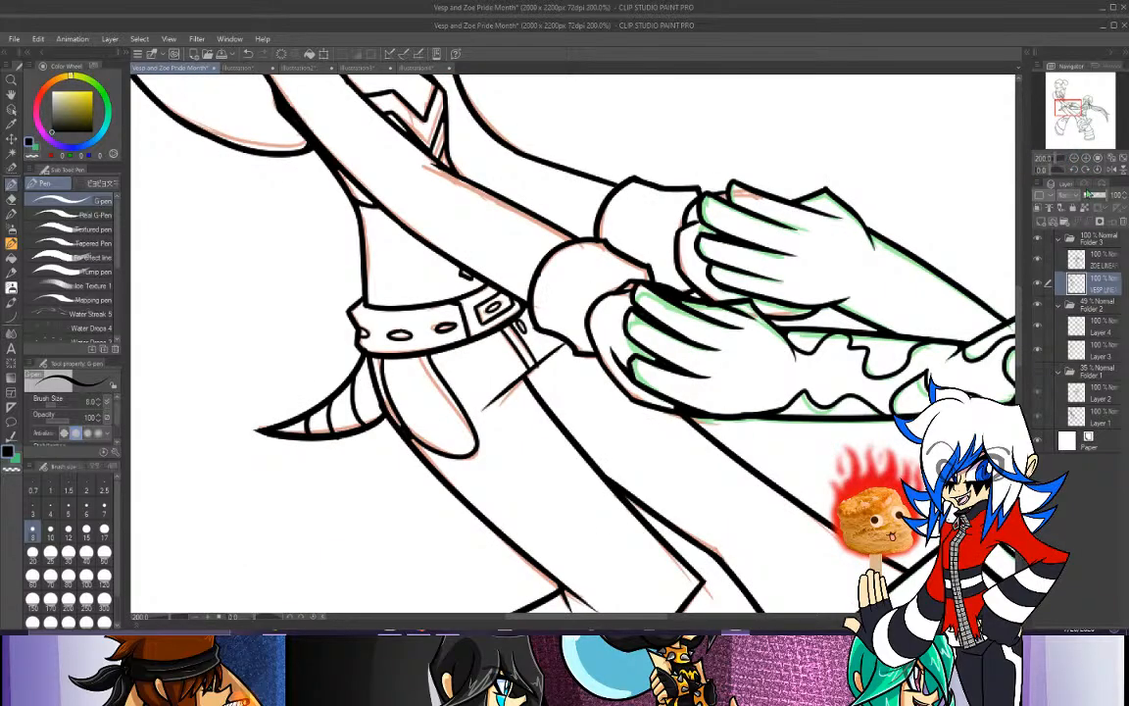
left_click_drag(1064, 105, 1083, 103)
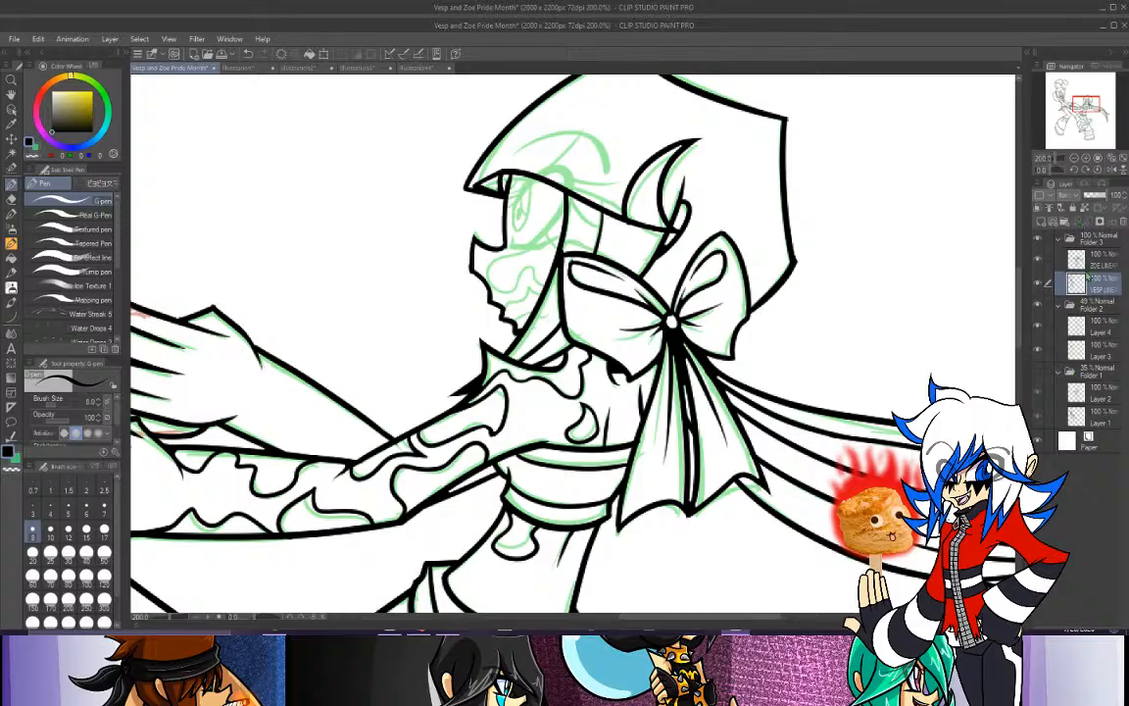
left_click(1100, 261)
left_click(1087, 158)
left_click(1087, 158)
left_click(1075, 159)
left_click(1076, 159)
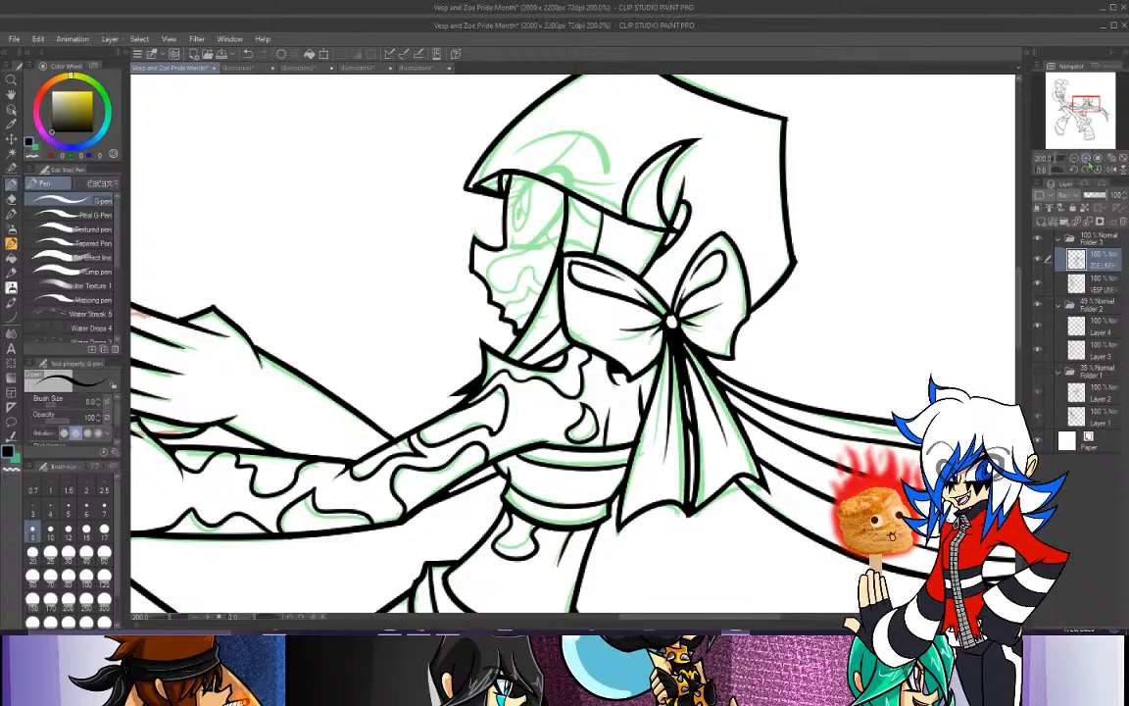
left_click(1088, 159)
left_click_drag(1085, 104, 1087, 100)
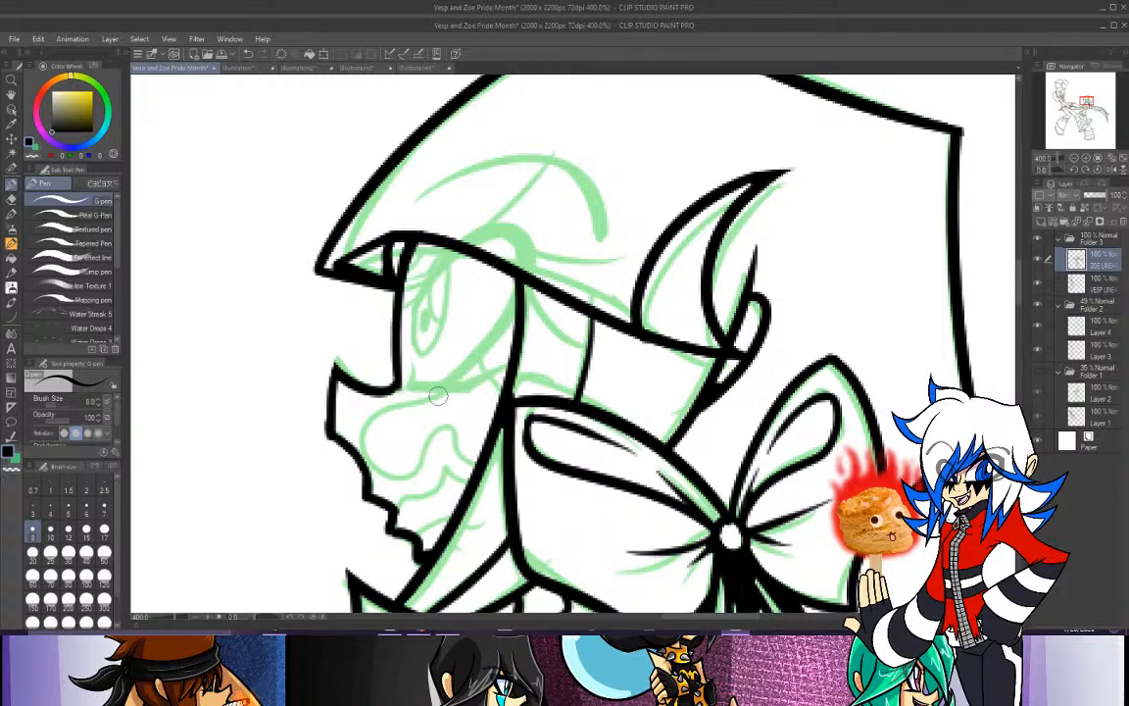
mouse_move(444, 385)
left_mouse_down()
mouse_move(361, 446)
mouse_move(410, 468)
left_mouse_up()
key("ctrl+z")
mouse_move(448, 383)
left_mouse_down()
mouse_move(372, 418)
mouse_move(392, 477)
mouse_move(449, 423)
mouse_move(473, 464)
left_mouse_up()
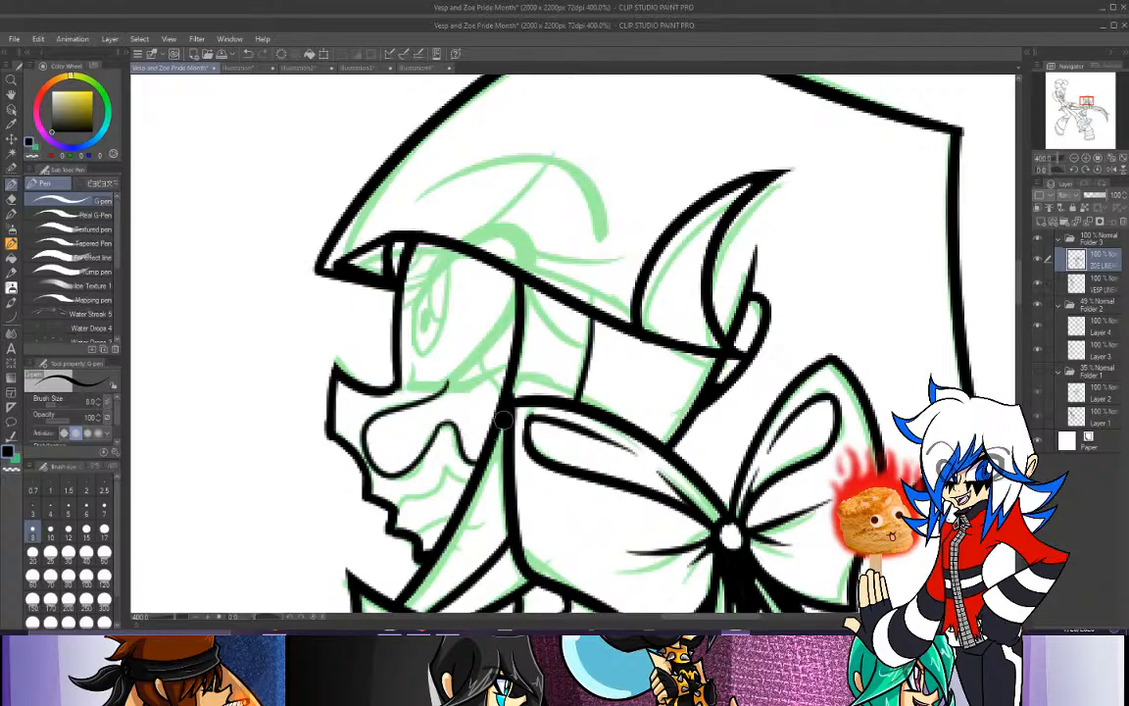
Ink the short curve beside the hair below Zoe's eye and the two smaller wavy marking lines along her jaw.
left_click_drag(479, 360, 502, 389)
mouse_move(396, 510)
left_mouse_down()
mouse_move(427, 495)
mouse_move(444, 464)
mouse_move(479, 482)
left_mouse_up()
key("ctrl+z")
mouse_move(394, 511)
left_mouse_down()
mouse_move(425, 499)
mouse_move(442, 466)
mouse_move(468, 485)
left_mouse_up()
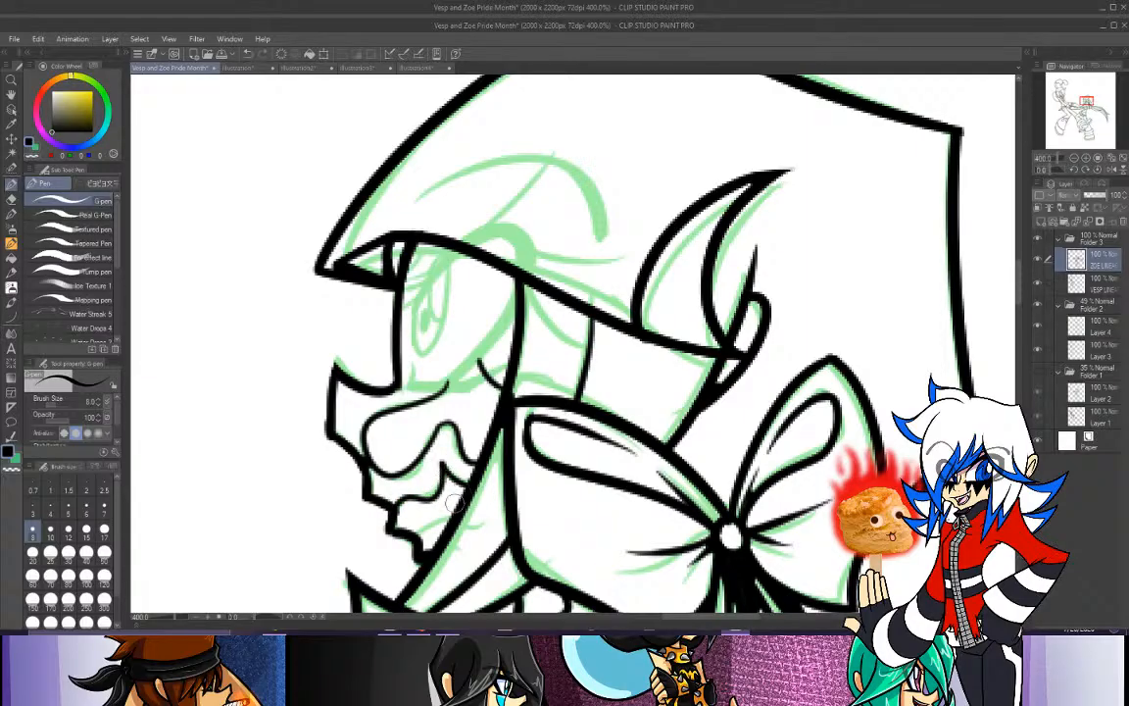
mouse_move(419, 541)
left_mouse_down()
mouse_move(455, 511)
mouse_move(406, 535)
mouse_move(457, 507)
mouse_move(413, 545)
mouse_move(395, 521)
mouse_move(427, 513)
mouse_move(403, 531)
mouse_move(395, 522)
mouse_move(451, 521)
left_mouse_up()
key("ctrl+z")
key("ctrl+z")
key("ctrl+z")
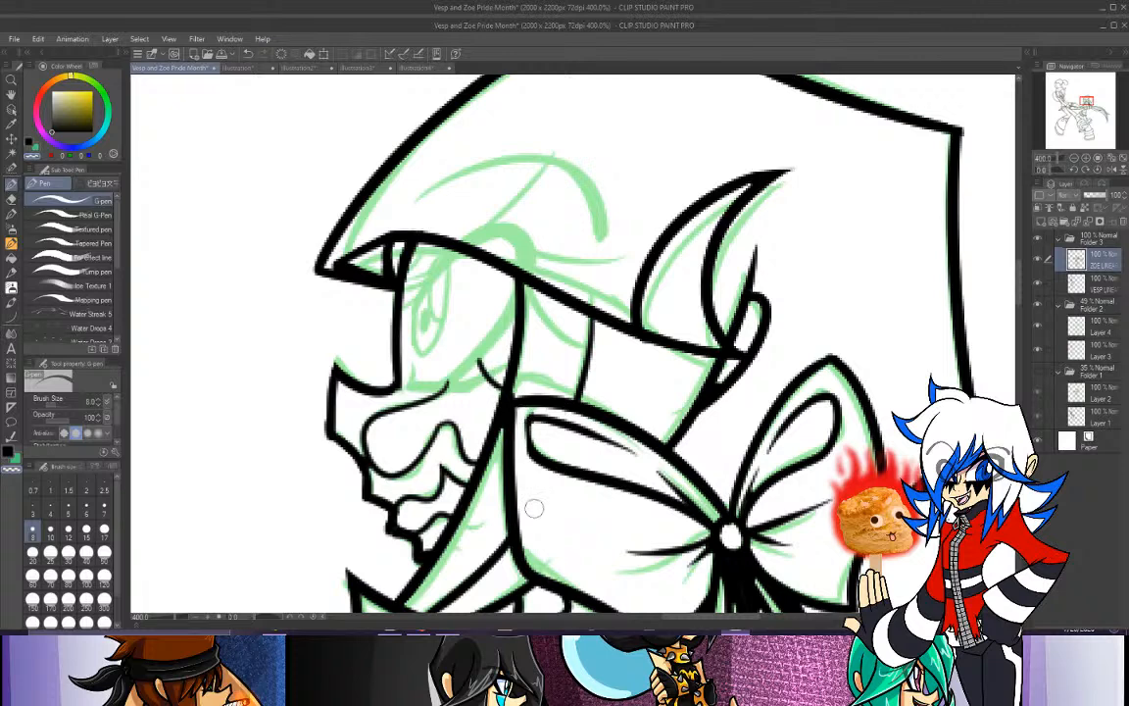
On the Vesp line layer, ink a curved line from the lower glove cuff down to the crossing of Vesp's thigh lines.
left_click(31, 142)
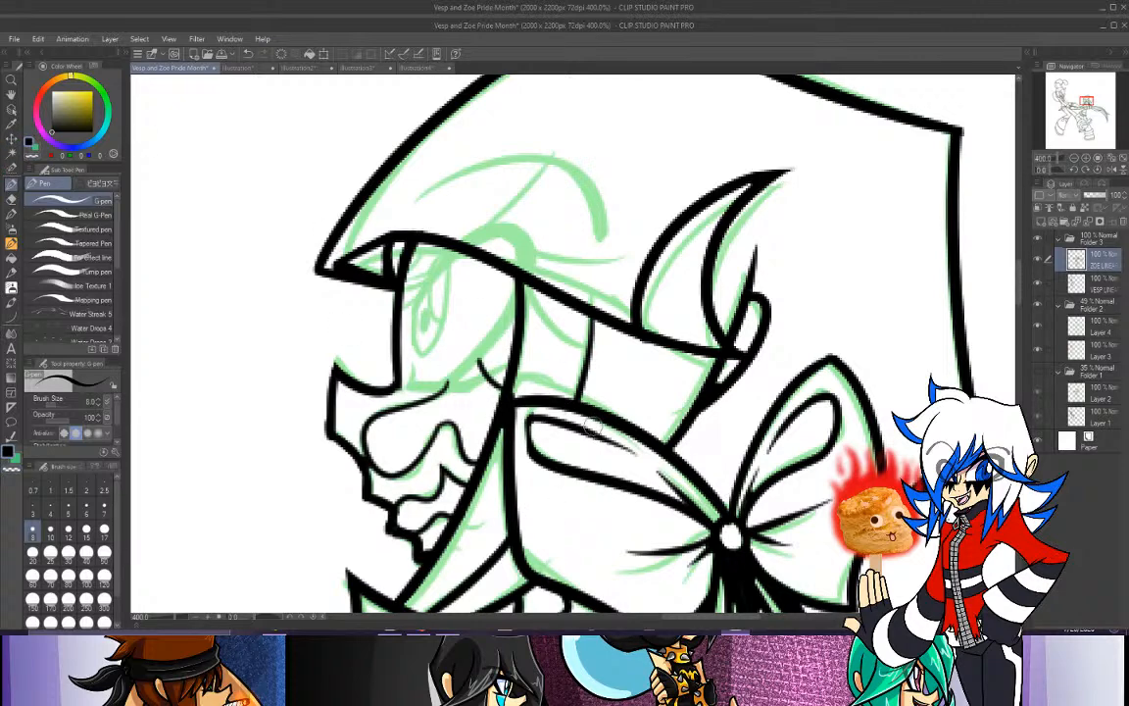
left_click_drag(531, 425, 539, 457)
key("ctrl+z")
left_click(1074, 159)
mouse_move(1073, 96)
left_mouse_down()
mouse_move(1089, 128)
mouse_move(1067, 113)
mouse_move(1070, 97)
mouse_move(1079, 110)
left_mouse_up()
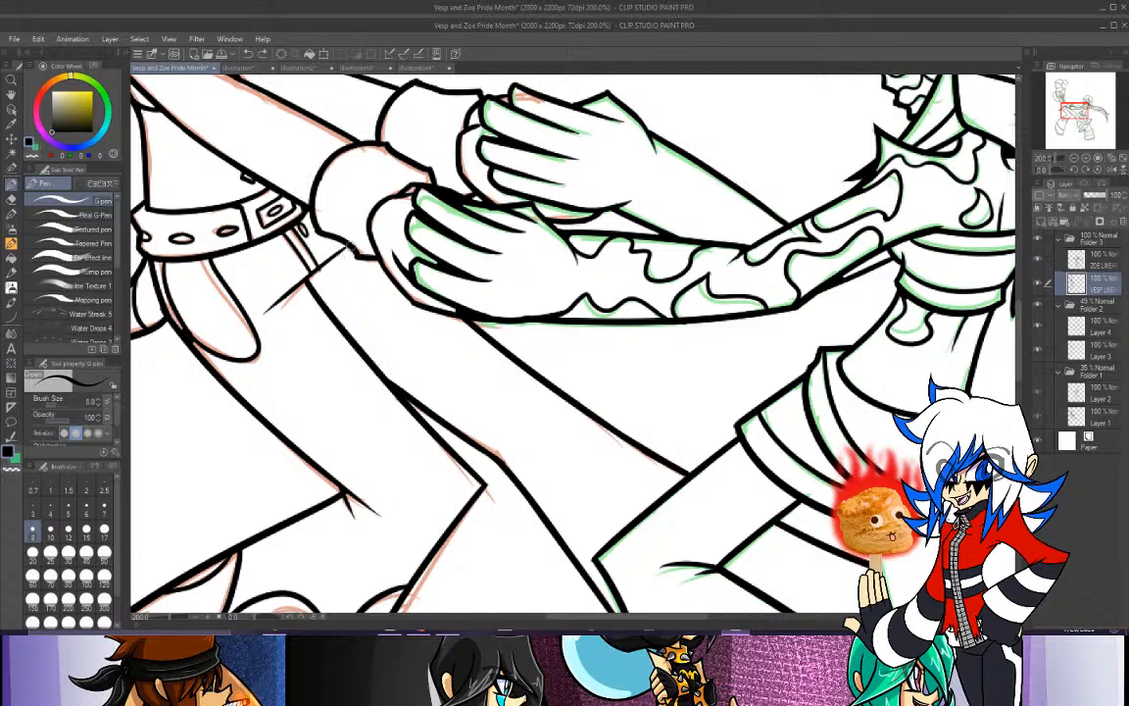
left_click_drag(349, 249, 412, 395)
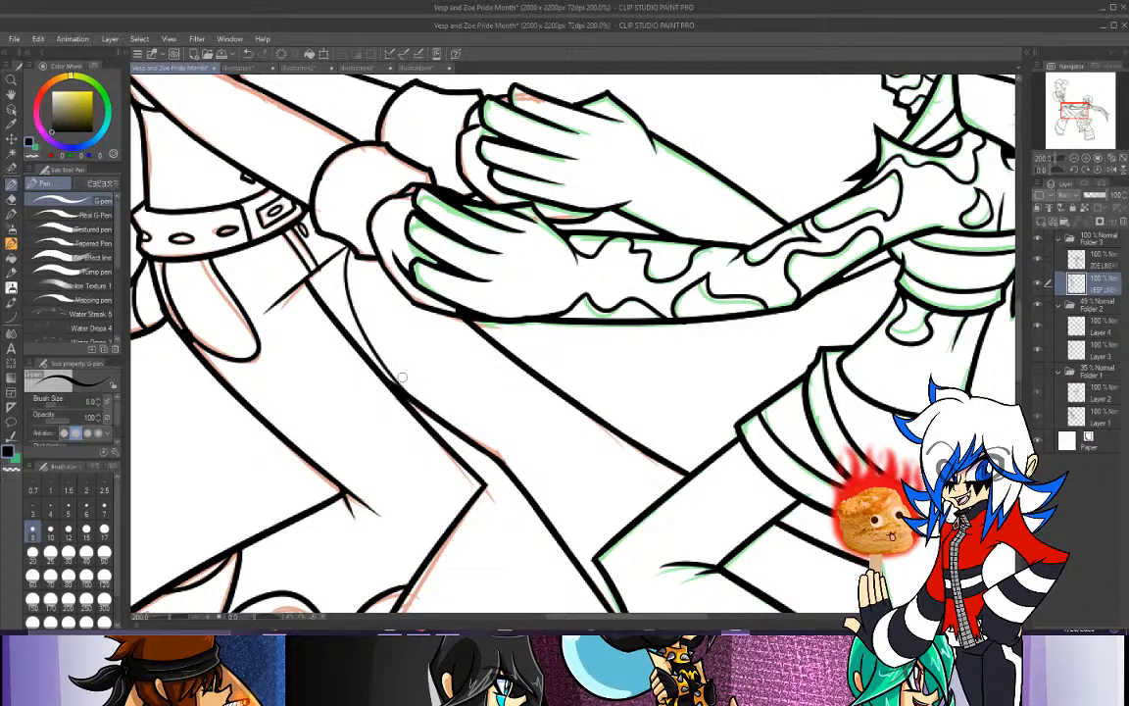
key("ctrl+z")
mouse_move(349, 249)
left_mouse_down()
mouse_move(364, 342)
mouse_move(404, 390)
left_mouse_up()
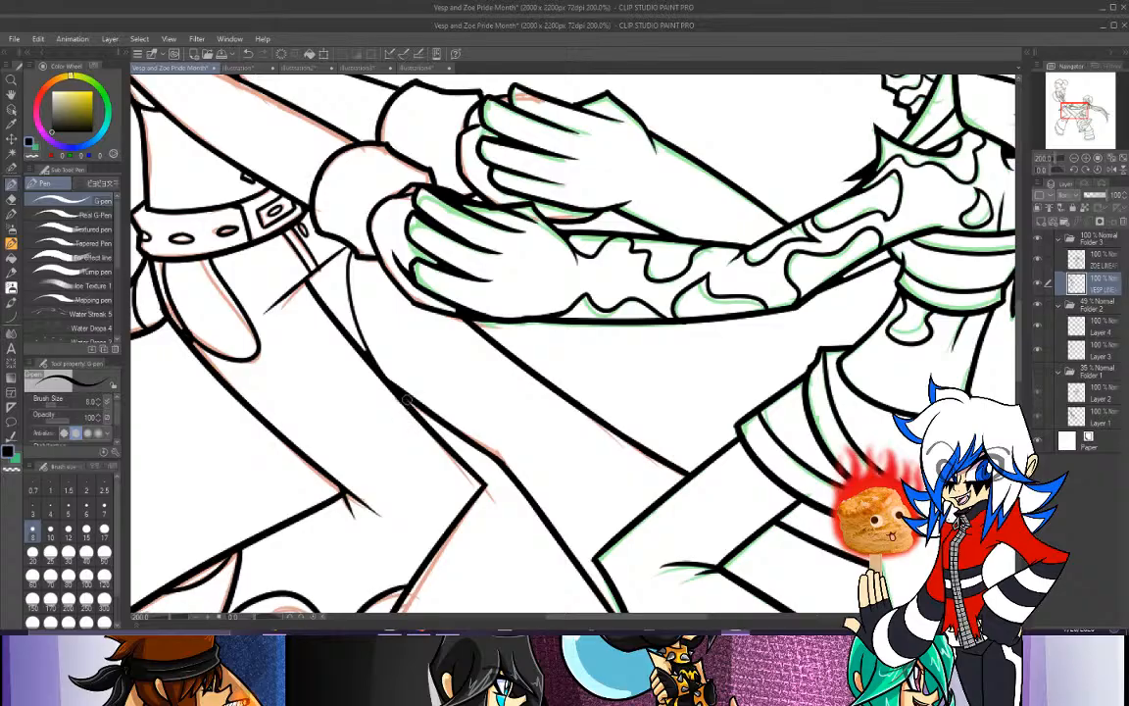
Fill the narrow wedge between the new curve and Vesp's thigh with black and blend its lower tip into the leg line.
key("g")
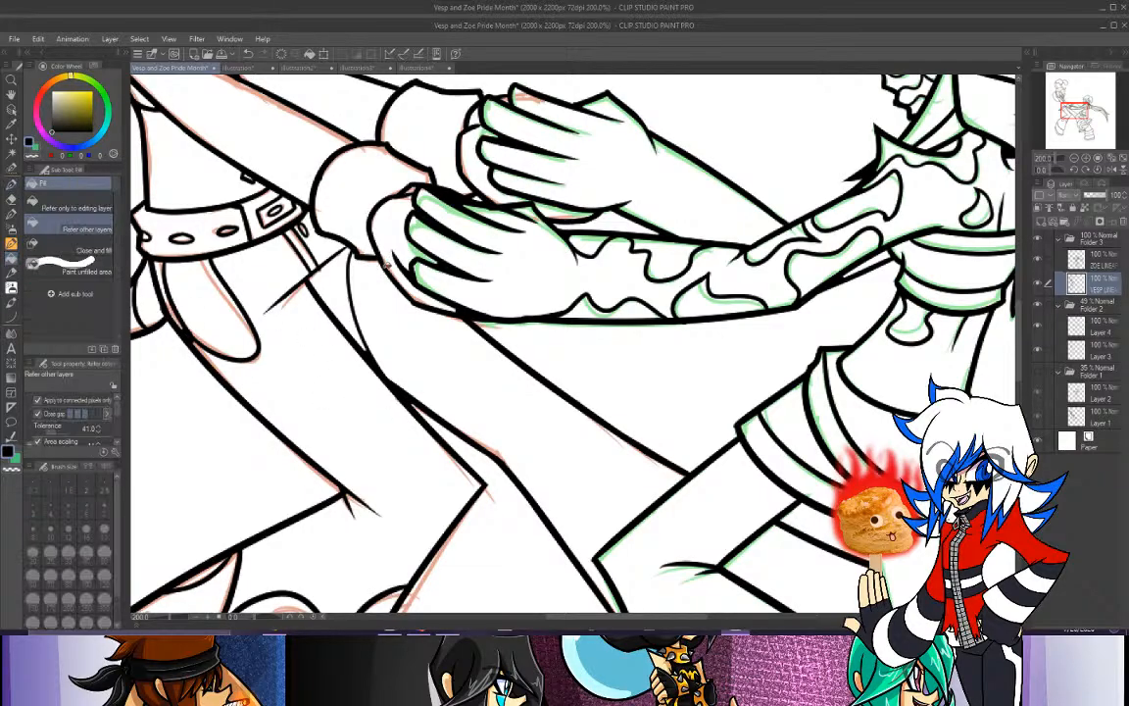
left_click(331, 290)
left_click(10, 182)
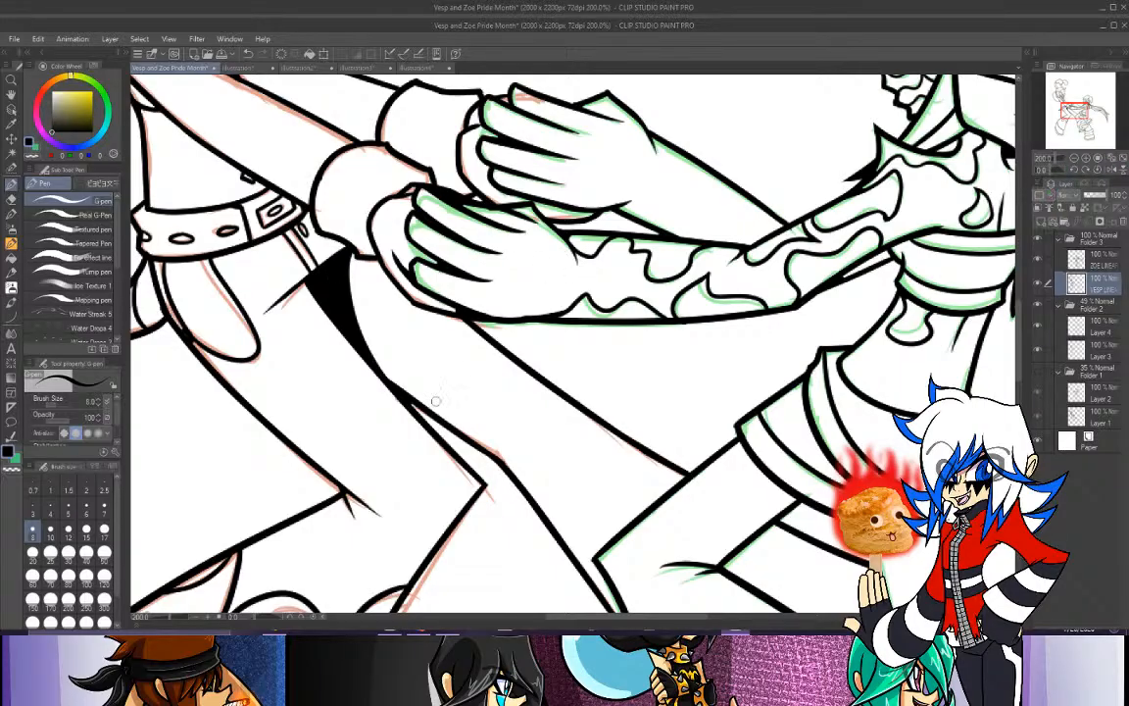
left_click_drag(355, 332, 420, 404)
Create a new raster layer and place it beneath the Vesp line layer for Vesp's eyes.
mouse_move(1074, 115)
left_mouse_down()
mouse_move(1064, 129)
mouse_move(1063, 96)
left_mouse_up()
left_click(1041, 224)
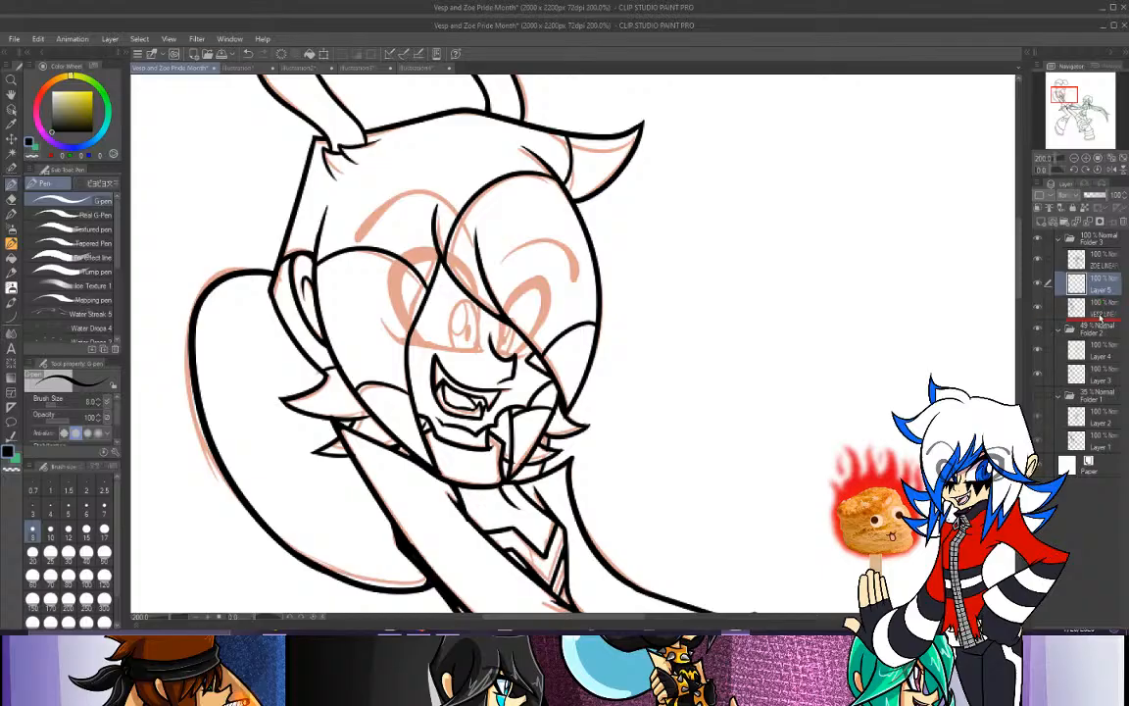
left_click_drag(1101, 317, 1101, 320)
left_click(1086, 158)
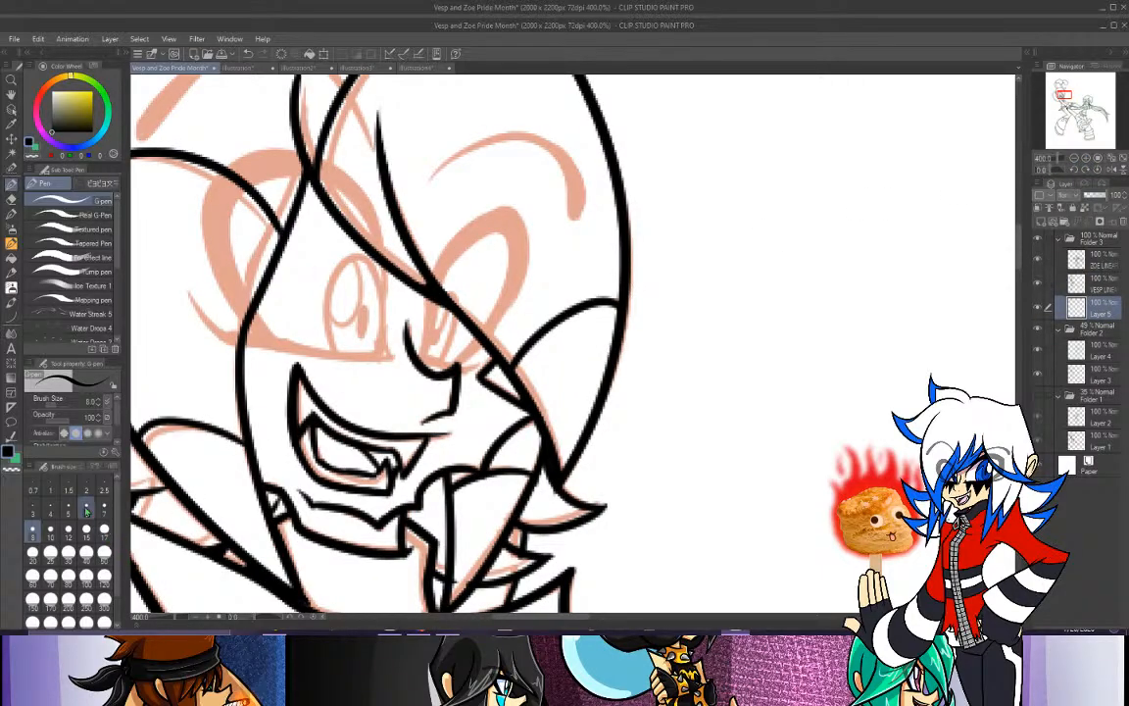
With the G-pen at size 10, ink the outer side curve of Vesp's larger eye on the new layer.
left_click(50, 528)
left_click_drag(259, 335, 215, 194)
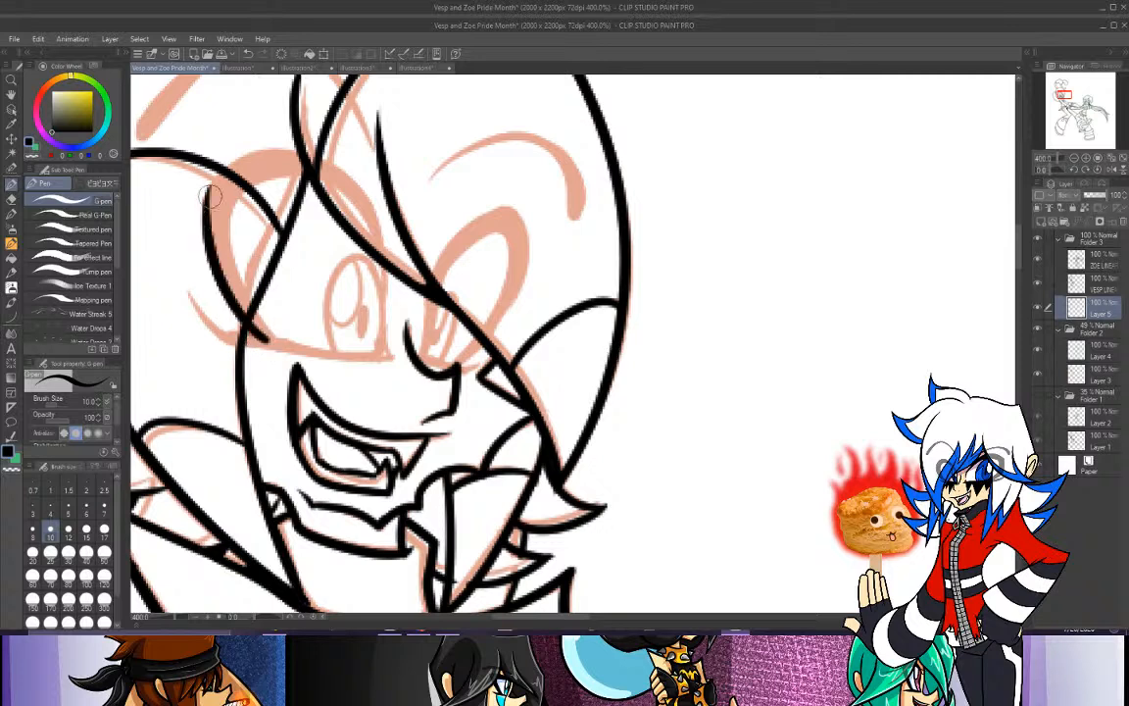
key("ctrl+z")
key("ctrl+z")
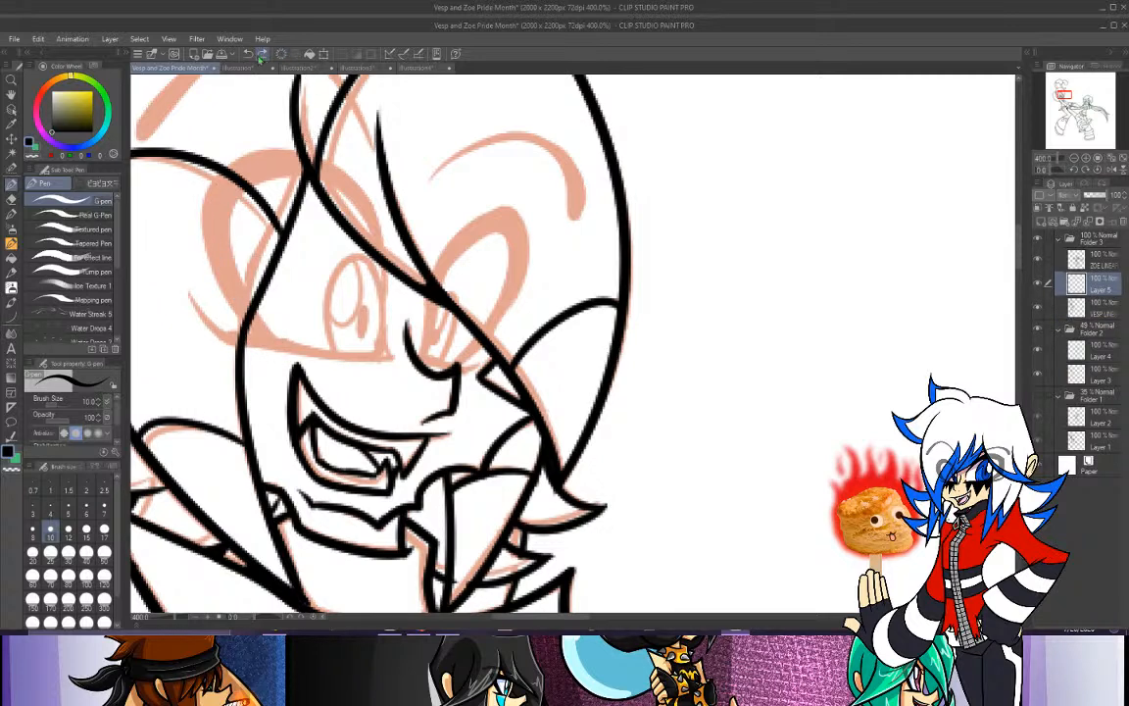
key("ctrl+y")
mouse_move(252, 324)
left_mouse_down()
mouse_move(225, 292)
mouse_move(195, 169)
left_mouse_up()
key("ctrl+z")
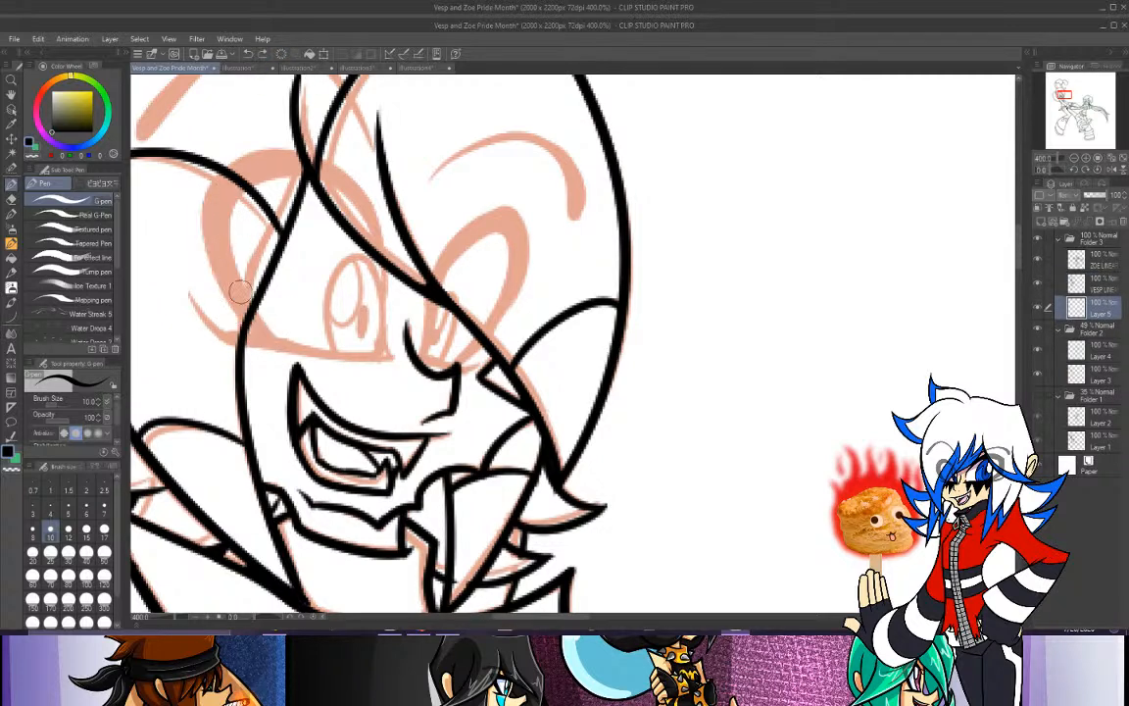
left_click_drag(265, 331, 209, 174)
key("ctrl+z")
mouse_move(262, 332)
left_mouse_down()
mouse_move(210, 269)
mouse_move(187, 183)
left_mouse_up()
key("ctrl+z")
mouse_move(274, 335)
left_mouse_down()
mouse_move(210, 191)
mouse_move(215, 248)
mouse_move(208, 210)
mouse_move(239, 150)
mouse_move(343, 169)
left_mouse_up()
key("ctrl+z")
Ink the top arc of the larger eye's outline from the outer curve over to the side near the nose.
left_click_drag(213, 185, 343, 187)
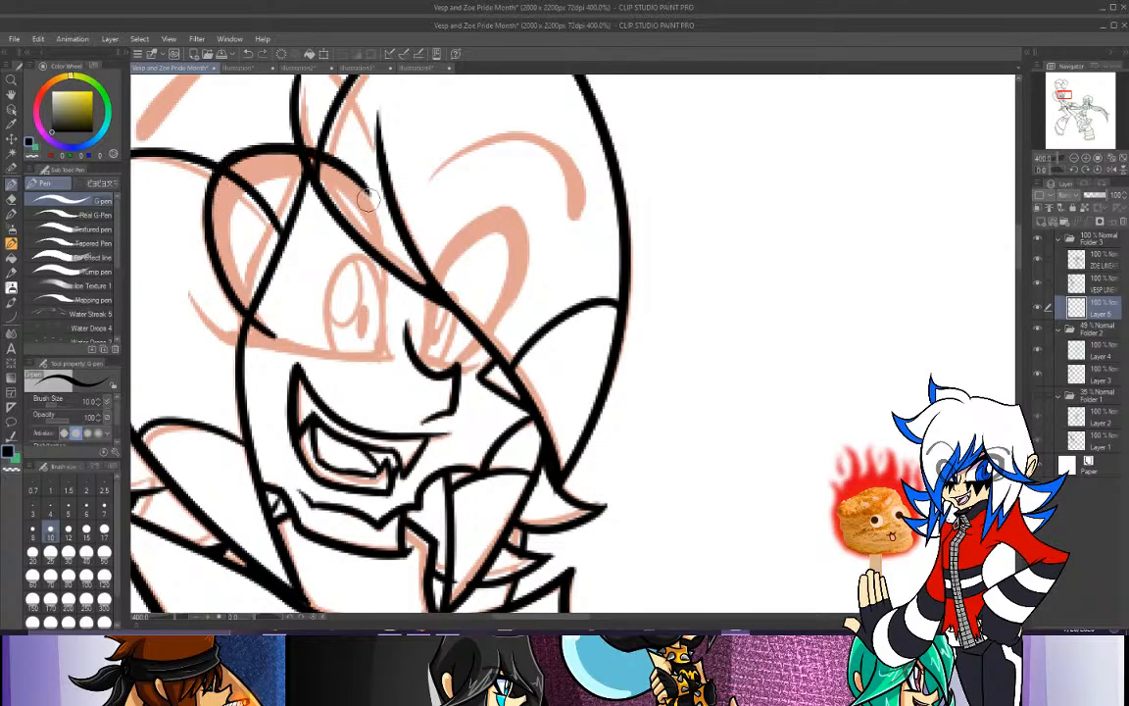
key("ctrl+z")
mouse_move(213, 174)
left_mouse_down()
mouse_move(255, 145)
mouse_move(326, 205)
left_mouse_up()
key("ctrl+z")
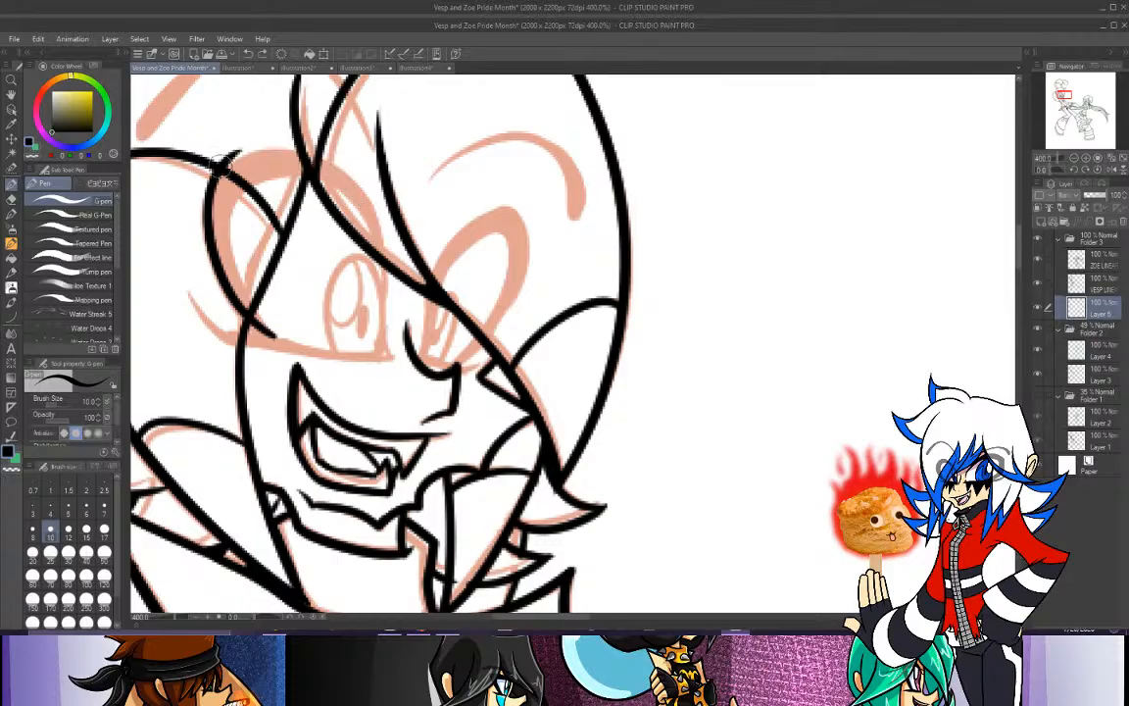
left_click_drag(201, 169, 339, 208)
key("ctrl+z")
mouse_move(211, 175)
left_mouse_down()
mouse_move(325, 184)
mouse_move(381, 231)
left_mouse_up()
left_click_drag(349, 184, 386, 271)
key("ctrl+z")
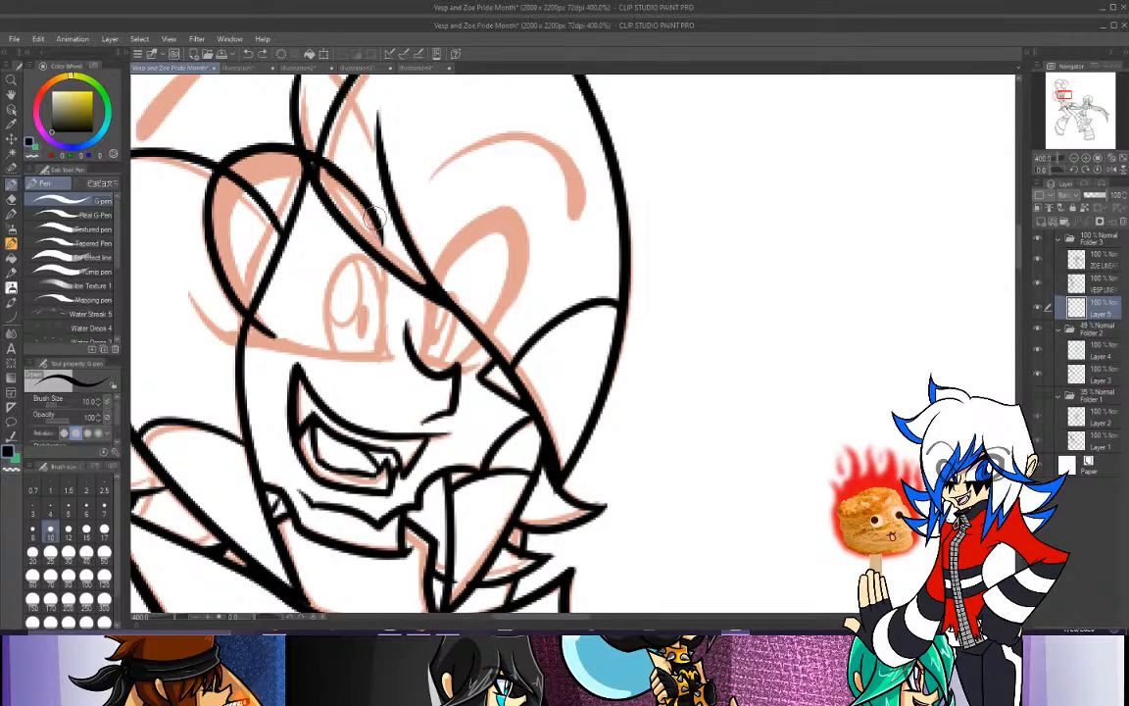
Continue the eye outline from the top arc down along the side near the nose, tapering the line.
left_click_drag(359, 199, 389, 295)
left_click_drag(385, 251, 388, 295)
key("ctrl+z")
mouse_move(365, 208)
left_mouse_down()
mouse_move(384, 247)
mouse_move(390, 308)
left_mouse_up()
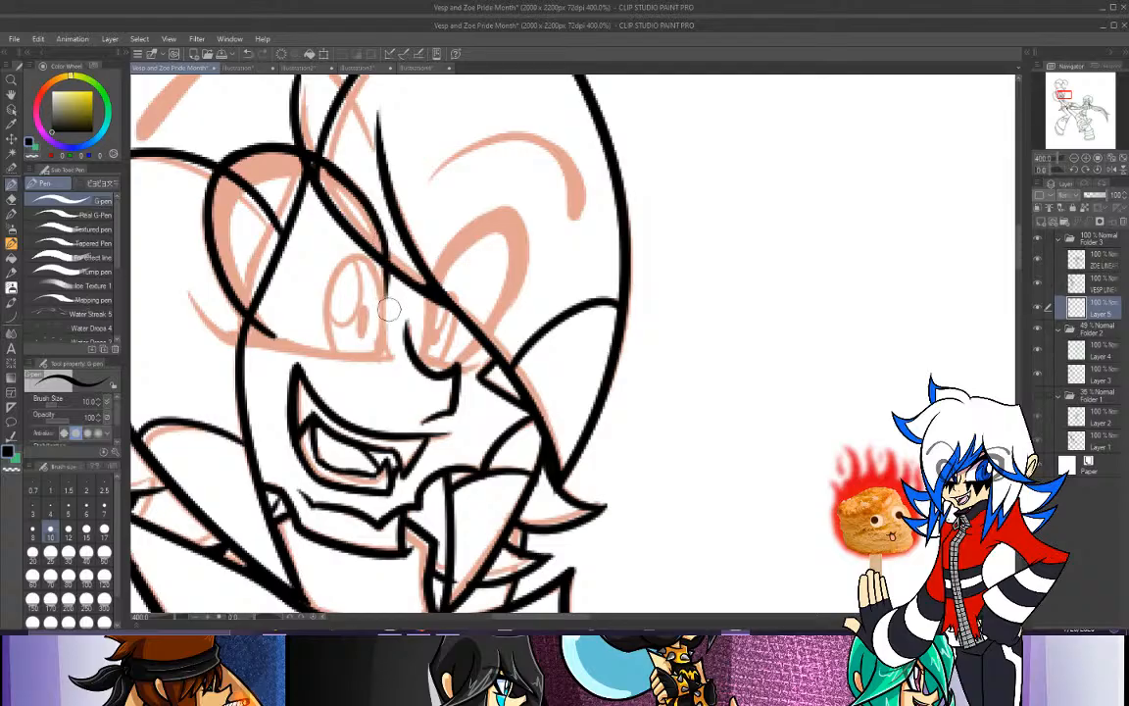
key("ctrl+z")
left_click_drag(385, 257, 389, 330)
key("ctrl+z")
left_click_drag(388, 272, 389, 329)
key("ctrl+z")
Ink the lower eyelid line from the inner corner to the outer corner, with a pointed notch near the outer end.
mouse_move(188, 290)
left_mouse_down()
mouse_move(208, 320)
mouse_move(292, 340)
left_mouse_up()
key("ctrl+z")
left_click_drag(392, 356, 281, 328)
key("ctrl+z")
mouse_move(392, 356)
left_mouse_down()
mouse_move(335, 349)
mouse_move(299, 330)
mouse_move(321, 346)
mouse_move(294, 327)
left_mouse_up()
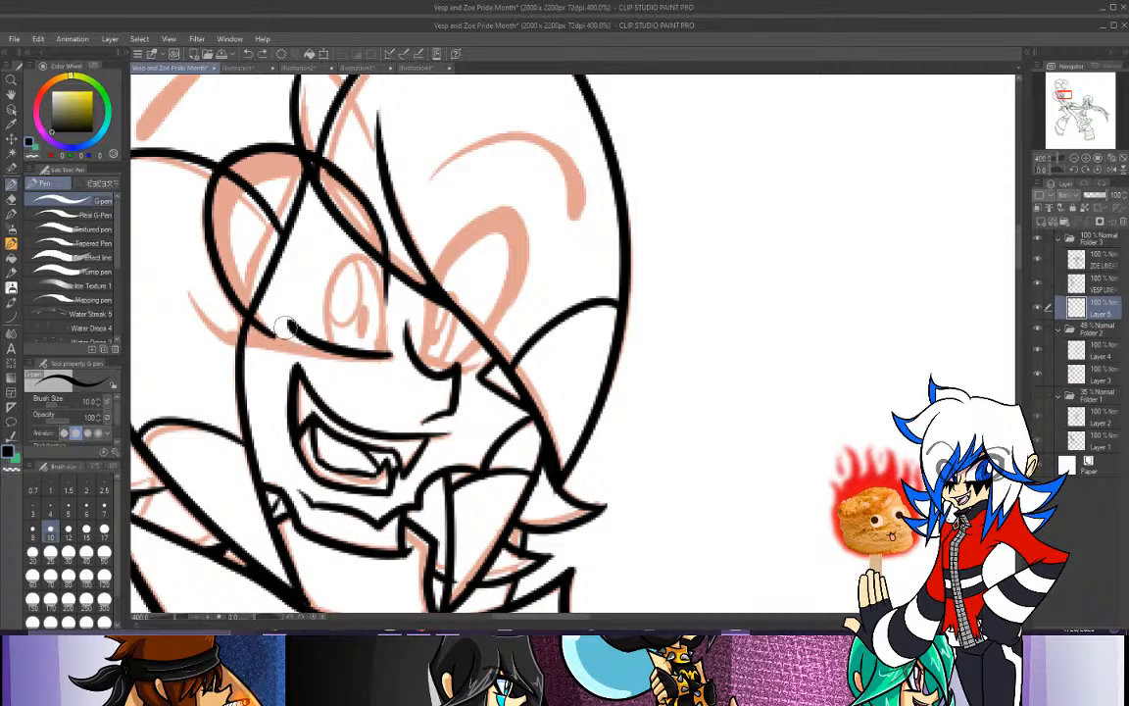
left_click_drag(289, 325, 268, 344)
key("ctrl+z")
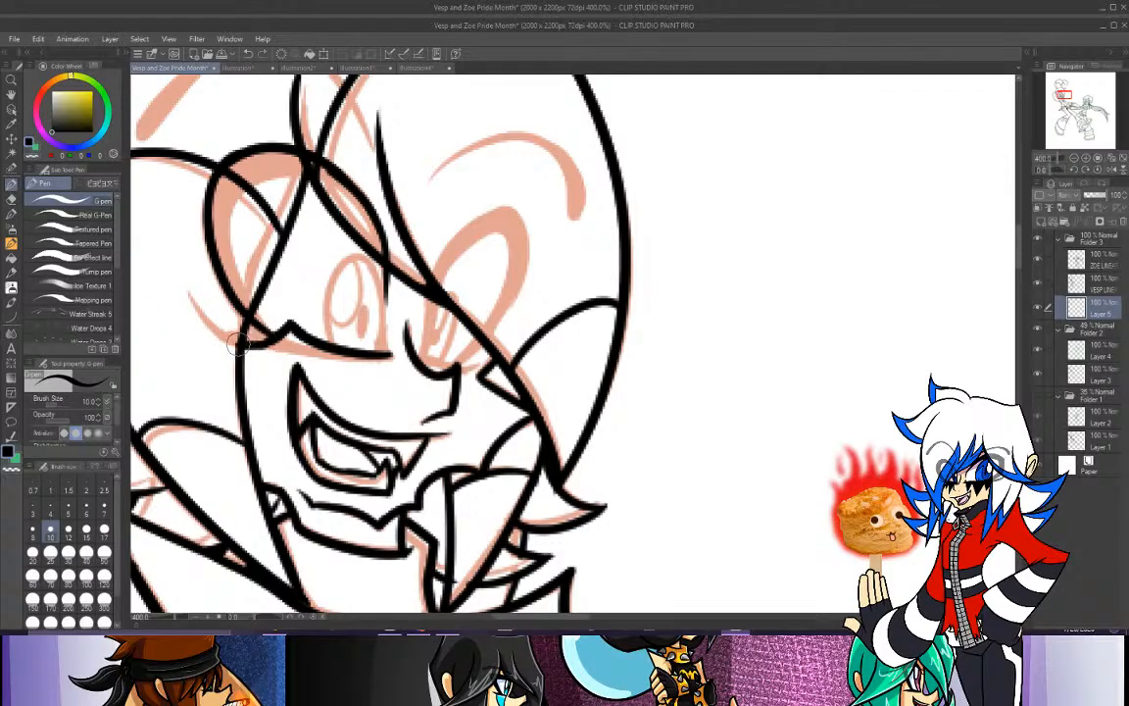
Add the pointed lash flick at the eye's outer corner, thicken the lower lid line, and close the inner corner.
mouse_move(243, 347)
left_mouse_down()
mouse_move(185, 288)
mouse_move(251, 337)
left_mouse_up()
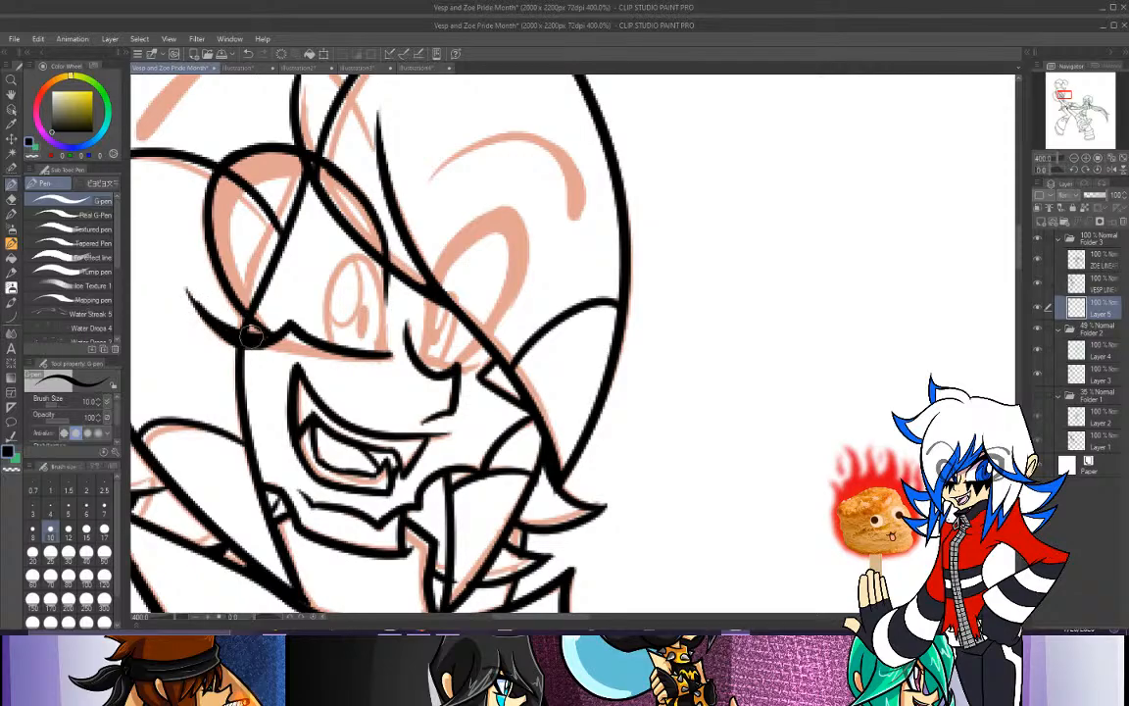
mouse_move(186, 288)
left_mouse_down()
mouse_move(262, 335)
mouse_move(245, 340)
mouse_move(290, 317)
mouse_move(382, 352)
left_mouse_up()
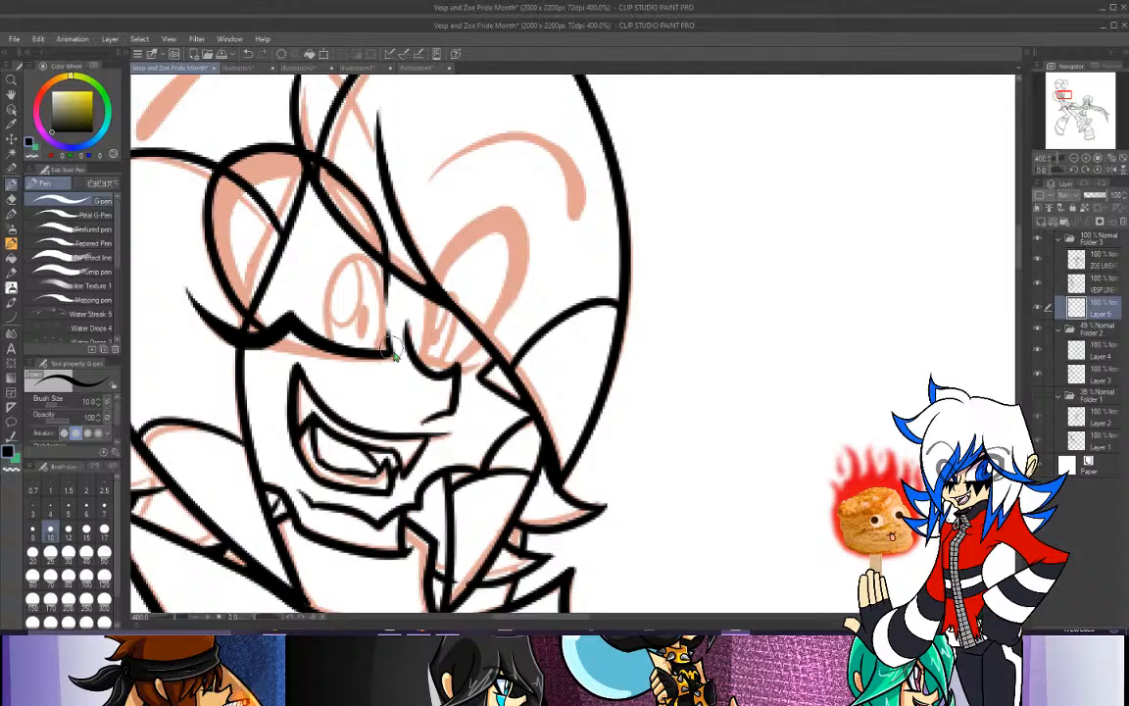
left_click_drag(384, 334, 343, 348)
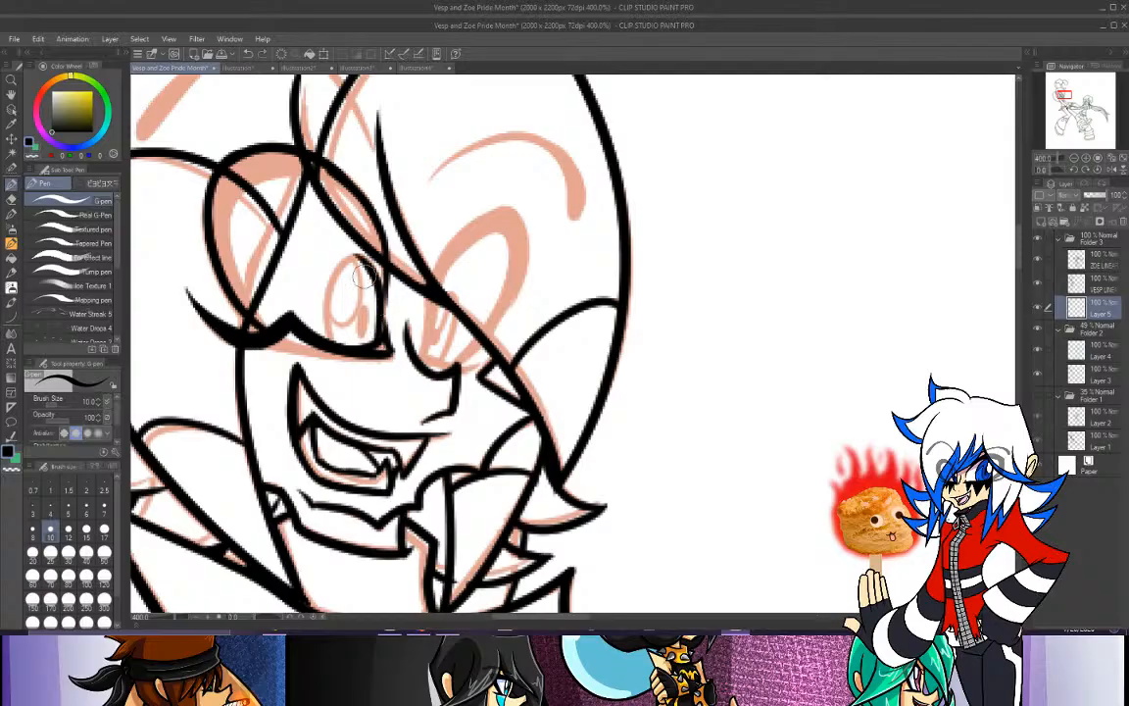
Ink the tall oval iris outline resting on the lower lid near the eye's inner corner.
left_click_drag(381, 342, 347, 259)
key("ctrl+z")
mouse_move(378, 343)
left_mouse_down()
mouse_move(378, 272)
mouse_move(364, 255)
left_mouse_up()
key("ctrl+z")
mouse_move(379, 343)
left_mouse_down()
mouse_move(382, 288)
mouse_move(349, 256)
mouse_move(337, 301)
mouse_move(322, 297)
mouse_move(338, 285)
mouse_move(336, 263)
mouse_move(334, 341)
left_mouse_up()
key("ctrl+z")
key("ctrl+z")
left_click_drag(330, 274, 342, 347)
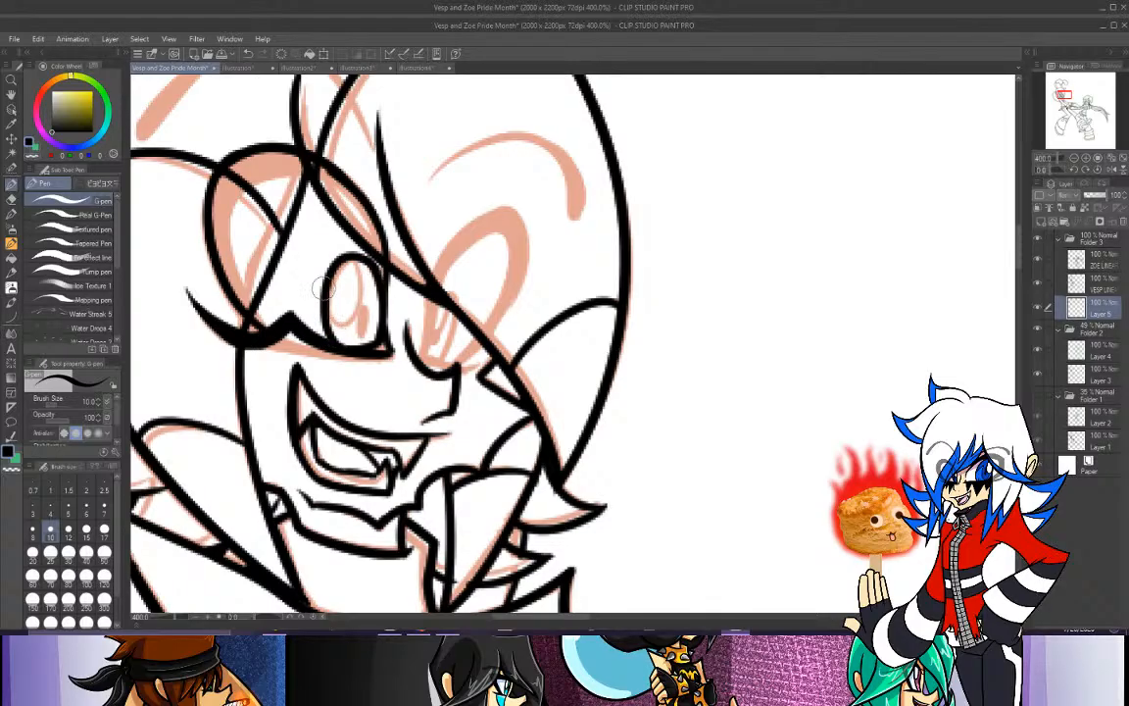
Ink the slanted oval highlight inside the iris and the small dark mark beside it.
mouse_move(333, 293)
left_mouse_down()
mouse_move(351, 257)
mouse_move(357, 290)
mouse_move(353, 262)
left_mouse_up()
key("ctrl+z")
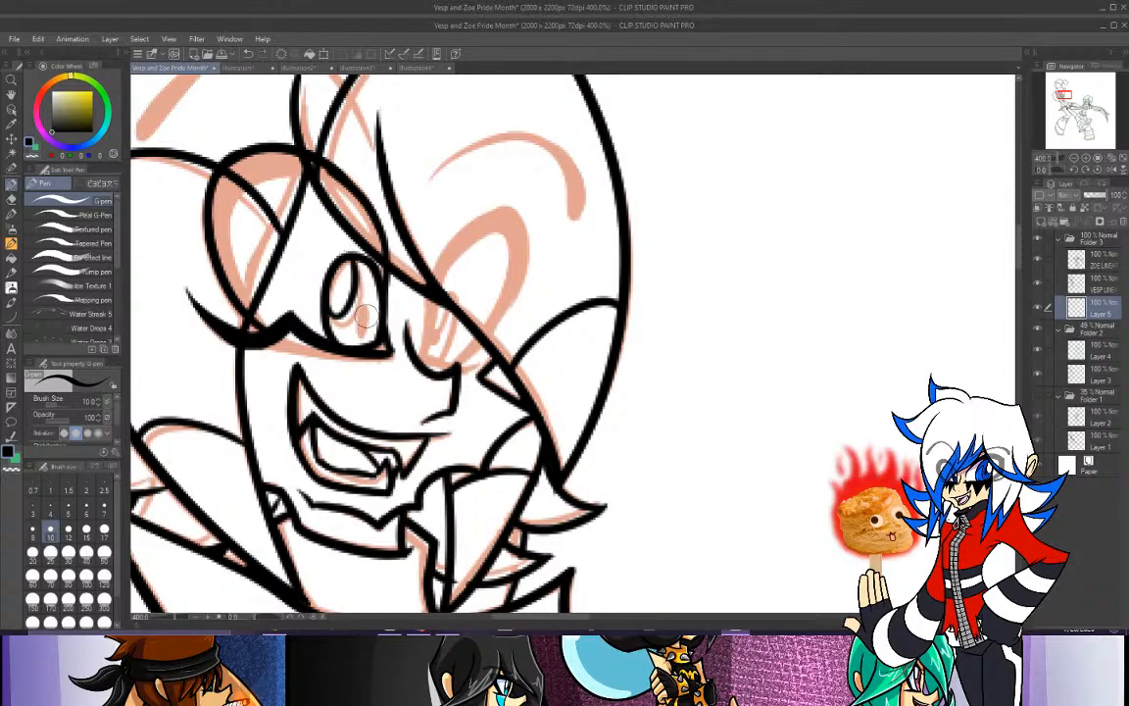
left_click_drag(365, 328, 366, 309)
key("ctrl+z")
mouse_move(334, 271)
left_mouse_down()
mouse_move(327, 297)
mouse_move(330, 275)
mouse_move(365, 323)
left_mouse_up()
Ink the inner edge of the thick lash along the eye's outer side, down to the lower lid.
left_click_drag(240, 196, 251, 307)
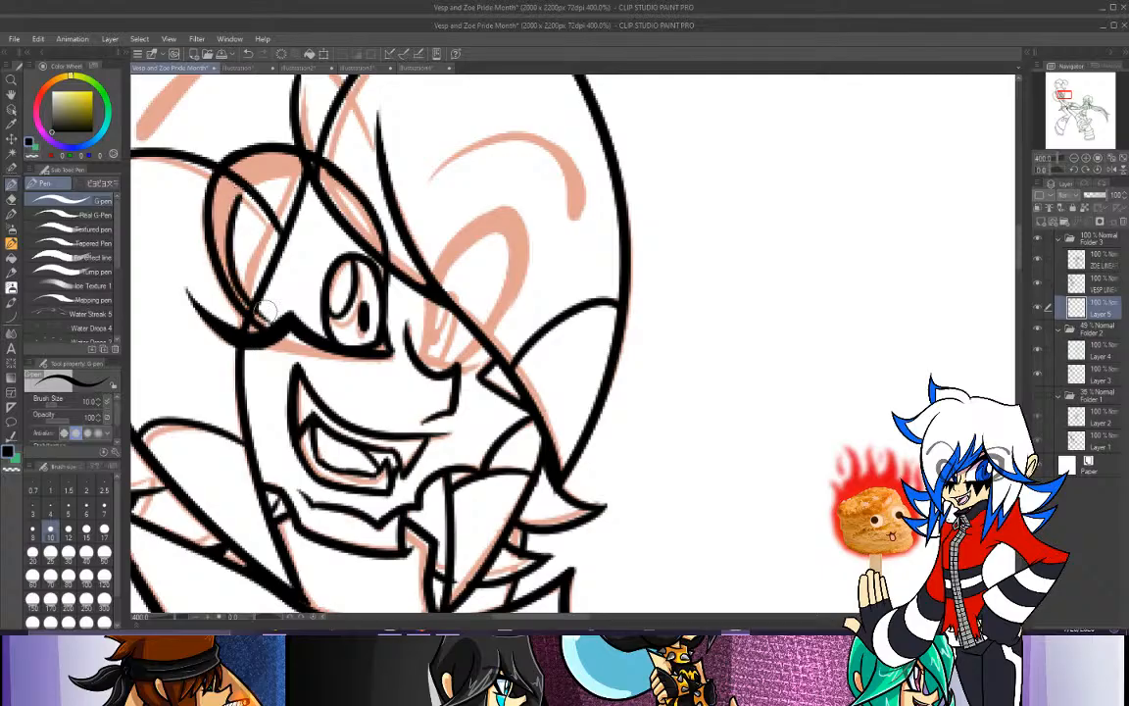
key("ctrl+z")
left_click_drag(238, 194, 250, 309)
key("ctrl+z")
left_click_drag(238, 197, 252, 310)
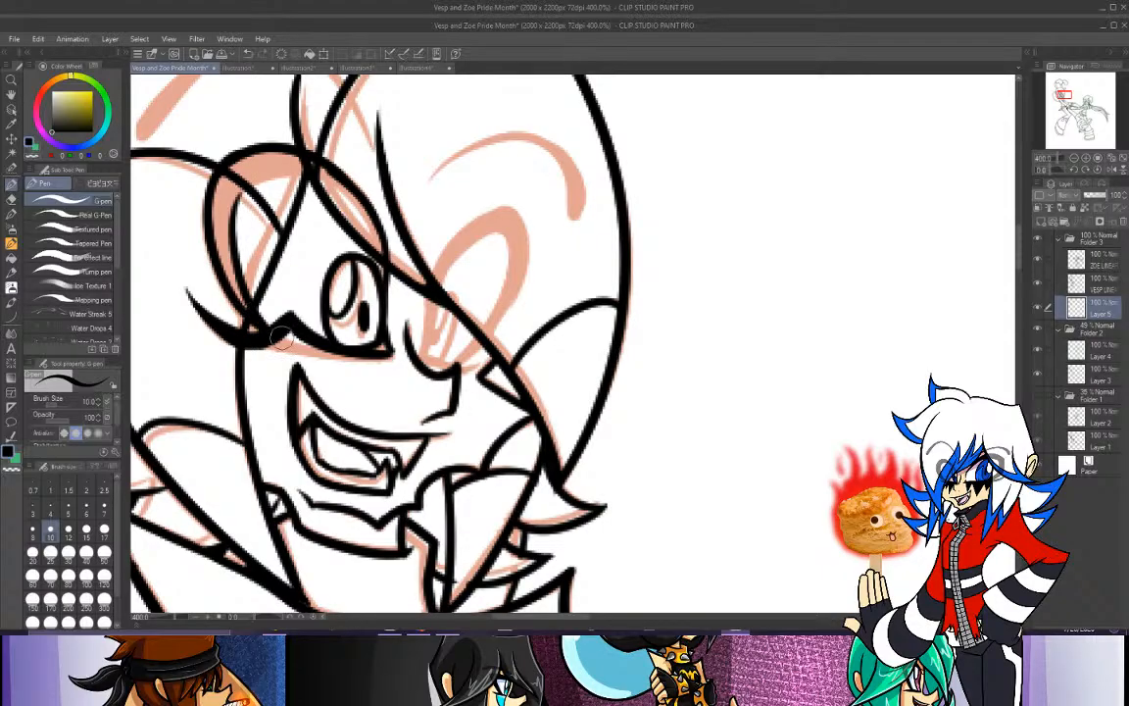
key("ctrl+z")
left_click_drag(236, 197, 253, 311)
key("ctrl+z")
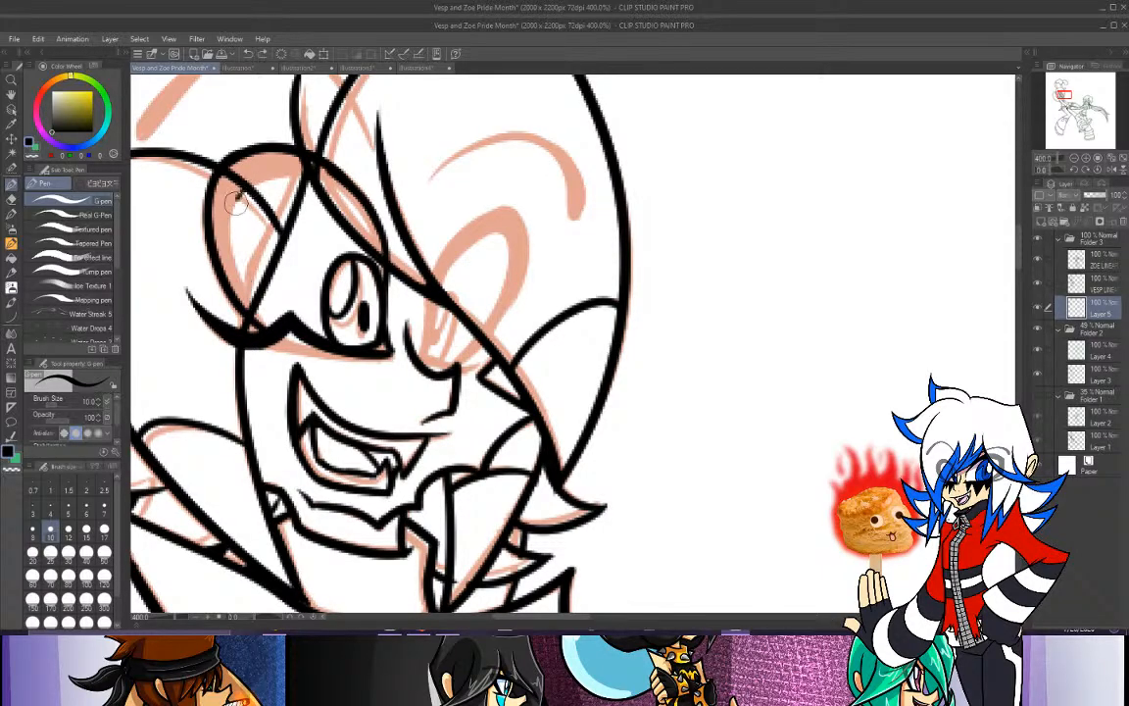
left_click_drag(239, 196, 255, 310)
key("ctrl+z")
mouse_move(243, 194)
left_mouse_down()
mouse_move(257, 310)
mouse_move(208, 235)
mouse_move(224, 226)
mouse_move(243, 169)
left_mouse_up()
key("ctrl+z")
Hide the Vesp line layer and continue the lash's inner edge from the outer side up to the top of the eye.
left_click(1039, 286)
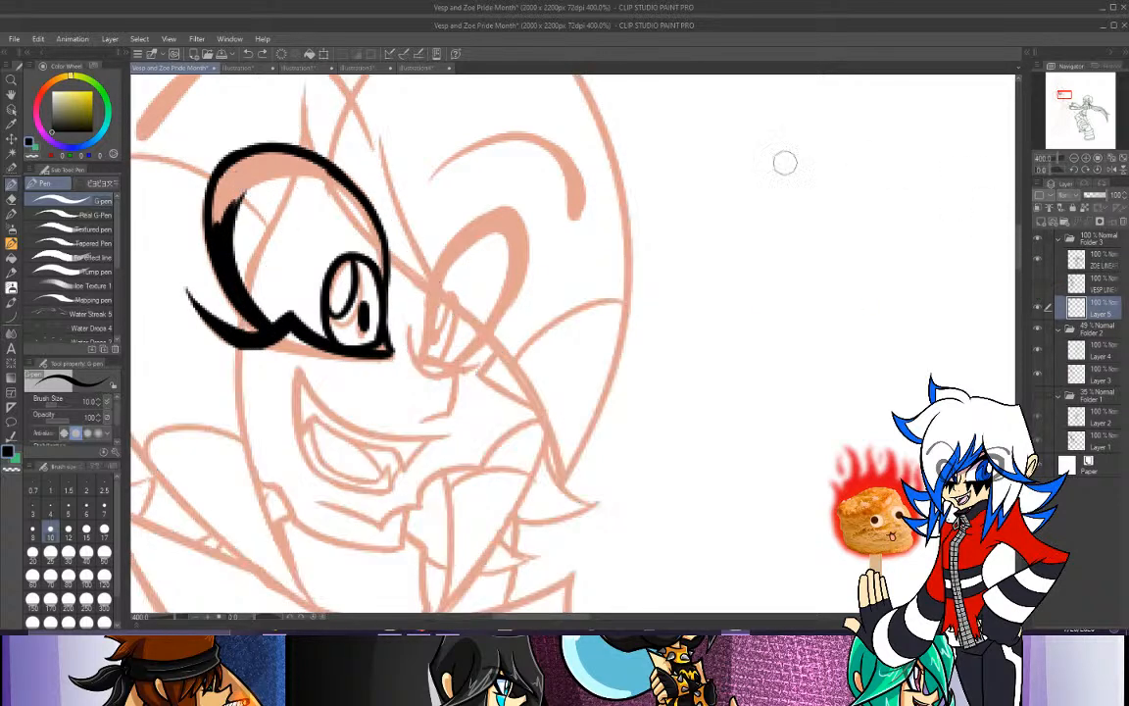
left_click_drag(221, 226, 259, 172)
key("ctrl+z")
mouse_move(220, 222)
left_mouse_down()
mouse_move(276, 164)
mouse_move(326, 199)
left_mouse_up()
key("ctrl+z")
key("ctrl+z")
Extend the lash's inner edge from the top of the eye down into the outline on the side near the nose.
mouse_move(275, 168)
left_mouse_down()
mouse_move(312, 182)
mouse_move(377, 247)
left_mouse_up()
key("ctrl+z")
key("ctrl+z")
key("ctrl+z")
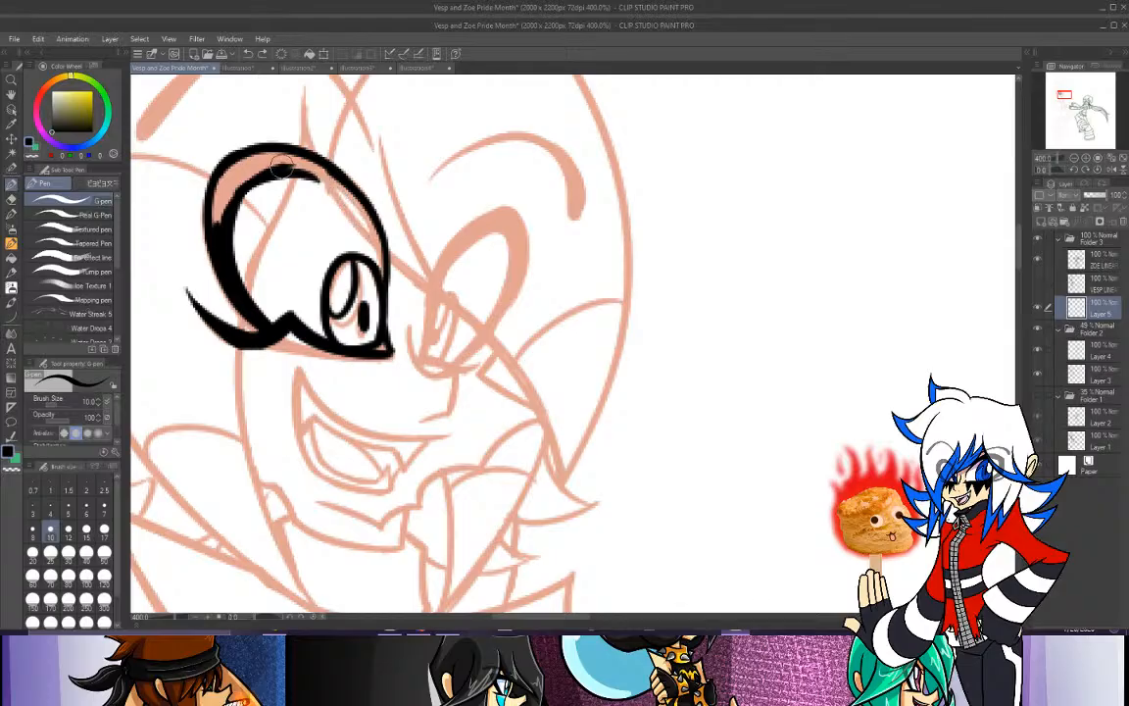
mouse_move(276, 168)
left_mouse_down()
mouse_move(338, 216)
mouse_move(320, 177)
mouse_move(383, 248)
left_mouse_up()
key("ctrl+z")
key("ctrl+z")
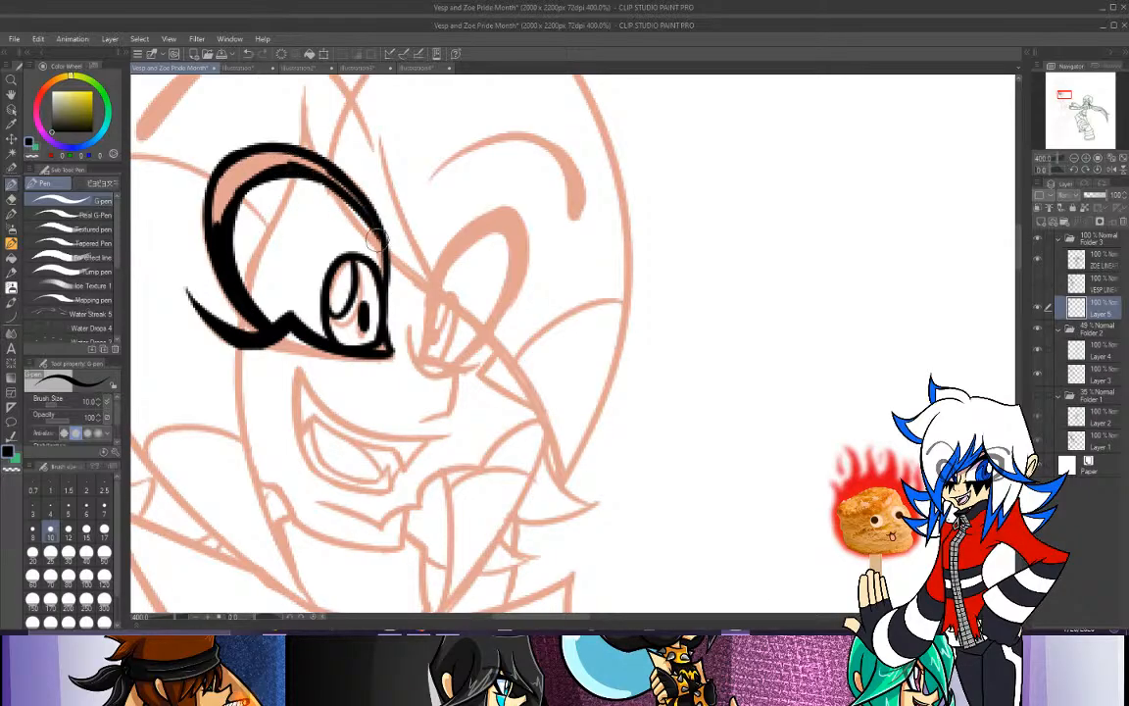
Fill the remaining gap in Vesp's thick upper lash solid black, from the side near the nose over the top.
mouse_move(311, 172)
left_mouse_down()
mouse_move(378, 235)
mouse_move(388, 274)
left_mouse_up()
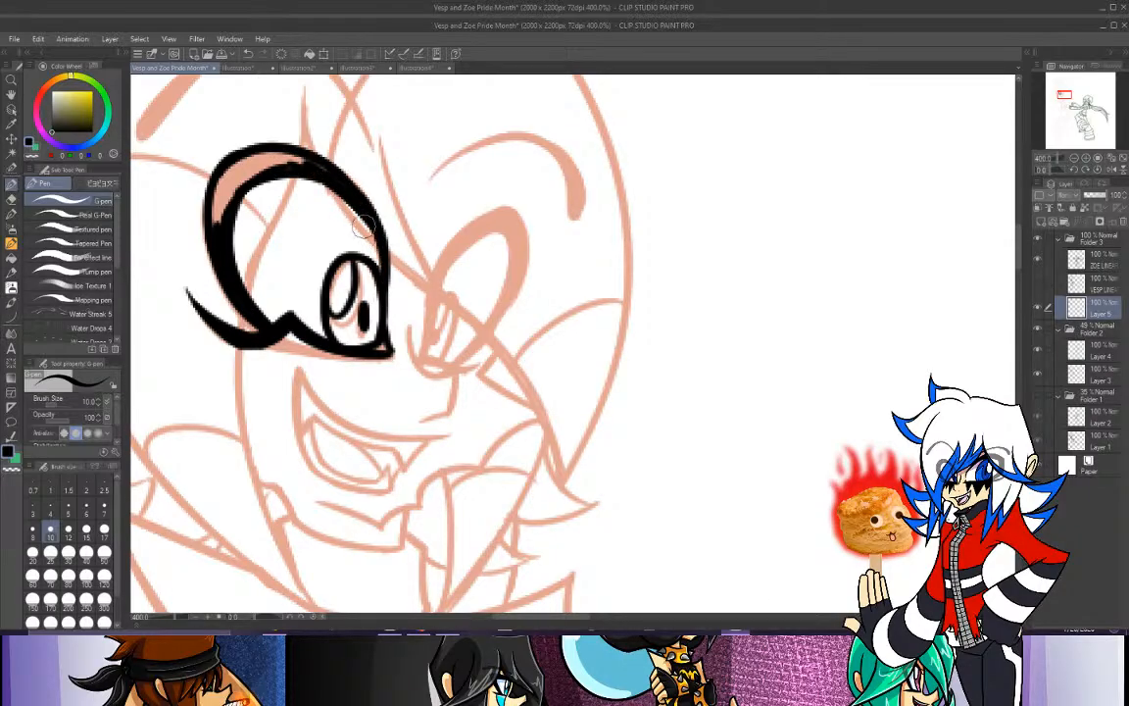
mouse_move(326, 169)
left_mouse_down()
mouse_move(261, 157)
mouse_move(223, 190)
mouse_move(215, 238)
mouse_move(244, 183)
mouse_move(235, 174)
mouse_move(216, 189)
mouse_move(269, 158)
left_mouse_up()
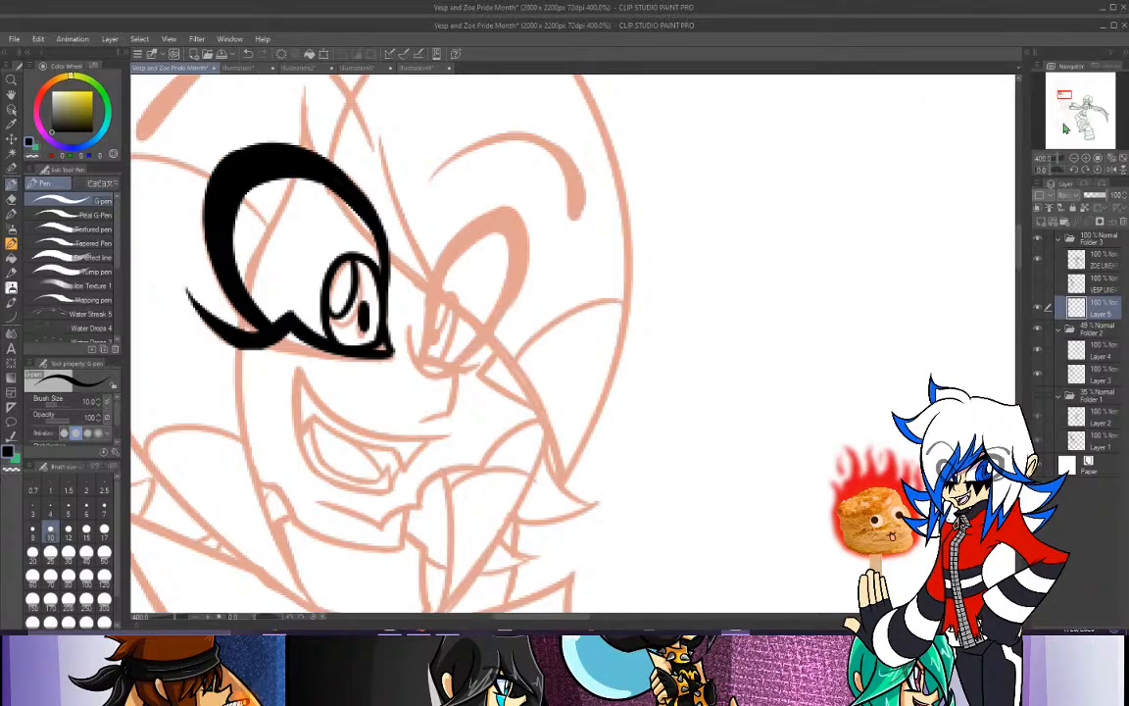
Ink the arched eyebrow above Vesp's large eye, thickening its outer end and tapering it toward the nose.
left_click_drag(1070, 104, 1068, 102)
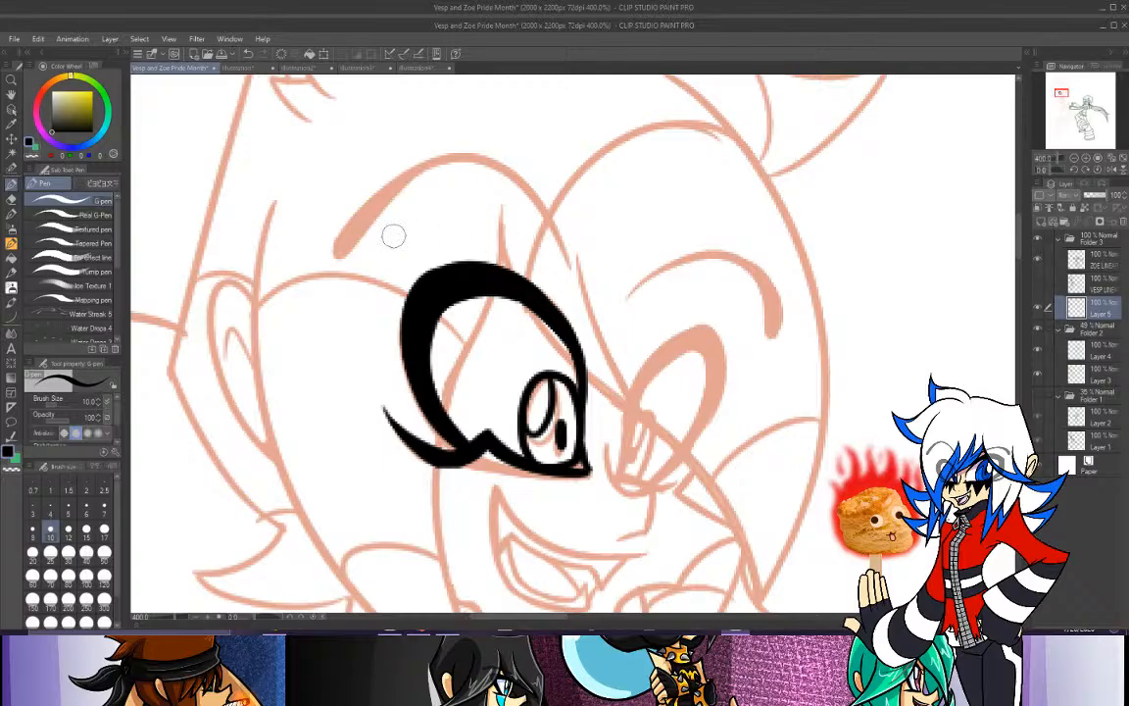
mouse_move(316, 243)
left_mouse_down()
mouse_move(338, 211)
mouse_move(539, 149)
left_mouse_up()
key("ctrl+z")
mouse_move(340, 256)
left_mouse_down()
mouse_move(363, 209)
mouse_move(555, 261)
left_mouse_up()
key("ctrl+z")
left_click_drag(338, 250, 486, 230)
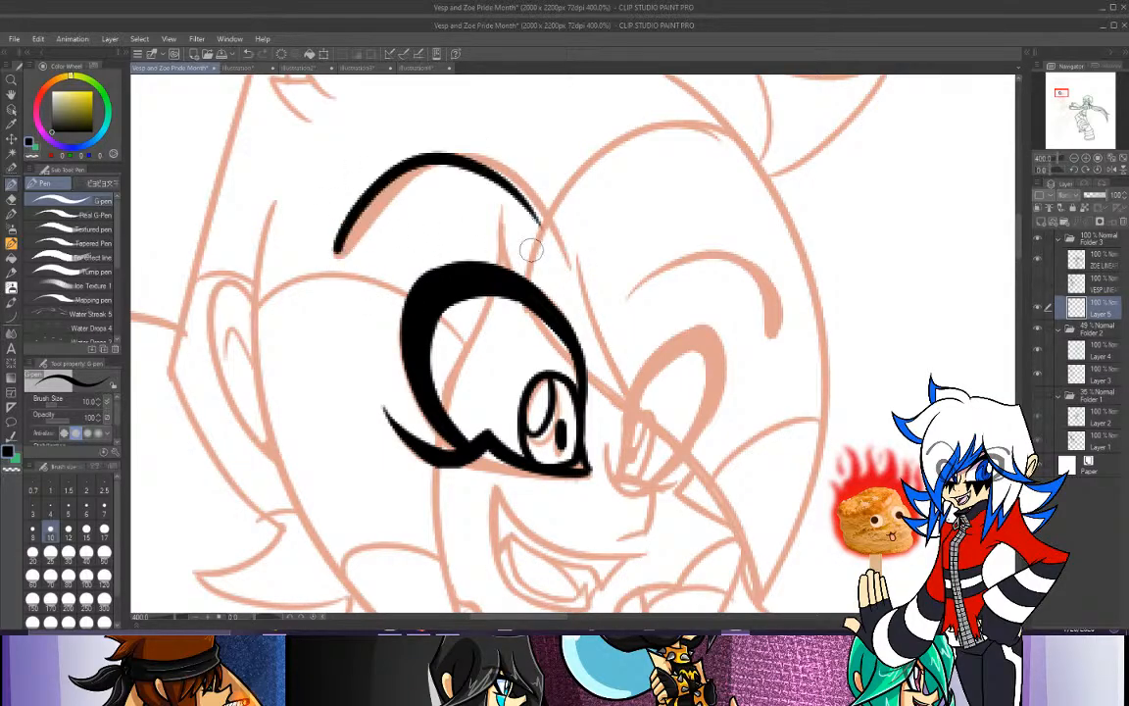
key("ctrl+z")
left_click_drag(340, 252, 552, 249)
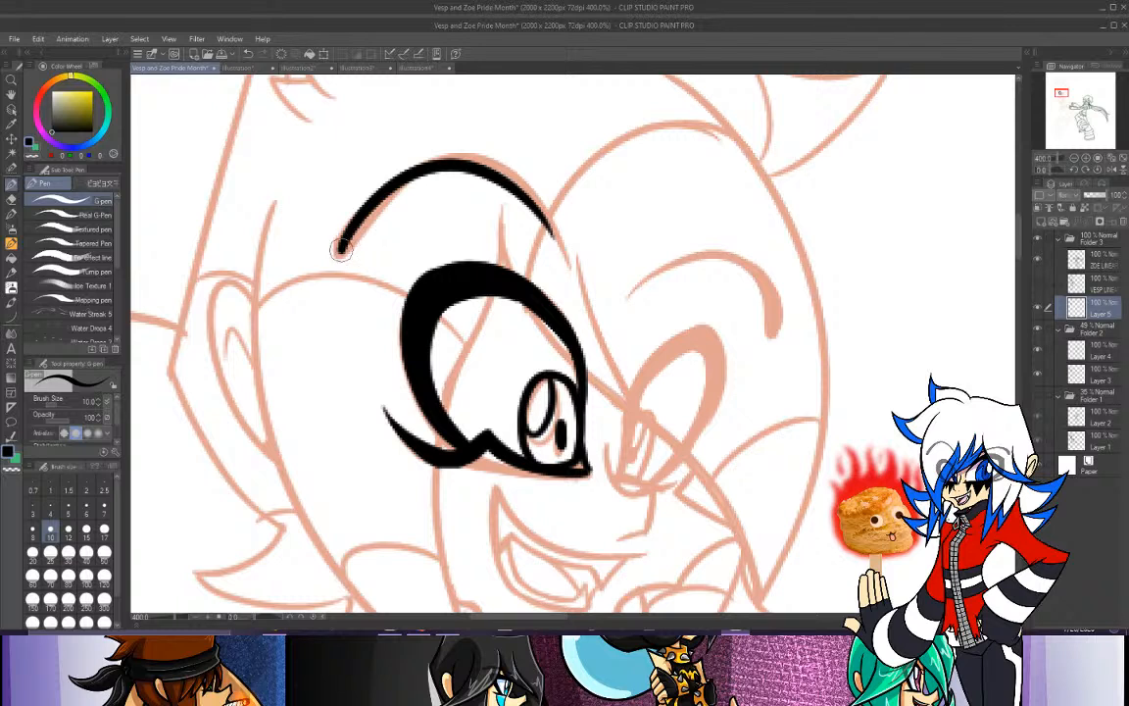
left_click_drag(344, 256, 419, 183)
mouse_move(352, 245)
left_mouse_down()
mouse_move(382, 204)
mouse_move(436, 175)
left_mouse_up()
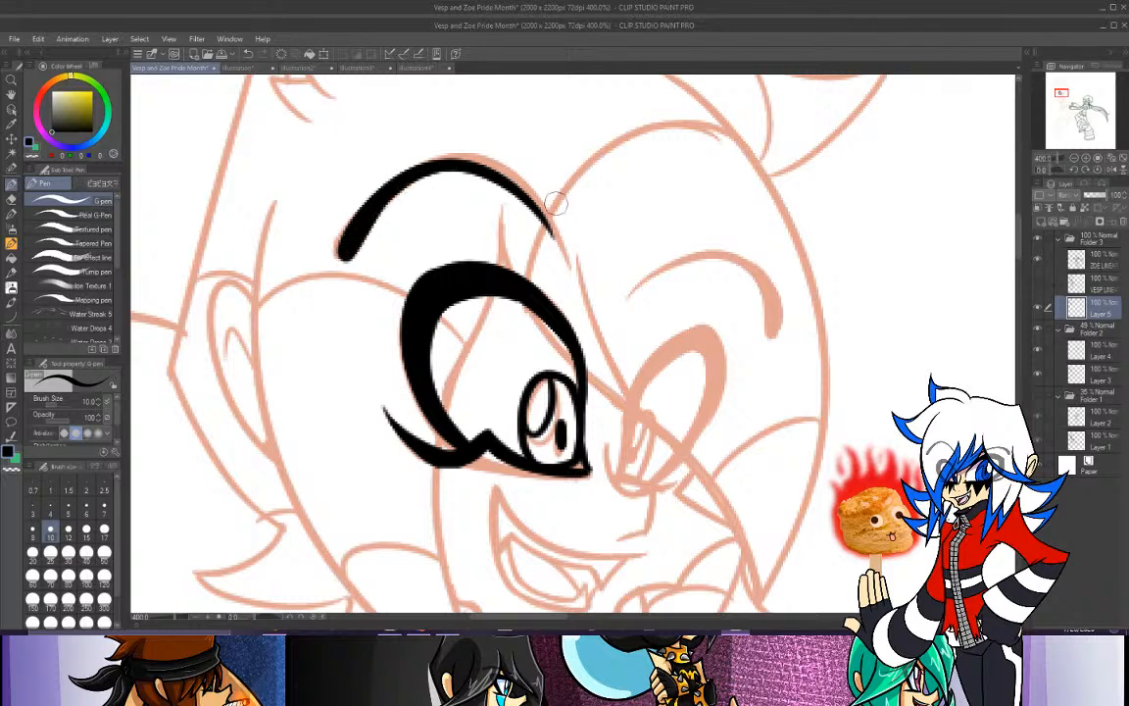
mouse_move(525, 201)
left_mouse_down()
mouse_move(568, 272)
mouse_move(555, 240)
mouse_move(566, 271)
mouse_move(557, 247)
mouse_move(564, 260)
left_mouse_up()
key("ctrl+z")
key("ctrl+z")
key("ctrl+z")
key("ctrl+z")
key("ctrl+z")
left_click_drag(781, 330, 642, 265)
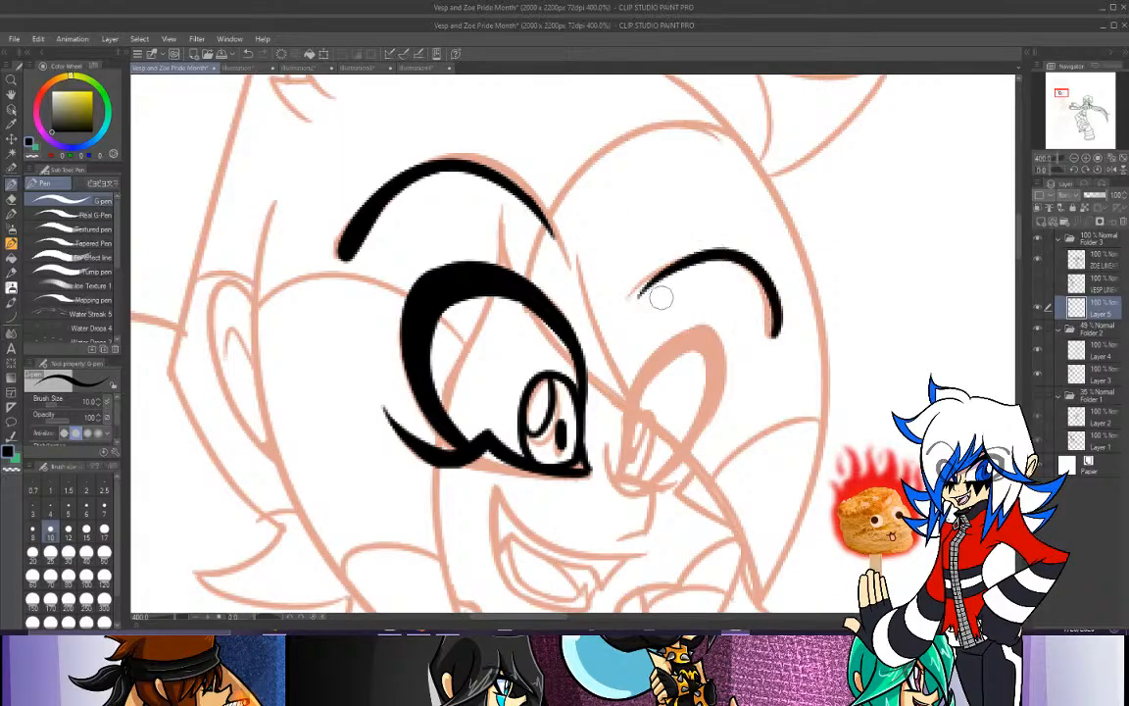
key("ctrl+z")
mouse_move(774, 331)
left_mouse_down()
mouse_move(734, 261)
mouse_move(653, 286)
left_mouse_up()
key("ctrl+z")
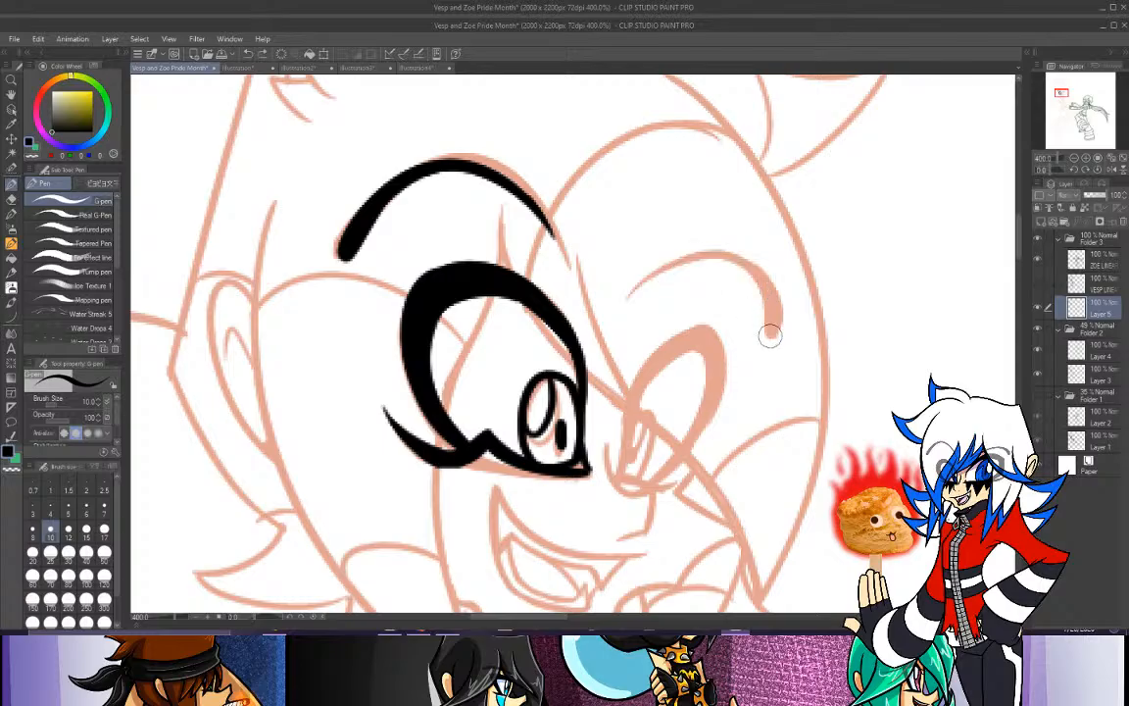
mouse_move(772, 333)
left_mouse_down()
mouse_move(769, 290)
mouse_move(649, 288)
left_mouse_up()
mouse_move(752, 267)
left_mouse_down()
mouse_move(770, 334)
mouse_move(710, 256)
mouse_move(663, 278)
left_mouse_up()
key("ctrl+z")
key("ctrl+z")
key("ctrl+z")
mouse_move(773, 335)
left_mouse_down()
mouse_move(772, 289)
mouse_move(657, 272)
left_mouse_up()
key("ctrl+z")
mouse_move(778, 328)
left_mouse_down()
mouse_move(771, 274)
mouse_move(659, 257)
left_mouse_up()
key("ctrl+z")
left_click_drag(773, 332, 649, 275)
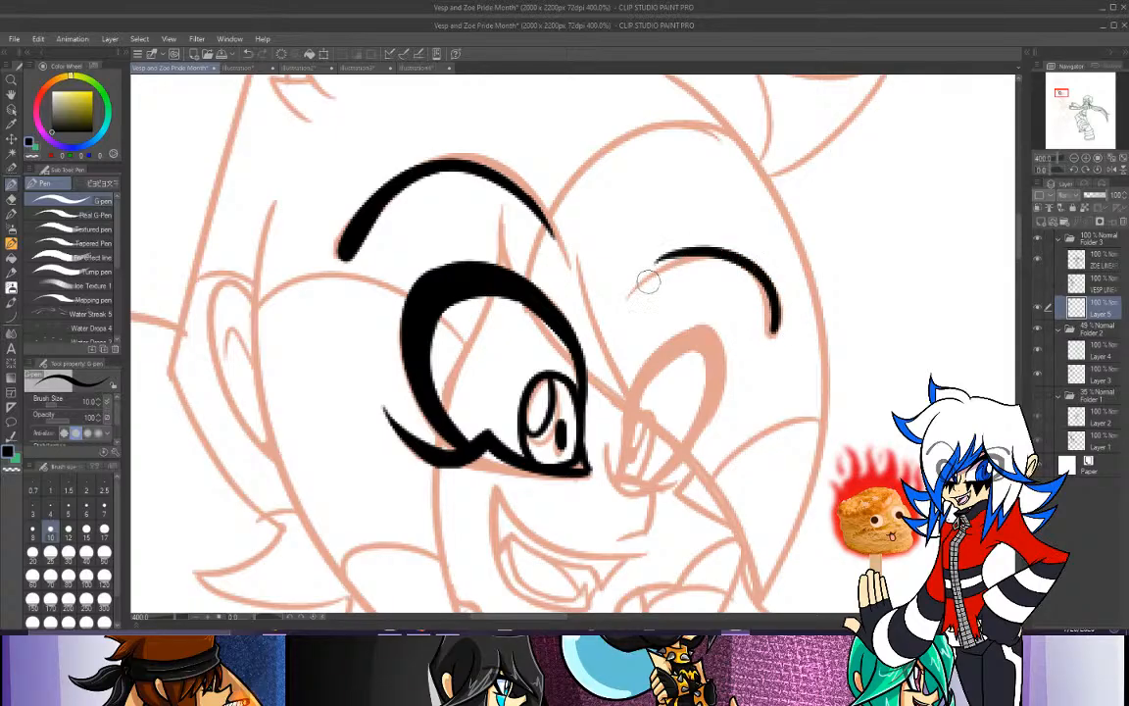
key("ctrl+z")
left_click_drag(771, 292, 645, 292)
key("ctrl+z")
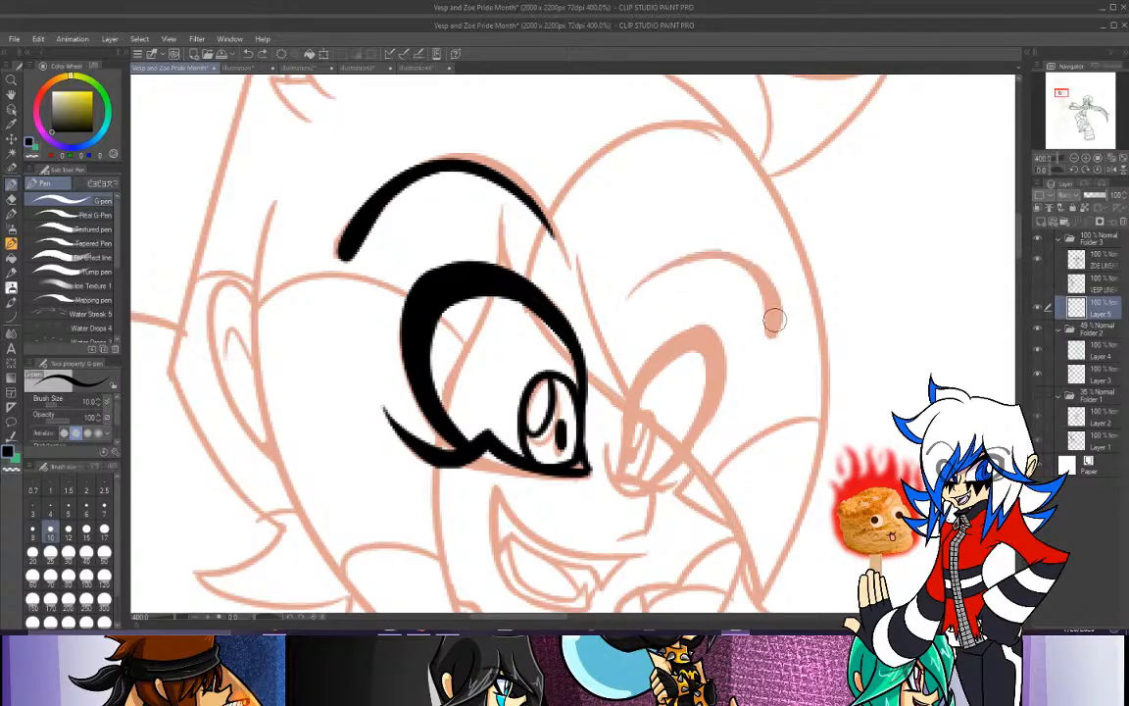
mouse_move(774, 332)
left_mouse_down()
mouse_move(720, 263)
mouse_move(657, 296)
mouse_move(769, 287)
mouse_move(643, 294)
left_mouse_up()
key("ctrl+z")
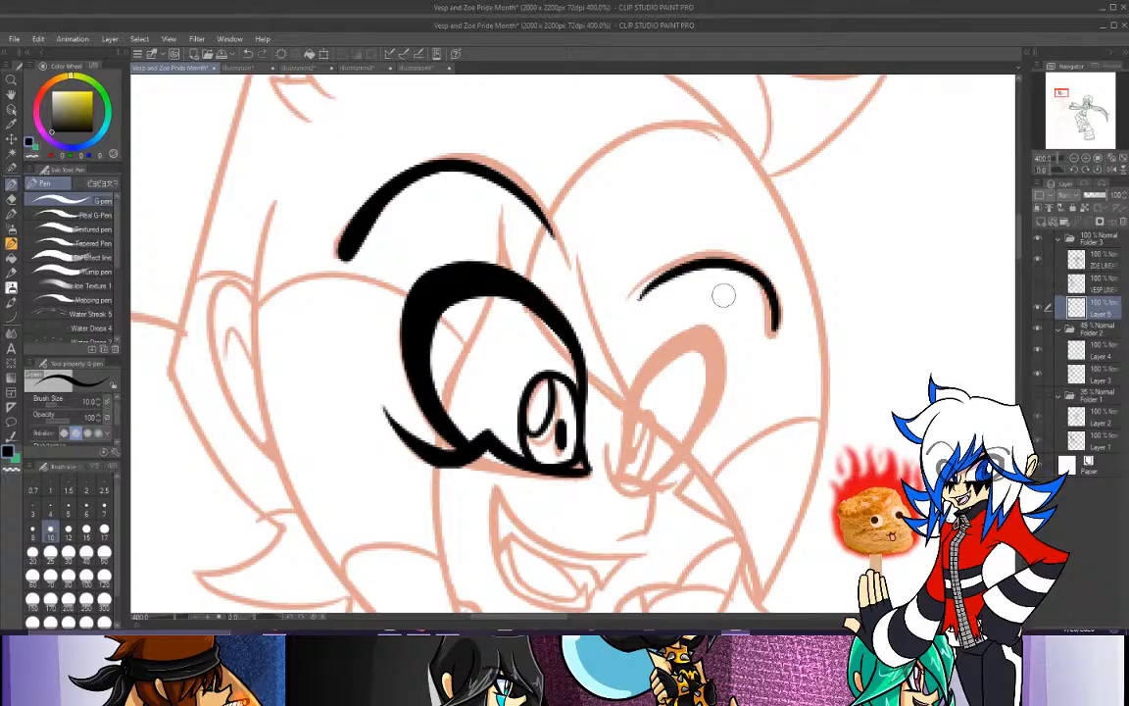
key("ctrl+z")
Ink the arched eyebrow above Vesp's smaller far eye and thicken its outer end.
mouse_move(774, 331)
left_mouse_down()
mouse_move(629, 289)
mouse_move(770, 319)
mouse_move(644, 283)
left_mouse_up()
key("ctrl+z")
key("ctrl+z")
key("ctrl+z")
key("ctrl+z")
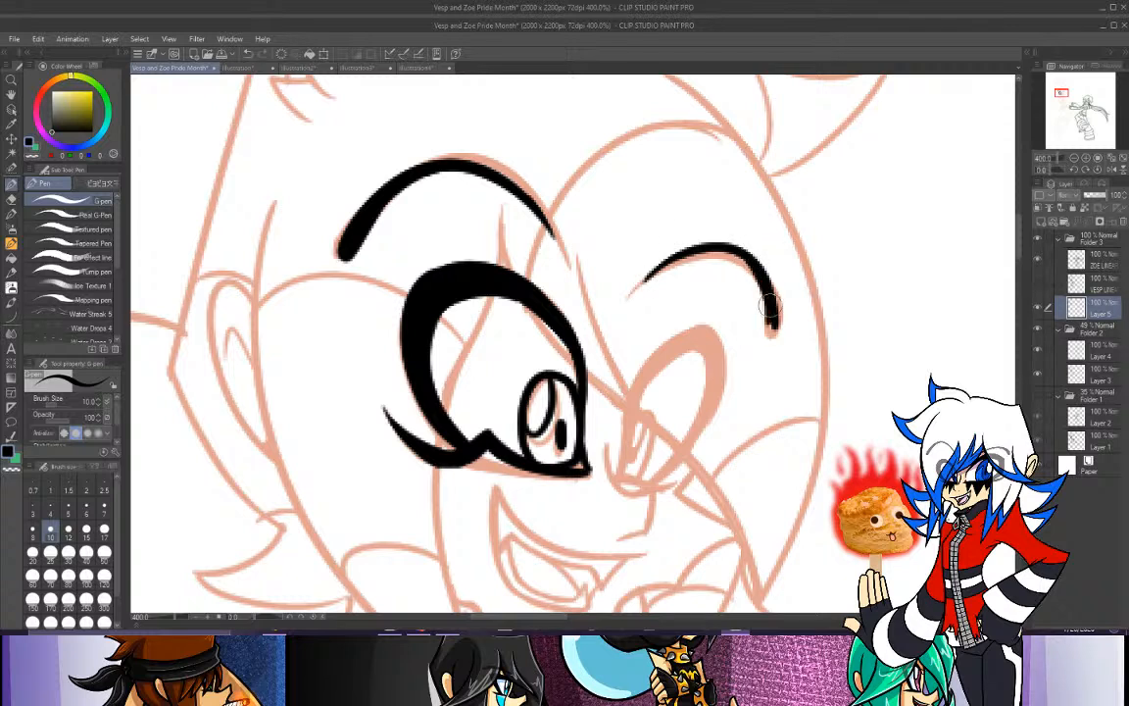
left_click_drag(752, 263, 773, 328)
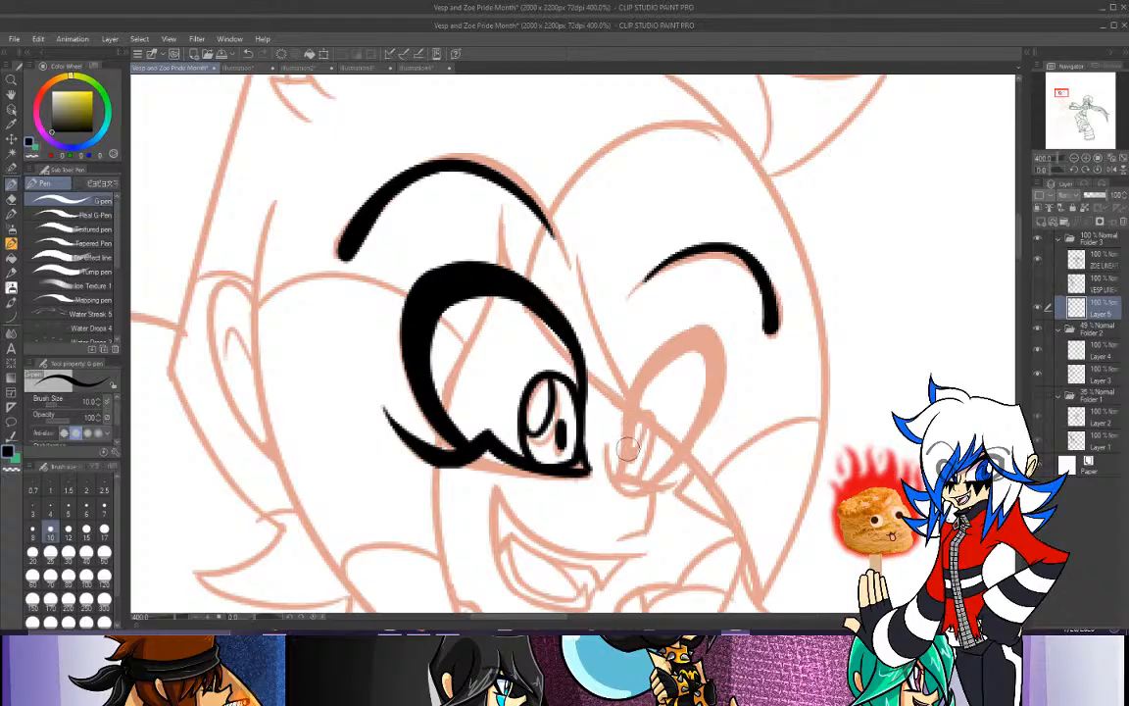
Ink the short lower lid line of Vesp's far eye and start its inner side.
mouse_move(615, 480)
left_mouse_down()
mouse_move(682, 480)
mouse_move(642, 408)
left_mouse_up()
key("ctrl+z")
key("ctrl+z")
key("ctrl+z")
left_click_drag(620, 478, 659, 345)
key("ctrl+z")
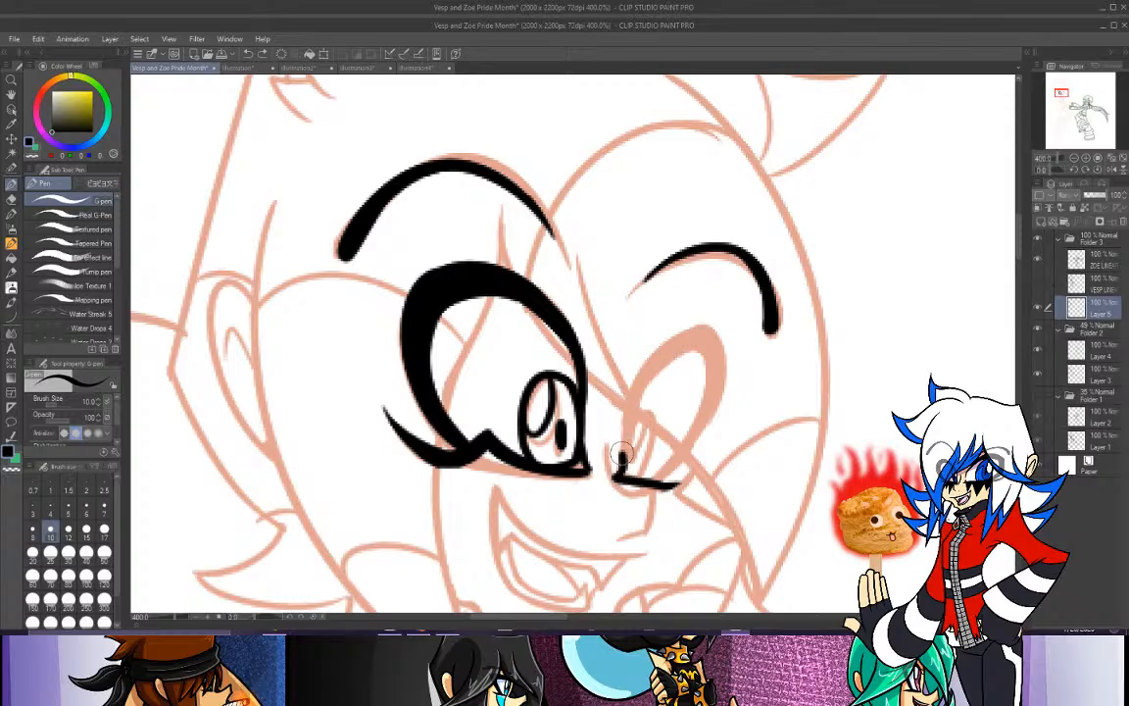
Ink the outline of Vesp's far eye from the inner corner over the top and down to the lower lid.
left_click_drag(616, 478, 663, 356)
key("ctrl+z")
left_click_drag(617, 479, 630, 394)
key("ctrl+z")
mouse_move(616, 480)
left_mouse_down()
mouse_move(628, 399)
mouse_move(674, 336)
mouse_move(702, 329)
mouse_move(724, 353)
mouse_move(714, 412)
mouse_move(658, 476)
left_mouse_up()
key("ctrl+z")
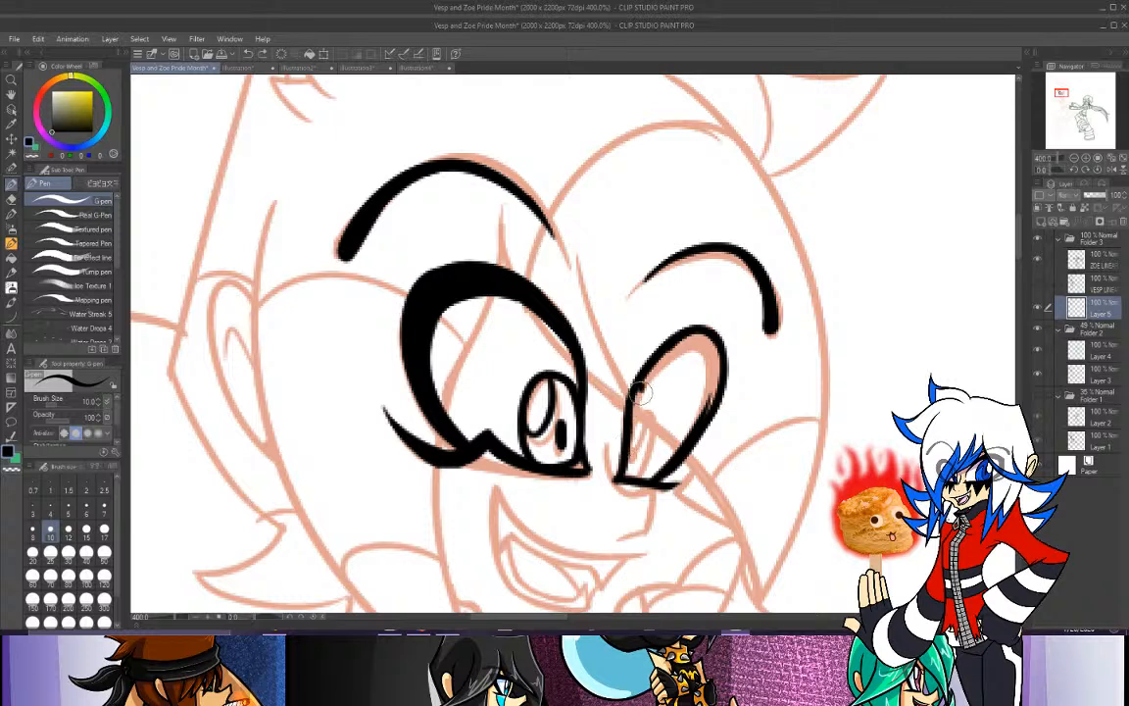
Thicken the far eye's upper lash along its inner edge and fill the outer side solid black.
left_click_drag(641, 393, 631, 472)
key("ctrl+z")
mouse_move(643, 400)
left_mouse_down()
mouse_move(675, 357)
mouse_move(700, 349)
left_mouse_up()
mouse_move(651, 396)
left_mouse_down()
mouse_move(712, 341)
mouse_move(690, 432)
left_mouse_up()
key("ctrl+z")
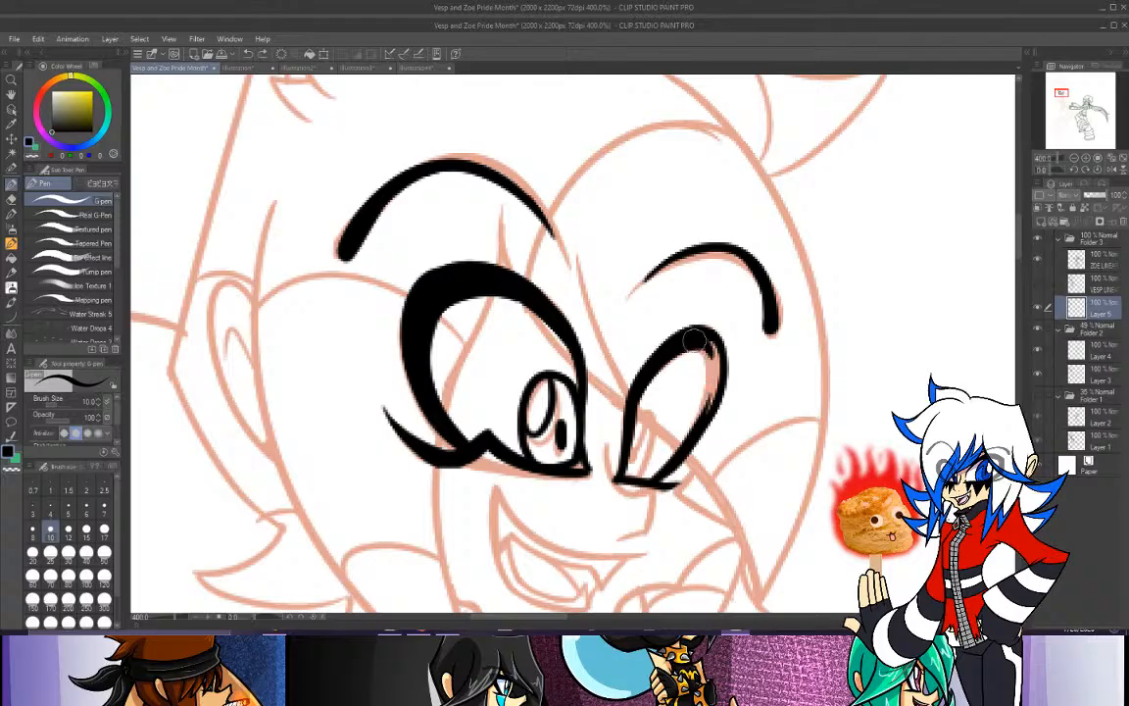
left_click_drag(701, 349, 688, 445)
left_click_drag(718, 354, 713, 410)
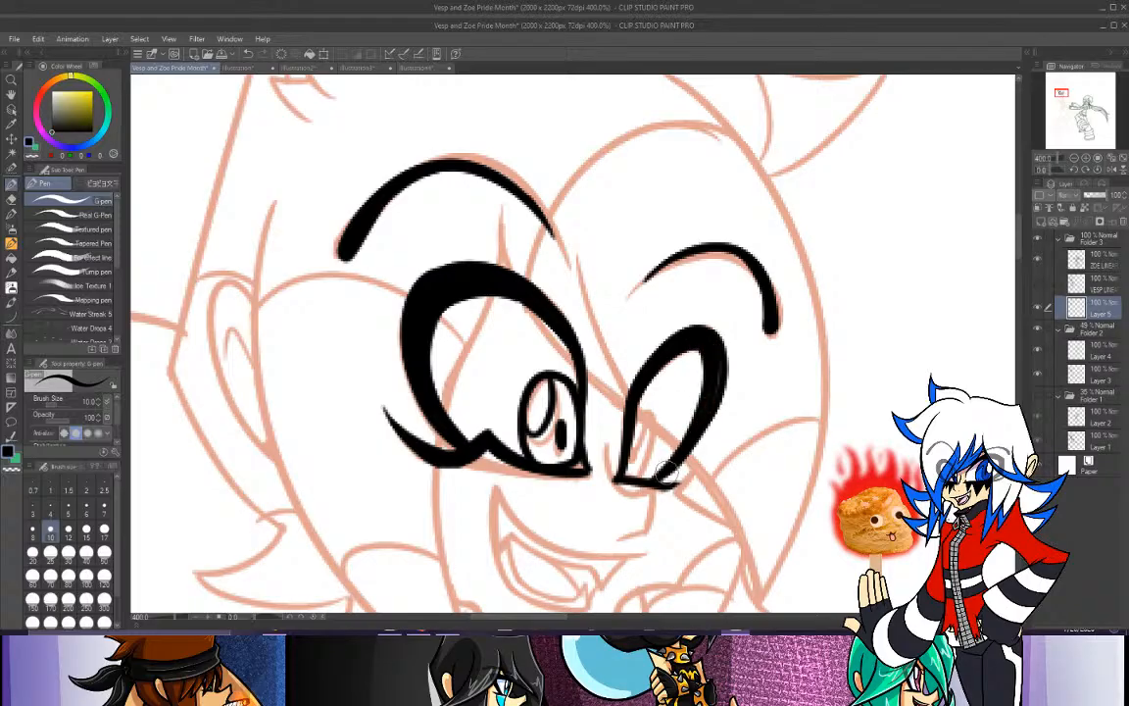
Ink the narrow iris of Vesp's far eye with its highlight and dark pupil mark.
mouse_move(640, 424)
left_mouse_down()
mouse_move(661, 419)
mouse_move(644, 486)
left_mouse_up()
key("ctrl+z")
key("ctrl+z")
left_click_drag(637, 410, 645, 437)
left_click_drag(632, 480, 637, 446)
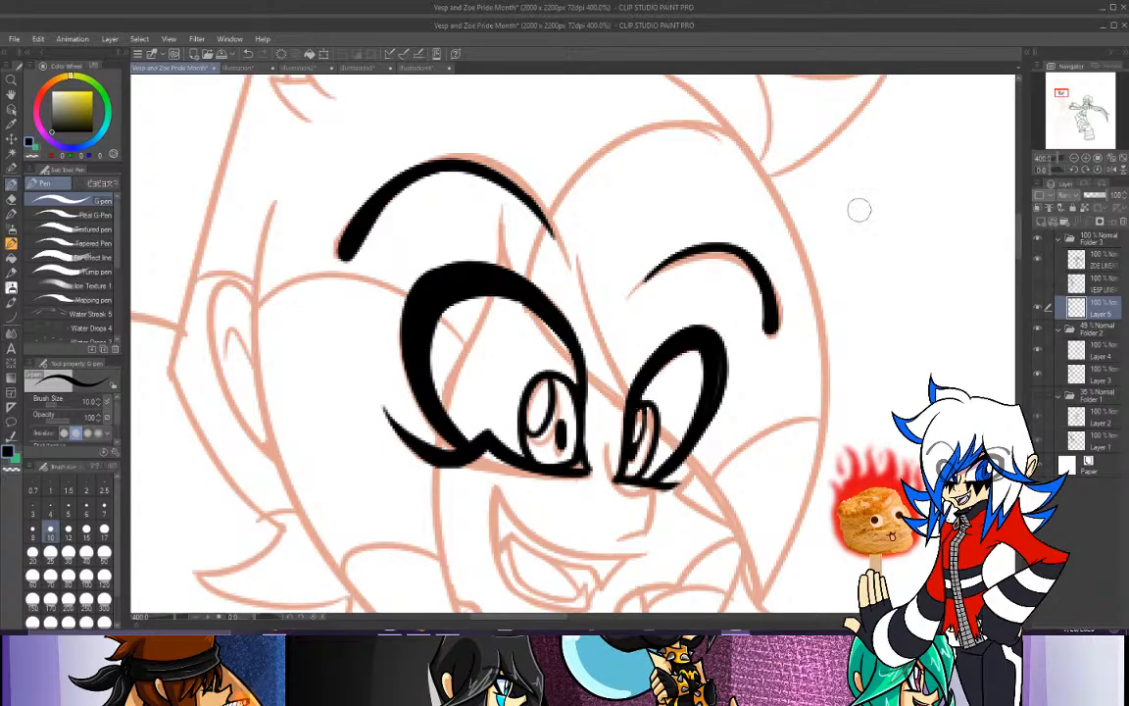
Check Vesp's finished eyes at a smaller scale and add a new layer directly above the Vesp line layer.
left_click(1073, 159)
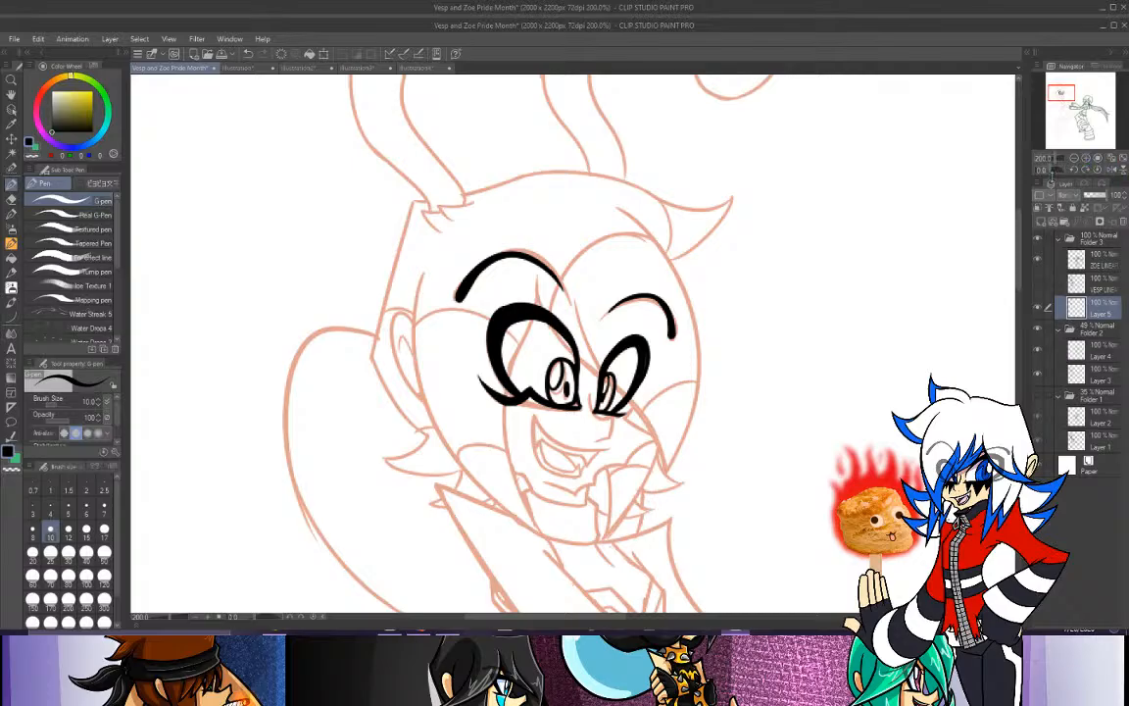
left_click(1088, 163)
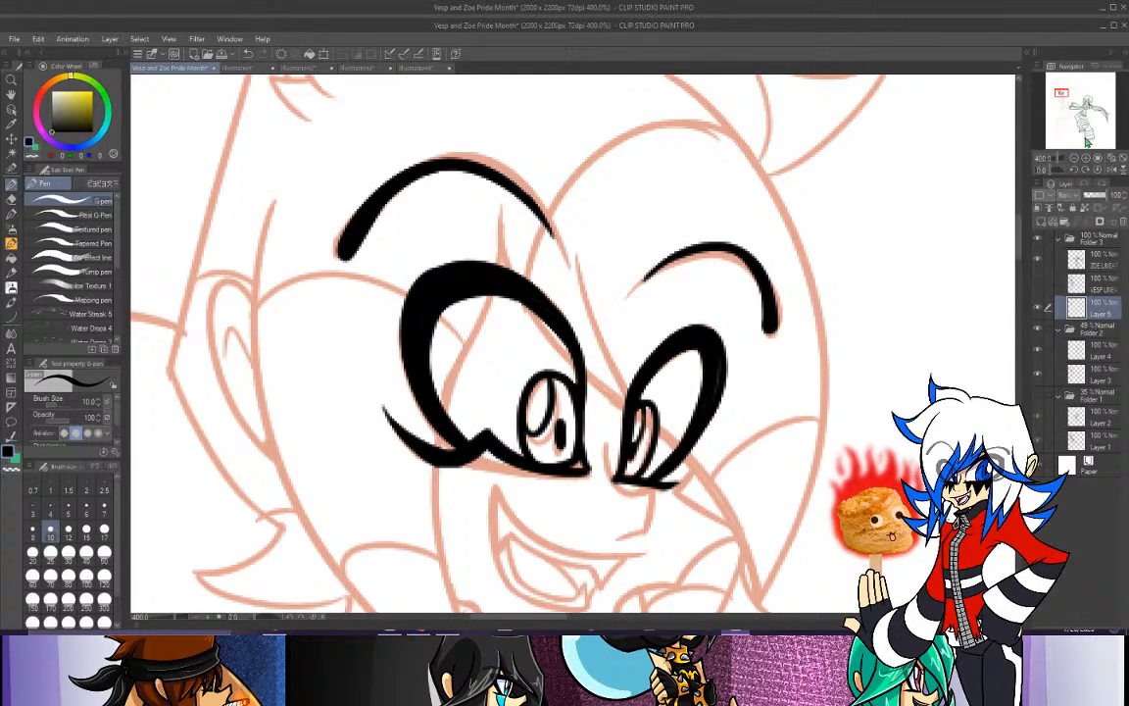
left_click(1095, 281)
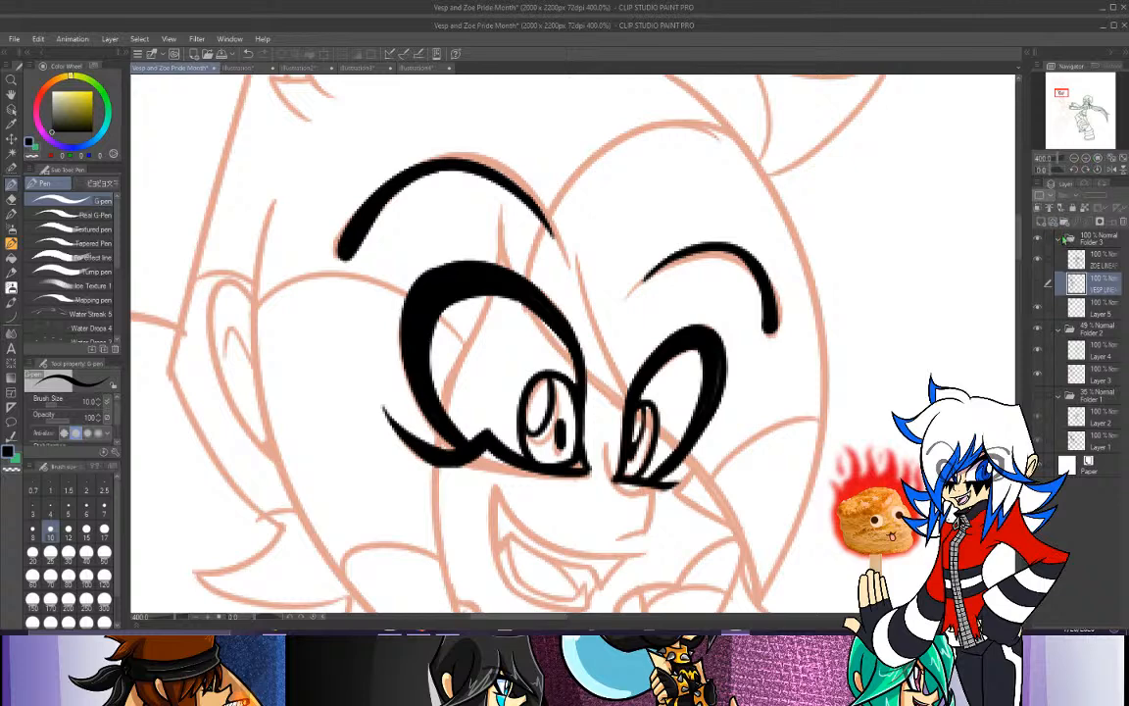
left_click(1040, 225)
Ink the lower lid line of Zoe's eye, curving up at the outer end, and a short stroke at the front edge.
left_click_drag(1061, 96, 1088, 102)
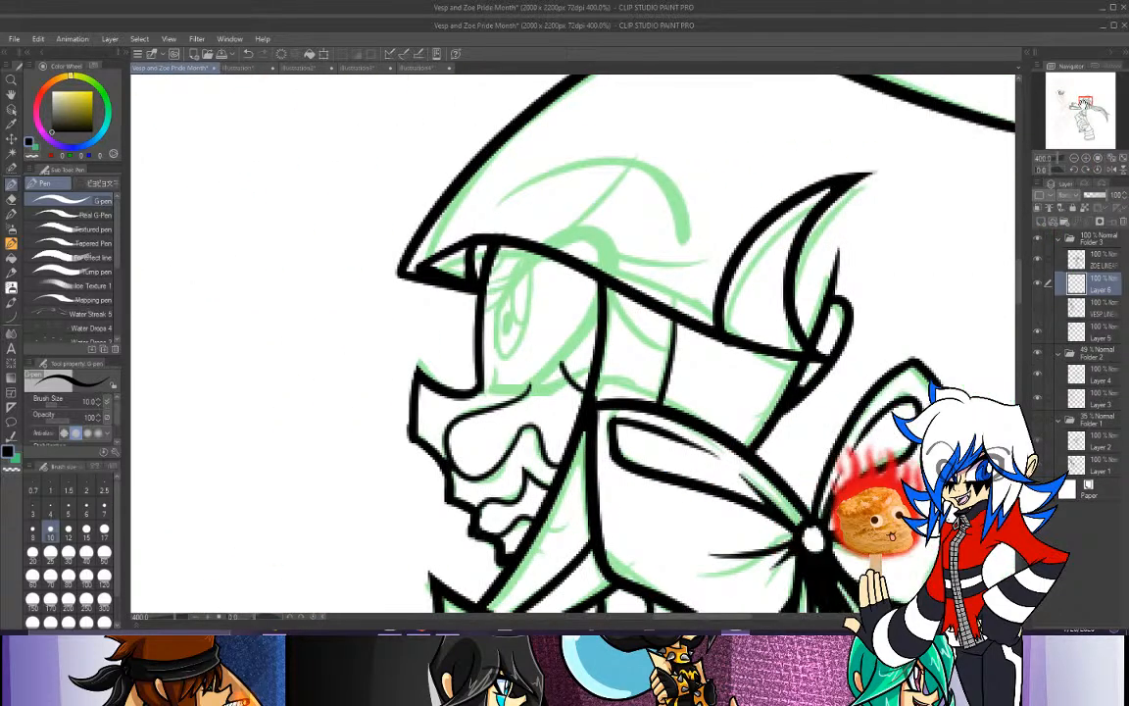
mouse_move(493, 389)
left_mouse_down()
mouse_move(552, 386)
mouse_move(598, 361)
left_mouse_up()
key("ctrl+z")
key("ctrl+z")
key("ctrl+z")
key("ctrl+z")
left_click_drag(548, 390, 626, 353)
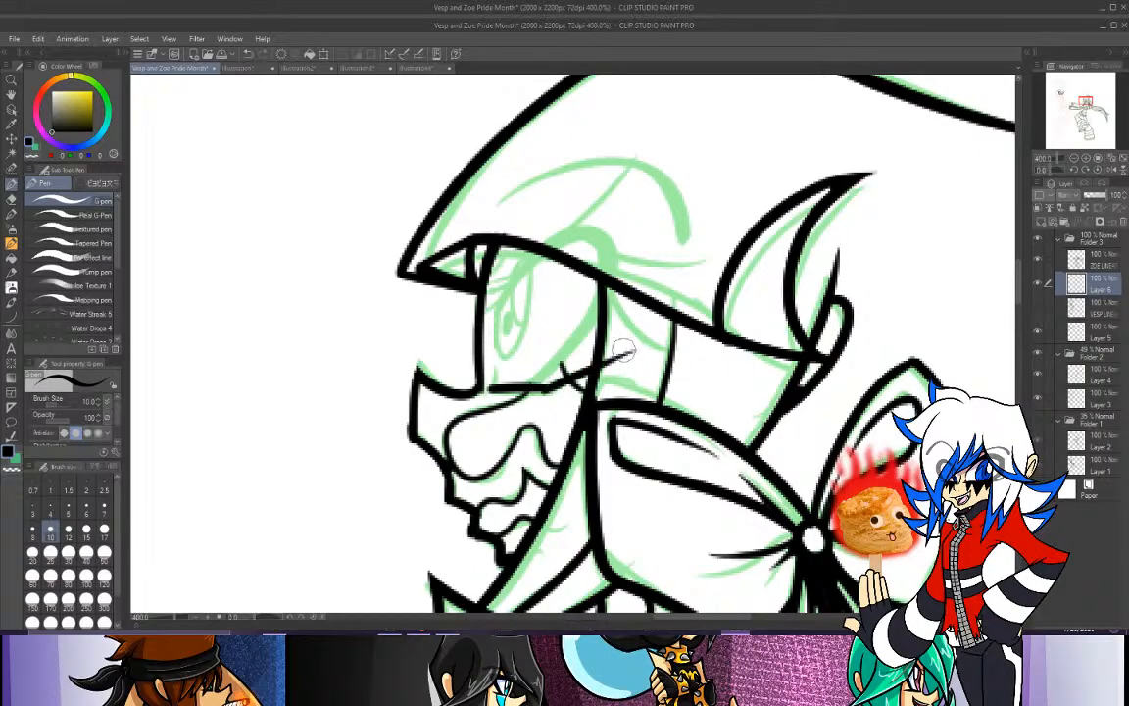
key("ctrl+z")
left_click_drag(549, 391, 620, 355)
left_click_drag(545, 389, 600, 362)
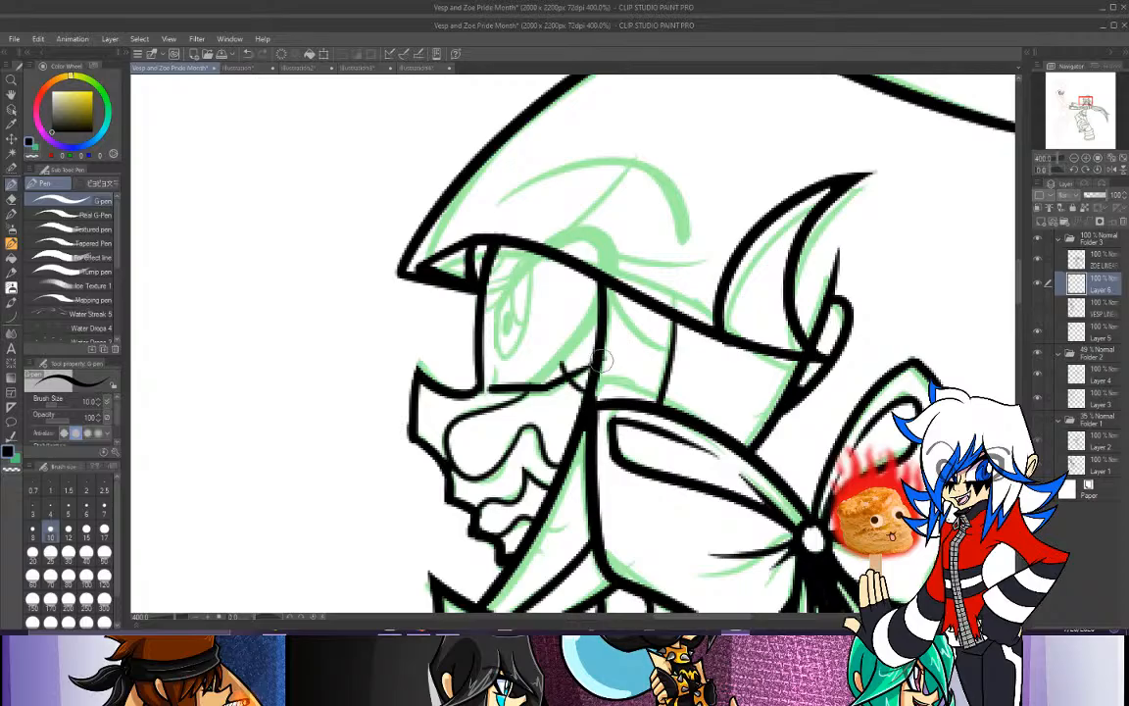
left_click_drag(493, 387, 493, 361)
Ink the outline of Zoe's eye from the front edge over the top and down the outer side to the lower lid.
mouse_move(495, 308)
left_mouse_down()
mouse_move(497, 340)
mouse_move(500, 301)
mouse_move(613, 215)
left_mouse_up()
key("ctrl+z")
key("ctrl+z")
key("ctrl+z")
mouse_move(495, 313)
left_mouse_down()
mouse_move(523, 266)
mouse_move(609, 246)
mouse_move(597, 232)
mouse_move(617, 275)
left_mouse_up()
key("ctrl+z")
key("ctrl+z")
mouse_move(495, 308)
left_mouse_down()
mouse_move(596, 235)
mouse_move(571, 245)
mouse_move(580, 229)
mouse_move(569, 235)
mouse_move(610, 236)
mouse_move(570, 233)
mouse_move(616, 226)
mouse_move(597, 232)
mouse_move(610, 234)
mouse_move(605, 284)
mouse_move(591, 322)
left_mouse_up()
key("ctrl+z")
key("ctrl+z")
key("ctrl+z")
key("ctrl+z")
left_click_drag(541, 385, 594, 326)
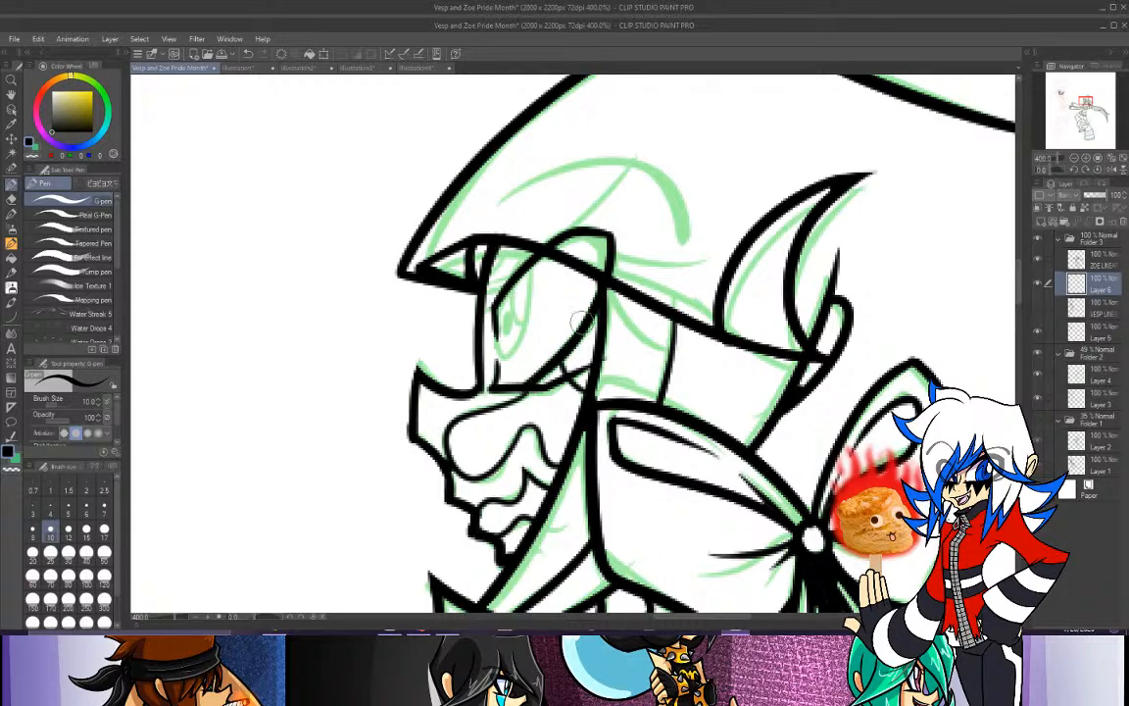
Thicken the upper lash of Zoe's eye along its top and outer side, filling it solid black.
left_click_drag(498, 305, 600, 246)
key("ctrl+z")
mouse_move(497, 306)
left_mouse_down()
mouse_move(523, 278)
mouse_move(586, 250)
left_mouse_up()
key("ctrl+z")
left_click_drag(497, 309, 581, 243)
key("ctrl+z")
mouse_move(496, 309)
left_mouse_down()
mouse_move(534, 263)
mouse_move(587, 241)
mouse_move(576, 241)
mouse_move(603, 243)
mouse_move(563, 248)
mouse_move(520, 379)
left_mouse_up()
key("ctrl+z")
left_click_drag(591, 258, 523, 381)
key("ctrl+z")
mouse_move(592, 263)
left_mouse_down()
mouse_move(518, 379)
mouse_move(569, 333)
mouse_move(609, 278)
left_mouse_up()
key("ctrl+z")
Ink three long curved lashes fanning out from the top and outer corner of Zoe's eye.
mouse_move(583, 218)
left_mouse_down()
mouse_move(588, 168)
mouse_move(623, 126)
mouse_move(605, 145)
mouse_move(731, 186)
left_mouse_up()
key("ctrl+z")
key("ctrl+z")
mouse_move(561, 237)
left_mouse_down()
mouse_move(597, 132)
mouse_move(565, 234)
mouse_move(719, 180)
left_mouse_up()
key("ctrl+z")
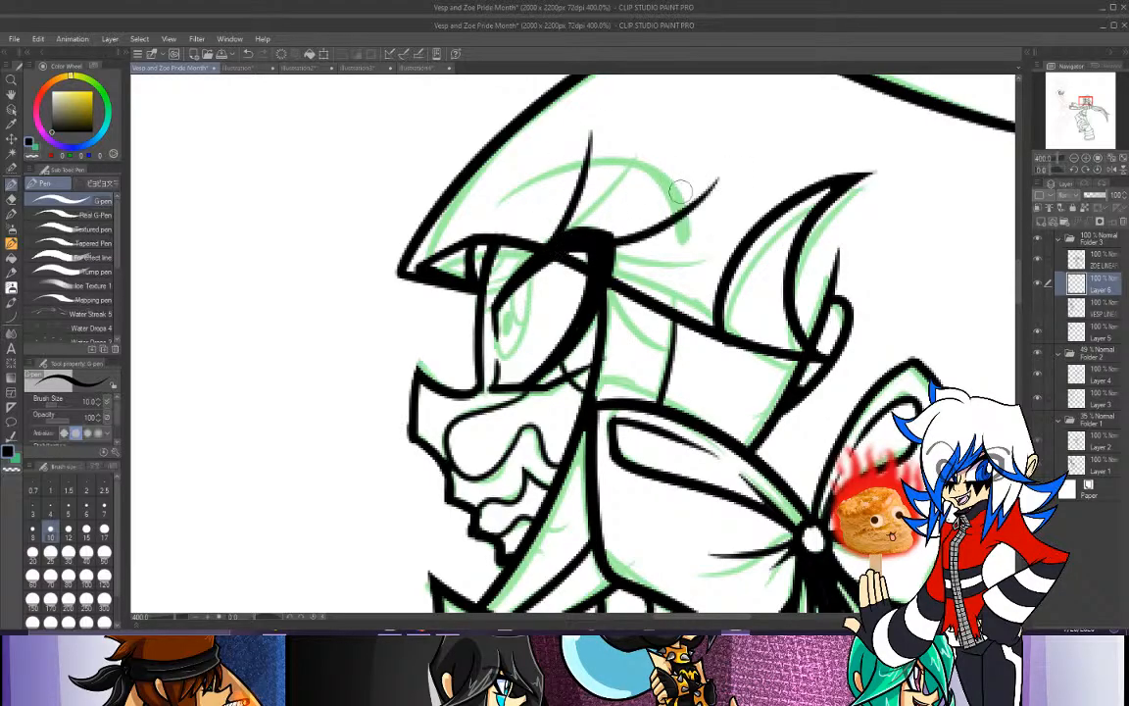
key("ctrl+z")
left_click_drag(604, 238, 720, 178)
key("ctrl+z")
left_click_drag(605, 238, 723, 179)
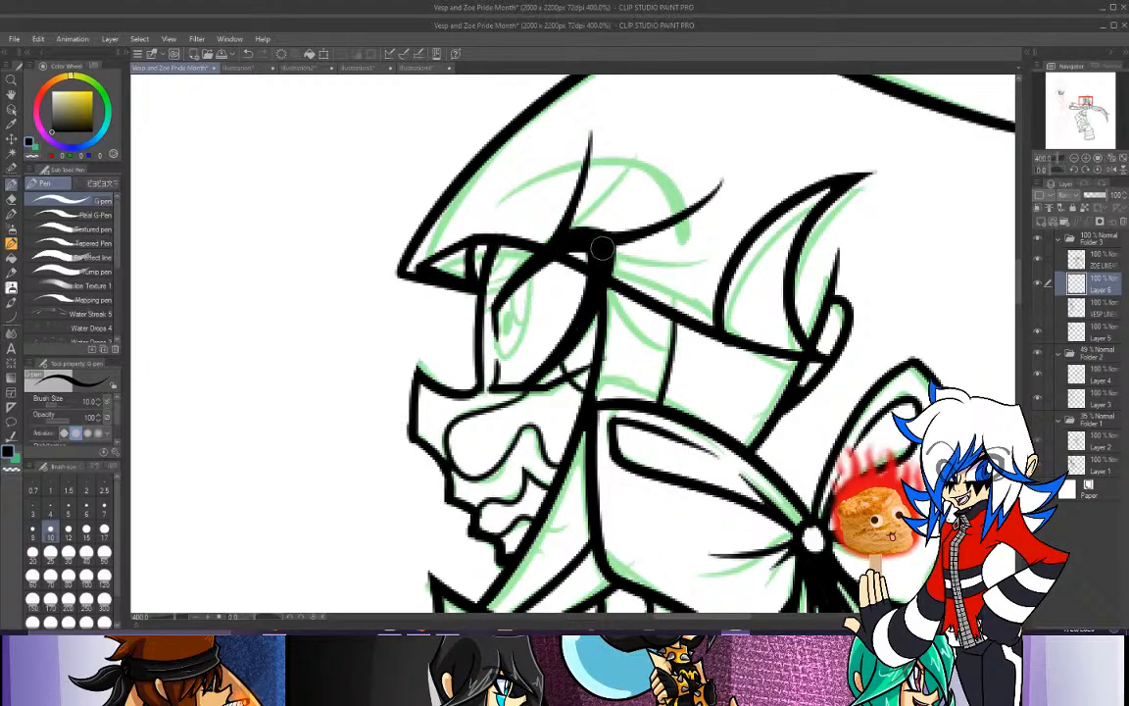
left_click_drag(603, 266, 682, 283)
key("ctrl+z")
left_click_drag(604, 266, 696, 278)
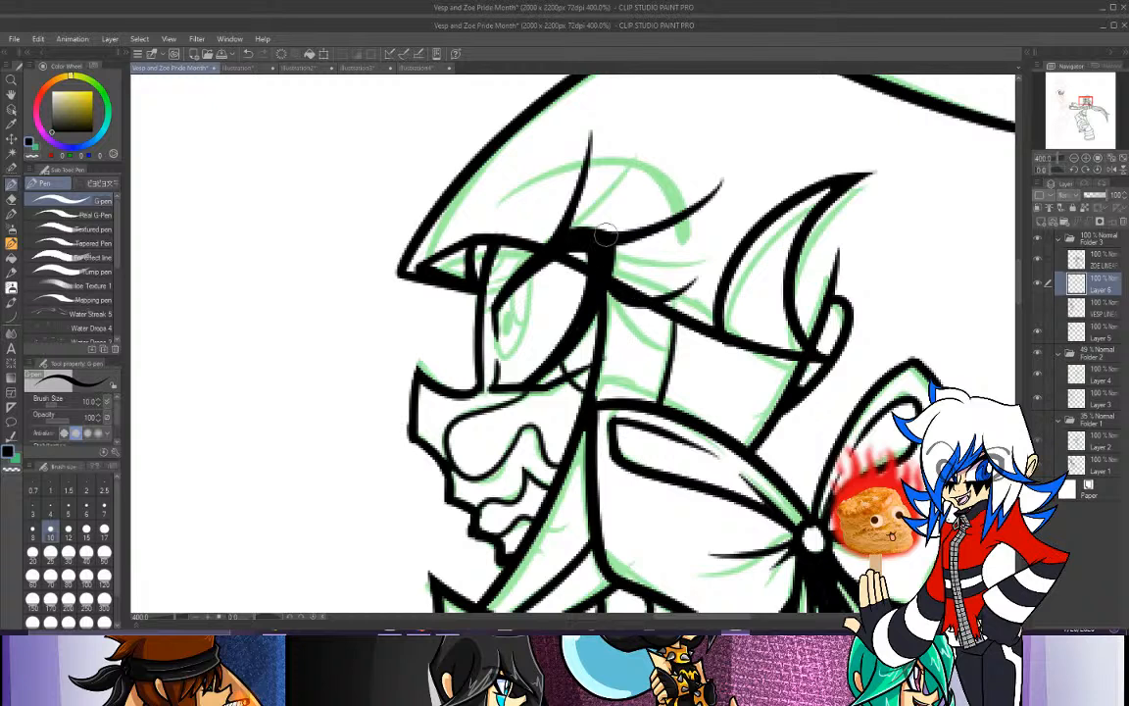
Ink Zoe's arched eyebrow across the hair and thicken its outer end.
left_click_drag(687, 235, 492, 206)
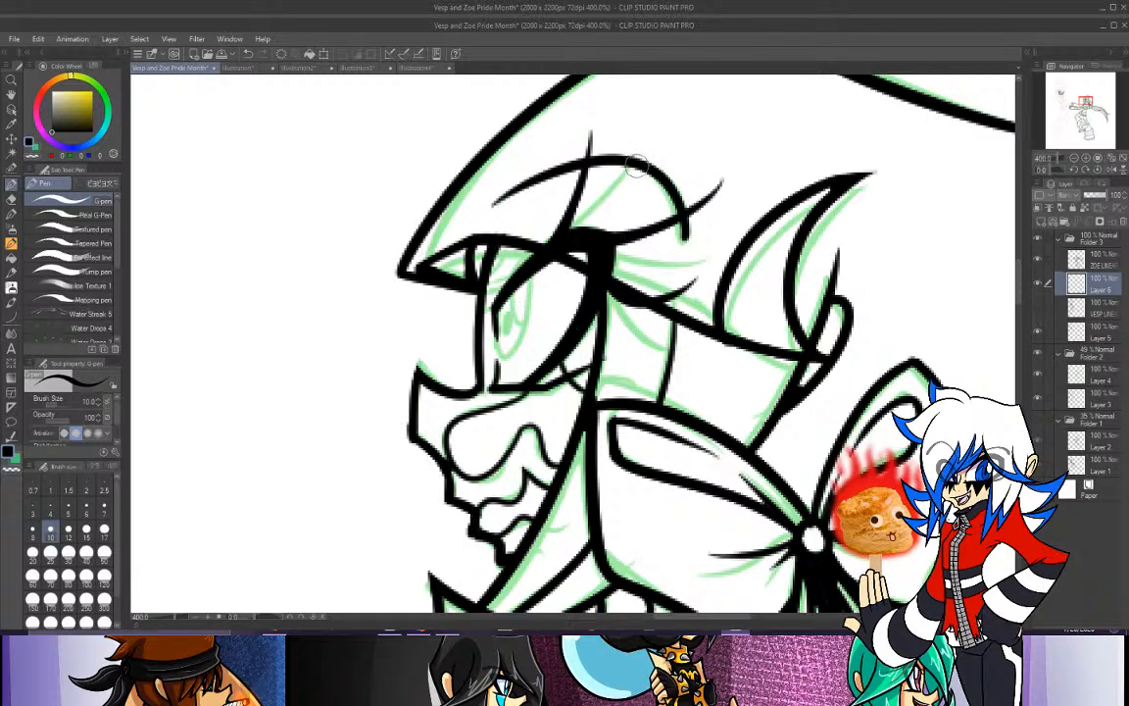
left_click_drag(643, 167, 686, 225)
key("ctrl+z")
left_click_drag(655, 173, 692, 236)
key("ctrl+z")
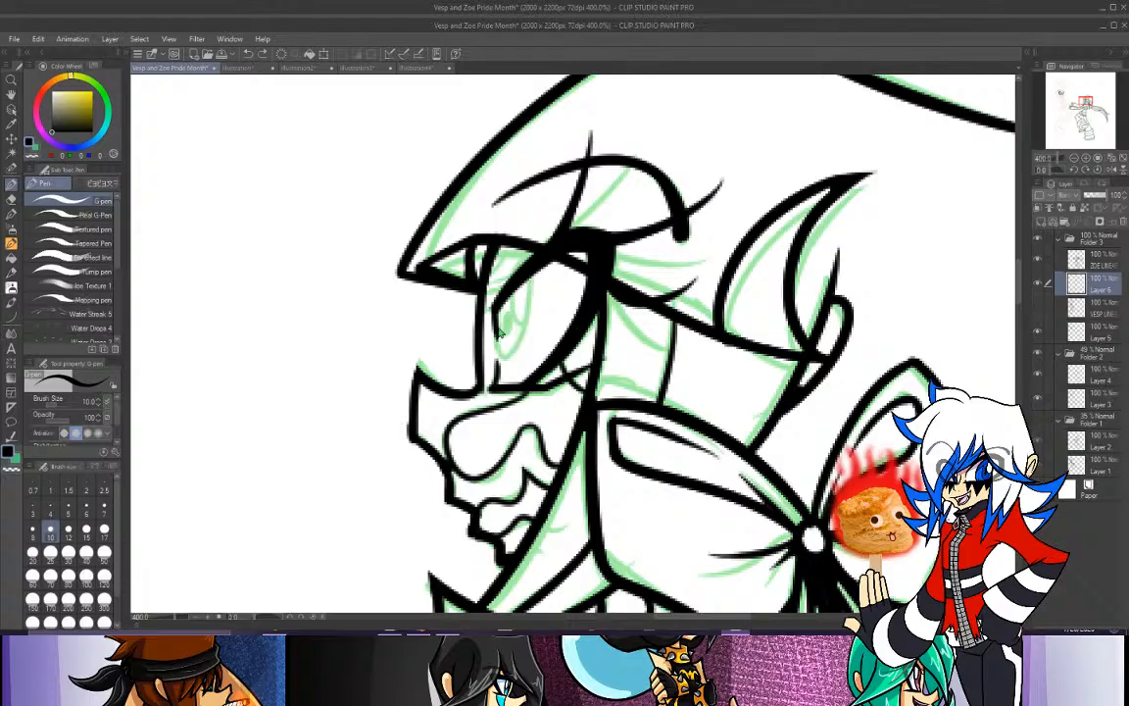
Ink the narrow iris of Zoe's eye with its highlight and dark pupil.
mouse_move(498, 306)
left_mouse_down()
mouse_move(511, 362)
mouse_move(533, 292)
mouse_move(506, 344)
mouse_move(493, 306)
mouse_move(501, 348)
mouse_move(523, 295)
mouse_move(496, 320)
mouse_move(501, 298)
mouse_move(502, 351)
mouse_move(530, 280)
mouse_move(514, 314)
mouse_move(528, 283)
mouse_move(524, 314)
mouse_move(499, 310)
mouse_move(512, 357)
mouse_move(517, 312)
mouse_move(505, 321)
mouse_move(502, 299)
mouse_move(503, 354)
mouse_move(528, 293)
left_mouse_up()
key("ctrl+z")
key("ctrl+z")
key("ctrl+z")
key("ctrl+z")
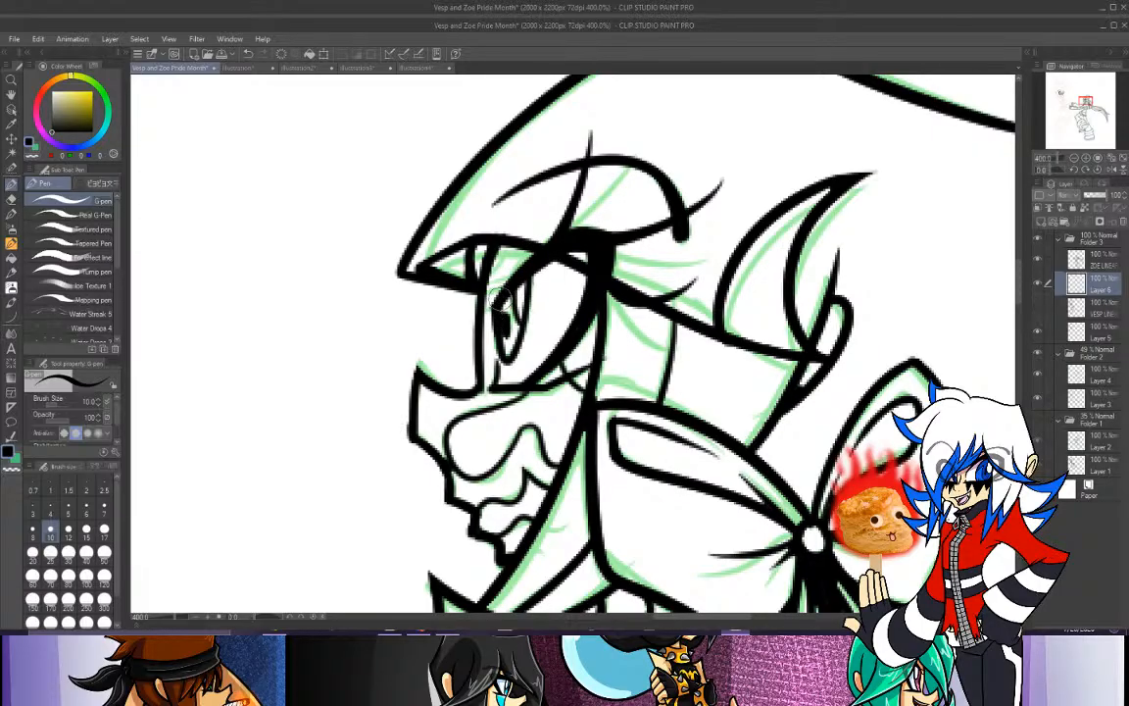
key("ctrl+z")
key("ctrl+z")
key("ctrl+z")
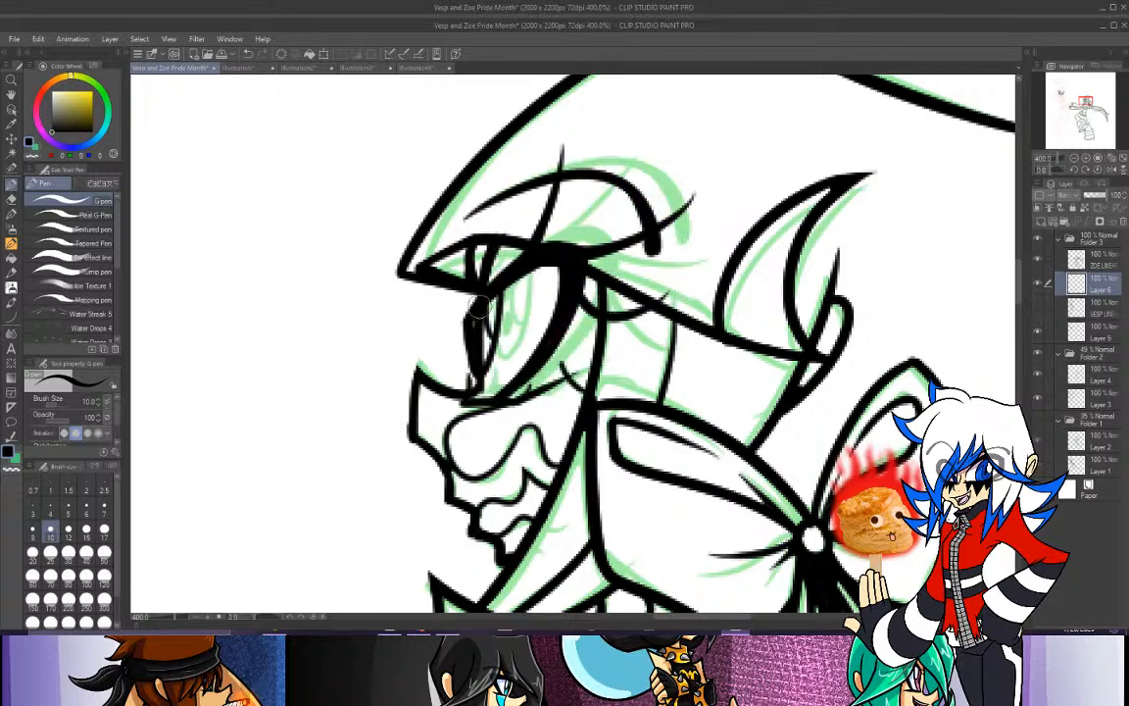
key("ctrl+y")
key("ctrl+y")
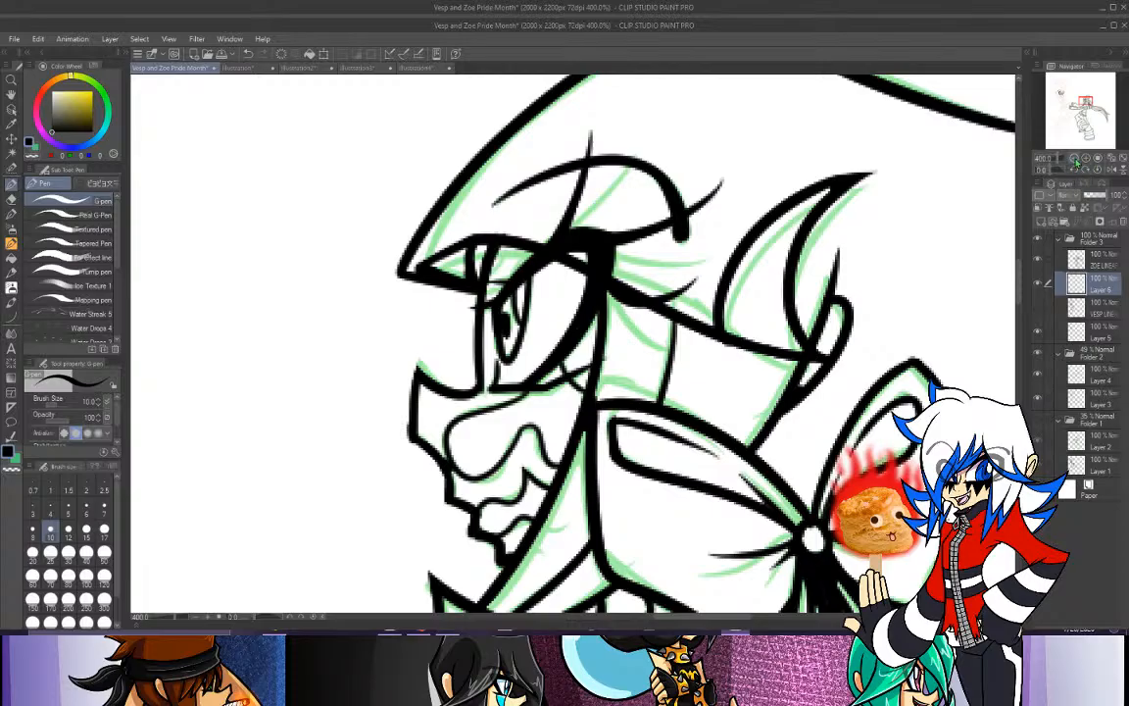
Bring both characters into view and show the Vesp line layer again to compare the inked faces.
left_click(1076, 159)
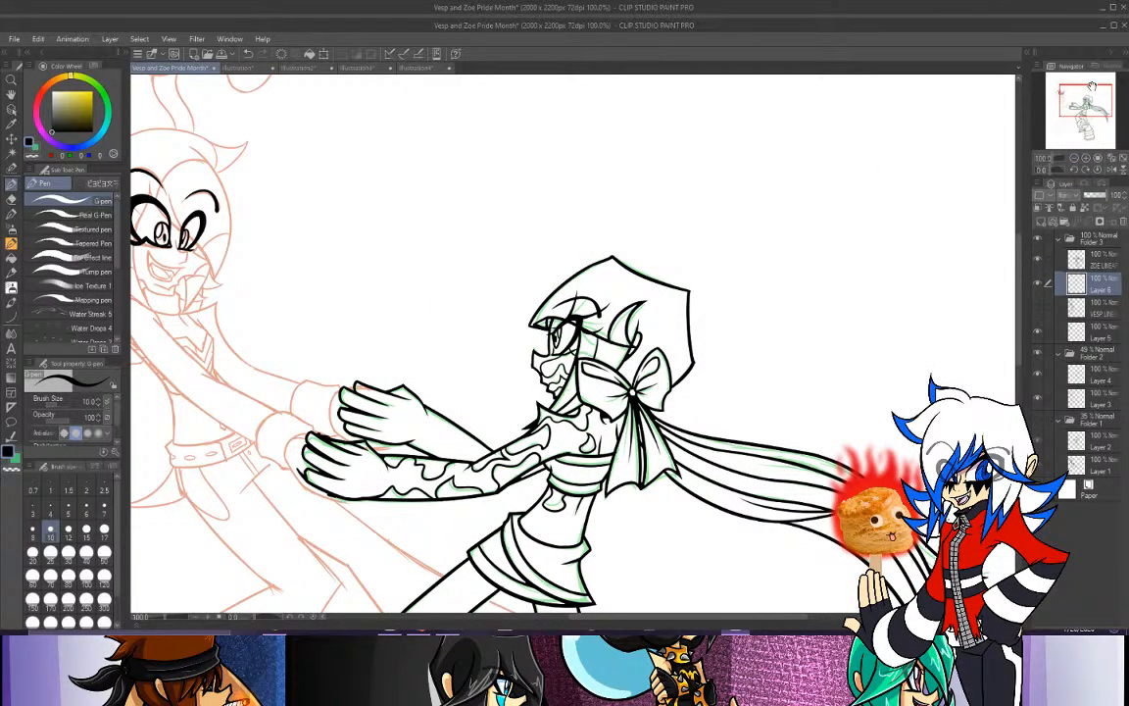
left_click_drag(1092, 86, 1066, 105)
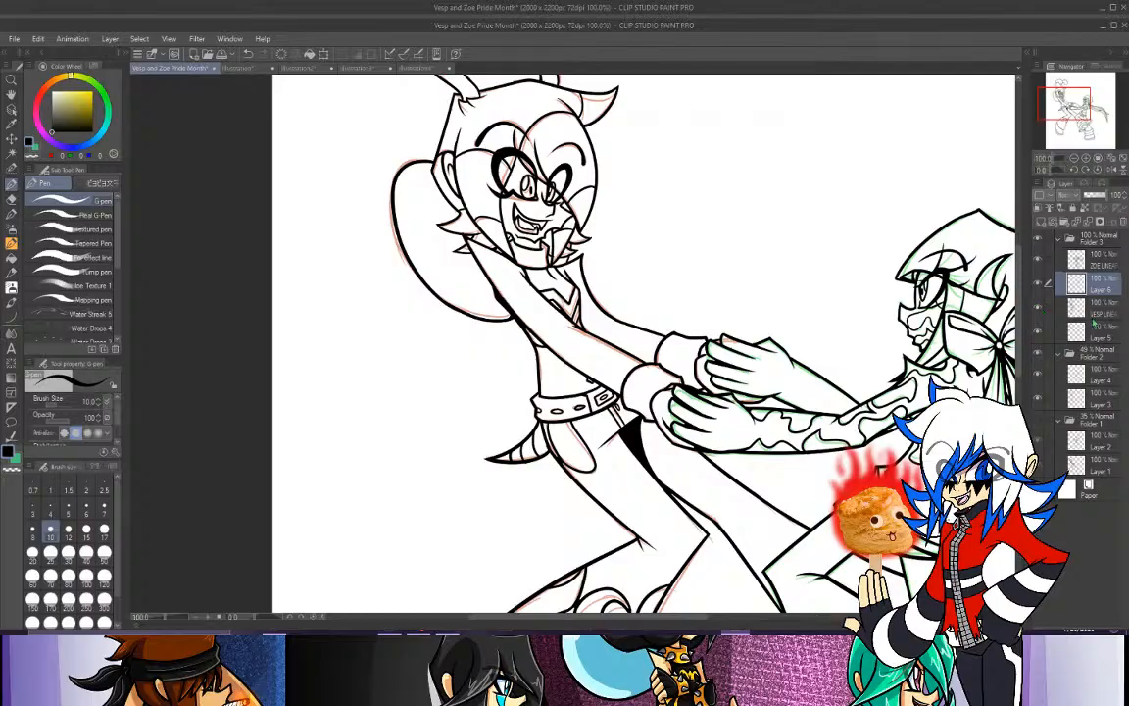
Fade Zoe's eyebrow, lashes and upper lid where they cross the hair on Layer 6, using the Rough eraser at size 80 and opacity 60.
mouse_move(1065, 105)
left_mouse_down()
mouse_move(1073, 92)
mouse_move(1078, 102)
left_mouse_up()
left_click(1086, 158)
left_click(1085, 160)
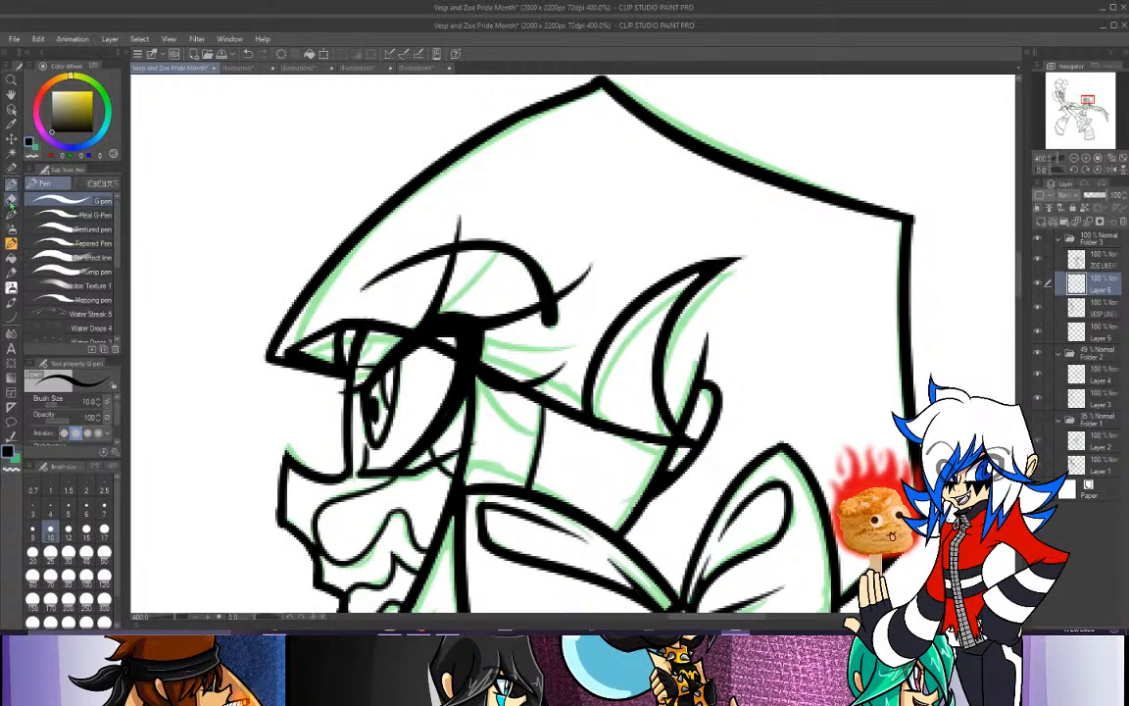
left_click(11, 198)
left_click(86, 551)
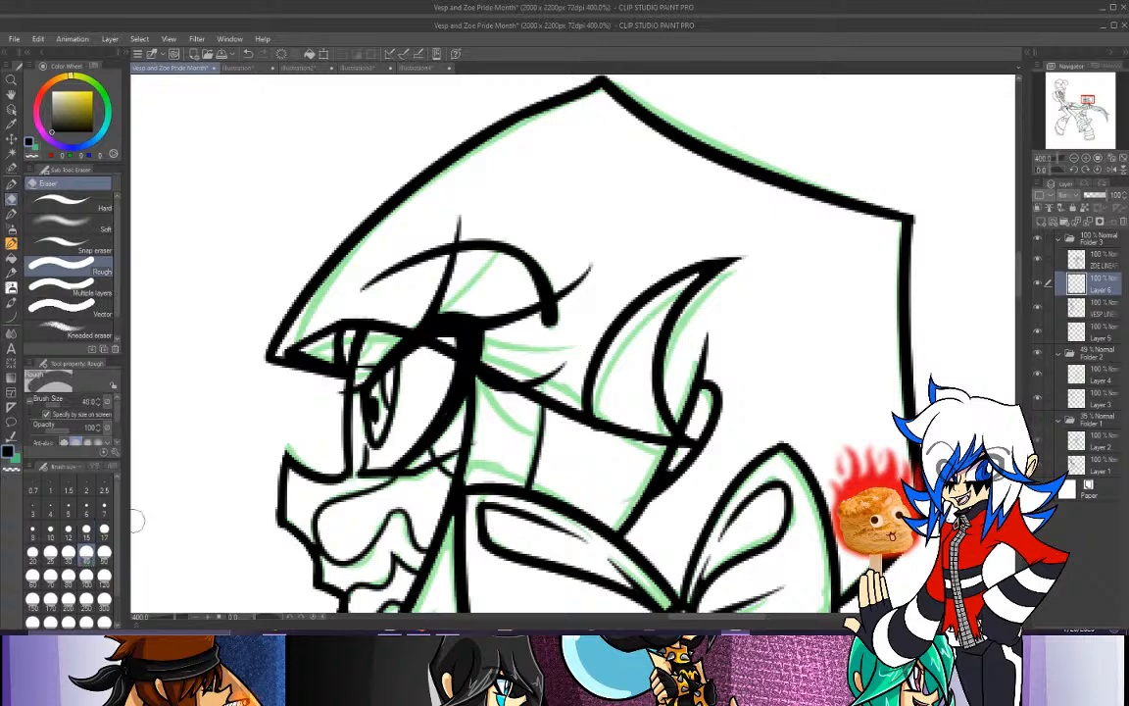
left_click(85, 579)
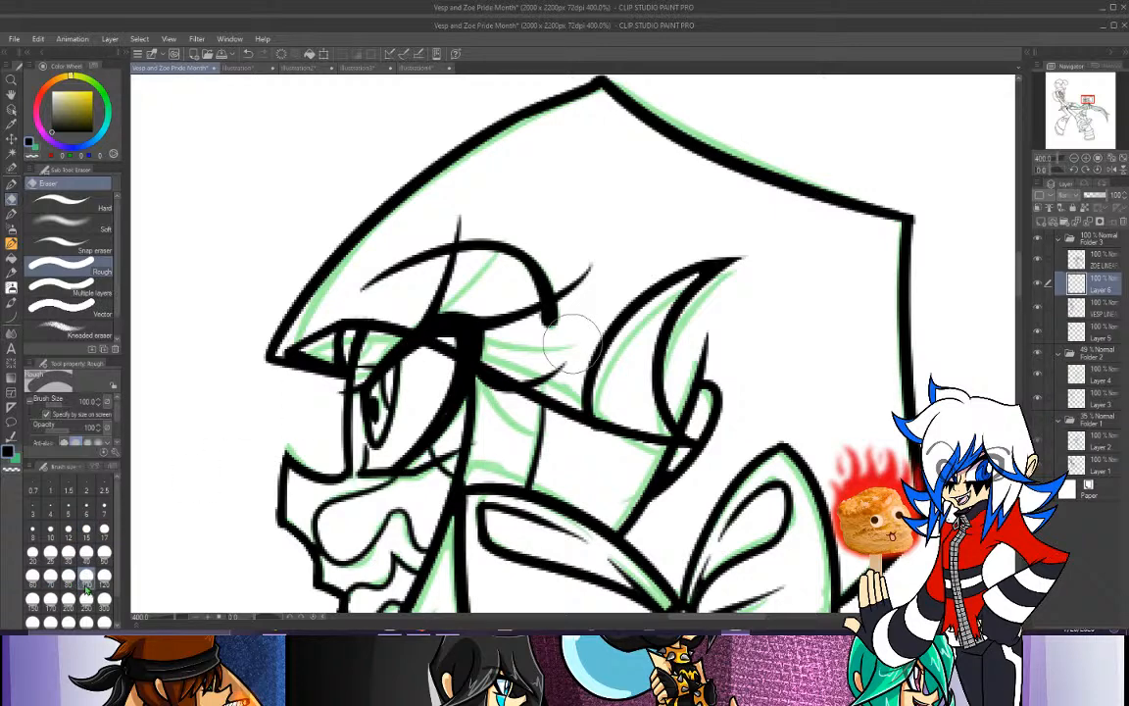
left_click(67, 578)
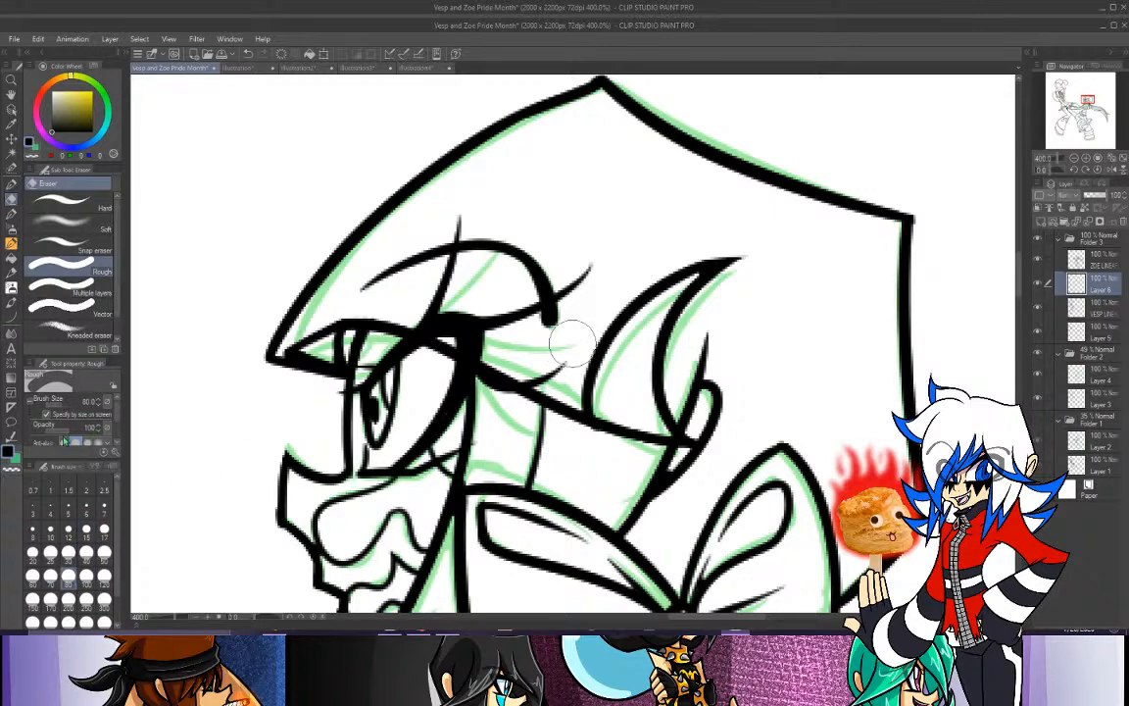
left_click(61, 432)
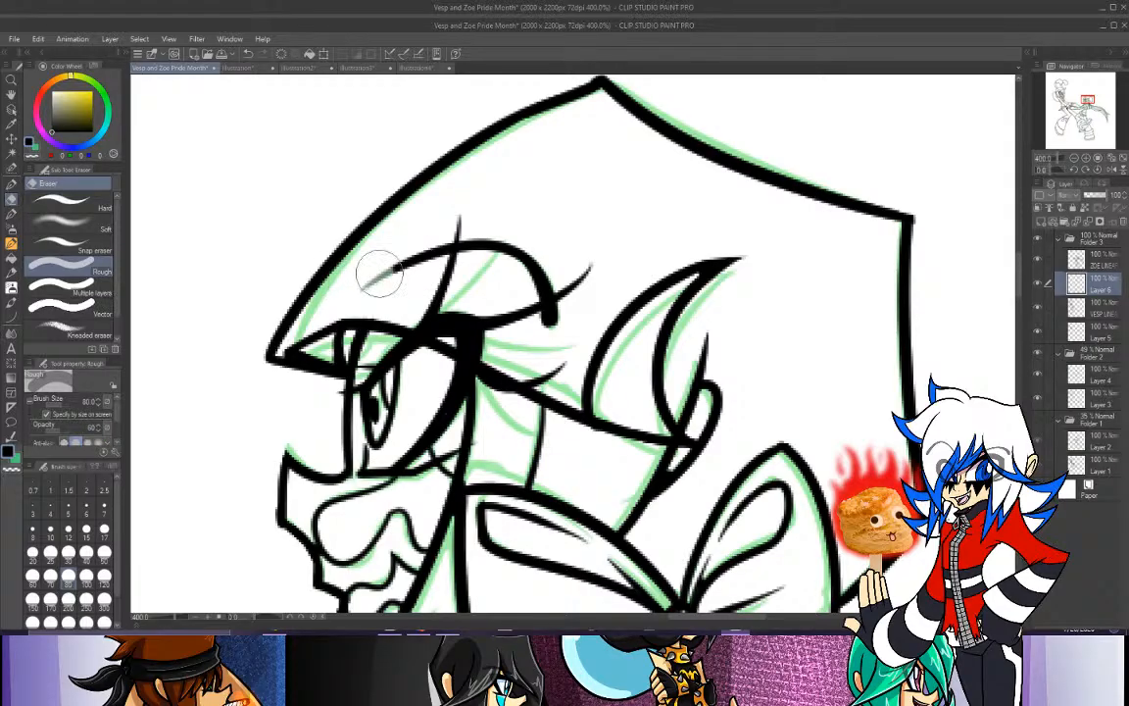
mouse_move(372, 264)
left_mouse_down()
mouse_move(481, 225)
mouse_move(467, 219)
mouse_move(556, 280)
mouse_move(605, 260)
mouse_move(545, 314)
mouse_move(542, 336)
mouse_move(469, 296)
mouse_move(449, 253)
mouse_move(453, 316)
mouse_move(487, 336)
mouse_move(413, 306)
mouse_move(538, 373)
mouse_move(566, 362)
mouse_move(513, 395)
mouse_move(500, 366)
mouse_move(497, 453)
left_mouse_up()
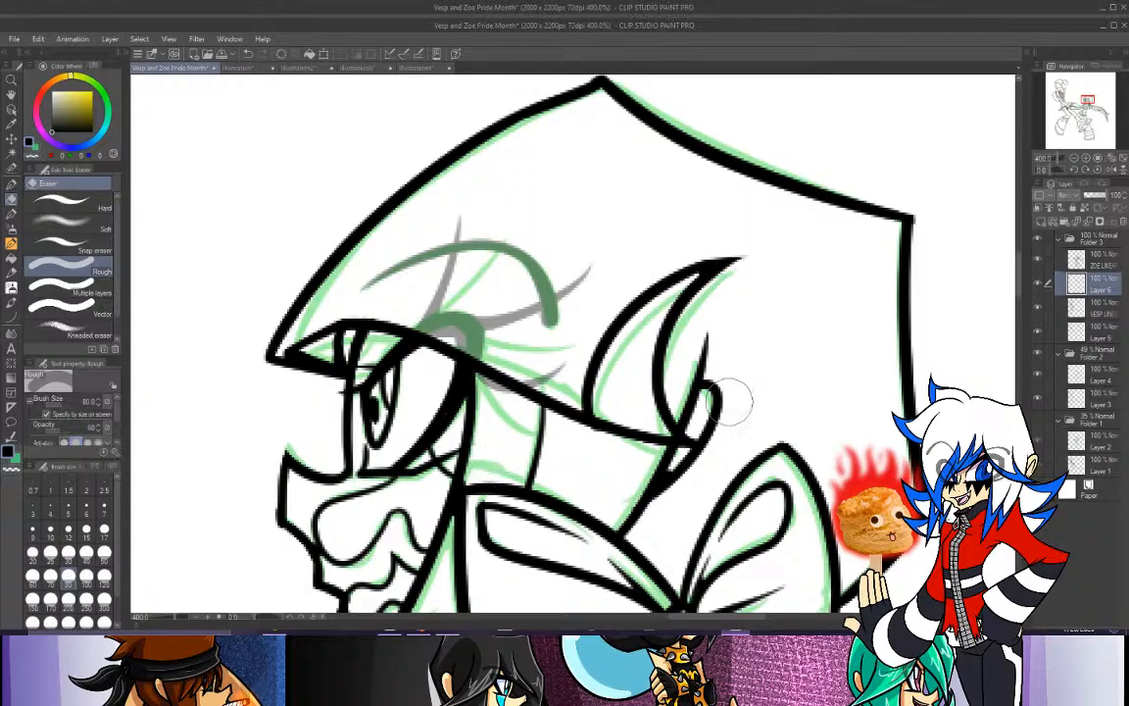
Hide the remaining sketch and ready the G-pen with transparent colour on Zoe's line layer.
left_click(1038, 370)
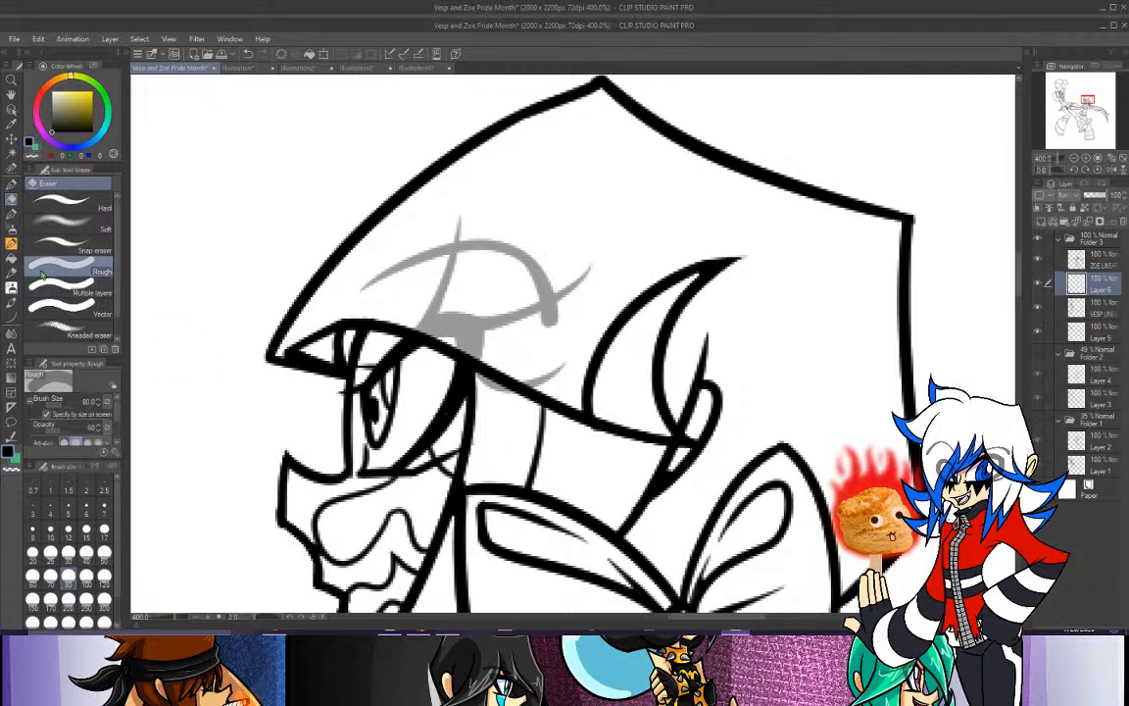
left_click(11, 184)
left_click(30, 155)
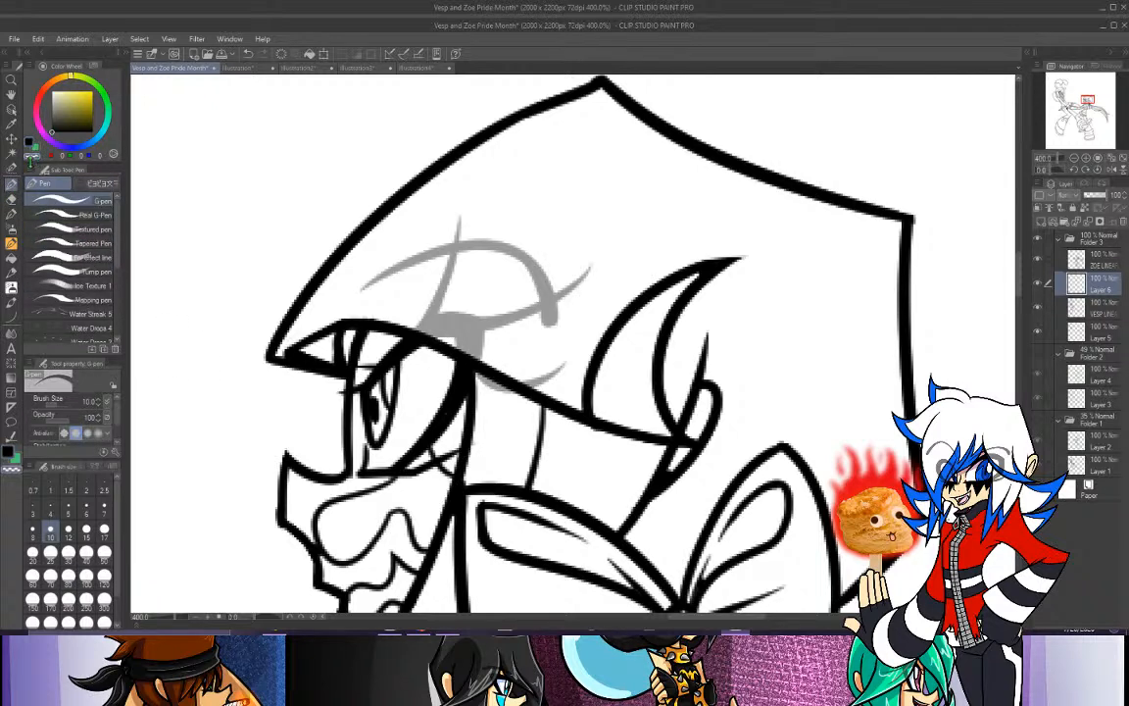
left_click(1097, 266)
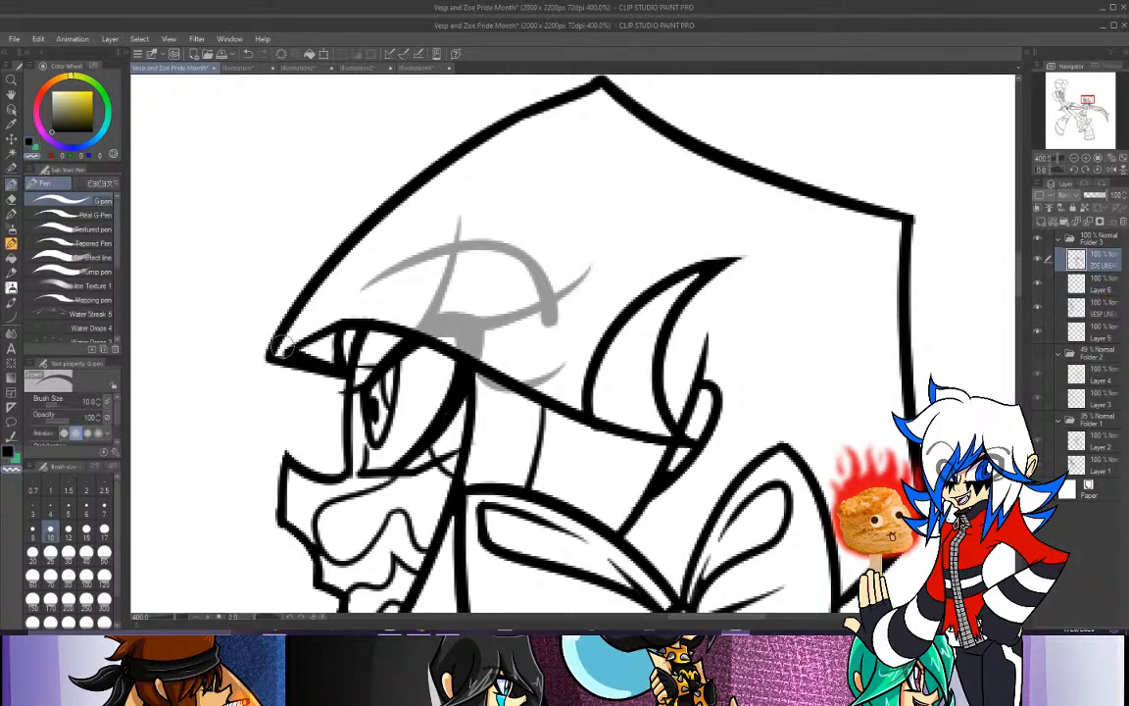
Fade Vesp's larger eye, its lash and eyebrow where they overlap the hair on Layer 5, using the Rough eraser at size 80.
left_click_drag(1095, 101, 1063, 95)
left_click(1076, 158)
left_click(1075, 158)
left_click(1075, 158)
left_click(1101, 329)
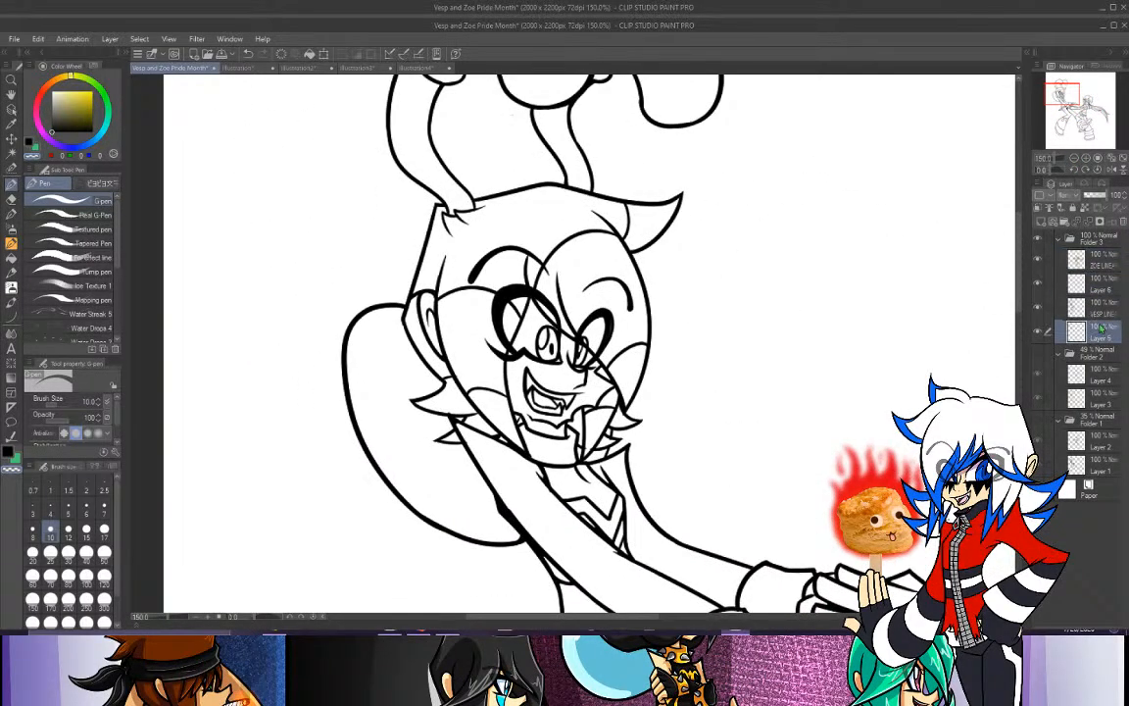
left_click(1085, 158)
left_click(1085, 157)
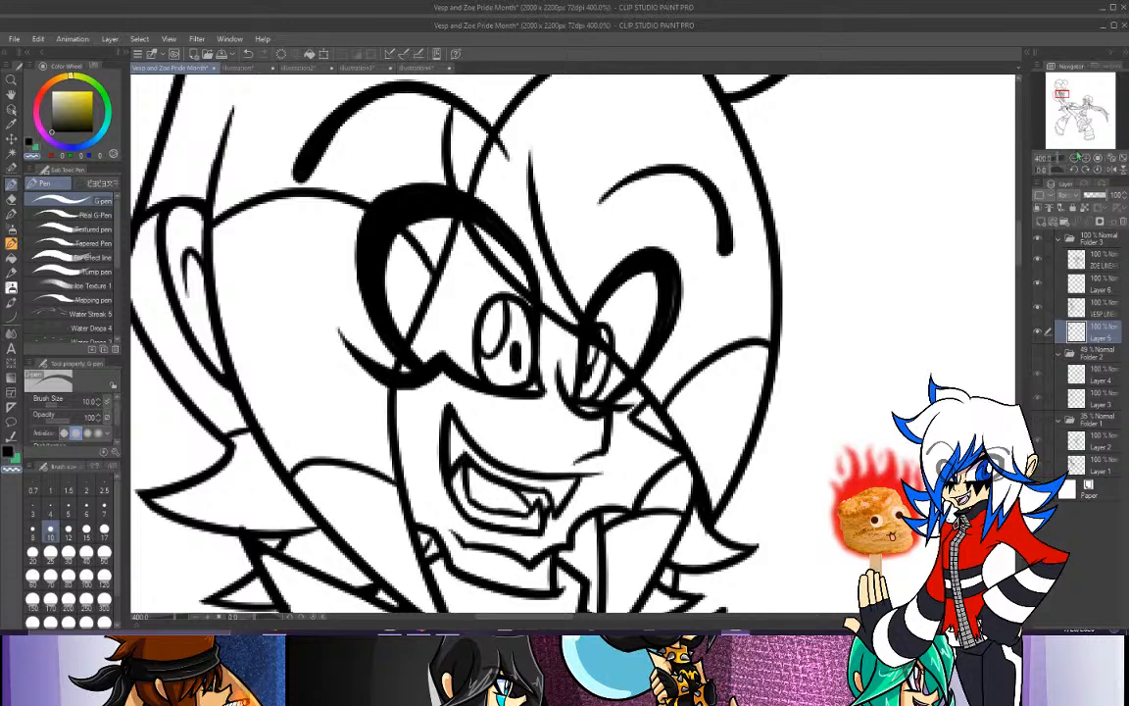
left_click(1073, 159)
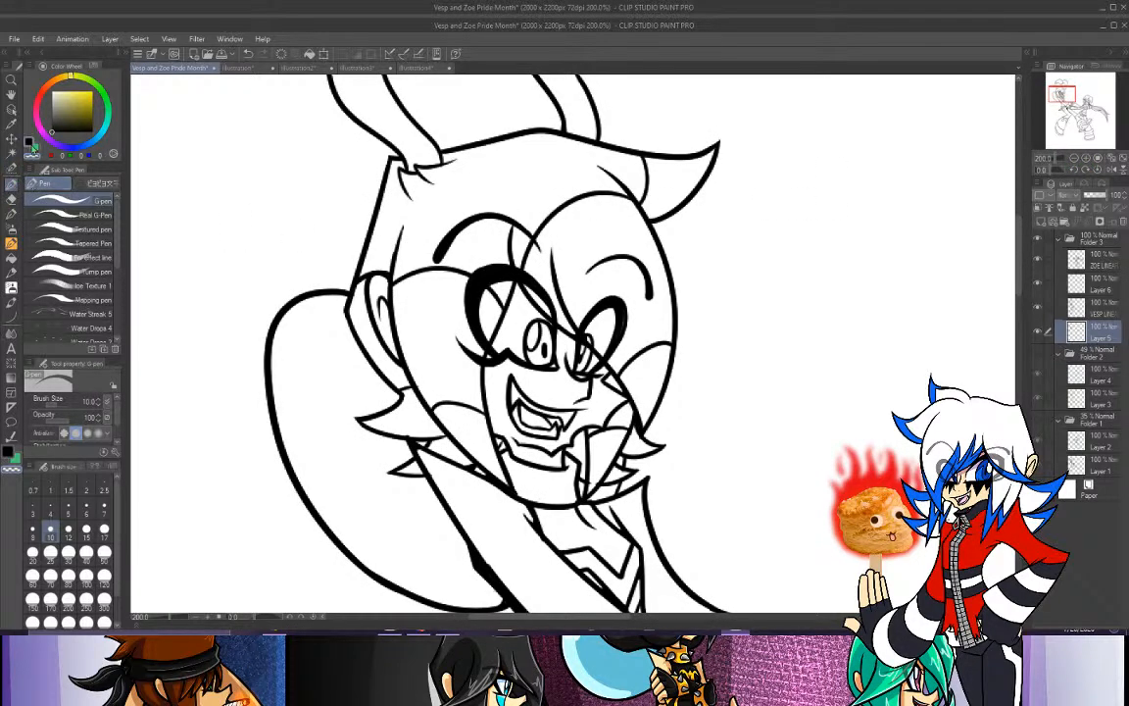
left_click(11, 198)
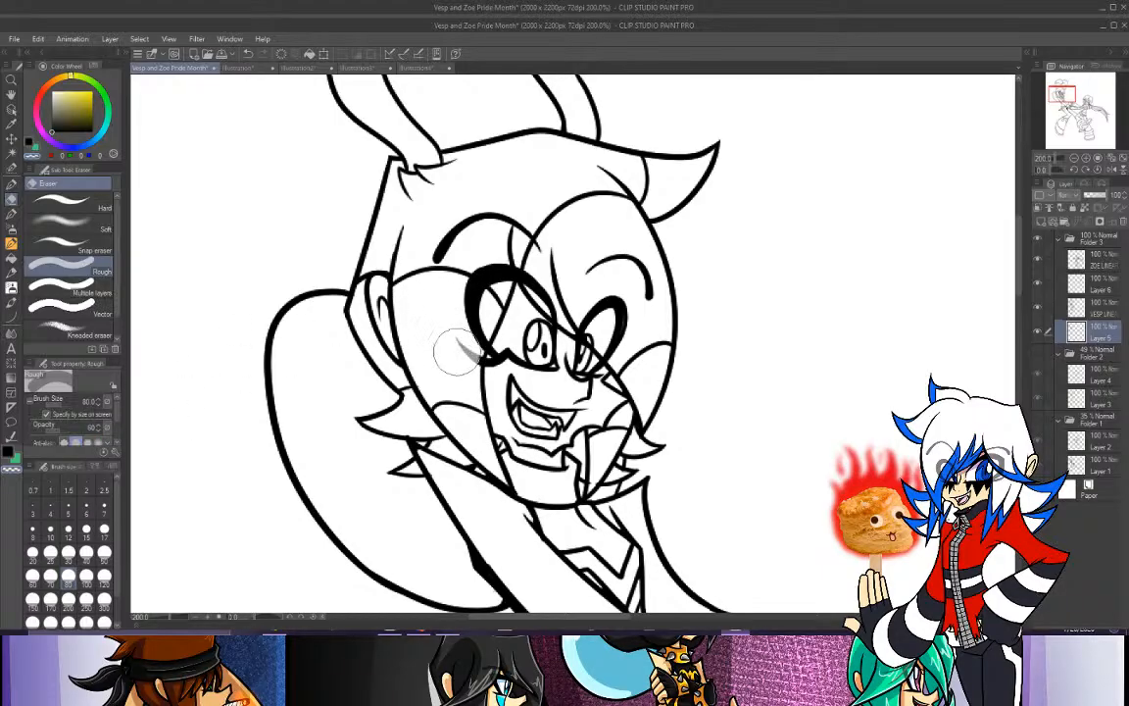
mouse_move(456, 350)
left_mouse_down()
mouse_move(504, 235)
mouse_move(386, 257)
mouse_move(493, 276)
mouse_move(497, 239)
mouse_move(550, 257)
left_mouse_up()
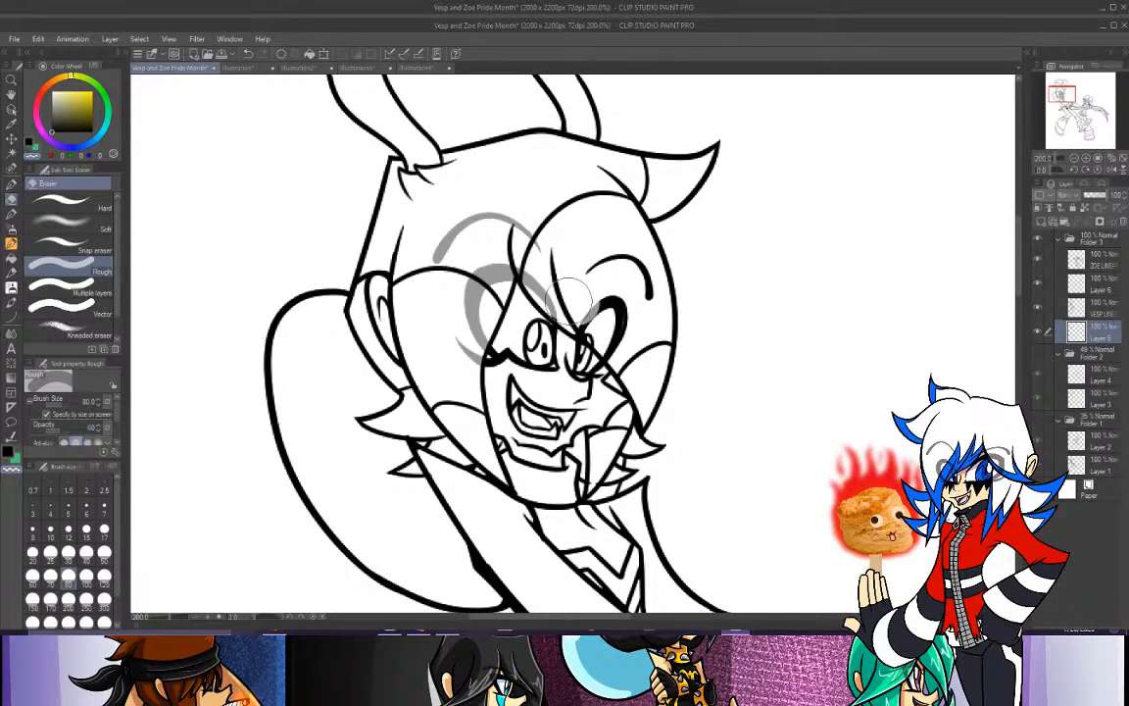
Undo the first erasing pass over Vesp's narrower eye and fade that eye and its eyebrow over the hair again.
mouse_move(569, 301)
left_mouse_down()
mouse_move(625, 336)
mouse_move(619, 328)
mouse_move(632, 356)
mouse_move(614, 304)
left_mouse_up()
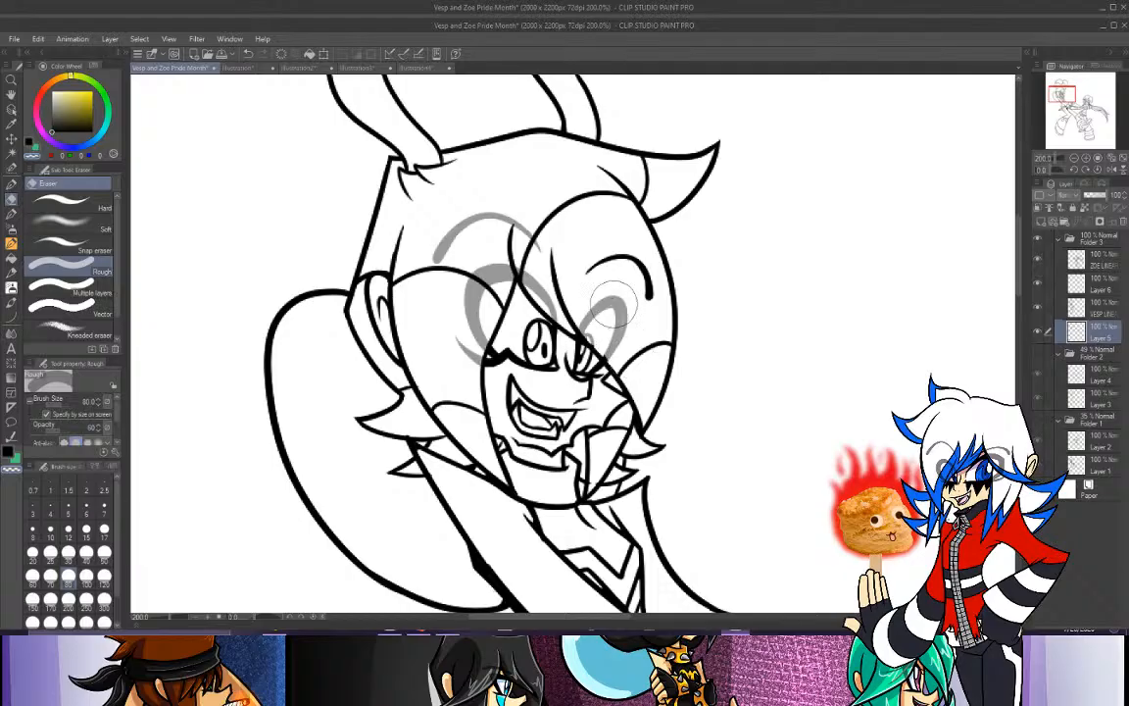
left_click(250, 56)
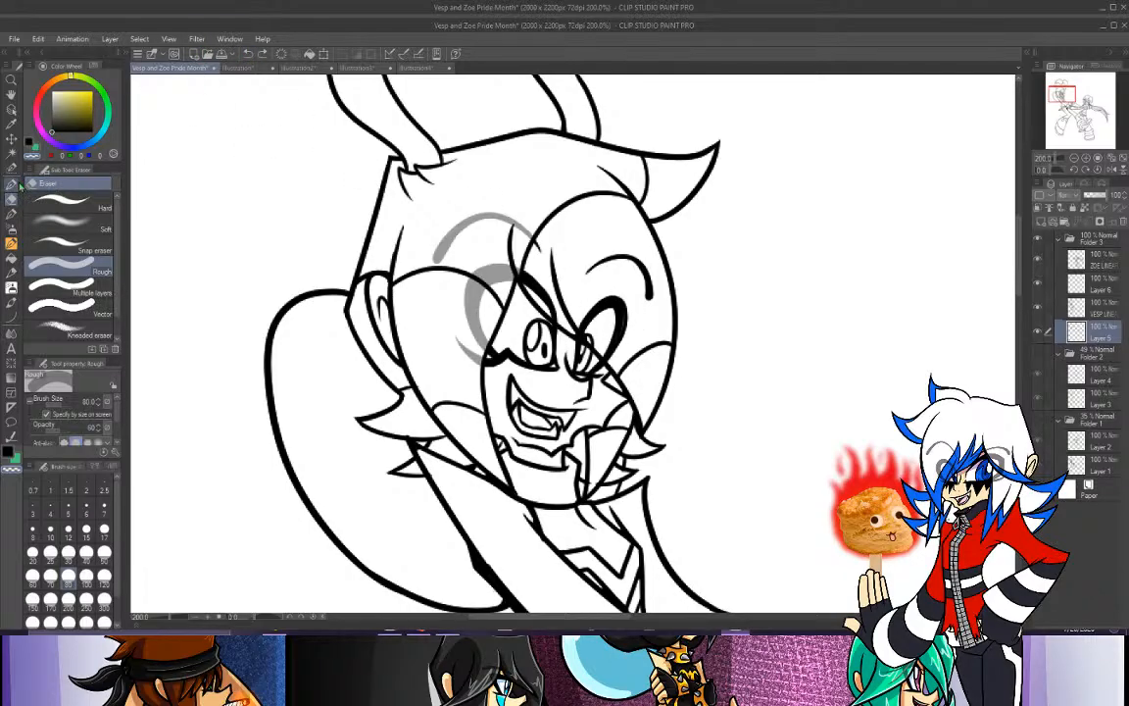
key("p")
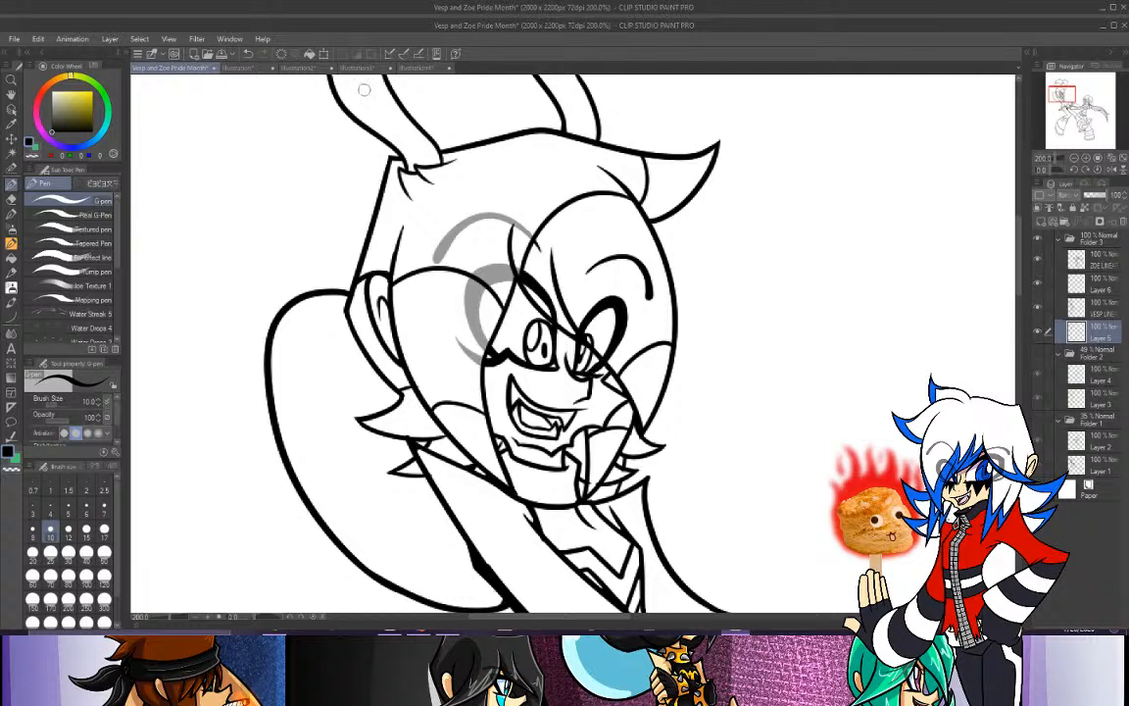
key("ctrl+z")
key("e")
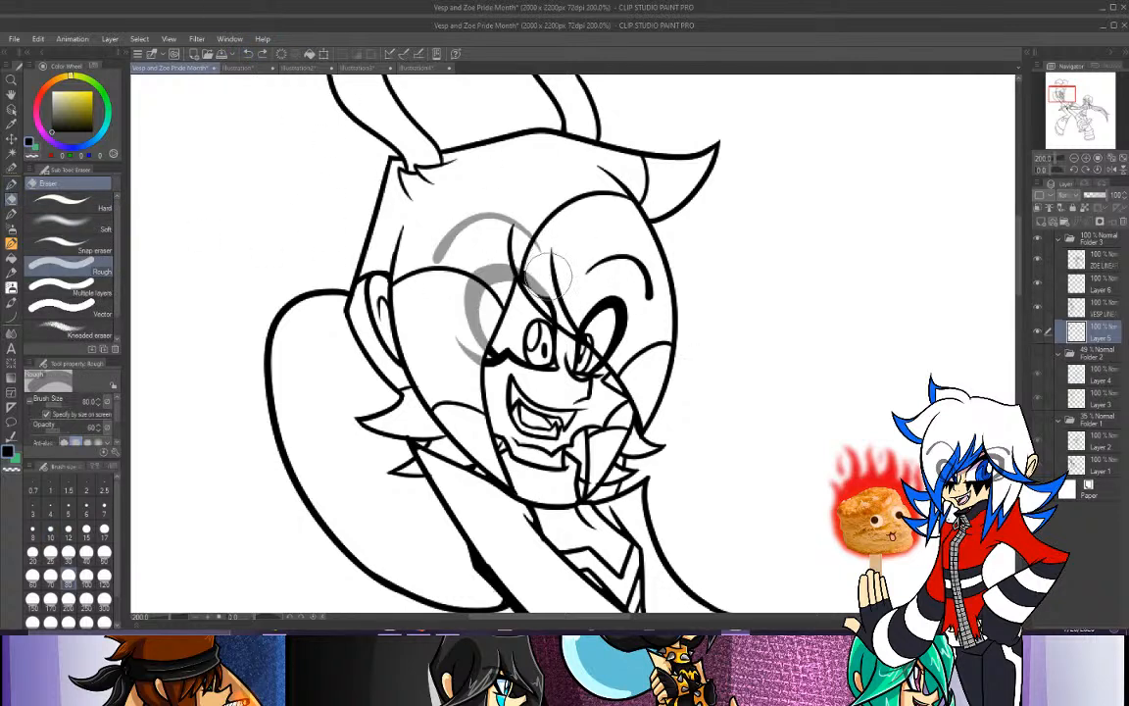
mouse_move(576, 303)
left_mouse_down()
mouse_move(624, 345)
mouse_move(604, 309)
mouse_move(609, 278)
mouse_move(637, 284)
mouse_move(624, 313)
mouse_move(620, 271)
left_mouse_up()
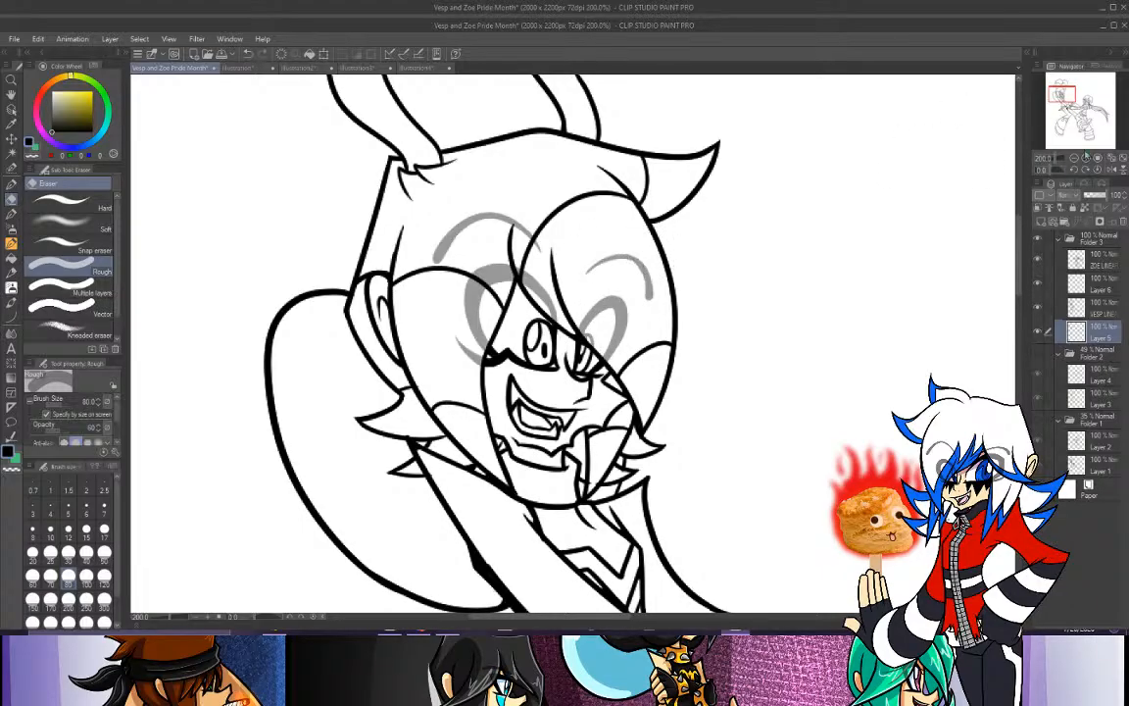
Examine Vesp's faded eyes and eyebrows against the surrounding hair lines, up close and from farther out.
left_click(1076, 156)
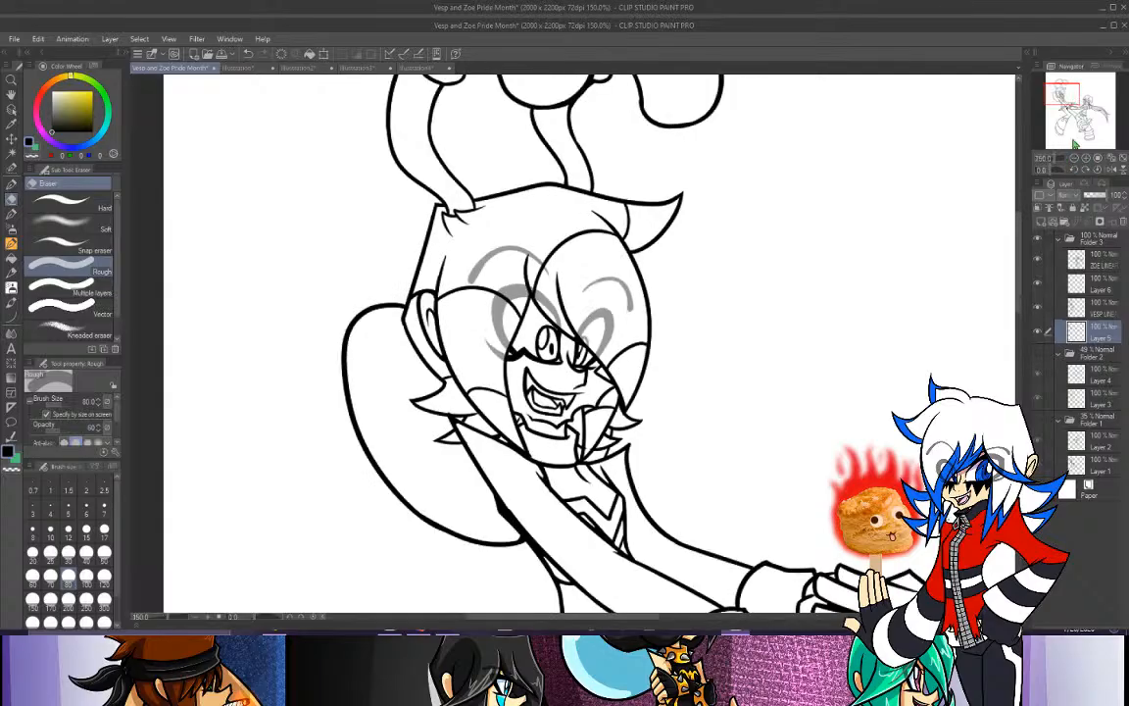
left_click_drag(1064, 86, 1063, 87)
left_click(1088, 158)
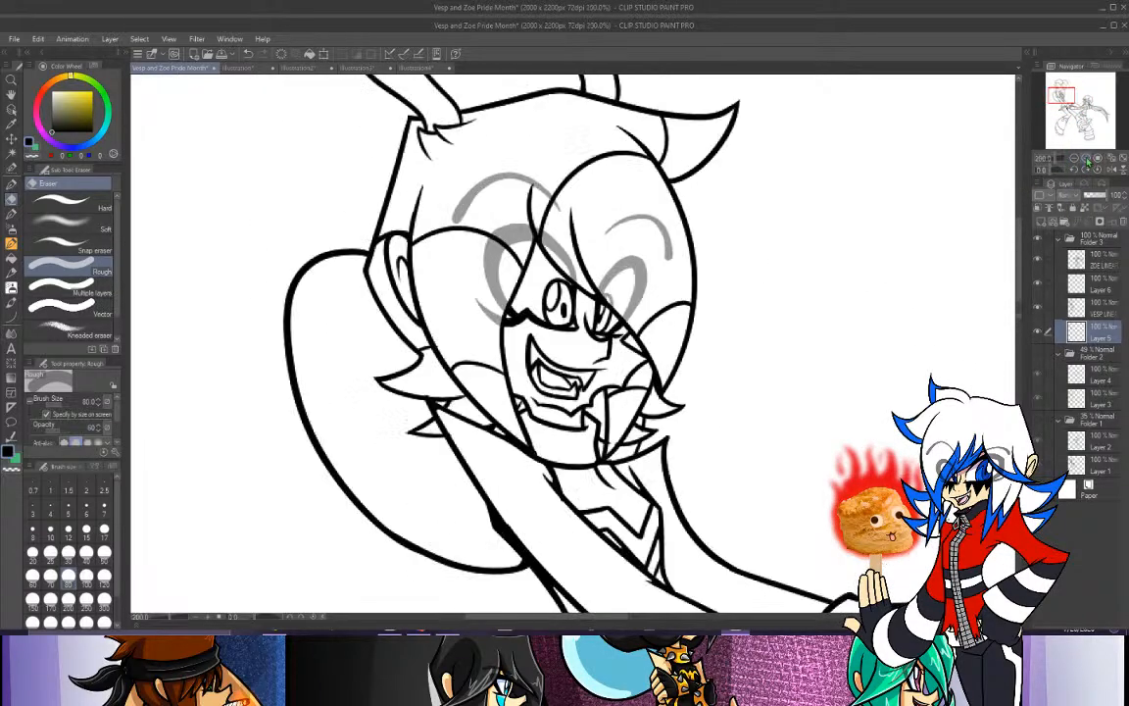
left_click(1087, 158)
left_click(1087, 158)
left_click(1088, 158)
left_click(1087, 158)
left_click(1075, 159)
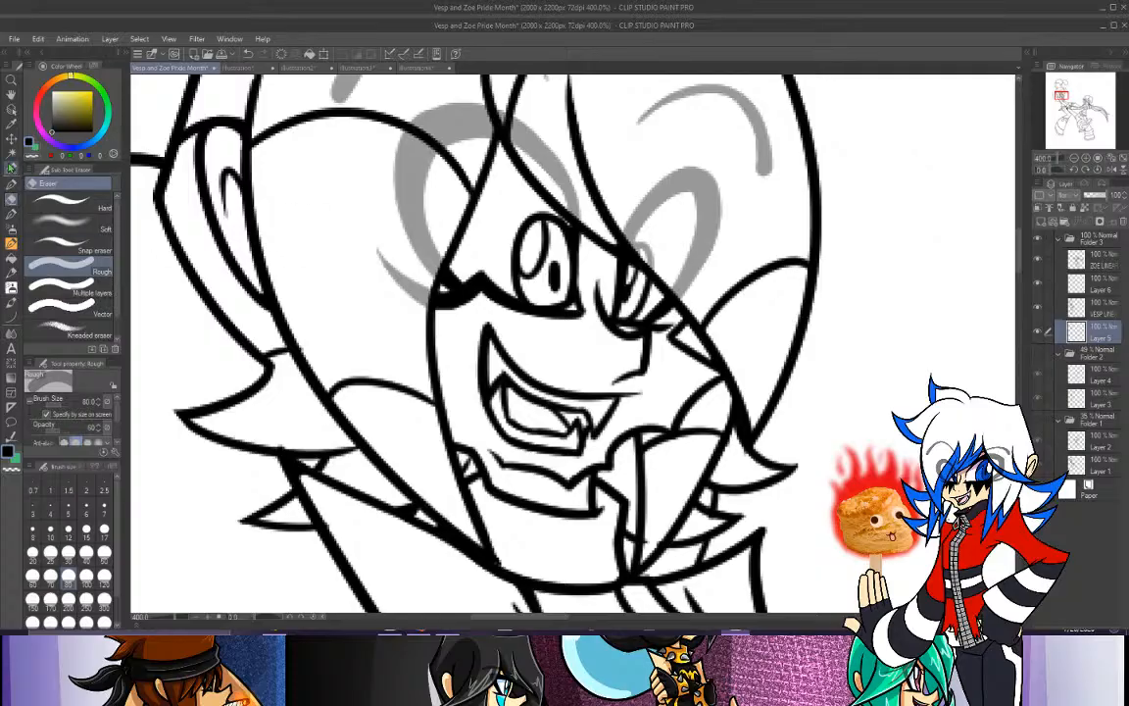
left_click(12, 183)
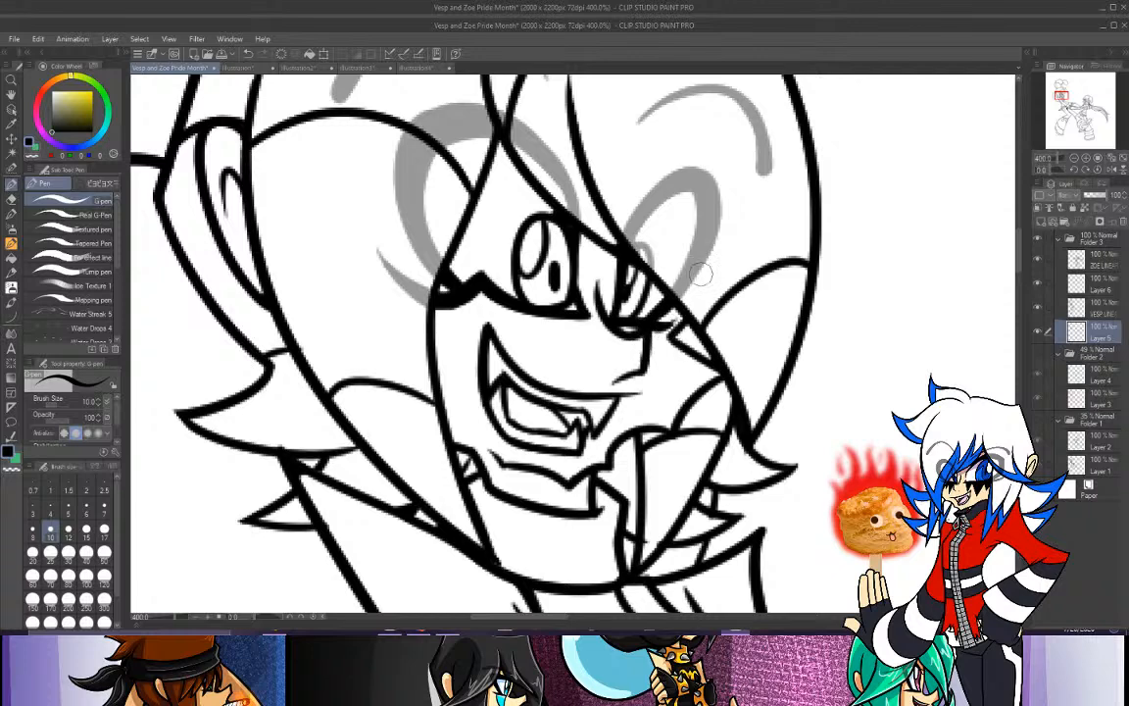
scroll(974, 147, "down", 3)
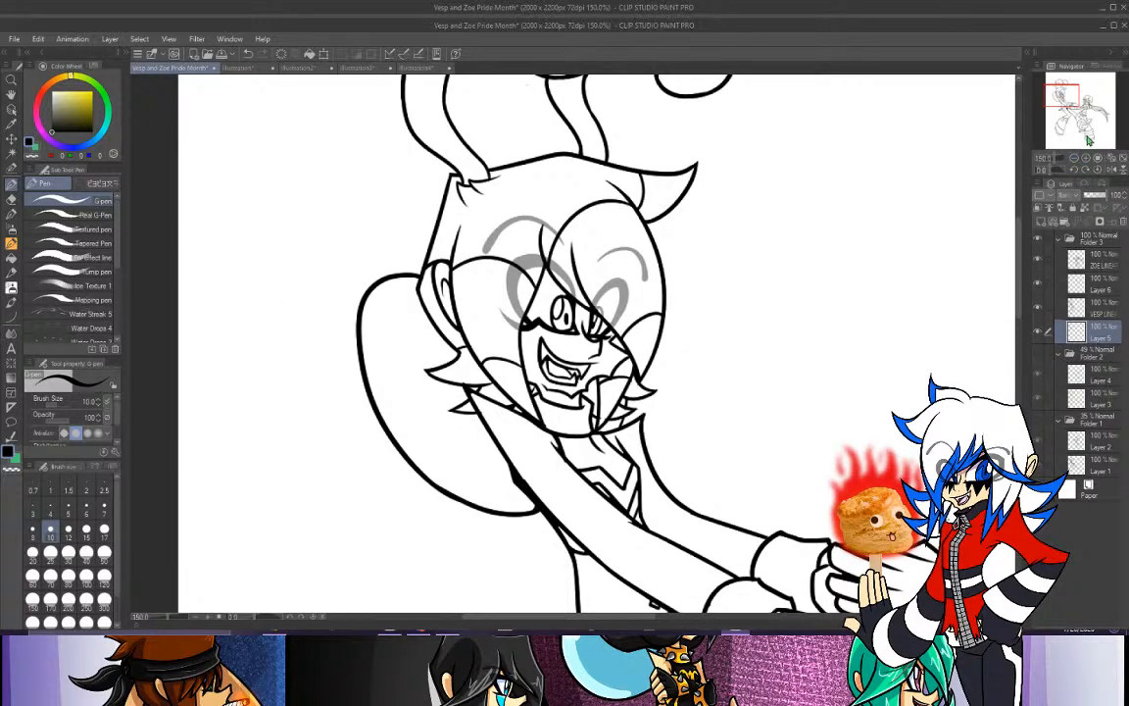
Ink a curved line inside the base of Vesp's tail, just below the belt, on Vesp's line layer with the G-pen at size 10.
left_click_drag(1065, 96, 1074, 113)
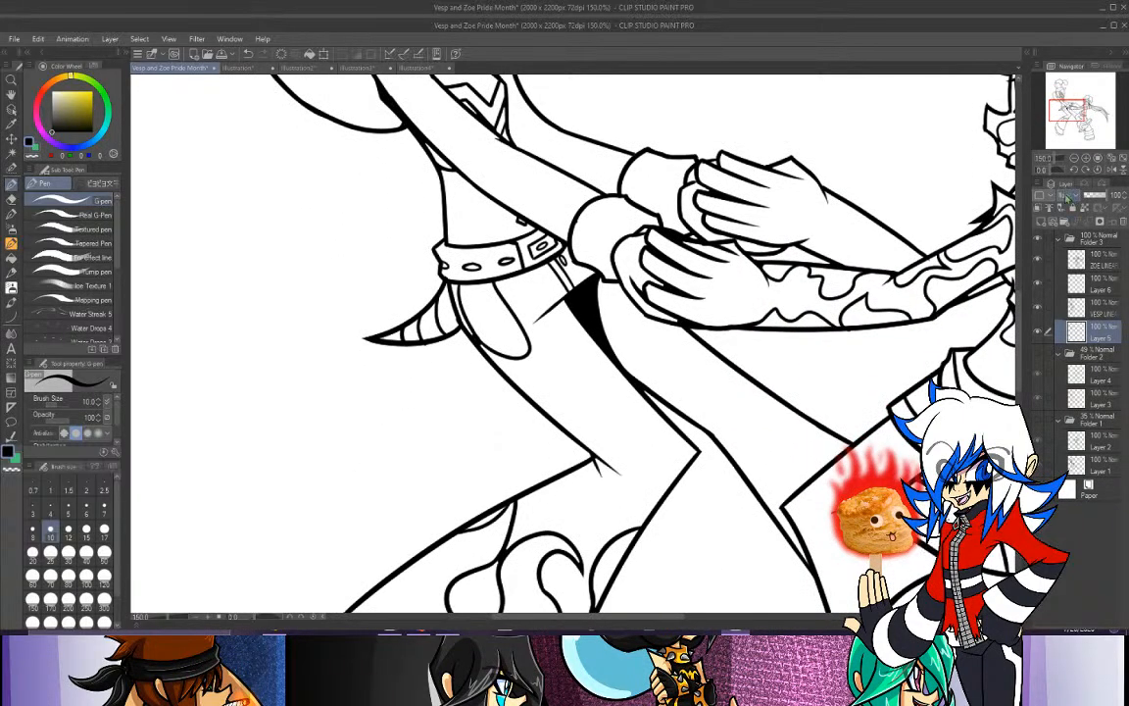
left_click(1095, 311)
left_click(1095, 263)
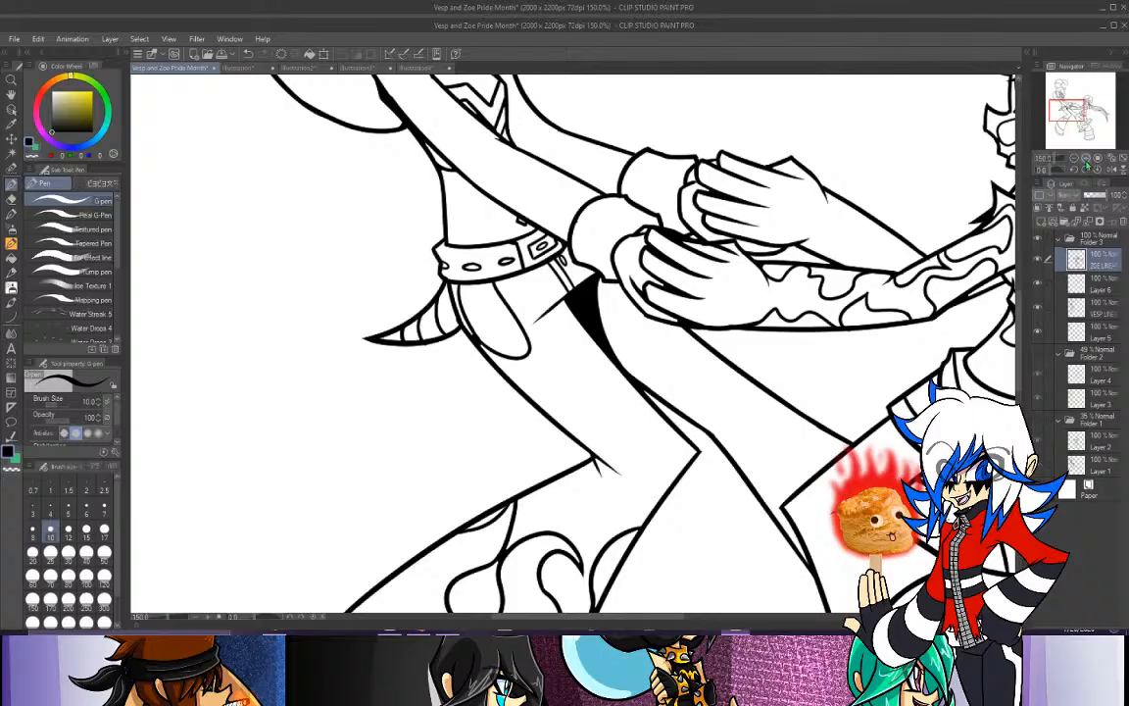
left_click(1086, 158)
left_click(1087, 158)
left_click(1086, 158)
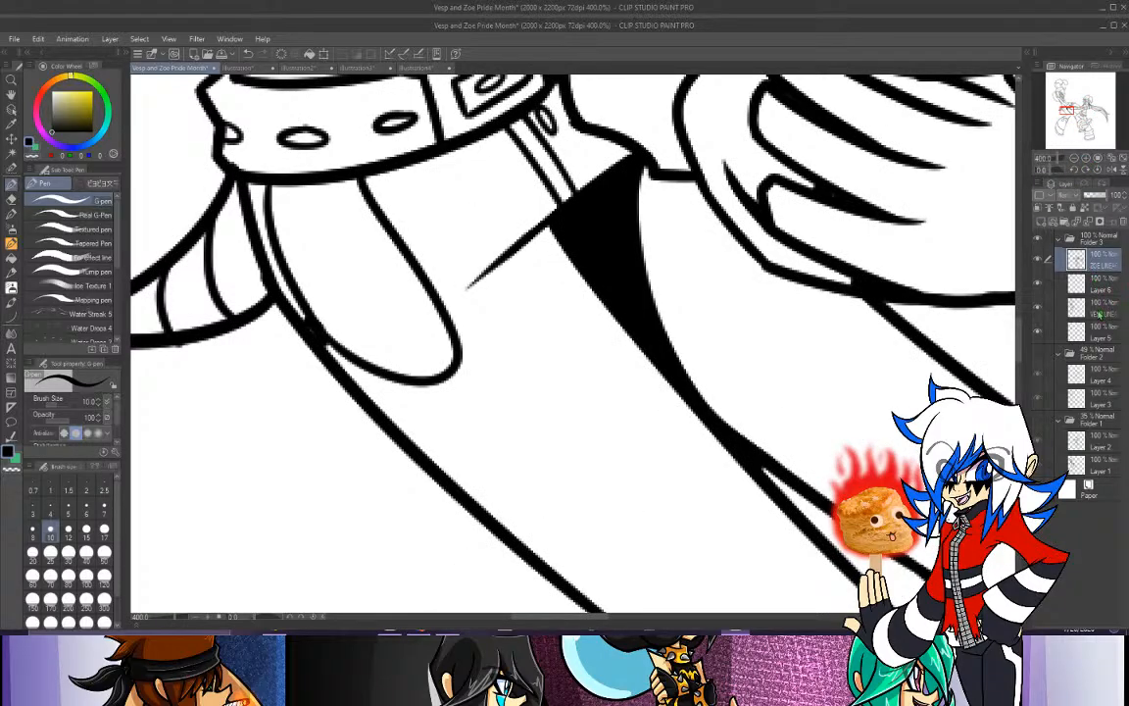
left_click(1095, 307)
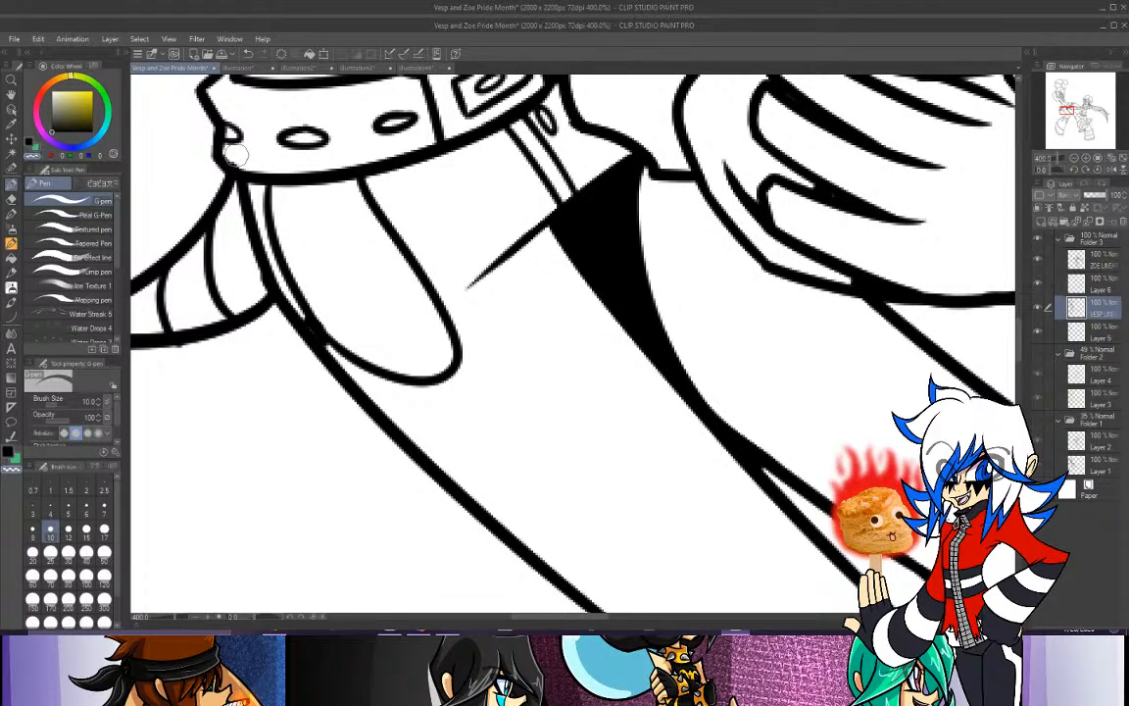
left_click(32, 143)
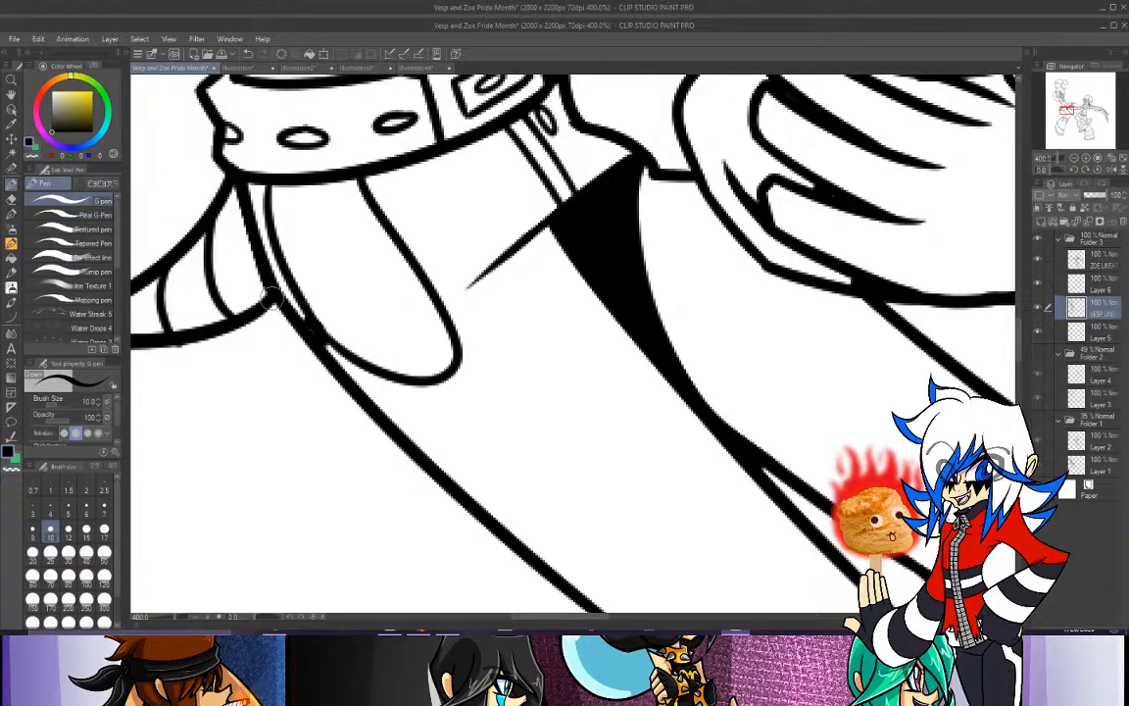
mouse_move(232, 189)
left_mouse_down()
mouse_move(253, 235)
mouse_move(240, 310)
left_mouse_up()
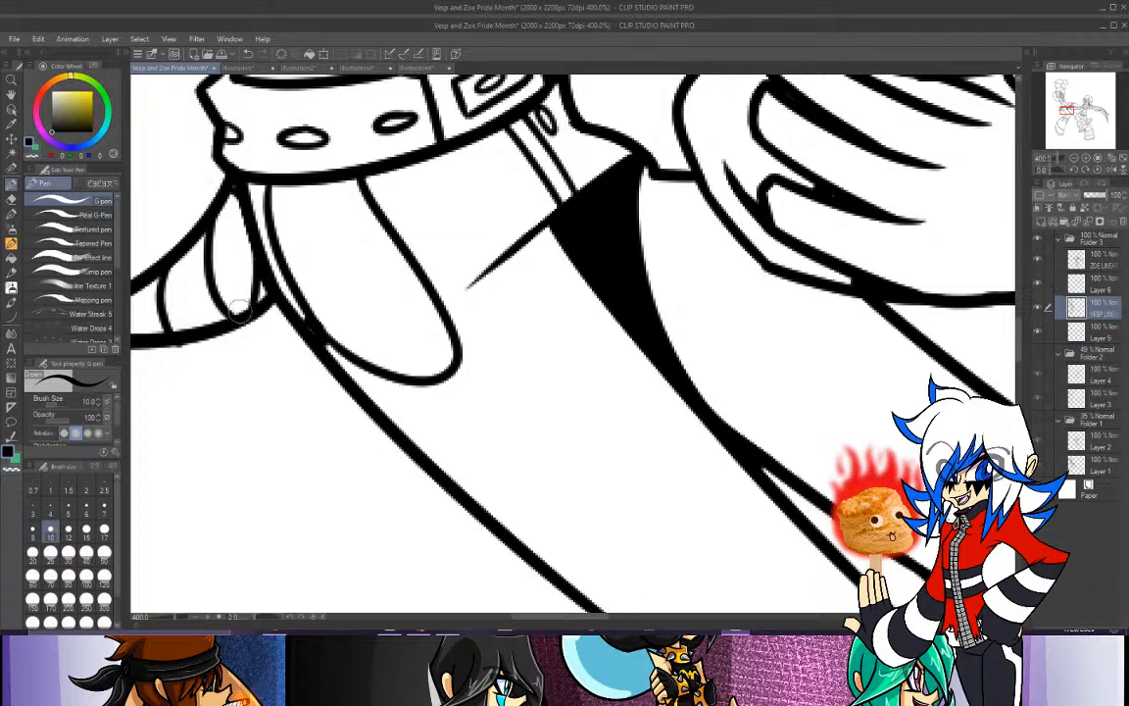
Examine the line art around Zoe's face, bow, shoulder and ponytail at several magnifications, with Layer 5 active.
left_click(1074, 158)
left_click(1074, 159)
left_click(1075, 159)
left_click_drag(1081, 110, 1105, 106)
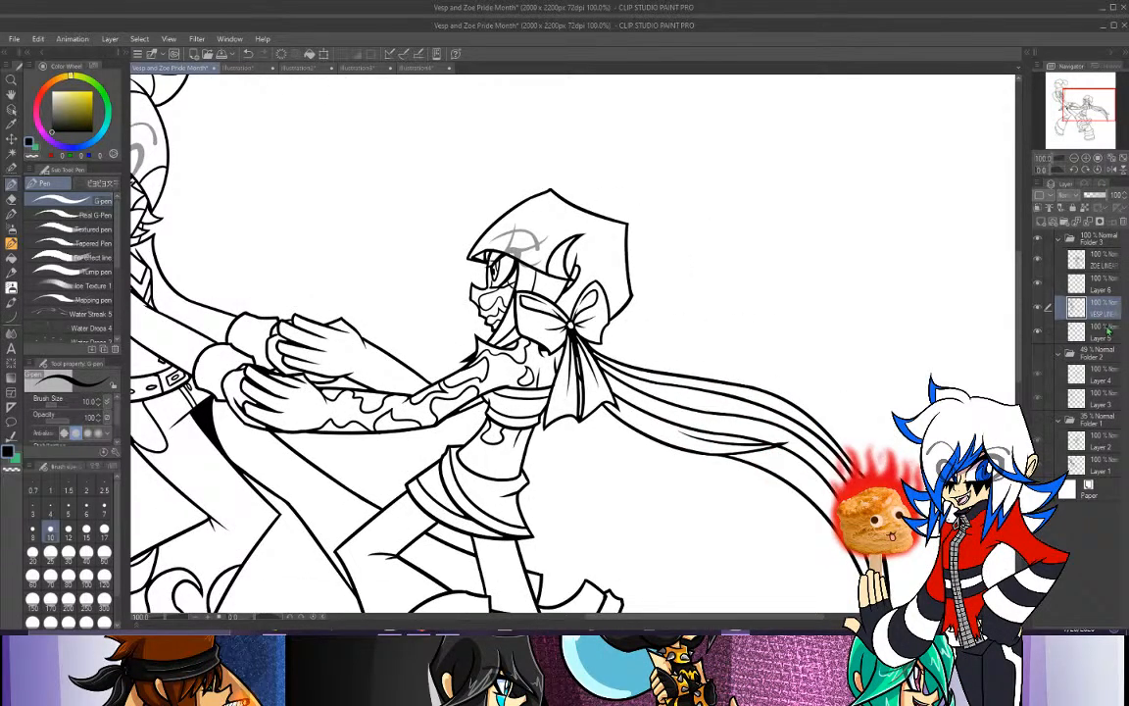
left_click(1108, 333)
left_click(1075, 160)
left_click(1076, 160)
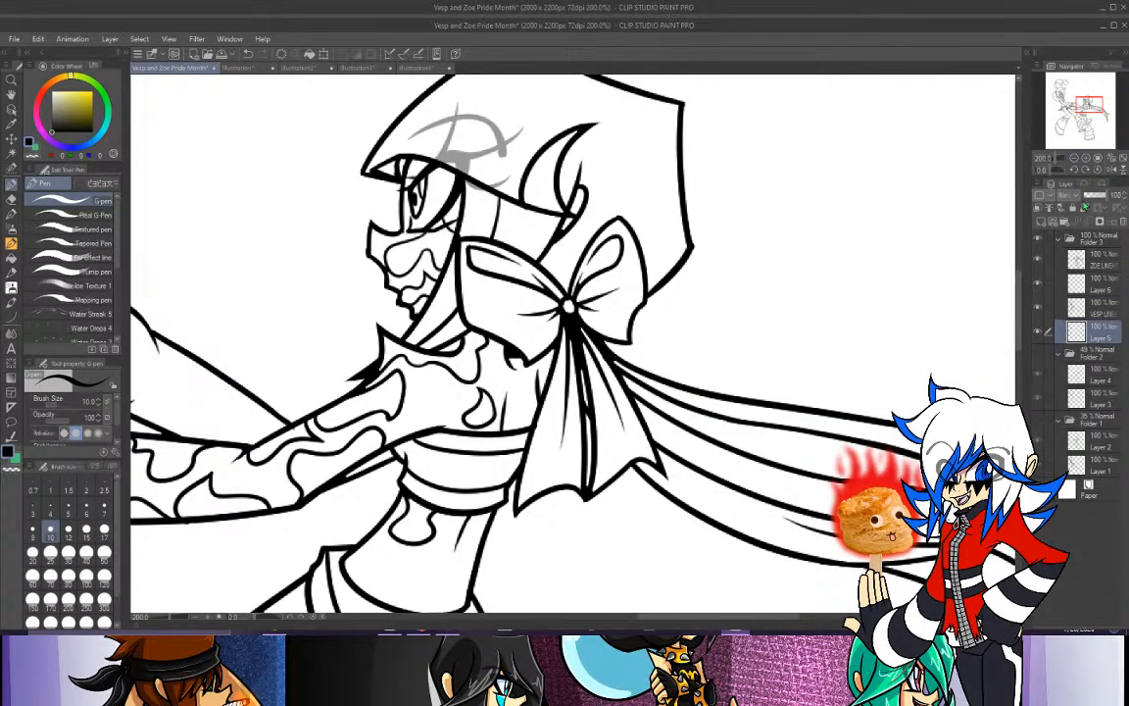
left_click(1085, 159)
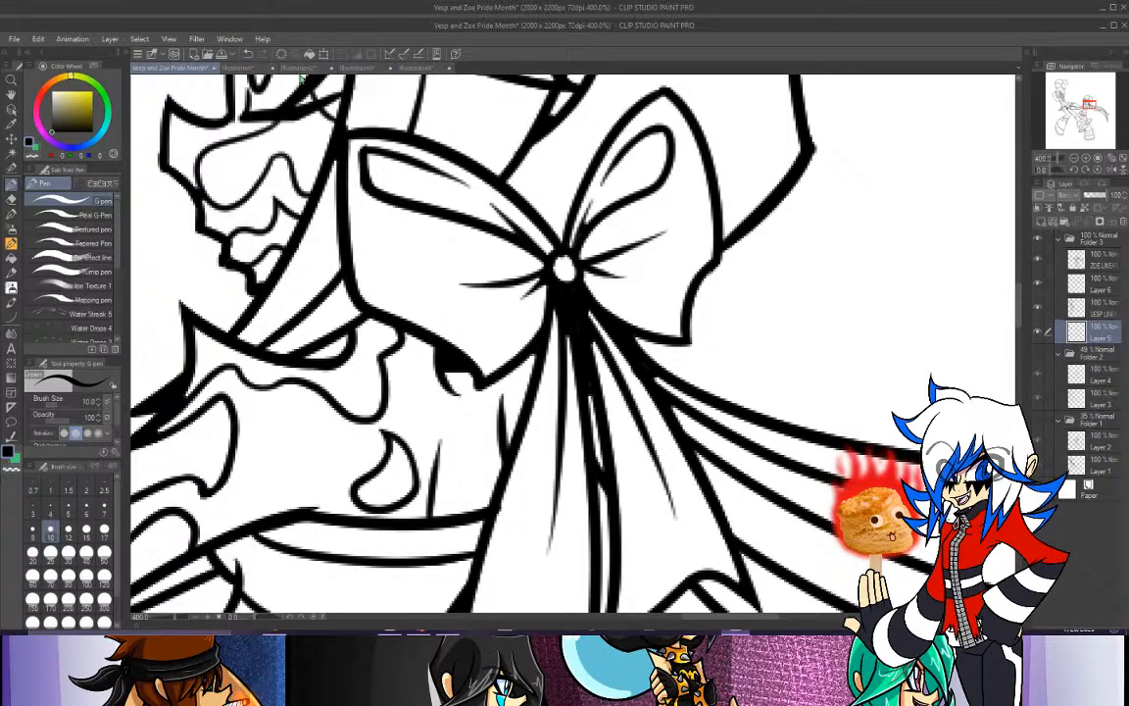
left_click(1074, 158)
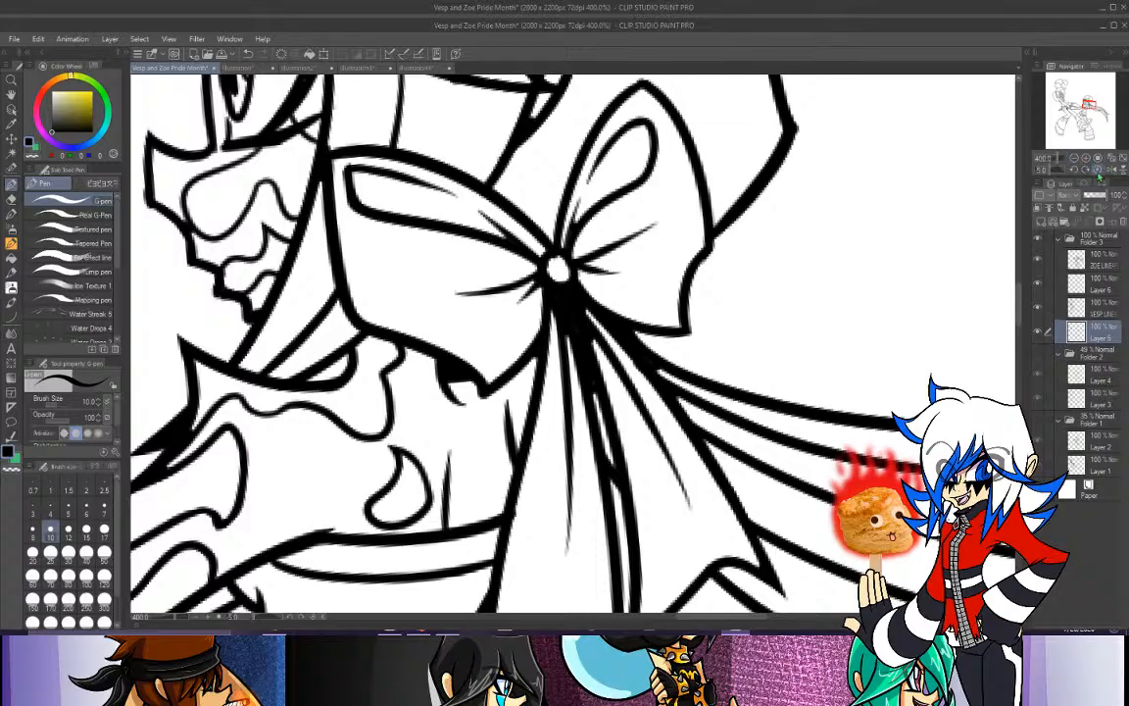
left_click(1074, 159)
left_click(1075, 158)
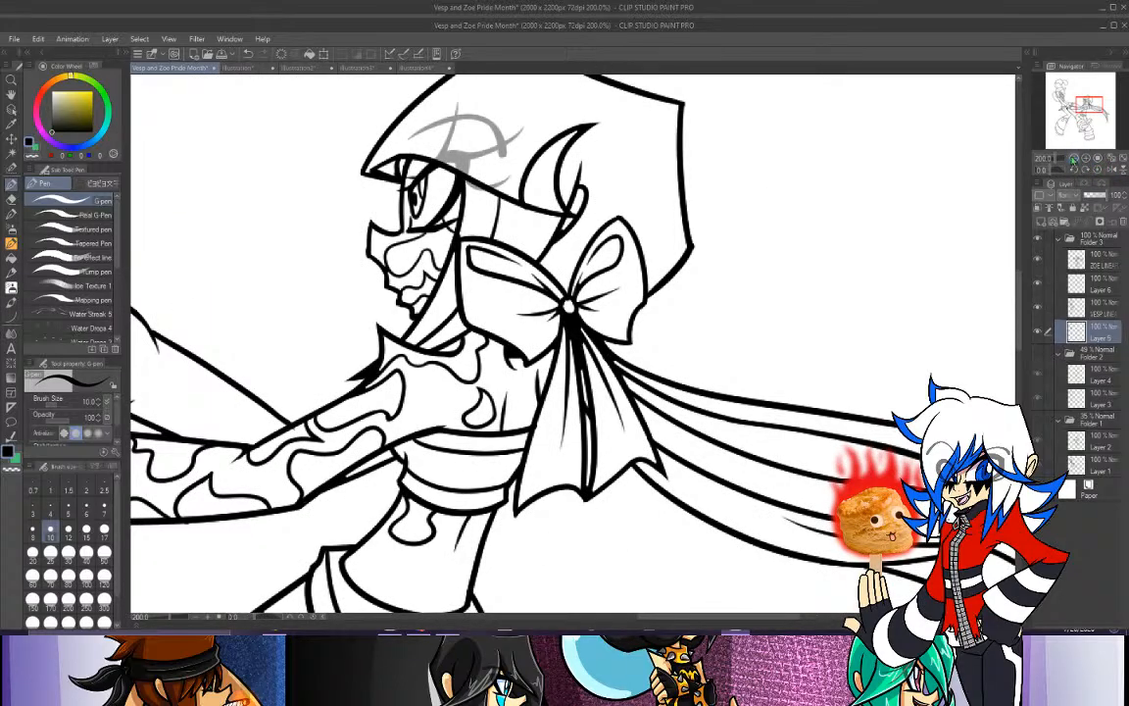
Ink a curved shadow edge across Zoe's upper leg just below the skirt hem, on Vesp's line layer with the G-pen at size 10.
left_click(1075, 157)
left_click(1075, 159)
mouse_move(1088, 116)
left_mouse_down()
mouse_move(1064, 92)
mouse_move(1066, 127)
mouse_move(1078, 105)
mouse_move(1082, 125)
mouse_move(1089, 118)
left_mouse_up()
left_click(1102, 310)
left_click(1086, 157)
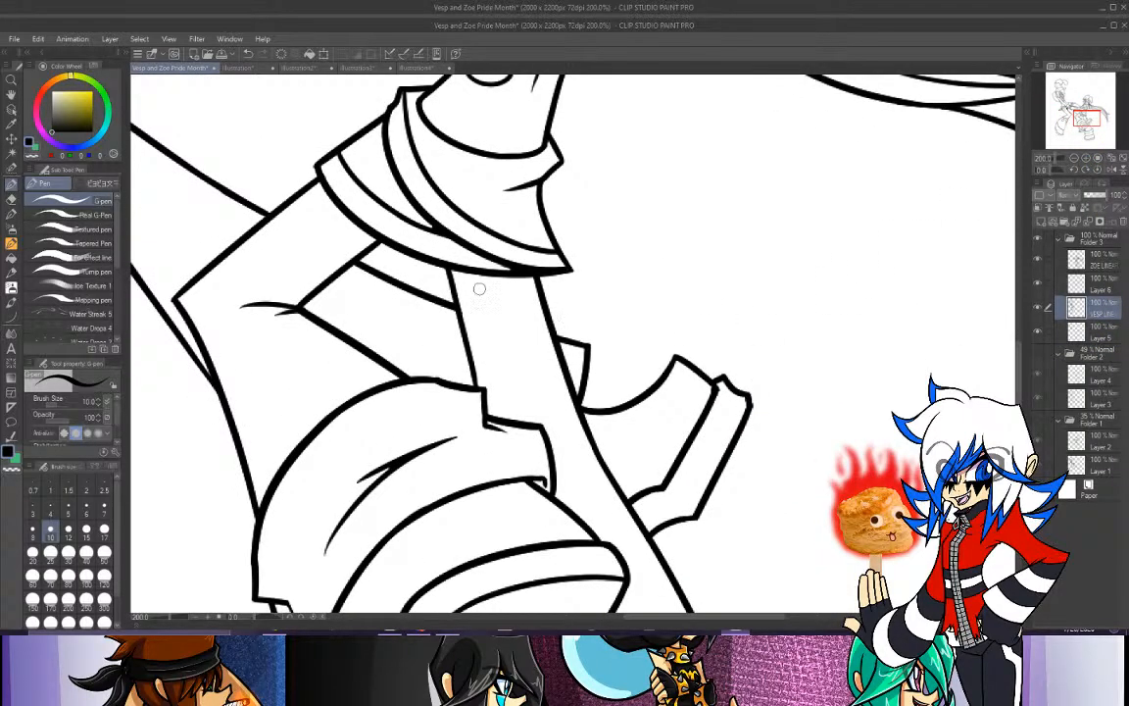
left_click_drag(455, 283, 548, 351)
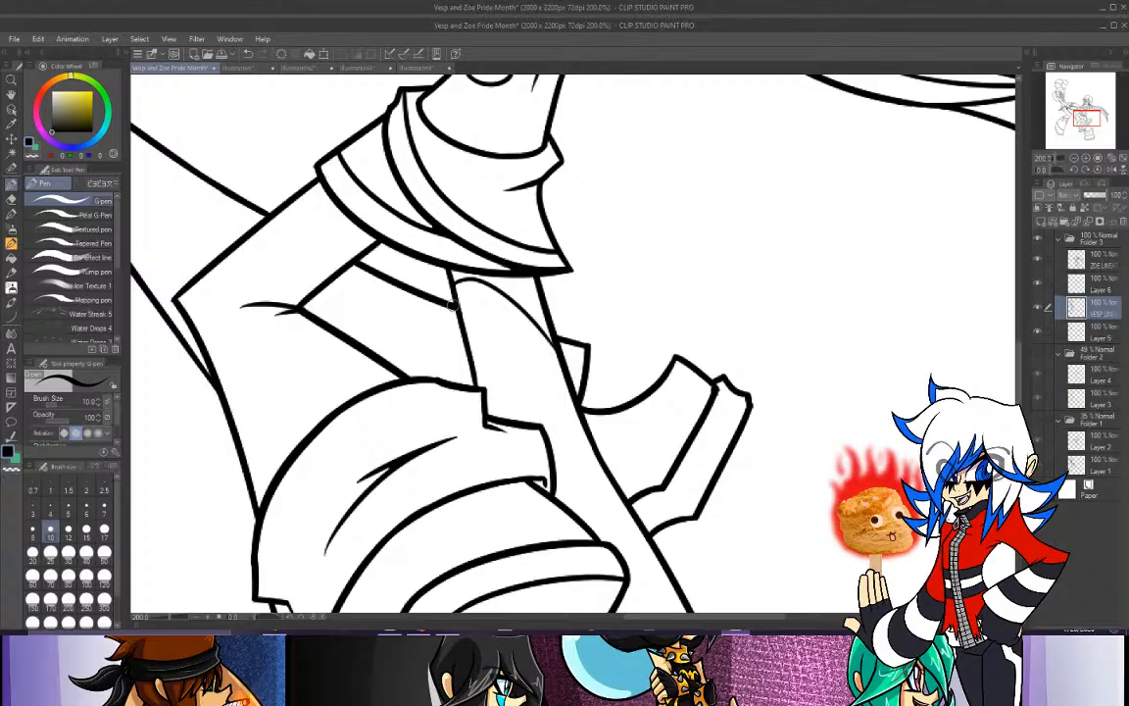
key("ctrl+z")
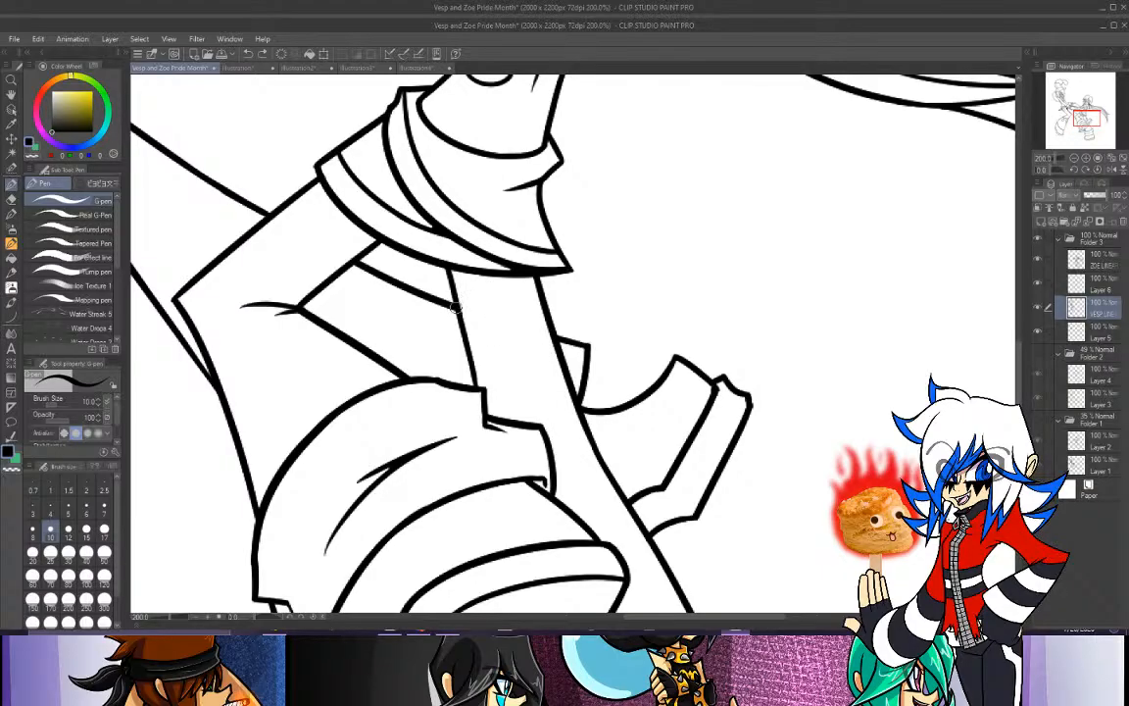
left_click_drag(456, 308, 546, 341)
key("ctrl+z")
mouse_move(458, 299)
left_mouse_down()
mouse_move(507, 302)
mouse_move(554, 378)
left_mouse_up()
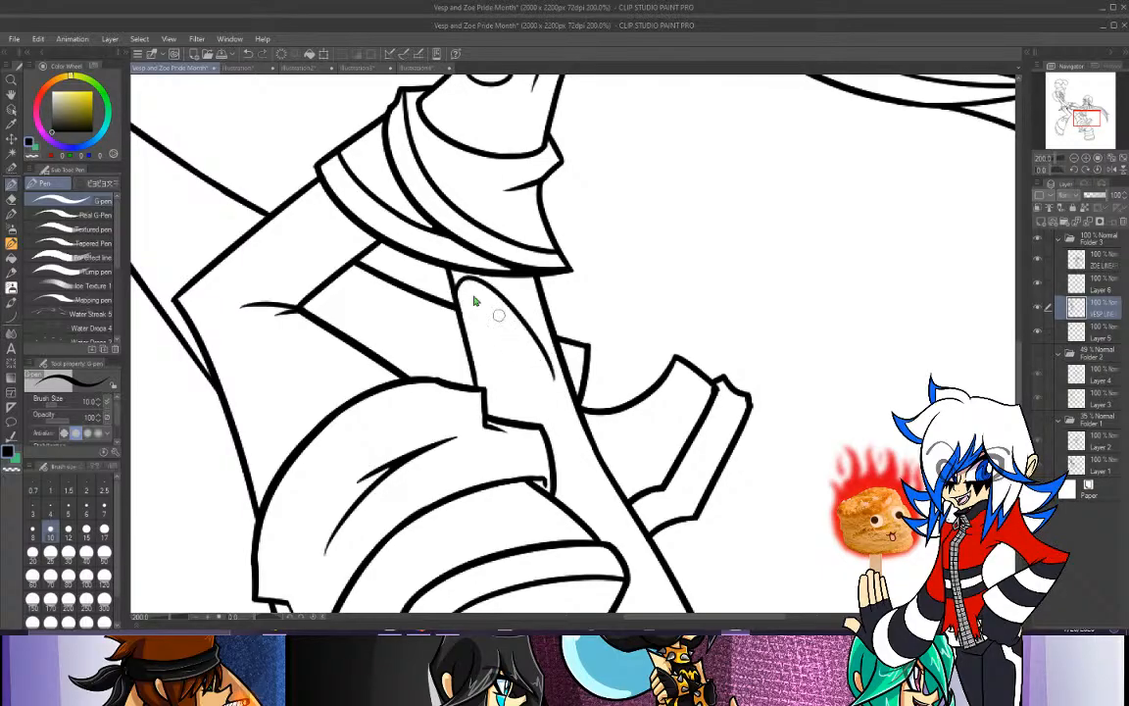
key("ctrl+z")
left_click_drag(457, 292, 551, 359)
key("ctrl+z")
mouse_move(458, 297)
left_mouse_down()
mouse_move(480, 275)
mouse_move(560, 366)
left_mouse_up()
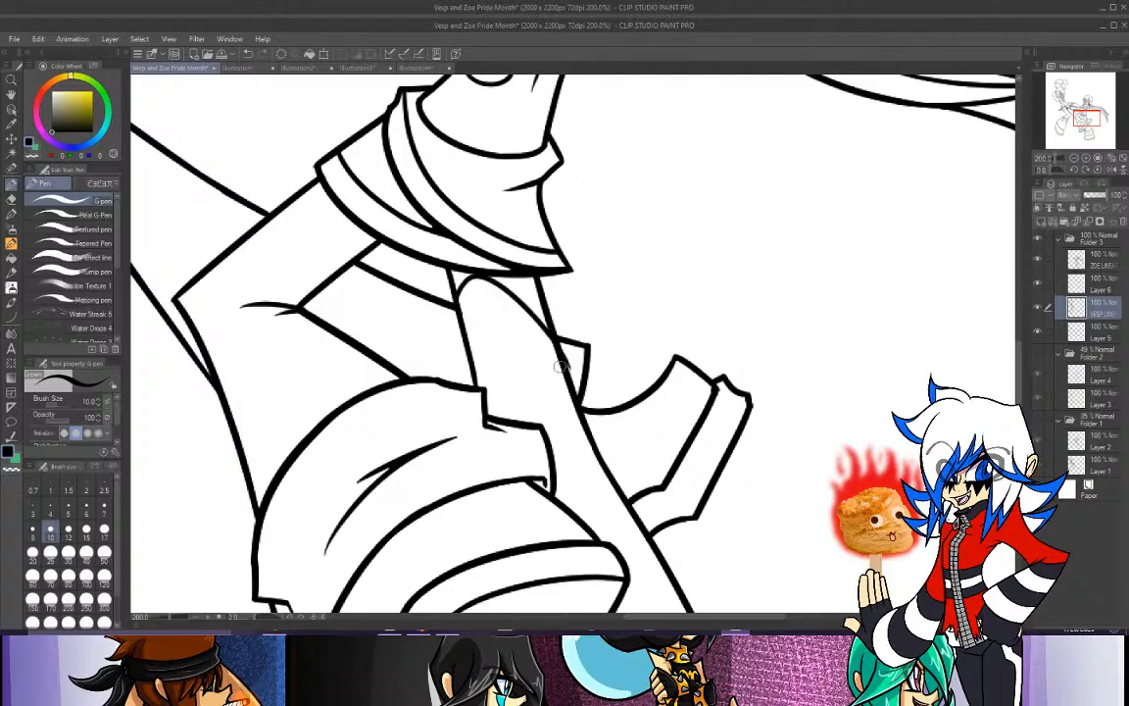
key("ctrl+z")
mouse_move(457, 300)
left_mouse_down()
mouse_move(501, 286)
mouse_move(554, 354)
left_mouse_up()
key("ctrl+z")
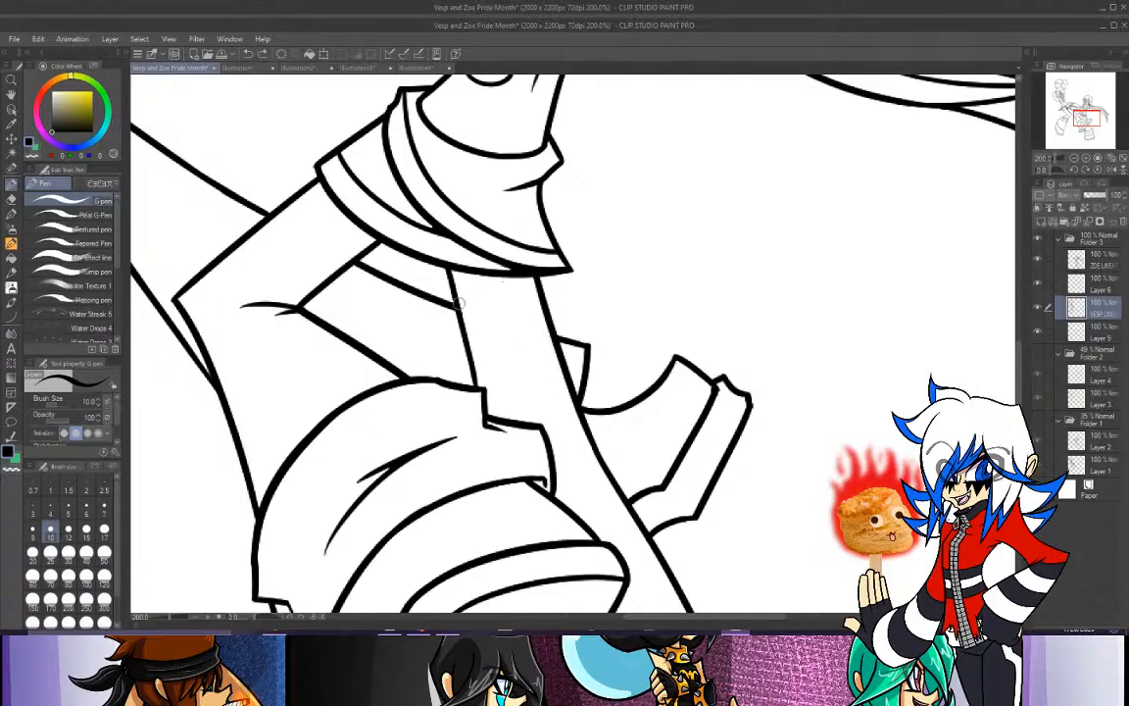
mouse_move(460, 303)
left_mouse_down()
mouse_move(486, 281)
mouse_move(548, 346)
left_mouse_up()
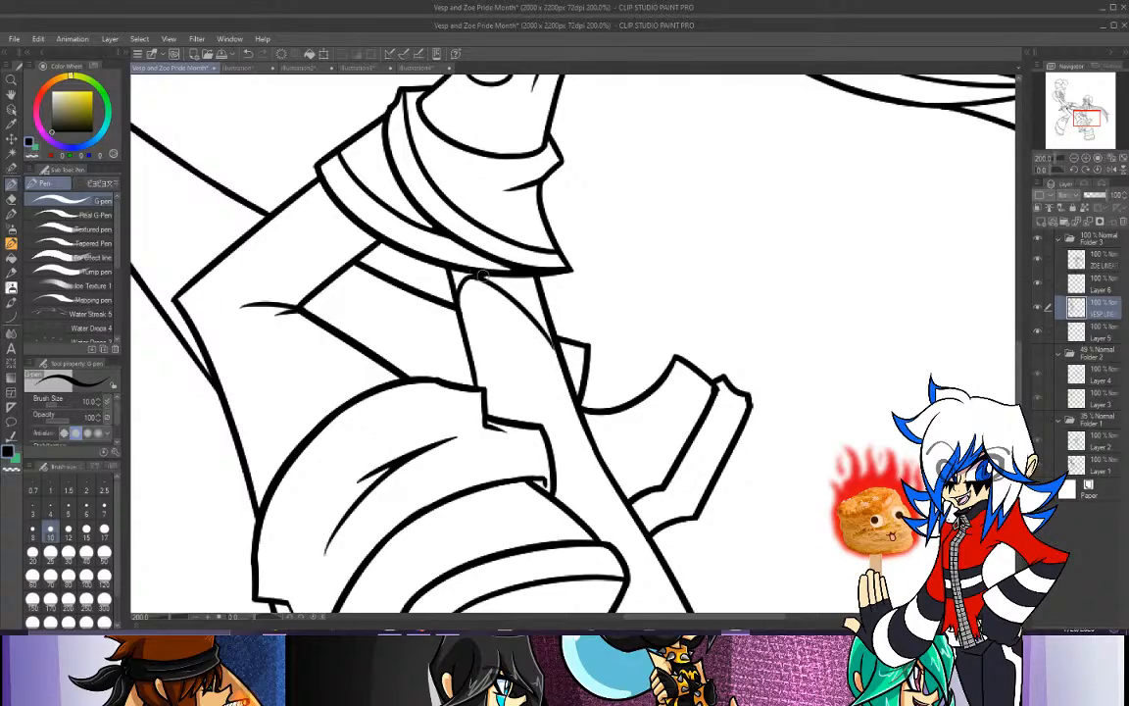
Fill the area between the skirt hem and the curved shadow edge on Zoe's leg with black, referring to other layers.
key("g")
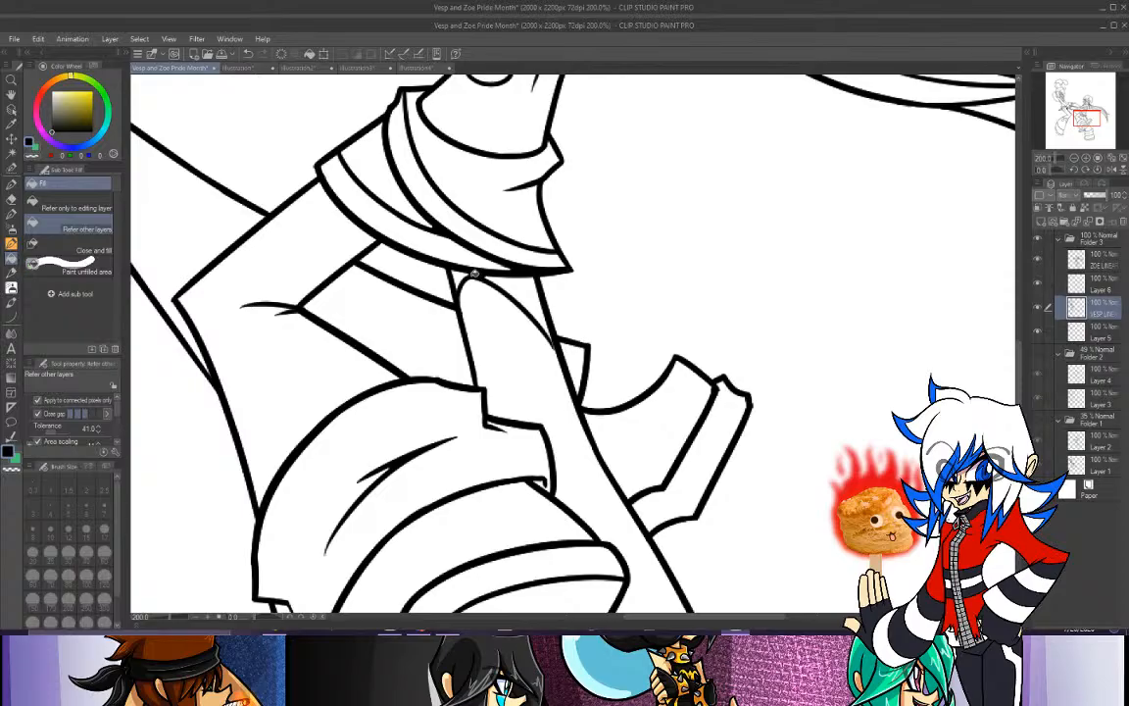
left_click(455, 281)
left_click(514, 285)
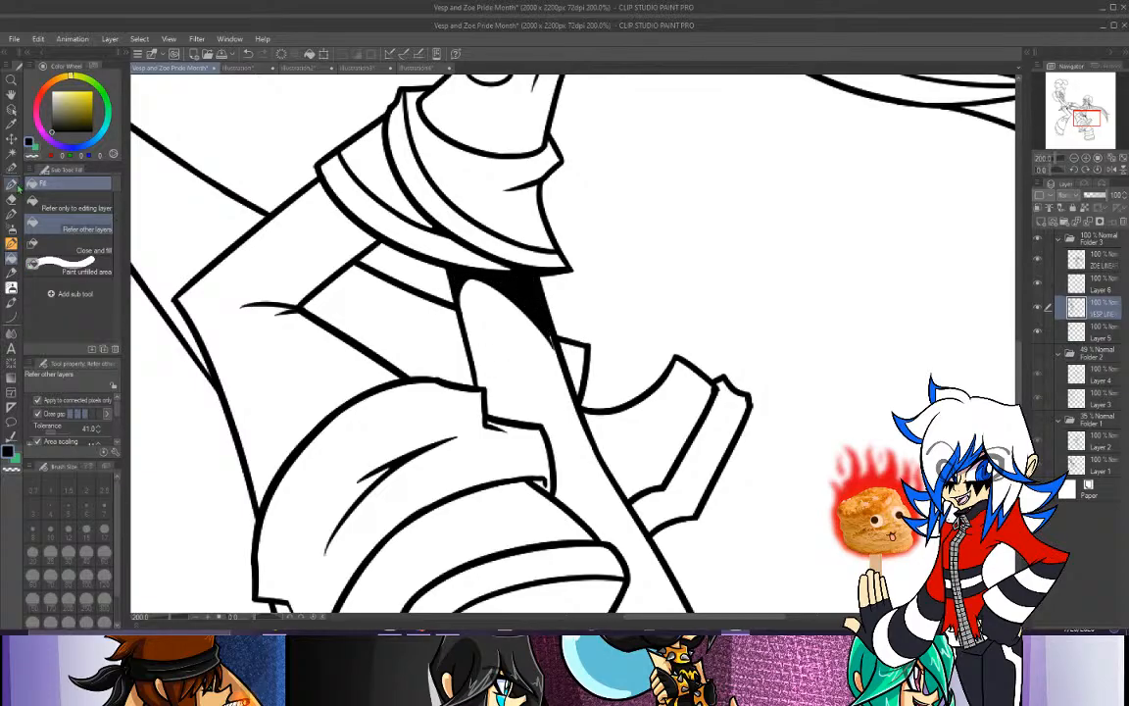
key("p")
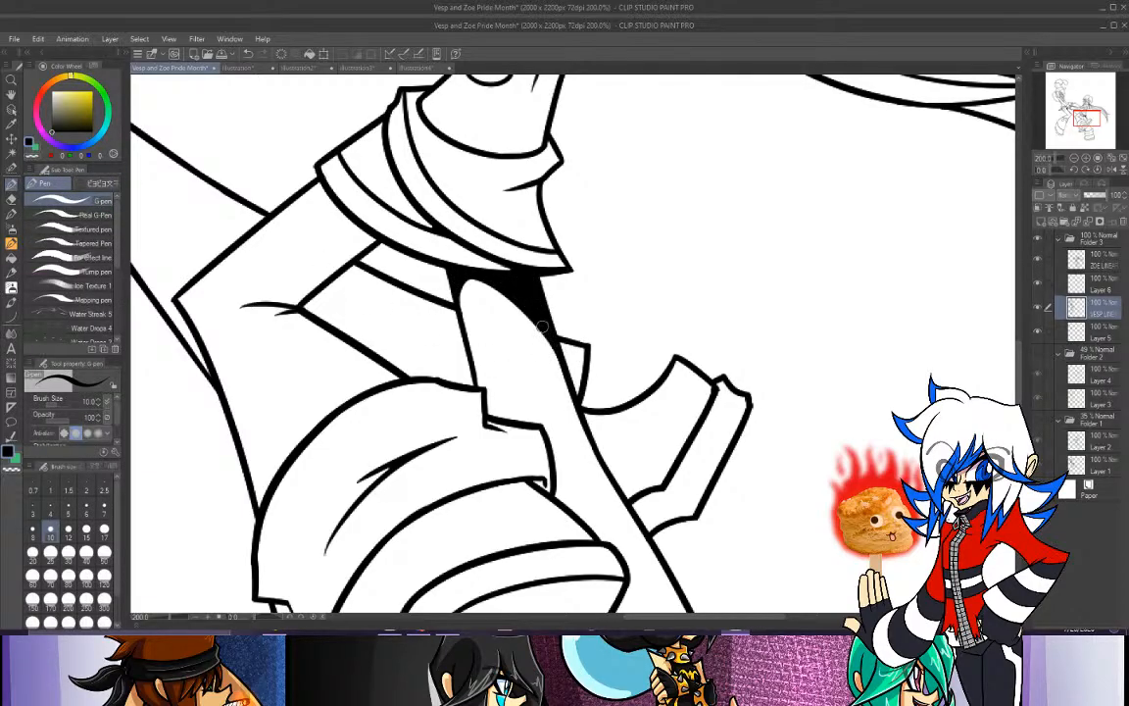
Add a new raster layer in Folder 3 and place it directly below Layer 5.
left_click(1100, 262)
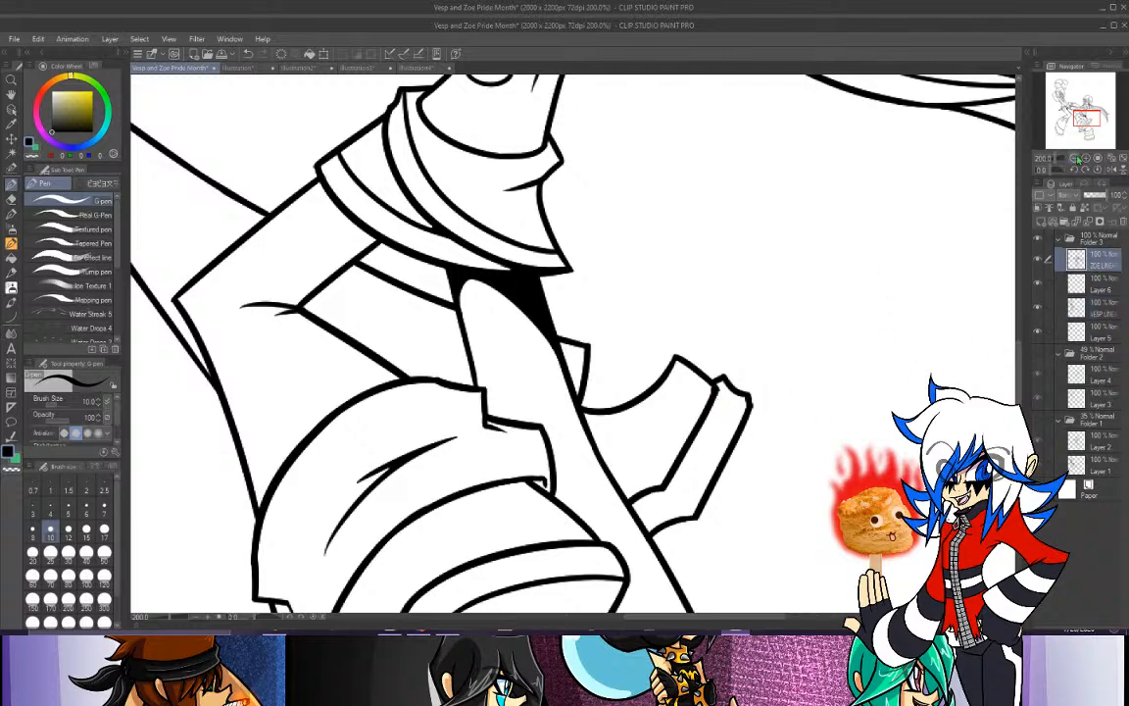
left_click(1076, 159)
left_click(1077, 159)
left_click(1076, 159)
left_click_drag(1086, 119, 1077, 103)
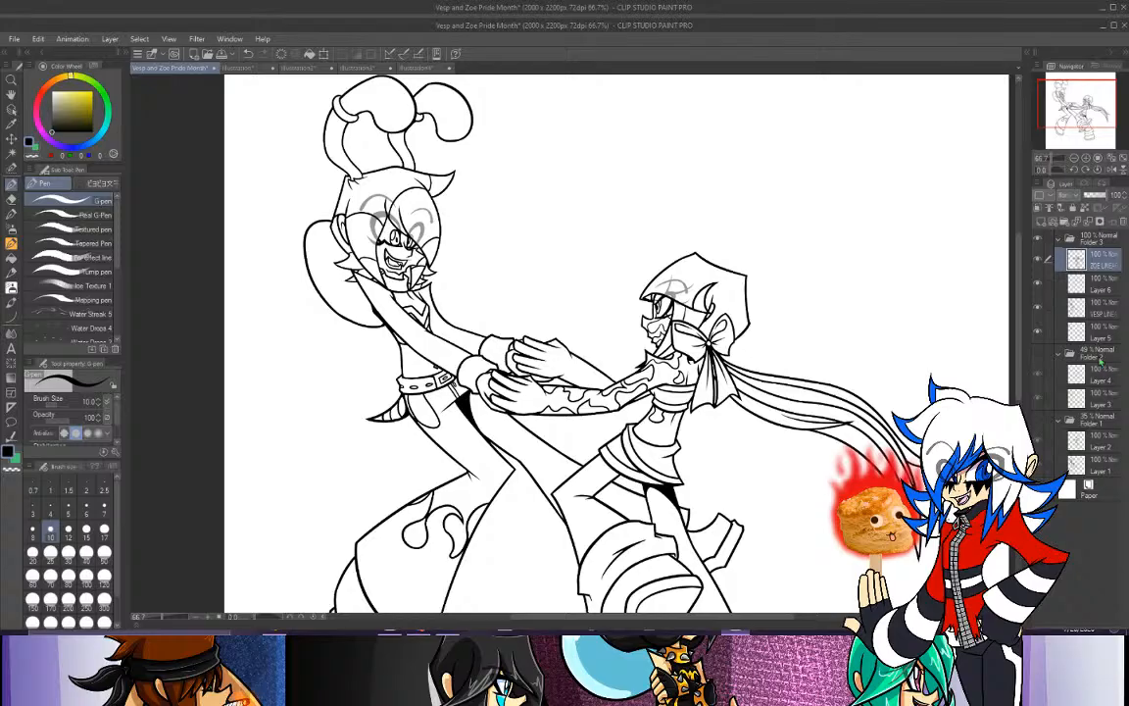
left_click(1094, 331)
left_click(1057, 223)
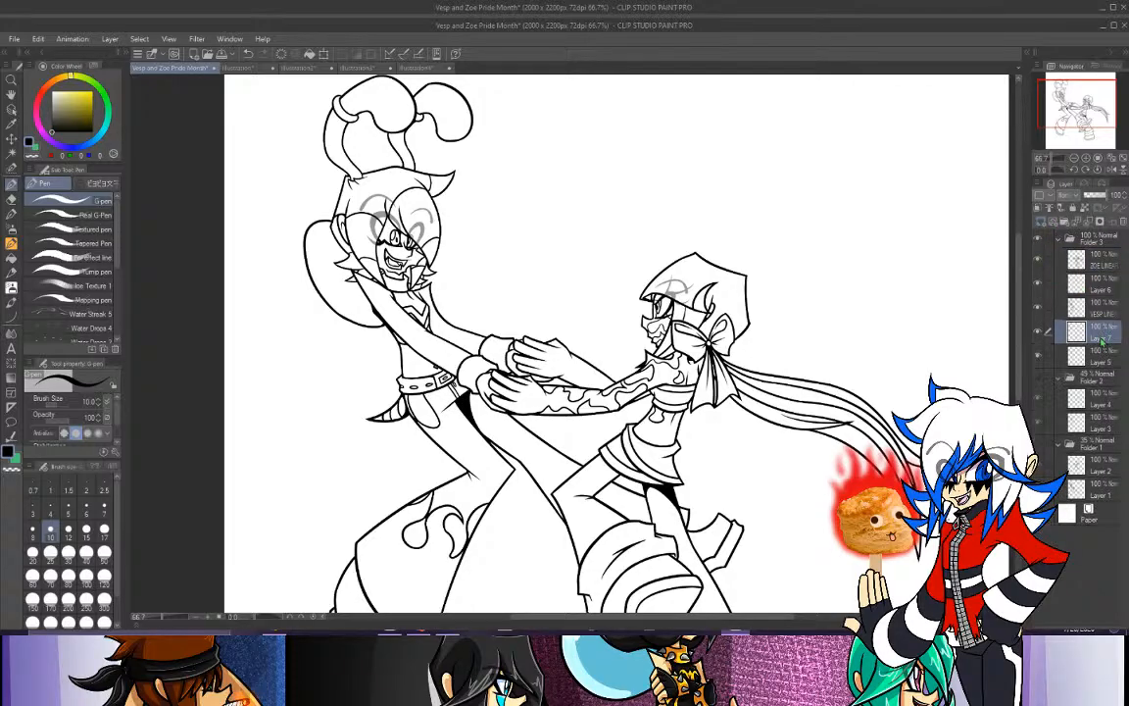
left_click_drag(1105, 367, 1104, 370)
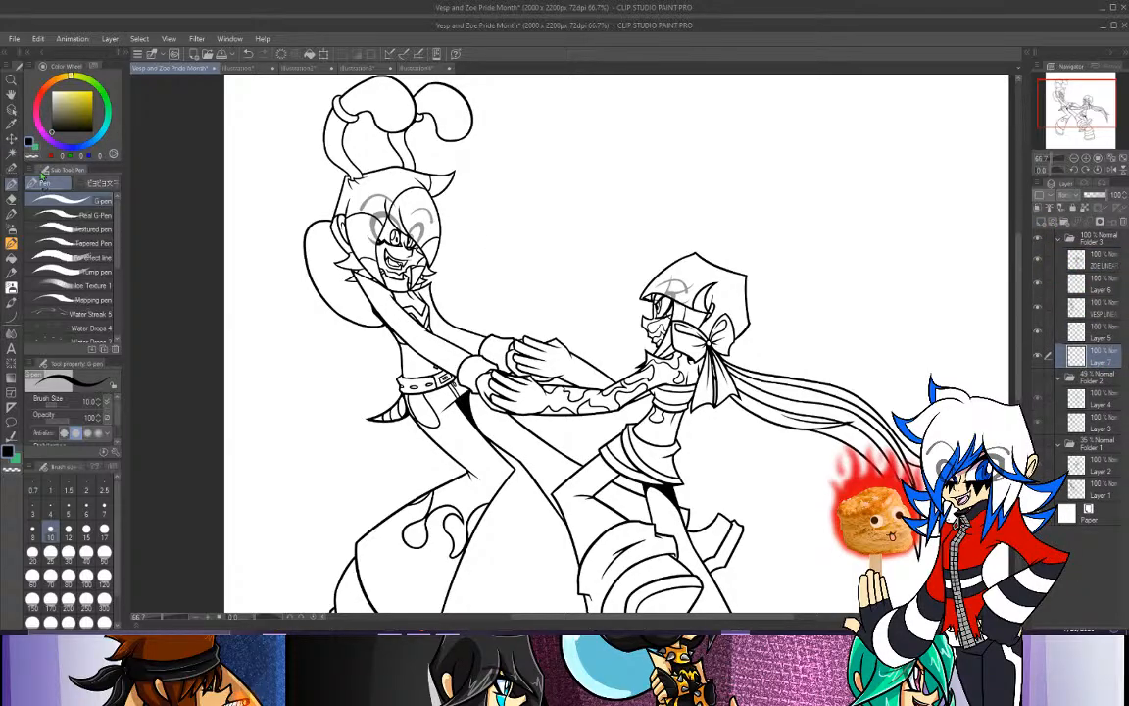
Sample the antenna orange as main color and the background's dark grey as sub color from Vesp's reference, adjusting the grey to RGB 45, 45, 45.
left_click(11, 108)
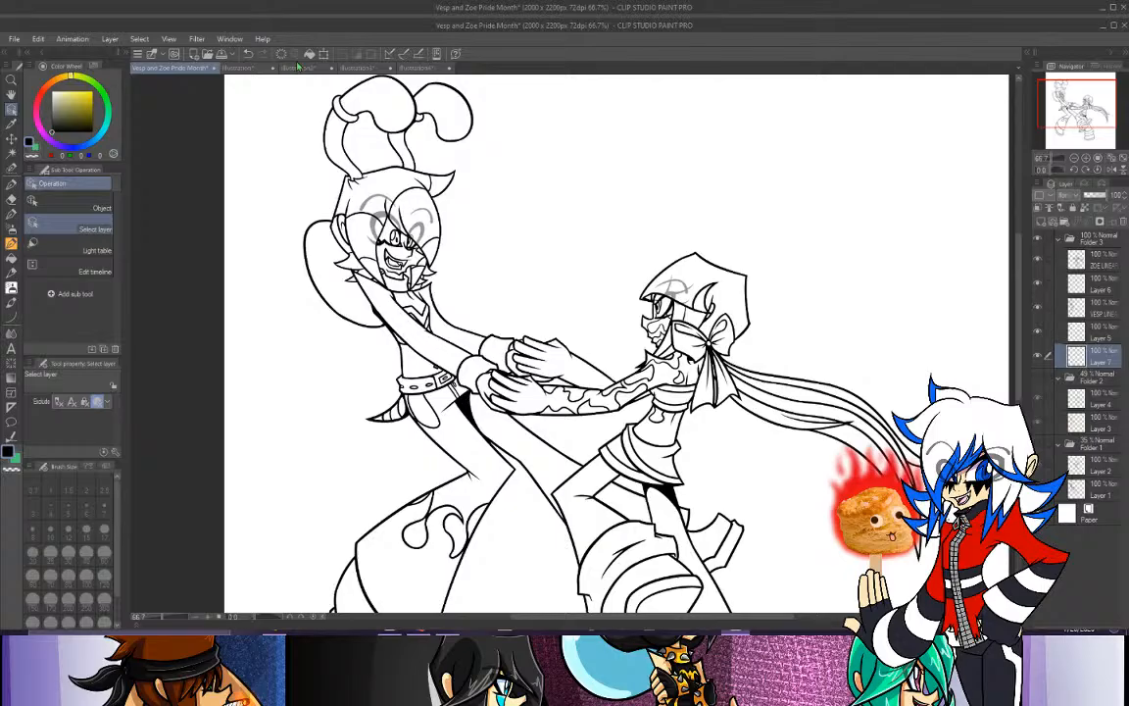
left_click(231, 67)
left_click(12, 122)
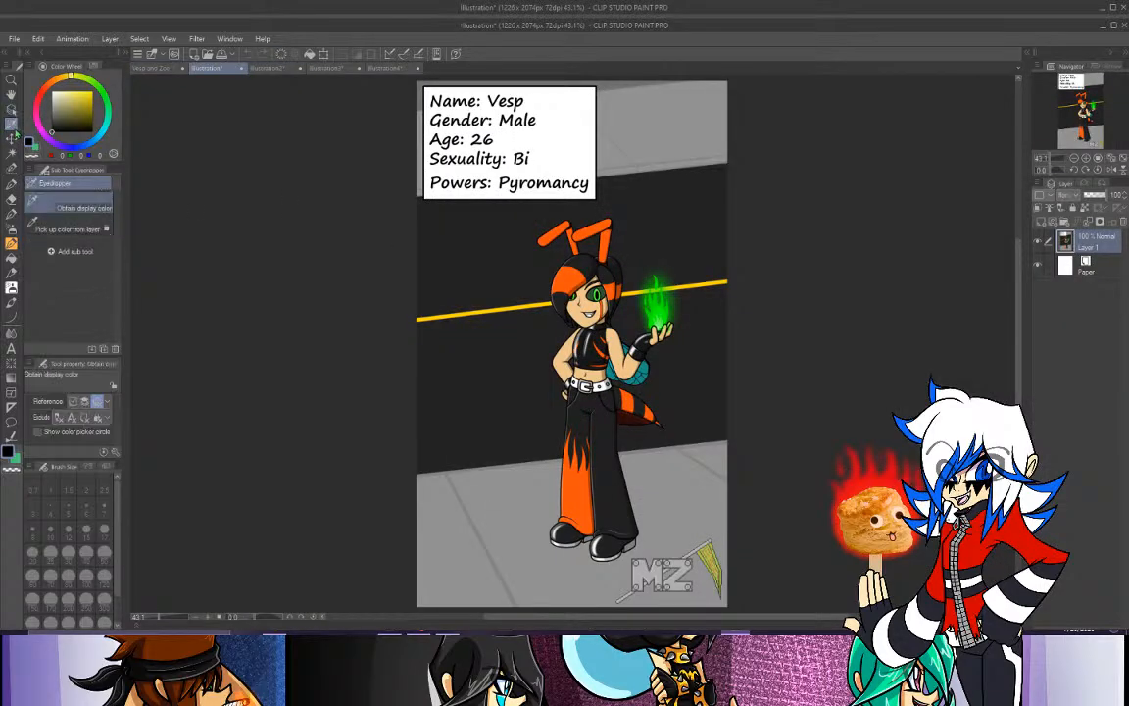
left_click(592, 233)
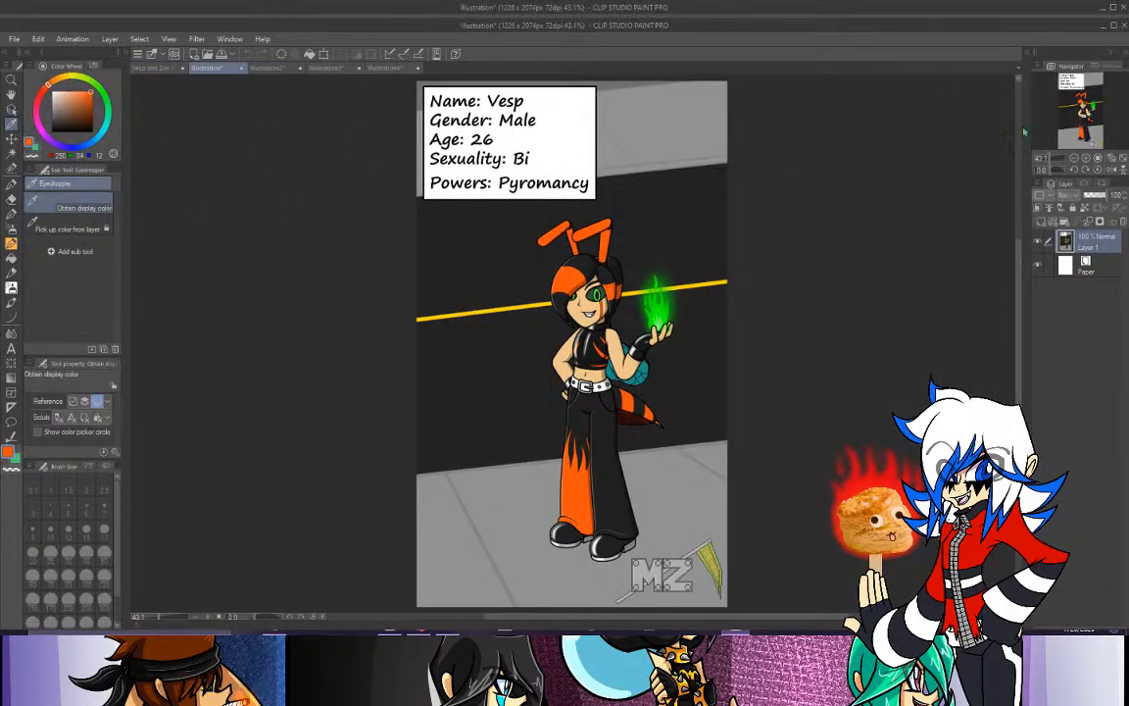
left_click(1086, 158)
left_click(1085, 158)
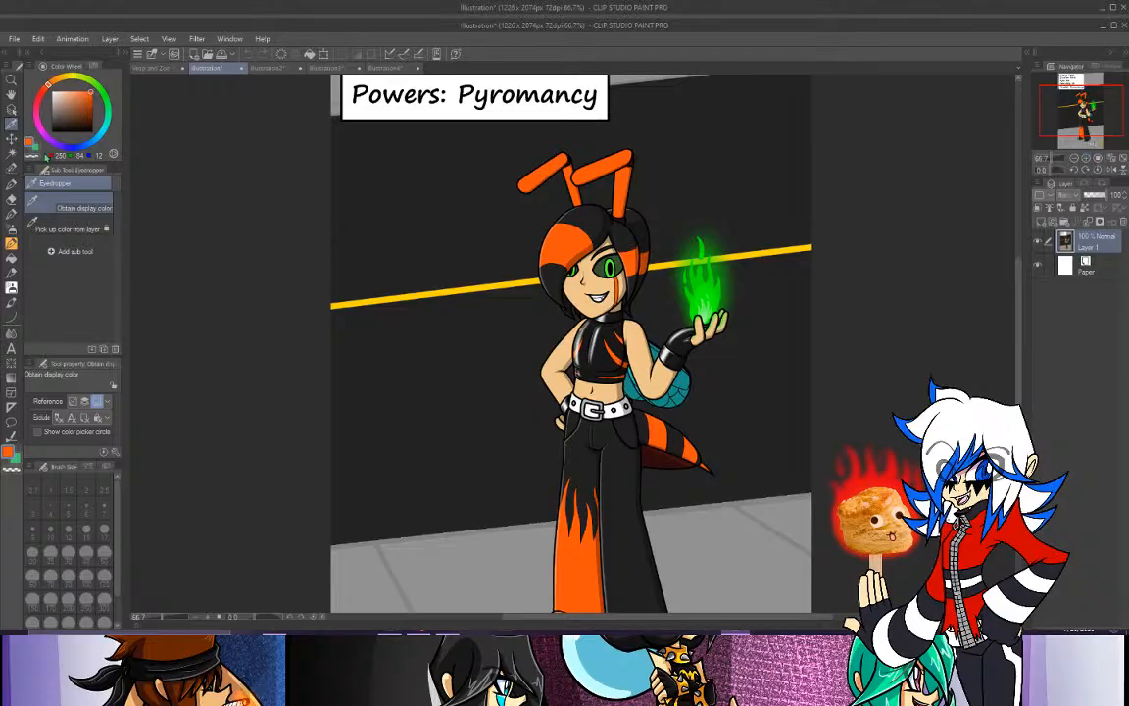
left_click(354, 161)
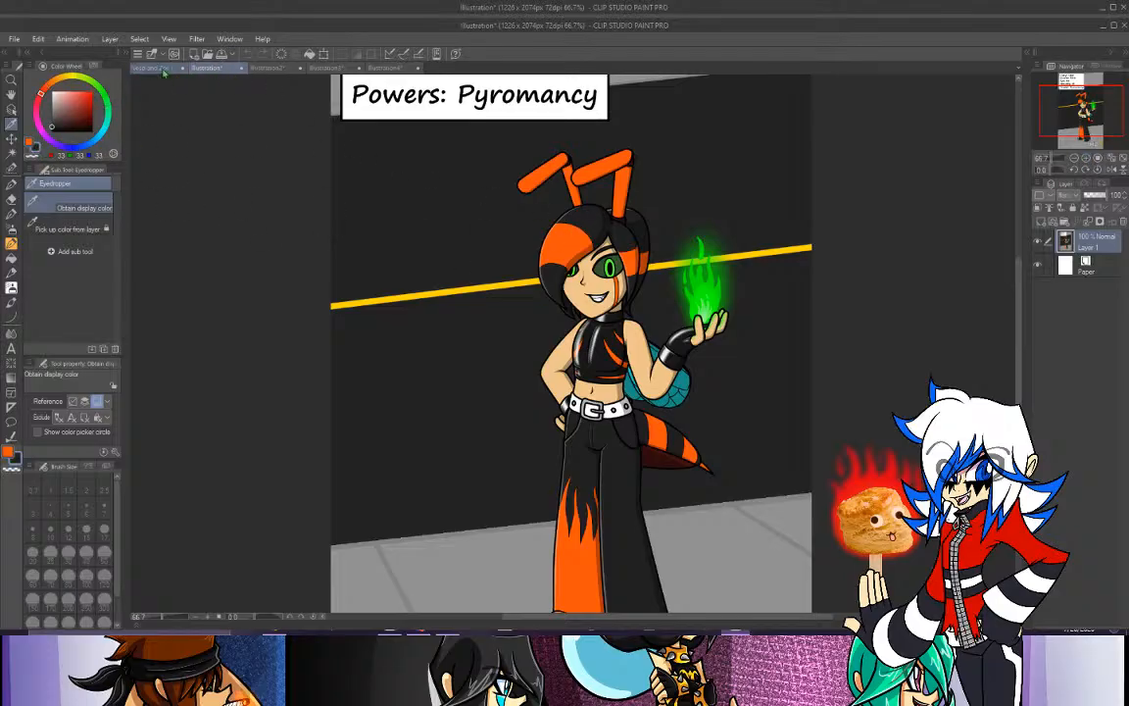
left_click(147, 67)
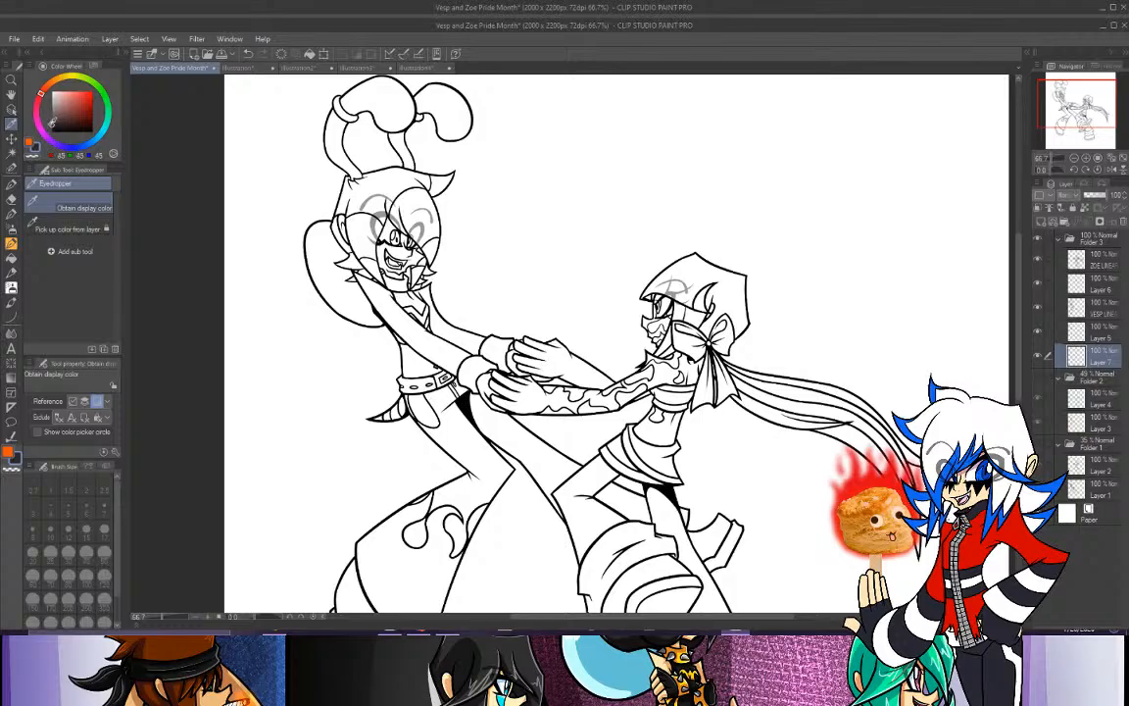
Fill the stalks and tips of both of Vesp's antennae with the sampled orange on Layer 7, leaving the joint rings unfilled.
left_click(10, 257)
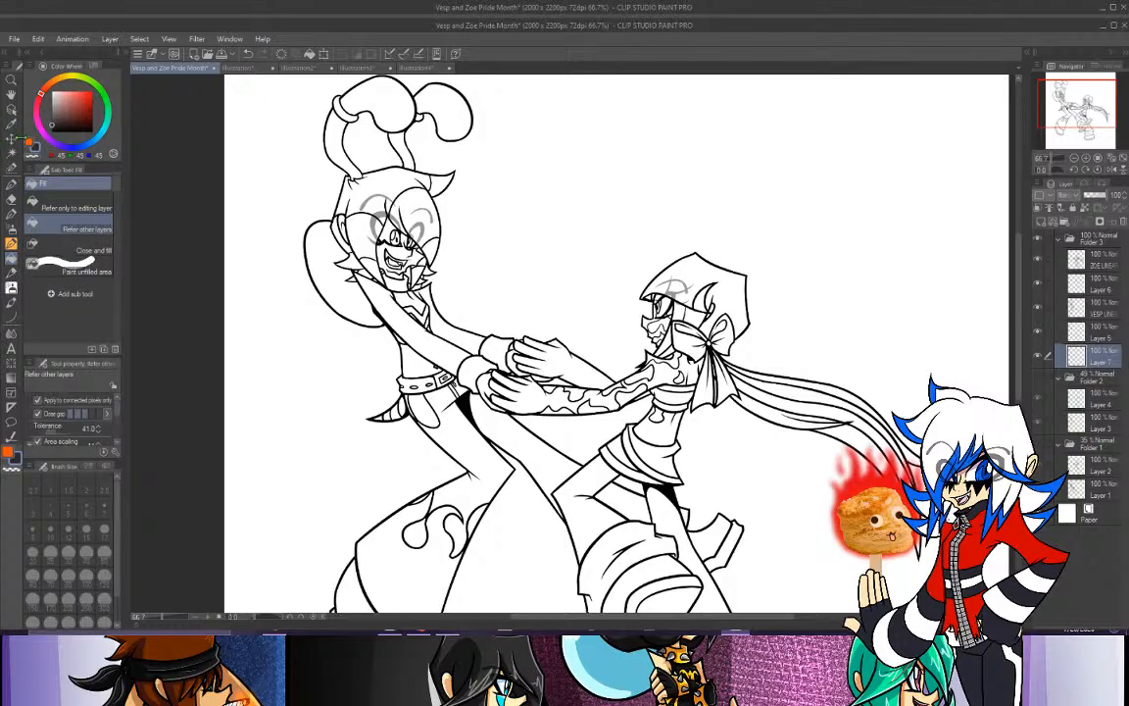
left_click(28, 141)
left_click(393, 91)
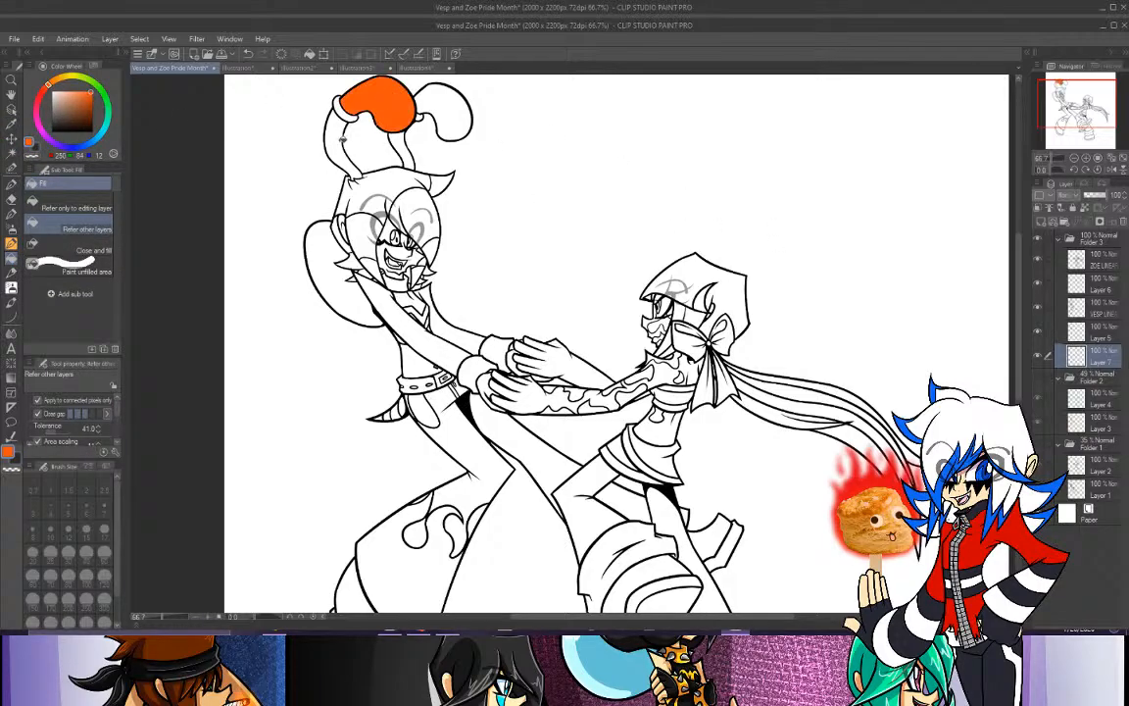
left_click(232, 68)
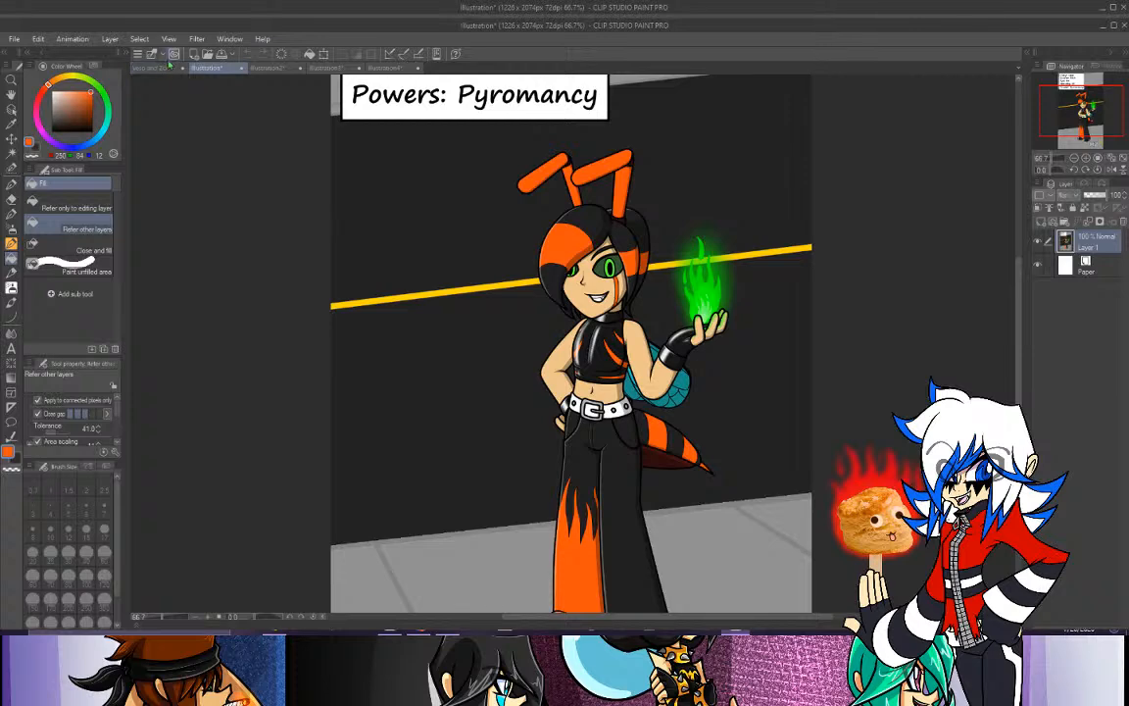
left_click(156, 68)
left_click(402, 94)
left_click(404, 145)
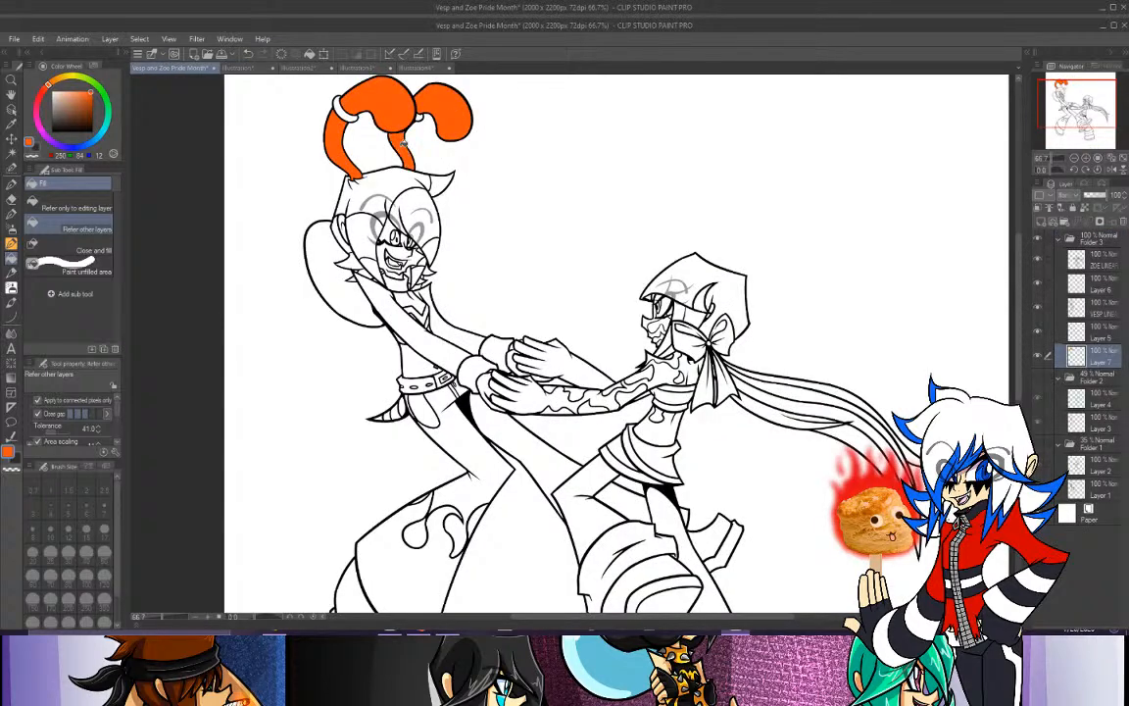
Fill the colored sections of Vesp's hair and the marking beside the mouth with orange, following the reference illustration.
left_click(253, 68)
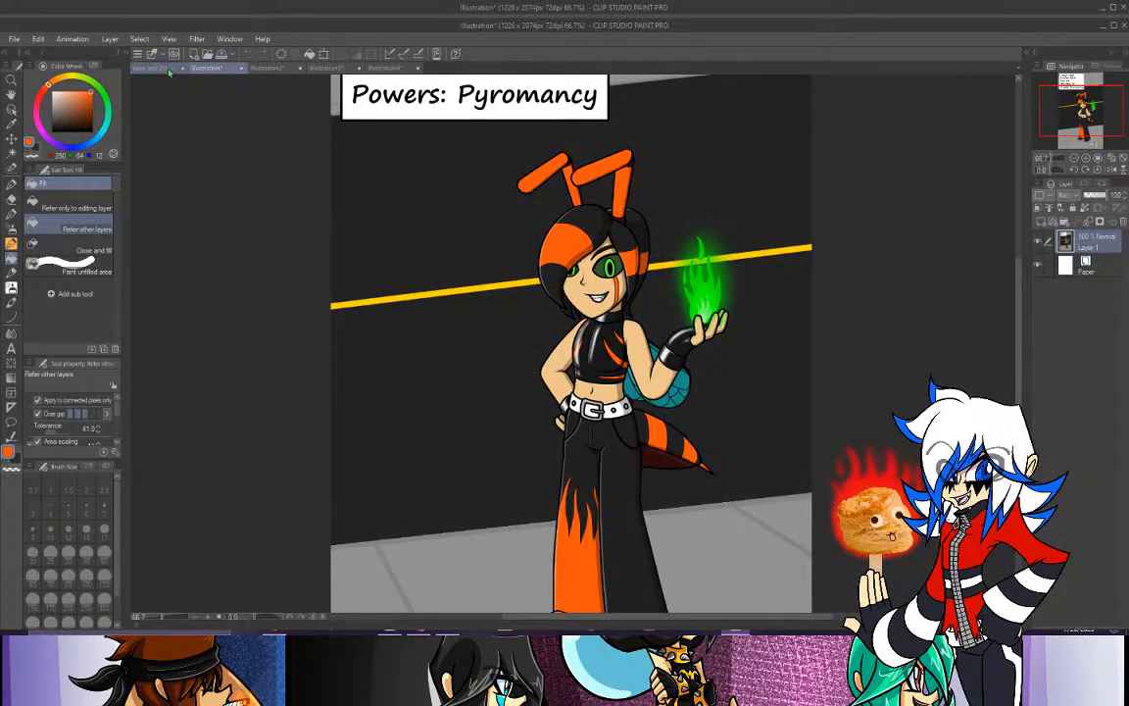
left_click(162, 69)
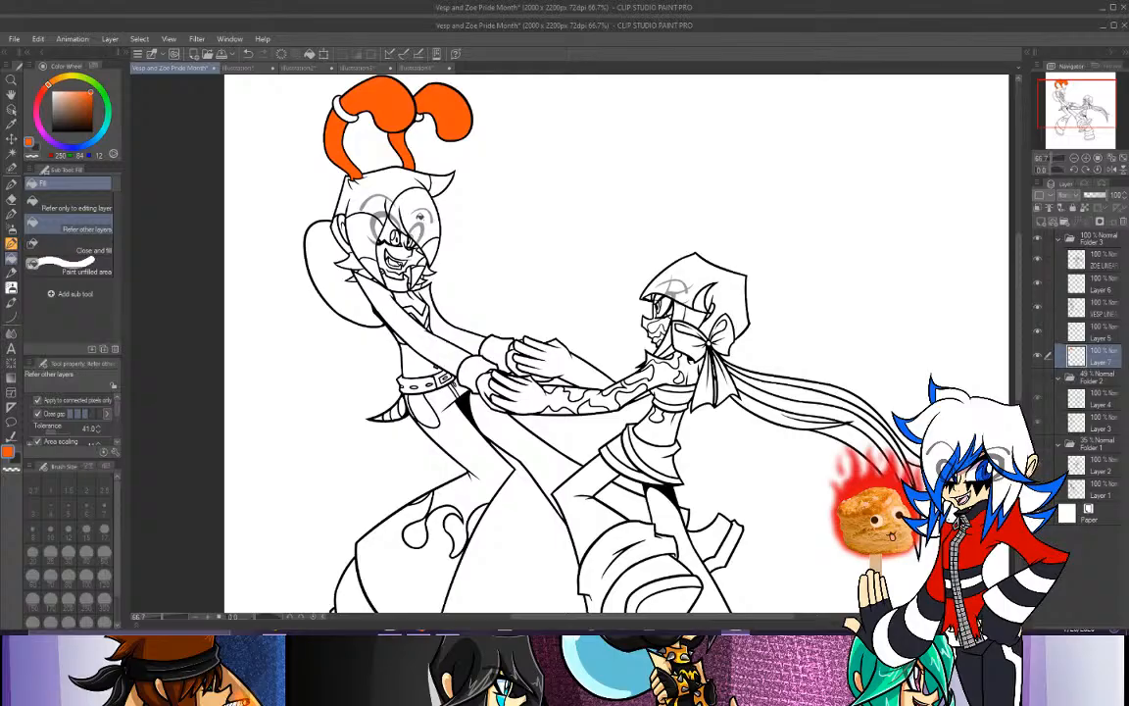
left_click(419, 217)
left_click(362, 231)
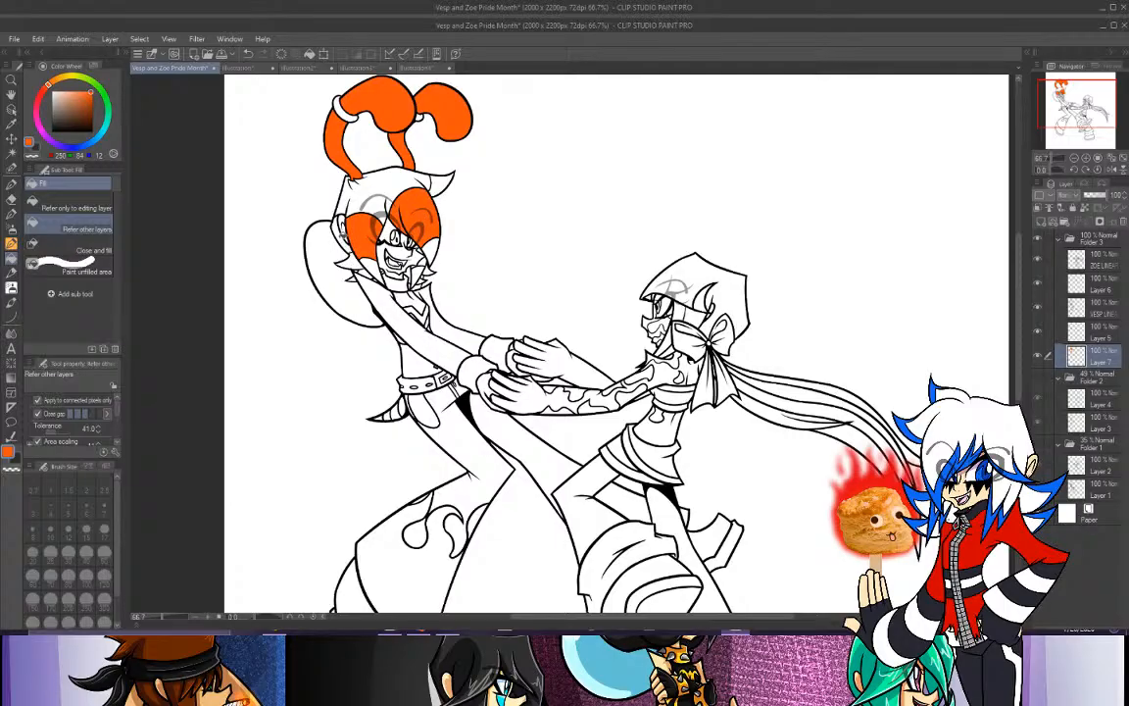
left_click(335, 235)
left_click(443, 184)
scroll(1068, 104, "up", 4)
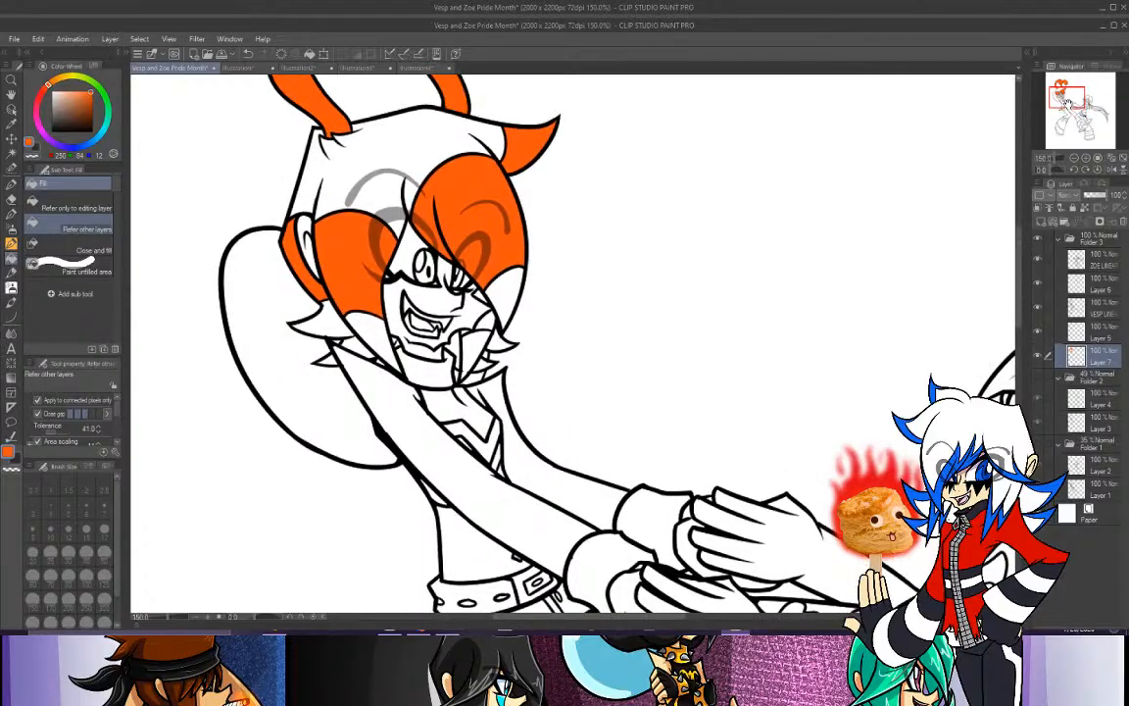
left_click_drag(1068, 103, 1067, 105)
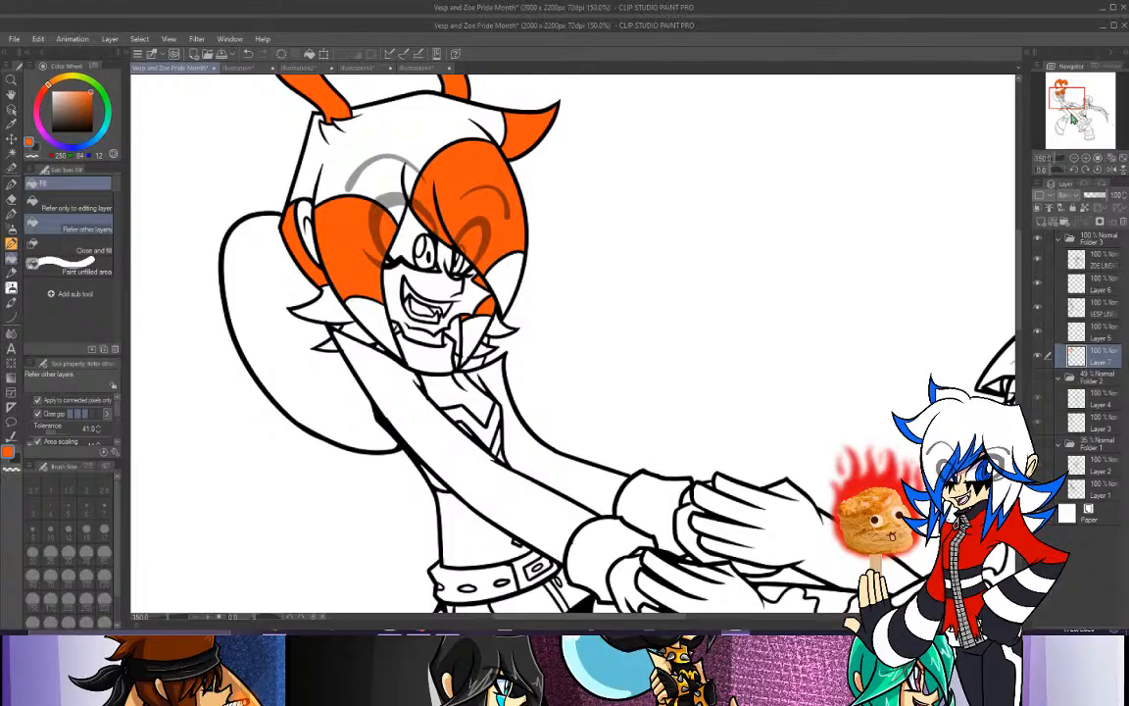
Fill alternating stripes of Vesp's tail below the belt with the same orange.
mouse_move(1063, 104)
left_mouse_down()
mouse_move(1059, 86)
mouse_move(1058, 112)
left_mouse_up()
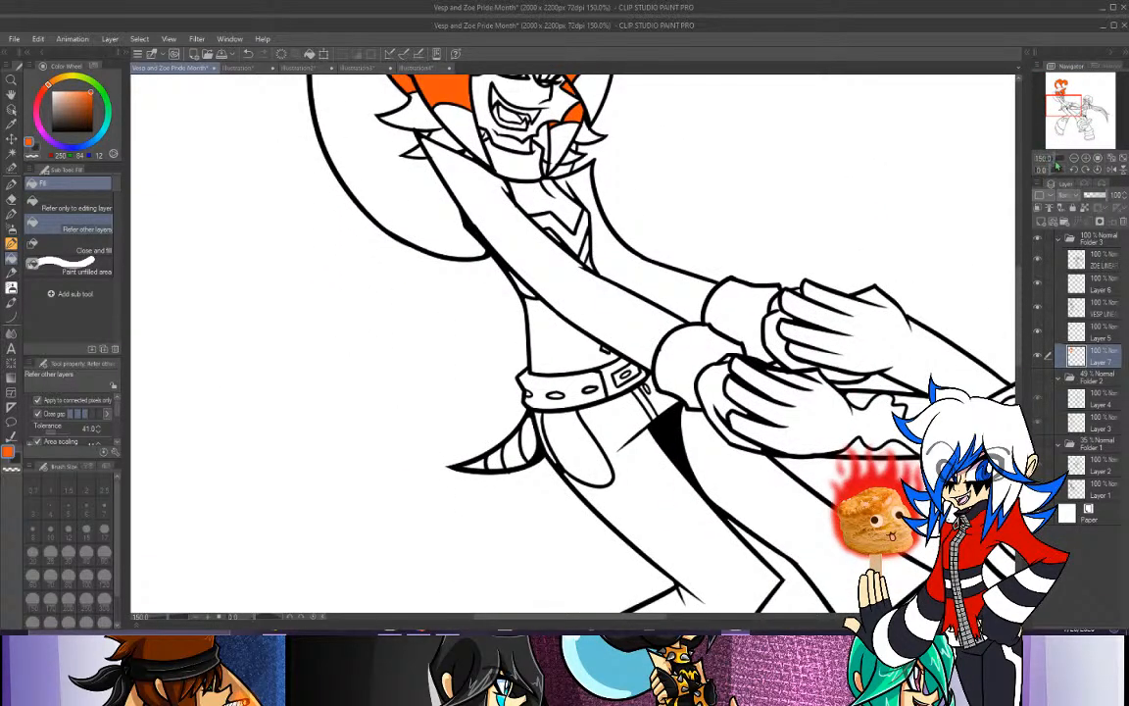
left_click(533, 441)
left_click(500, 462)
Add a new raster layer directly below the orange fill layer and make the dark grey sub color active.
mouse_move(1045, 142)
left_mouse_down()
mouse_move(1093, 113)
mouse_move(1054, 96)
mouse_move(1087, 89)
mouse_move(1056, 94)
mouse_move(1070, 118)
mouse_move(1066, 101)
left_mouse_up()
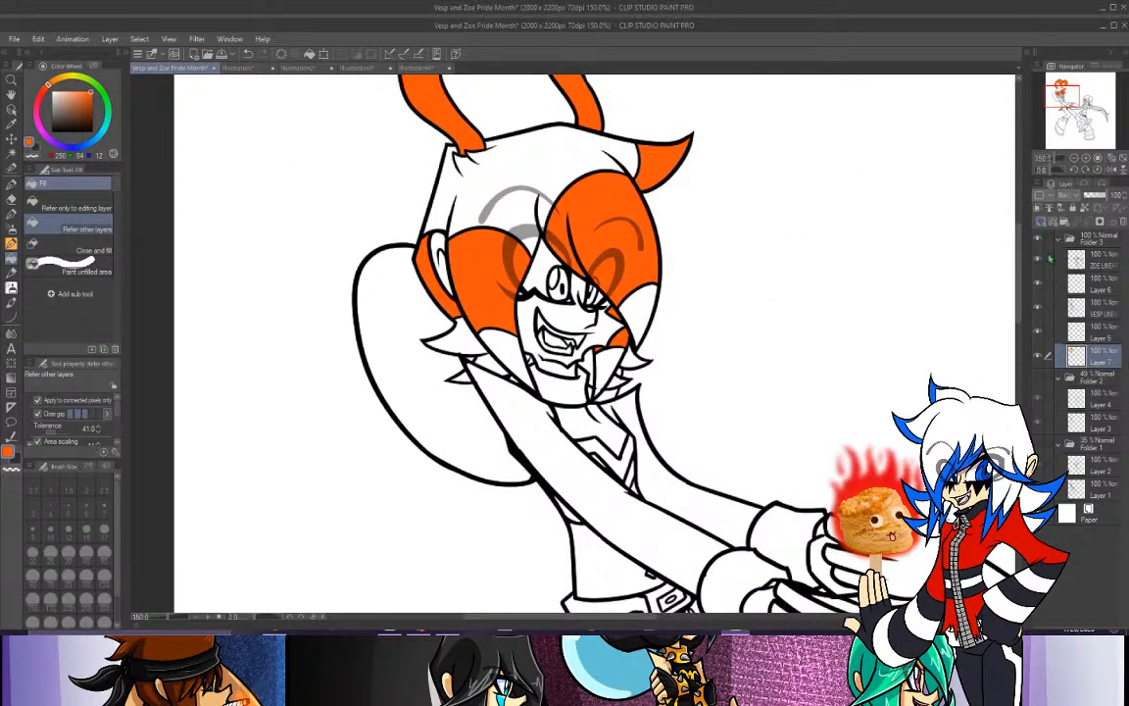
key("ctrl+shift+n")
left_click_drag(1099, 369, 1109, 394)
left_click(36, 147)
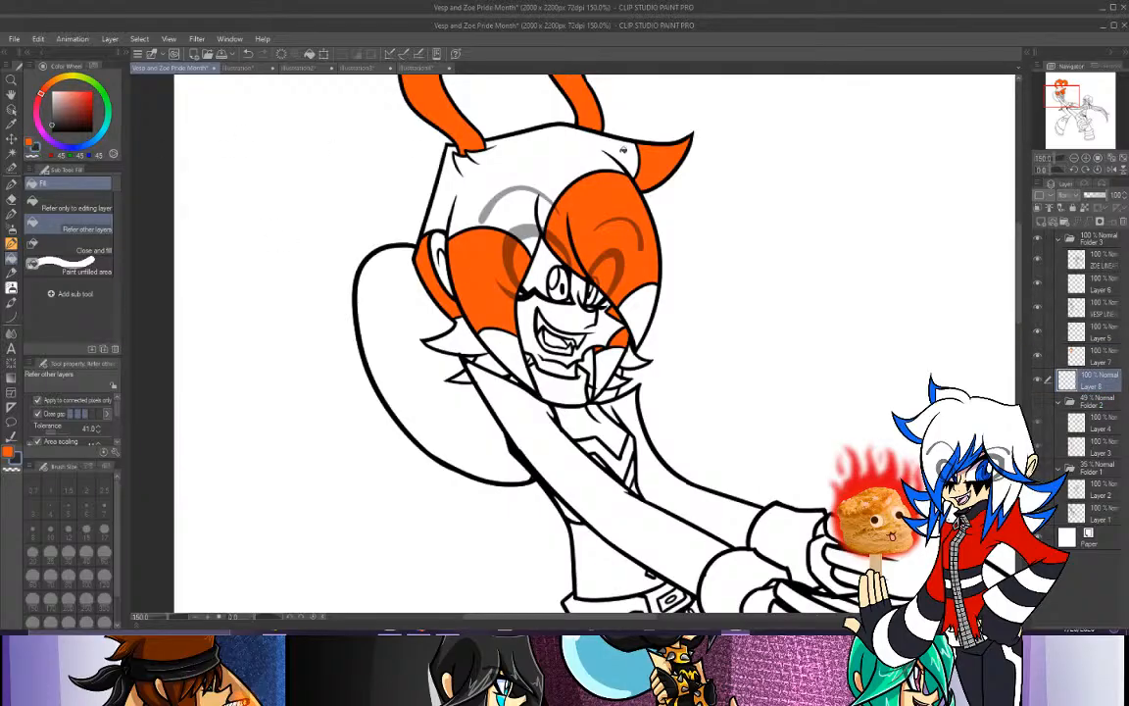
Fill the uncolored sections of Vesp's hair with dark grey on Layer 8, including the crown, side spikes and lower tips.
left_click(561, 218)
key("p")
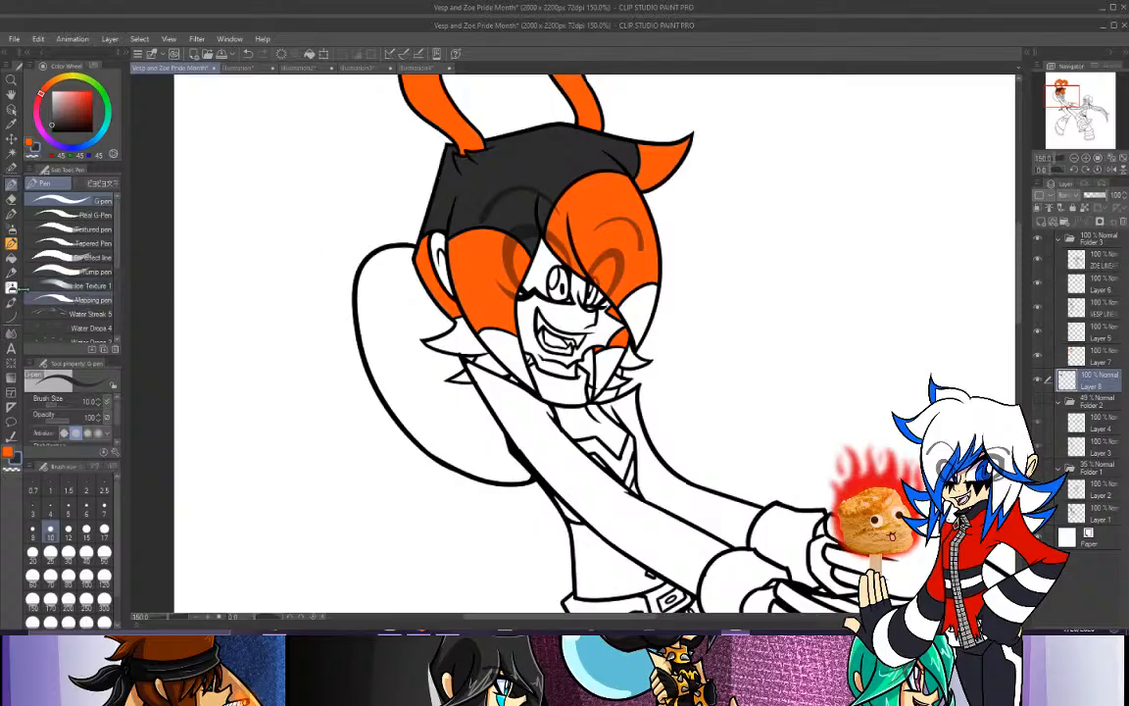
left_click(10, 258)
left_click(468, 345)
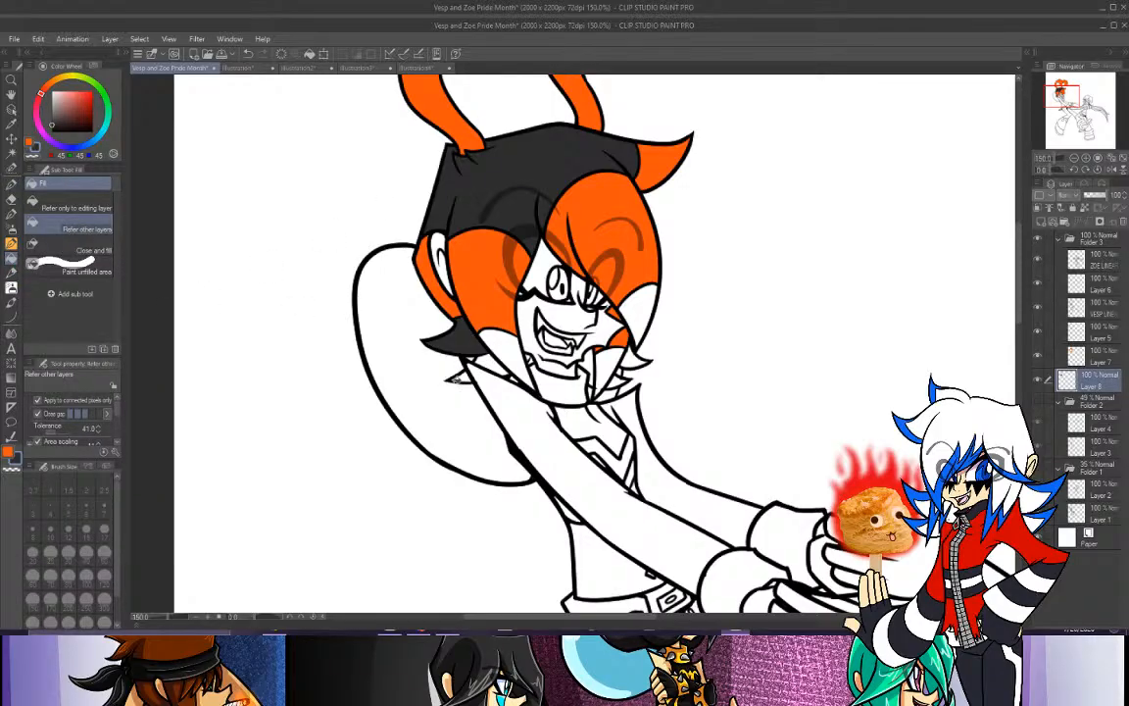
left_click(250, 55)
left_click(485, 337)
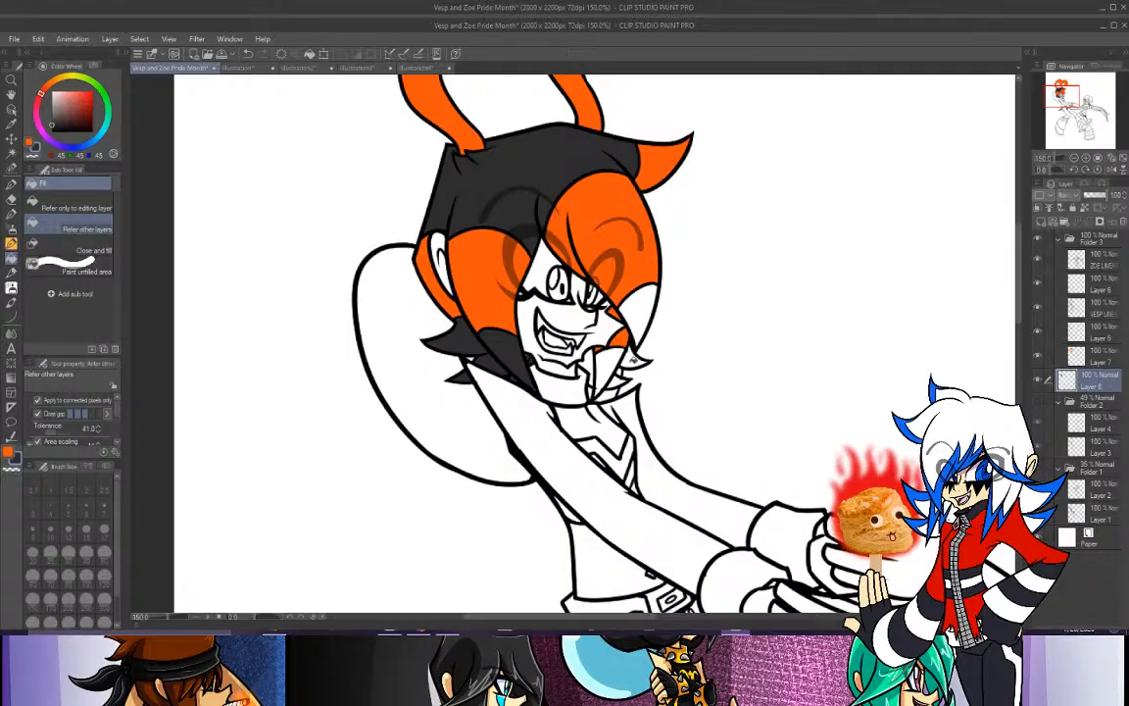
left_click(610, 377)
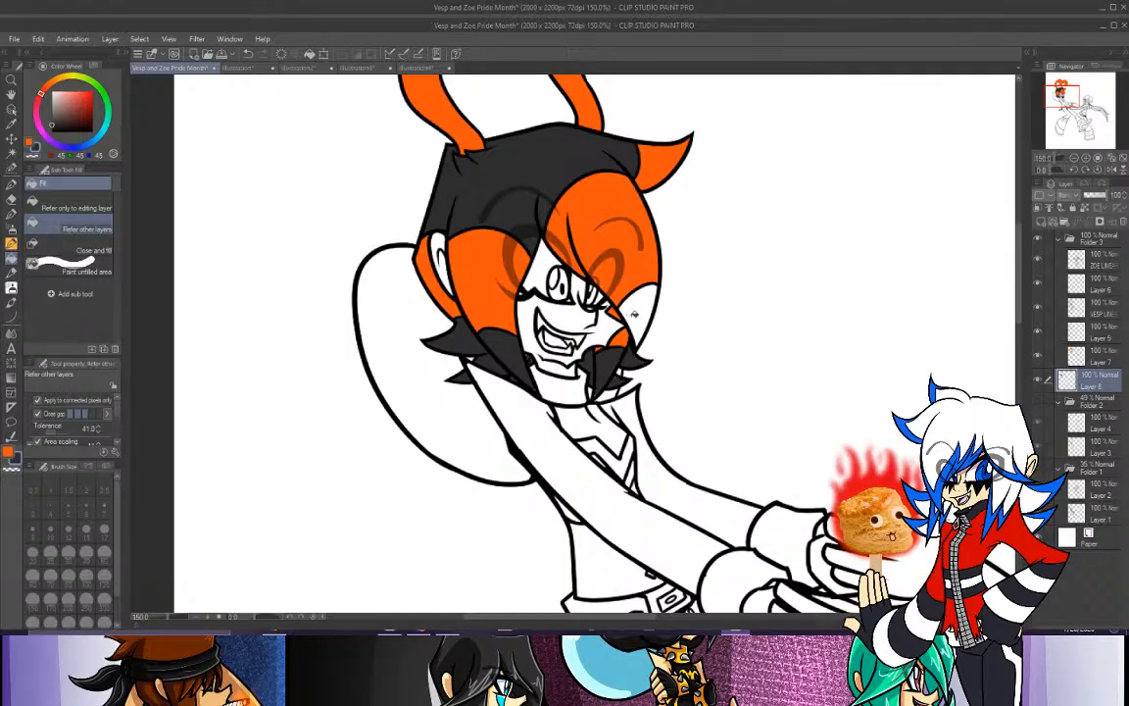
left_click(636, 314)
left_click(12, 184)
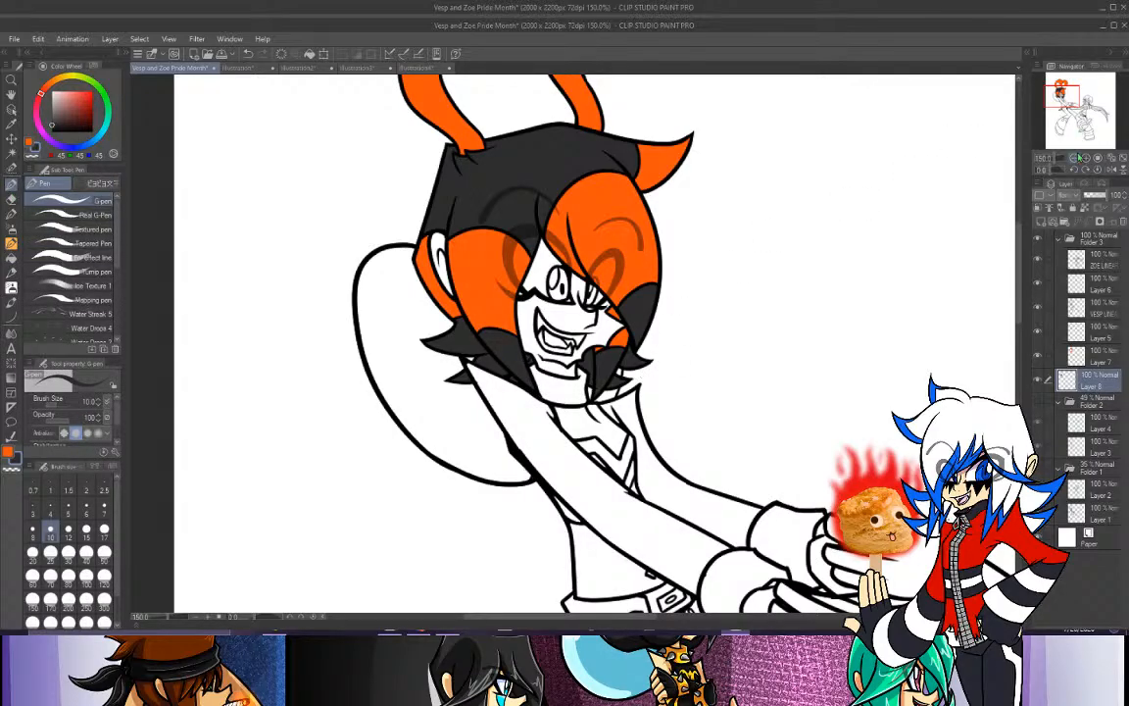
Fill the remaining stripes of Vesp's tail with dark grey, between the orange ones.
left_click_drag(1049, 117, 1055, 131)
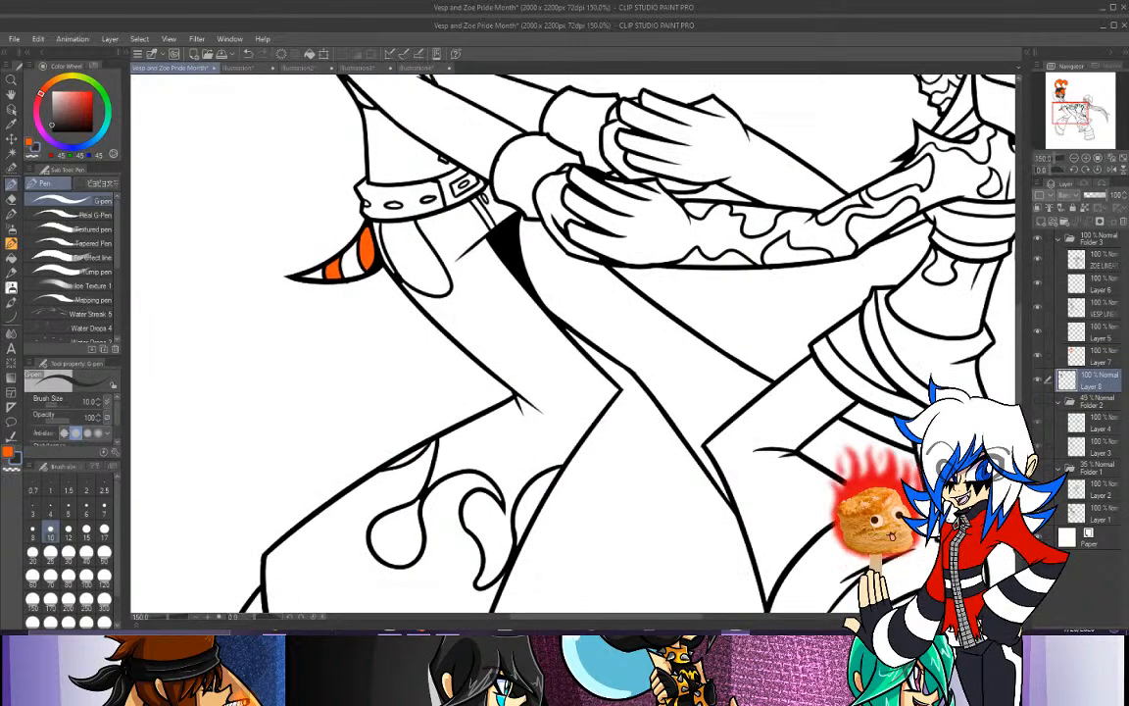
left_click(12, 258)
left_click(311, 240)
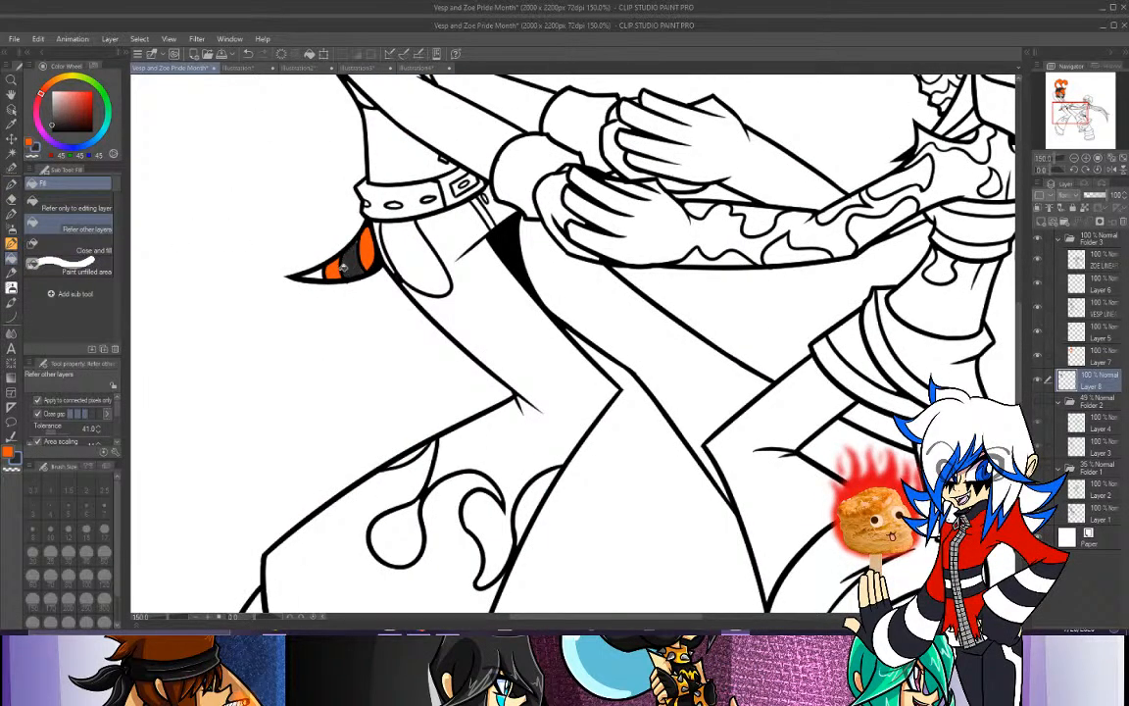
left_click(12, 197)
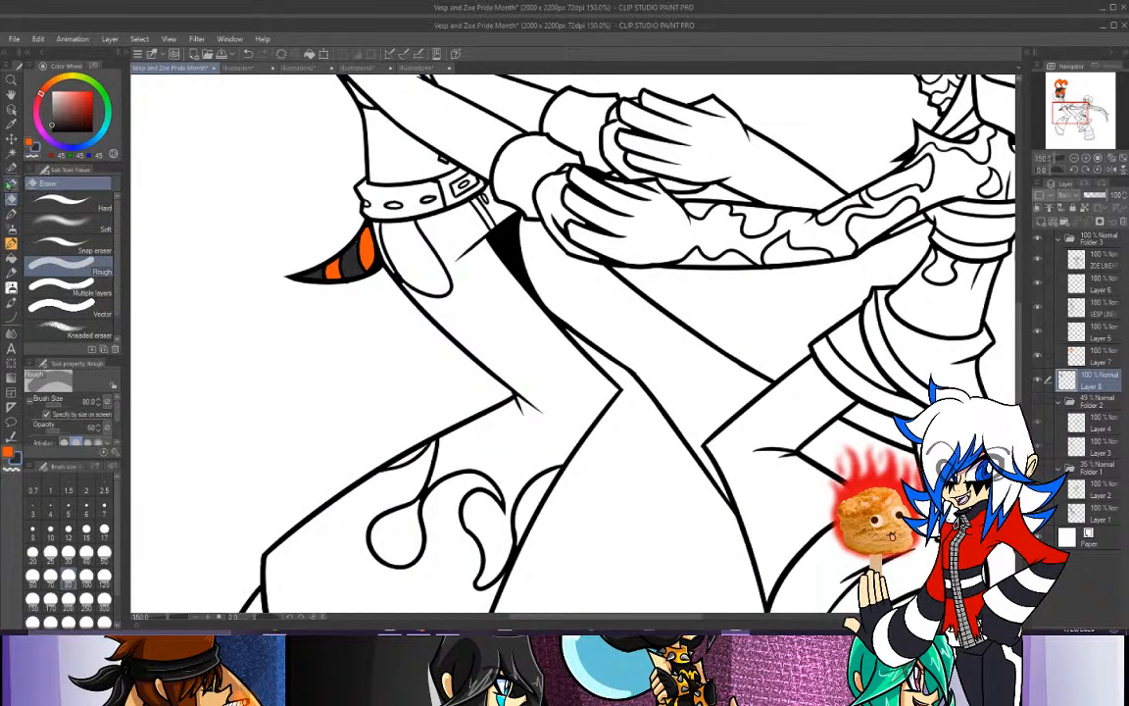
left_click(12, 183)
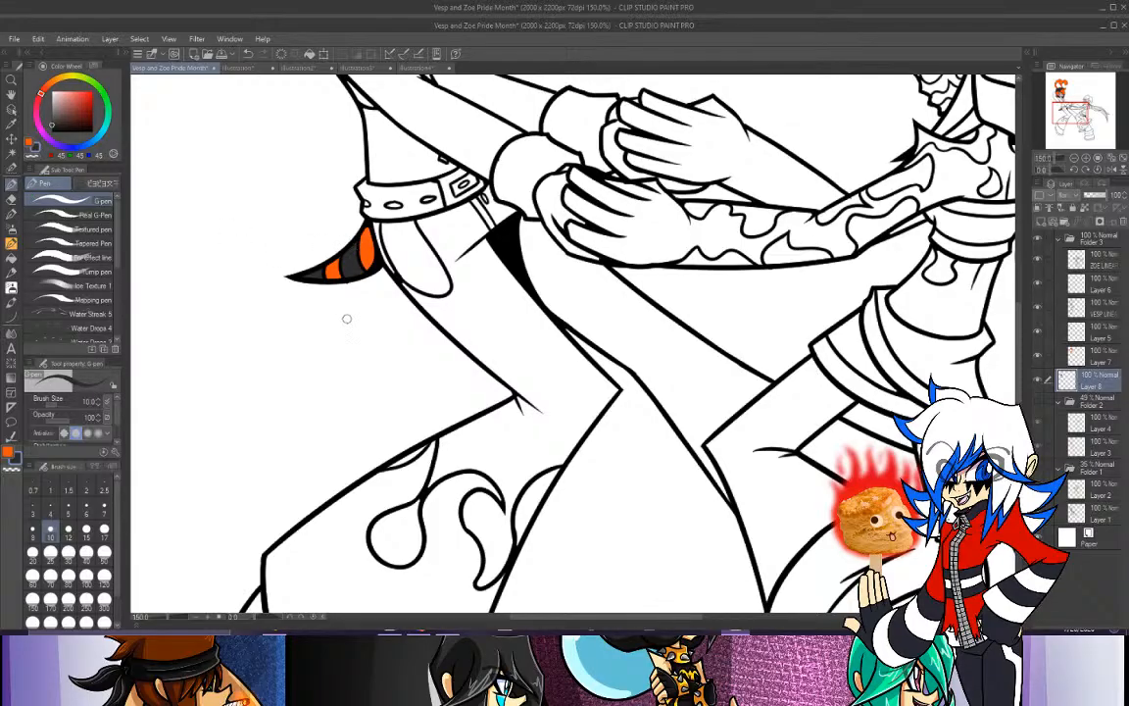
Add a new raster layer and place it directly below the dark grey fill layer.
left_click(1075, 158)
left_click(1075, 158)
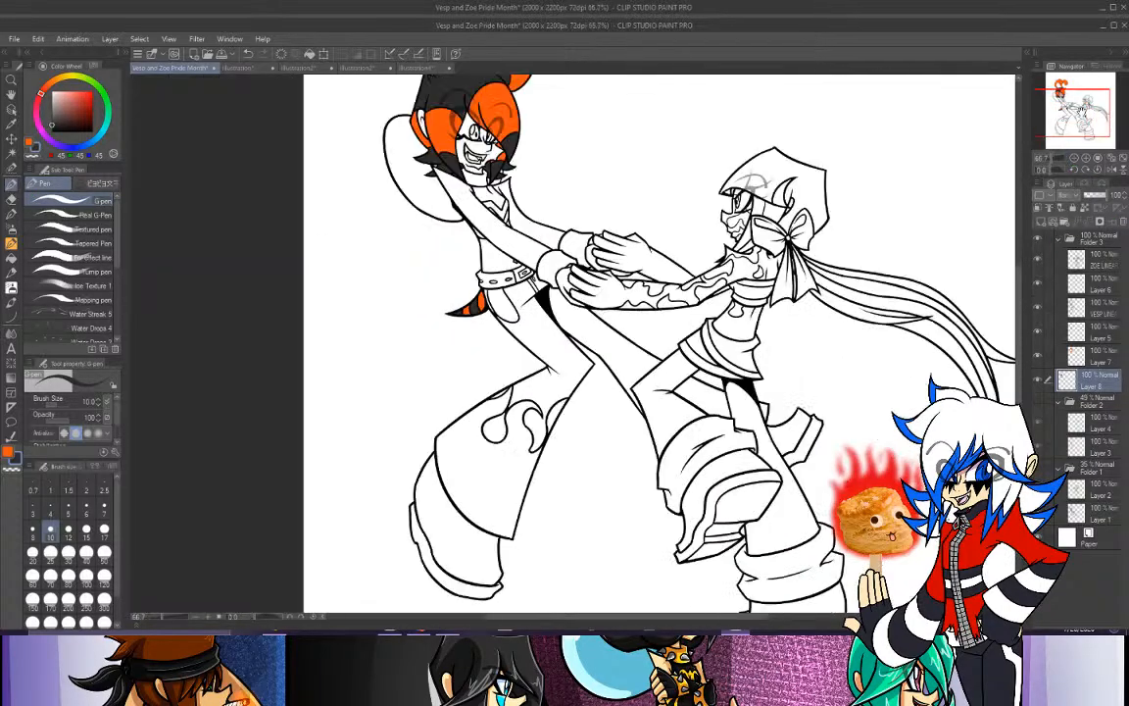
left_click_drag(1070, 112, 1083, 99)
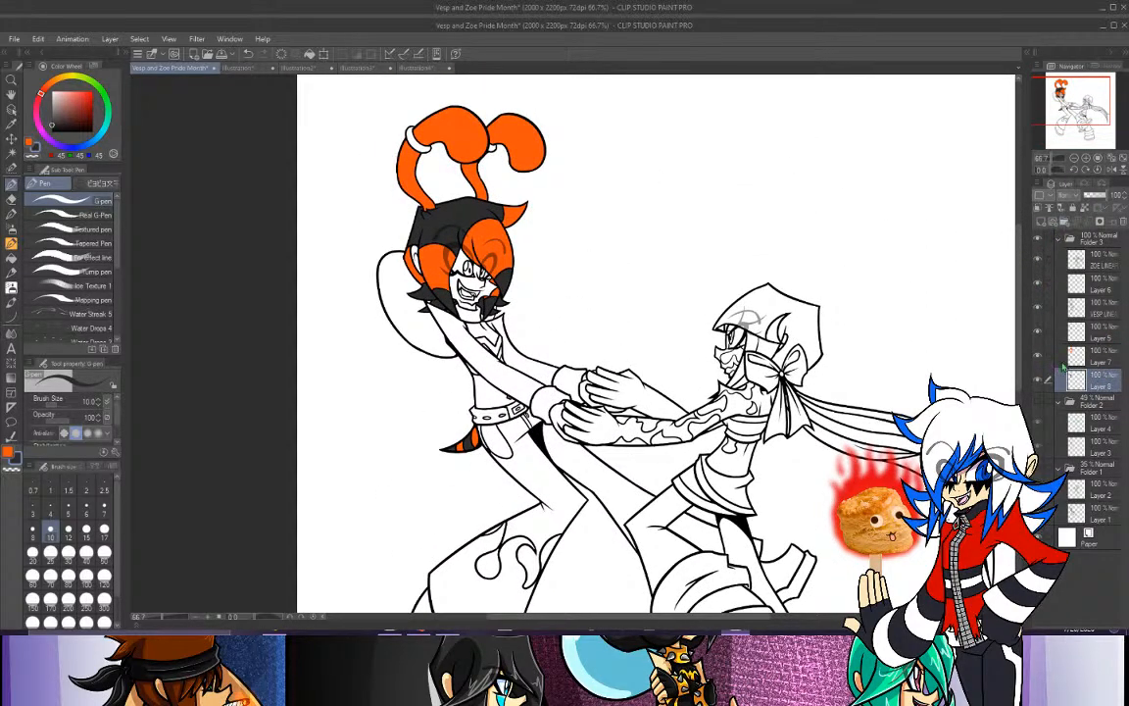
left_click(1041, 223)
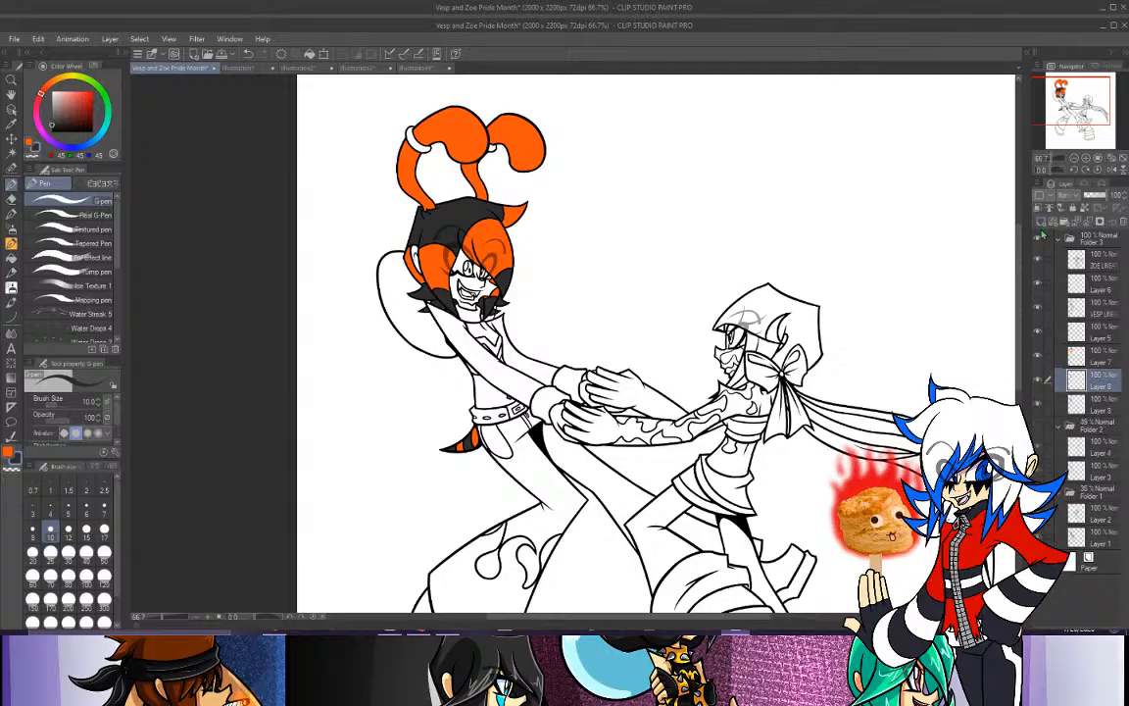
left_click_drag(1103, 412, 1102, 413)
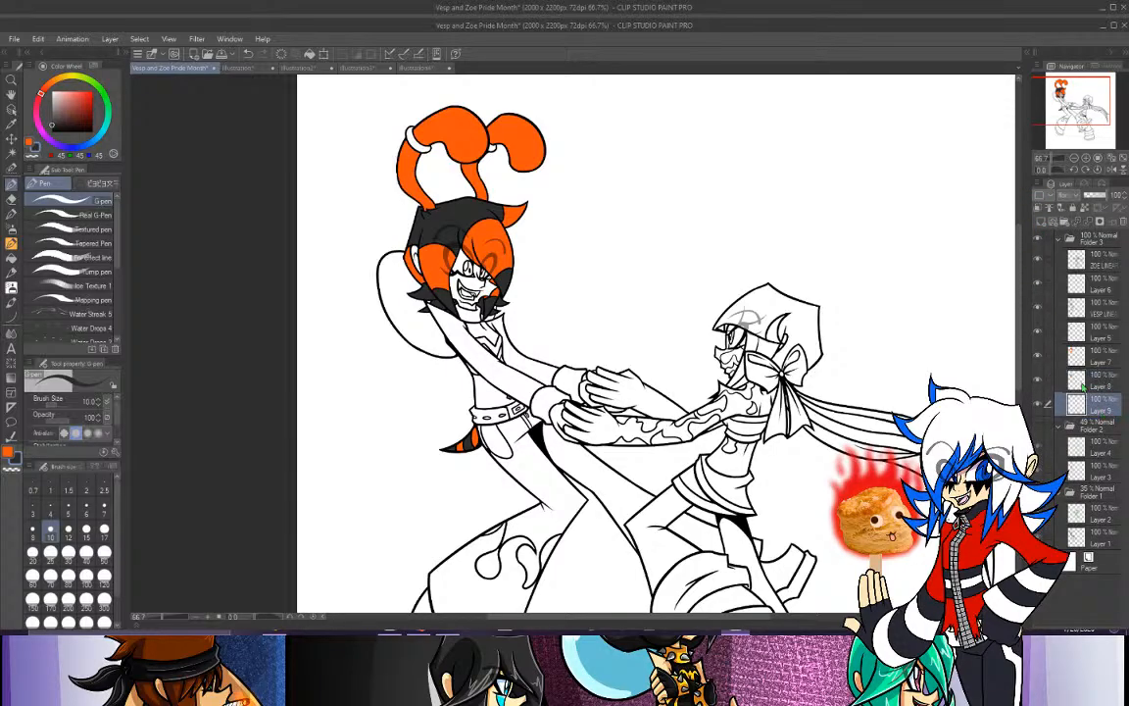
Sample the near-black of the pants from Vesp's reference illustration and return to the Pride Month drawing with the Fill tool ready.
left_click(11, 122)
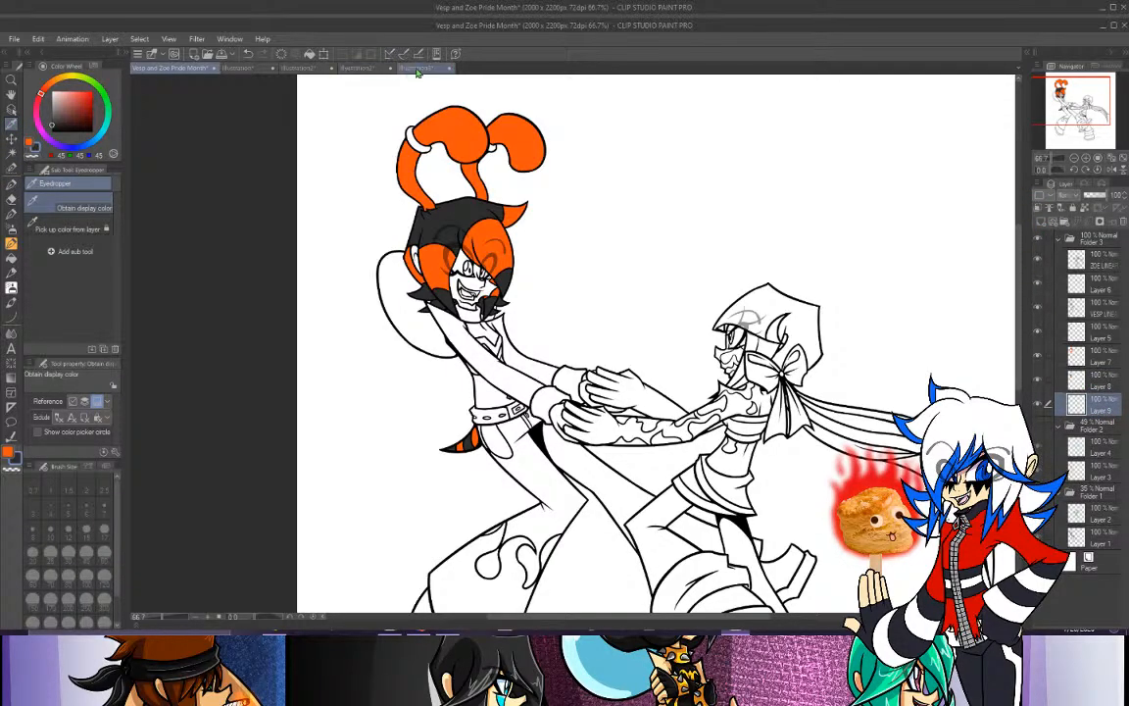
left_click(388, 67)
left_click(221, 67)
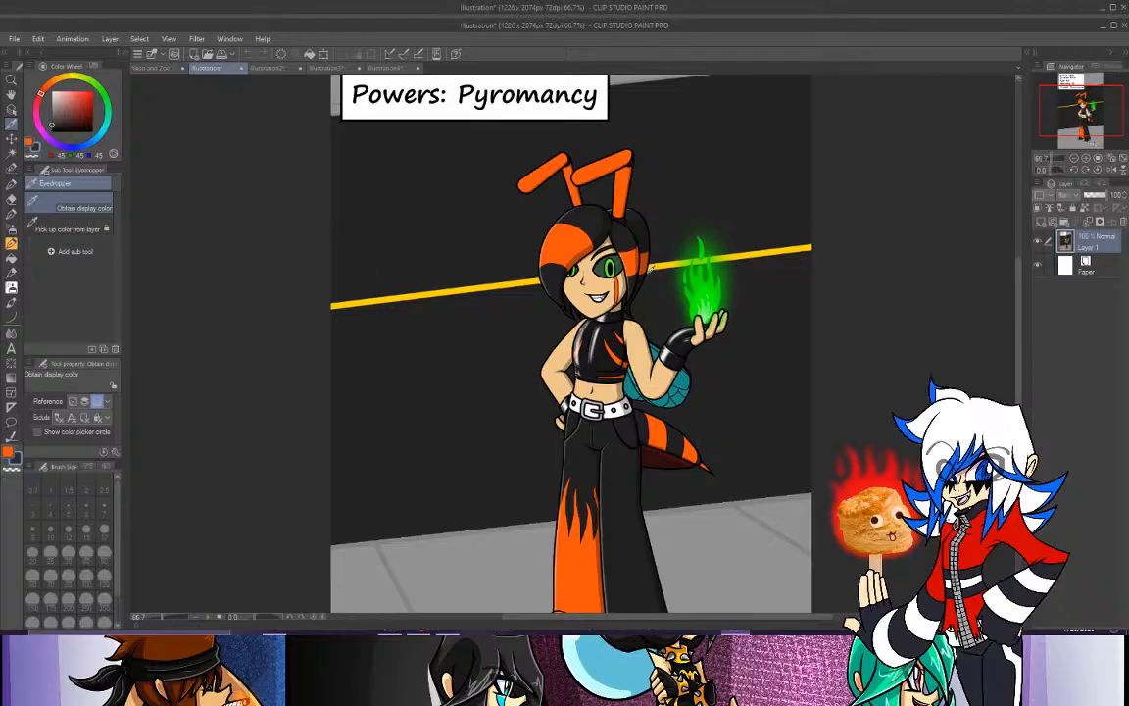
left_click(590, 467)
left_click(147, 67)
left_click(11, 244)
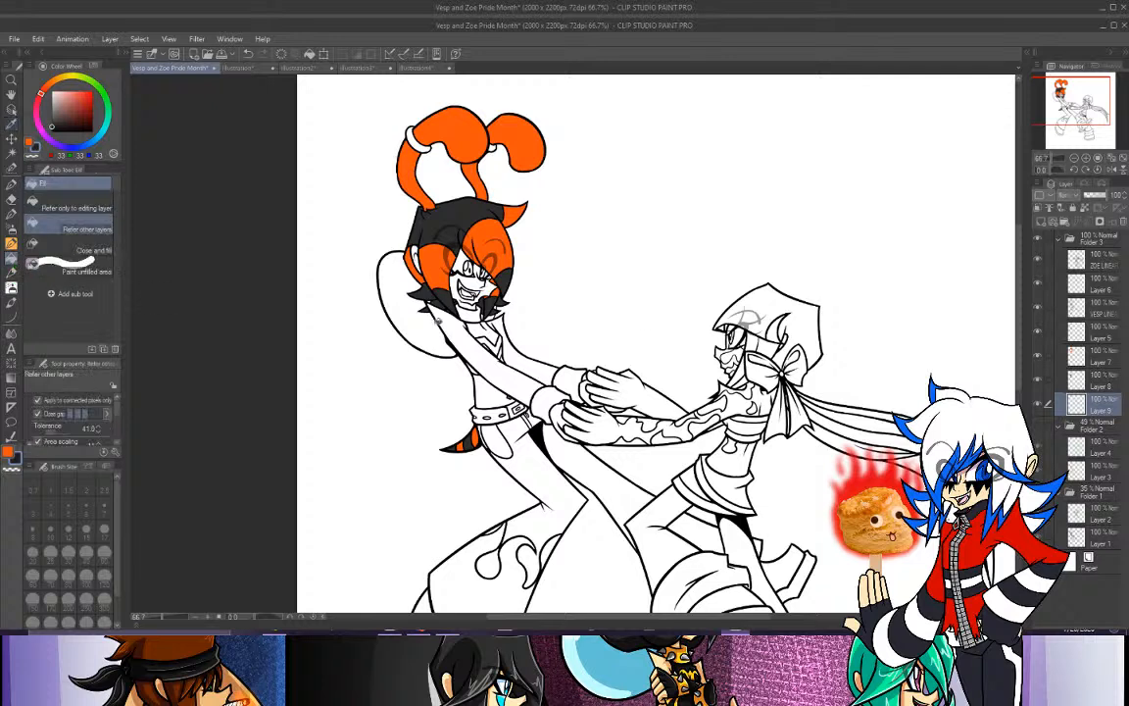
Fill the dark parts of Vesp's top and the hip pocket of the pants with the sampled near-black on Layer 8.
left_click(1096, 384)
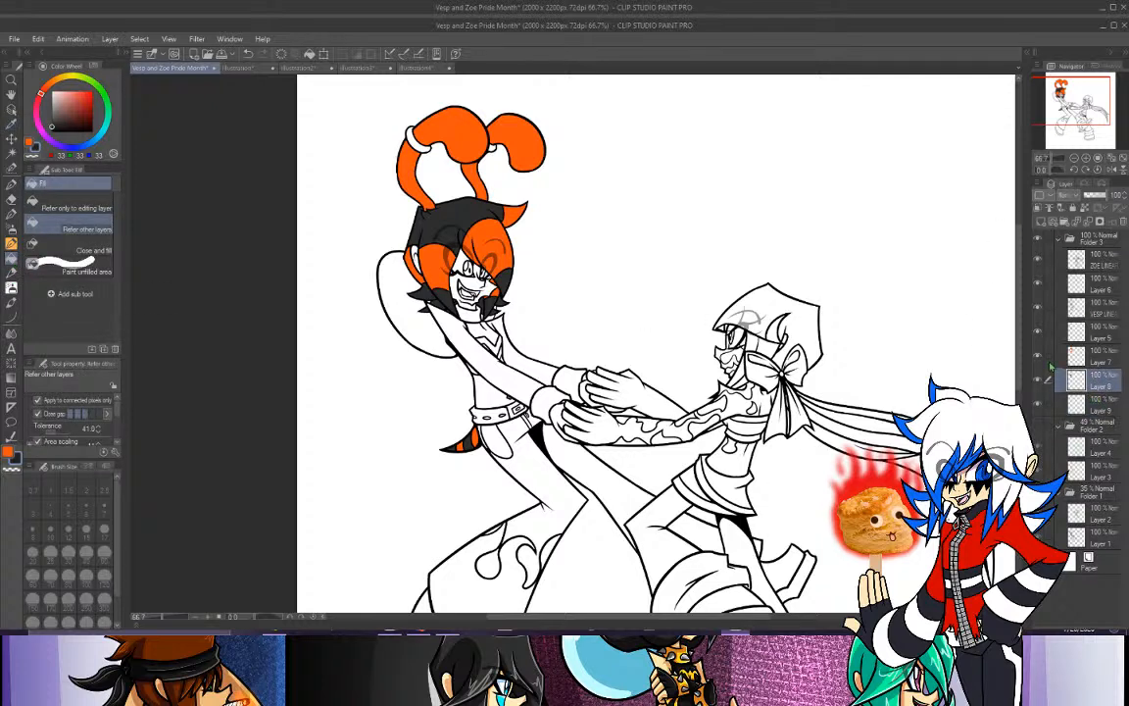
left_click(490, 334)
left_click(496, 441)
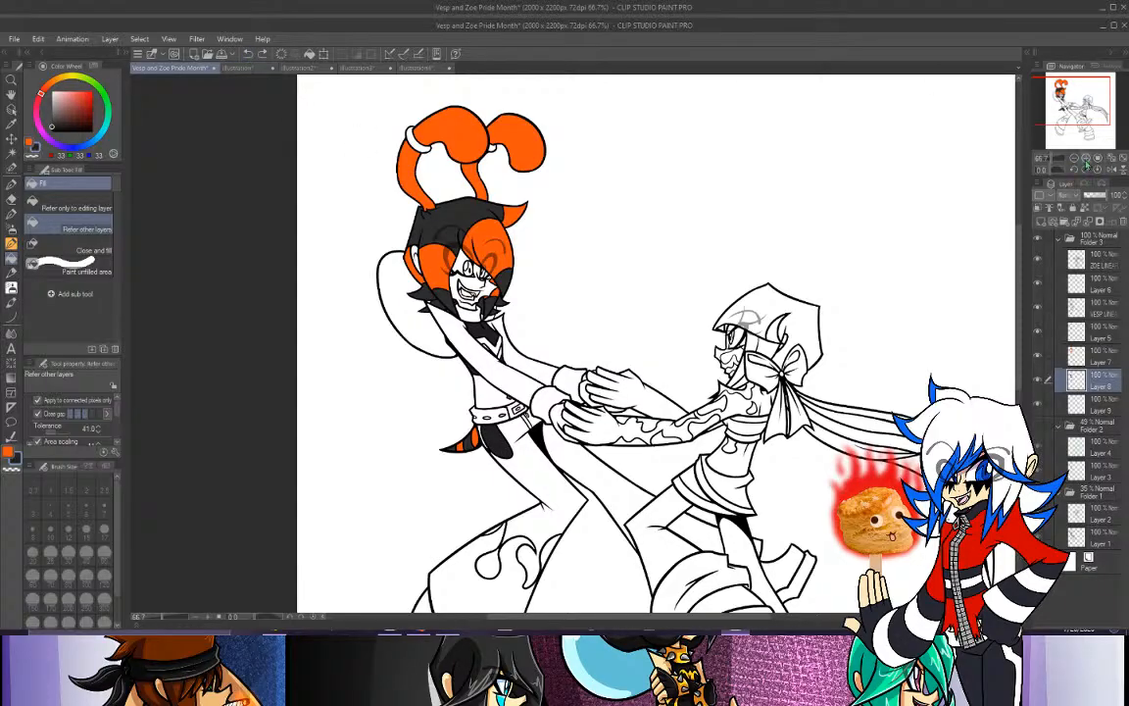
Fill the upper parts of both of Vesp's pant legs below the belt with the same near-black.
left_click(1086, 159)
left_click(1086, 158)
left_click_drag(1072, 113, 1070, 110)
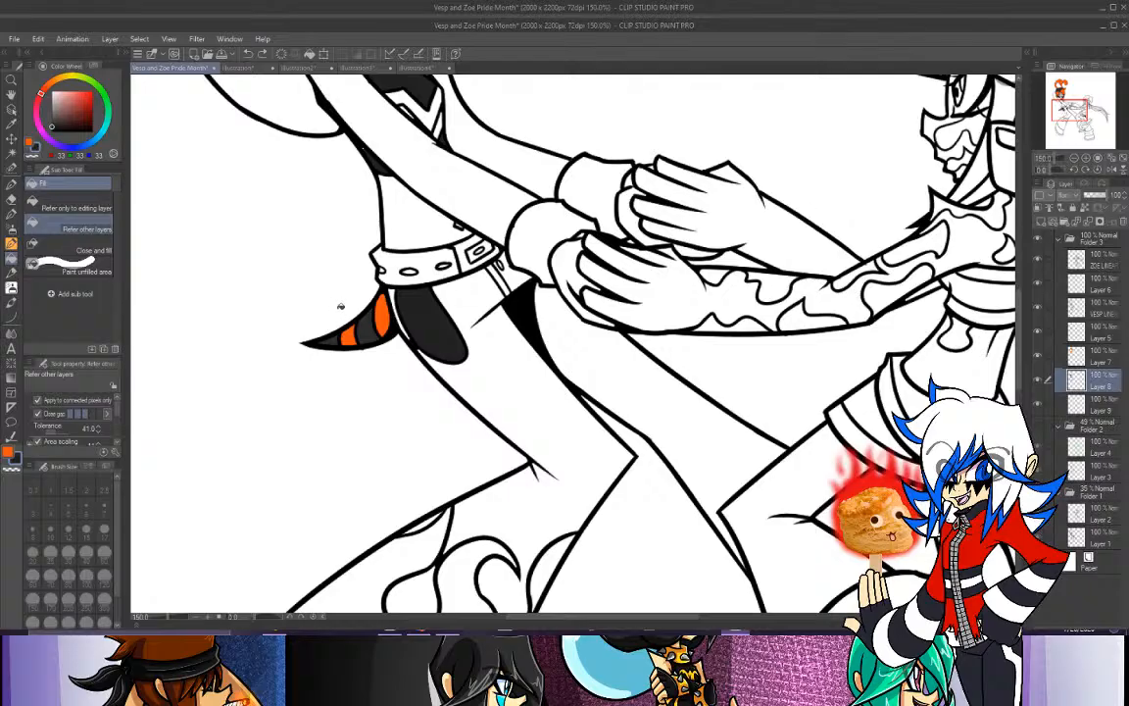
left_click(436, 295)
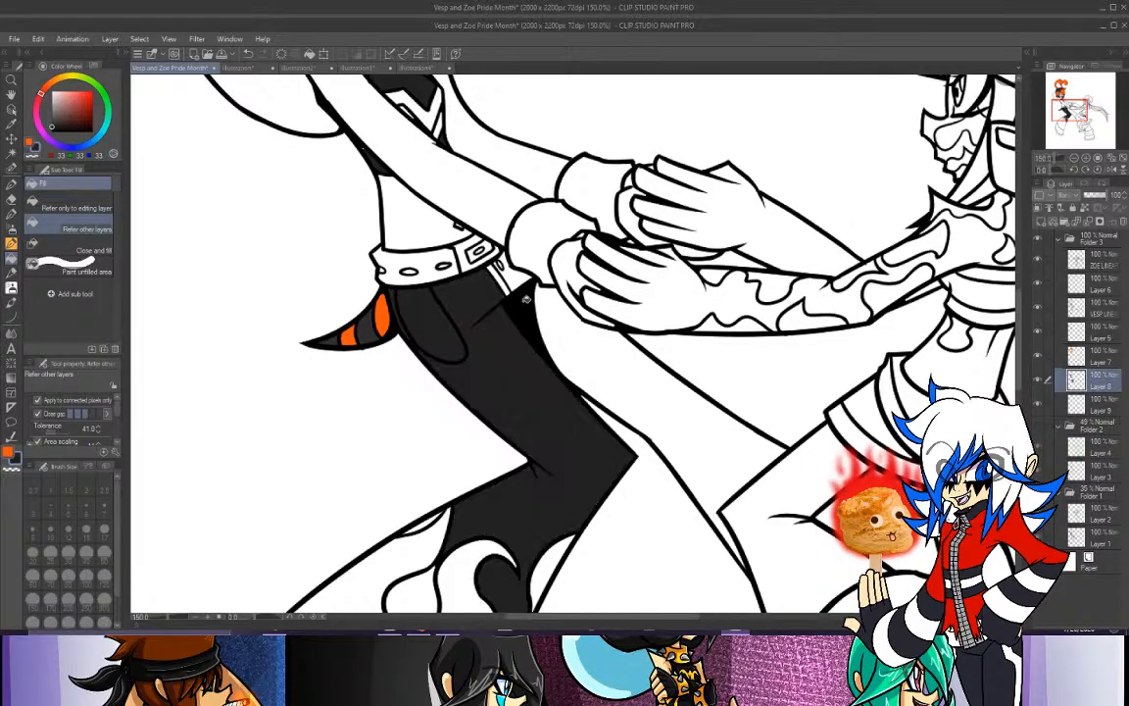
left_click(579, 348)
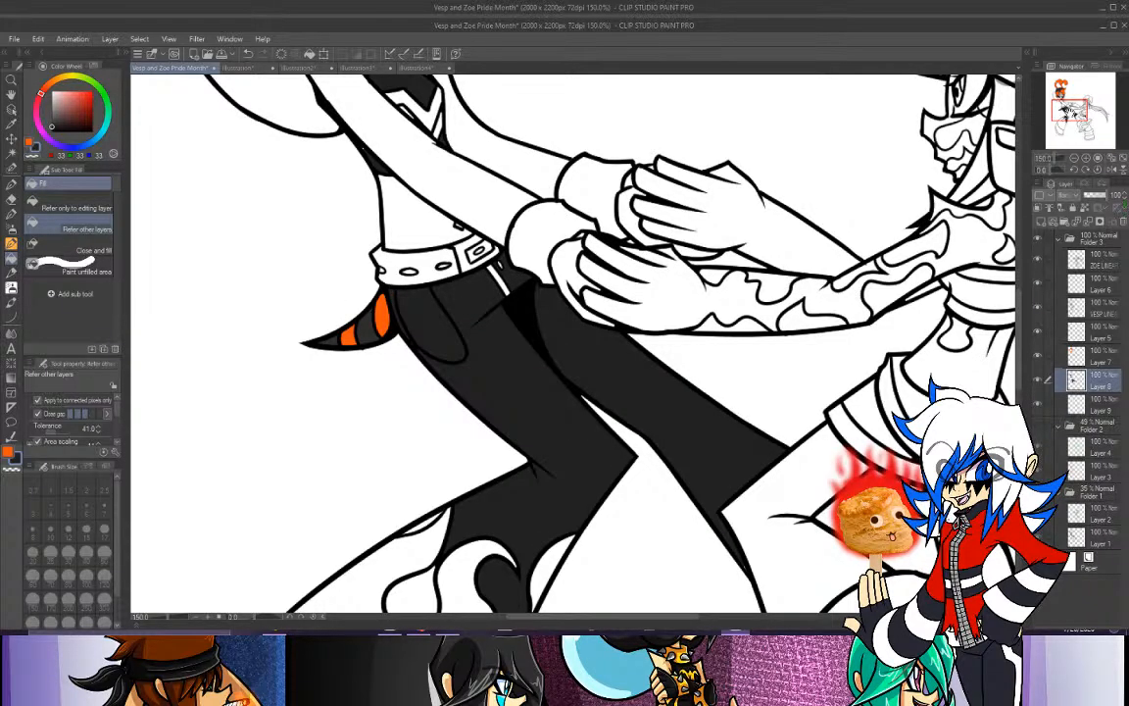
Fill the droplet and curl shapes of the flame pattern on Vesp's front pant leg with near-black, leaving the flared part unfilled.
left_click_drag(1075, 117, 1075, 119)
left_click(233, 385)
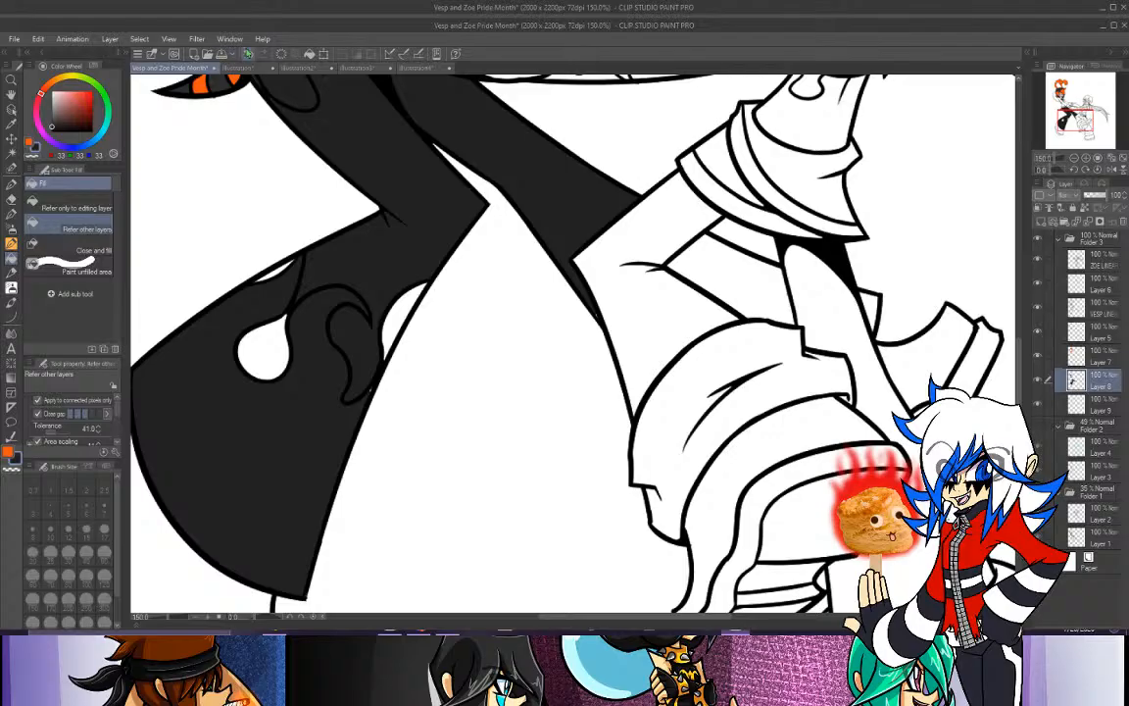
left_click(248, 55)
left_click(272, 332)
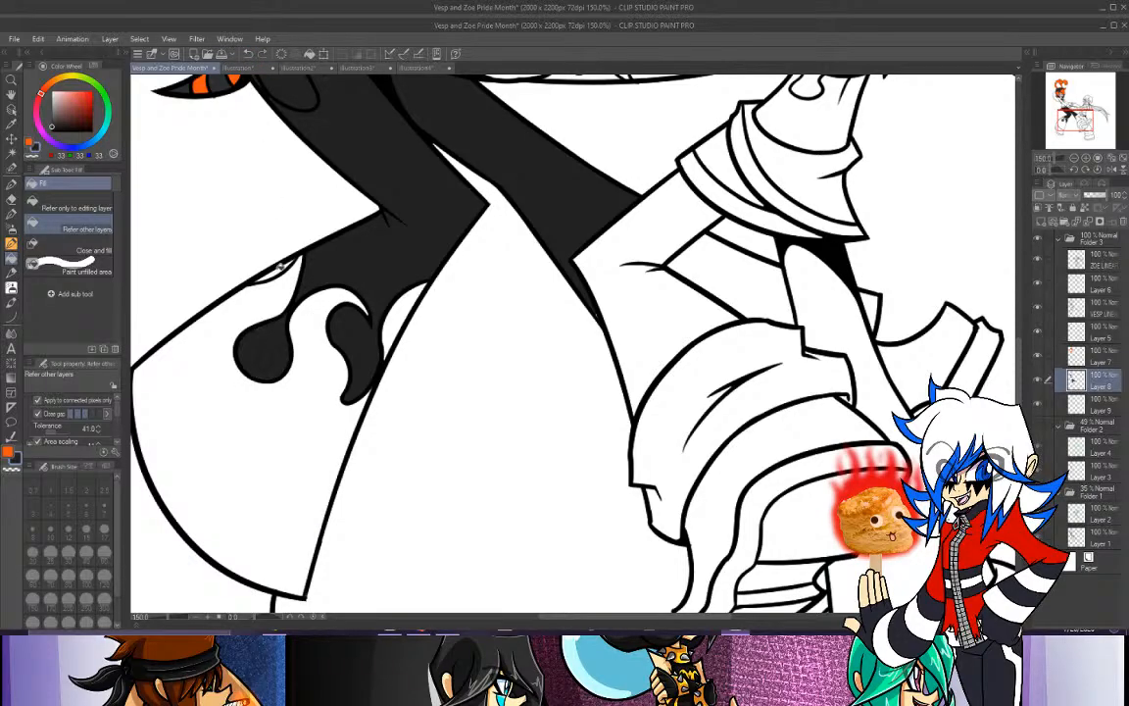
Fill the sections of Vesp's far pant leg showing behind Zoe's legs with the same near-black.
left_click(734, 257)
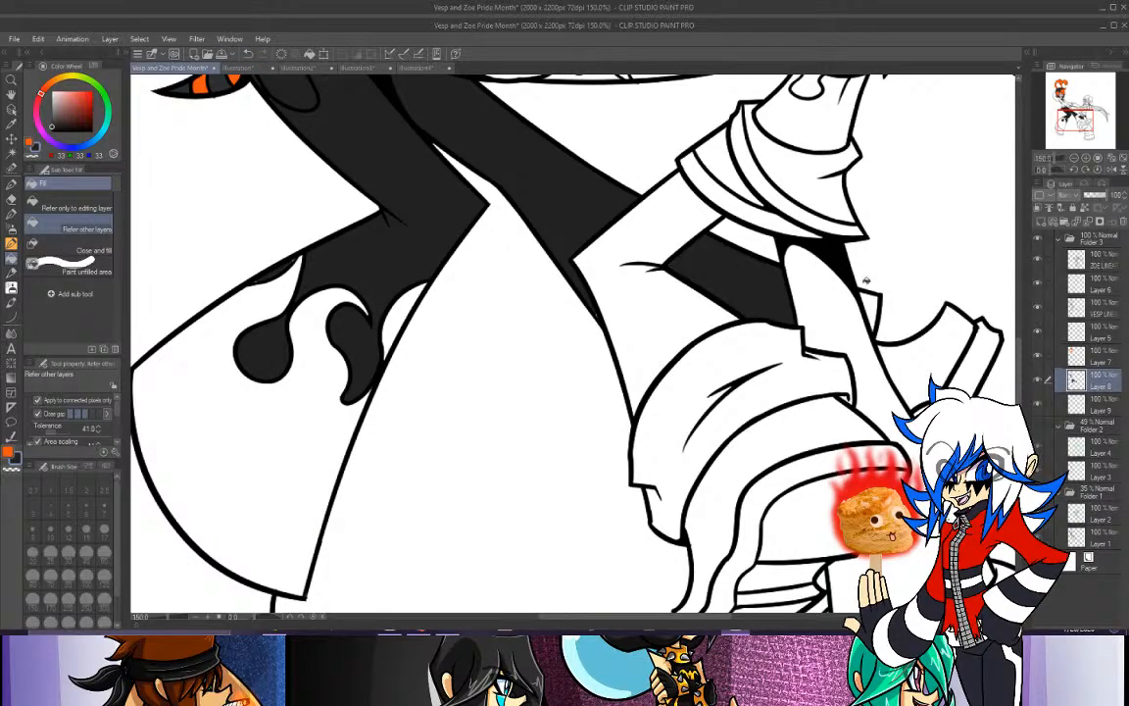
key("p")
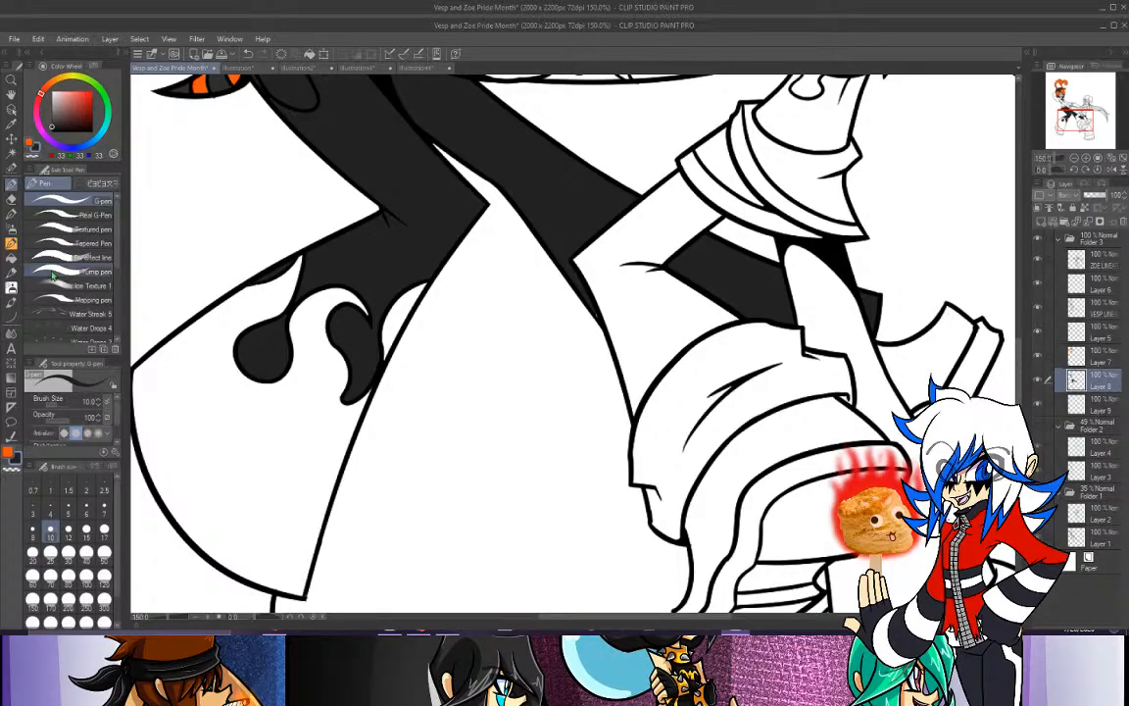
key("g")
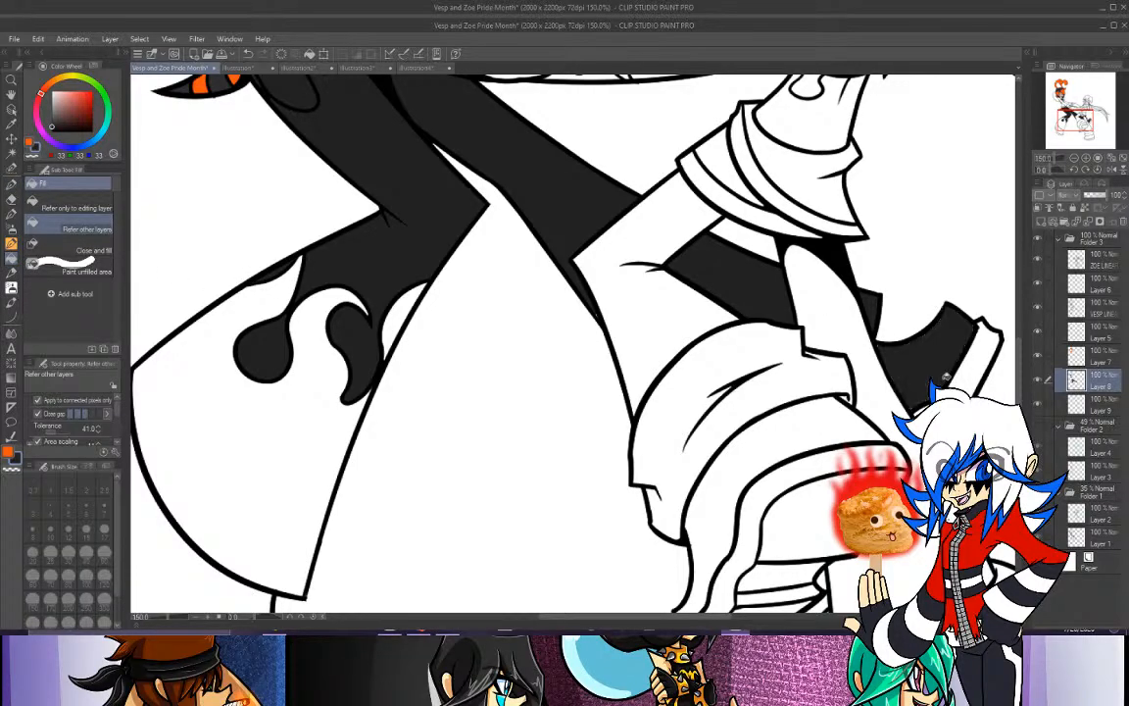
Check Vesp's reference illustration and fill the joint rings on both antennae with near-black.
scroll(965, 147, "down", 3)
left_click_drag(1076, 124, 1077, 86)
left_click(531, 299)
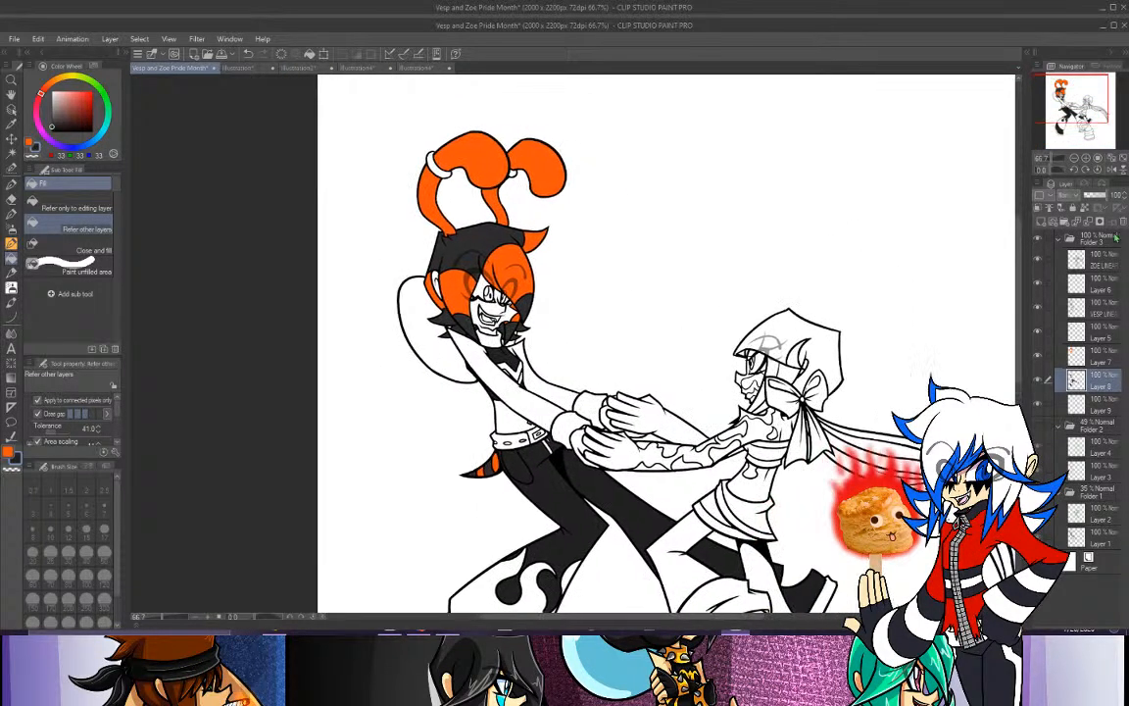
left_click(1087, 159)
left_click(1085, 158)
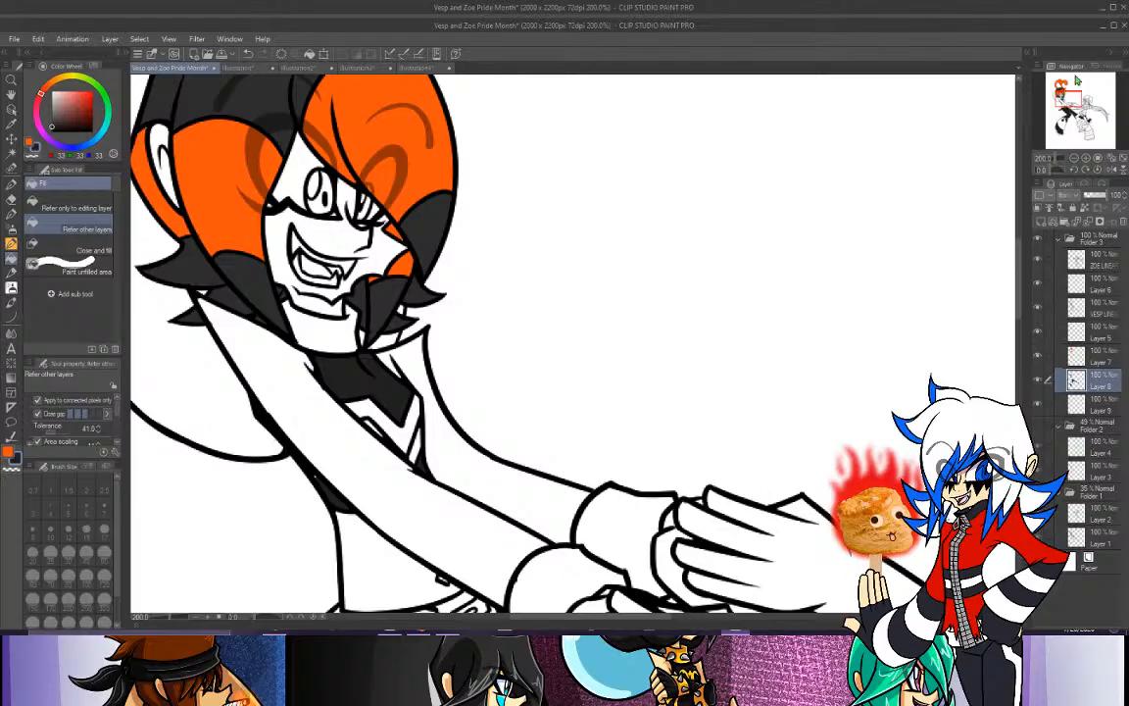
left_click(228, 67)
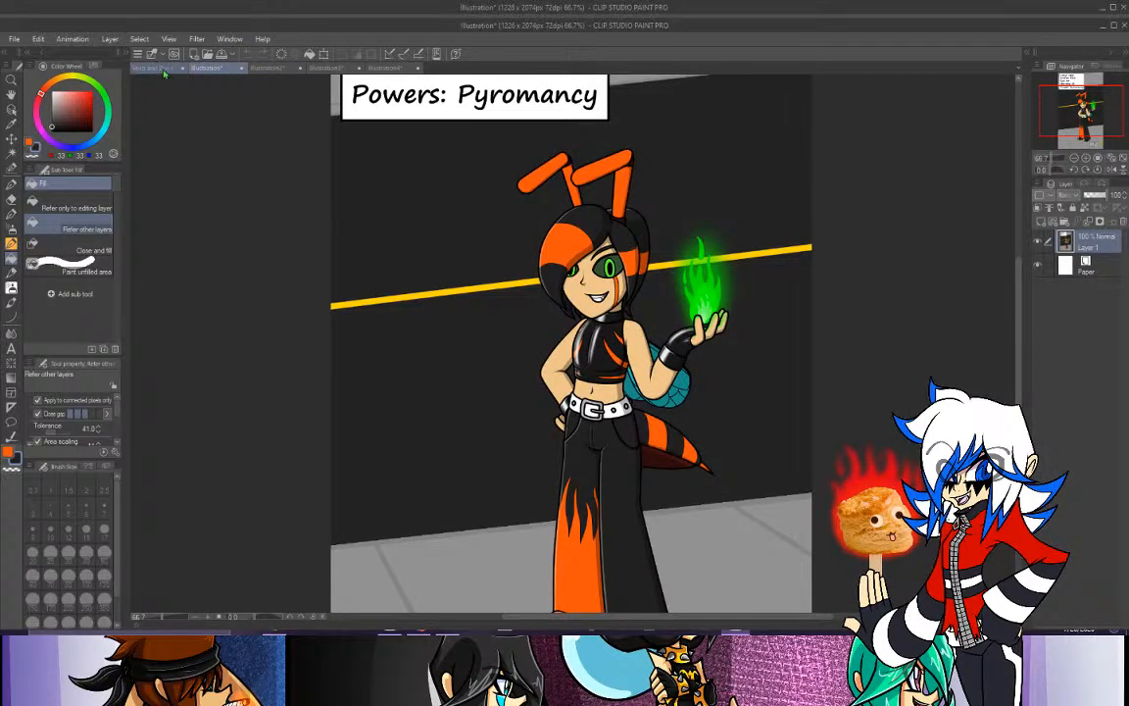
left_click(167, 70)
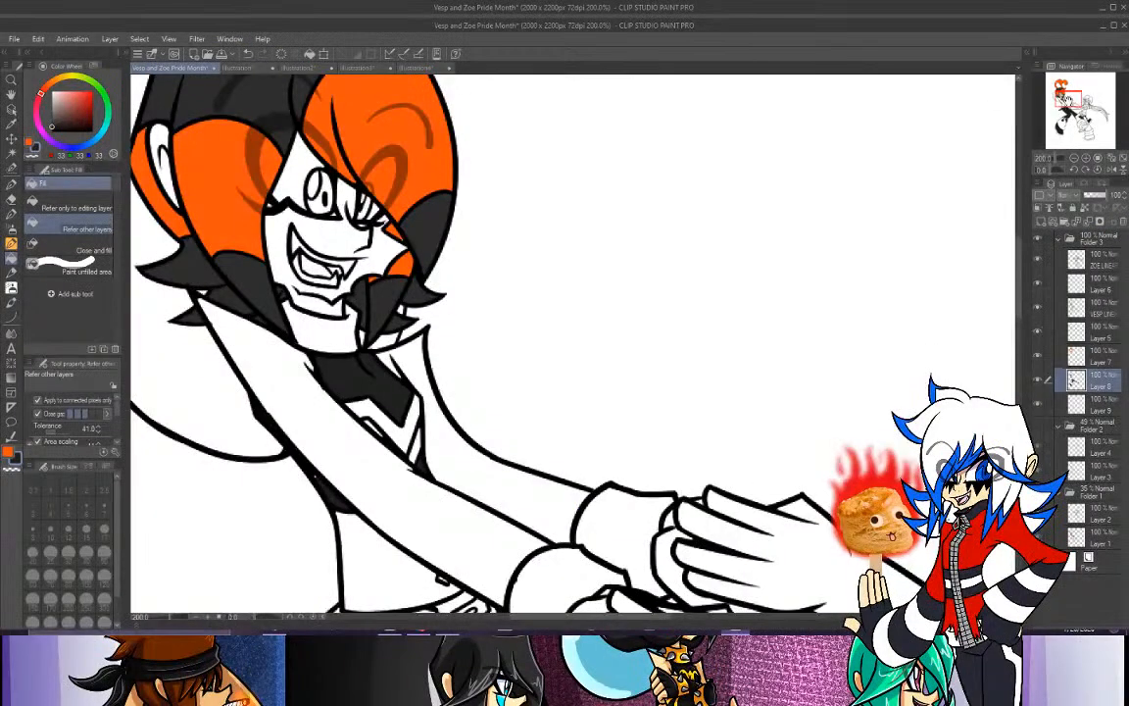
left_click_drag(1065, 103, 1049, 91)
left_click(1062, 85)
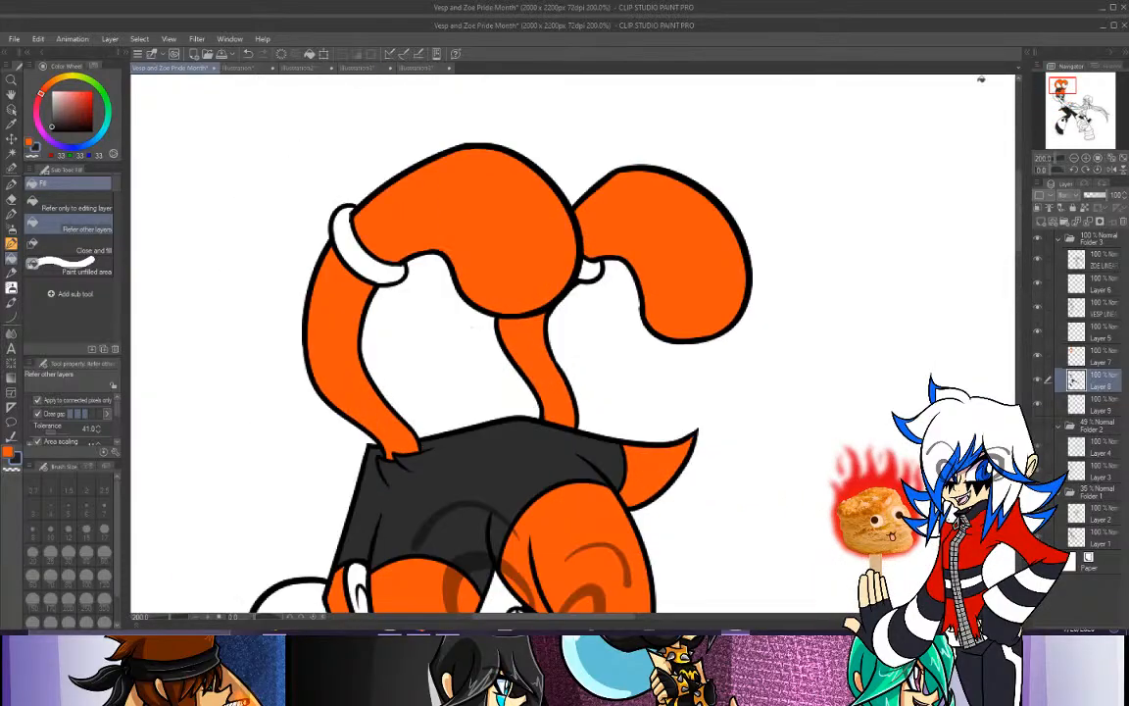
left_click(589, 268)
left_click(349, 250)
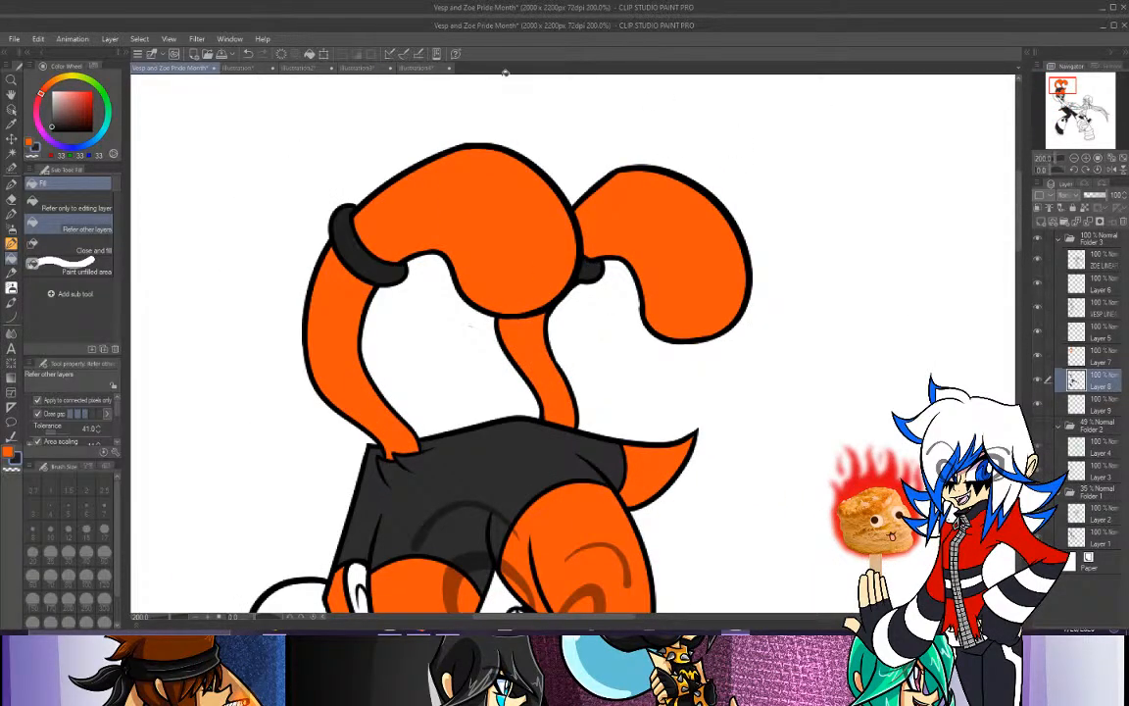
Sample the dark green from Vesp's reference illustration and return to the Pride Month drawing.
left_click(235, 67)
left_click(11, 122)
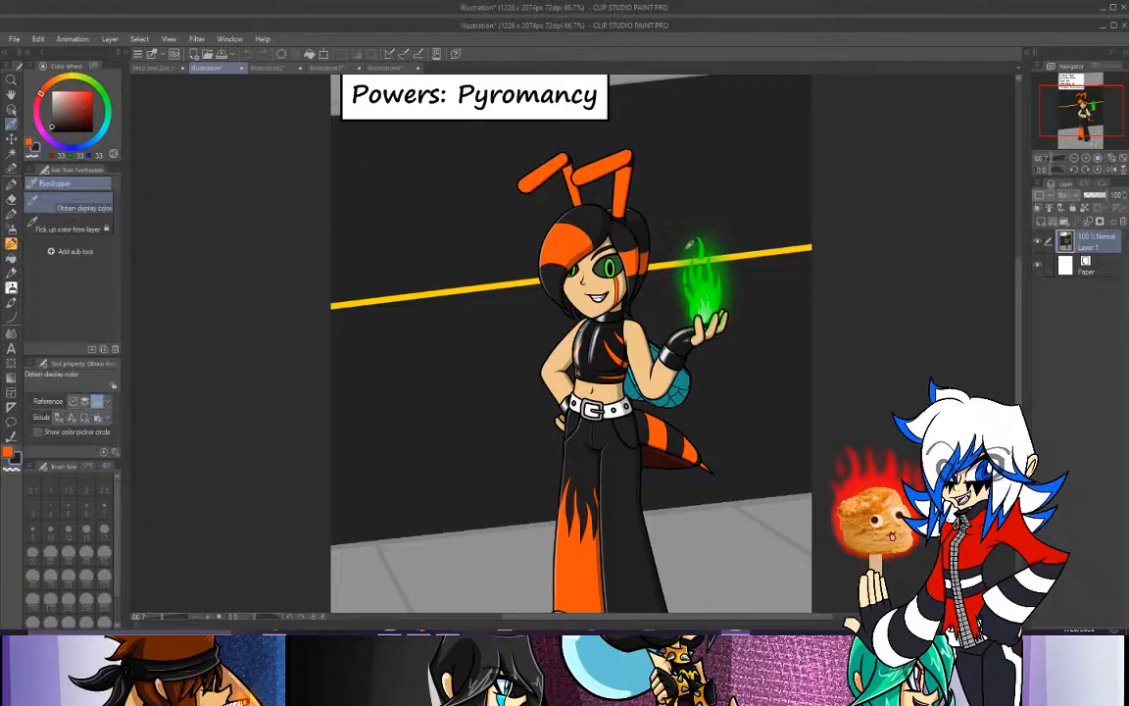
left_click_drag(1092, 120, 1088, 125)
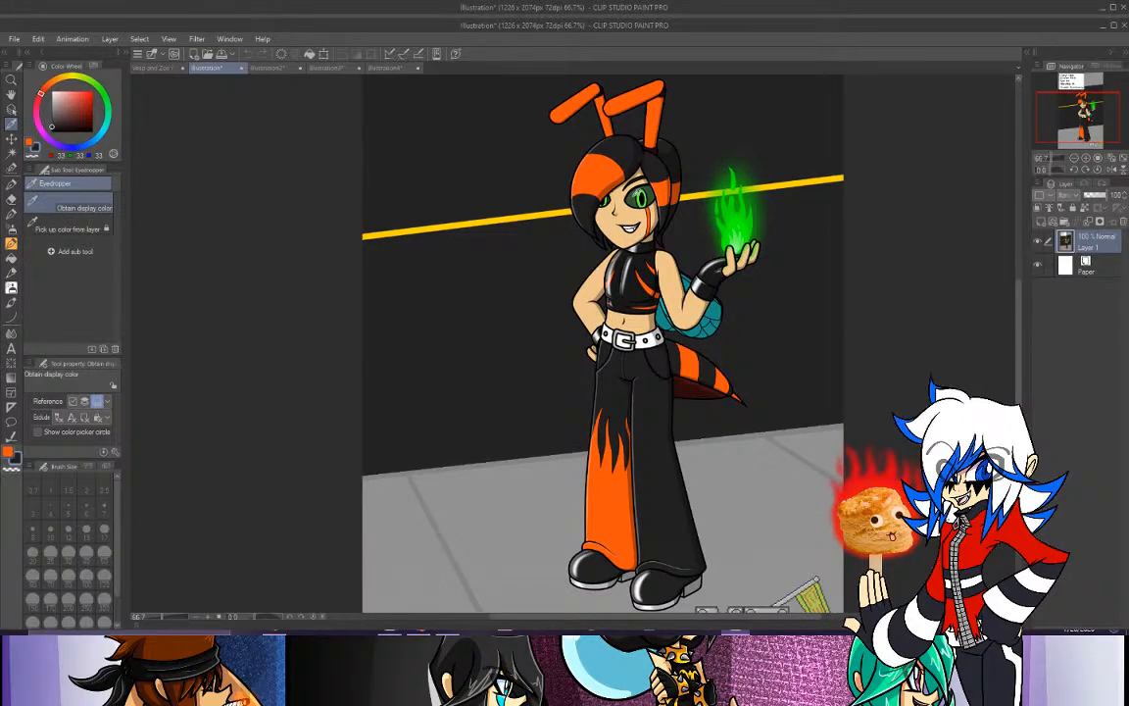
left_click(160, 69)
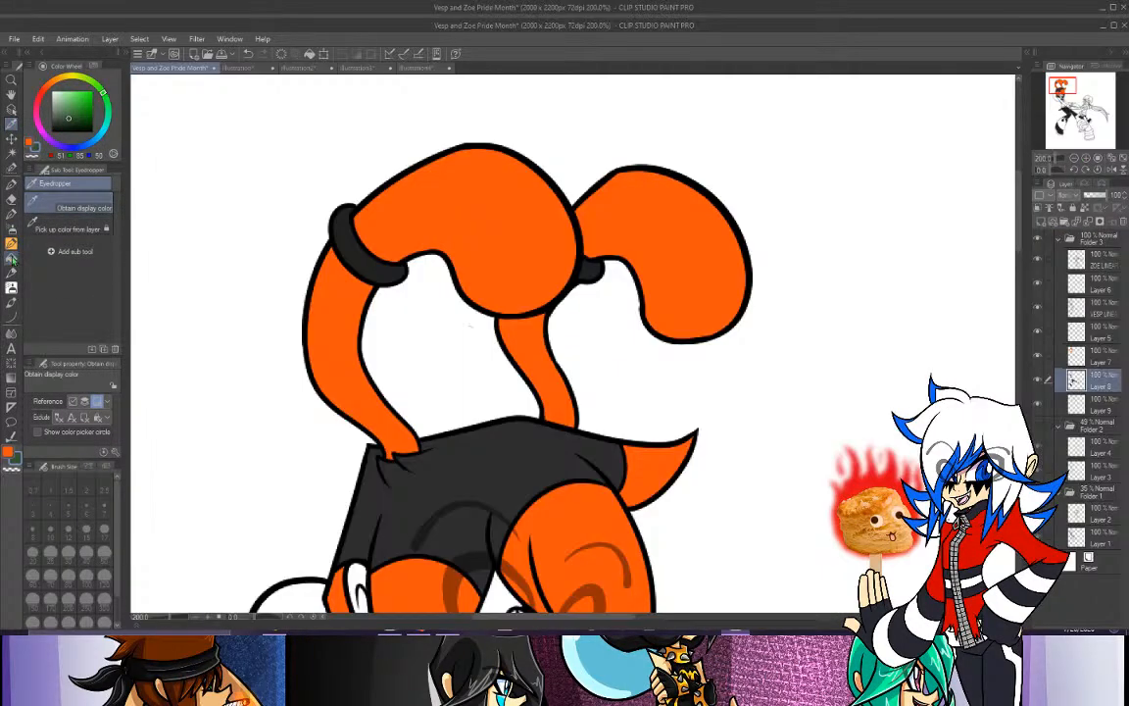
Fill the areas around Vesp's eyes with the sampled dark green on Layer 9.
left_click(12, 257)
left_click_drag(1071, 89, 1065, 98)
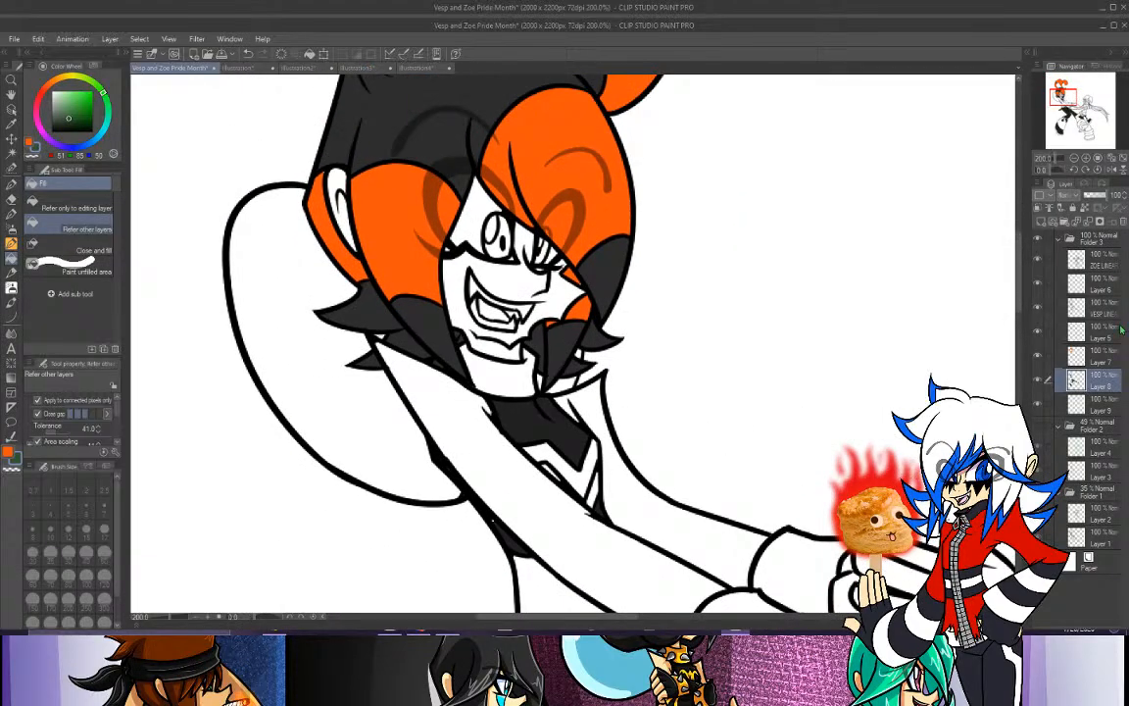
left_click(1095, 415)
left_click(1039, 383)
left_click(1038, 382)
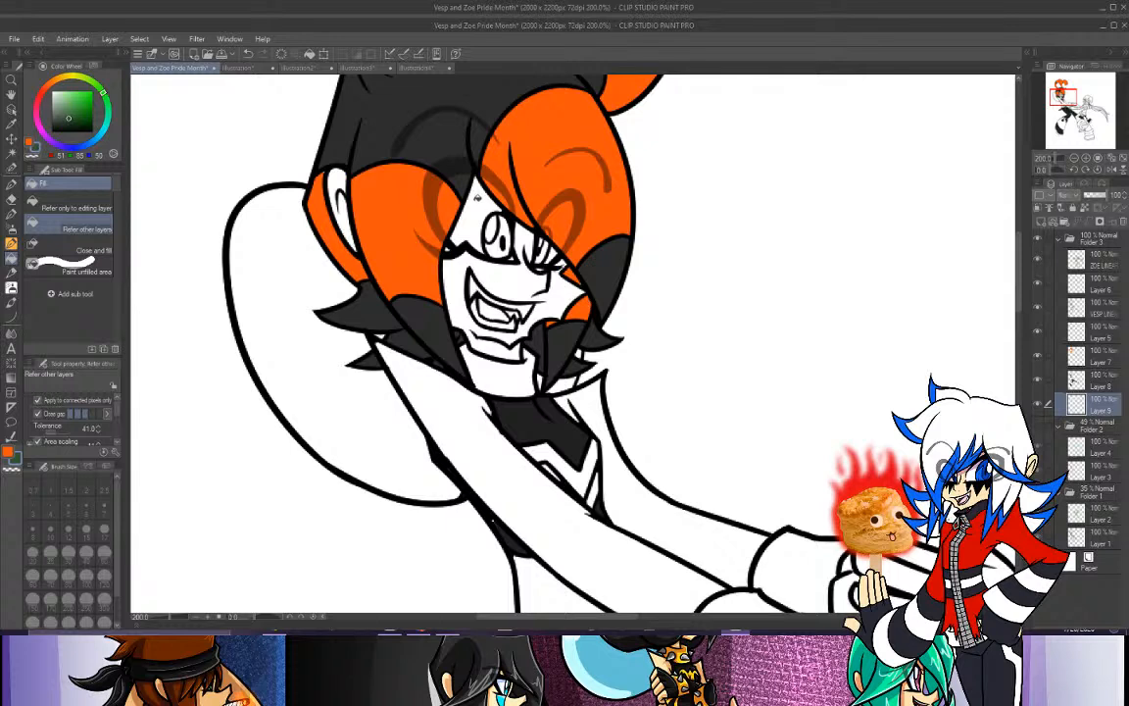
left_click(477, 196)
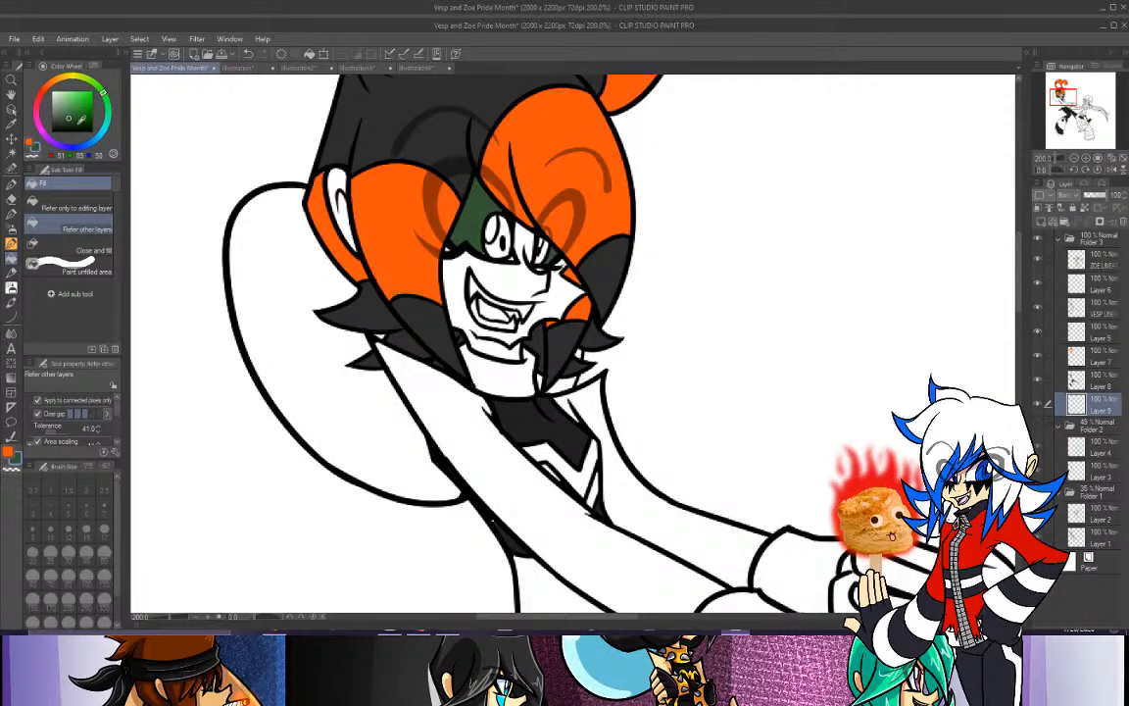
key("p")
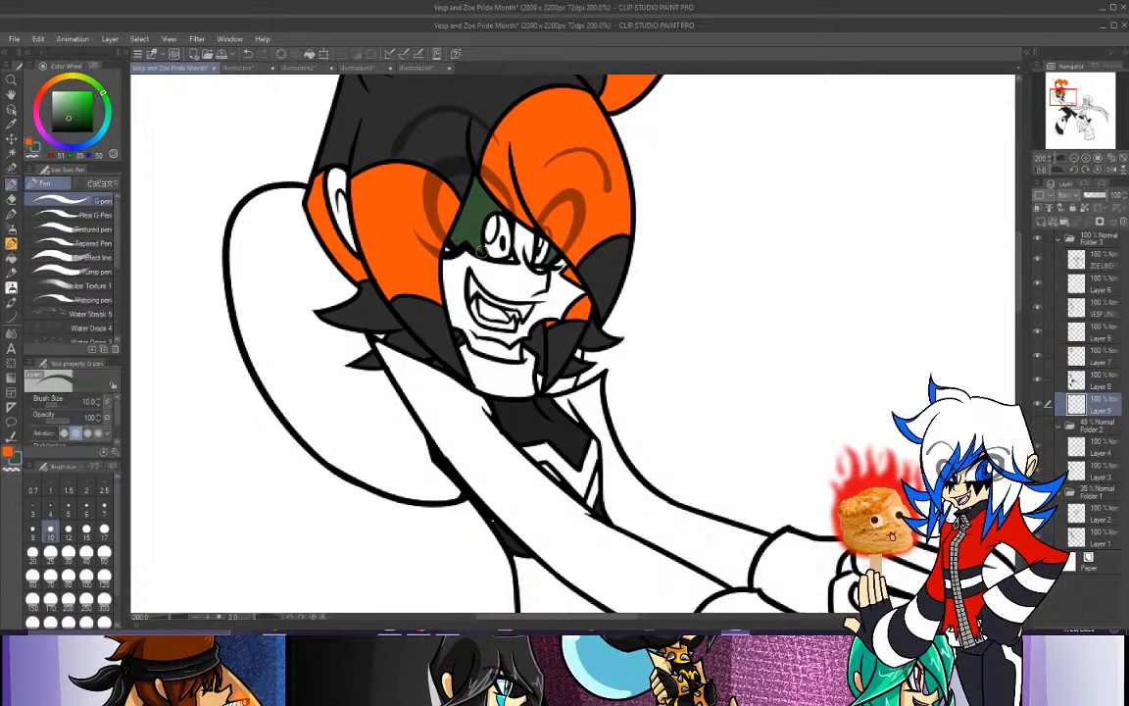
Sample the bright green from the eye in Vesp's reference illustration and fill both irises with it on Layer 9.
left_click(1090, 359)
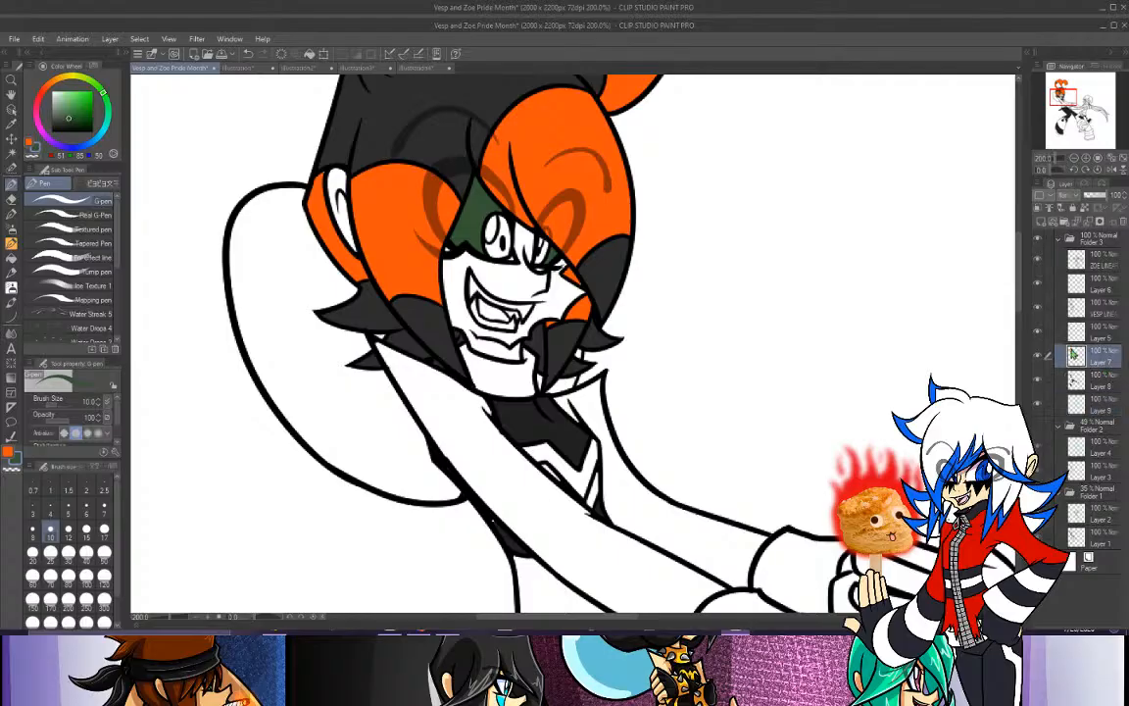
left_click(30, 143)
left_click(11, 124)
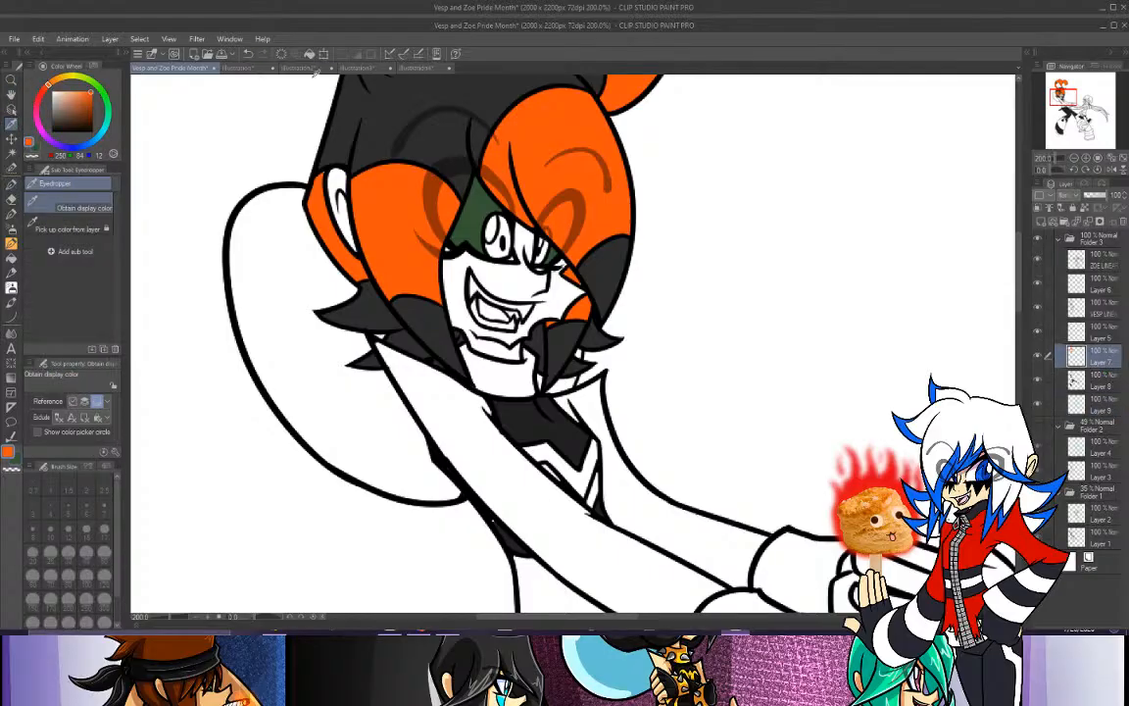
left_click(236, 68)
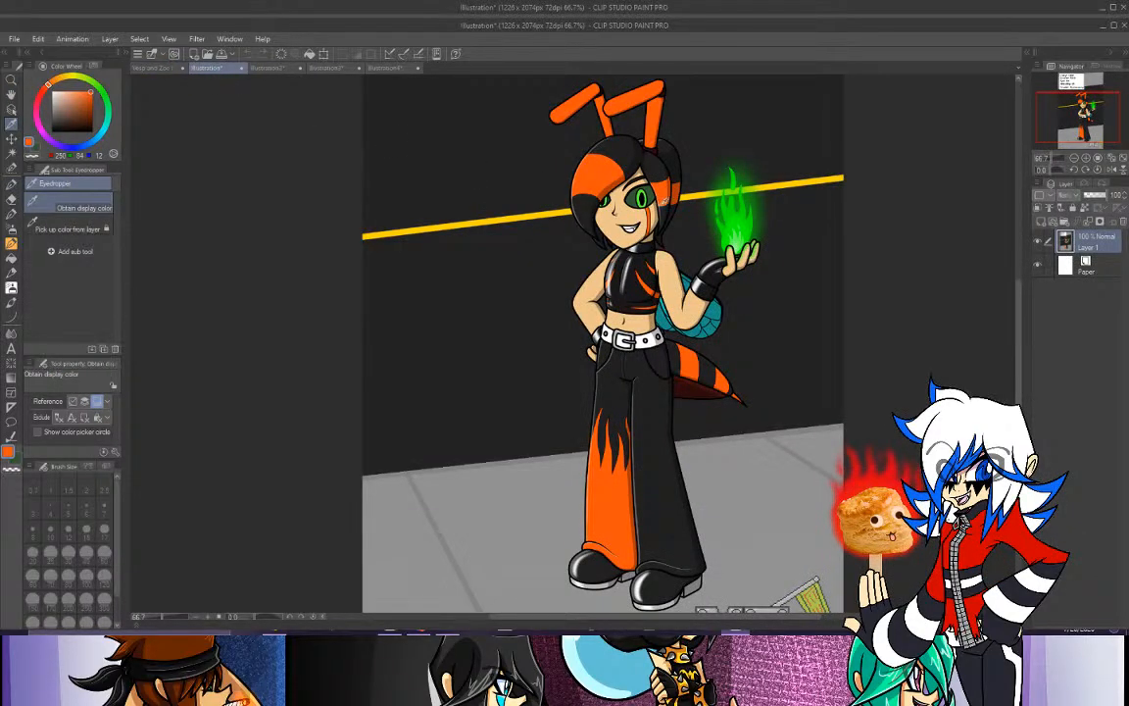
left_click(643, 192)
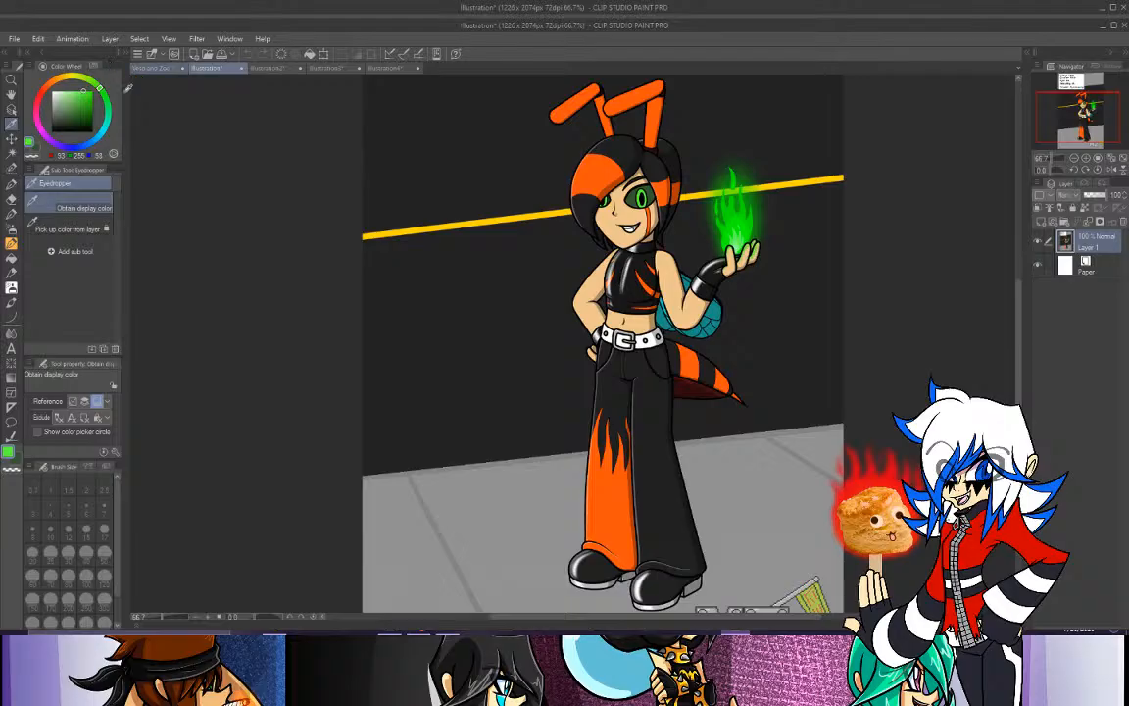
left_click(157, 68)
key("g")
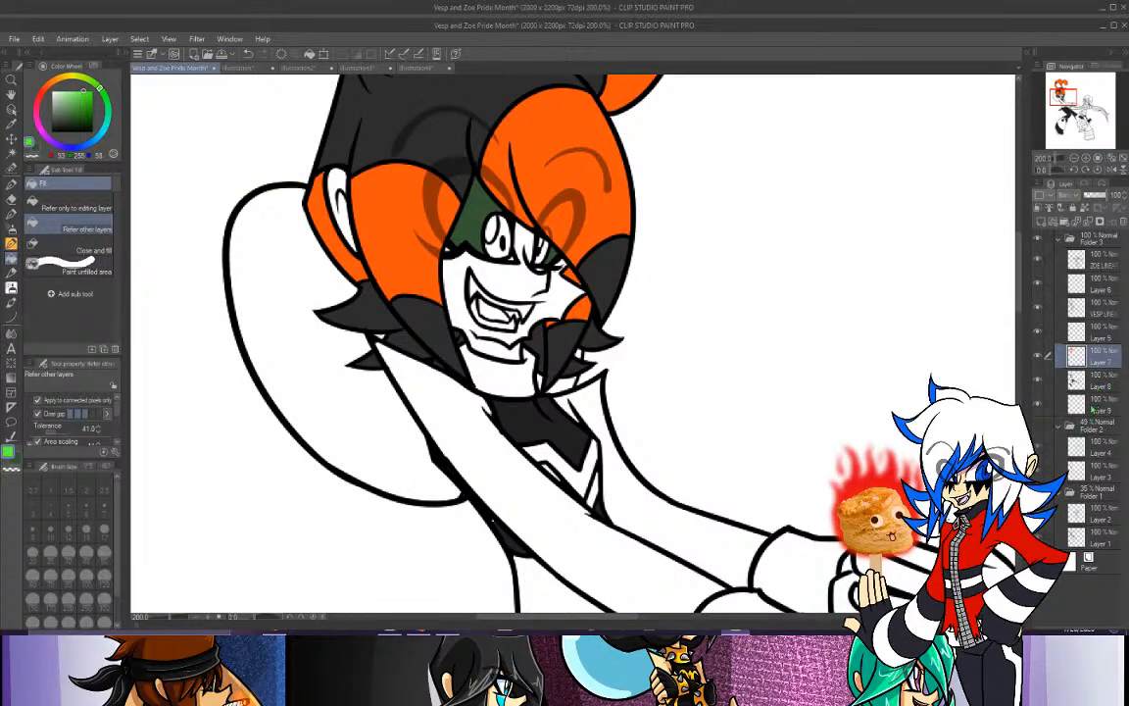
left_click(1091, 408)
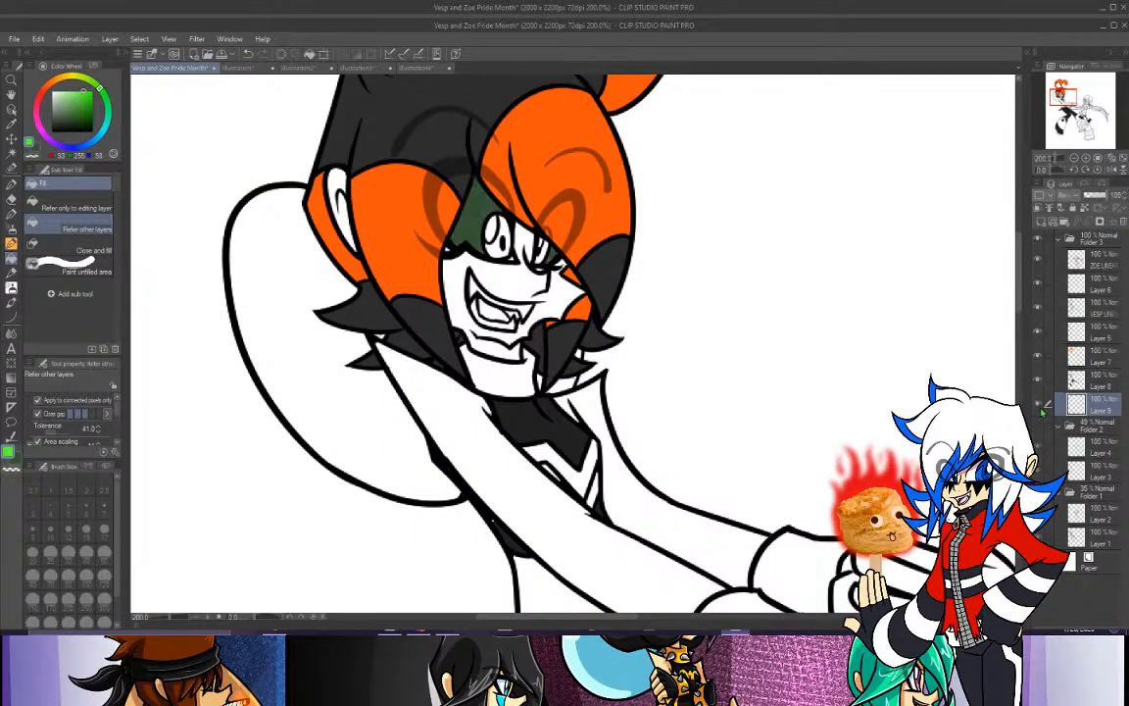
left_click(507, 231)
left_click(543, 252)
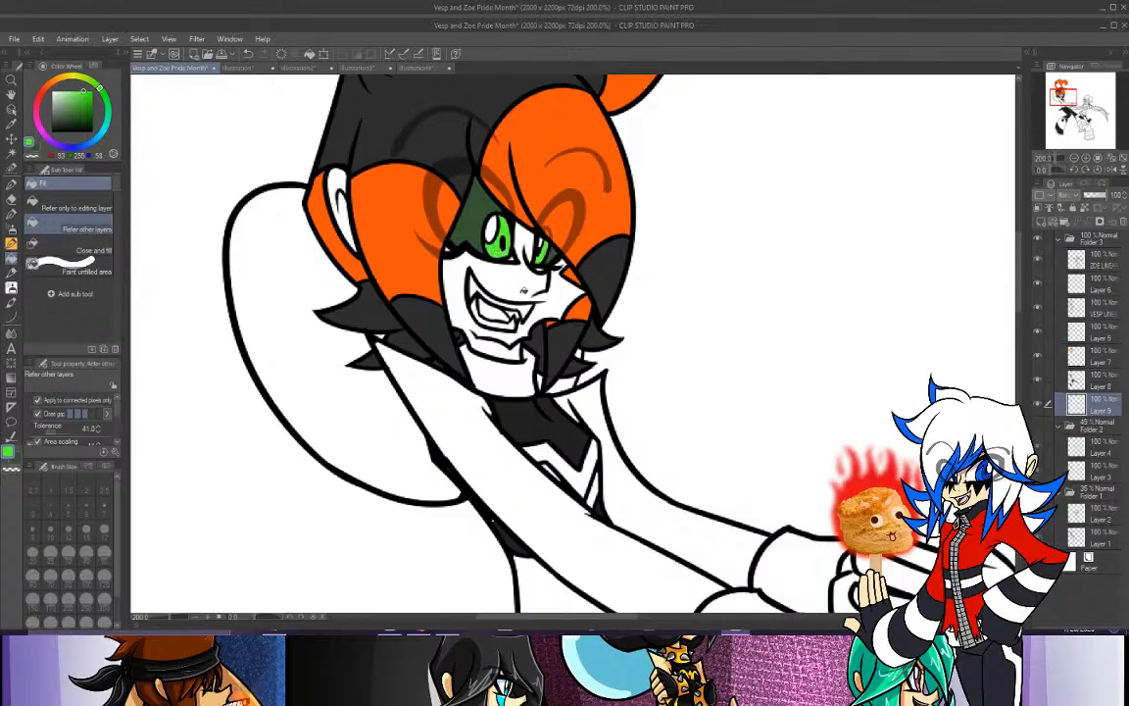
Sample the near-black from Vesp's pants and fill the cuffs and hand sections of both fingerless gloves on Layer 8.
left_click(1074, 159)
scroll(521, 358, "down", 3)
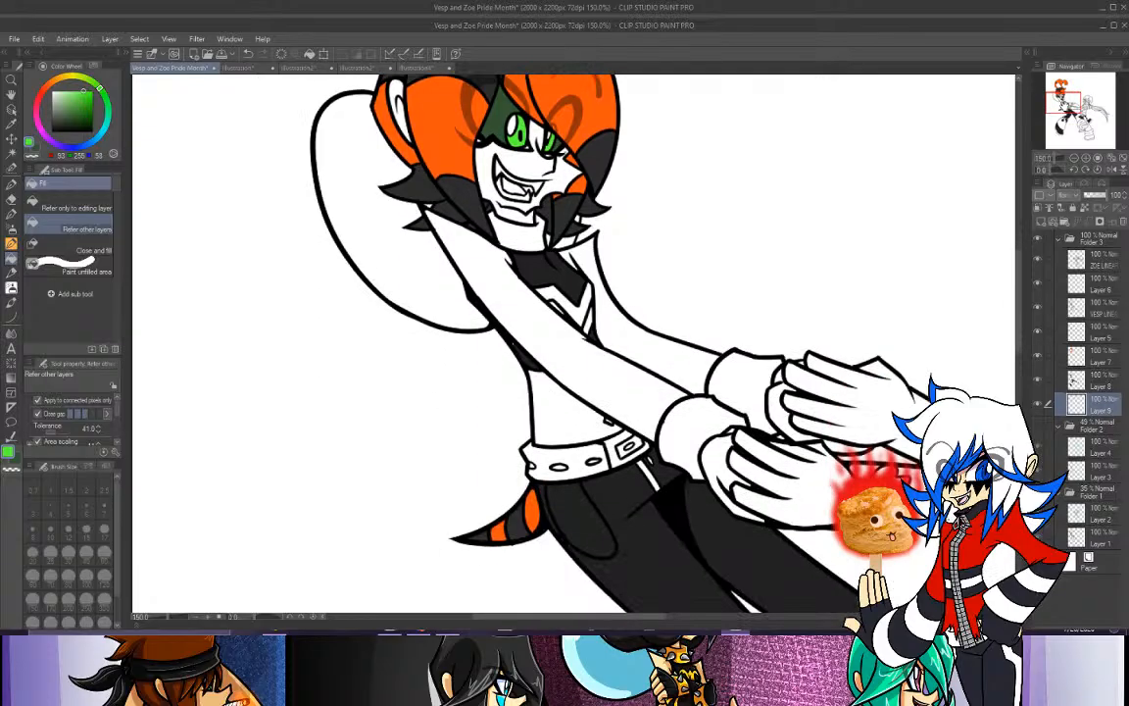
left_click_drag(1064, 103, 1069, 102)
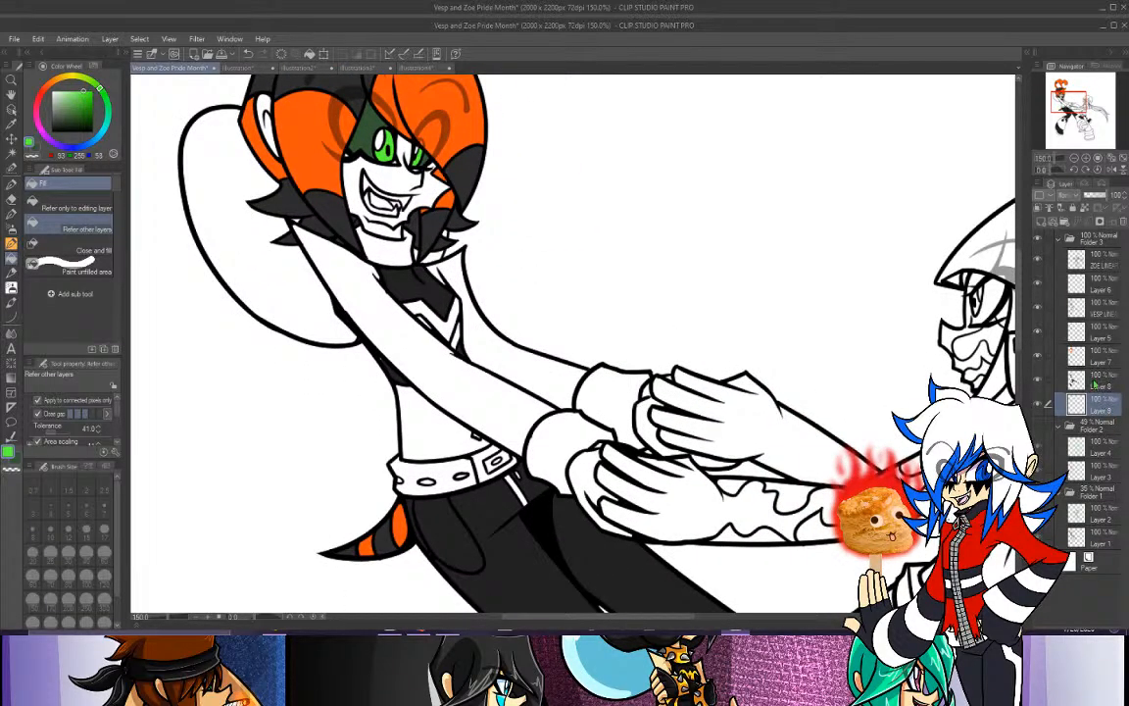
left_click(11, 108)
left_click(235, 67)
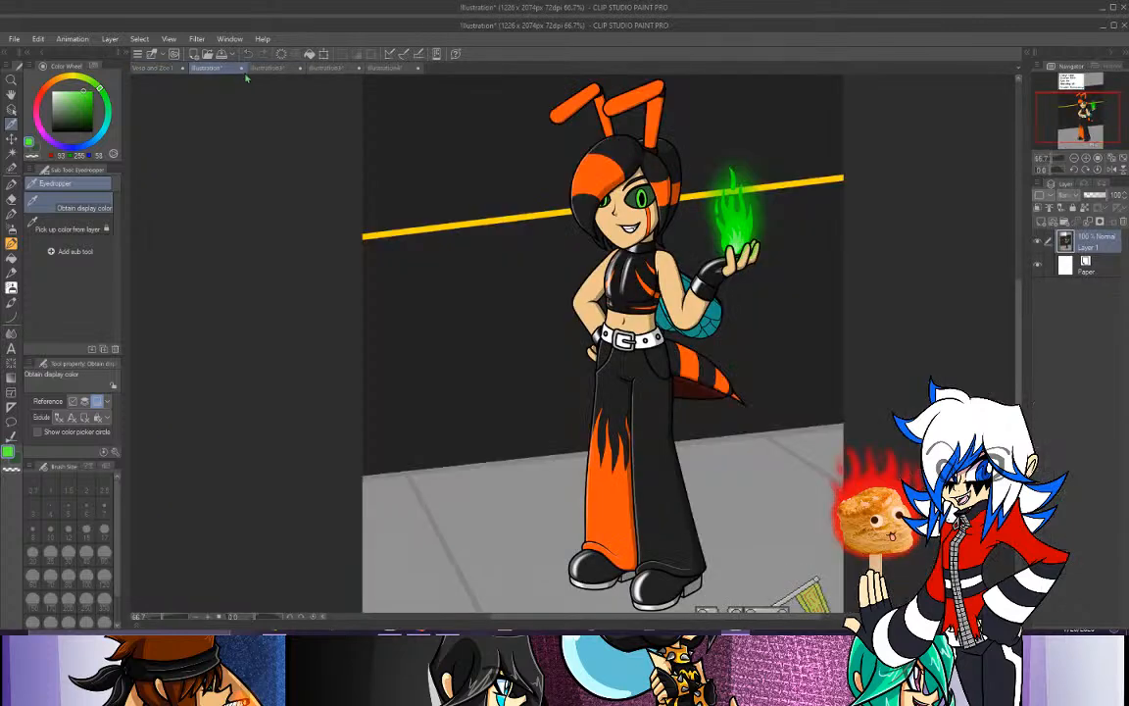
left_click(147, 68)
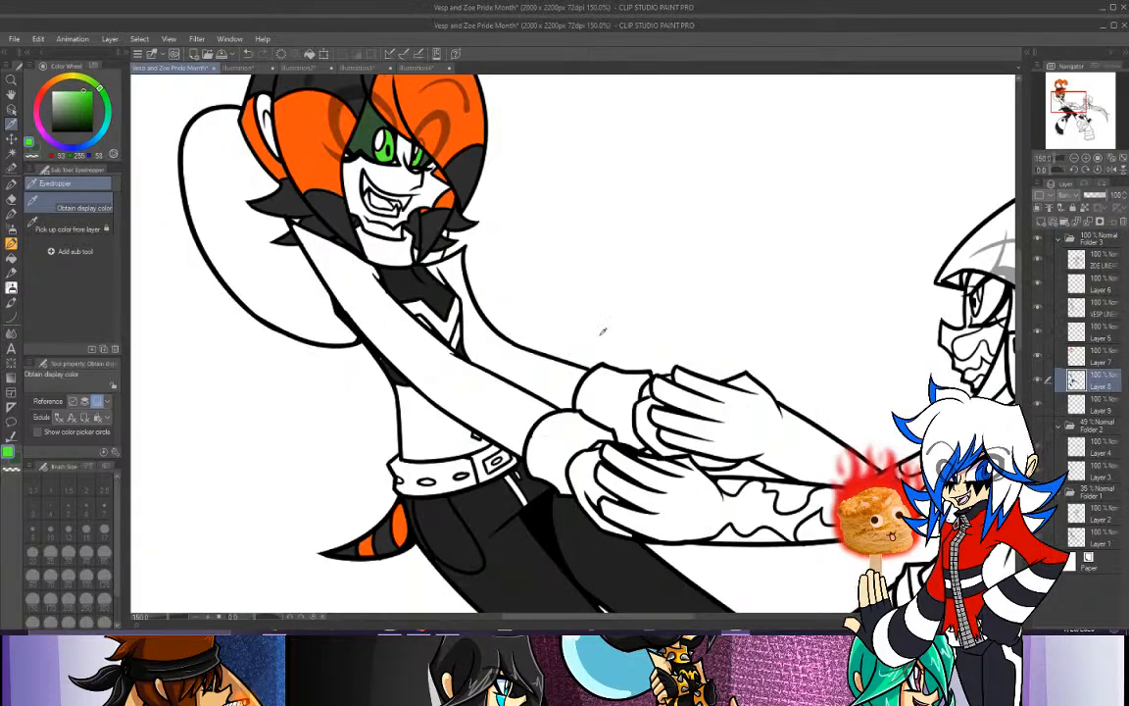
left_click(478, 528)
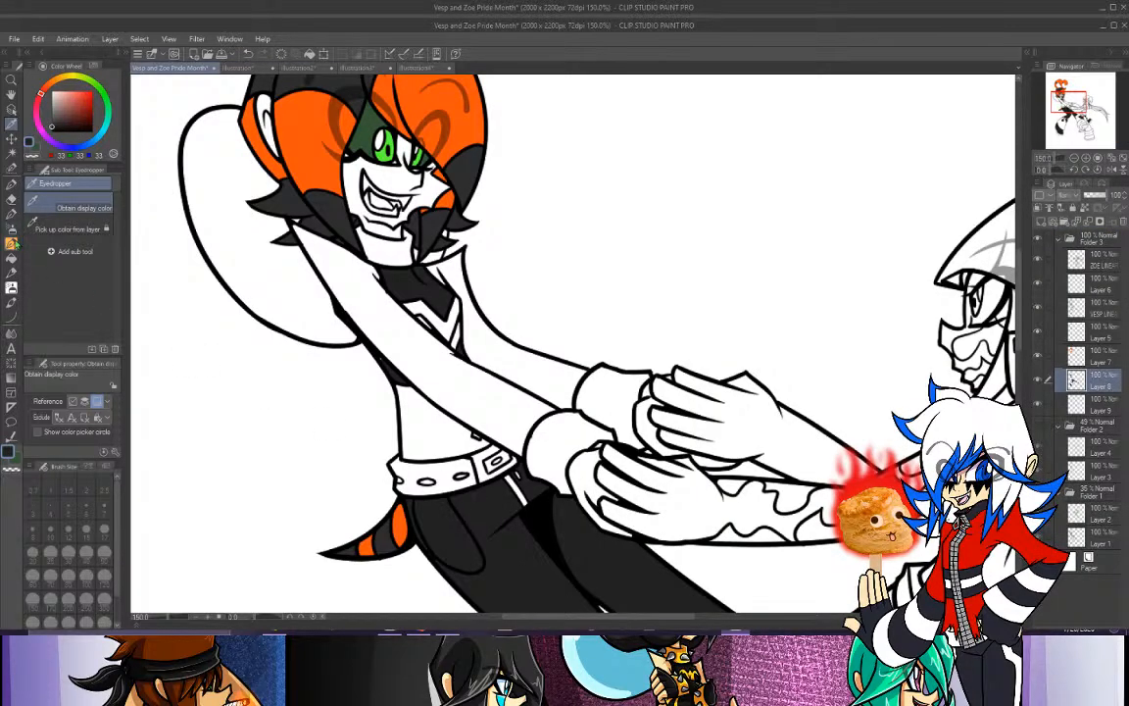
left_click(11, 258)
left_click(572, 450)
left_click(564, 469)
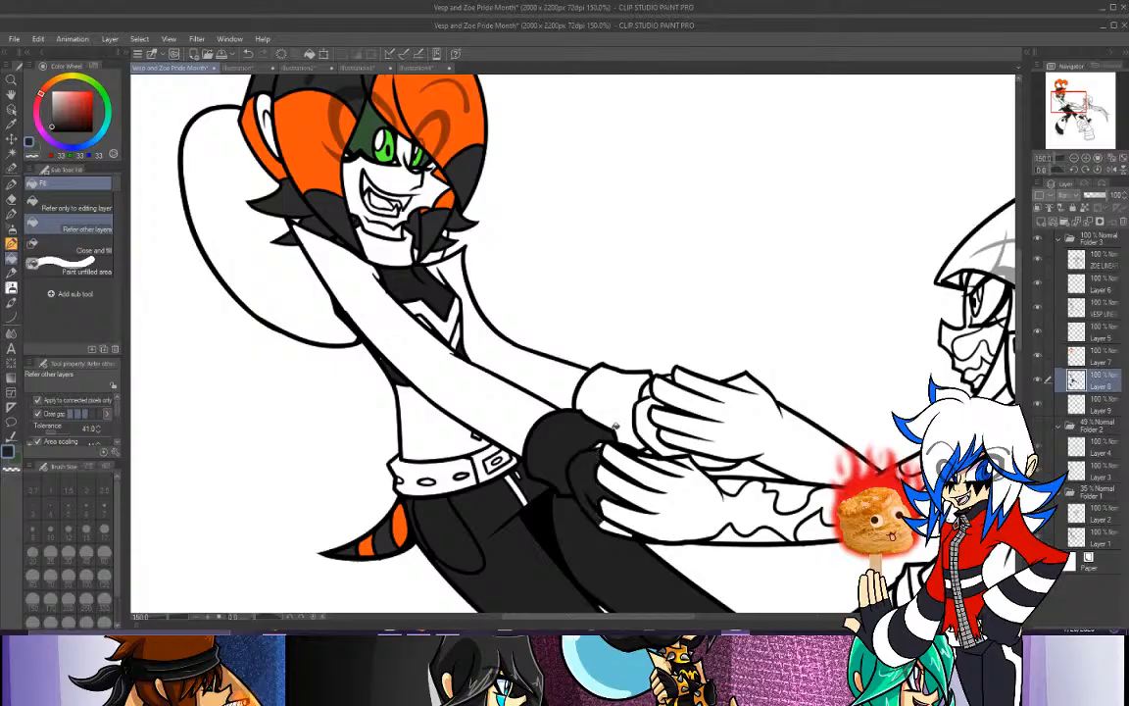
left_click(608, 390)
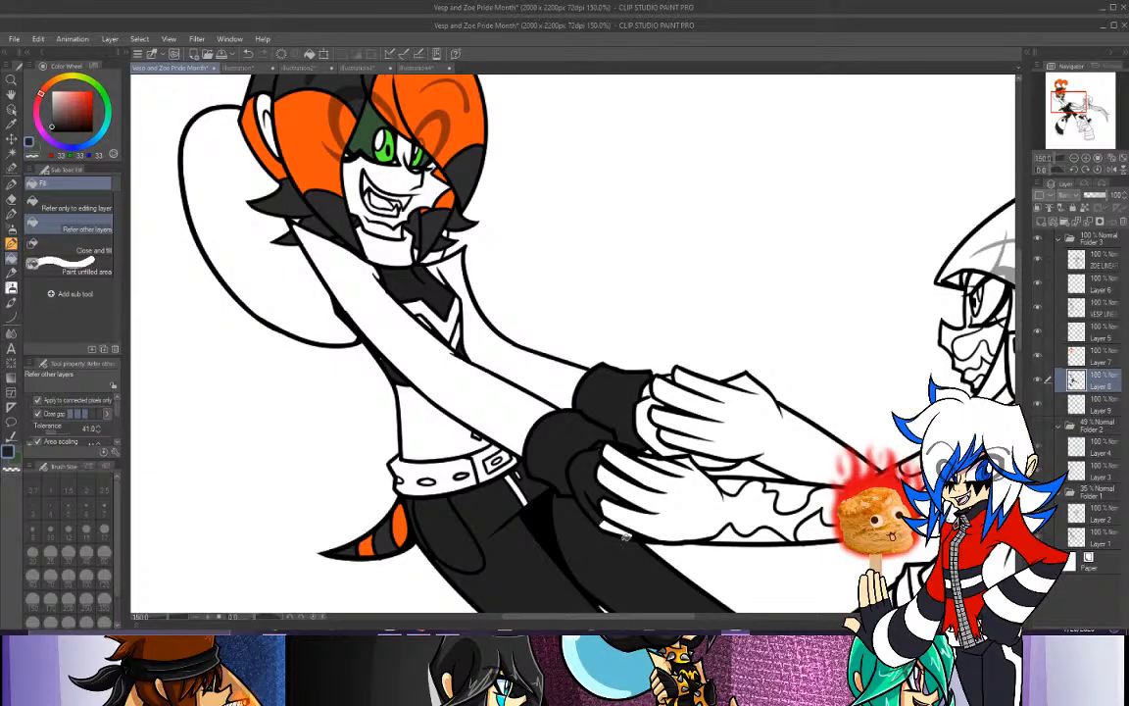
left_click(644, 412)
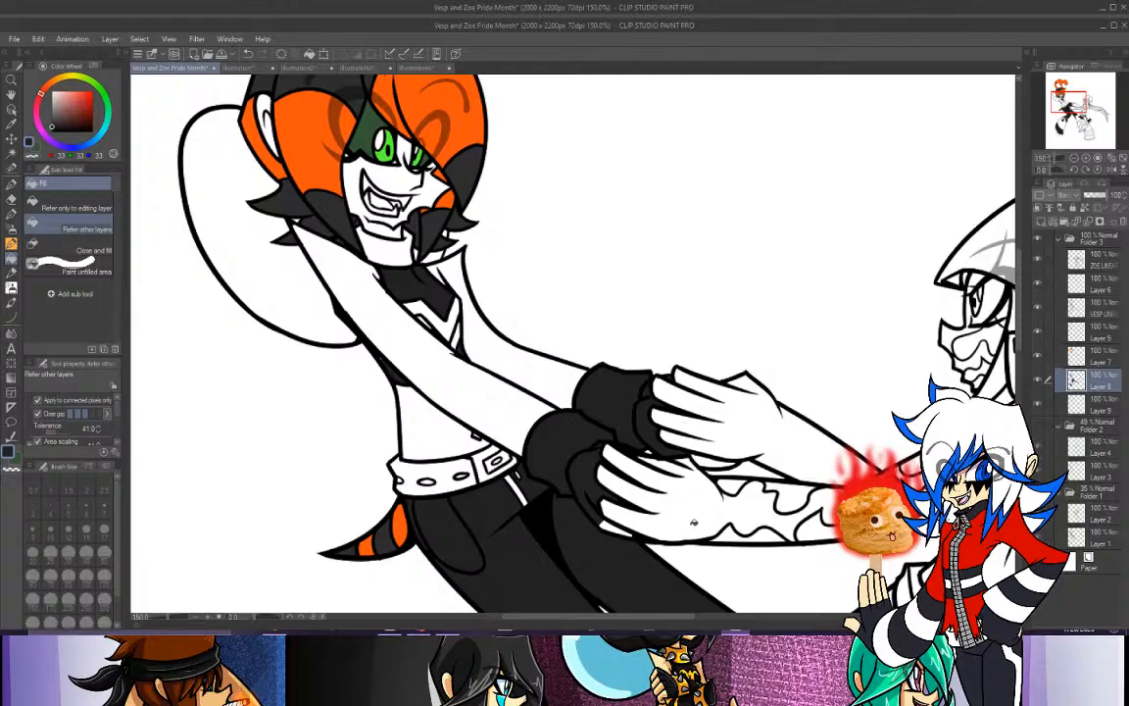
Draw a short black line on Vesp's line art layer to close the glove edge beside Zoe's lower fingers.
left_click(1071, 109)
left_click(1063, 158)
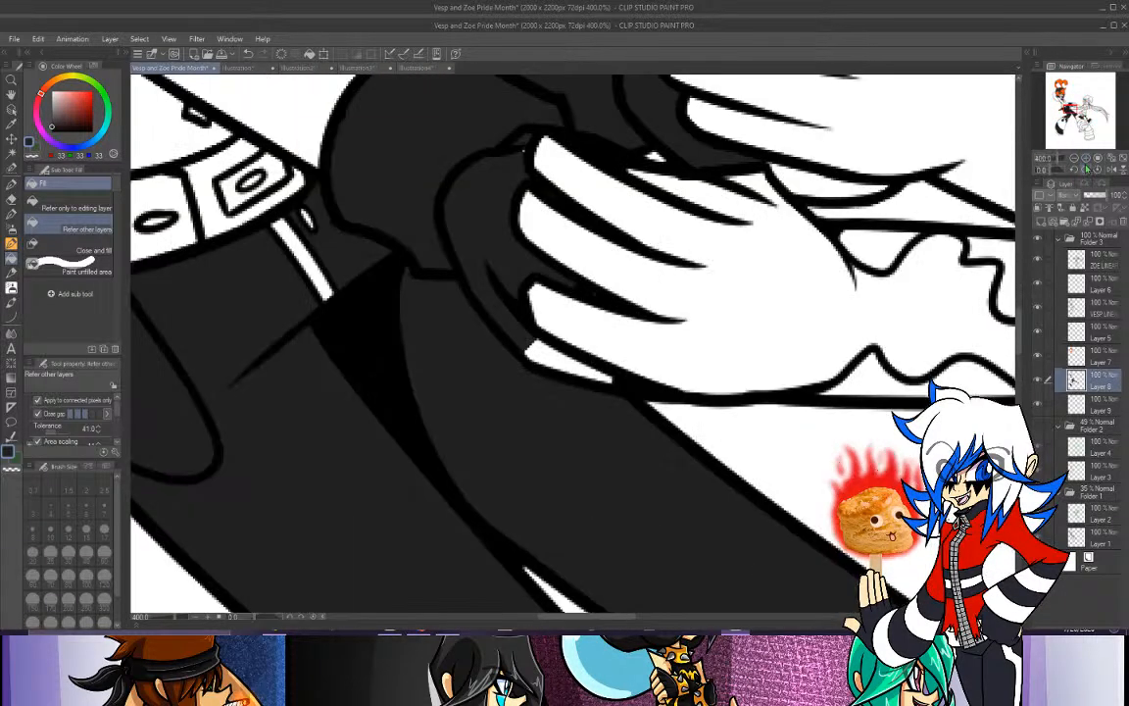
left_click(1093, 260)
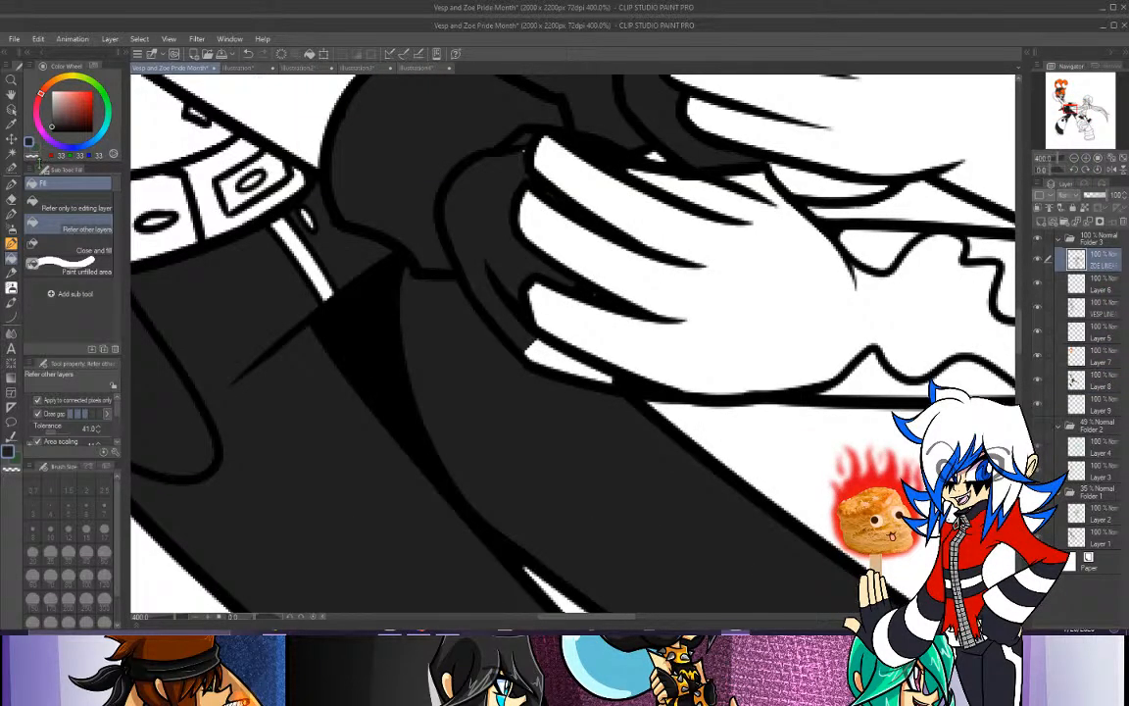
left_click(34, 147)
left_click(53, 130)
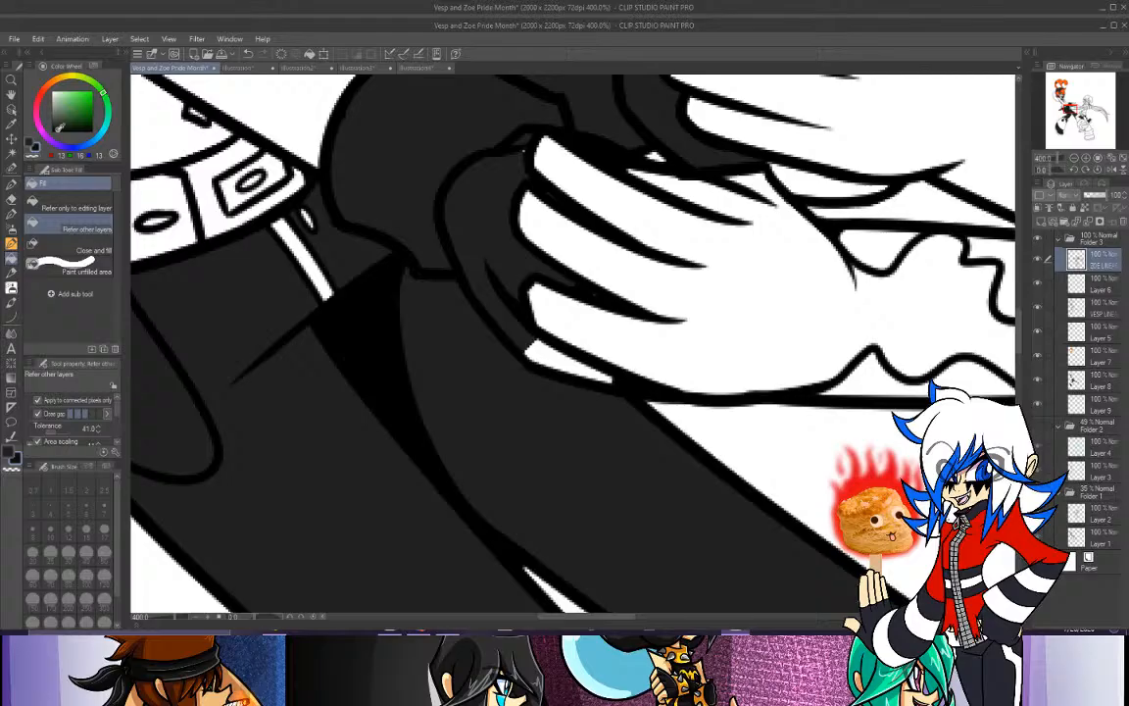
left_click(11, 184)
left_click(1095, 308)
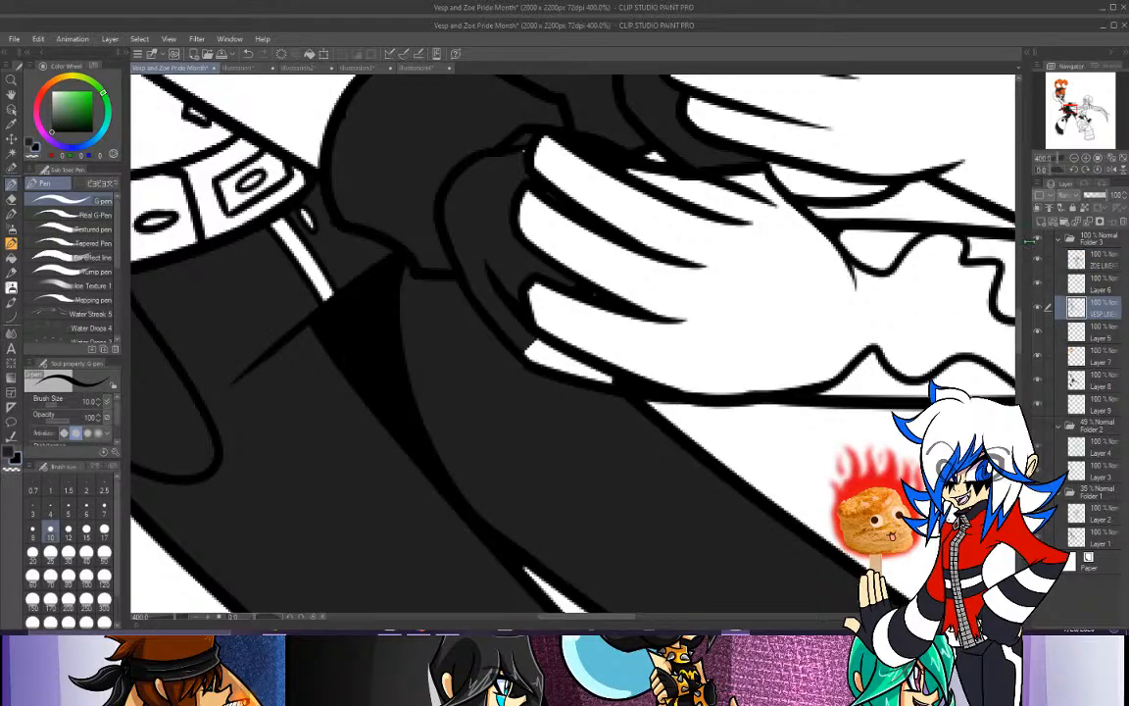
left_click_drag(546, 339, 533, 361)
Paint the small unfilled gap at the lower glove's edge near-black on Layer 8 with the G-pen.
left_click(1099, 384)
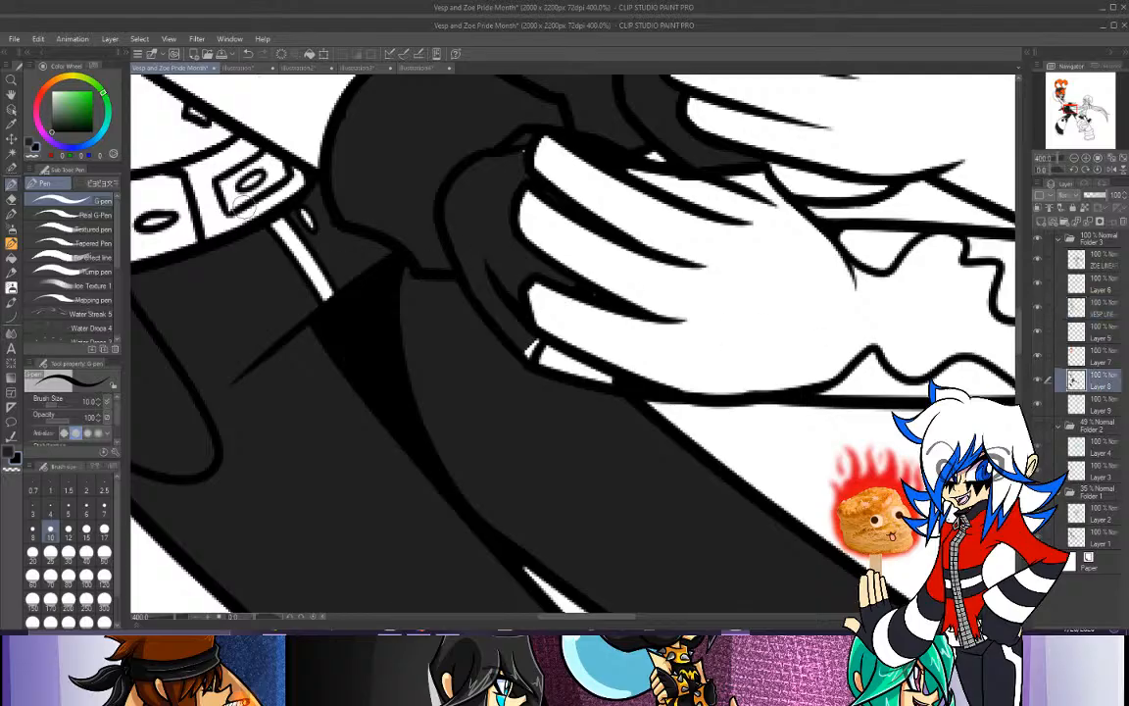
left_click(29, 142)
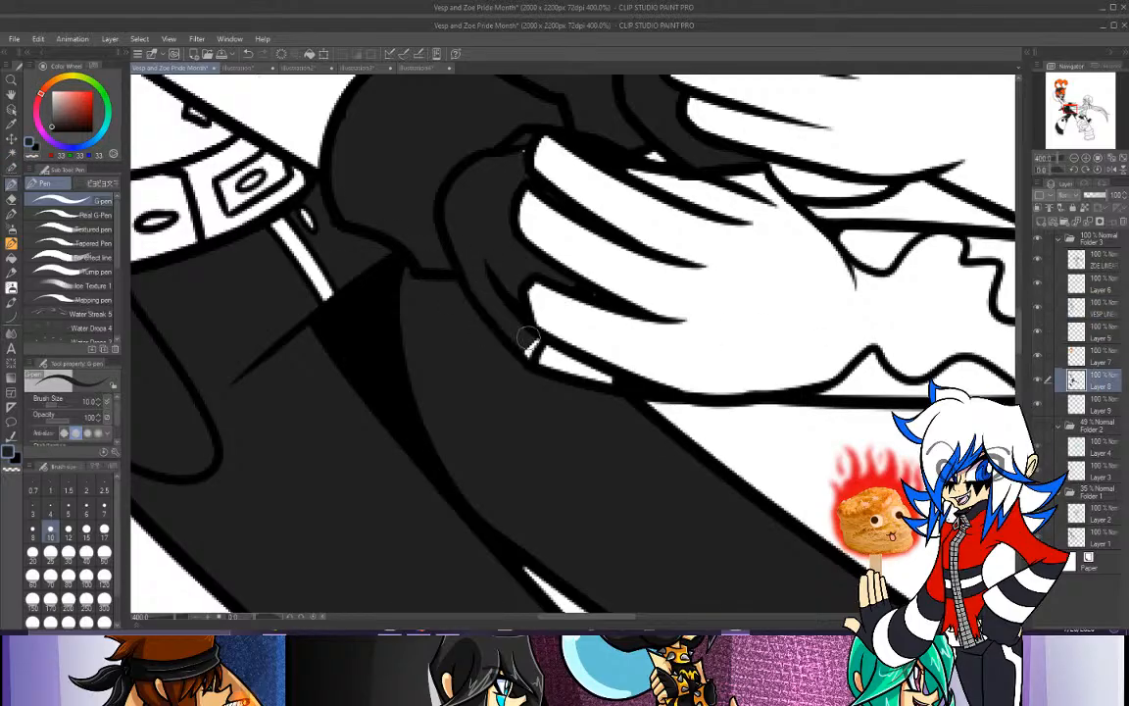
left_click_drag(529, 339, 525, 355)
left_click(1076, 162)
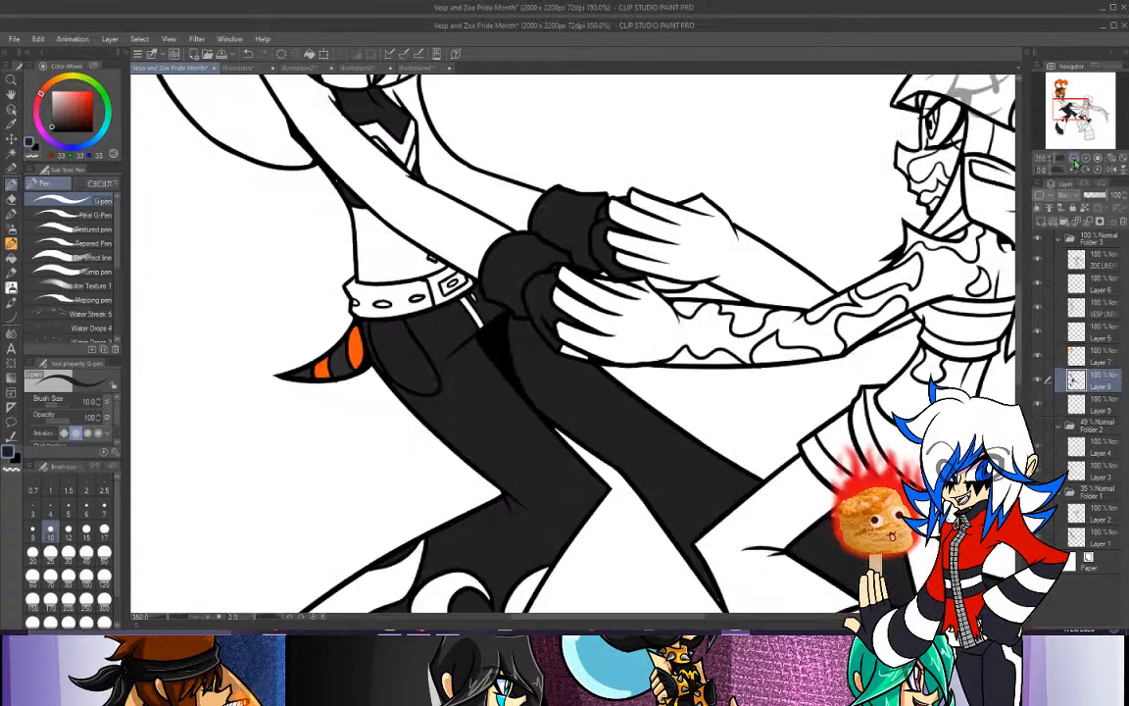
Compare the drawing with Vesp's reference illustration and sample the skin tone from the raised arm, keeping it as the main color.
left_click_drag(1073, 102, 1046, 109)
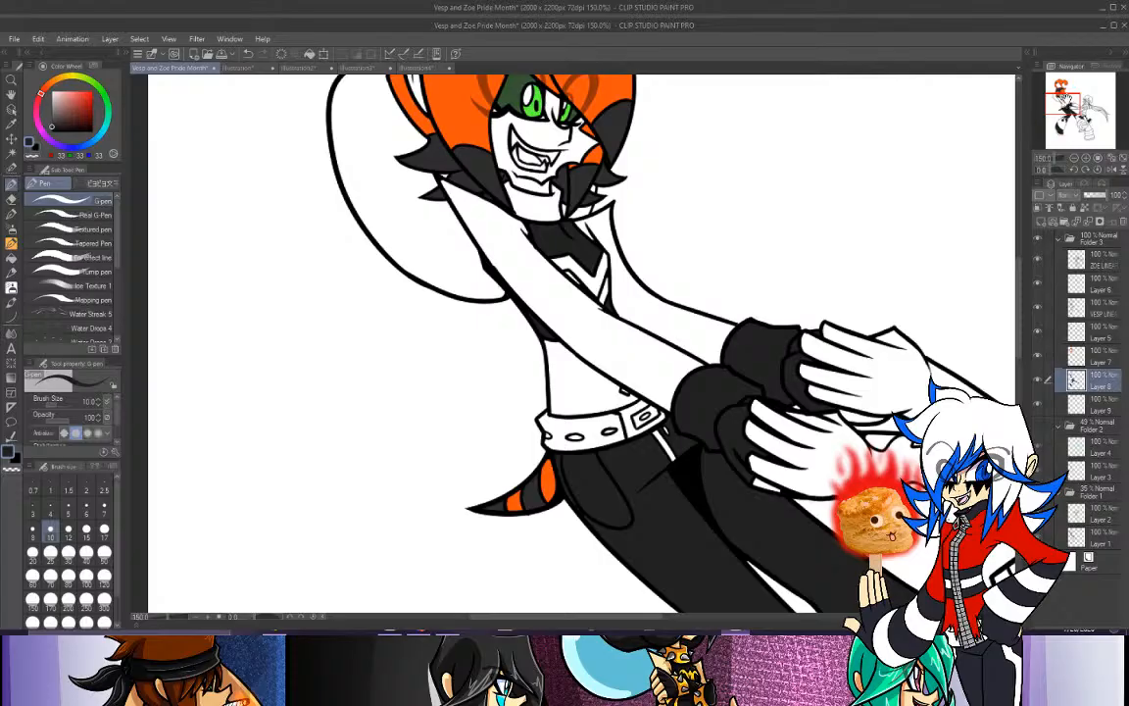
mouse_move(1075, 100)
left_mouse_down()
mouse_move(1073, 130)
mouse_move(1084, 125)
mouse_move(1068, 117)
left_mouse_up()
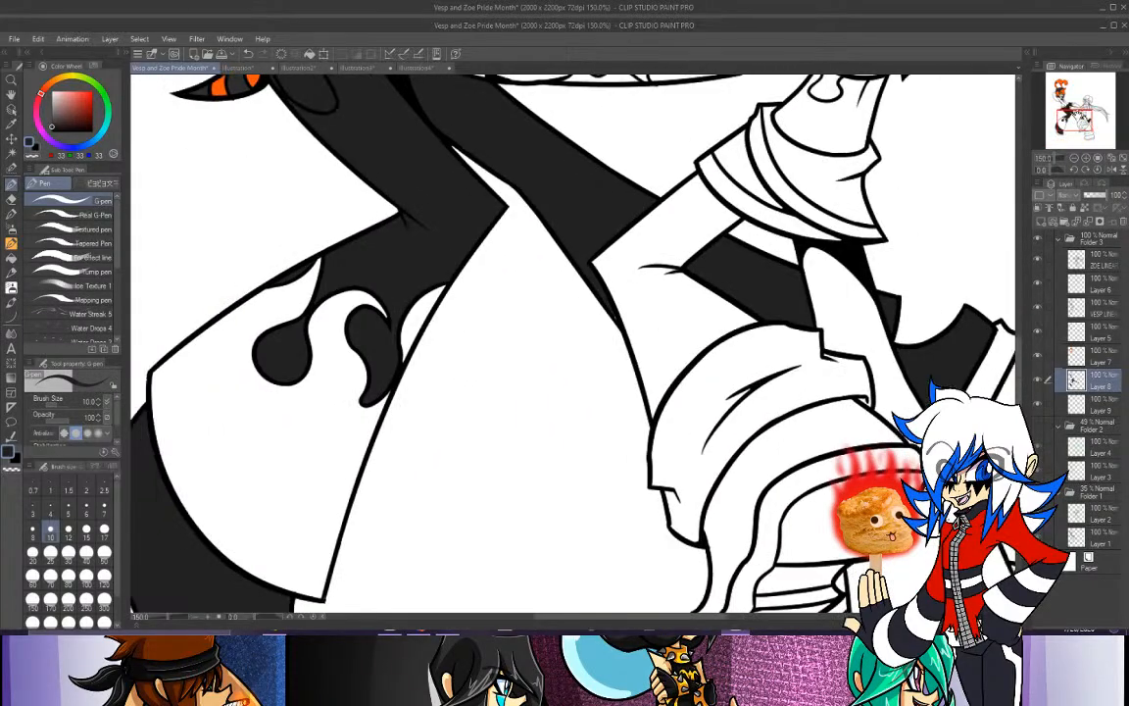
left_click(217, 68)
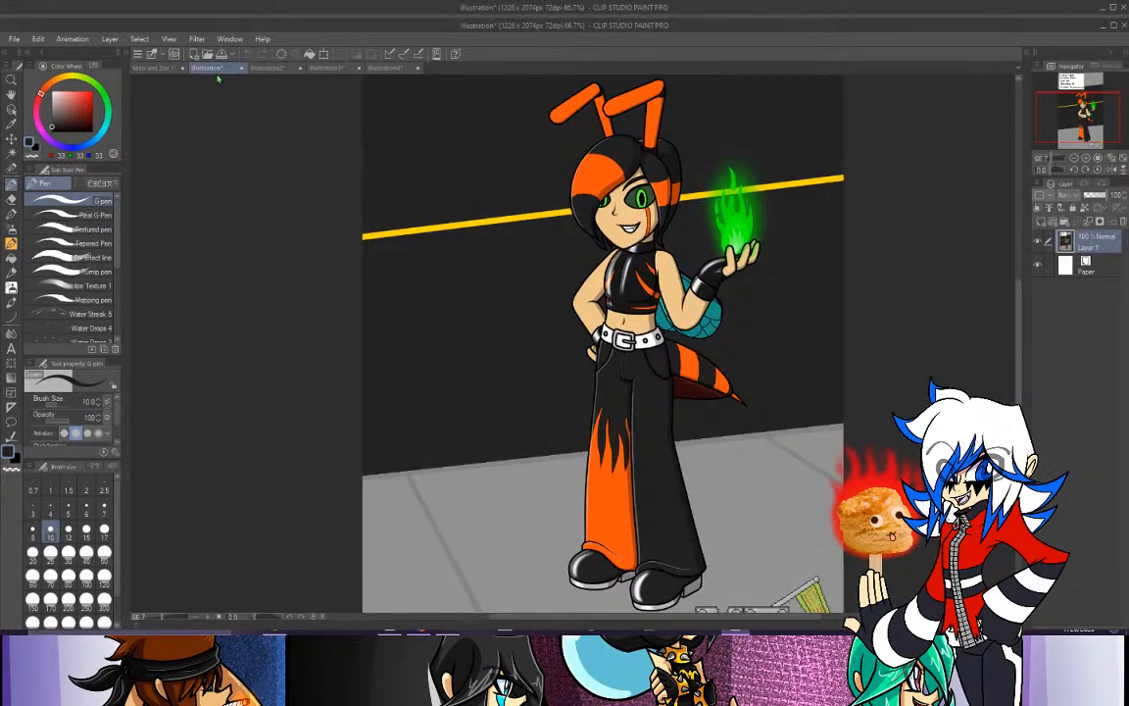
left_click(162, 69)
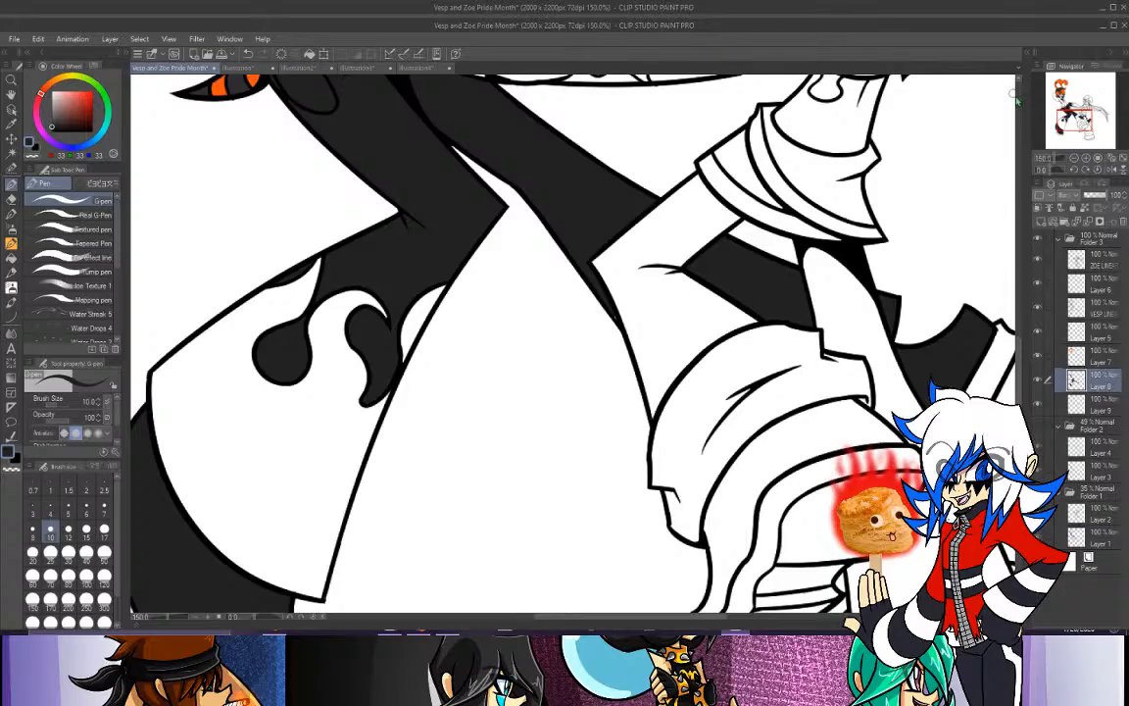
mouse_move(1073, 117)
left_mouse_down()
mouse_move(1057, 91)
mouse_move(1078, 114)
left_mouse_up()
left_click(214, 68)
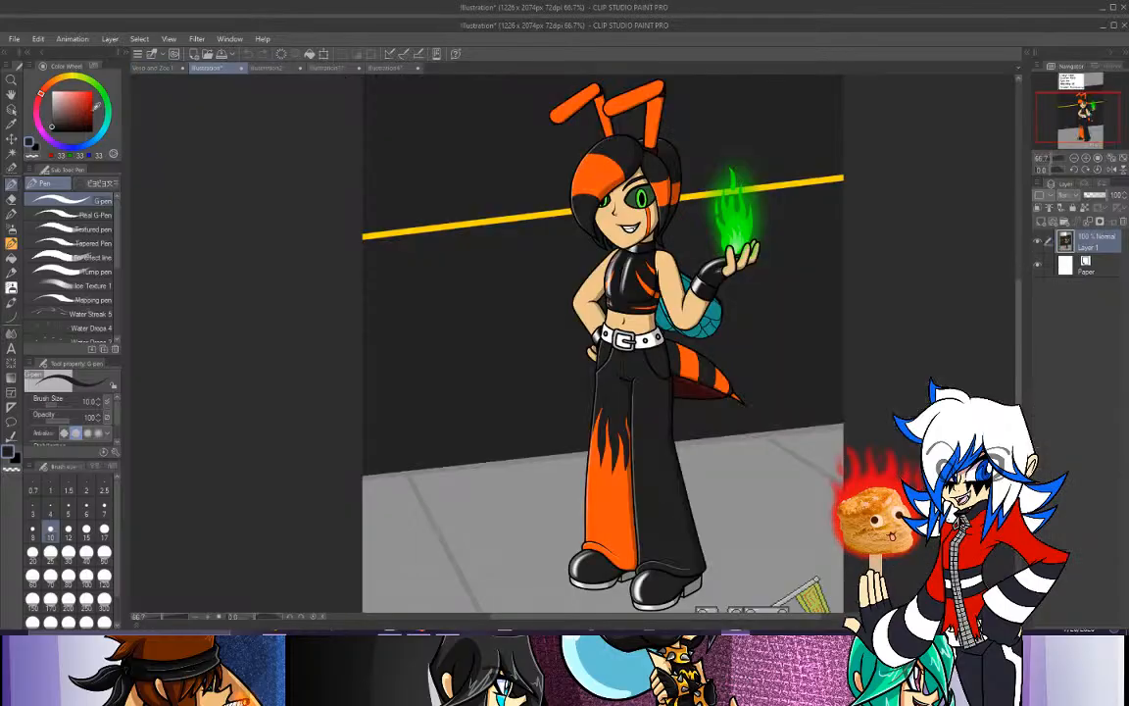
key("i")
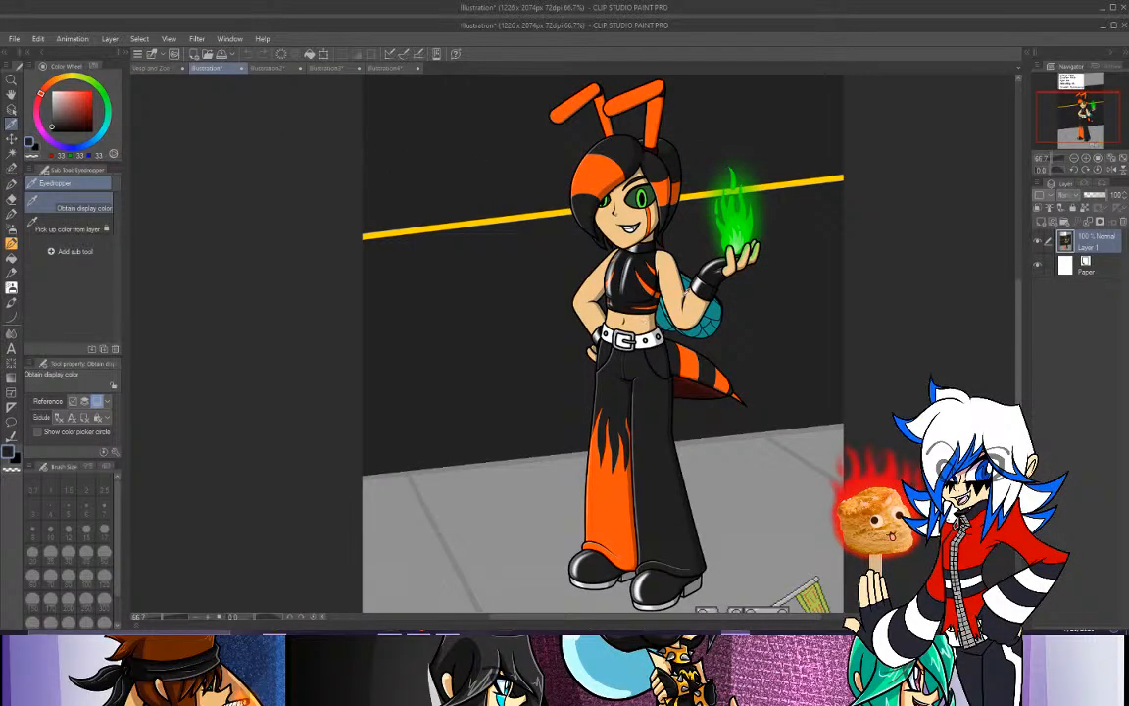
left_click(683, 300)
left_click(37, 148)
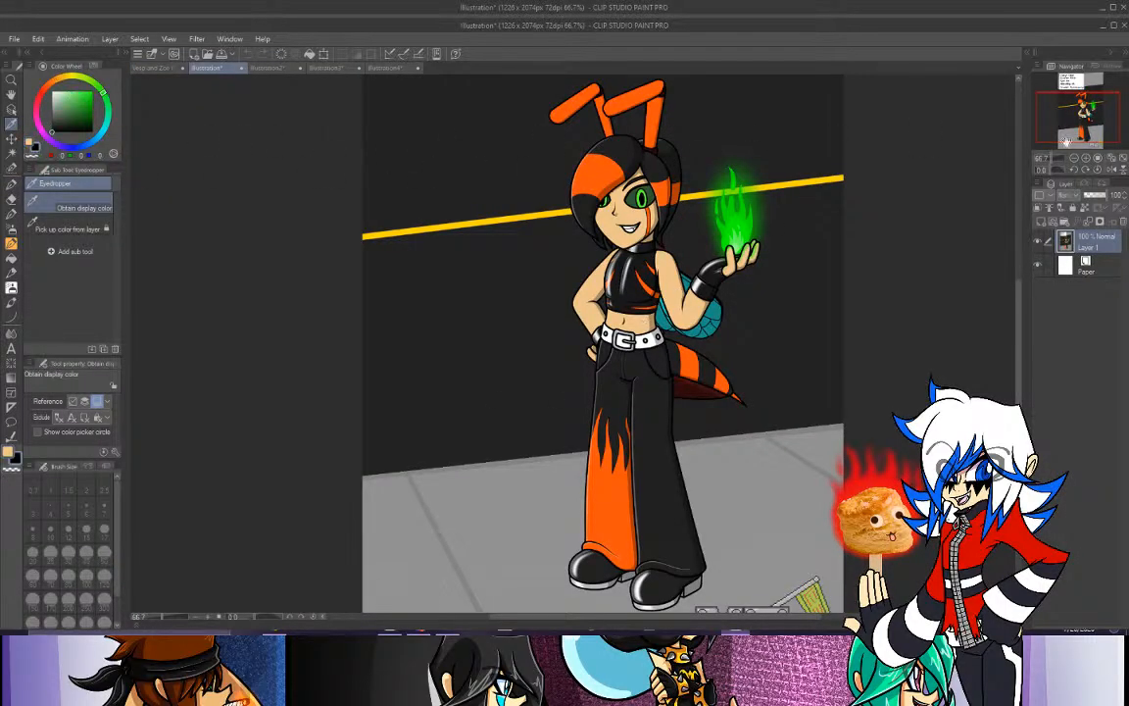
Sample the grey of the belt buckle in Vesp's reference illustration as the secondary color and return to the drawing.
left_click_drag(1066, 140, 1082, 140)
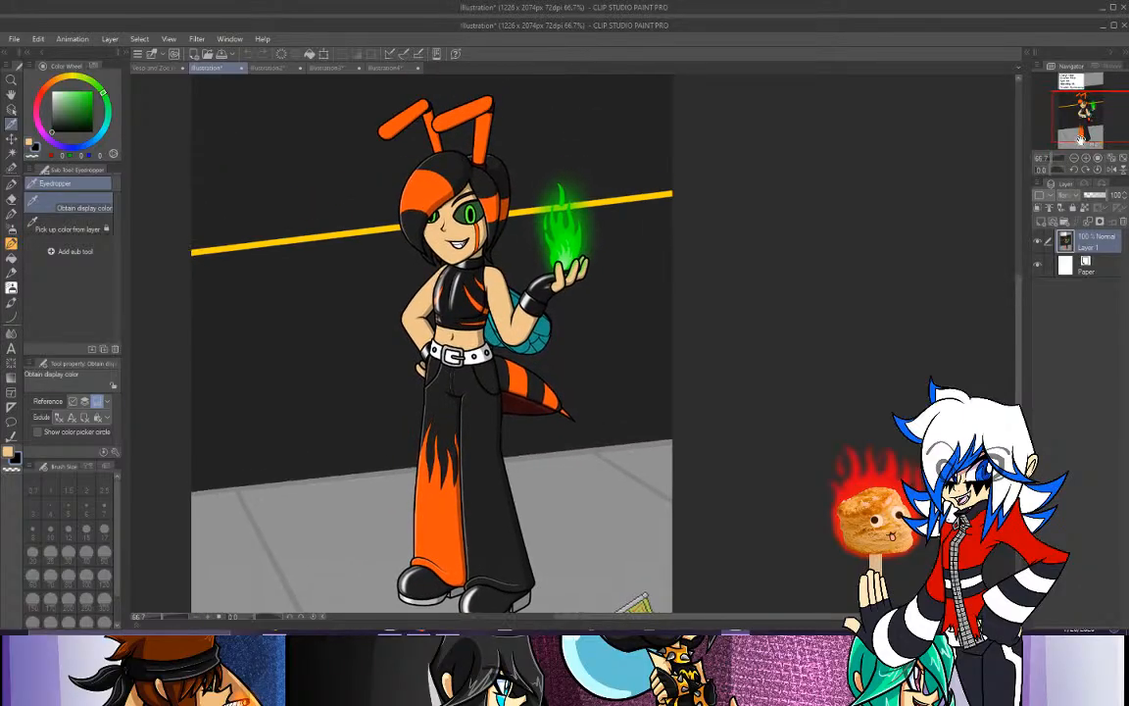
double_click(1086, 158)
left_click(1086, 119)
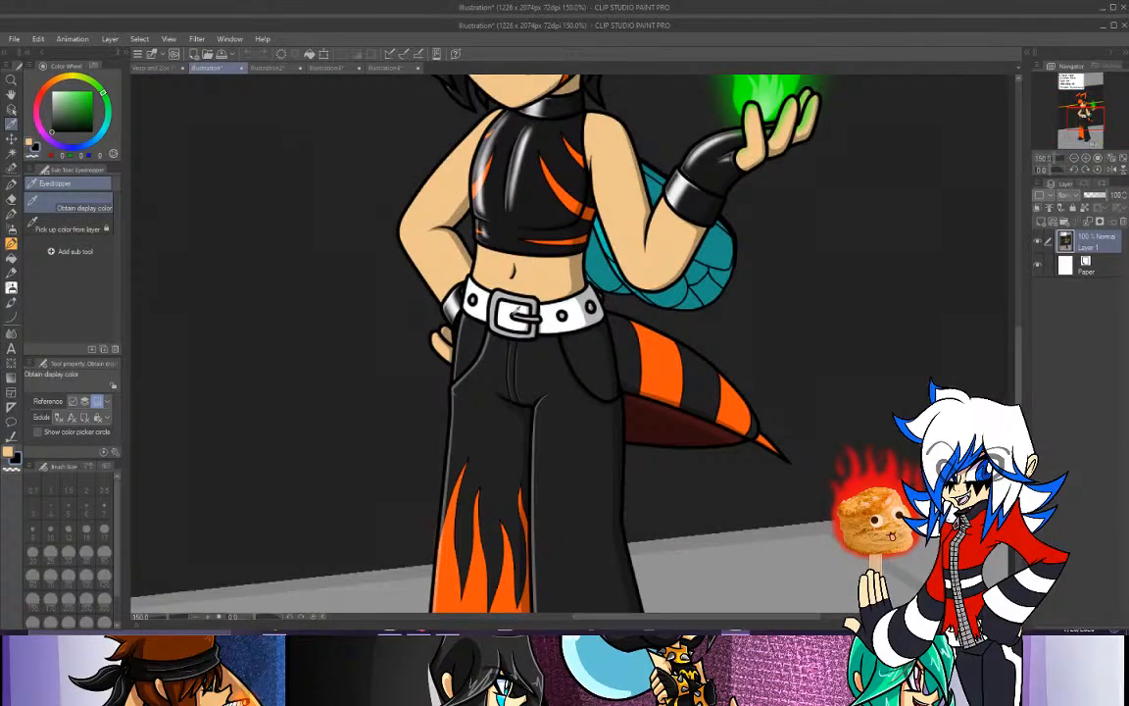
left_click(497, 299)
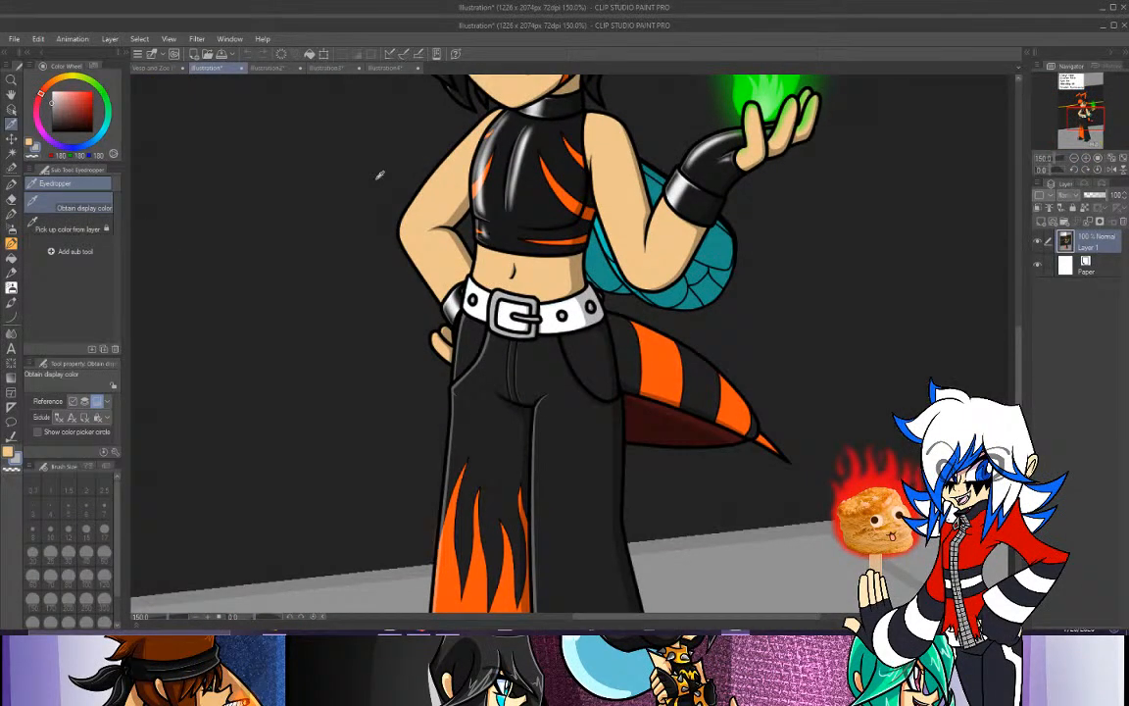
left_click(149, 67)
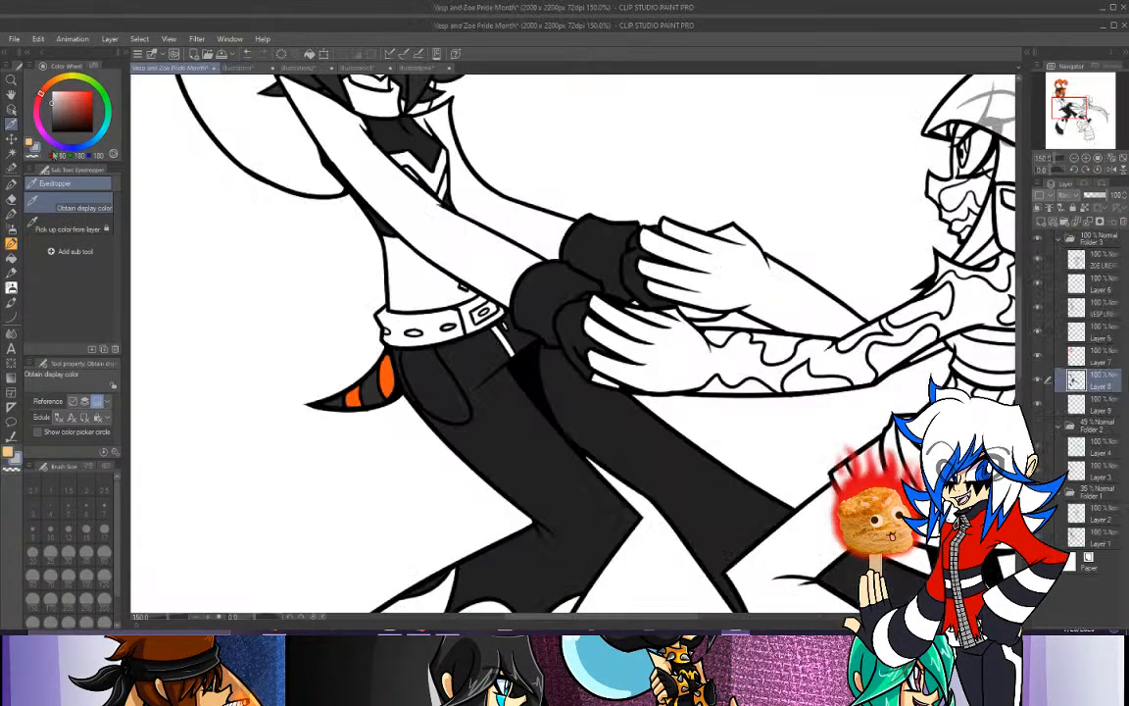
Fill both of Vesp's arms and the bare midriff with the skin tone on Layer 8, referring to other layers.
left_click(12, 243)
left_click(510, 204)
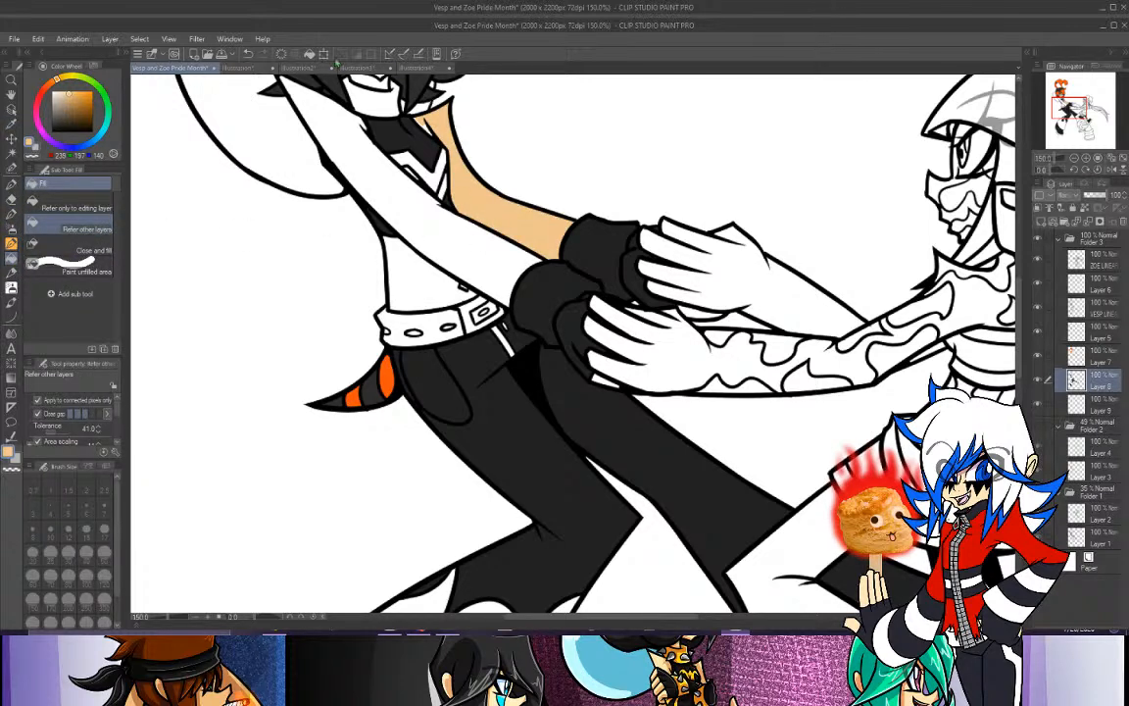
left_click(245, 56)
left_click(461, 167)
left_click(327, 108)
left_click(377, 251)
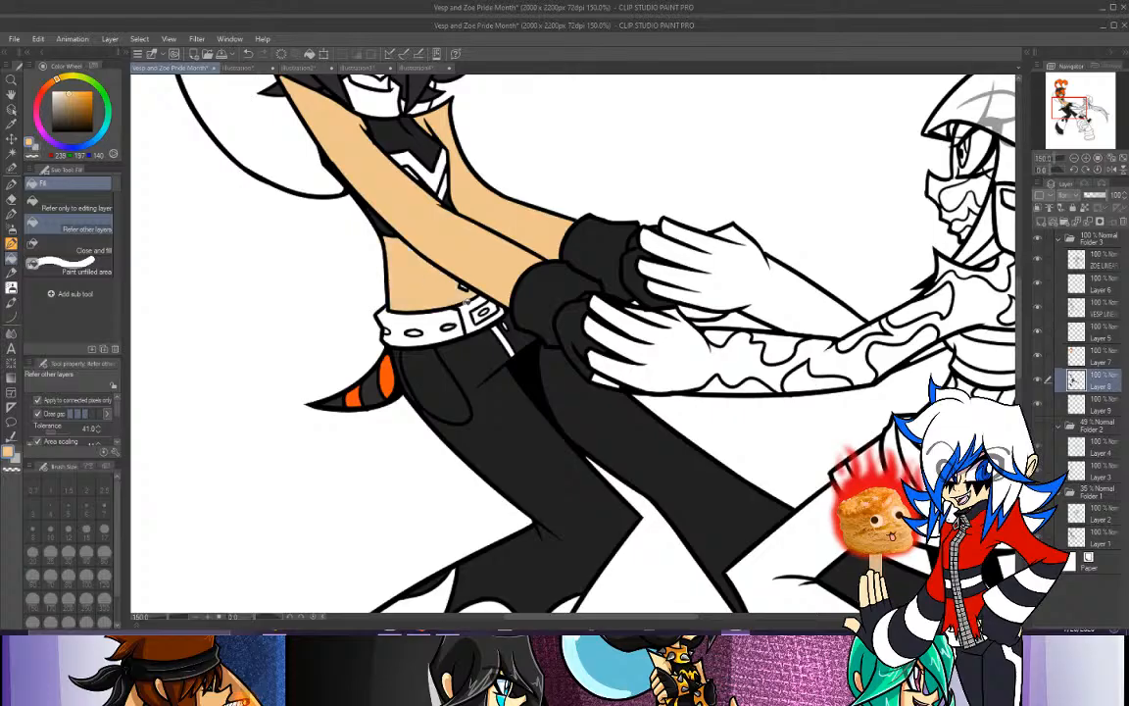
Touch up the small skin gap between Vesp's forearm and belt, and fill the fingers showing beneath Zoe's hands with skin tone.
left_click(12, 183)
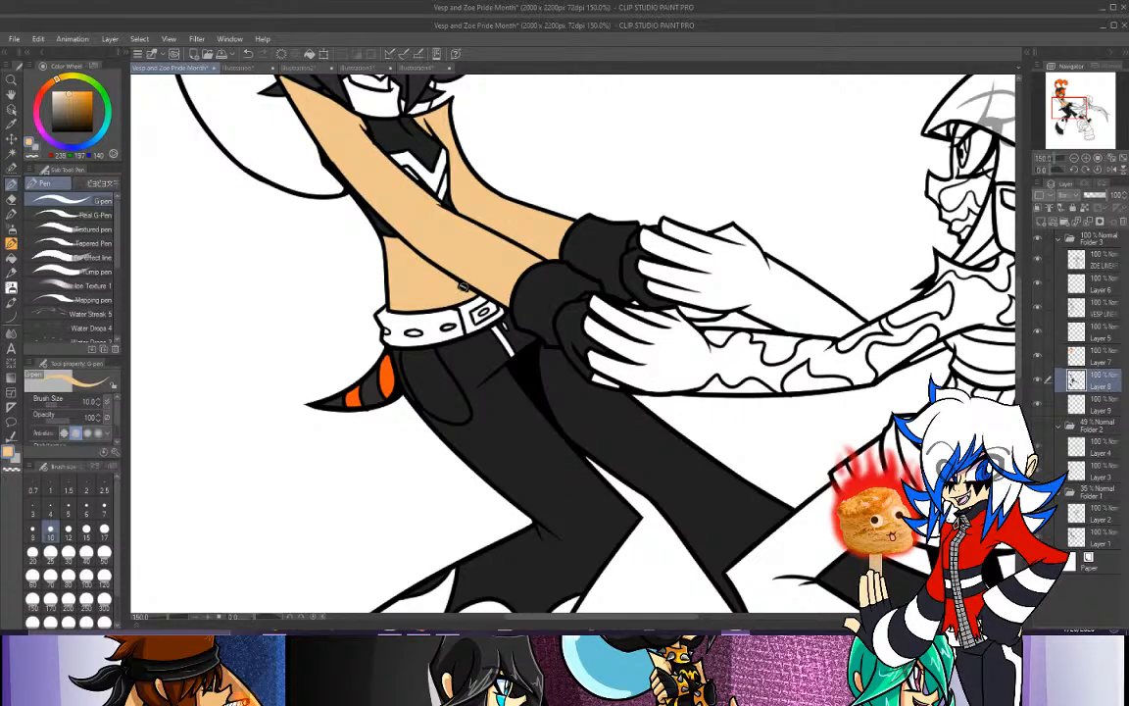
left_click(12, 242)
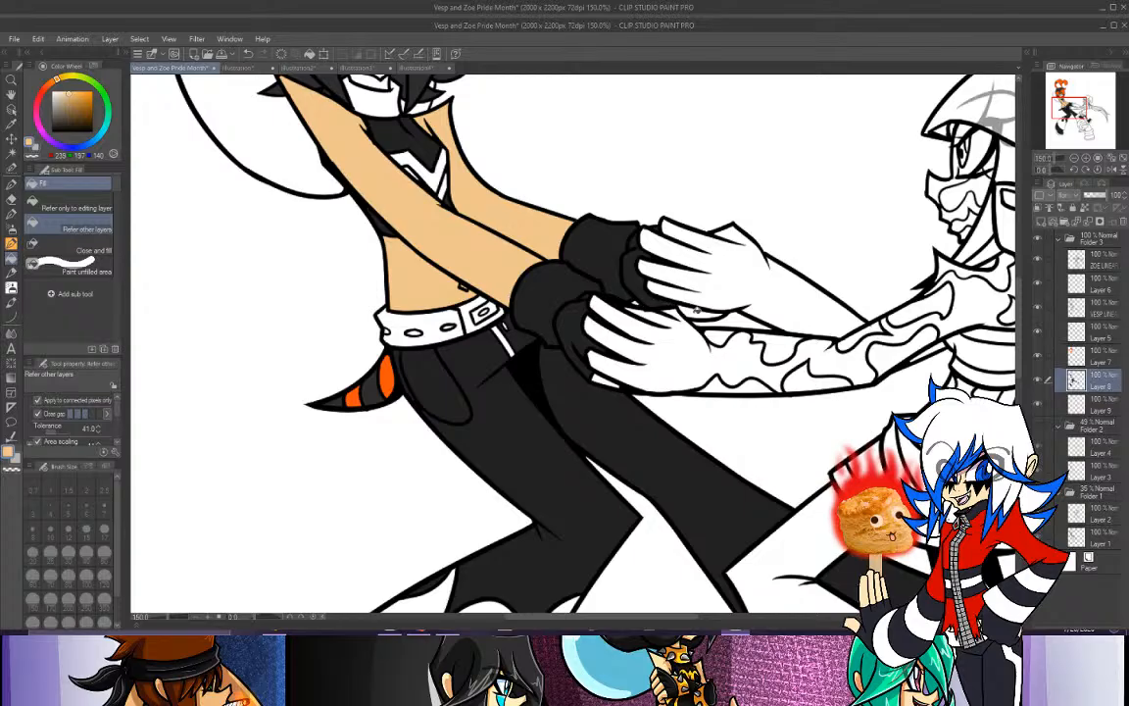
left_click(695, 311)
left_click(598, 379)
Fill Vesp's face and ear with the skin tone on Layer 8, touching up missed spots at the face edge with the G-pen.
left_click_drag(1064, 113, 1059, 100)
left_click(446, 388)
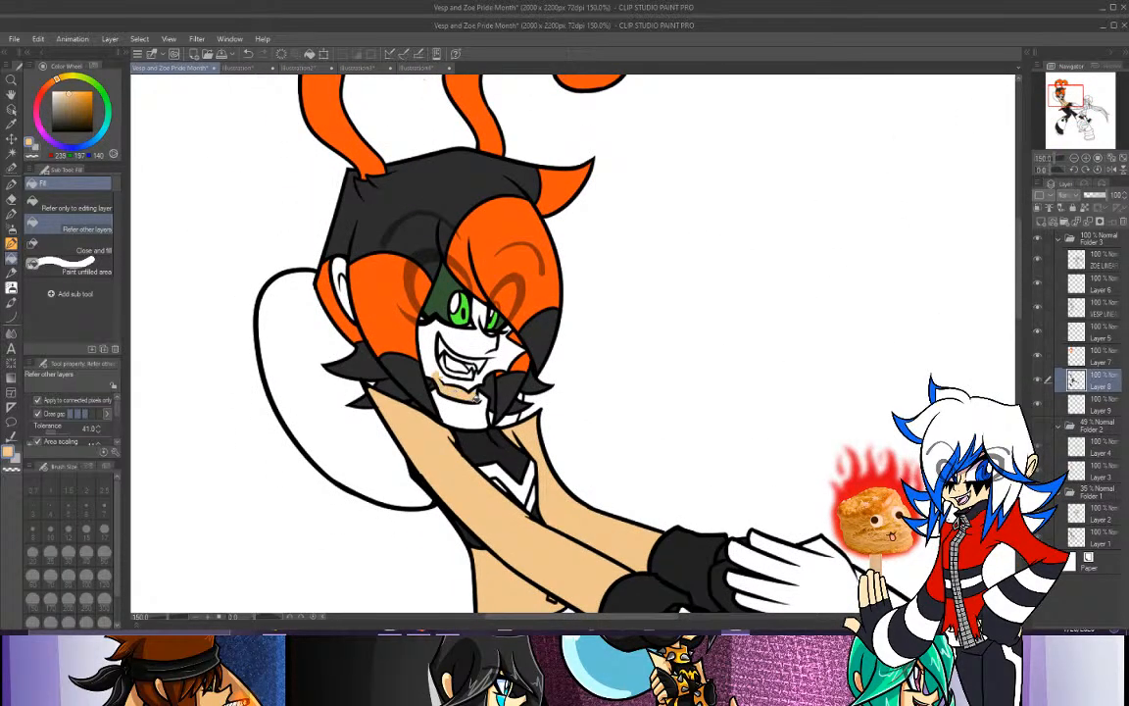
left_click(475, 374)
left_click(488, 366)
left_click(510, 350)
left_click(476, 339)
left_click(482, 311)
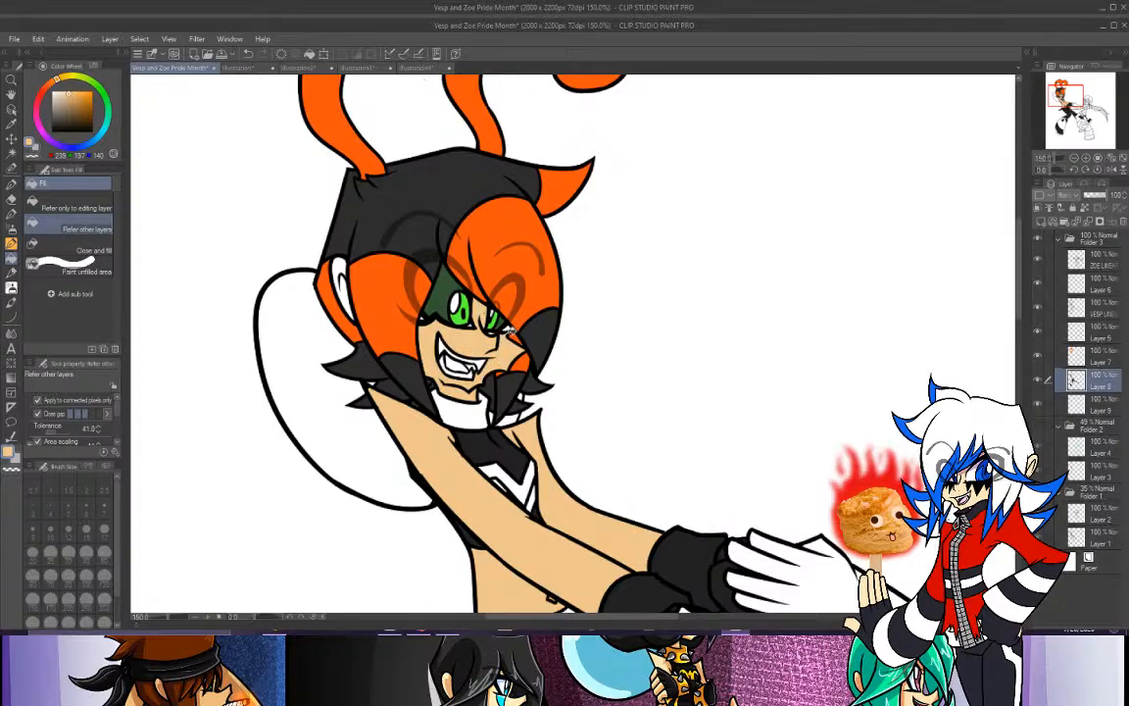
left_click(11, 184)
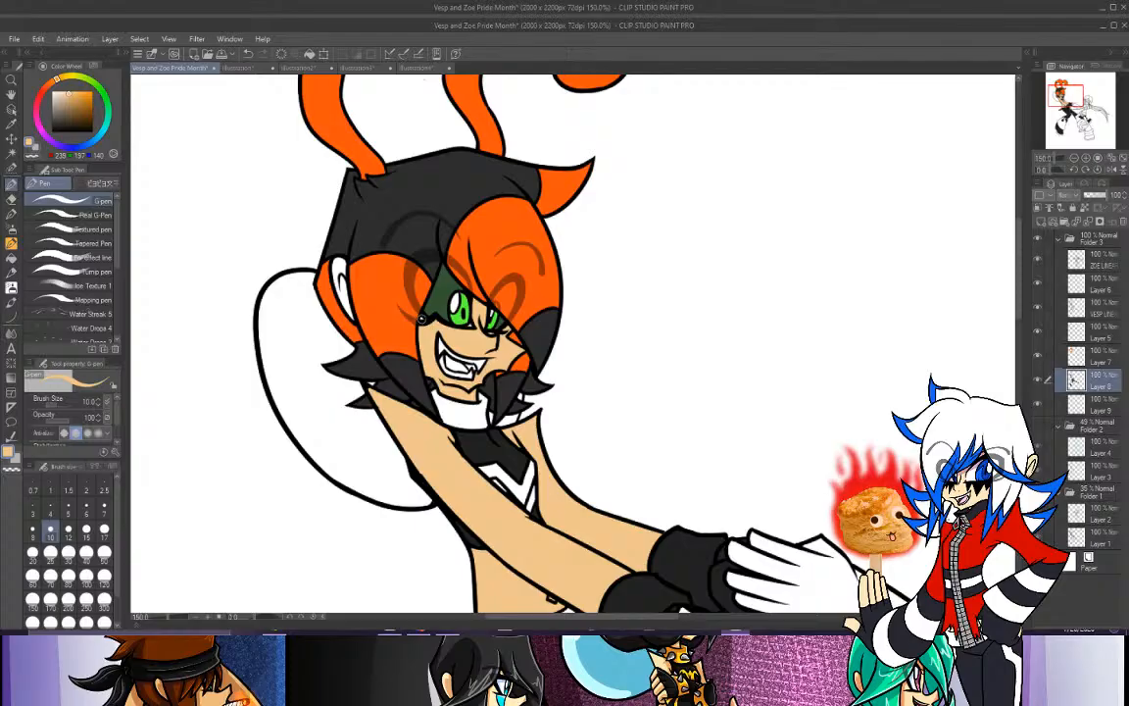
left_click(11, 242)
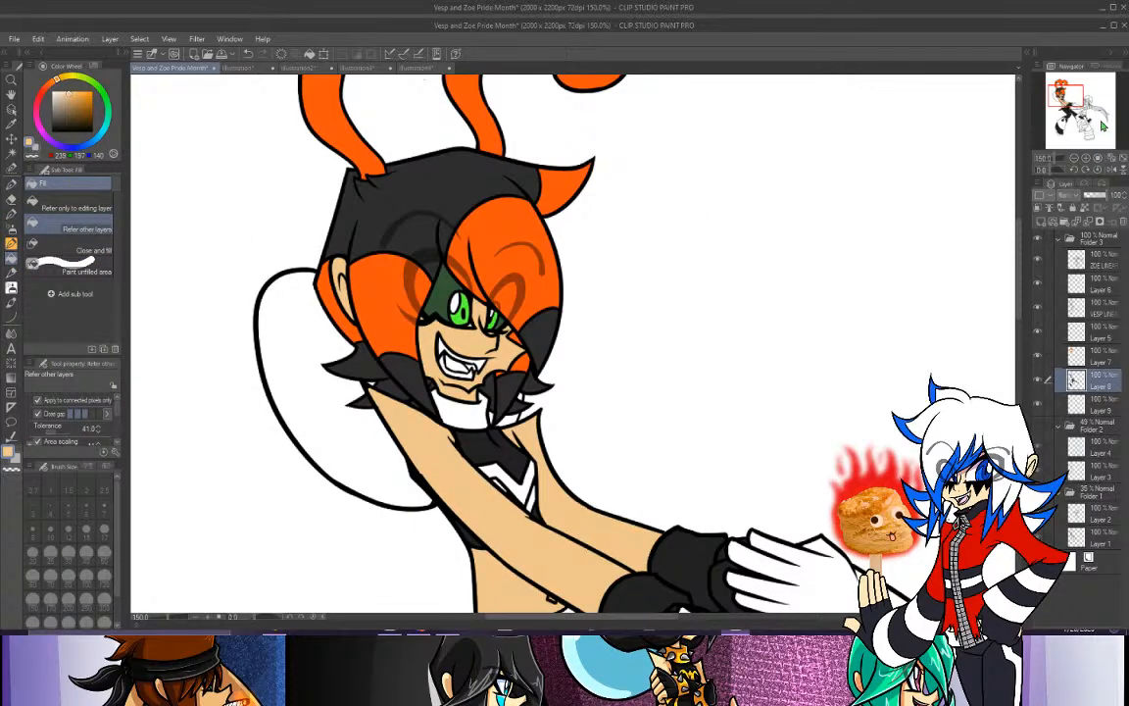
Check Vesp's top in the reference, sample the near-black from the drawn pants, and fill the collar with it on Layer 8.
mouse_move(1077, 98)
left_mouse_down()
mouse_move(1069, 106)
mouse_move(1082, 123)
mouse_move(1079, 99)
left_mouse_up()
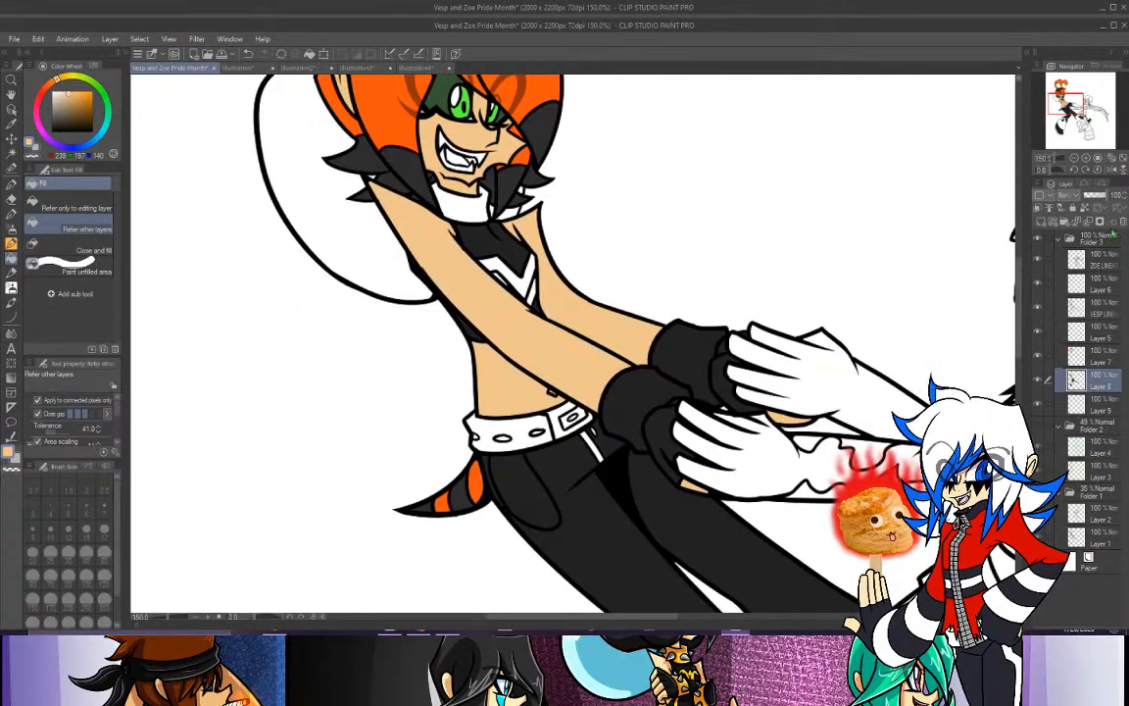
left_click(1086, 410)
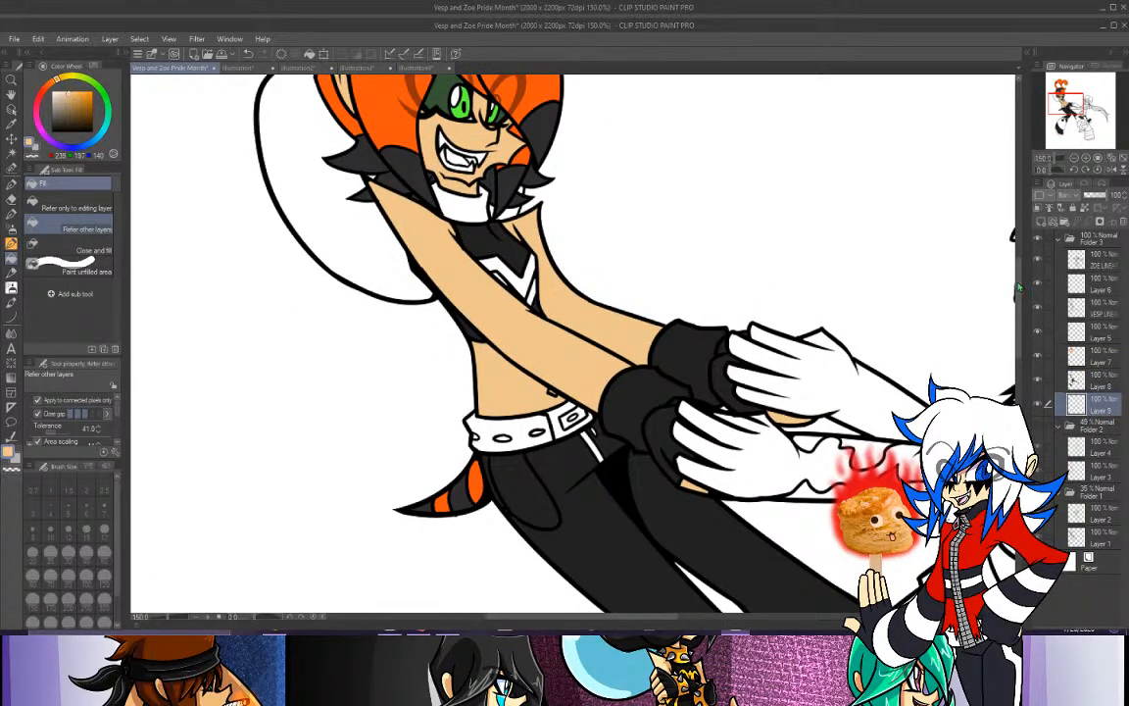
left_click(1074, 158)
left_click(1075, 158)
left_click_drag(1078, 91, 1076, 93)
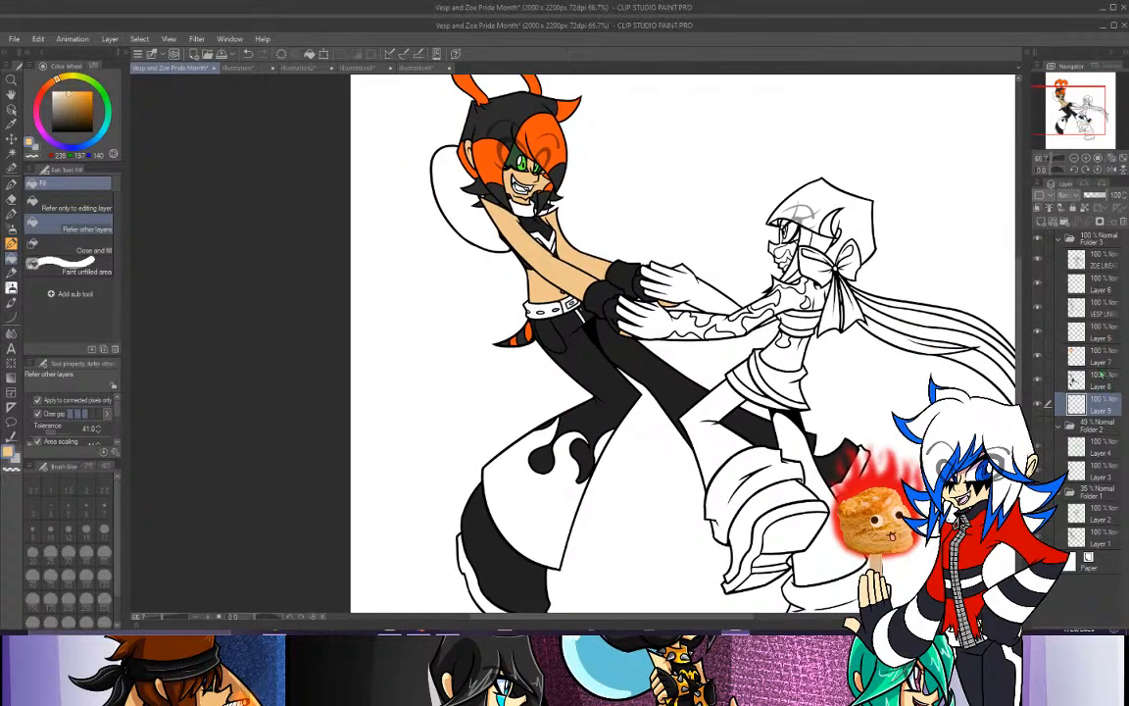
left_click(1100, 378)
left_click(18, 124)
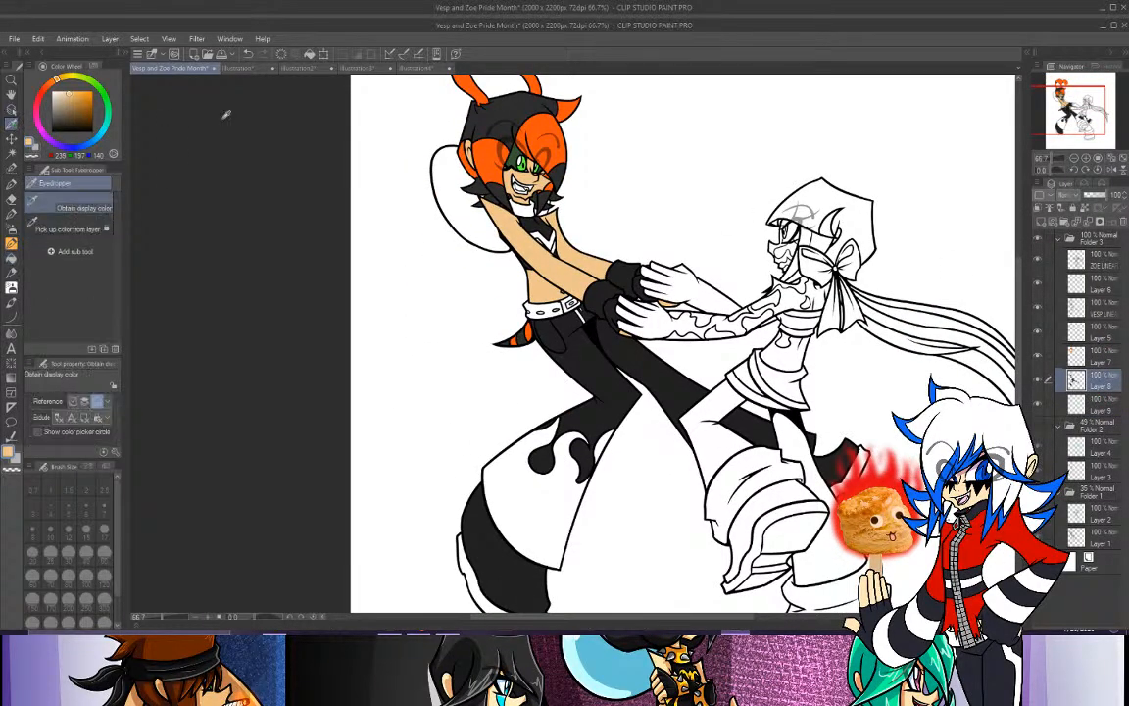
left_click(241, 69)
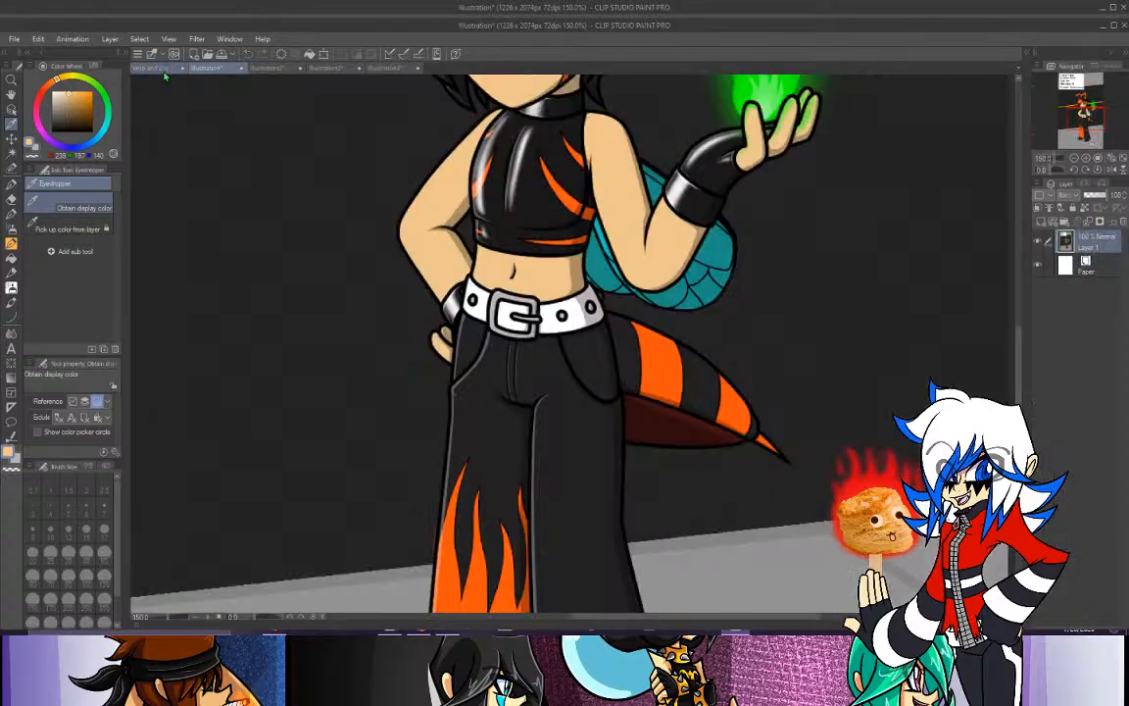
left_click(209, 72)
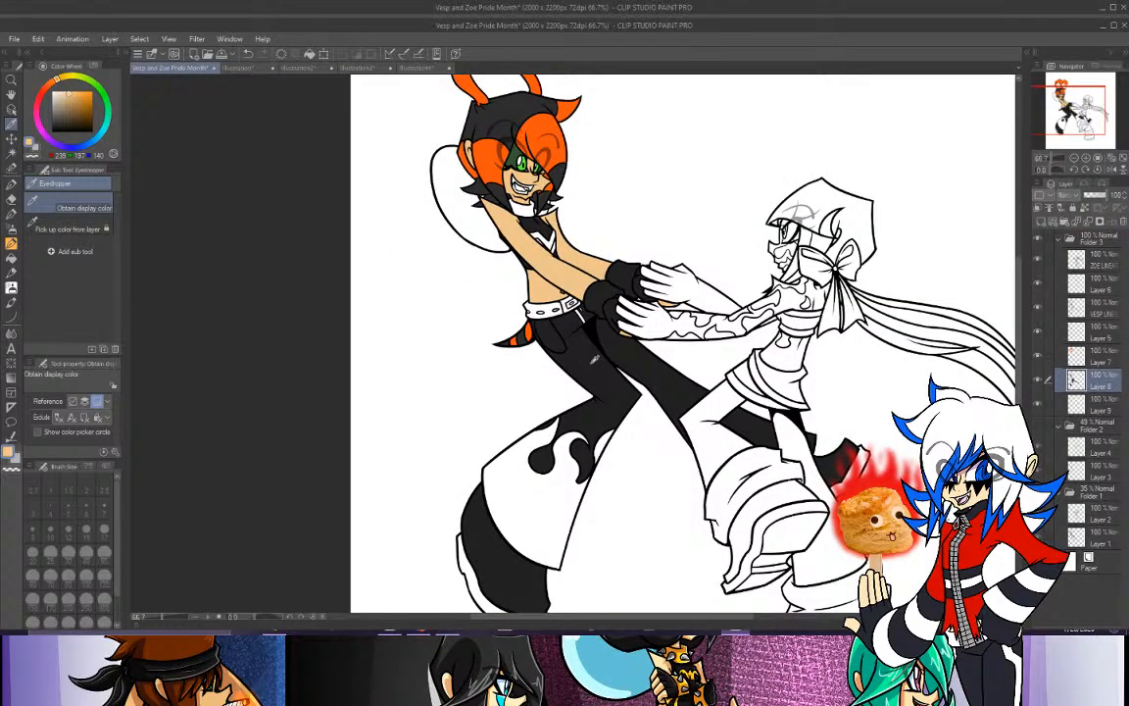
left_click(595, 360)
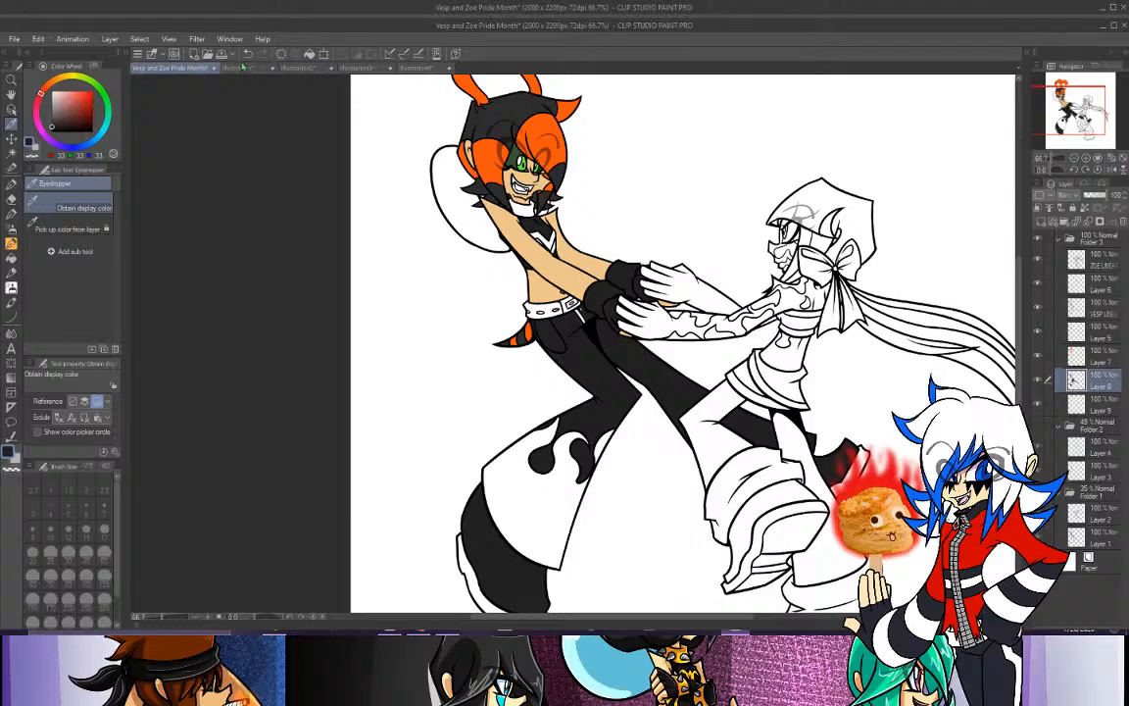
left_click(238, 69)
left_click(164, 71)
left_click(11, 241)
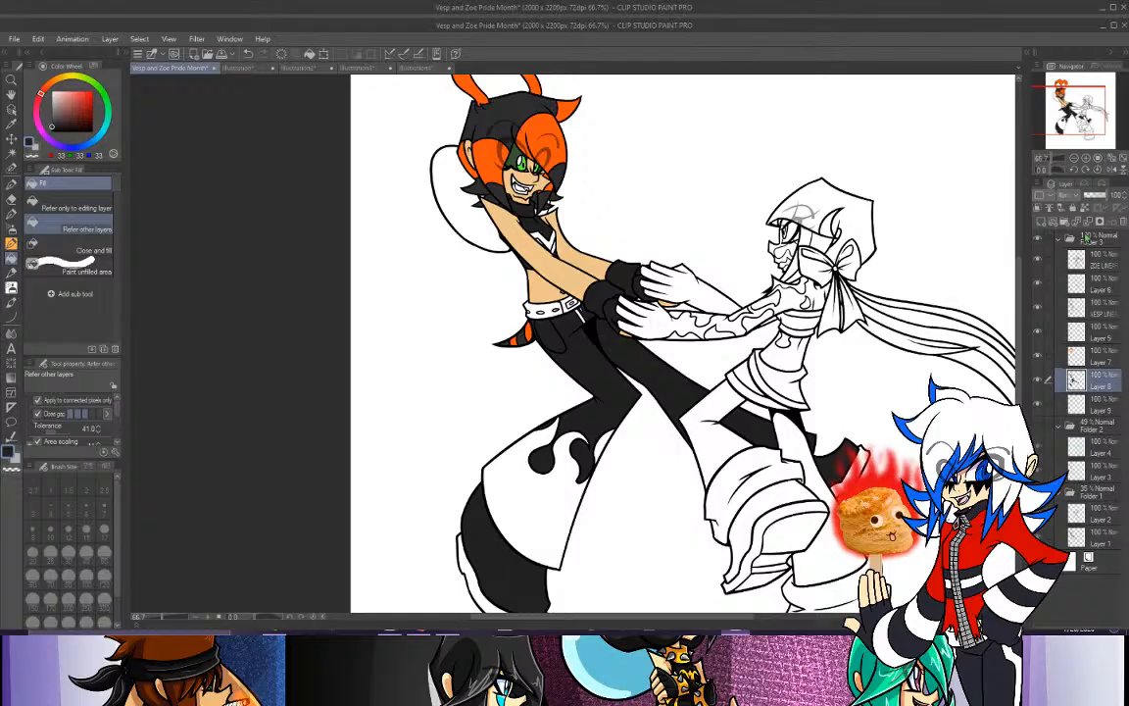
Make Layer 9 active and toggle the visibility of Layers 8 and 9 to check which colors each one holds.
left_click(1086, 158)
left_click(1086, 157)
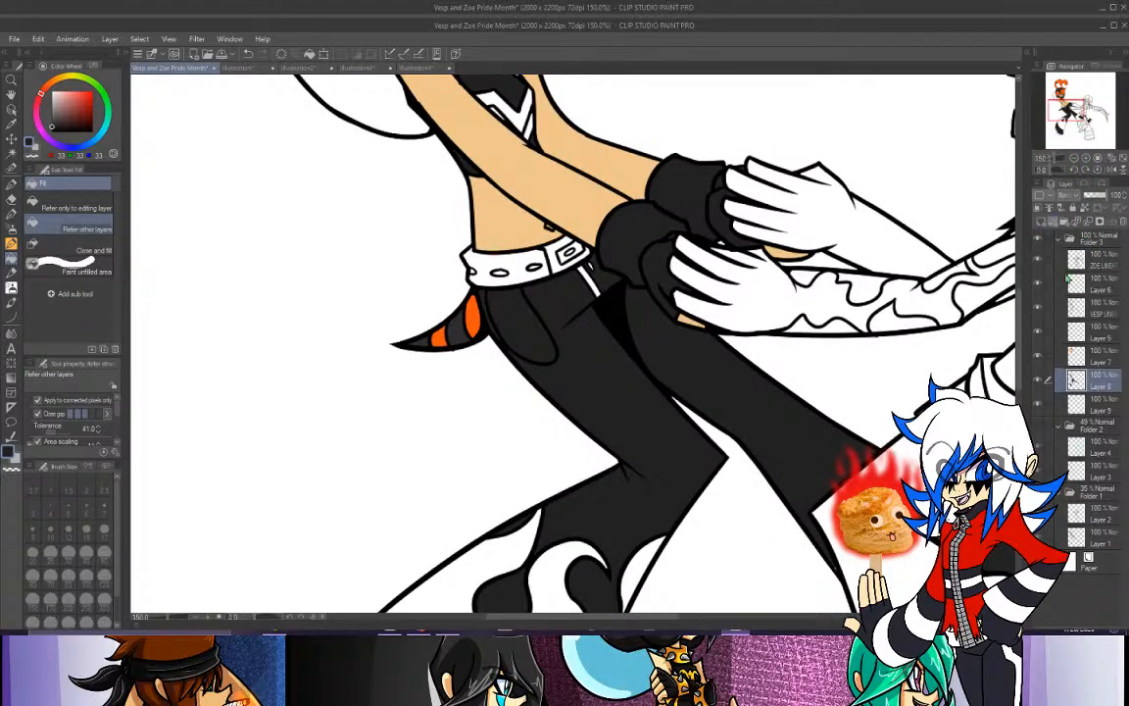
left_click(1088, 404)
left_click(1039, 379)
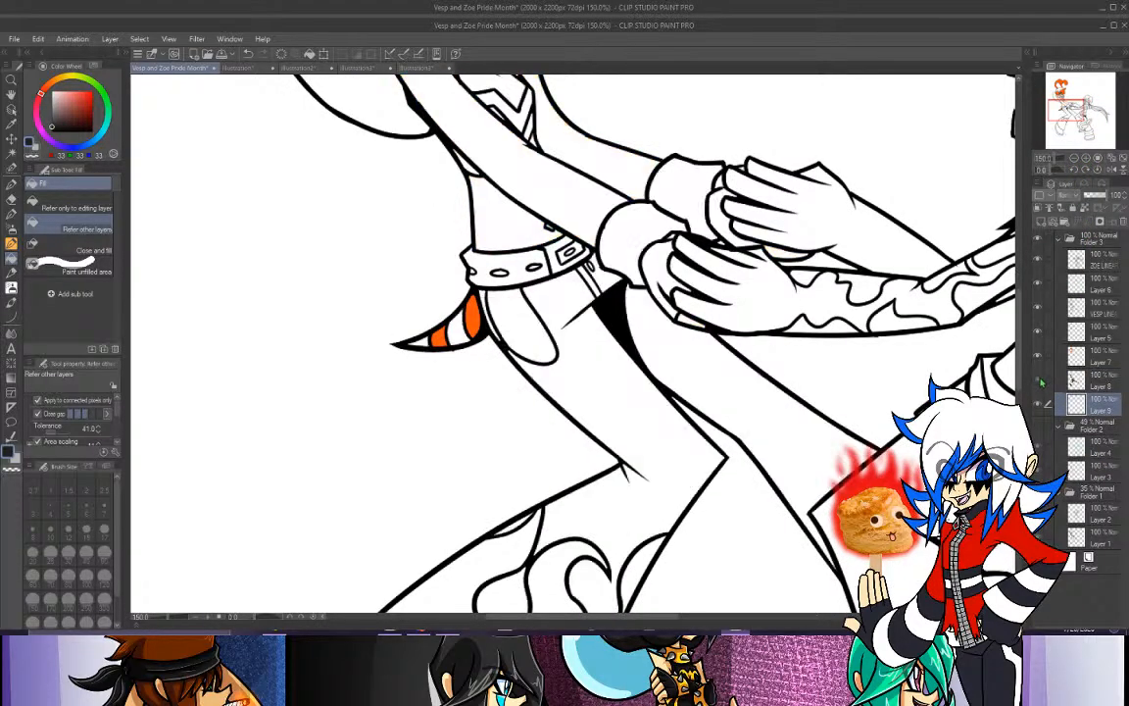
left_click(1039, 379)
left_click(1040, 405)
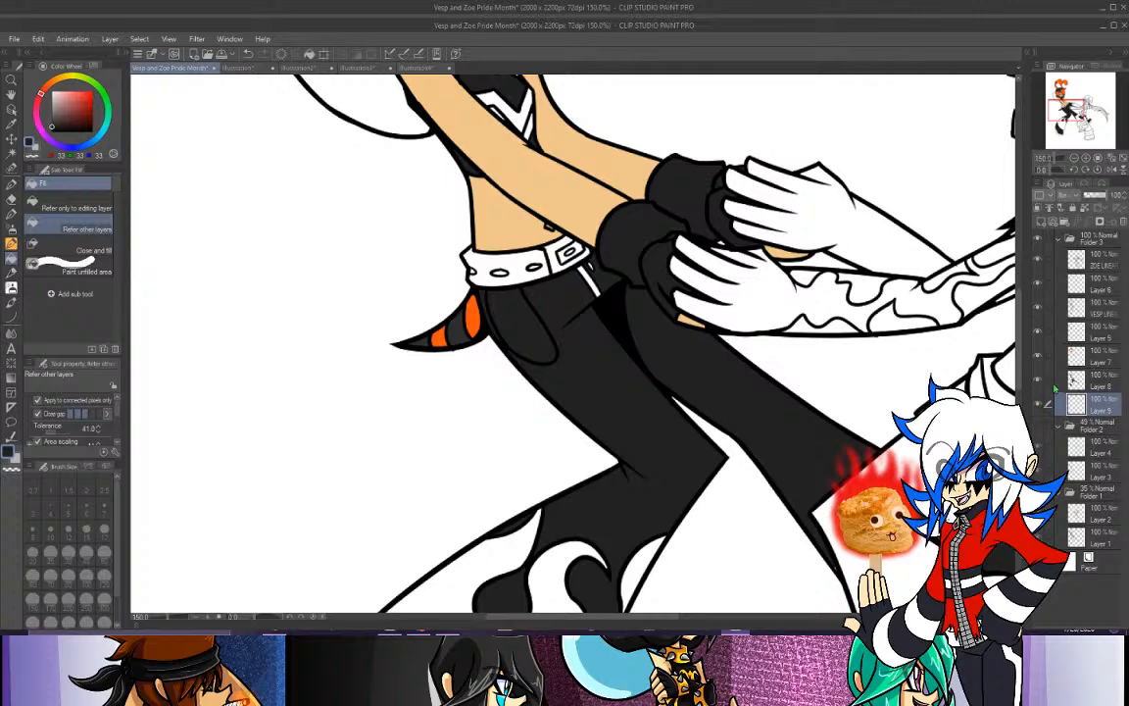
left_click_drag(1065, 107, 1068, 101)
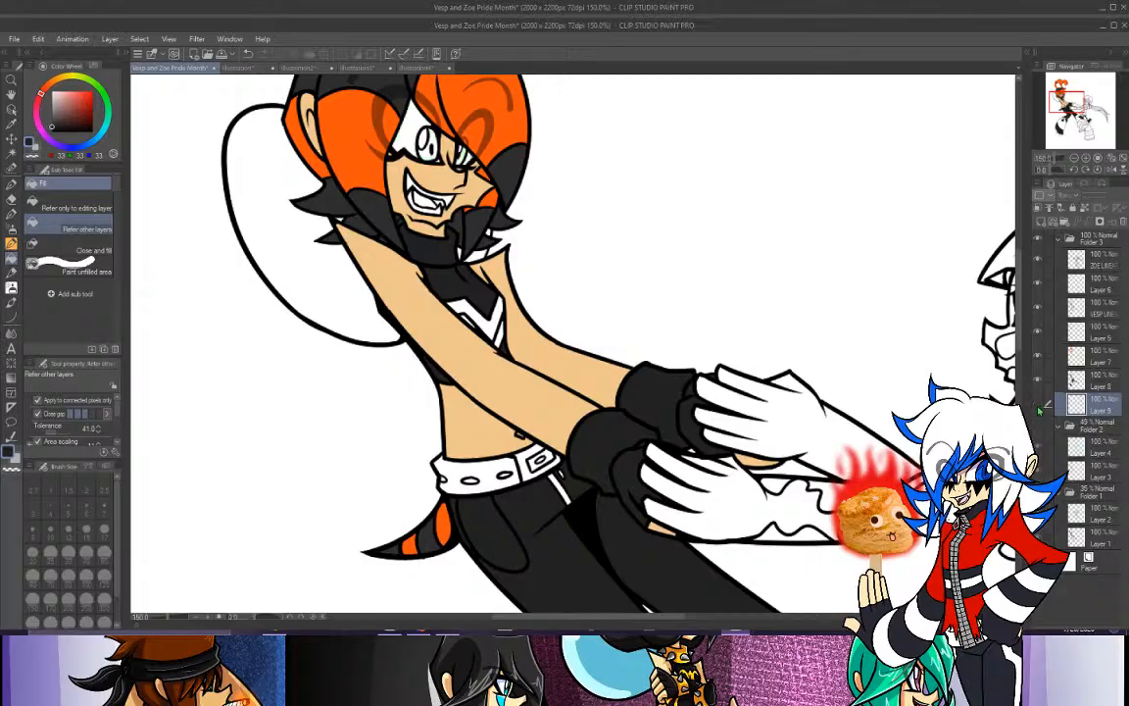
Consult Vesp's reference illustration and auto-select the flame areas on the front pant leg, referring to all layers.
left_click(12, 122)
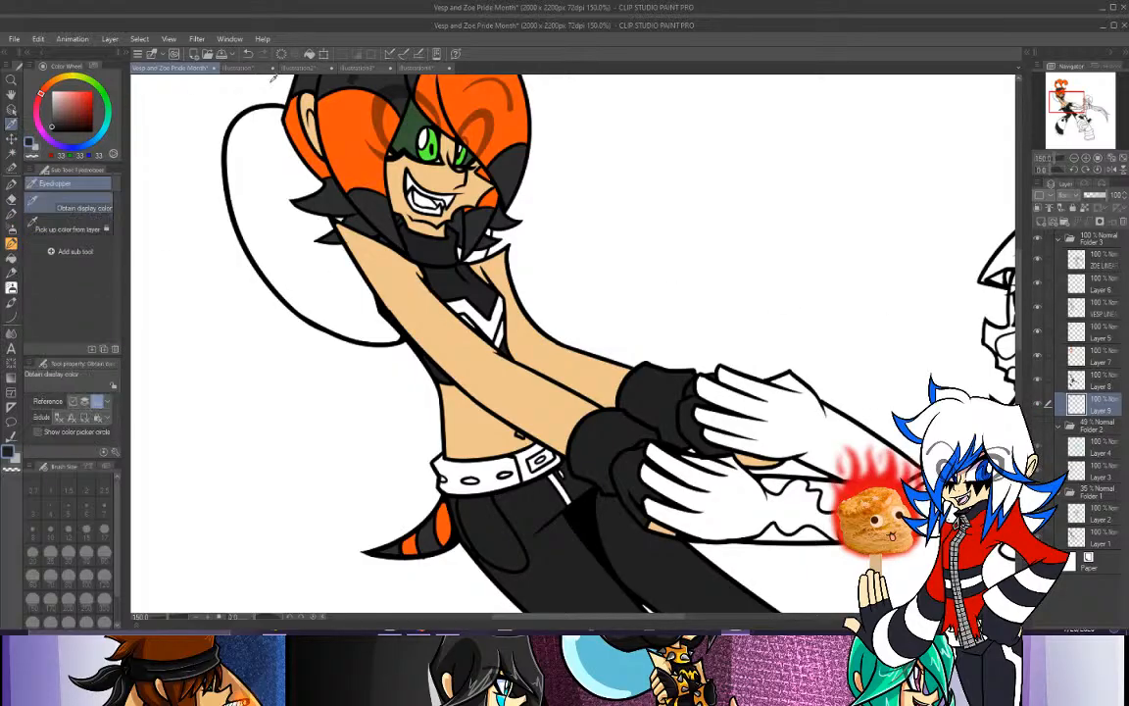
left_click(241, 68)
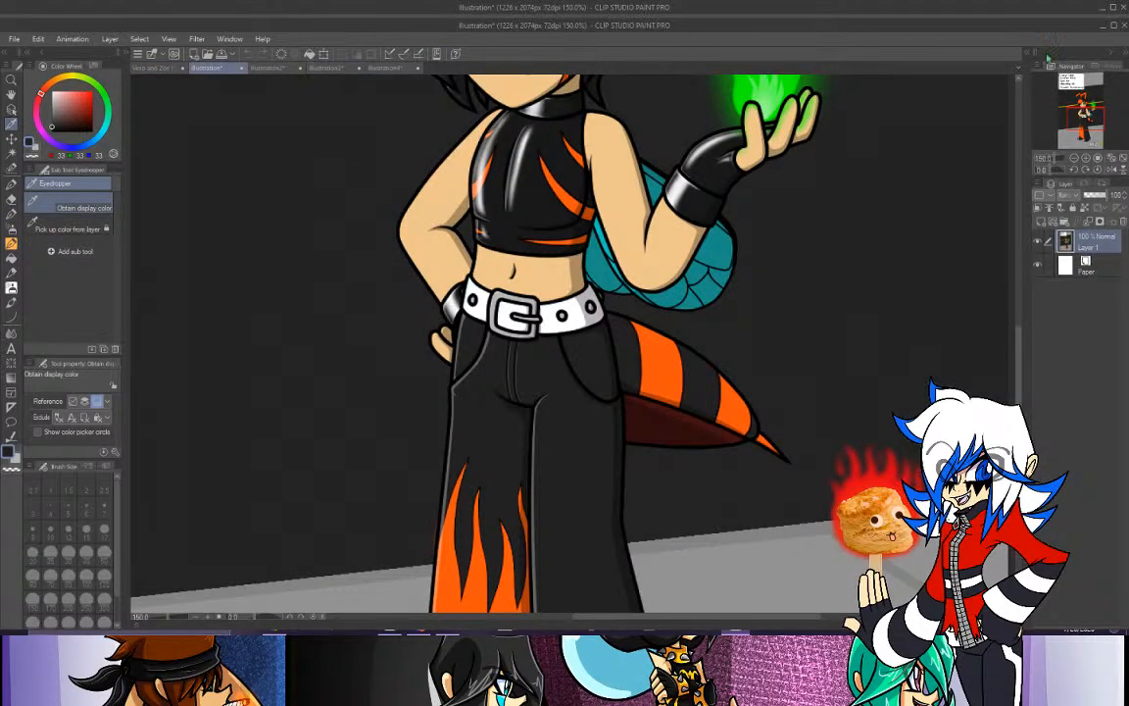
mouse_move(1085, 117)
left_mouse_down()
mouse_move(1083, 138)
mouse_move(1083, 108)
left_mouse_up()
left_click(147, 68)
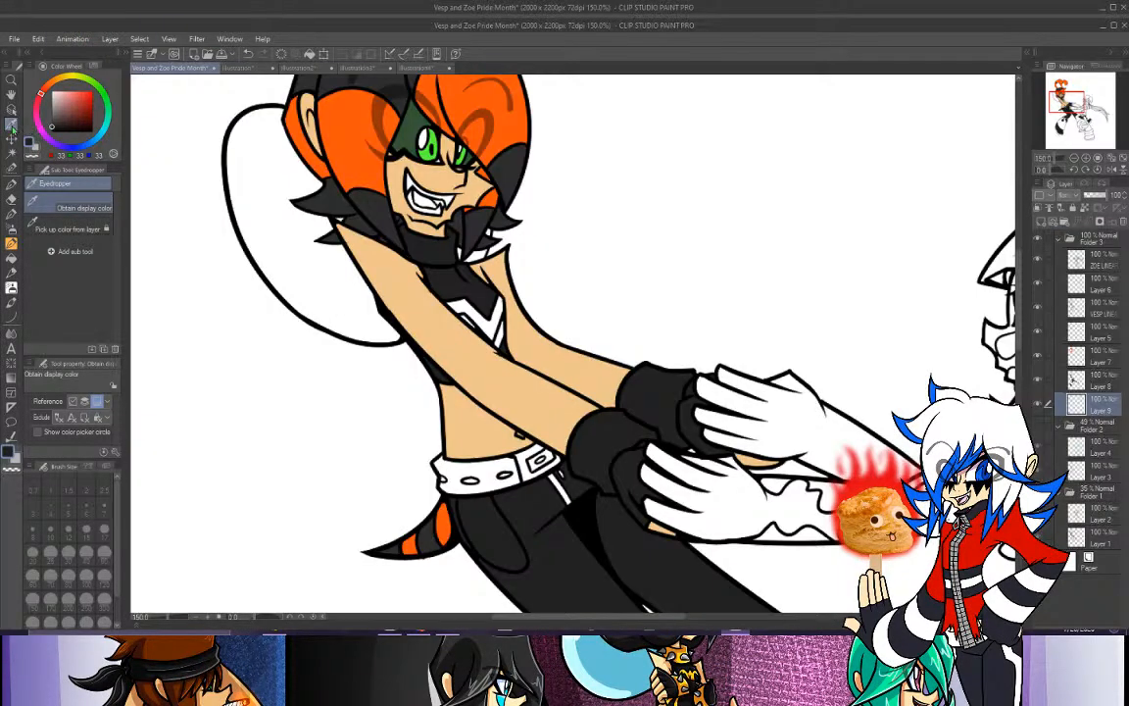
left_click(11, 155)
left_click(1095, 158)
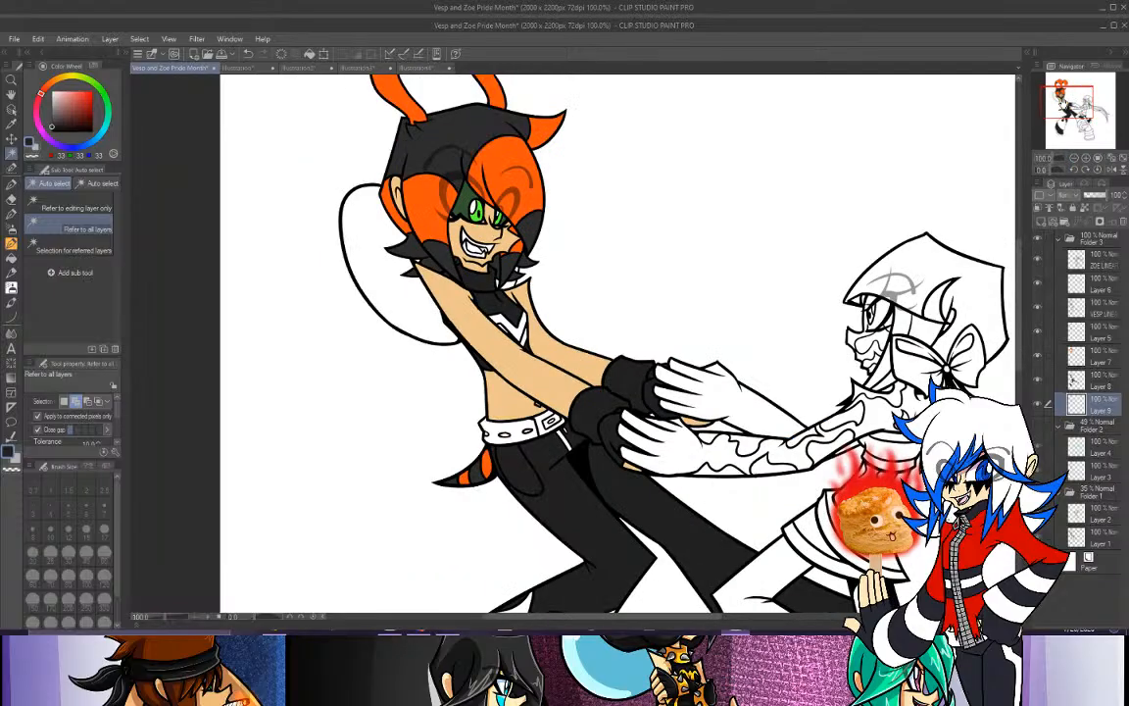
left_click_drag(1075, 106, 1074, 120)
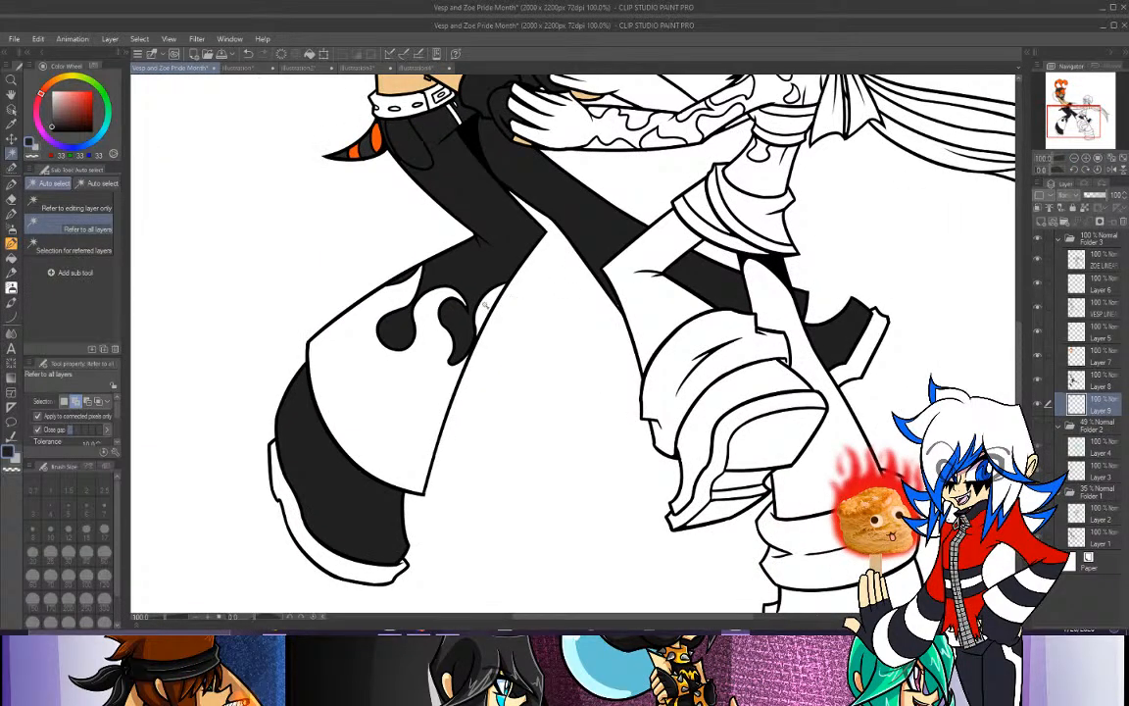
left_click(486, 305)
left_click(428, 324)
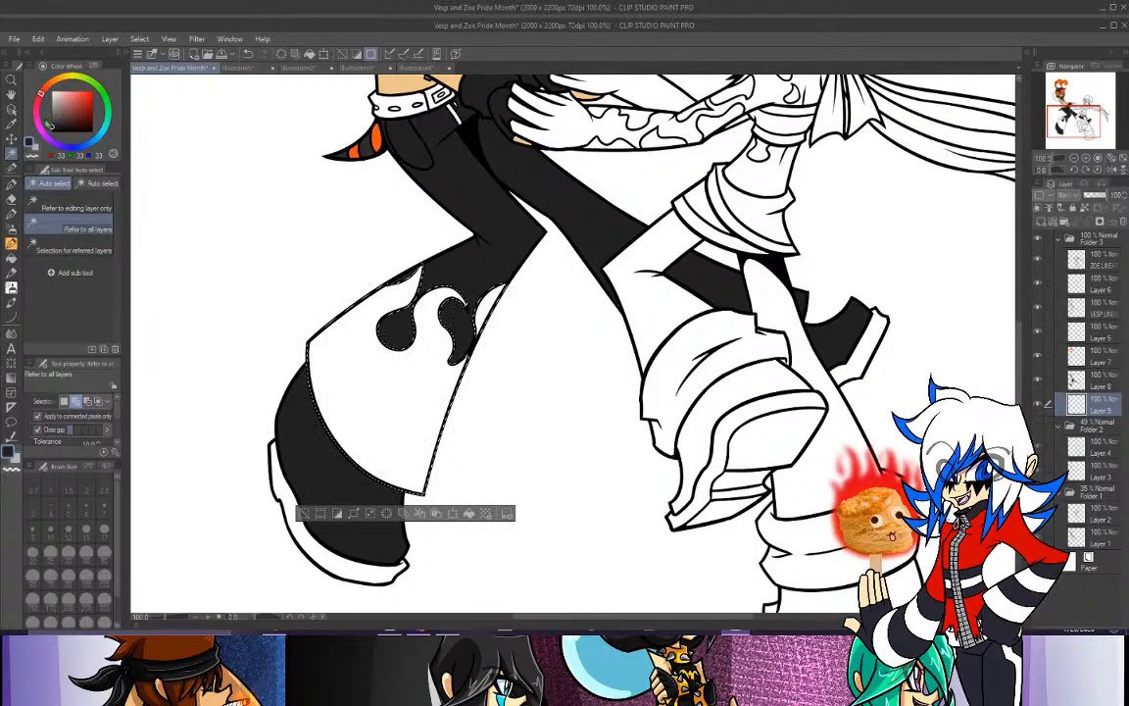
Sample the blue stripe of the bisexual flag as the main color and the purple stripe as the secondary color.
left_click(11, 113)
left_click(266, 67)
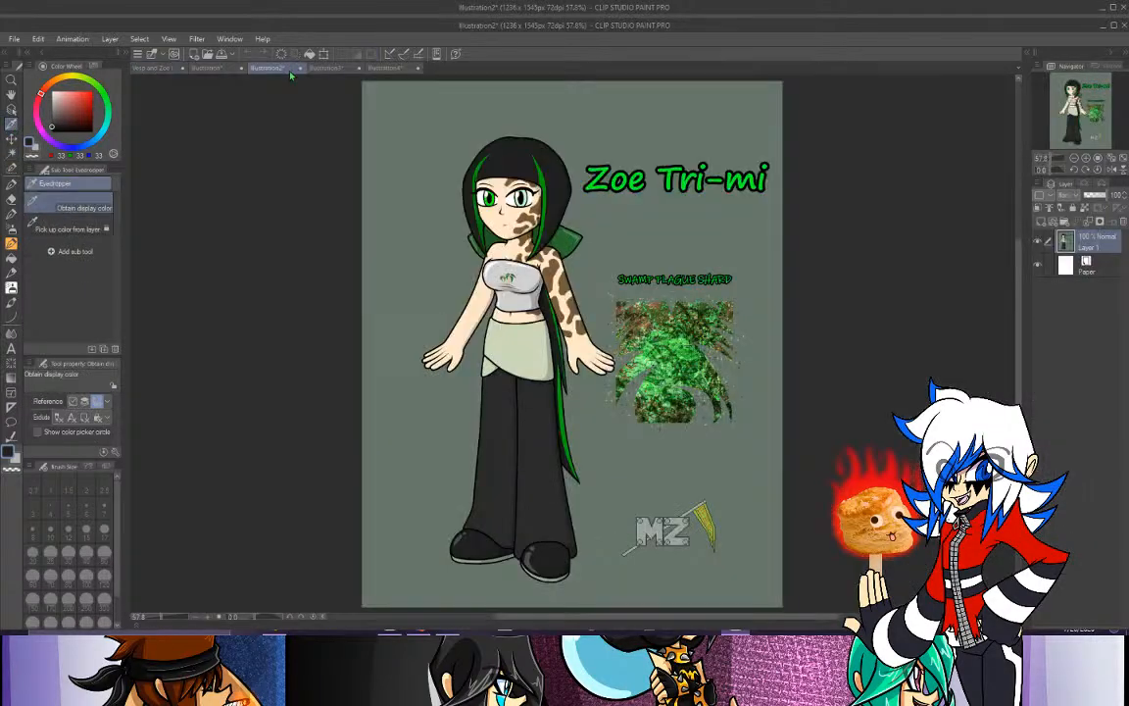
left_click(221, 69)
left_click(324, 68)
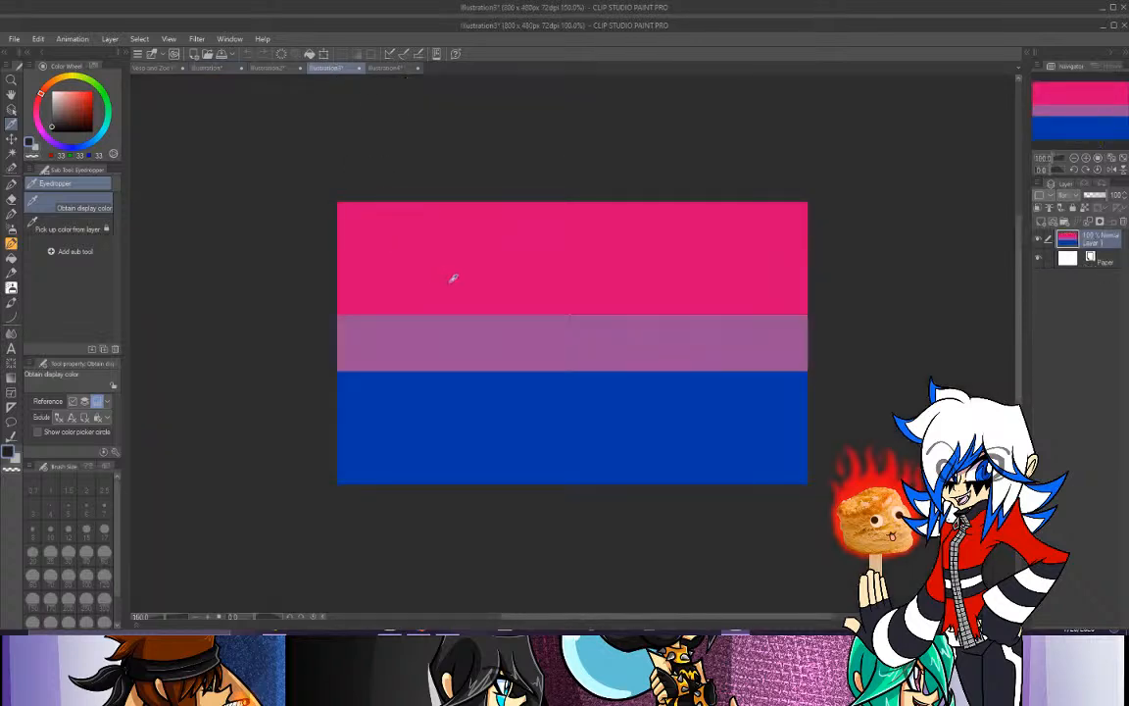
left_click(380, 400)
left_click(148, 68)
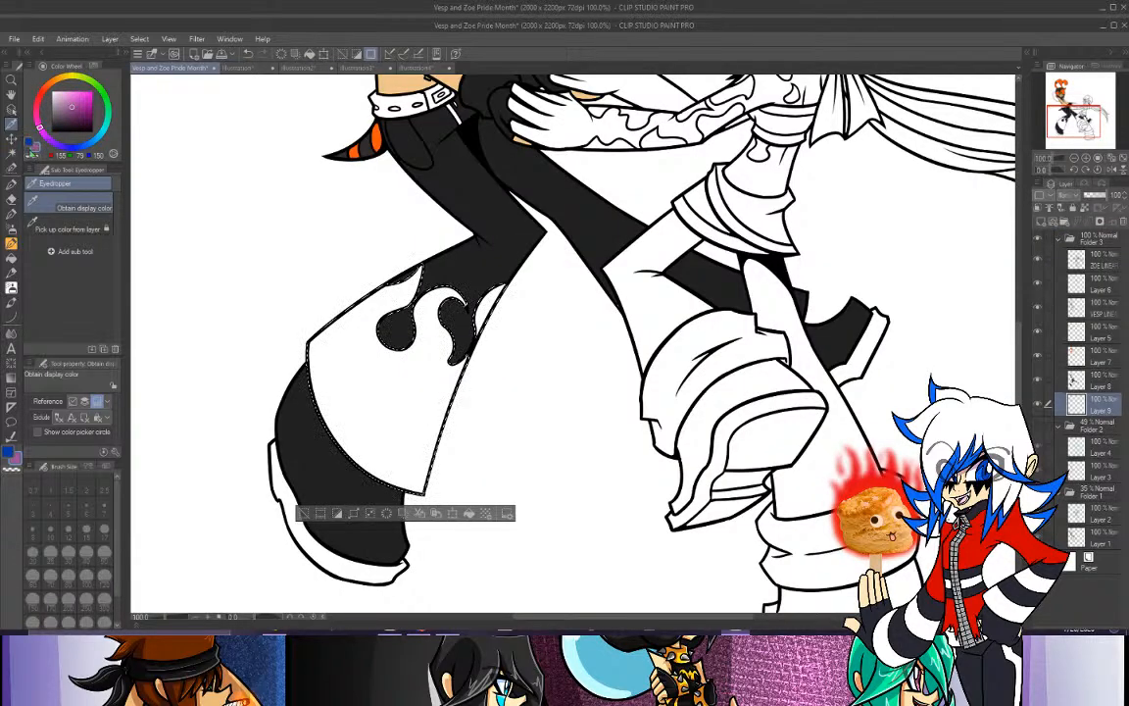
Airbrush a soft blue fade over the lower part of the selected pant-leg flame on Layer 9 with the 600-size Soft airbrush.
left_click(29, 141)
left_click(11, 229)
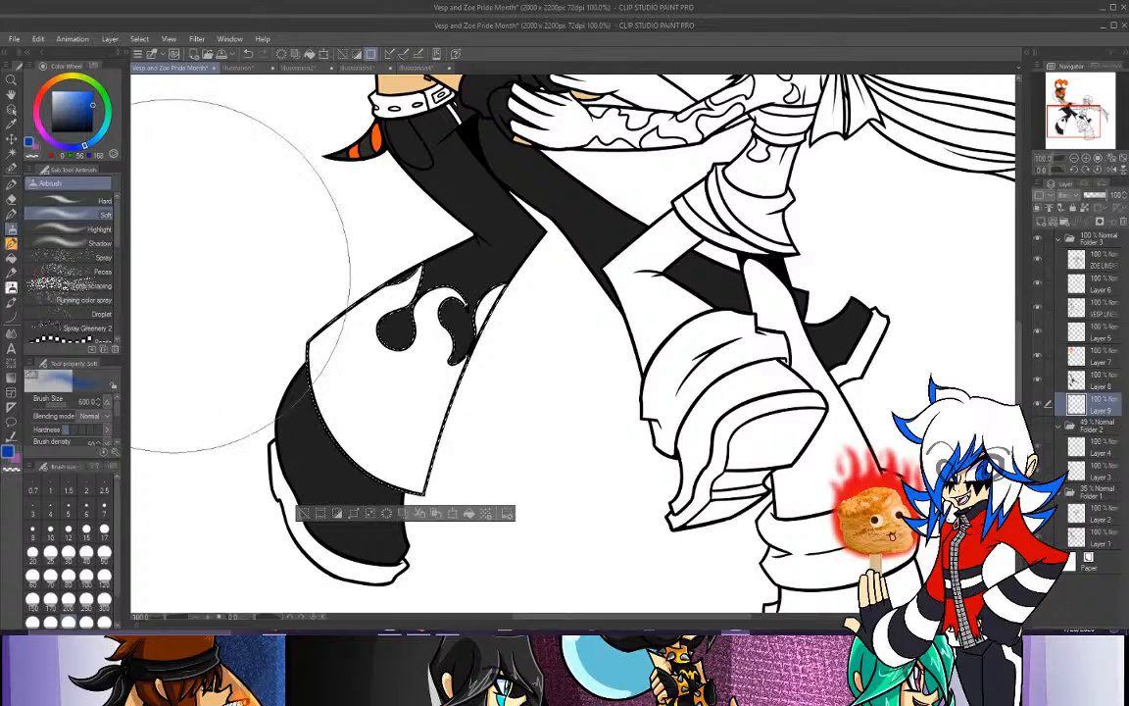
mouse_move(215, 315)
left_mouse_down()
mouse_move(353, 530)
mouse_move(228, 370)
mouse_move(350, 514)
left_mouse_up()
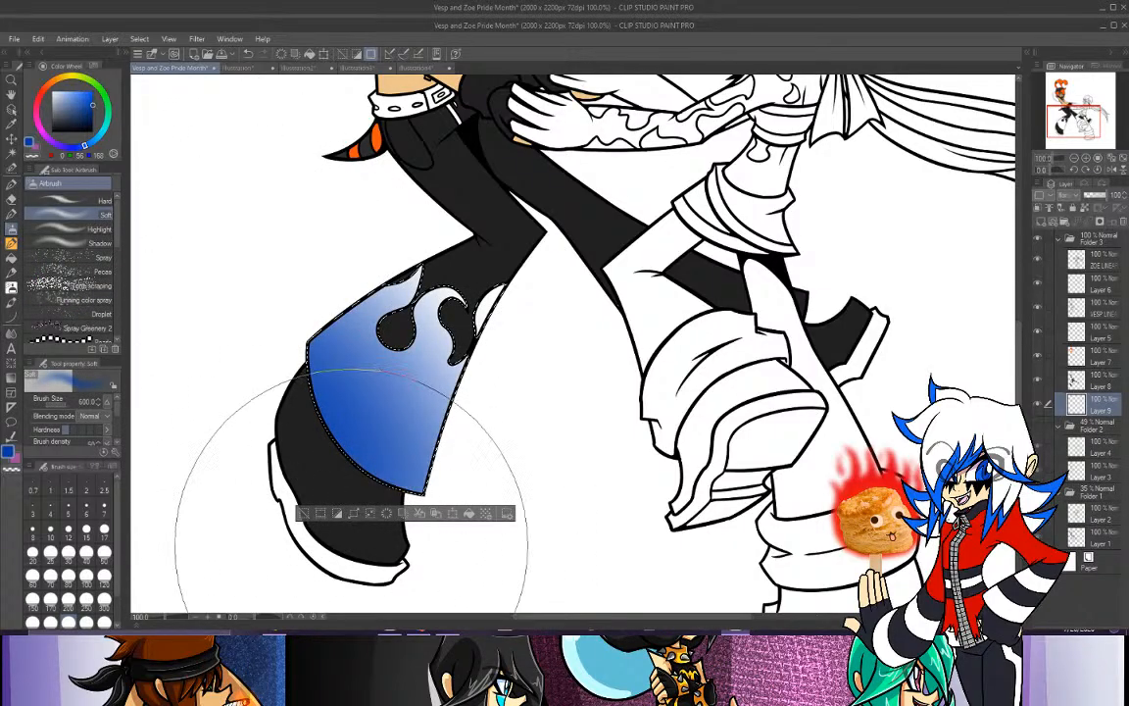
Undo the blue fade, fill the selected pant-leg flame solid blue, and airbrush the secondary purple over its upper part at size 600.
left_click(248, 54)
mouse_move(375, 231)
left_mouse_down()
mouse_move(442, 255)
mouse_move(375, 344)
mouse_move(375, 421)
mouse_move(415, 463)
mouse_move(483, 305)
mouse_move(351, 426)
mouse_move(360, 485)
mouse_move(415, 398)
mouse_move(364, 350)
left_mouse_up()
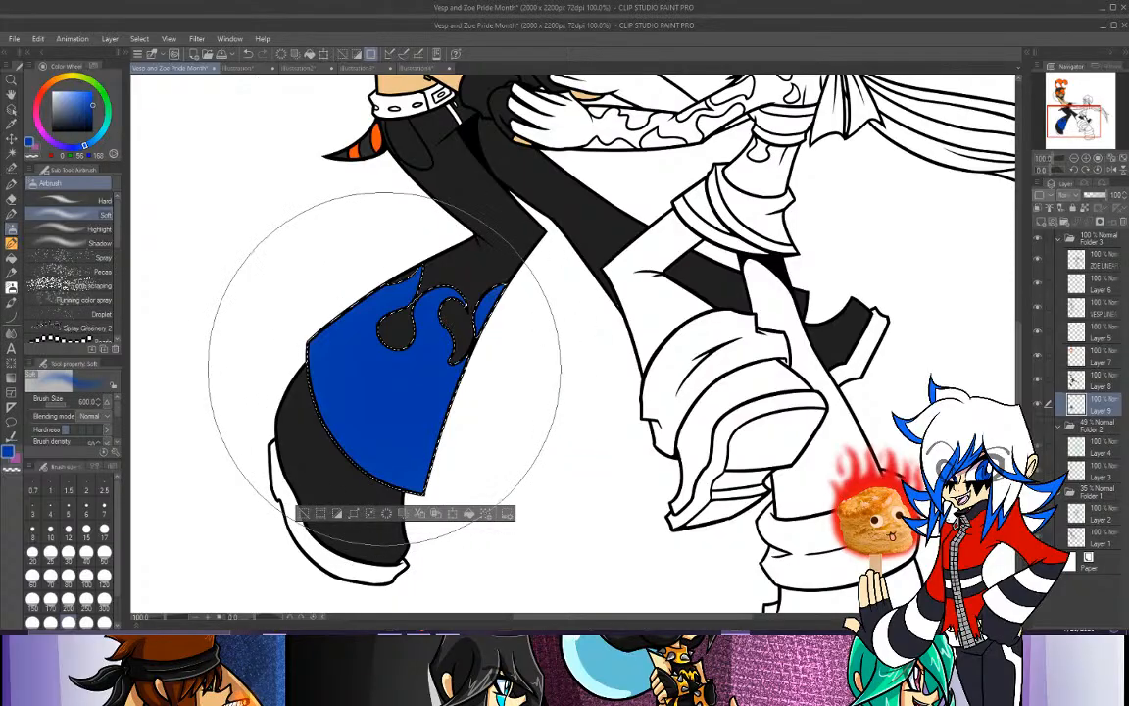
left_click(36, 146)
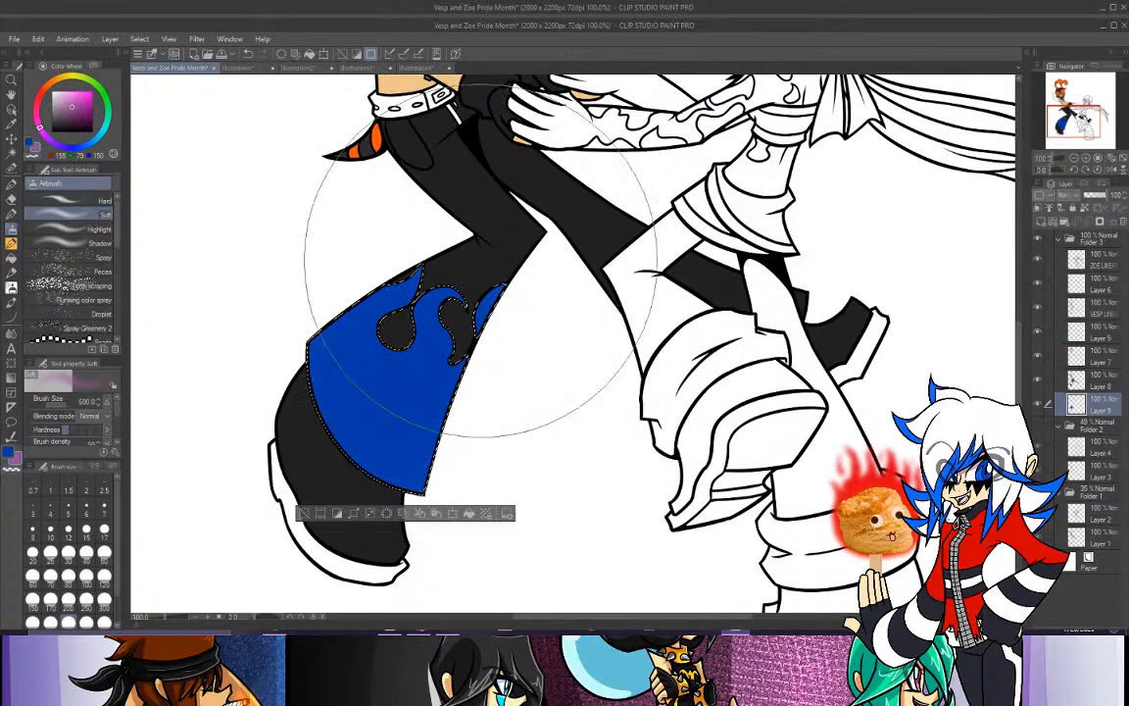
mouse_move(479, 269)
left_mouse_down()
mouse_move(499, 309)
mouse_move(525, 313)
mouse_move(528, 299)
mouse_move(512, 280)
mouse_move(516, 320)
mouse_move(539, 316)
mouse_move(548, 286)
mouse_move(538, 270)
mouse_move(535, 300)
mouse_move(492, 303)
left_mouse_up()
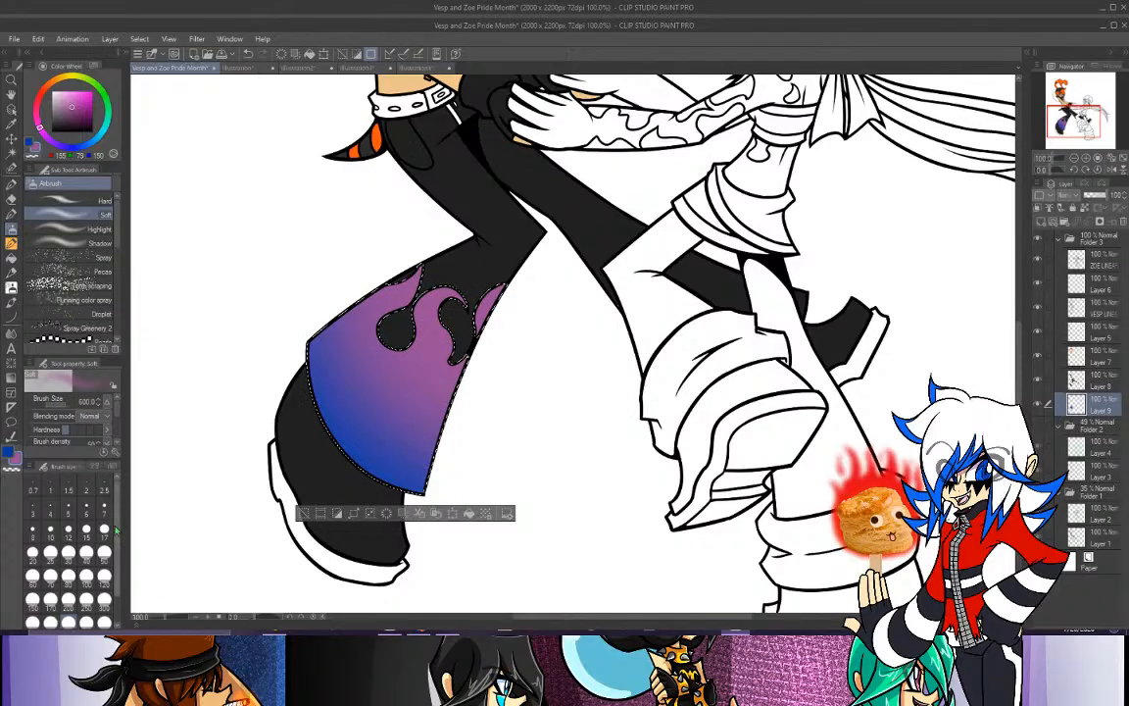
Sample the bisexual flag's pink as the secondary color and airbrush it over the pant-leg flame tips with the Soft airbrush at size 300.
left_click(104, 602)
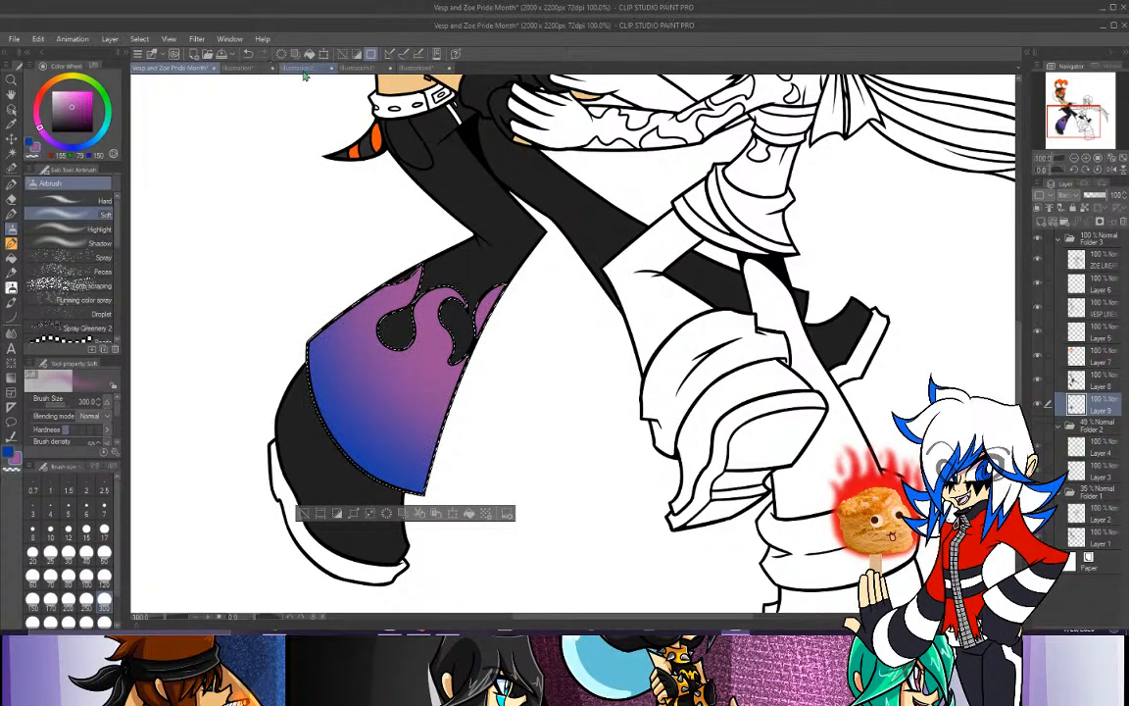
left_click(272, 66)
left_click(326, 66)
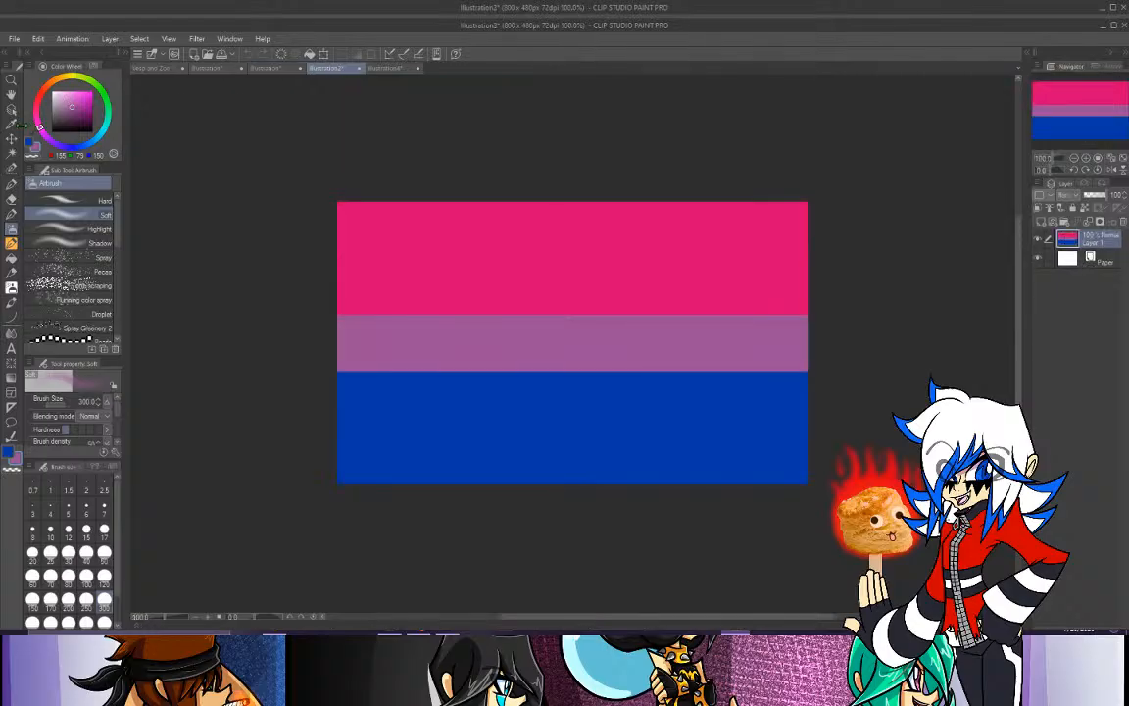
left_click(11, 114)
left_click(155, 67)
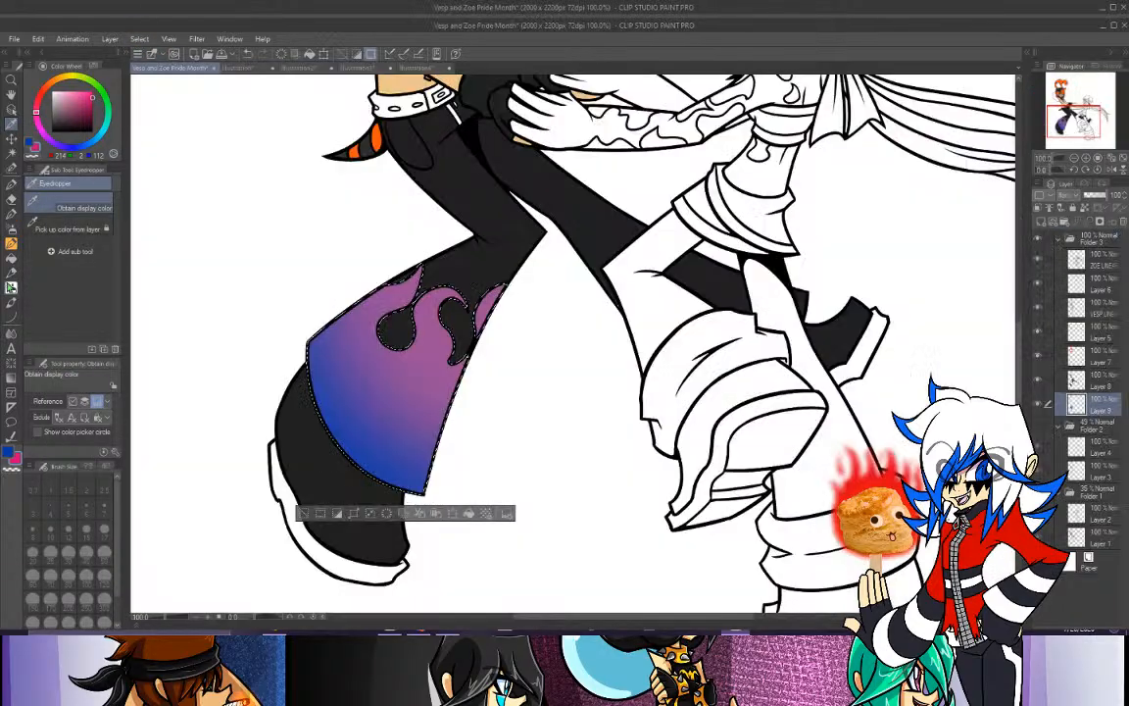
left_click(12, 212)
mouse_move(443, 274)
left_mouse_down()
mouse_move(504, 334)
mouse_move(509, 290)
mouse_move(484, 234)
mouse_move(505, 283)
mouse_move(347, 314)
left_mouse_up()
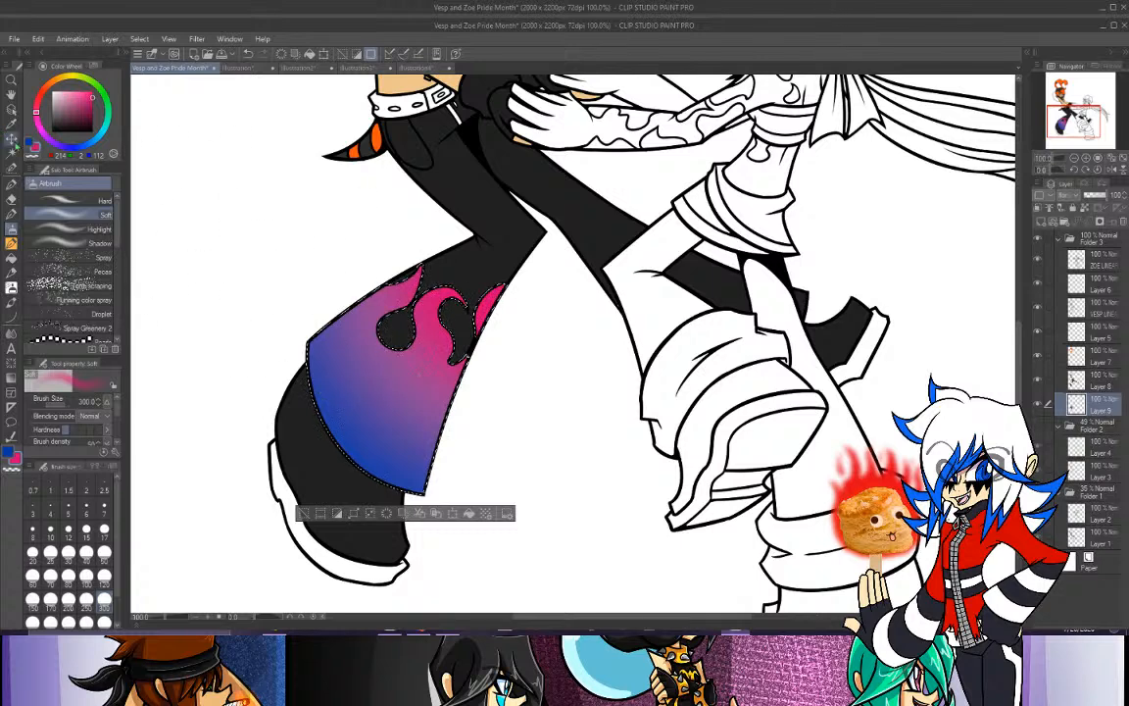
Sample the purple from the flame gradient as the main color and blend it into the middle with the Soft airbrush at size 120.
left_click(12, 117)
left_click(438, 397)
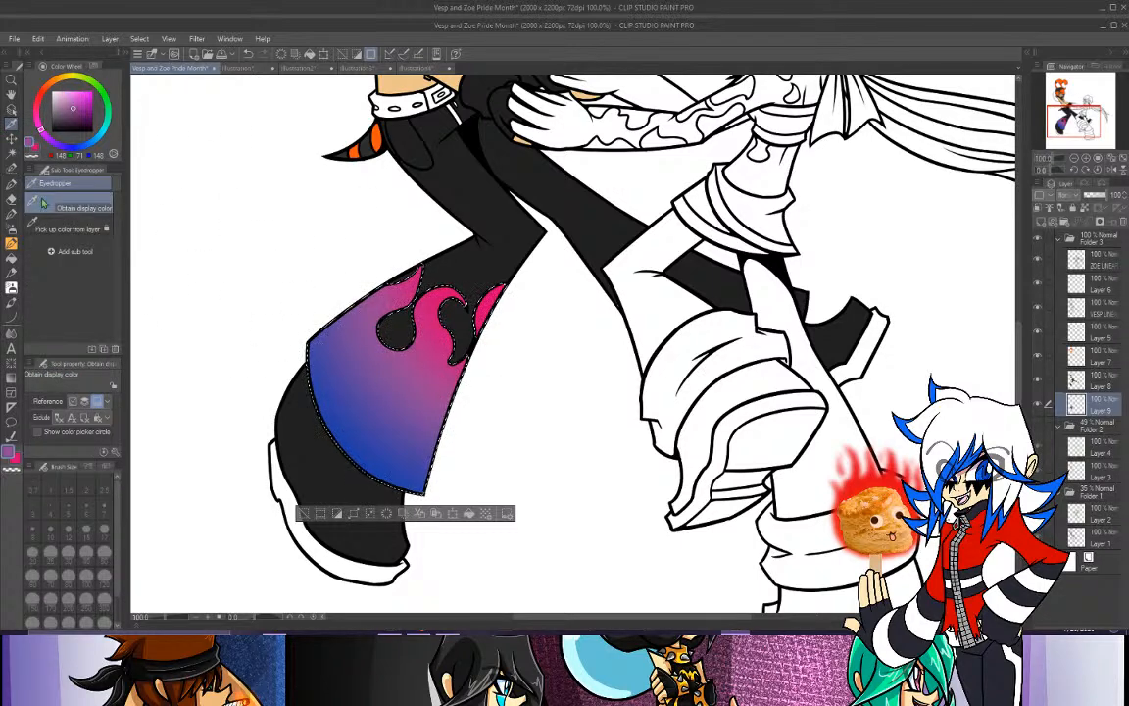
key("p")
left_click(11, 202)
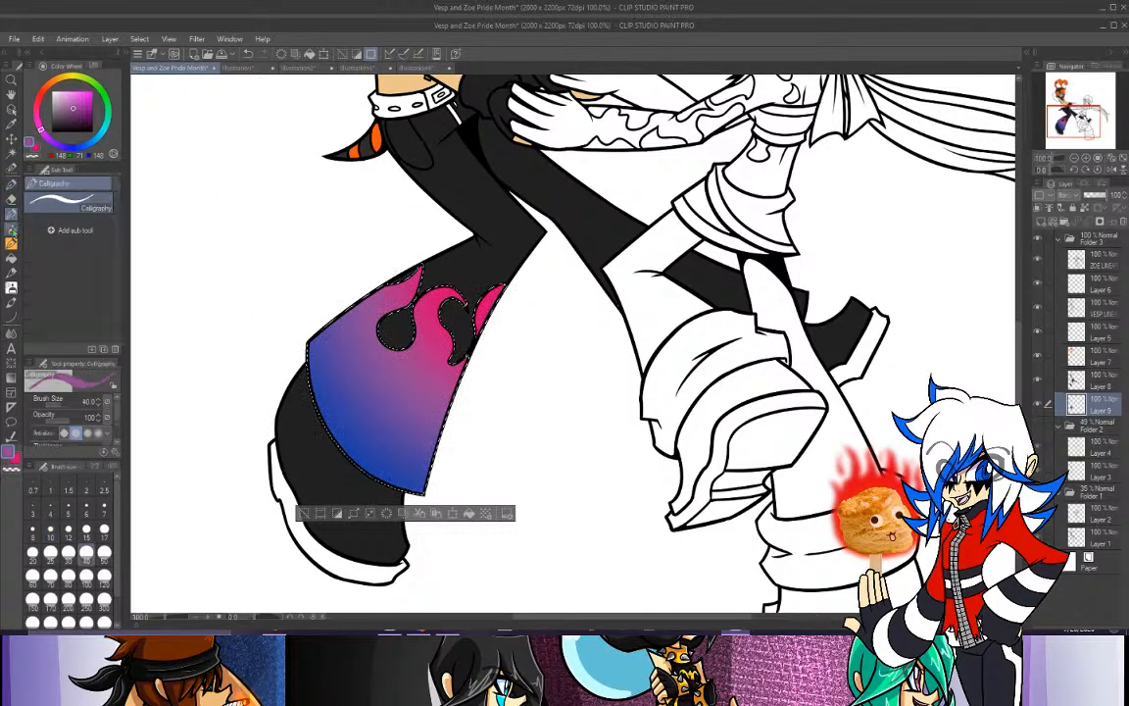
left_click(12, 228)
left_click(104, 577)
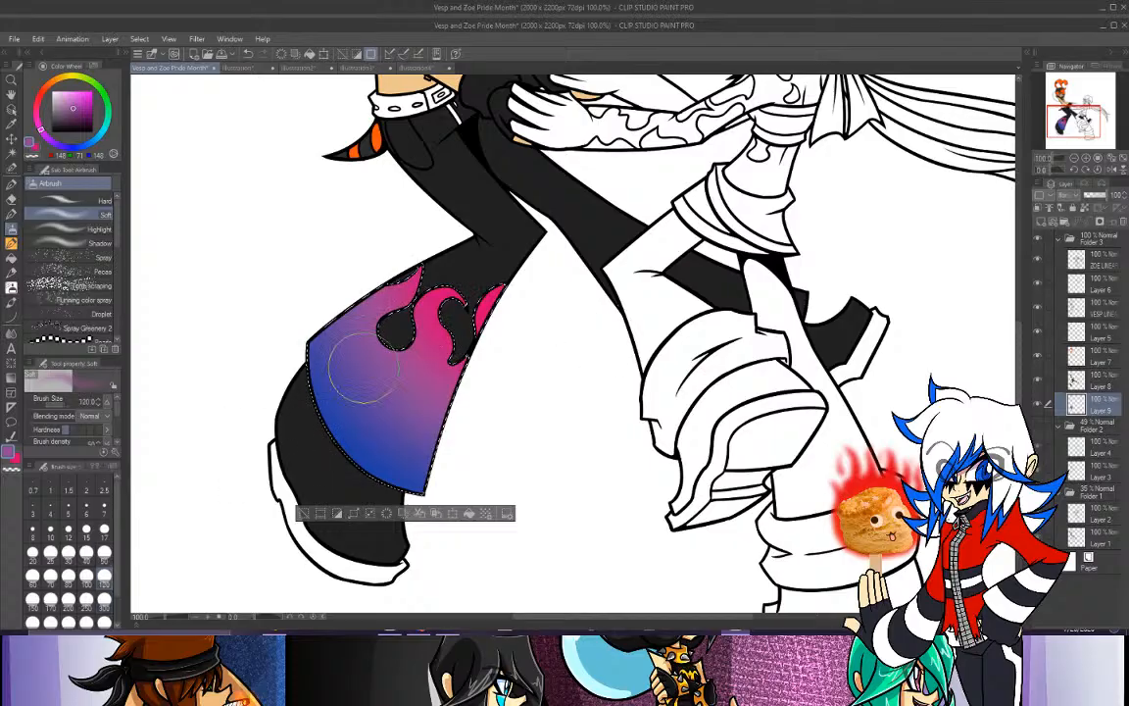
left_click_drag(366, 385, 395, 390)
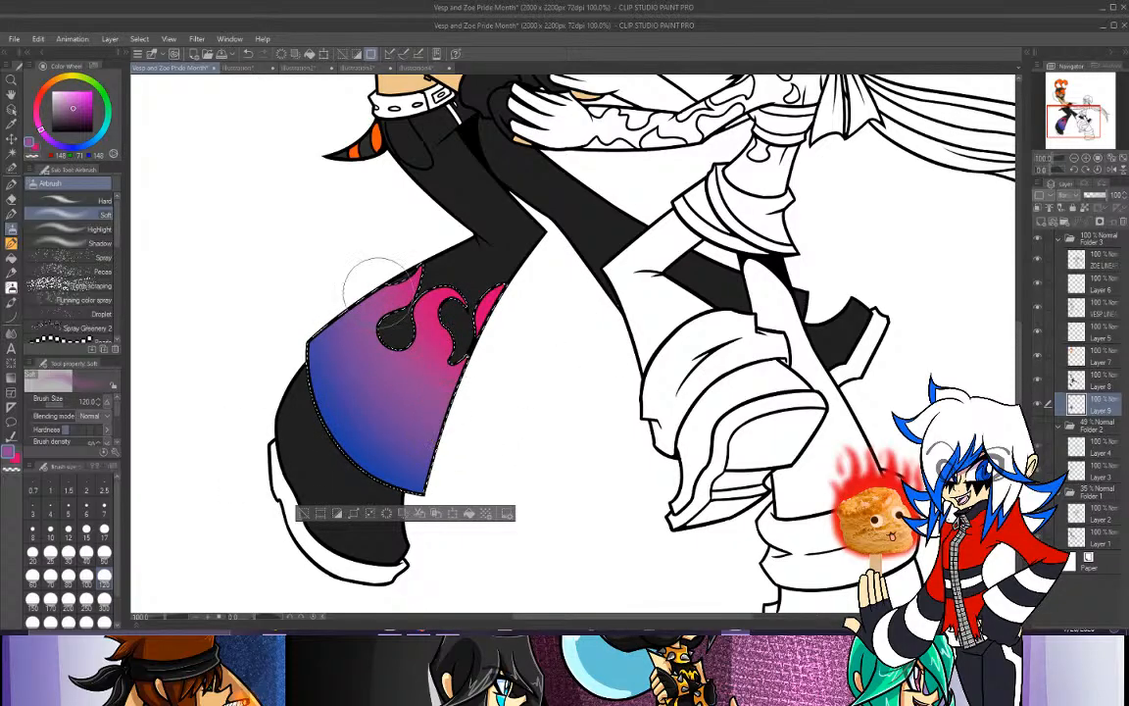
Touch up the flame's upper area with the secondary pink using the Soft airbrush at size 250, and deselect the flame area.
left_click(35, 147)
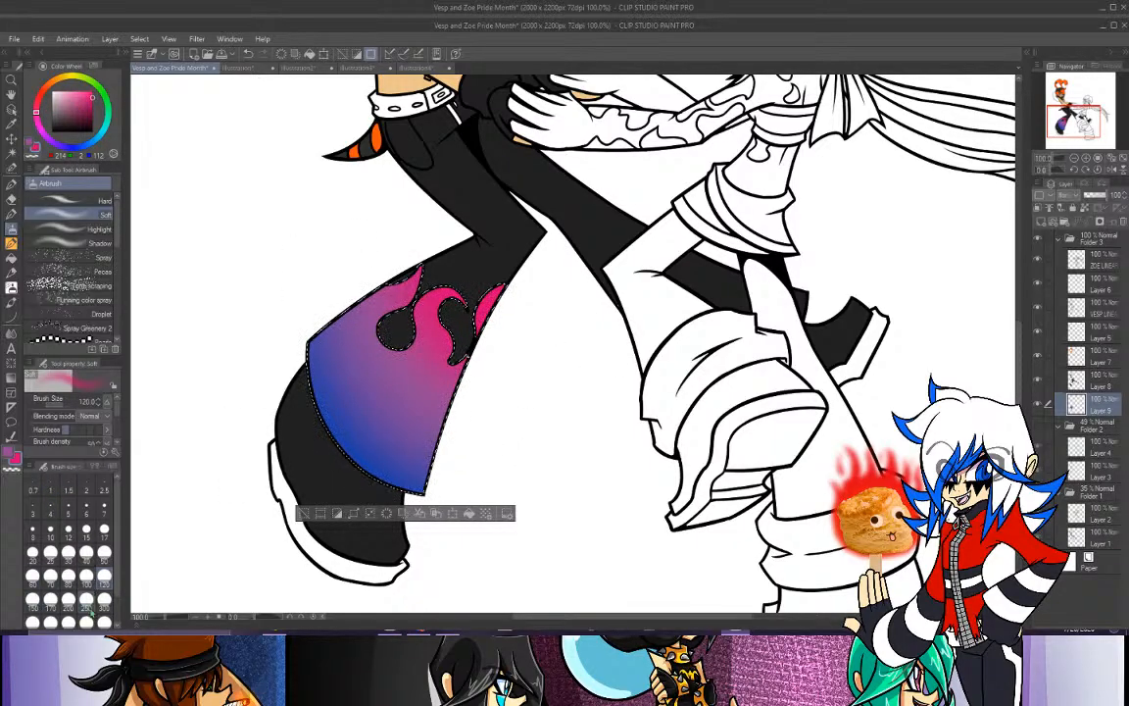
left_click(87, 598)
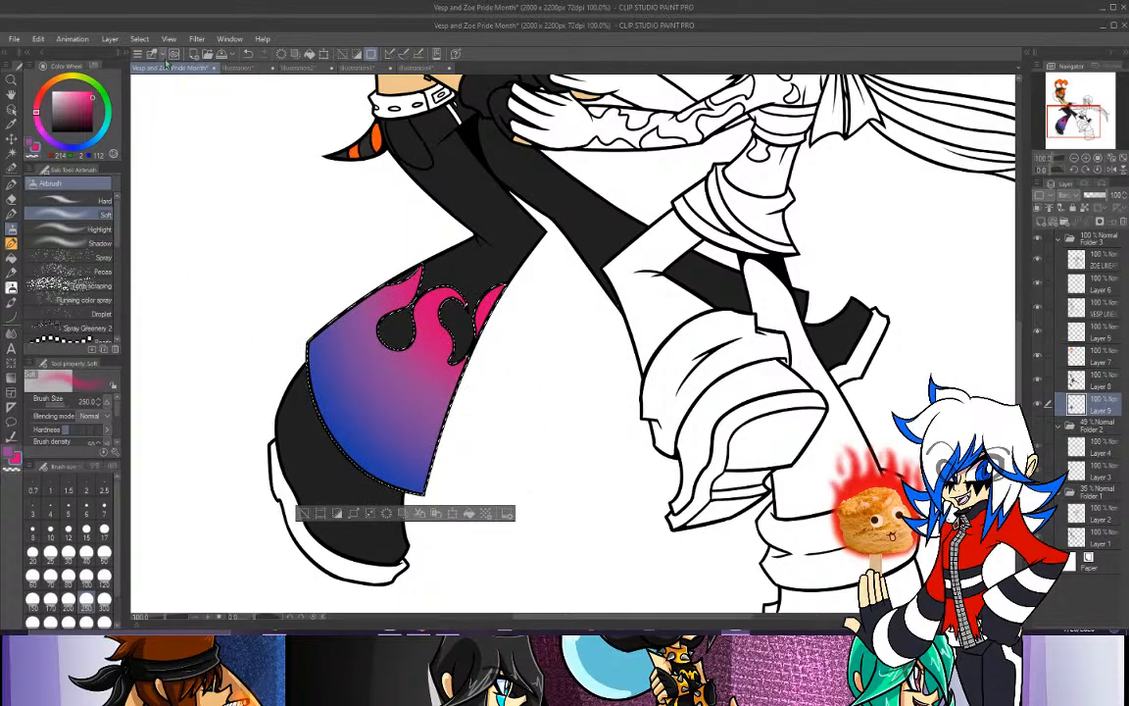
key("ctrl+d")
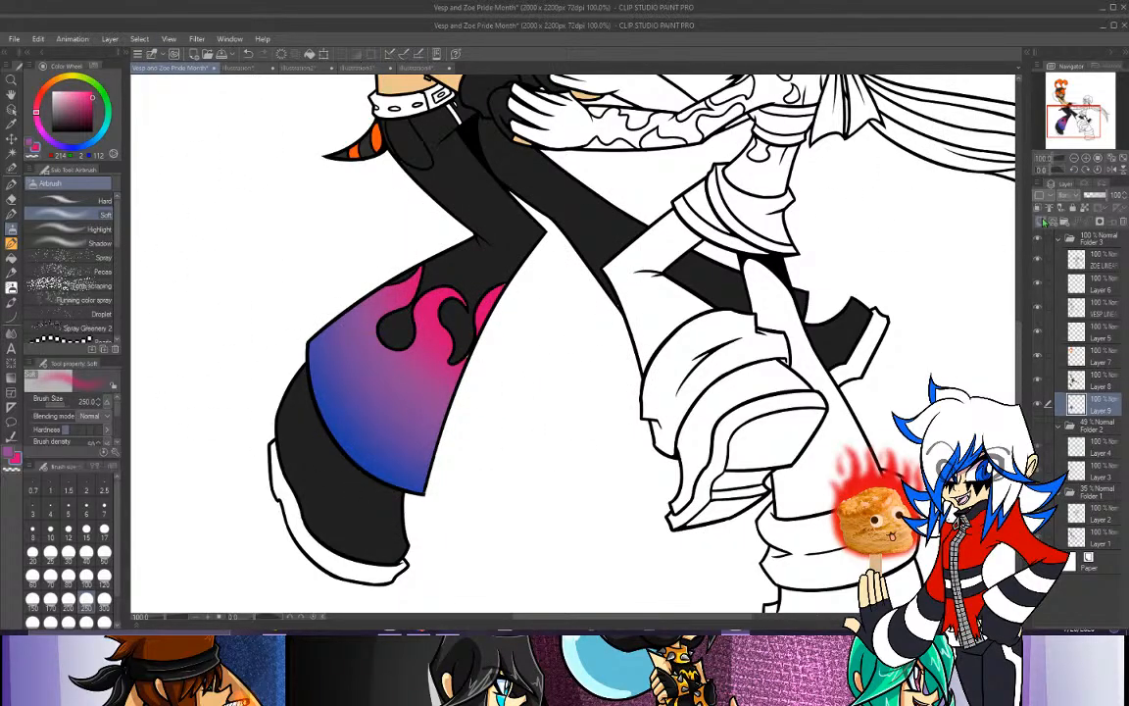
Mix a light pink from the current hue and fill Vesp's tongue with it on Layer 9, referring to other layers.
left_click(11, 182)
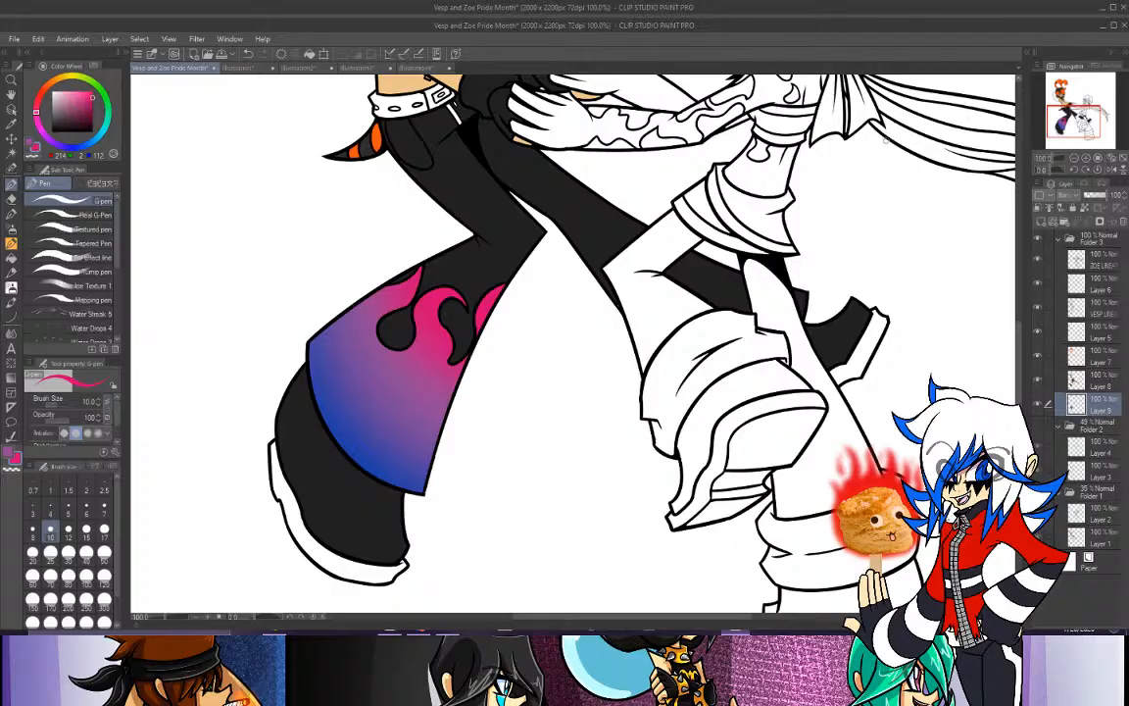
left_click_drag(1085, 124, 1062, 97)
left_click(1087, 157)
left_click(1086, 158)
left_click(1086, 158)
left_click(1086, 158)
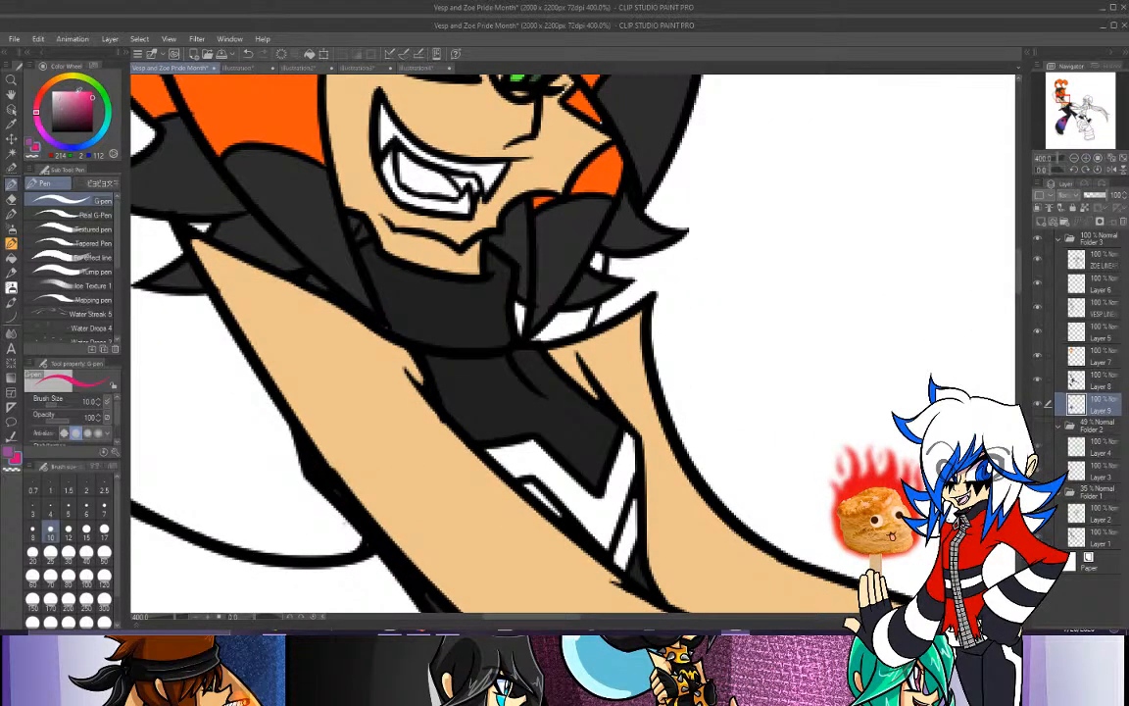
left_click(67, 84)
left_click(11, 242)
left_click(420, 187)
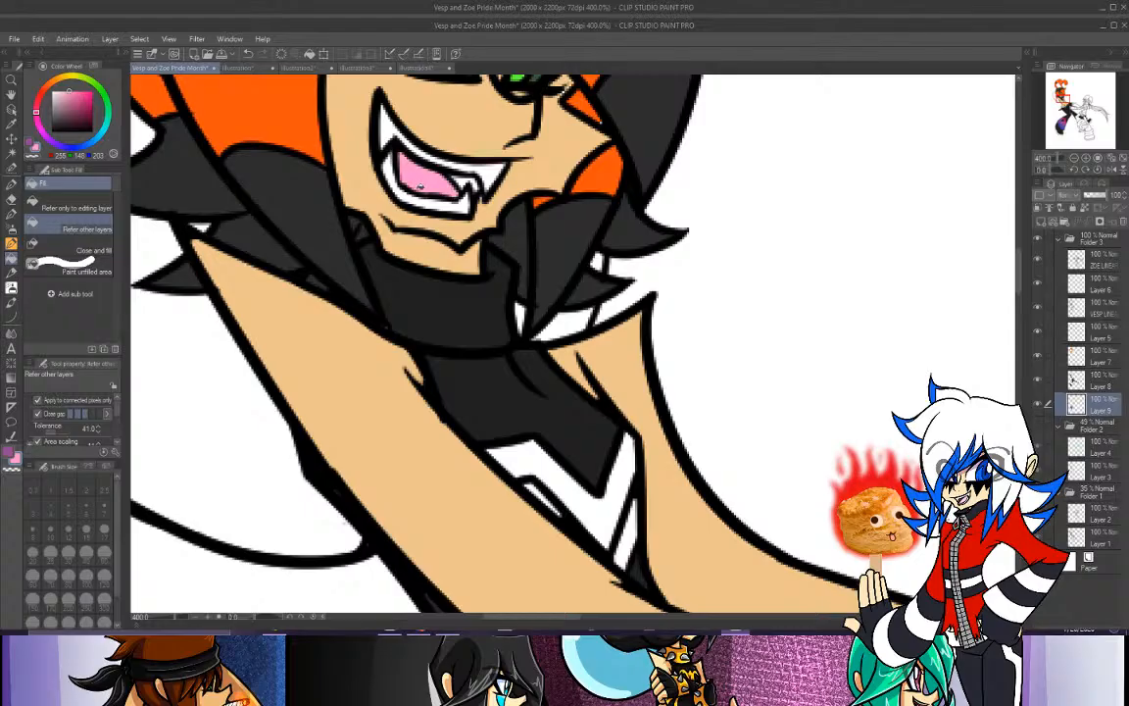
left_click(1074, 158)
left_click(1074, 157)
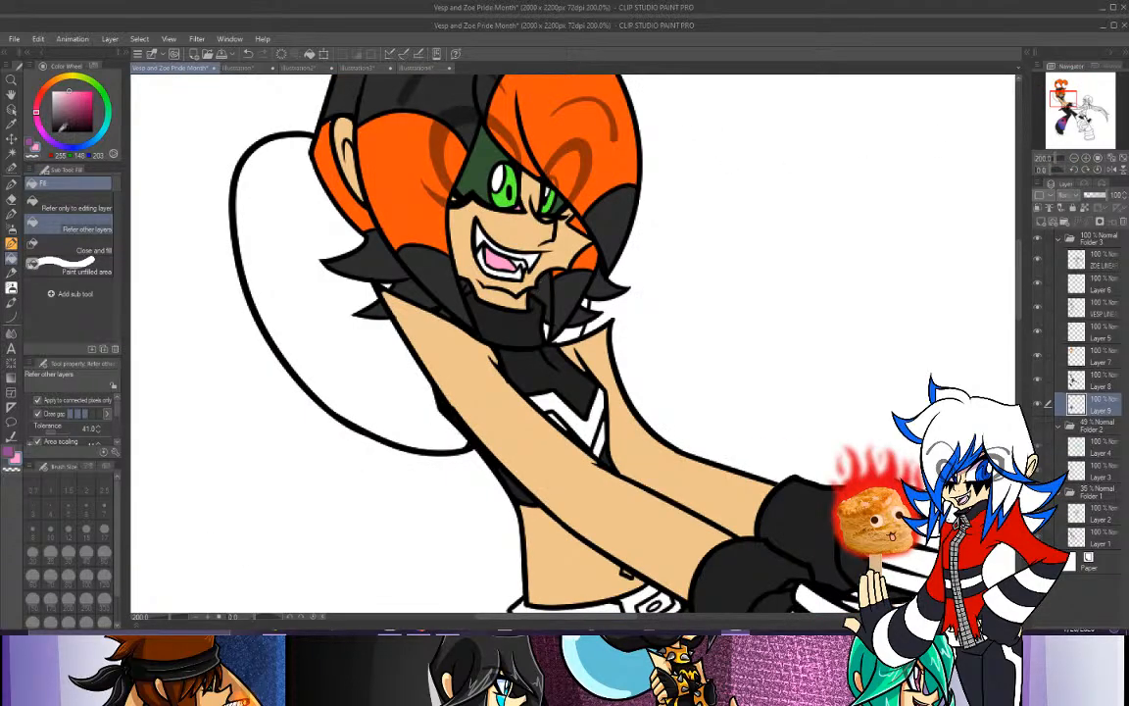
left_click(39, 97)
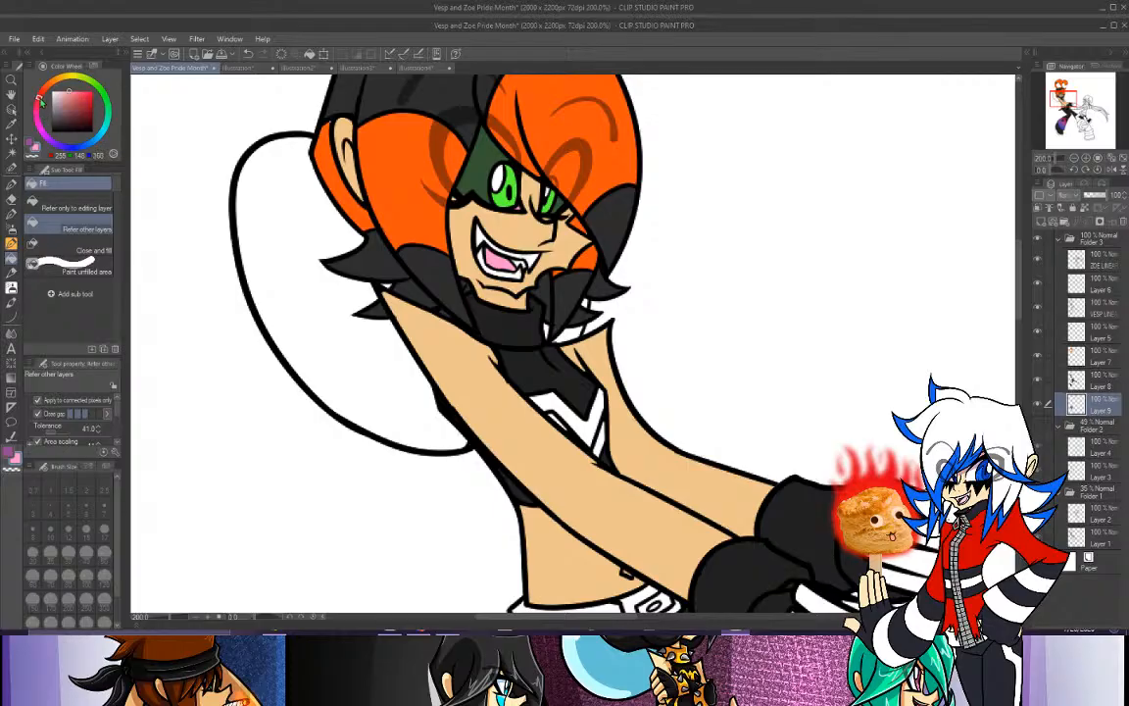
left_click(83, 109)
left_click(85, 115)
Sample the red of the black, yellow and red flag as the secondary color and its yellow as the main color, and return to the illustration.
left_click(1075, 158)
left_click(1065, 103)
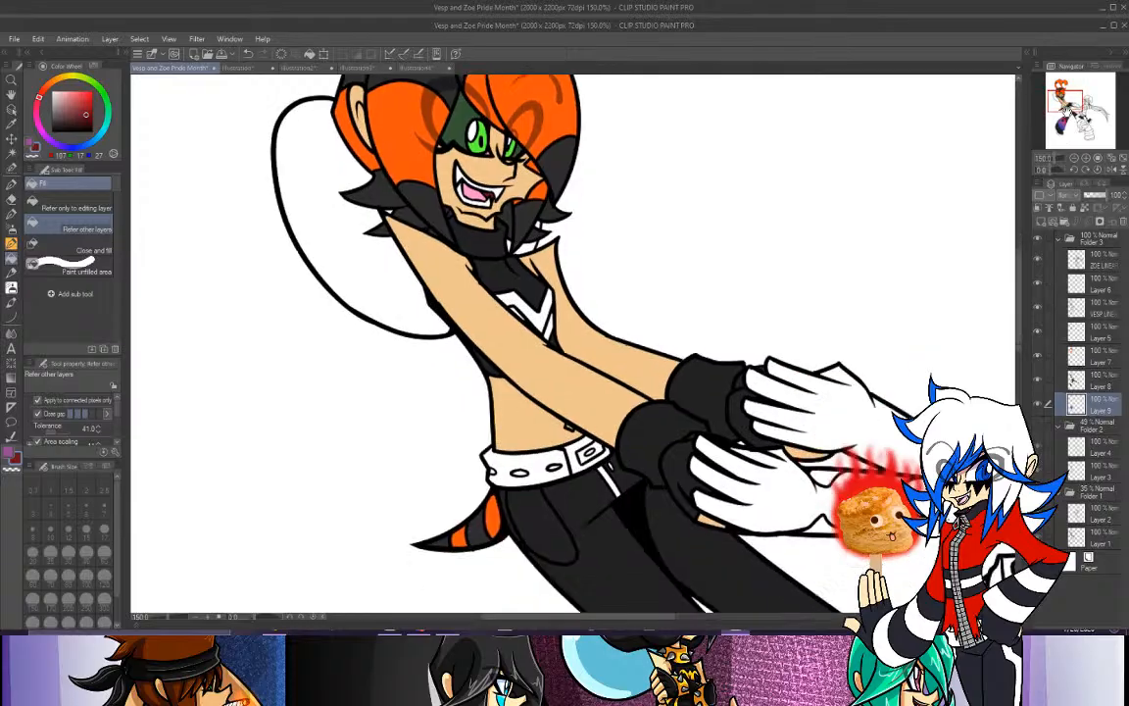
left_click_drag(1065, 101, 1068, 105)
left_click(11, 122)
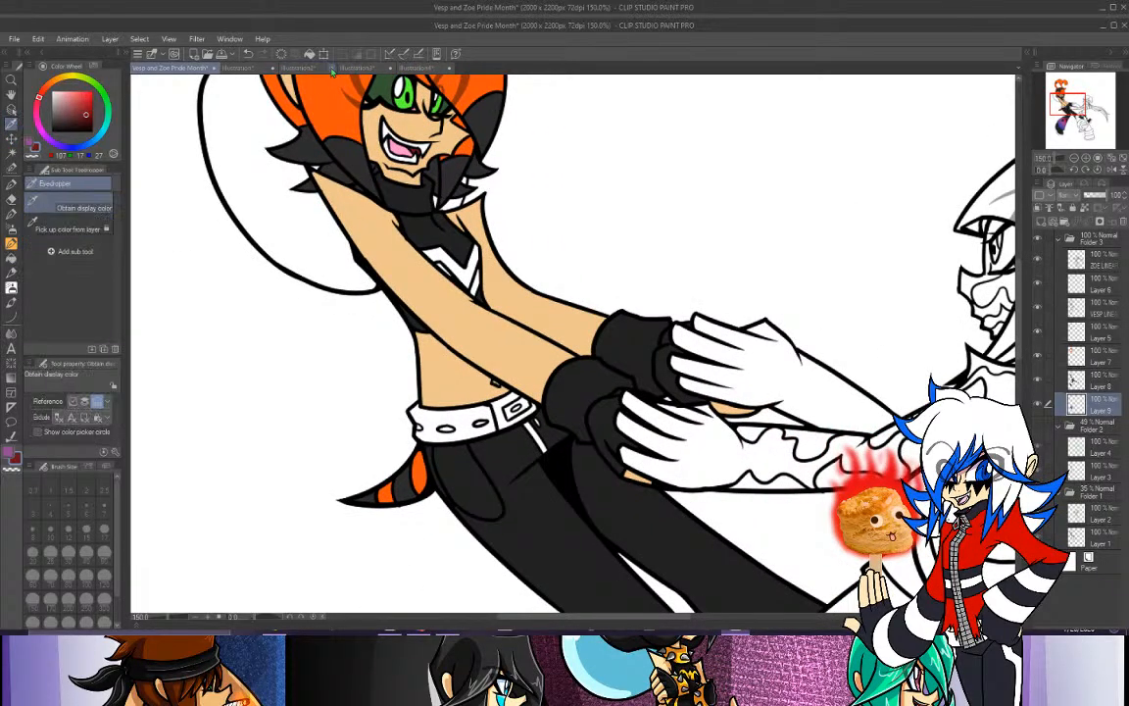
left_click(318, 67)
left_click(389, 68)
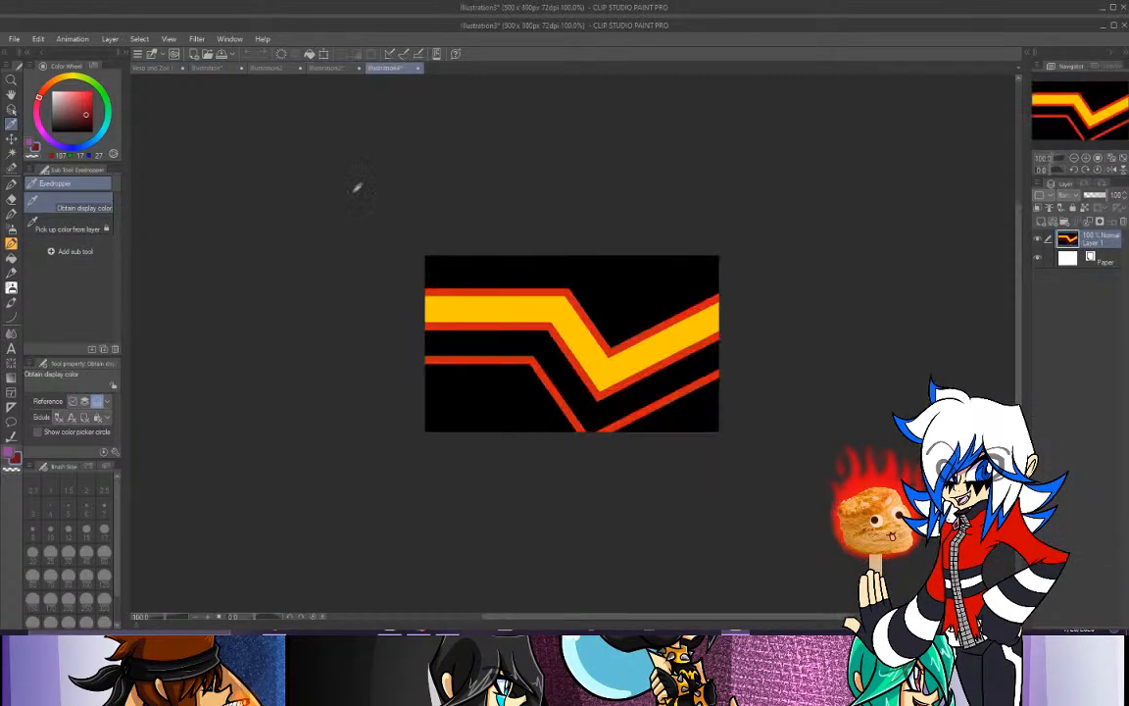
left_click(558, 327)
left_click(29, 142)
left_click(521, 302)
left_click(331, 67)
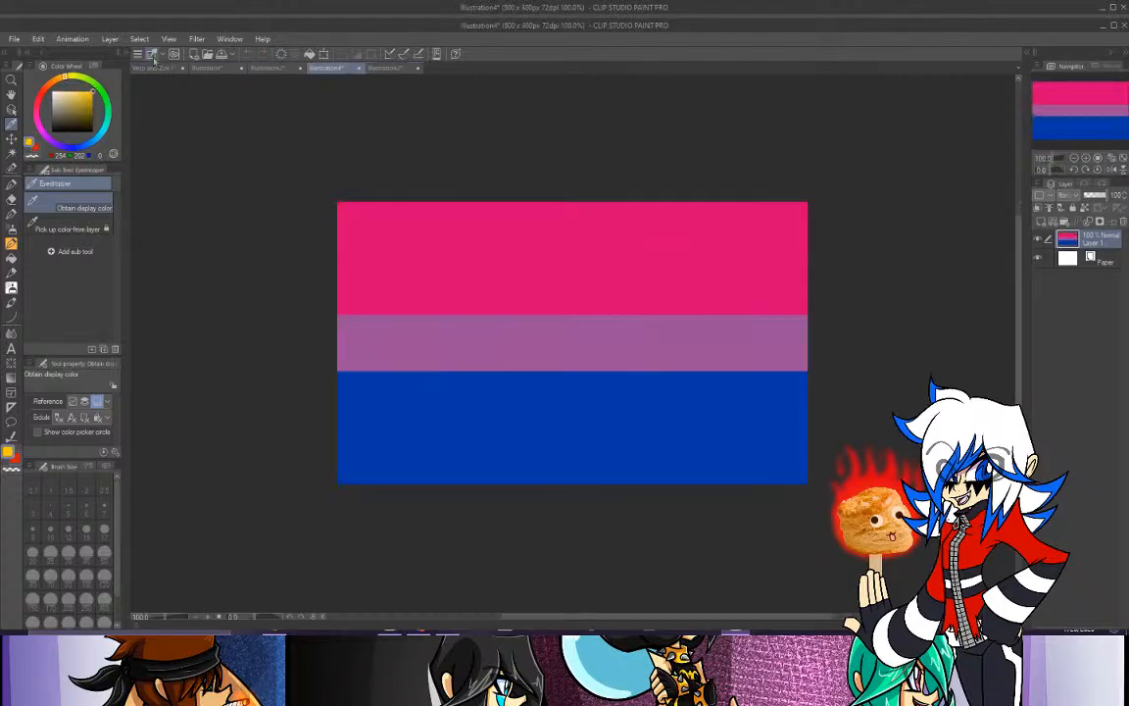
left_click(142, 67)
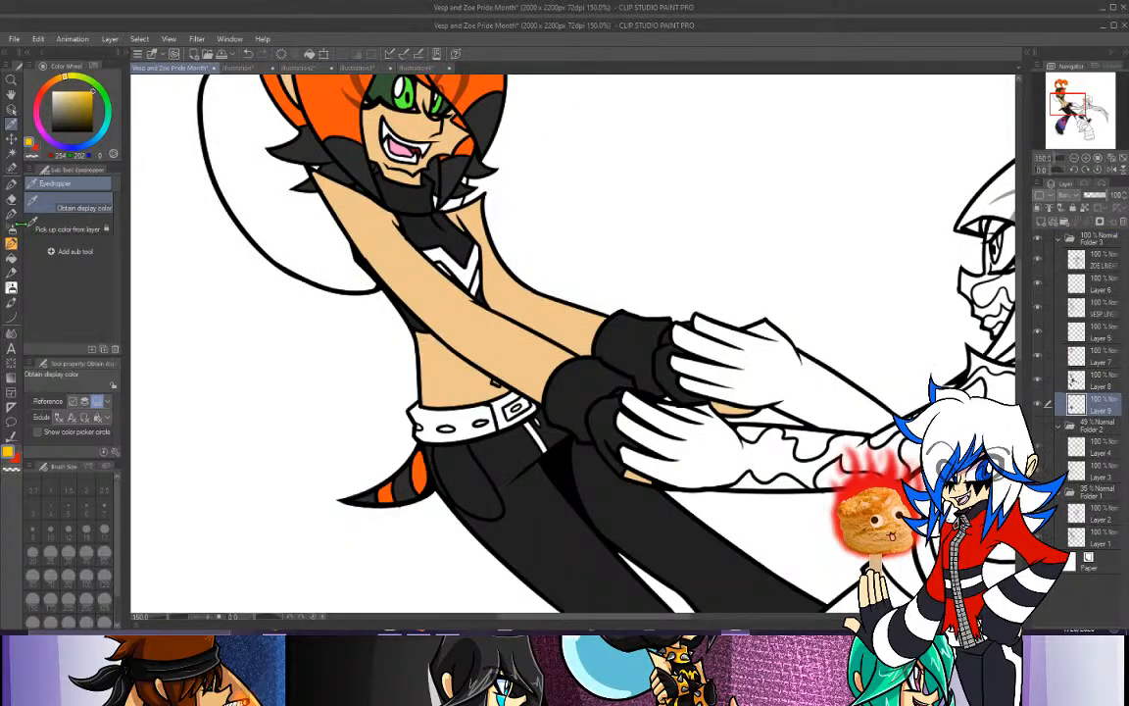
Fill the chevron stripes on Vesp's shirt with the sampled red and yellow on Layer 9.
left_click(34, 145)
left_click(11, 257)
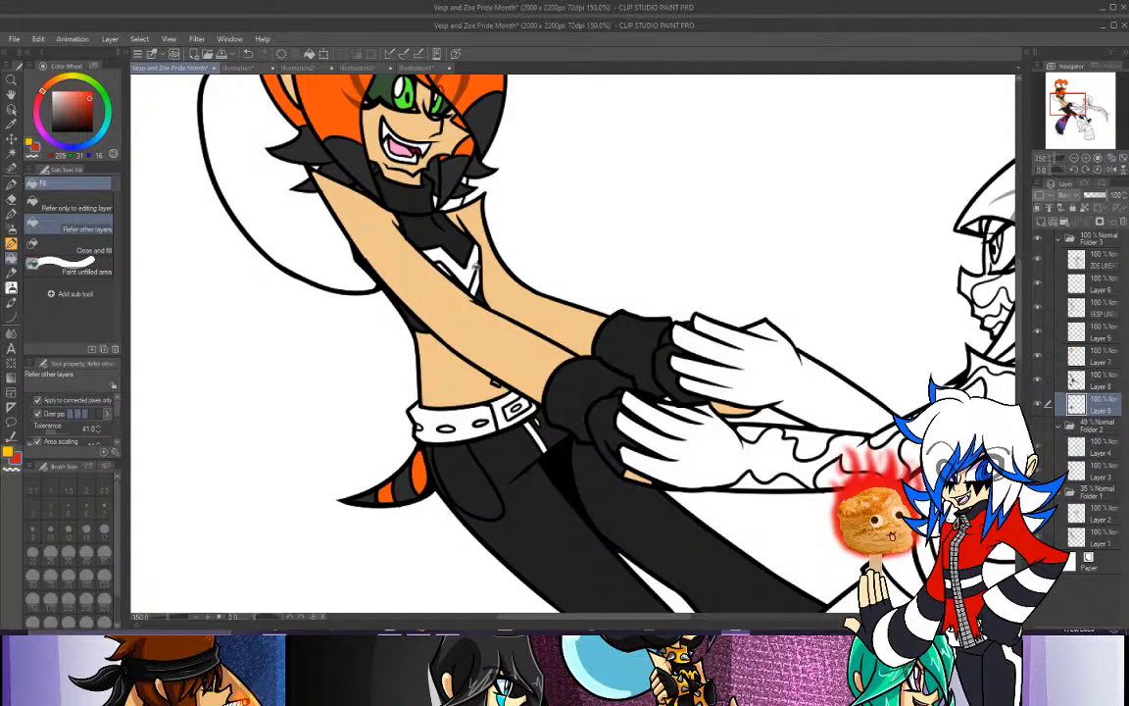
left_click(476, 267)
left_click(34, 145)
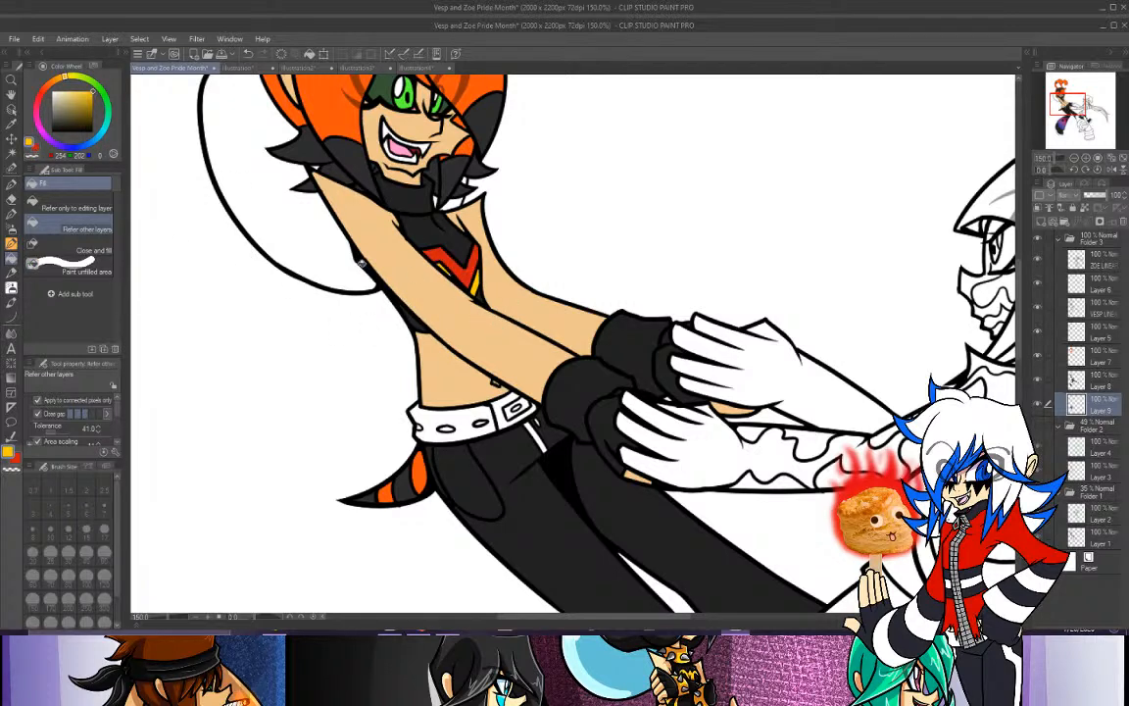
Hide Layer 8 and ink the missing stripe line at the shirt's side in black with the size 10 G-pen on Vesp's lineart layer.
key("p")
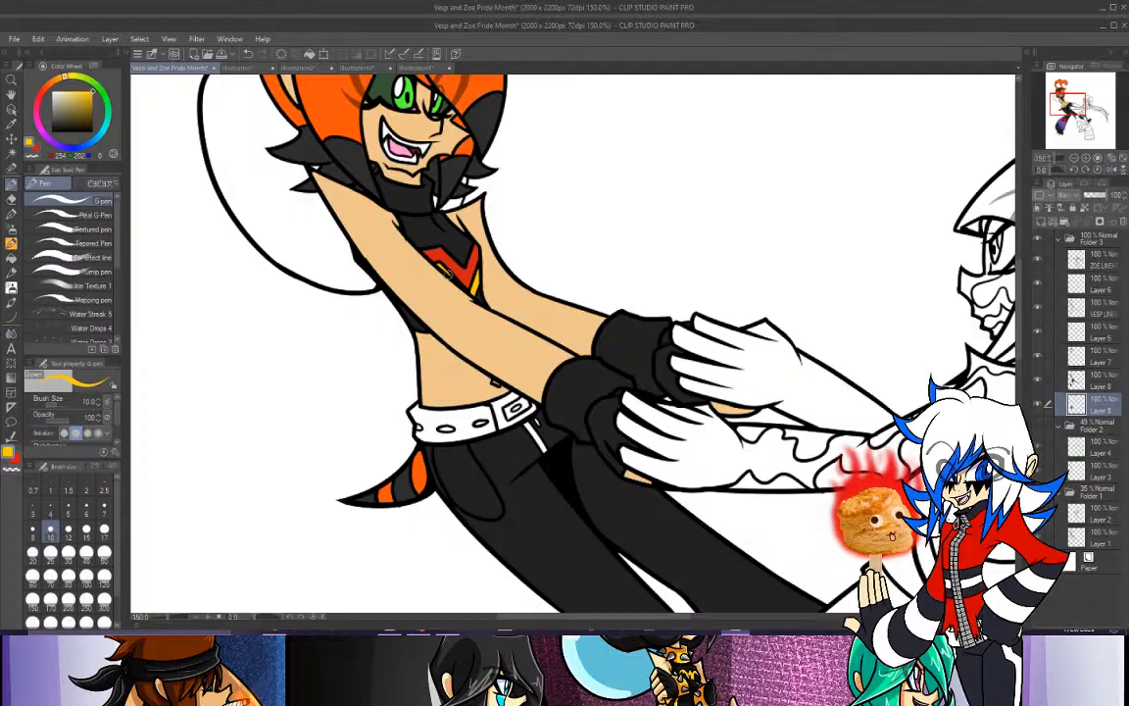
left_click(1098, 309)
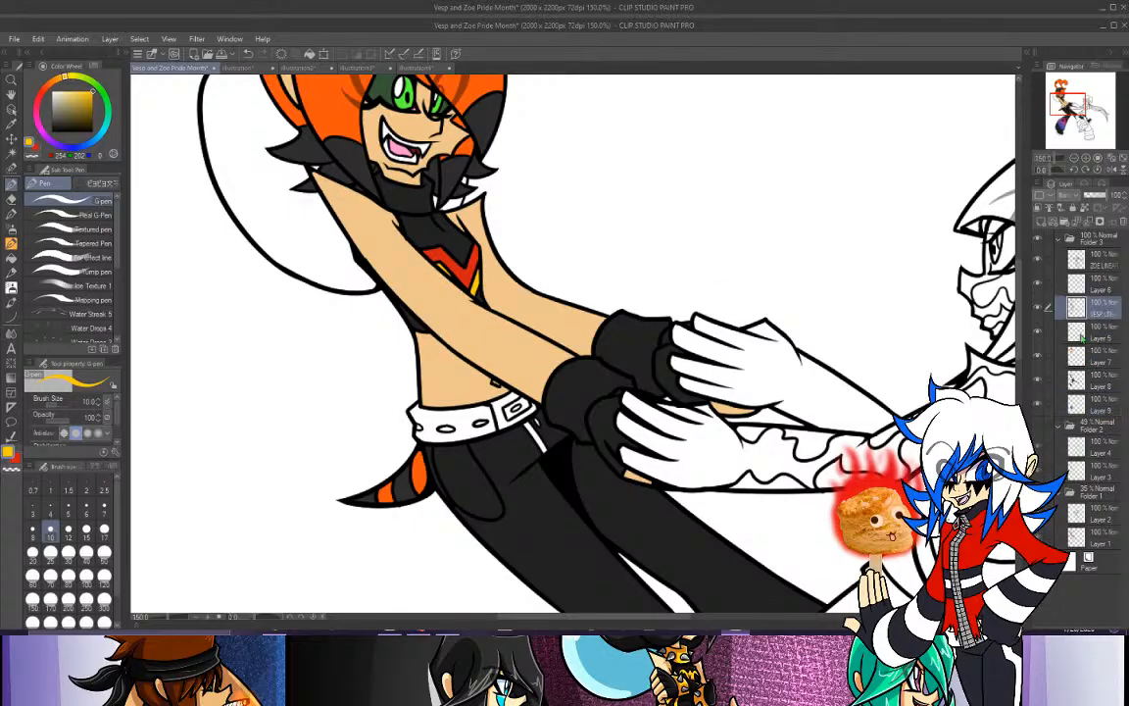
left_click(34, 144)
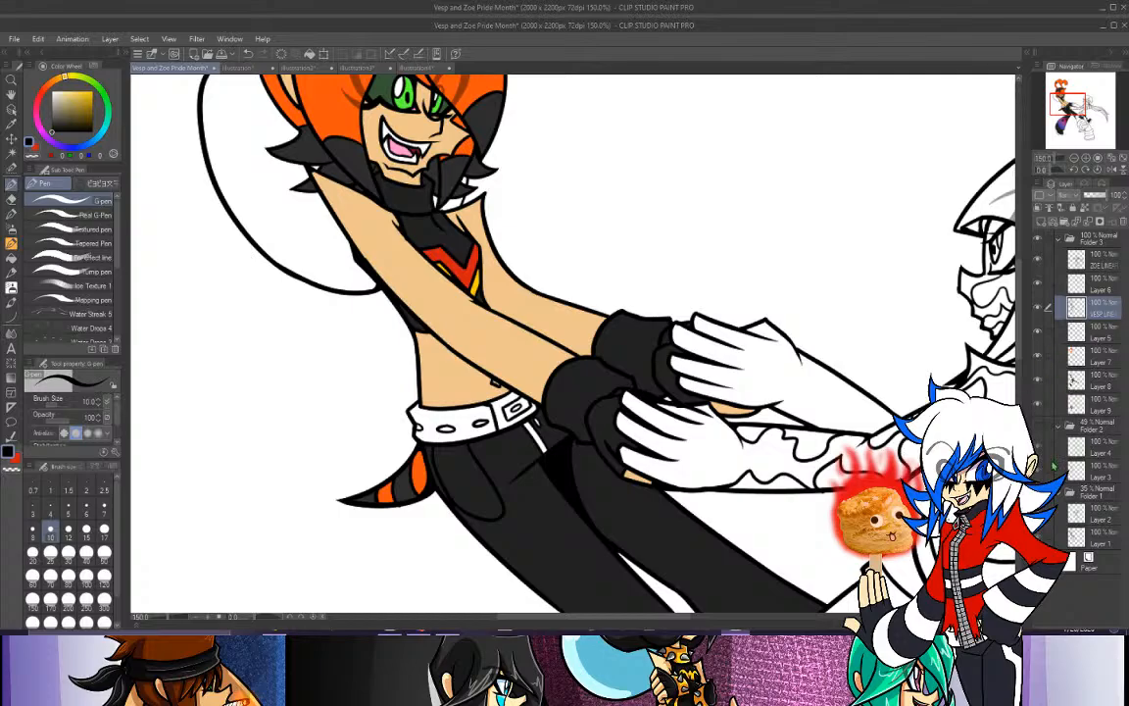
left_click(1040, 383)
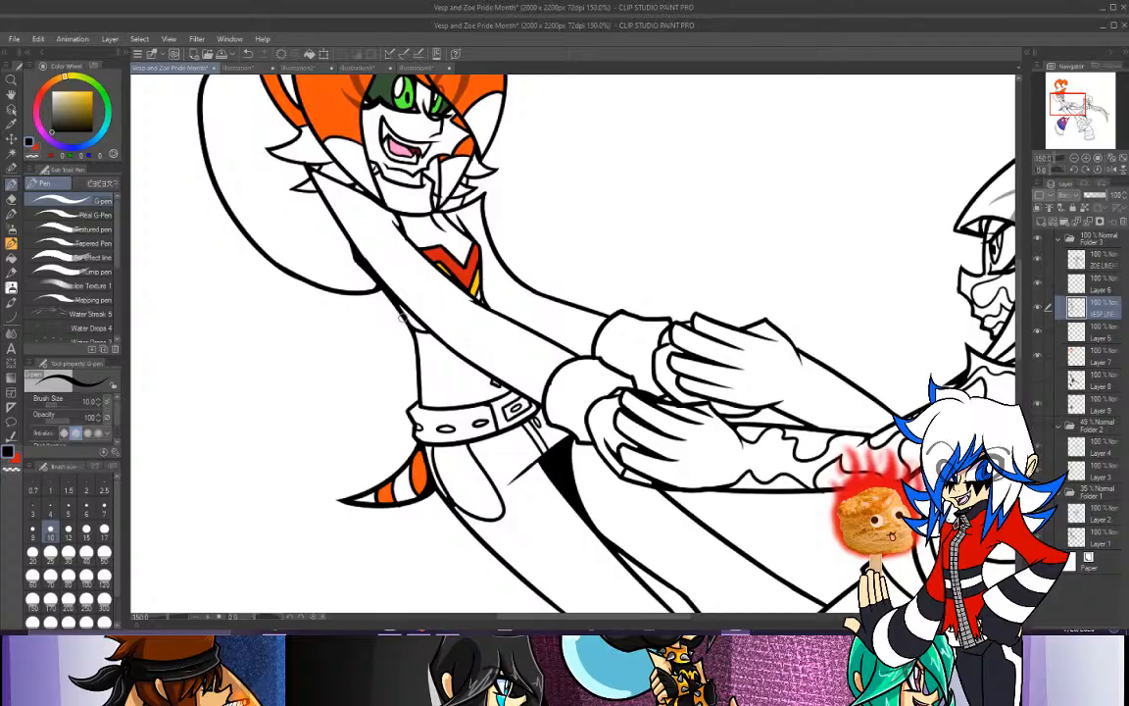
left_click_drag(404, 314, 421, 326)
Color the small stripe at the side of Vesp's shirt red on Layer 7 and show Layer 8 again.
left_click(1094, 358)
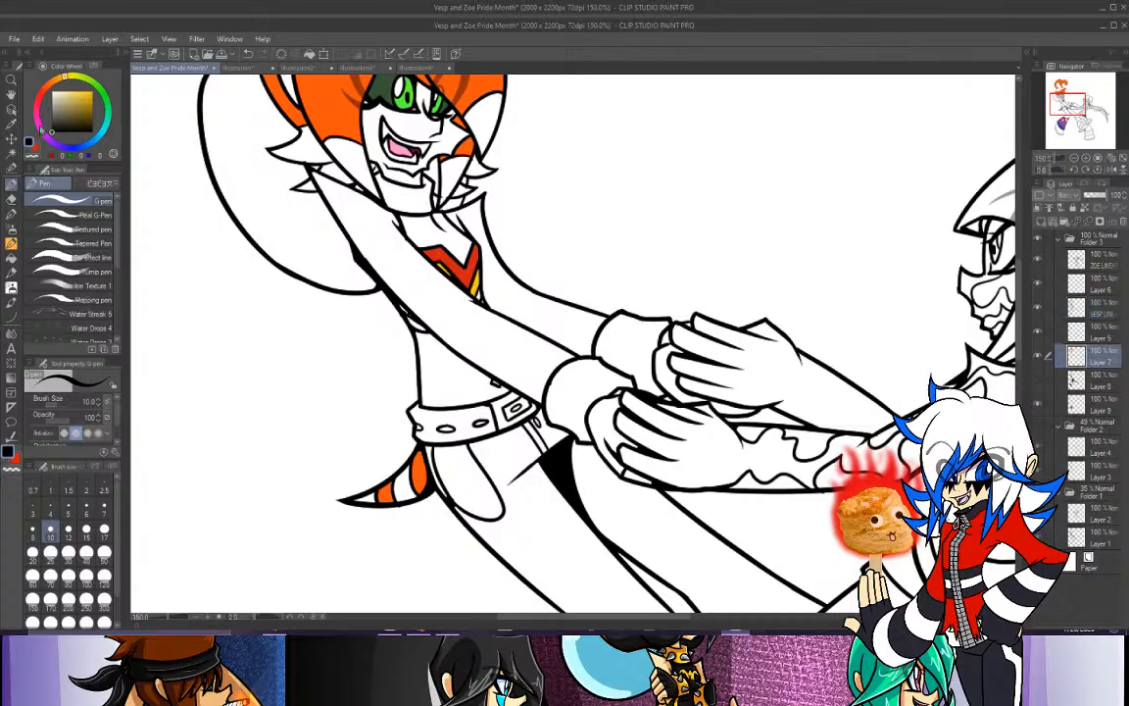
left_click(12, 119)
left_click(12, 257)
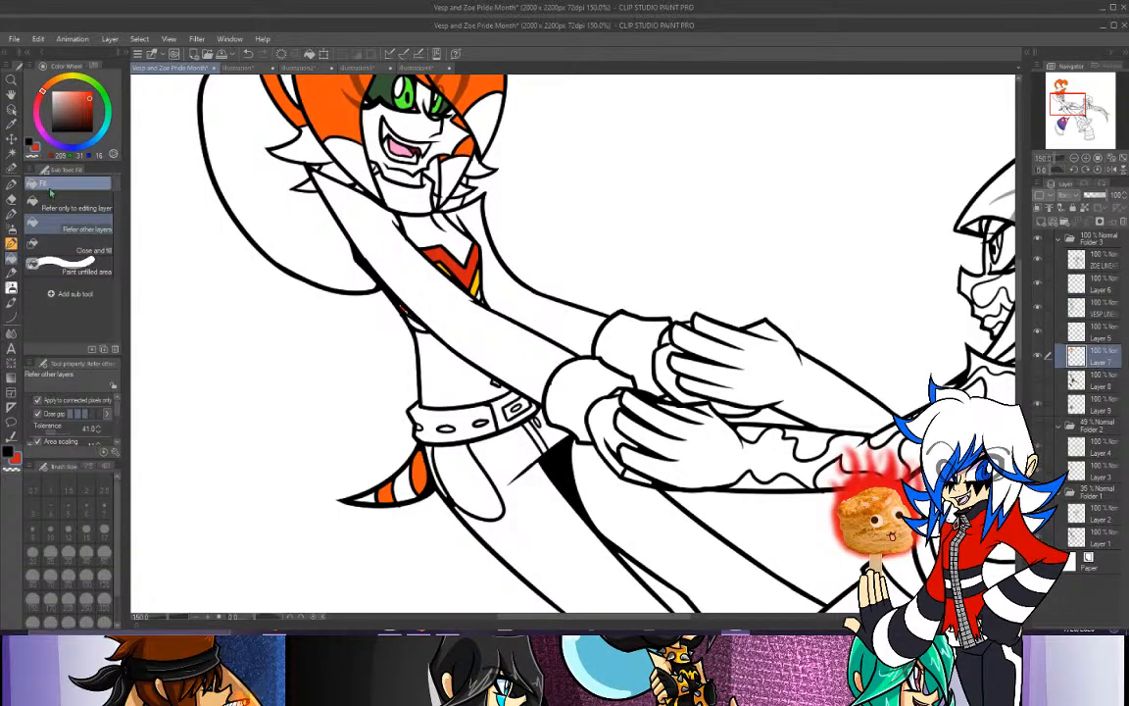
key("p")
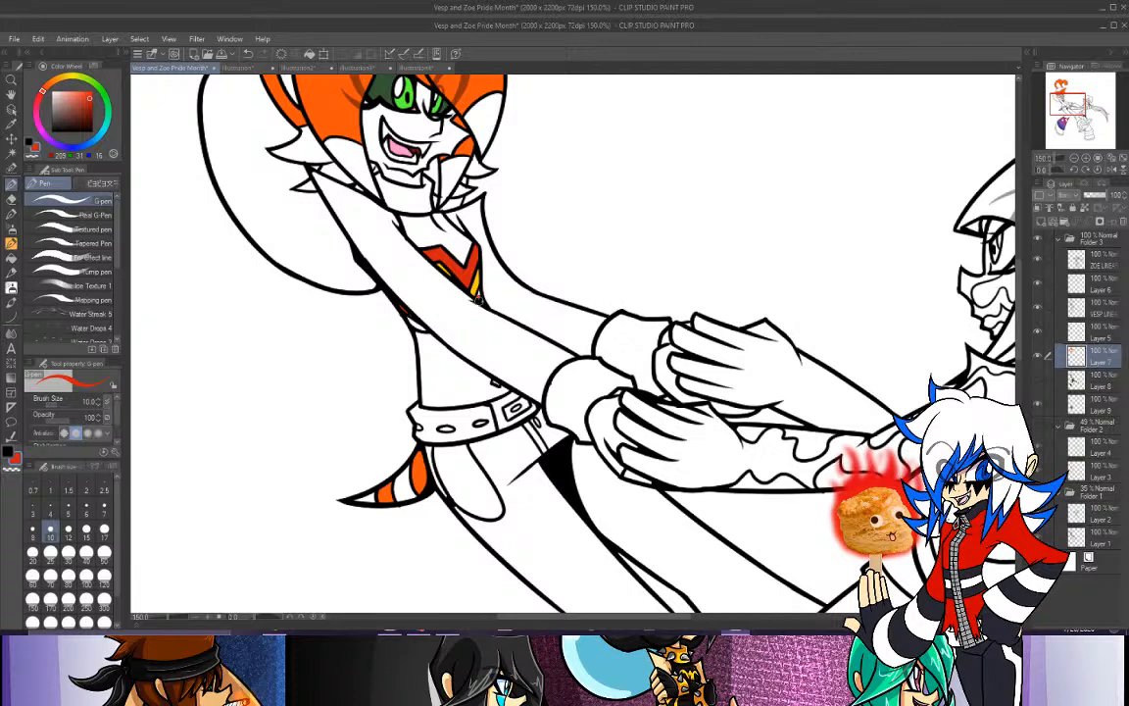
left_click(1039, 387)
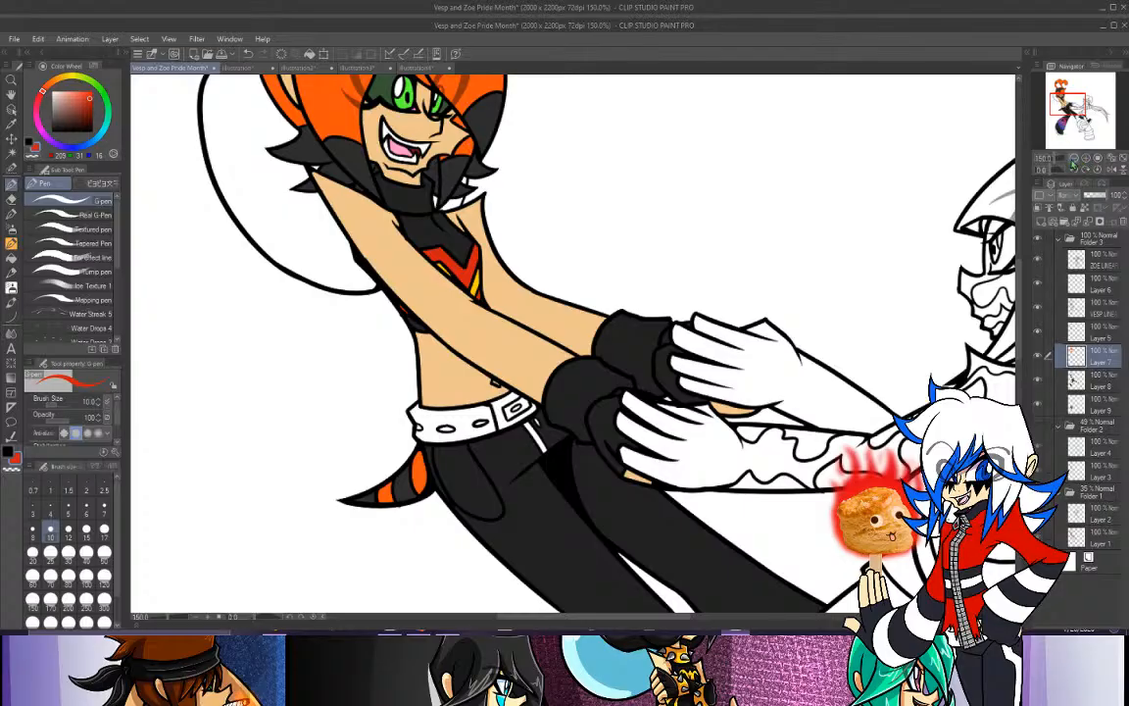
Fill Vesp's large wing and the small wing area beside the collar with light cyan on Layer 9.
left_click_drag(470, 461, 546, 460)
left_click_drag(1064, 105, 1066, 98)
left_click(1099, 408)
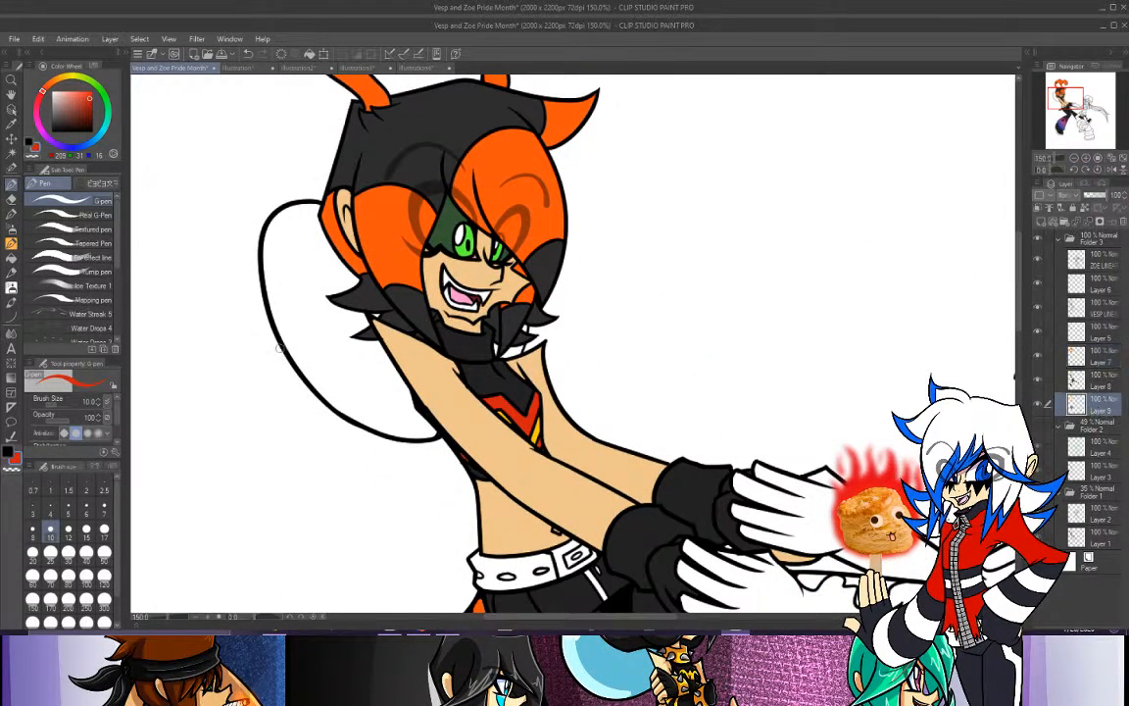
left_click(104, 135)
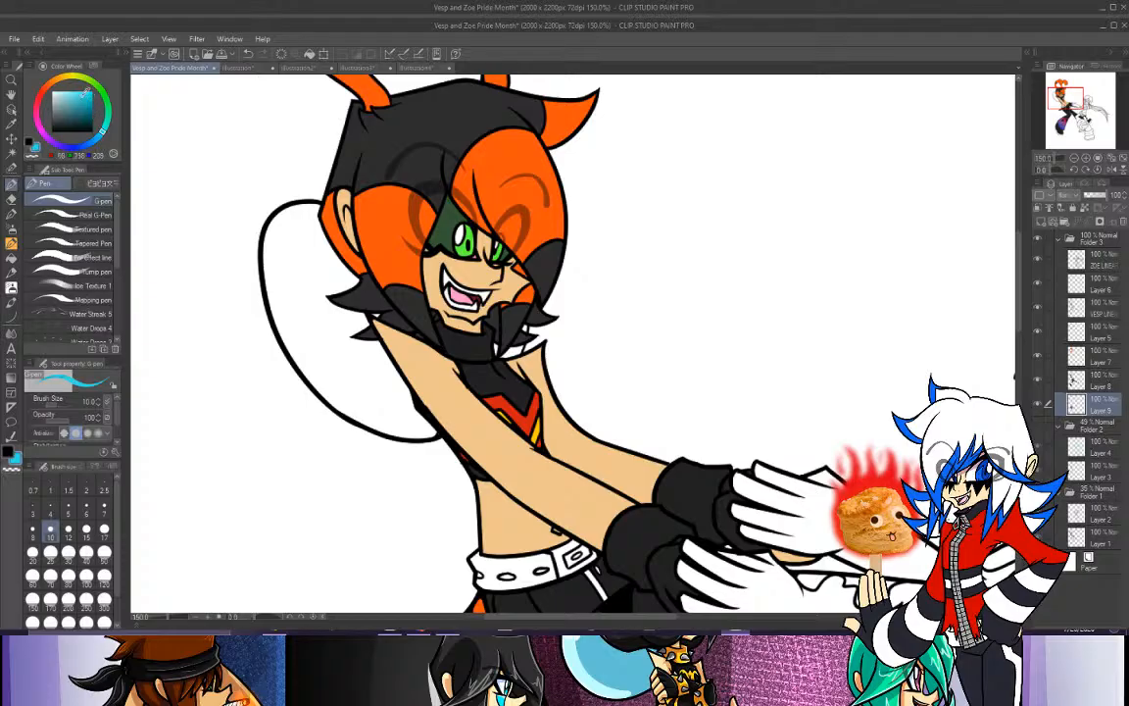
left_click(12, 242)
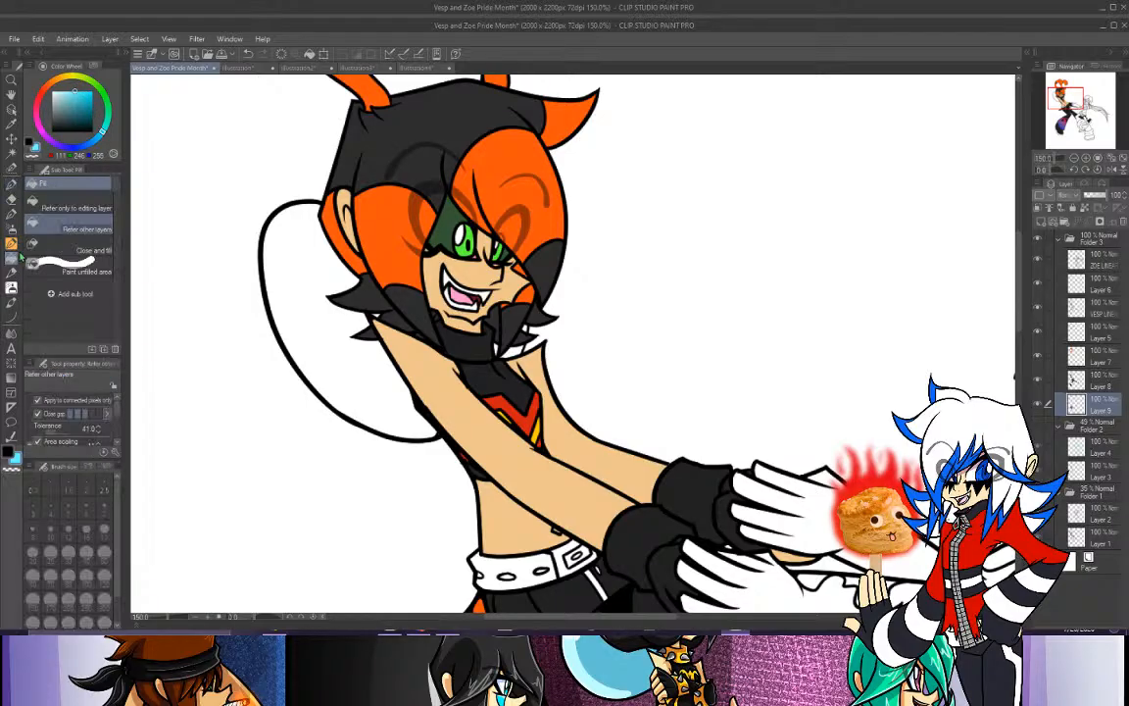
left_click(303, 324)
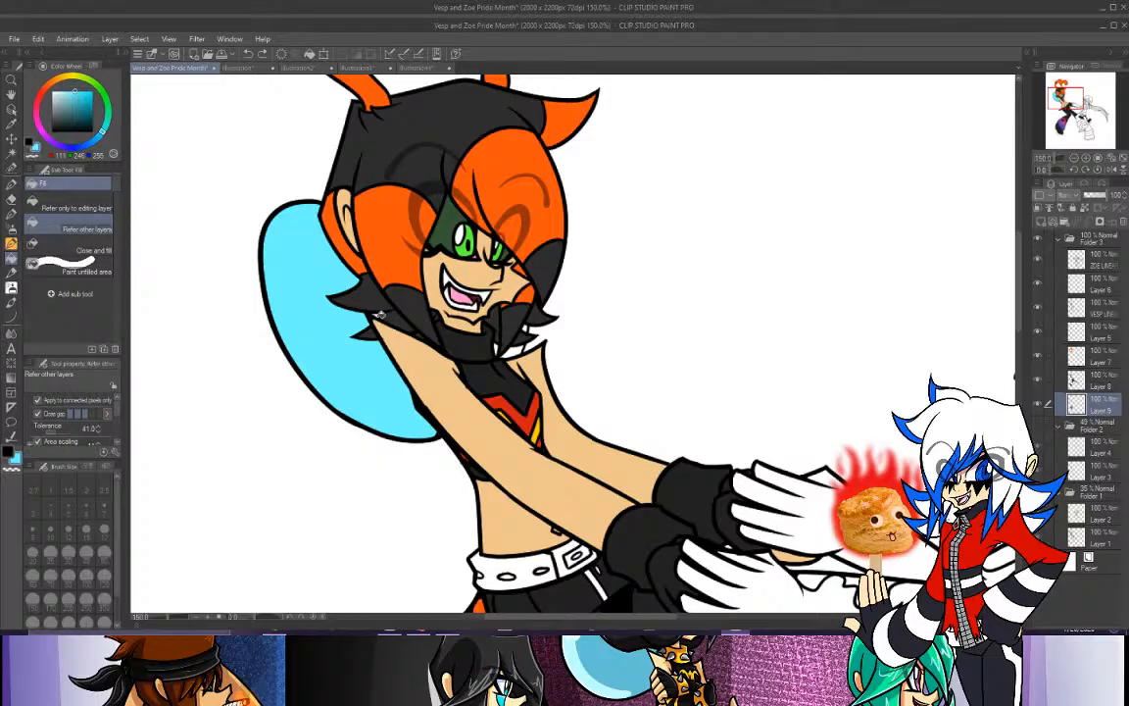
left_click(508, 349)
Fill Vesp's belt buckle, zipper and both boot soles with light gray on Layer 9.
mouse_move(1066, 113)
left_mouse_down()
mouse_move(1075, 125)
mouse_move(1069, 95)
mouse_move(1069, 113)
left_mouse_up()
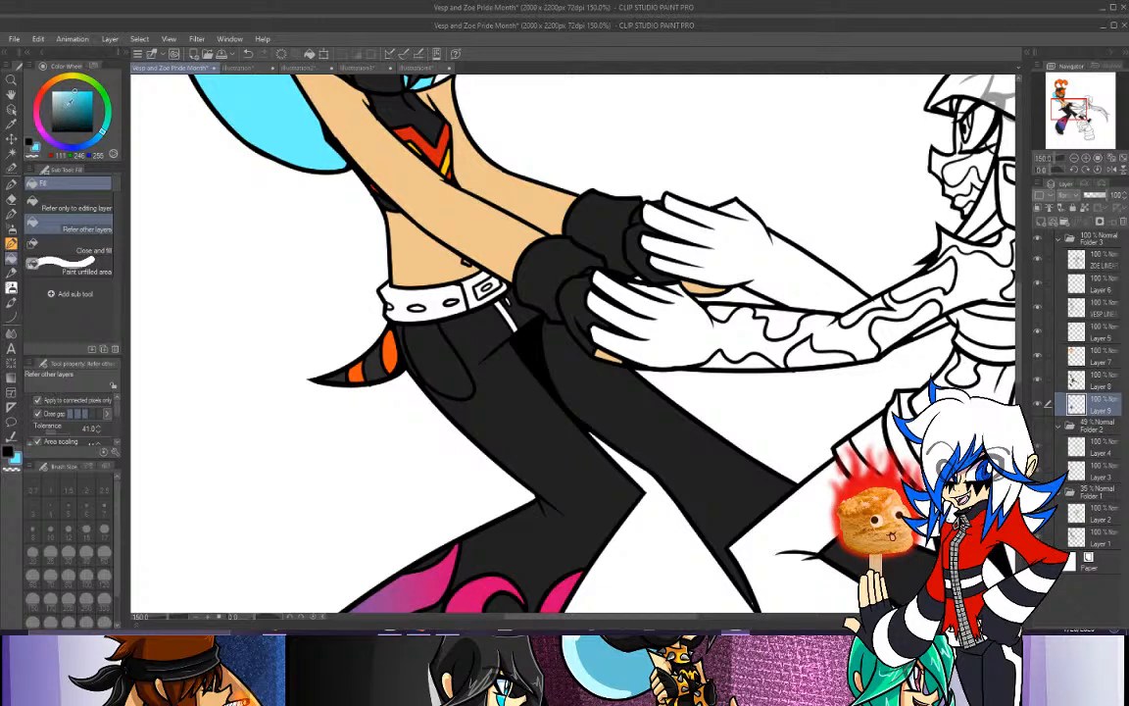
left_click(54, 98)
left_click(506, 296)
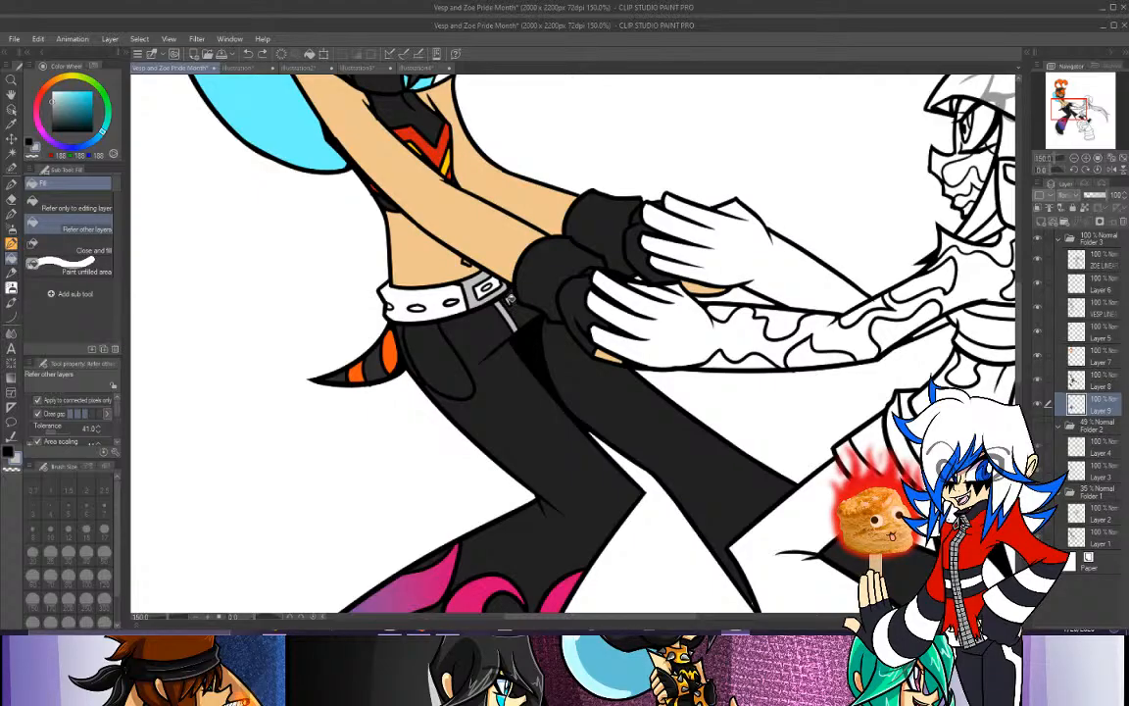
left_click_drag(1065, 117, 1074, 133)
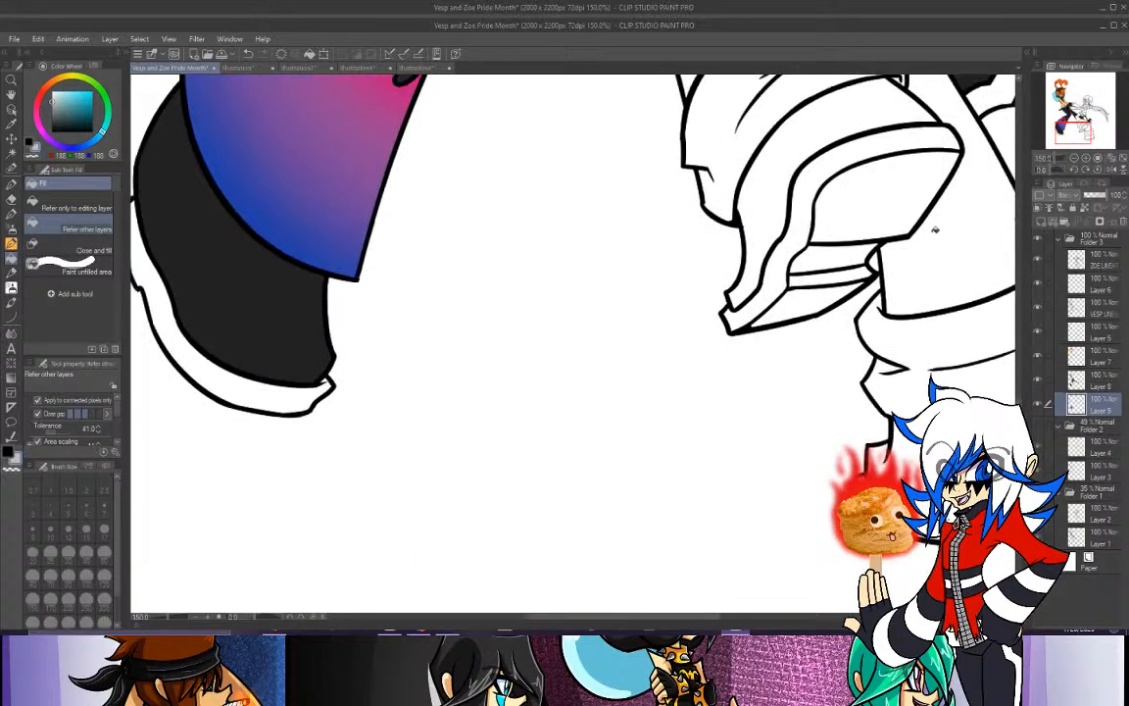
left_click(328, 389)
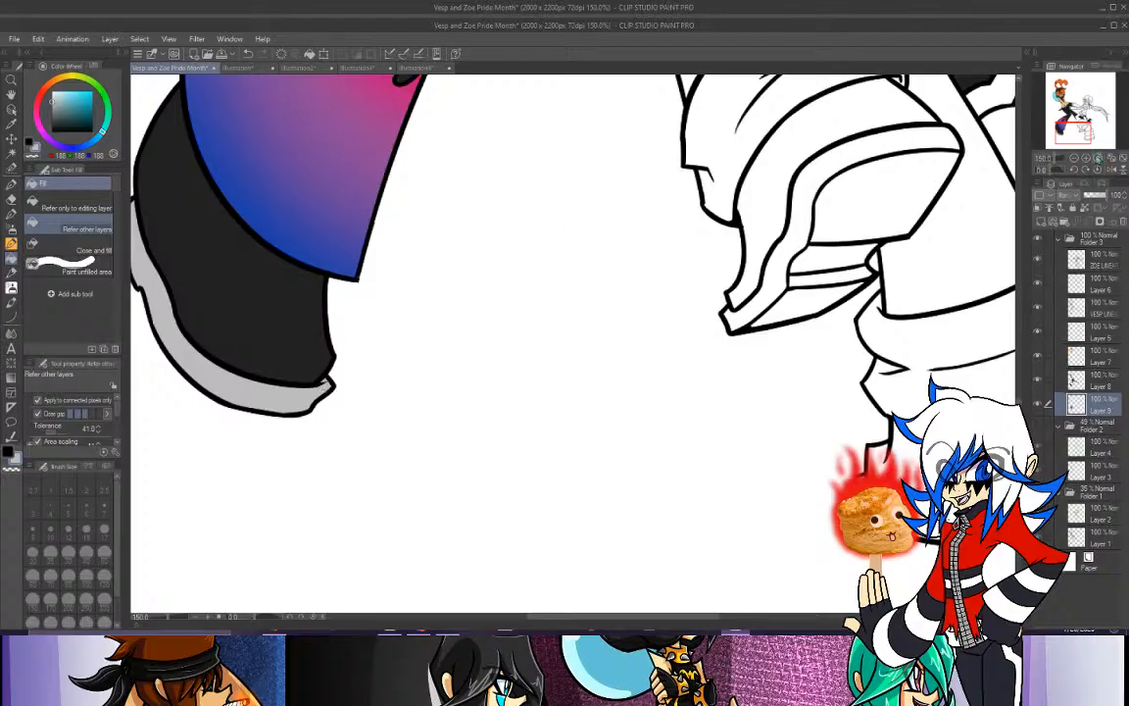
left_click(1074, 157)
left_click(1074, 158)
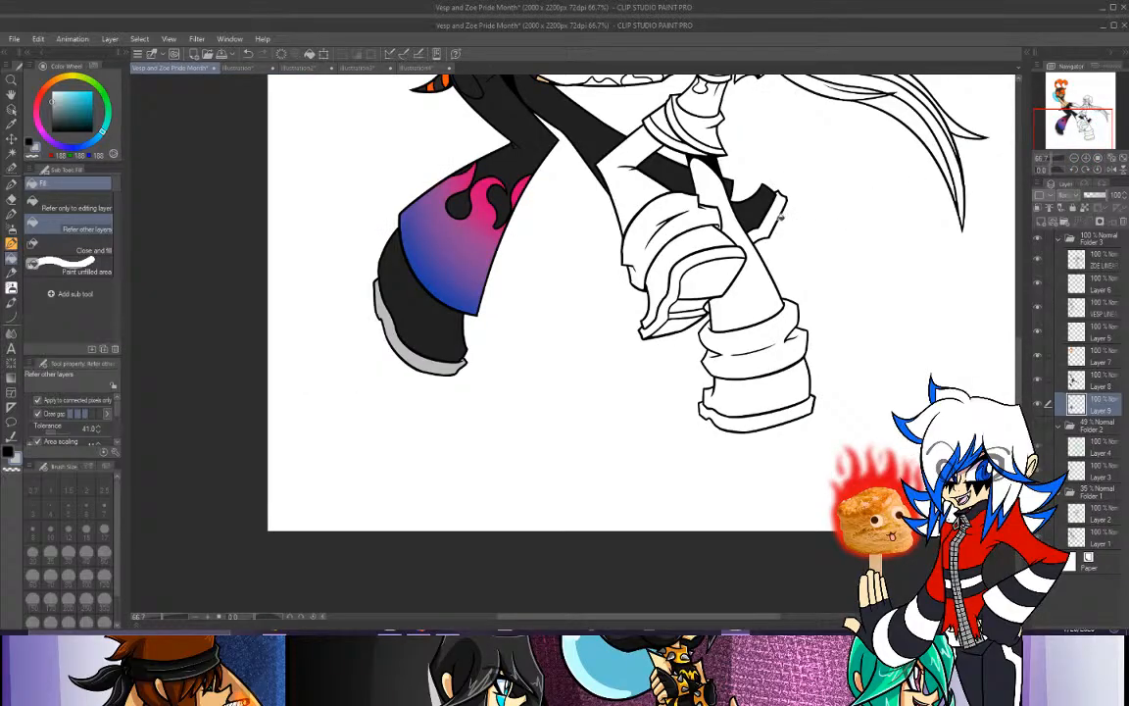
left_click(778, 215)
Add Layer 10 beneath Layer 9, hide the Paper layer and fill Vesp's belt with white.
mouse_move(1076, 130)
left_mouse_down()
mouse_move(1075, 109)
mouse_move(1062, 110)
left_mouse_up()
left_click(1086, 158)
left_click(1086, 157)
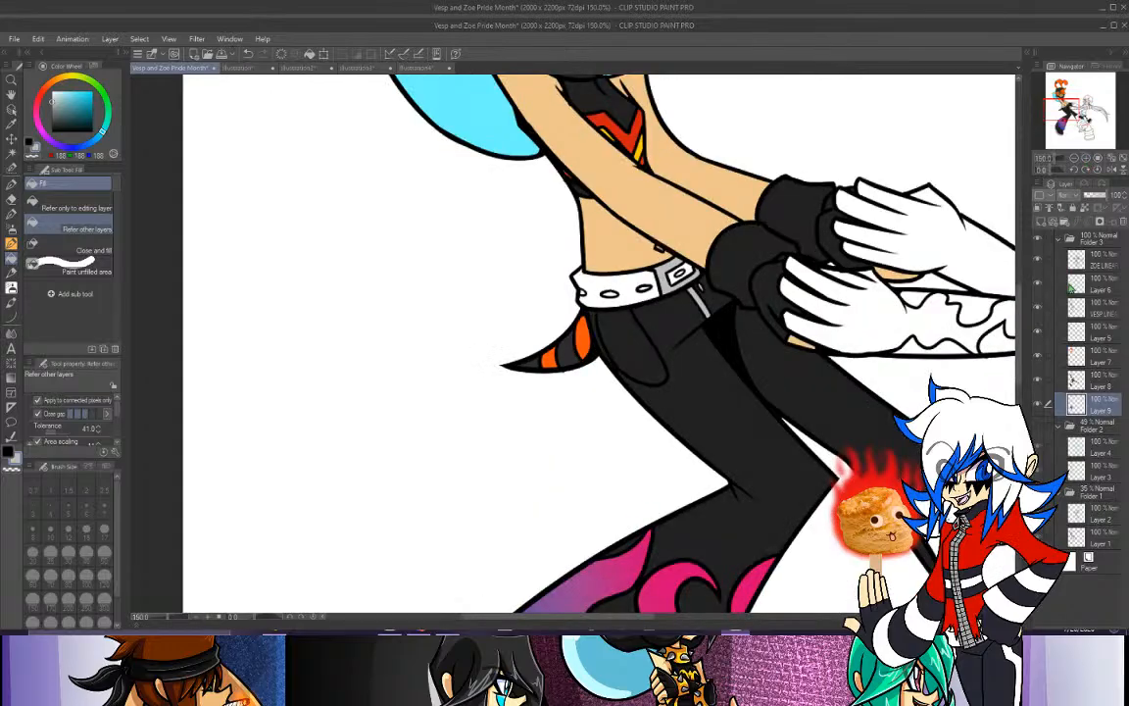
key("ctrl+shift+n")
left_click_drag(1096, 402, 1096, 433)
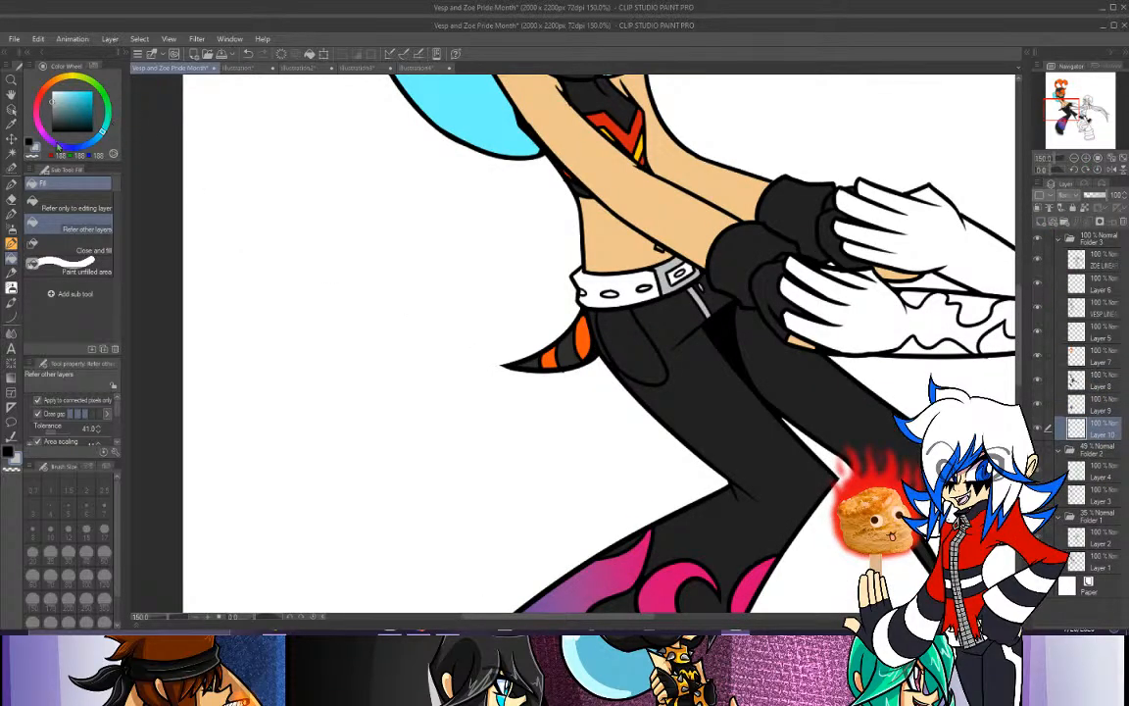
left_click(11, 166)
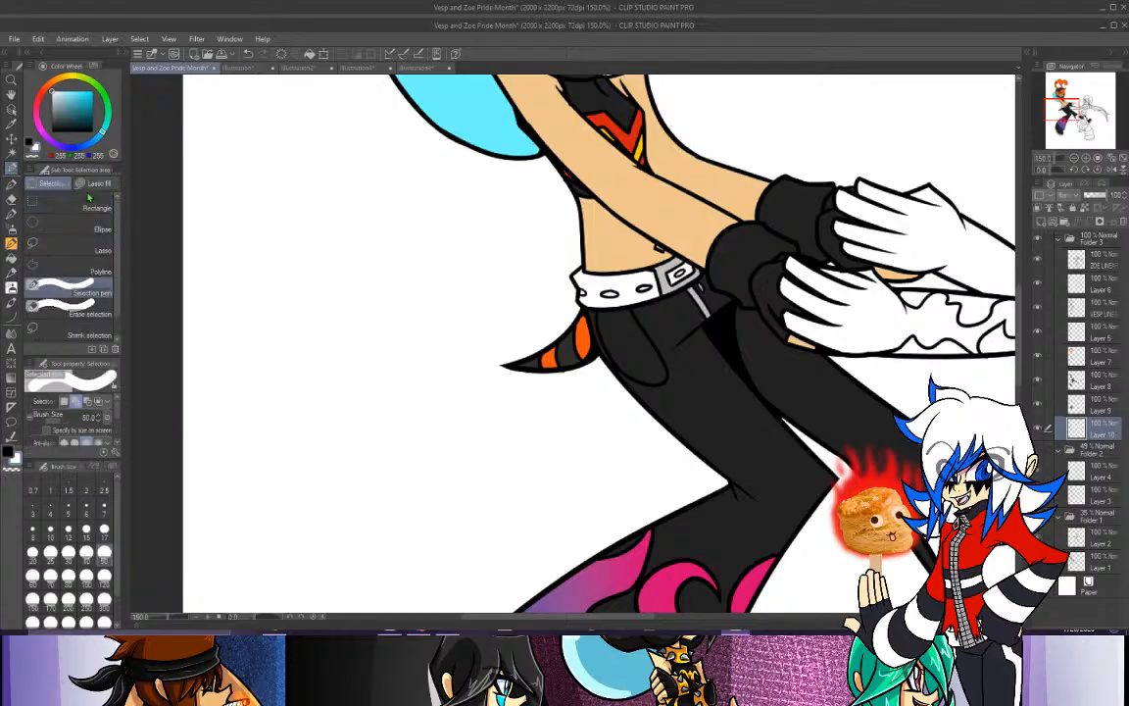
left_click(95, 183)
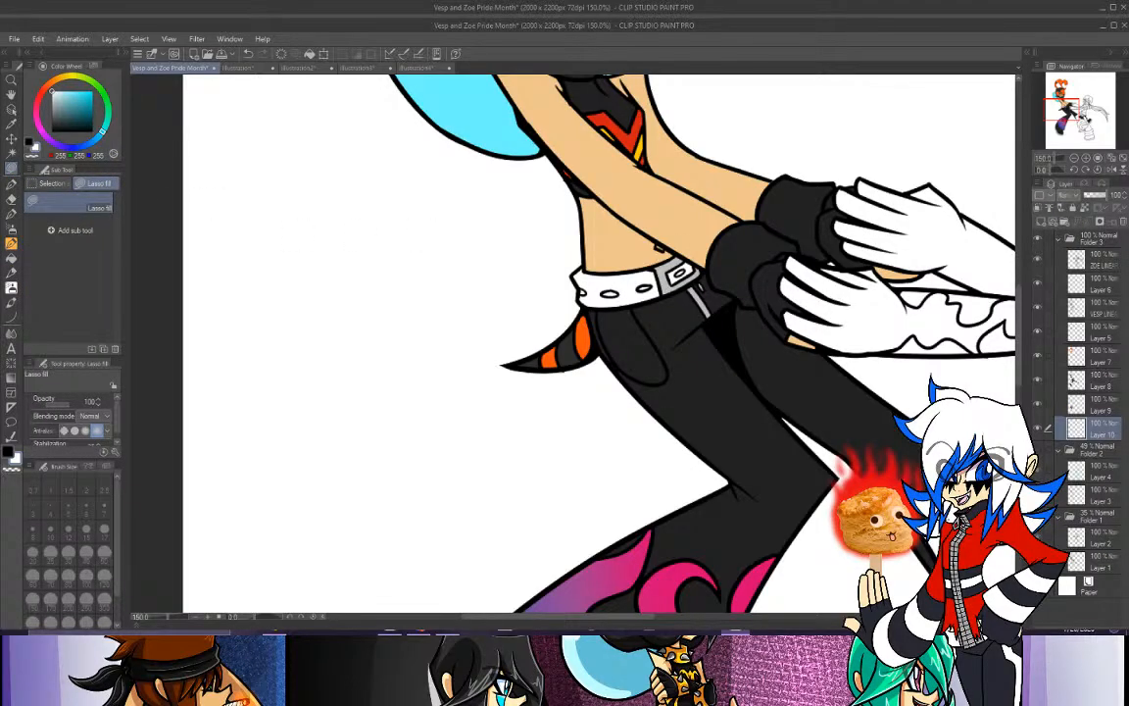
left_click(1037, 585)
left_click(11, 243)
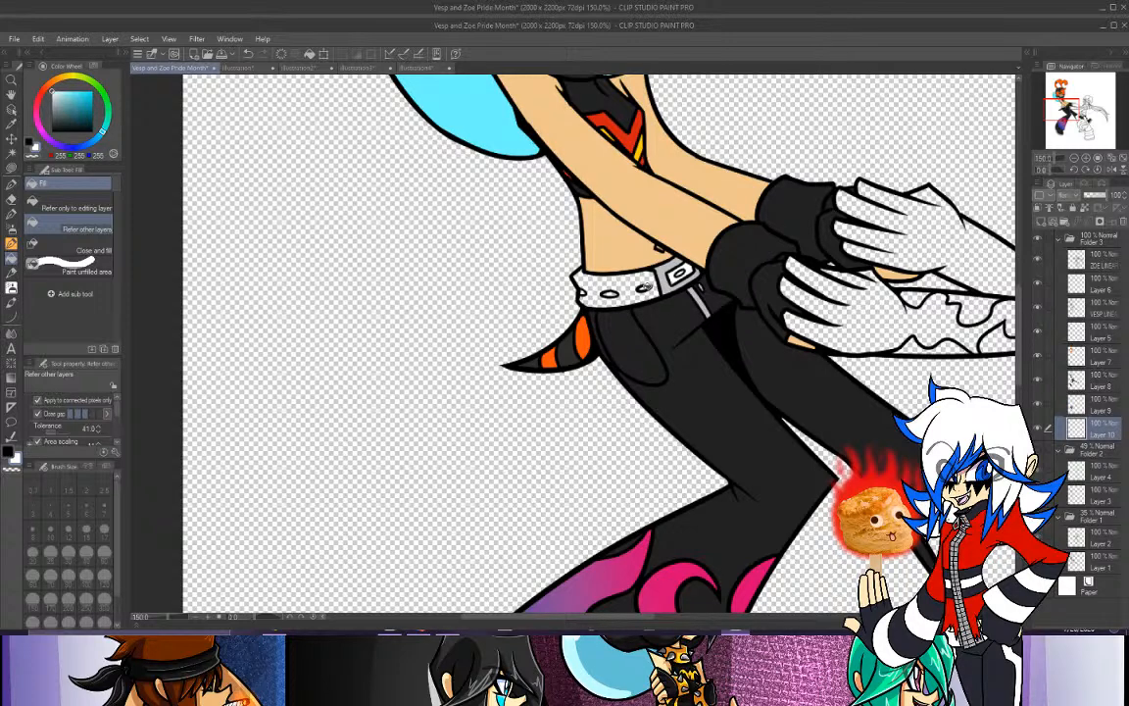
left_click(617, 279)
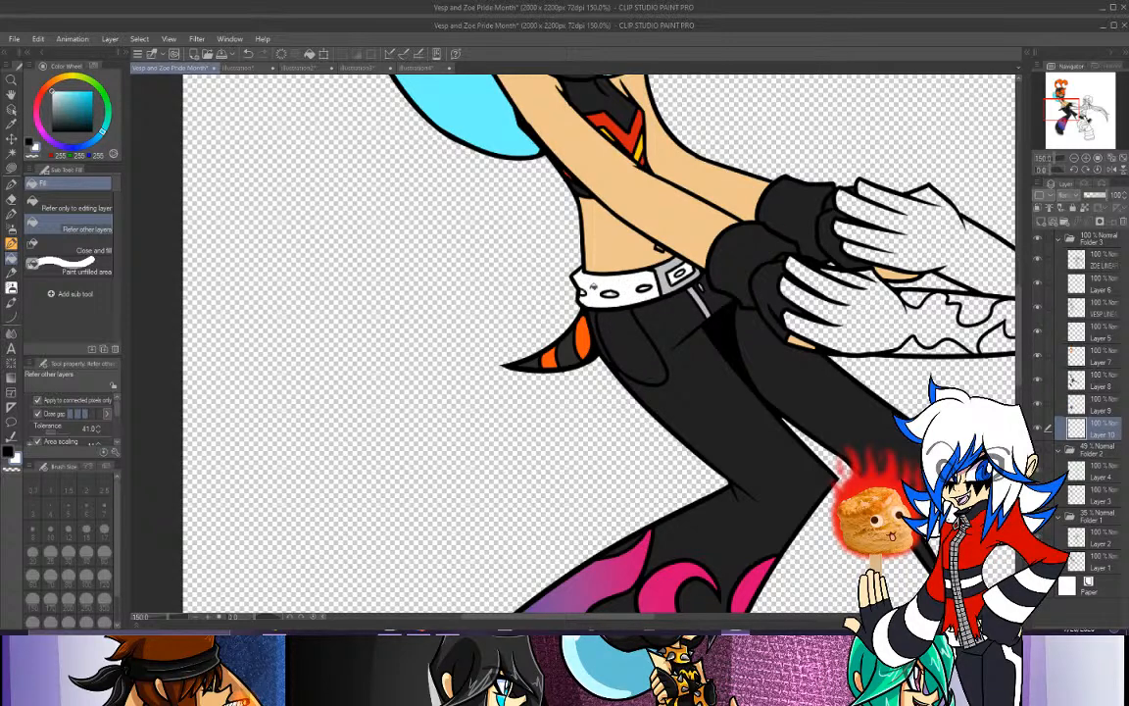
Lasso-fill the whites of Vesp's eyes with white on Layer 10.
mouse_move(1064, 118)
left_mouse_down()
mouse_move(1065, 100)
mouse_move(1081, 118)
mouse_move(1066, 106)
left_mouse_up()
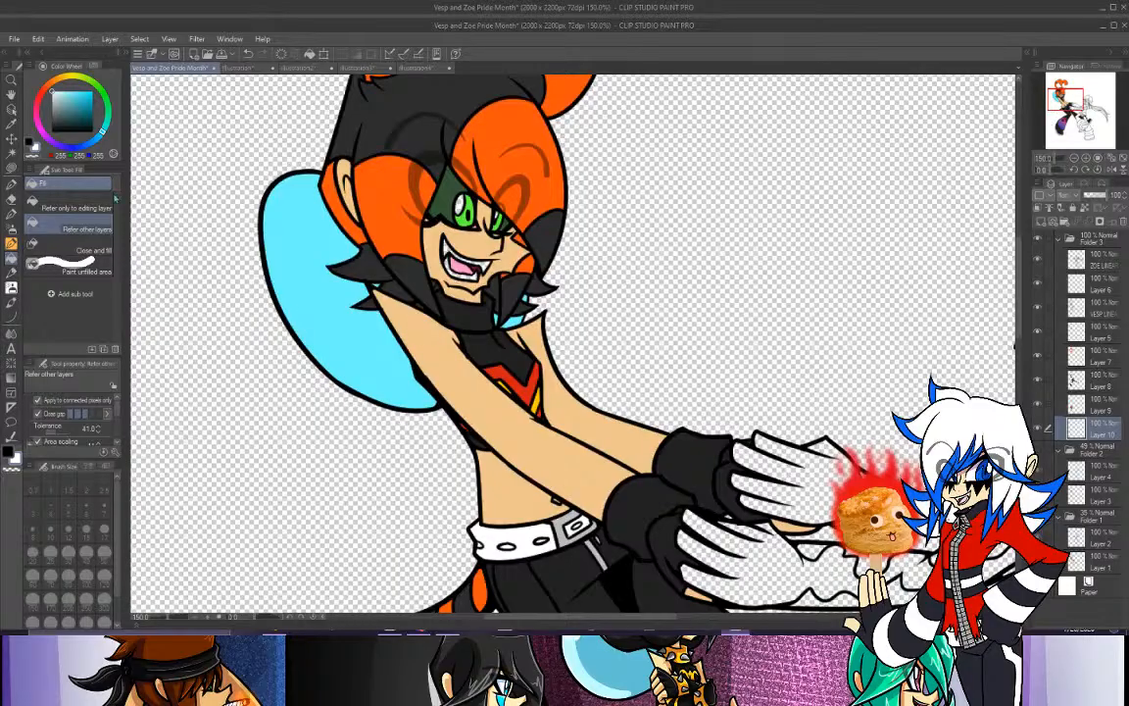
left_click(12, 168)
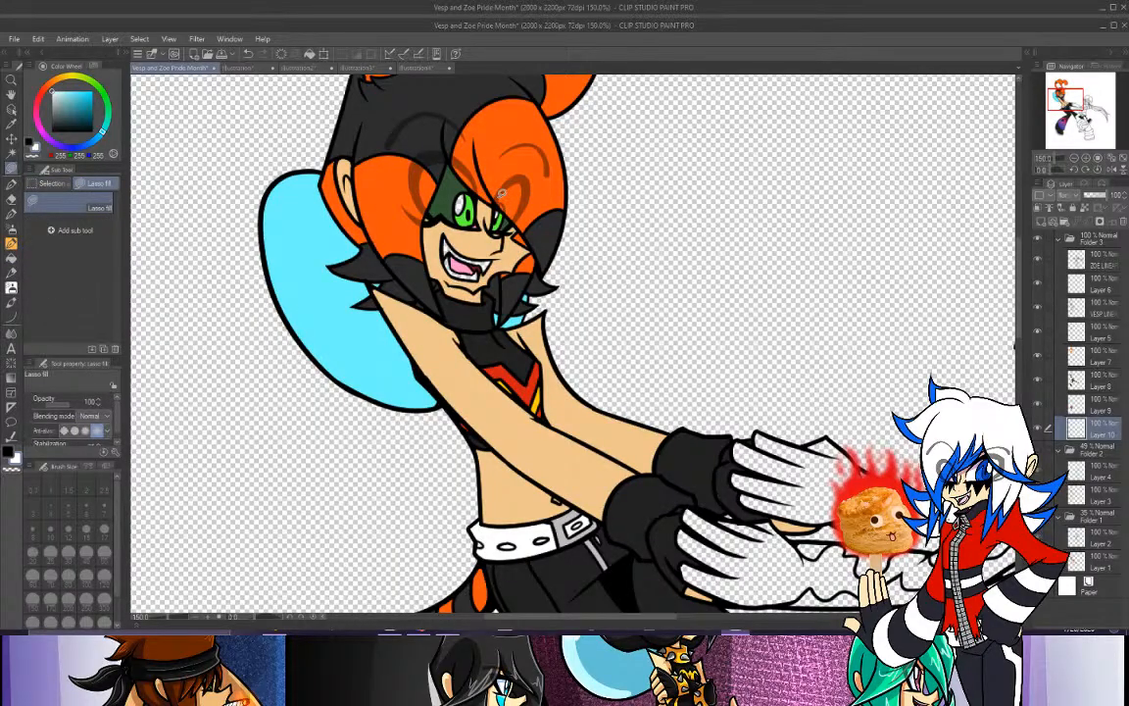
mouse_move(502, 233)
left_mouse_down()
mouse_move(469, 289)
mouse_move(429, 231)
mouse_move(451, 184)
mouse_move(502, 188)
mouse_move(472, 169)
left_mouse_up()
Create a new layer directly above Vesp's lineart layer for Zoe's colors.
mouse_move(1065, 99)
left_mouse_down()
mouse_move(1090, 110)
mouse_move(1090, 127)
mouse_move(1076, 131)
mouse_move(1100, 112)
mouse_move(1082, 101)
mouse_move(1076, 113)
mouse_move(1096, 106)
left_mouse_up()
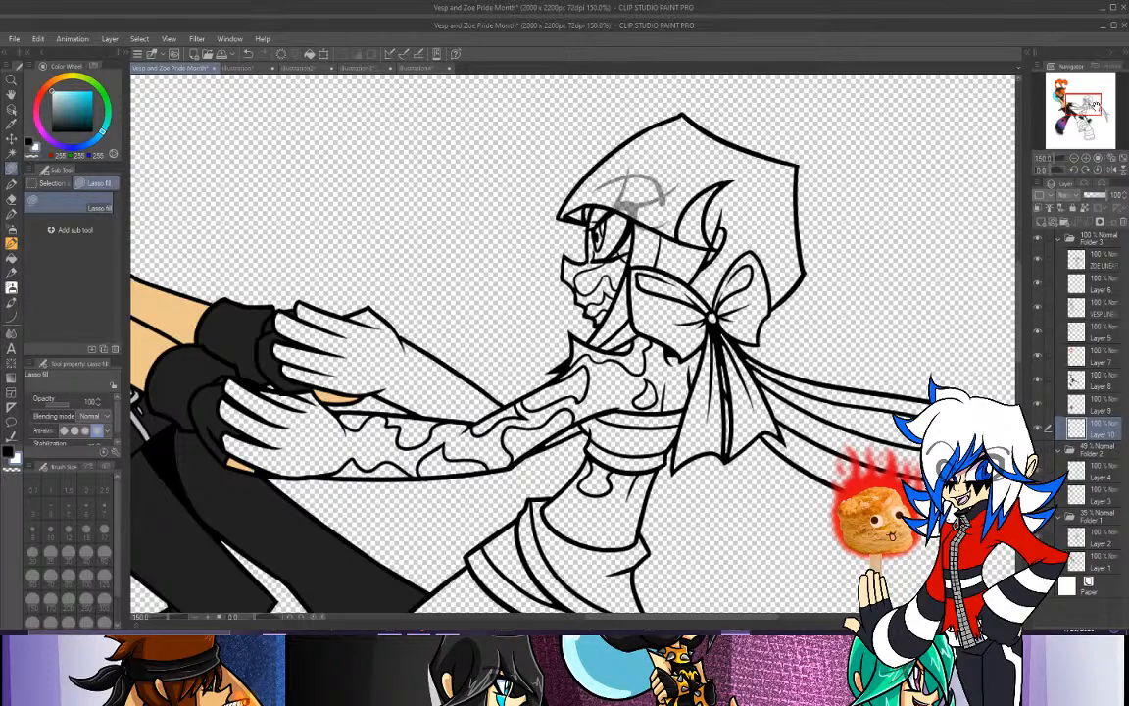
mouse_move(1096, 106)
left_mouse_down()
mouse_move(1078, 102)
mouse_move(1098, 117)
mouse_move(1078, 111)
mouse_move(1088, 108)
left_mouse_up()
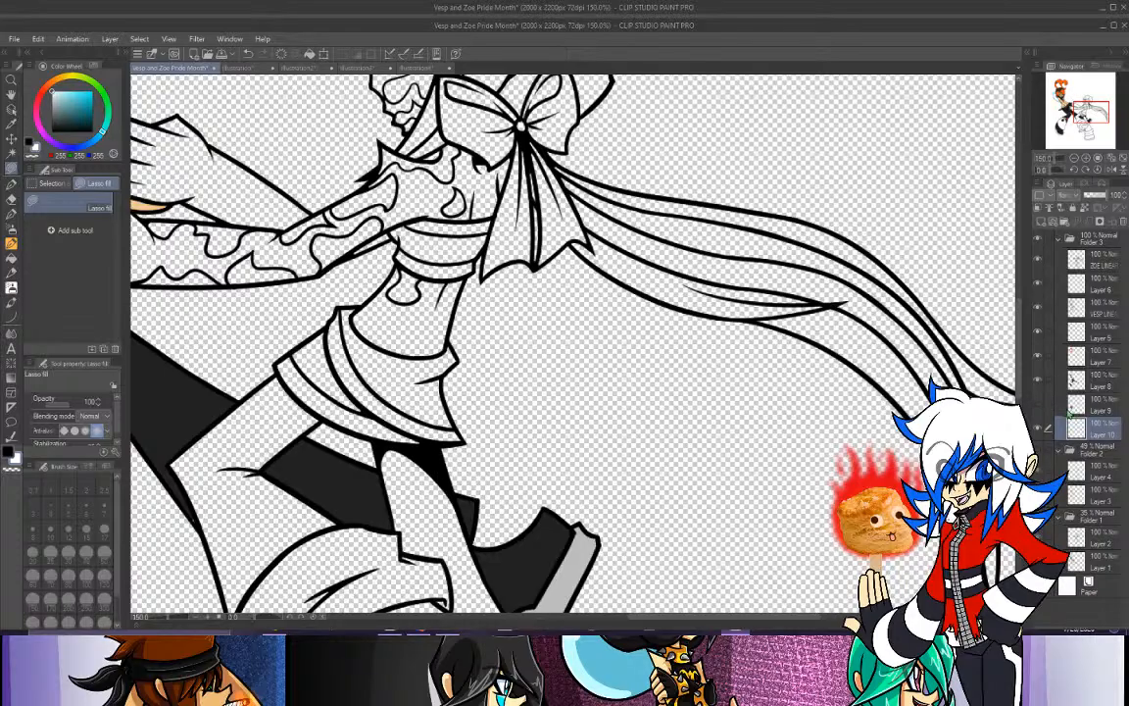
left_click(1079, 404)
left_click(1039, 406)
left_click(1095, 283)
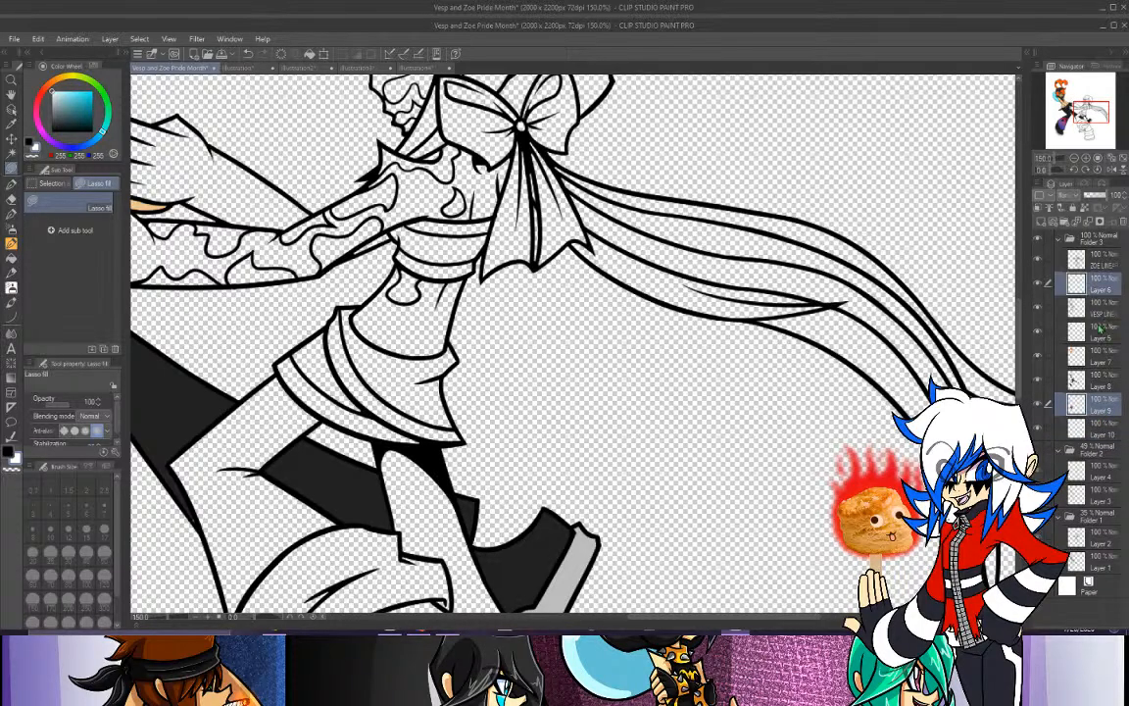
left_click(1096, 310)
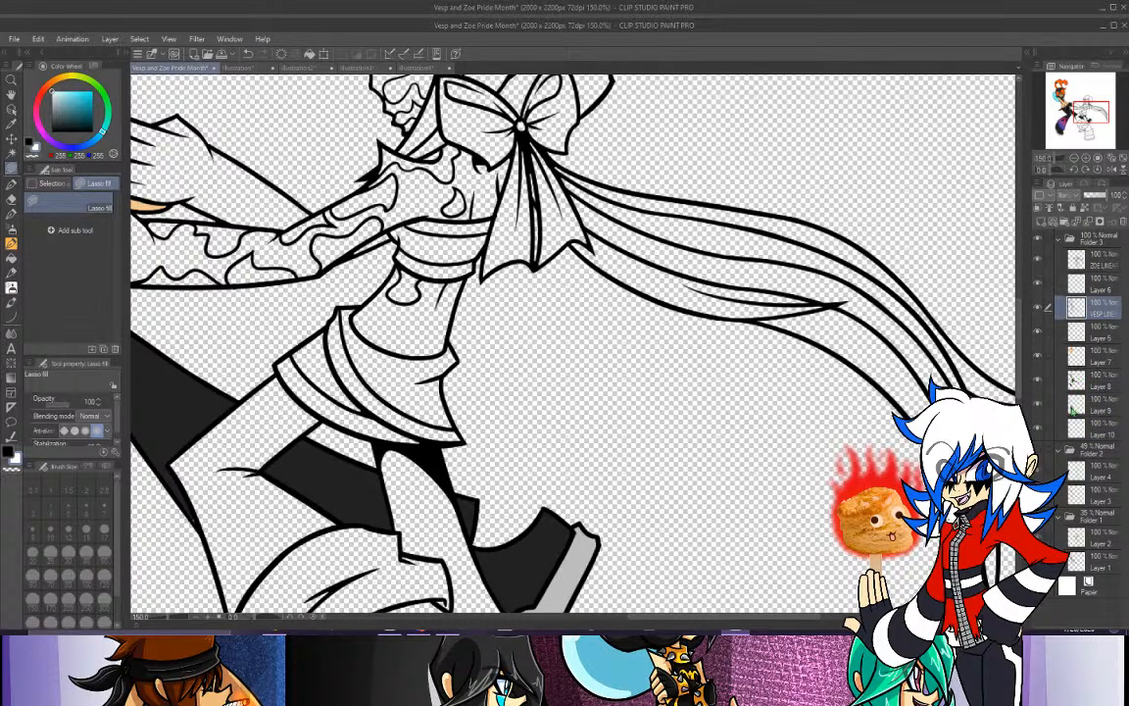
key("ctrl+shift+n")
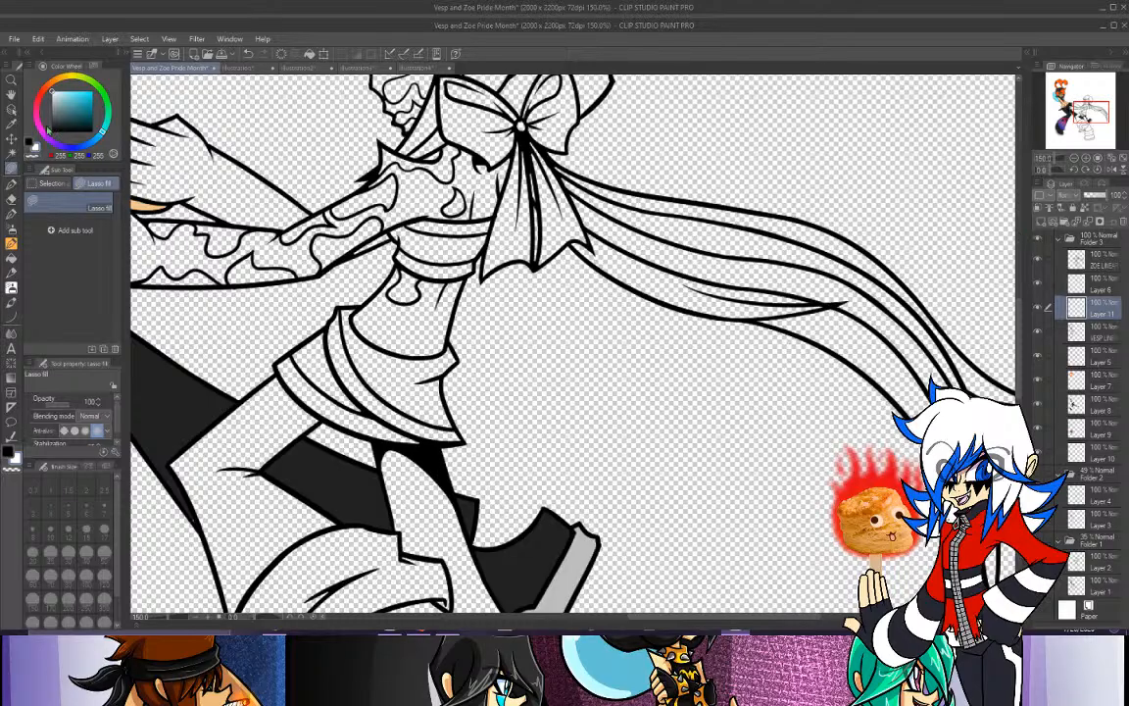
Sample the black of Zoe's hair as secondary color and its green streak as main color from her reference, and return to the illustration.
key("i")
left_click(330, 67)
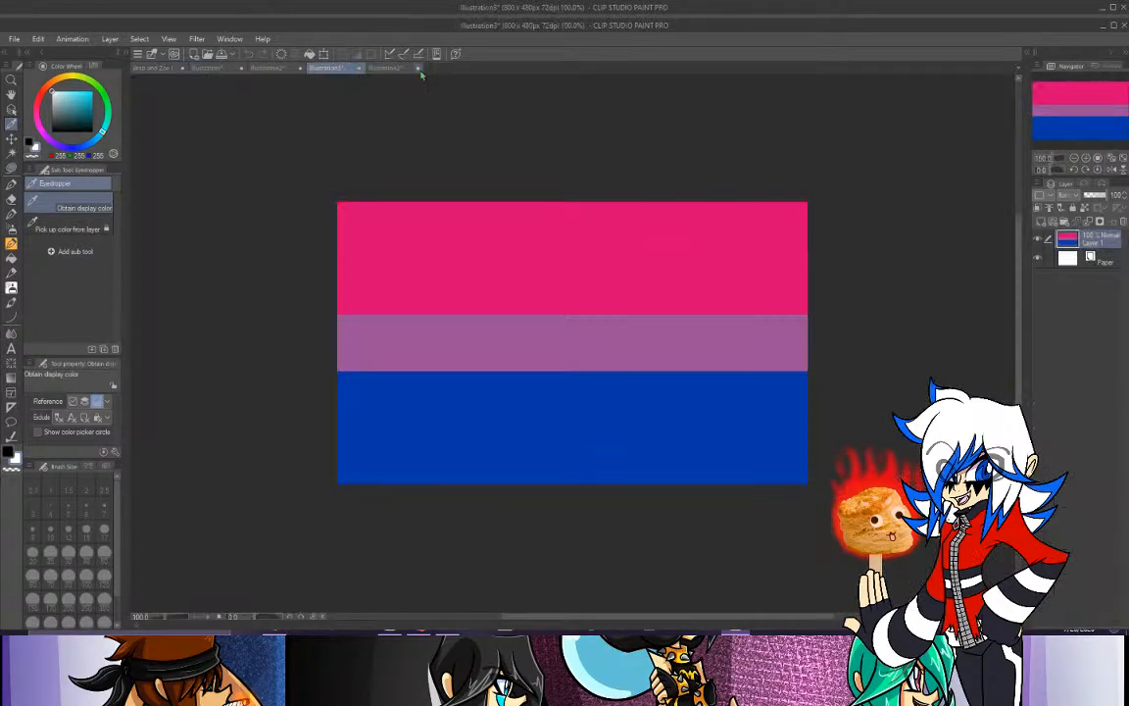
left_click(264, 67)
left_click(512, 149)
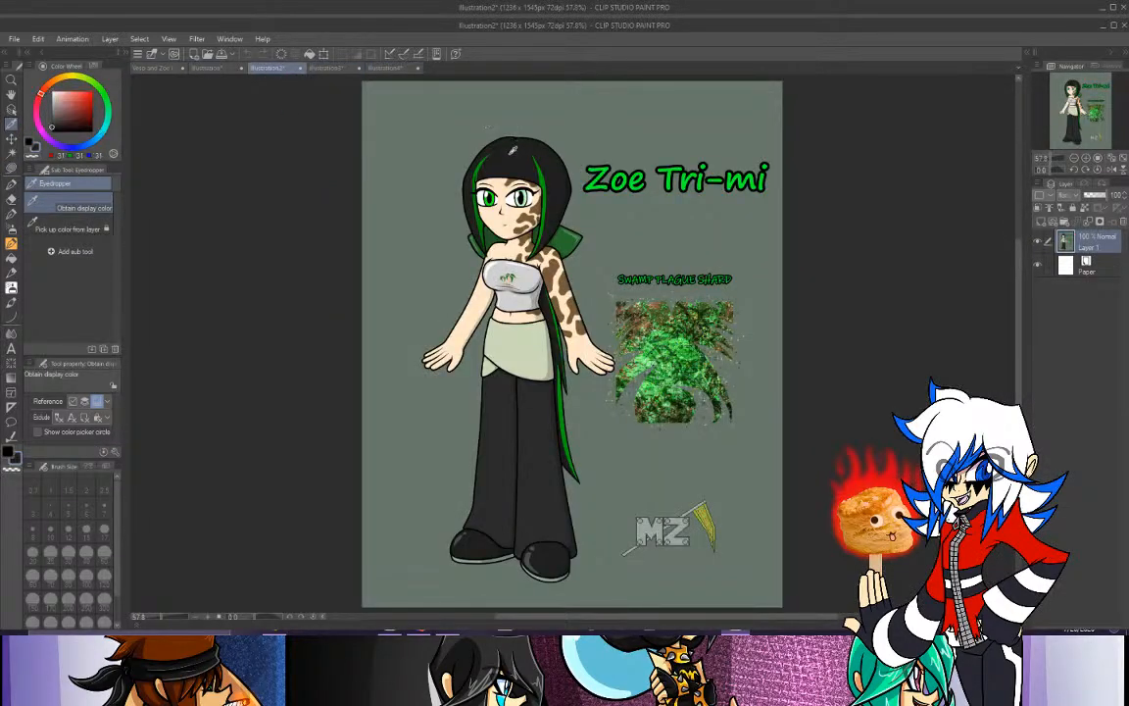
left_click(29, 144)
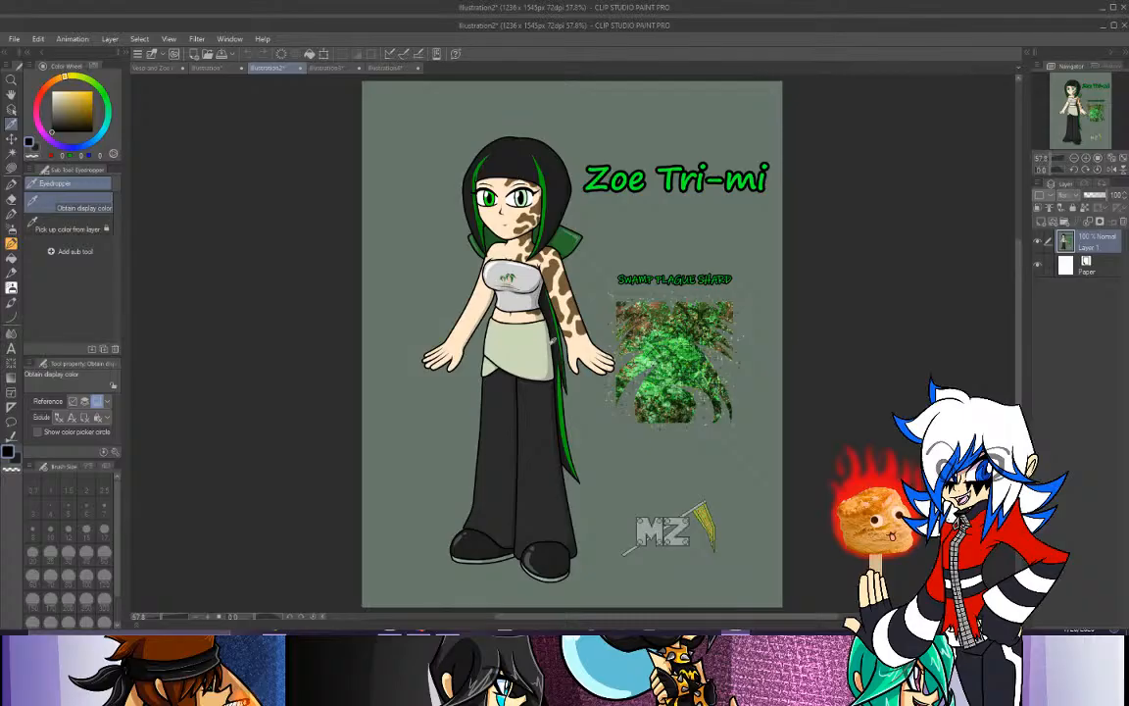
left_click(562, 410)
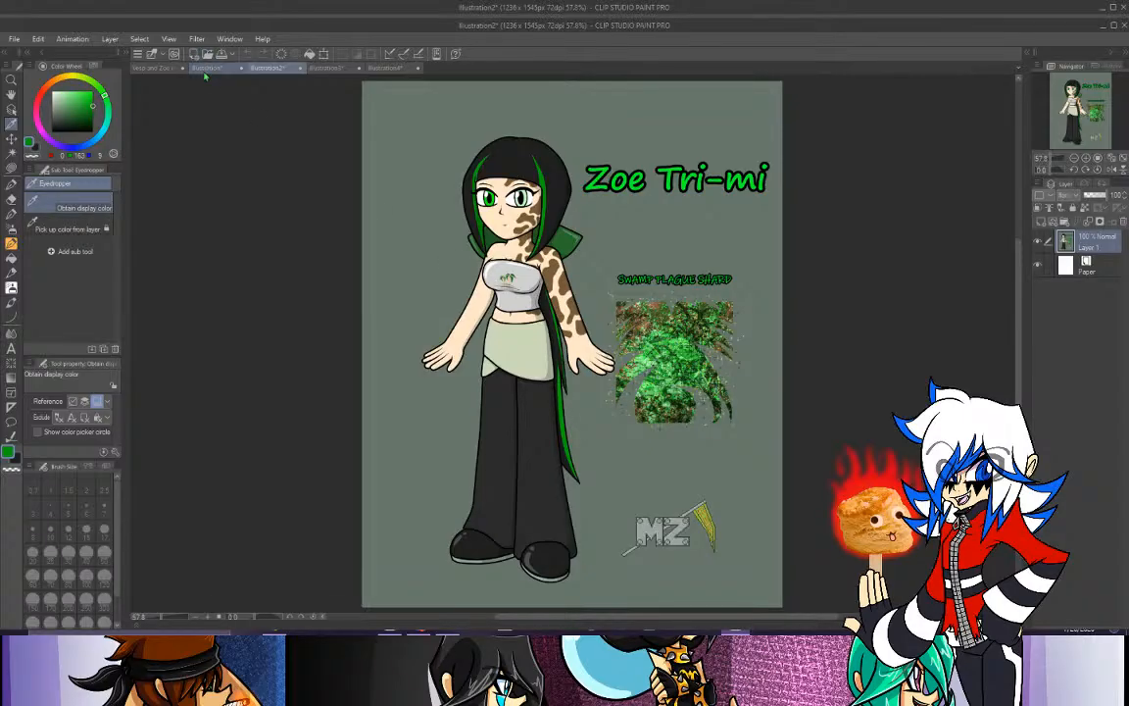
left_click(204, 69)
left_click(157, 69)
Fill the dark ponytail strands and the main hair on Zoe's head with dark gray (RGB 34, 34, 34) on Layer 11.
left_click(52, 125)
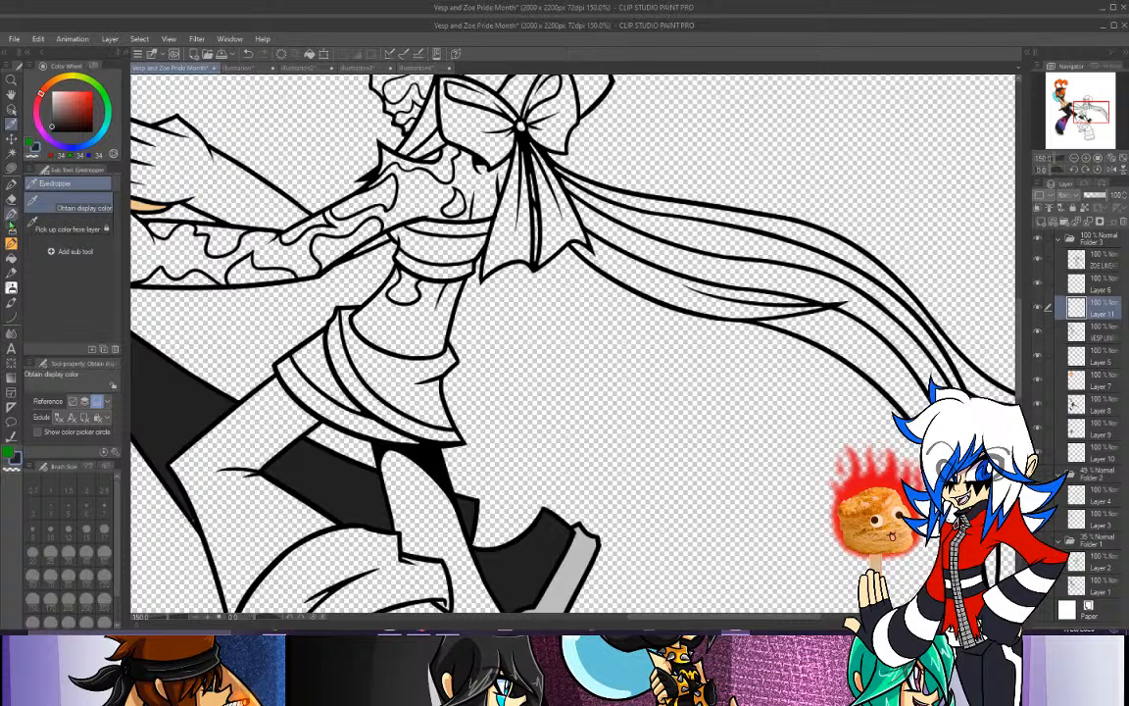
left_click(11, 258)
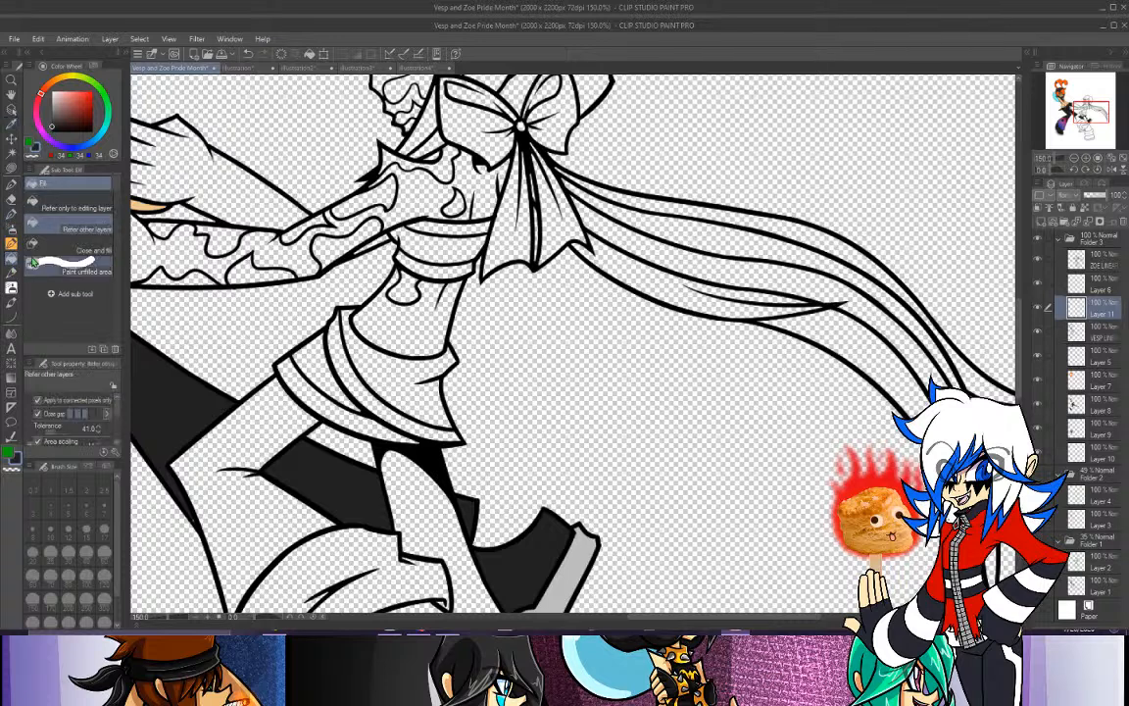
left_click(750, 297)
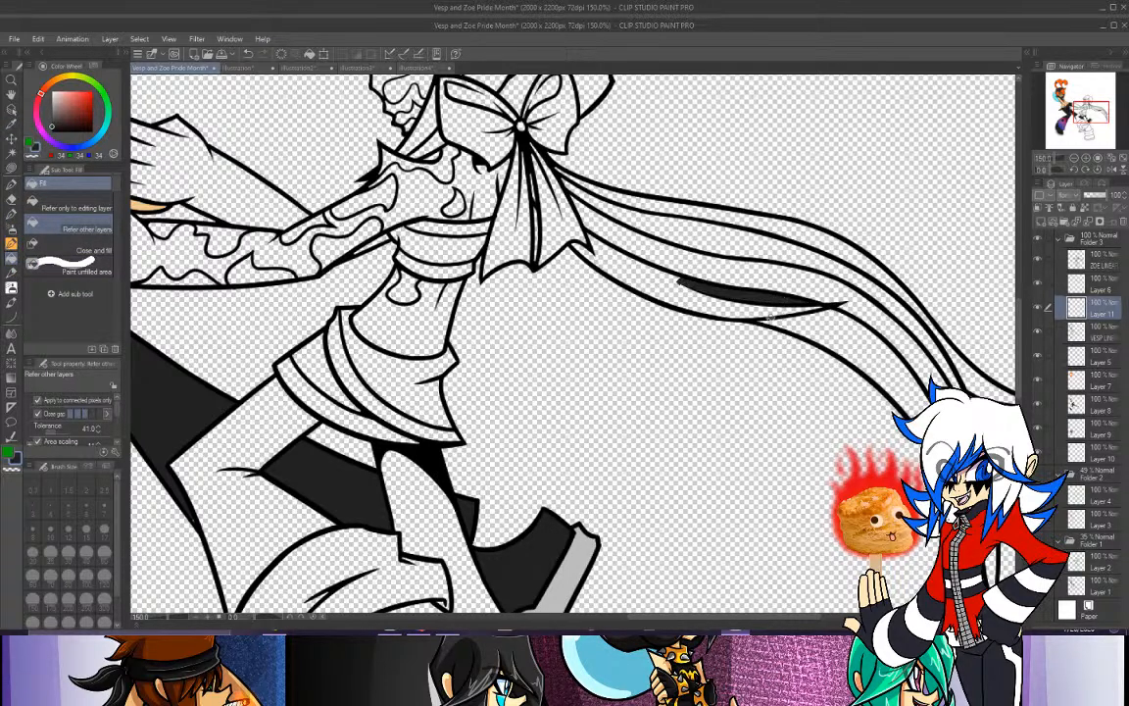
left_click(637, 267)
left_click(753, 299)
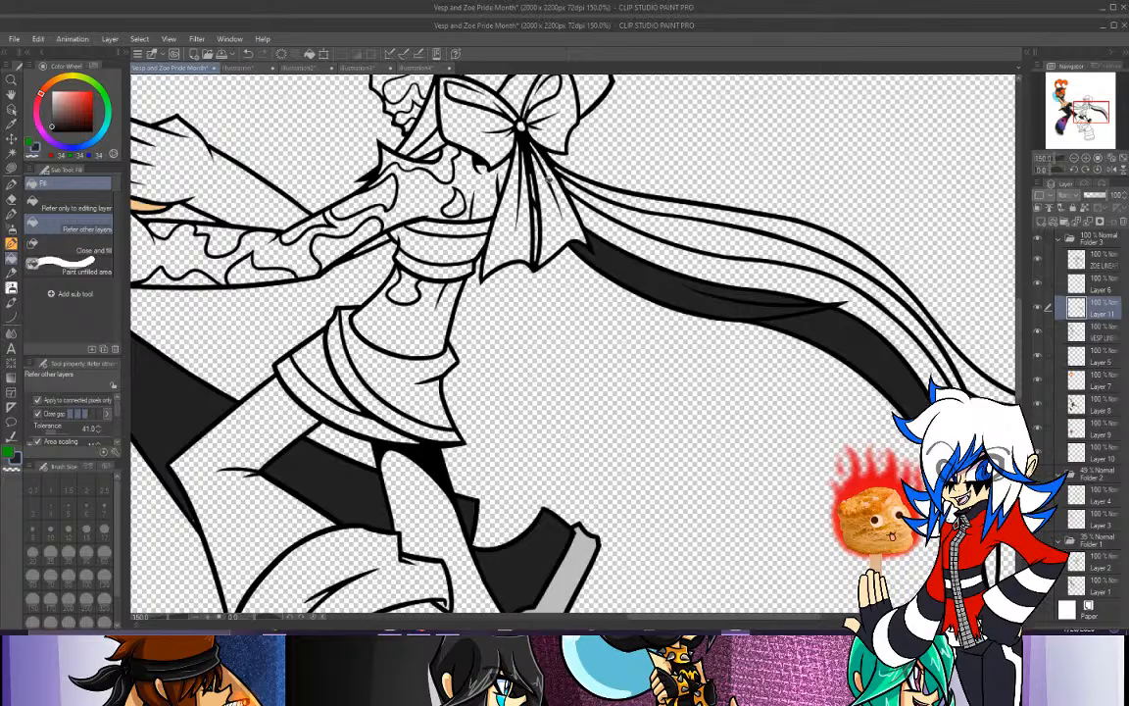
left_click(588, 201)
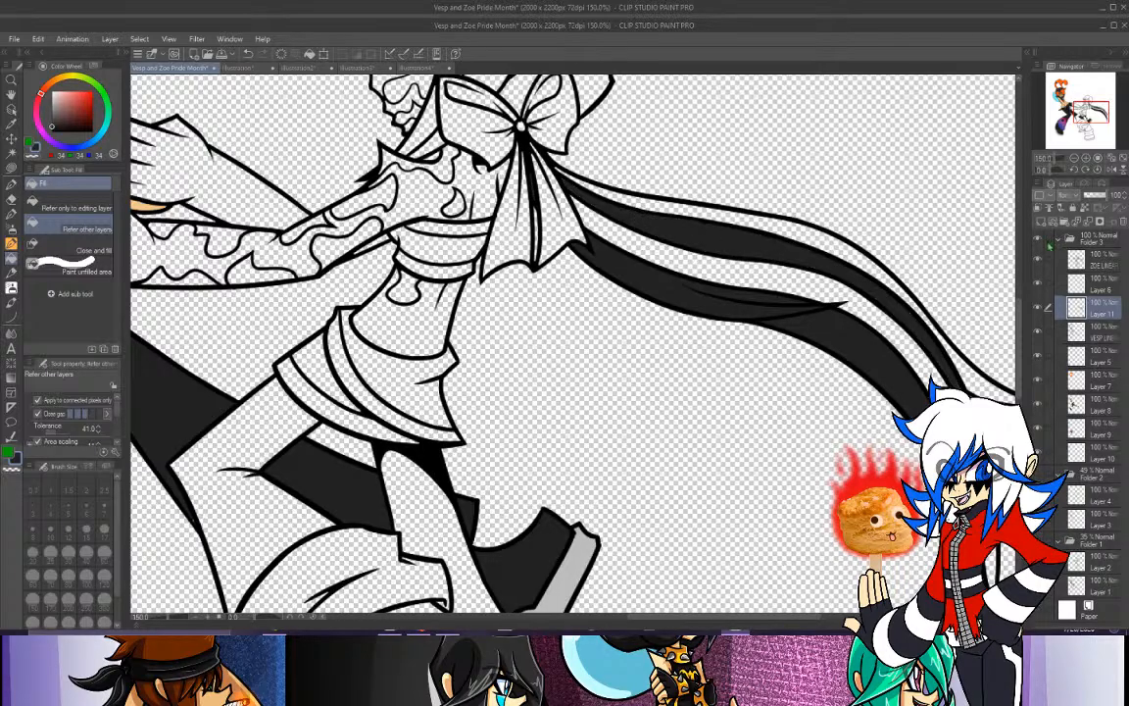
left_click_drag(1077, 95, 1073, 90)
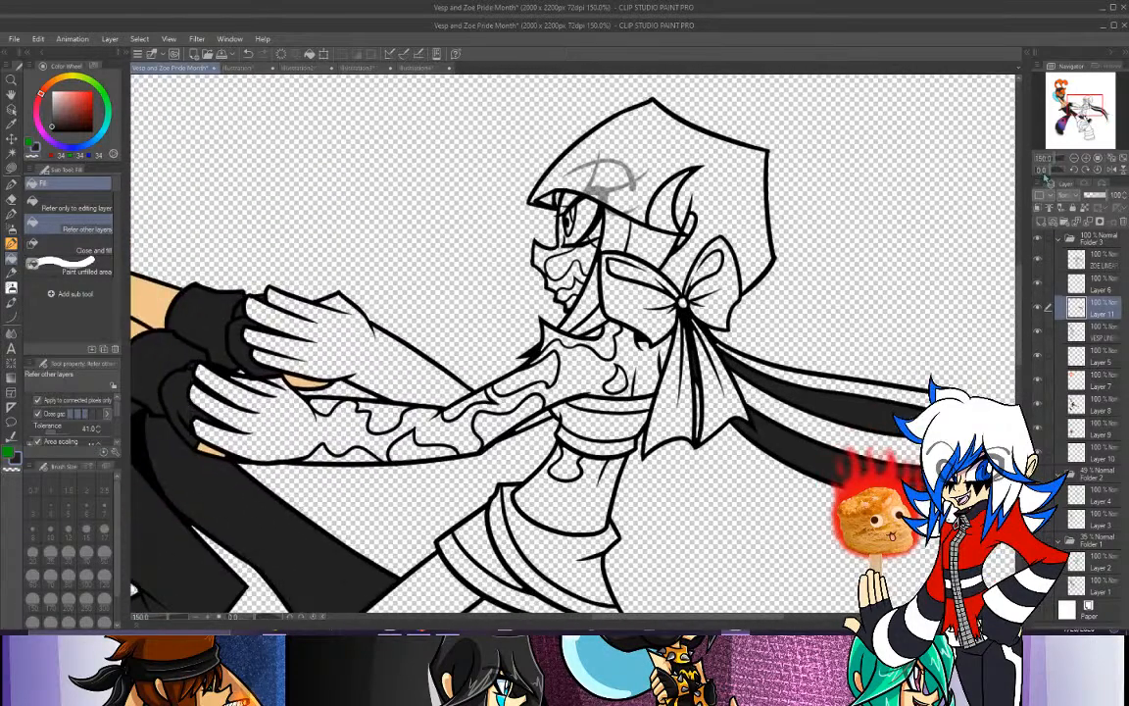
left_click(592, 130)
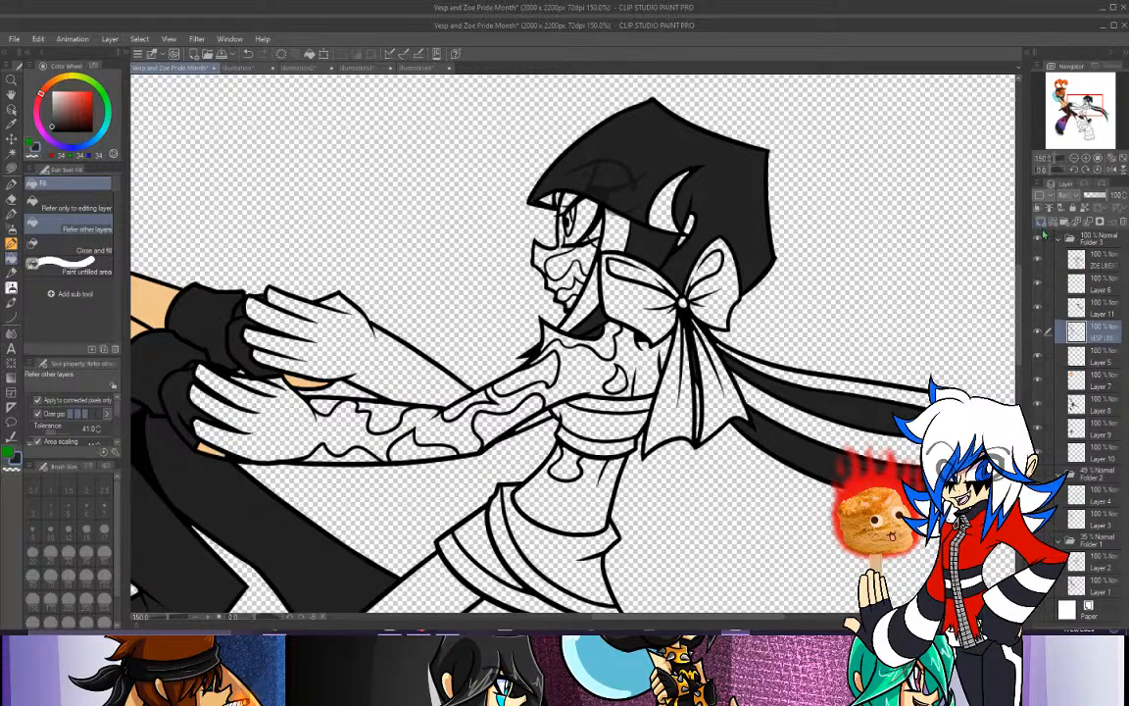
Create a layer directly above Vesp's lineart layer and fill the streaks in Zoe's hair and ponytail with the sampled green.
key("ctrl+shift+n")
left_click(28, 142)
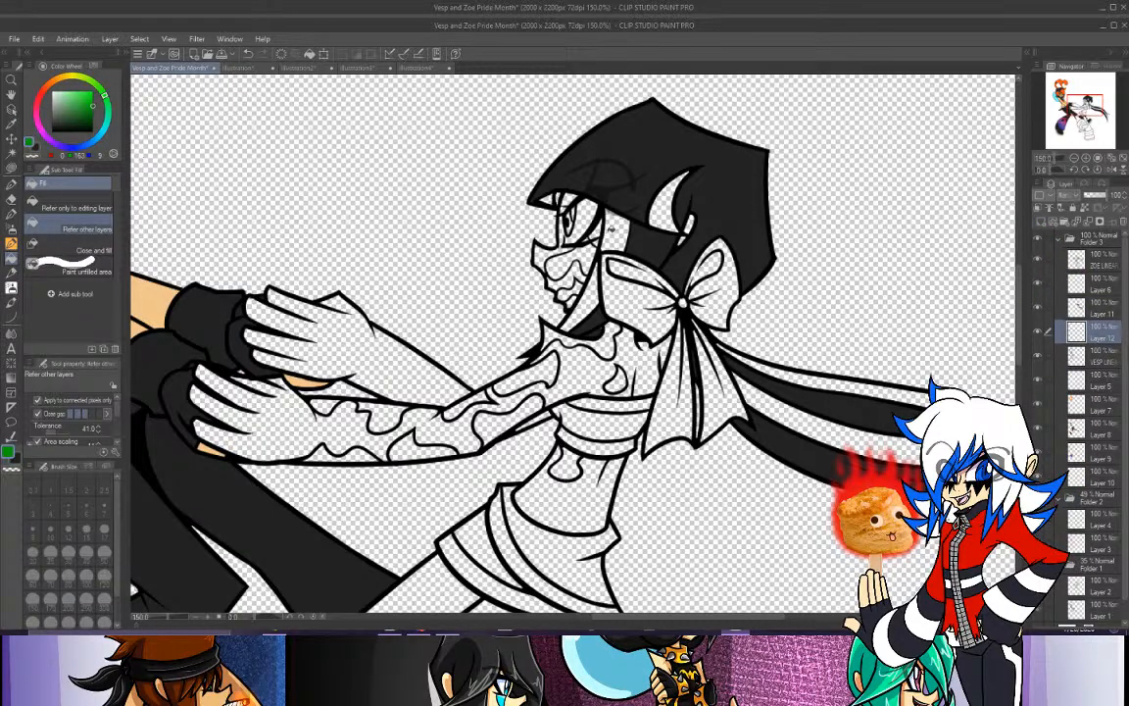
left_click(610, 228)
left_click(669, 201)
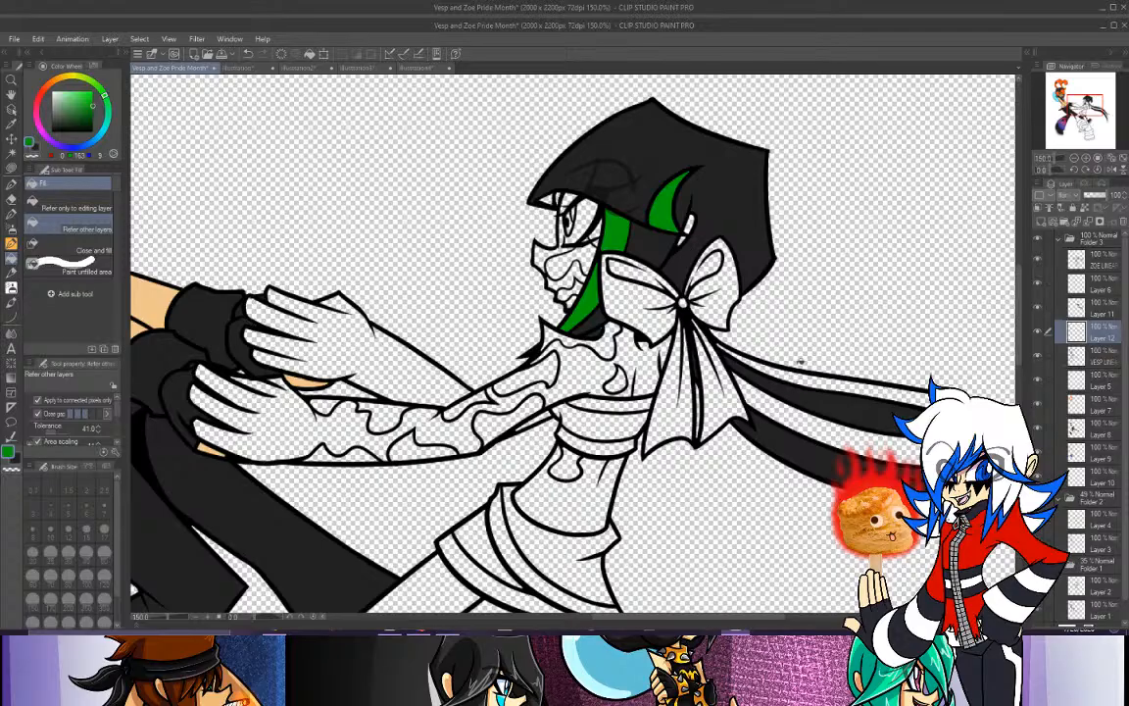
left_click(737, 340)
left_click(735, 383)
left_click(1097, 133)
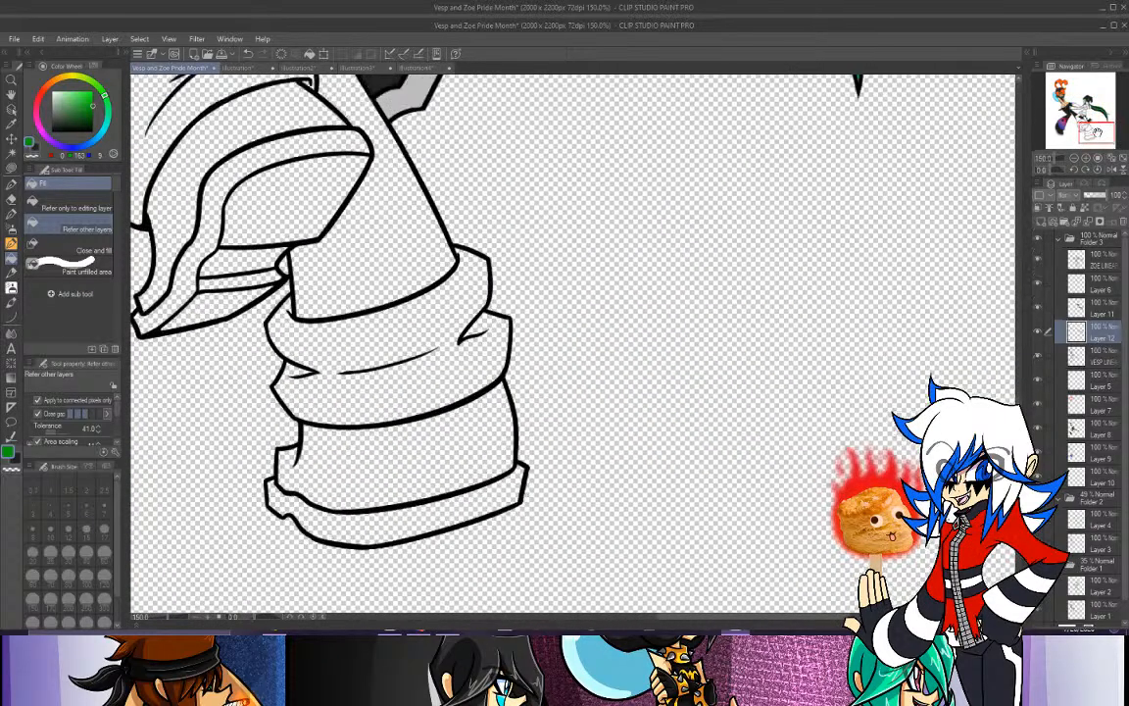
left_click_drag(1098, 133, 1087, 103)
left_click(867, 284)
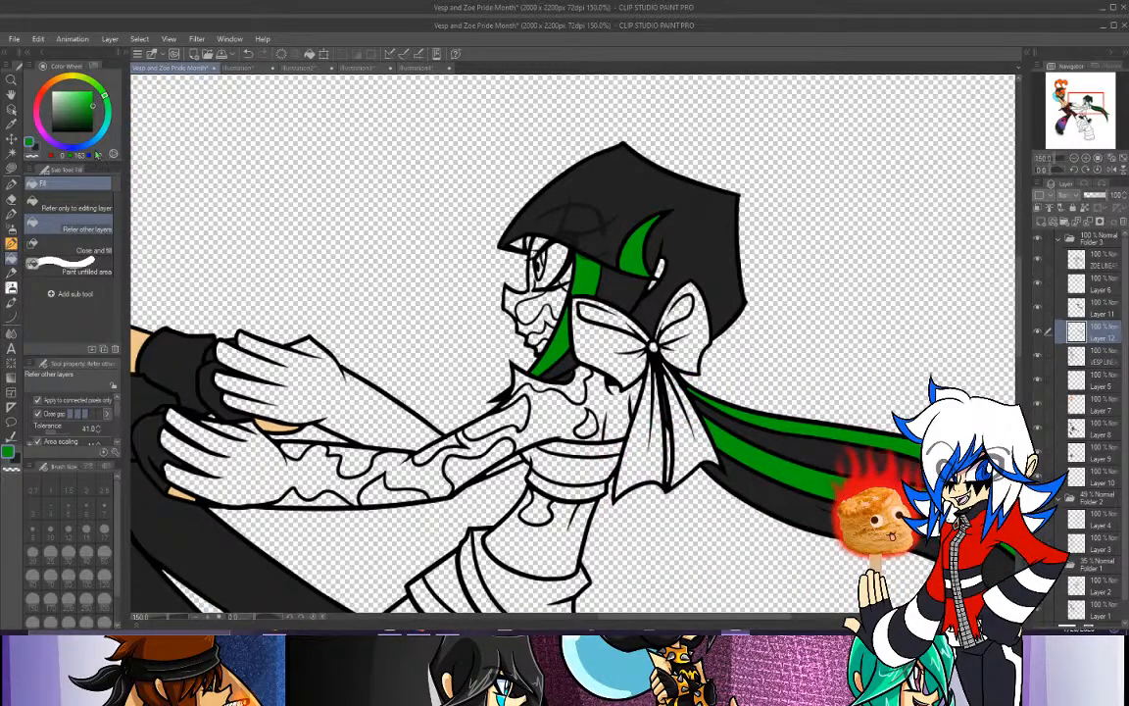
Switch to the dark gray secondary color (RGB 34, 34, 34) and make Layer 11 active.
left_click(34, 148)
left_click(12, 123)
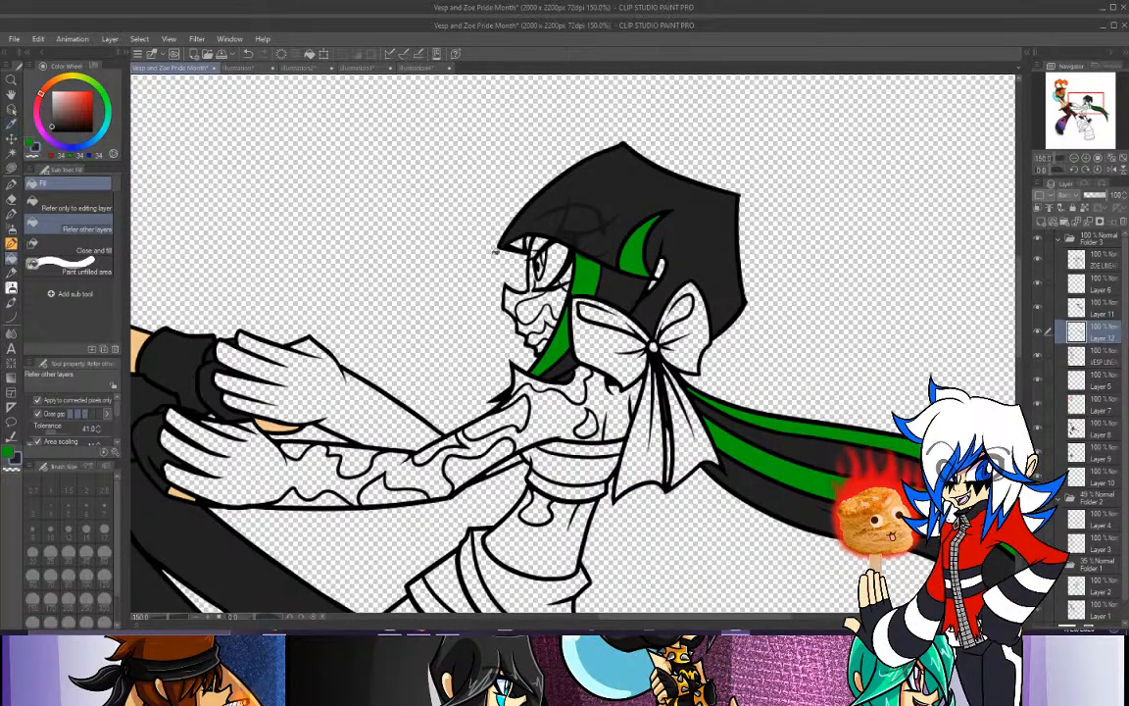
left_click(1100, 313)
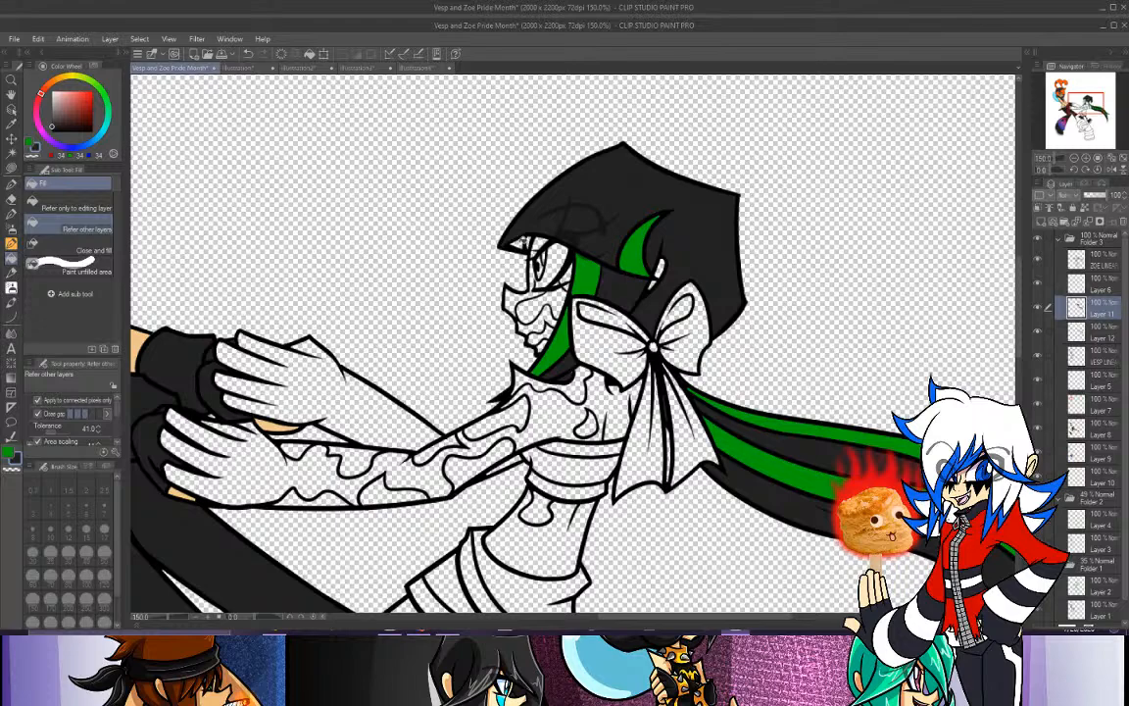
Sample the bright green of Zoe's eye as main color and the brown of her skin patches as secondary color from her reference.
left_click(228, 66)
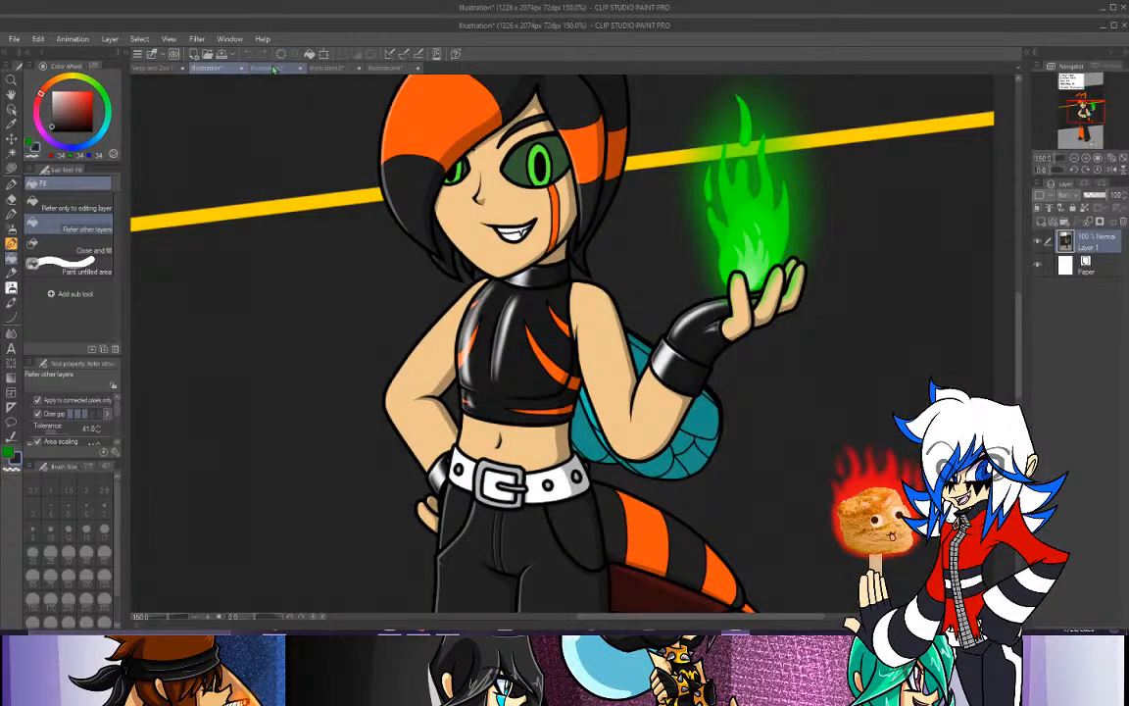
left_click(268, 69)
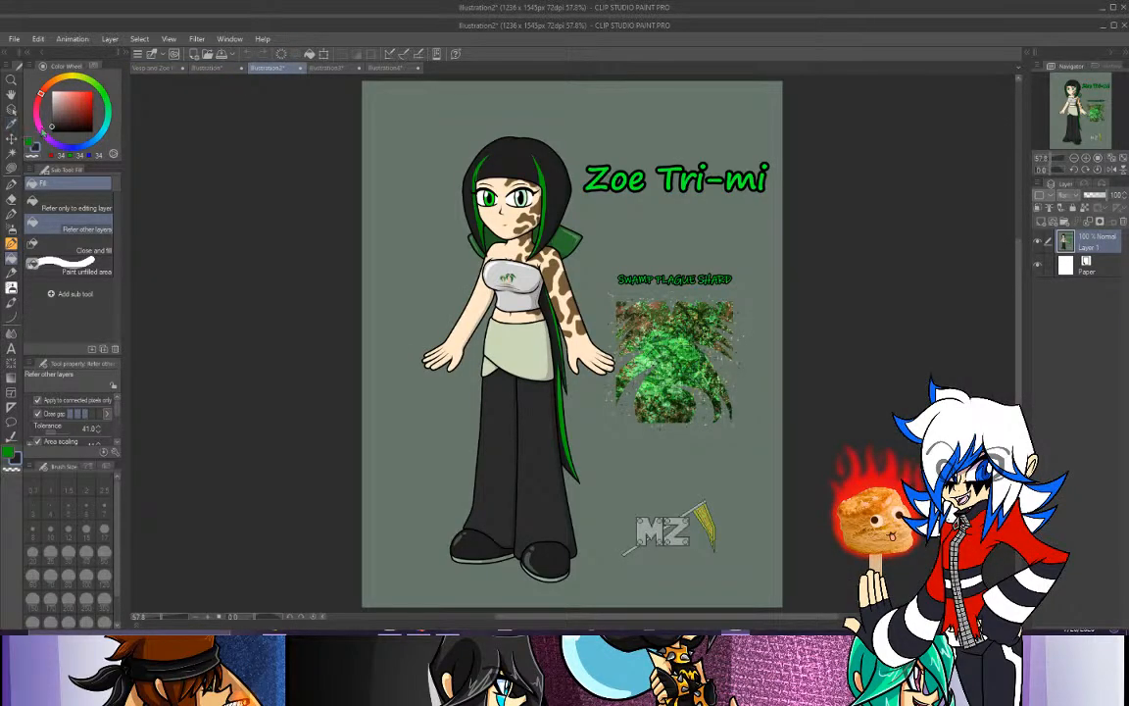
left_click(11, 123)
left_click(32, 143)
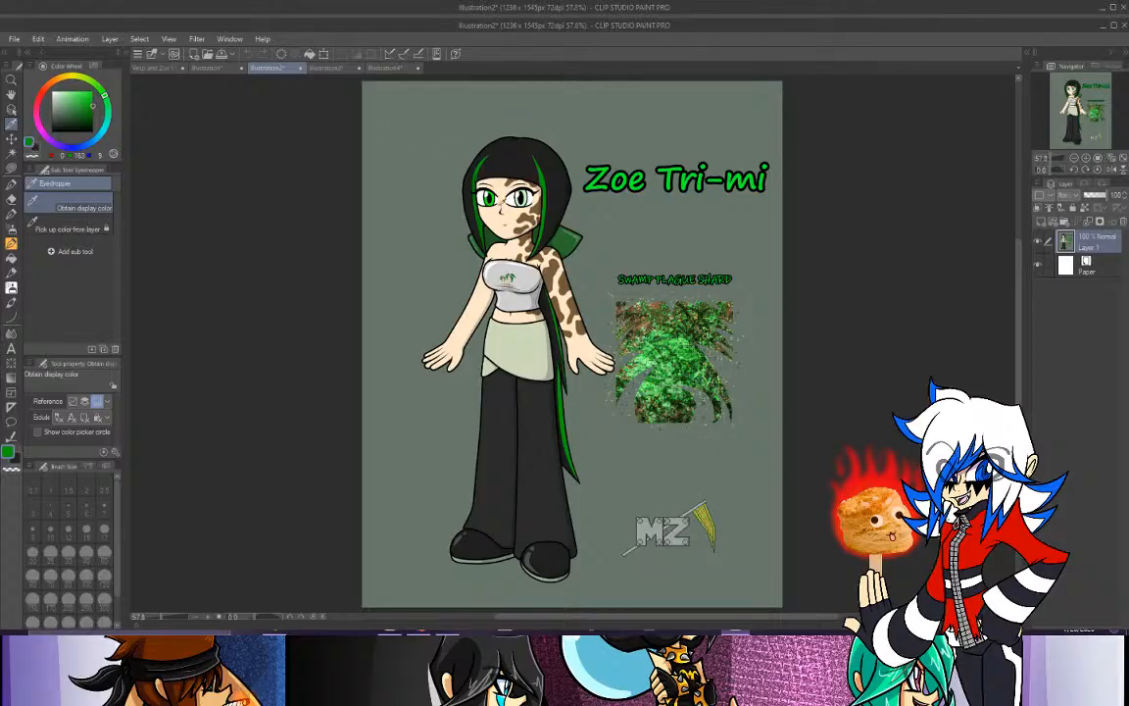
left_click(491, 203)
left_click(421, 184)
left_click(500, 243)
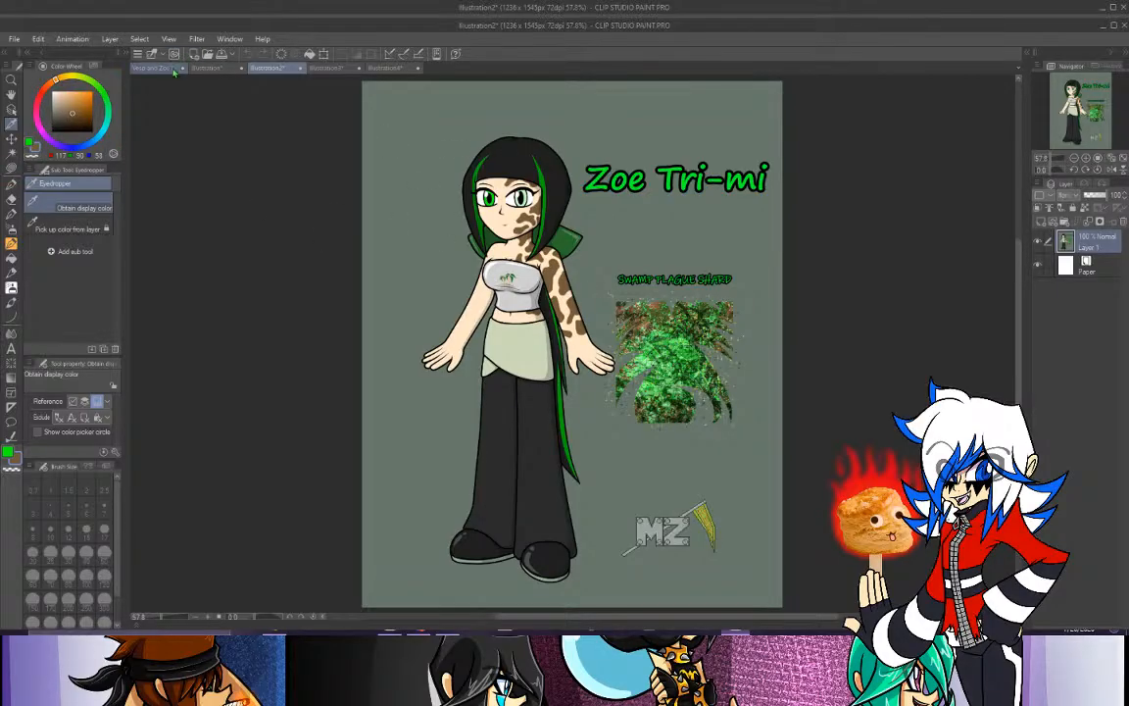
In the Vesp and Zoe Pride Month drawing, fill Zoe's iris with the bright green on Layer 12.
left_click(171, 68)
left_click(10, 258)
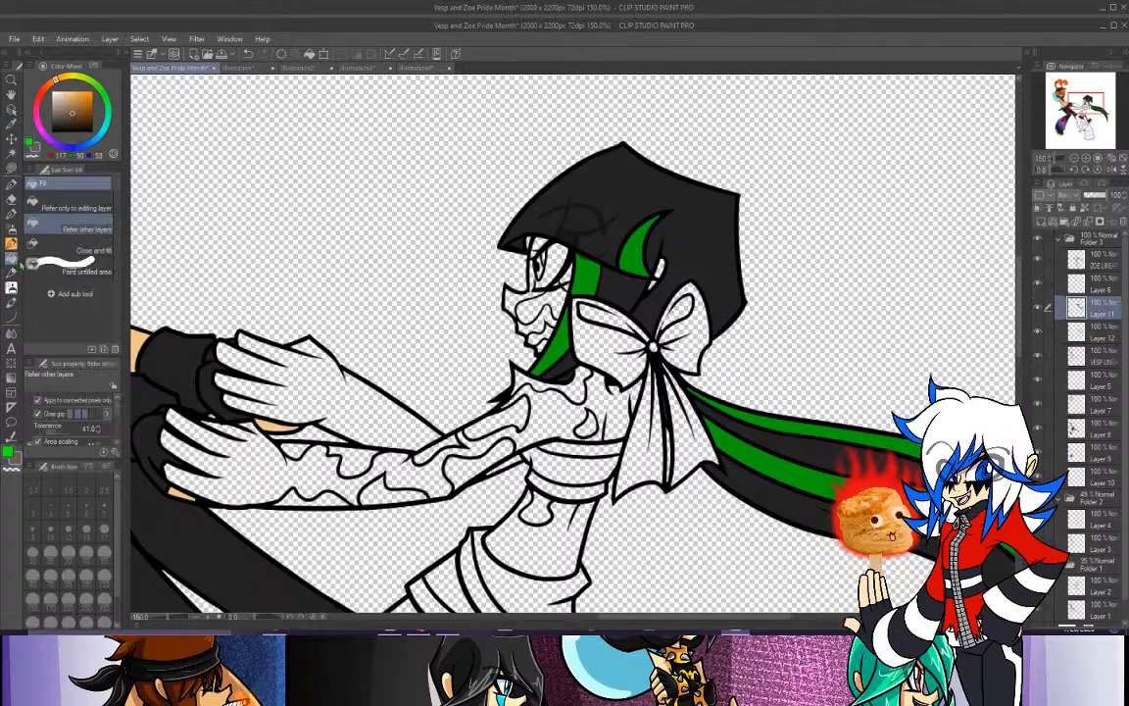
key("x")
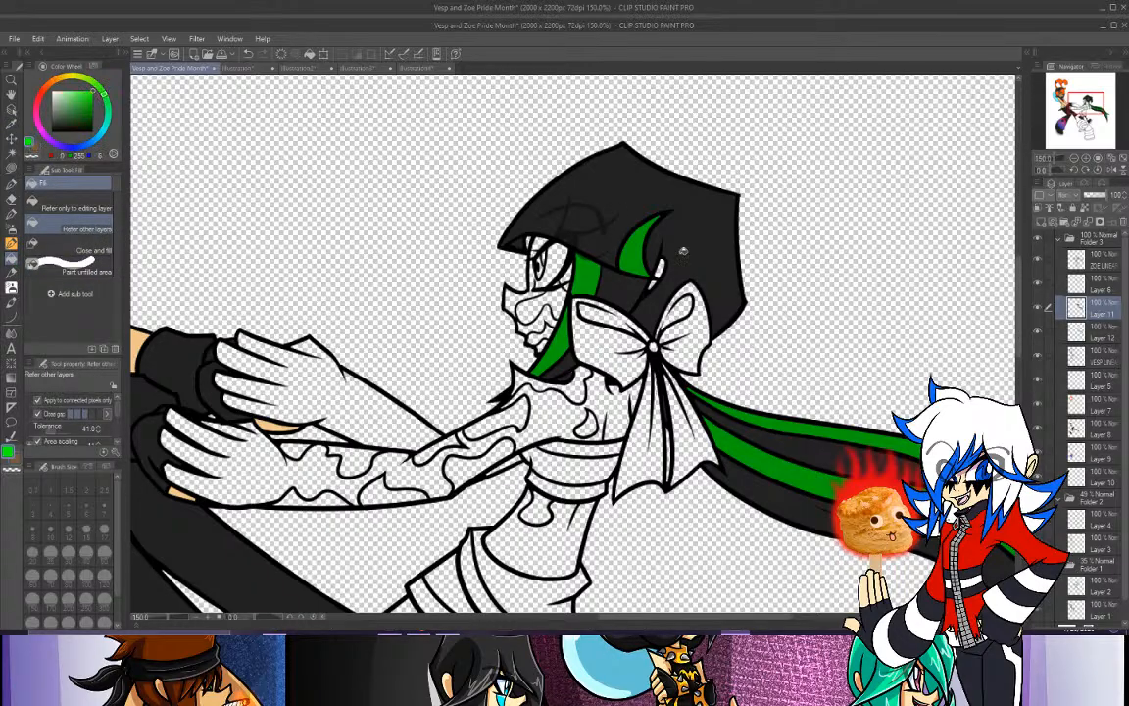
left_click(1098, 337)
left_click(542, 262)
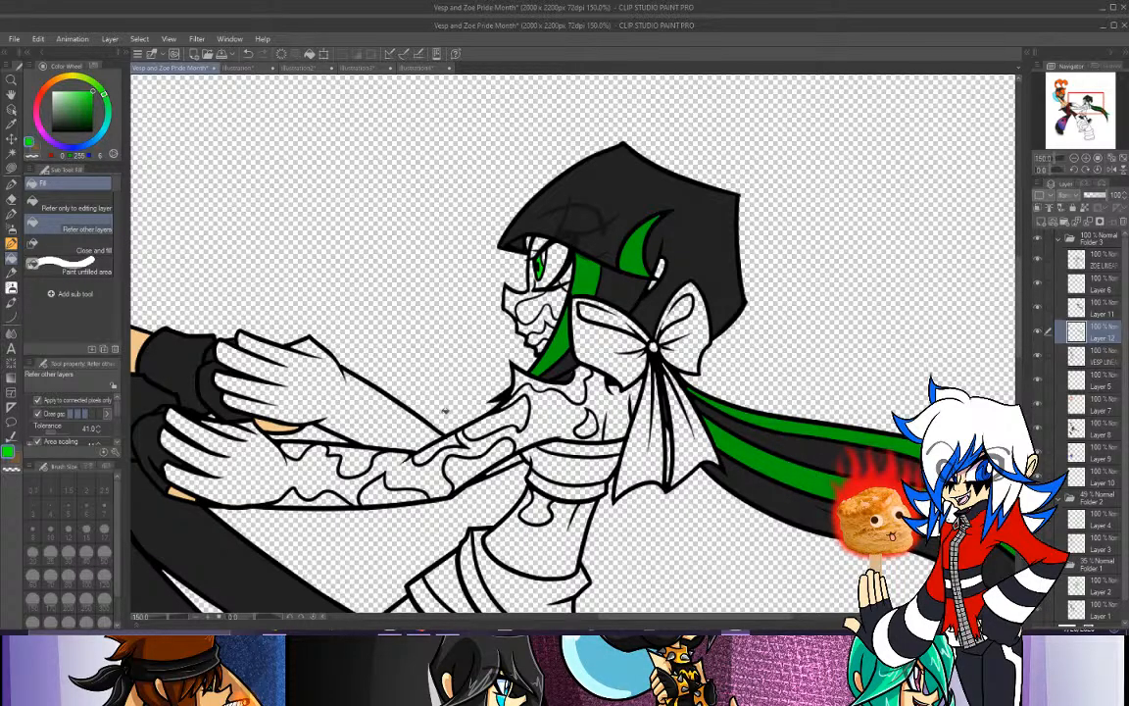
Sample the light skin colour from the neck of the Zoe Tri-mi reference in Illustration2 and return to the Pride Month drawing.
mouse_move(1079, 111)
left_mouse_down()
mouse_move(1063, 130)
mouse_move(1059, 106)
mouse_move(1070, 122)
mouse_move(1090, 108)
left_mouse_up()
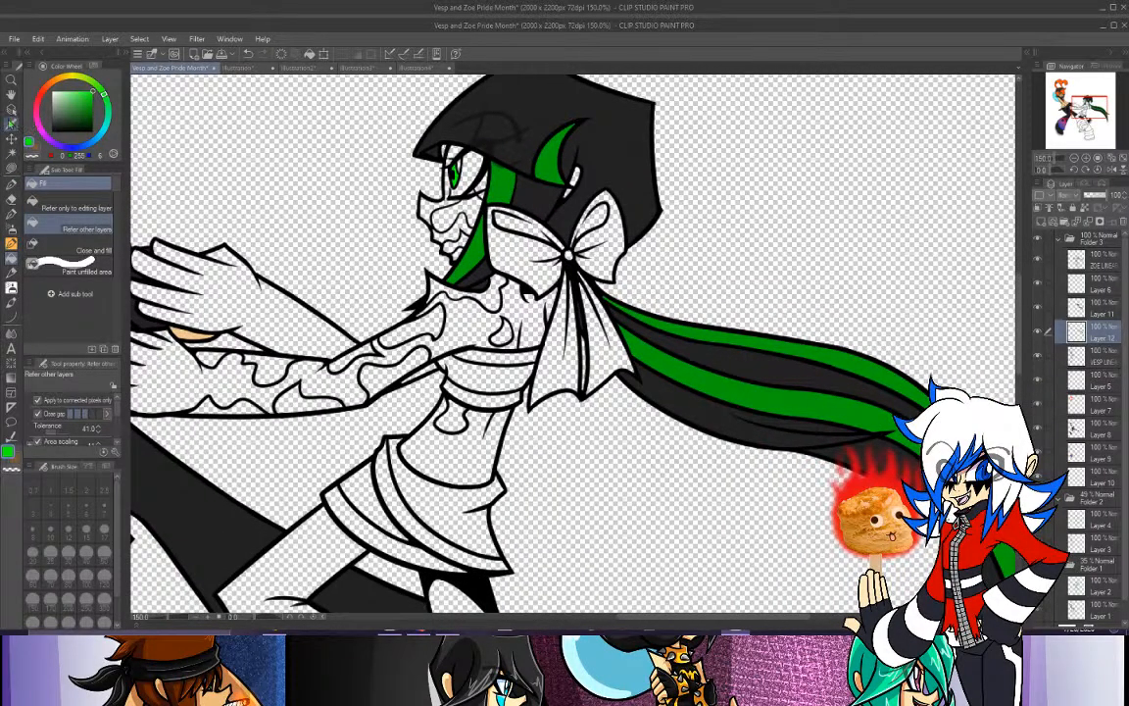
left_click(11, 122)
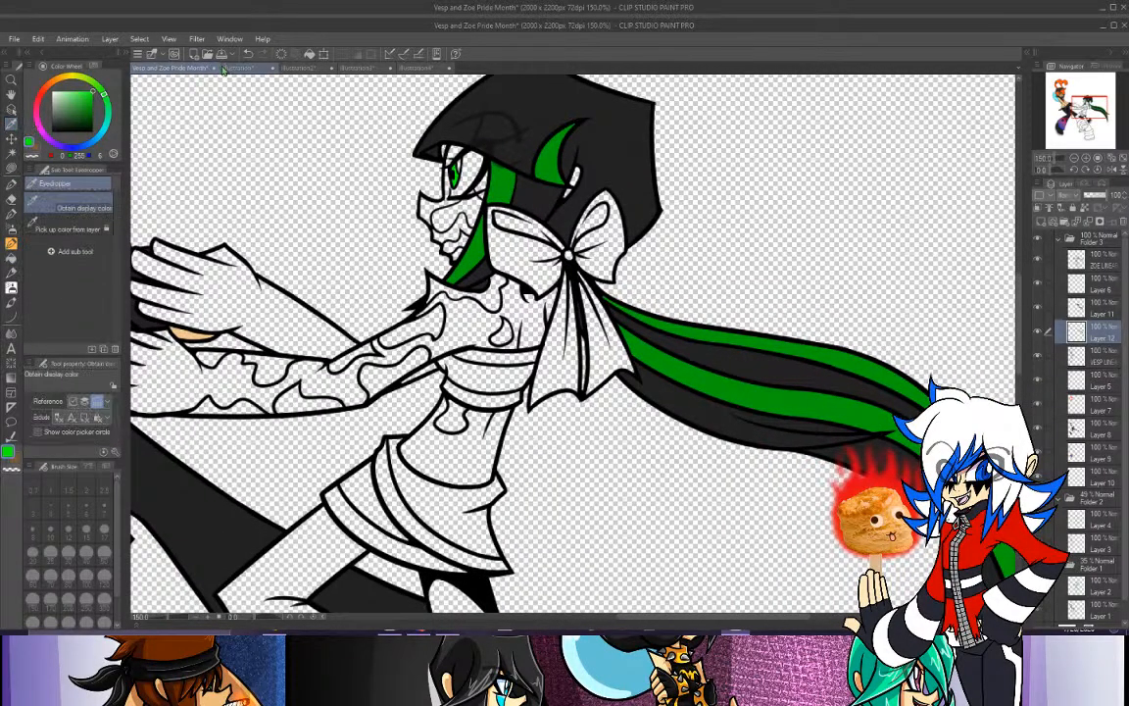
left_click(295, 68)
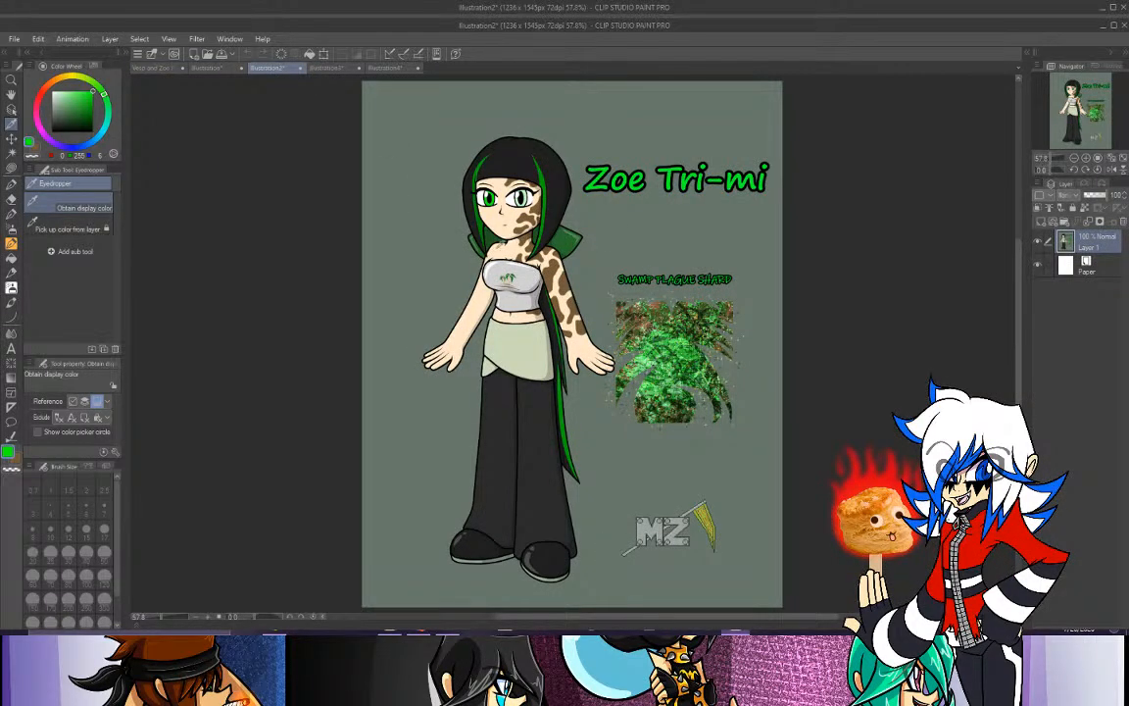
left_click(519, 252)
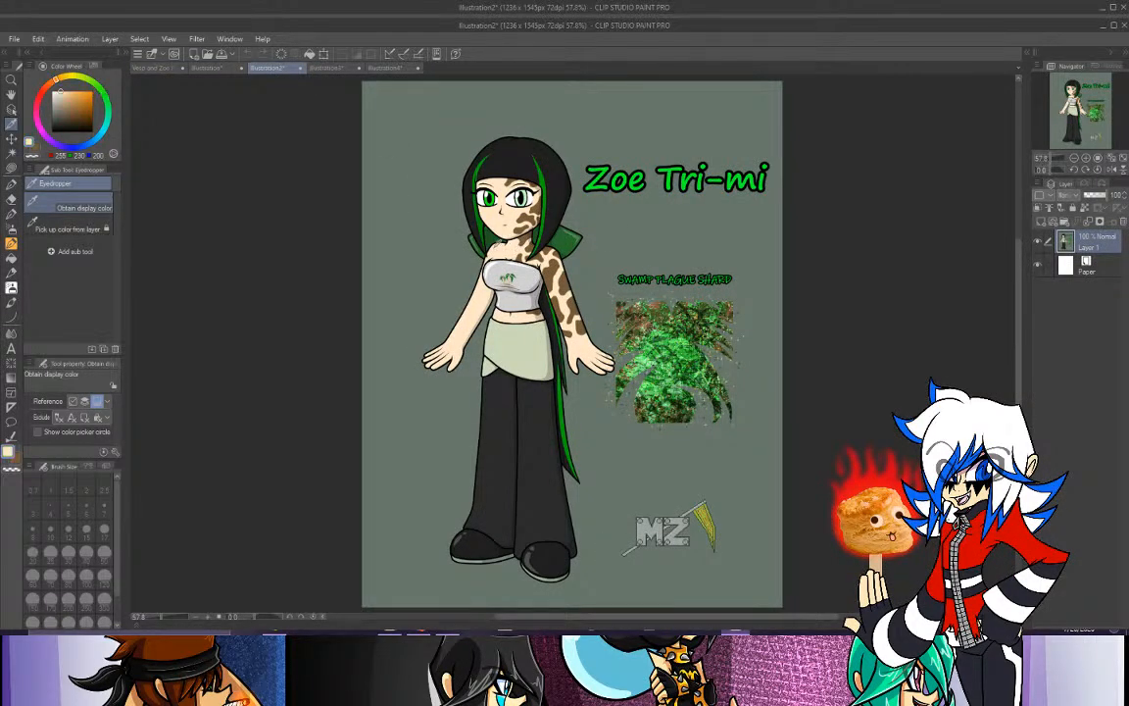
left_click(151, 69)
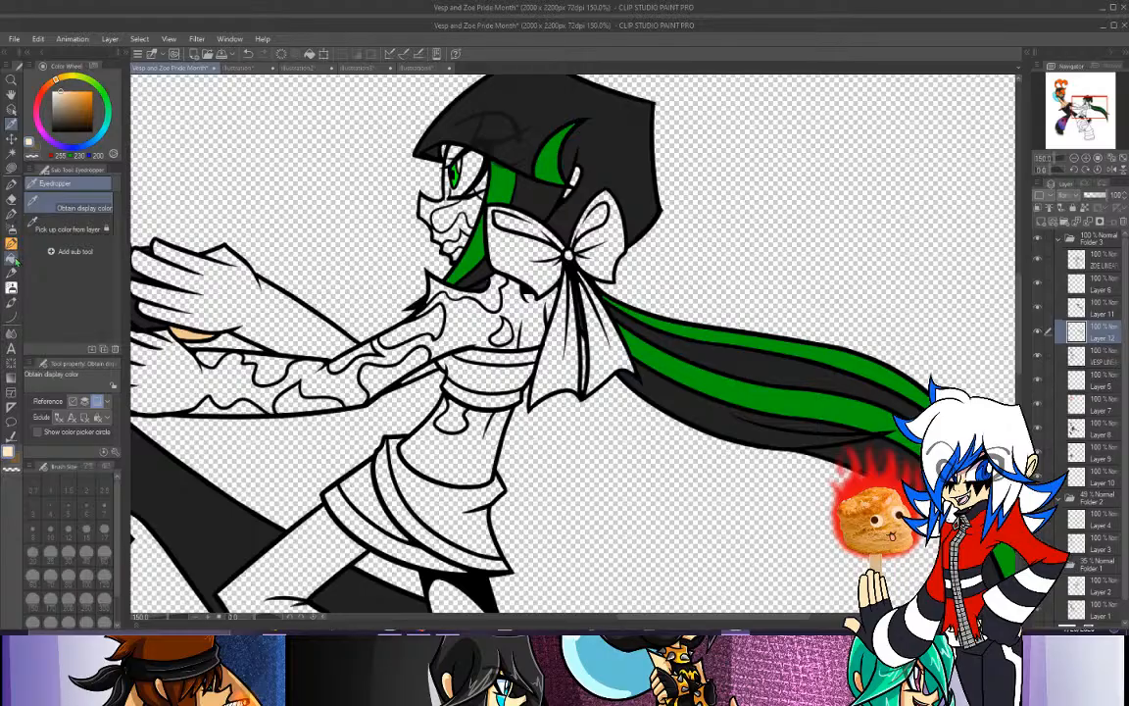
Add a new layer directly below Layer 12 and make the sampled skin tone the active Fill colour.
left_click(11, 228)
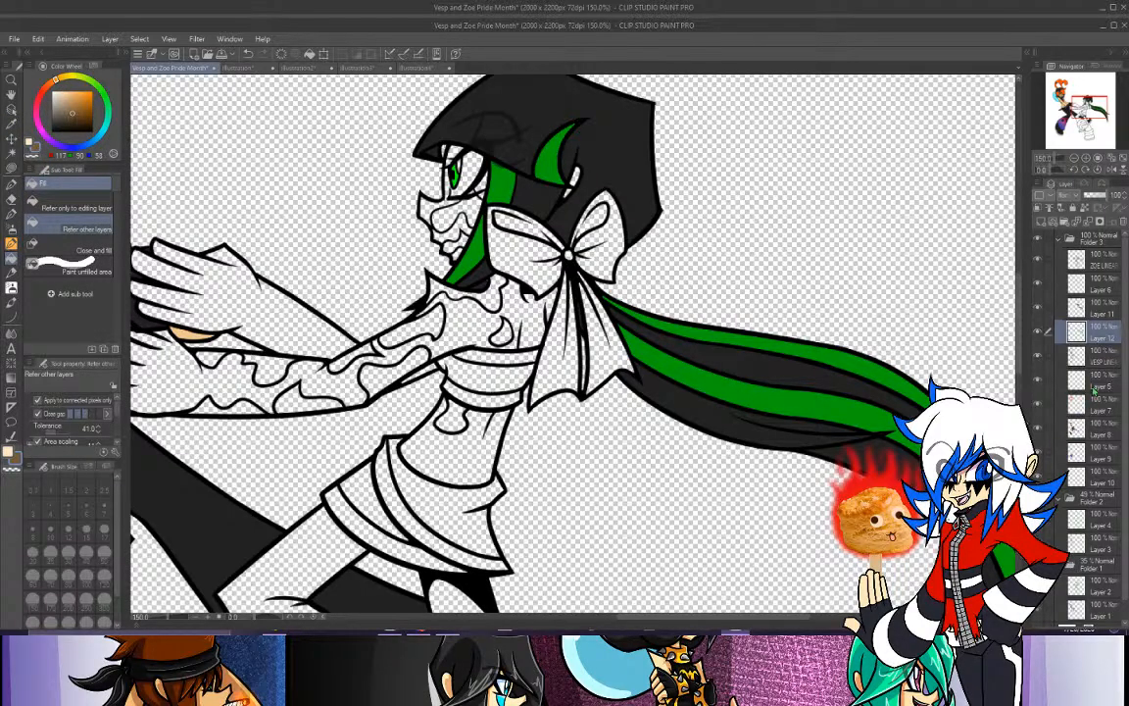
left_click(1098, 348)
left_click(1042, 223)
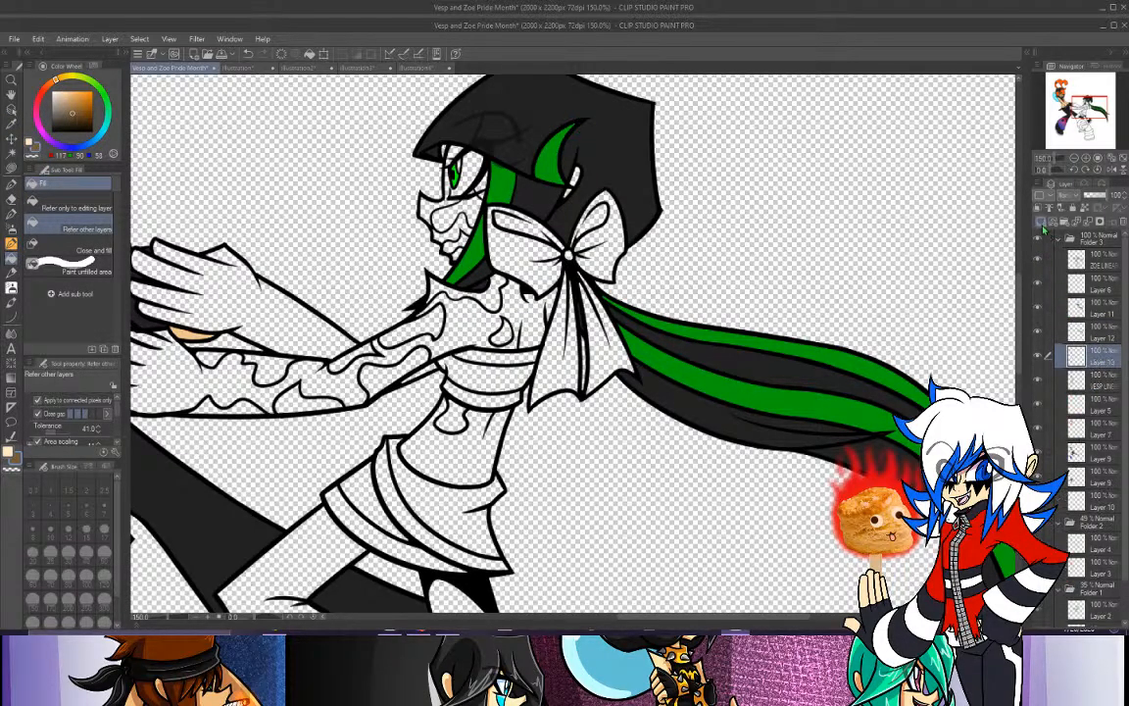
left_click(30, 144)
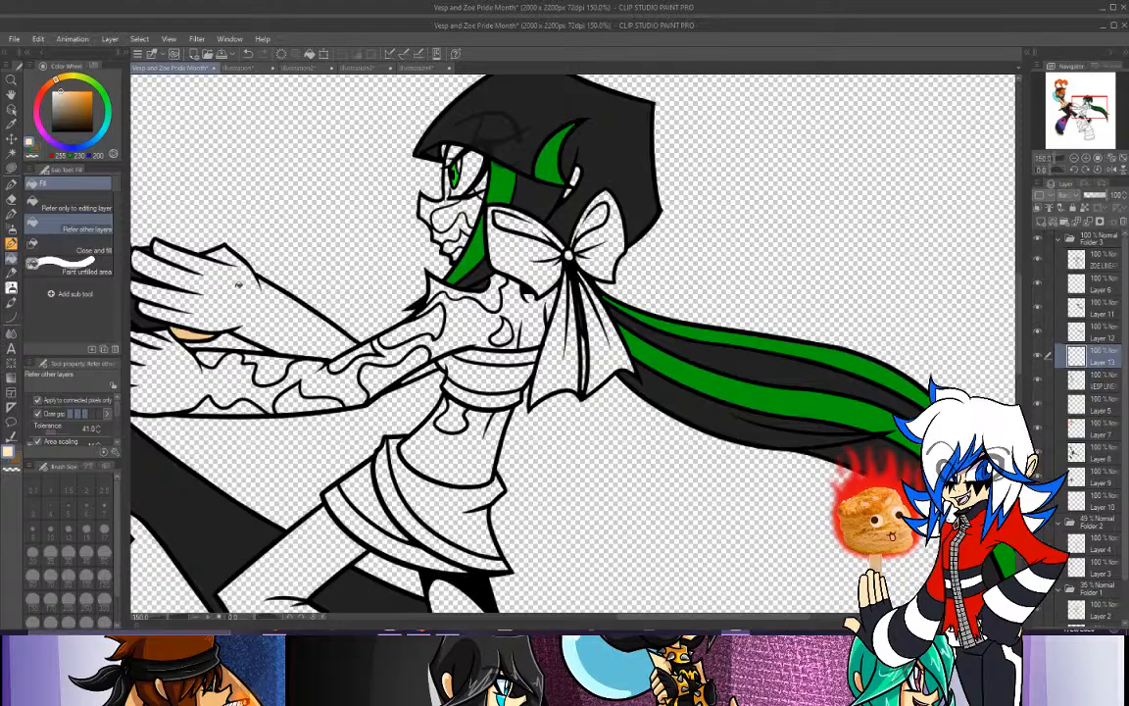
Set the Fill tolerance to 30 while test-filling Zoe's upper hand with skin tone, and undo the test fills.
left_click(238, 283)
left_click(226, 52)
left_click_drag(120, 416, 104, 446)
left_click(51, 429)
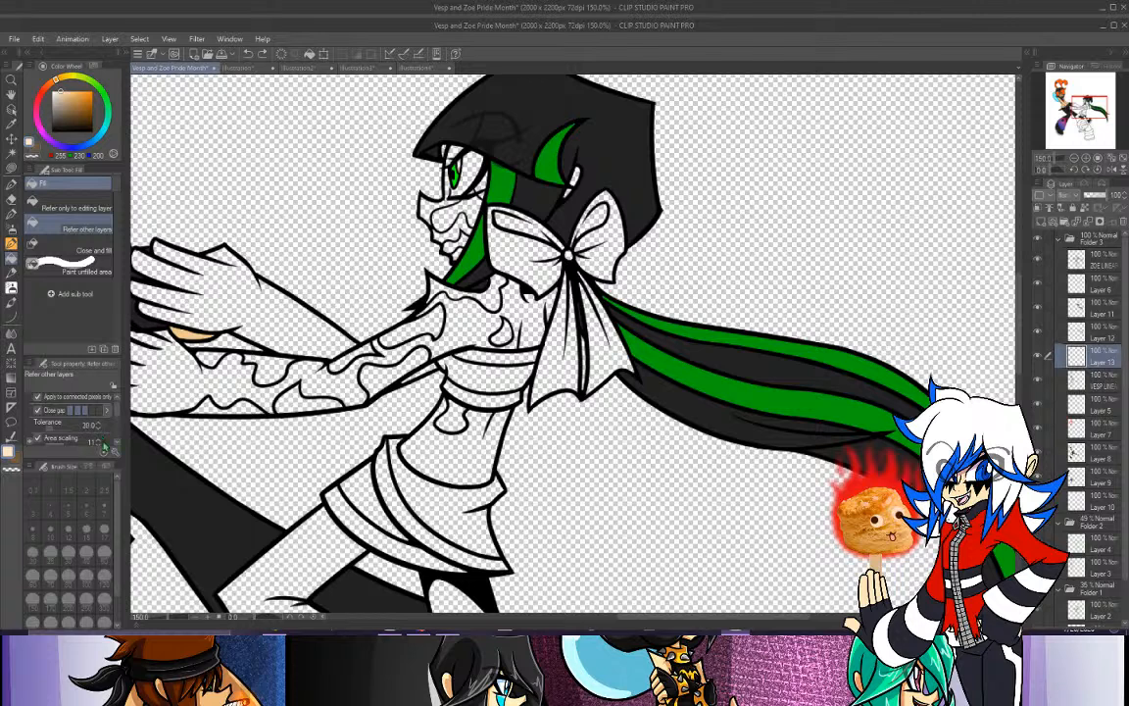
left_click(205, 302)
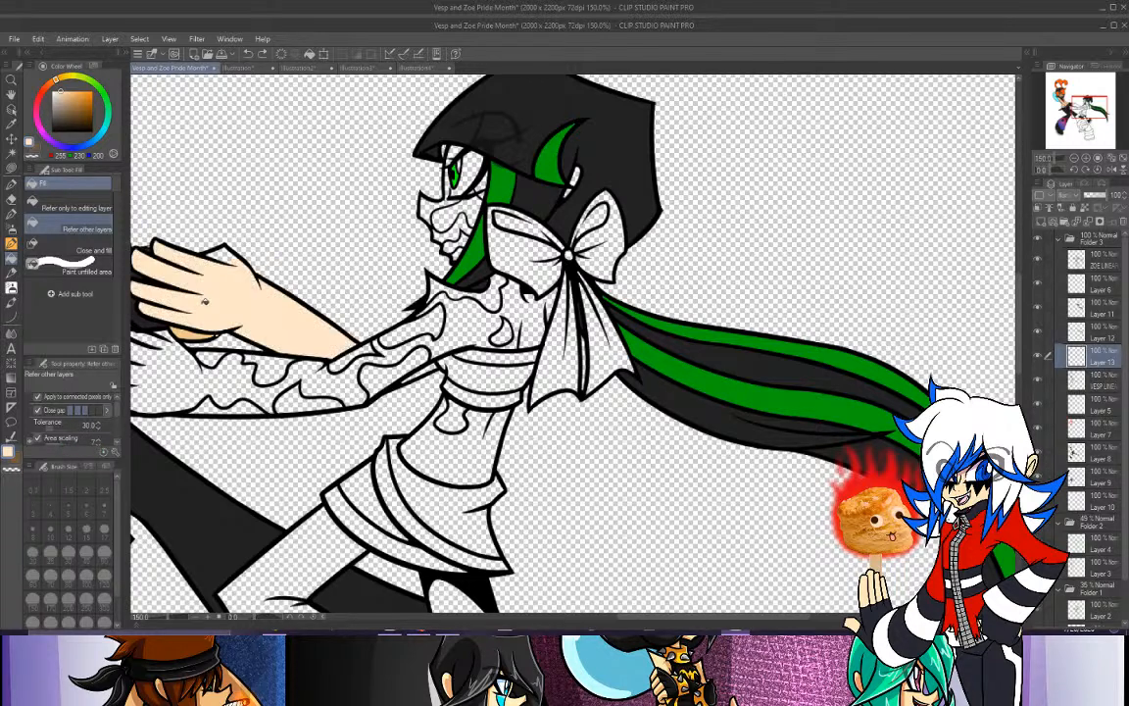
left_click(249, 56)
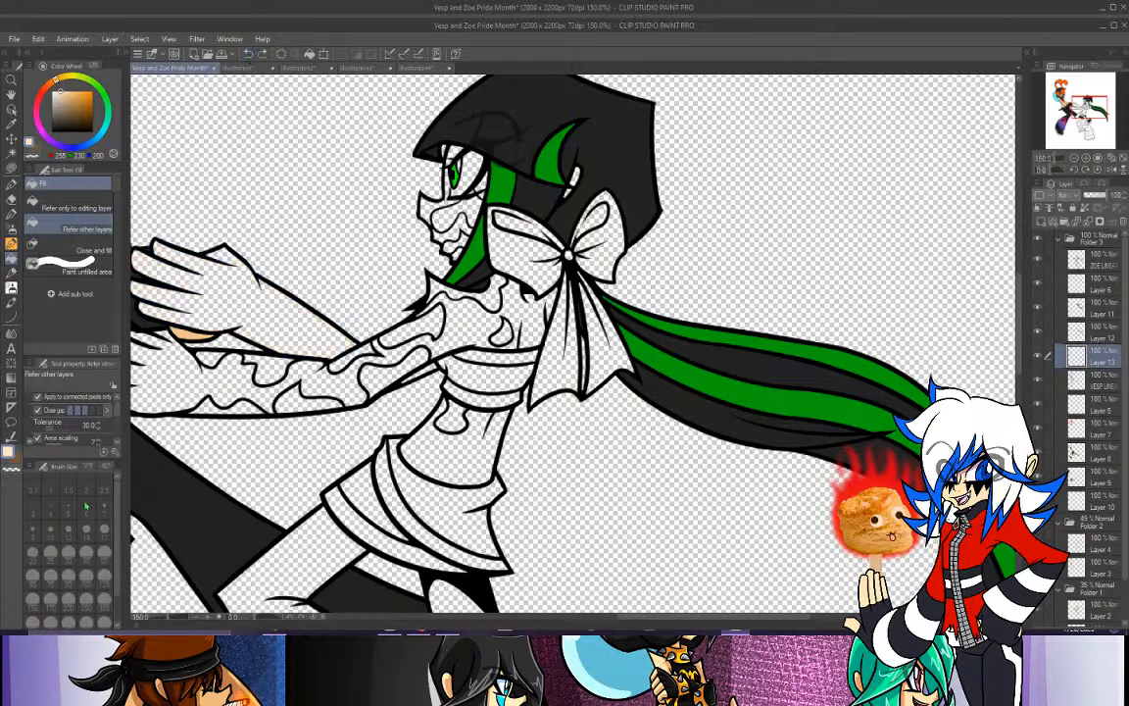
Set the Fill area scaling to 5 and fill Zoe's hands and forearms with the skin tone.
scroll(98, 439, "down", 1)
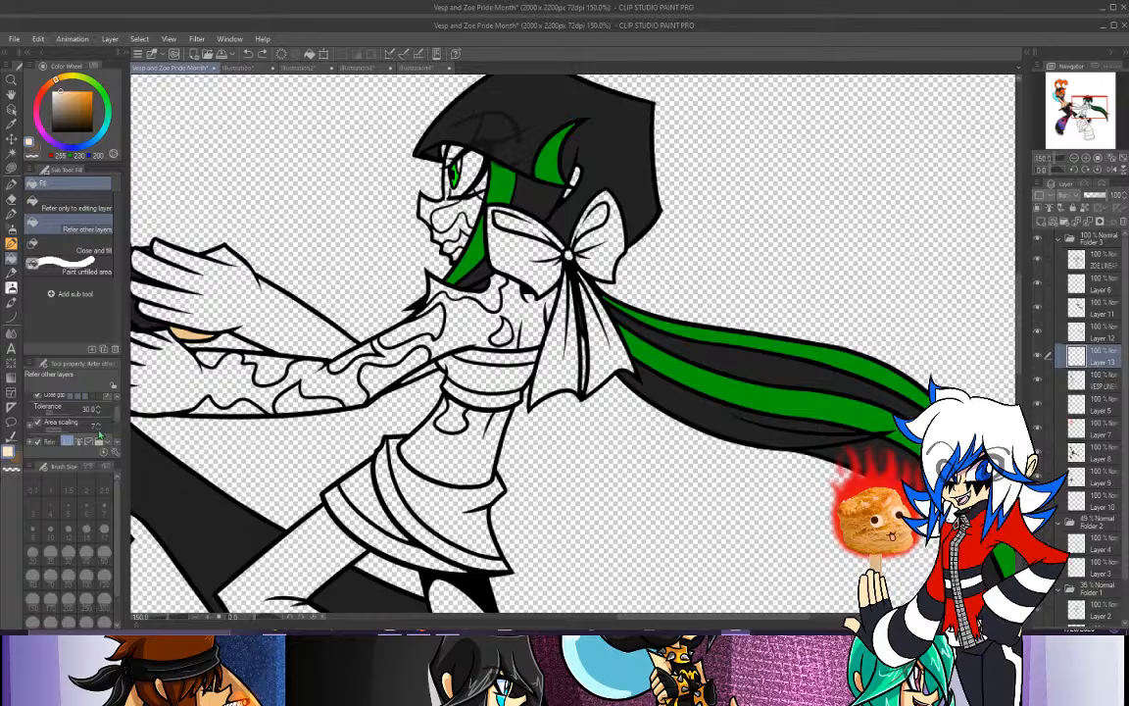
left_click(221, 270)
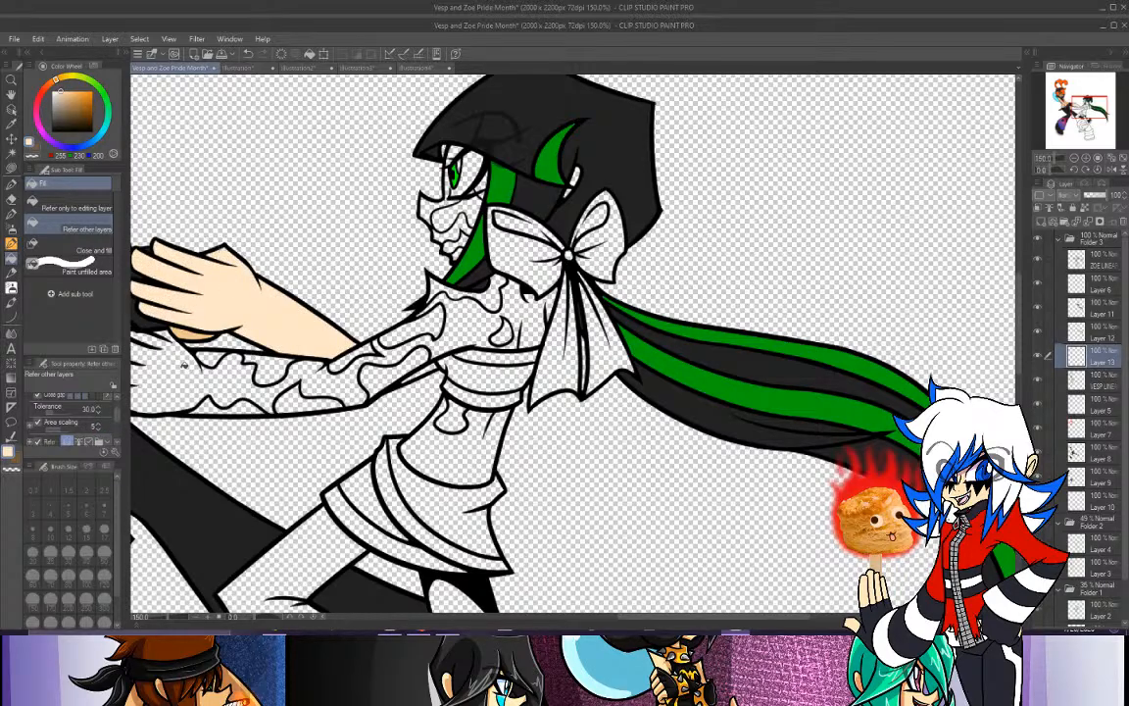
left_click(167, 335)
Fill the unspotted areas of Zoe's upper arm, shoulder, back, face and waist with the skin tone.
left_click_drag(1077, 116, 1080, 110)
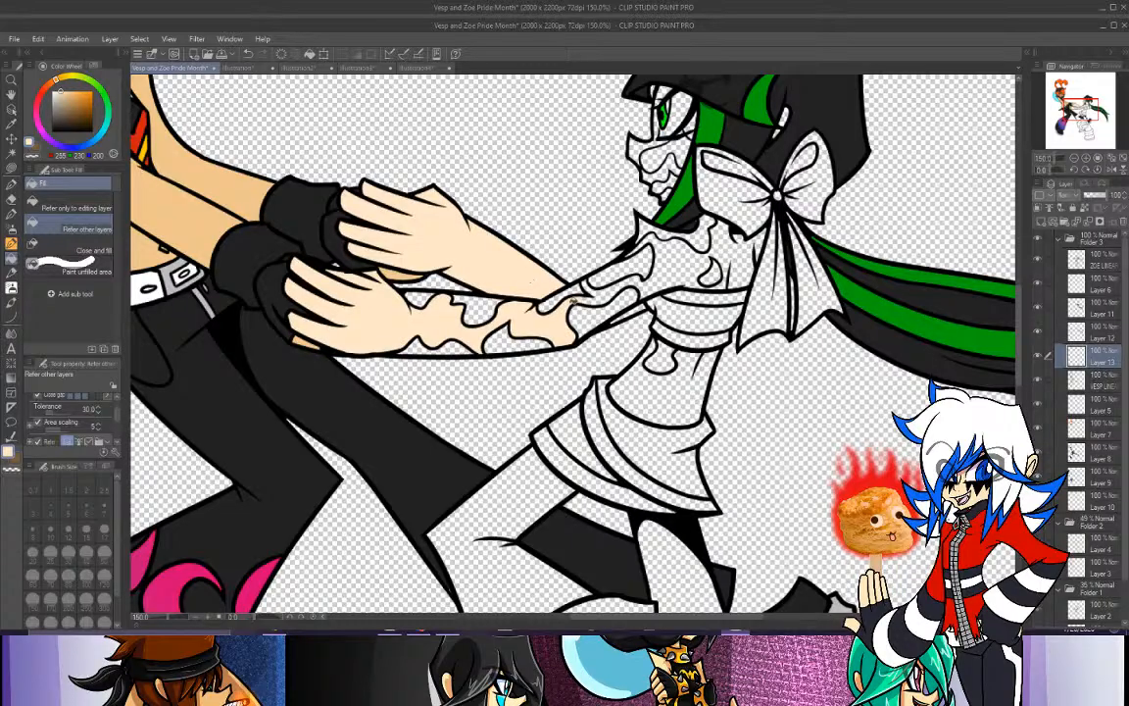
left_click(669, 280)
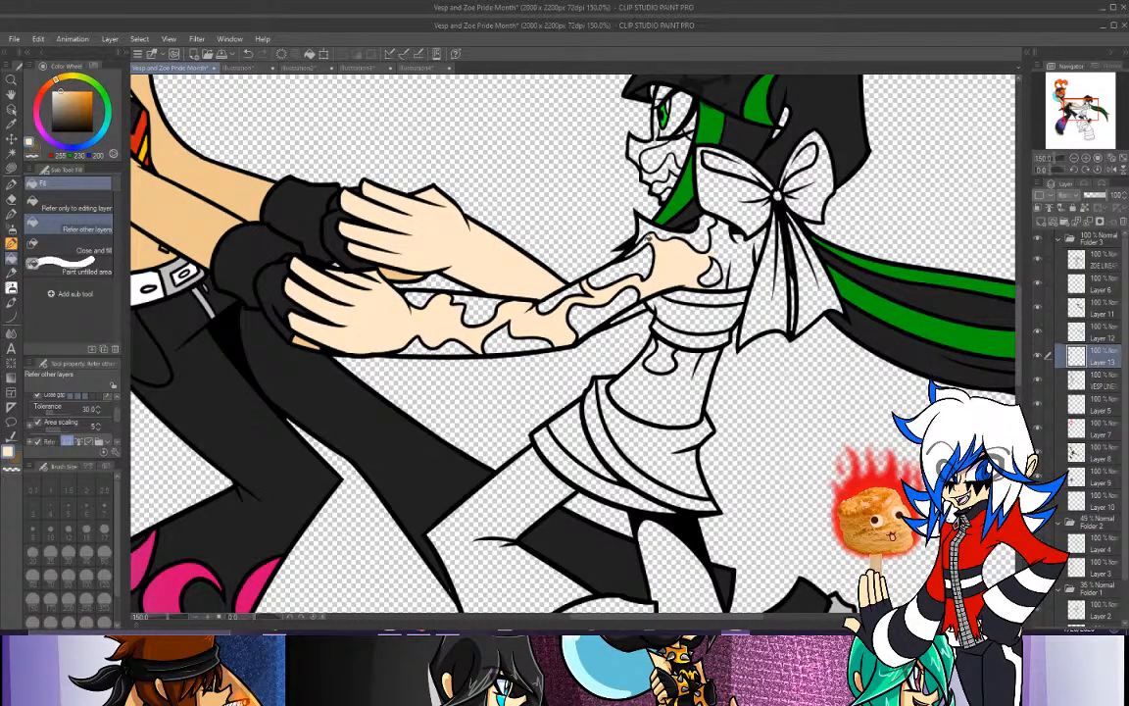
left_click(718, 263)
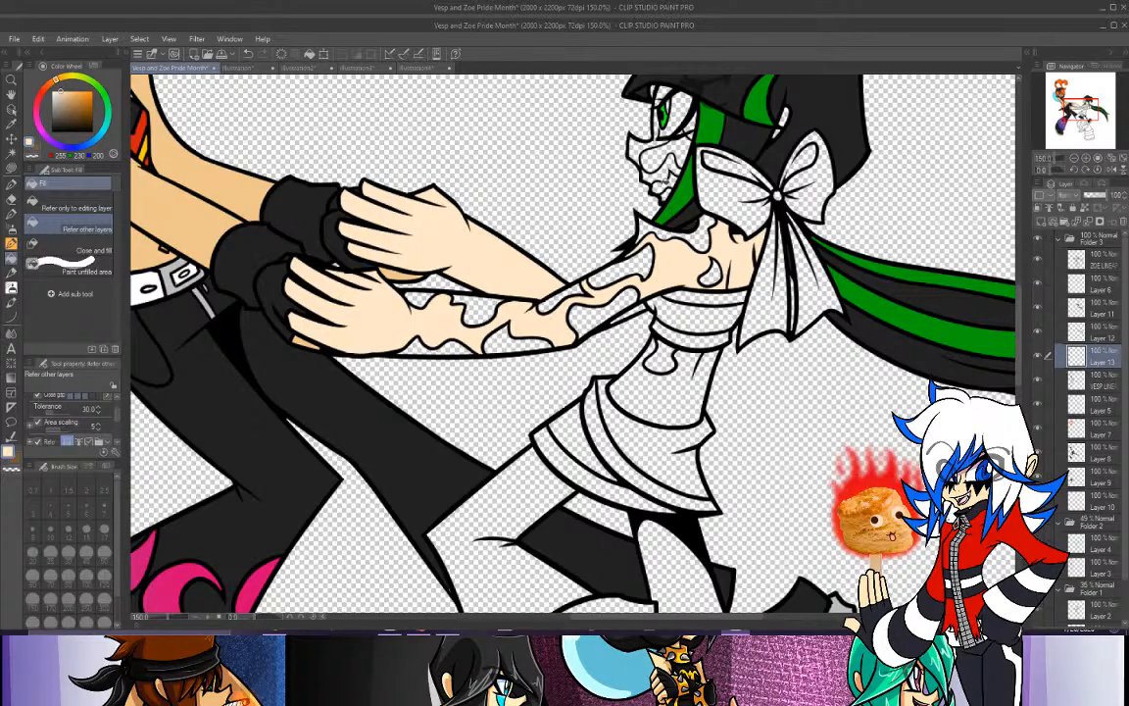
left_click(669, 169)
left_click(647, 393)
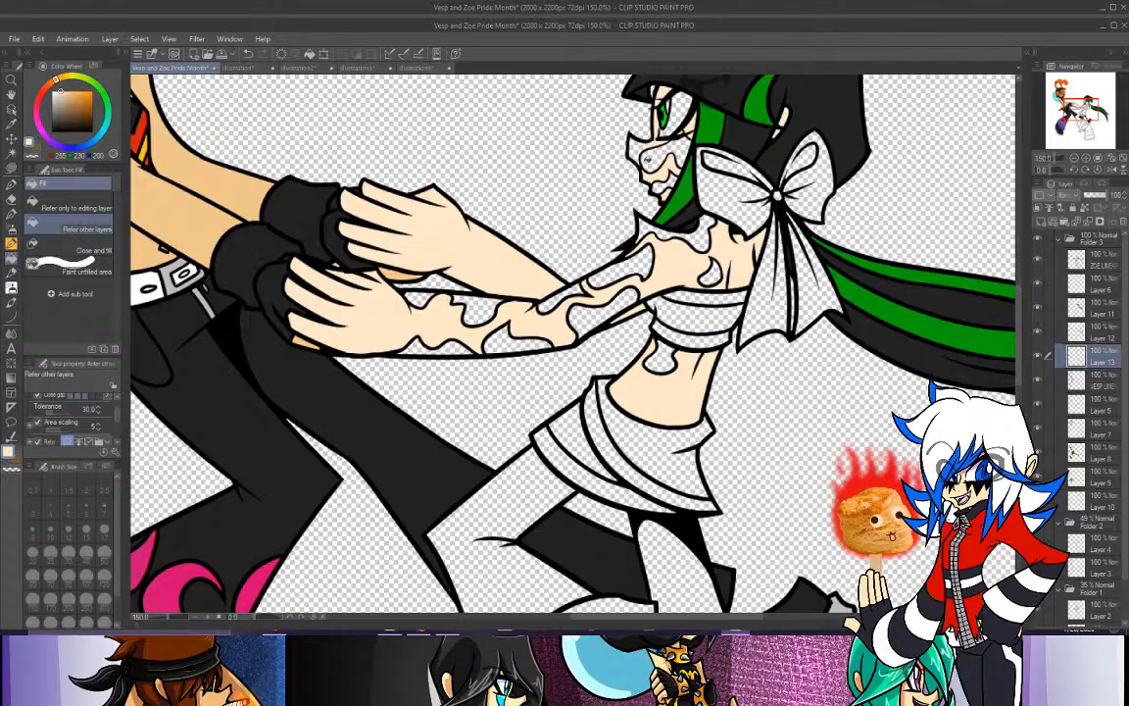
Fill the patches on Zoe's arm, shoulder and waist with the secondary brown colour.
mouse_move(1082, 110)
left_mouse_down()
mouse_move(1097, 102)
mouse_move(1089, 128)
mouse_move(1090, 109)
mouse_move(1062, 100)
mouse_move(1085, 108)
left_mouse_up()
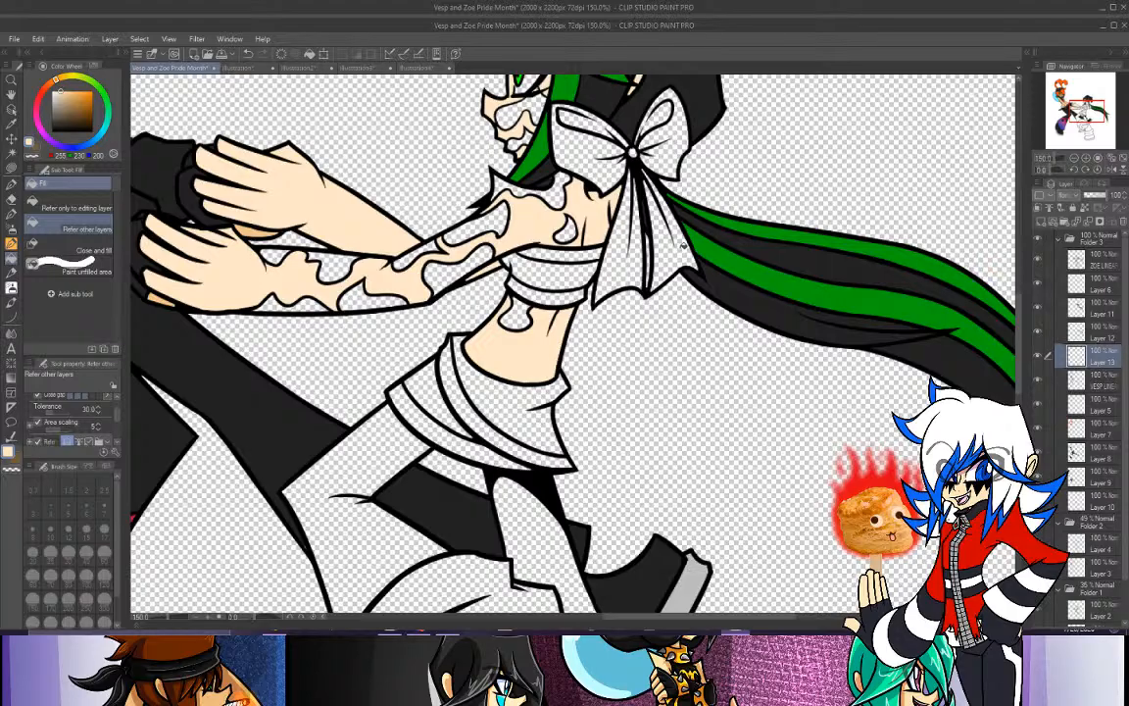
left_click(35, 147)
left_click(277, 253)
left_click(331, 268)
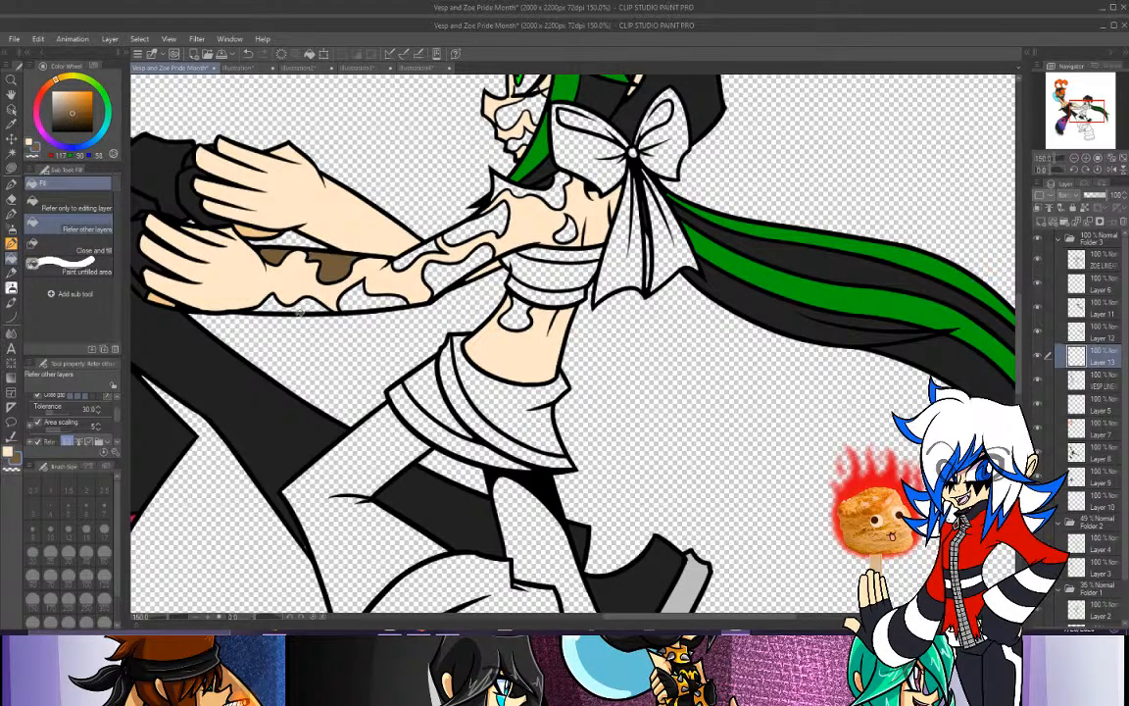
left_click(315, 303)
mouse_move(277, 302)
left_mouse_down()
mouse_move(377, 223)
mouse_move(392, 218)
mouse_move(412, 257)
mouse_move(394, 243)
mouse_move(479, 182)
mouse_move(461, 164)
mouse_move(501, 172)
mouse_move(519, 223)
mouse_move(509, 207)
left_mouse_up()
left_click(517, 315)
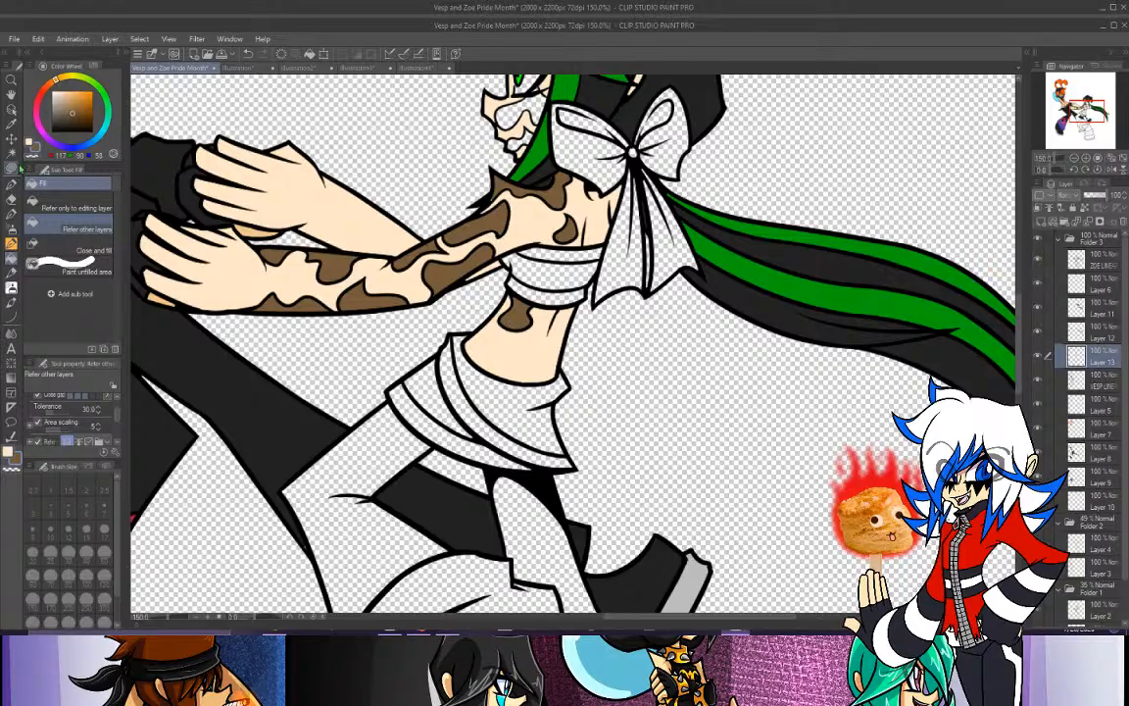
Fill the large patch on Zoe's cheek with the same brown.
left_click(12, 184)
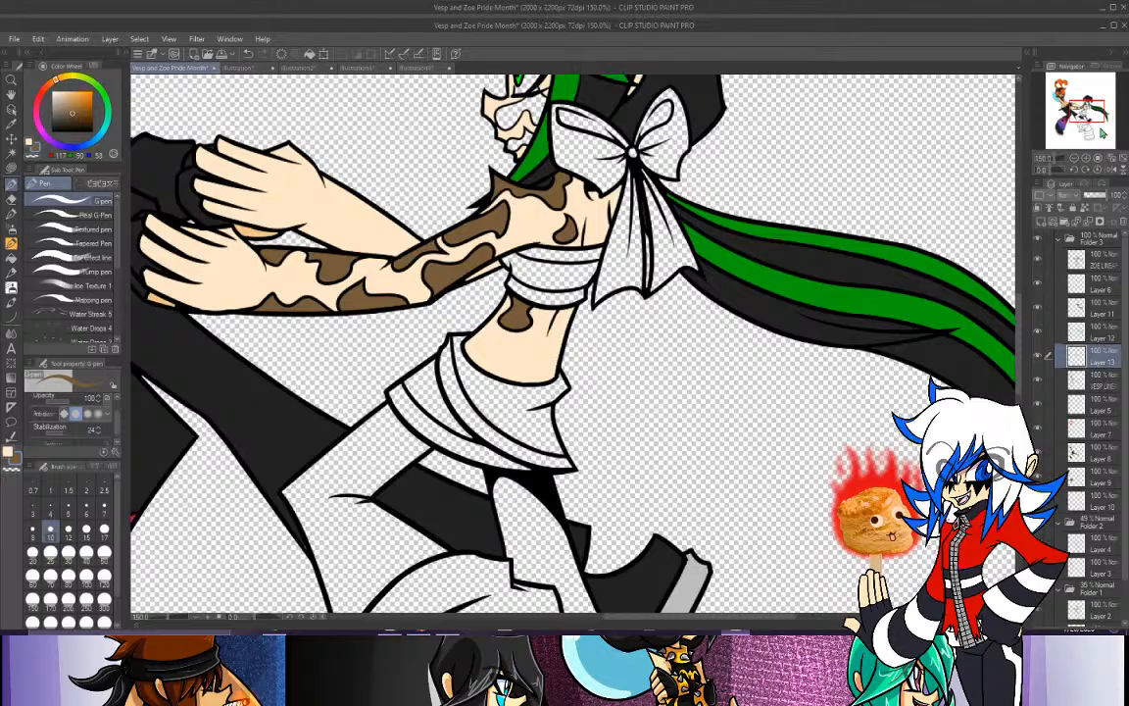
left_click_drag(1095, 106, 1099, 103)
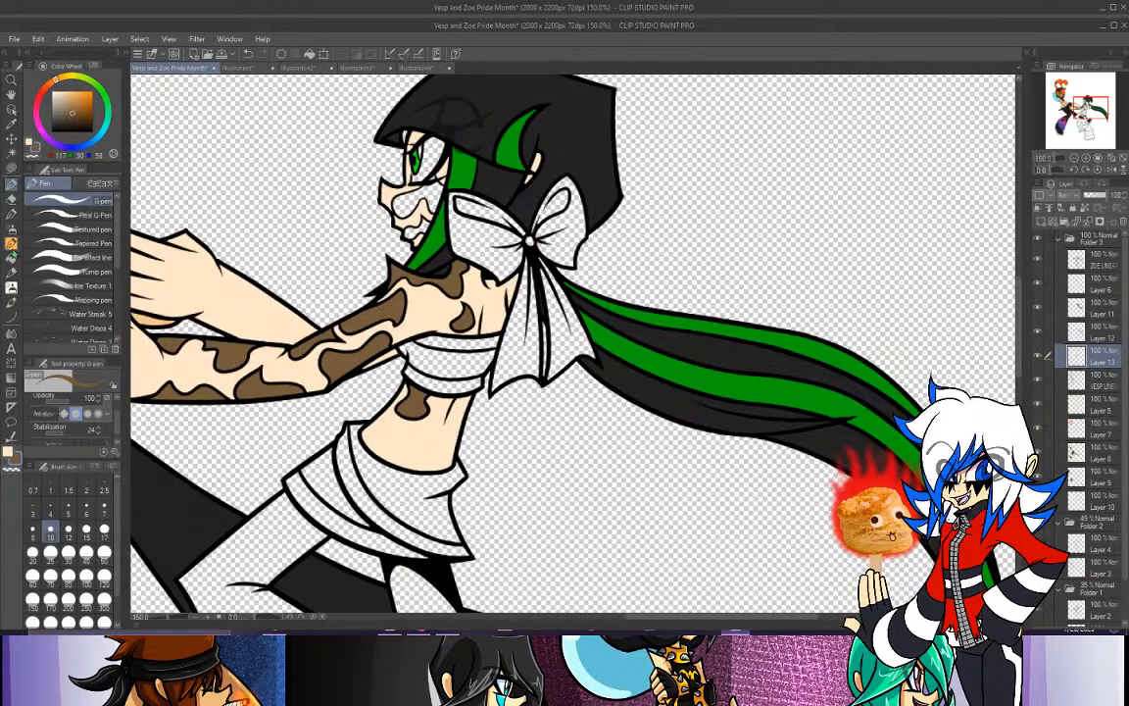
left_click(10, 243)
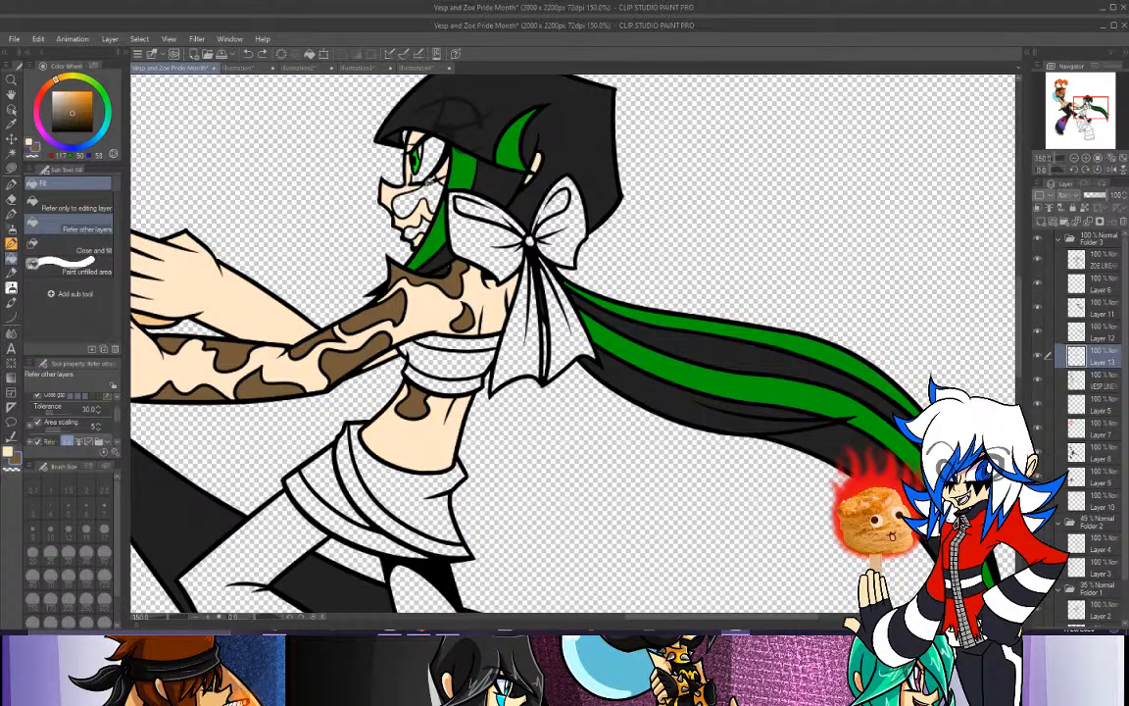
left_click(397, 191)
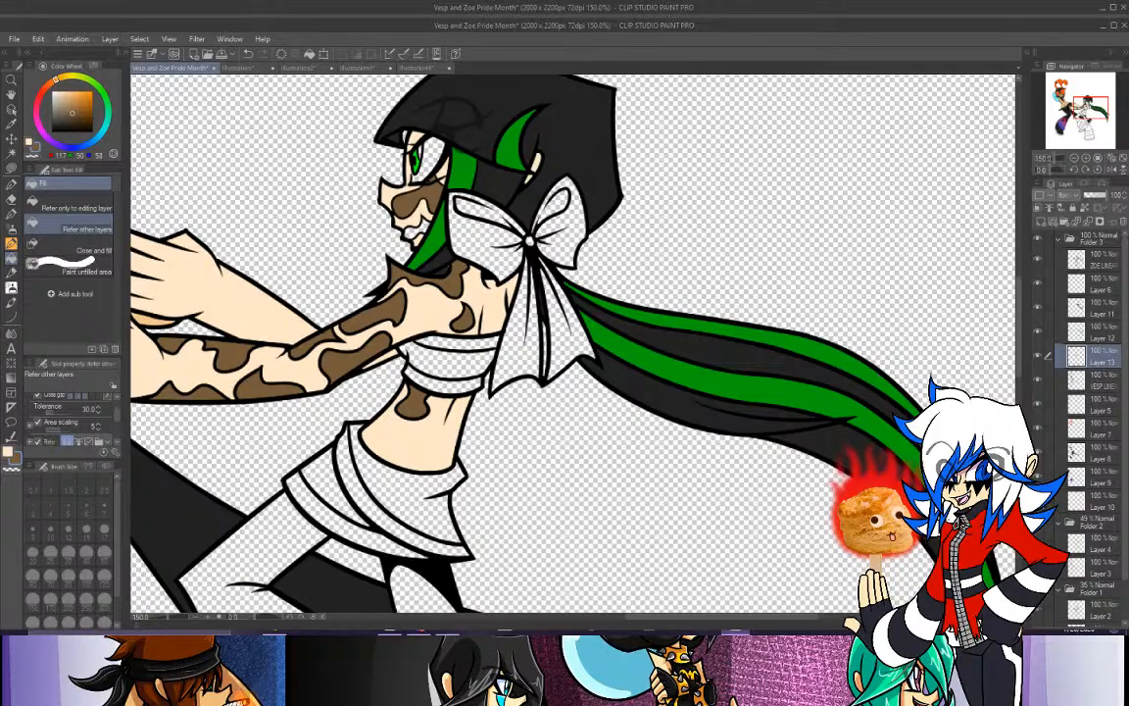
Check what Layer 6 holds by toggling its visibility, and touch up its black line work around Zoe's eye with the G-pen.
left_click(1037, 285)
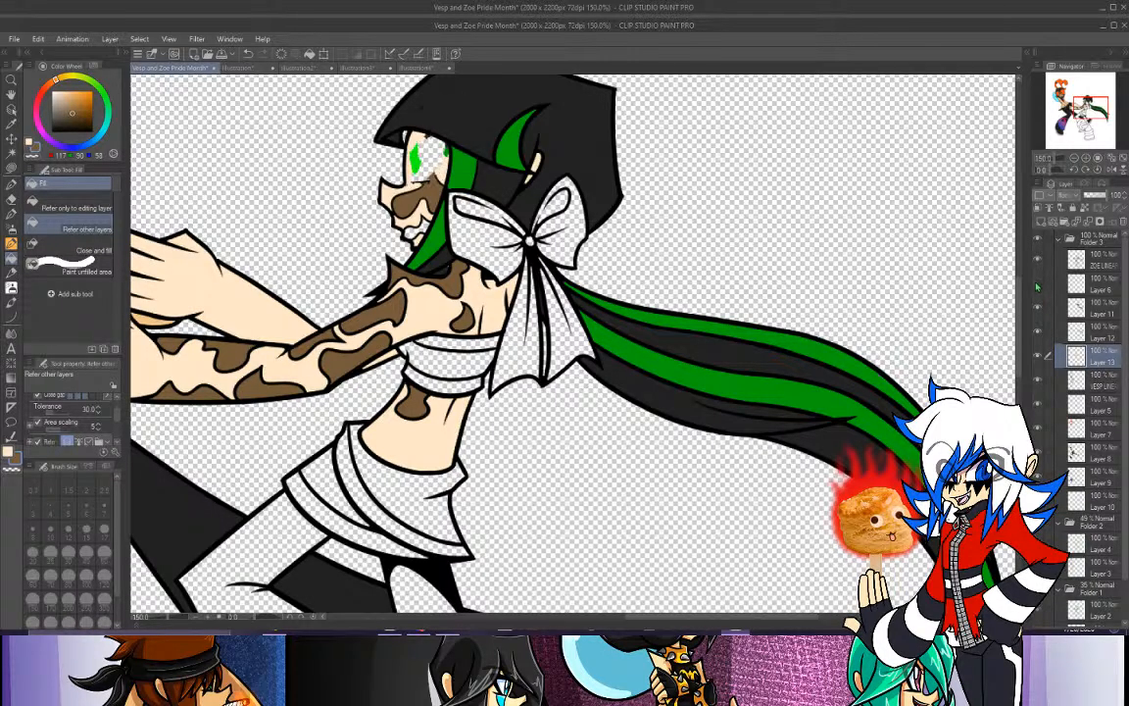
left_click(1038, 287)
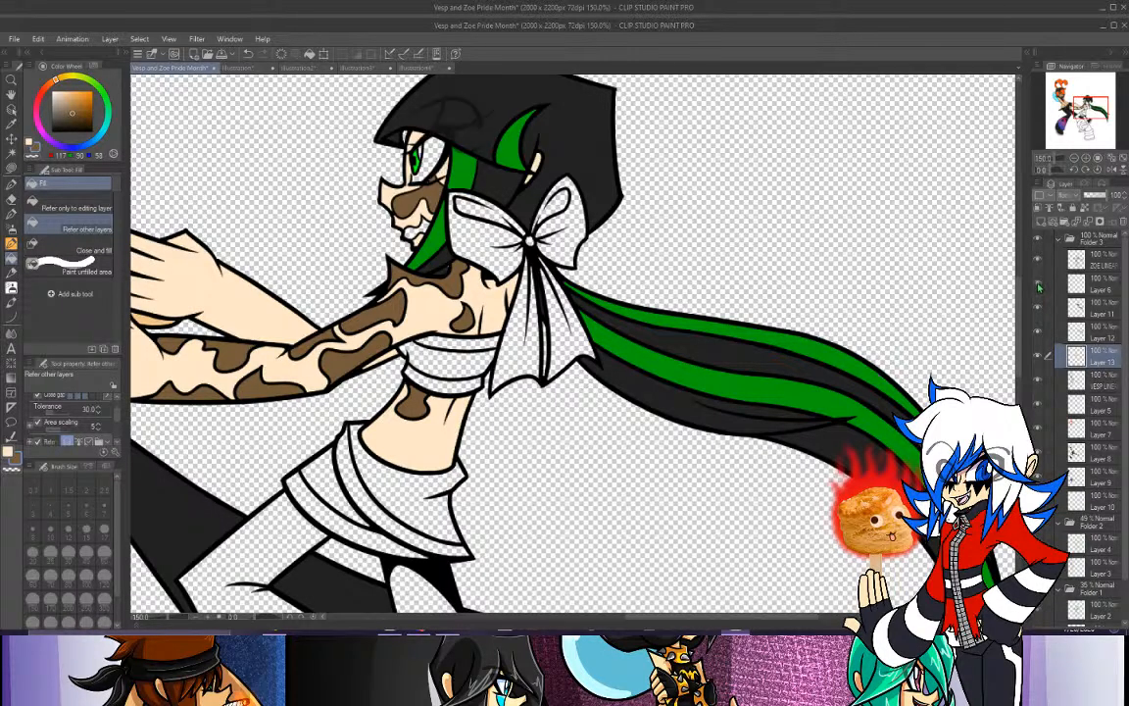
left_click(1102, 290)
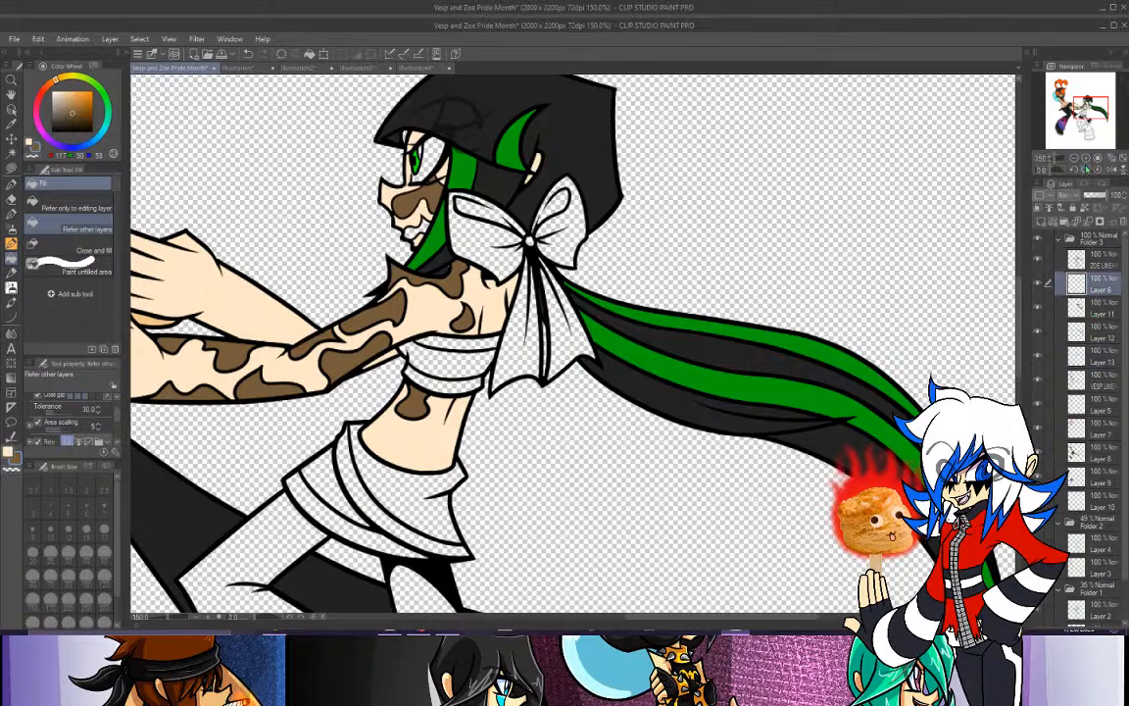
left_click(1087, 159)
left_click(1087, 159)
left_click_drag(1091, 106, 1088, 102)
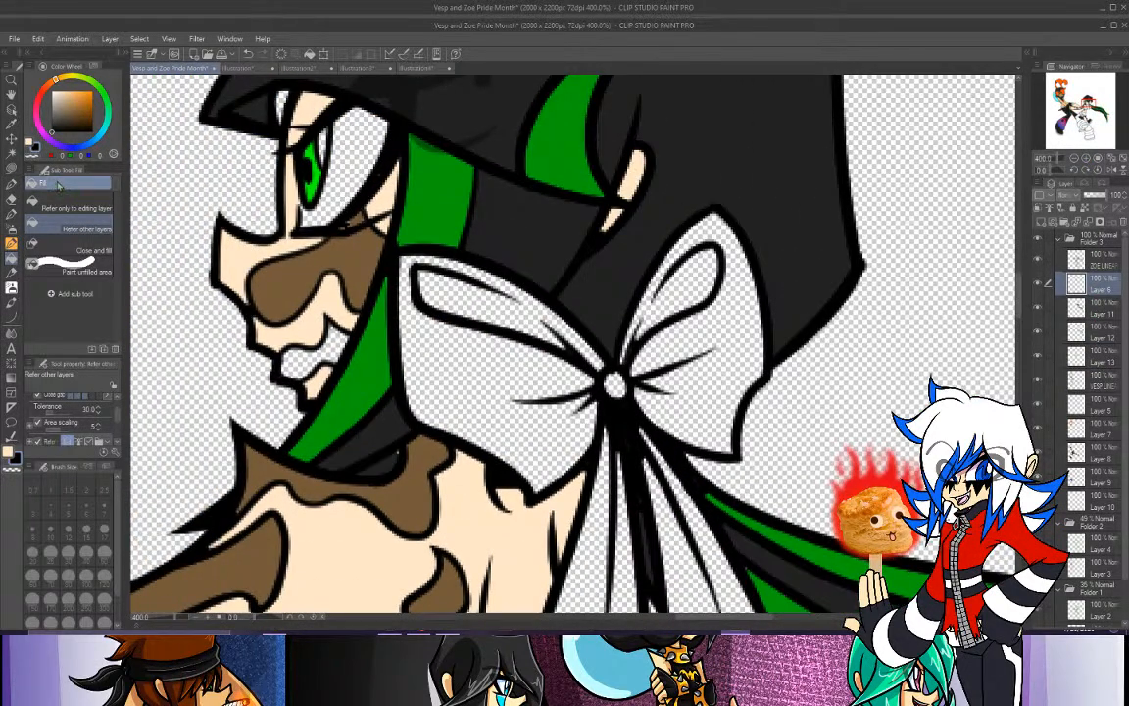
key("p")
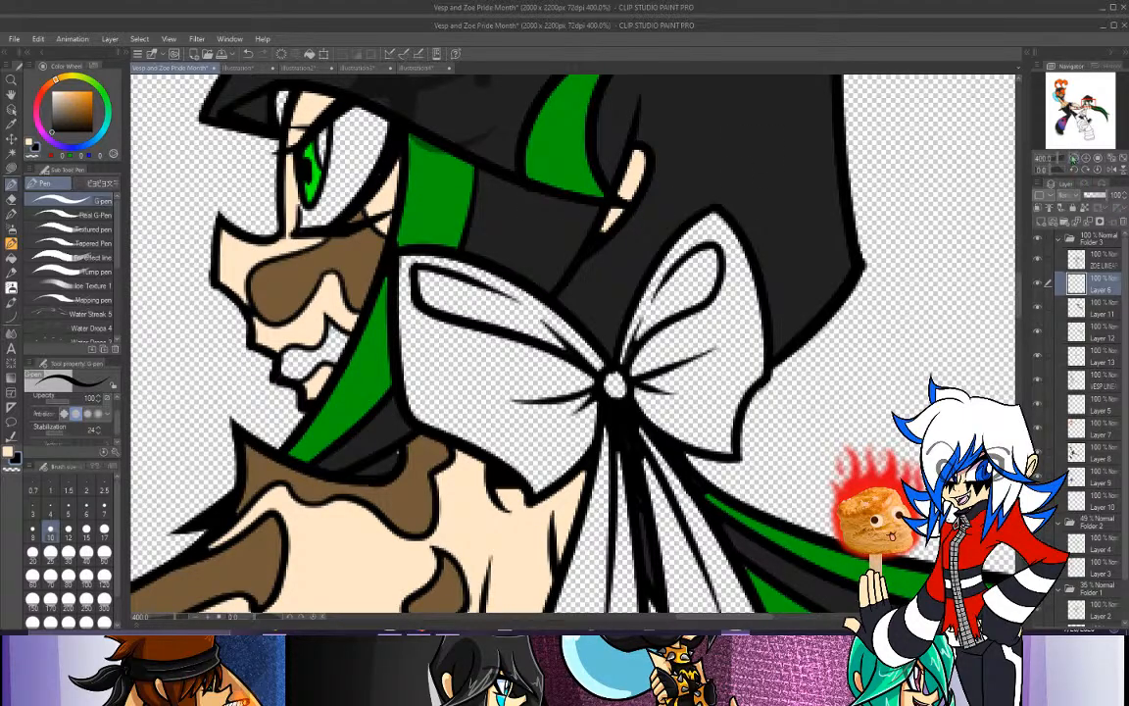
On Layer 13, fill Zoe's lips with the brown sampled from her cheek patch.
left_click(1074, 159)
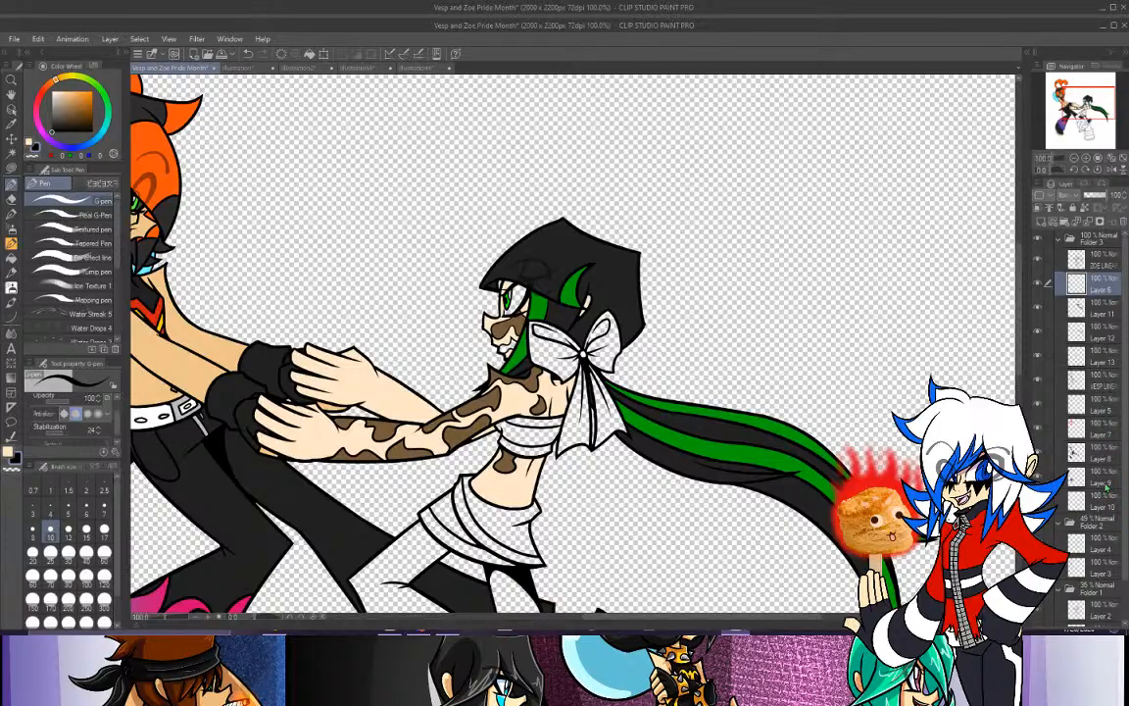
left_click(1102, 498)
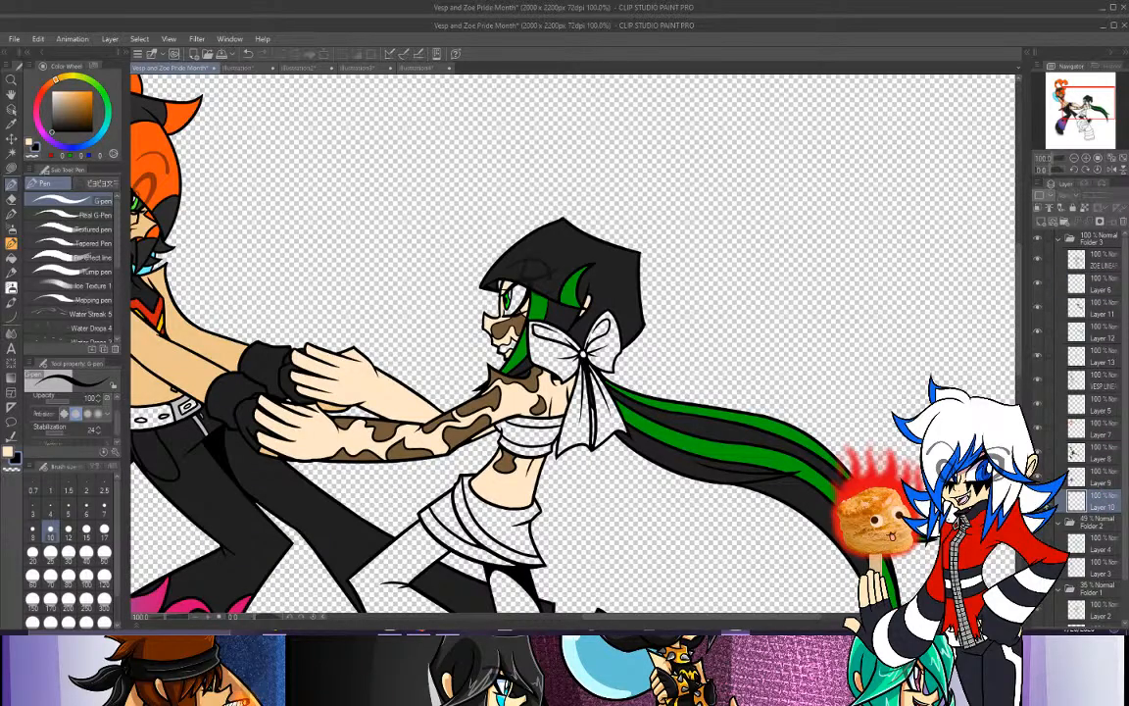
left_click(1102, 362)
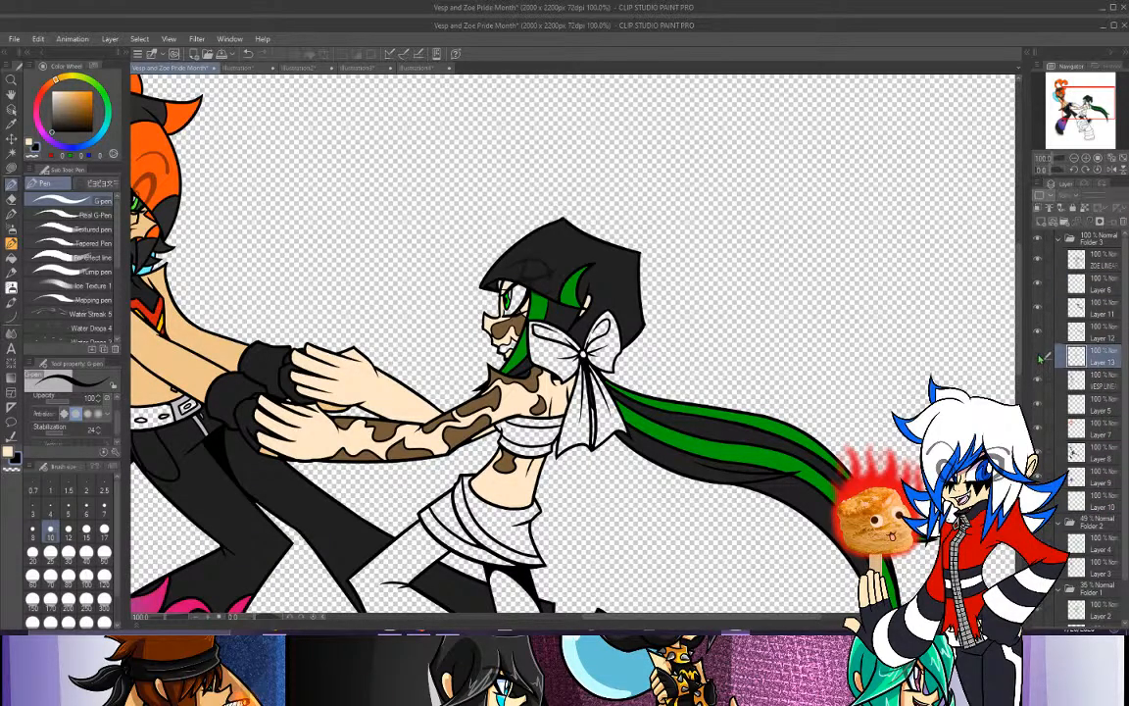
left_click(1039, 361)
left_click(1039, 361)
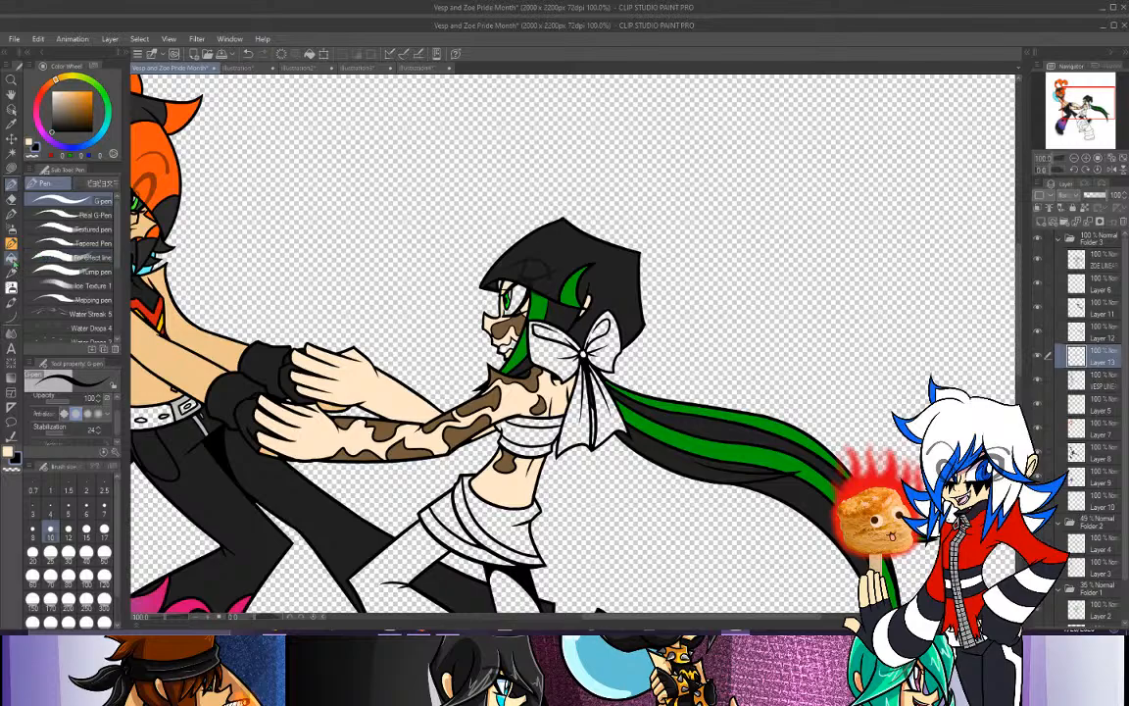
left_click(11, 241)
left_click(12, 124)
left_click(505, 326)
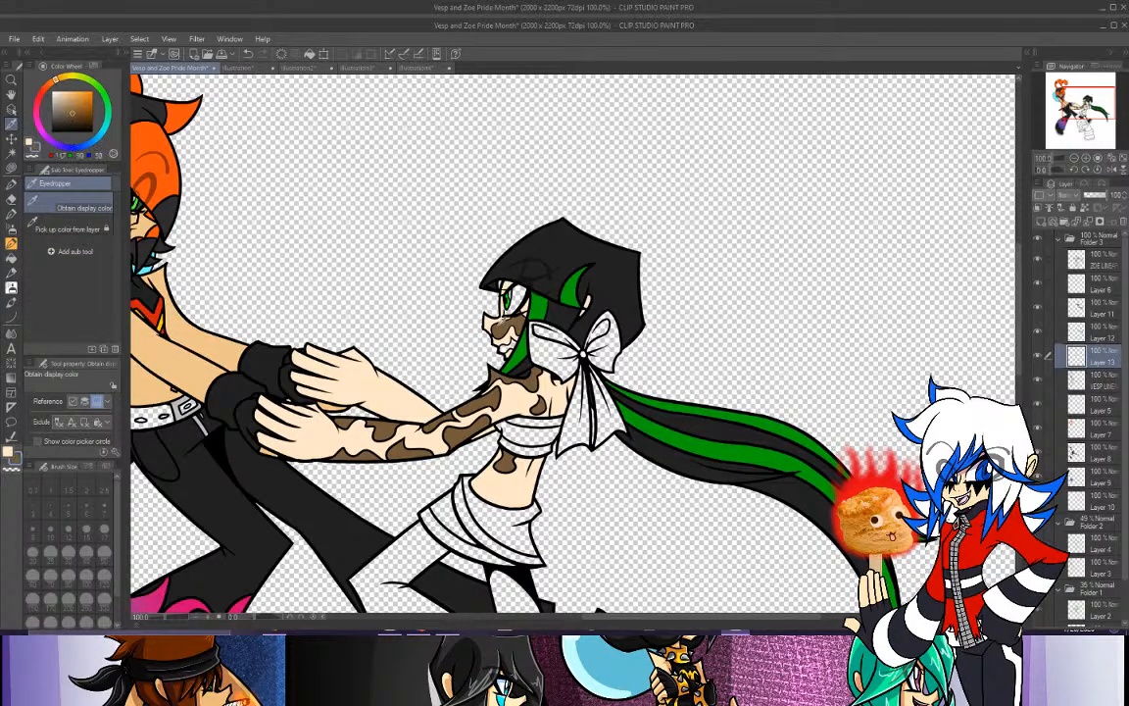
left_click(12, 241)
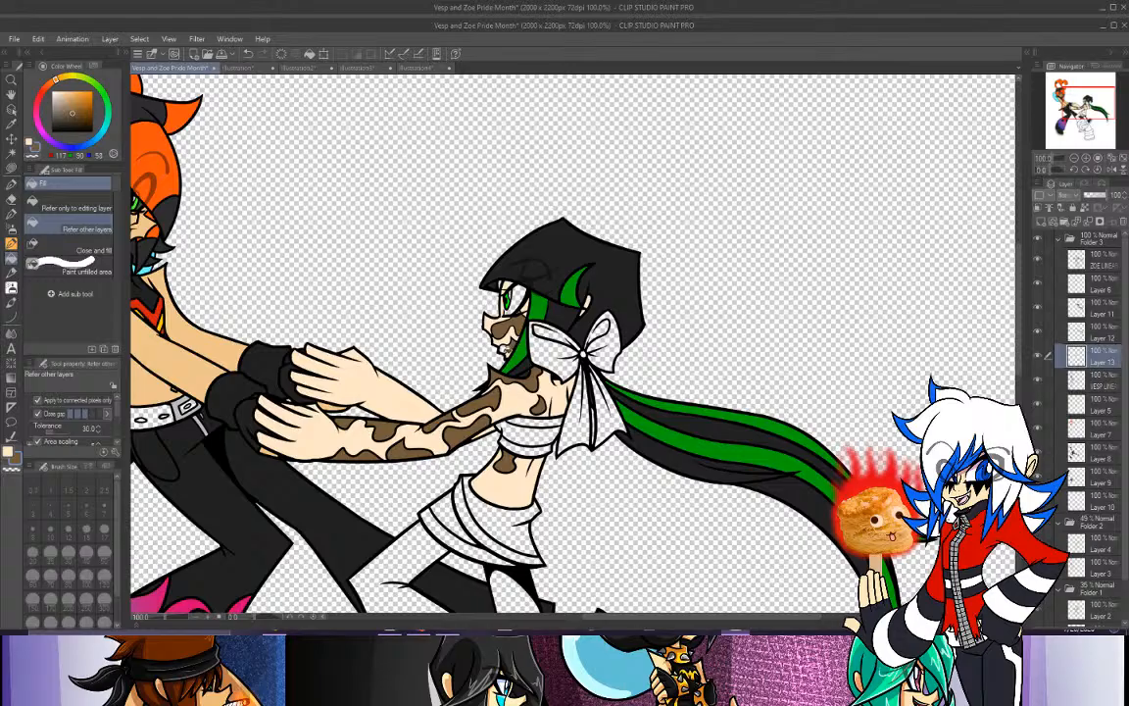
left_click(506, 348)
left_click(518, 359)
Make Layer 9 active and sample the flag's pink and purple from Illustration3 as the two drawing colours.
mouse_move(1087, 104)
left_mouse_down()
mouse_move(1081, 126)
mouse_move(1073, 91)
mouse_move(1089, 113)
left_mouse_up()
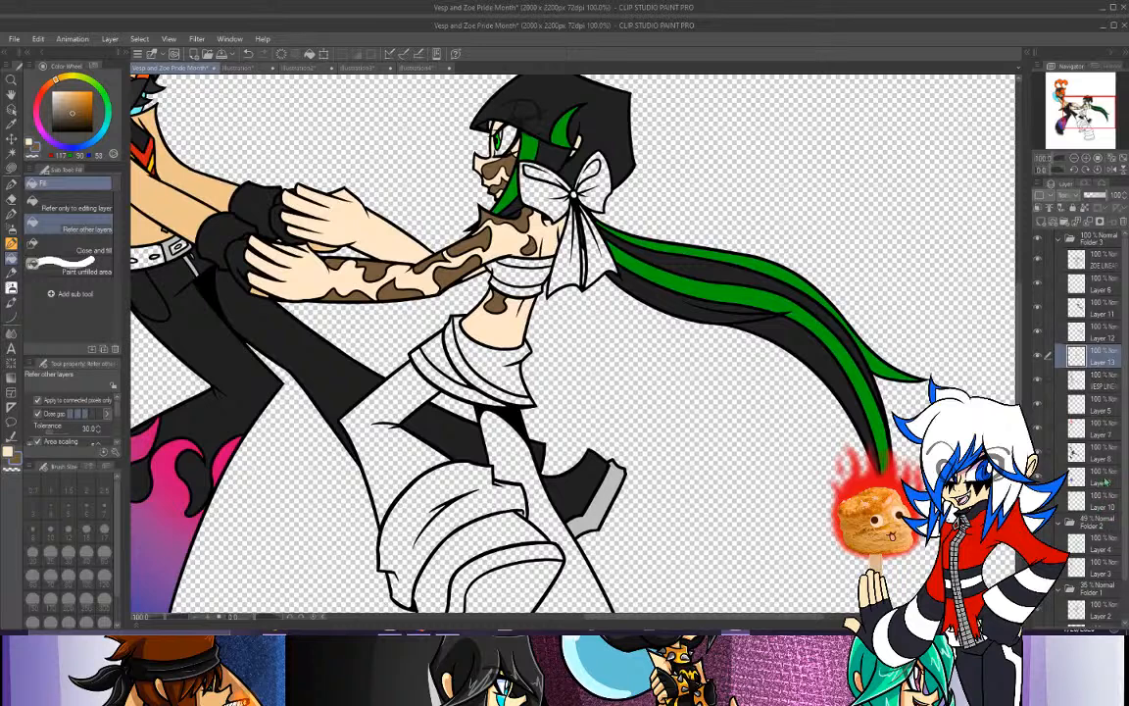
left_click(1103, 477)
left_click(11, 122)
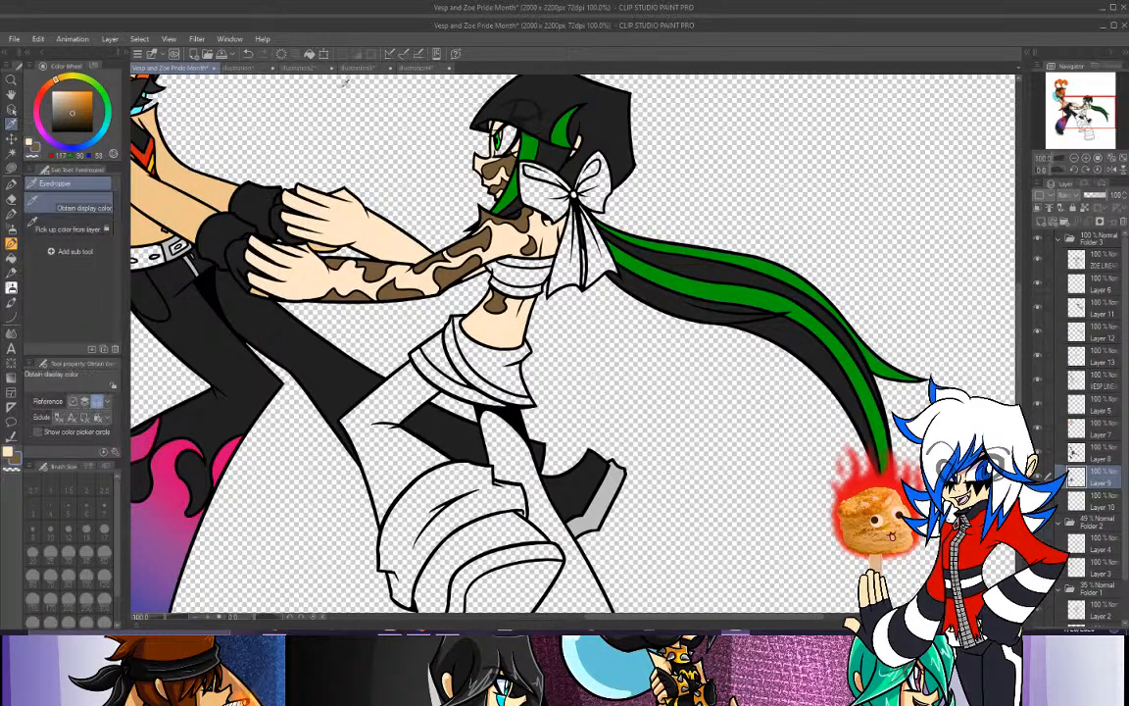
left_click(306, 68)
left_click(336, 68)
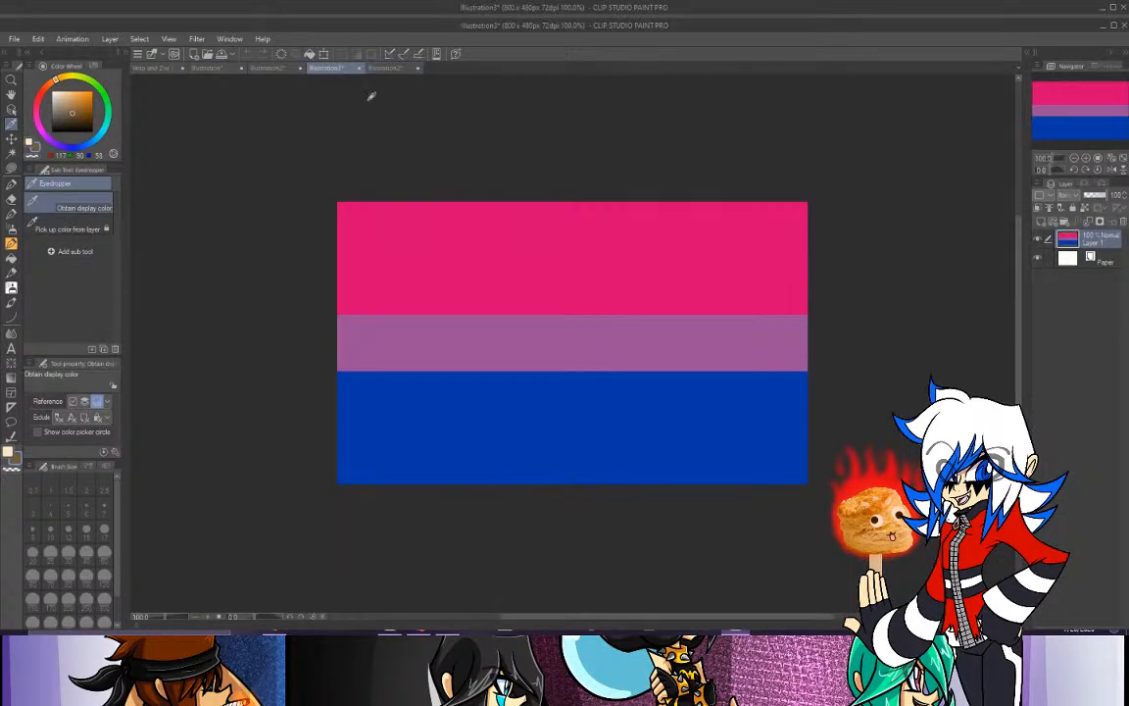
left_click(369, 255)
left_click(30, 142)
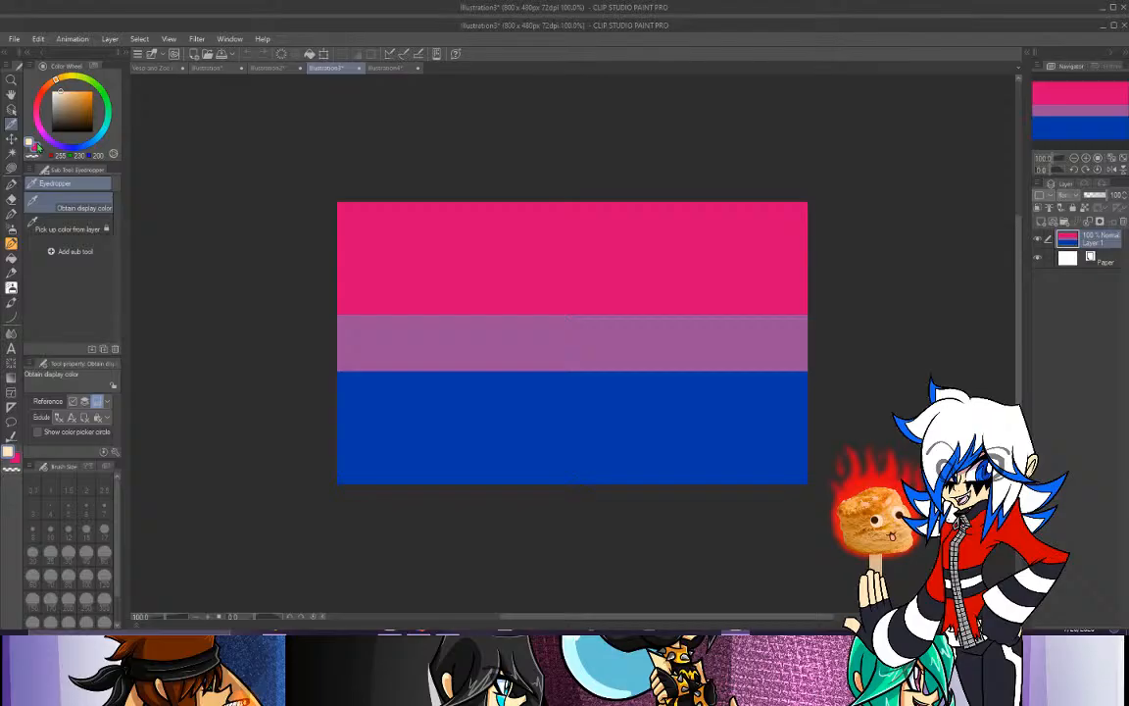
left_click(375, 341)
left_click(155, 67)
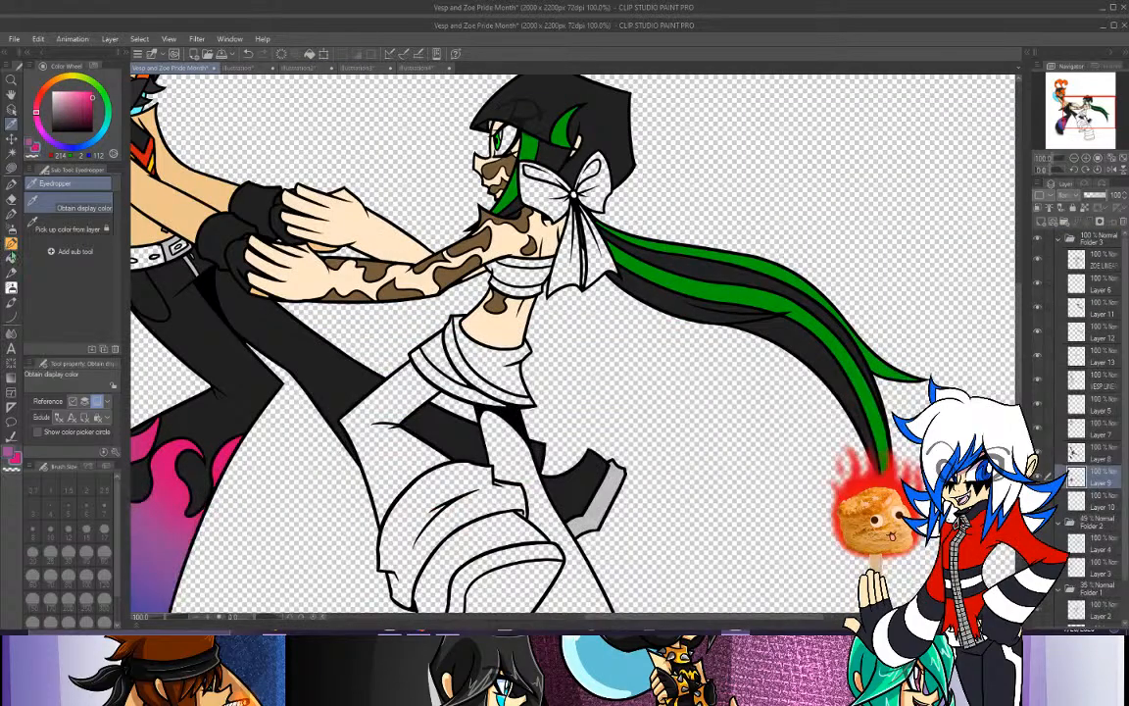
Fill the upper band of Zoe's chest wrap with the flag pink and the middle band with the purple.
left_click(11, 244)
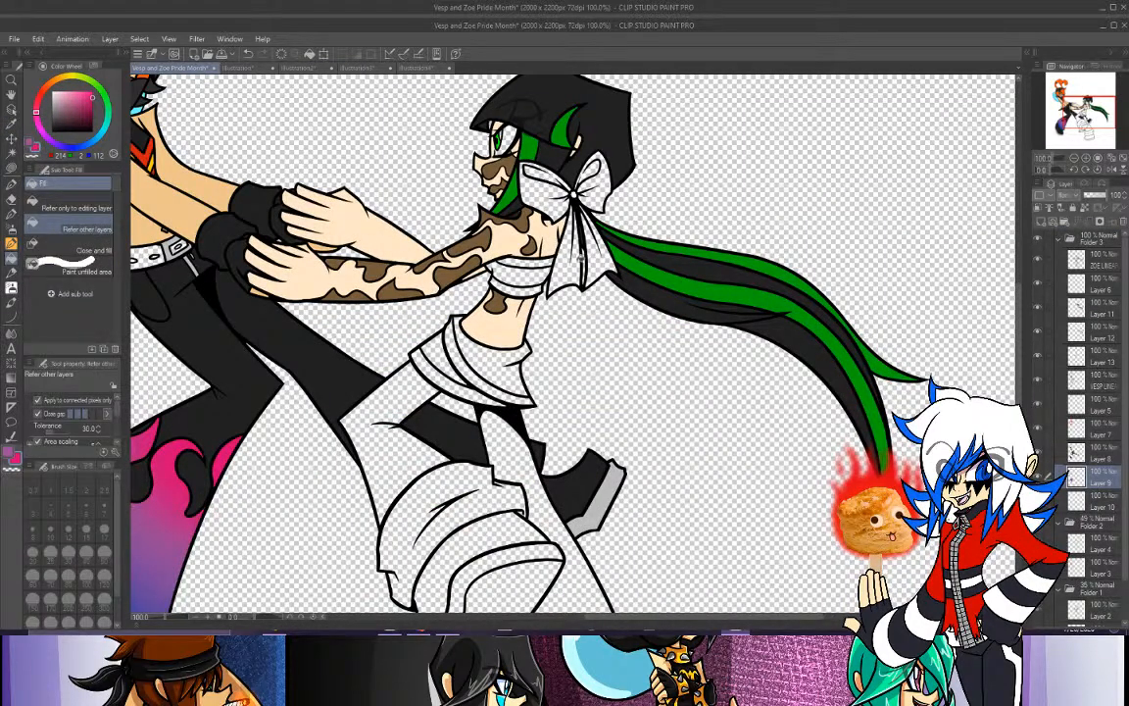
left_click(517, 262)
left_click(30, 144)
left_click(520, 277)
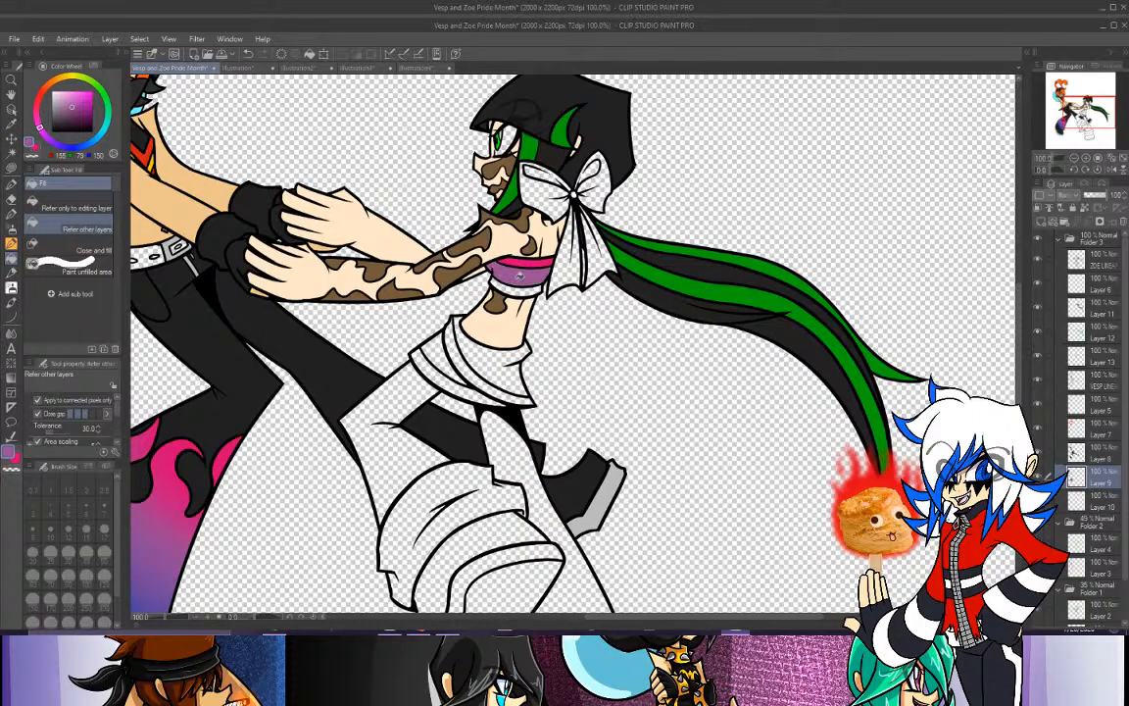
Sample the blue from the flag in Illustration3 and fill the lowest band of Zoe's chest wrap with it.
left_click(11, 124)
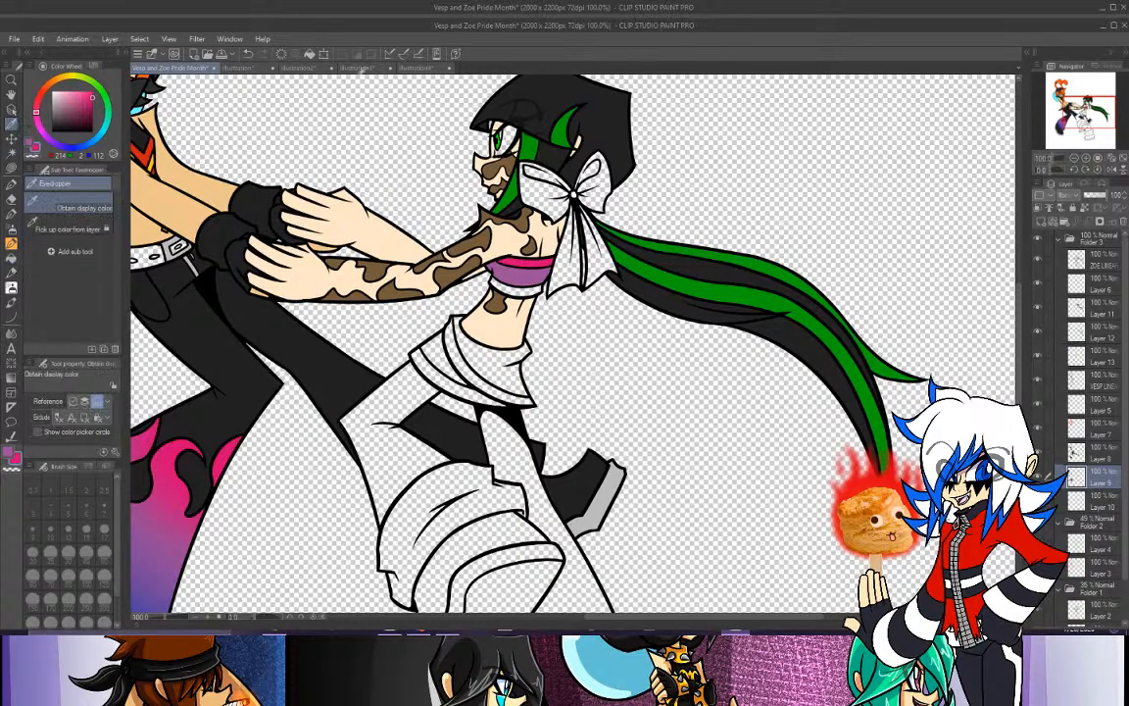
left_click(354, 67)
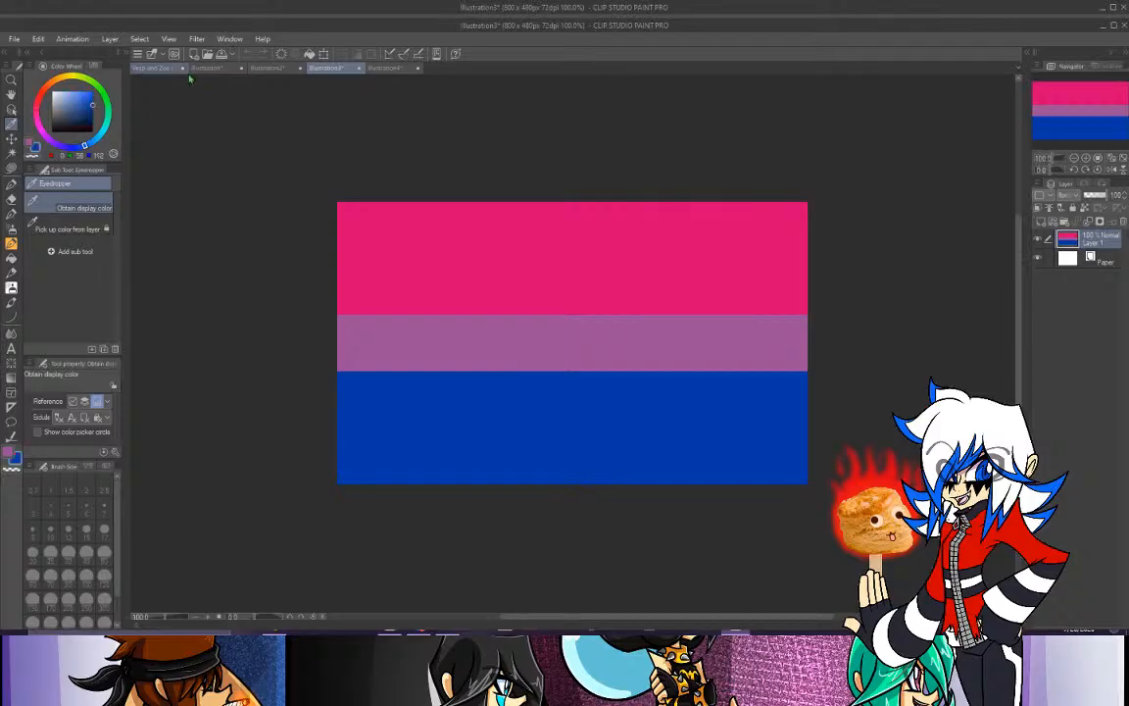
left_click(152, 68)
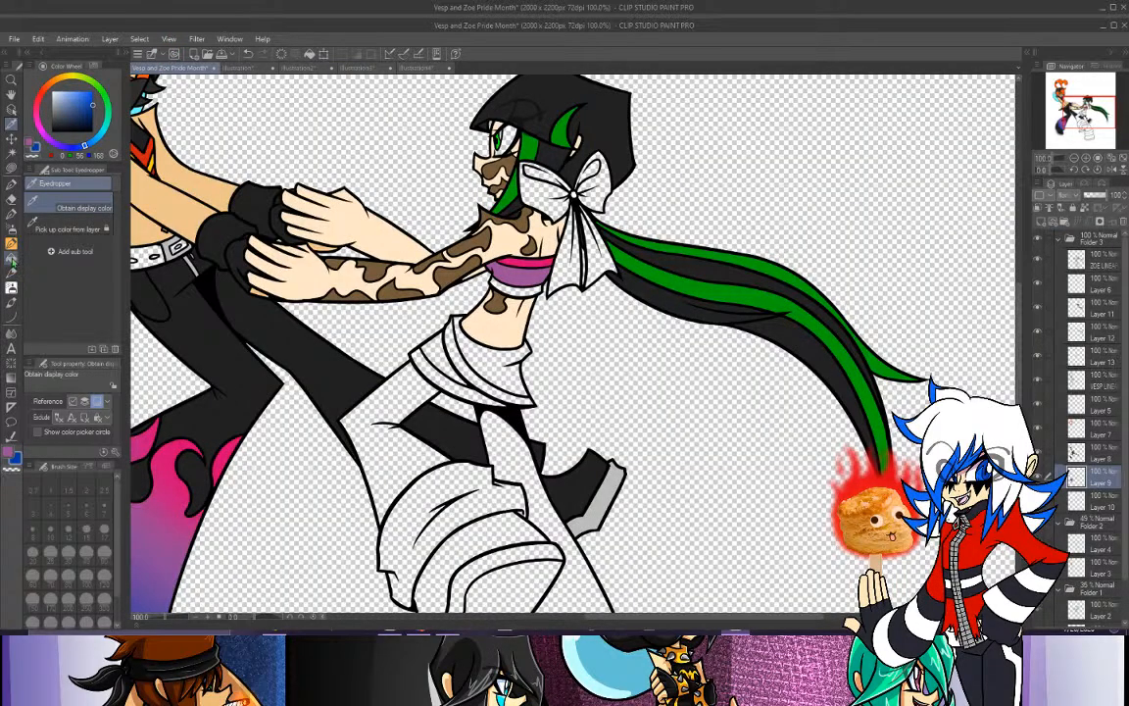
key("g")
left_click(519, 281)
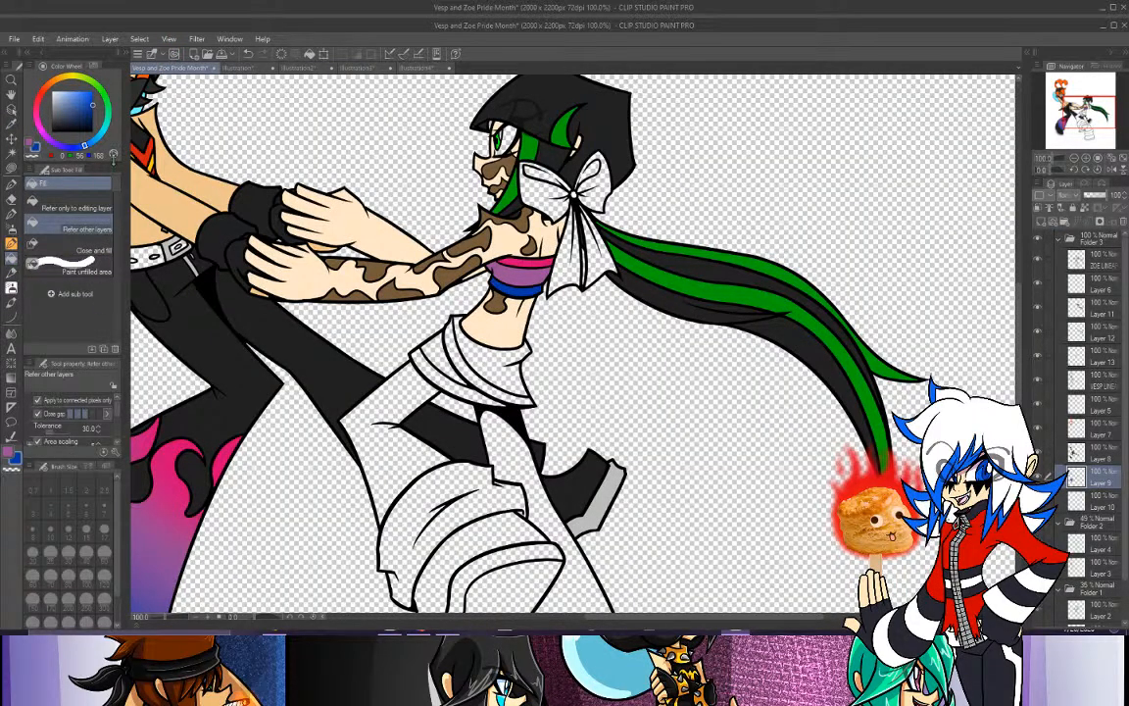
Auto-select the loops and hanging tails of Zoe's hair bow, referring to all layers.
left_click_drag(1075, 116, 1080, 116)
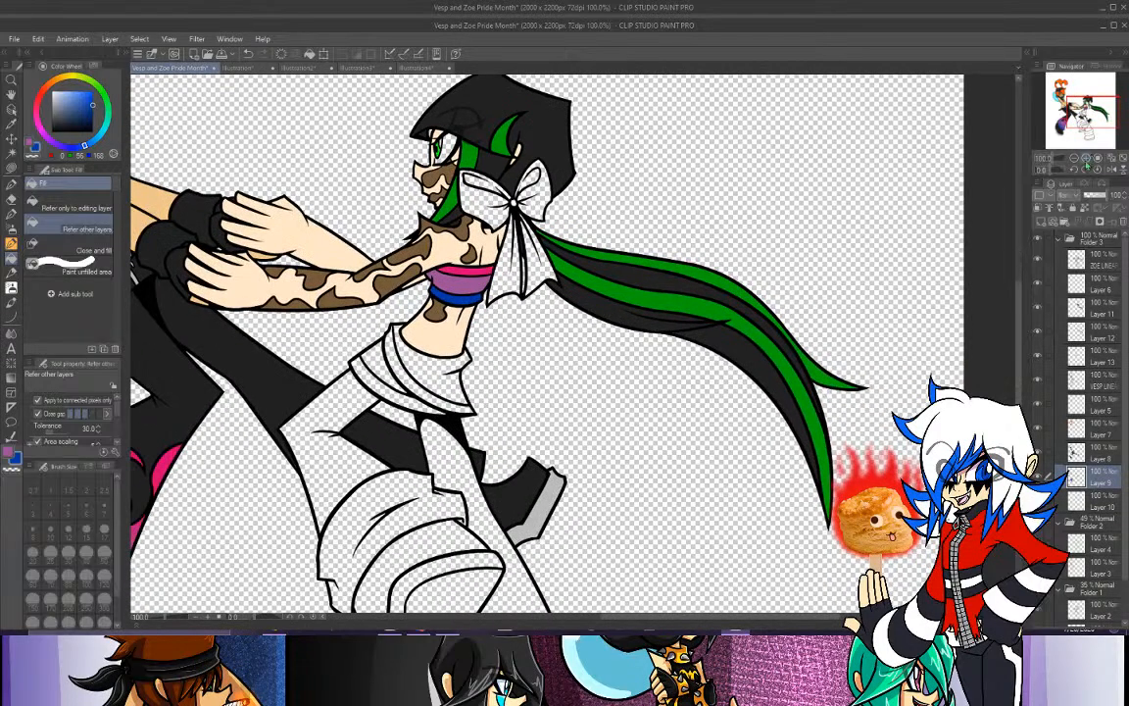
left_click(1085, 161)
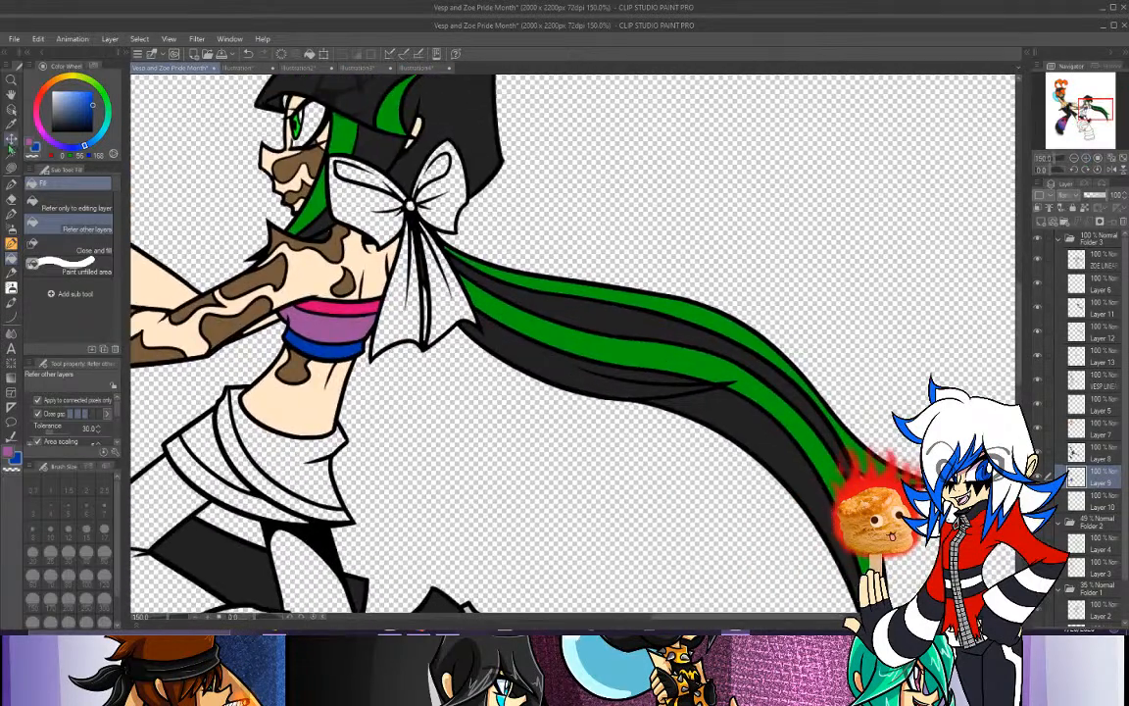
left_click(12, 138)
left_click(1106, 262)
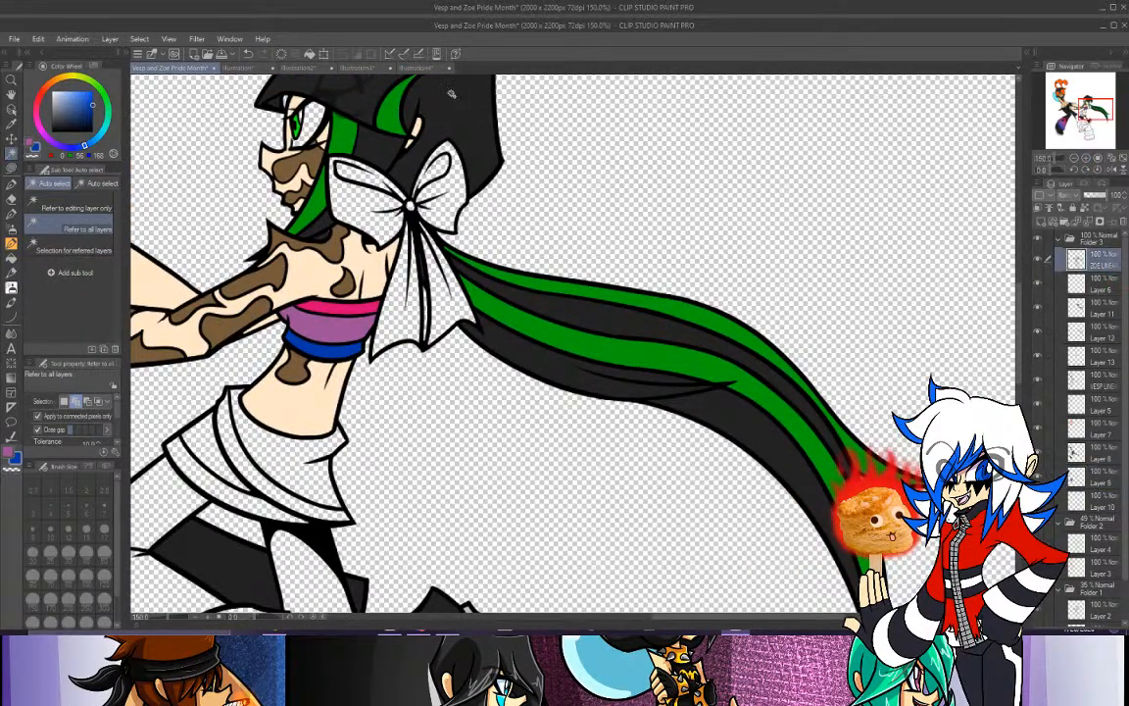
left_click(365, 208)
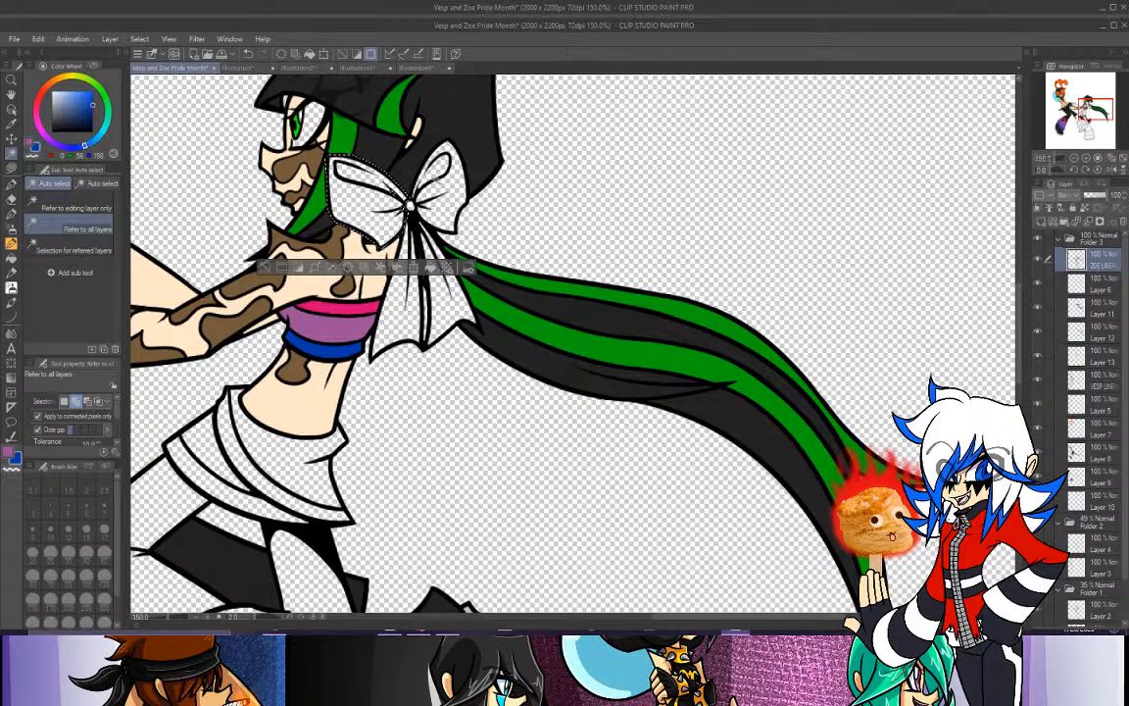
left_click(439, 200)
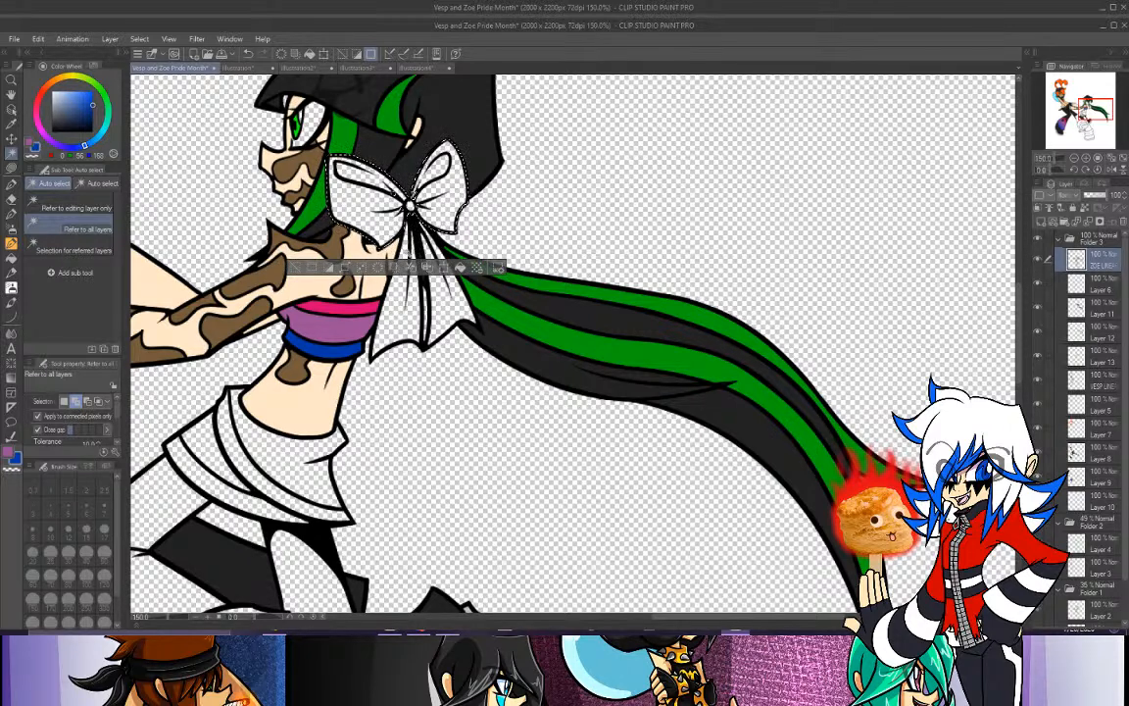
left_click(425, 274, "shift")
left_click(438, 285)
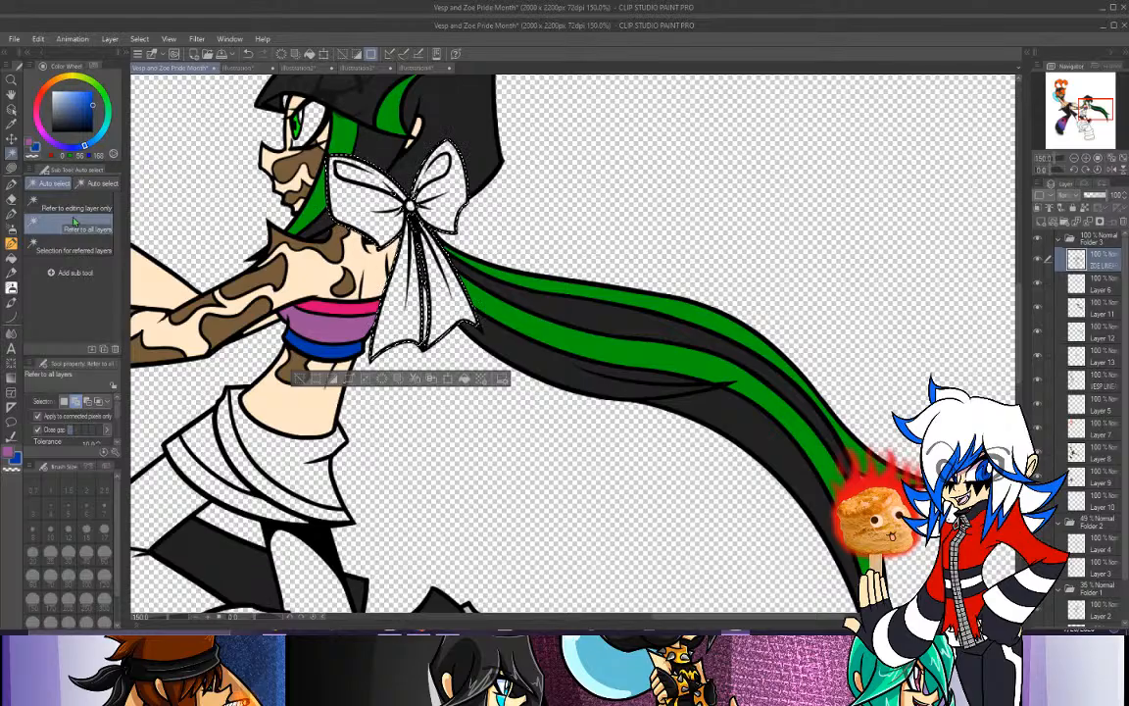
Touch up the selection around the bow's knot with the Selection pen at brush size 17.
left_click(11, 166)
left_click(54, 184)
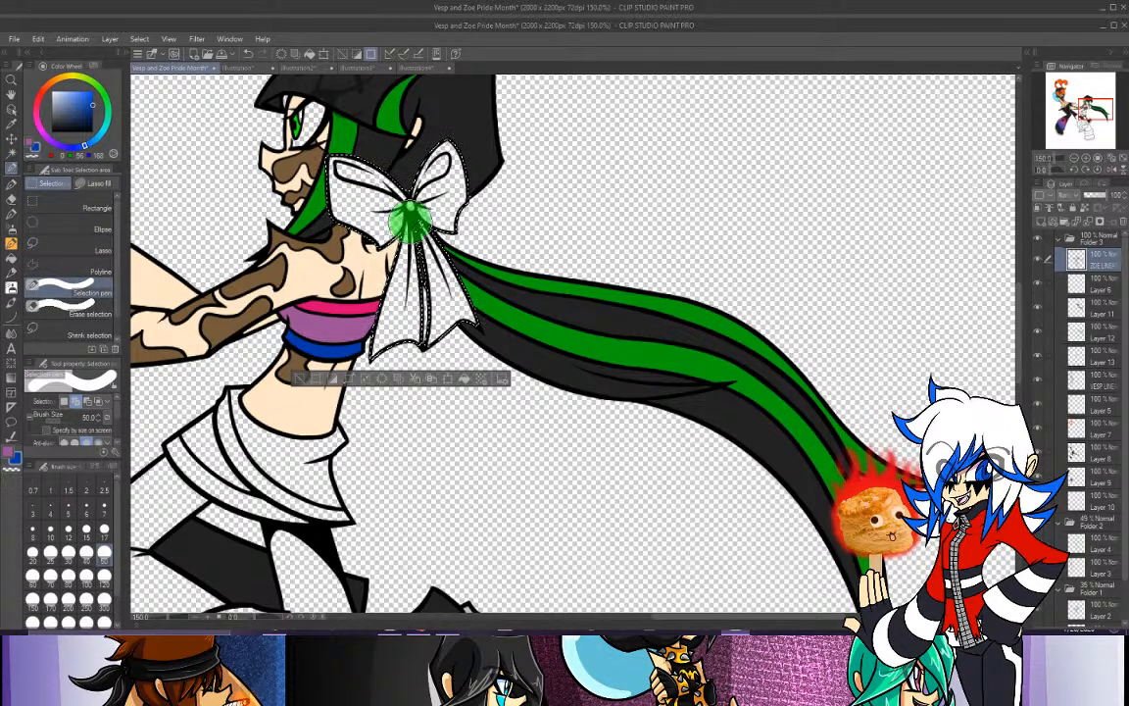
left_click(104, 530)
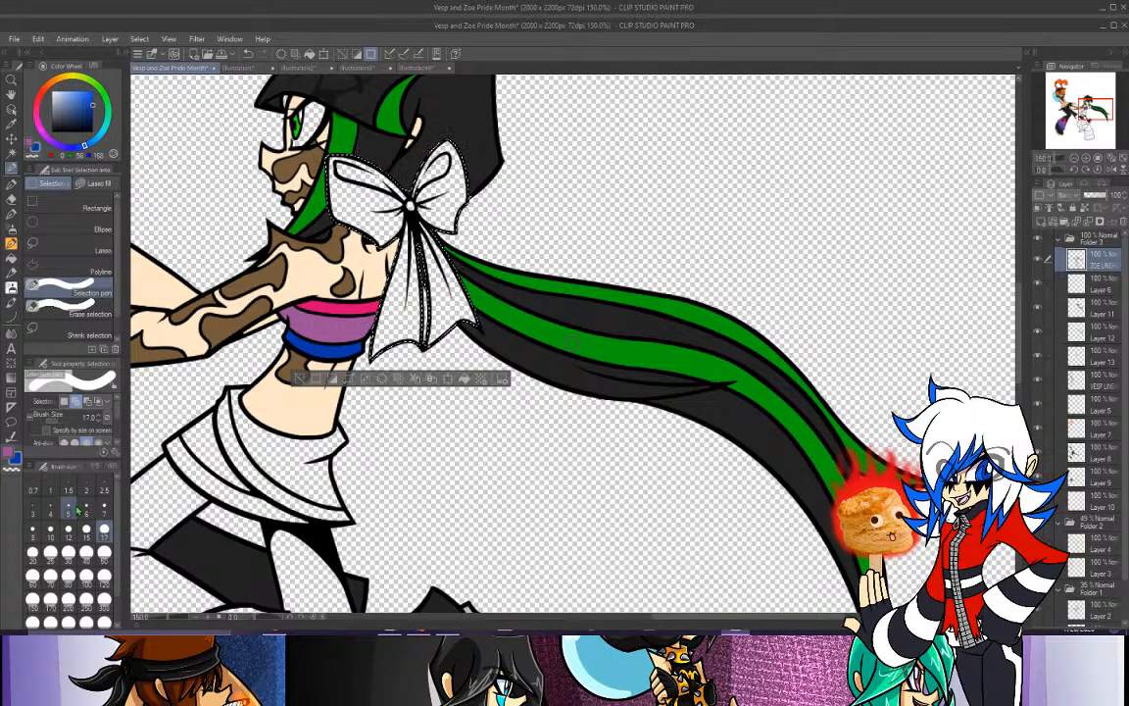
Add a new layer directly below Layer 13 and fill the selected bow with the flag blue.
left_click(309, 54)
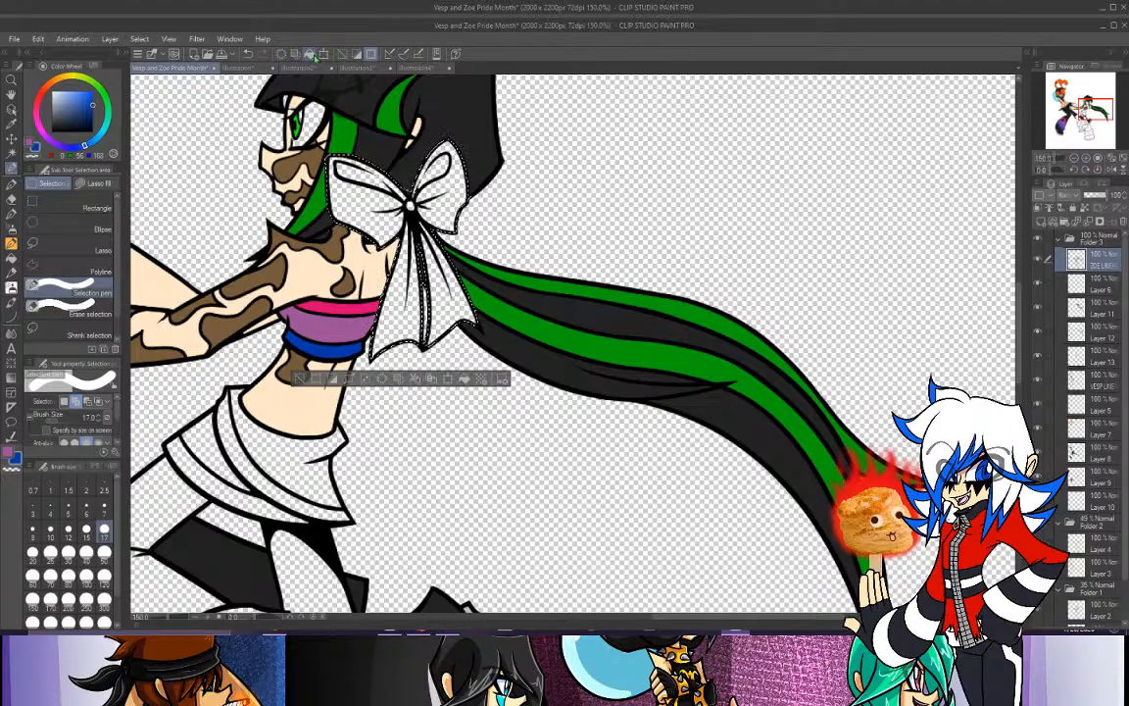
left_click(248, 54)
left_click(1096, 350)
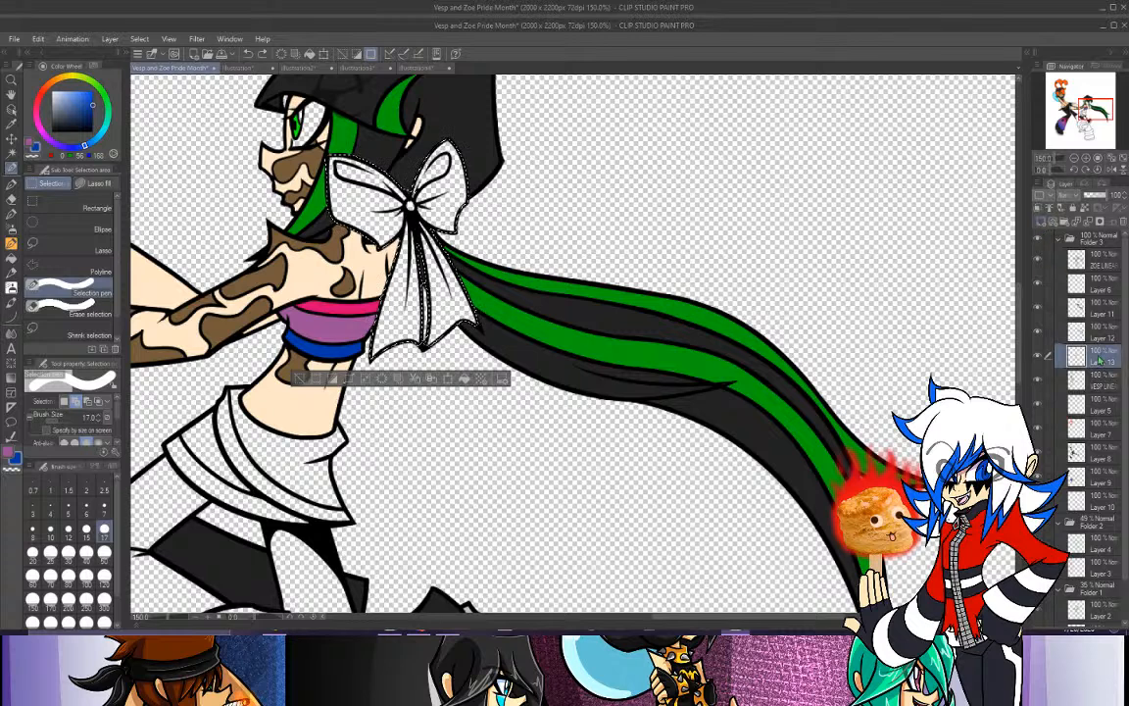
left_click(1041, 222)
left_click_drag(1091, 355, 1092, 394)
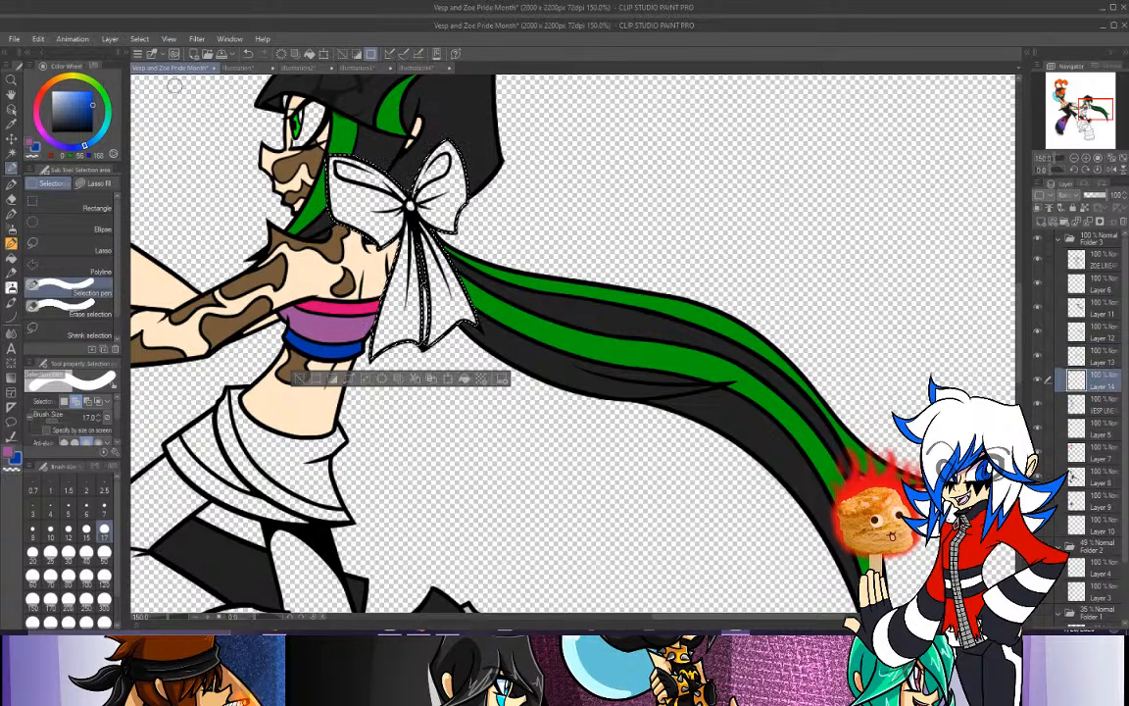
left_click(309, 54)
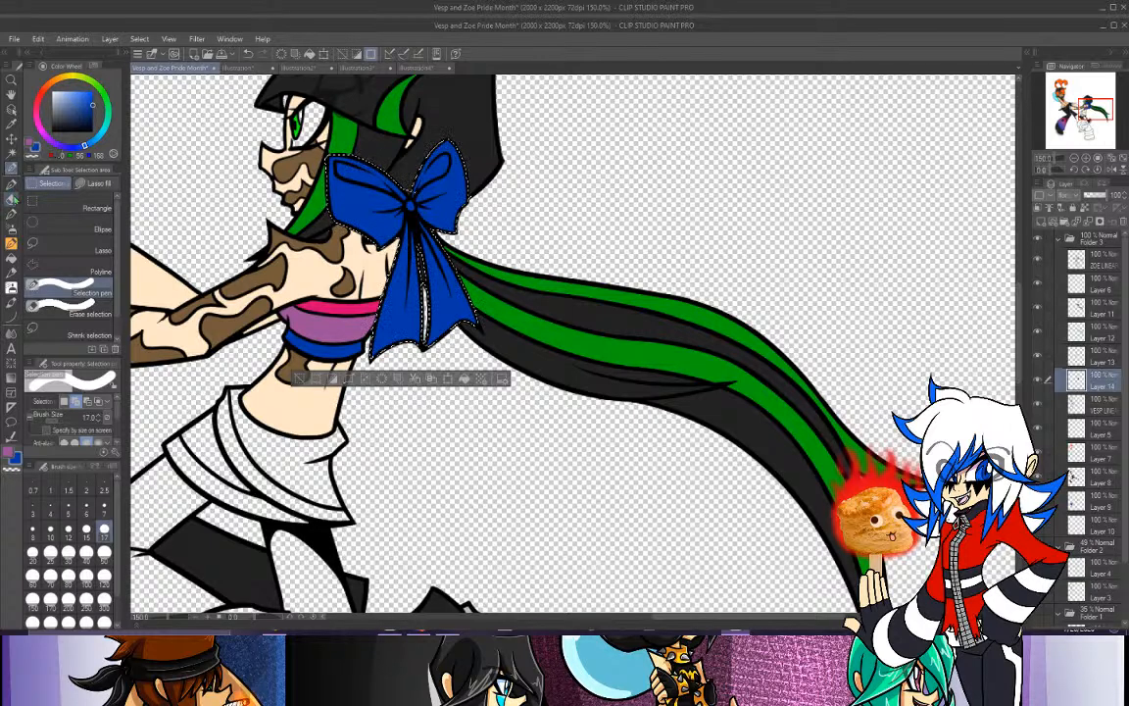
Blend the flag purple over the upper part of the bow with the Soft airbrush at size 250.
left_click(11, 213)
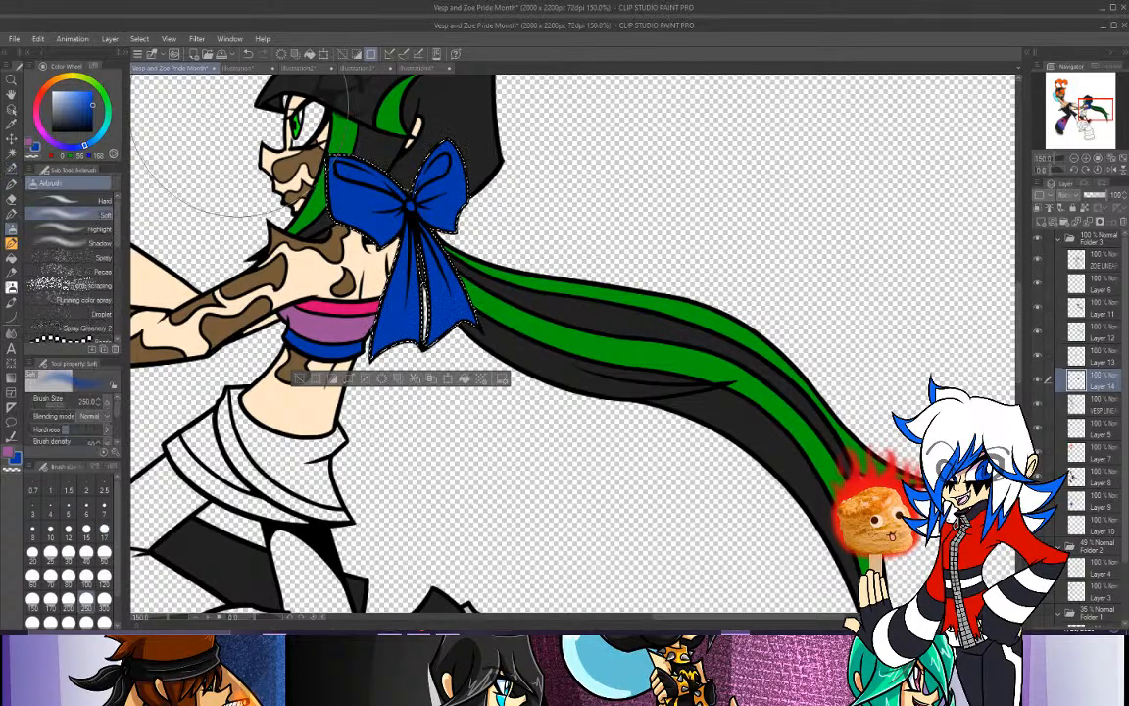
left_click(29, 142)
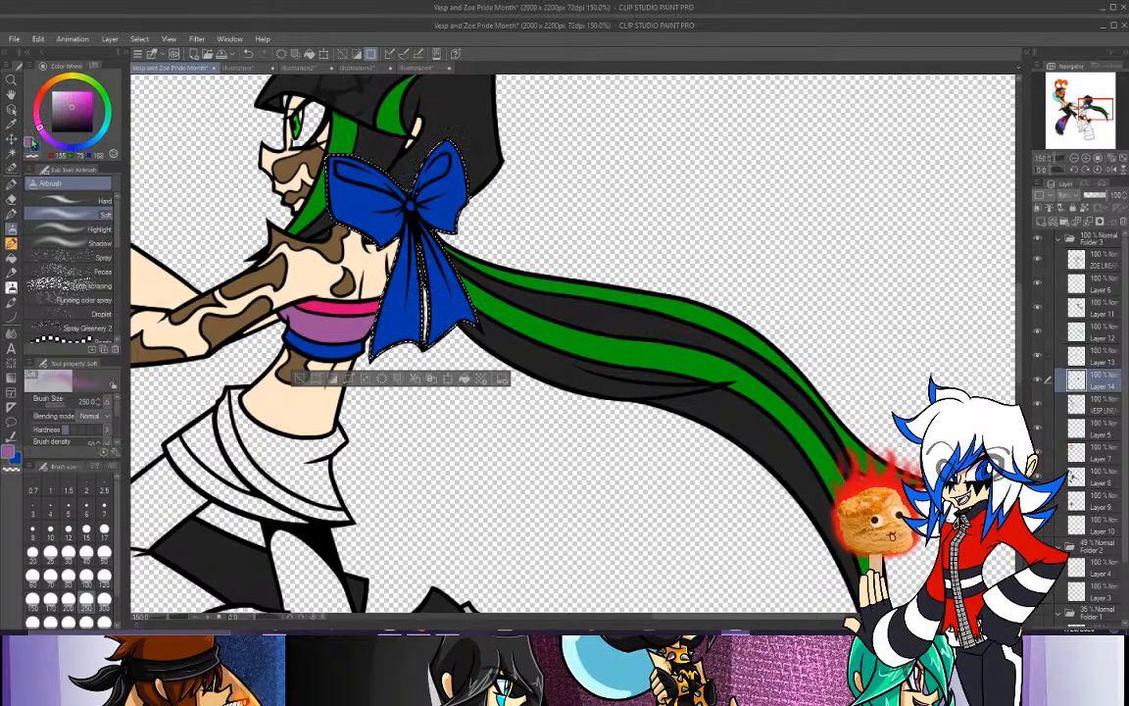
left_click_drag(273, 128, 407, 172)
mouse_move(386, 133)
left_mouse_down()
mouse_move(350, 186)
mouse_move(463, 167)
mouse_move(448, 147)
mouse_move(276, 157)
mouse_move(350, 191)
mouse_move(497, 182)
mouse_move(335, 147)
mouse_move(248, 152)
left_mouse_up()
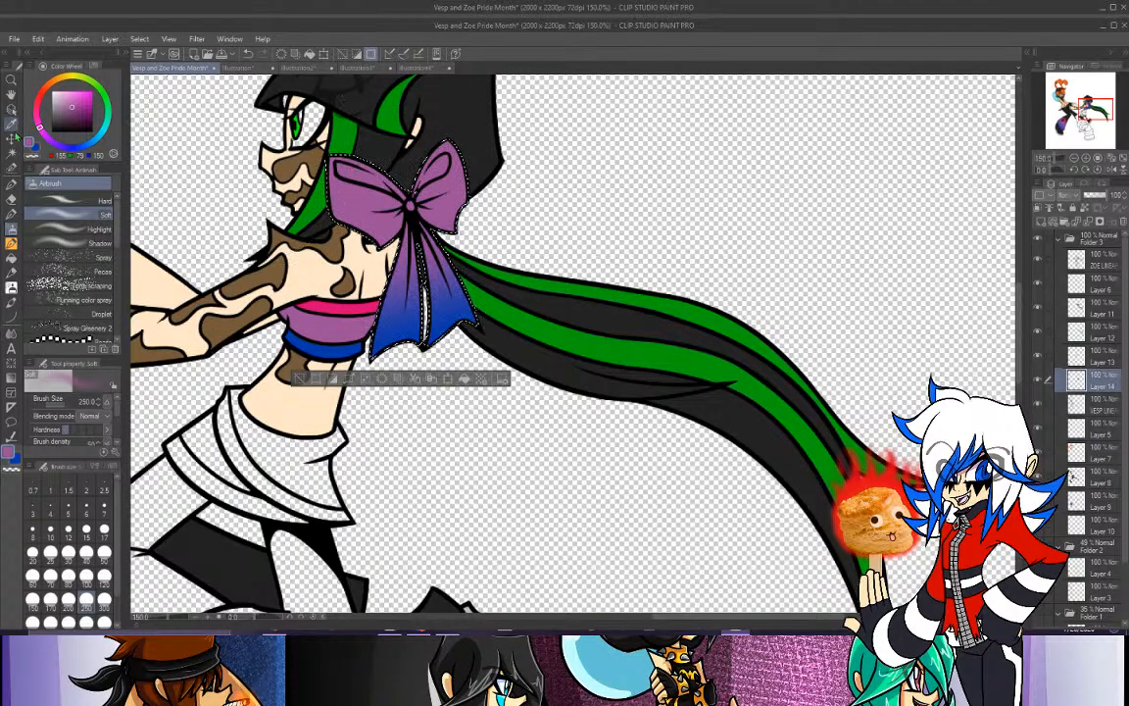
Sample the chest wrap's pink and blend it over the bow's loops with the Soft airbrush at size 170.
key("i")
left_click(330, 306)
key("b")
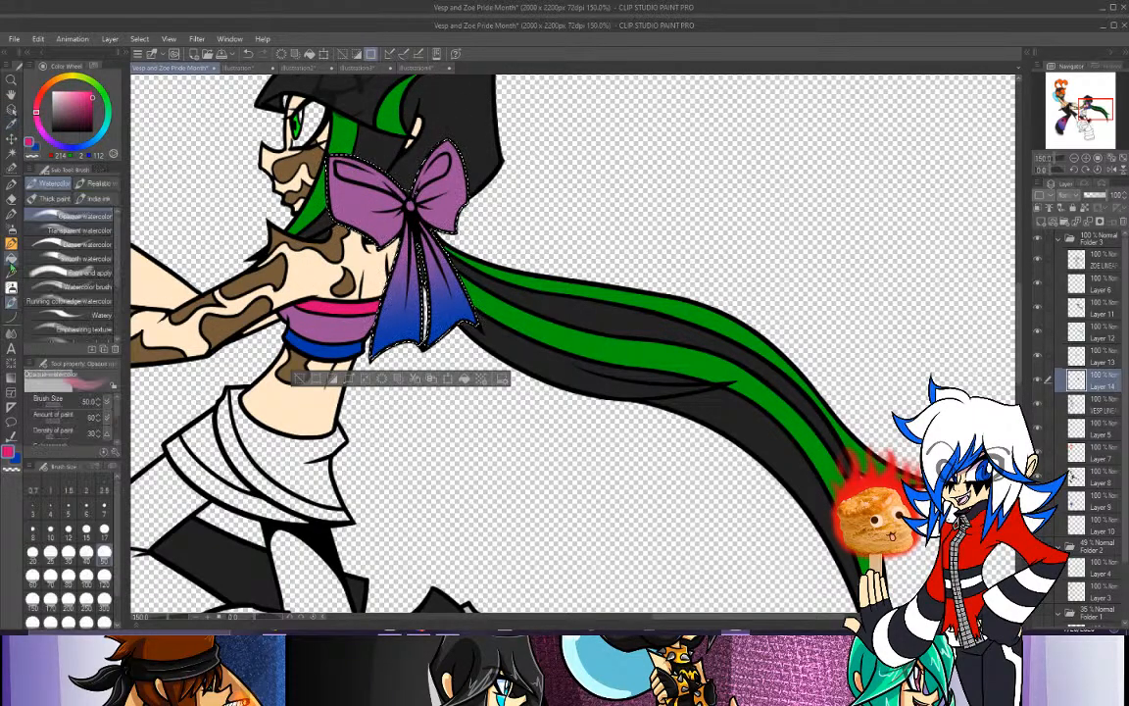
left_click(50, 600)
left_click_drag(310, 94, 381, 86)
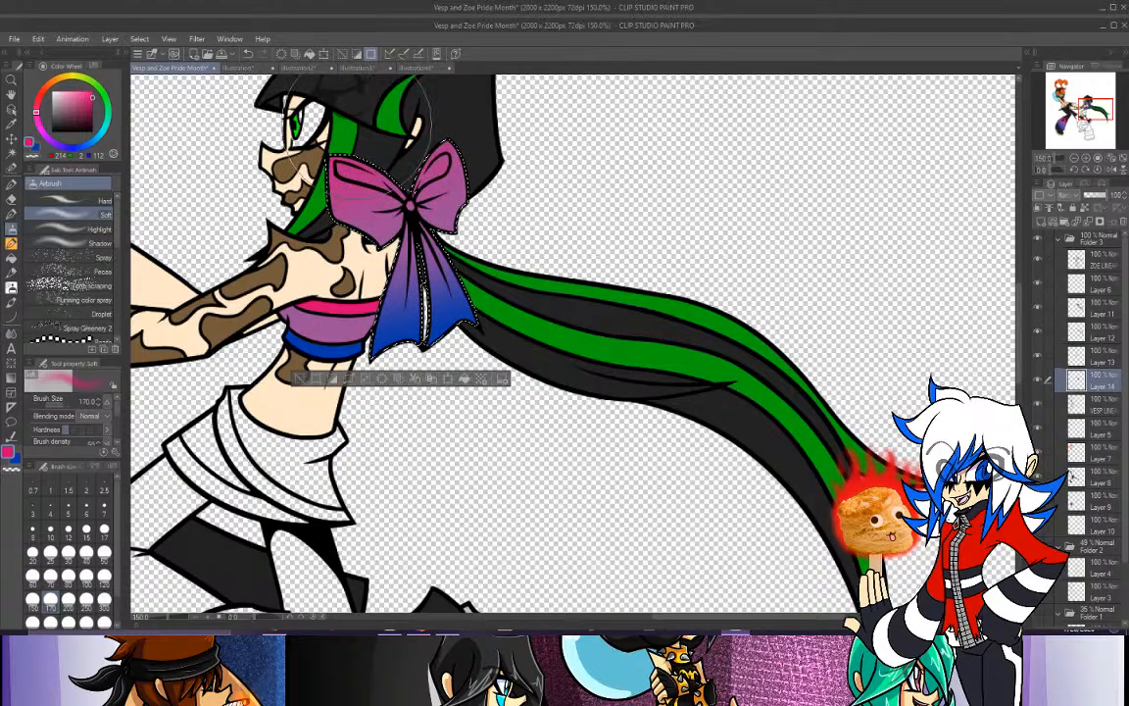
left_click_drag(238, 127, 370, 107)
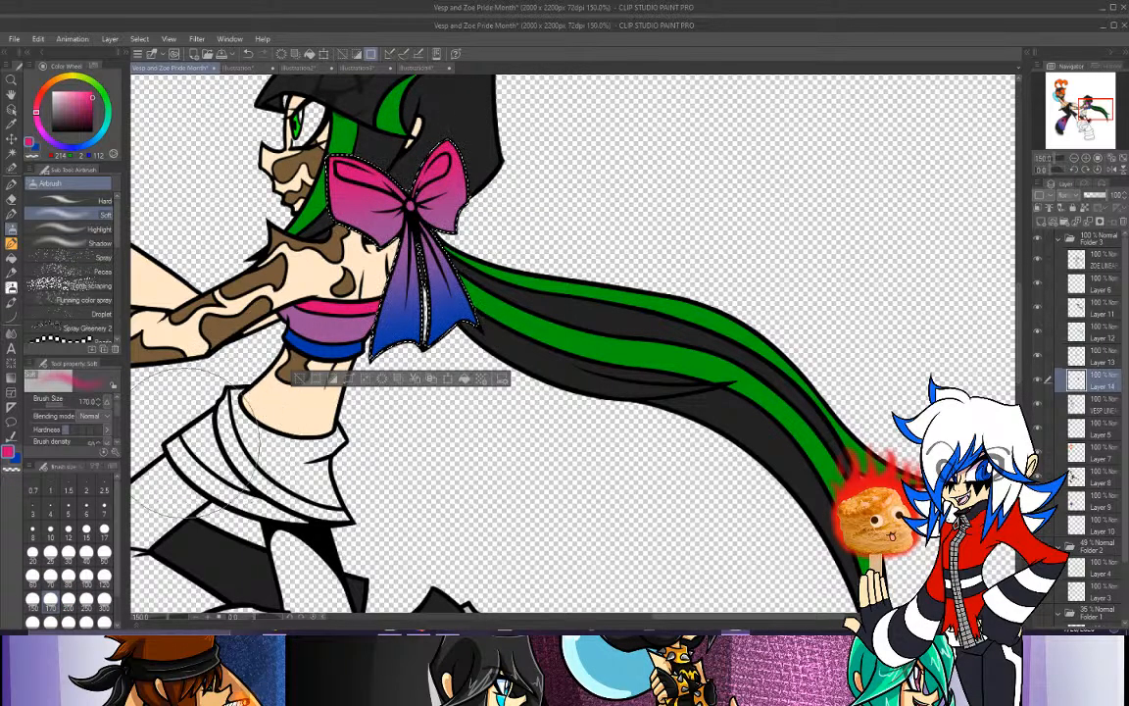
Check the whole illustration and clear the selection around Zoe's coloured hair bow.
left_click(1075, 158)
left_click(1074, 158)
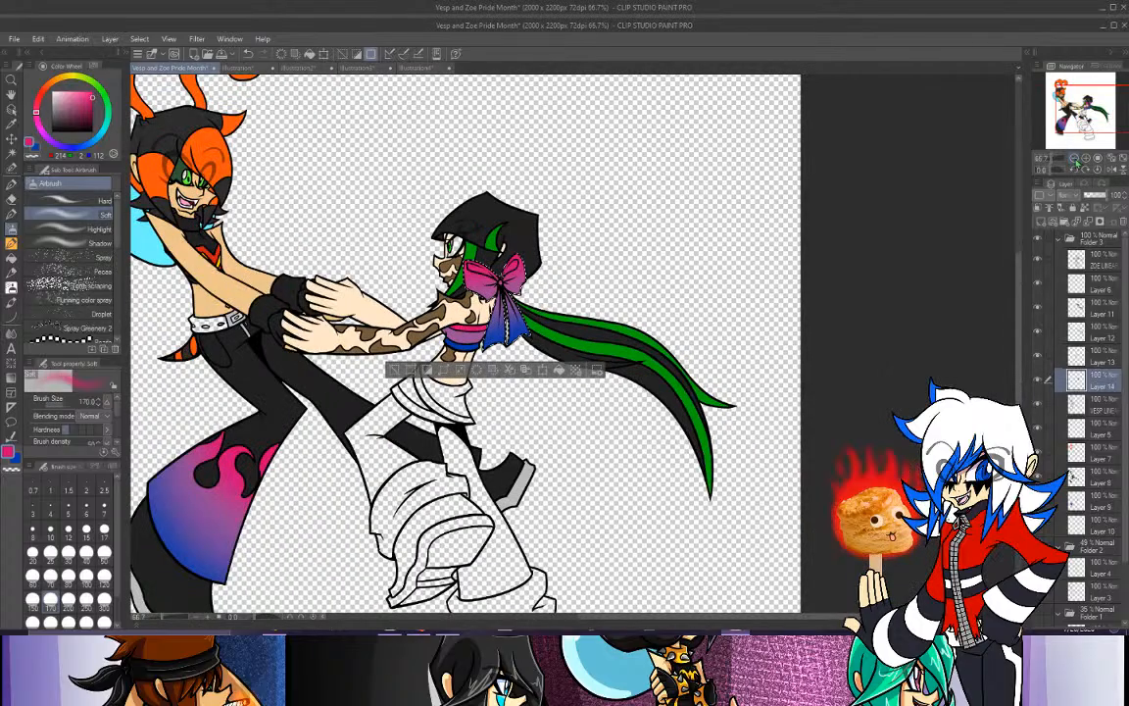
left_click(1075, 157)
left_click(139, 40)
left_click(144, 65)
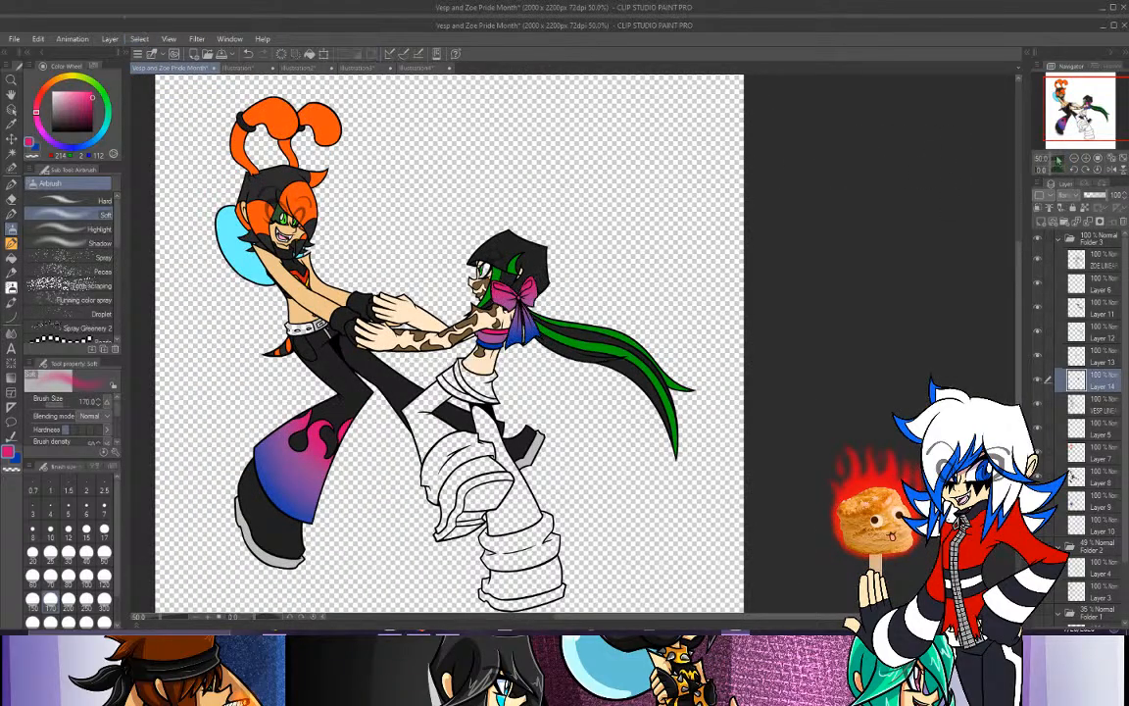
Add a new layer directly below Layer 14 for Zoe's trousers and wrap skirt.
left_click(1086, 159)
left_click(1086, 159)
left_click(1086, 158)
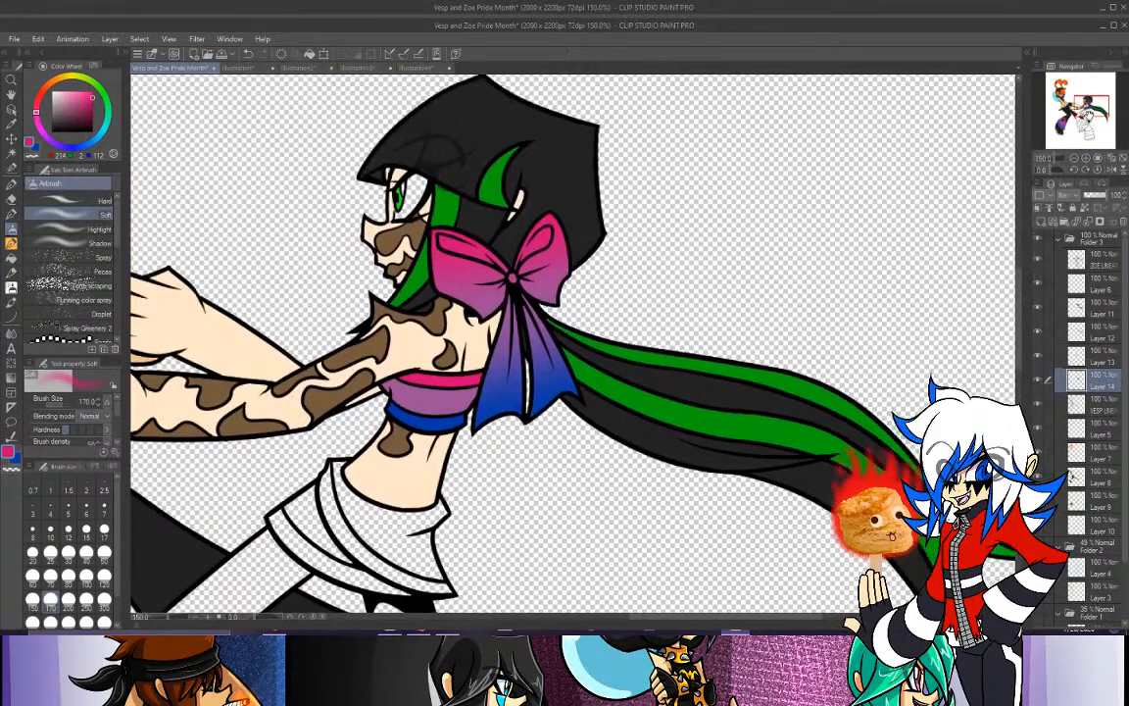
left_click_drag(1092, 106, 1090, 112)
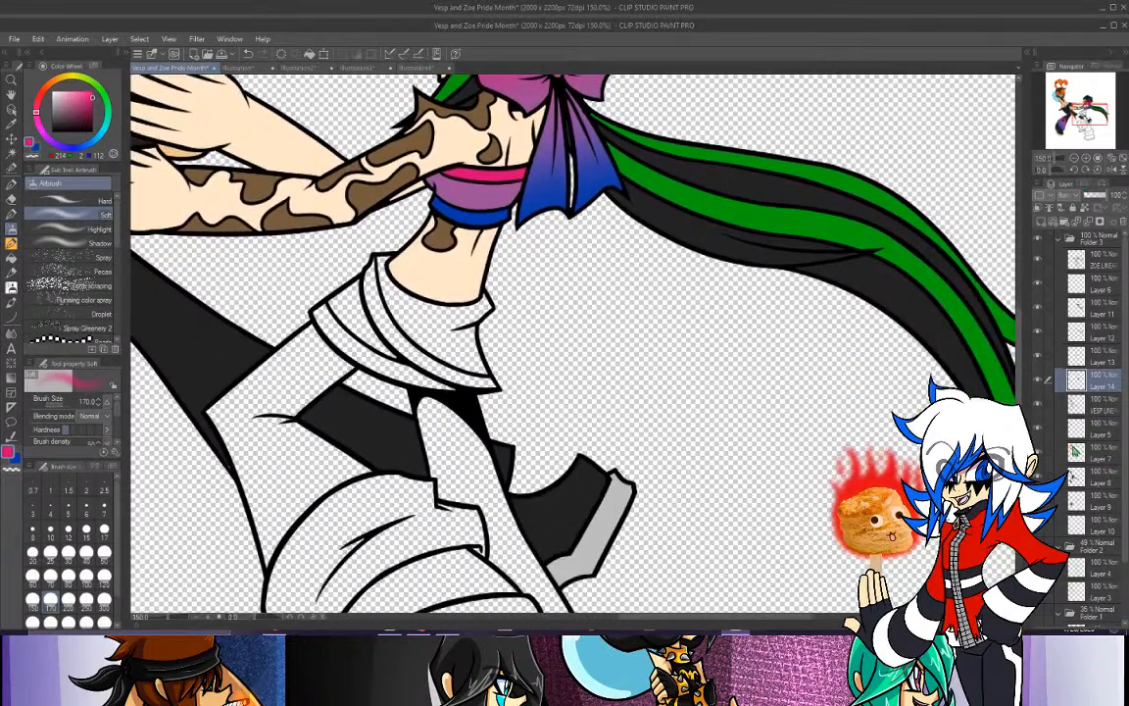
left_click(1096, 403)
left_click(1095, 386)
left_click(1041, 221)
left_click_drag(1105, 414, 1100, 412)
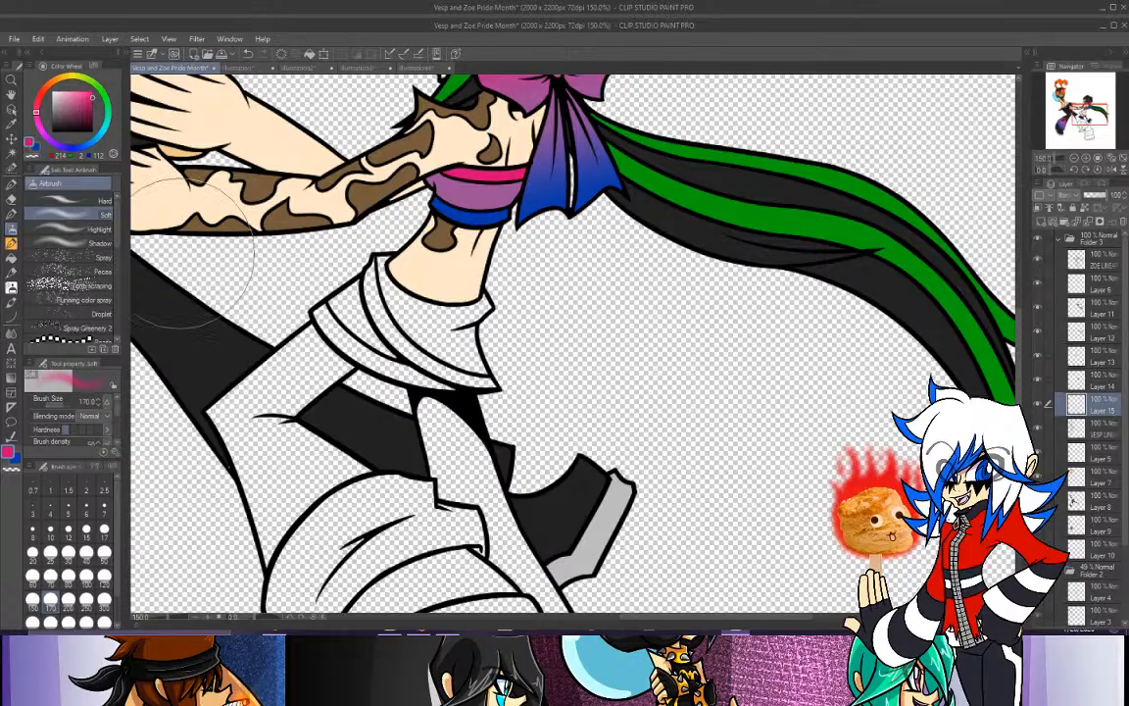
Look through the open character and flag reference documents, returning to the Vesp and Zoe Pride Month illustration.
left_click(12, 121)
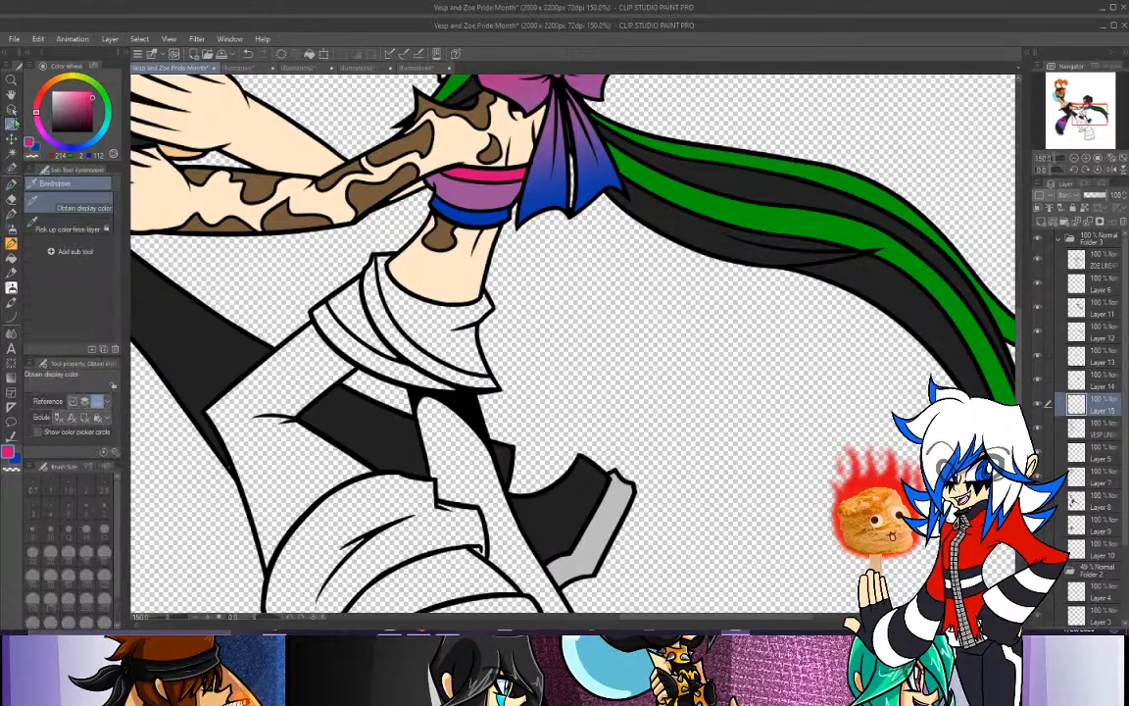
left_click(278, 69)
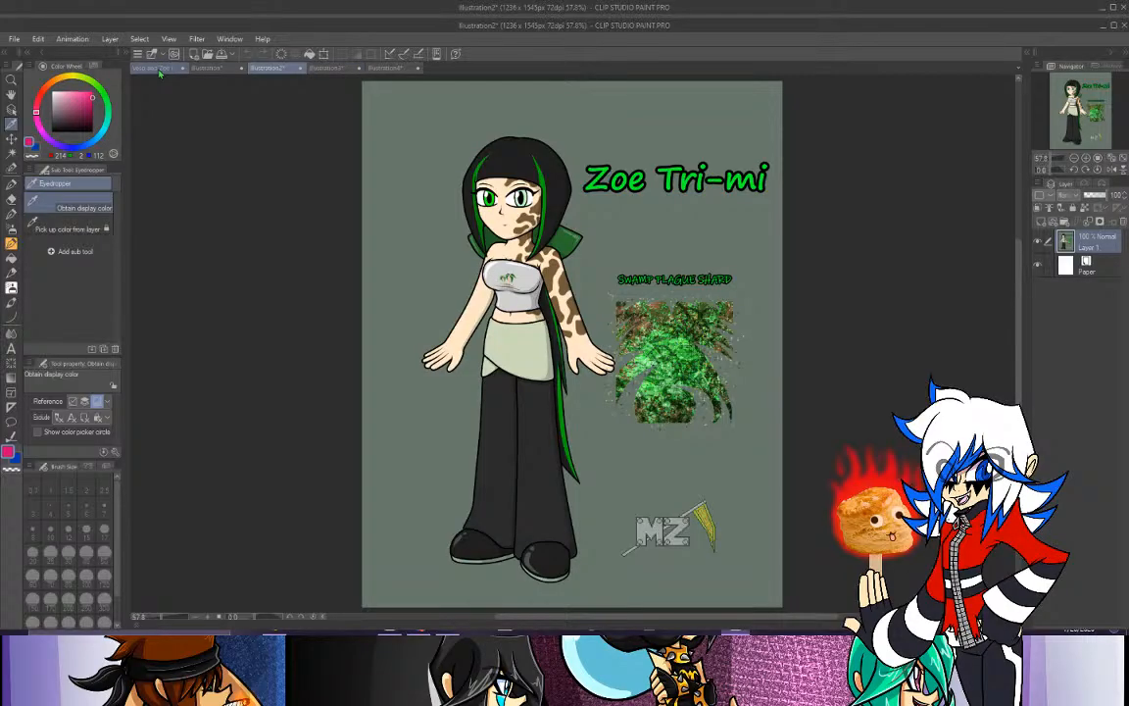
left_click(213, 71)
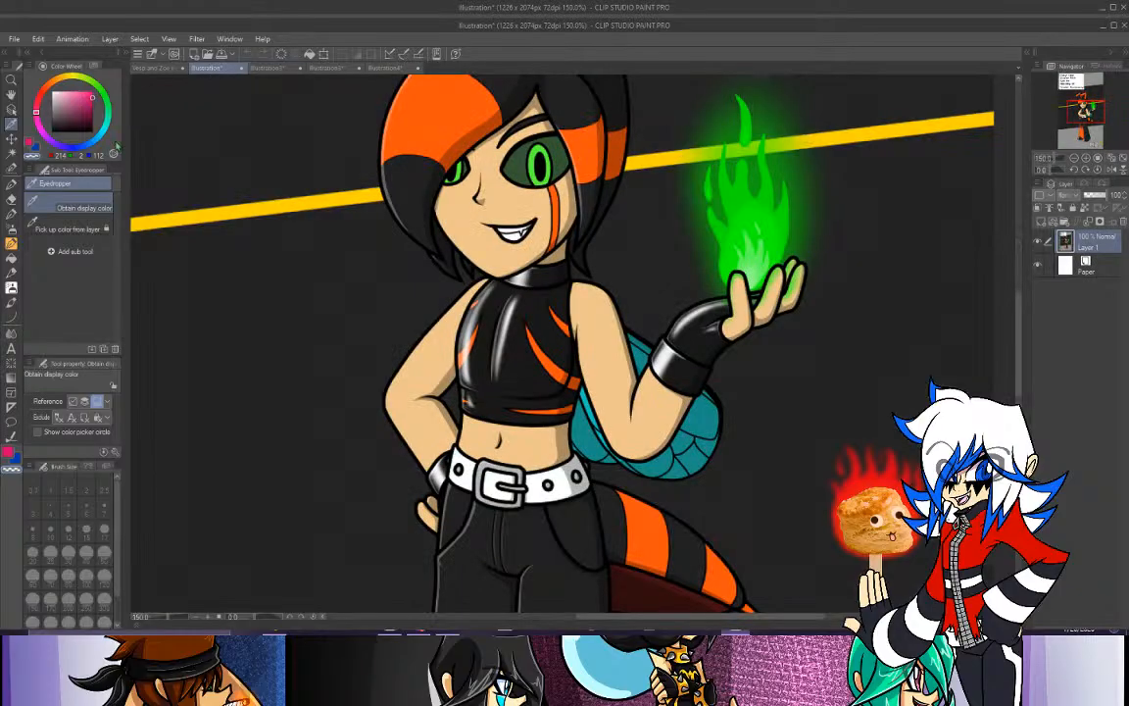
left_click(278, 70)
left_click(331, 71)
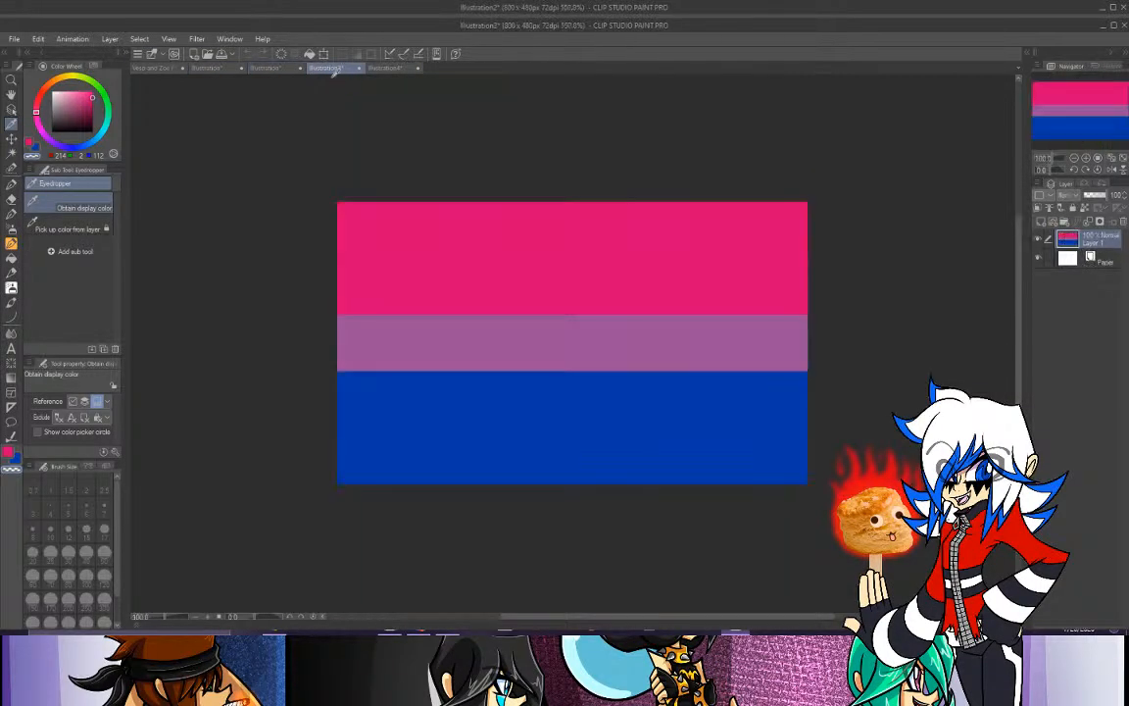
left_click(362, 71)
left_click(179, 71)
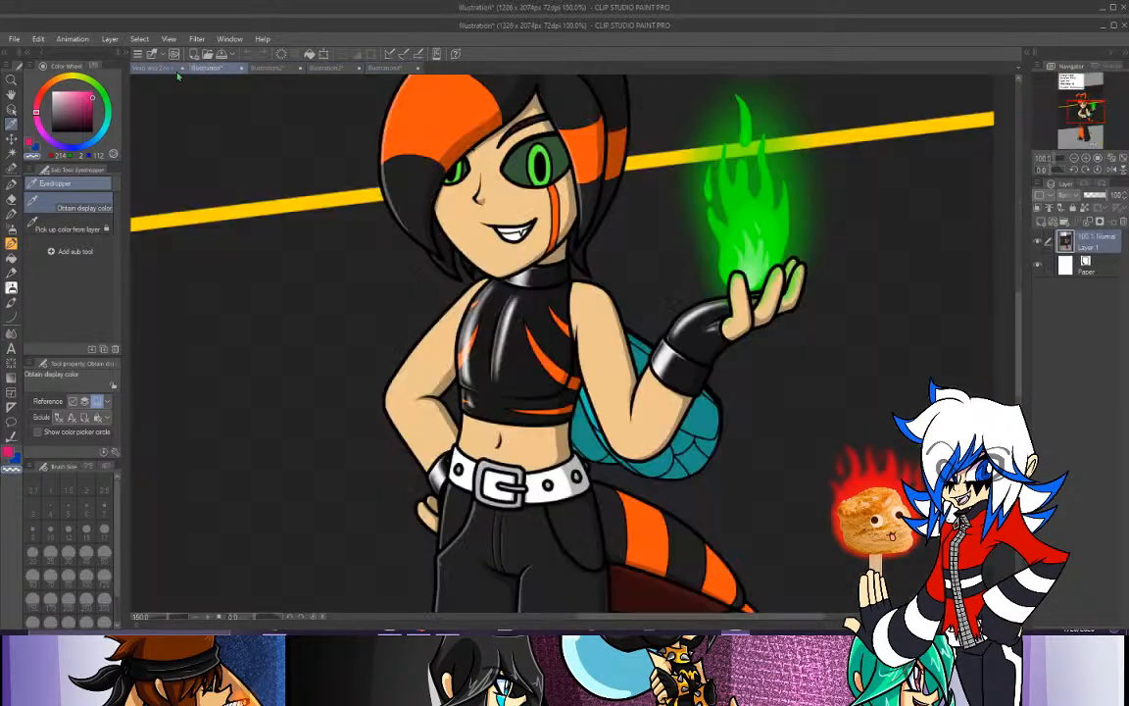
left_click(157, 69)
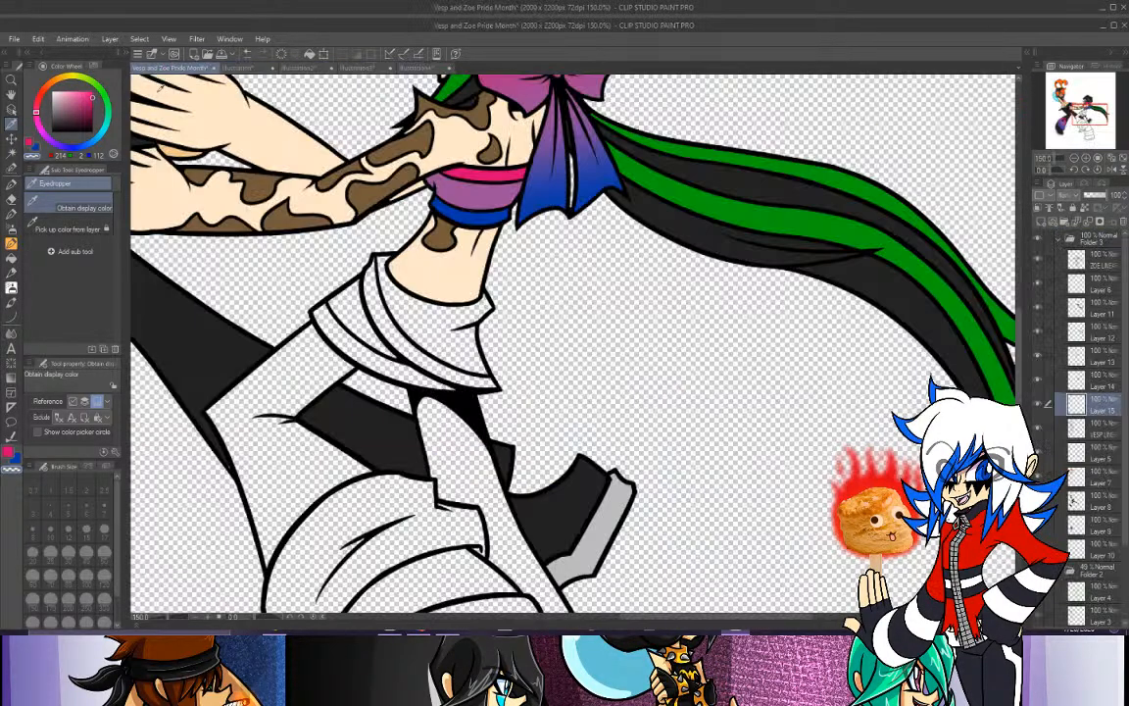
Try filling Zoe's raised trouser leg with the dark grey sampled from Vesp's trousers, and undo the fill.
left_click(201, 370)
key("g")
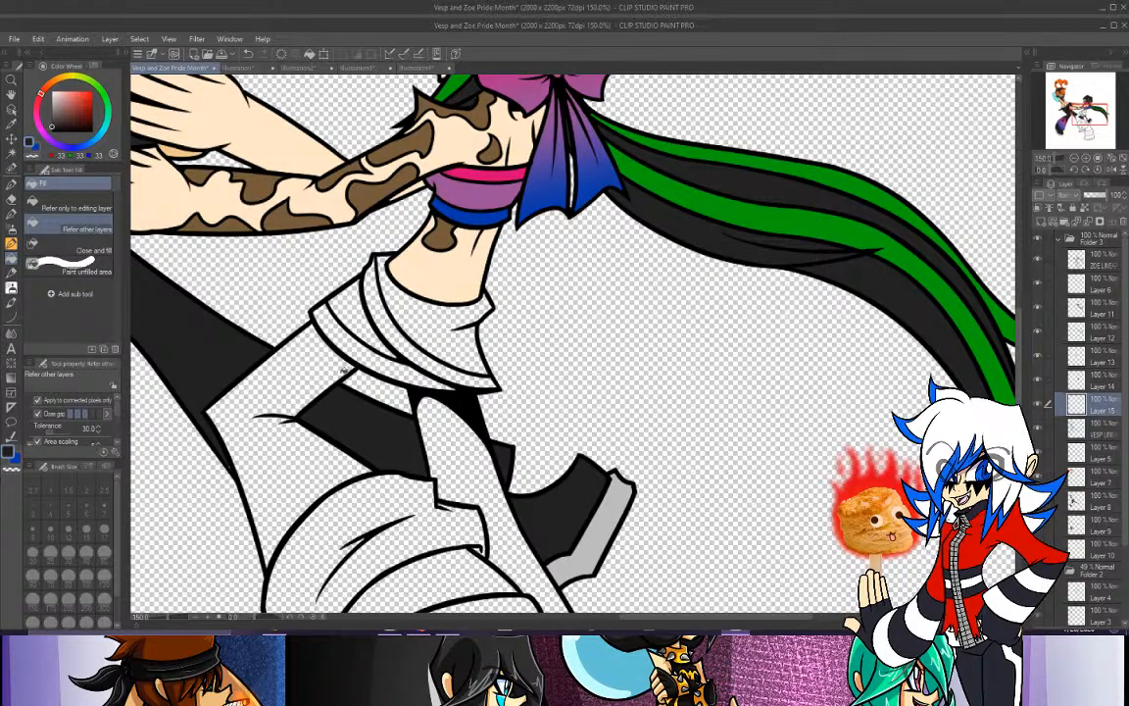
left_click(310, 374)
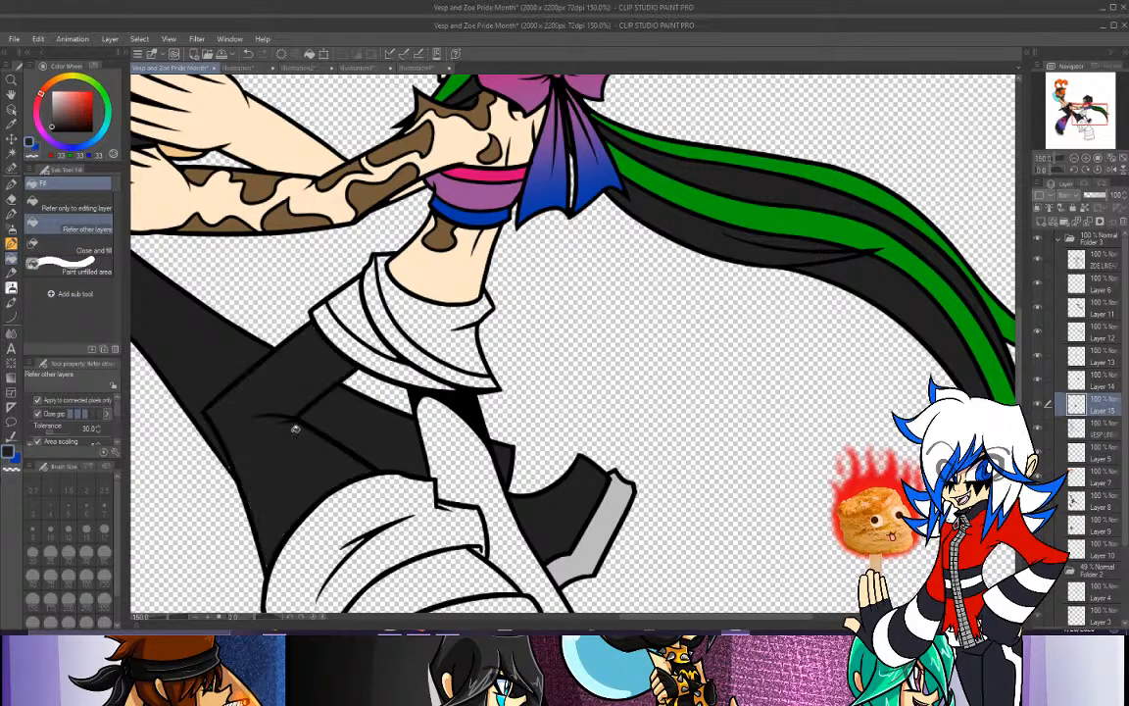
left_click(245, 55)
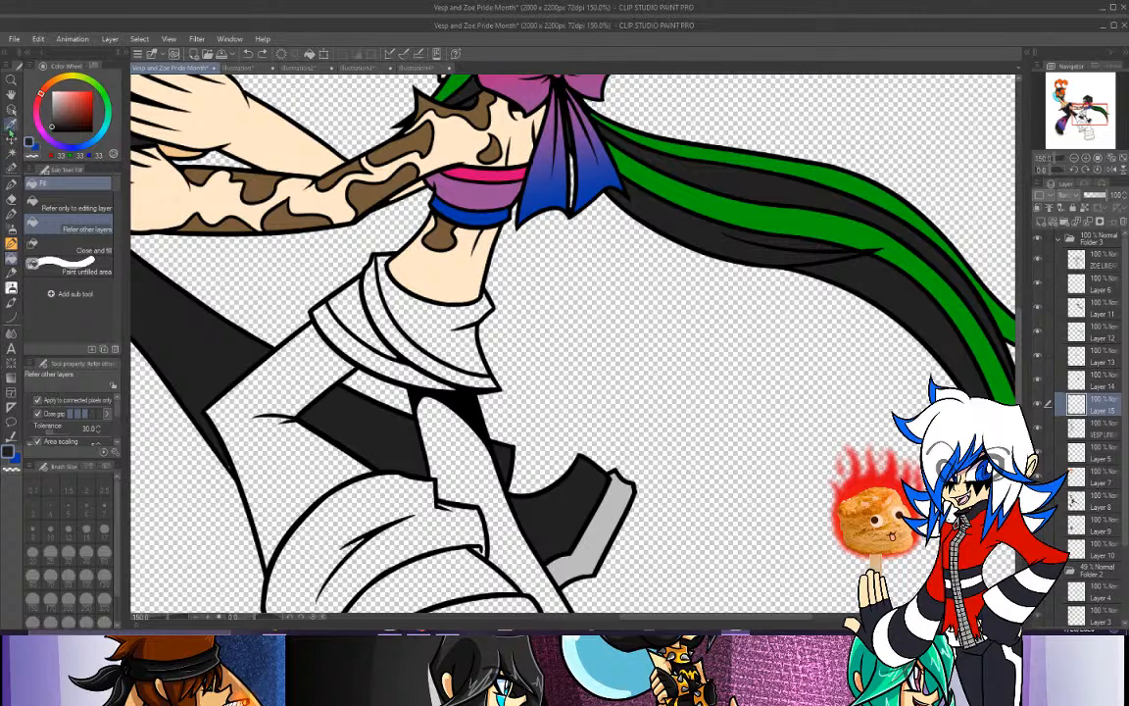
Sample the dark trouser colour from the Zoe Tri-mi reference sheet and return to the Pride Month illustration.
left_click(11, 112)
left_click(330, 66)
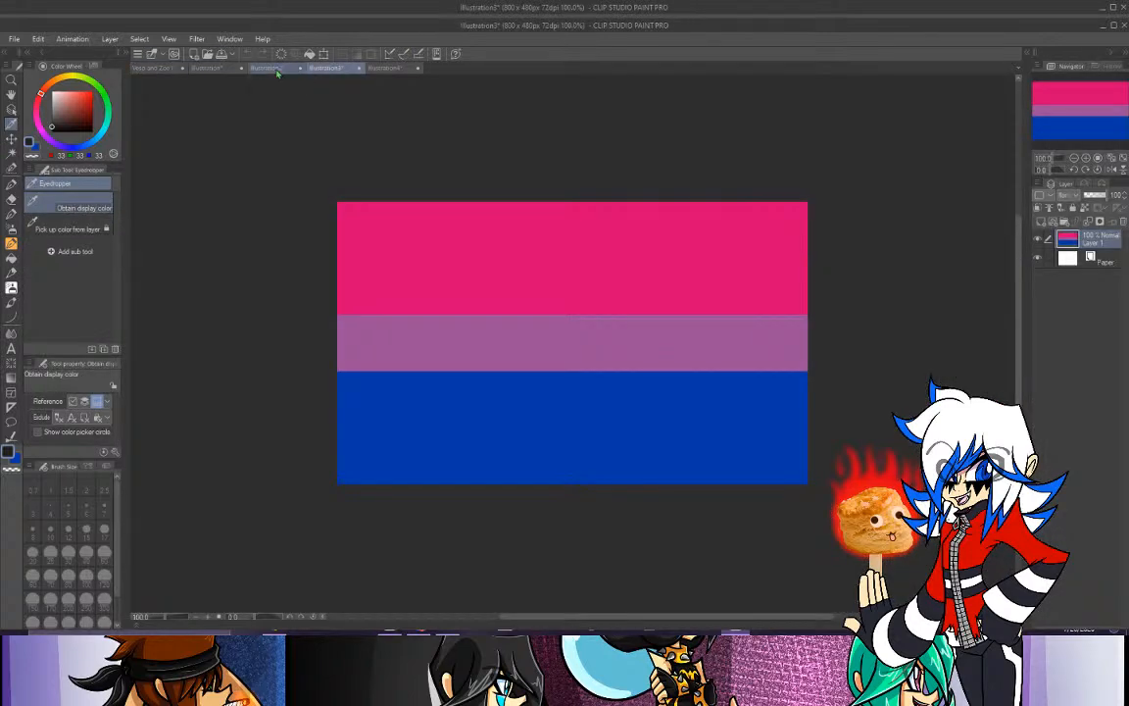
left_click(269, 65)
left_click(507, 447)
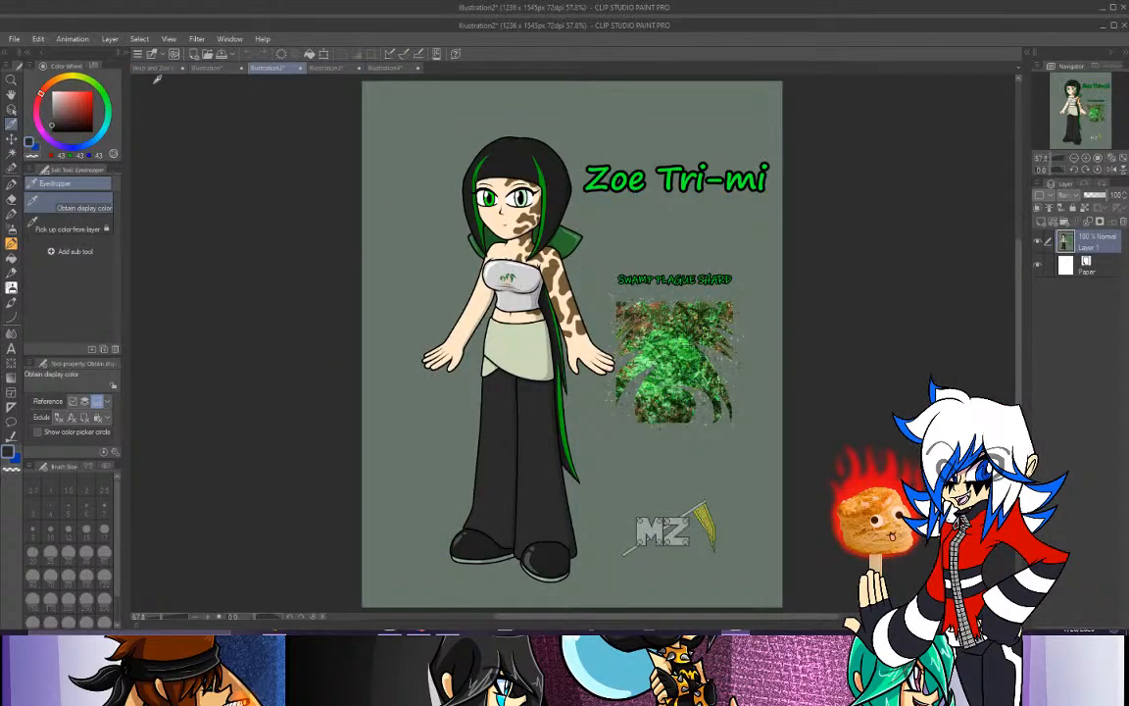
left_click(192, 66)
left_click(147, 67)
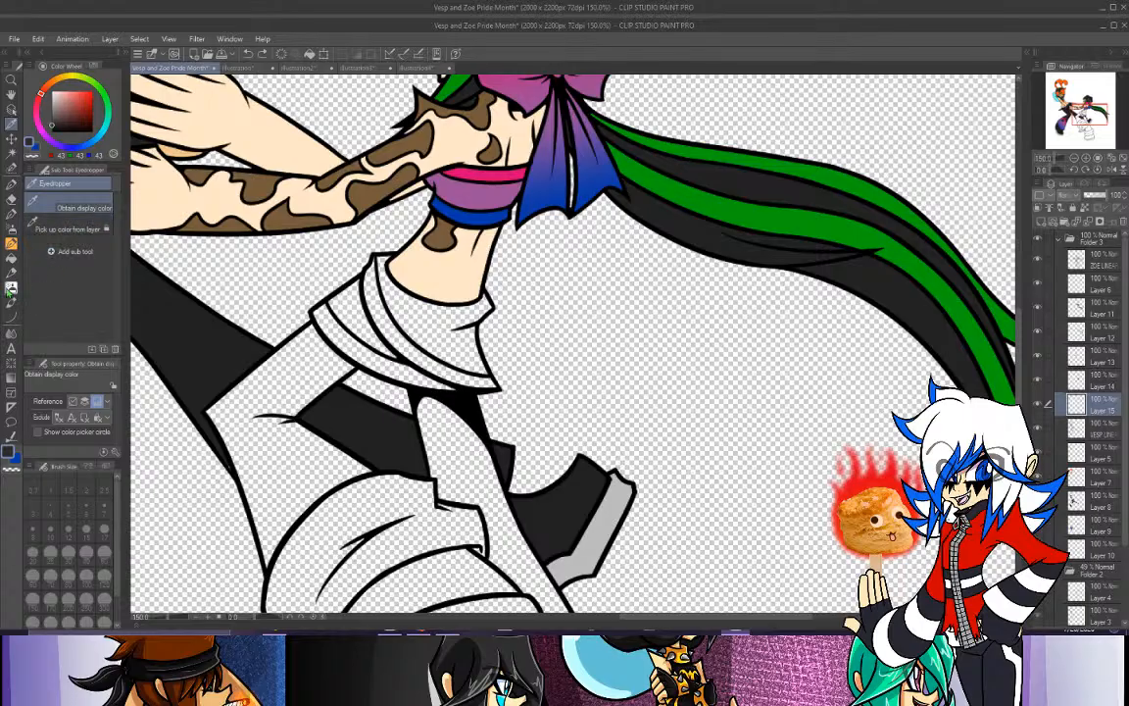
Fill Zoe's trouser legs and folded cuffs with the sampled dark grey, touching up small gaps with the G-pen at size 10.
left_click(11, 240)
left_click(254, 342)
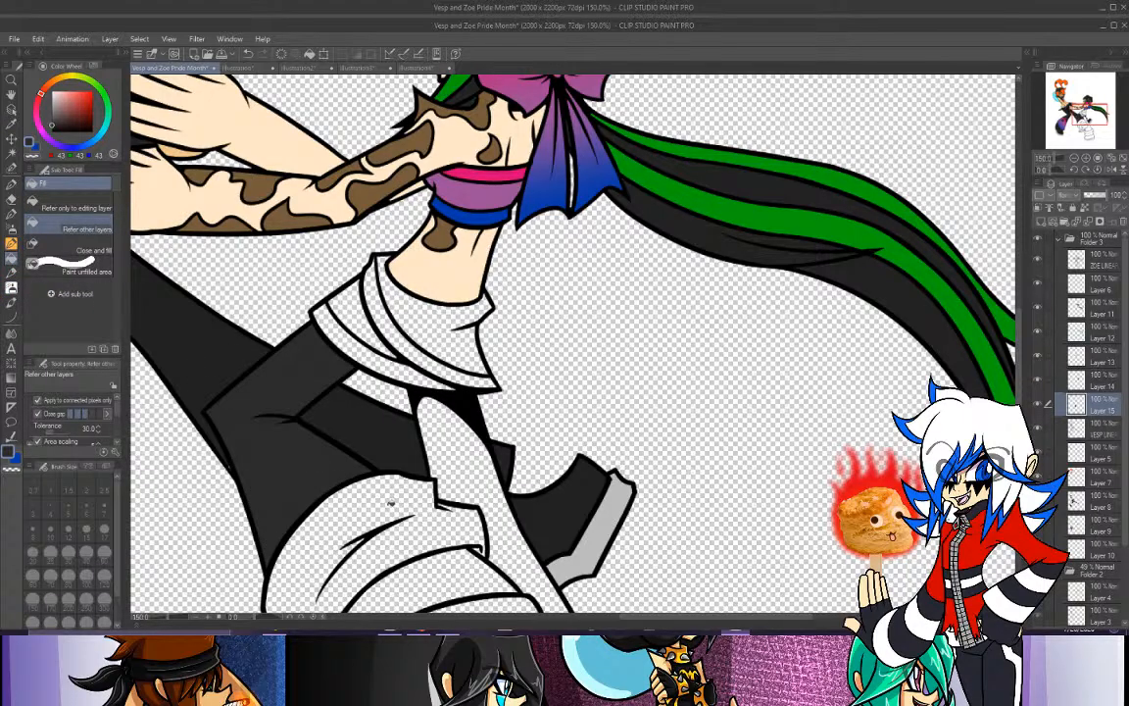
left_click(391, 503)
left_click(467, 453)
left_click_drag(1079, 112, 1079, 124)
left_click(599, 537)
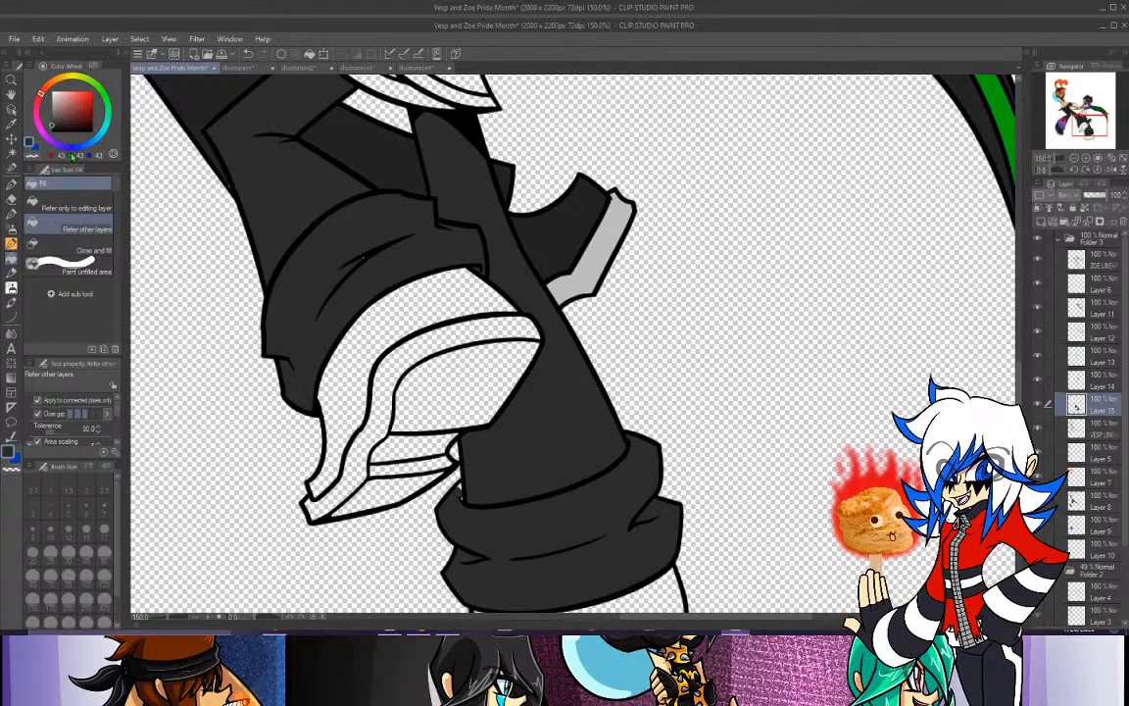
left_click(11, 183)
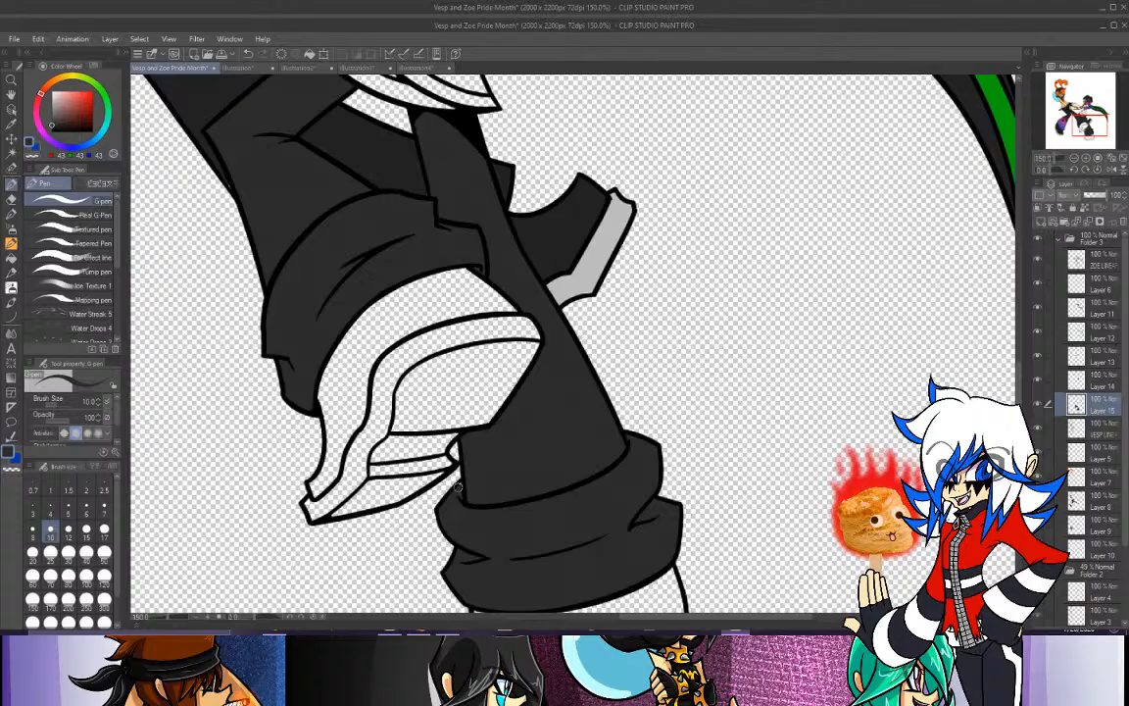
Sample the yellow as main colour and the red as sub colour from the striped black design in Illustration4.
left_click(1076, 149)
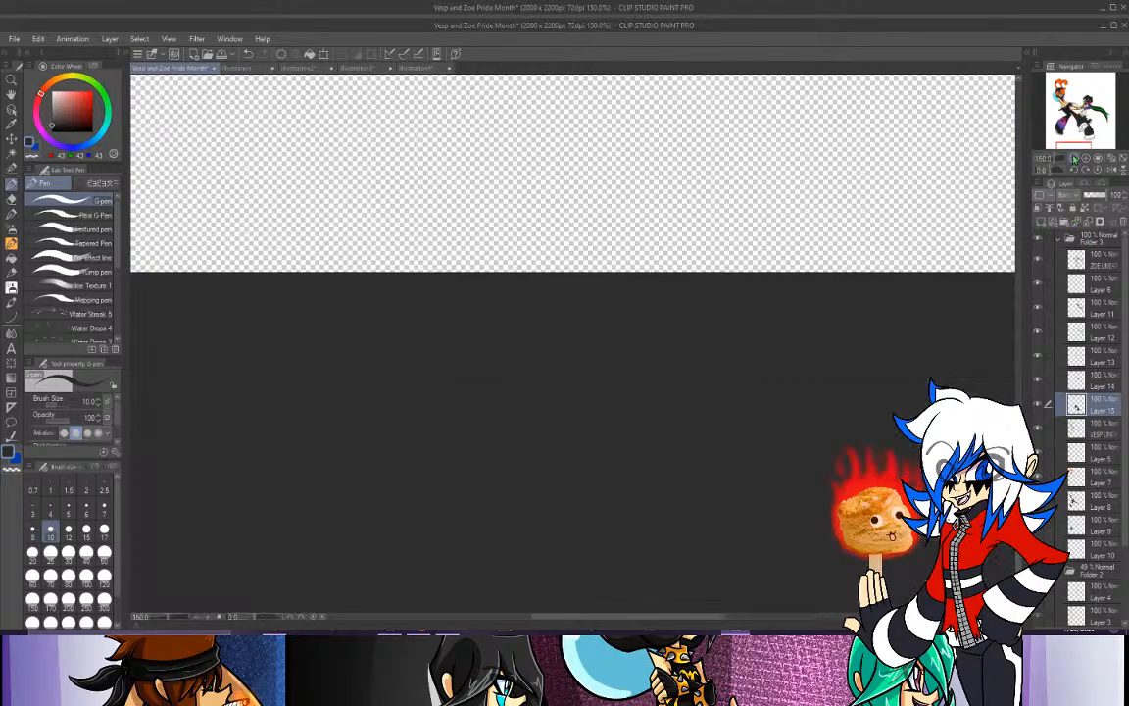
left_click(1074, 158)
left_click(1075, 158)
left_click_drag(1076, 147, 1081, 121)
left_click(1086, 158)
left_click(1086, 158)
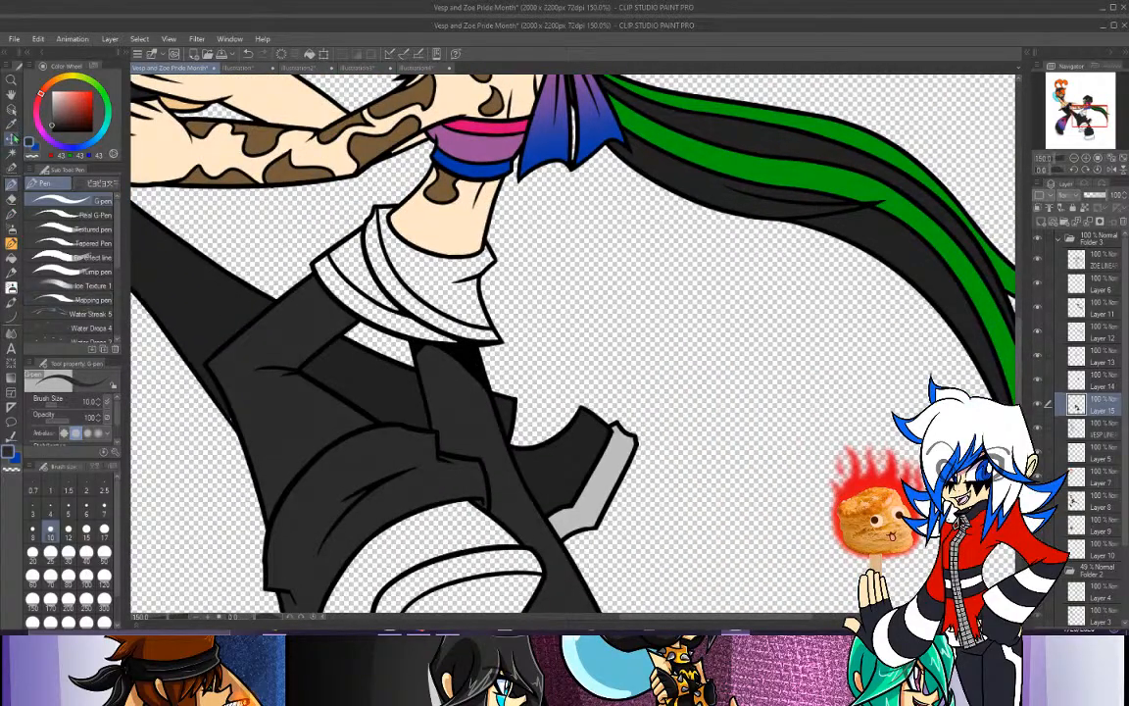
left_click(11, 138)
left_click(11, 123)
left_click(358, 69)
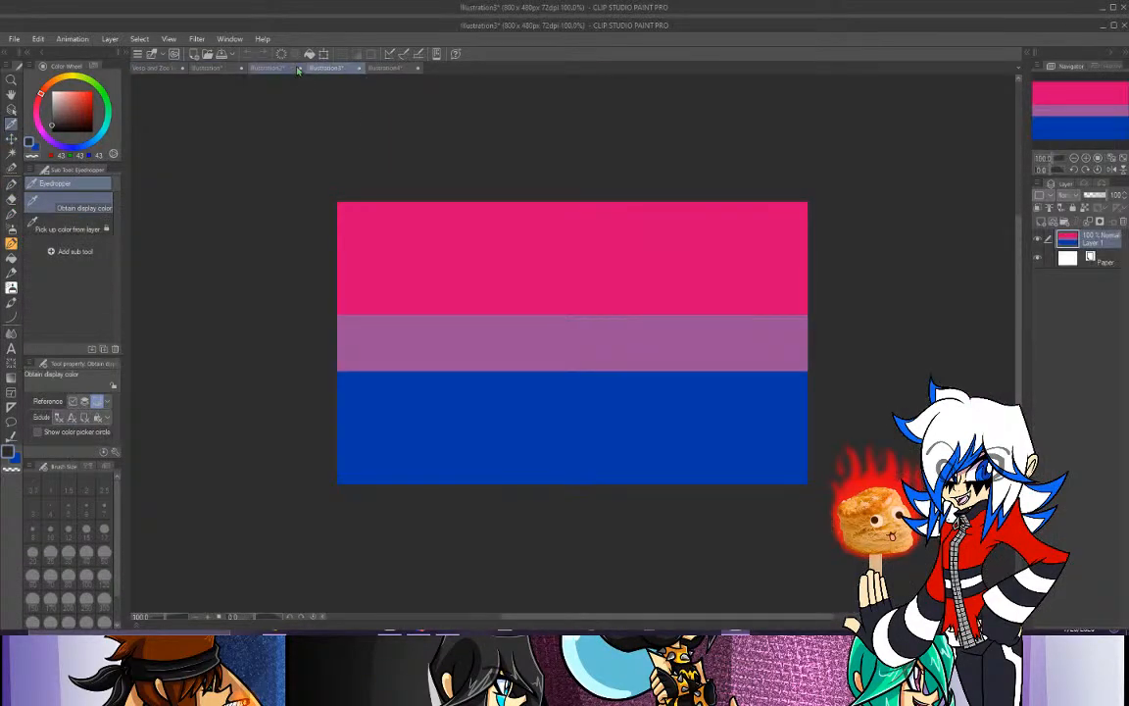
left_click(263, 67)
left_click(374, 68)
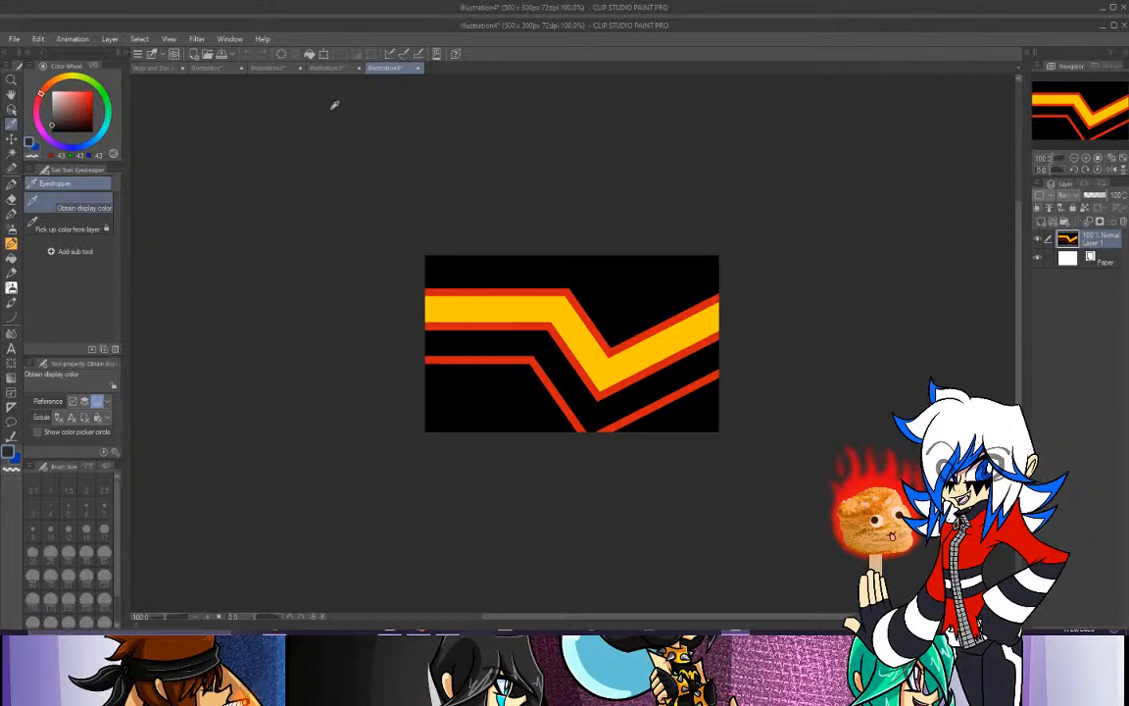
left_click(468, 304)
left_click(37, 148)
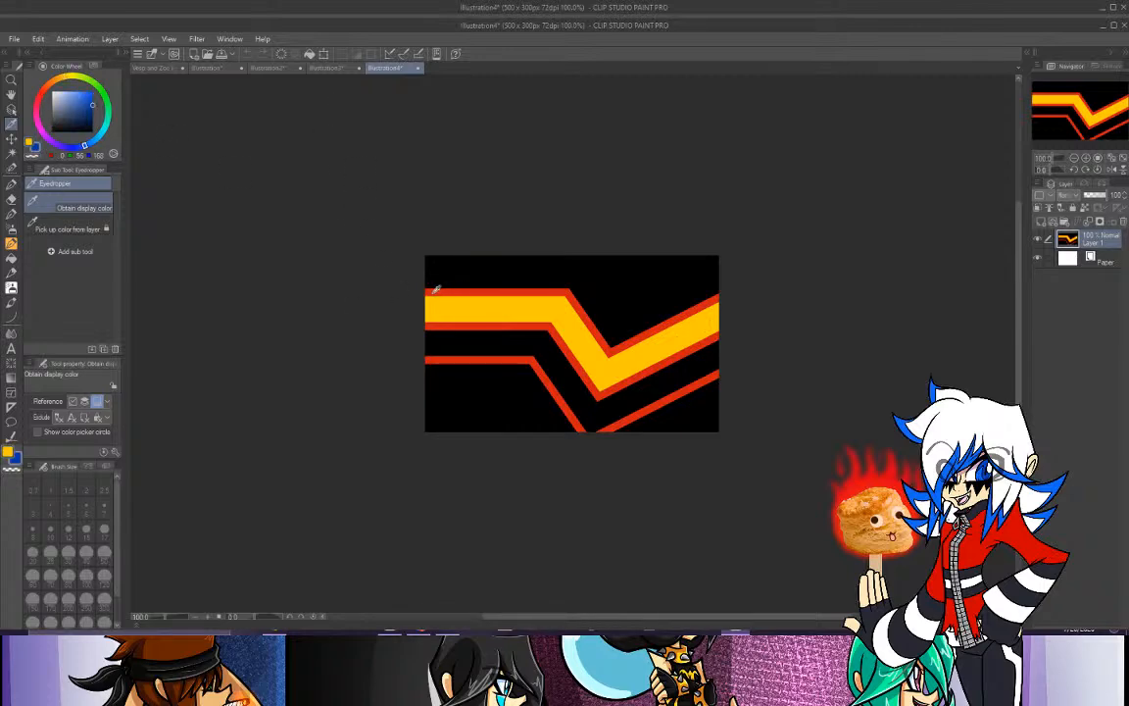
left_click(440, 292)
left_click(169, 68)
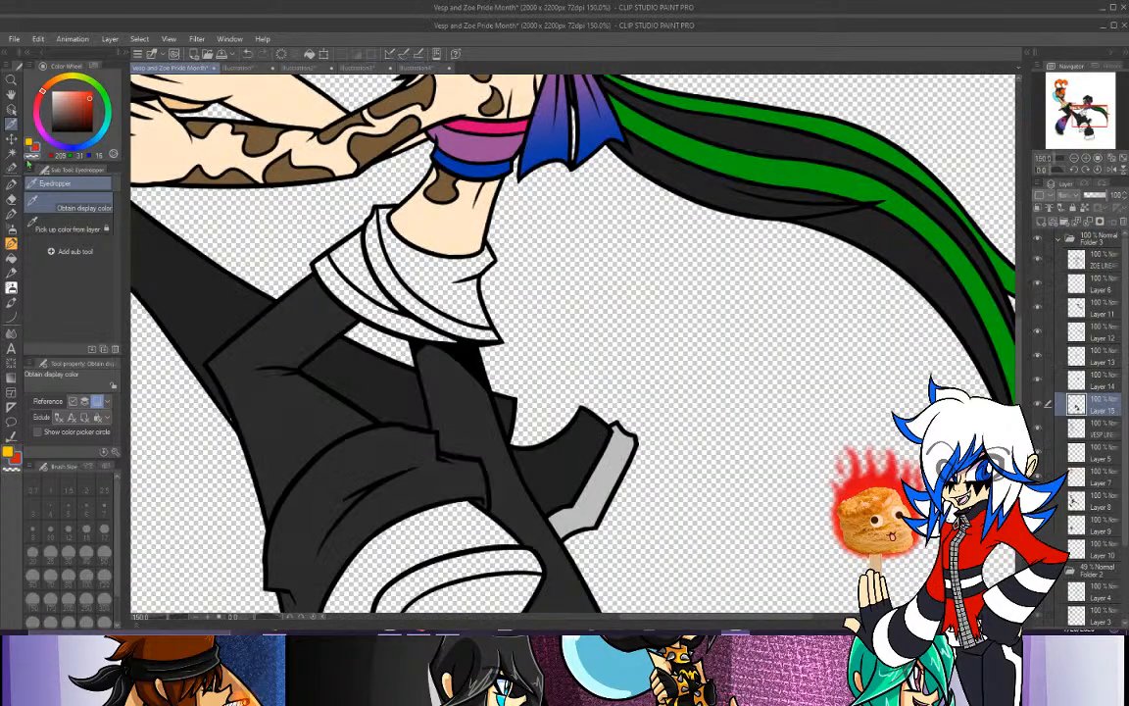
Fill the wrap skirt's main panels with the sampled yellow and its border bands with the red.
left_click(29, 141)
left_click(10, 243)
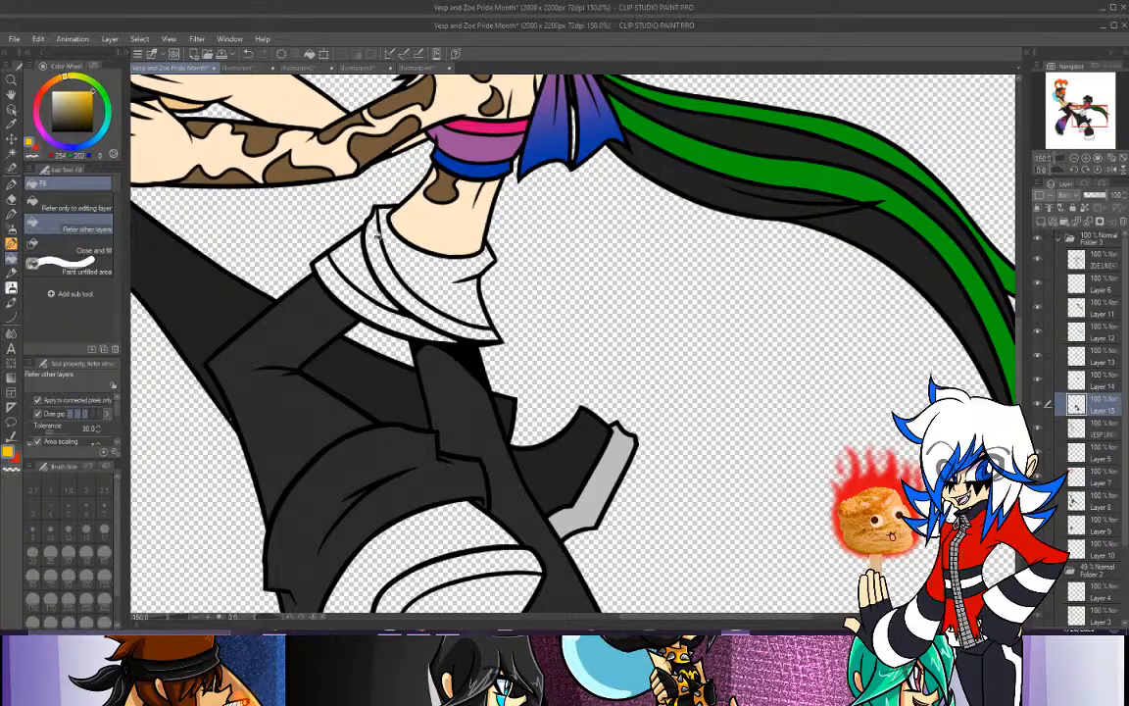
left_click(384, 213)
left_click(341, 262)
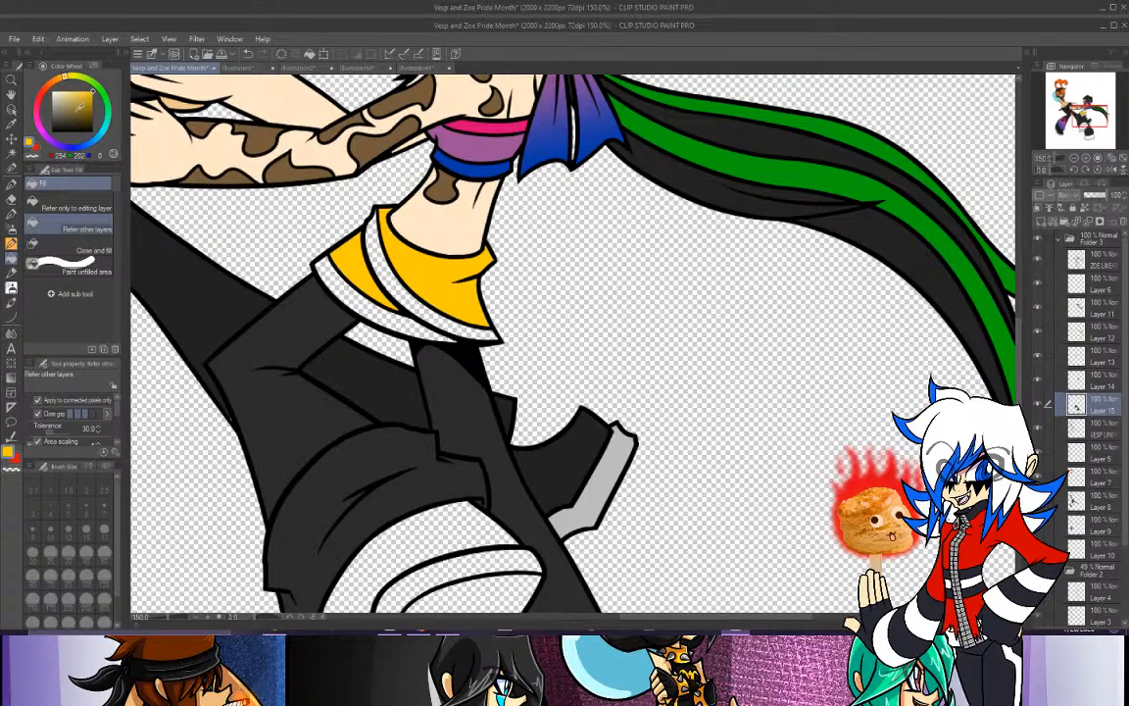
left_click(36, 147)
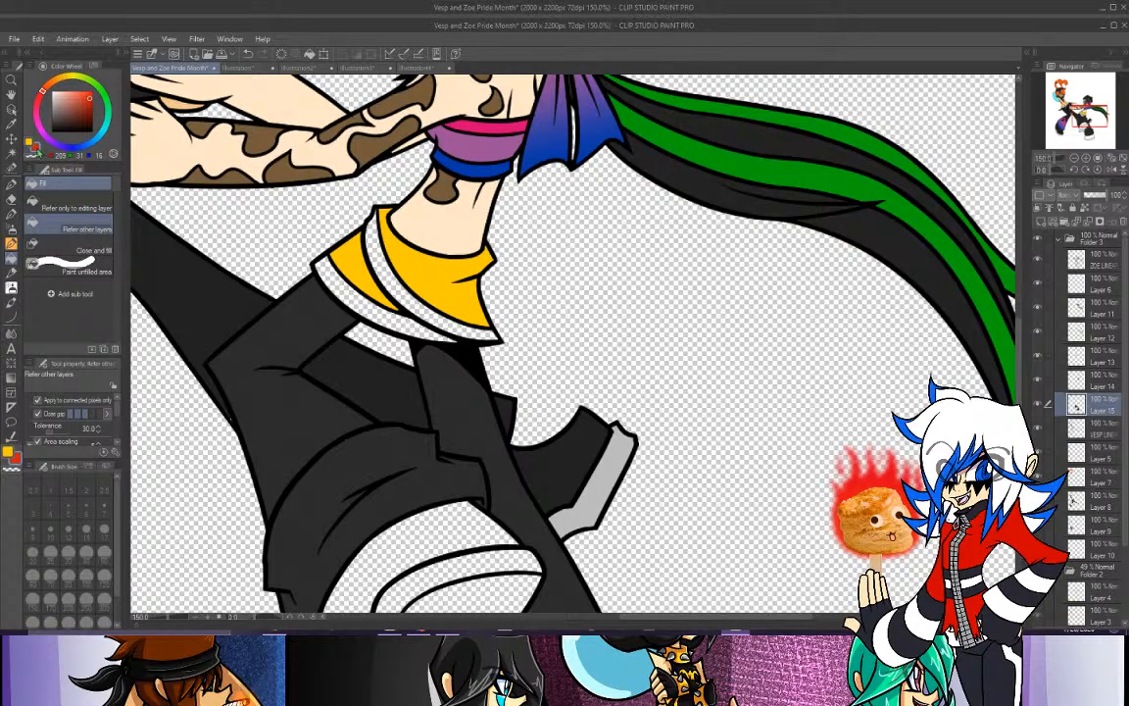
left_click(410, 301)
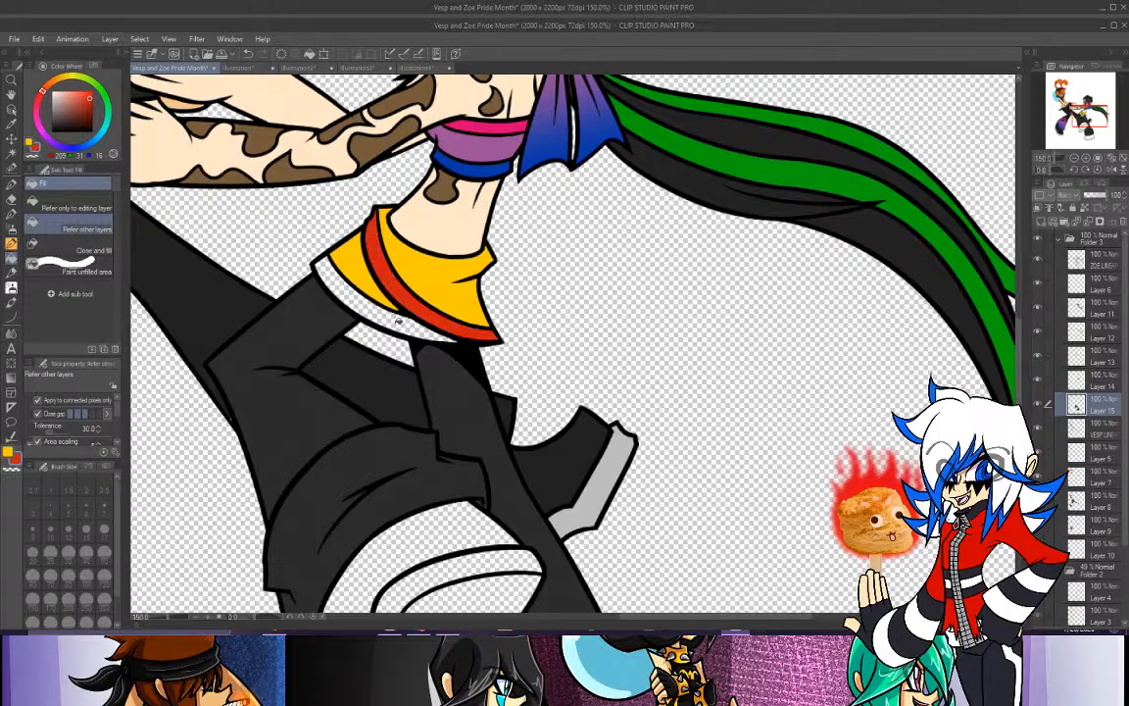
left_click(369, 282)
Add a new layer directly below Layer 15 for Zoe's shoes.
left_click(1075, 158)
mouse_move(1089, 123)
left_mouse_down()
mouse_move(1087, 102)
mouse_move(1090, 132)
left_mouse_up()
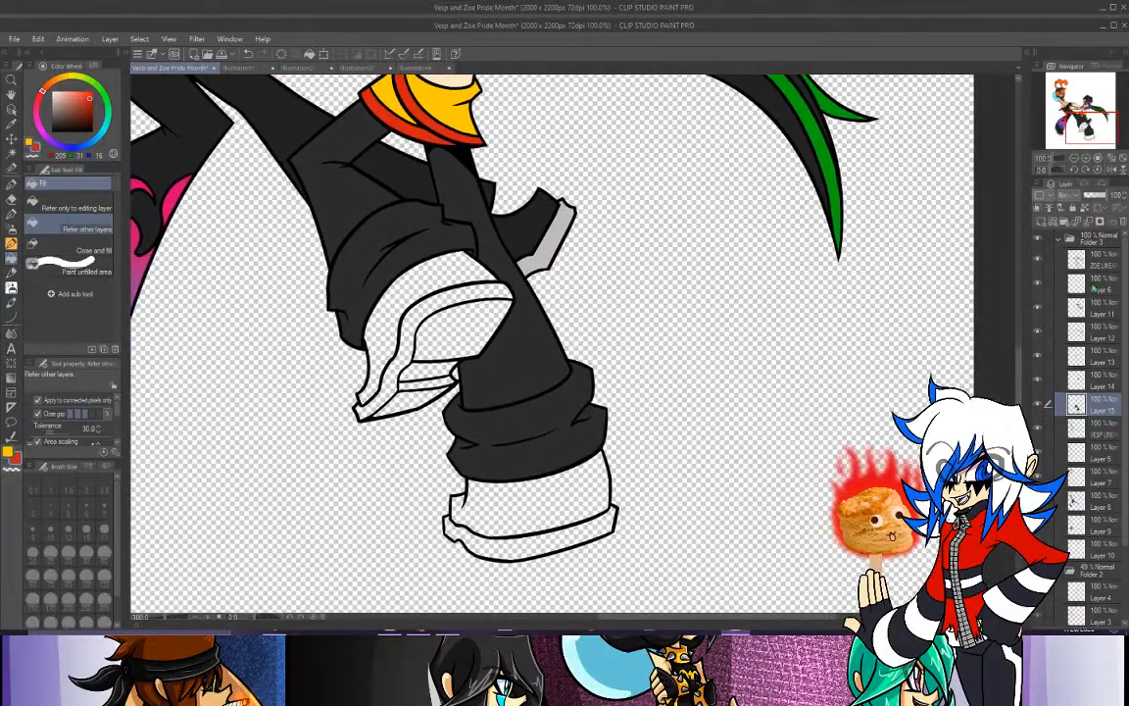
left_click(1098, 431)
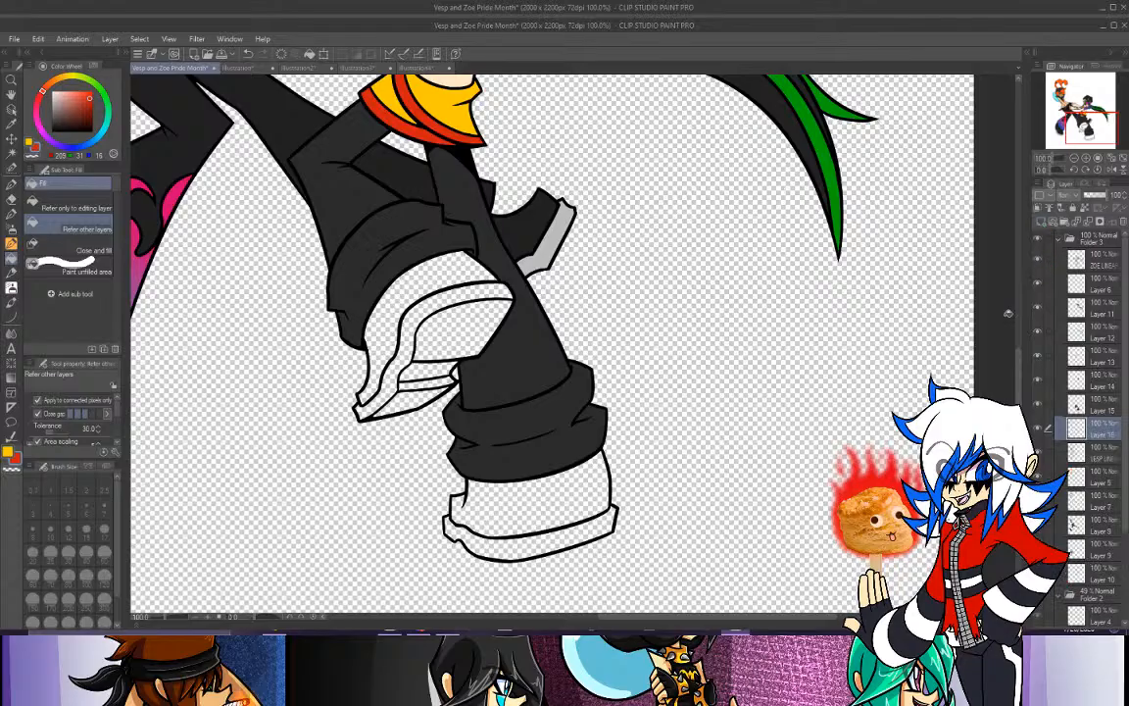
Sample the near-black shoe colour from the Zoe Tri-mi reference sheet and return to the Pride Month illustration.
left_click(11, 123)
left_click(334, 68)
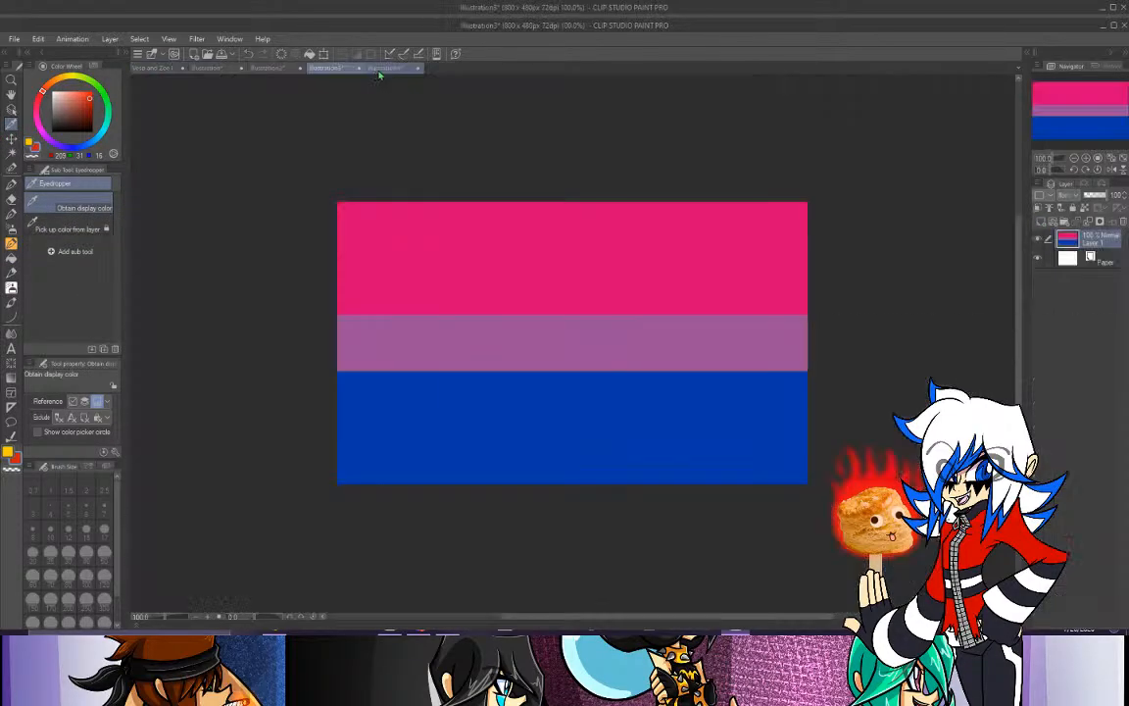
left_click(263, 67)
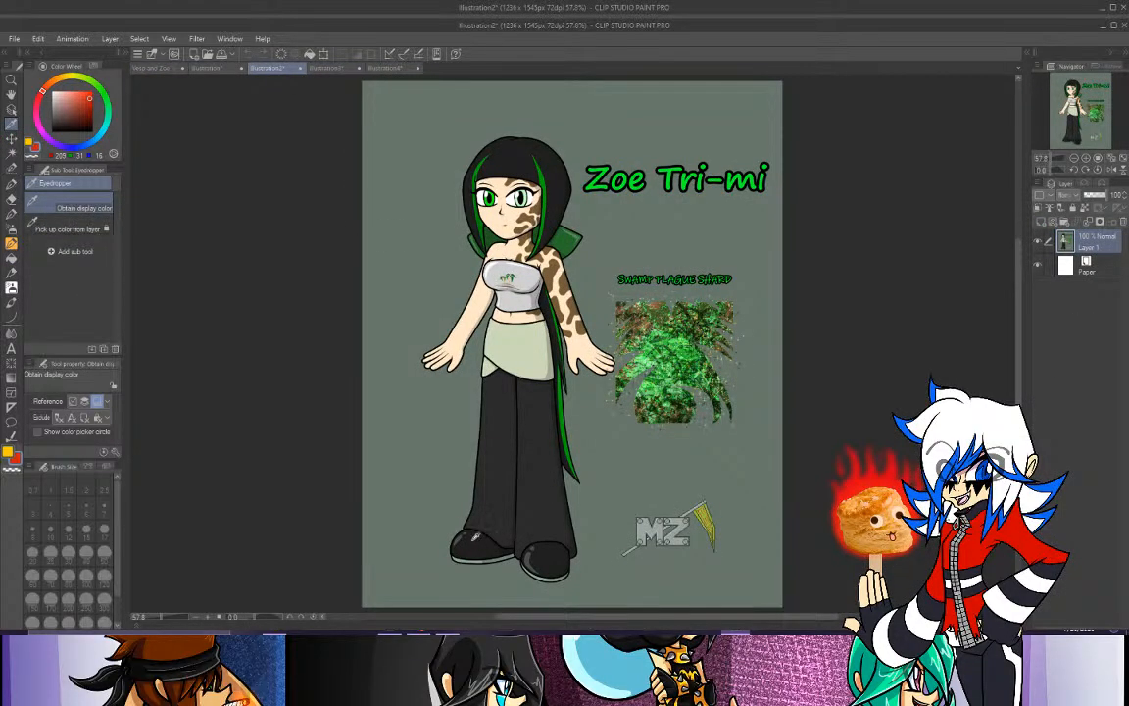
left_click(157, 67)
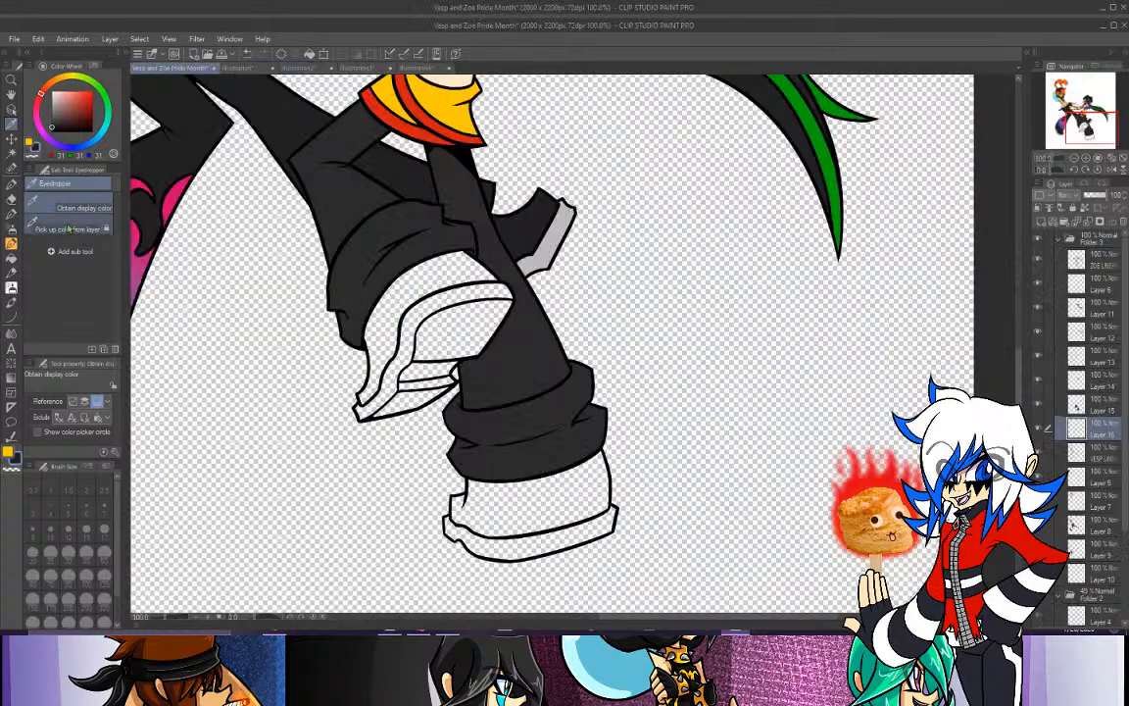
Fill the uppers of Zoe's raised and standing shoes with the sampled near-black on Layer 16.
left_click(11, 227)
left_click(355, 307)
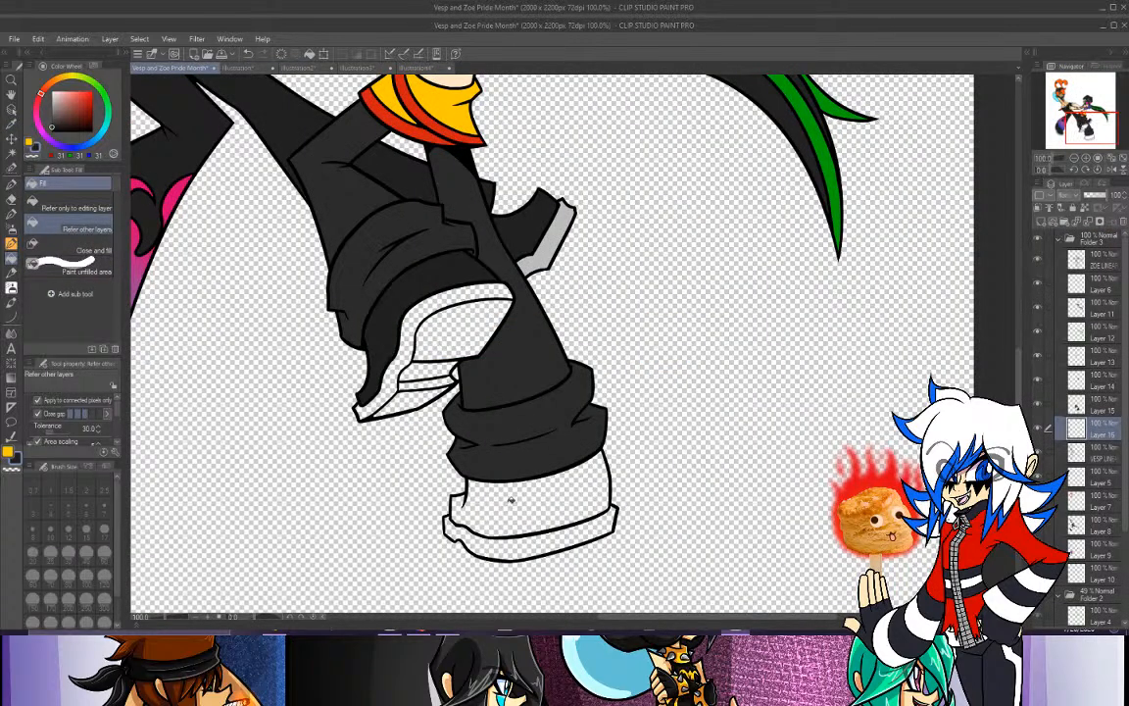
left_click(511, 500)
On Layer 15, fill both shoes' sole edges with red sampled from the skirt and the raised shoe's underside with yellow.
left_click(1087, 414)
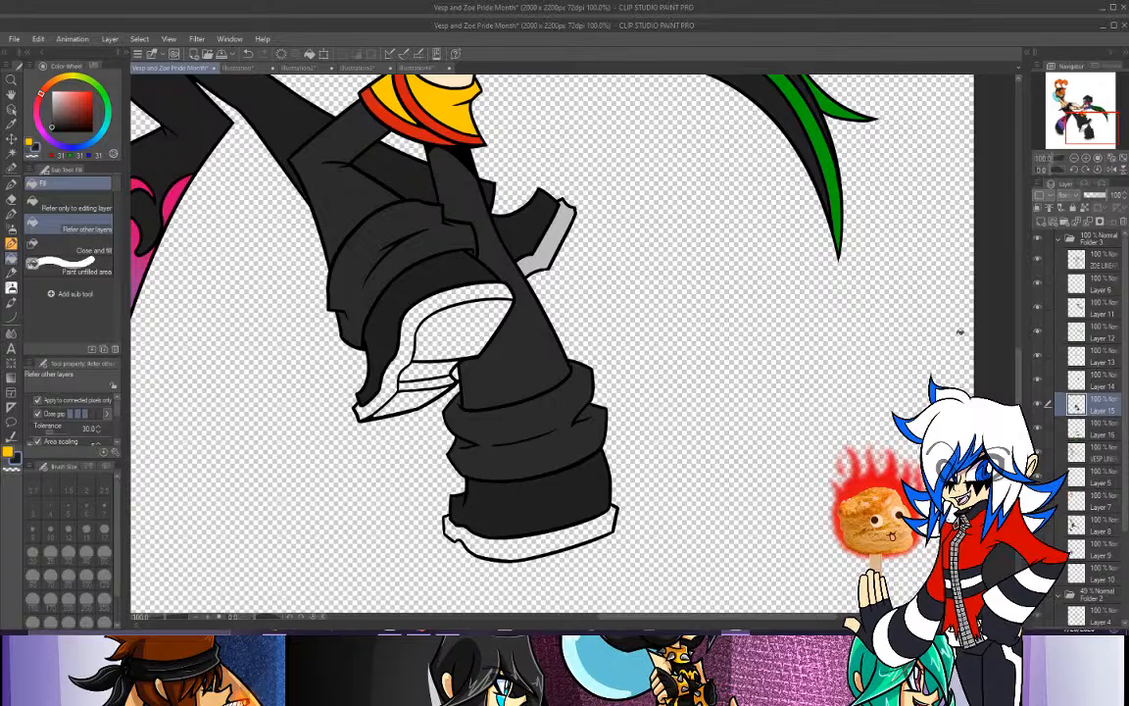
key("i")
left_click(437, 118)
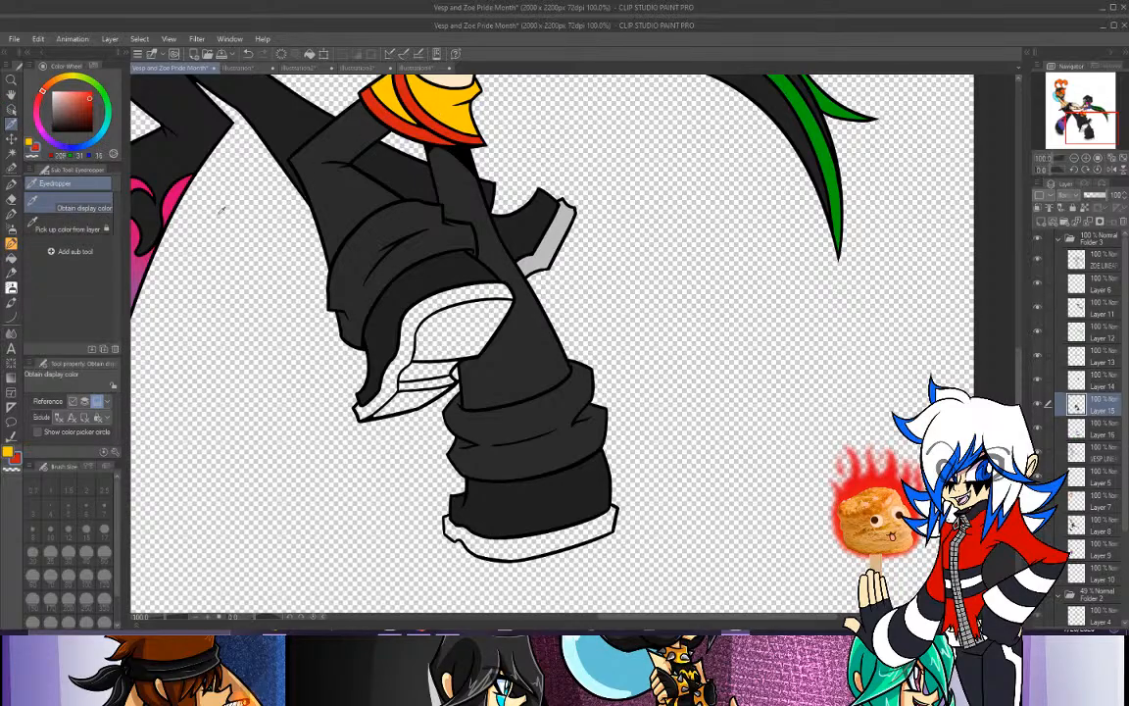
left_click(11, 242)
left_click(442, 321)
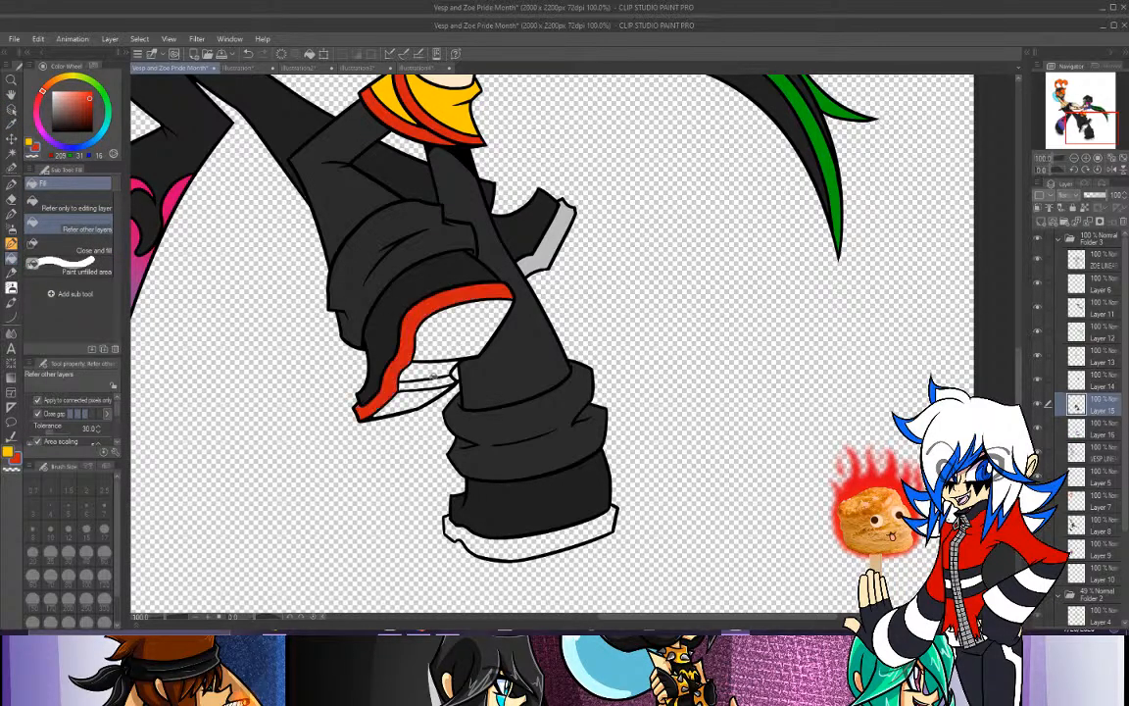
left_click(518, 556)
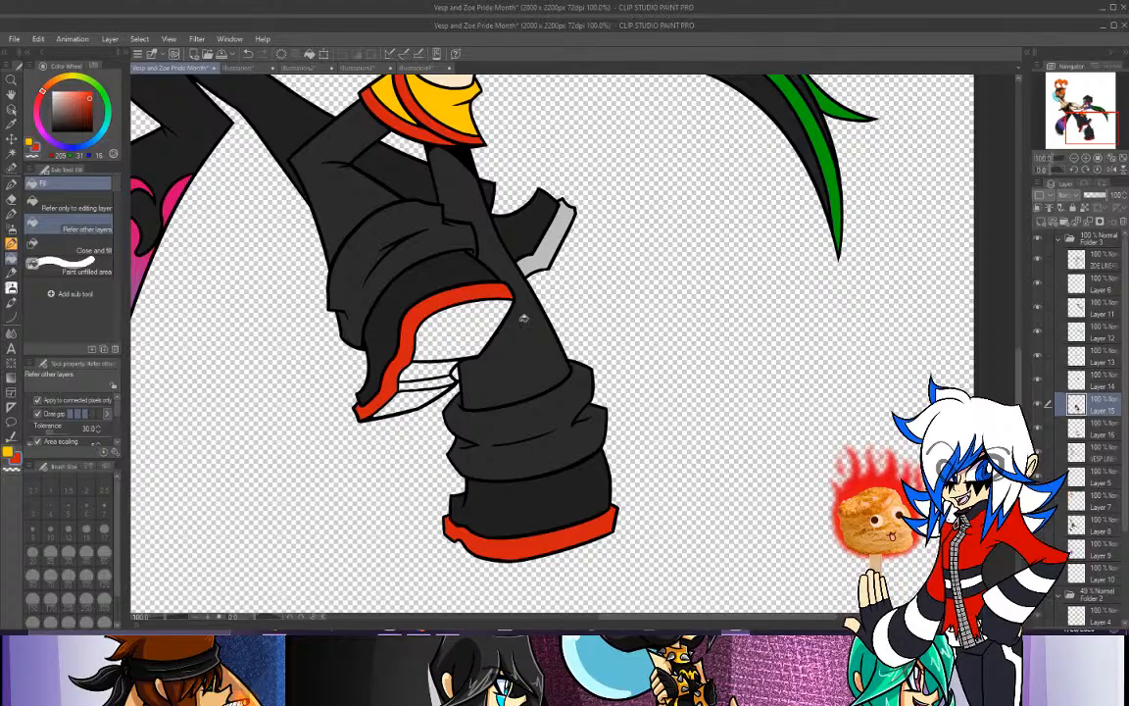
left_click(29, 142)
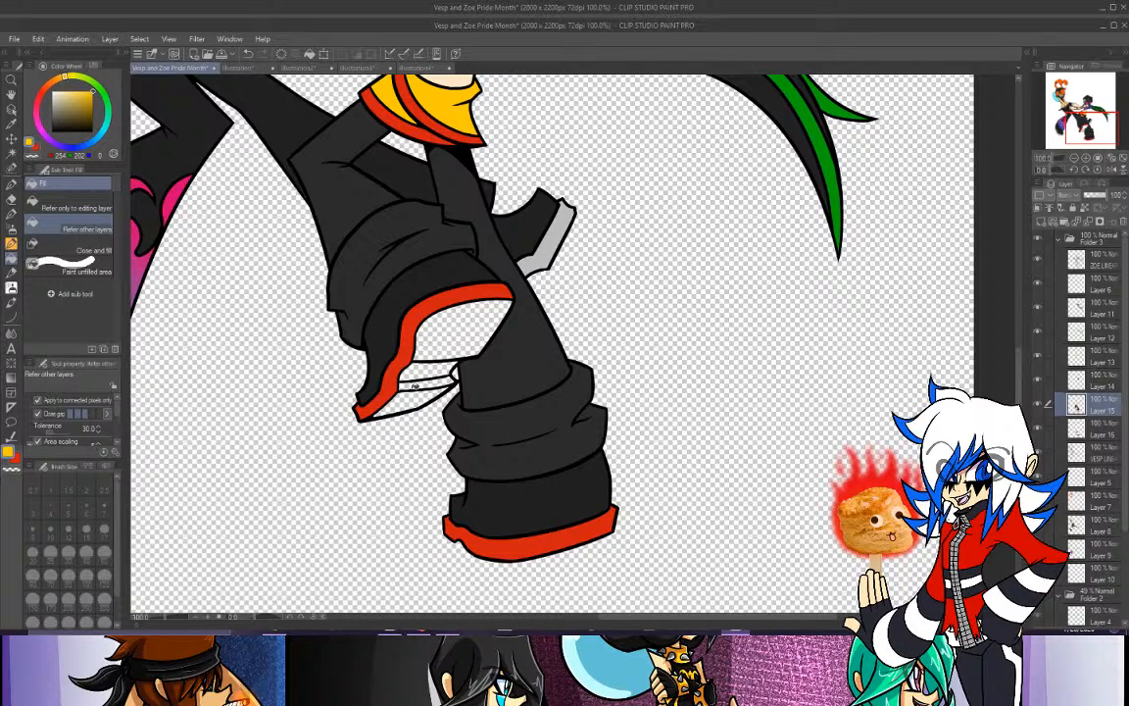
left_click(461, 331)
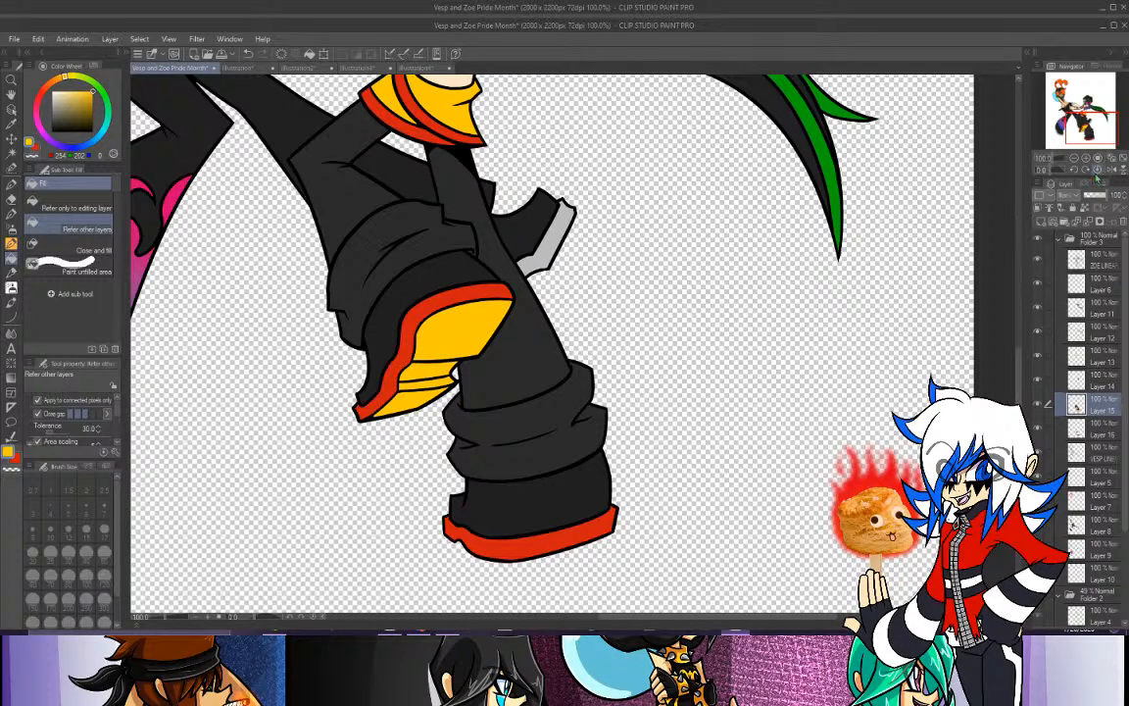
Add a new layer directly above Vesp's line art layer.
left_click(1075, 158)
left_click(1074, 158)
left_click_drag(1083, 110, 1087, 113)
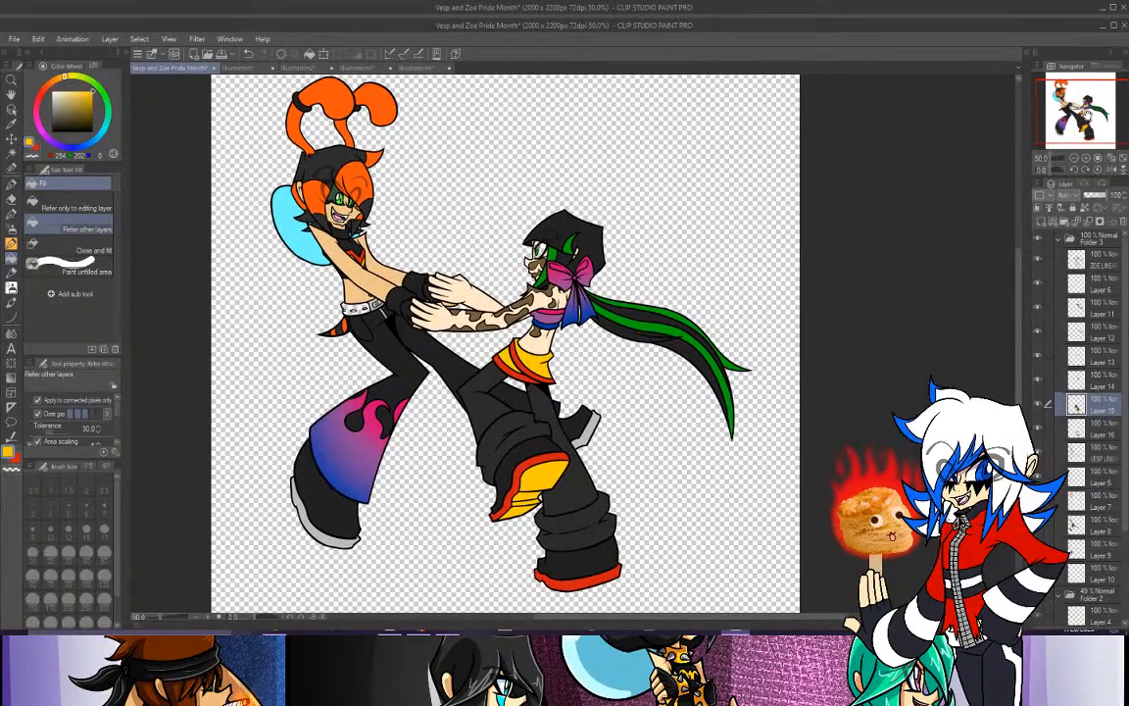
left_click(1091, 450)
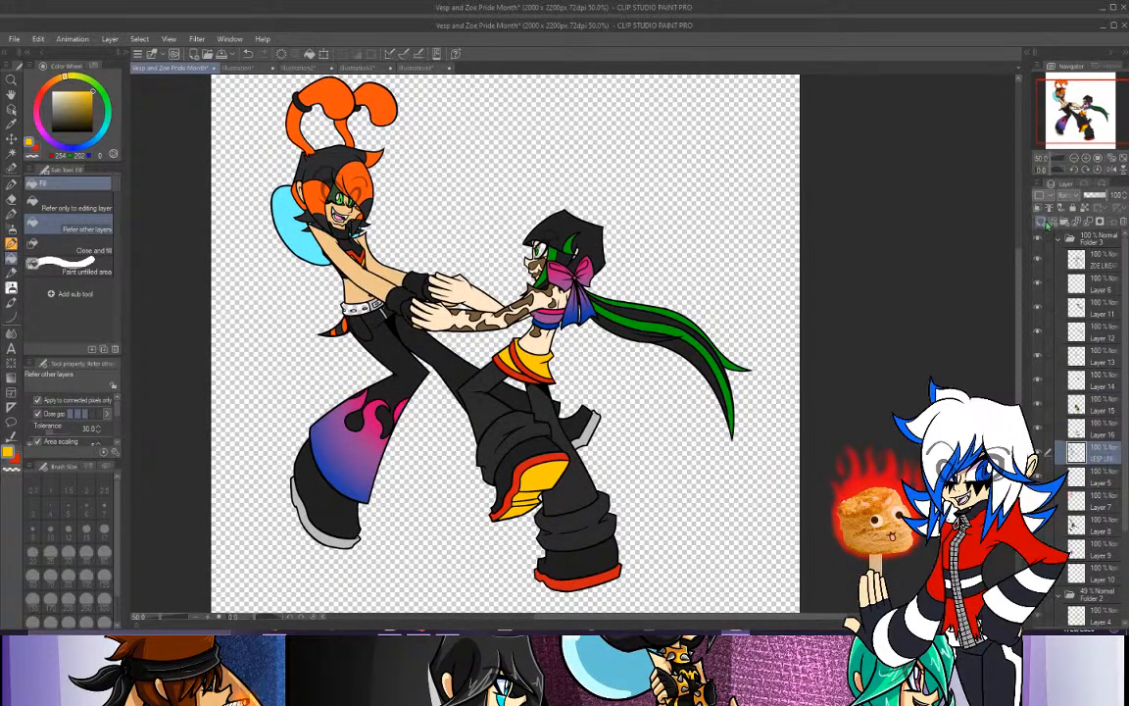
left_click(1042, 223)
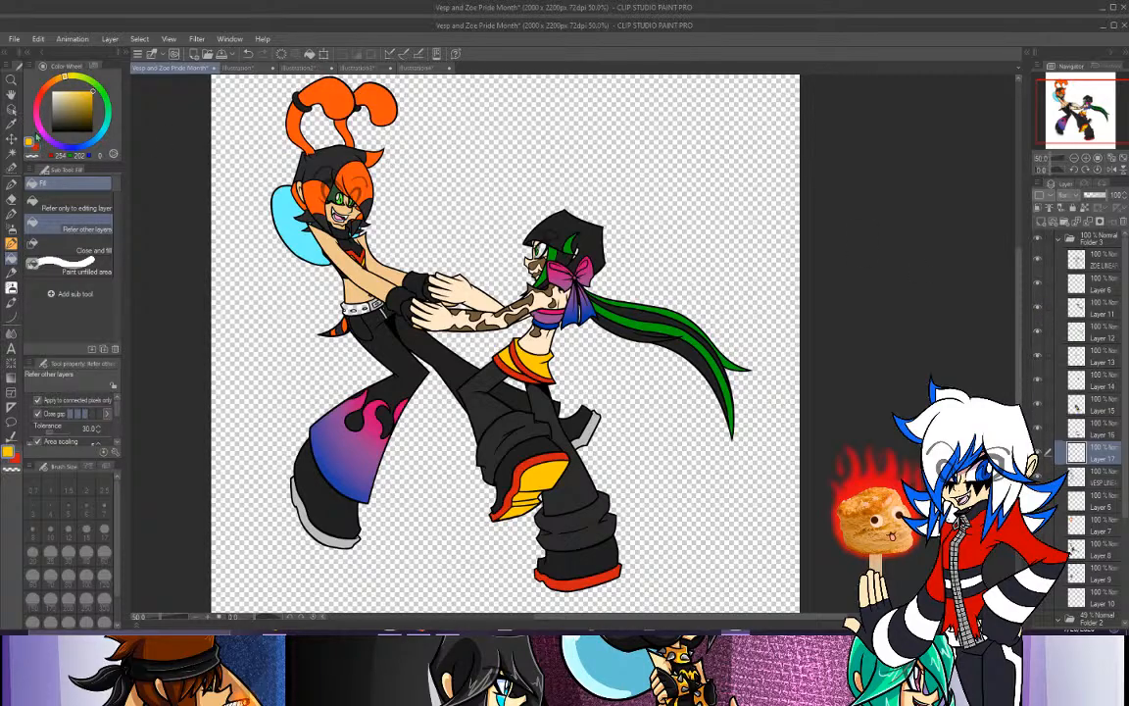
Set the main colour to white and fill the white of Zoe's eye with Lasso fill.
left_click(1086, 159)
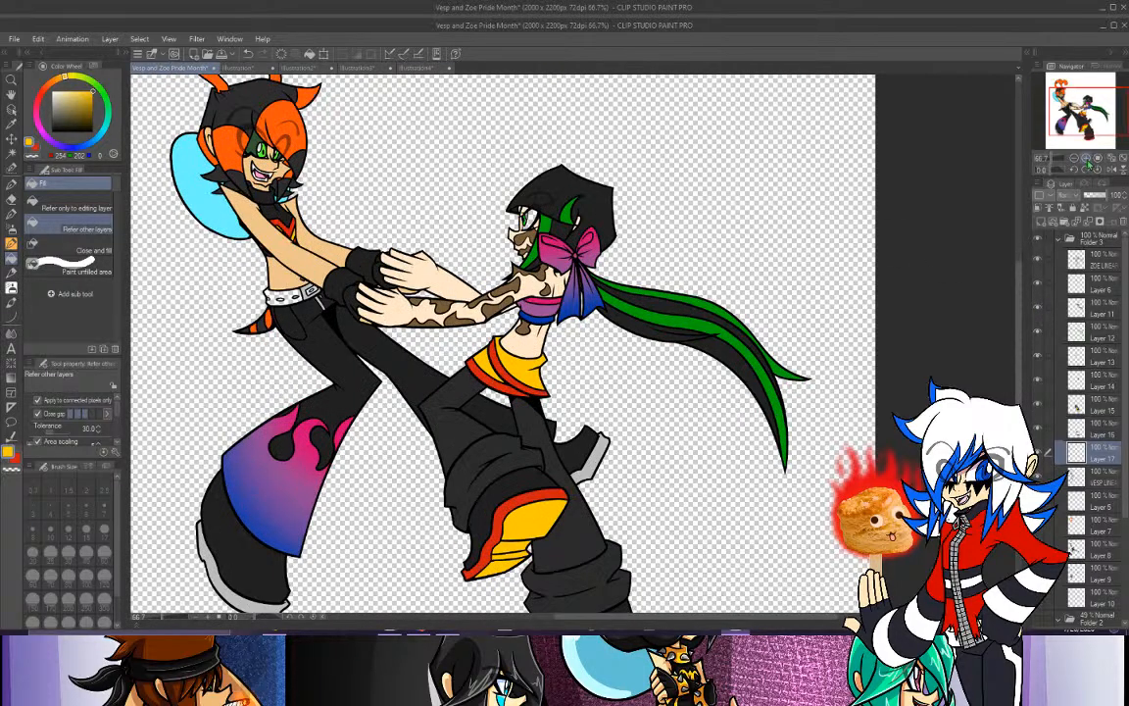
left_click(1087, 159)
mouse_move(1079, 130)
left_mouse_down()
mouse_move(1075, 99)
mouse_move(1085, 108)
left_mouse_up()
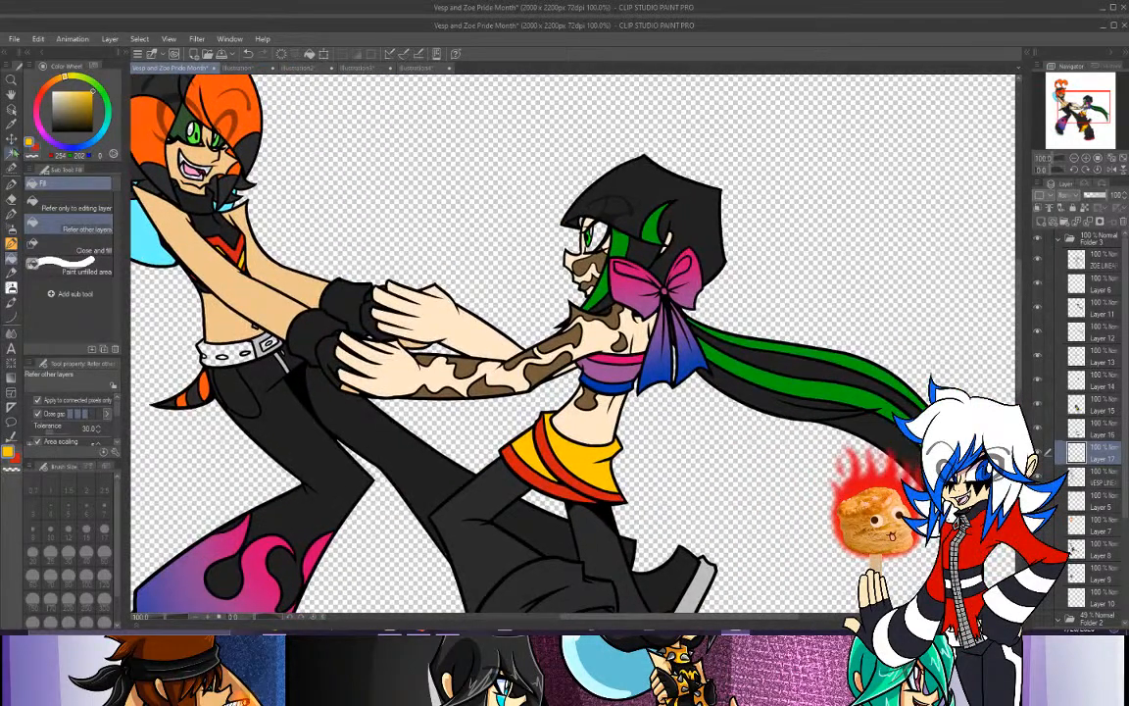
left_click(12, 142)
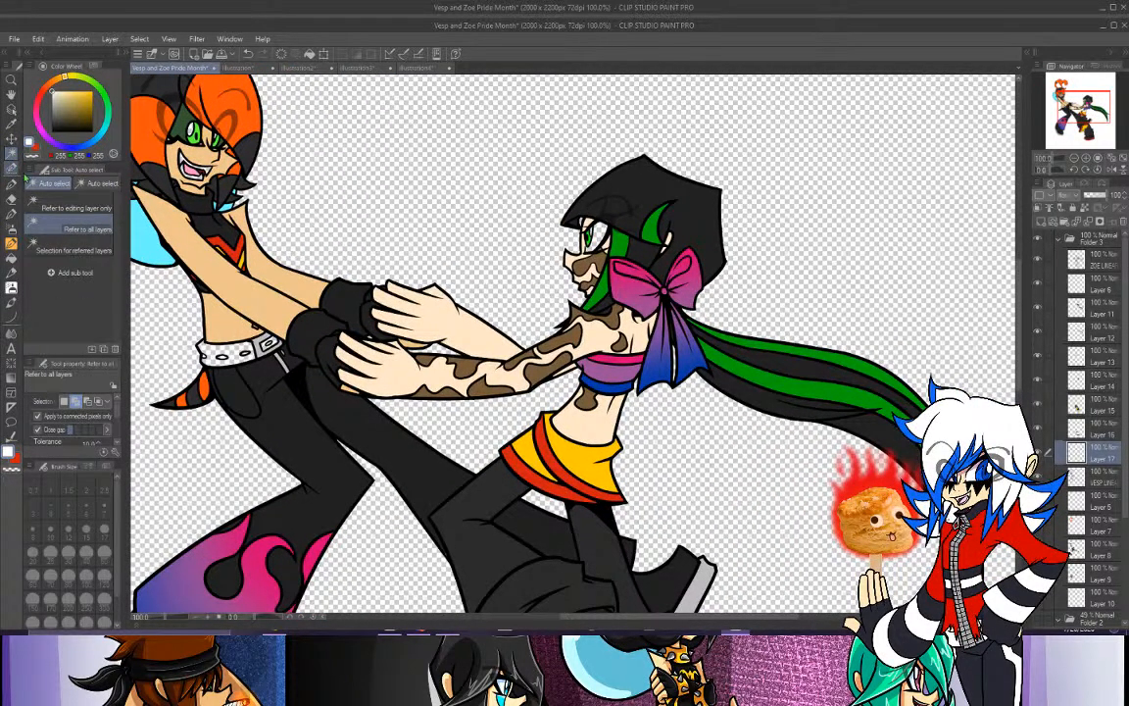
left_click(12, 167)
left_click(93, 182)
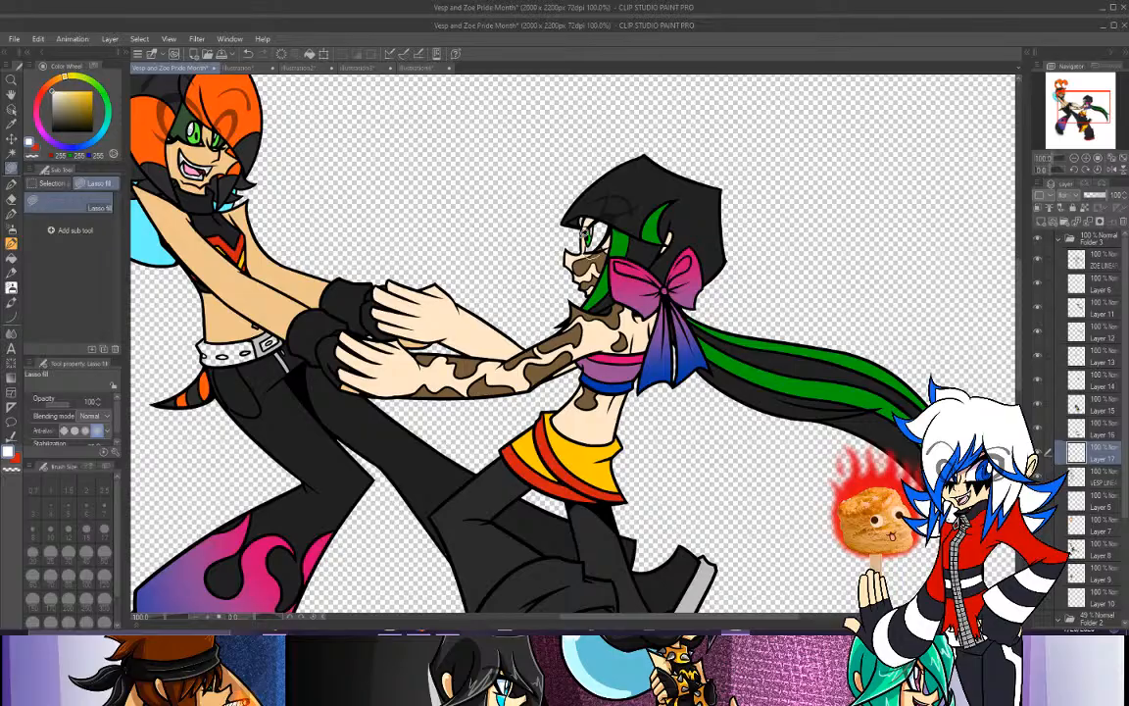
left_click_drag(583, 234, 592, 226)
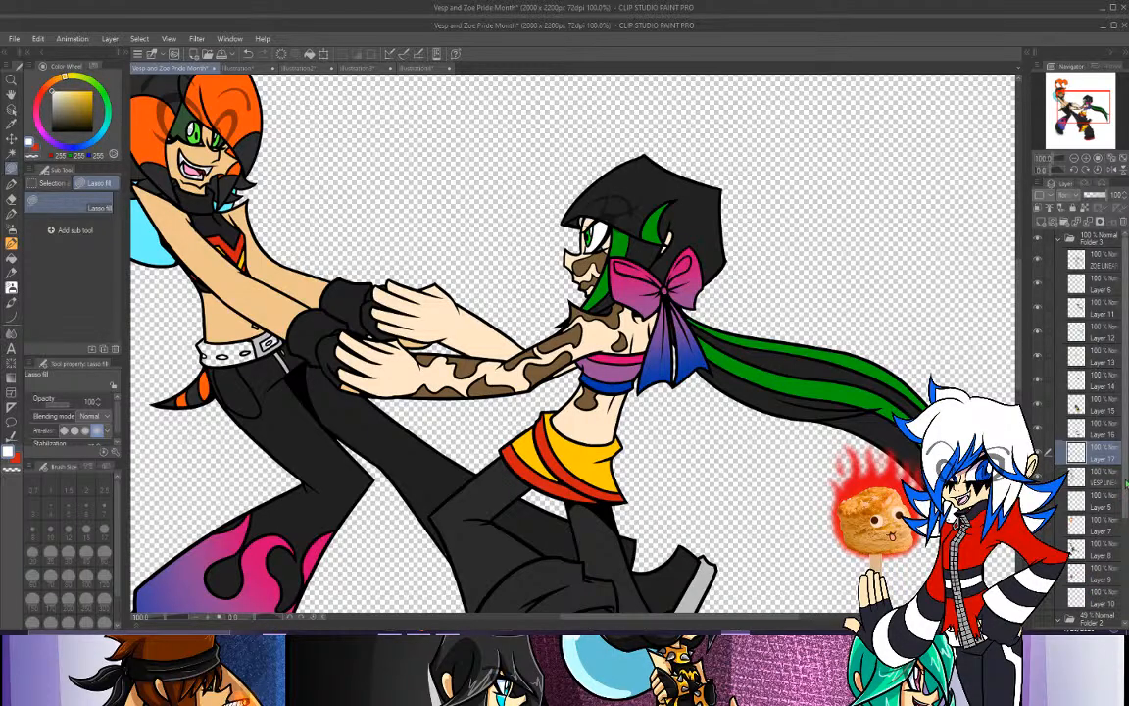
Look through both characters' colour layers one by one with the whole illustration in view.
left_click_drag(1125, 481, 1125, 528)
left_click(1098, 533)
left_click(1040, 535)
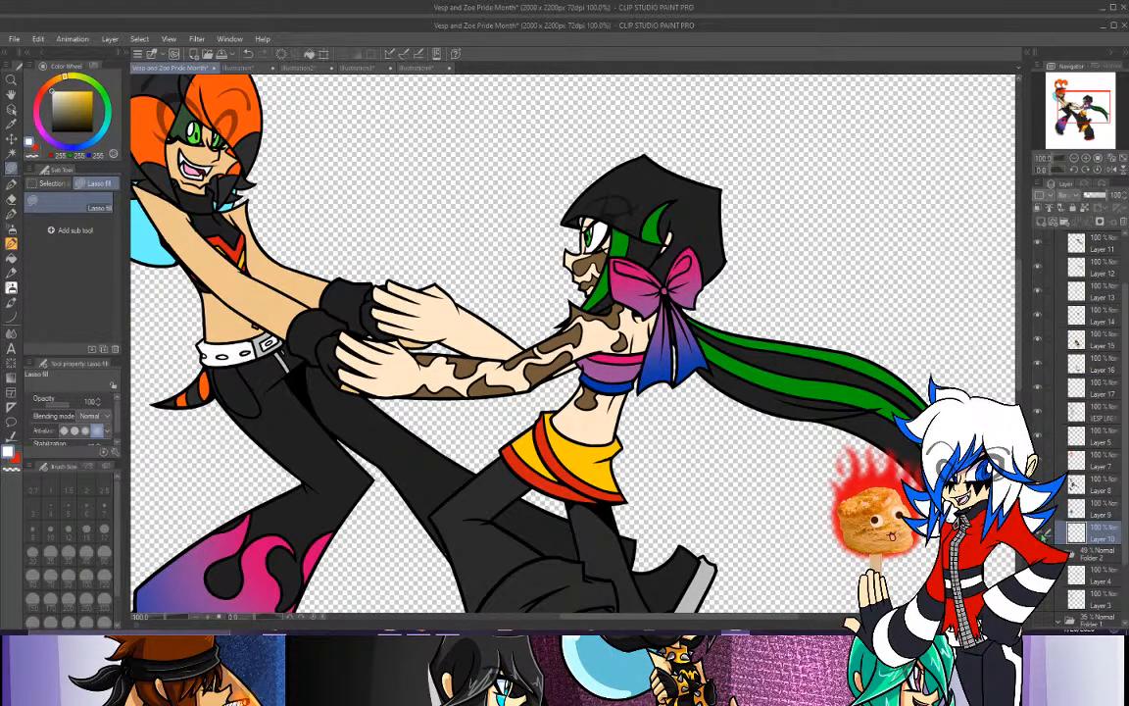
key("ctrl+minus")
key("ctrl+minus")
key("ctrl+minus")
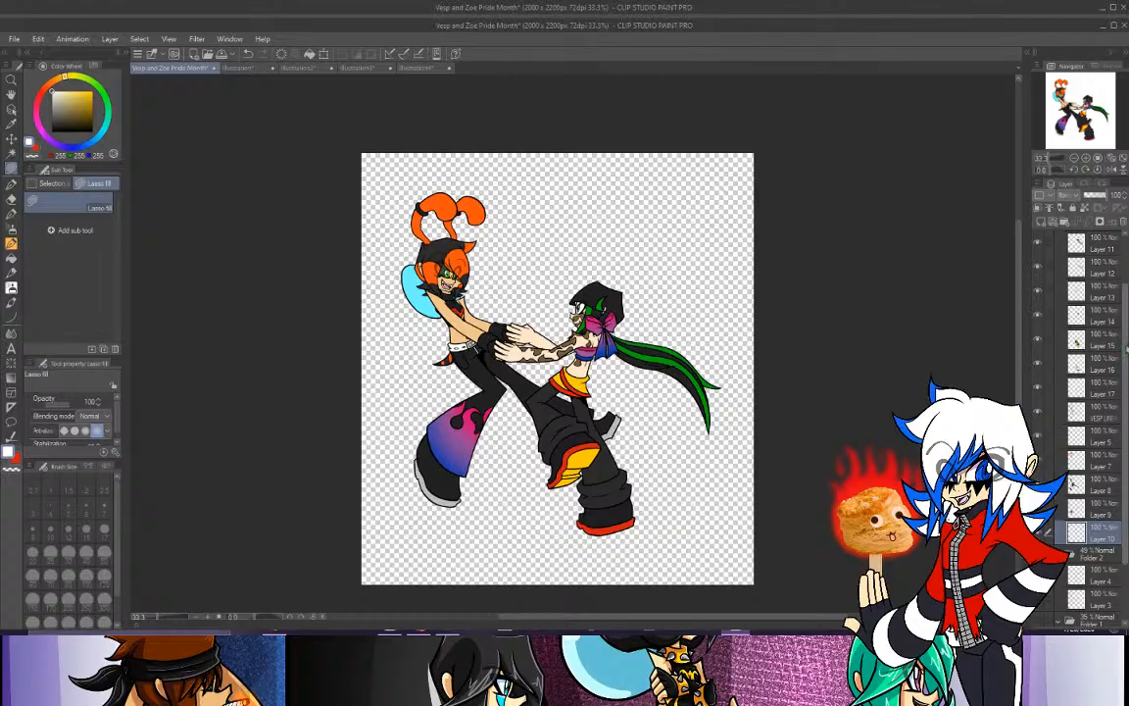
scroll(1093, 334, "up", 3)
left_click(1100, 306)
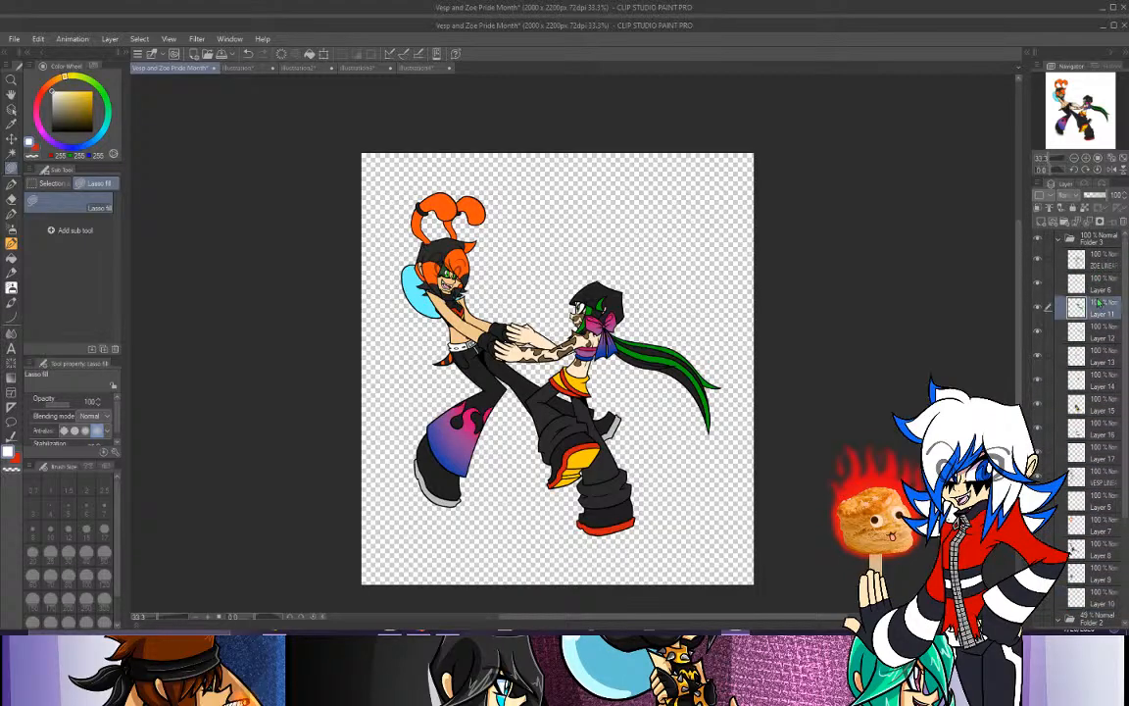
left_click(1091, 282)
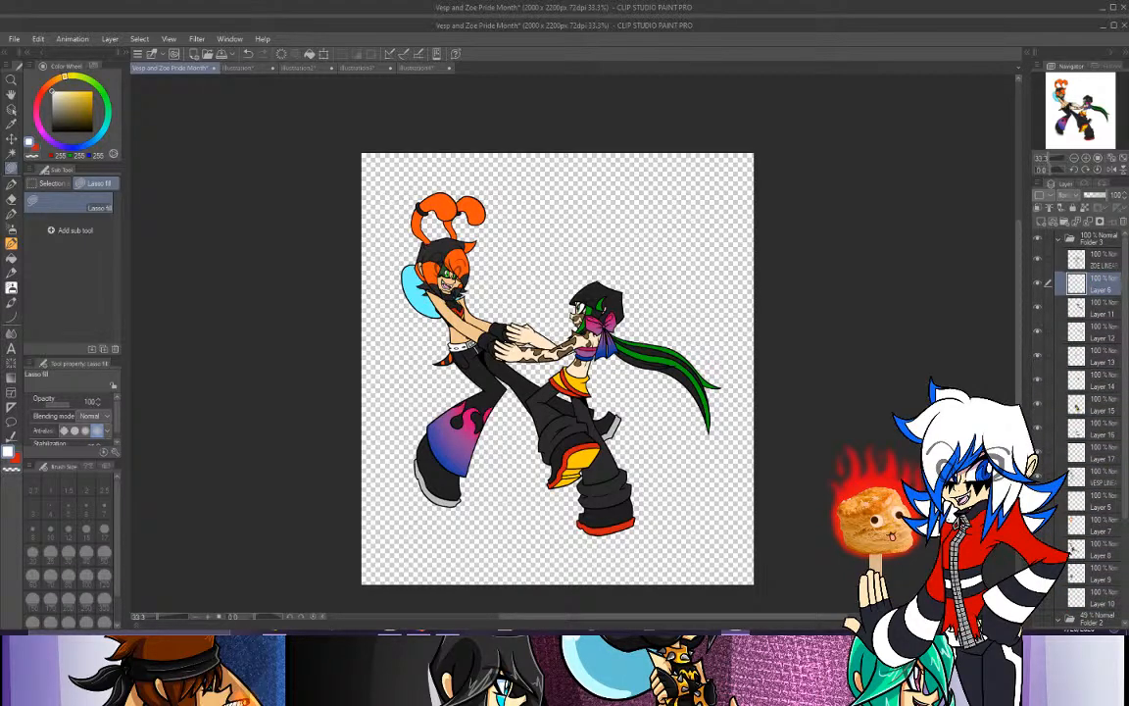
left_click(1094, 524)
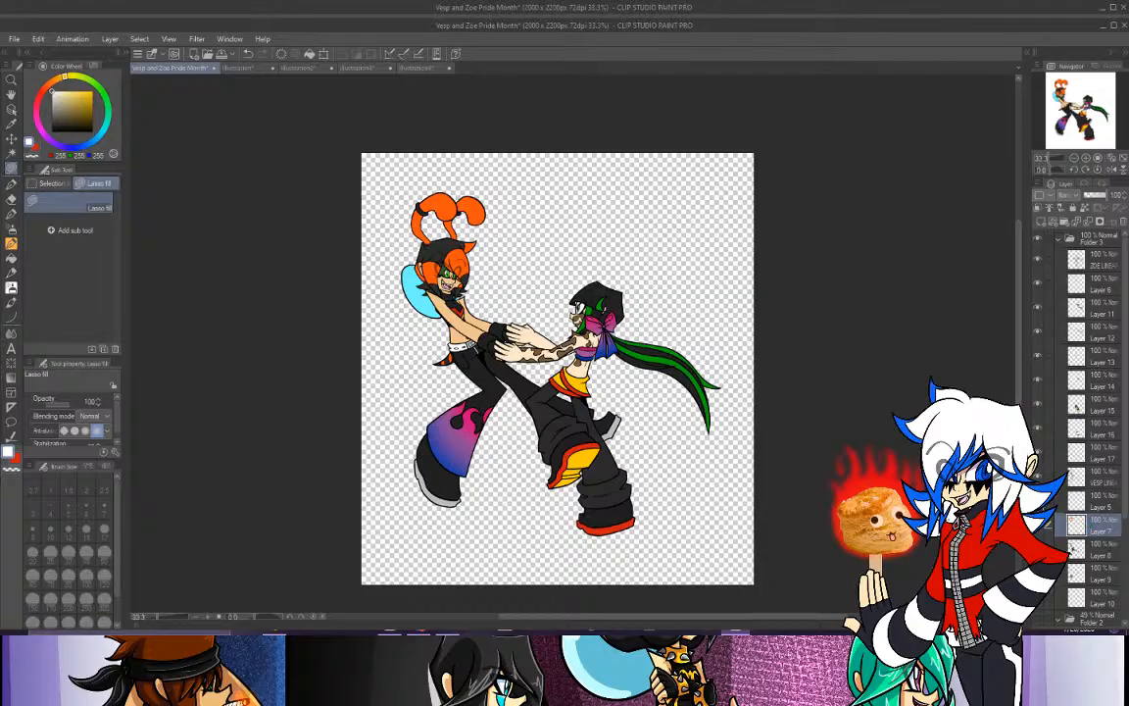
left_click(1097, 504)
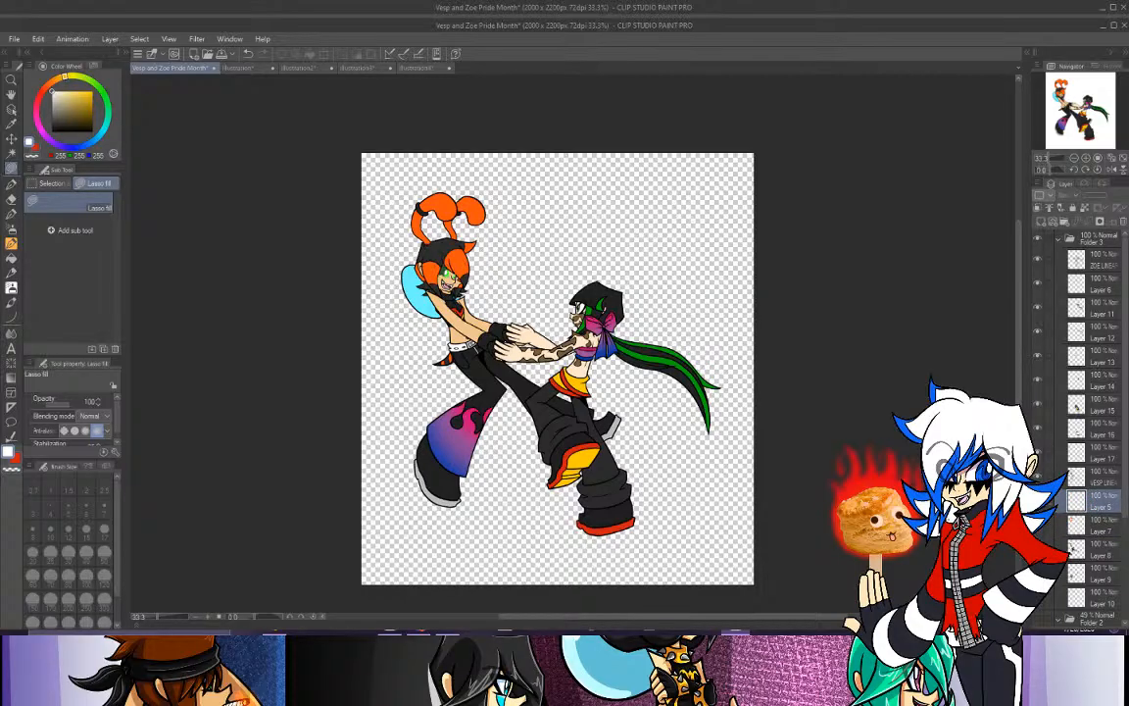
left_click(1094, 263)
left_click(1108, 286)
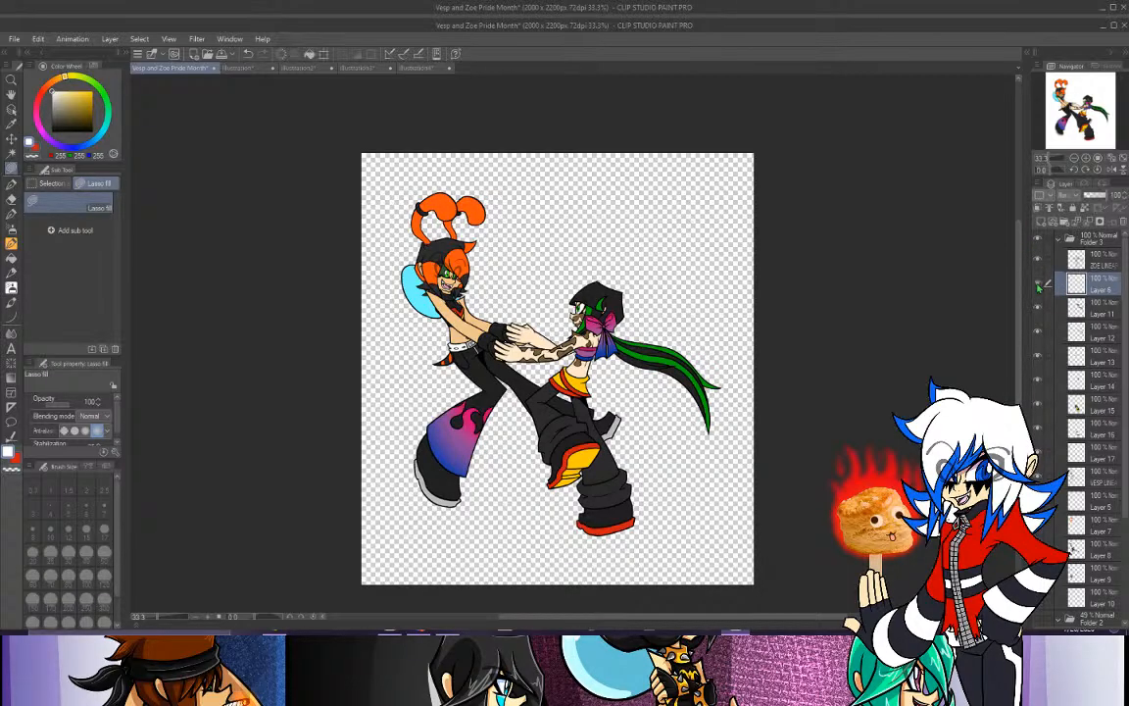
Add a new layer directly above Layer 11 and choose blue as the main colour and dark red as the sub colour.
left_click(1085, 313)
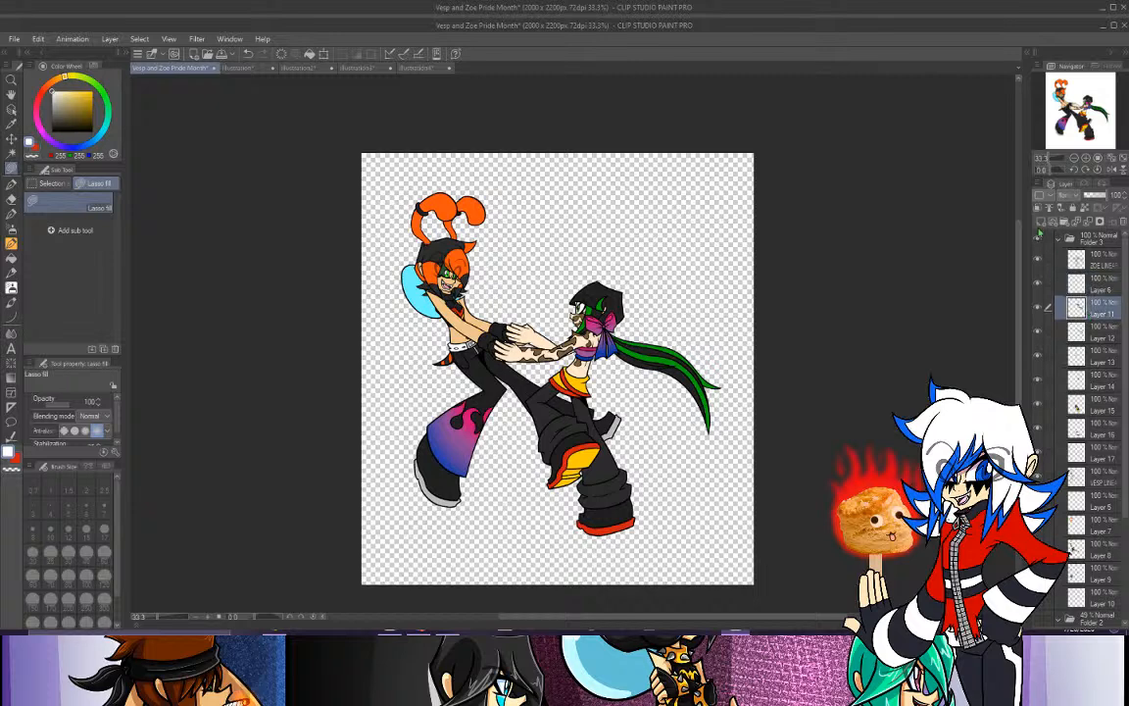
left_click(1041, 225)
left_click(1086, 158)
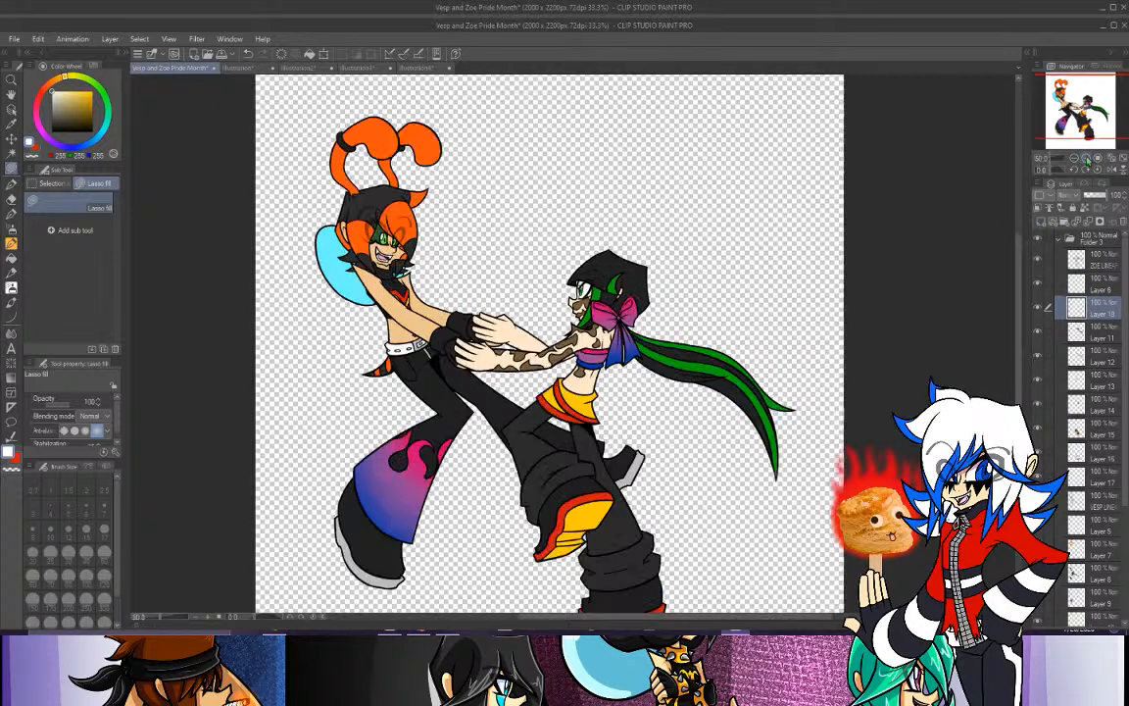
left_click(1086, 158)
left_click(1087, 158)
left_click(1086, 157)
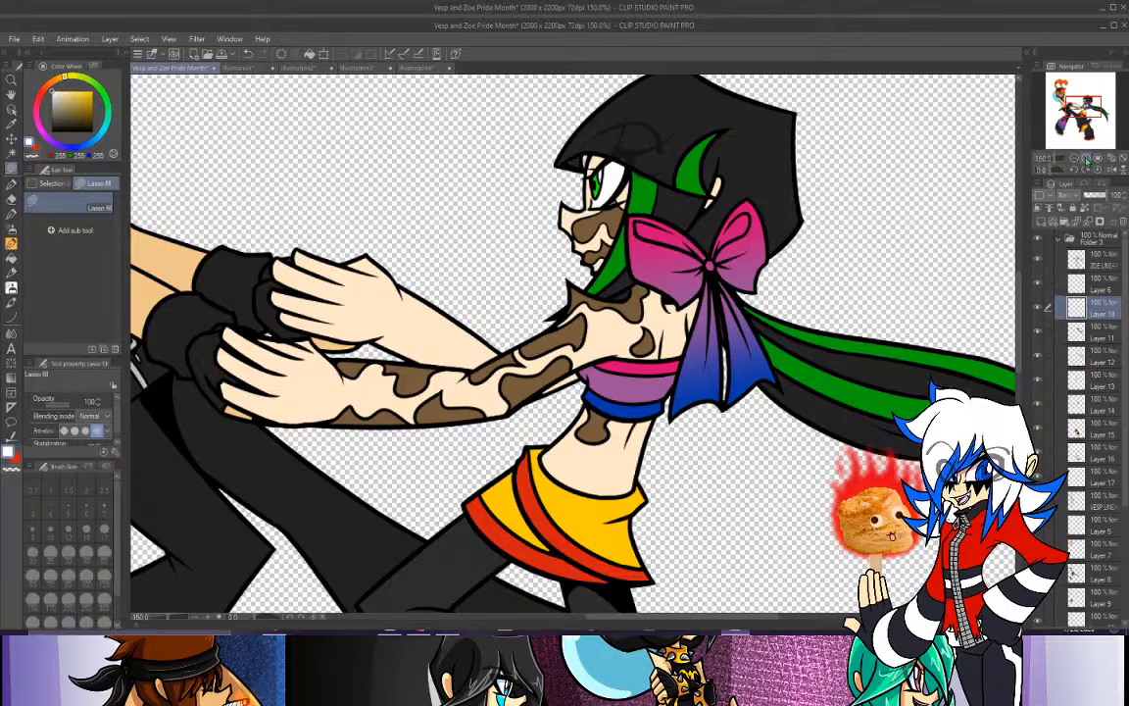
left_click_drag(69, 118, 38, 147)
left_click(97, 139)
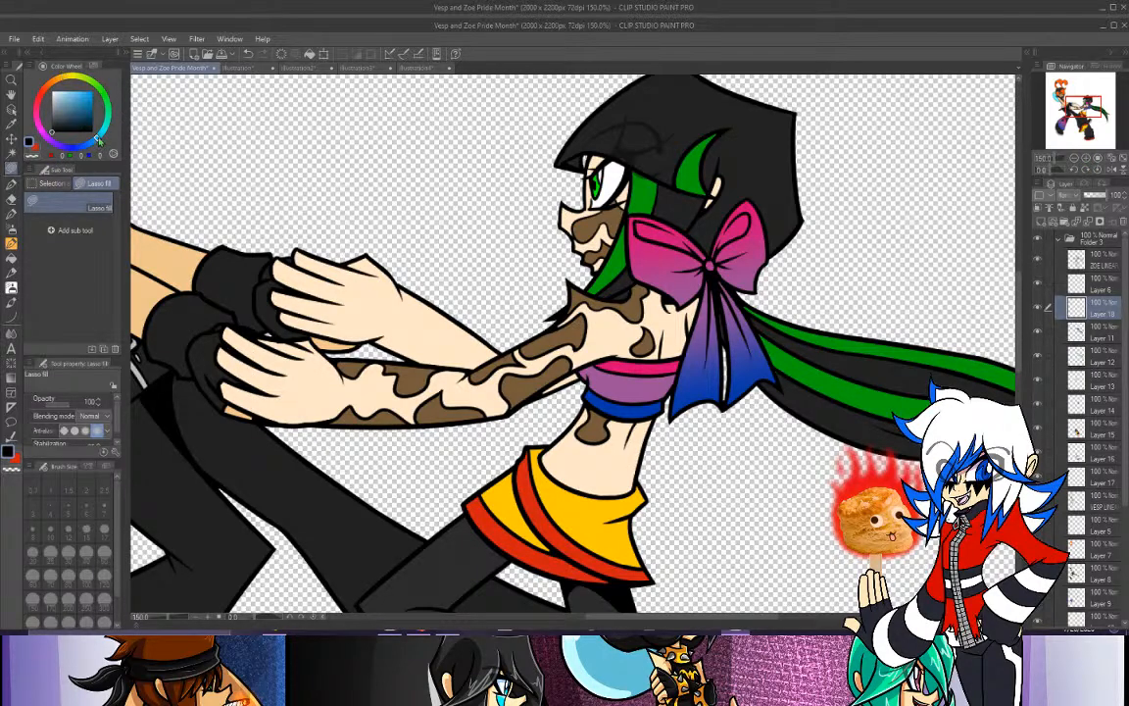
left_click(77, 98)
left_click(36, 147)
left_click(81, 111)
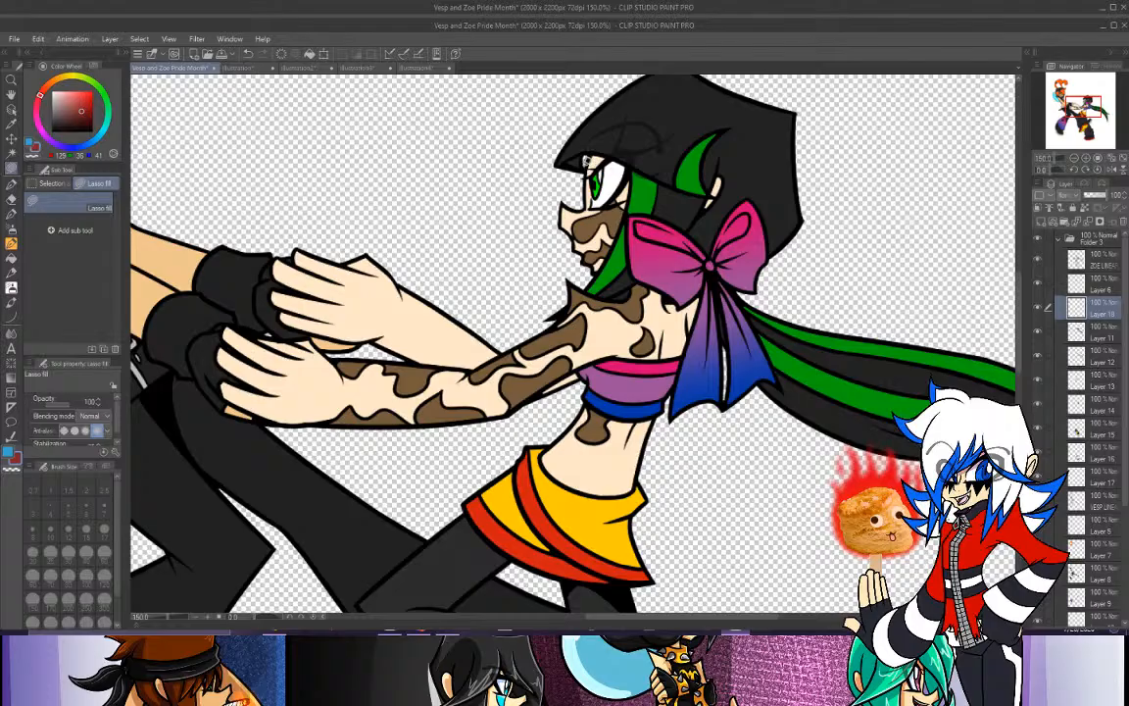
Shade Zoe's face with dark red using Lasso fill, and paint a darker blue around her eye and near her ear with the G-pen.
mouse_move(599, 147)
left_mouse_down()
mouse_move(613, 194)
mouse_move(620, 184)
mouse_move(595, 271)
mouse_move(627, 186)
left_mouse_up()
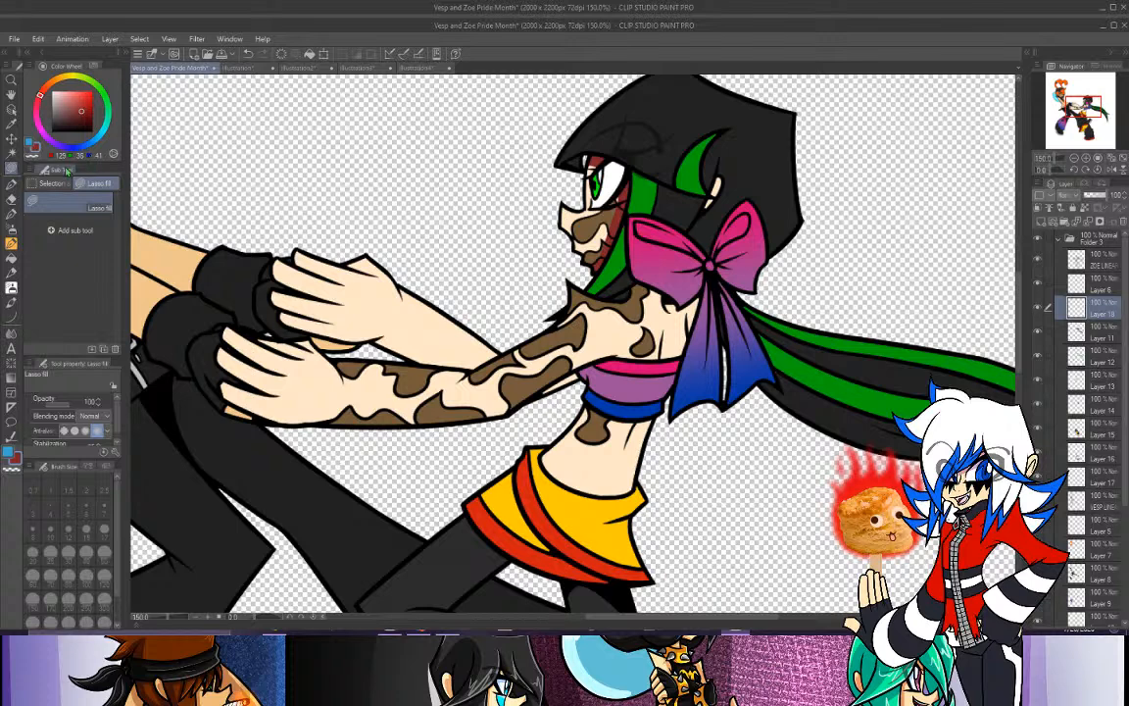
left_click(30, 143)
left_click(84, 103)
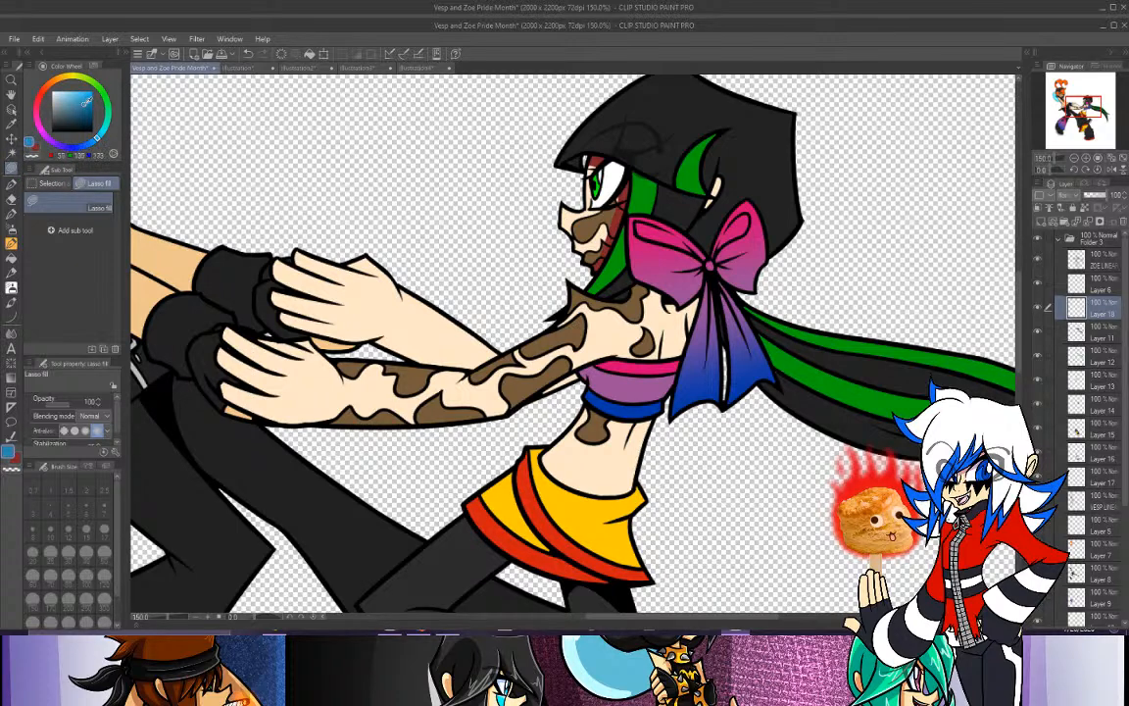
left_click(11, 184)
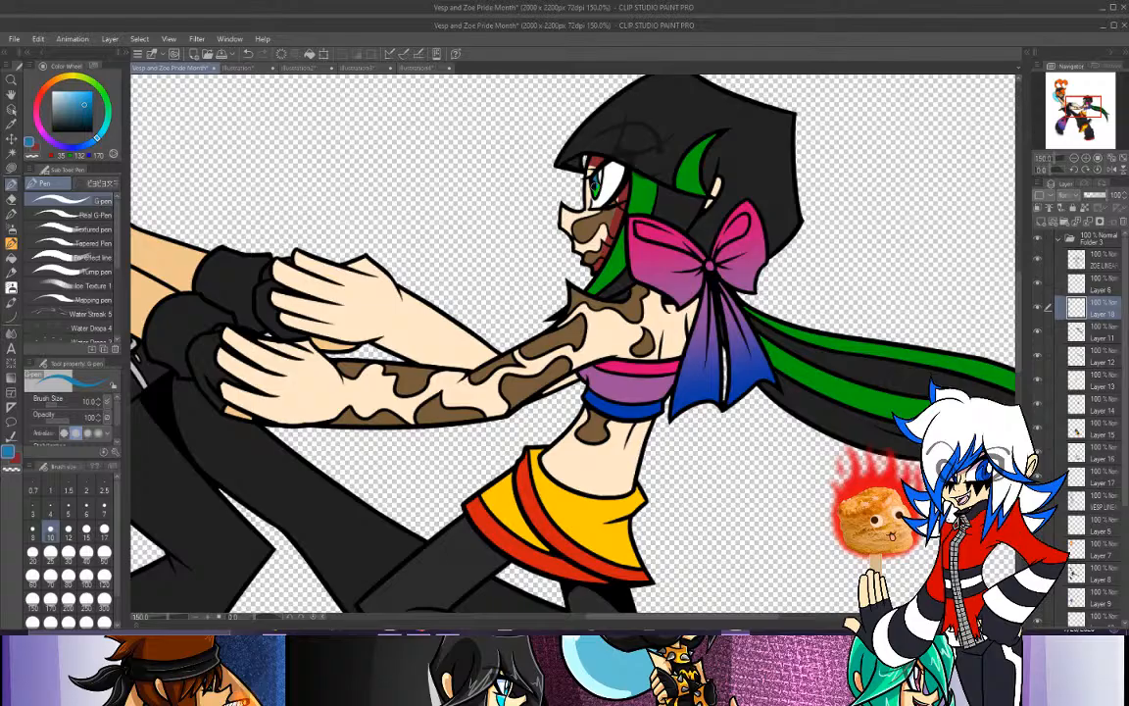
mouse_move(602, 176)
left_mouse_down()
mouse_move(626, 164)
mouse_move(611, 165)
mouse_move(623, 169)
mouse_move(597, 208)
mouse_move(617, 177)
mouse_move(696, 214)
left_mouse_up()
key("ctrl+z")
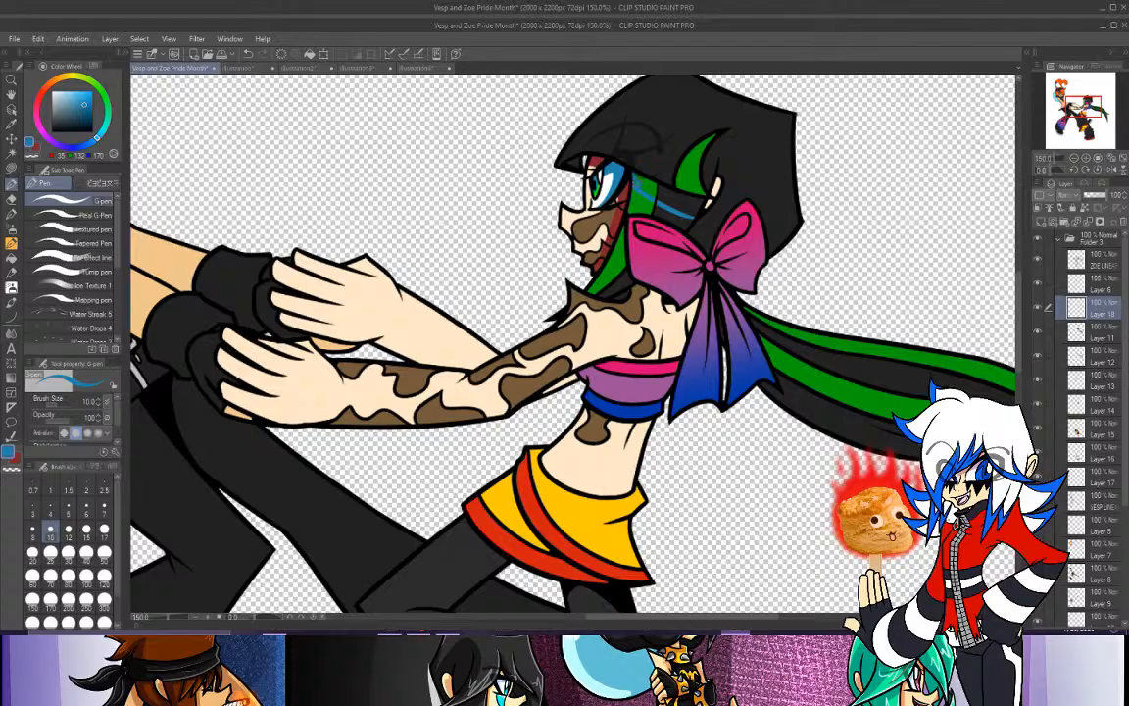
mouse_move(634, 176)
left_mouse_down()
mouse_move(679, 204)
mouse_move(697, 201)
mouse_move(676, 207)
mouse_move(696, 214)
mouse_move(687, 201)
left_mouse_up()
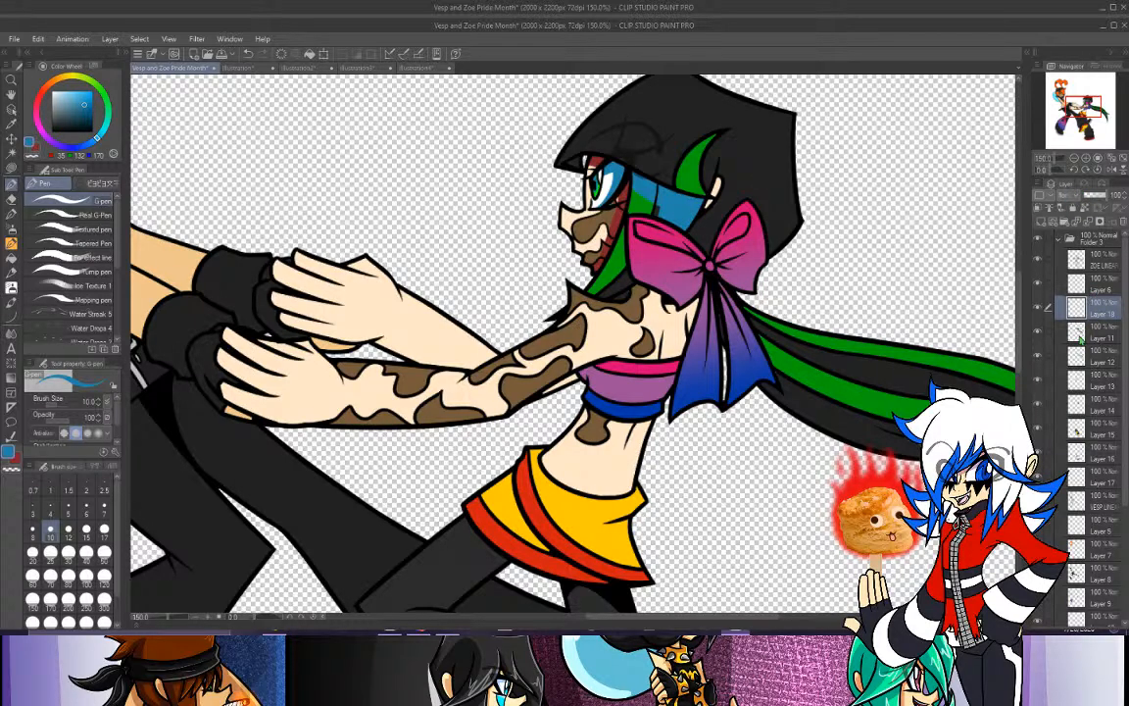
Set the shading layer to Linear burn at 60% opacity and make the dark red sub colour active.
left_click(1085, 257)
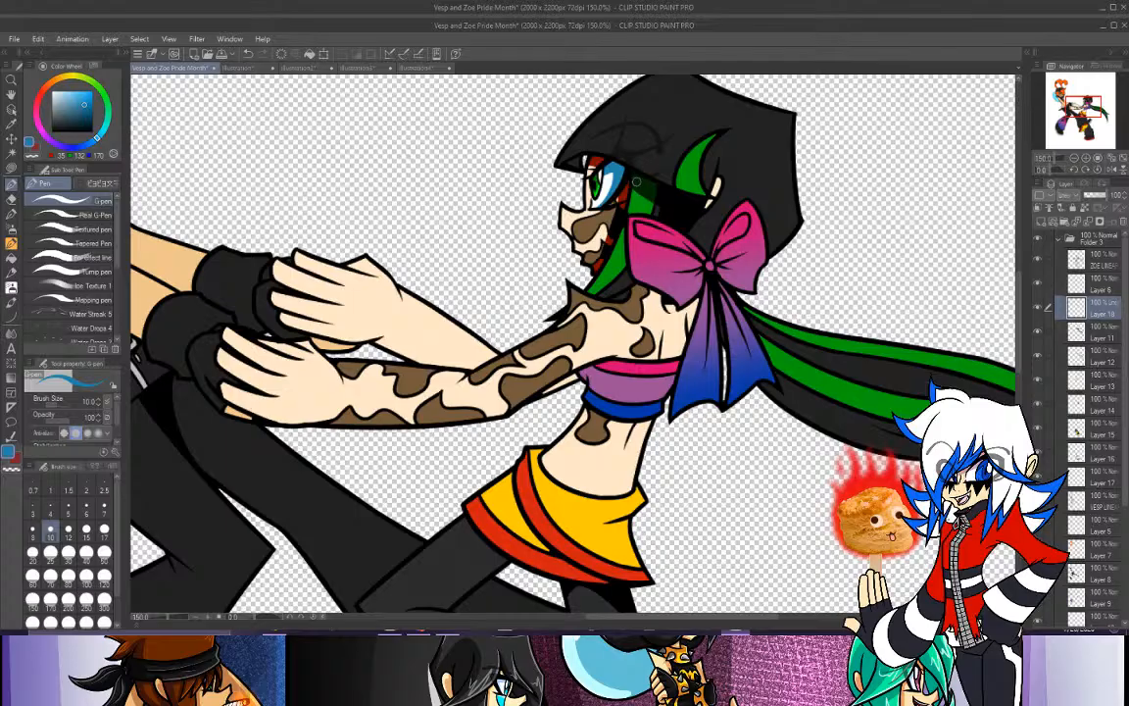
left_click_drag(1105, 199, 1098, 197)
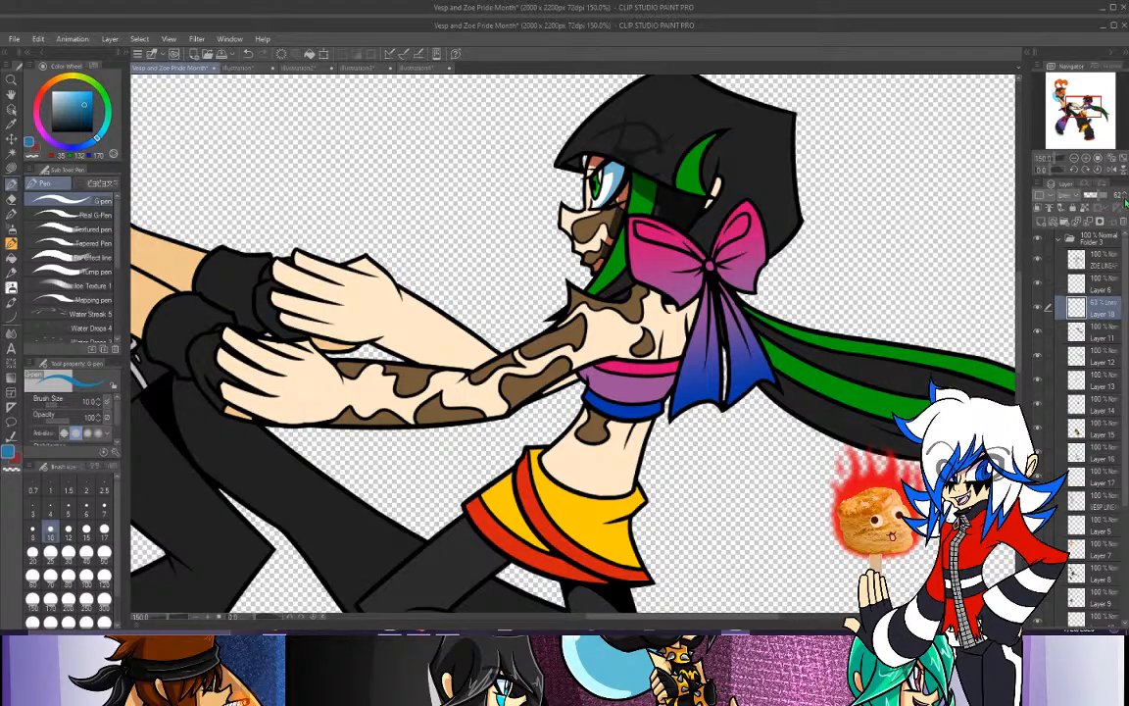
left_click(1118, 195)
left_click_drag(41, 130, 39, 95)
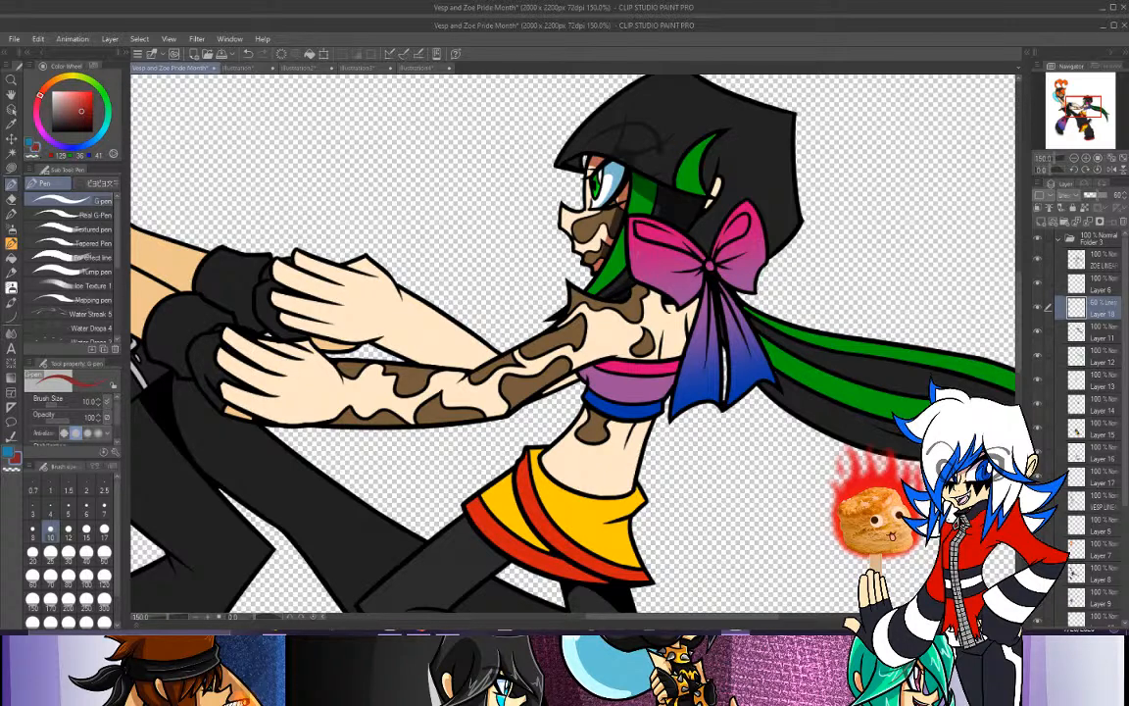
Shade the front loop of Zoe's hair bow and start the dark red shadow on her upper back with the G-pen.
left_click_drag(639, 223, 686, 246)
left_click_drag(645, 235, 687, 250)
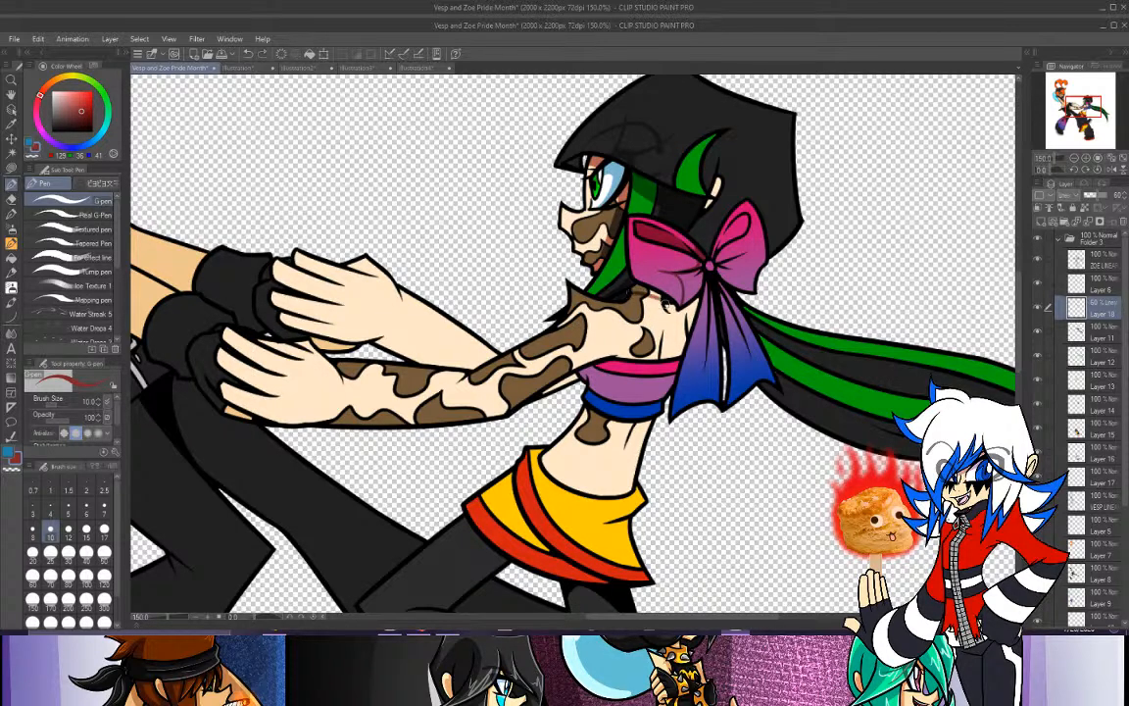
left_click_drag(653, 294, 663, 353)
key("ctrl+z")
left_click_drag(655, 296, 656, 362)
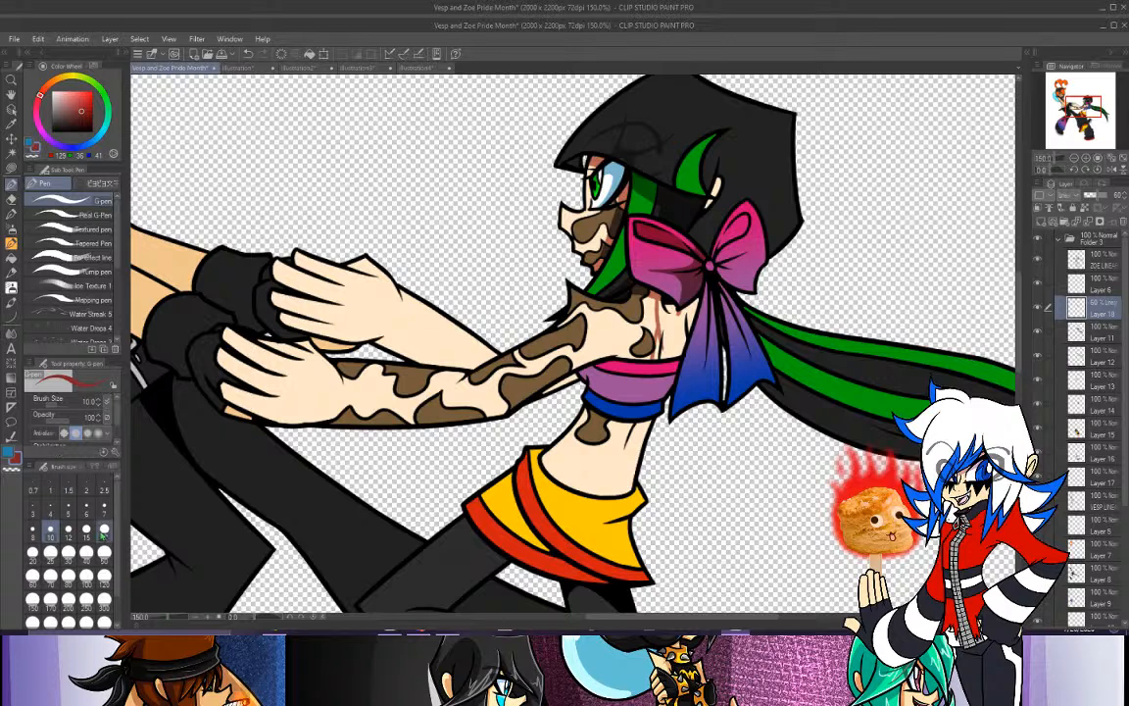
Enlarge the G-pen to size 17 and fill in the dark red shadow across Zoe's upper back.
left_click(104, 531)
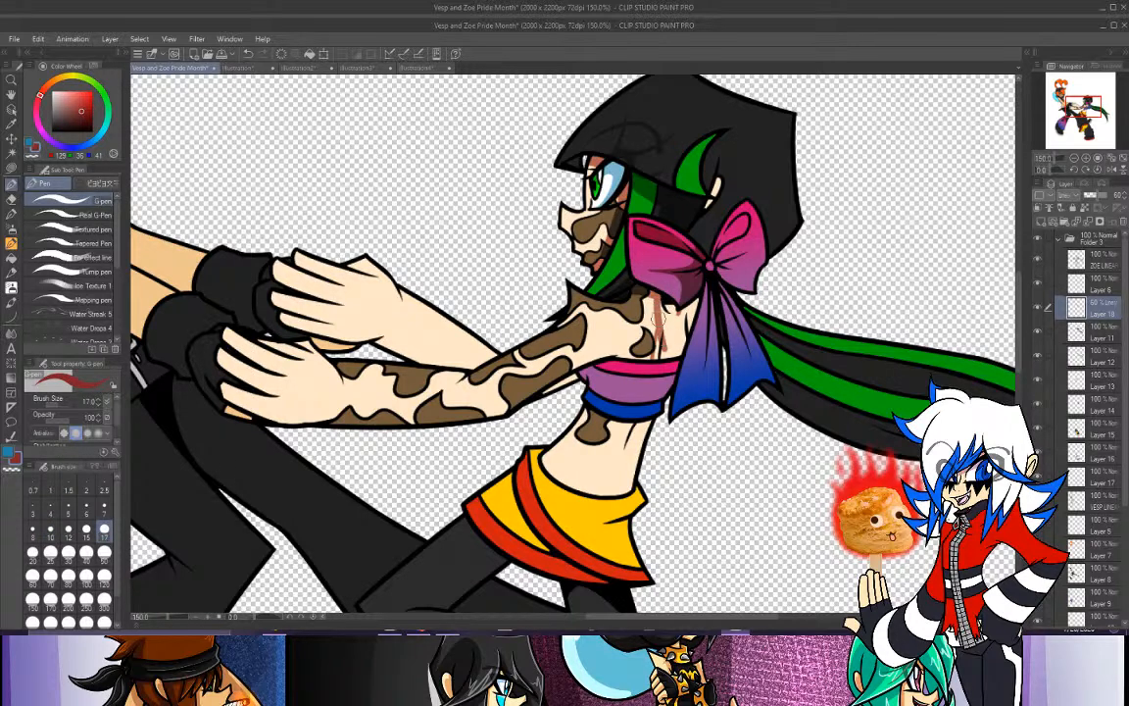
mouse_move(654, 297)
left_mouse_down()
mouse_move(666, 353)
mouse_move(672, 312)
mouse_move(703, 307)
mouse_move(692, 336)
mouse_move(680, 315)
left_mouse_up()
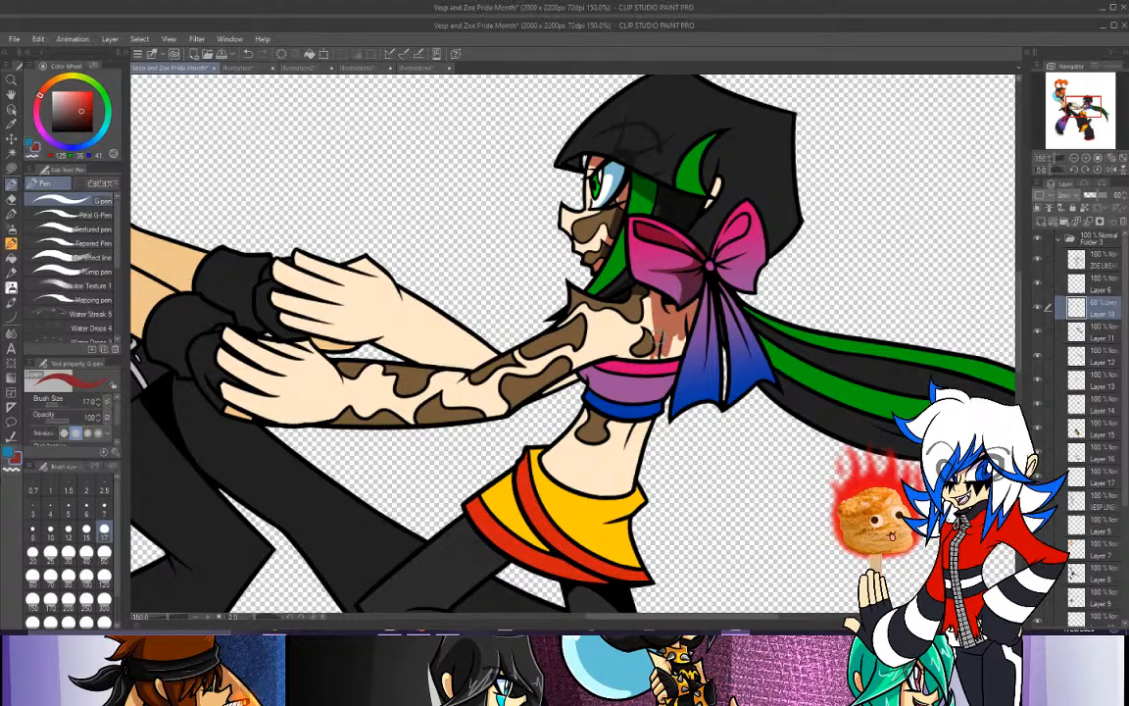
left_click_drag(649, 360, 669, 305)
key("ctrl+z")
mouse_move(662, 363)
left_mouse_down()
mouse_move(675, 350)
mouse_move(652, 357)
left_mouse_up()
key("ctrl+z")
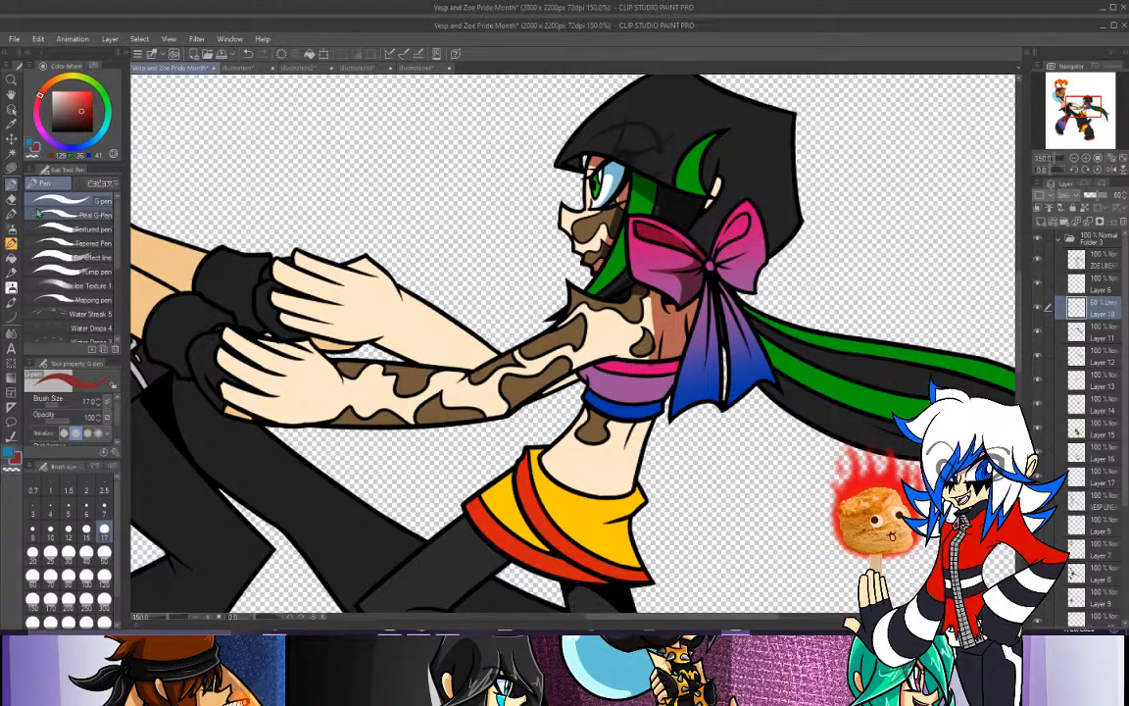
Set the Rough eraser to 100% opacity and brush size 12, and return to the G-pen.
key("e")
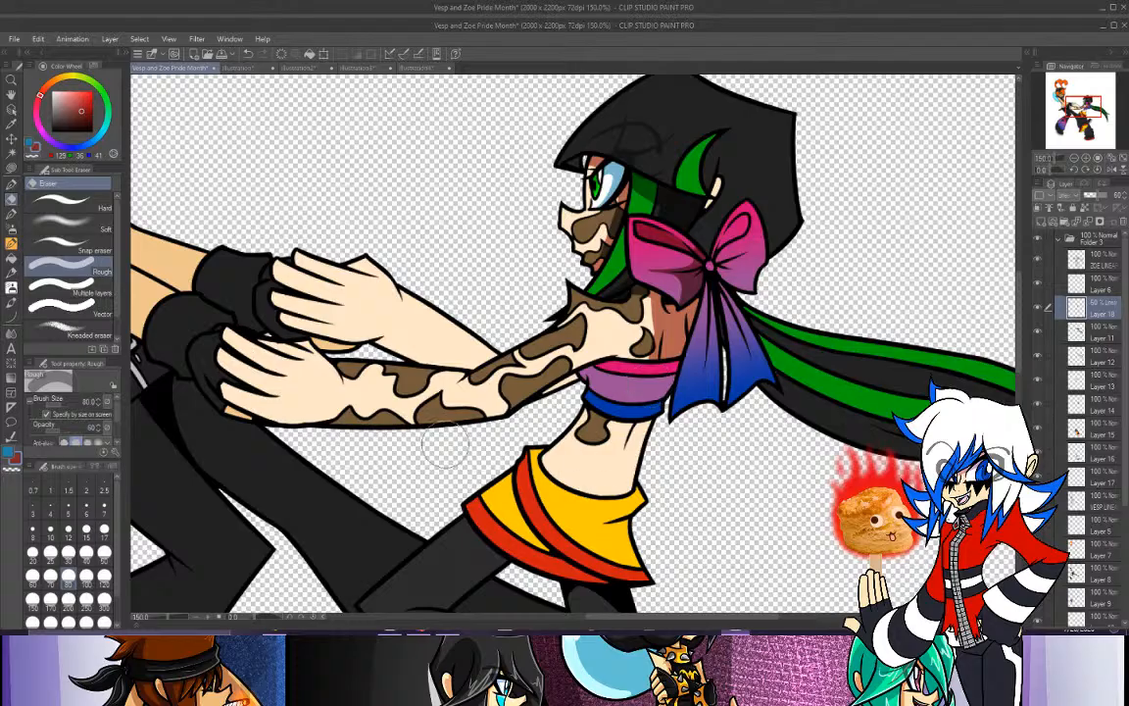
left_click_drag(60, 432, 78, 432)
left_click(68, 529)
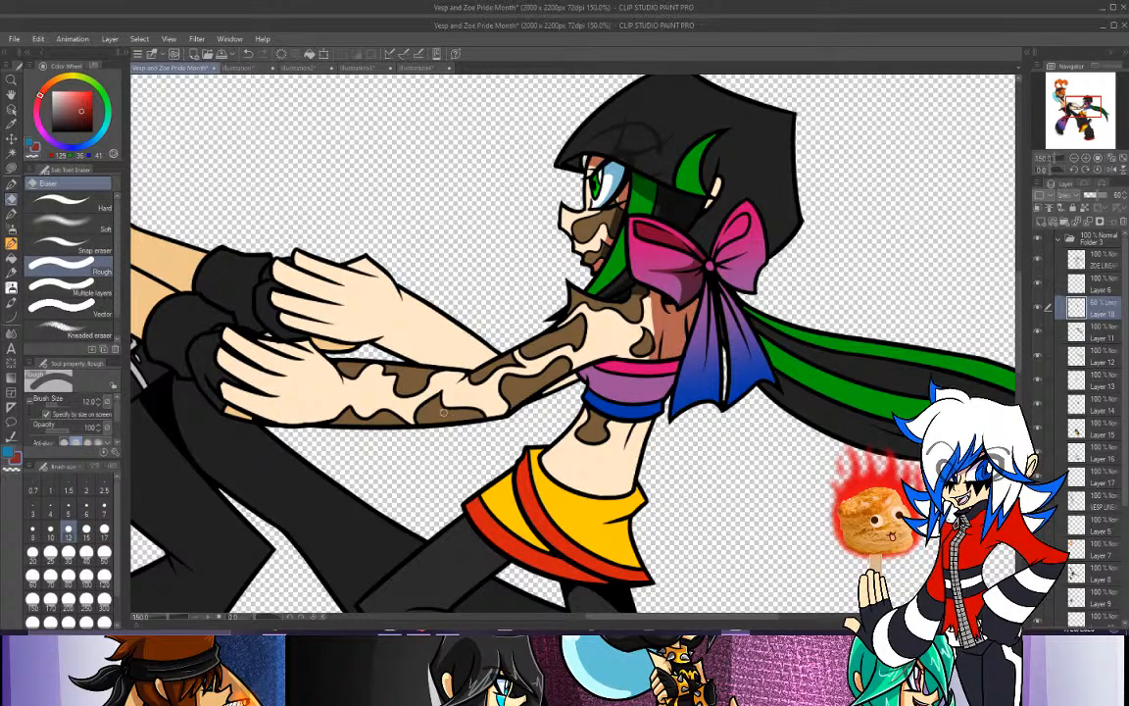
key("p")
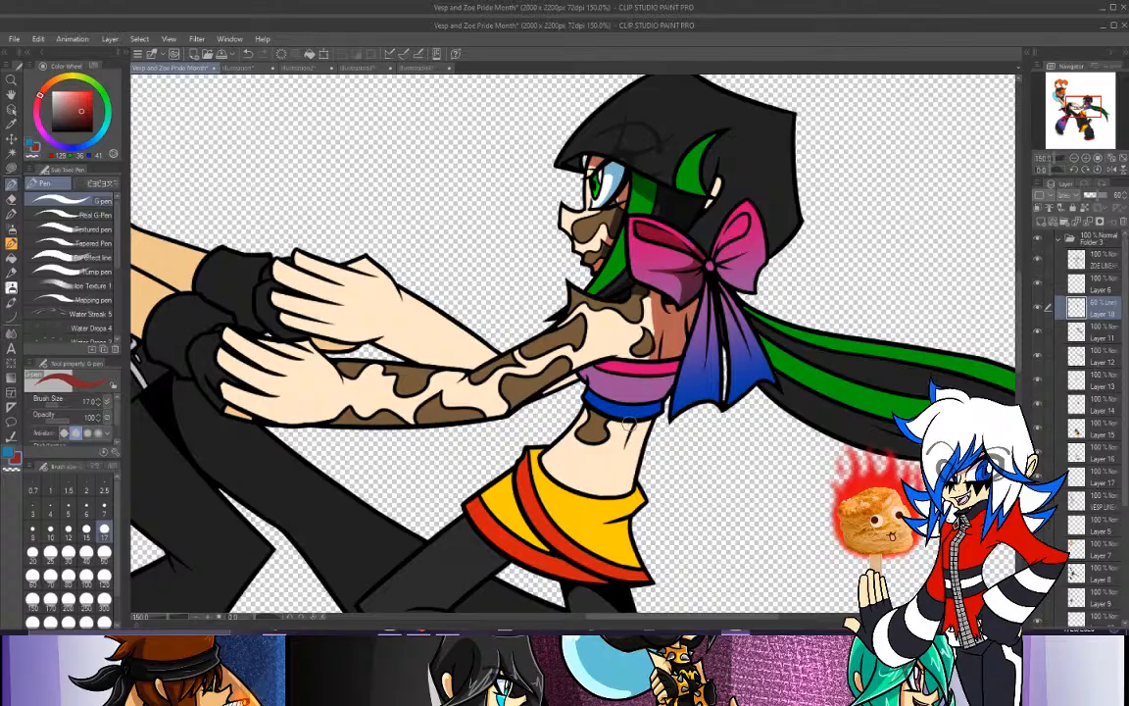
Outline the shadow on Zoe's waist with dark red G-pen strokes along her lower back and above the skirt.
left_click_drag(620, 432, 600, 495)
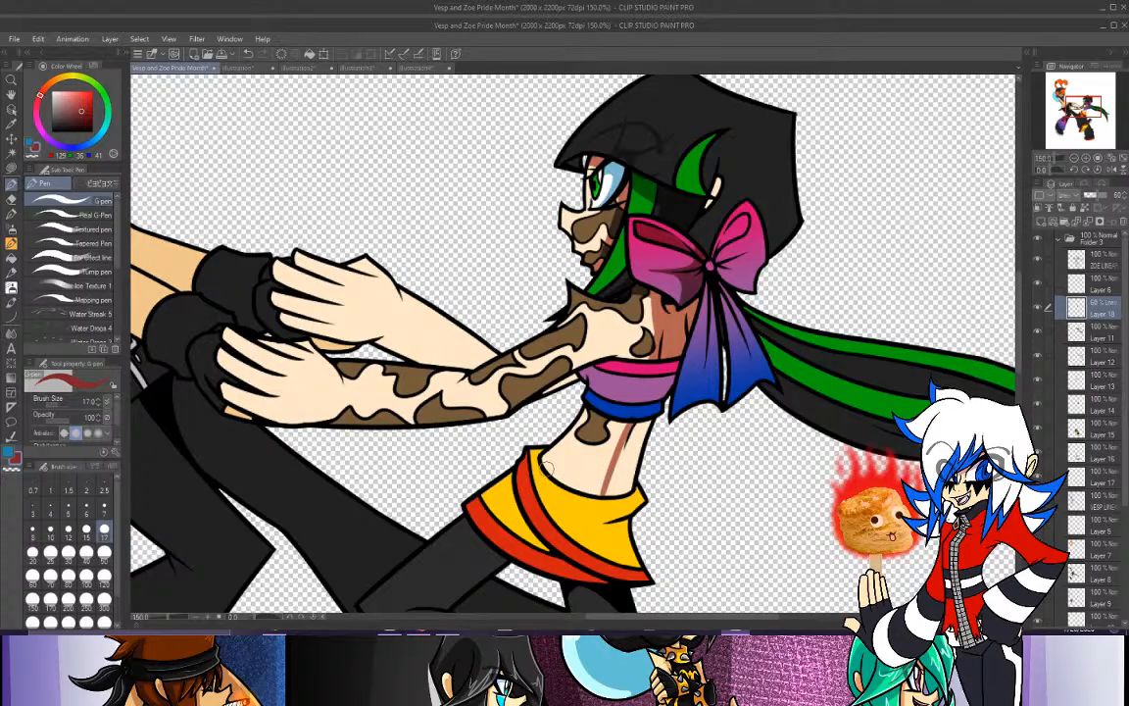
mouse_move(545, 458)
left_mouse_down()
mouse_move(563, 477)
mouse_move(622, 447)
left_mouse_up()
key("ctrl+z")
left_click_drag(545, 458, 619, 448)
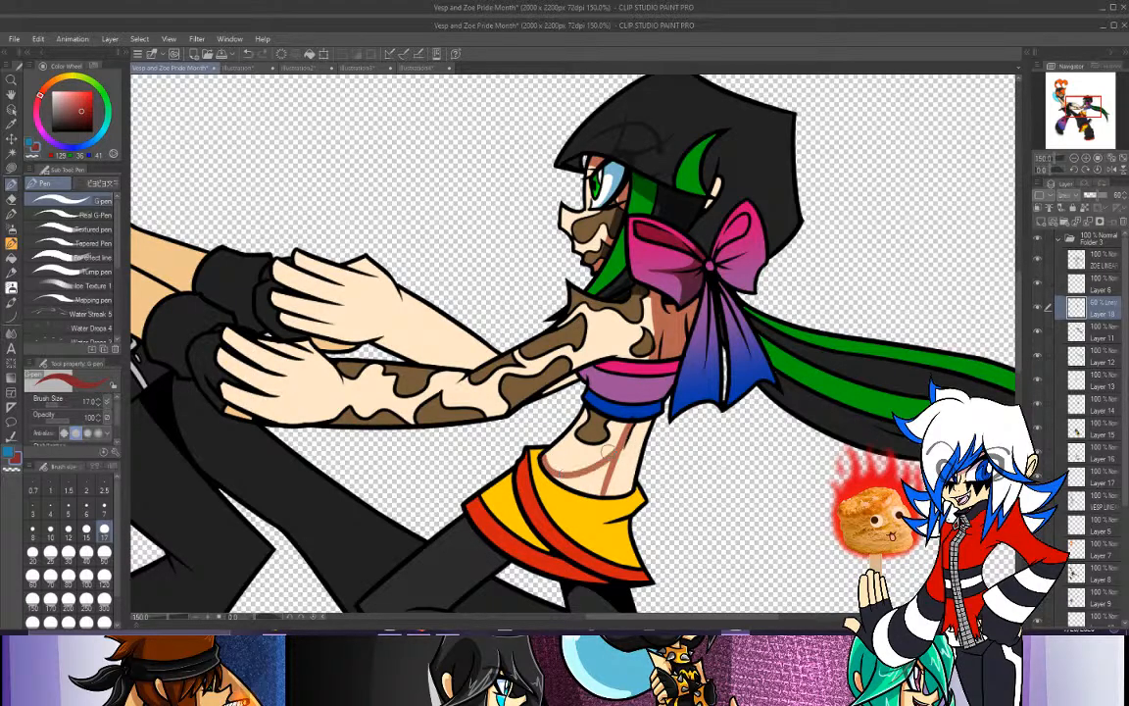
key("ctrl+z")
left_click_drag(547, 467, 621, 433)
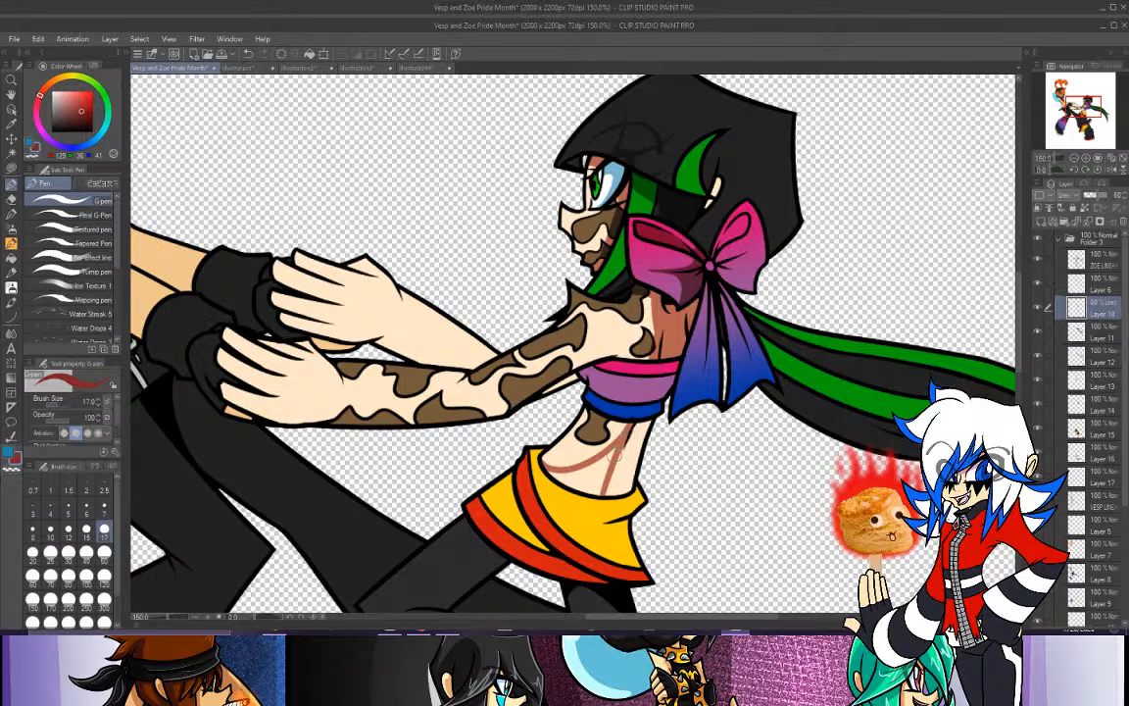
left_click_drag(576, 478, 621, 438)
left_click_drag(651, 364, 640, 410)
key("ctrl+z")
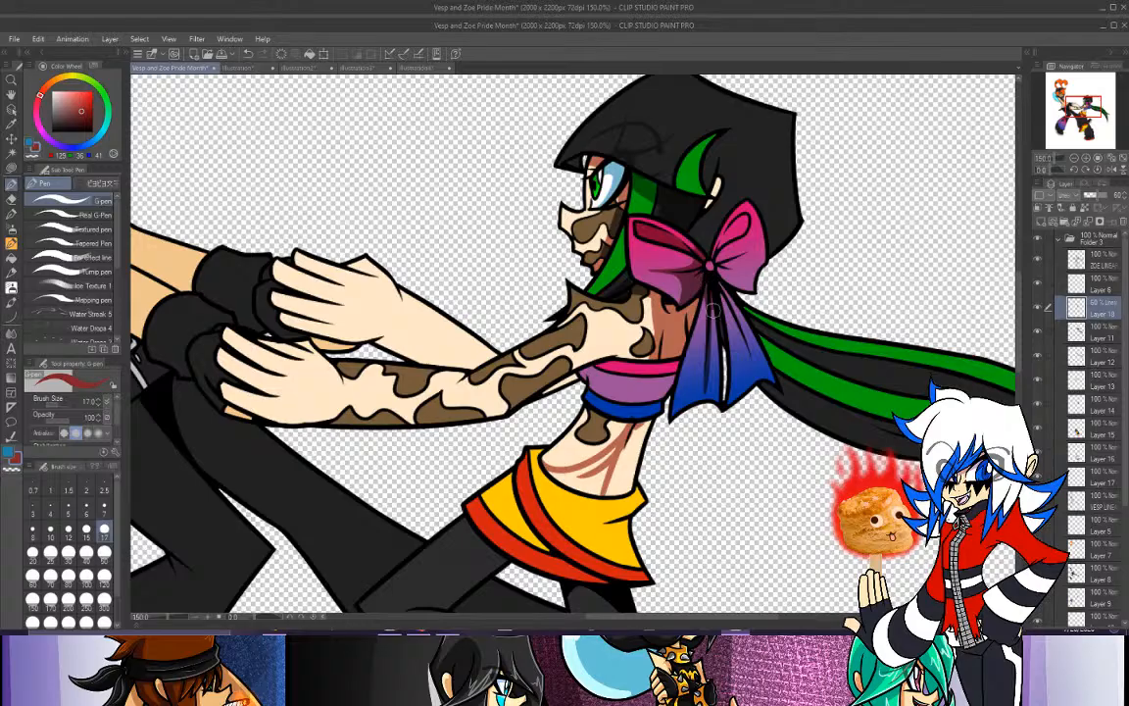
Shade the folds of the bow's hanging ribbon tails in dark red, and try trimming the shadow with the eraser.
left_click_drag(711, 308, 711, 382)
left_click_drag(710, 333, 704, 407)
mouse_move(712, 362)
left_mouse_down()
mouse_move(714, 332)
mouse_move(716, 392)
left_mouse_up()
left_click_drag(714, 333, 716, 397)
key("e")
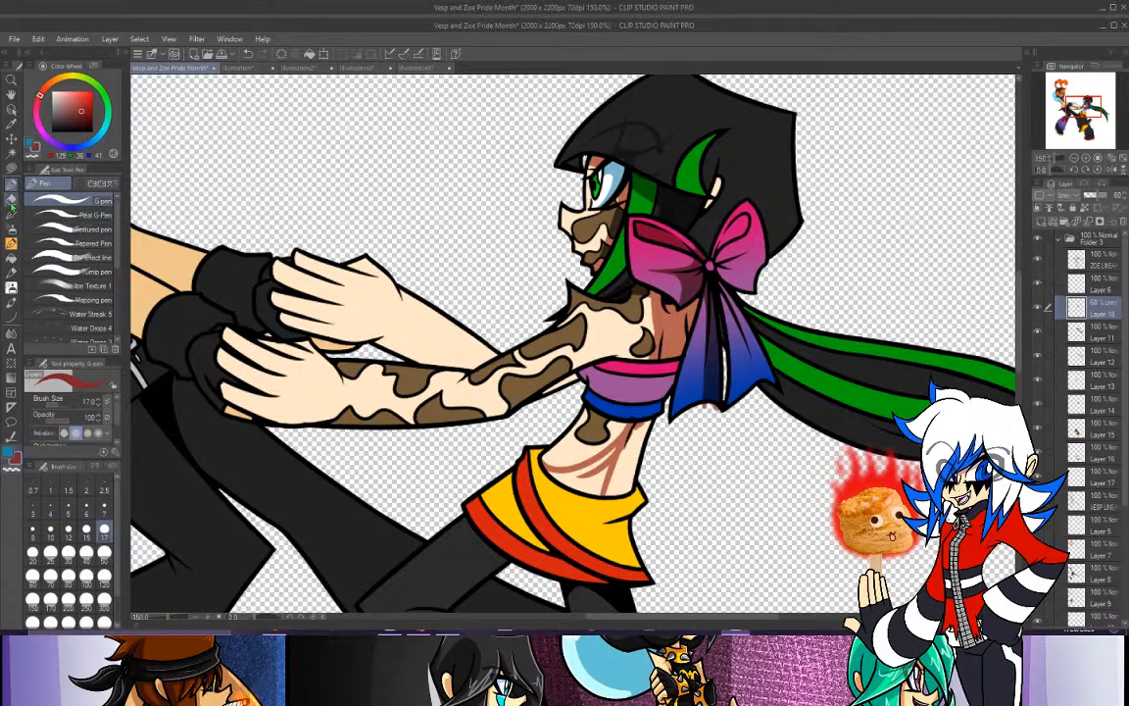
left_click_drag(704, 336, 703, 428)
key("ctrl+z")
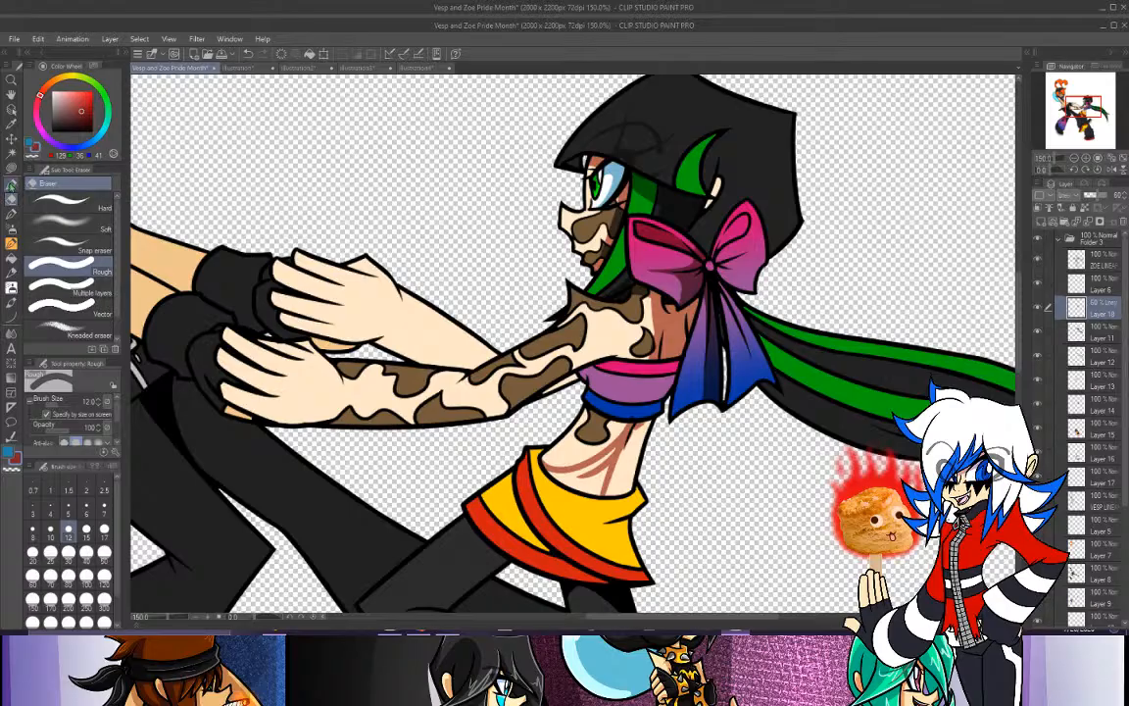
Fill in the dark red shadow between the strokes on Zoe's waist and lower back with the G-pen.
key("p")
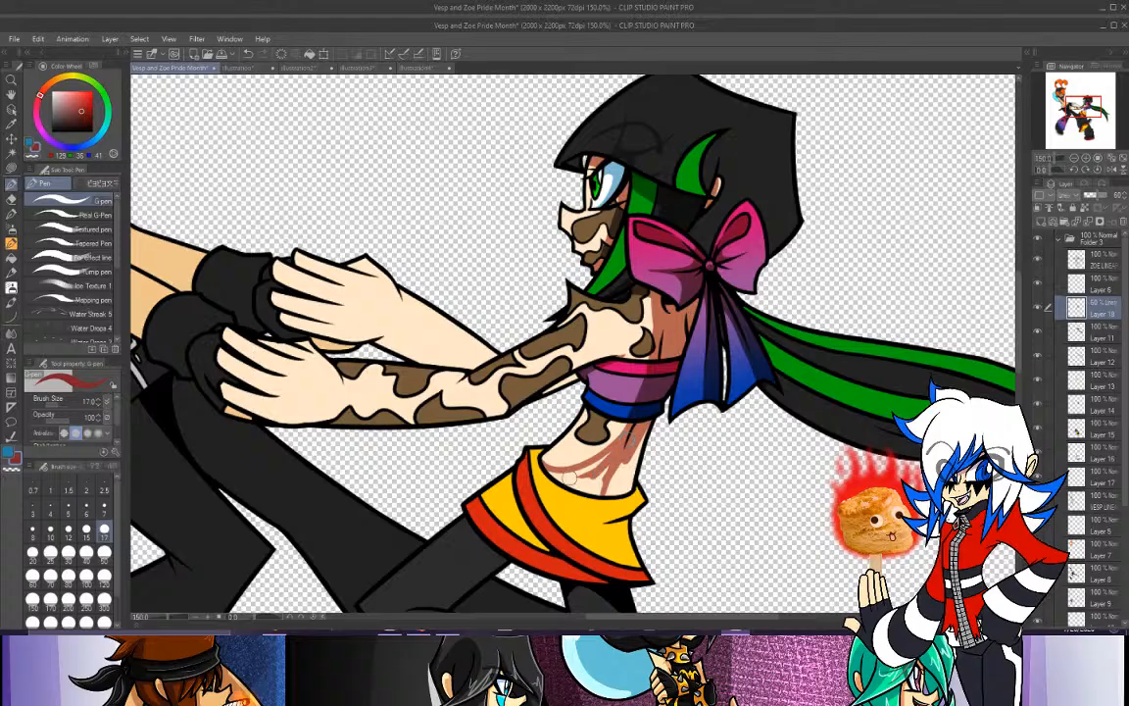
mouse_move(551, 474)
left_mouse_down()
mouse_move(618, 489)
mouse_move(570, 478)
left_mouse_up()
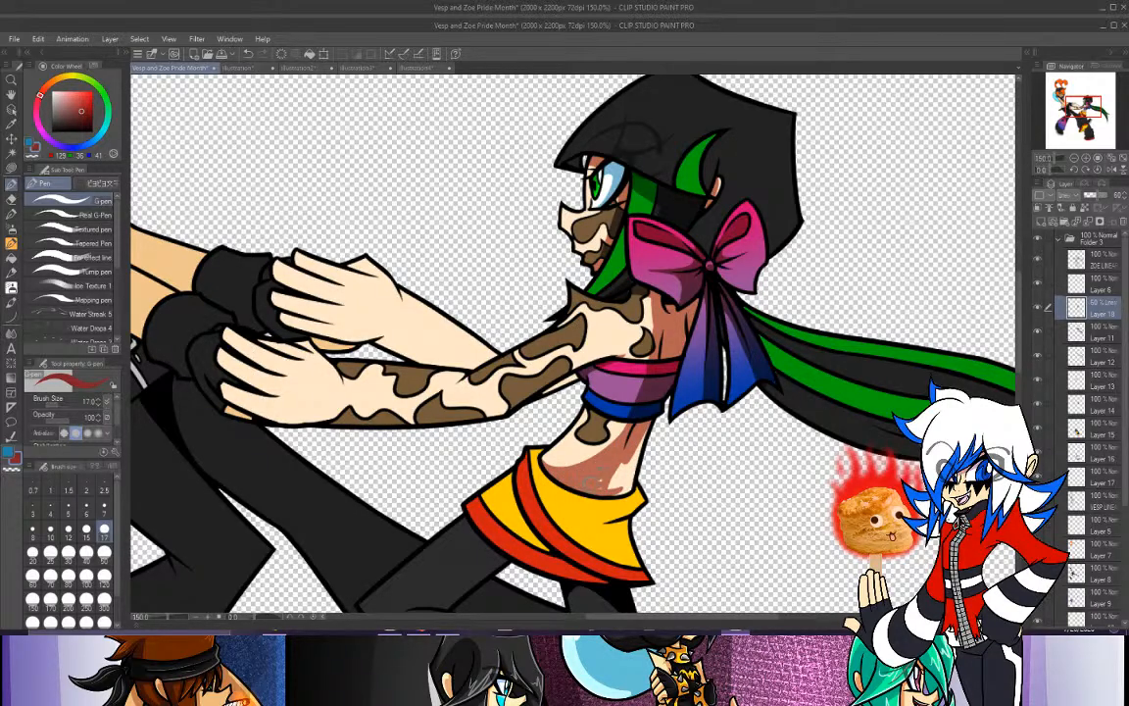
mouse_move(653, 425)
left_mouse_down()
mouse_move(633, 498)
mouse_move(619, 467)
left_mouse_up()
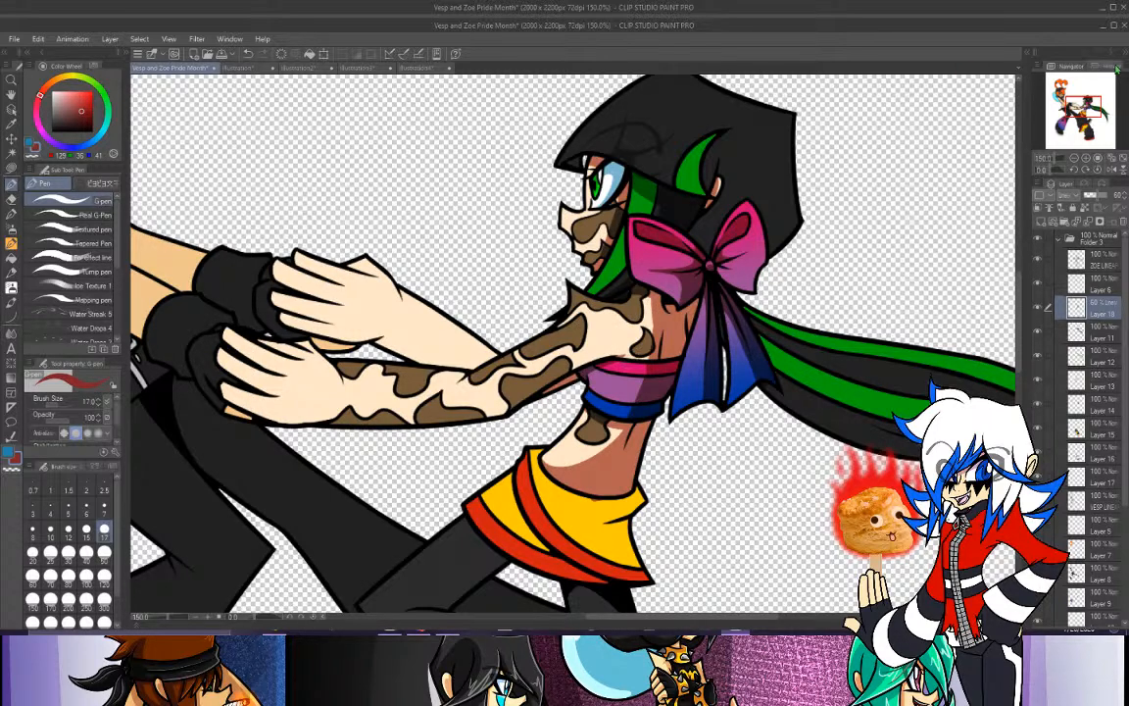
Switch to the blue main colour and shade the black hair around Zoe's ear and behind the green streak.
left_click_drag(1091, 115, 1093, 102)
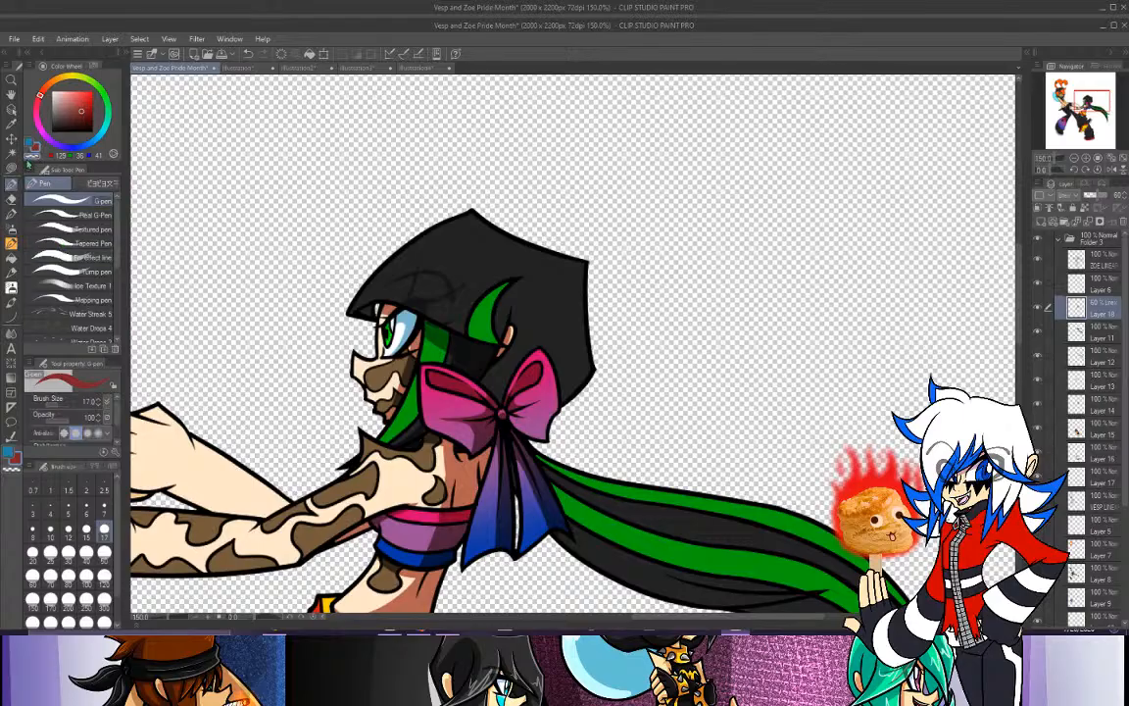
left_click(30, 144)
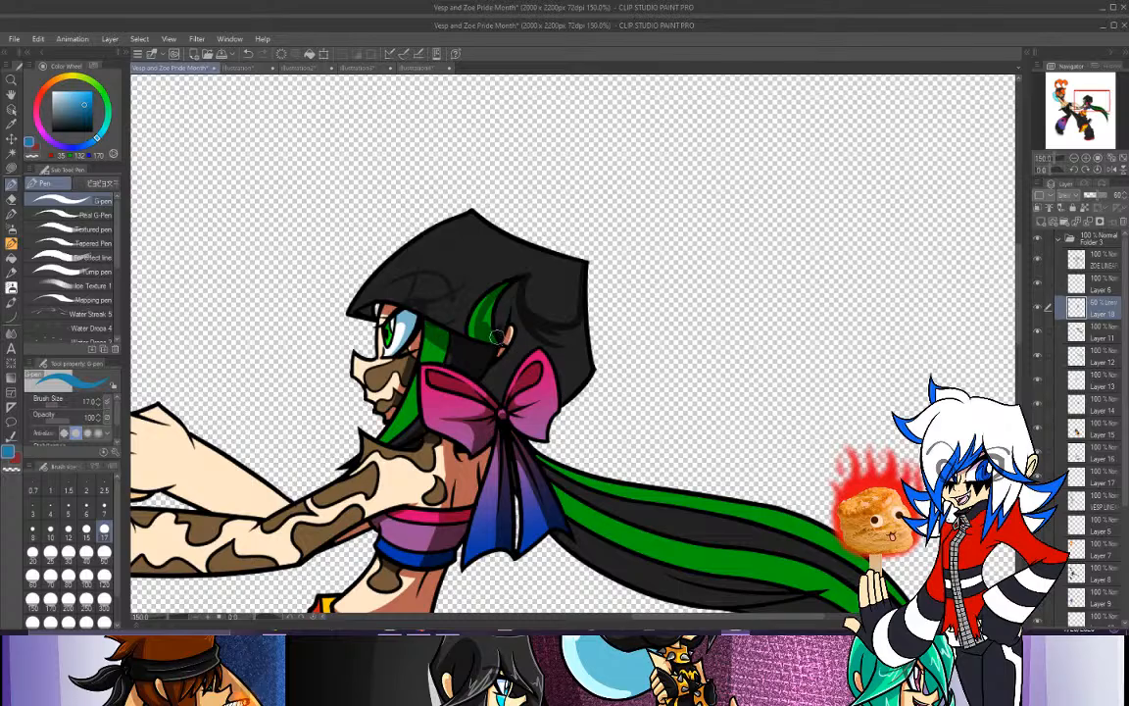
mouse_move(504, 339)
left_mouse_down()
mouse_move(510, 297)
mouse_move(497, 329)
mouse_move(496, 307)
mouse_move(485, 327)
mouse_move(501, 296)
mouse_move(484, 321)
mouse_move(519, 286)
left_mouse_up()
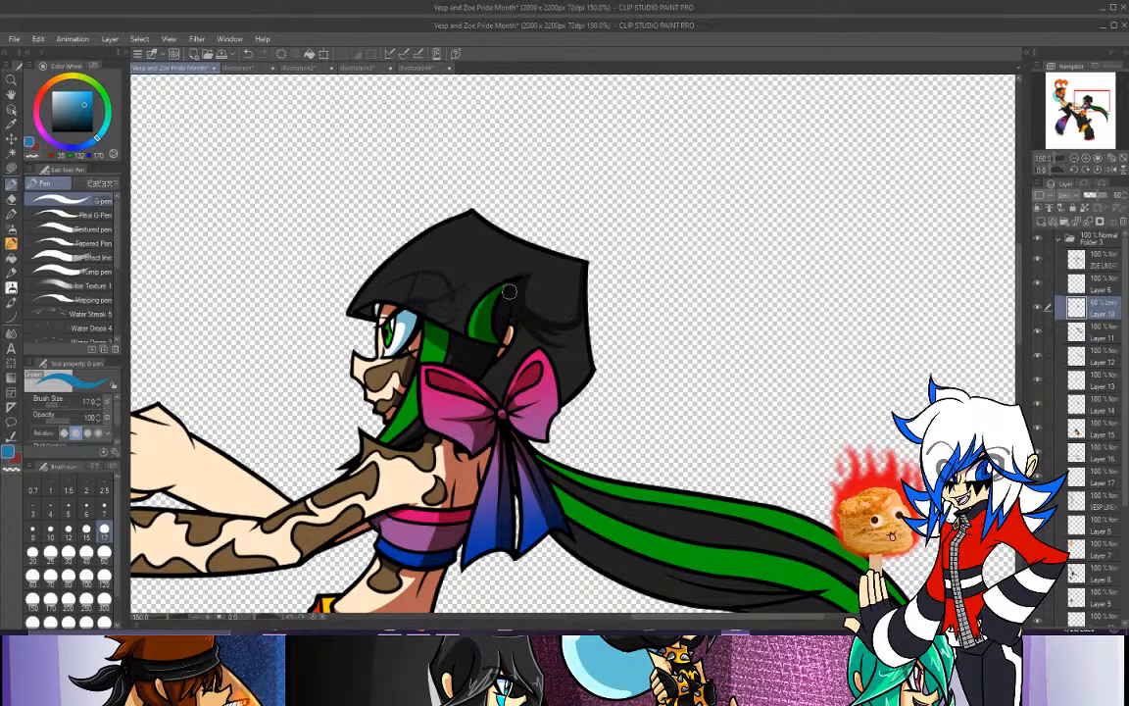
key("ctrl+z")
left_click_drag(512, 323, 525, 339)
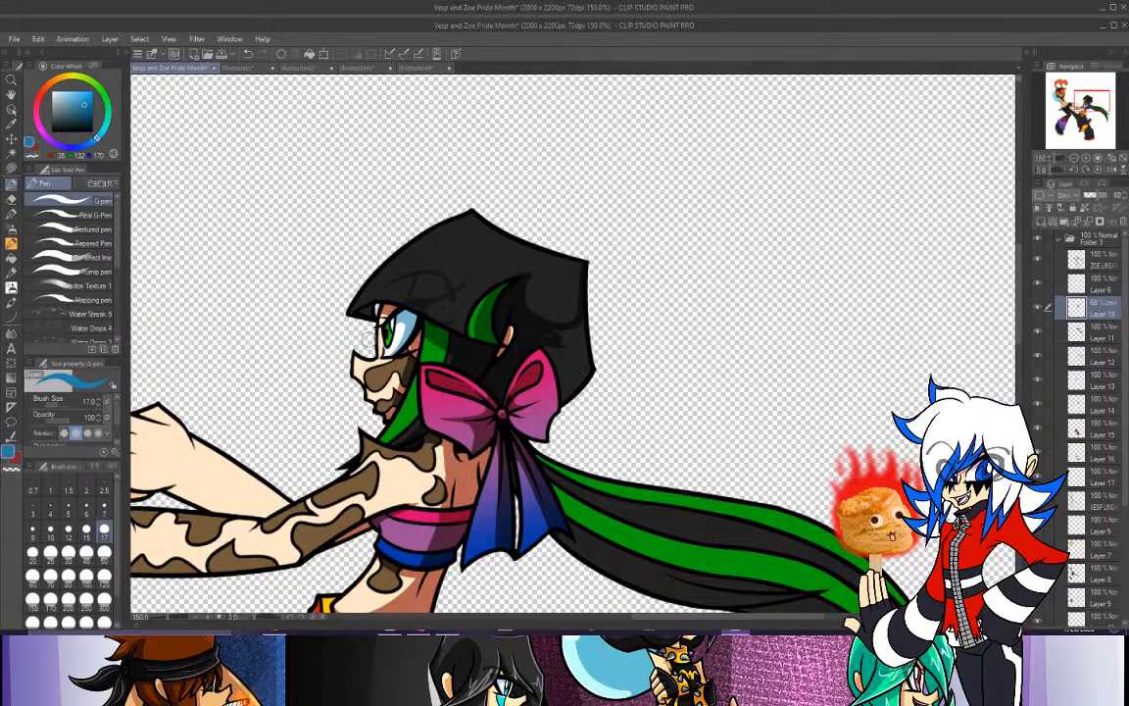
Shade the lower part of the bow's rear loop with the dark red sub colour using Lasso fill.
left_click(36, 148)
left_click(11, 167)
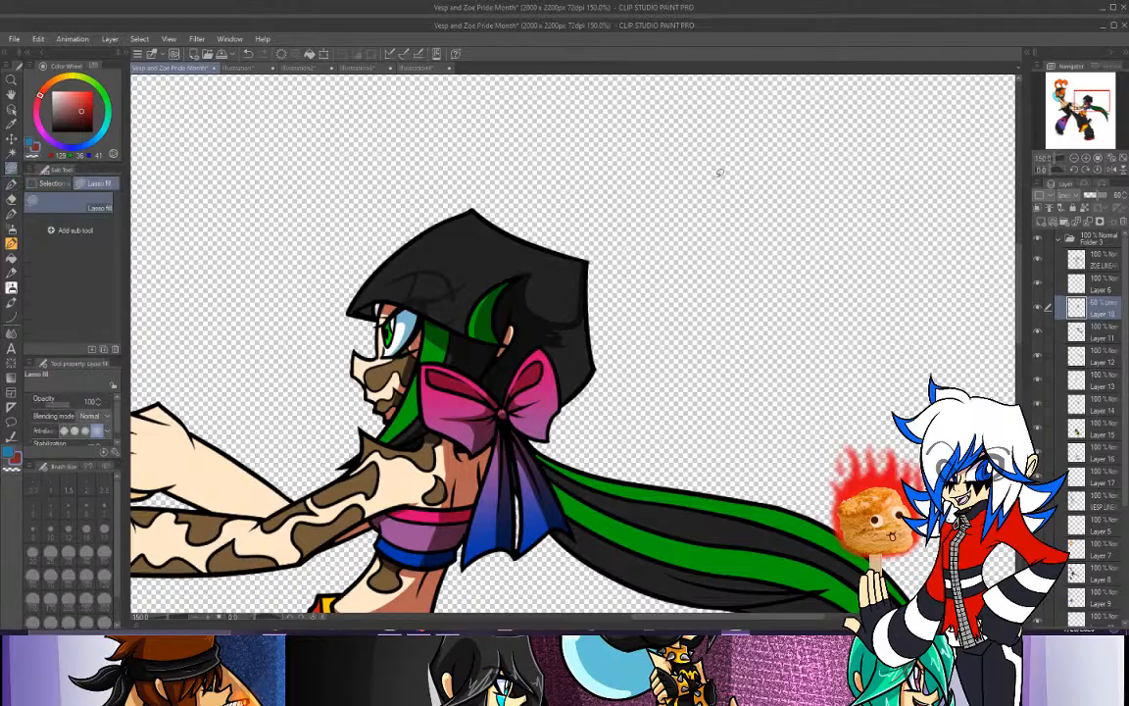
left_click(1088, 158)
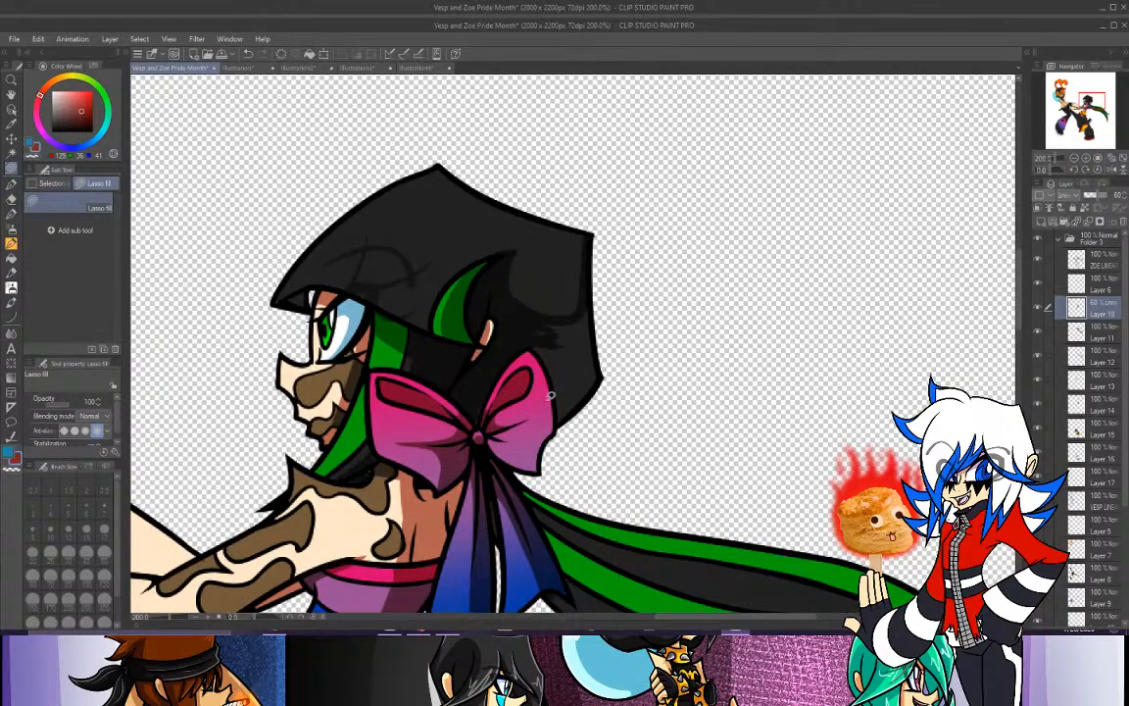
left_click_drag(510, 425, 532, 415)
mouse_move(541, 468)
left_mouse_down()
mouse_move(503, 462)
mouse_move(487, 437)
mouse_move(514, 426)
left_mouse_up()
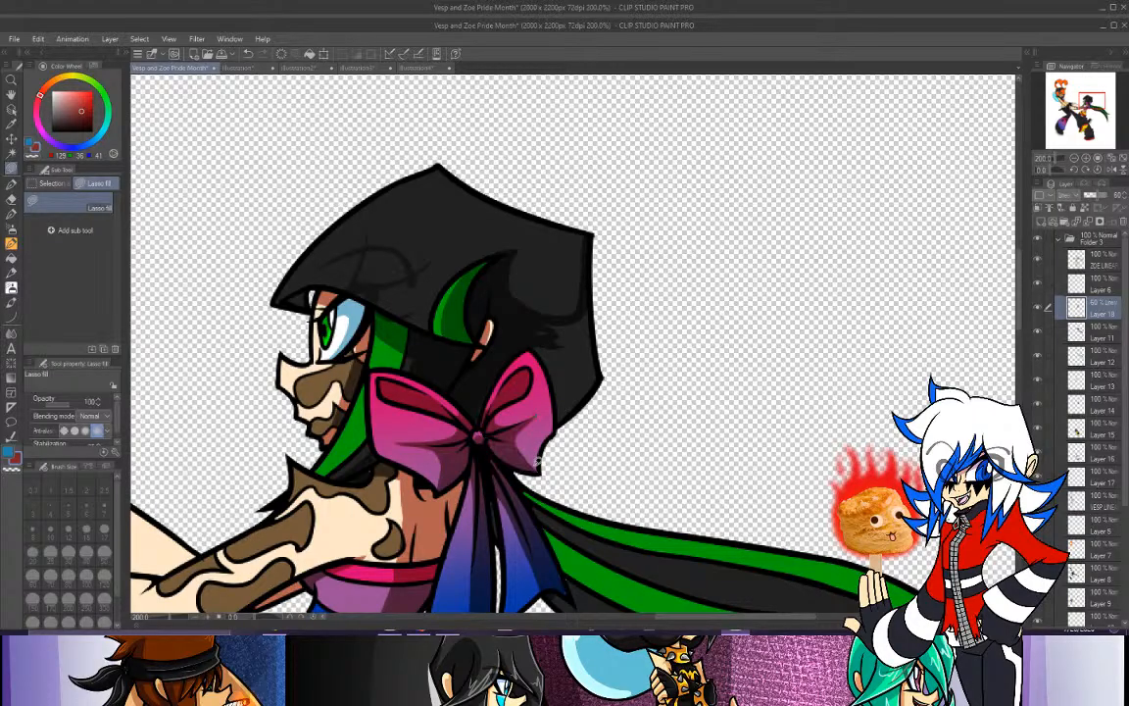
Clean up the edge of the hair shadow with the Rough eraser at size 25 and return to the G-pen.
left_click(11, 198)
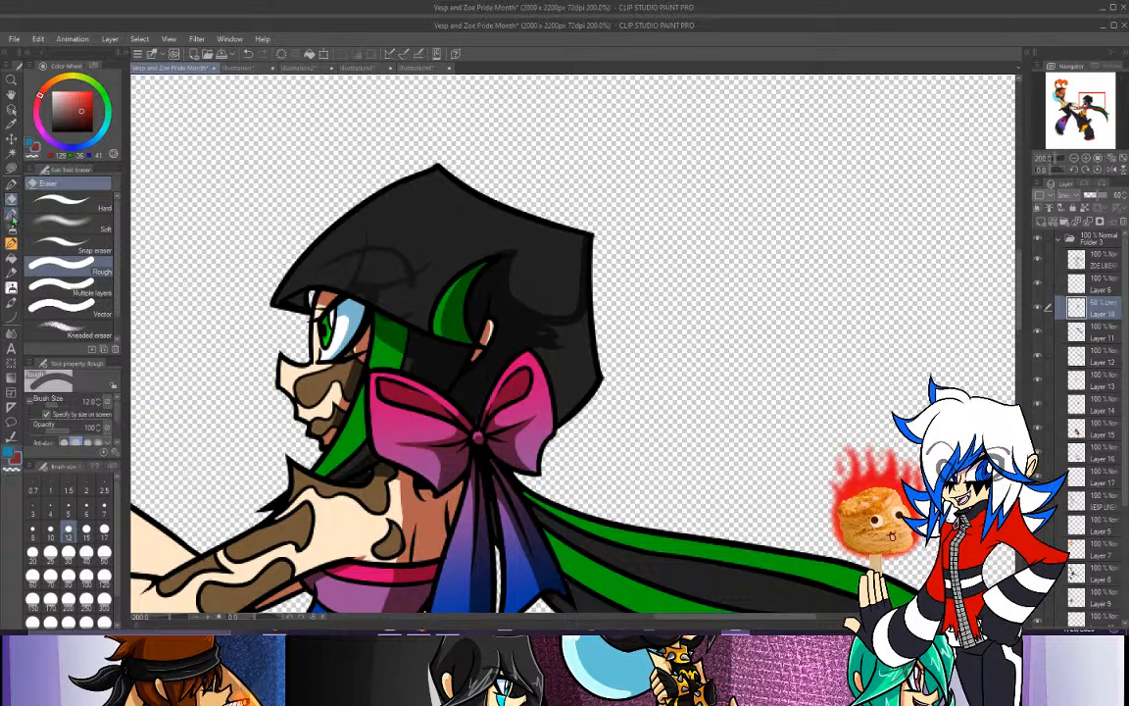
left_click(50, 555)
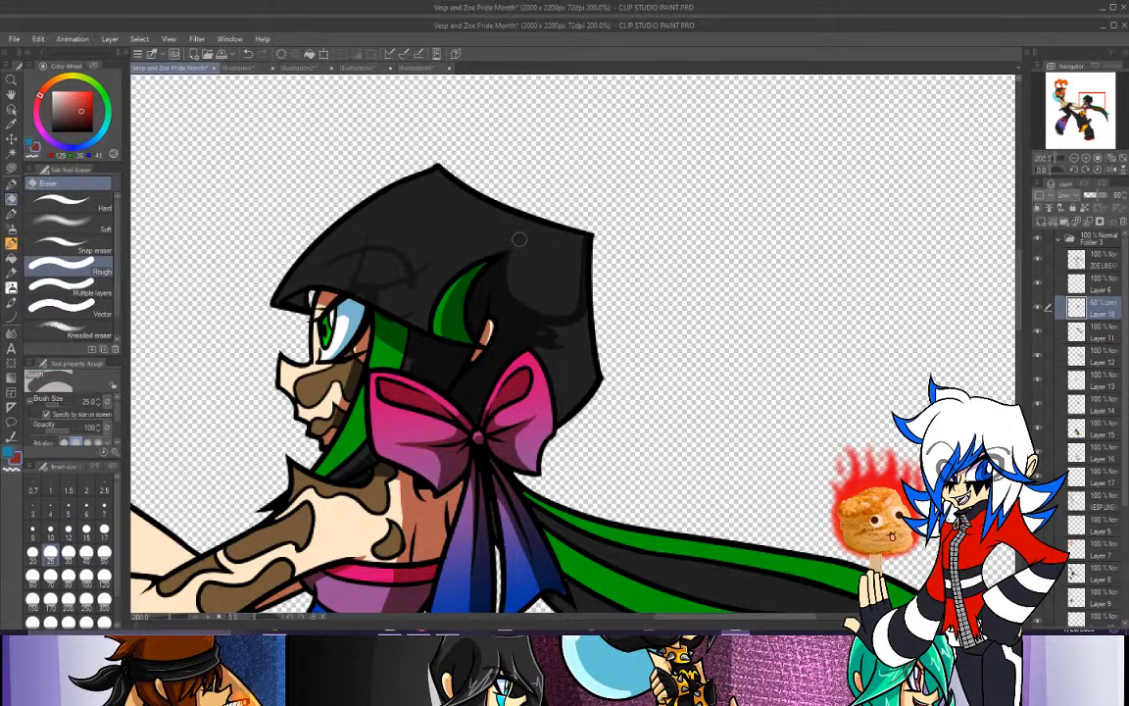
left_click(11, 184)
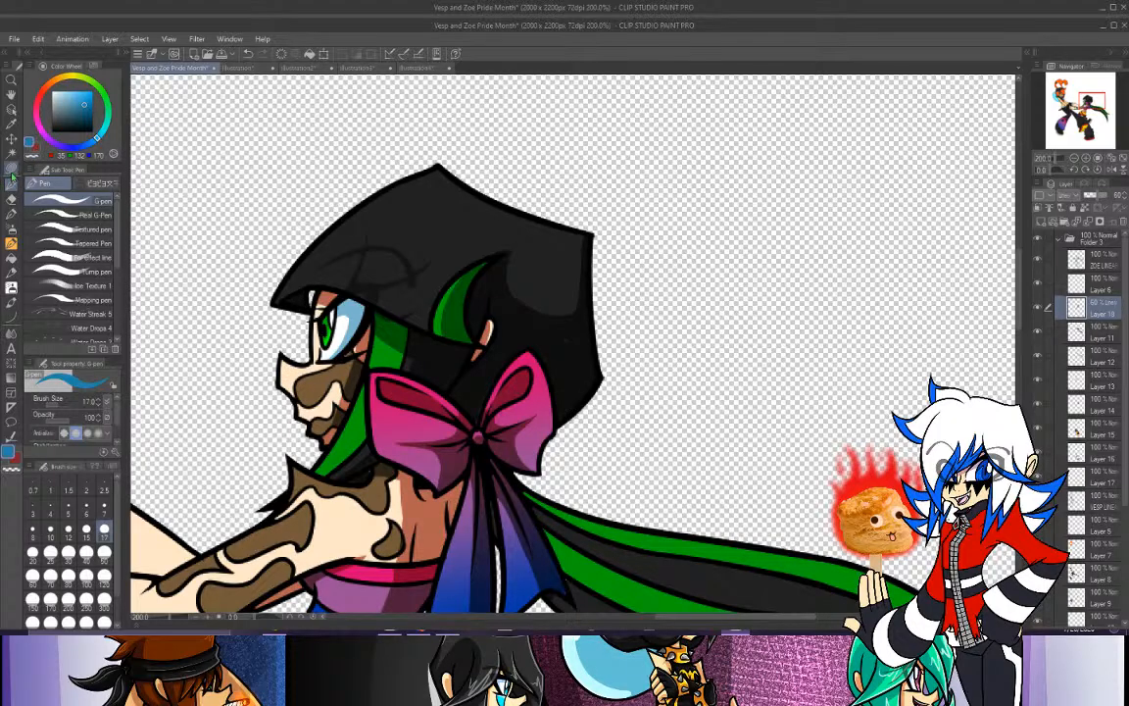
Add a small dark red shadow at the upper wrist corner of Zoe's far hand with Lasso fill.
left_click_drag(1091, 101, 1086, 102)
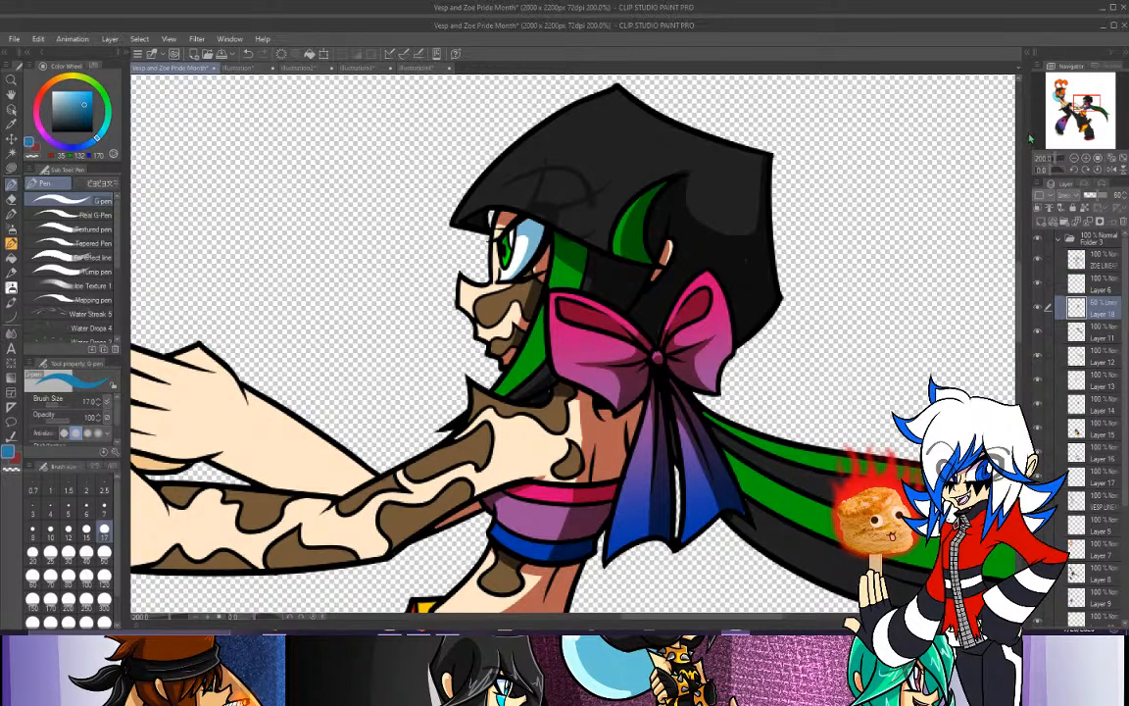
left_click(1065, 160)
left_click(1076, 160)
left_click(1076, 159)
left_click(1076, 160)
left_click(1076, 160)
left_click(1075, 159)
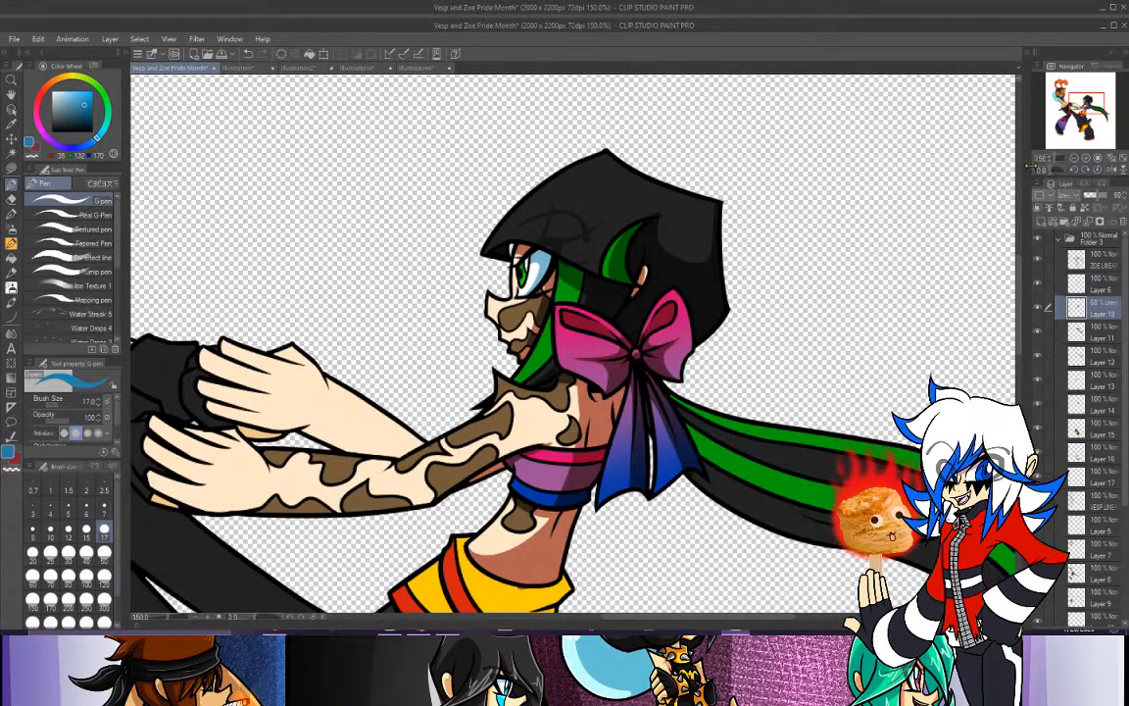
left_click(36, 147)
left_click(12, 167)
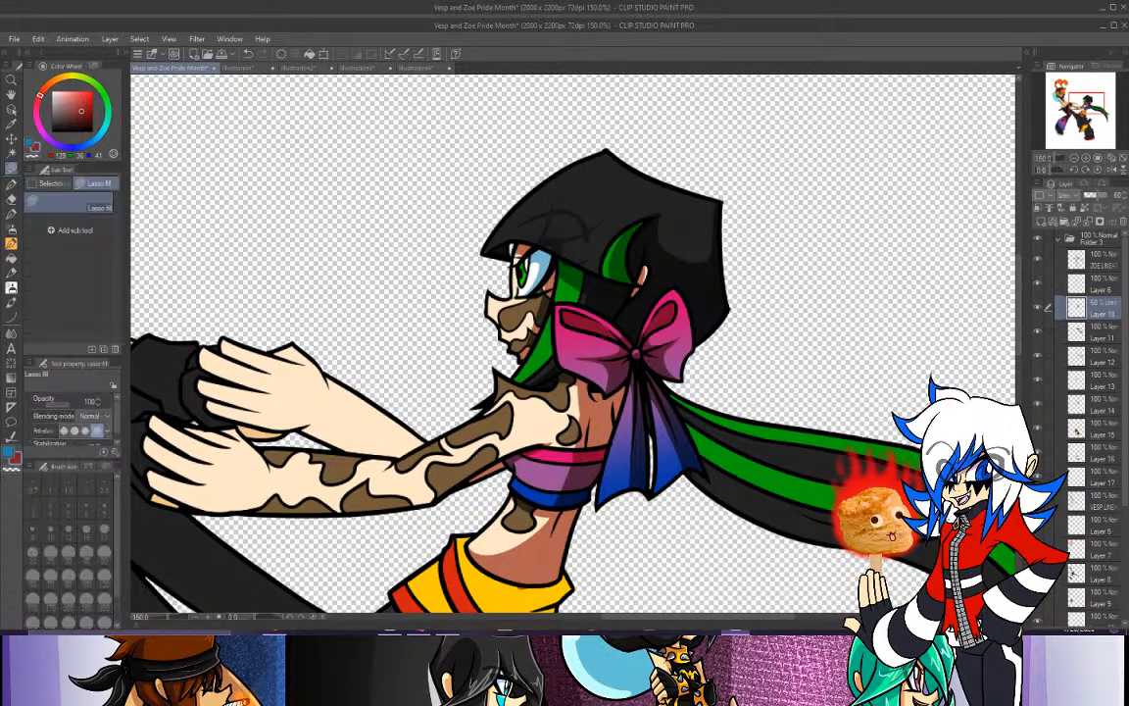
left_click_drag(1084, 105, 1081, 109)
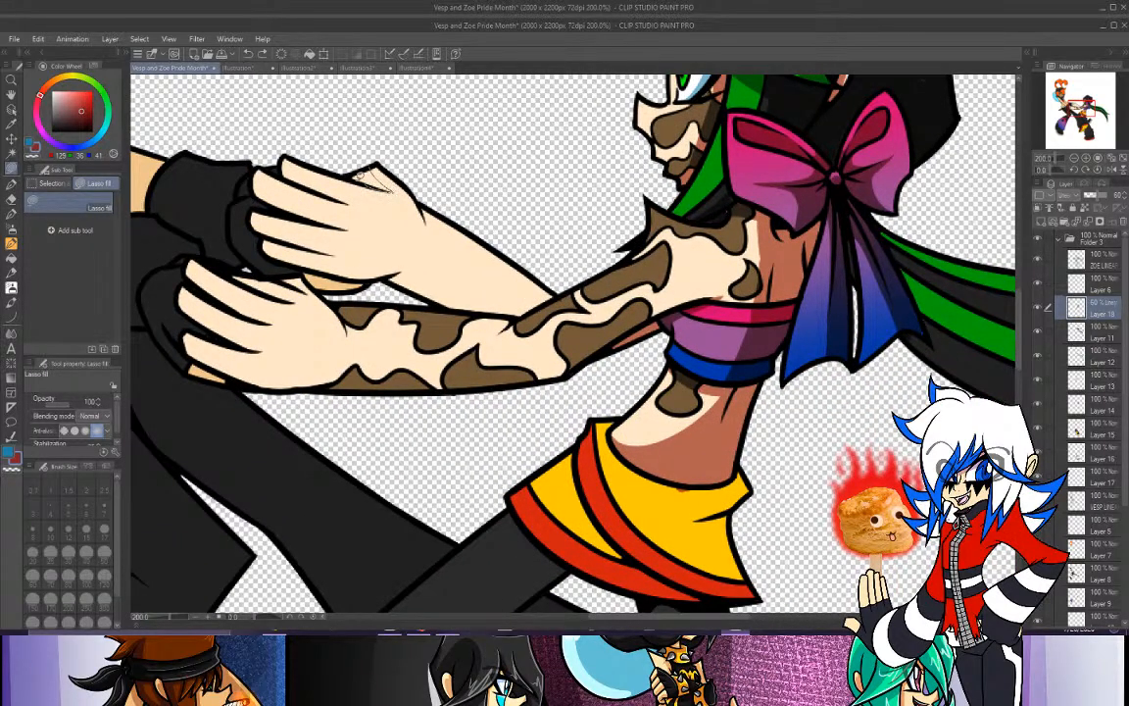
left_click_drag(371, 165, 383, 179)
Cover the fingers, palm and lower wrist of Zoe's far hand with a dark red Lasso fill shadow.
left_click_drag(282, 159, 361, 188)
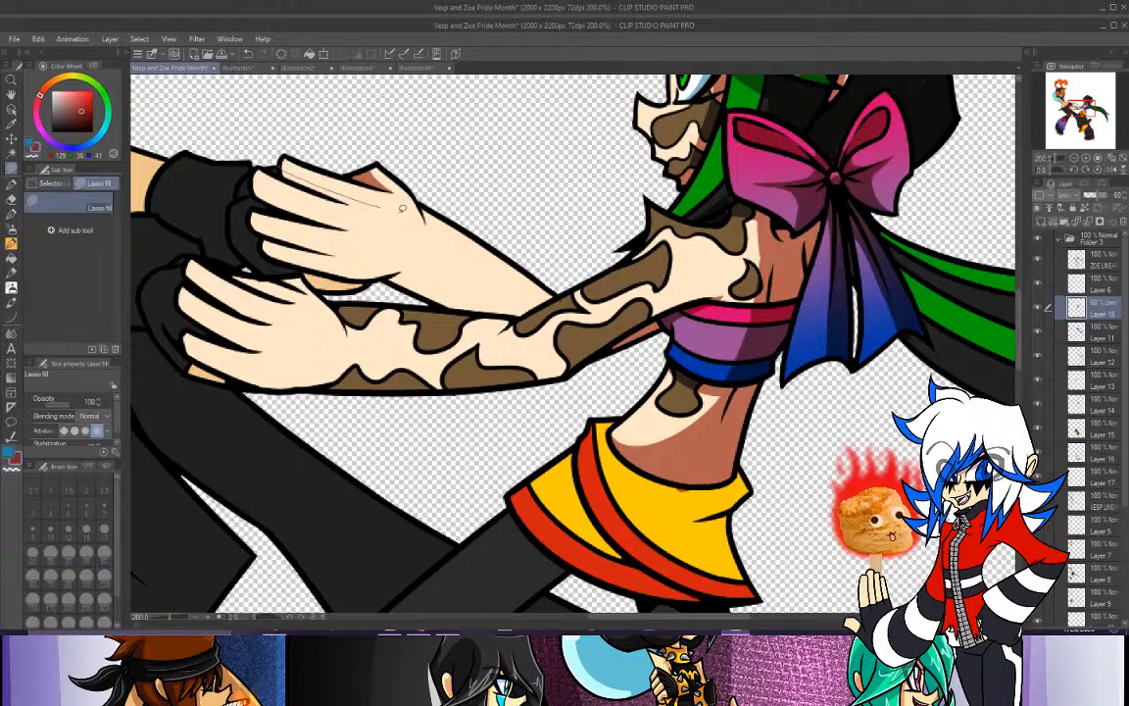
key("ctrl+z")
mouse_move(291, 162)
left_mouse_down()
mouse_move(414, 221)
mouse_move(457, 298)
left_mouse_up()
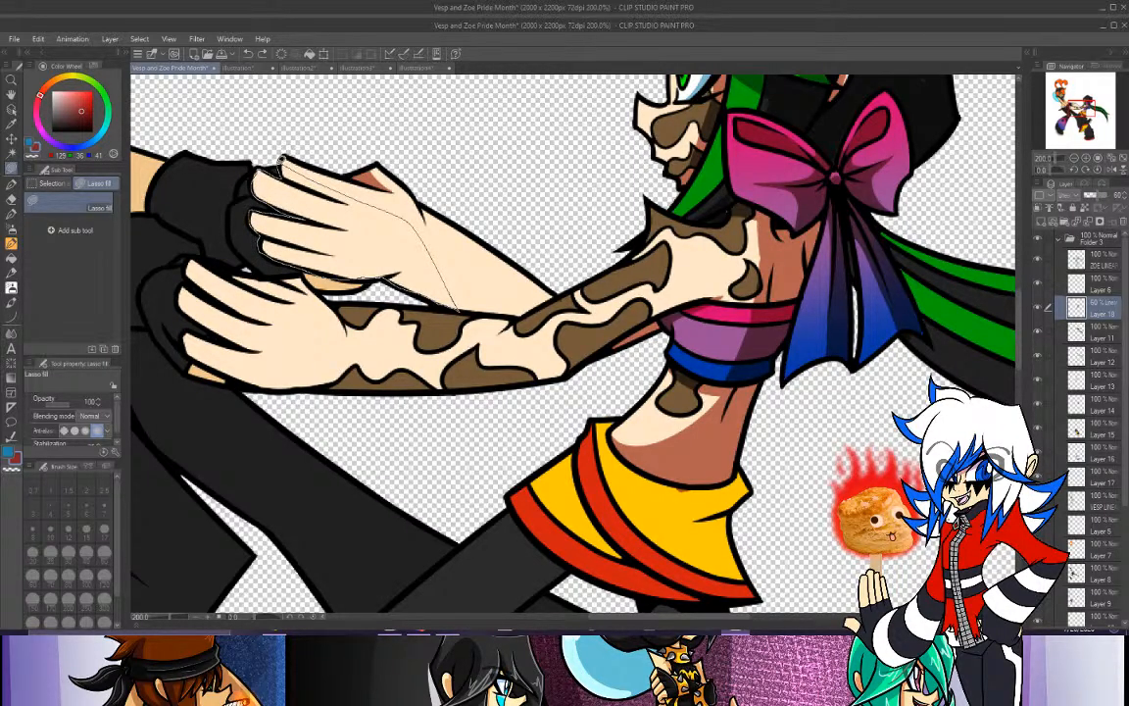
left_click_drag(281, 160, 281, 163)
Shade the lower side of Zoe's far forearm from wrist to elbow in dark red with the G-pen at size 17.
key("p")
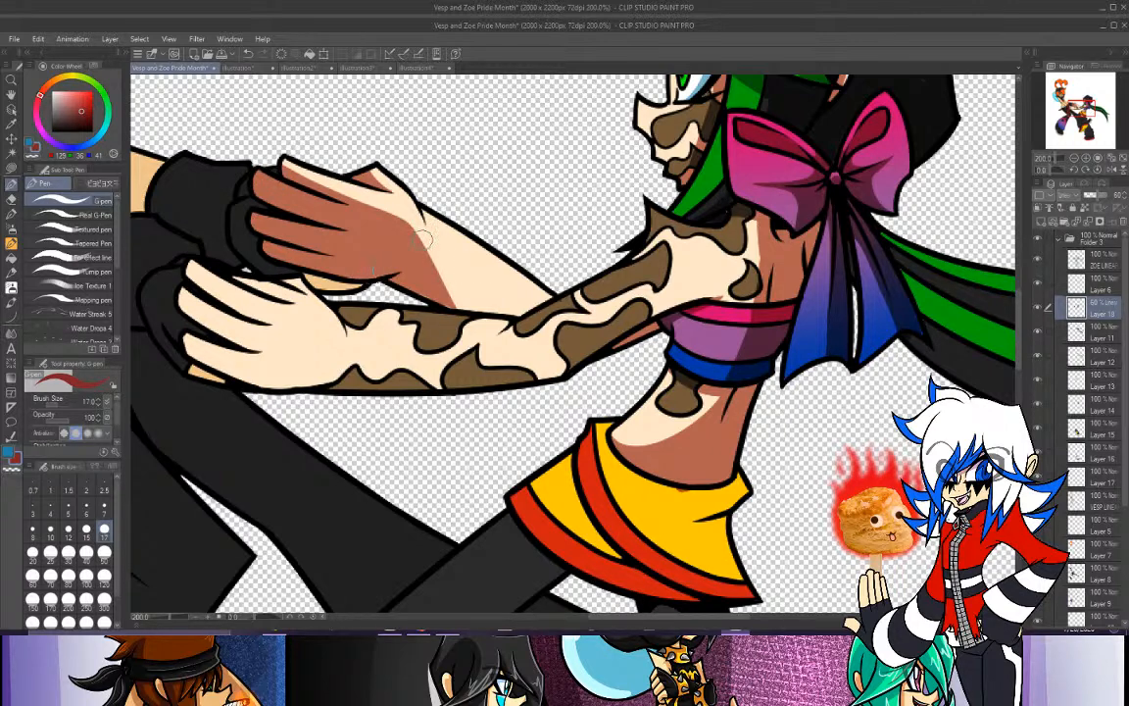
left_click_drag(397, 222, 469, 284)
key("ctrl+z")
left_click_drag(372, 205, 527, 308)
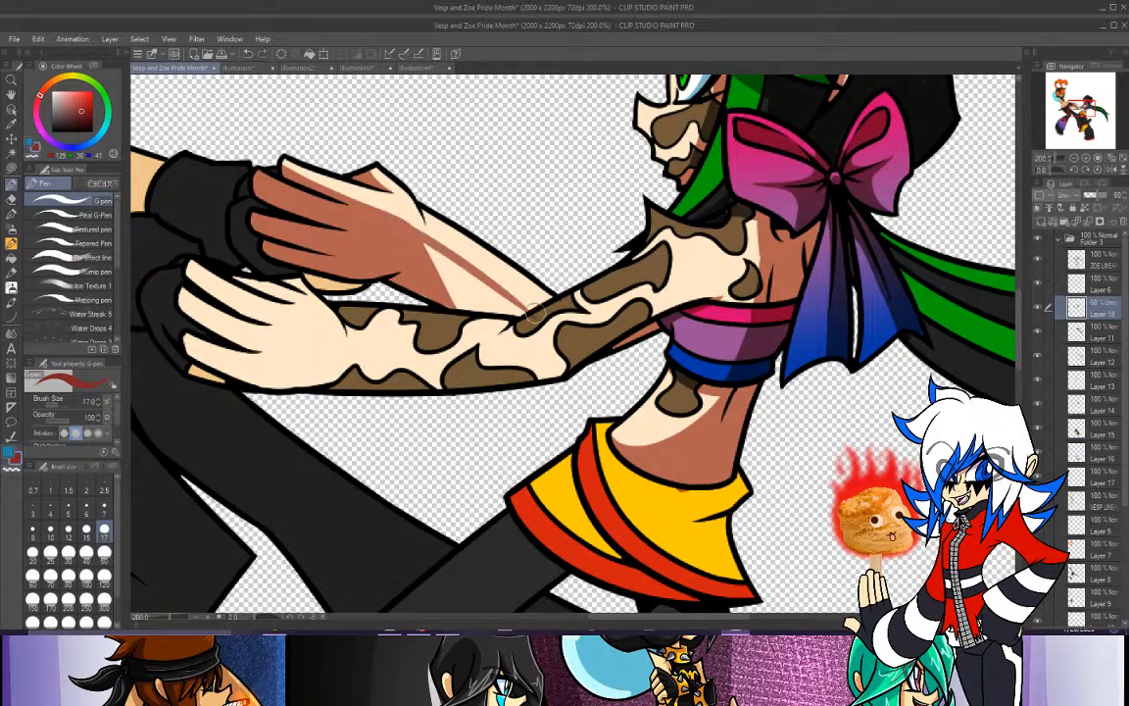
left_click_drag(363, 198, 451, 257)
key("ctrl+z")
left_click_drag(363, 195, 469, 262)
key("ctrl+z")
mouse_move(361, 194)
left_mouse_down()
mouse_move(430, 253)
mouse_move(392, 216)
mouse_move(405, 228)
mouse_move(418, 207)
left_mouse_up()
key("ctrl+z")
mouse_move(440, 296)
left_mouse_down()
mouse_move(519, 312)
mouse_move(392, 231)
mouse_move(447, 290)
left_mouse_up()
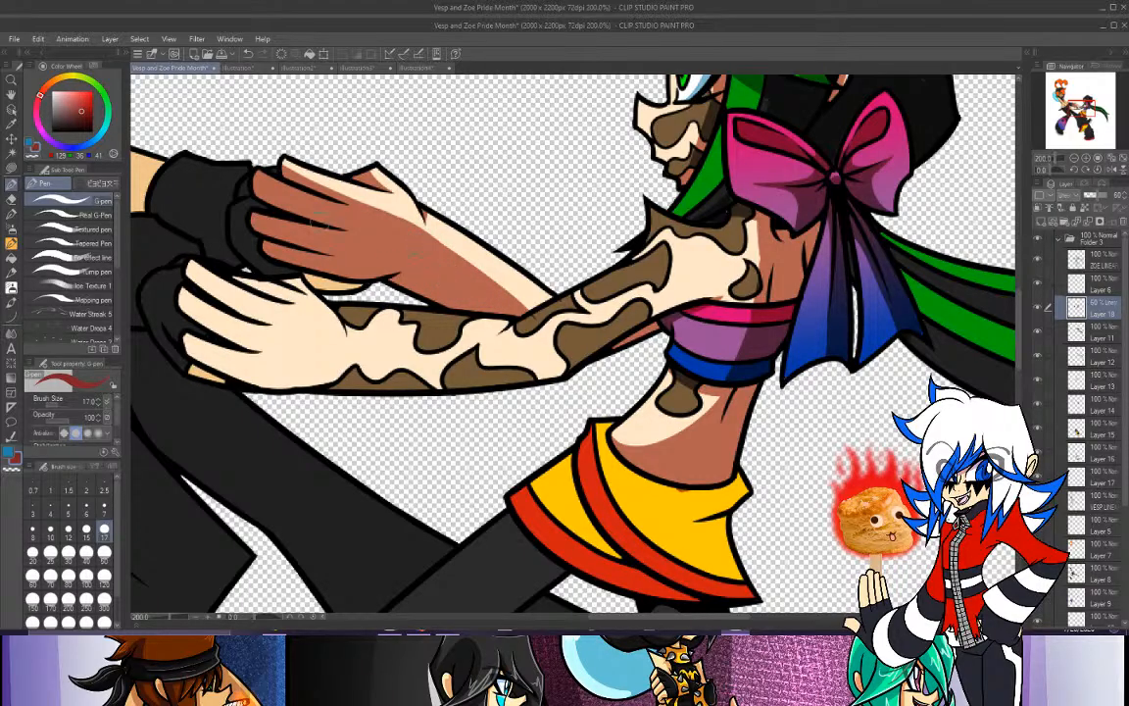
Refine the shadow edge along Zoe's far wrist and forearm with the G-pen, alternating transparent and dark red.
left_click(32, 156)
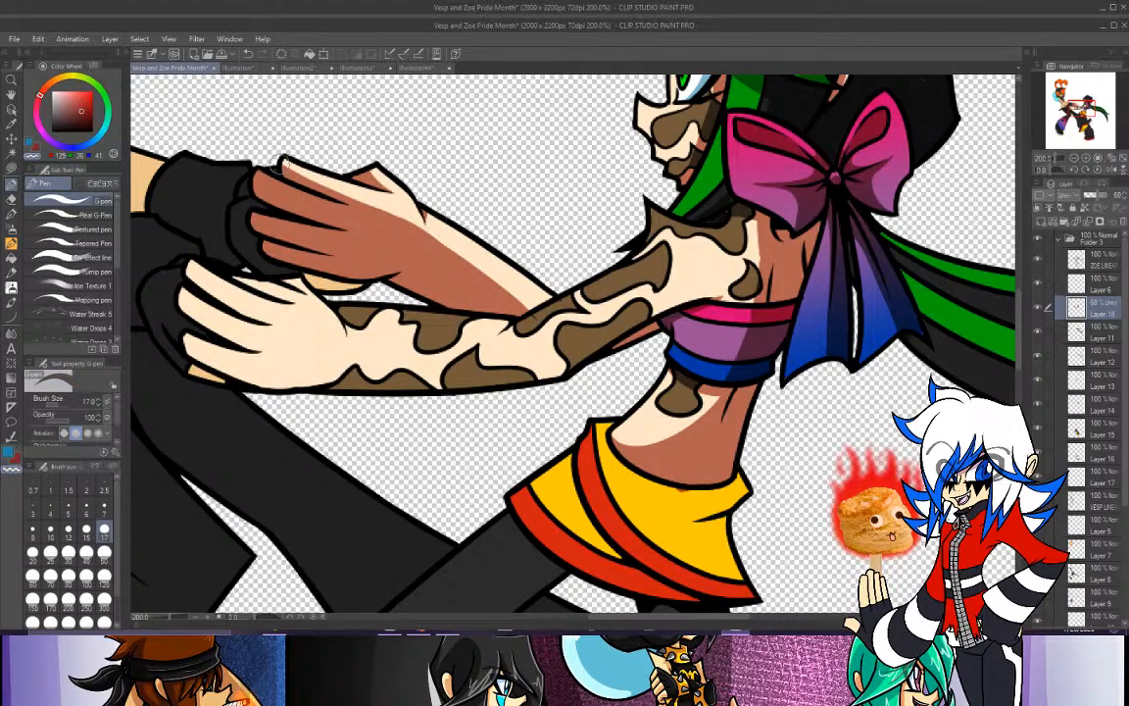
left_click_drag(281, 169, 368, 198)
mouse_move(248, 140)
left_mouse_down()
mouse_move(390, 209)
mouse_move(382, 204)
mouse_move(450, 255)
left_mouse_up()
key("ctrl+z")
left_click_drag(381, 202, 542, 314)
left_click(36, 147)
left_click_drag(383, 207, 566, 339)
key("ctrl+z")
key("ctrl+z")
left_click_drag(377, 207, 565, 333)
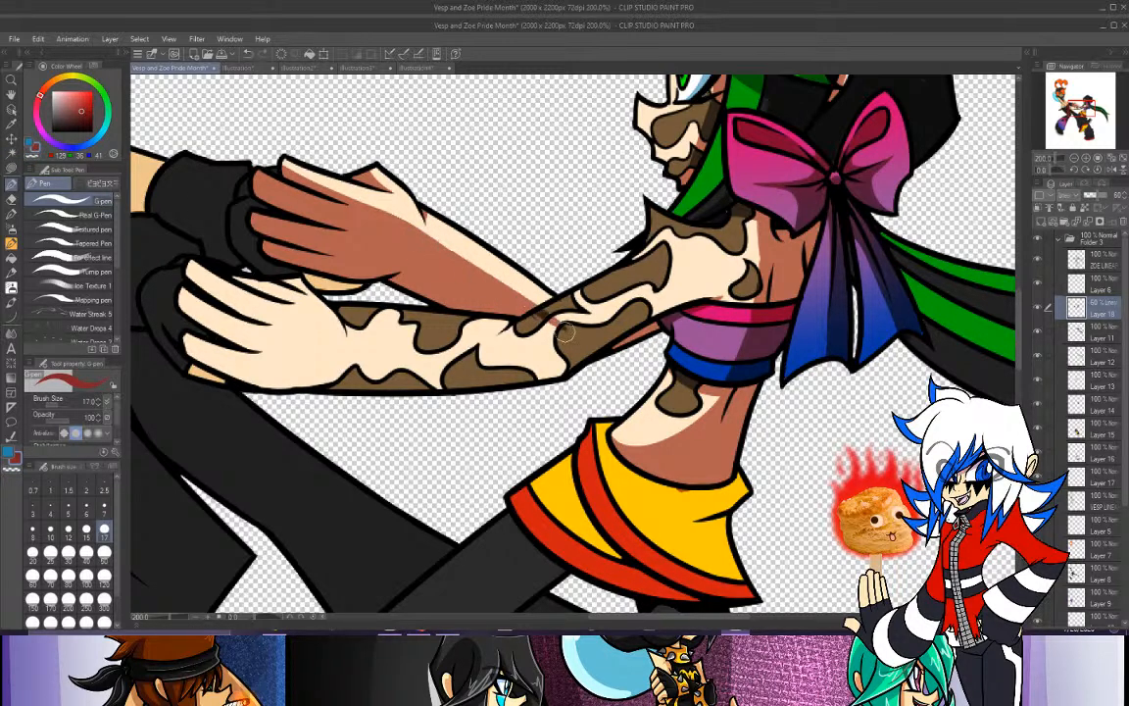
Carve light edges along the shaded fingers of Zoe's far hand with the G-pen in transparent colour, then return to dark red.
key("e")
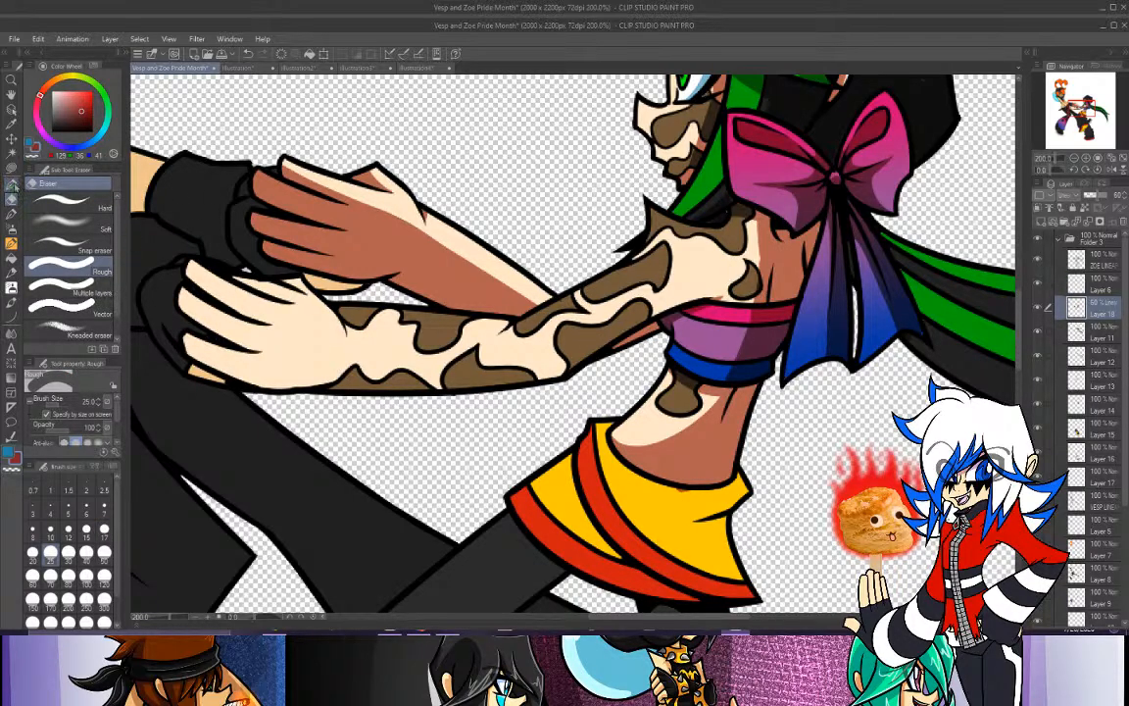
key("p")
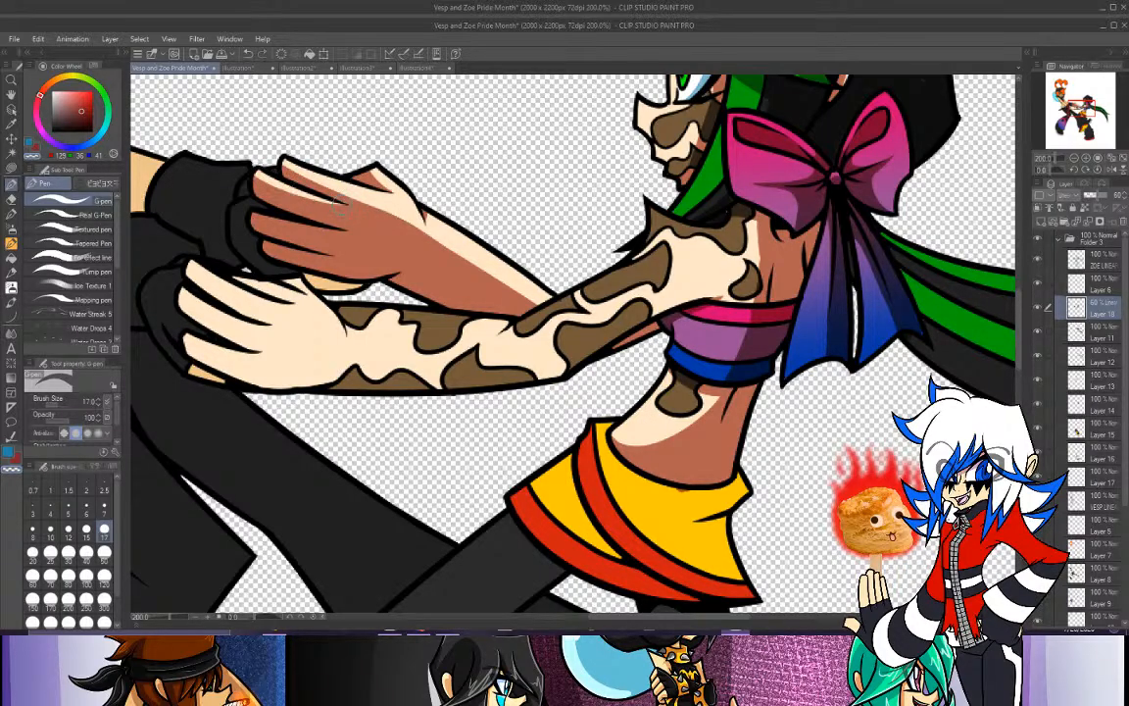
left_click_drag(253, 216, 347, 234)
key("ctrl+z")
left_click_drag(253, 215, 345, 233)
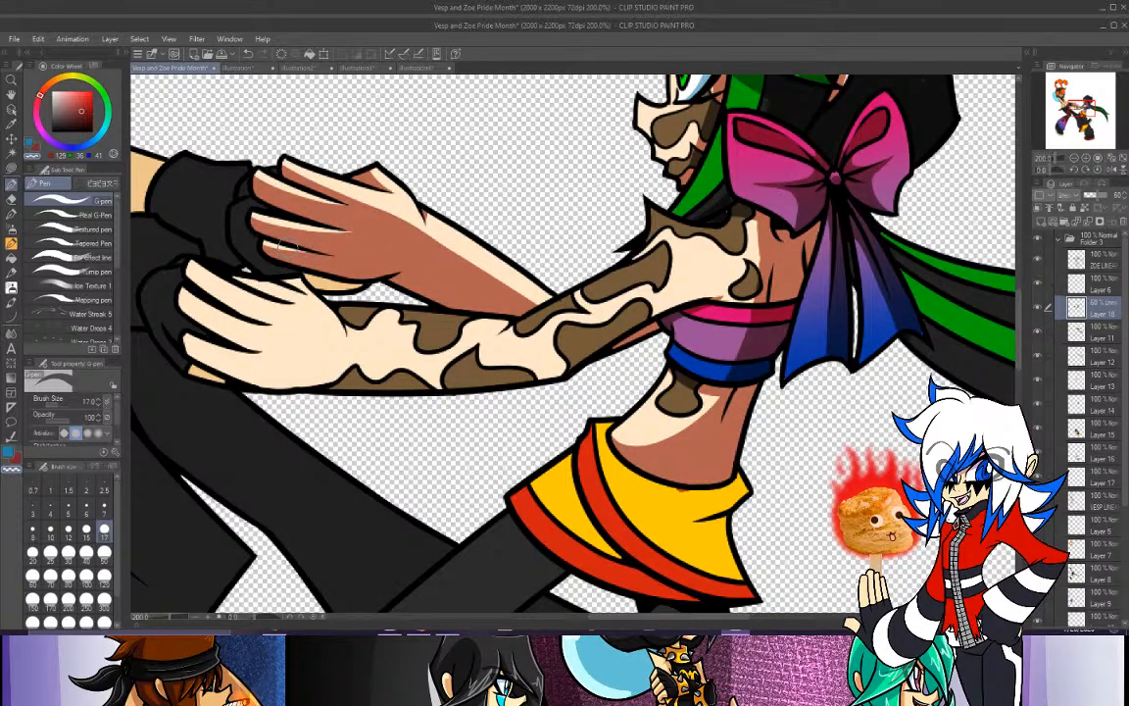
left_click(38, 149)
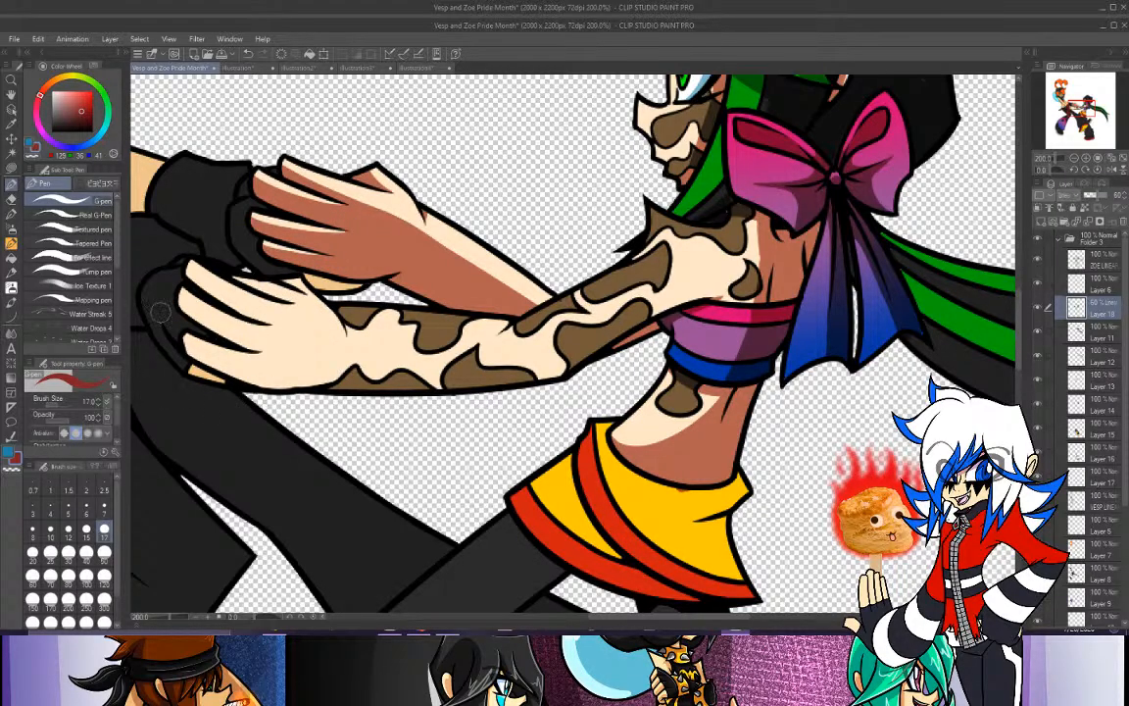
Shade the underside of the uppermost finger on Zoe's near hand in dark red with the G-pen.
left_click_drag(235, 278, 296, 302)
key("ctrl+z")
left_click_drag(235, 278, 296, 300)
key("ctrl+z")
left_click_drag(235, 277, 289, 299)
key("ctrl+z")
left_click_drag(232, 276, 297, 304)
key("ctrl+z")
Add tapered dark red shadows beneath the middle fingers of Zoe's near hand with the G-pen.
left_click_drag(192, 274, 278, 325)
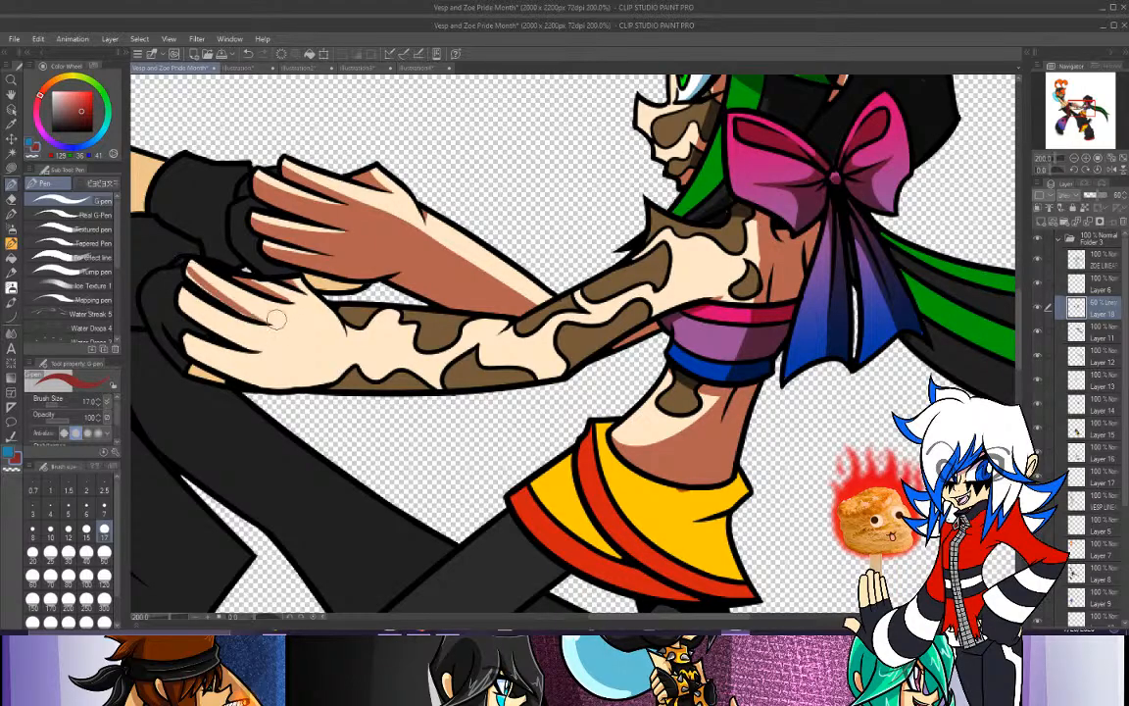
key("ctrl+z")
left_click_drag(189, 270, 273, 321)
key("ctrl+z")
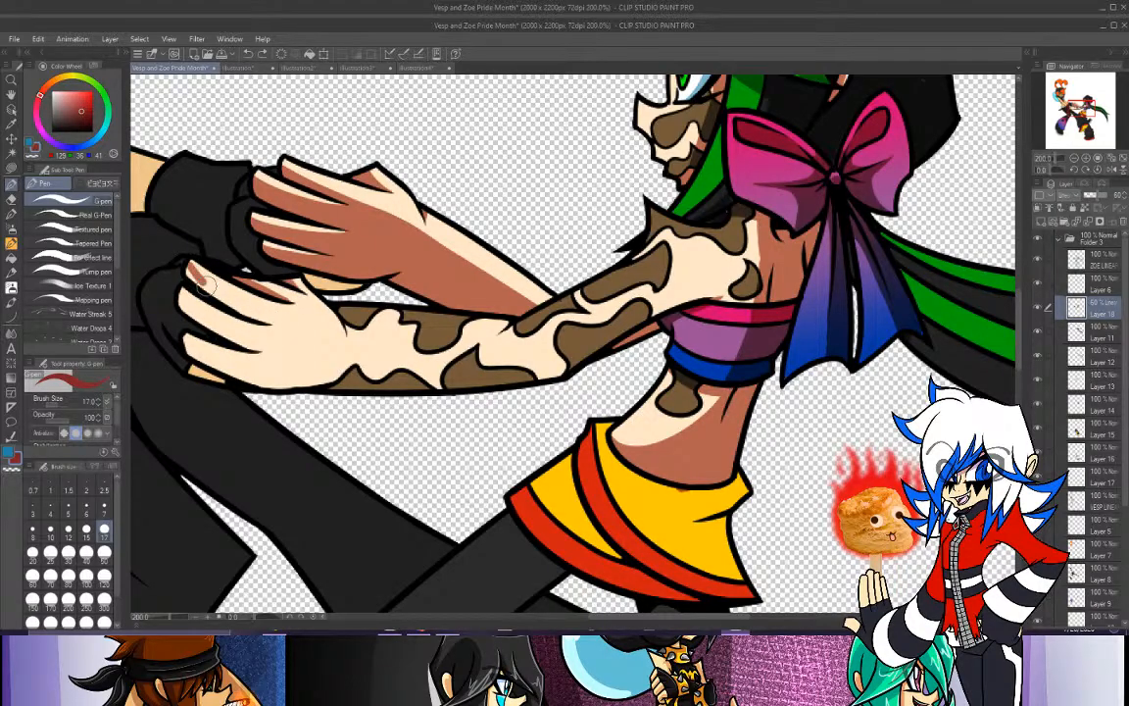
left_click_drag(192, 273, 280, 326)
key("ctrl+z")
mouse_move(191, 270)
left_mouse_down()
mouse_move(279, 326)
mouse_move(259, 323)
left_mouse_up()
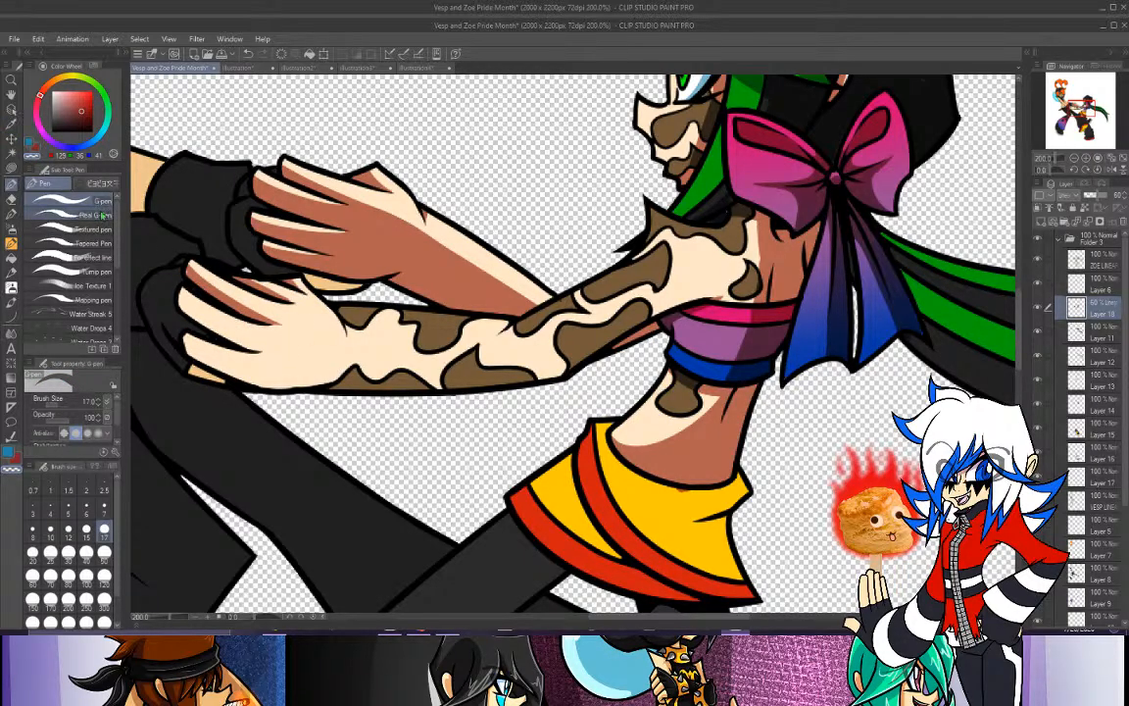
left_click(37, 141)
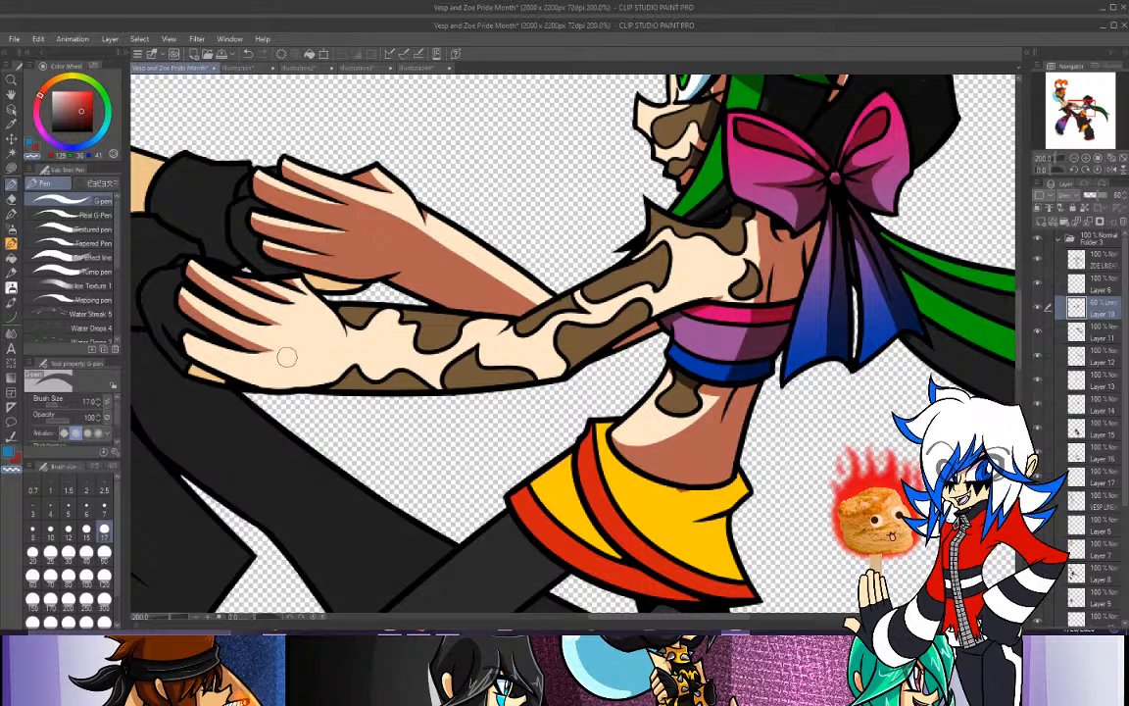
Shade the lower edge of Zoe's near hand from the little finger to the wrist in dark red with the G-pen.
left_click(35, 145)
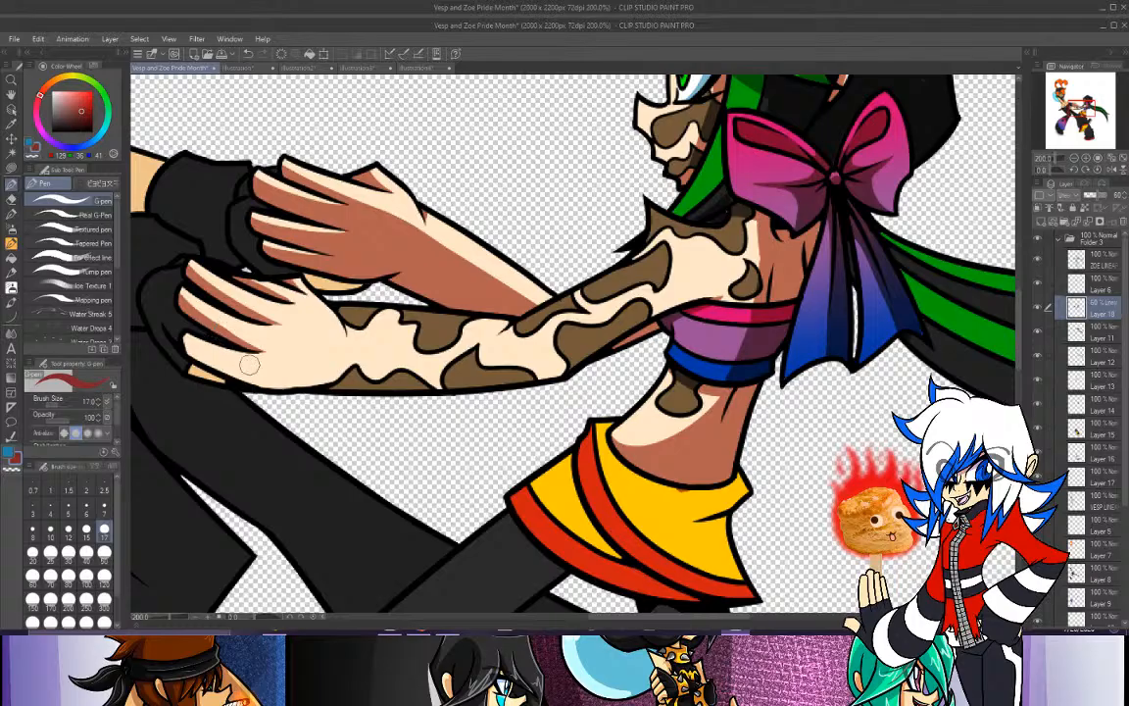
mouse_move(187, 341)
left_mouse_down()
mouse_move(241, 374)
mouse_move(267, 383)
mouse_move(211, 350)
mouse_move(299, 379)
left_mouse_up()
key("ctrl+z")
mouse_move(186, 343)
left_mouse_down()
mouse_move(293, 376)
mouse_move(281, 379)
mouse_move(305, 375)
mouse_move(258, 381)
mouse_move(245, 367)
mouse_move(376, 361)
mouse_move(327, 380)
mouse_move(254, 371)
mouse_move(348, 380)
left_mouse_up()
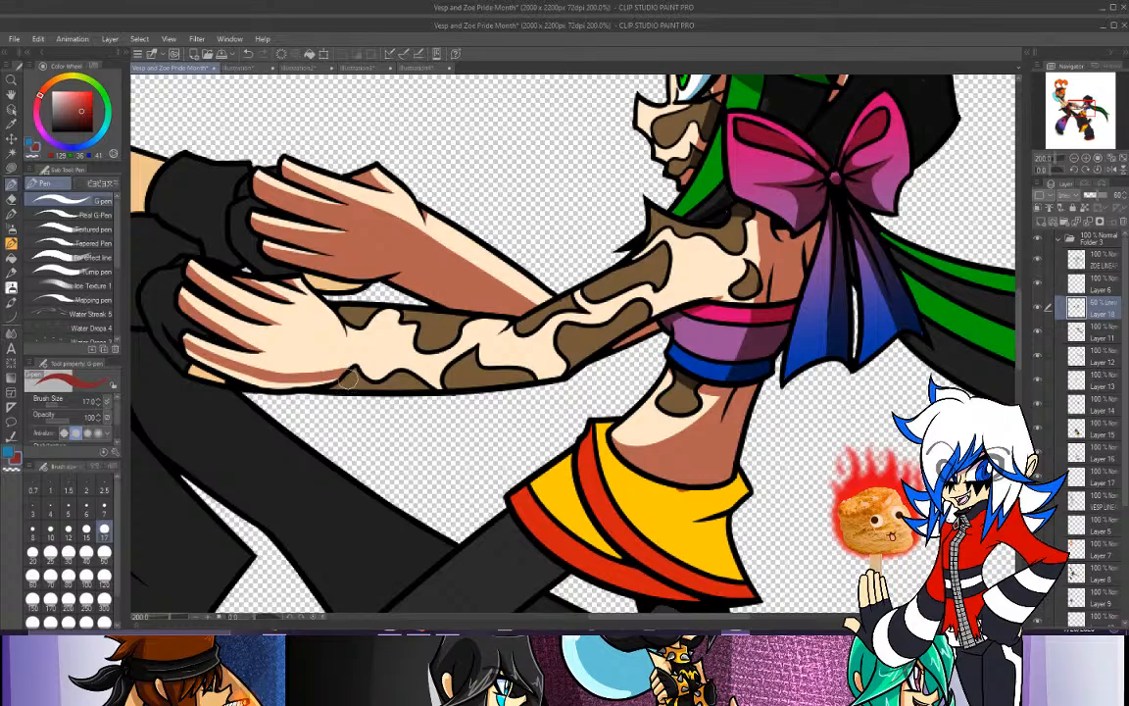
key("ctrl+z")
key("ctrl+z")
left_click(300, 377)
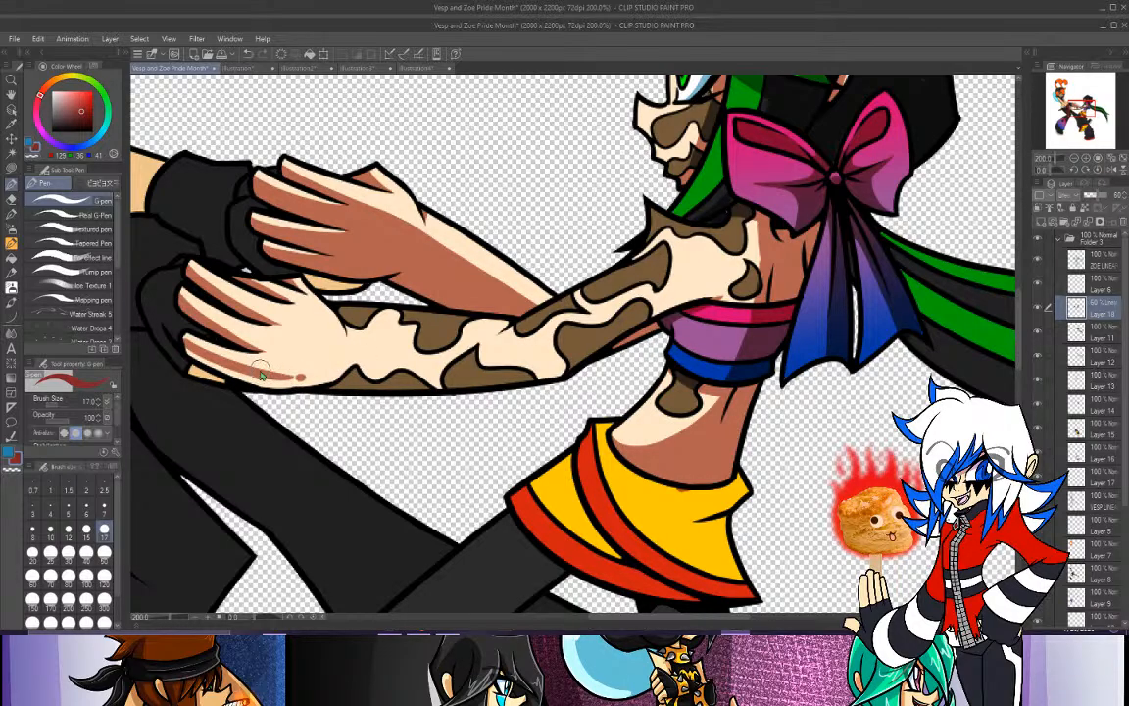
key("ctrl+z")
mouse_move(260, 375)
left_mouse_down()
mouse_move(340, 377)
mouse_move(366, 363)
left_mouse_up()
Clean up the small shadow at the upper wrist of Zoe's near hand with the Rough eraser at size 25 and return to the G-pen.
mouse_move(349, 309)
left_mouse_down()
mouse_move(348, 338)
mouse_move(357, 310)
left_mouse_up()
key("ctrl+z")
key("ctrl+z")
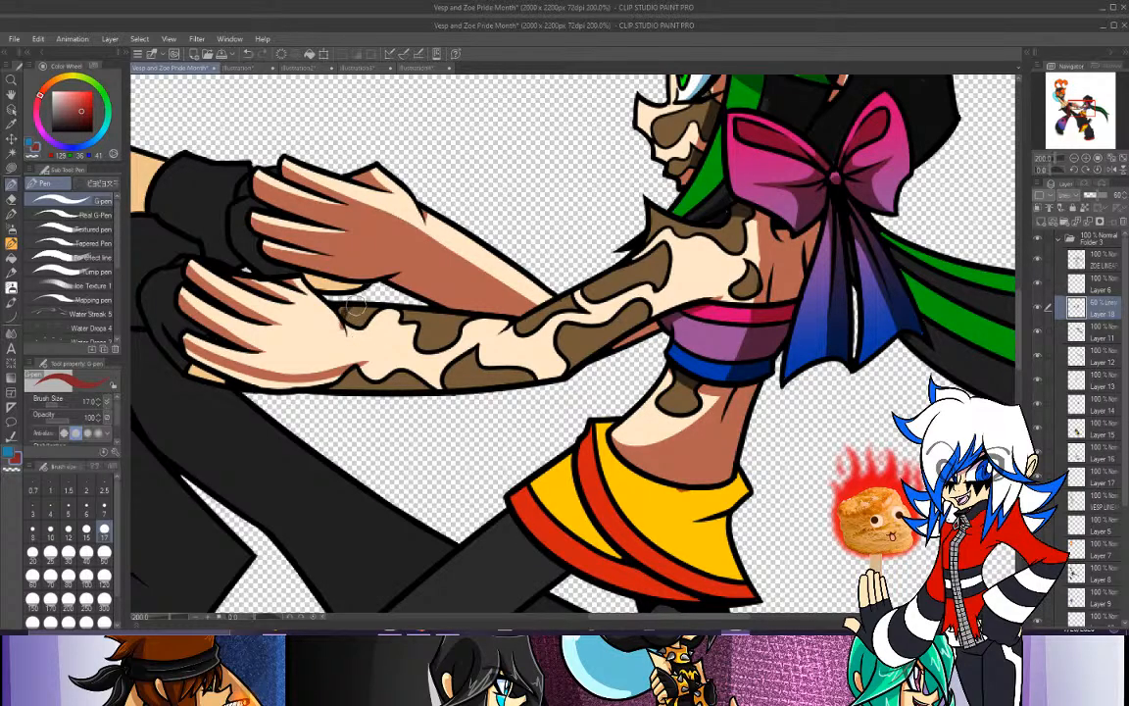
key("e")
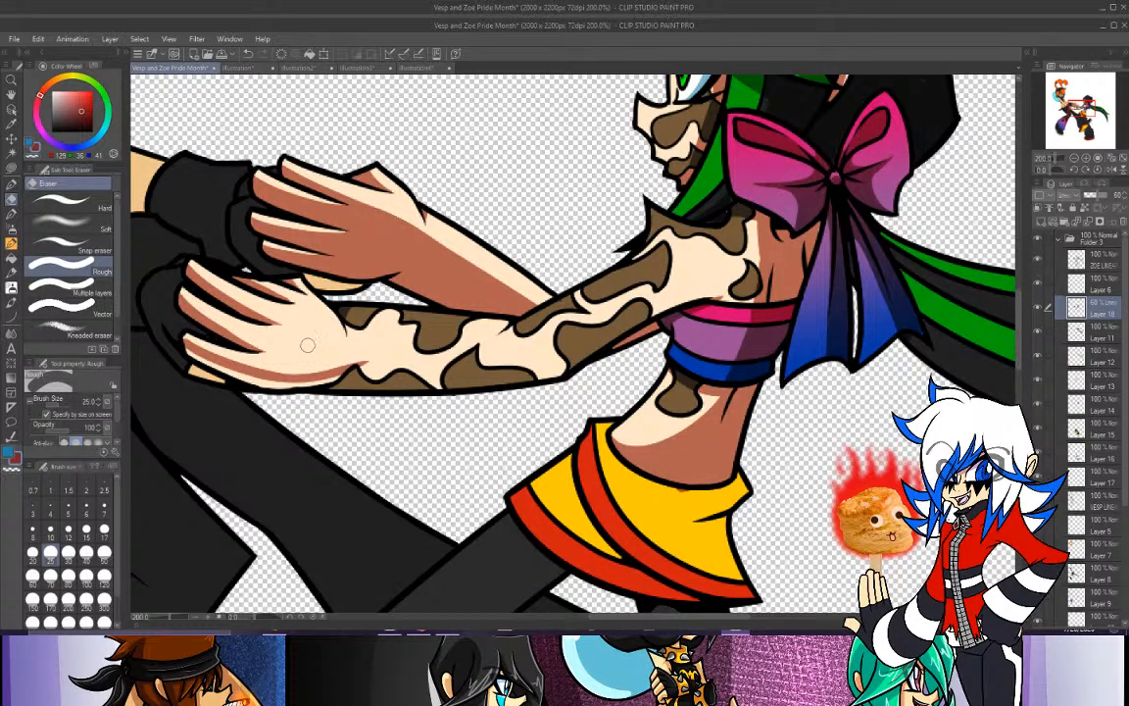
left_click(11, 183)
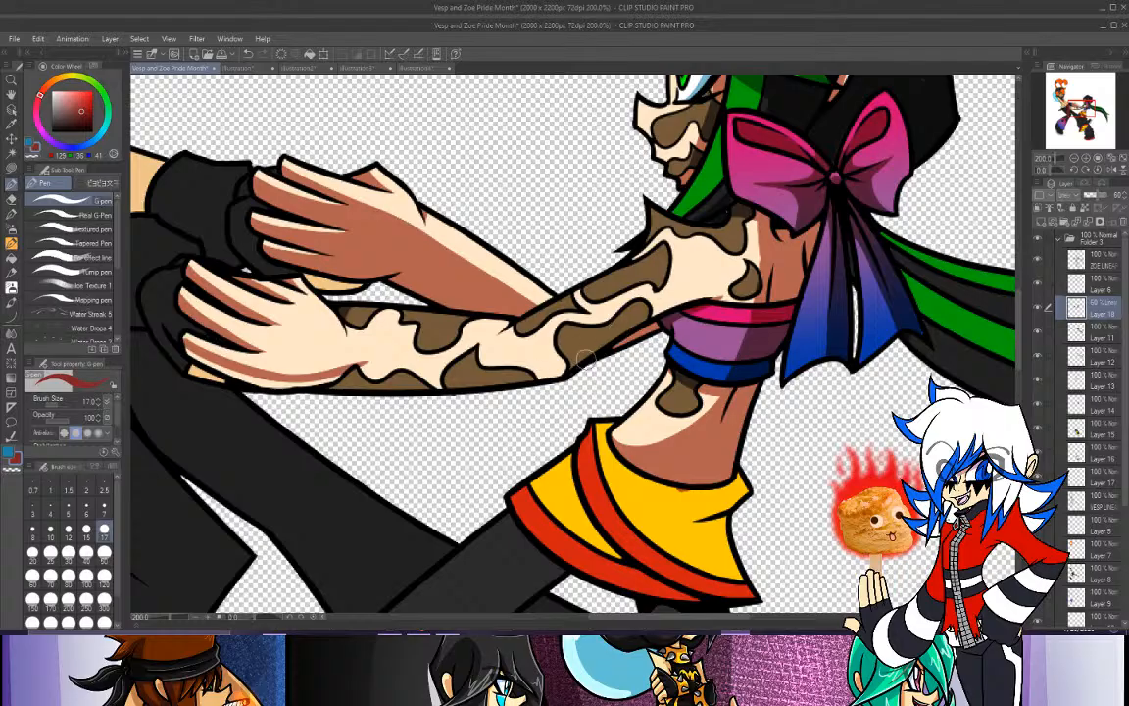
Shade the underside of Zoe's near upper arm from the elbow to the armpit in dark red with the G-pen.
left_click_drag(576, 351, 724, 294)
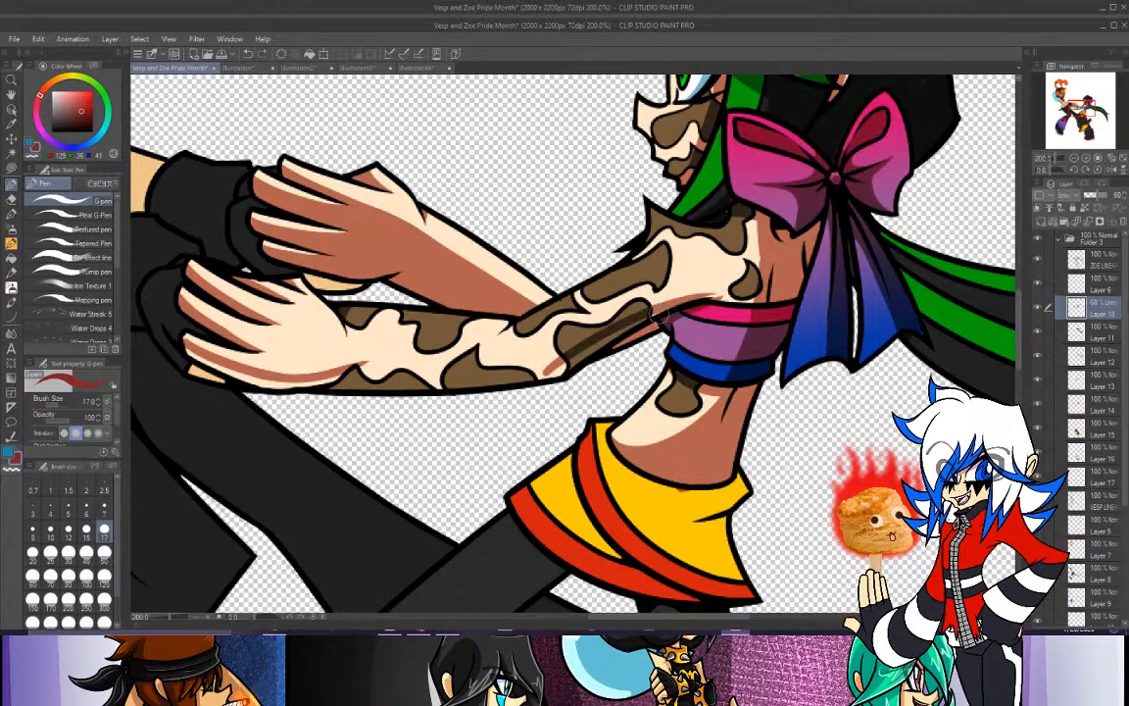
left_click_drag(658, 316, 720, 297)
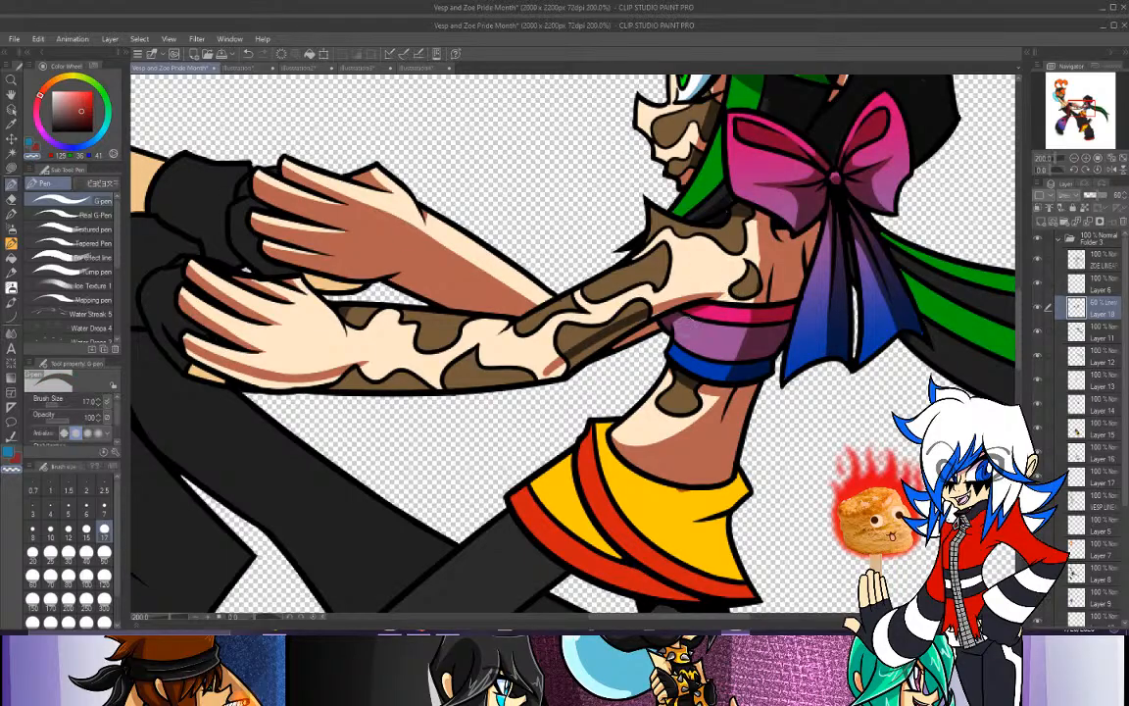
left_click(30, 144)
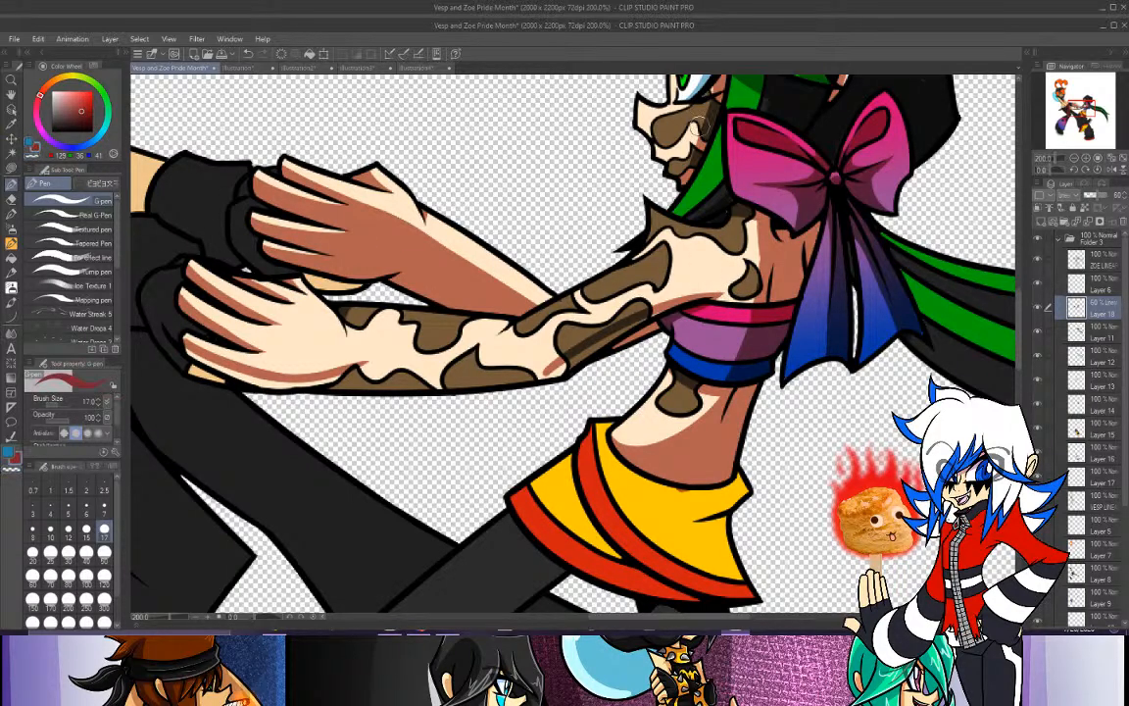
Rotate the canvas, shade the underside of Zoe's near forearm across the brown spots in dark red, and reset the rotation.
left_click_drag(1059, 170, 1066, 169)
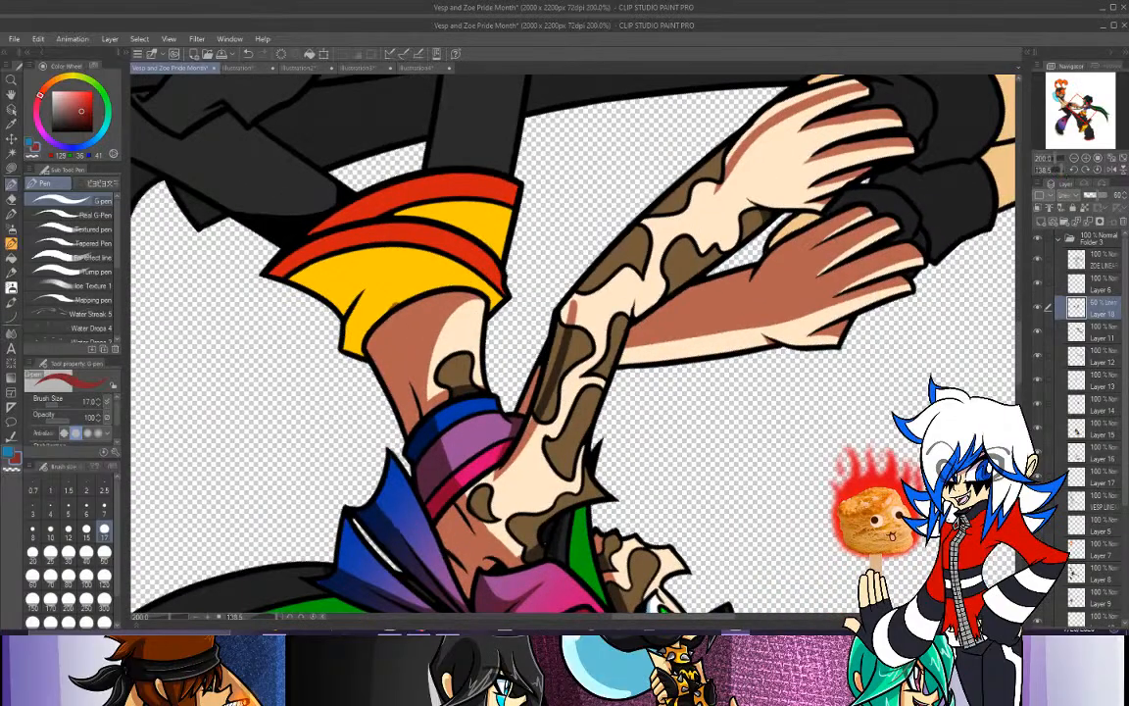
mouse_move(572, 315)
left_mouse_down()
mouse_move(727, 176)
mouse_move(564, 327)
left_mouse_up()
key("ctrl+z")
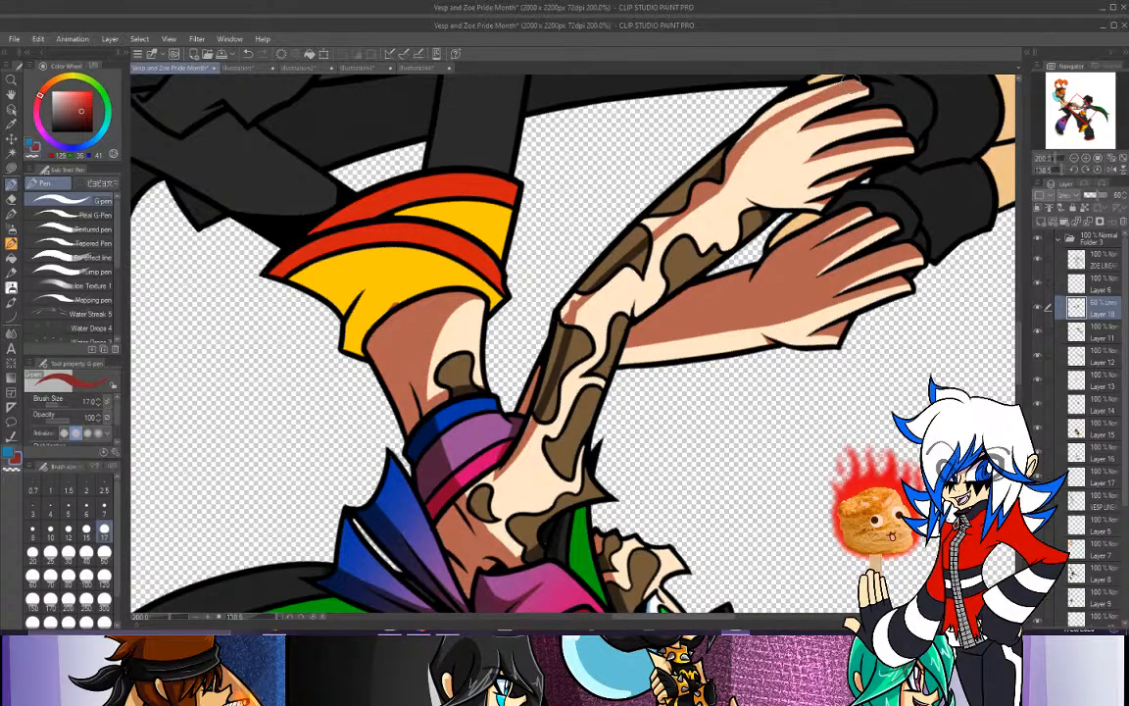
mouse_move(808, 96)
left_mouse_down()
mouse_move(731, 142)
mouse_move(782, 95)
mouse_move(680, 203)
left_mouse_up()
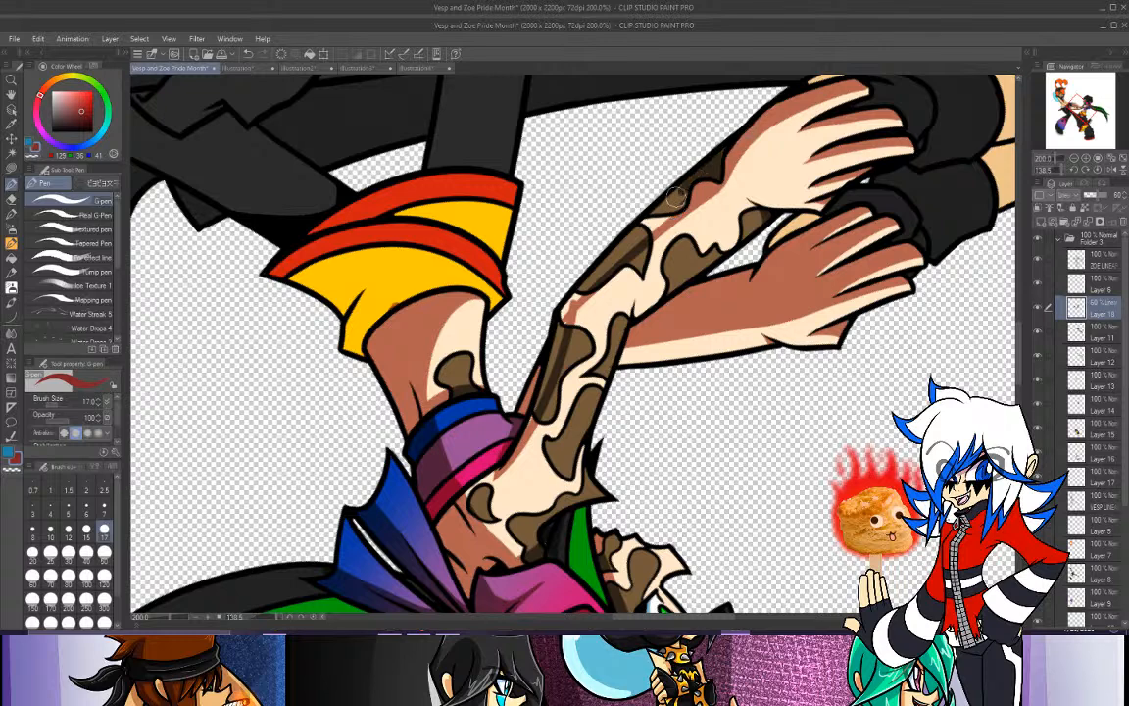
left_click_drag(725, 170, 632, 244)
left_click_drag(640, 237, 692, 203)
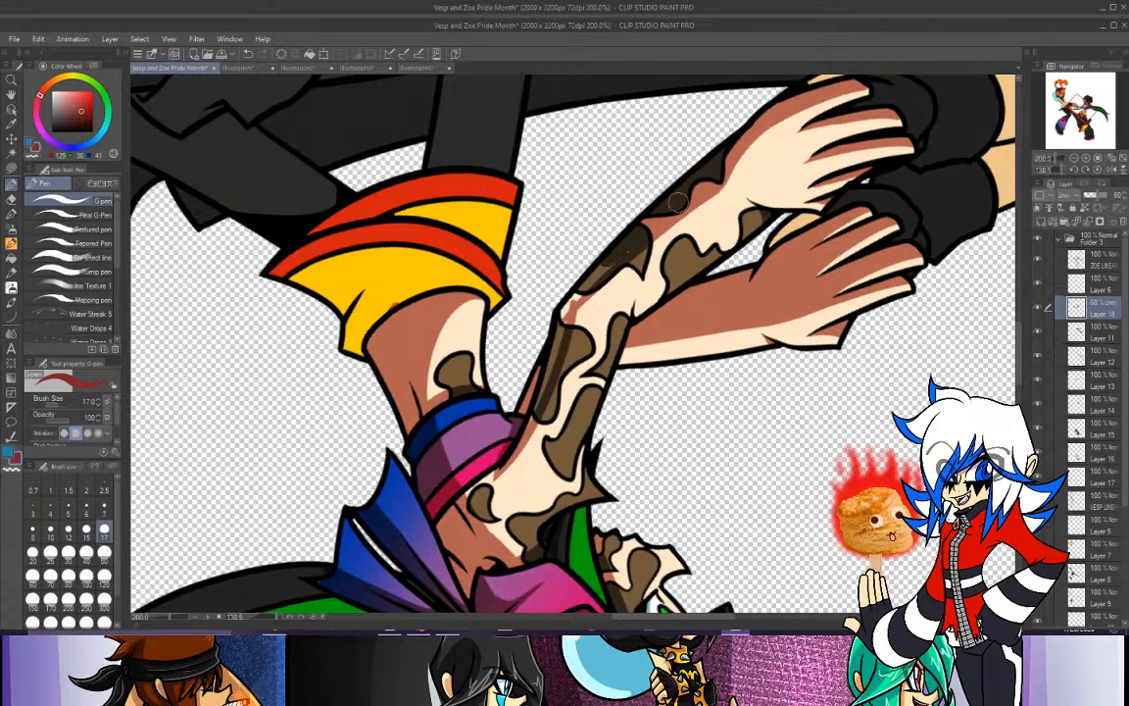
left_click_drag(639, 247, 704, 182)
mouse_move(590, 288)
left_mouse_down()
mouse_move(639, 238)
mouse_move(586, 291)
left_mouse_up()
left_click_drag(639, 241, 574, 304)
left_click(1098, 170)
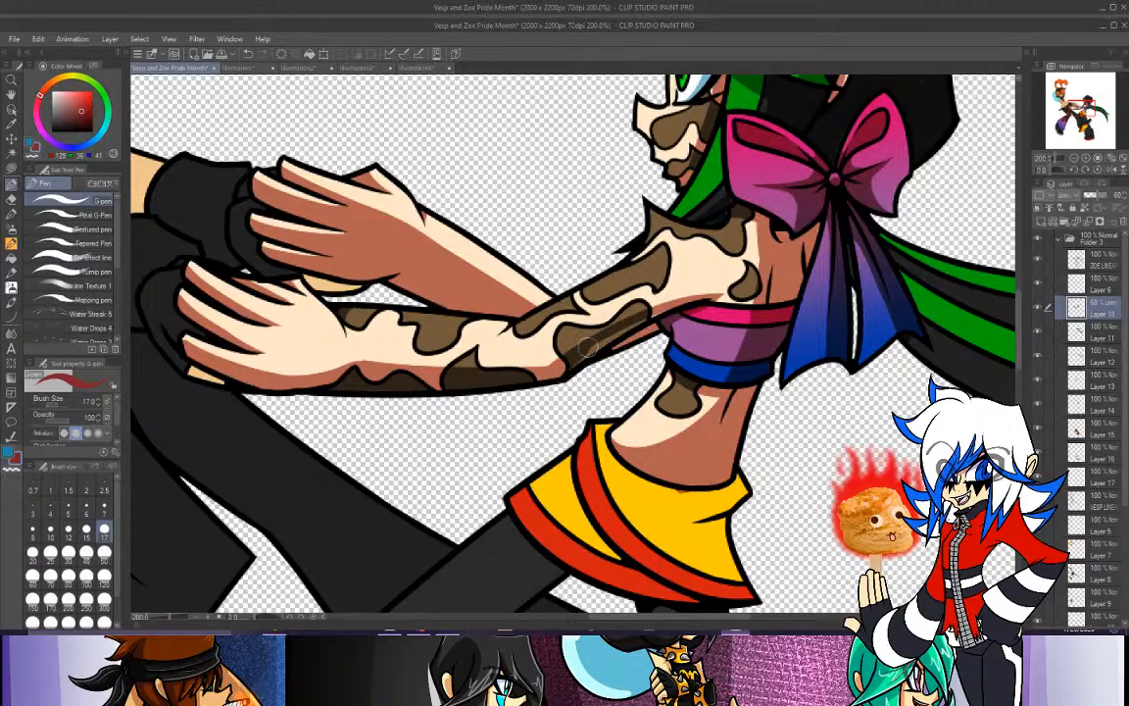
Darken the lower part of the brown spot behind Zoe's near elbow with dark red G-pen strokes.
left_click_drag(557, 378, 657, 318)
left_click_drag(496, 364, 556, 366)
key("ctrl+z")
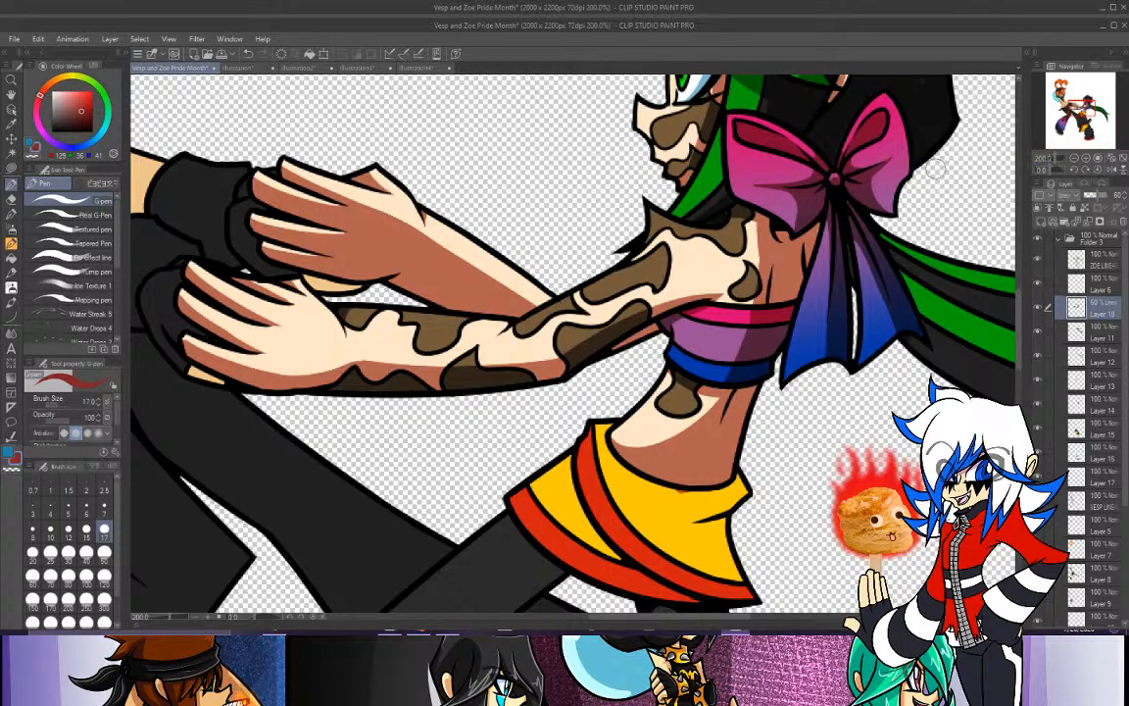
Add a curved dark red shadow along the waist edge of Zoe's yellow skirt with Lasso fill.
left_click_drag(1079, 107, 1075, 113)
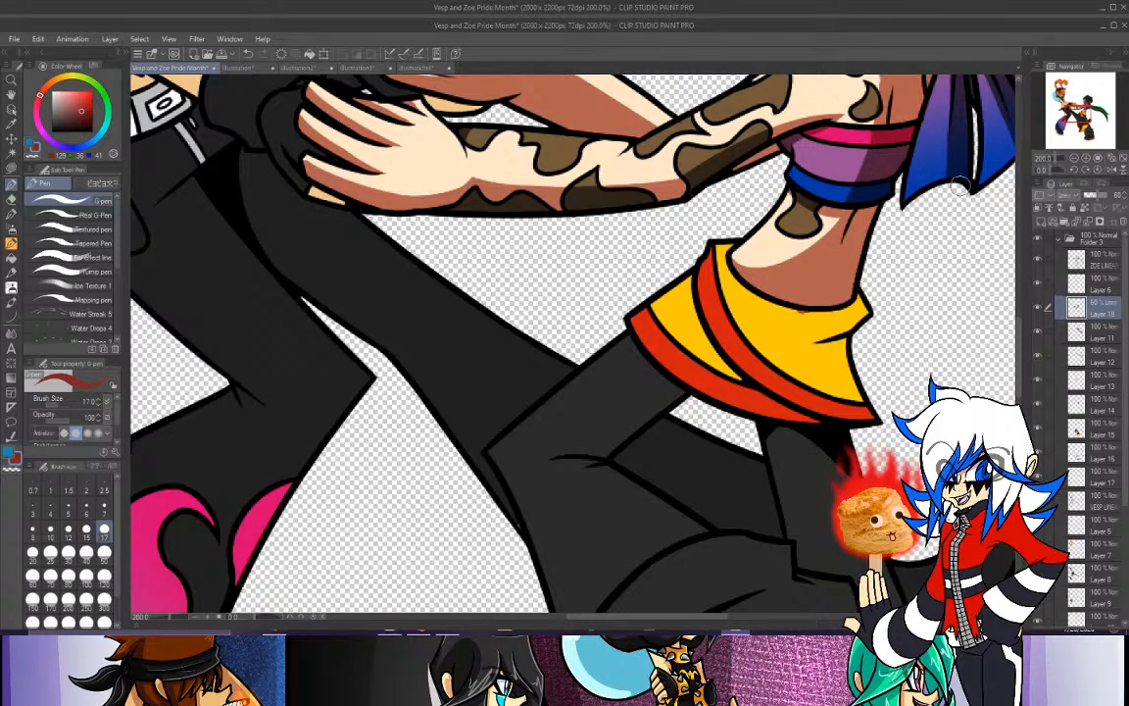
left_click_drag(1079, 109, 1079, 113)
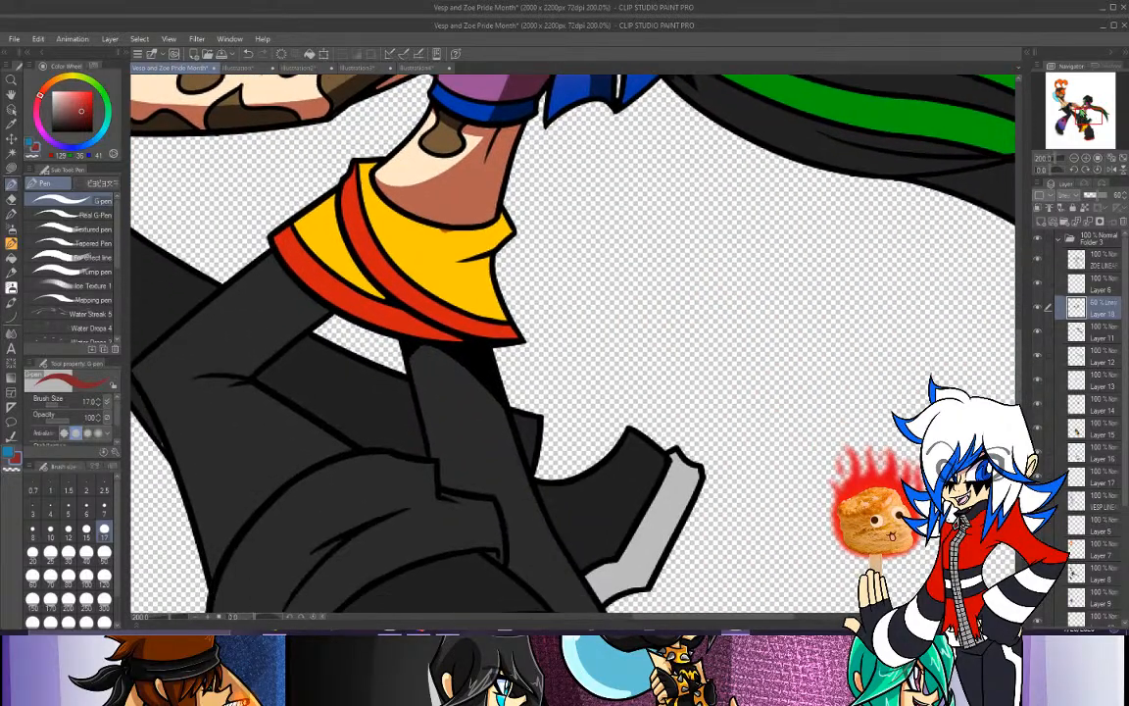
left_click(11, 166)
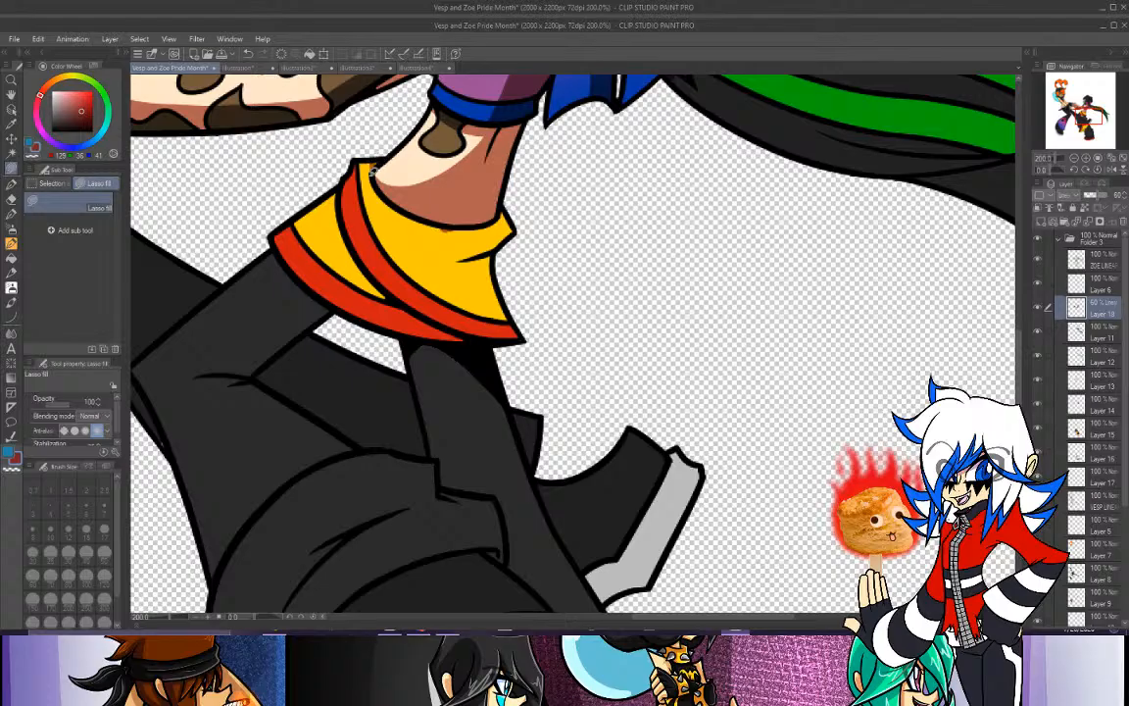
mouse_move(363, 167)
left_mouse_down()
mouse_move(378, 208)
mouse_move(456, 253)
mouse_move(500, 245)
mouse_move(488, 214)
left_mouse_up()
left_click_drag(375, 169, 372, 167)
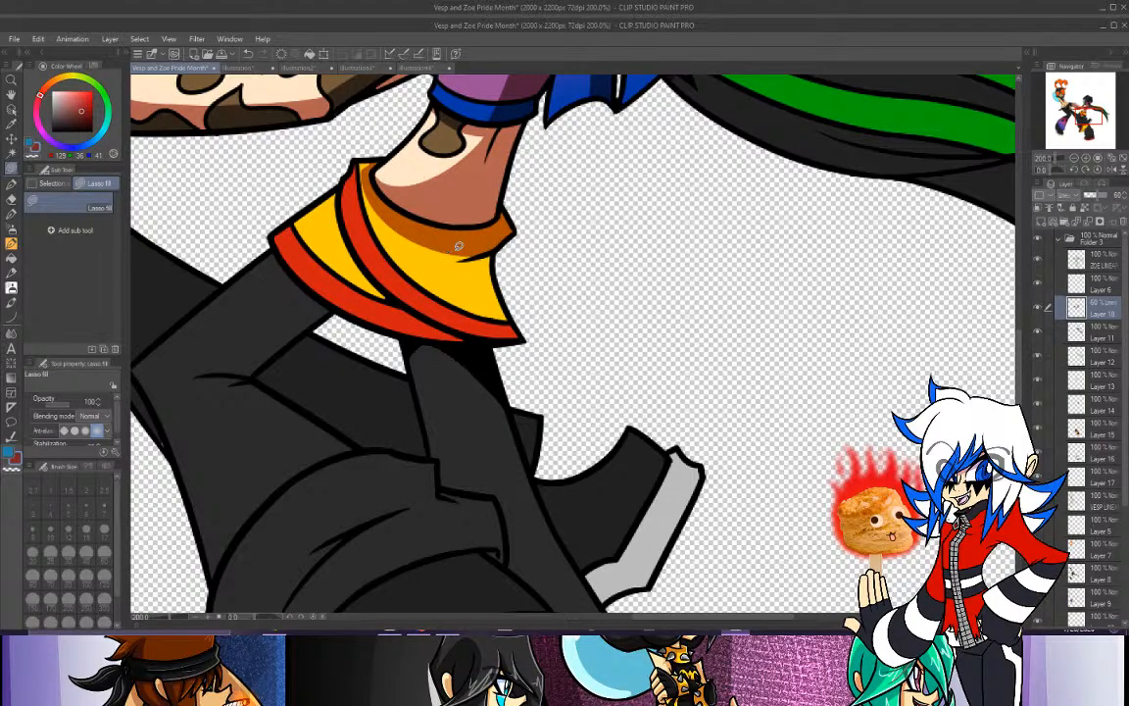
mouse_move(440, 286)
left_mouse_down()
mouse_move(438, 306)
mouse_move(513, 338)
mouse_move(508, 296)
left_mouse_up()
left_click_drag(450, 240, 412, 208)
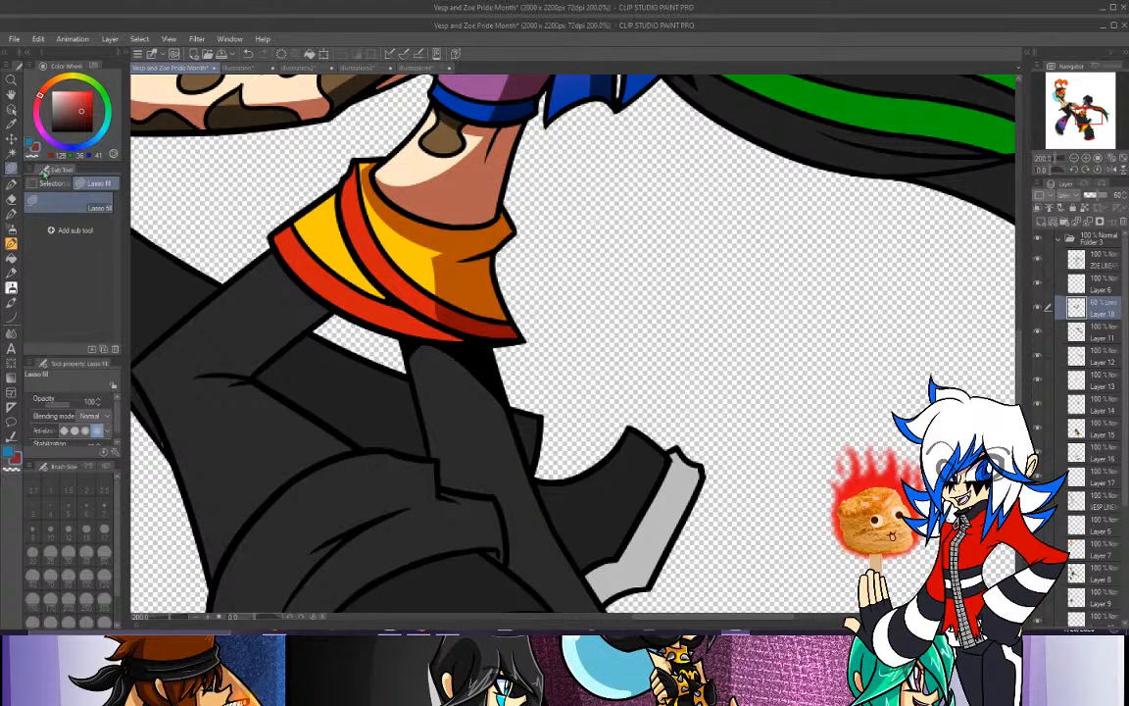
key("p")
key("ctrl+z")
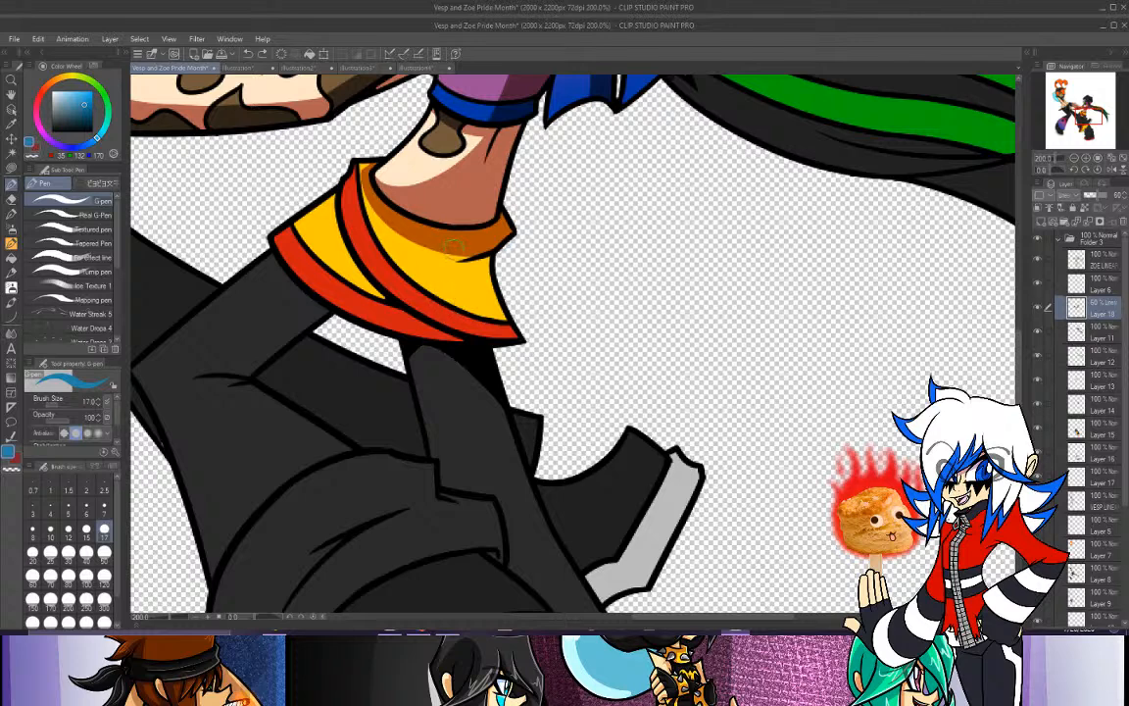
Draw a curved dark red fold line down the front yellow panel of Zoe's skirt with the G-pen.
left_click(35, 145)
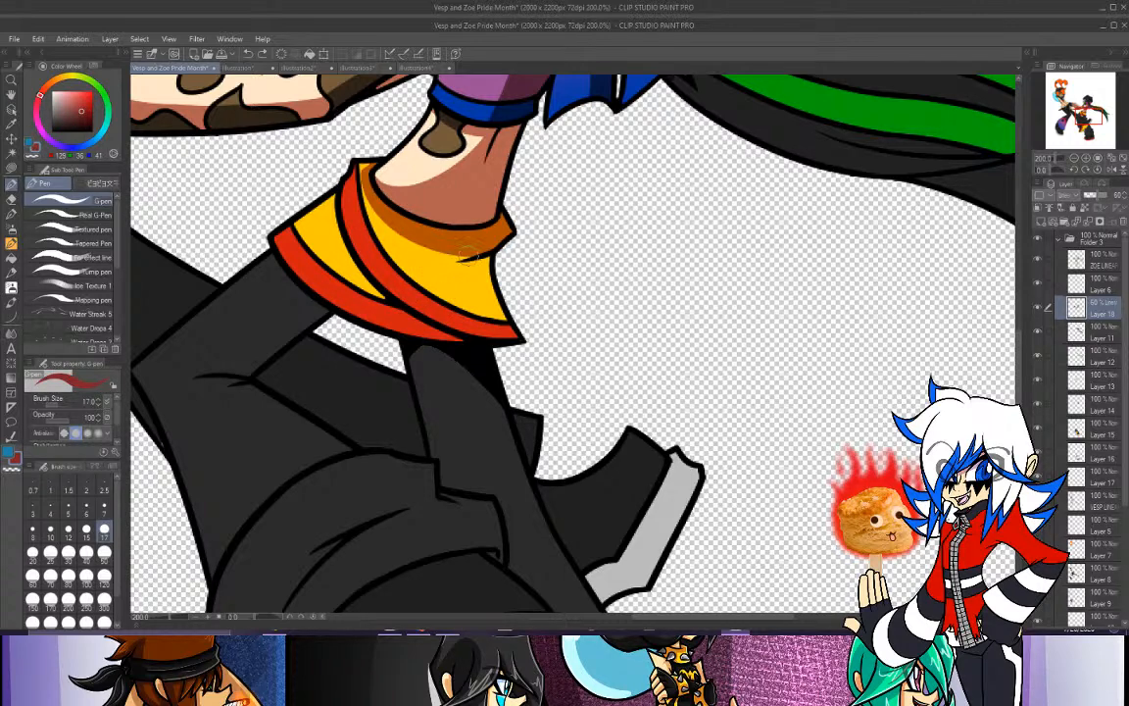
mouse_move(428, 266)
left_mouse_down()
mouse_move(460, 254)
mouse_move(430, 267)
left_mouse_up()
key("ctrl+z")
left_click_drag(431, 268, 498, 288)
key("ctrl+z")
key("ctrl+z")
mouse_move(429, 266)
left_mouse_down()
mouse_move(459, 280)
mouse_move(436, 273)
mouse_move(465, 261)
mouse_move(446, 260)
mouse_move(464, 246)
mouse_move(423, 270)
mouse_move(437, 349)
mouse_move(416, 290)
mouse_move(403, 332)
left_mouse_up()
key("ctrl+z")
key("ctrl+z")
key("ctrl+z")
left_click(28, 139)
key("ctrl+z")
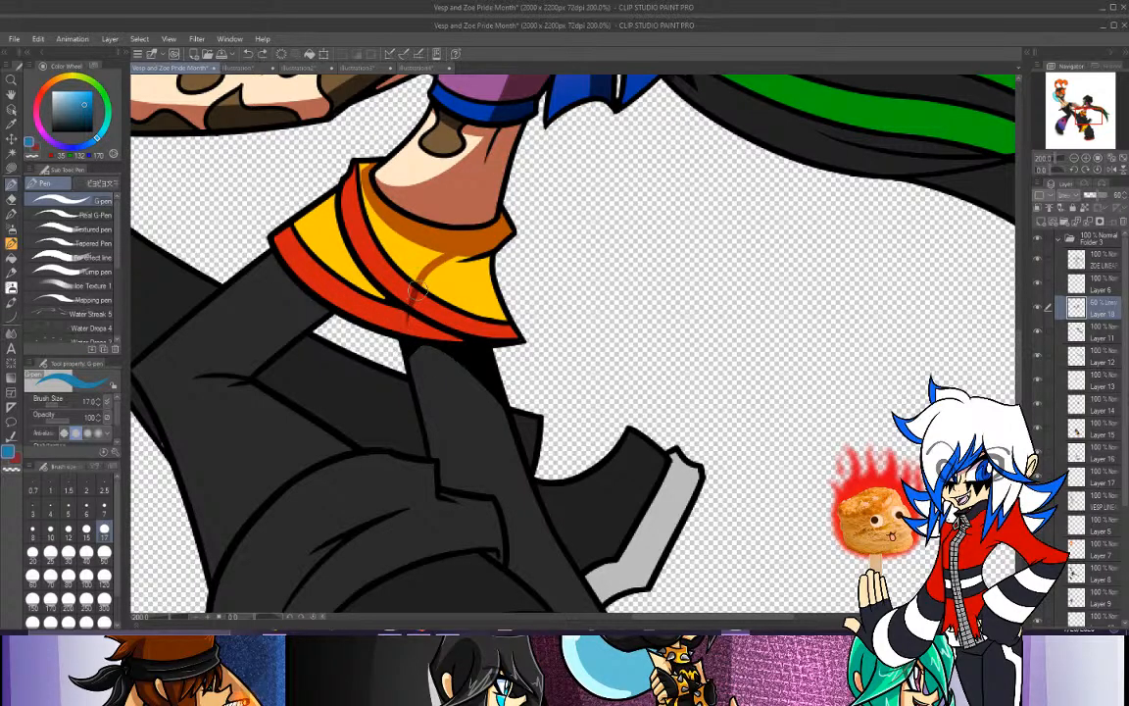
Shade the skirt's red stripe and red hem below the fold line in blue with the G-pen.
left_click_drag(420, 289, 408, 340)
key("ctrl+z")
mouse_move(421, 290)
left_mouse_down()
mouse_move(408, 331)
mouse_move(443, 342)
mouse_move(412, 333)
mouse_move(453, 341)
mouse_move(420, 326)
mouse_move(461, 344)
mouse_move(410, 313)
mouse_move(418, 293)
mouse_move(470, 333)
mouse_move(425, 309)
mouse_move(474, 331)
left_mouse_up()
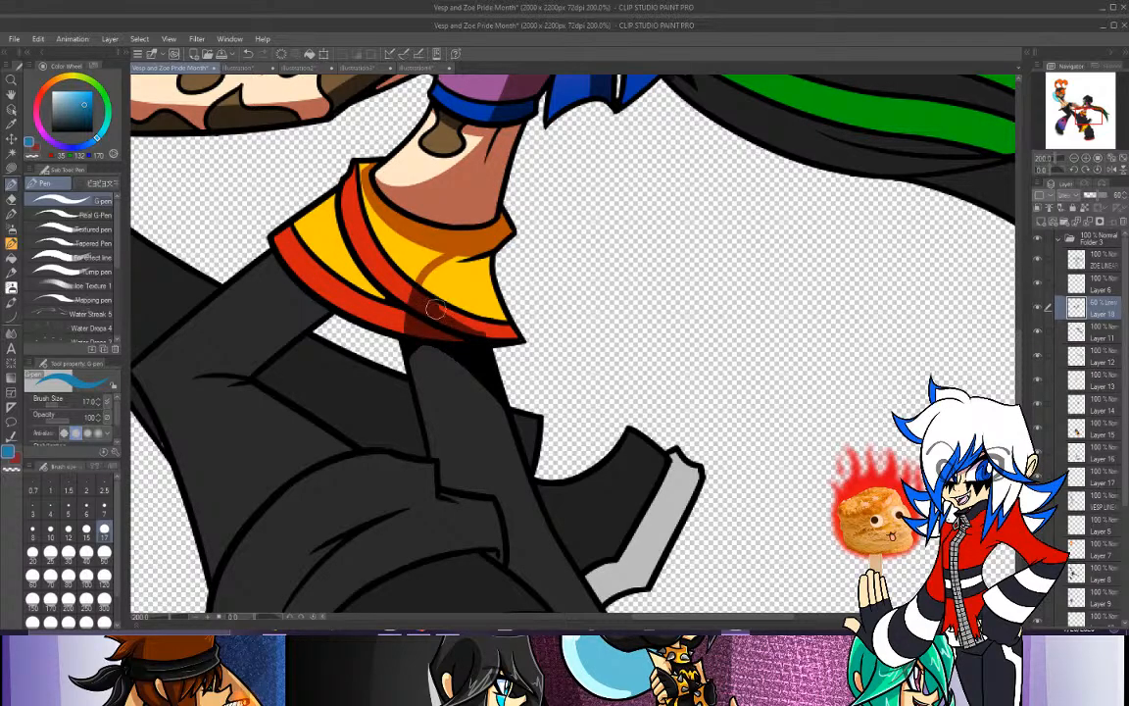
left_click_drag(434, 301, 504, 328)
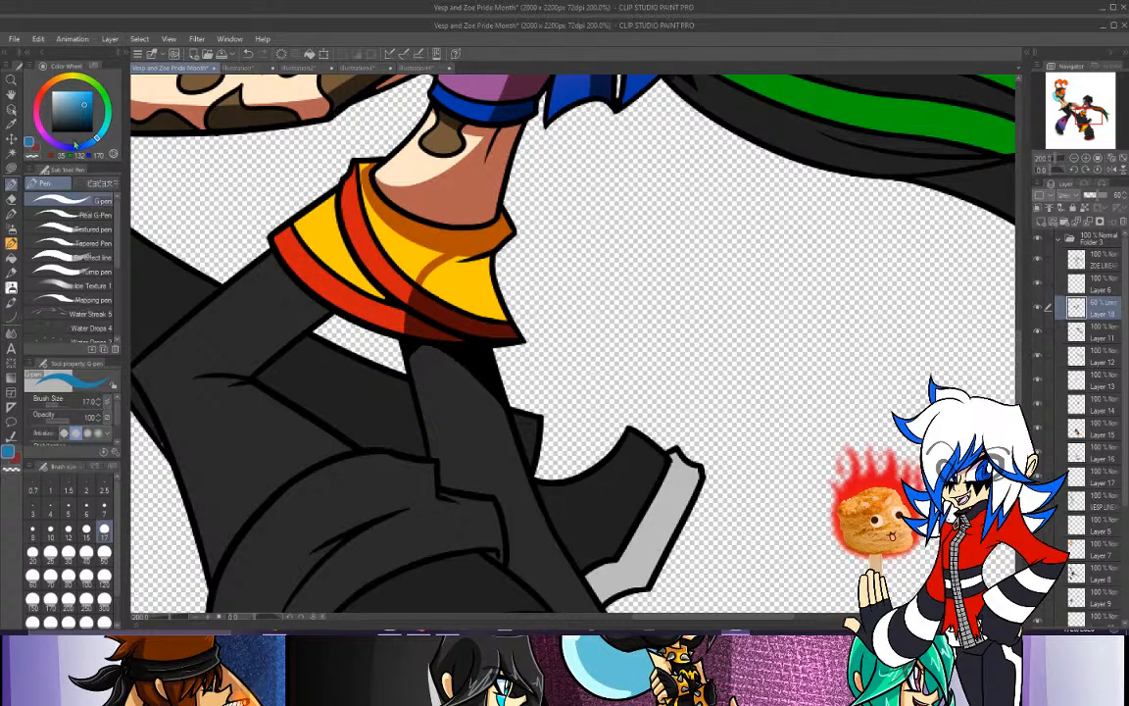
Shade the rear yellow skirt panel along the red stripe in dark red, and switch to blue for the red bands.
left_click(34, 146)
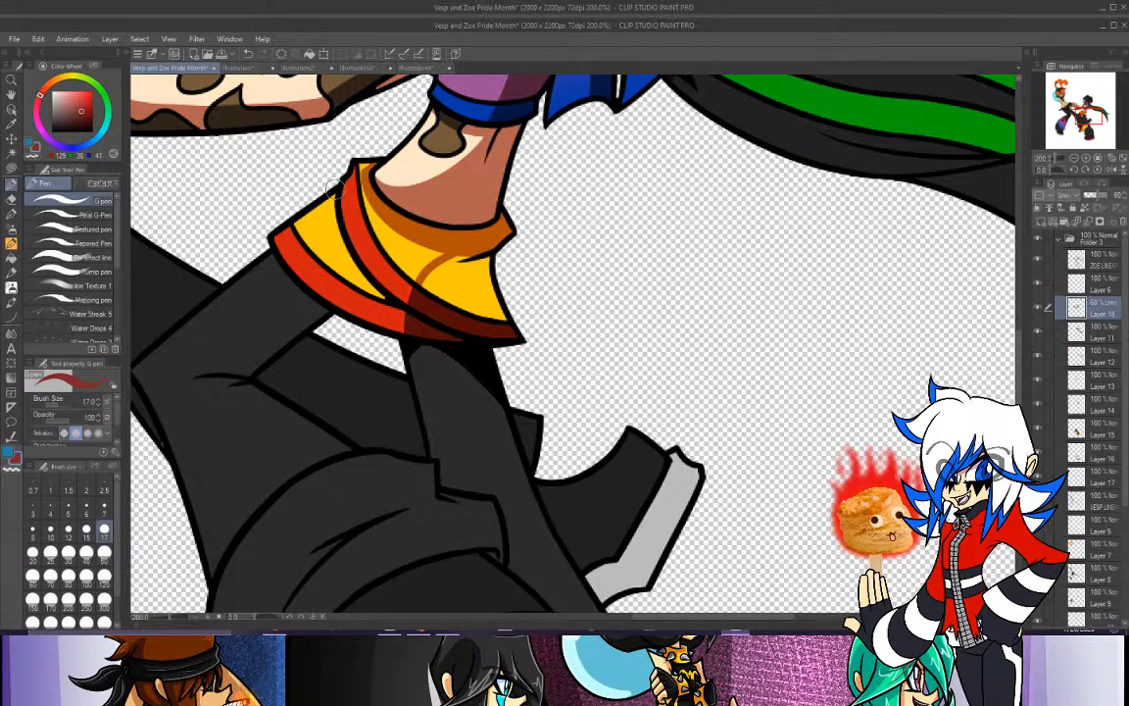
key("ctrl+z")
left_click_drag(339, 197, 393, 317)
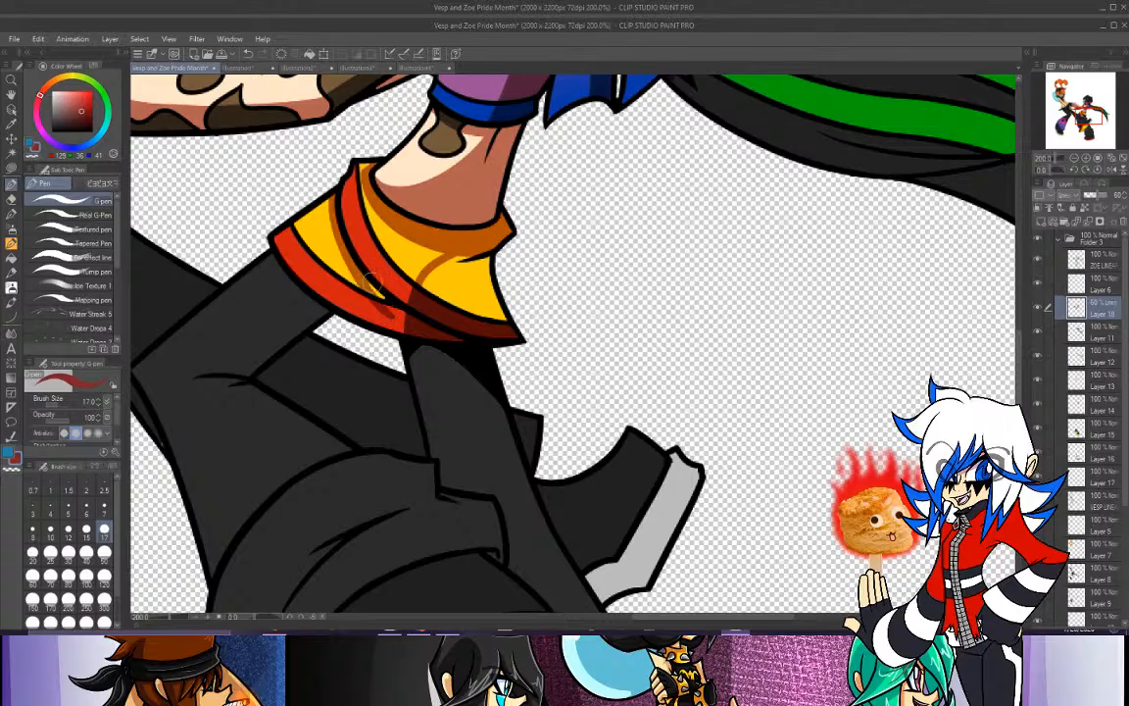
left_click(337, 260, "alt")
key("x")
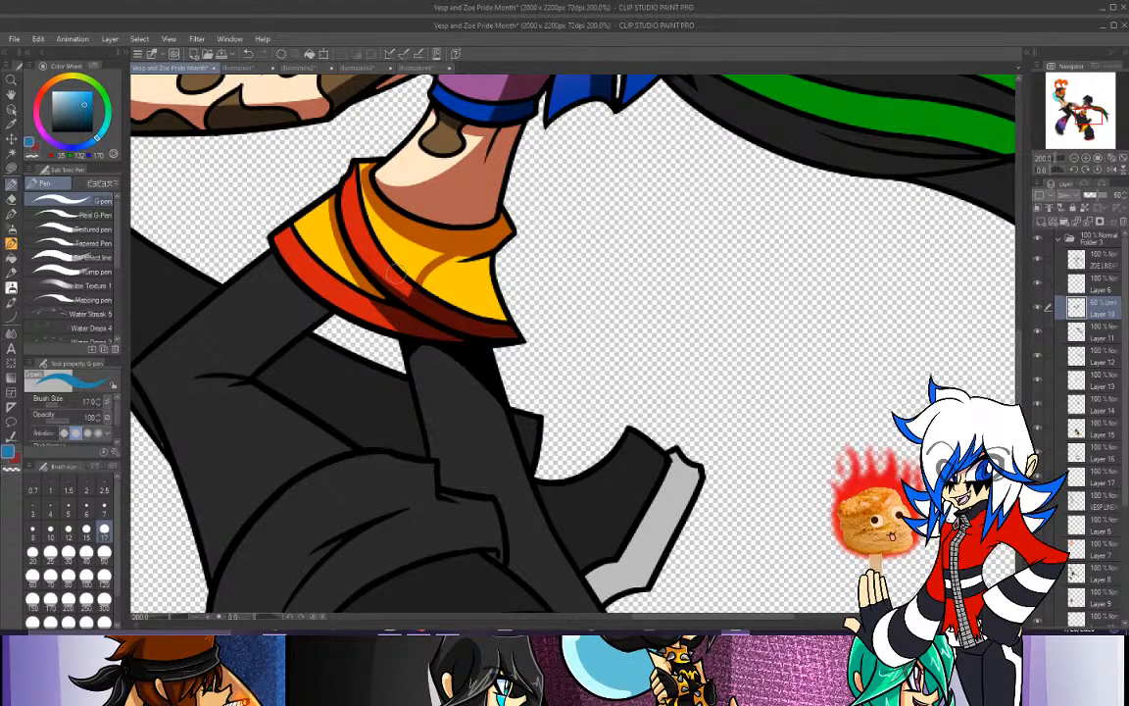
Fill the front yellow panel beyond the fold line with dark red and extend the blue shading along the red hem and stripe.
left_click(35, 147)
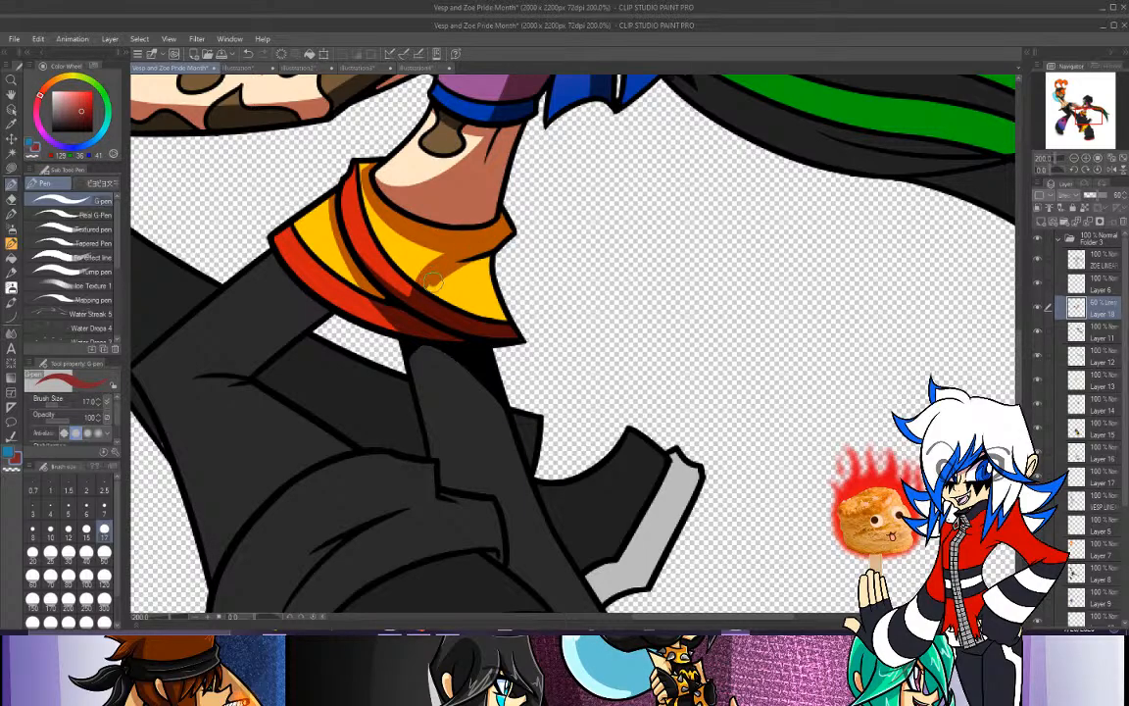
mouse_move(434, 282)
left_mouse_down()
mouse_move(503, 319)
mouse_move(487, 261)
mouse_move(466, 264)
mouse_move(490, 301)
mouse_move(402, 257)
mouse_move(441, 280)
mouse_move(421, 235)
mouse_move(470, 286)
mouse_move(421, 250)
mouse_move(474, 289)
left_mouse_up()
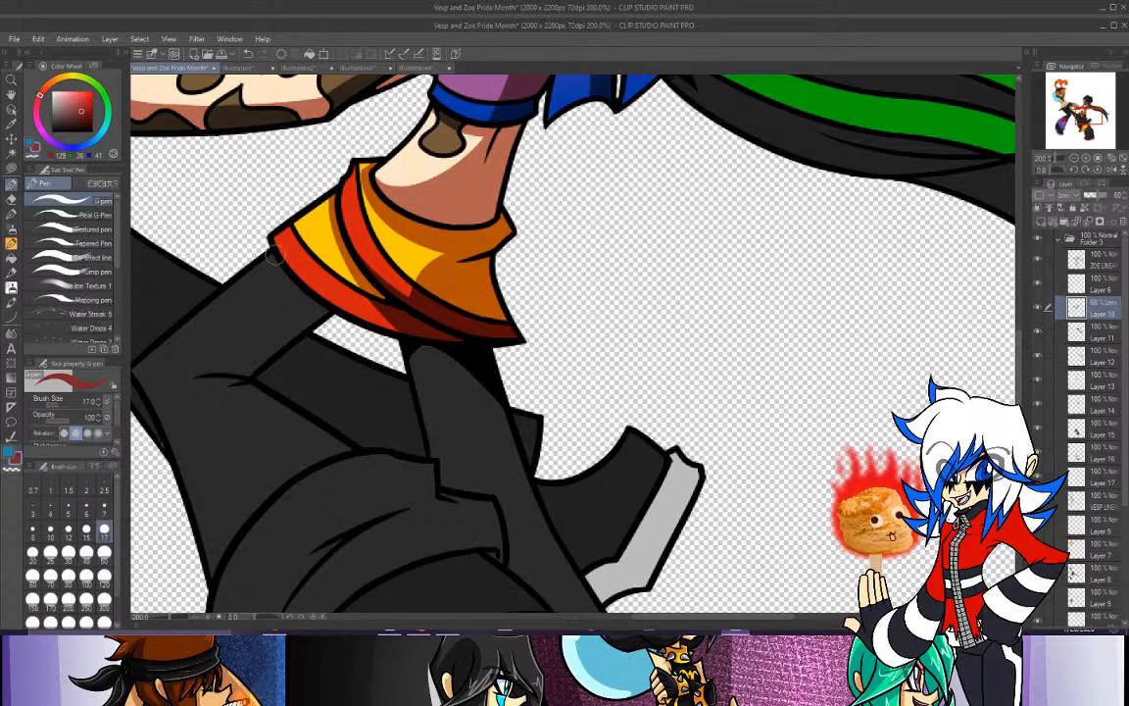
left_click(37, 145)
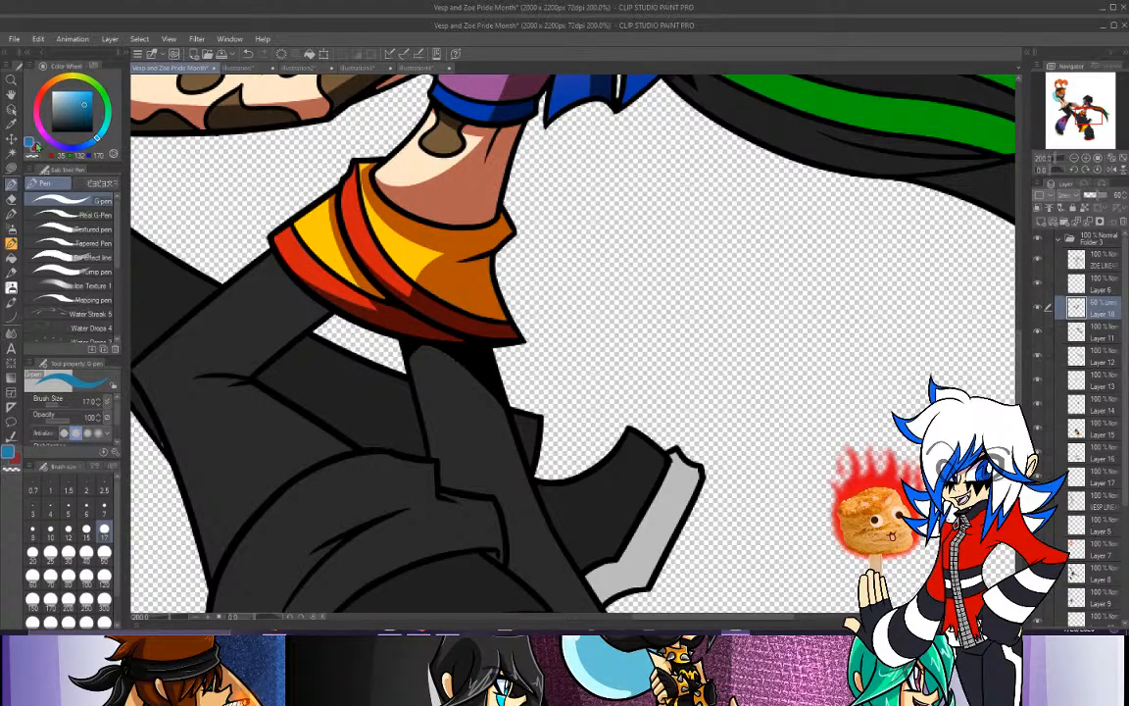
left_click(40, 96)
left_click(81, 111)
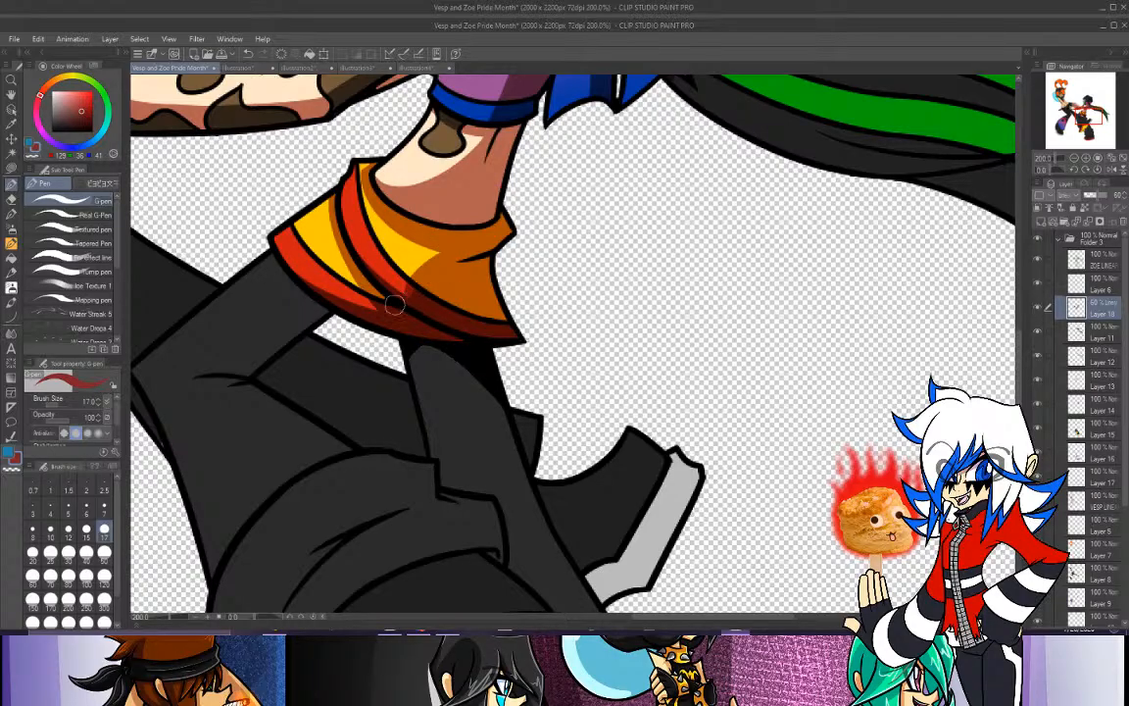
left_click(29, 143)
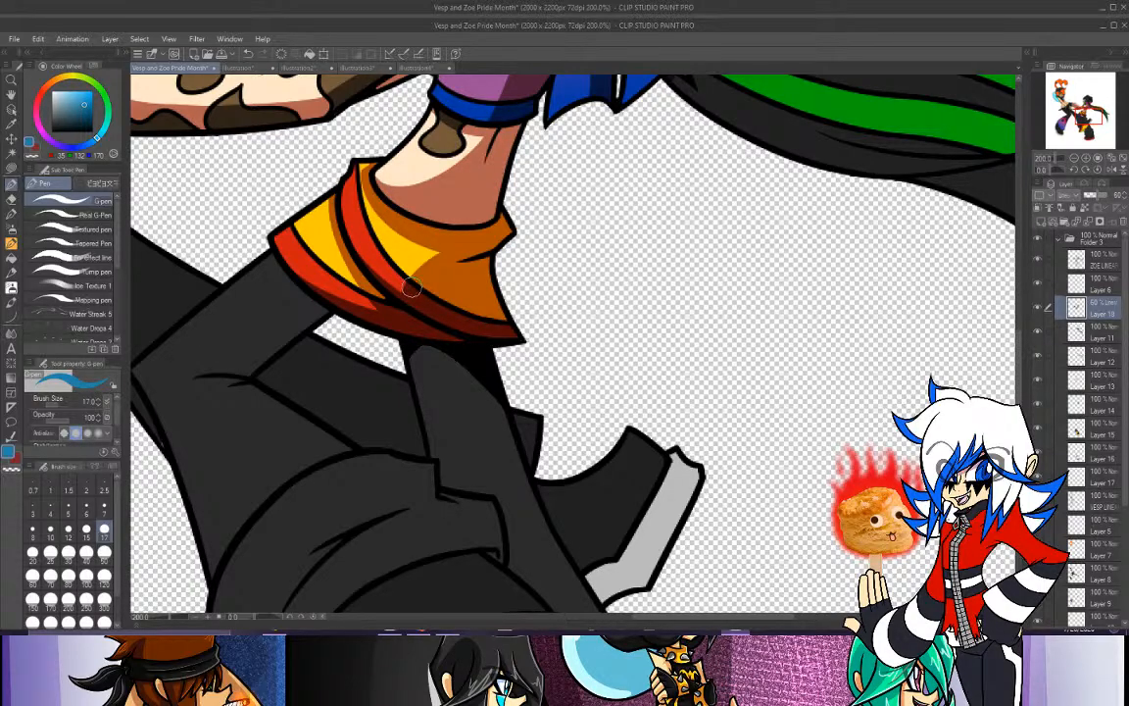
Hide Layer 11 to remove the black fill from Zoe's ponytail while shading it.
left_click(1076, 160)
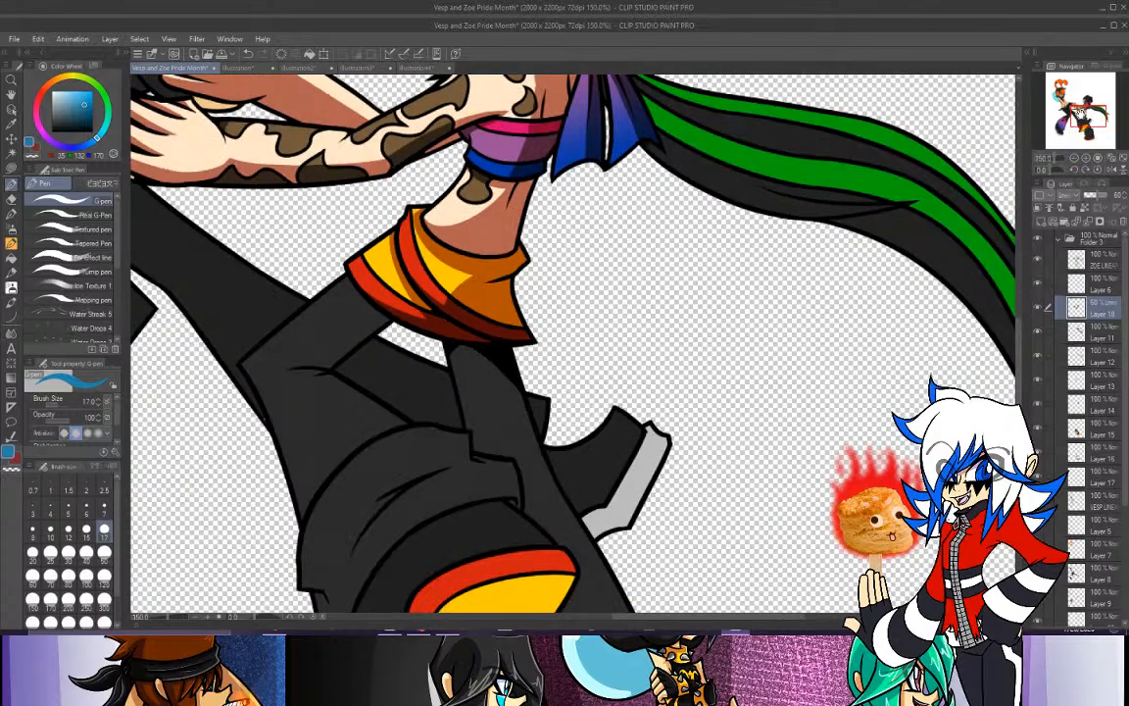
left_click_drag(1080, 107, 1100, 108)
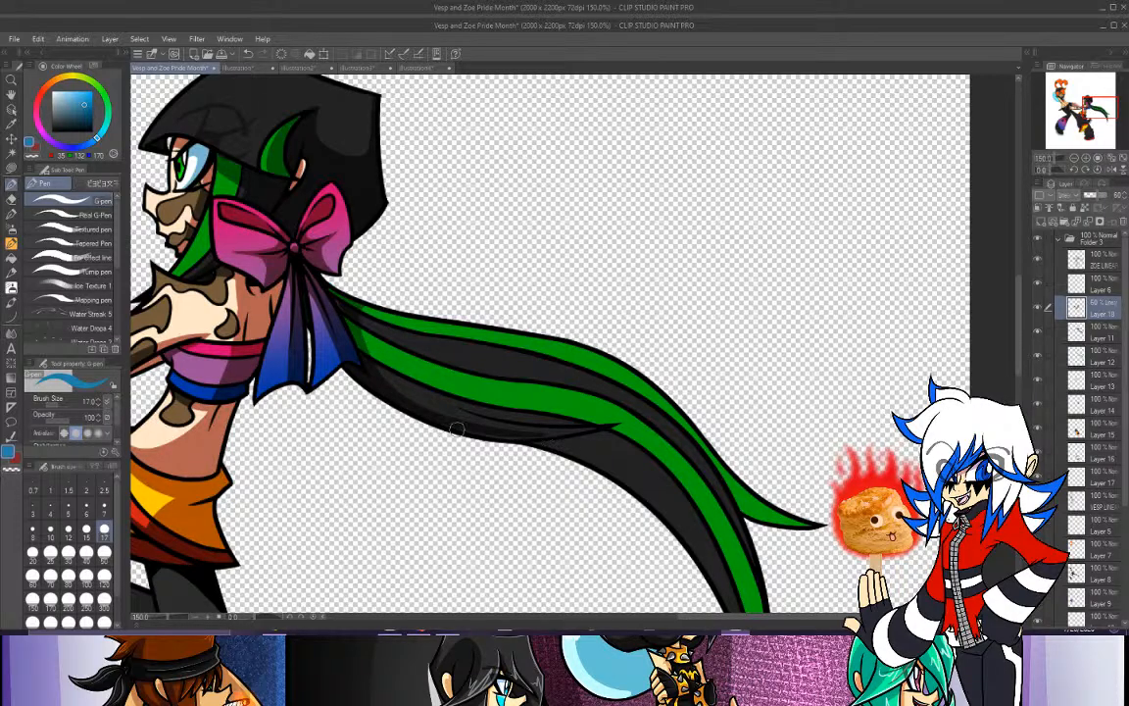
left_click(1040, 334)
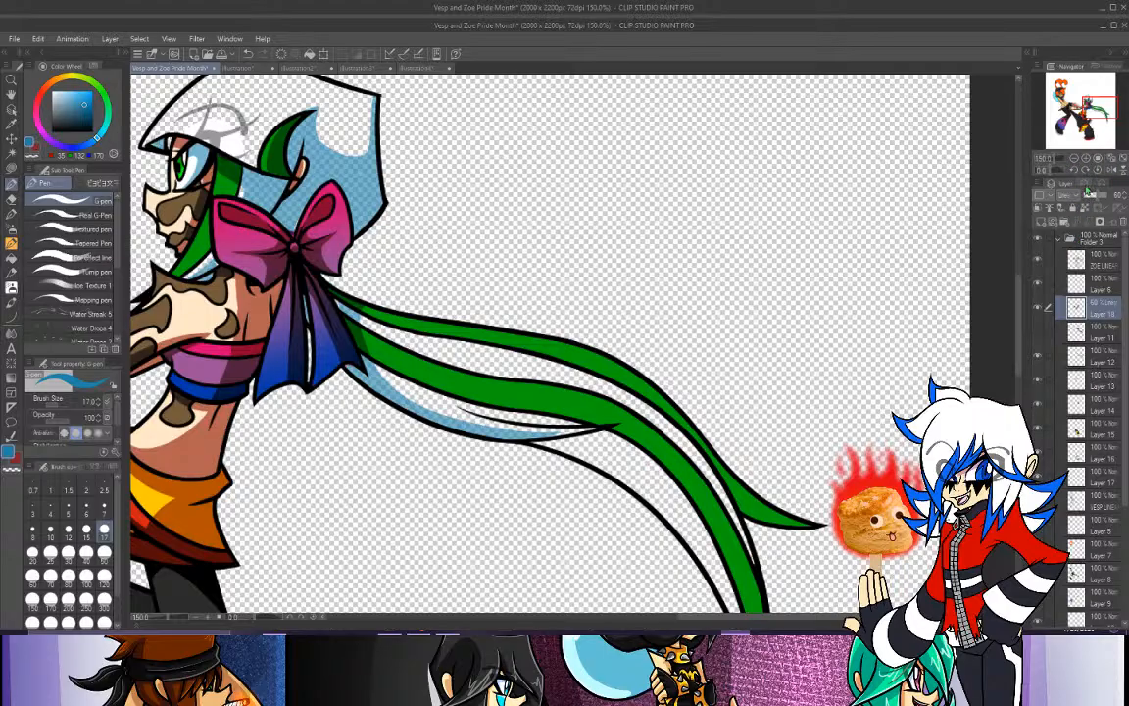
left_click(1087, 157)
left_click(1062, 171)
left_click_drag(1063, 172, 1065, 172)
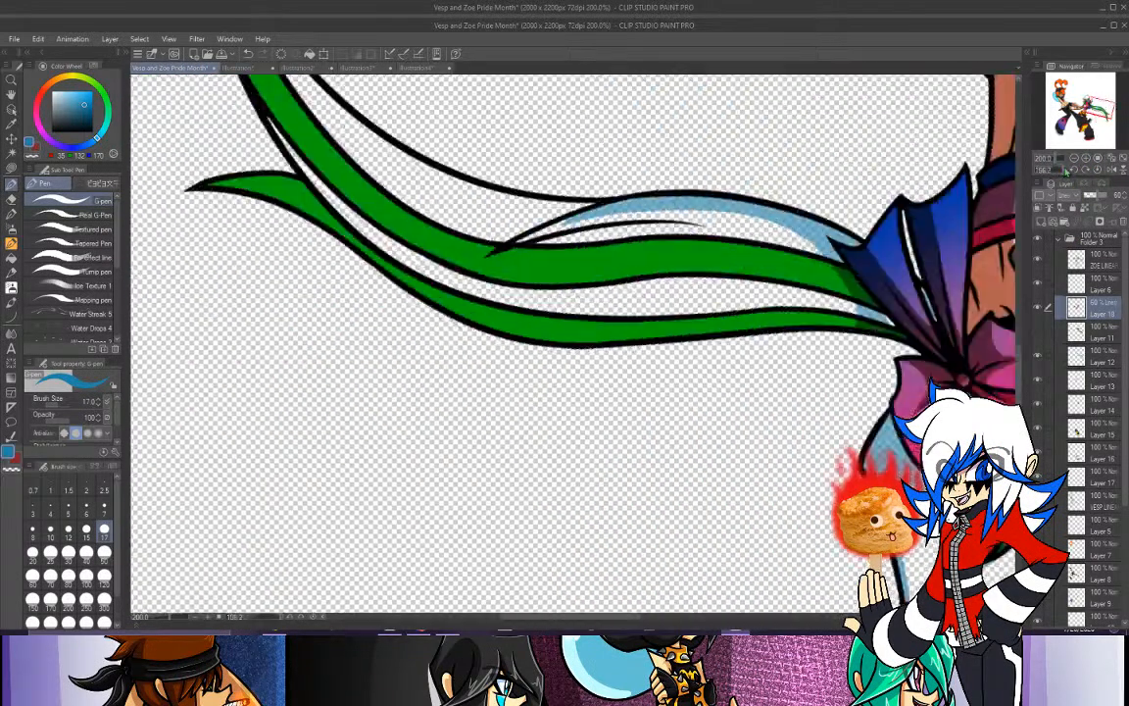
left_click_drag(511, 249, 627, 204)
key("ctrl+z")
left_click(1098, 170)
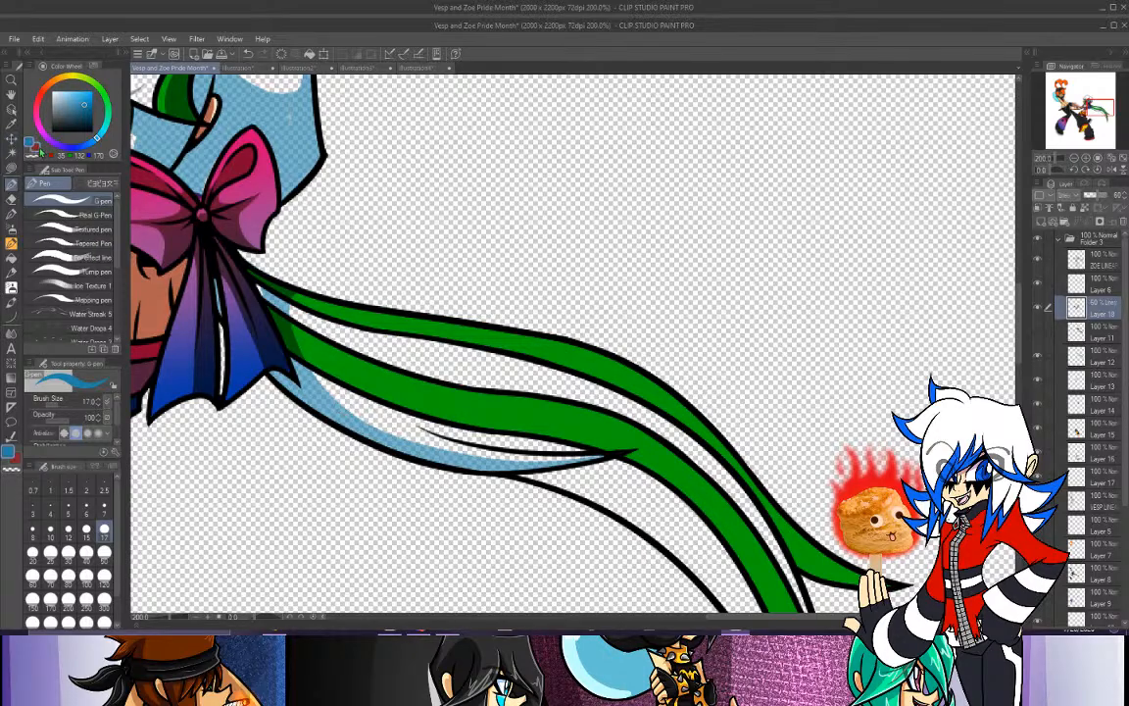
key("x")
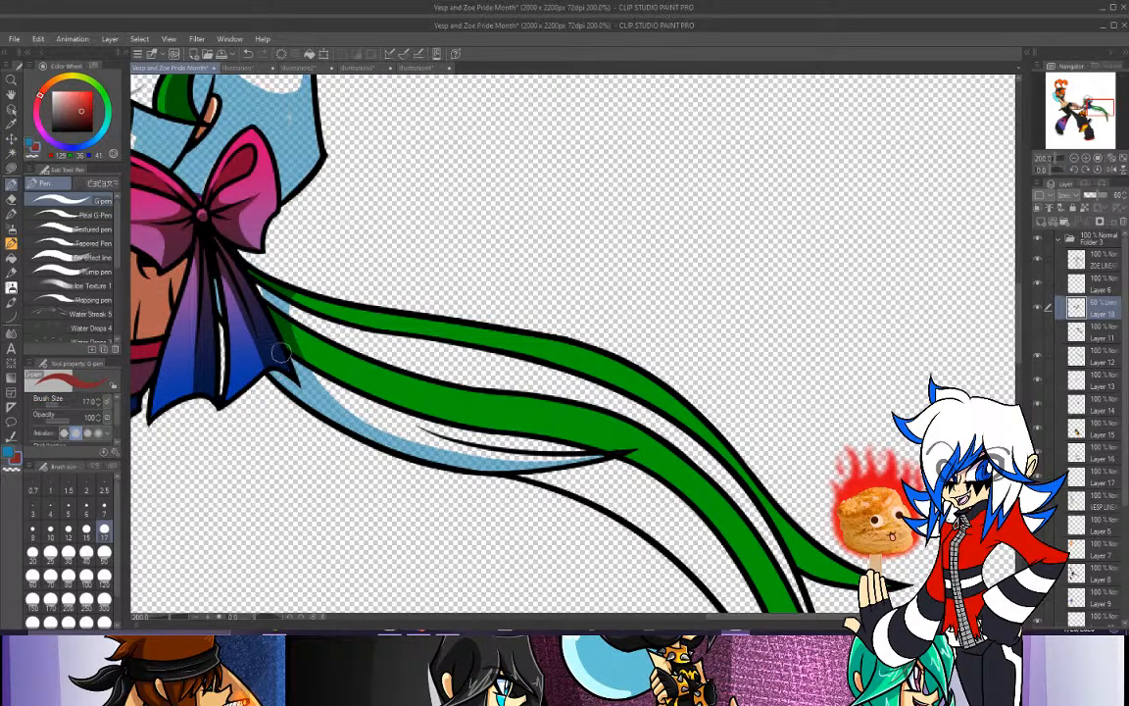
key("x")
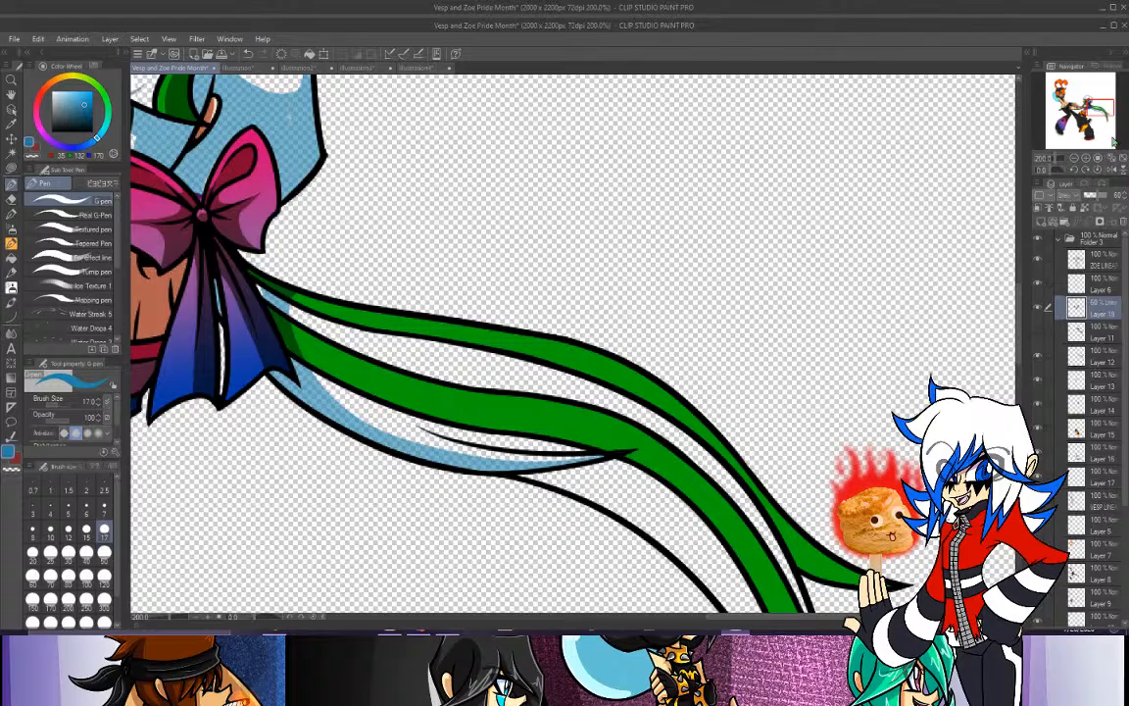
Add a blue shadow beneath the folded strand in the middle of the ponytail with Lasso fill, and return to the G-pen.
left_click_drag(1087, 102, 1095, 110)
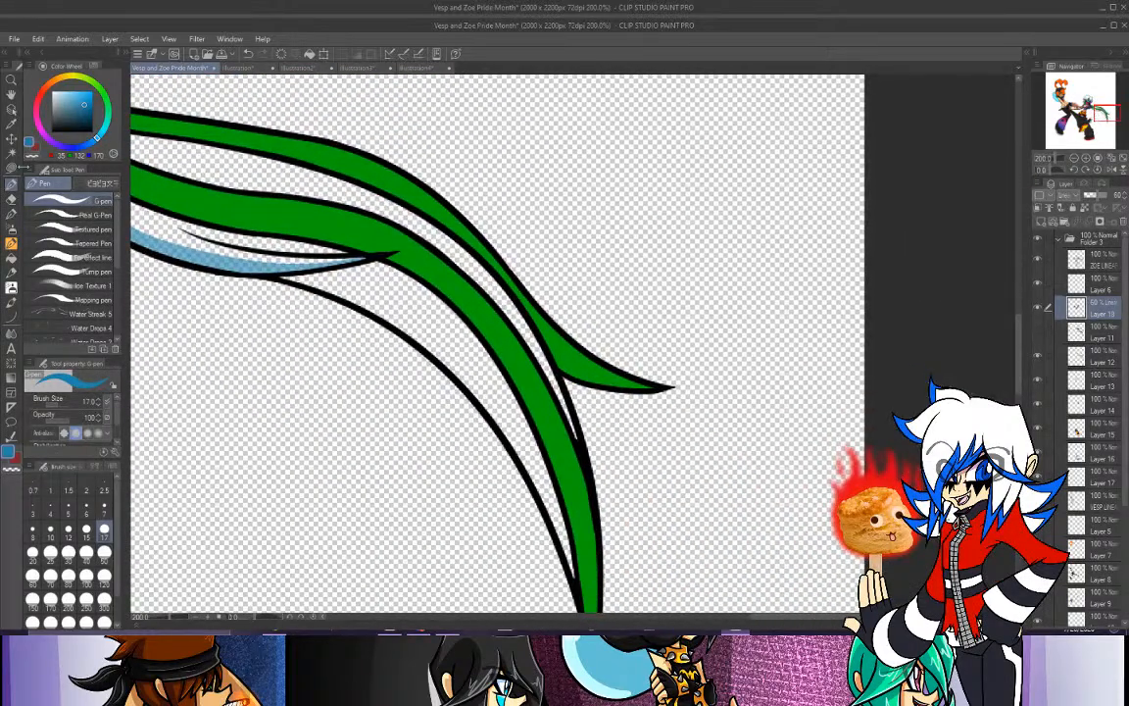
left_click(12, 167)
mouse_move(380, 258)
left_mouse_down()
mouse_move(363, 287)
mouse_move(338, 292)
mouse_move(274, 272)
mouse_move(346, 260)
left_mouse_up()
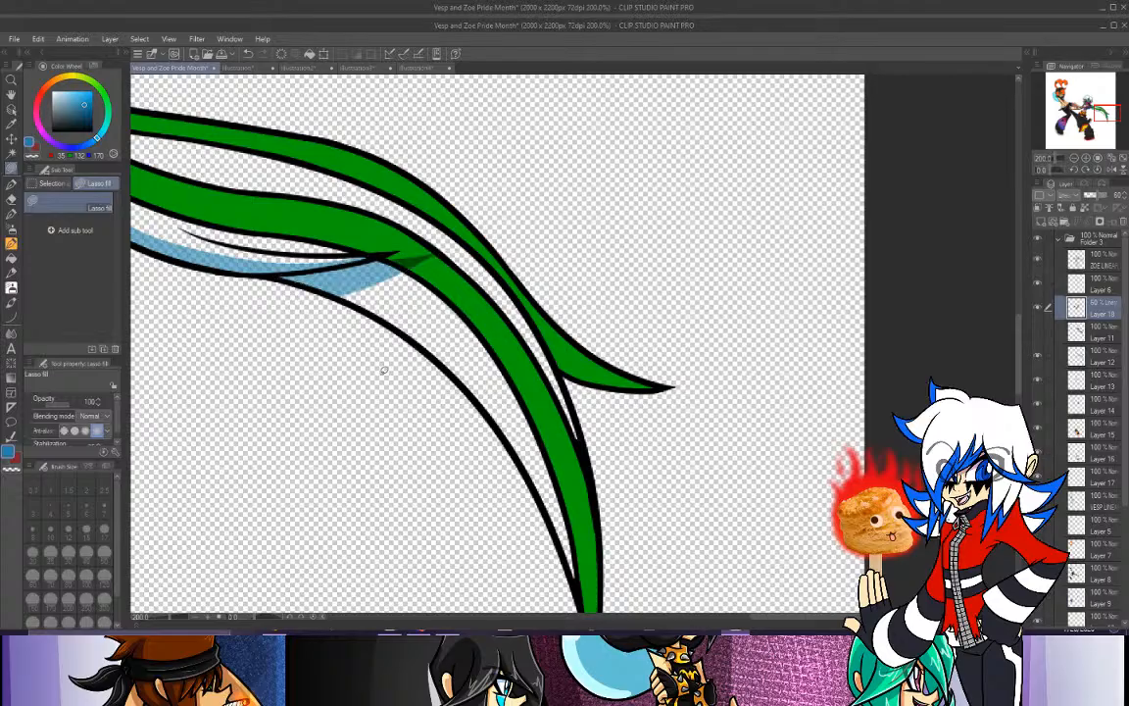
left_click(11, 184)
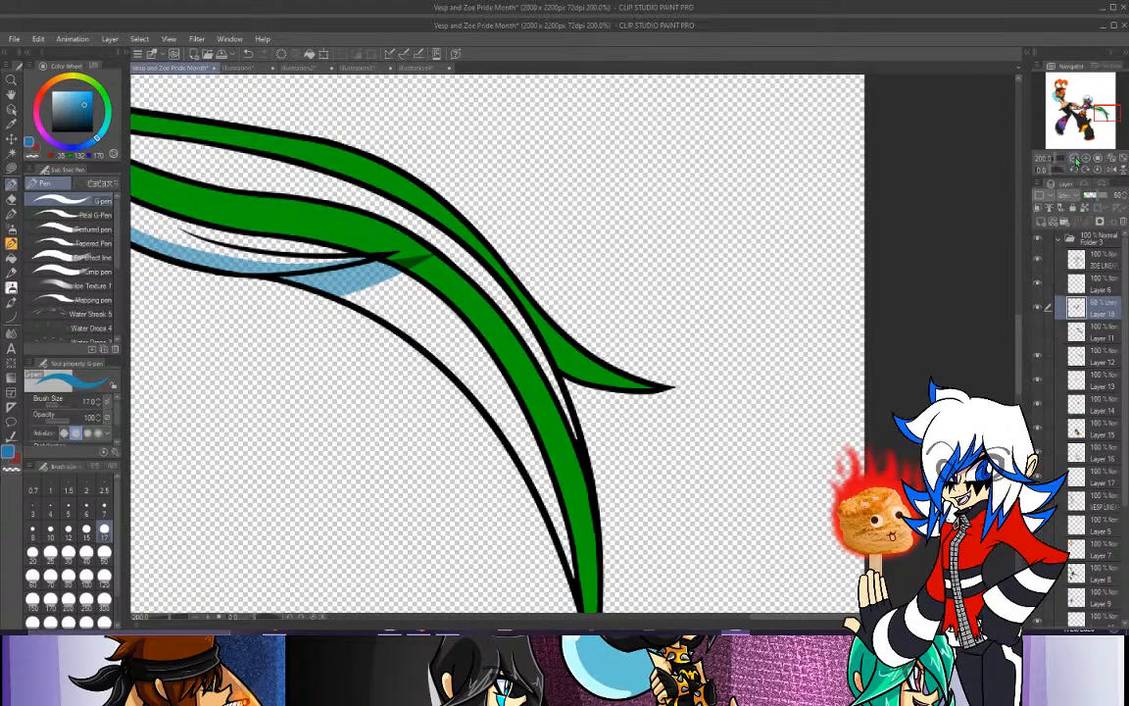
left_click(1075, 159)
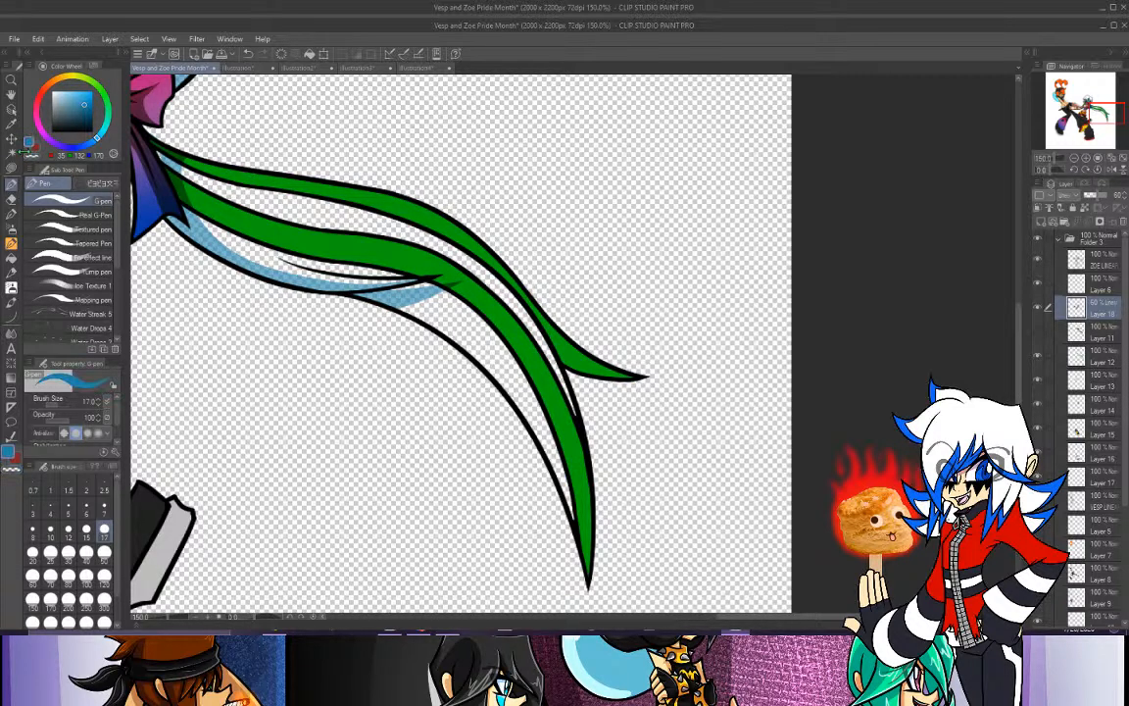
left_click(11, 168)
left_click_drag(1059, 171, 1043, 174)
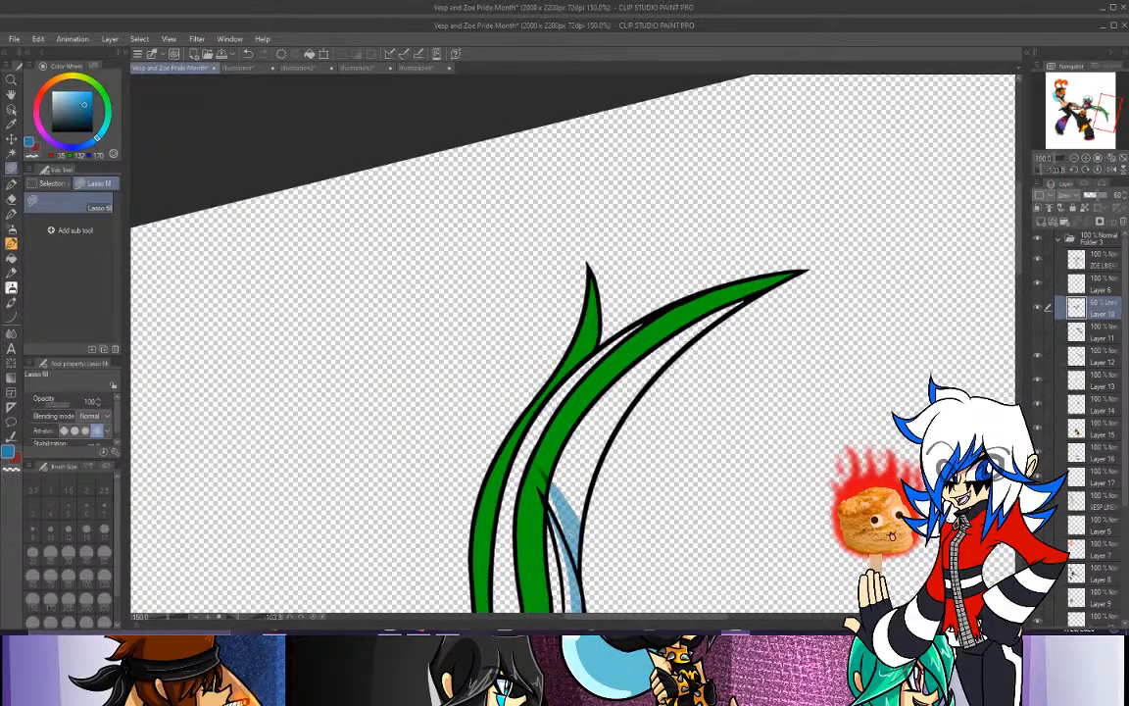
left_click_drag(579, 473, 683, 274)
key("ctrl+z")
mouse_move(571, 530)
left_mouse_down()
mouse_move(607, 390)
mouse_move(732, 304)
mouse_move(788, 281)
mouse_move(747, 297)
left_mouse_up()
key("ctrl+z")
mouse_move(574, 500)
left_mouse_down()
mouse_move(534, 373)
mouse_move(664, 275)
mouse_move(588, 338)
mouse_move(580, 520)
left_mouse_up()
key("ctrl+z")
left_click(11, 183)
mouse_move(794, 272)
left_mouse_down()
mouse_move(653, 355)
mouse_move(569, 522)
mouse_move(774, 278)
left_mouse_up()
key("ctrl+z")
key("ctrl+z")
mouse_move(518, 459)
left_mouse_down()
mouse_move(534, 392)
mouse_move(769, 276)
left_mouse_up()
key("ctrl+z")
mouse_move(510, 457)
left_mouse_down()
mouse_move(588, 319)
mouse_move(691, 263)
left_mouse_up()
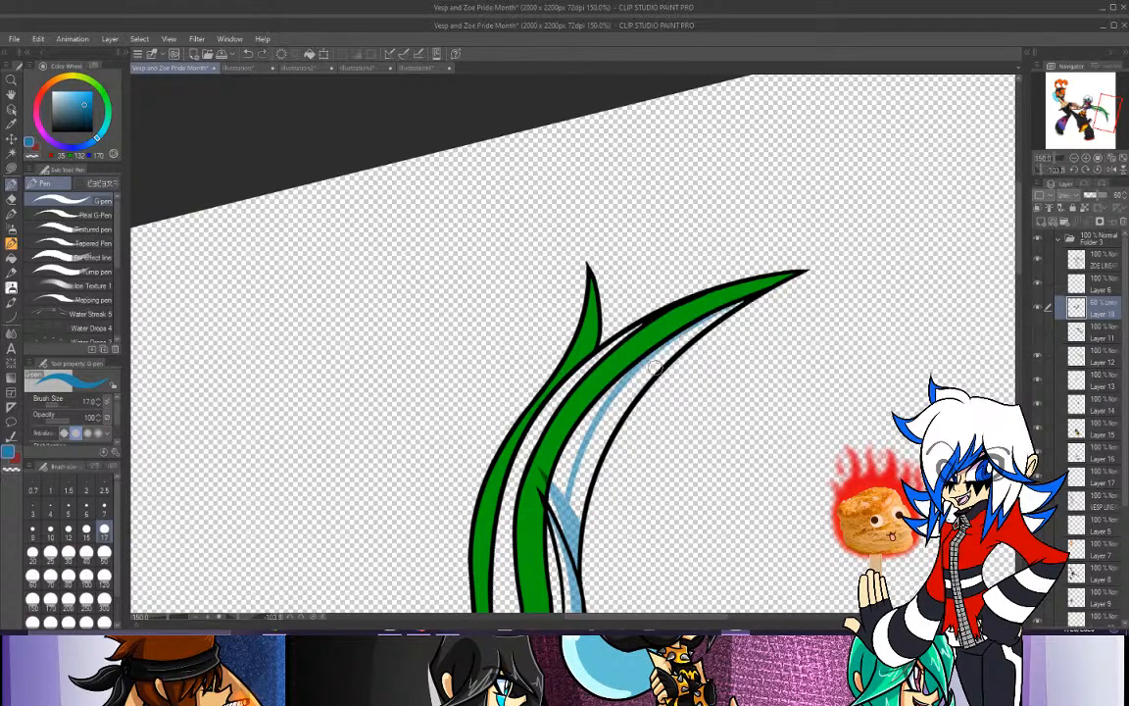
key("ctrl+z")
mouse_move(510, 457)
left_mouse_down()
mouse_move(647, 354)
mouse_move(690, 337)
left_mouse_up()
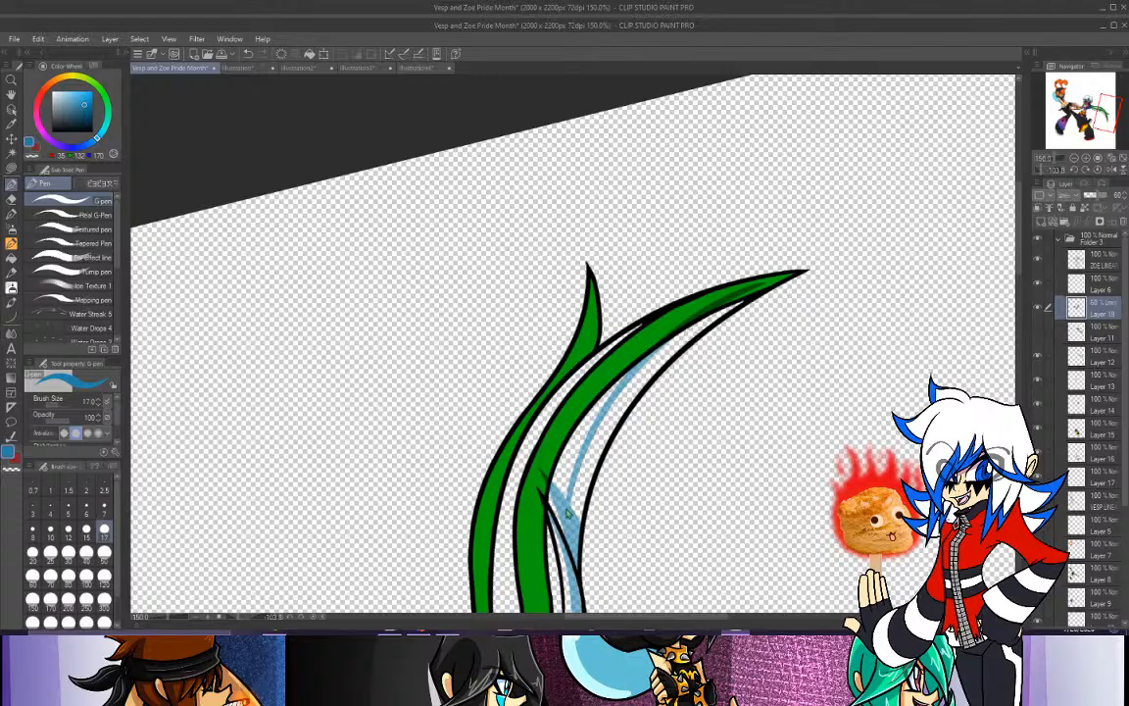
key("ctrl+z")
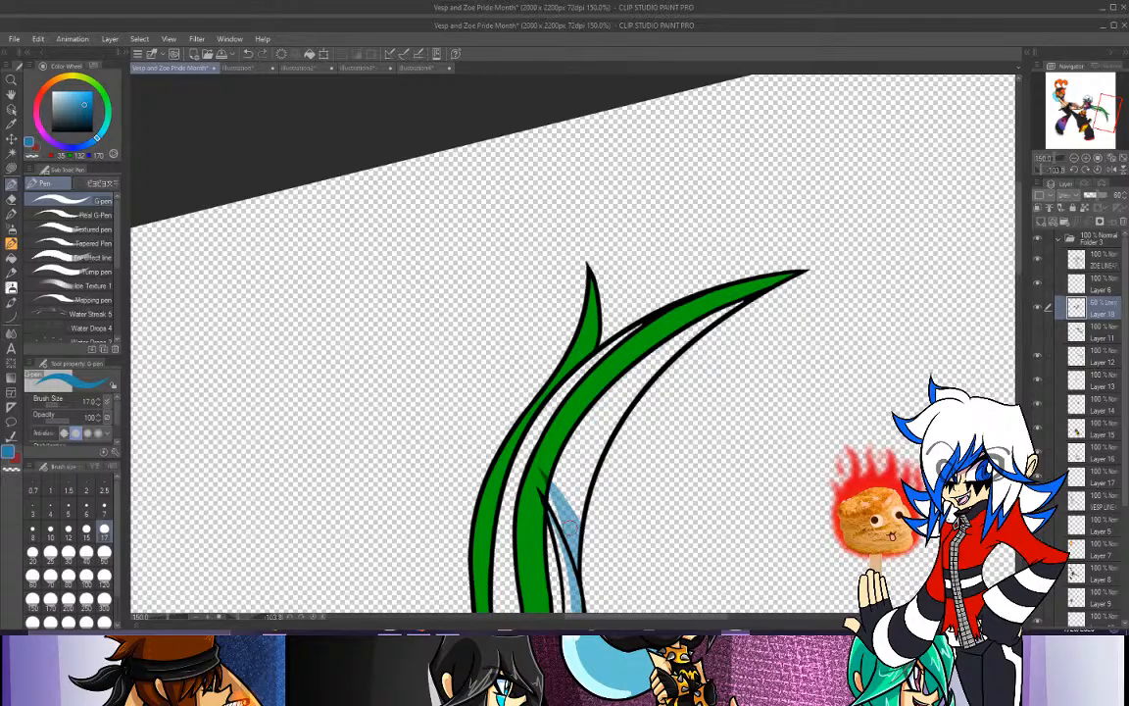
left_click_drag(572, 503, 695, 320)
key("ctrl+z")
left_click_drag(572, 503, 782, 278)
left_click_drag(571, 508, 649, 361)
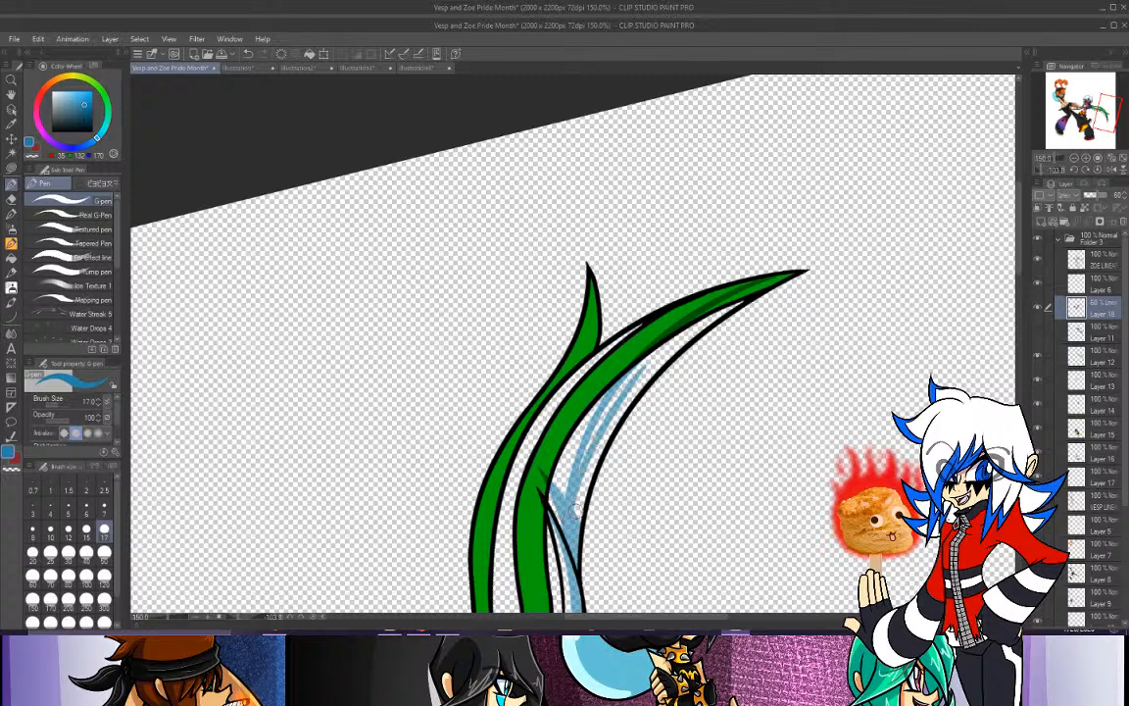
key("ctrl+z")
key("ctrl+z")
mouse_move(568, 508)
left_mouse_down()
mouse_move(670, 333)
mouse_move(706, 308)
left_mouse_up()
key("ctrl+z")
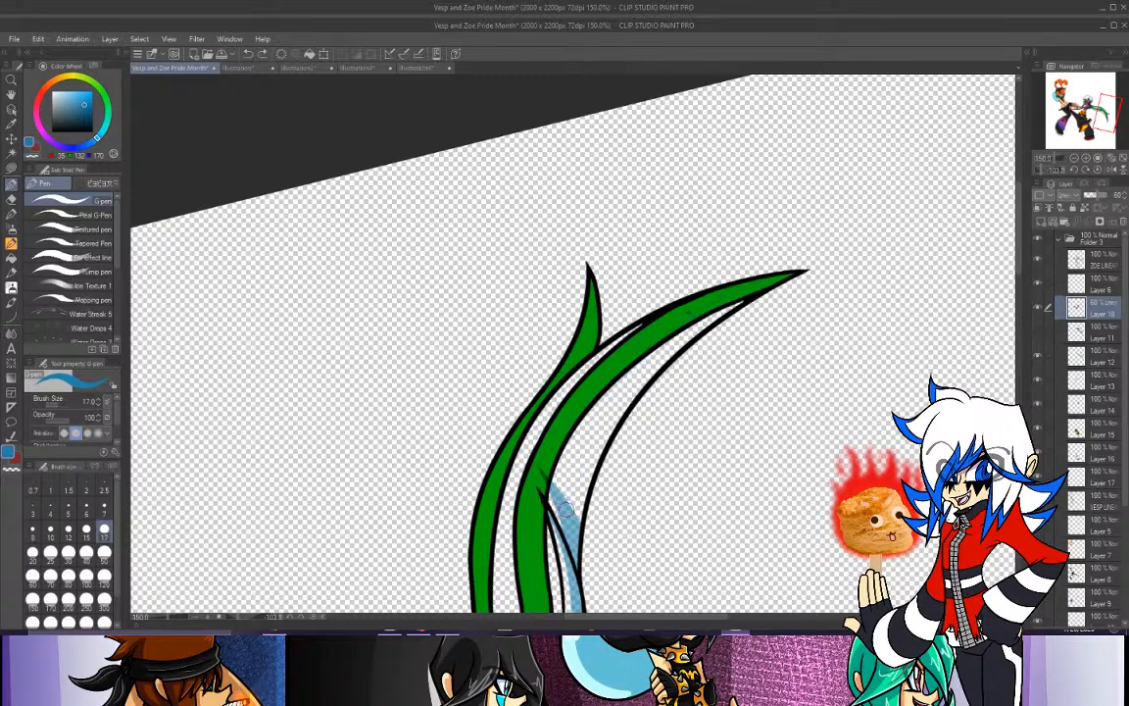
Shade the unfilled lower strand of the ponytail in blue from the fold to its tip with G-pen strokes.
mouse_move(574, 496)
left_mouse_down()
mouse_move(715, 316)
mouse_move(632, 386)
left_mouse_up()
left_click_drag(728, 309, 597, 427)
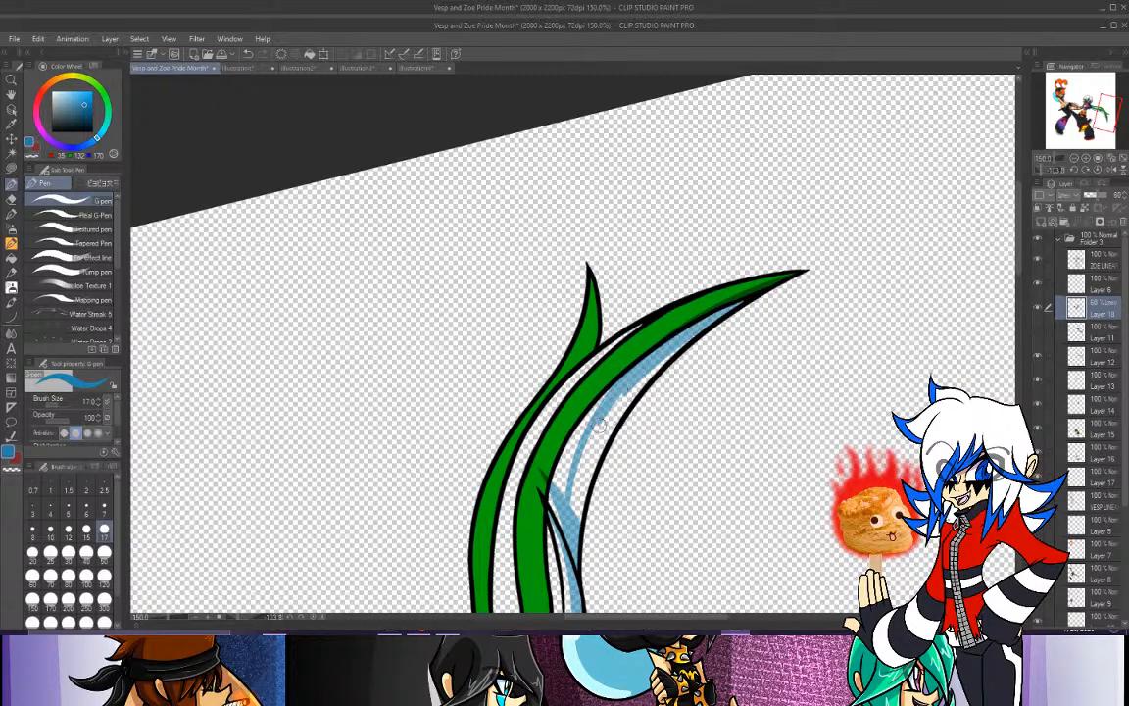
left_click_drag(680, 345, 589, 460)
left_click_drag(713, 324, 600, 479)
left_click_drag(669, 365, 580, 519)
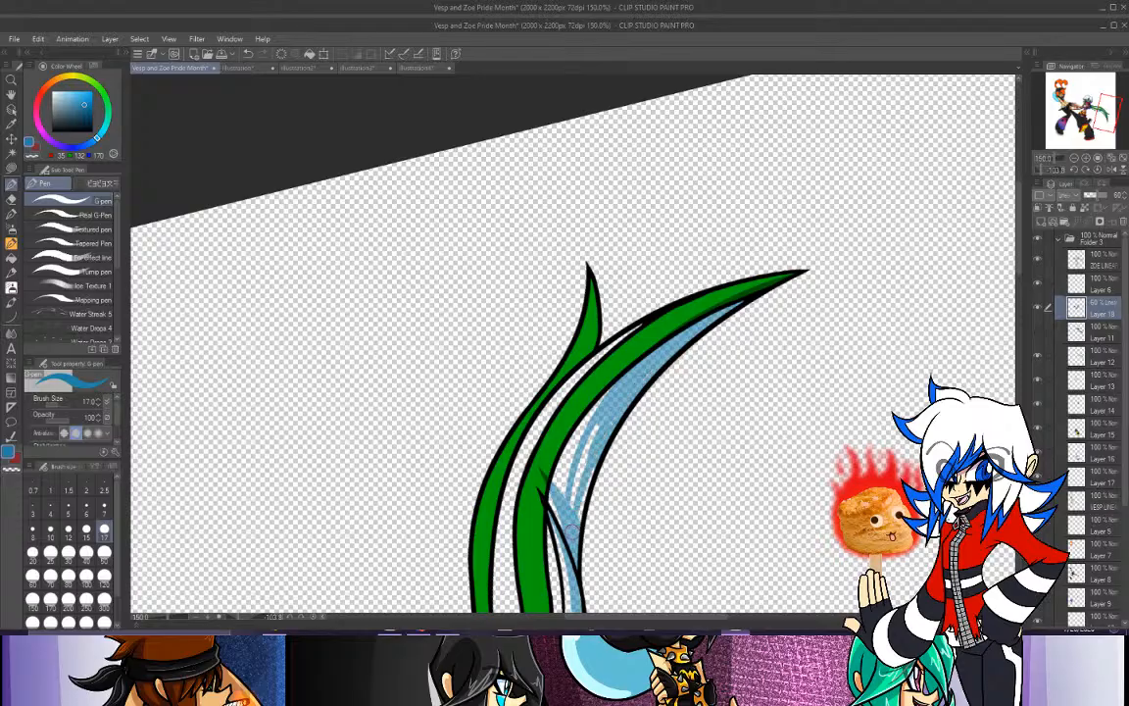
left_click_drag(603, 464, 582, 524)
mouse_move(609, 428)
left_mouse_down()
mouse_move(584, 465)
mouse_move(598, 427)
left_mouse_up()
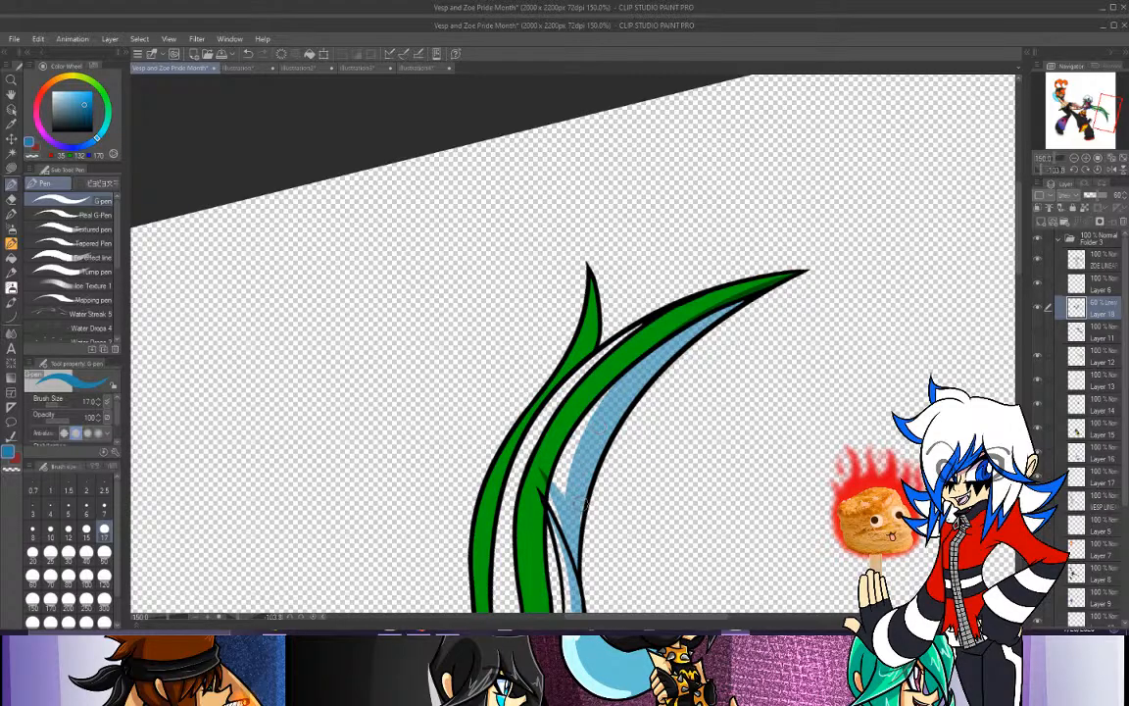
left_click_drag(584, 503, 519, 468)
left_click_drag(582, 444, 569, 495)
Shade one edge of the short green flick near the ponytail's end in blue, switch to the eraser, and reset the canvas rotation.
left_click_drag(592, 278, 563, 374)
key("ctrl+z")
left_click_drag(596, 280, 569, 378)
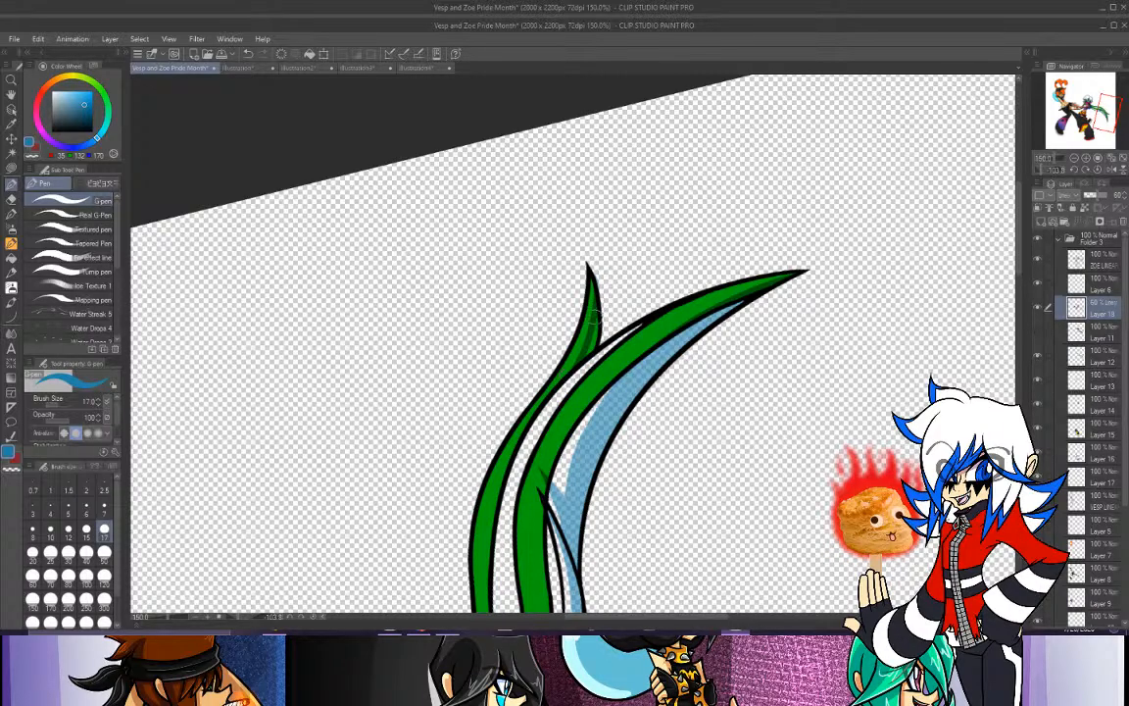
mouse_move(595, 316)
left_mouse_down()
mouse_move(599, 344)
mouse_move(527, 458)
left_mouse_up()
key("ctrl+z")
left_click_drag(573, 375, 532, 433)
key("e")
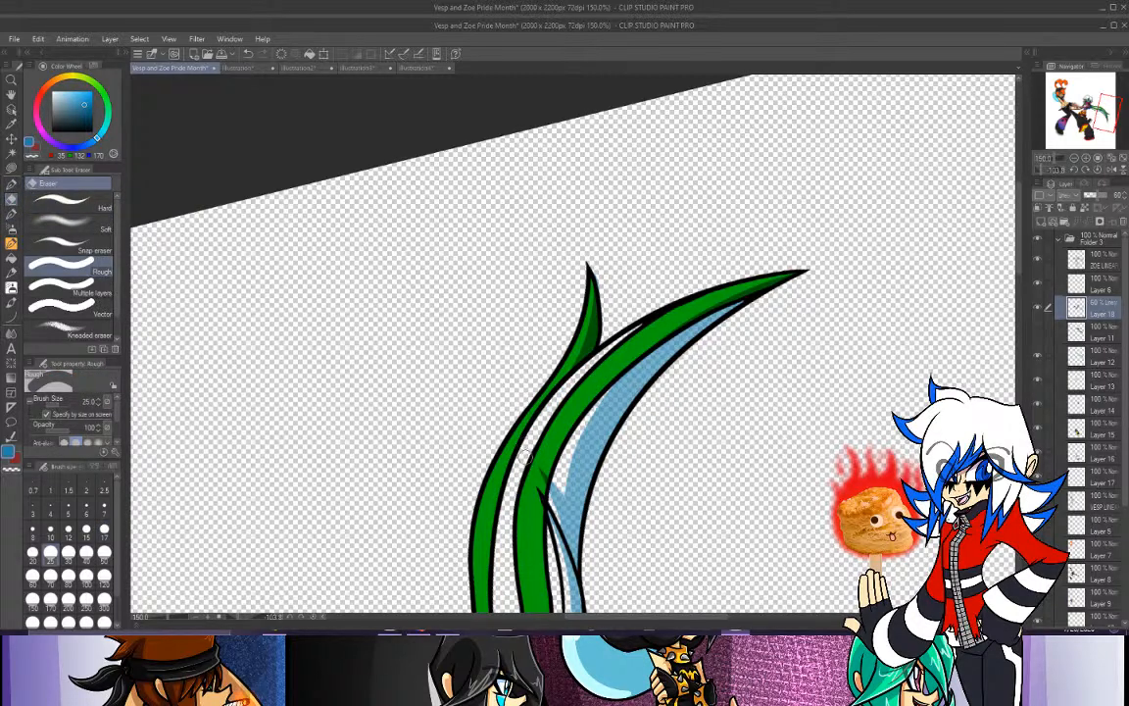
left_click(1098, 171)
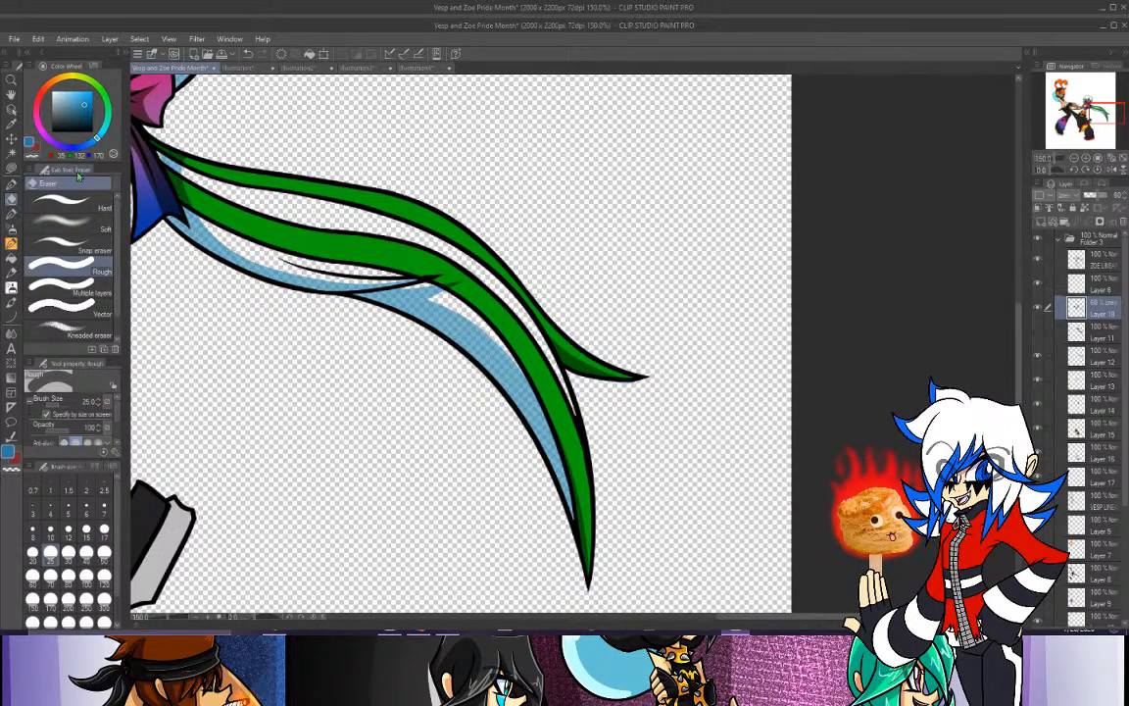
Shade the underside of the uppermost green ponytail strand in blue with G-pen strokes, and clear the stray marks outside it.
left_click(12, 185)
left_click_drag(345, 200, 487, 275)
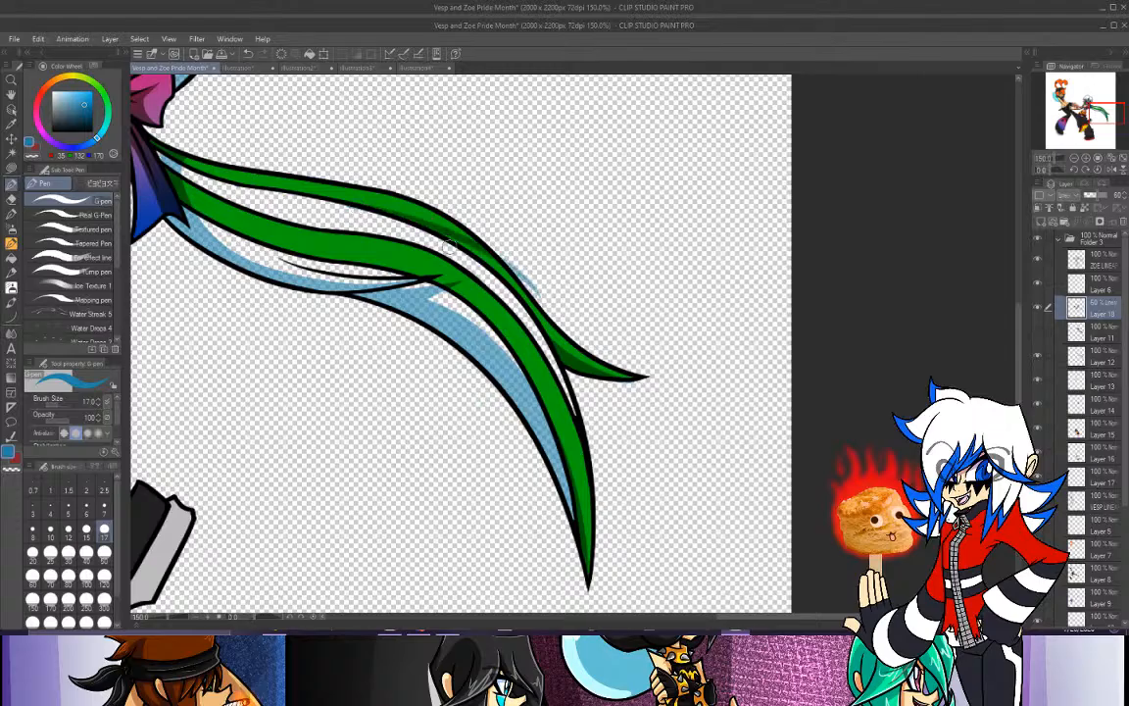
key("ctrl+z")
left_click_drag(306, 189, 447, 247)
key("ctrl+z")
left_click_drag(299, 184, 436, 245)
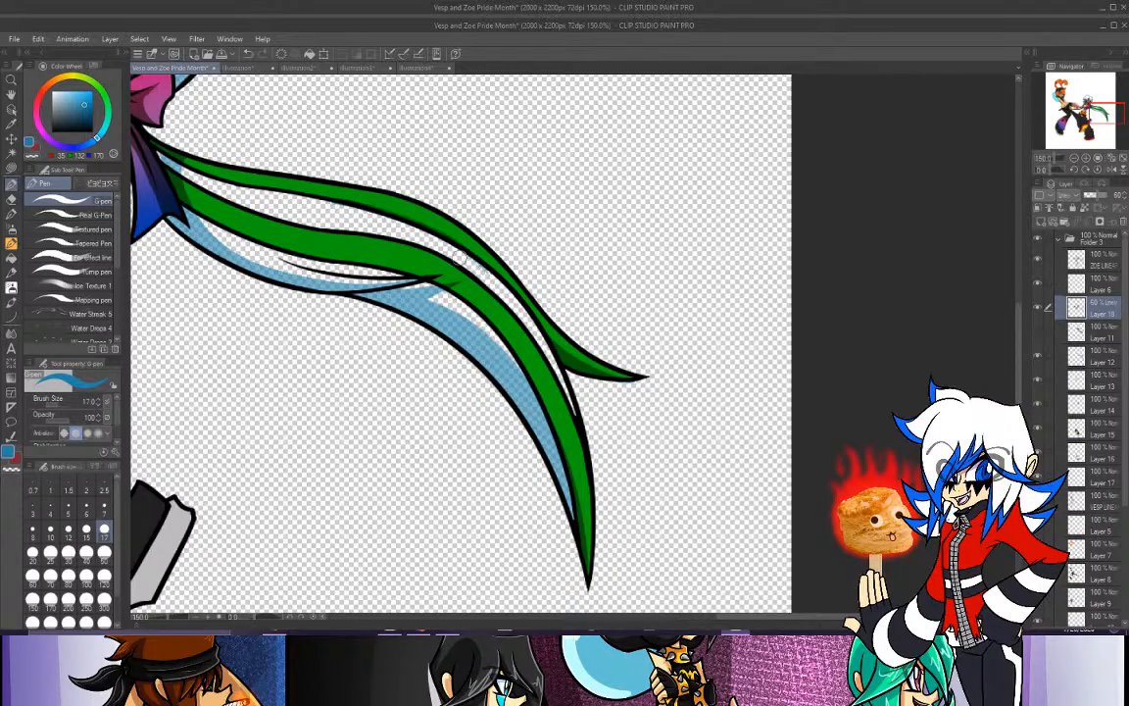
key("ctrl+z")
left_click_drag(284, 181, 466, 259)
key("ctrl+z")
key("ctrl+z")
left_click_drag(413, 221, 468, 259)
key("ctrl+z")
key("ctrl+z")
mouse_move(386, 203)
left_mouse_down()
mouse_move(472, 266)
mouse_move(481, 255)
left_mouse_up()
key("ctrl+z")
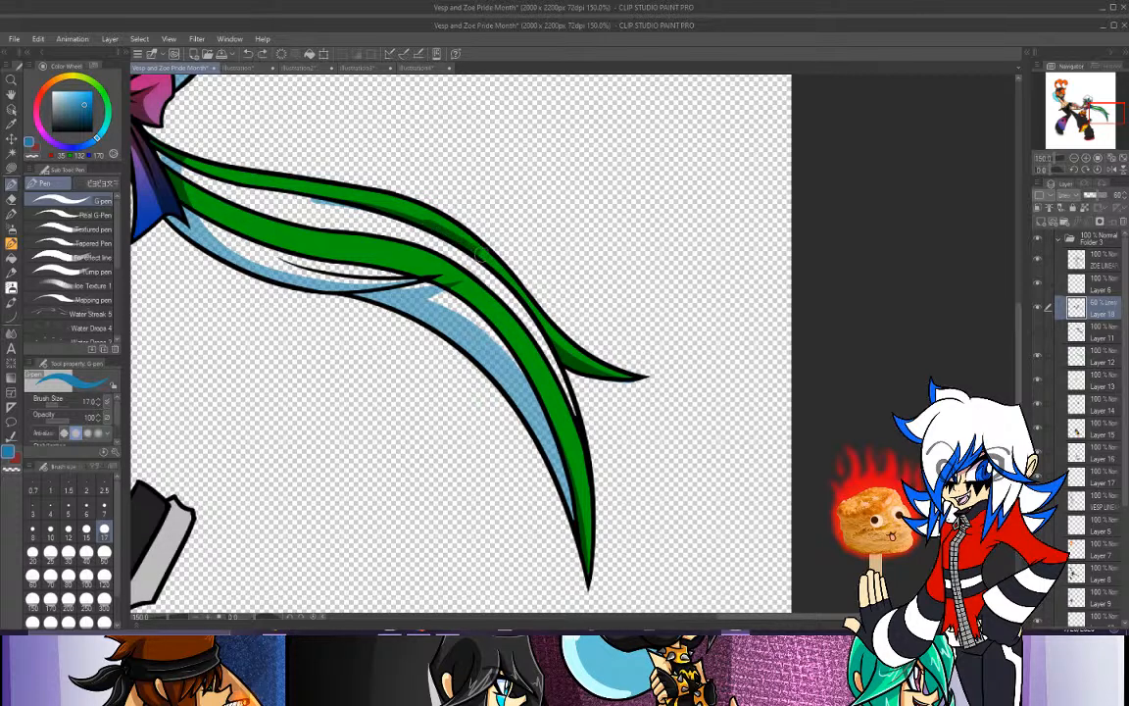
left_click_drag(431, 226, 471, 267)
key("ctrl+z")
left_click_drag(397, 209, 475, 281)
key("ctrl+z")
left_click_drag(397, 210, 529, 306)
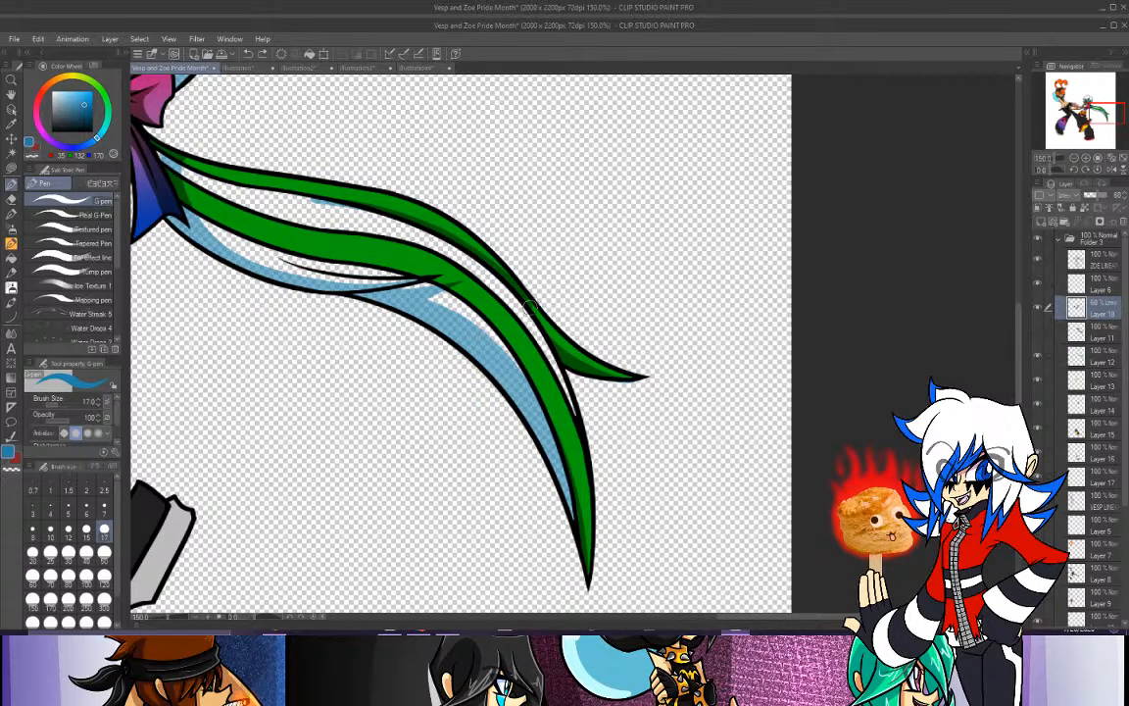
mouse_move(467, 261)
left_mouse_down()
mouse_move(516, 327)
mouse_move(555, 338)
left_mouse_up()
key("ctrl+z")
mouse_move(487, 281)
left_mouse_down()
mouse_move(515, 316)
mouse_move(536, 304)
mouse_move(566, 351)
left_mouse_up()
key("ctrl+z")
left_click(11, 196)
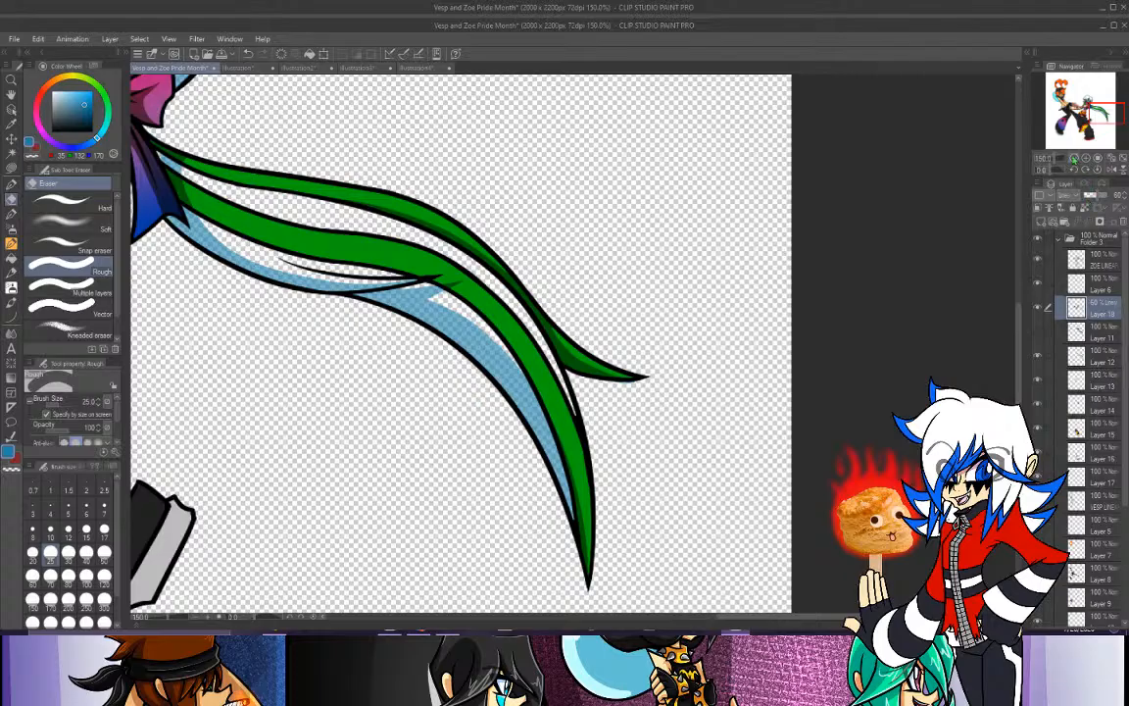
Shade Zoe's standing leg just below the skirt with G-pen strokes along its outer edge, leaving a lighter area on the inner side.
left_click(1075, 158)
left_click_drag(1106, 116, 1073, 126)
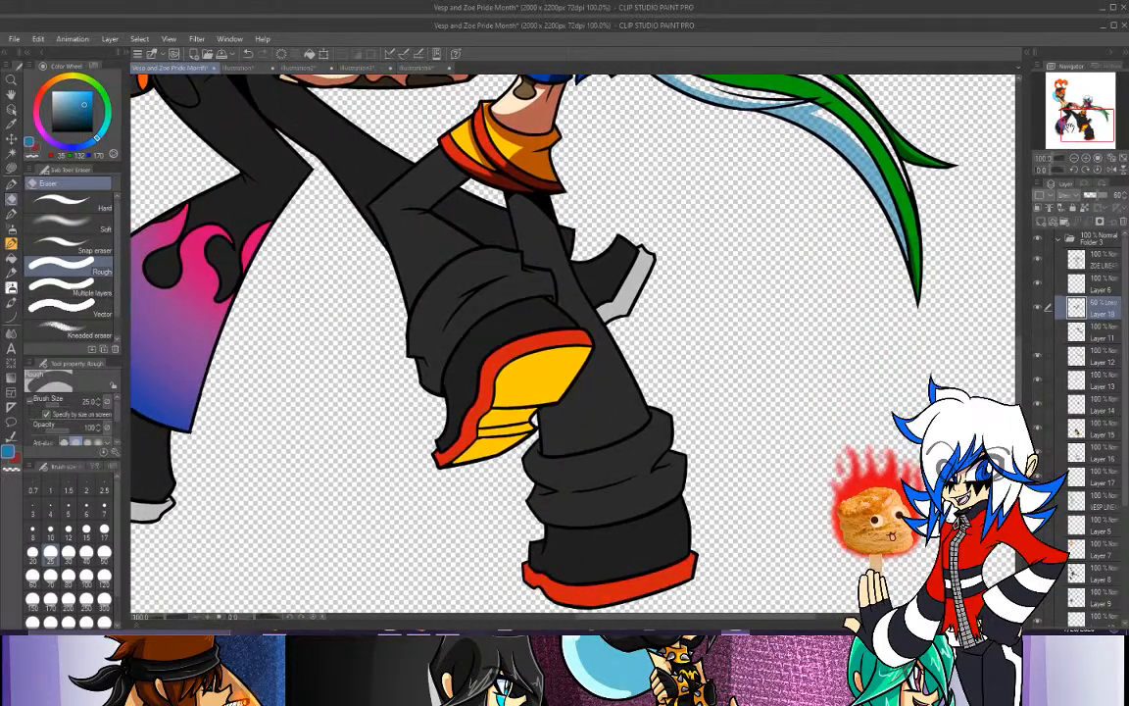
left_click(1086, 158)
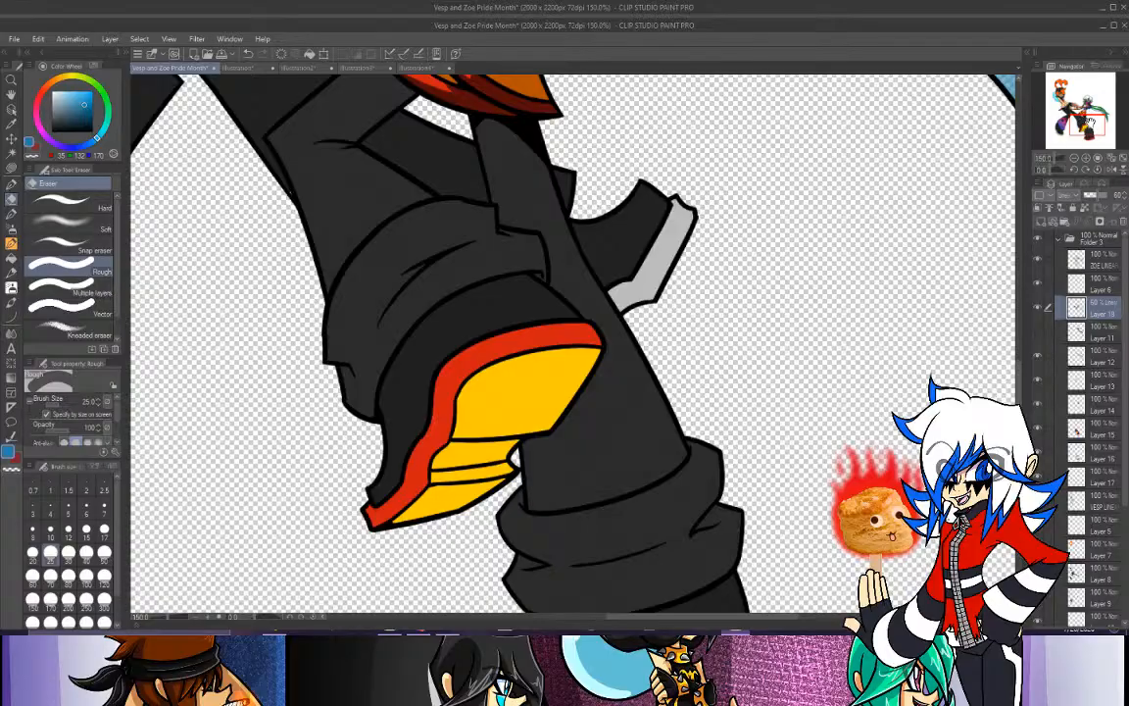
mouse_move(1090, 120)
left_mouse_down()
mouse_move(1061, 90)
mouse_move(1092, 103)
left_mouse_up()
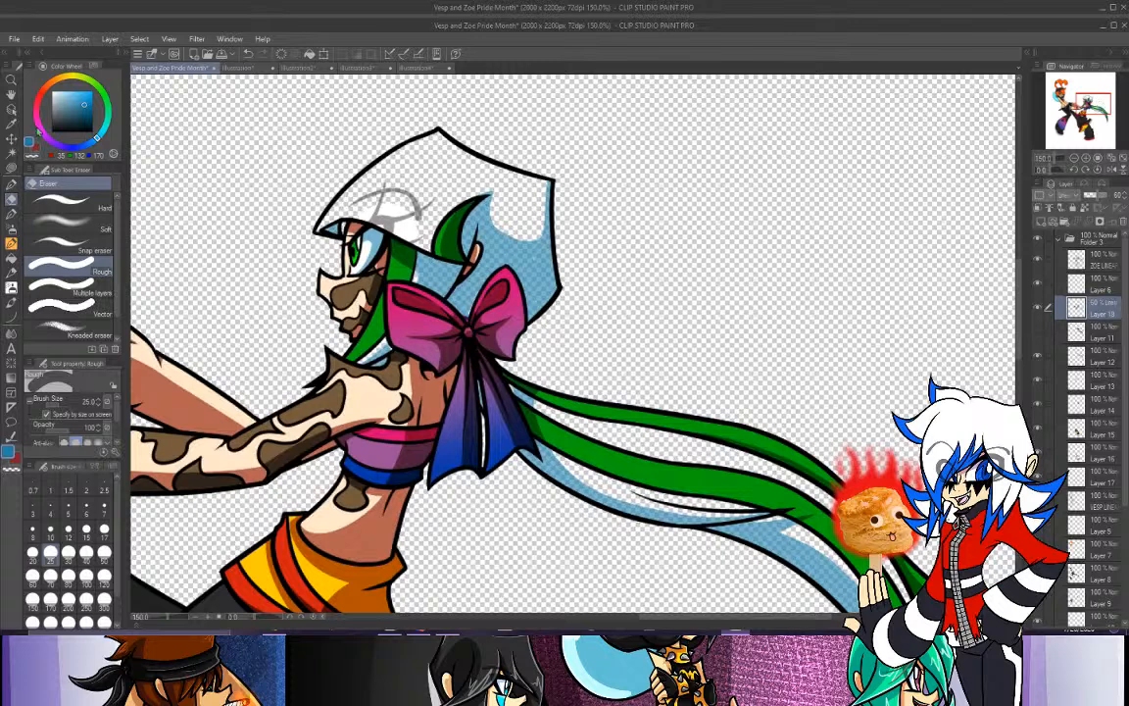
left_click(11, 183)
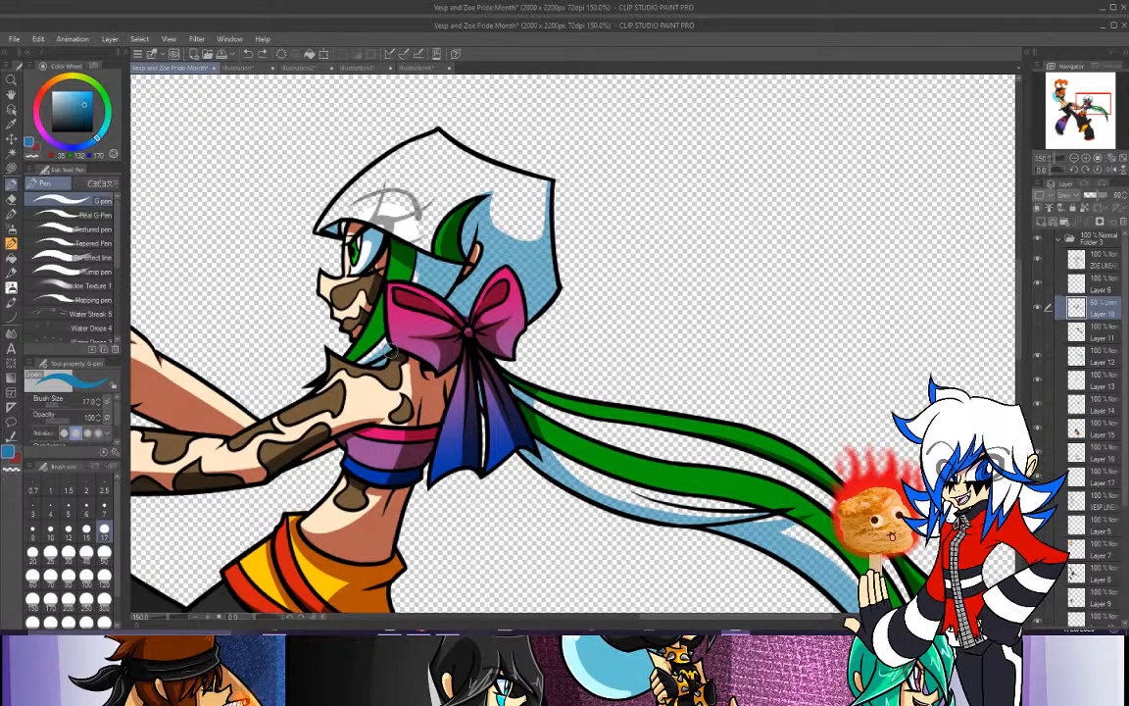
left_click_drag(1078, 90, 1078, 118)
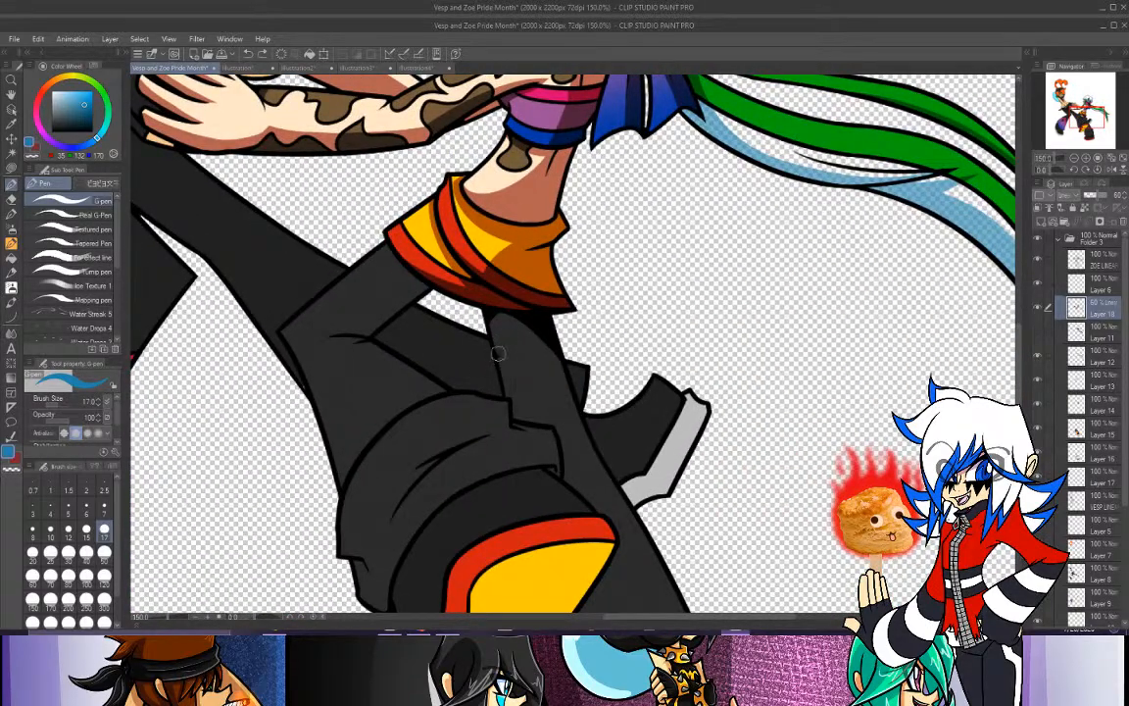
mouse_move(498, 354)
left_mouse_down()
mouse_move(564, 421)
mouse_move(347, 347)
left_mouse_up()
left_click_drag(301, 248, 379, 421)
key("ctrl+z")
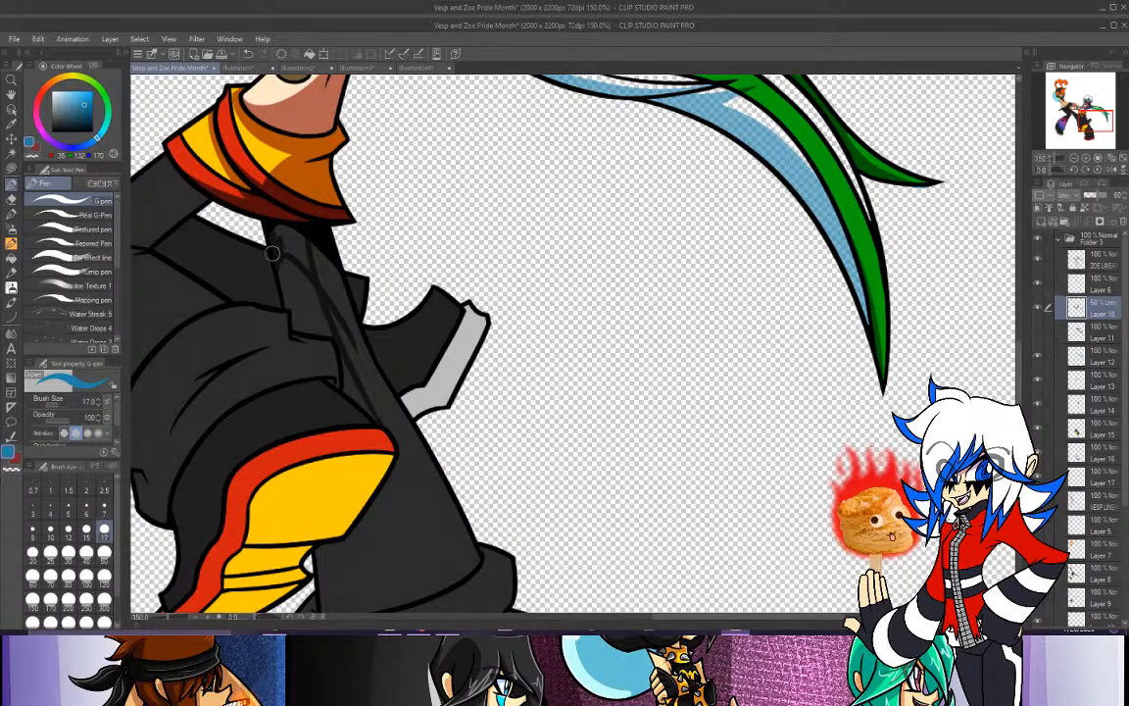
mouse_move(290, 238)
left_mouse_down()
mouse_move(307, 263)
mouse_move(283, 249)
mouse_move(300, 235)
mouse_move(346, 305)
mouse_move(332, 267)
mouse_move(348, 322)
mouse_move(331, 267)
mouse_move(335, 308)
mouse_move(318, 271)
mouse_move(355, 357)
mouse_move(307, 265)
mouse_move(382, 428)
mouse_move(335, 261)
mouse_move(380, 392)
left_mouse_up()
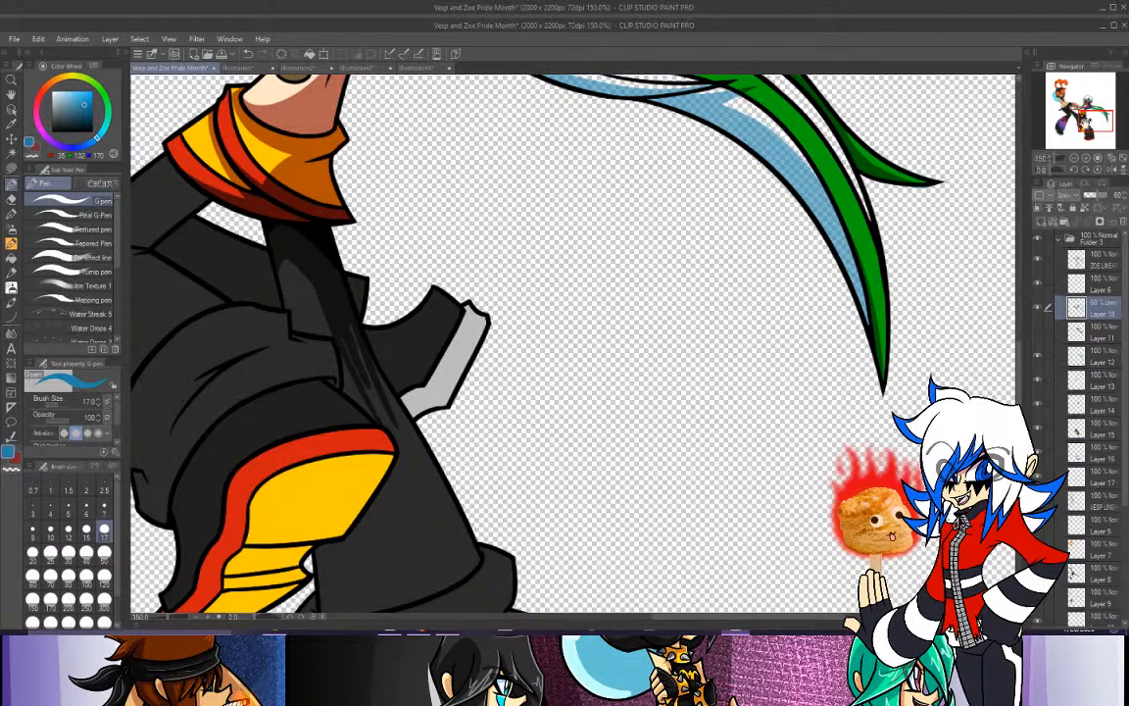
Extend the dark shading down the outer edge of the standing leg, past the raised boot's sole.
left_click_drag(1085, 123, 1058, 143)
left_click_drag(442, 199, 484, 297)
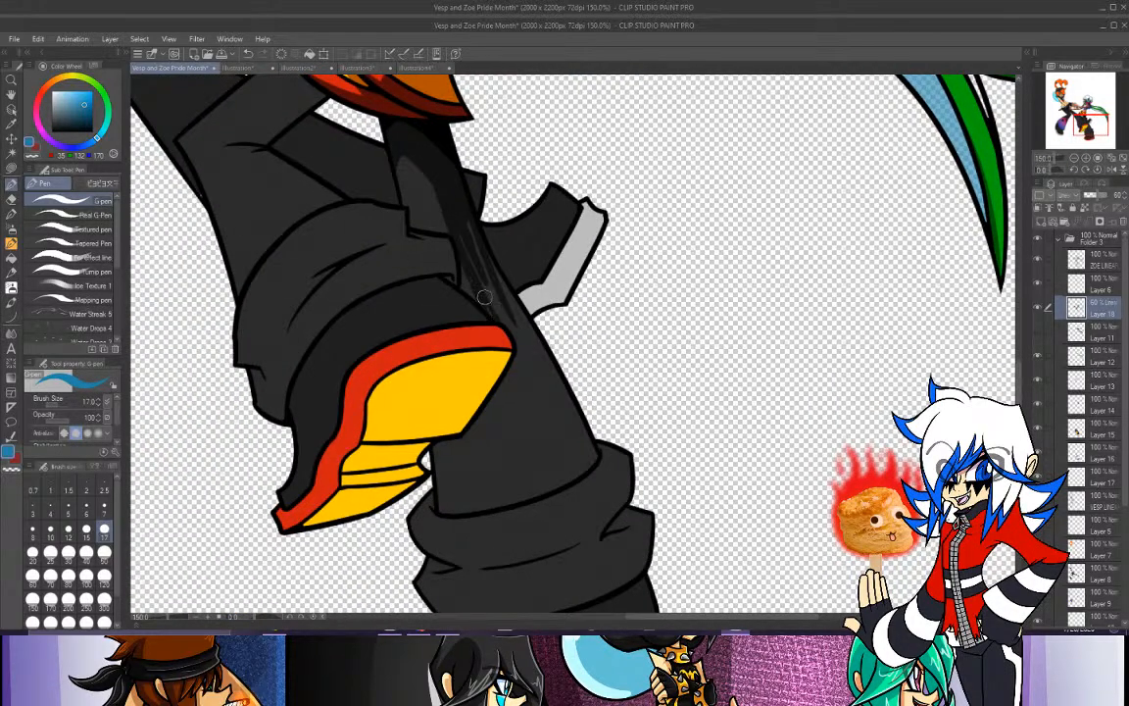
mouse_move(457, 225)
left_mouse_down()
mouse_move(517, 347)
mouse_move(461, 213)
mouse_move(538, 354)
left_mouse_up()
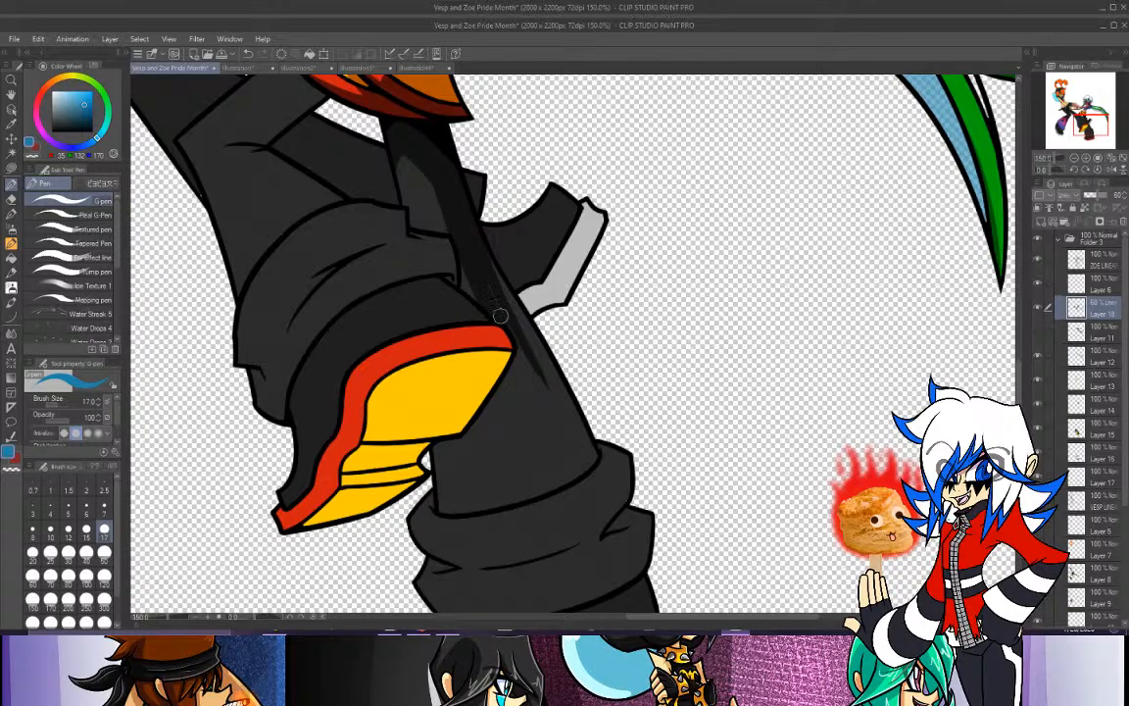
left_click_drag(500, 316, 550, 409)
left_click_drag(436, 230, 564, 415)
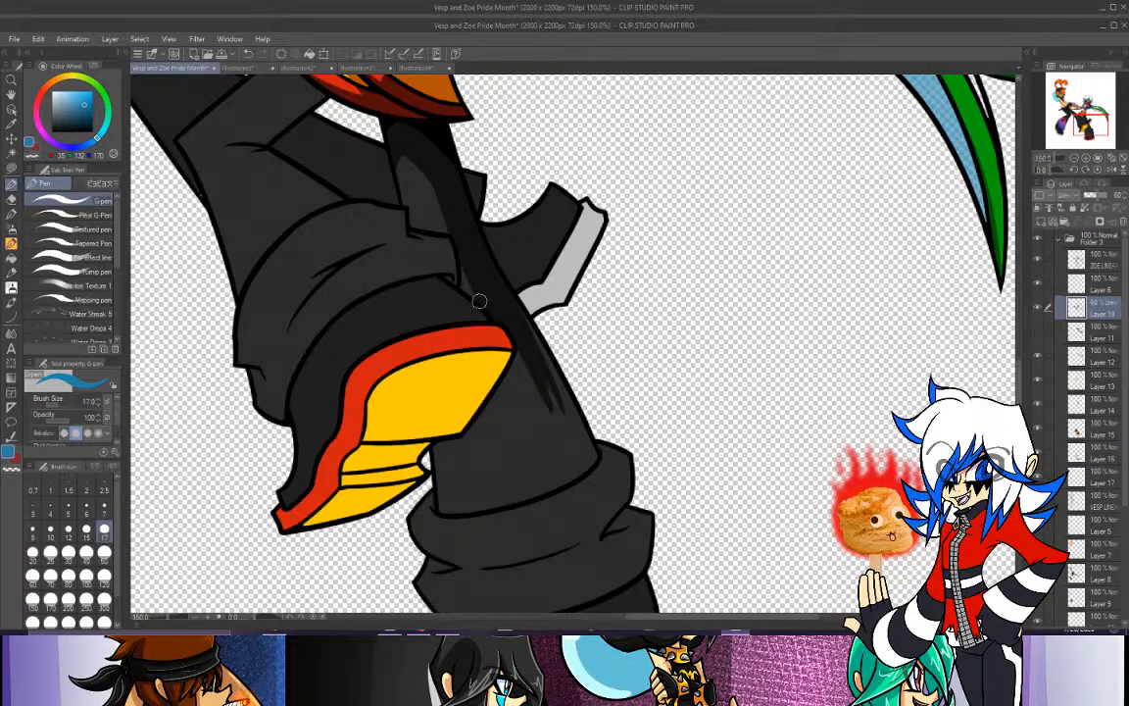
Outline the shadow on the standing leg's shin with a line from the raised sole to the boot cuff and a curve crossing it.
mouse_move(512, 375)
left_mouse_down()
mouse_move(529, 456)
mouse_move(500, 372)
mouse_move(531, 505)
left_mouse_up()
key("ctrl+z")
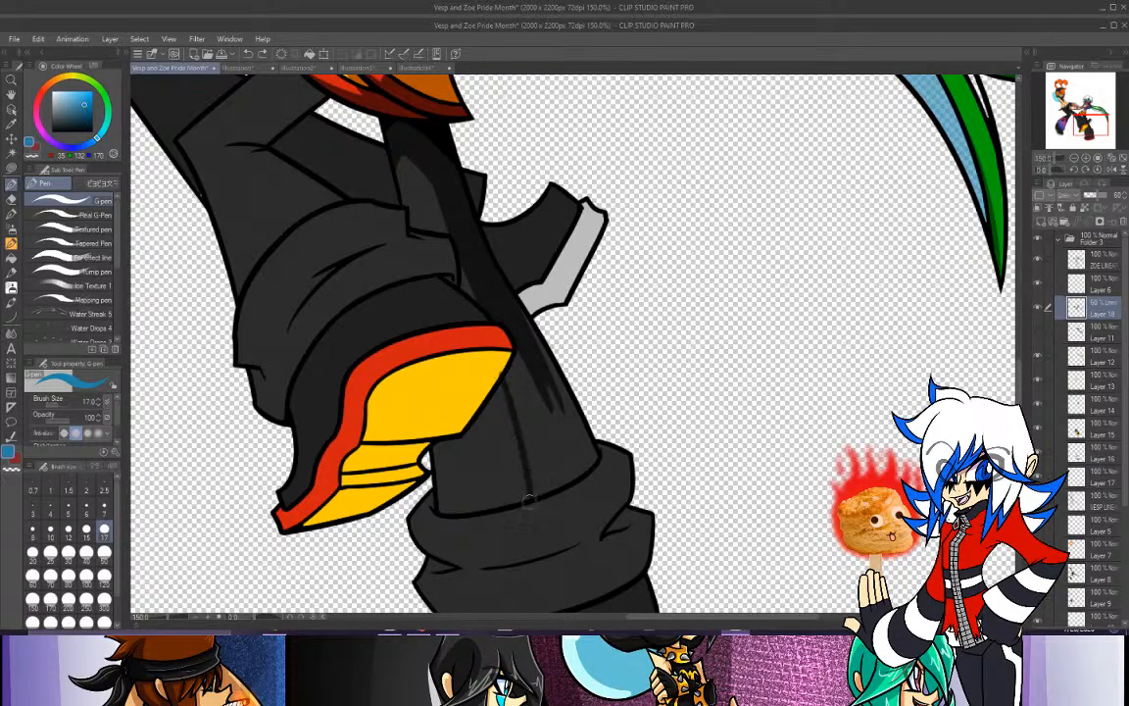
key("ctrl+z")
left_click_drag(504, 379, 527, 506)
key("ctrl+z")
left_click_drag(437, 508, 515, 415)
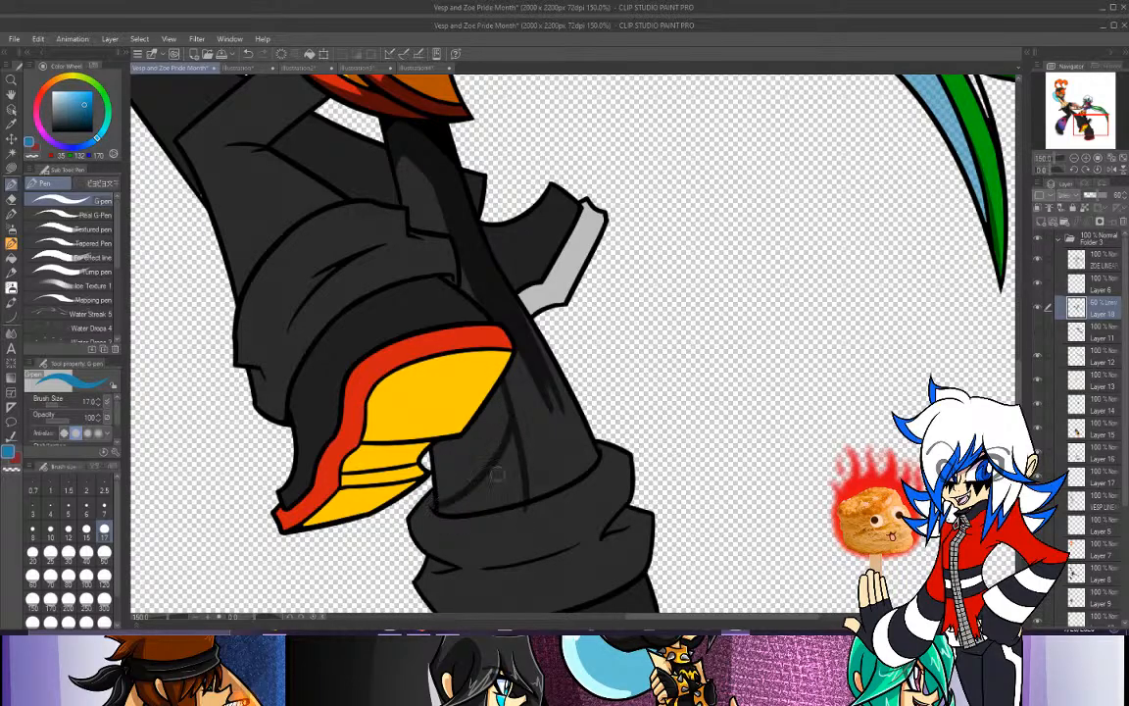
key("ctrl+z")
left_click_drag(442, 513, 501, 402)
key("ctrl+z")
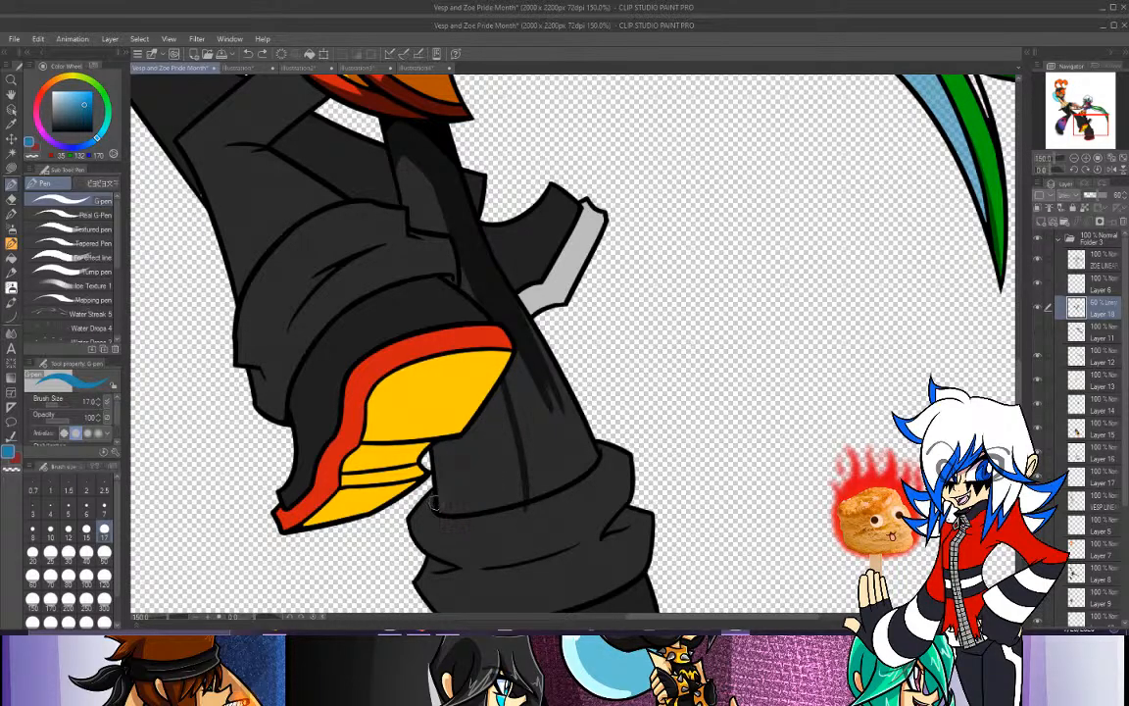
left_click_drag(436, 505, 521, 392)
key("ctrl+z")
mouse_move(438, 504)
left_mouse_down()
mouse_move(479, 485)
mouse_move(519, 372)
left_mouse_up()
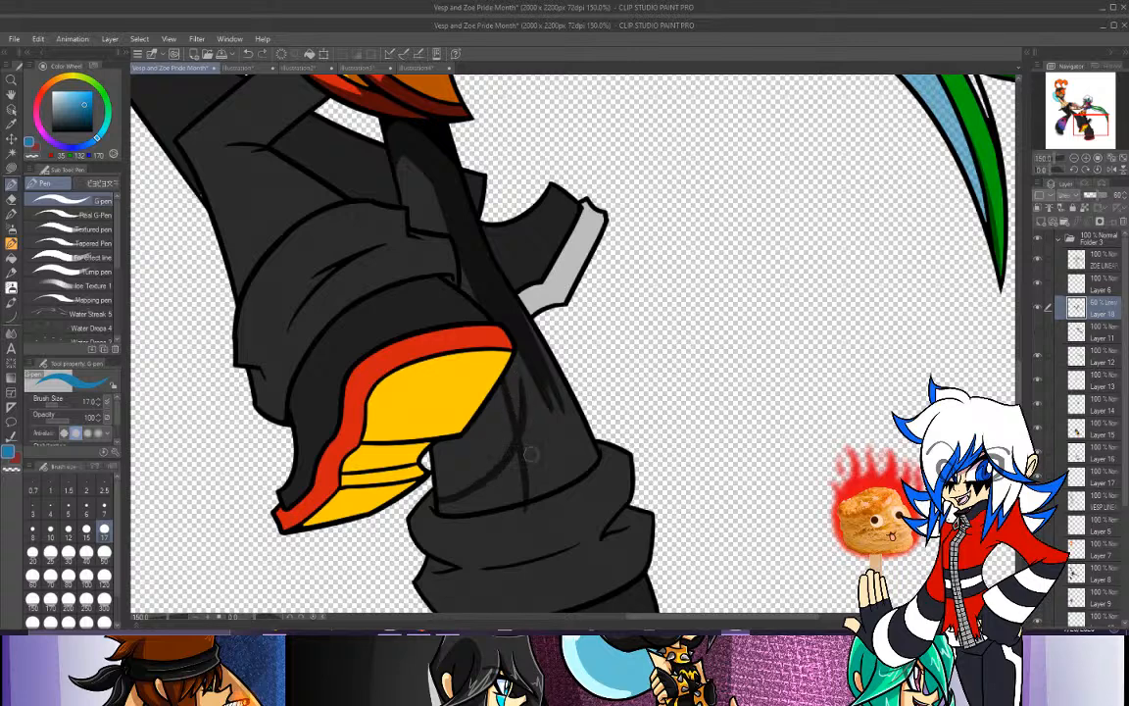
Fill the outlined shadow on the shin down to the boot cuff, keeping a light patch beside the raised sole.
left_click_drag(521, 313, 586, 462)
key("ctrl+z")
left_click_drag(516, 308, 582, 470)
left_click_drag(552, 378, 586, 456)
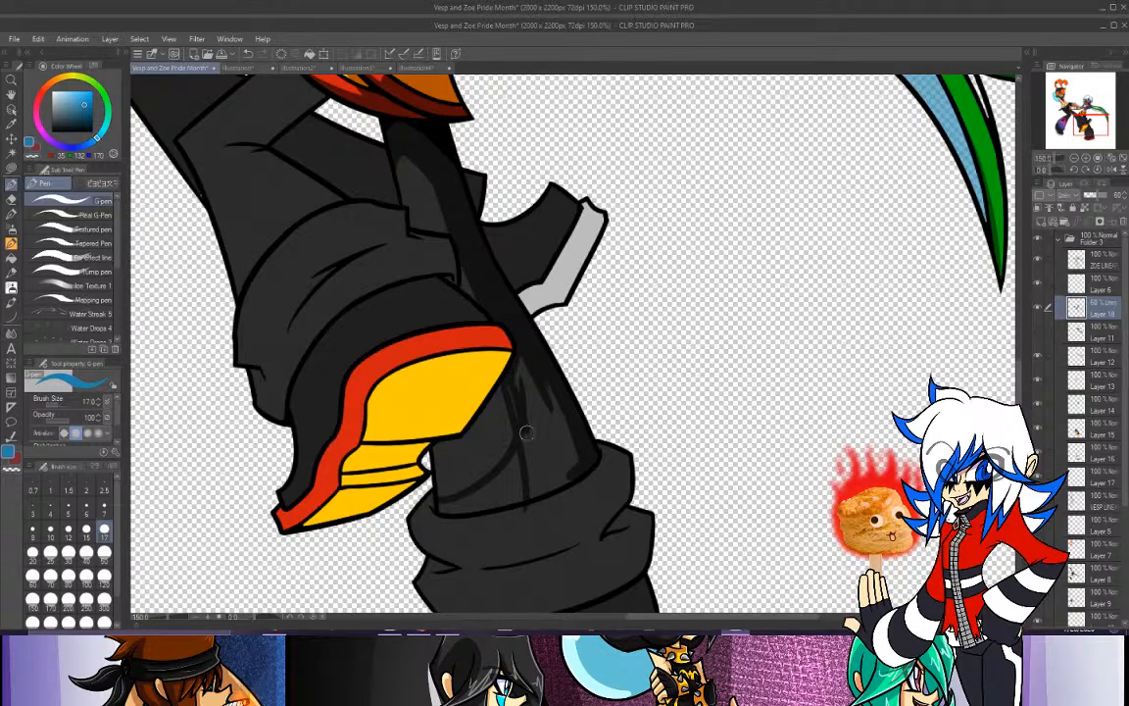
mouse_move(520, 355)
left_mouse_down()
mouse_move(542, 433)
mouse_move(545, 416)
mouse_move(524, 363)
mouse_move(545, 465)
left_mouse_up()
mouse_move(557, 415)
left_mouse_down()
mouse_move(580, 457)
mouse_move(574, 475)
mouse_move(527, 495)
left_mouse_up()
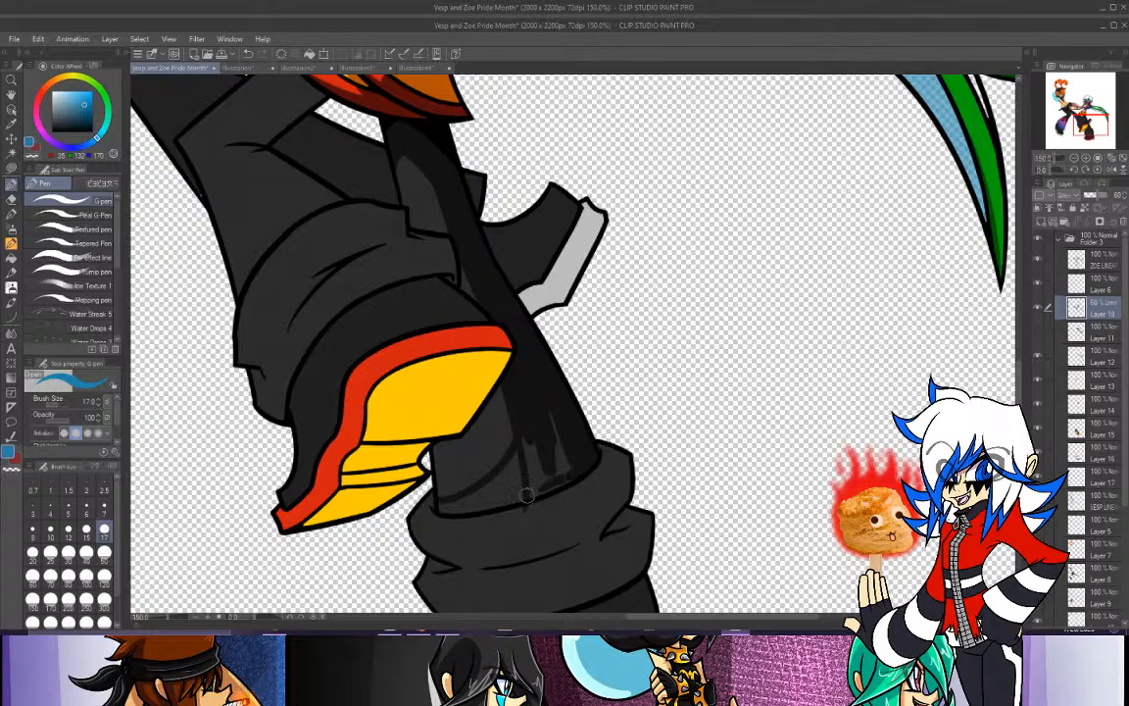
mouse_move(439, 507)
left_mouse_down()
mouse_move(556, 476)
mouse_move(509, 501)
mouse_move(528, 497)
mouse_move(567, 477)
left_mouse_up()
mouse_move(457, 501)
left_mouse_down()
mouse_move(536, 427)
mouse_move(517, 466)
mouse_move(494, 490)
mouse_move(528, 433)
mouse_move(482, 493)
mouse_move(529, 435)
mouse_move(505, 493)
mouse_move(550, 446)
mouse_move(522, 478)
mouse_move(539, 441)
mouse_move(540, 474)
mouse_move(558, 445)
left_mouse_up()
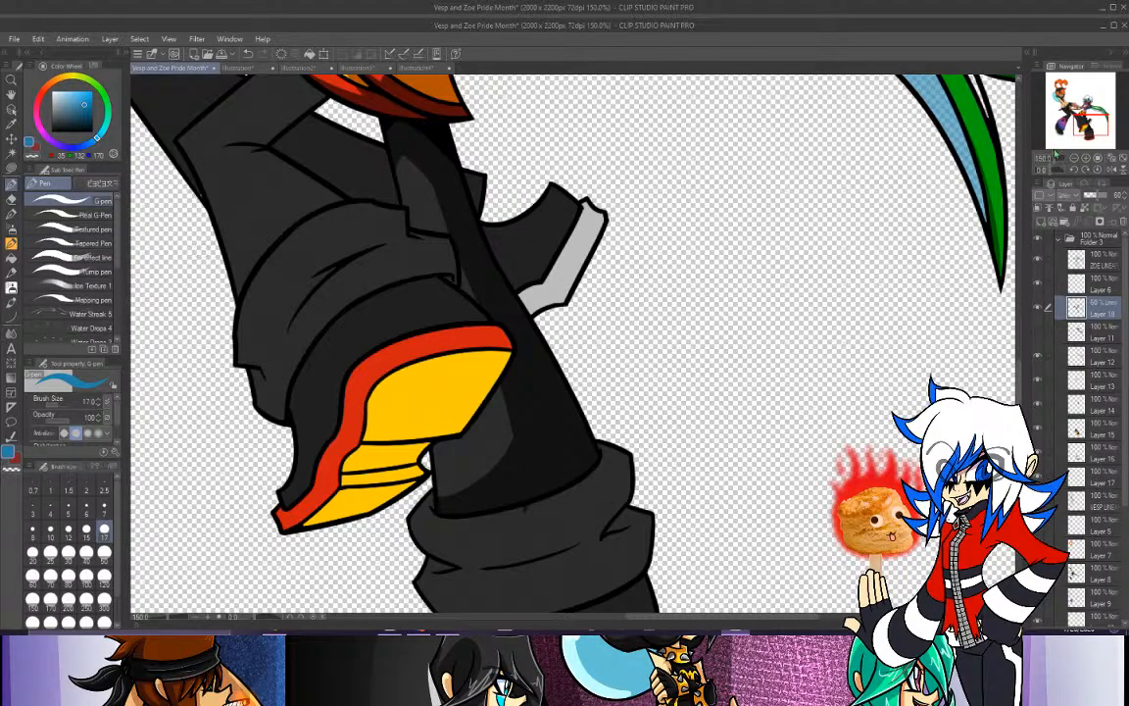
Add a shadow along the top of the standing boot's cuff, directly beneath the edge of the leg.
left_click_drag(1095, 124, 1097, 131)
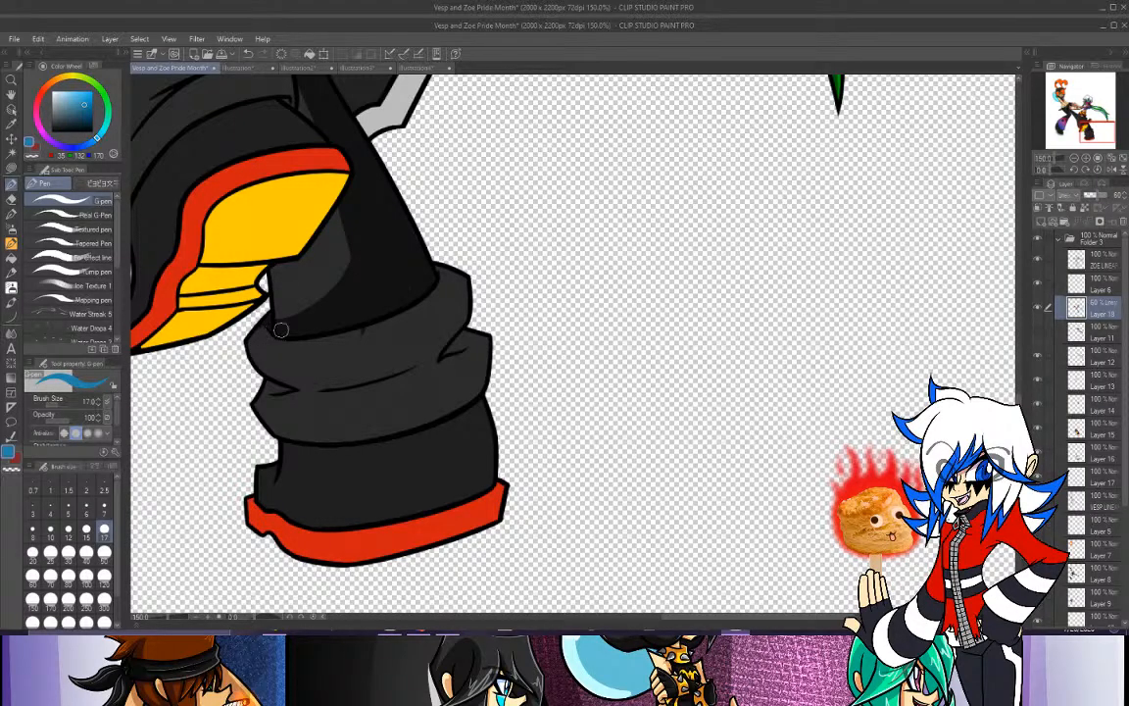
mouse_move(266, 322)
left_mouse_down()
mouse_move(311, 350)
mouse_move(387, 332)
left_mouse_up()
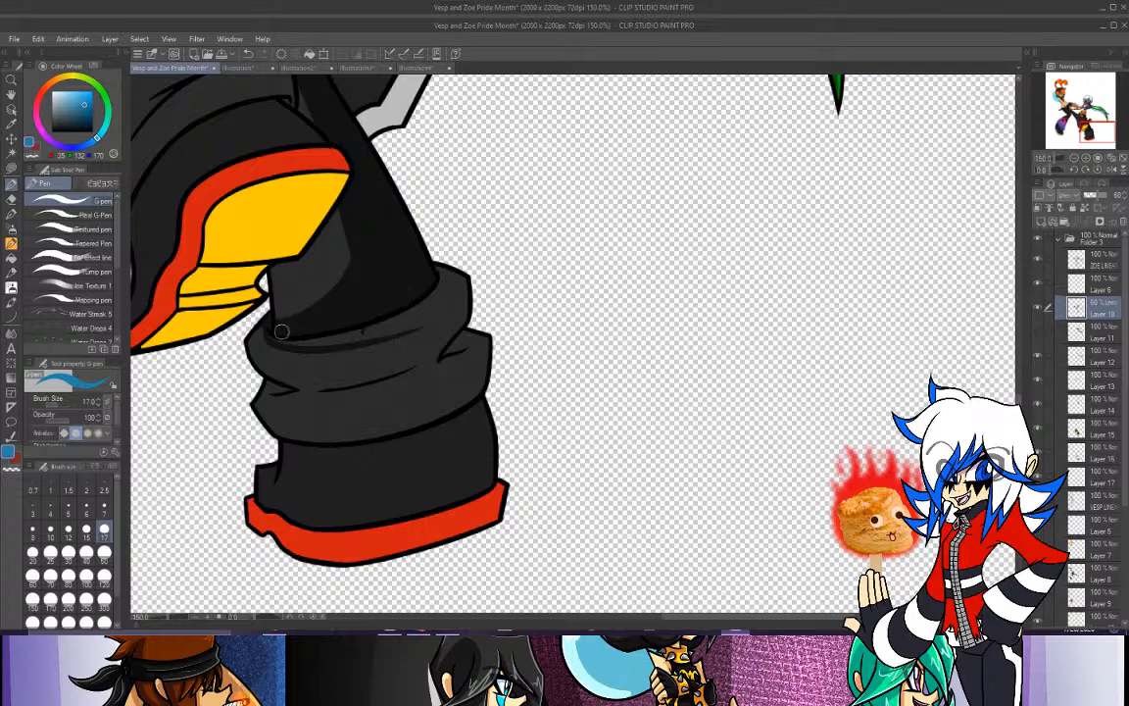
mouse_move(300, 338)
left_mouse_down()
mouse_move(395, 320)
mouse_move(293, 343)
mouse_move(361, 339)
mouse_move(444, 307)
left_mouse_up()
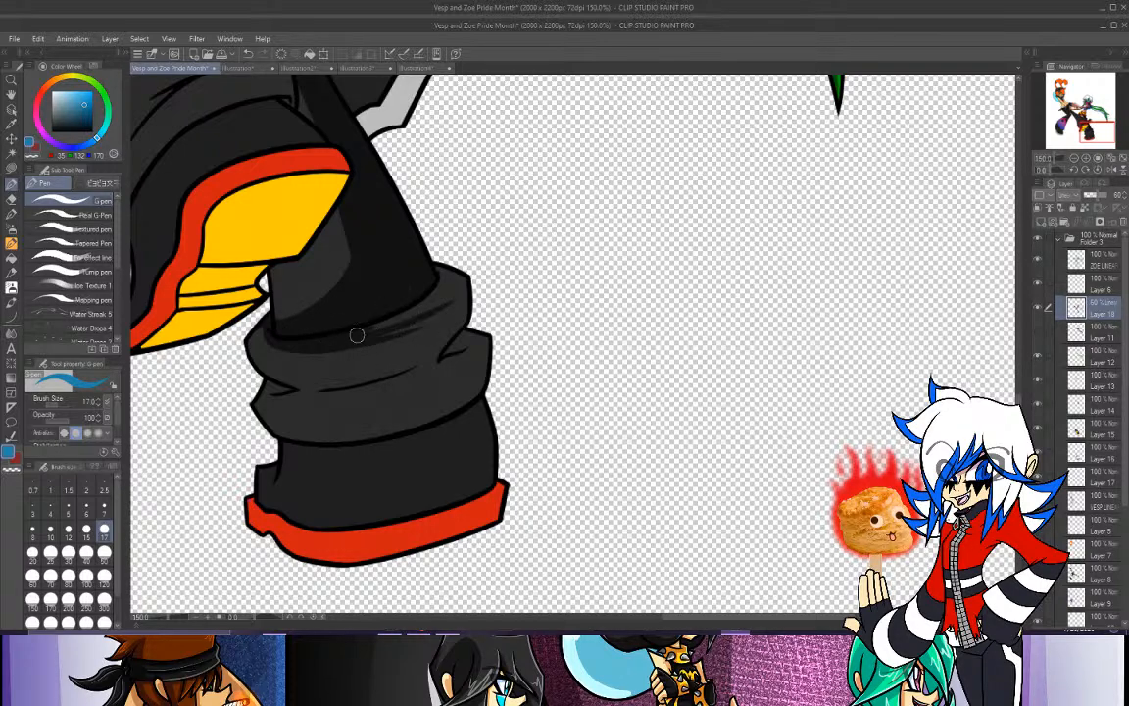
left_click_drag(356, 336, 443, 284)
Draw a curved crease shadow across the boot's upper cuff fold, and set the Linear burn layer's opacity to 50%.
mouse_move(382, 336)
left_mouse_down()
mouse_move(411, 317)
mouse_move(394, 364)
mouse_move(402, 384)
left_mouse_up()
key("ctrl+z")
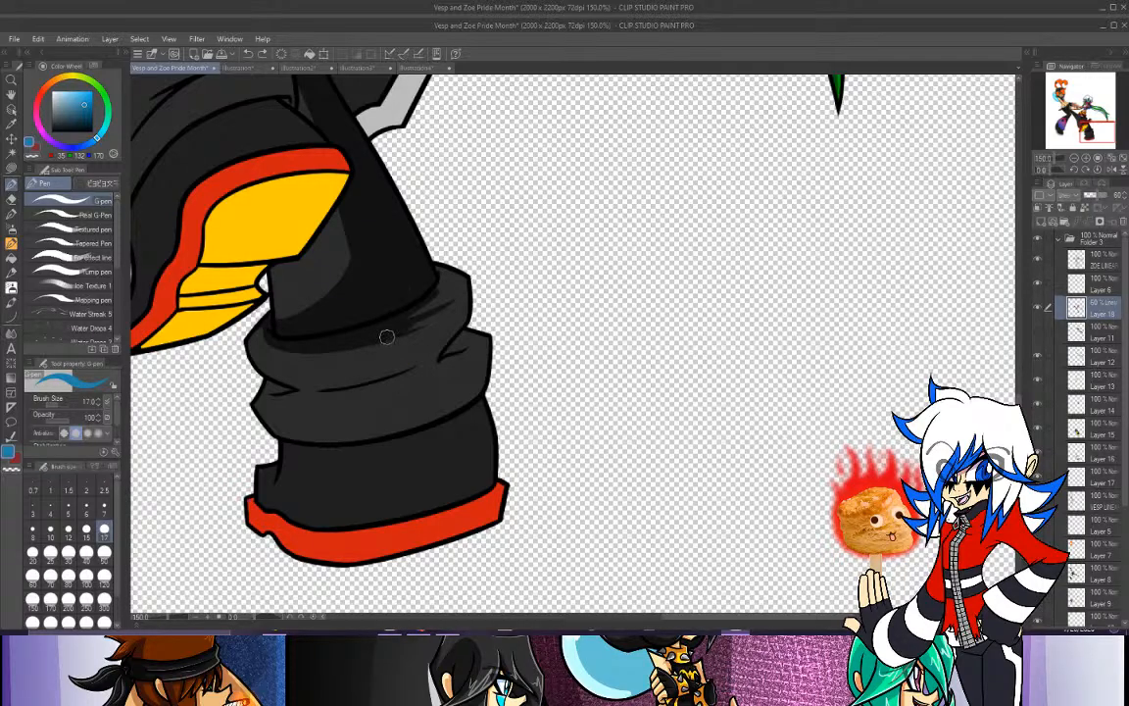
mouse_move(386, 336)
left_mouse_down()
mouse_move(383, 382)
mouse_move(381, 374)
mouse_move(327, 391)
mouse_move(397, 357)
left_mouse_up()
key("ctrl+z")
left_click_drag(333, 391, 410, 340)
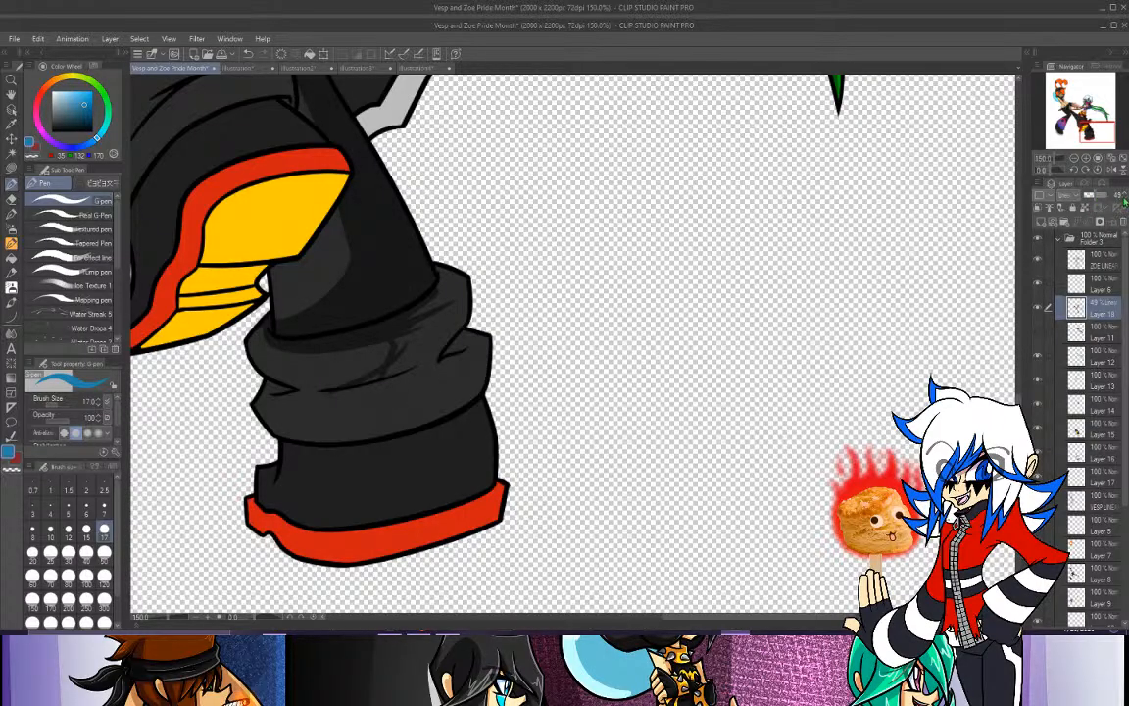
left_click_drag(1100, 135, 1079, 138)
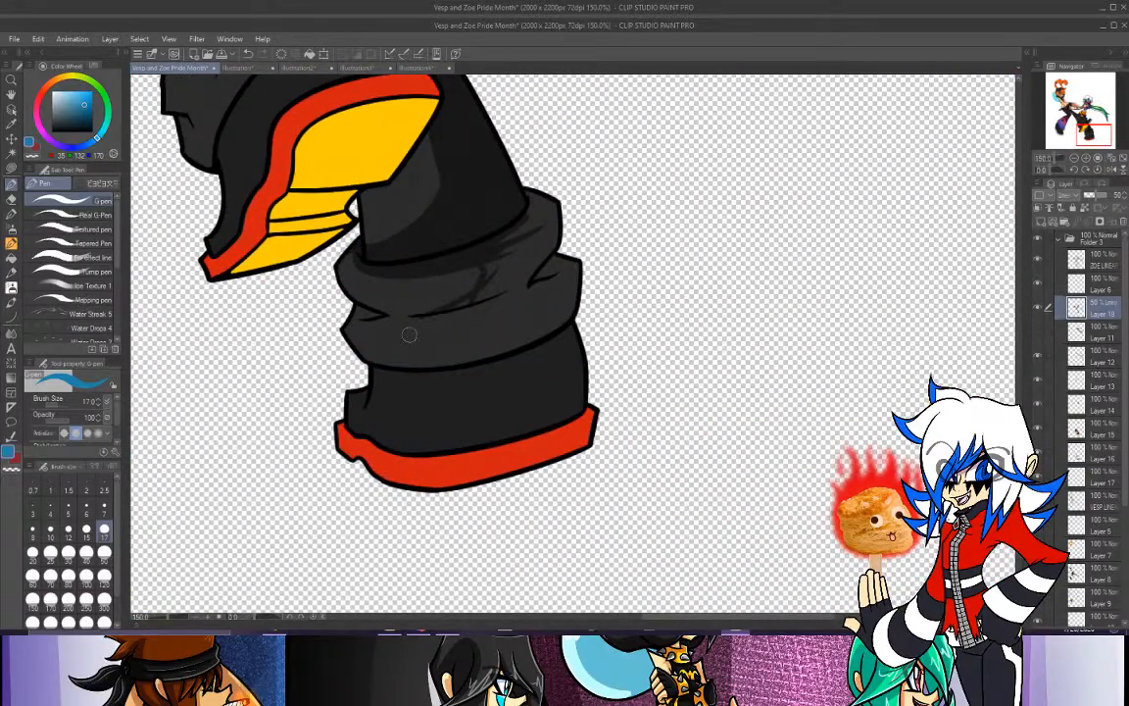
Draw a shadow along the crease between the boot cuff's upper and lower folds with G-pen strokes.
left_click_drag(413, 316, 551, 302)
key("ctrl+z")
left_click_drag(416, 320, 568, 285)
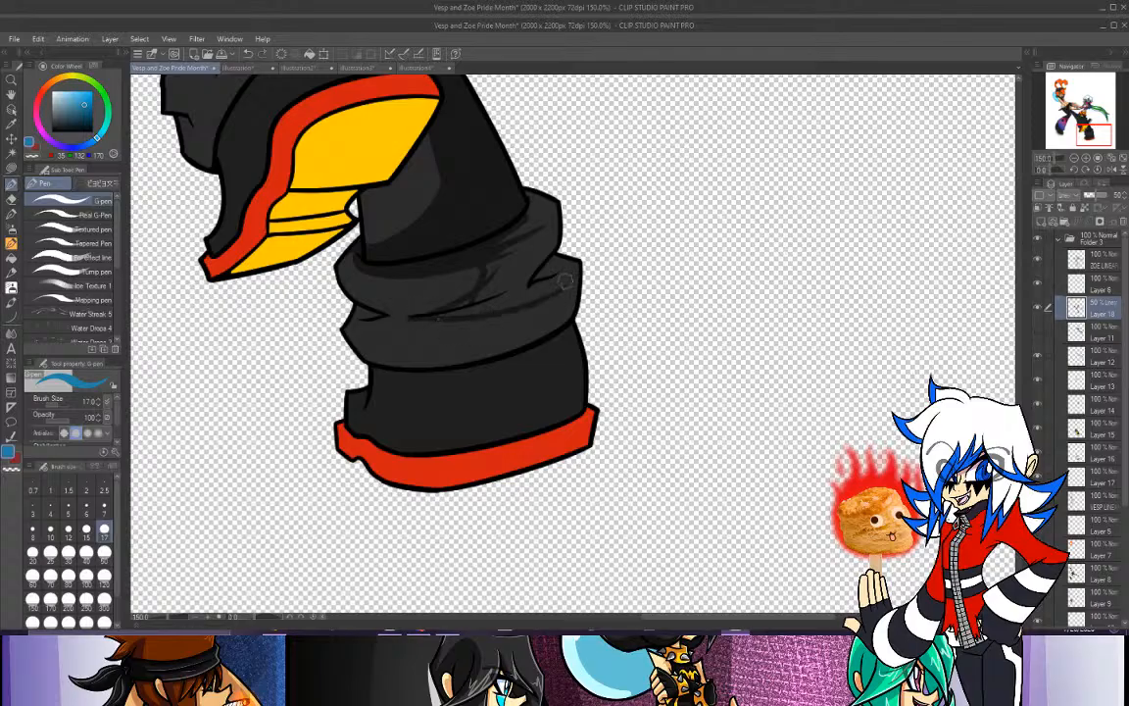
key("ctrl+z")
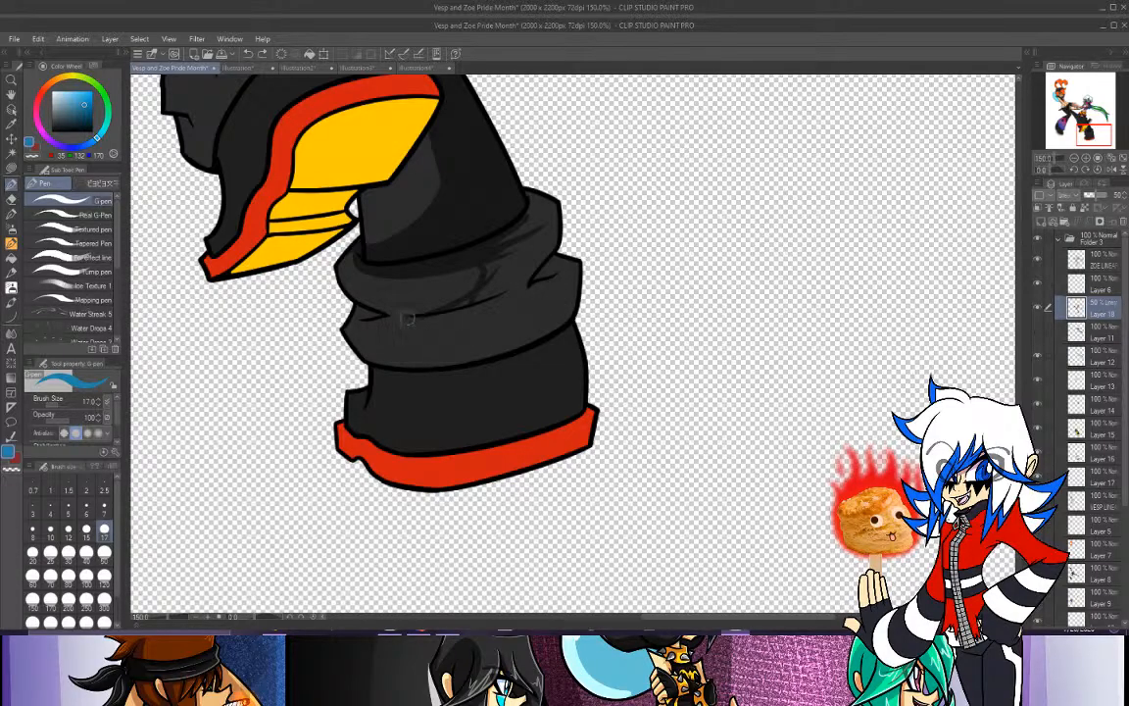
left_click_drag(407, 318, 566, 285)
left_click_drag(437, 316, 526, 287)
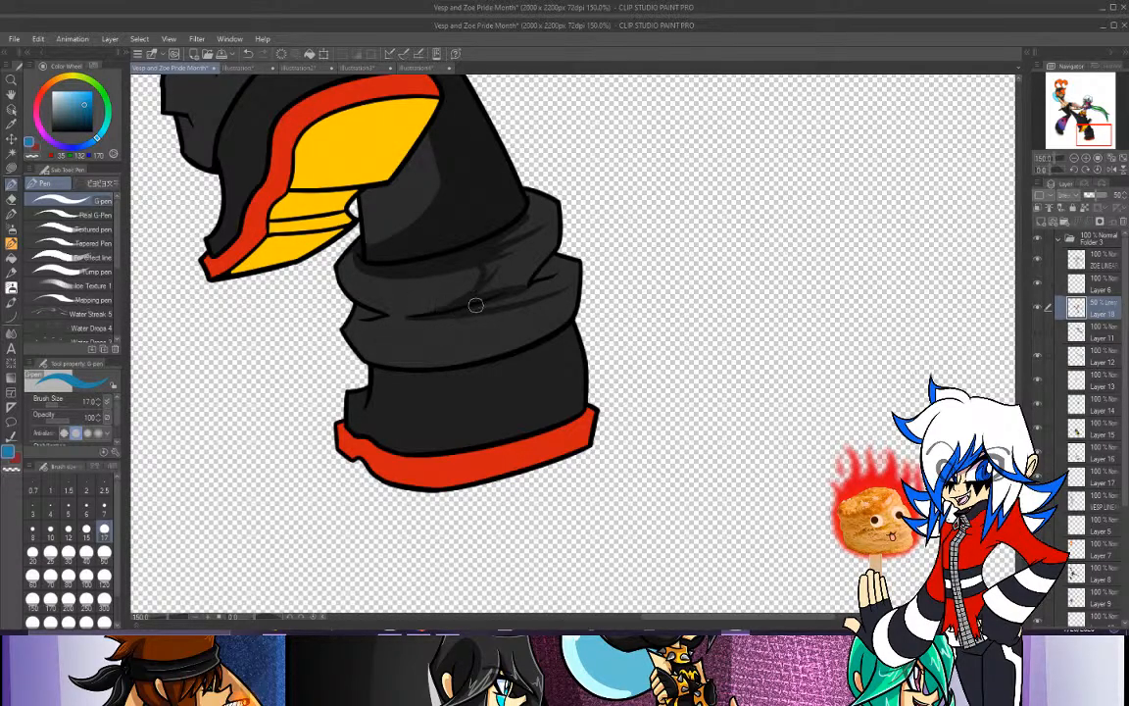
Fill the outer side of the boot's upper cuff fold and the notch beside it with G-pen shading.
key("e")
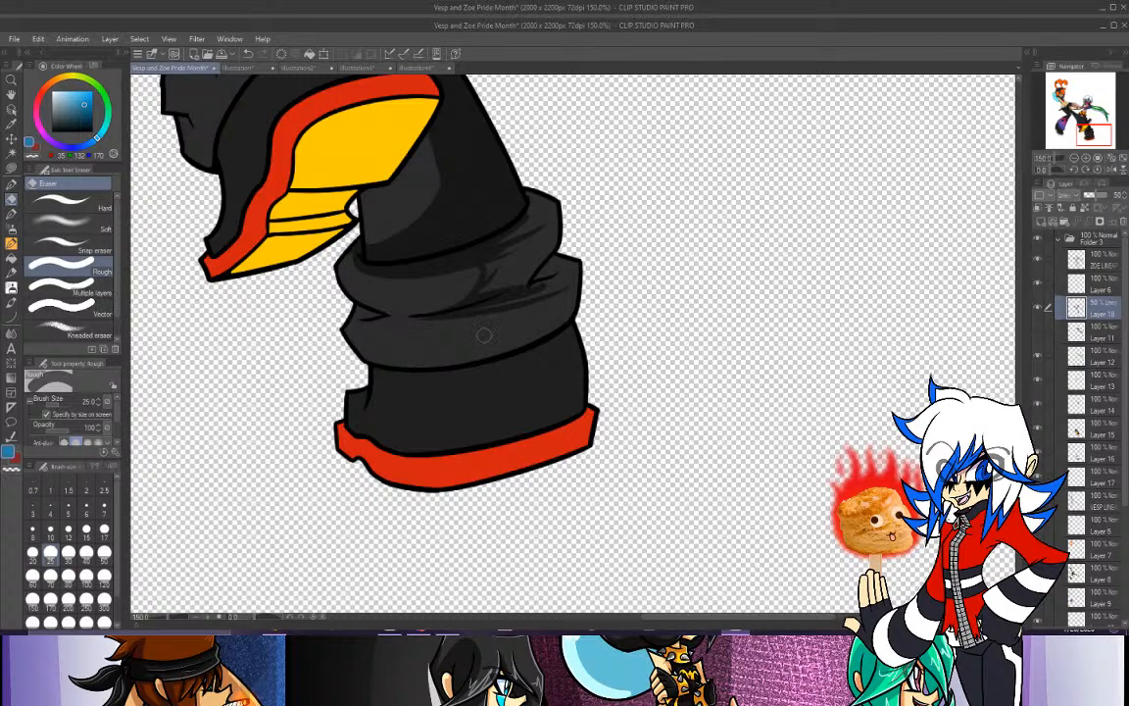
key("ctrl+z")
key("p")
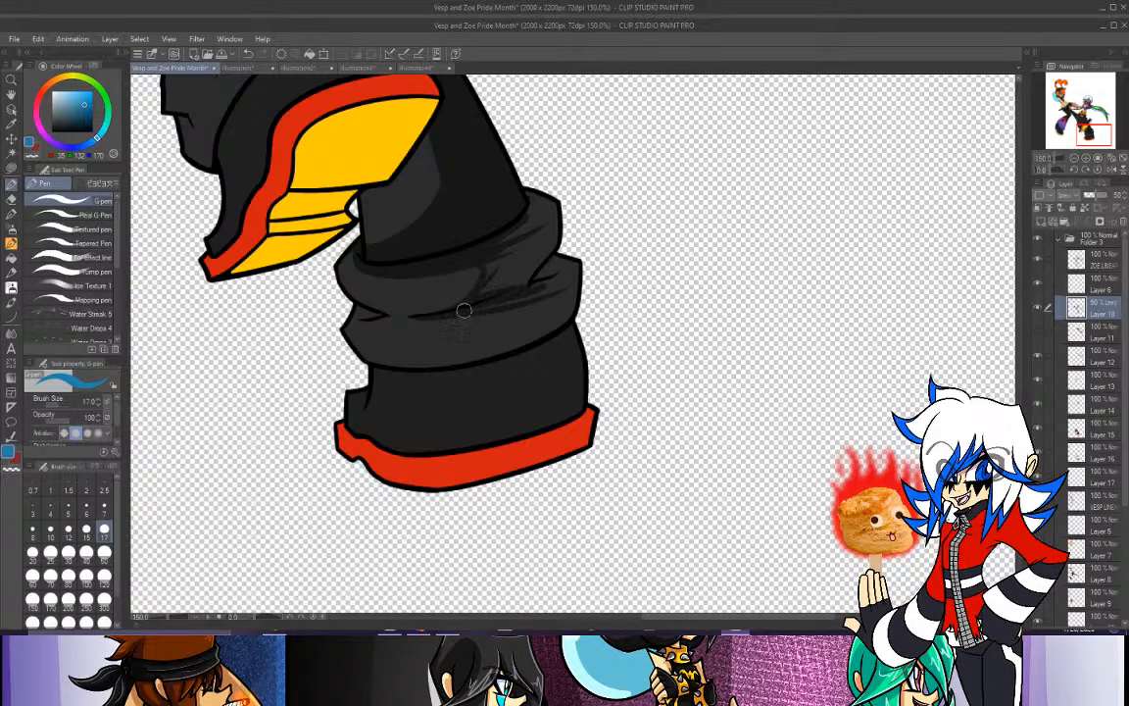
mouse_move(464, 310)
left_mouse_down()
mouse_move(540, 291)
mouse_move(480, 291)
left_mouse_up()
mouse_move(511, 252)
left_mouse_down()
mouse_move(494, 285)
mouse_move(512, 272)
mouse_move(566, 273)
mouse_move(511, 287)
mouse_move(543, 262)
mouse_move(508, 281)
left_mouse_up()
mouse_move(551, 245)
left_mouse_down()
mouse_move(534, 267)
mouse_move(554, 222)
mouse_move(538, 199)
left_mouse_up()
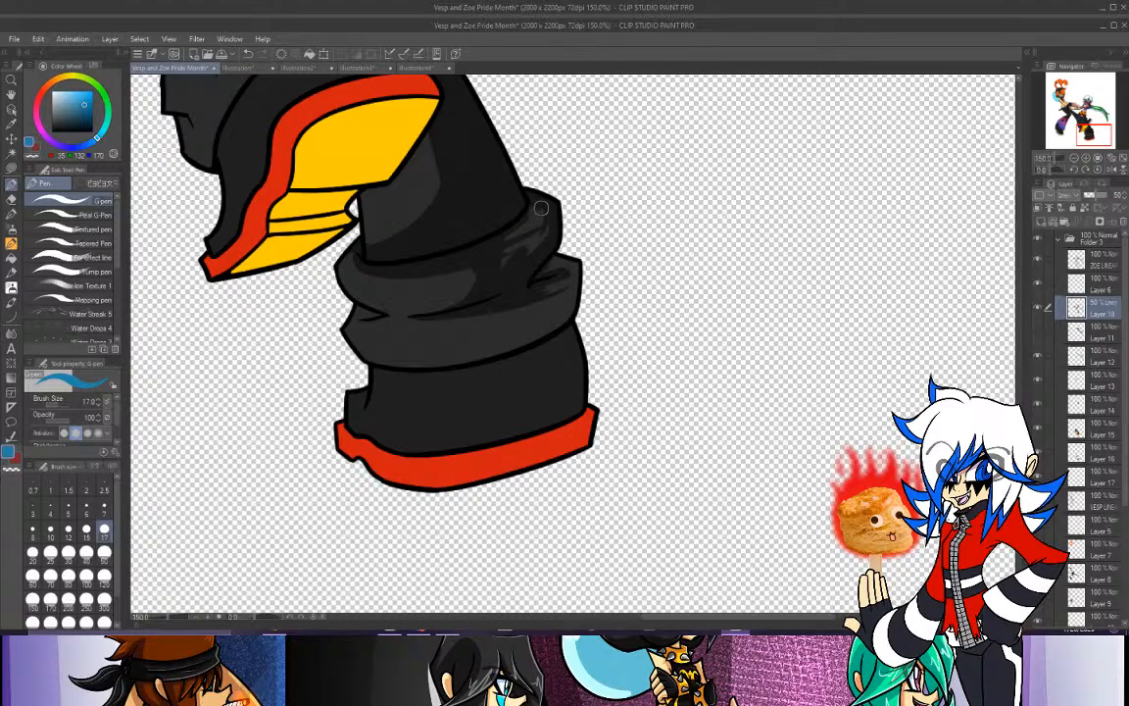
mouse_move(542, 208)
left_mouse_down()
mouse_move(536, 262)
mouse_move(531, 209)
mouse_move(545, 228)
mouse_move(522, 267)
mouse_move(528, 226)
mouse_move(501, 258)
mouse_move(532, 219)
left_mouse_up()
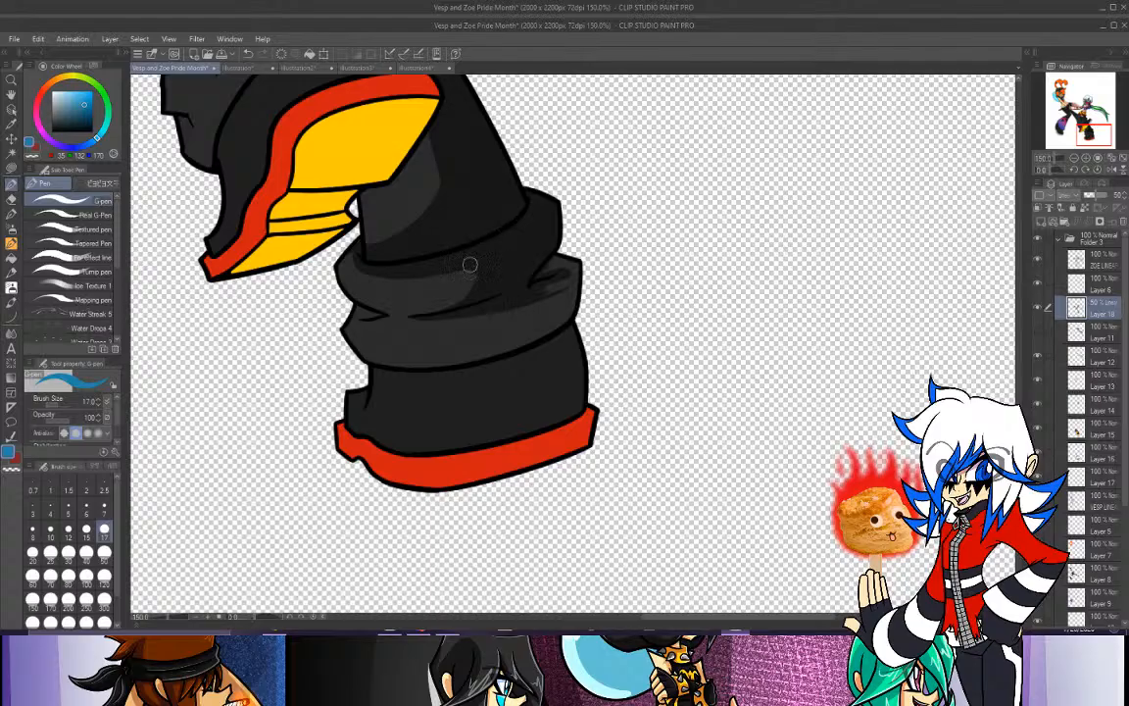
Draw a shadow edge across the standing boot's lower cuff fold and fill its outer side with G-pen shading.
mouse_move(382, 312)
left_mouse_down()
mouse_move(366, 317)
mouse_move(380, 325)
mouse_move(364, 314)
left_mouse_up()
key("ctrl+z")
left_click(1087, 158)
left_click(1087, 125)
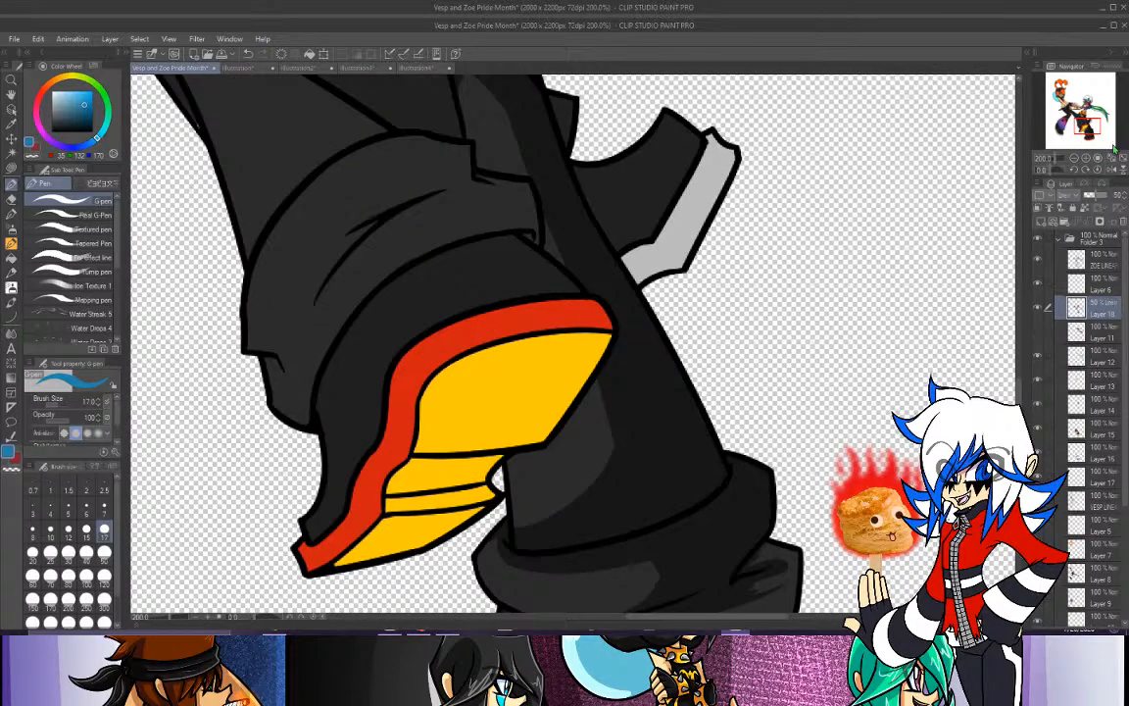
left_click_drag(1083, 125, 1096, 139)
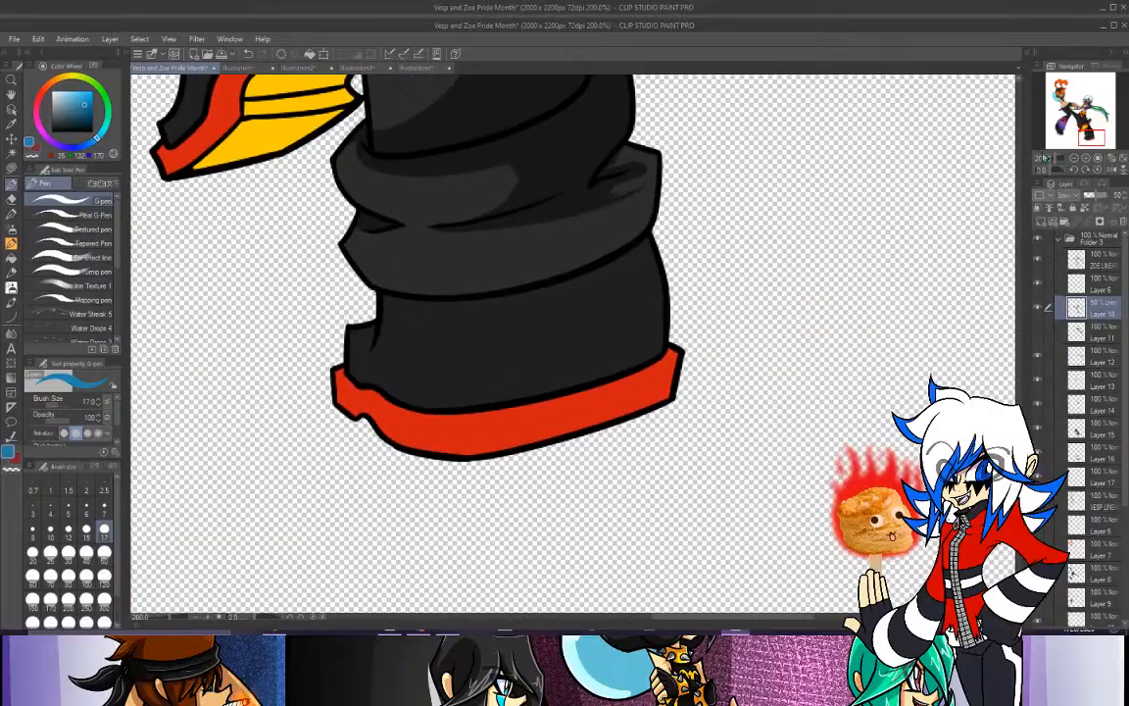
left_click_drag(545, 223, 549, 267)
key("ctrl+z")
left_click_drag(545, 222, 551, 279)
key("ctrl+z")
mouse_move(551, 229)
left_mouse_down()
mouse_move(556, 270)
mouse_move(647, 225)
left_mouse_up()
key("ctrl+z")
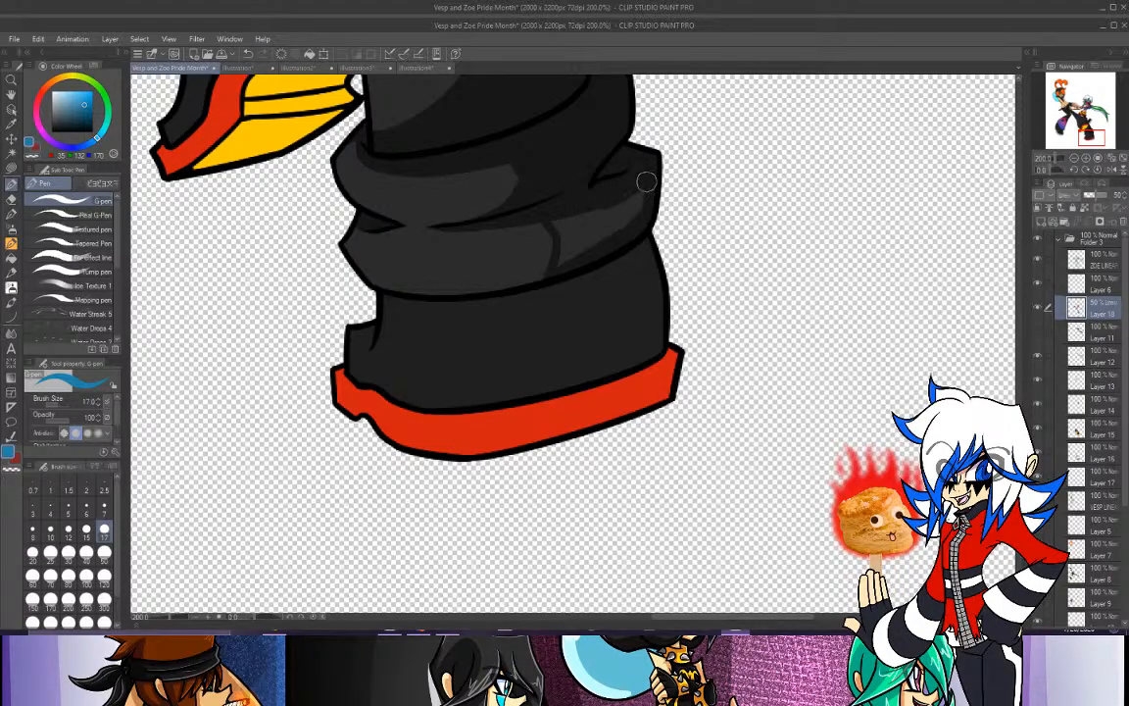
mouse_move(647, 182)
left_mouse_down()
mouse_move(590, 248)
mouse_move(587, 237)
mouse_move(552, 269)
mouse_move(552, 214)
mouse_move(564, 239)
mouse_move(585, 207)
mouse_move(580, 220)
left_mouse_up()
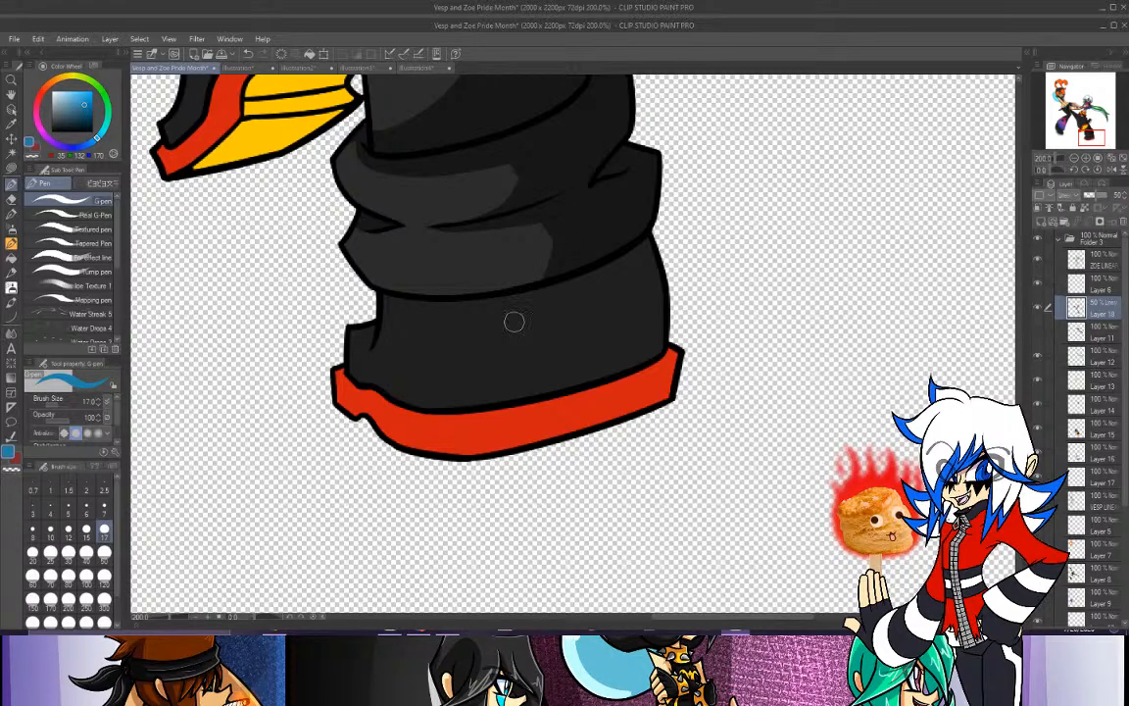
Draw a curved shadow line across the standing boot just beneath the lower cuff fold.
mouse_move(390, 301)
left_mouse_down()
mouse_move(472, 322)
mouse_move(628, 281)
left_mouse_up()
key("ctrl+z")
left_click_drag(388, 305, 610, 297)
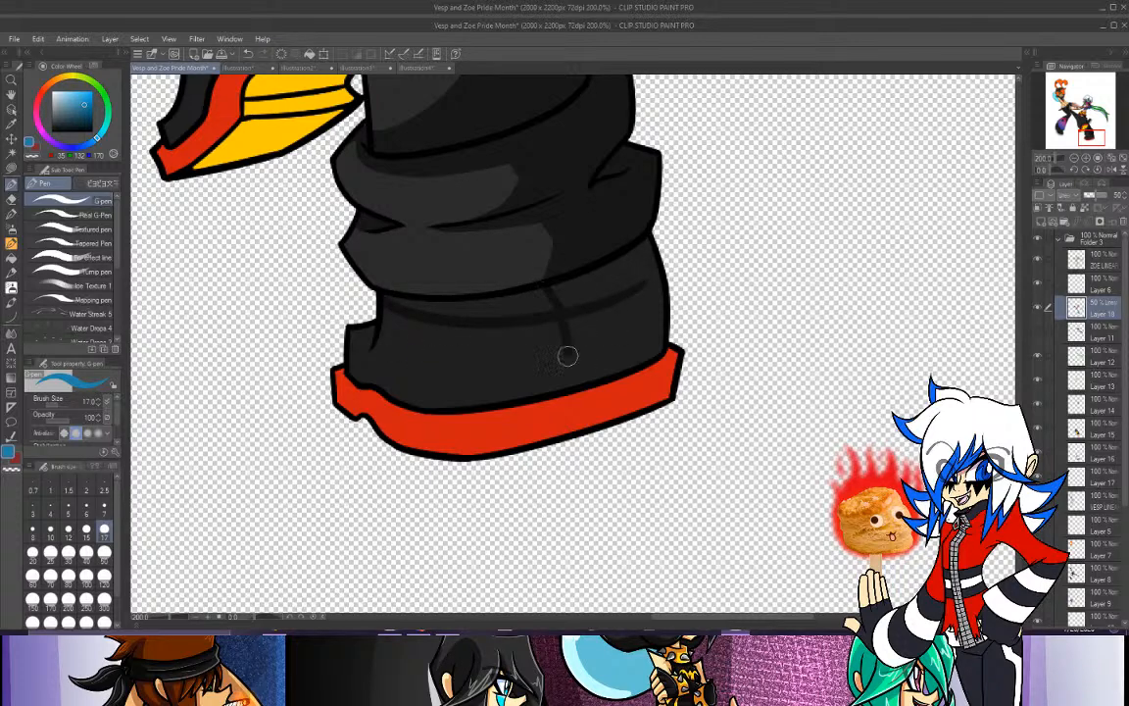
left_click_drag(568, 356, 568, 379)
key("ctrl+z")
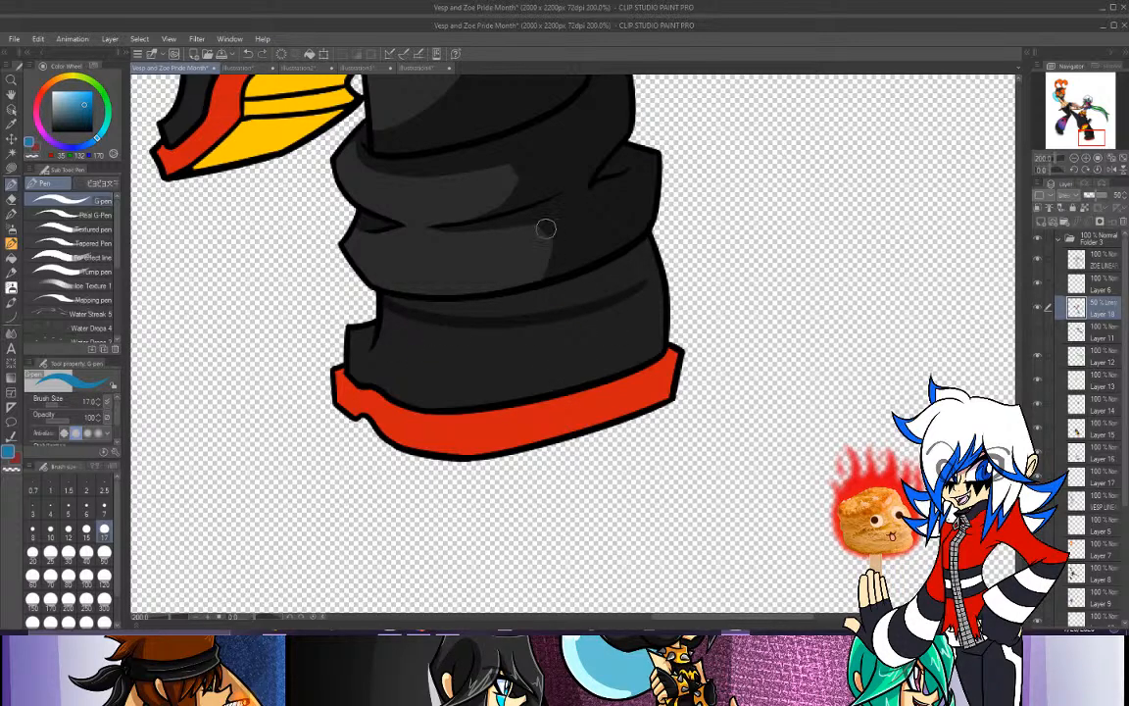
Extend the shading inward on both cuff folds, and fill the band beneath them with a vertical shadow edge down the boot.
mouse_move(502, 156)
left_mouse_down()
mouse_move(530, 184)
mouse_move(480, 217)
mouse_move(537, 235)
mouse_move(537, 217)
mouse_move(565, 255)
mouse_move(537, 295)
left_mouse_up()
left_click_drag(544, 231, 535, 289)
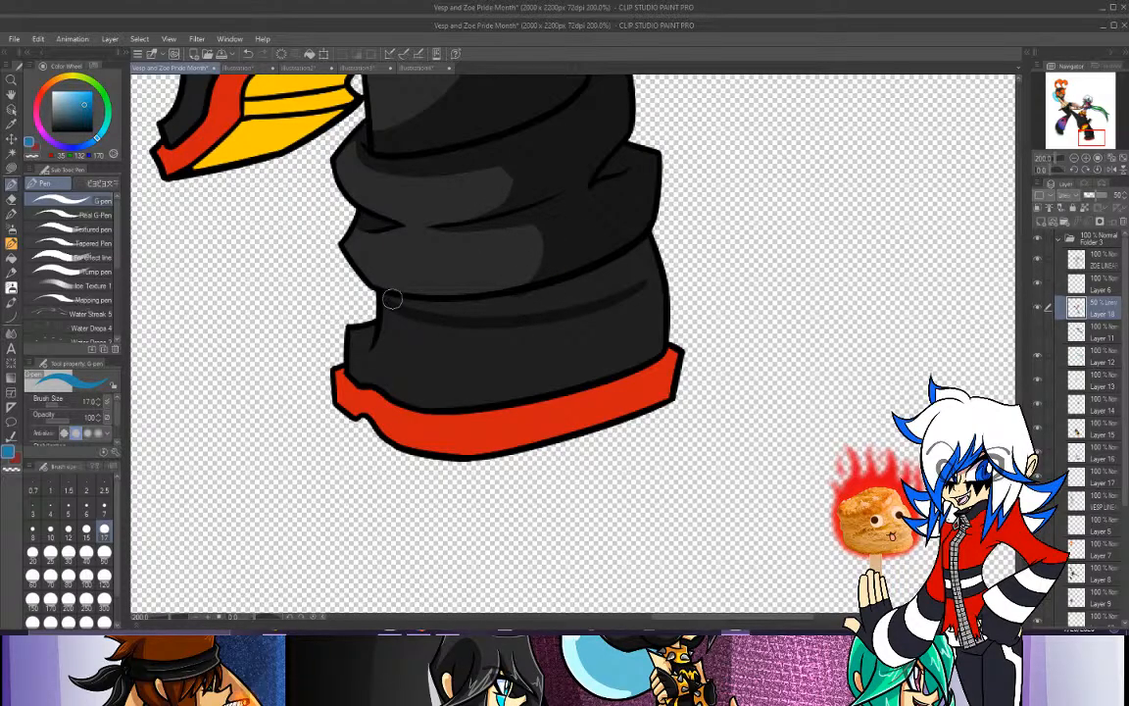
mouse_move(391, 299)
left_mouse_down()
mouse_move(602, 287)
mouse_move(416, 303)
mouse_move(535, 300)
mouse_move(575, 282)
mouse_move(491, 313)
mouse_move(538, 305)
mouse_move(555, 289)
mouse_move(530, 290)
mouse_move(552, 338)
mouse_move(532, 297)
mouse_move(545, 375)
left_mouse_up()
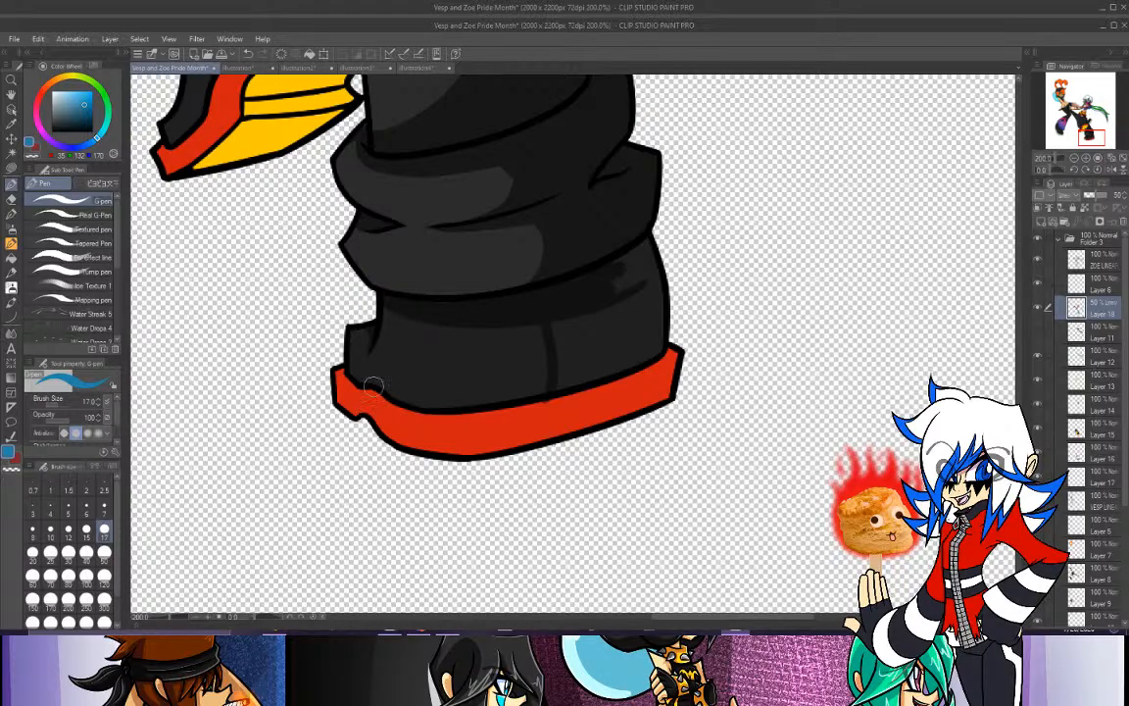
key("e")
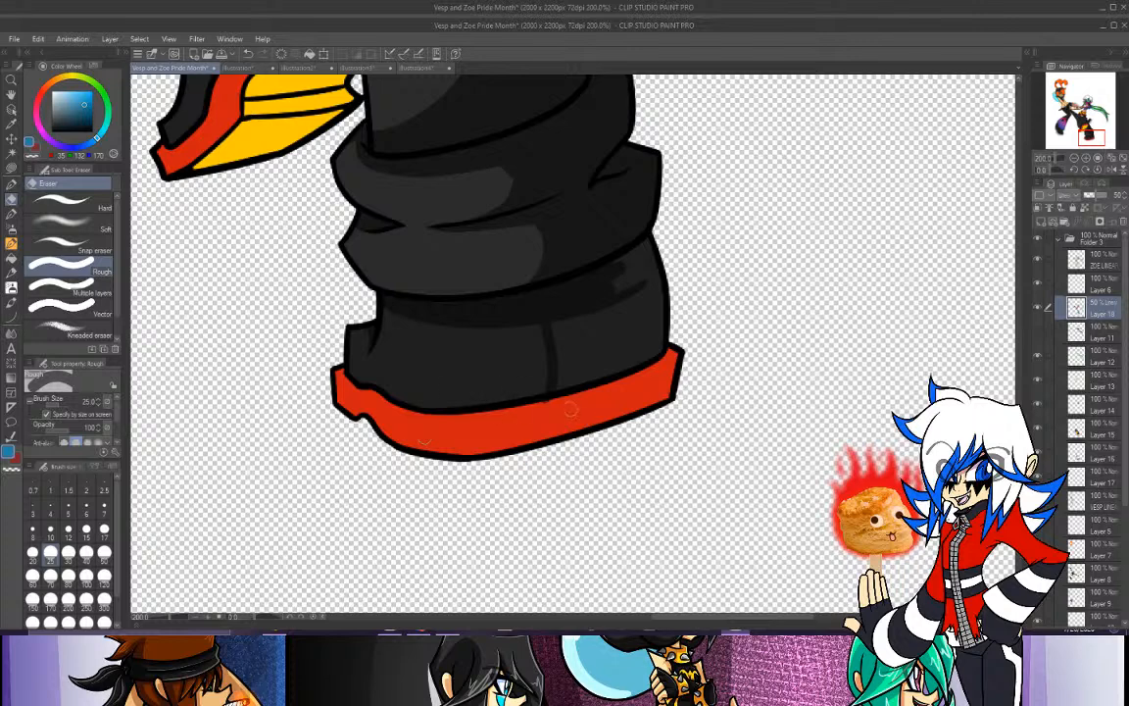
key("p")
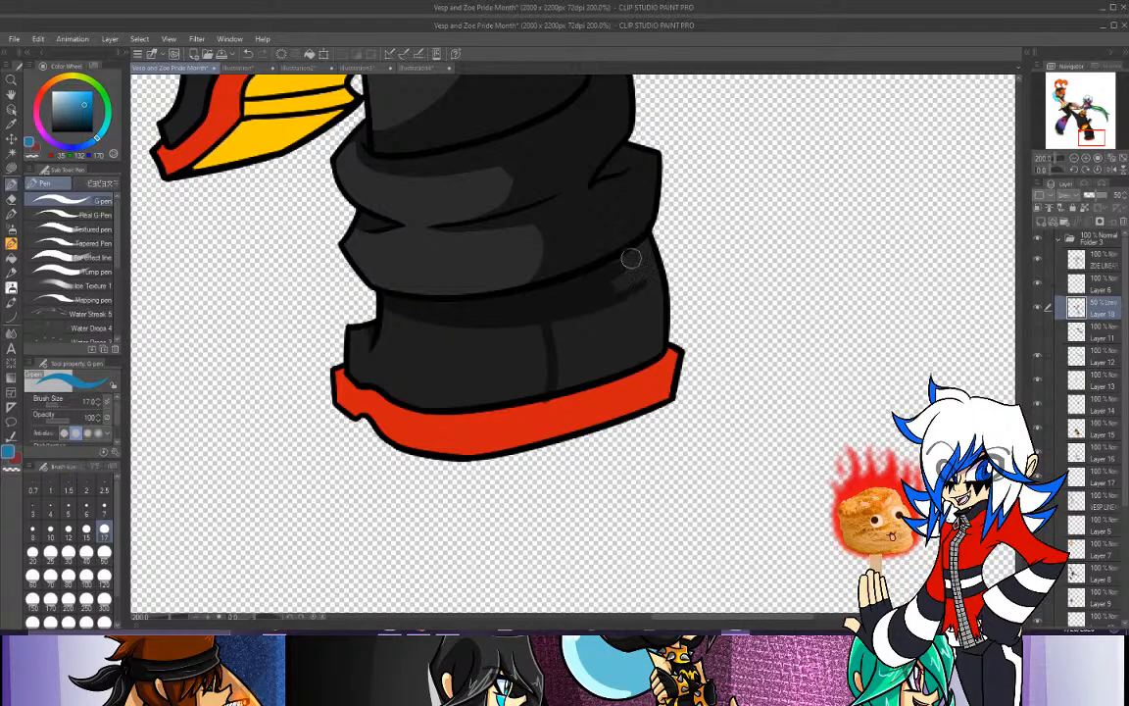
Outline the shadow on the raised leg from the skirt hem around the knee to the boot cuff.
left_click_drag(1096, 134, 1085, 119)
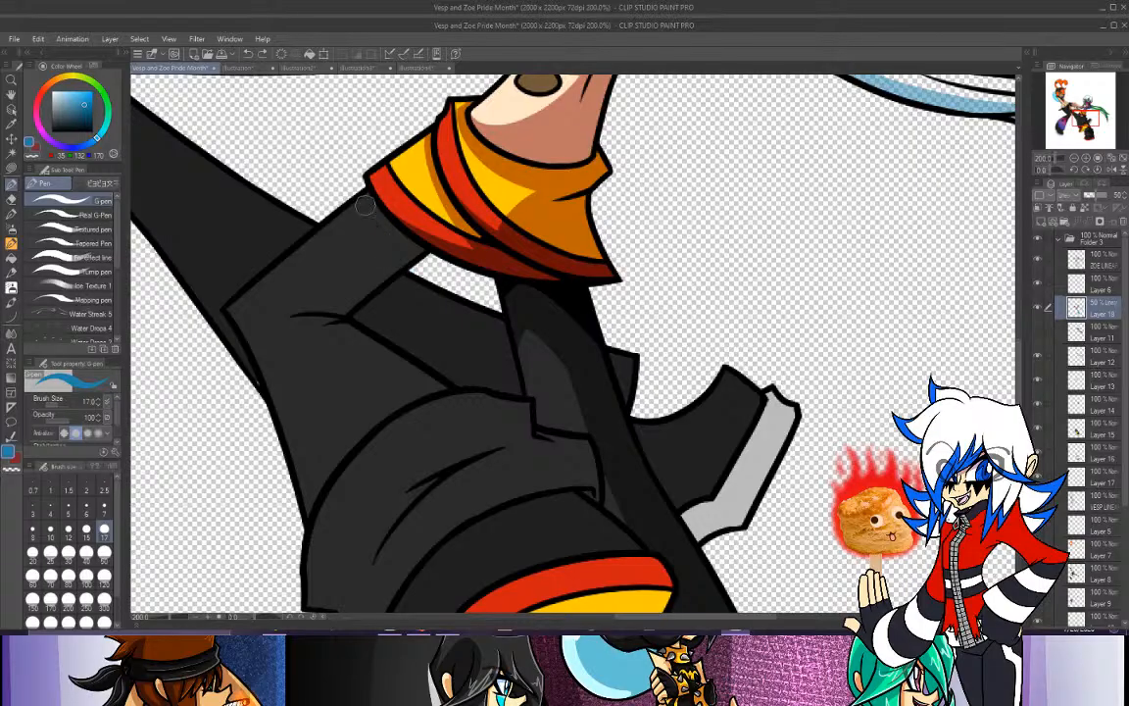
left_click_drag(326, 173, 363, 233)
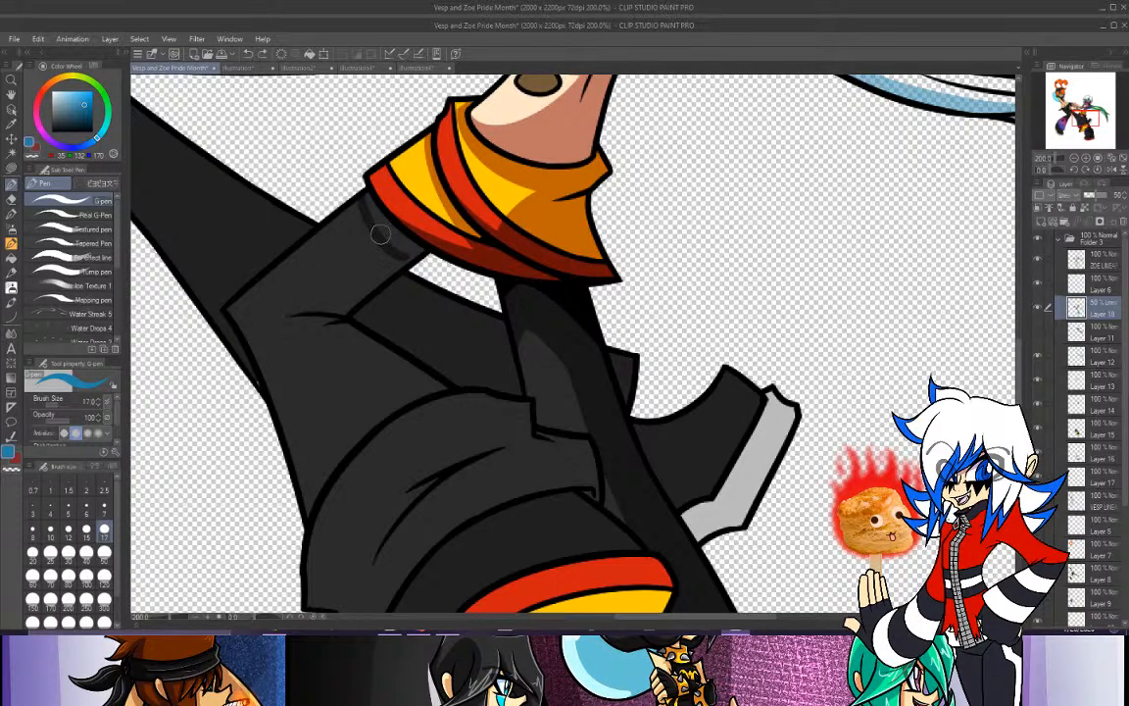
mouse_move(375, 228)
left_mouse_down()
mouse_move(272, 321)
mouse_move(335, 403)
left_mouse_up()
key("ctrl+z")
left_click_drag(277, 323, 347, 432)
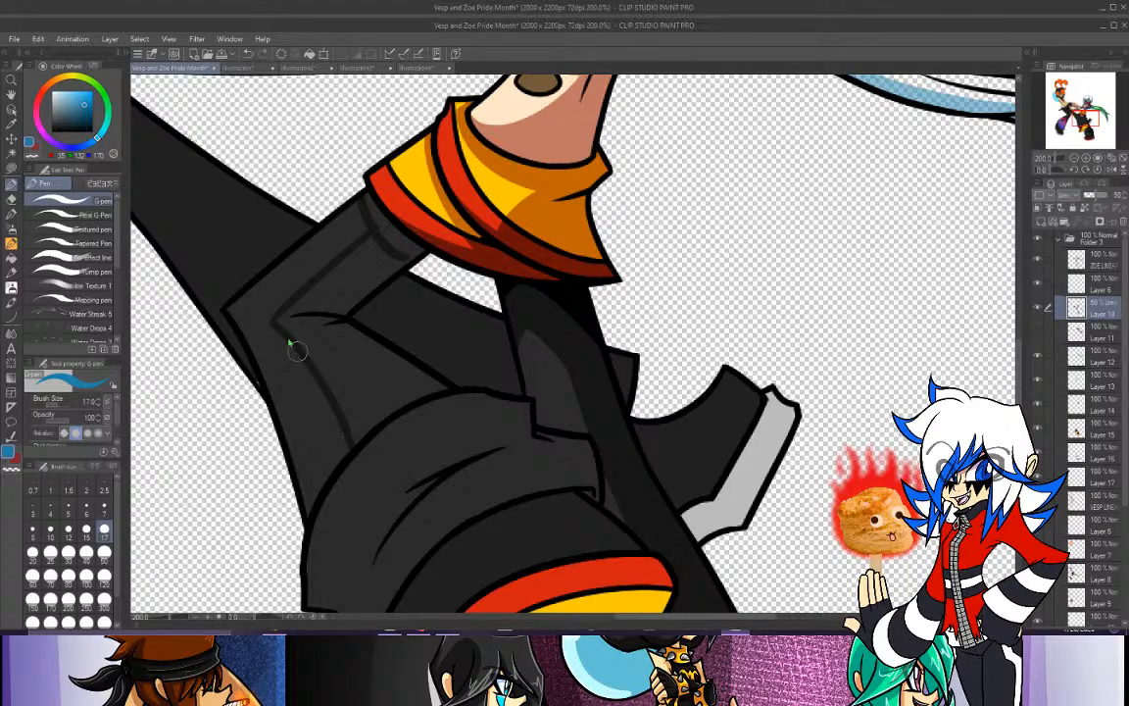
key("ctrl+z")
mouse_move(278, 320)
left_mouse_down()
mouse_move(325, 382)
mouse_move(350, 442)
left_mouse_up()
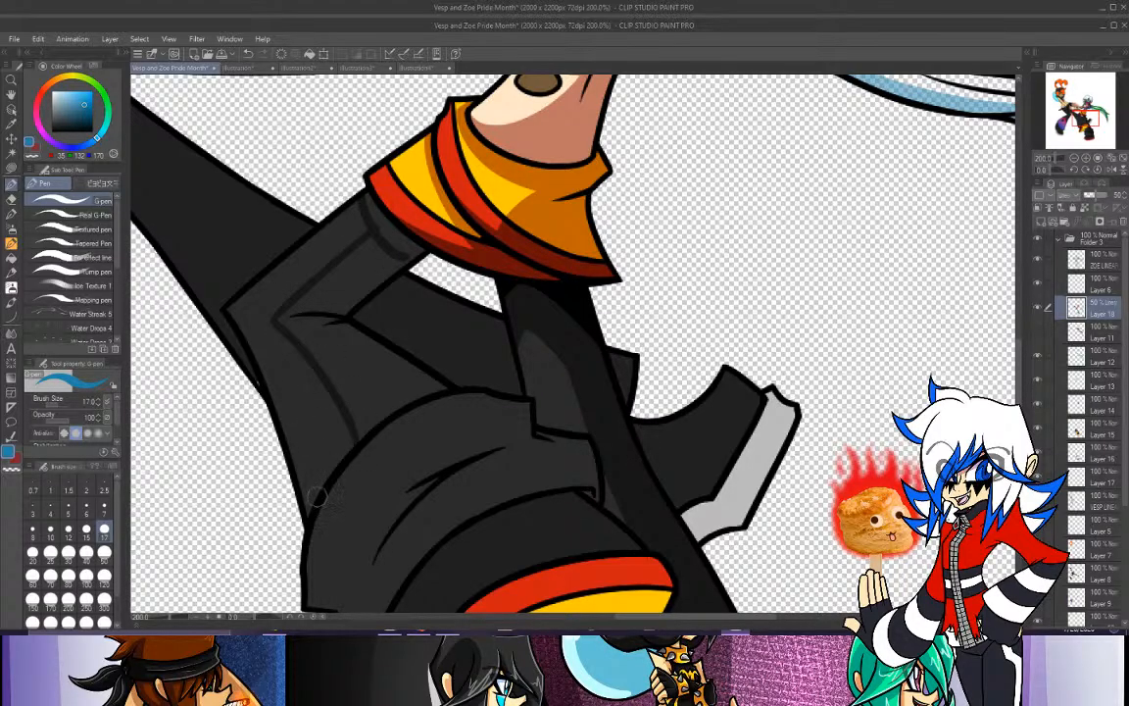
mouse_move(310, 502)
left_mouse_down()
mouse_move(353, 419)
mouse_move(429, 376)
left_mouse_up()
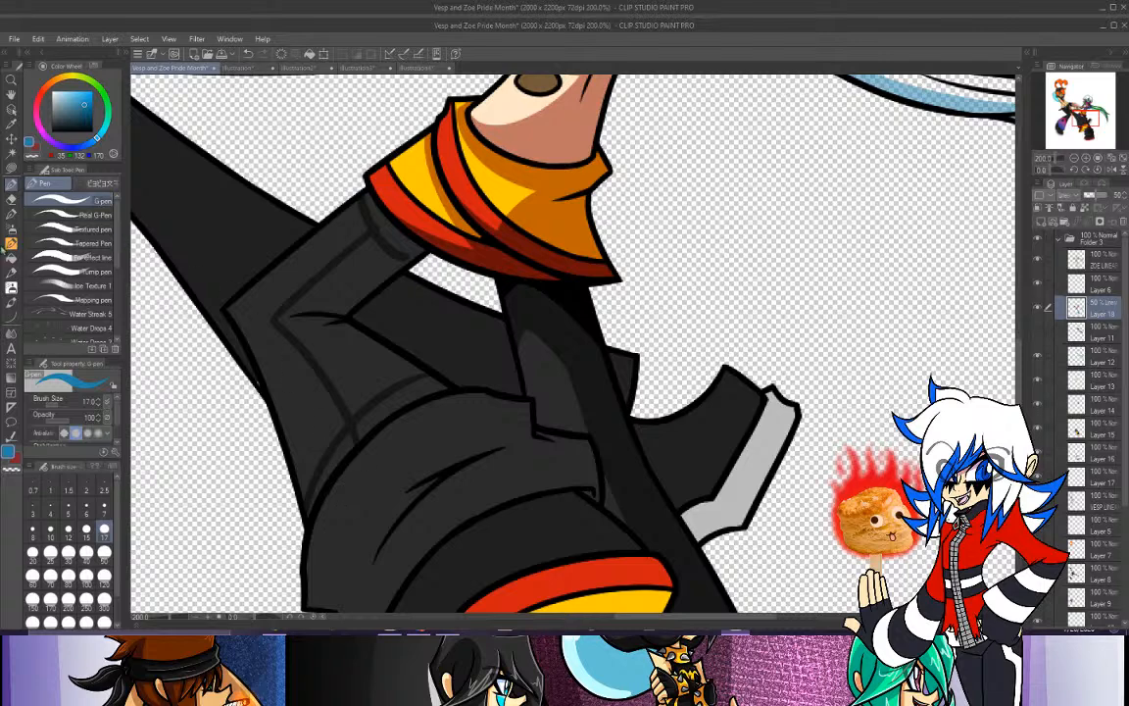
Fill the outlined shadow on the raised leg's thigh and shin with the G-pen at size 30.
left_click(68, 552)
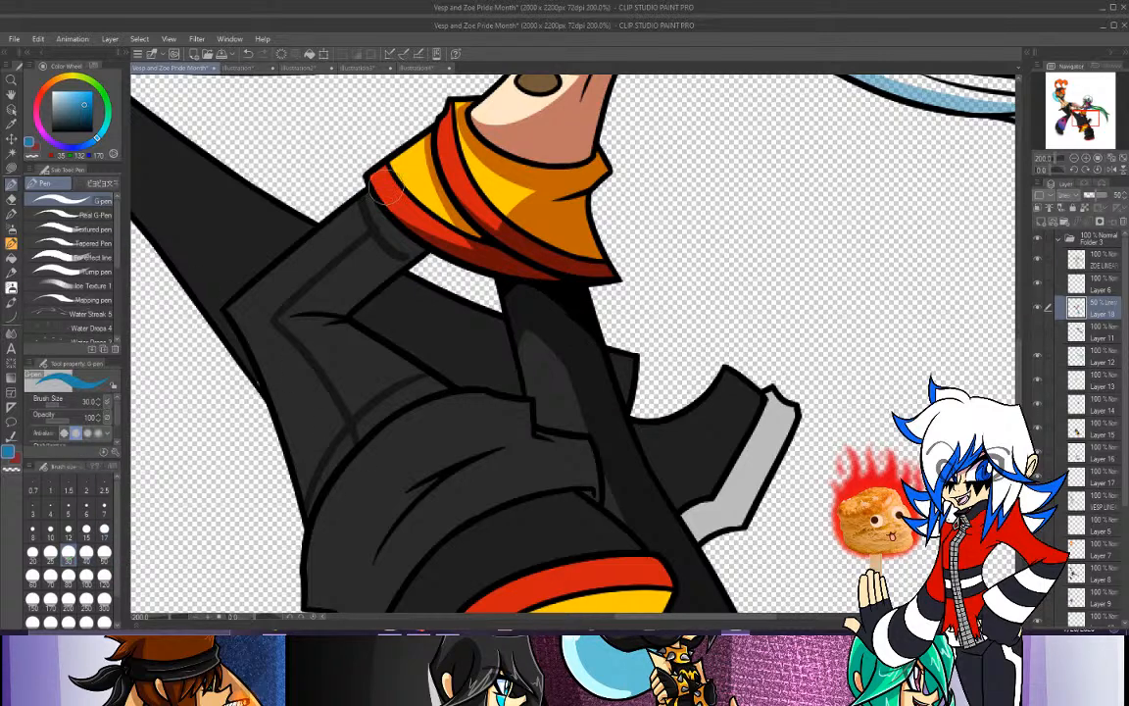
mouse_move(367, 199)
left_mouse_down()
mouse_move(395, 264)
mouse_move(334, 255)
mouse_move(304, 294)
mouse_move(338, 279)
mouse_move(368, 243)
mouse_move(315, 287)
mouse_move(330, 320)
mouse_move(317, 285)
mouse_move(286, 318)
mouse_move(300, 325)
mouse_move(278, 319)
mouse_move(332, 331)
mouse_move(314, 330)
mouse_move(296, 272)
left_mouse_up()
left_click(11, 200)
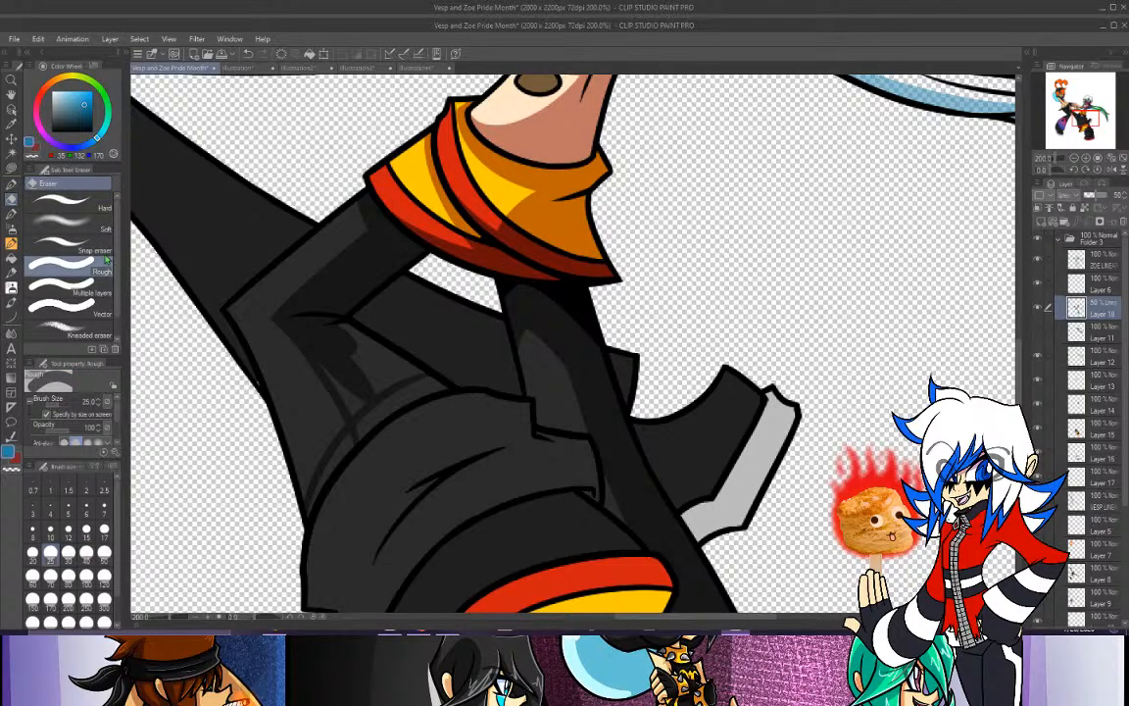
left_click(11, 183)
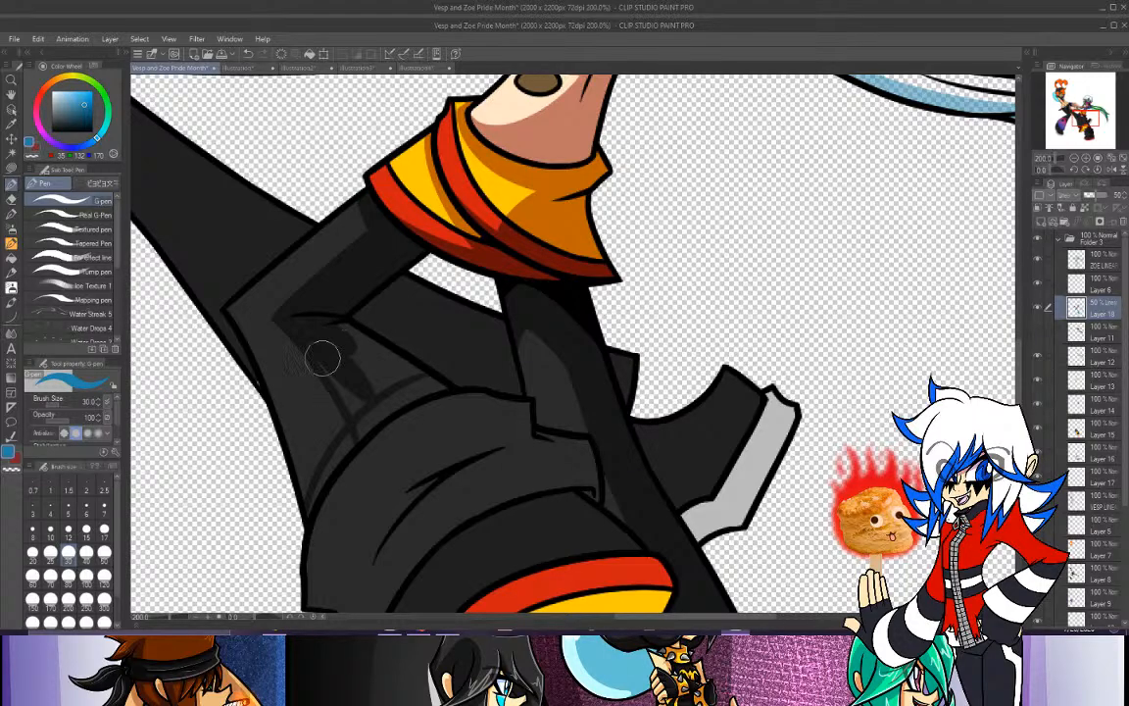
left_click_drag(321, 358, 353, 407)
mouse_move(323, 360)
left_mouse_down()
mouse_move(364, 407)
mouse_move(363, 427)
mouse_move(349, 402)
mouse_move(354, 432)
mouse_move(308, 513)
mouse_move(353, 437)
mouse_move(332, 465)
mouse_move(408, 399)
mouse_move(356, 432)
mouse_move(402, 390)
mouse_move(342, 336)
mouse_move(445, 390)
mouse_move(397, 401)
mouse_move(410, 379)
mouse_move(364, 368)
mouse_move(383, 377)
mouse_move(377, 395)
mouse_move(417, 264)
left_mouse_up()
left_click(13, 199)
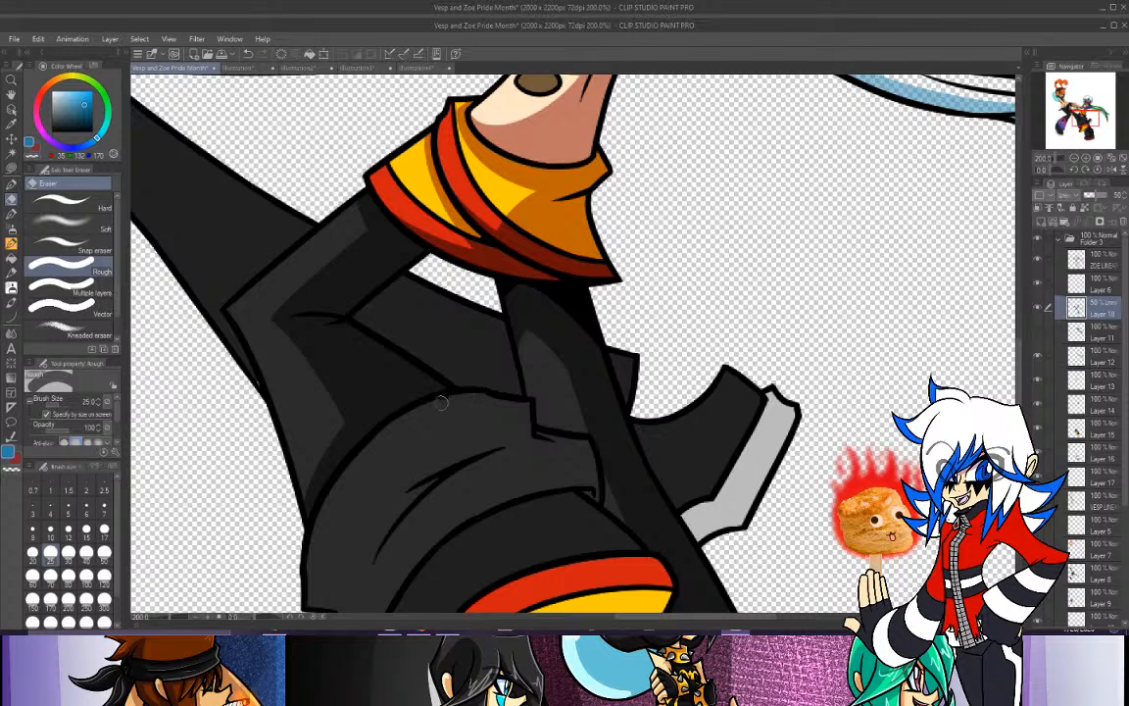
Finish shading the raised leg's shin where it meets the top of the boot cuff.
left_click_drag(1079, 117, 1083, 125)
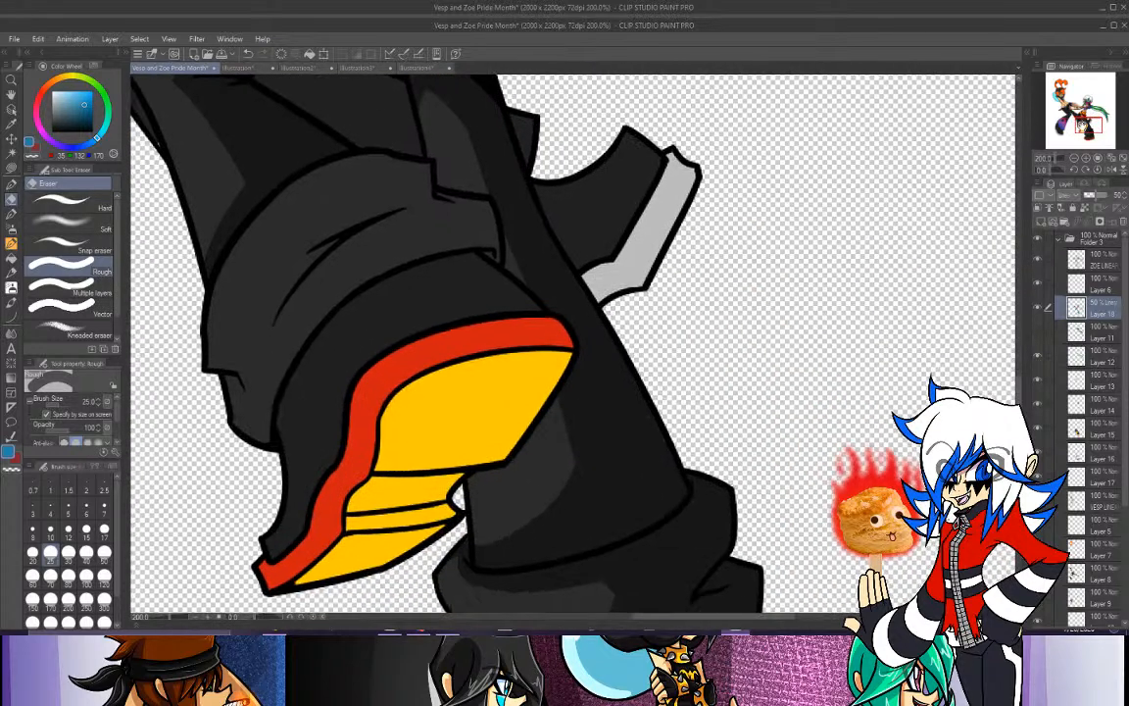
left_click(12, 184)
mouse_move(211, 178)
left_mouse_down()
mouse_move(200, 96)
mouse_move(225, 171)
mouse_move(218, 210)
mouse_move(199, 98)
mouse_move(222, 176)
mouse_move(206, 257)
left_mouse_up()
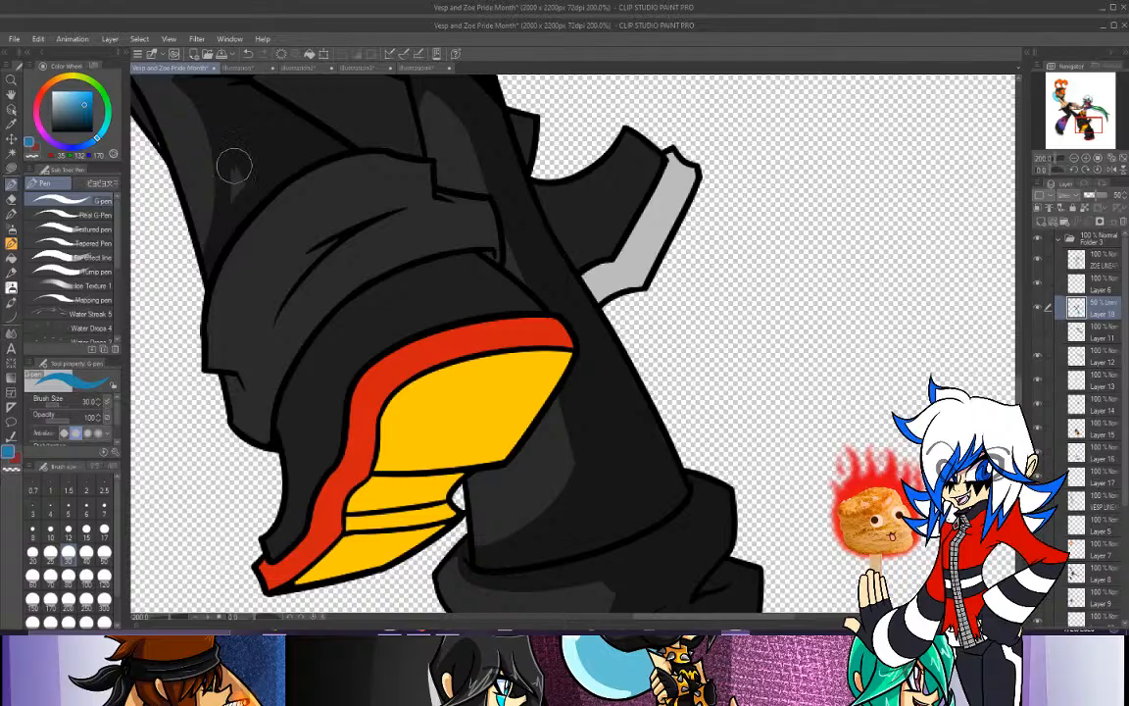
left_click_drag(235, 166, 242, 192)
Draw a curved crease shadow across the raised boot's upper cuff and trim its underside with the Rough eraser.
mouse_move(197, 291)
left_mouse_down()
mouse_move(246, 242)
mouse_move(291, 277)
left_mouse_up()
key("ctrl+z")
mouse_move(200, 294)
left_mouse_down()
mouse_move(257, 233)
mouse_move(284, 231)
mouse_move(186, 270)
mouse_move(291, 228)
mouse_move(321, 247)
mouse_move(310, 252)
mouse_move(327, 242)
mouse_move(277, 321)
left_mouse_up()
key("ctrl+z")
key("e")
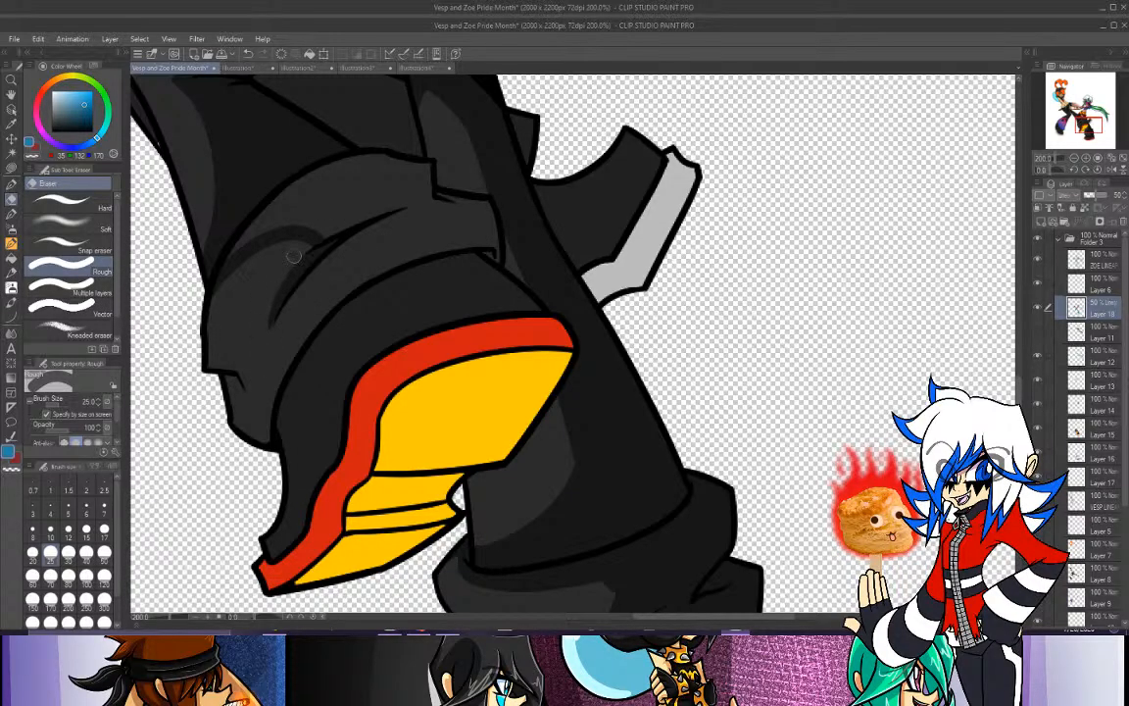
left_click_drag(294, 256, 260, 342)
key("ctrl+z")
left_click_drag(293, 256, 252, 363)
mouse_move(278, 272)
left_mouse_down()
mouse_move(282, 259)
mouse_move(259, 355)
left_mouse_up()
left_click(11, 183)
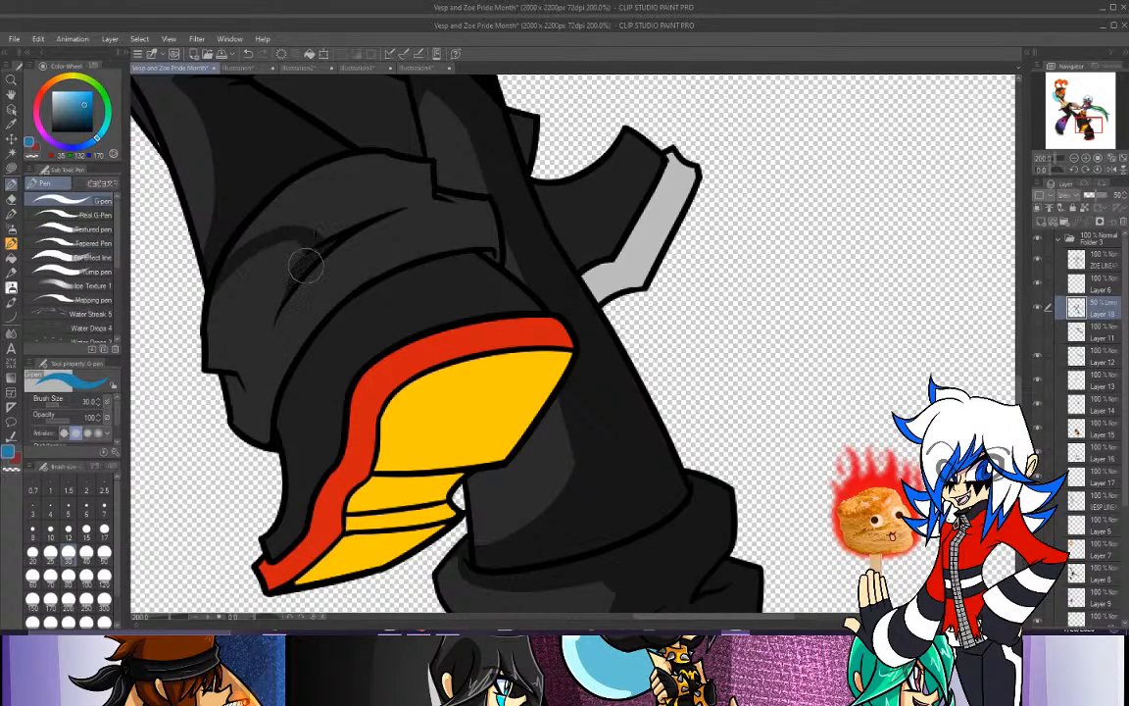
Draw a shadow along the lower edge of the raised boot's cuff with size 30 G-pen strokes.
mouse_move(306, 265)
left_mouse_down()
mouse_move(308, 239)
mouse_move(345, 310)
left_mouse_up()
mouse_move(270, 431)
left_mouse_down()
mouse_move(262, 394)
mouse_move(459, 233)
left_mouse_up()
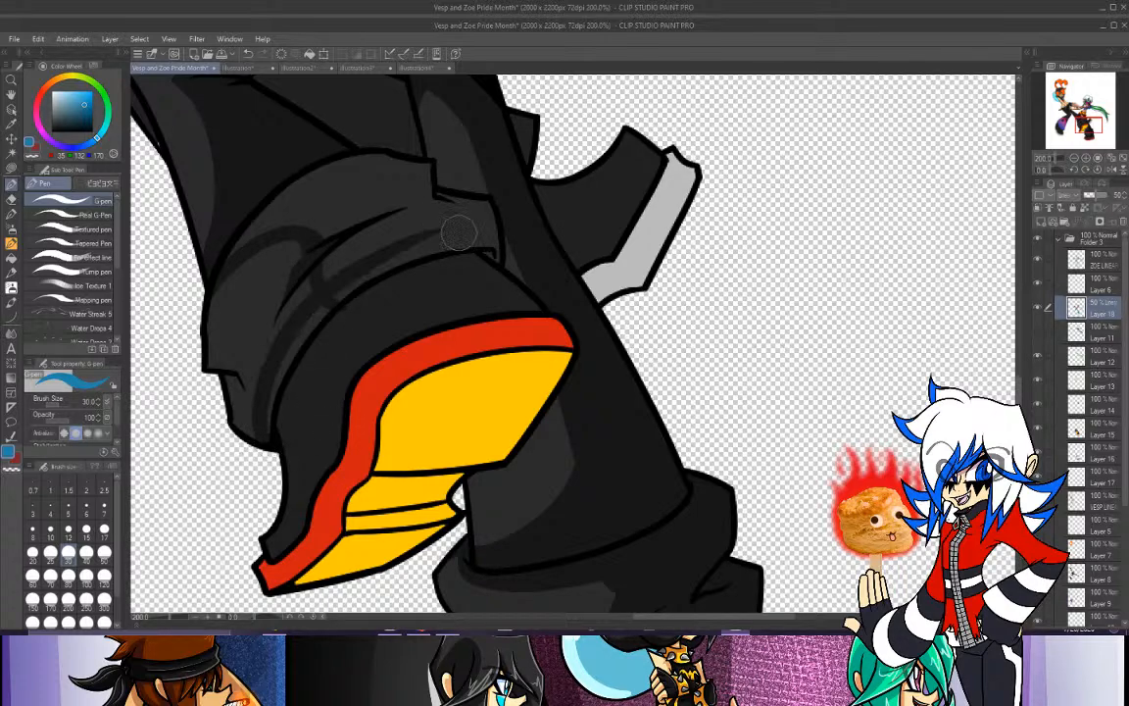
mouse_move(270, 426)
left_mouse_down()
mouse_move(345, 291)
mouse_move(375, 277)
left_mouse_up()
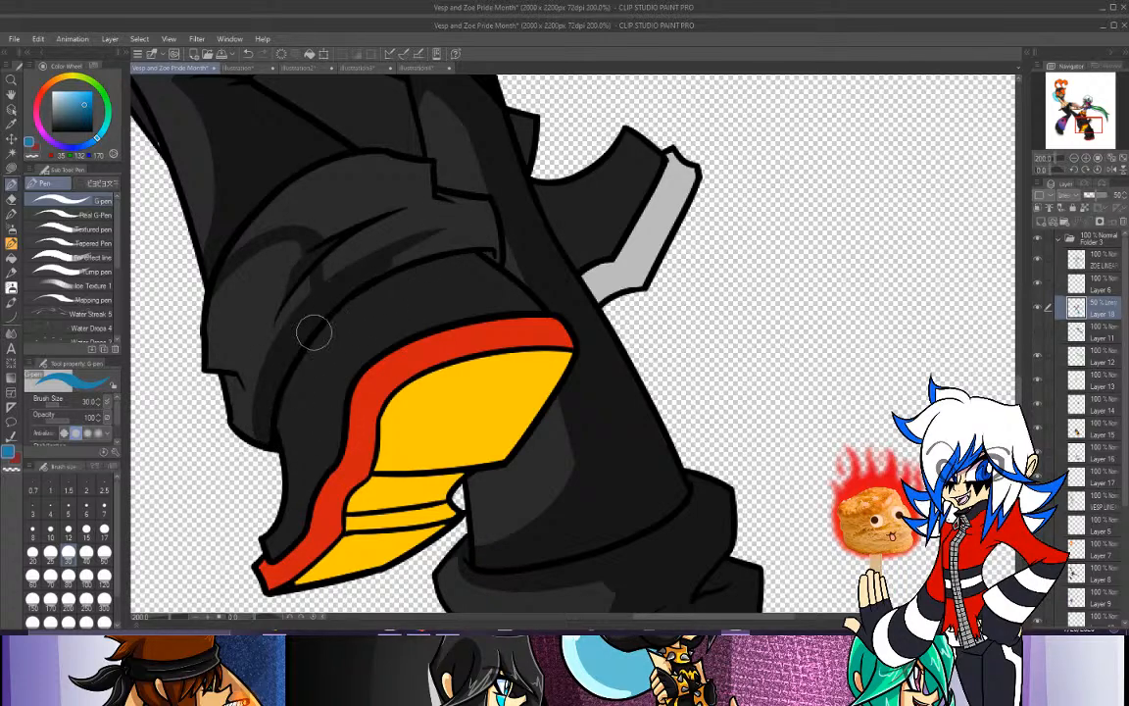
key("ctrl+z")
key("ctrl+z")
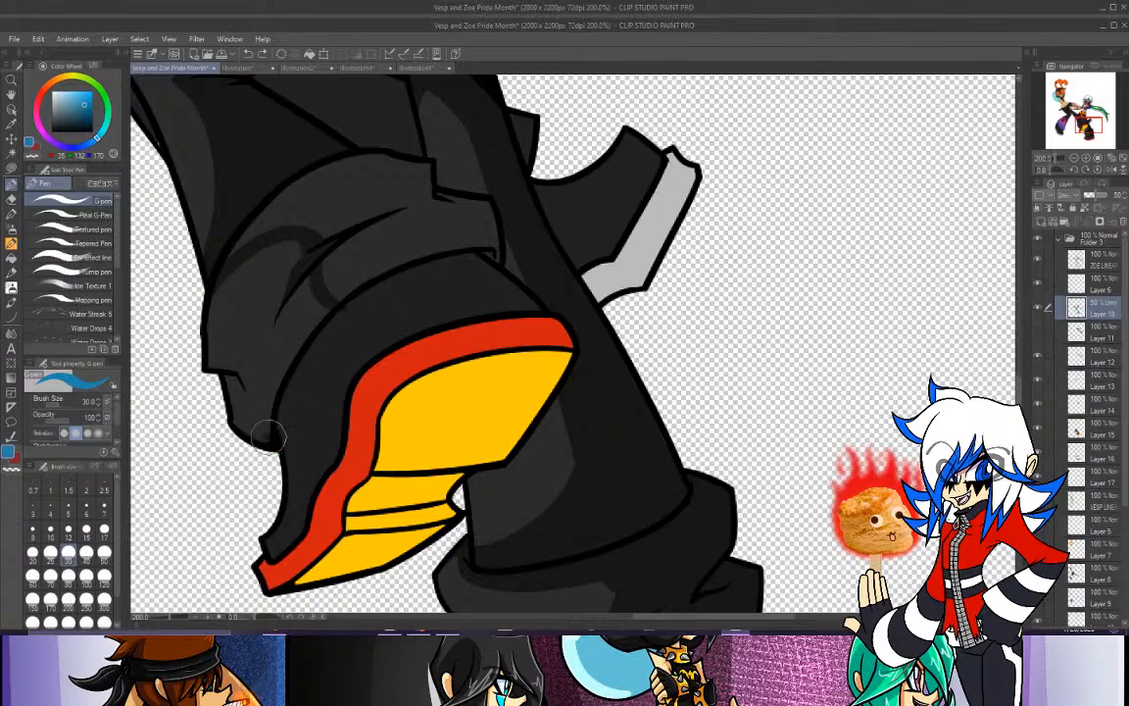
mouse_move(269, 436)
left_mouse_down()
mouse_move(298, 324)
mouse_move(358, 290)
left_mouse_up()
mouse_move(278, 393)
left_mouse_down()
mouse_move(319, 318)
mouse_move(376, 282)
left_mouse_up()
mouse_move(316, 334)
left_mouse_down()
mouse_move(427, 238)
mouse_move(377, 275)
mouse_move(399, 258)
mouse_move(345, 265)
left_mouse_up()
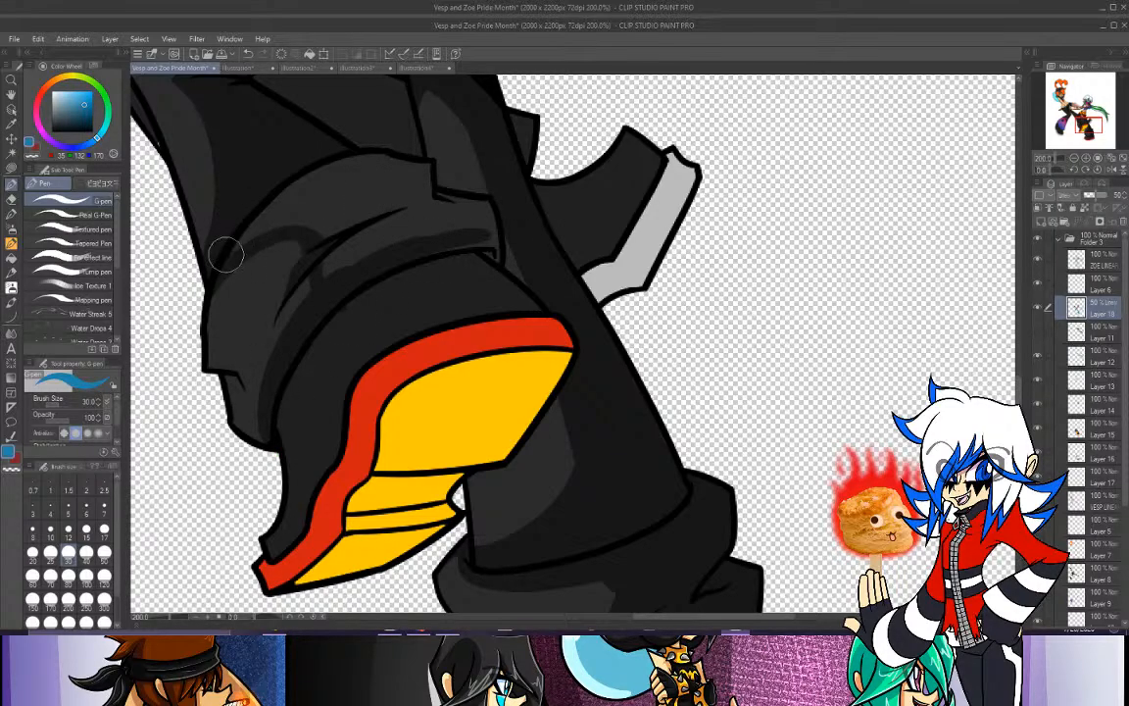
Fill the raised boot's cuff folds with shading, and shade the upper part of the foot beneath the cuff.
mouse_move(328, 169)
left_mouse_down()
mouse_move(424, 168)
mouse_move(443, 222)
mouse_move(427, 196)
mouse_move(485, 206)
mouse_move(456, 206)
mouse_move(484, 206)
mouse_move(490, 243)
mouse_move(486, 217)
mouse_move(496, 263)
left_mouse_up()
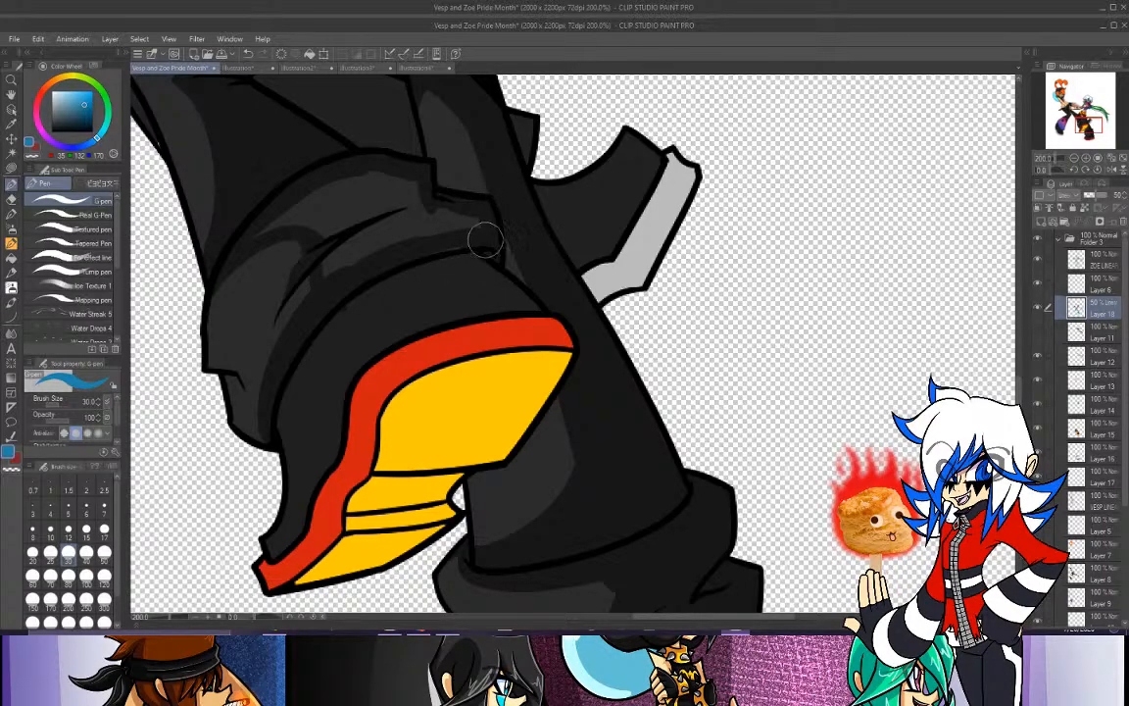
mouse_move(274, 438)
left_mouse_down()
mouse_move(345, 332)
mouse_move(496, 308)
mouse_move(295, 350)
mouse_move(365, 298)
left_mouse_up()
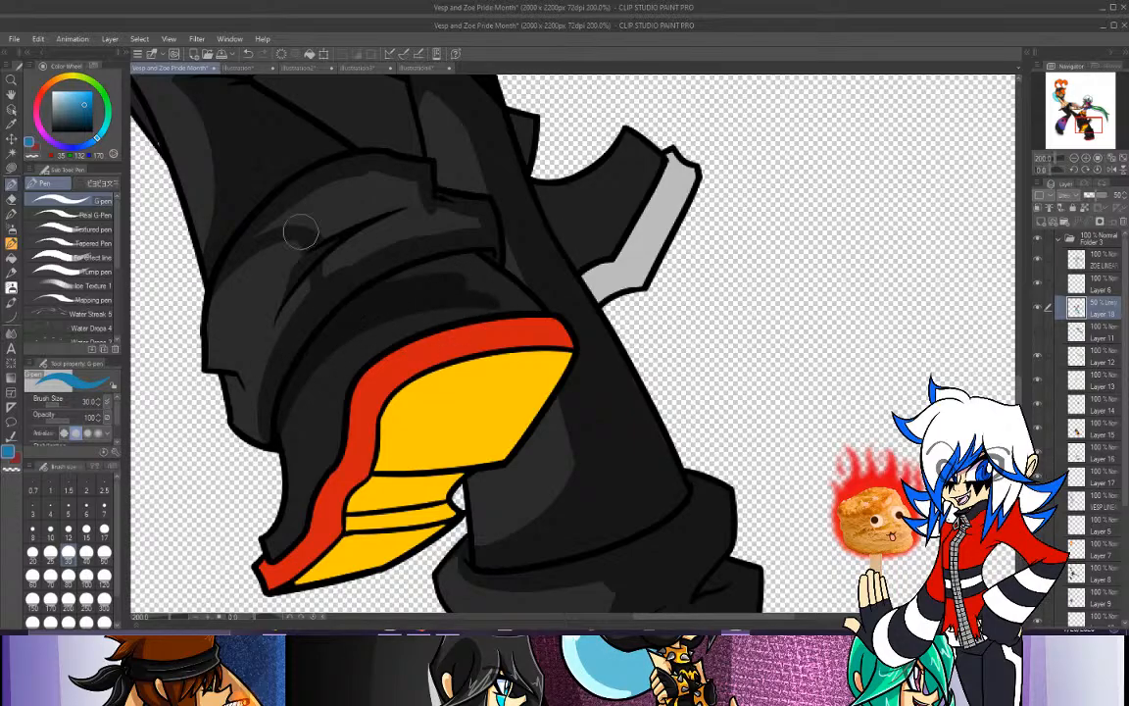
mouse_move(267, 227)
left_mouse_down()
mouse_move(408, 202)
mouse_move(281, 213)
mouse_move(365, 179)
mouse_move(431, 219)
mouse_move(477, 224)
mouse_move(392, 240)
mouse_move(330, 287)
mouse_move(320, 235)
mouse_move(358, 239)
mouse_move(335, 241)
mouse_move(366, 206)
mouse_move(411, 218)
mouse_move(402, 205)
mouse_move(393, 261)
mouse_move(276, 279)
mouse_move(308, 252)
left_mouse_up()
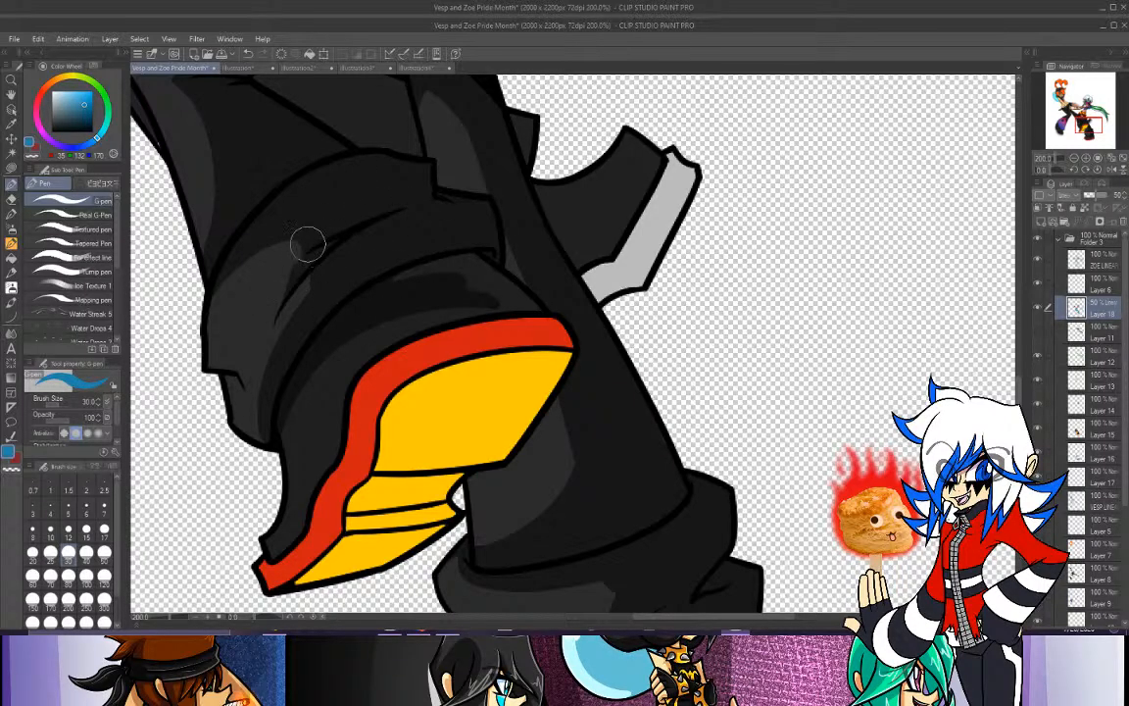
mouse_move(401, 272)
left_mouse_down()
mouse_move(459, 281)
mouse_move(434, 263)
mouse_move(481, 275)
mouse_move(463, 261)
mouse_move(525, 304)
mouse_move(393, 290)
mouse_move(481, 303)
left_mouse_up()
mouse_move(404, 304)
left_mouse_down()
mouse_move(455, 310)
mouse_move(446, 397)
left_mouse_up()
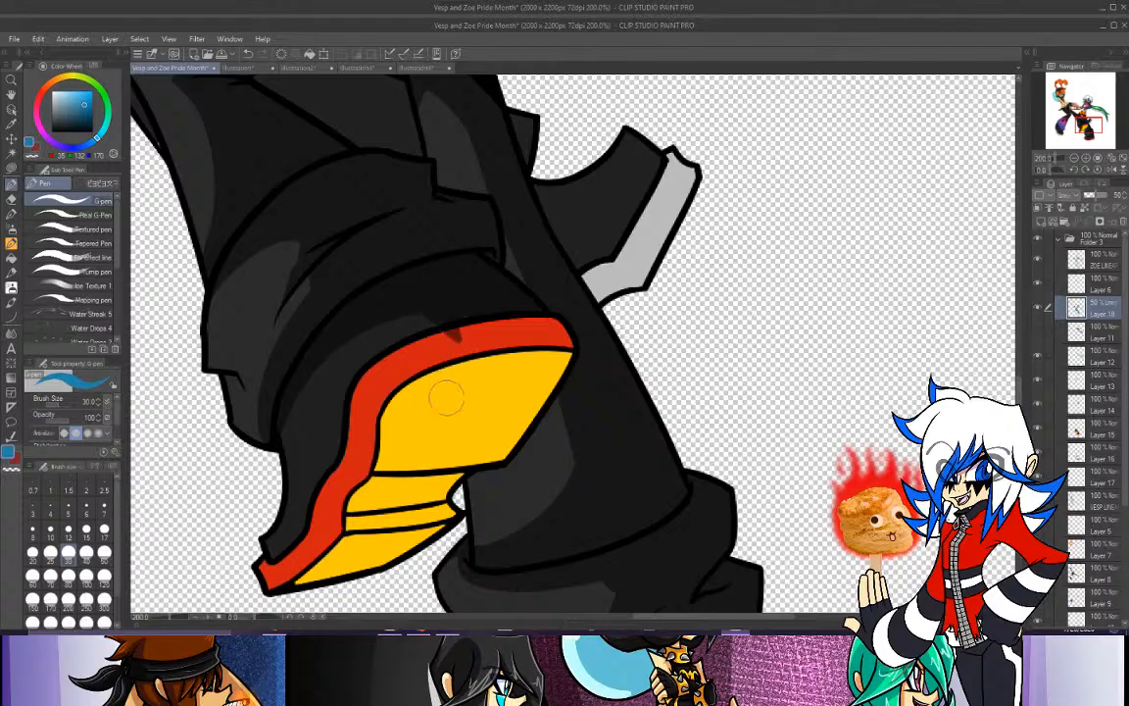
Draw a shadow edge across the raised boot's red sole rim and fill its right end with blue size 17 G-pen shading.
mouse_move(442, 318)
left_mouse_down()
mouse_move(461, 362)
mouse_move(441, 320)
mouse_move(479, 352)
mouse_move(475, 325)
mouse_move(474, 344)
mouse_move(443, 321)
mouse_move(480, 383)
mouse_move(440, 317)
mouse_move(481, 371)
left_mouse_up()
key("ctrl+z")
key("ctrl+z")
key("ctrl+z")
left_click_drag(442, 319, 484, 378)
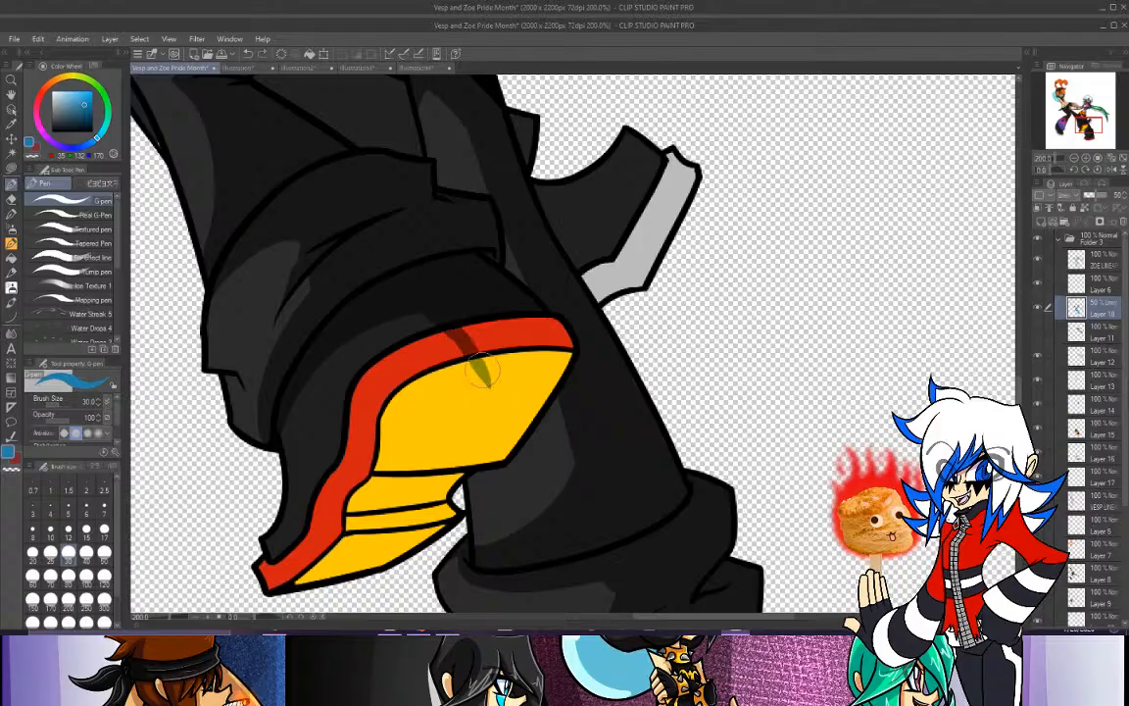
key("ctrl+z")
left_click_drag(443, 315, 491, 394)
key("ctrl+z")
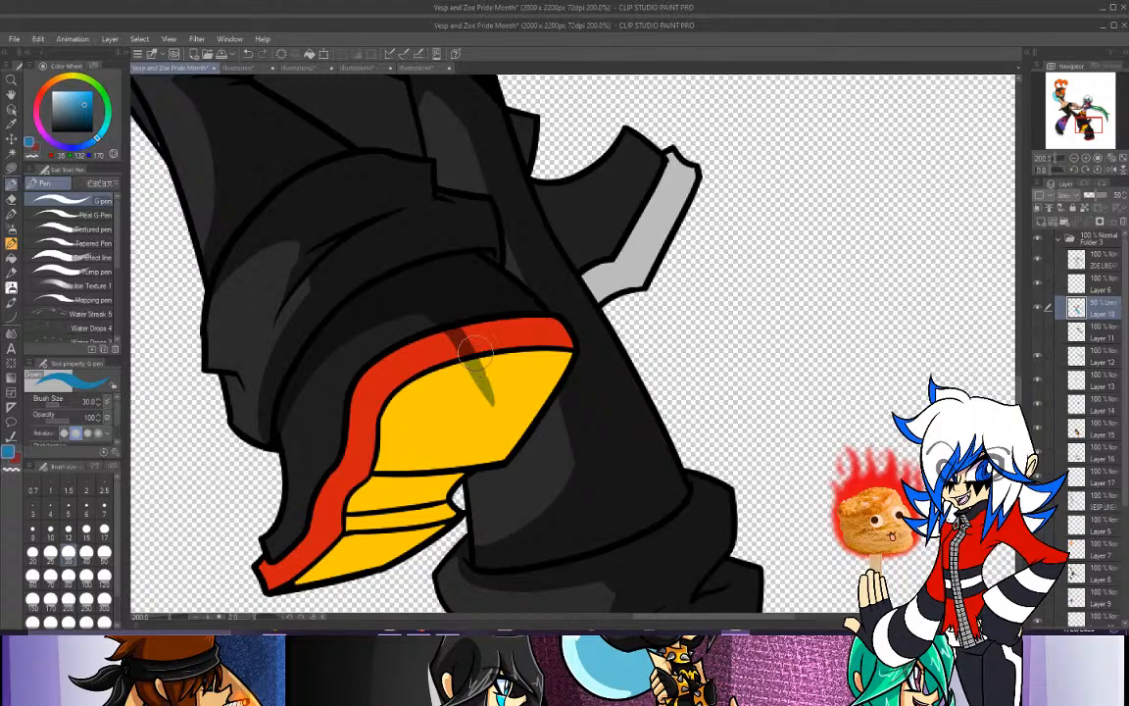
key("ctrl+z")
mouse_move(443, 320)
left_mouse_down()
mouse_move(483, 381)
mouse_move(492, 362)
left_mouse_up()
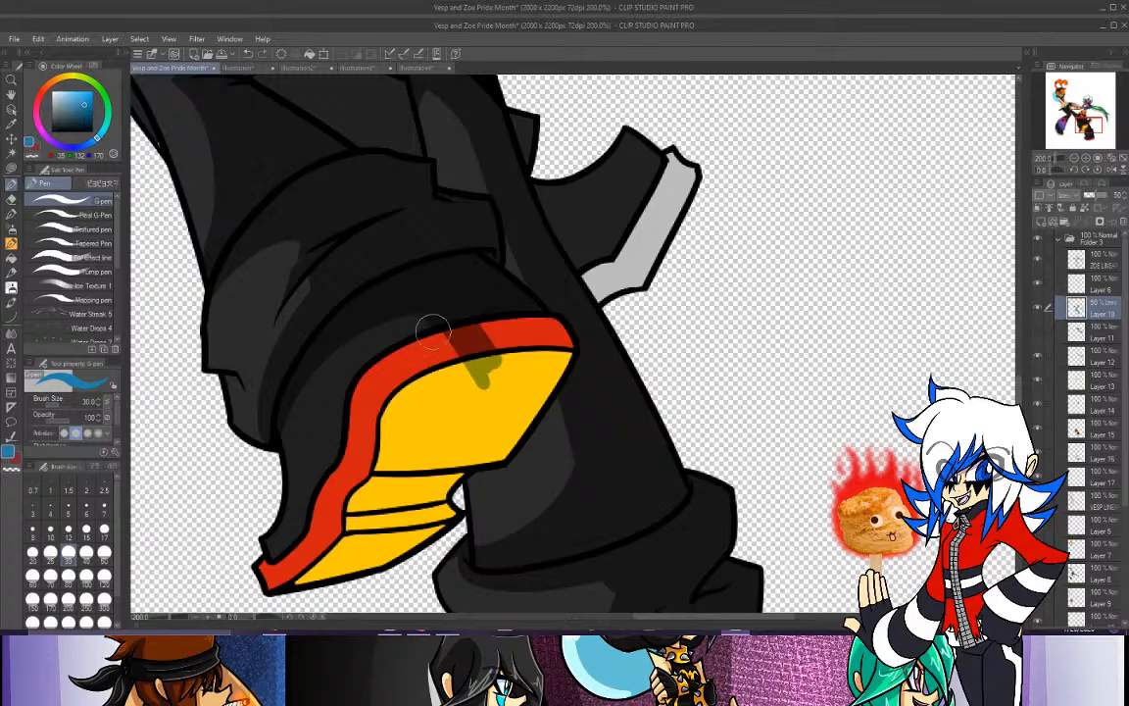
left_click(104, 529)
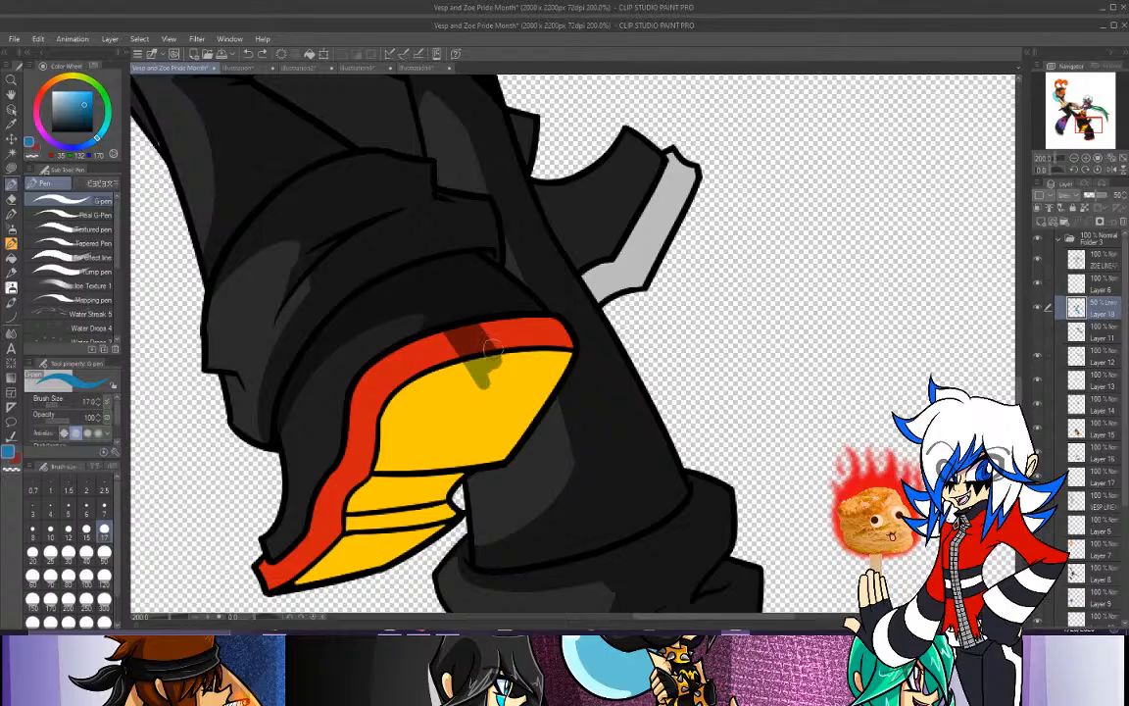
mouse_move(486, 322)
left_mouse_down()
mouse_move(546, 324)
mouse_move(521, 321)
mouse_move(576, 342)
mouse_move(487, 345)
left_mouse_up()
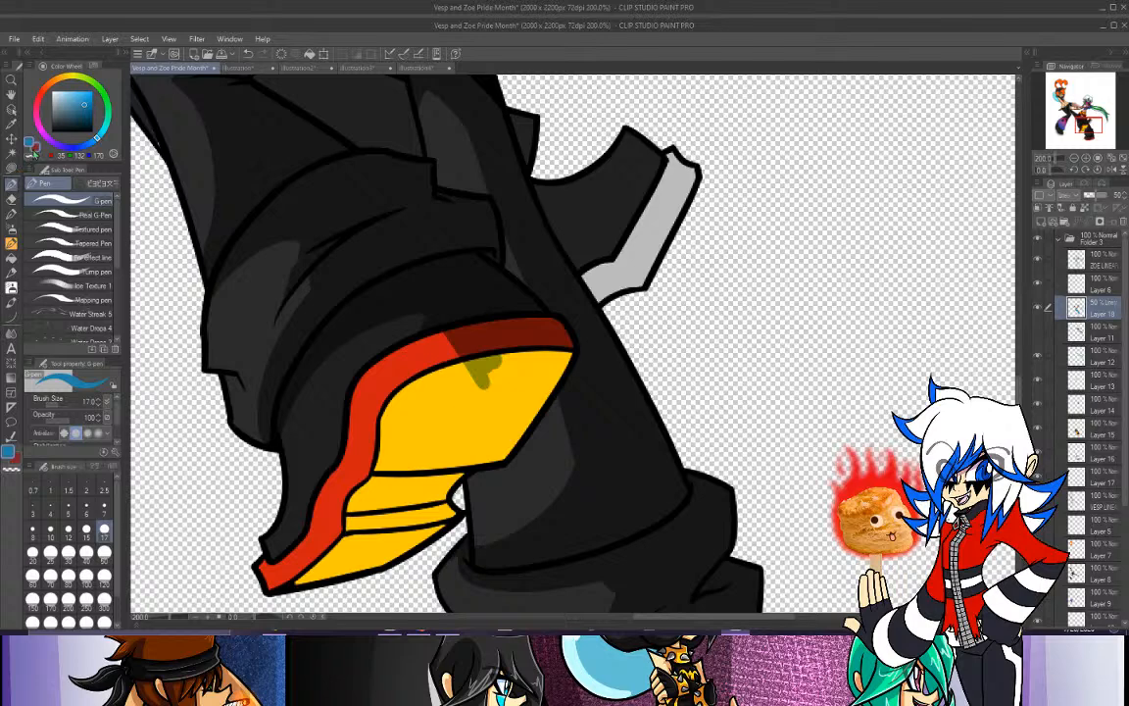
Draw a curved dark red shadow edge down the large yellow section of the raised boot's sole.
left_click(36, 150)
left_click_drag(469, 361, 438, 473)
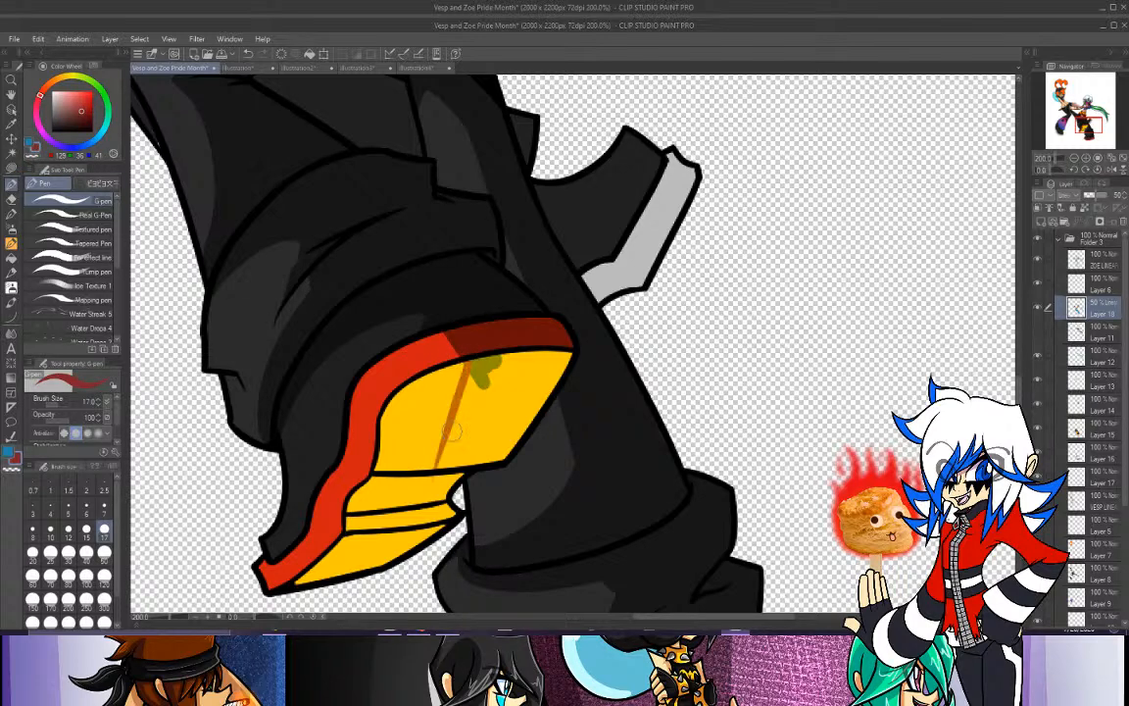
key("ctrl+z")
left_click_drag(467, 361, 425, 476)
key("ctrl+z")
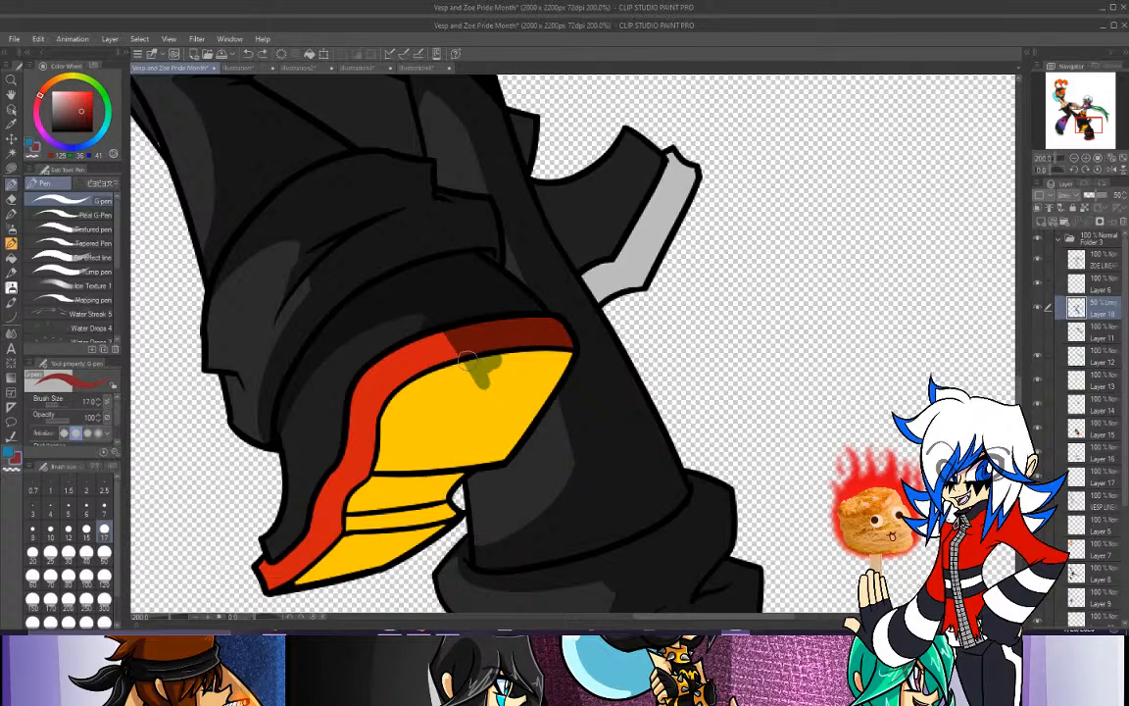
left_click_drag(472, 361, 443, 484)
key("ctrl+z")
left_click_drag(469, 360, 431, 486)
key("ctrl+z")
left_click_drag(470, 360, 447, 452)
Fill the large yellow sole section from the curved shadow edge to its right outline with dark red shading.
left_click_drag(476, 368, 553, 372)
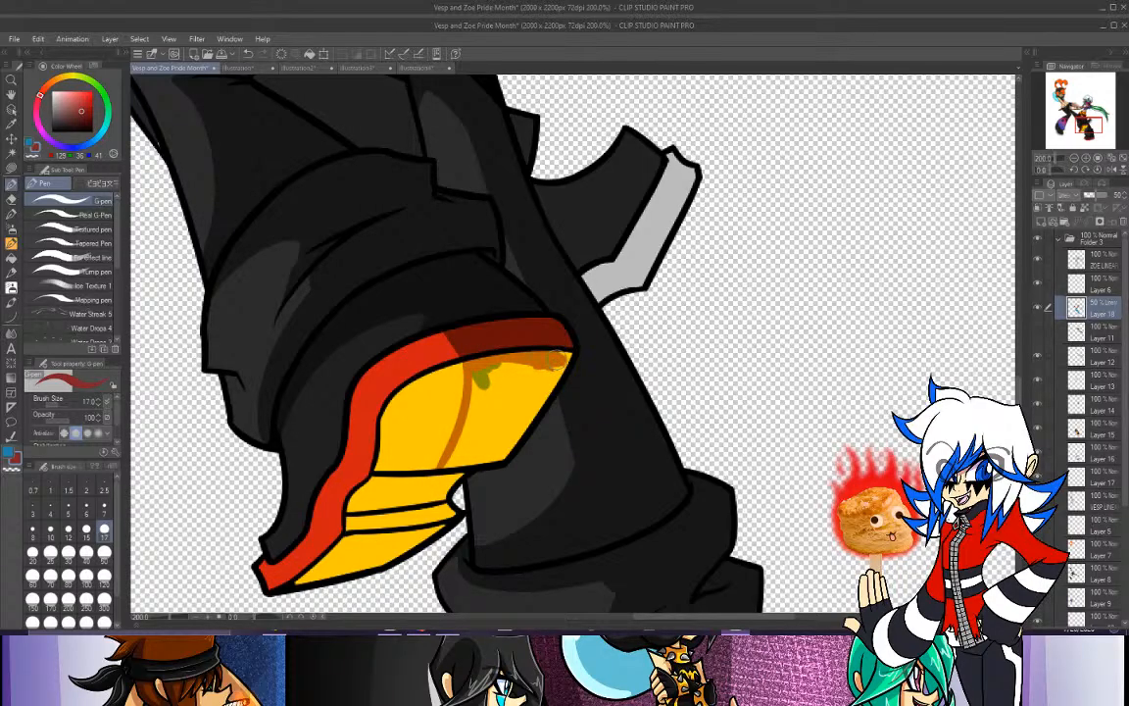
left_click_drag(558, 353, 517, 414)
mouse_move(566, 364)
left_mouse_down()
mouse_move(504, 453)
mouse_move(538, 414)
left_mouse_up()
left_click_drag(472, 362, 478, 418)
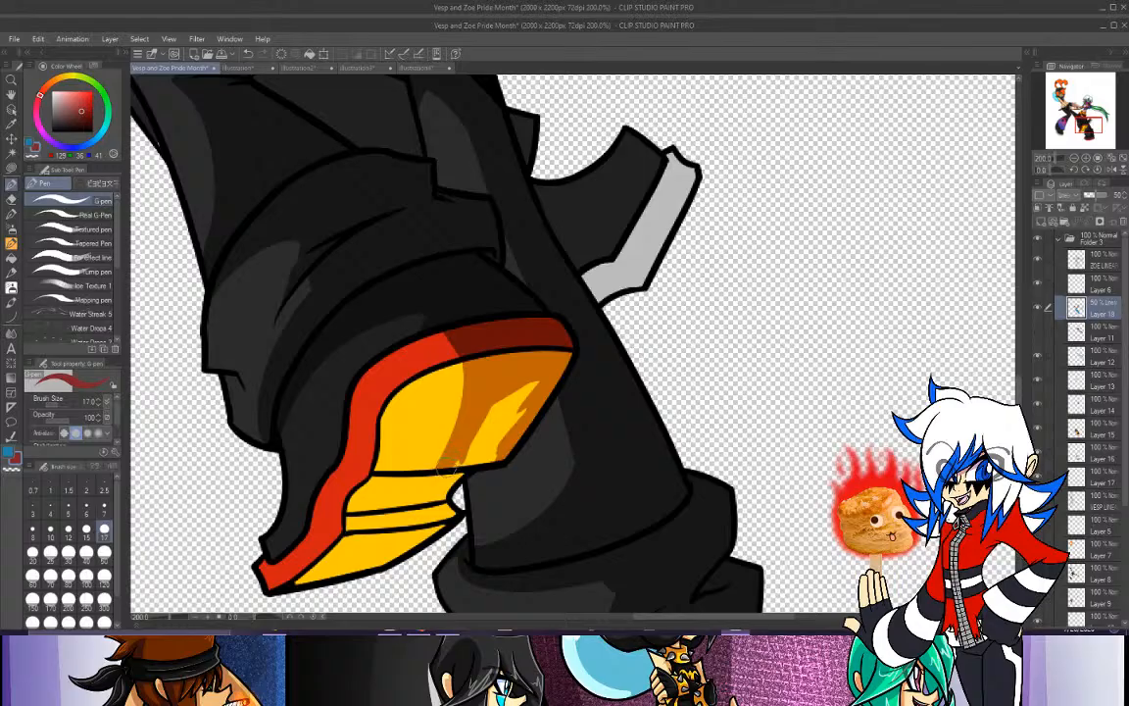
left_click_drag(446, 468, 522, 392)
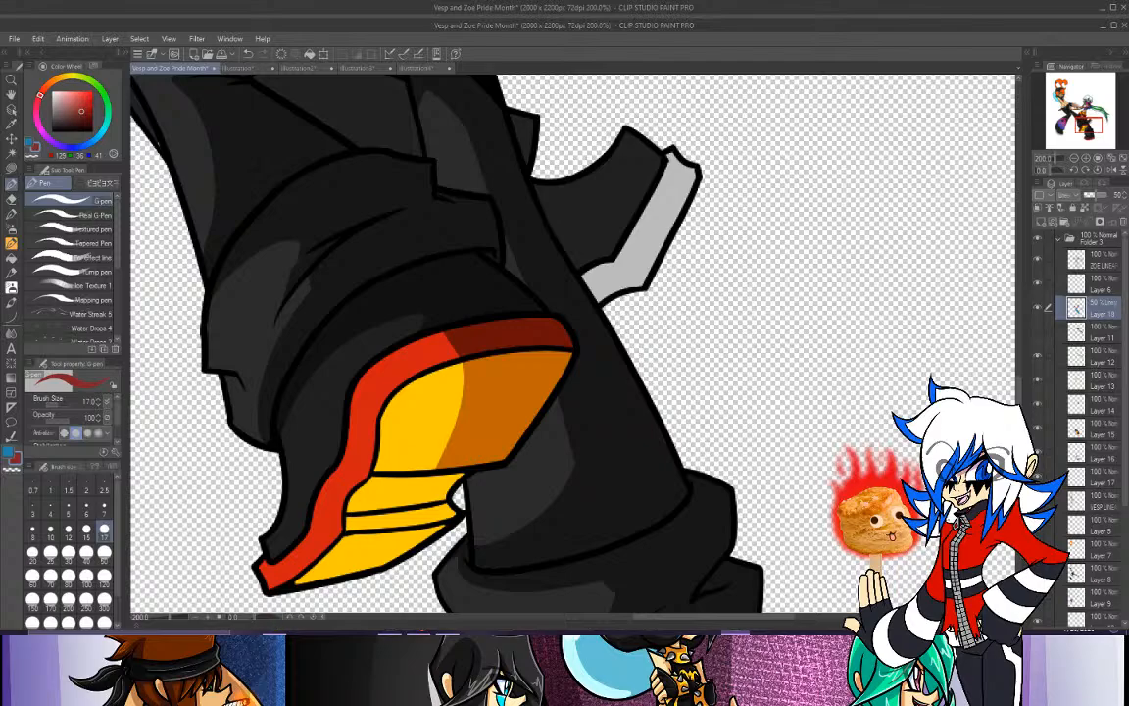
left_click(268, 636)
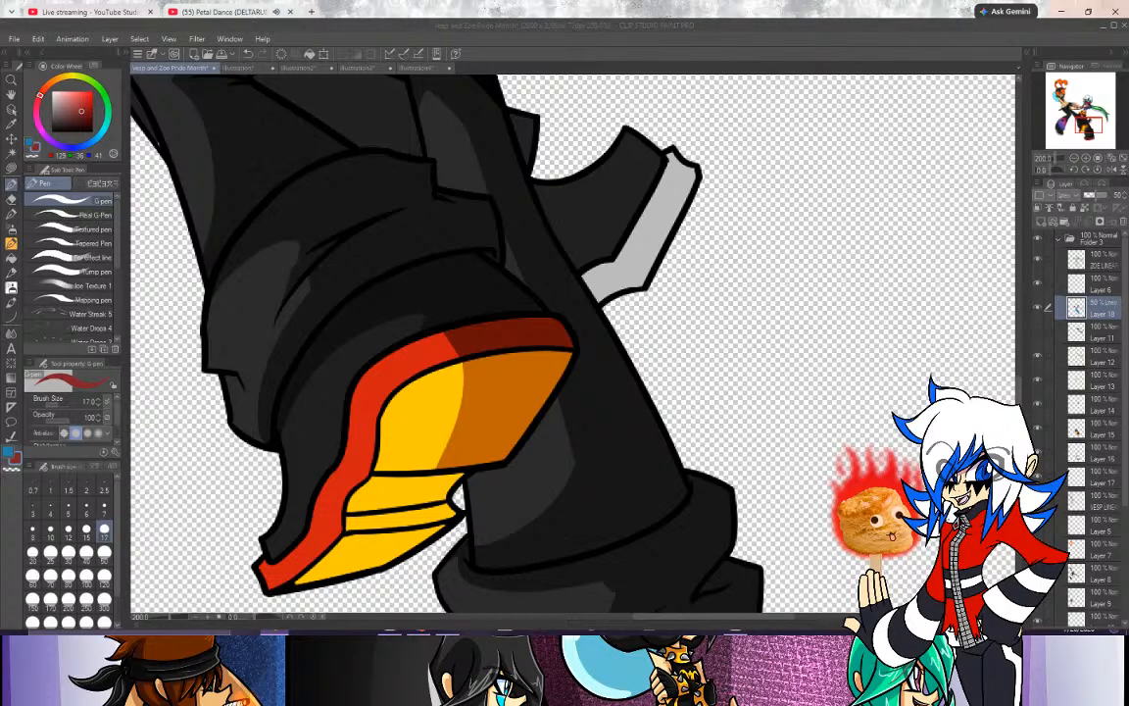
left_click(268, 636)
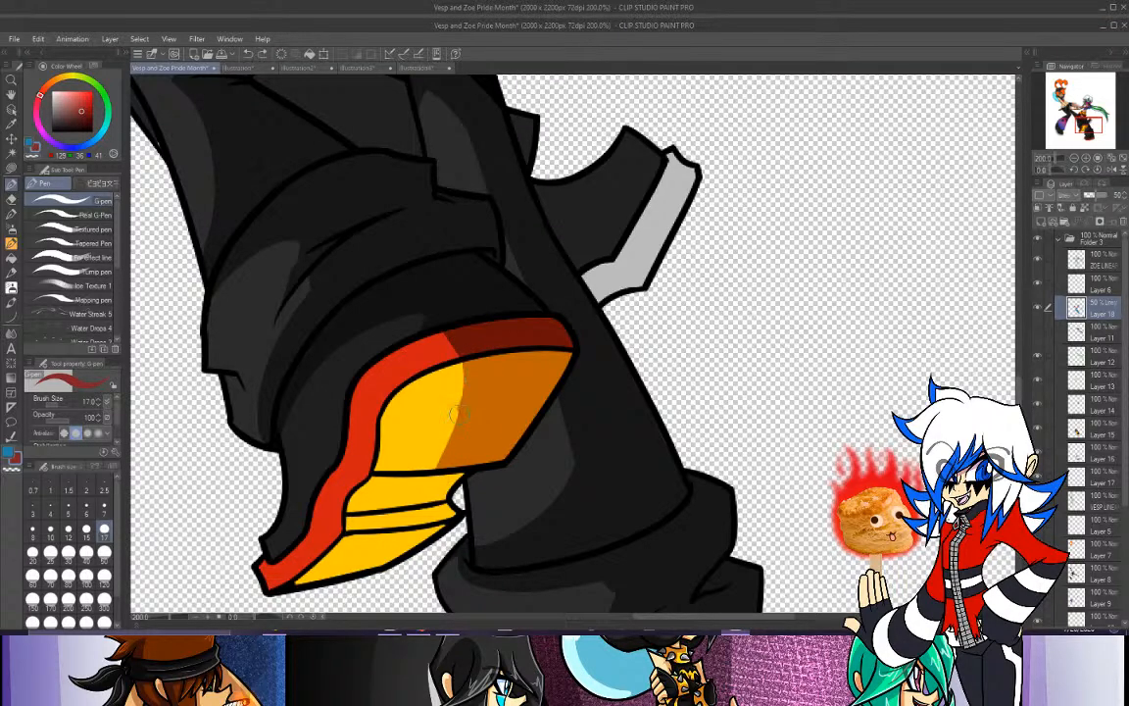
Refine the yellow sole's shadow edge and continue the dark red shading onto the narrower yellow sections below it.
key("ctrl+y")
key("ctrl+z")
left_click_drag(469, 378, 440, 463)
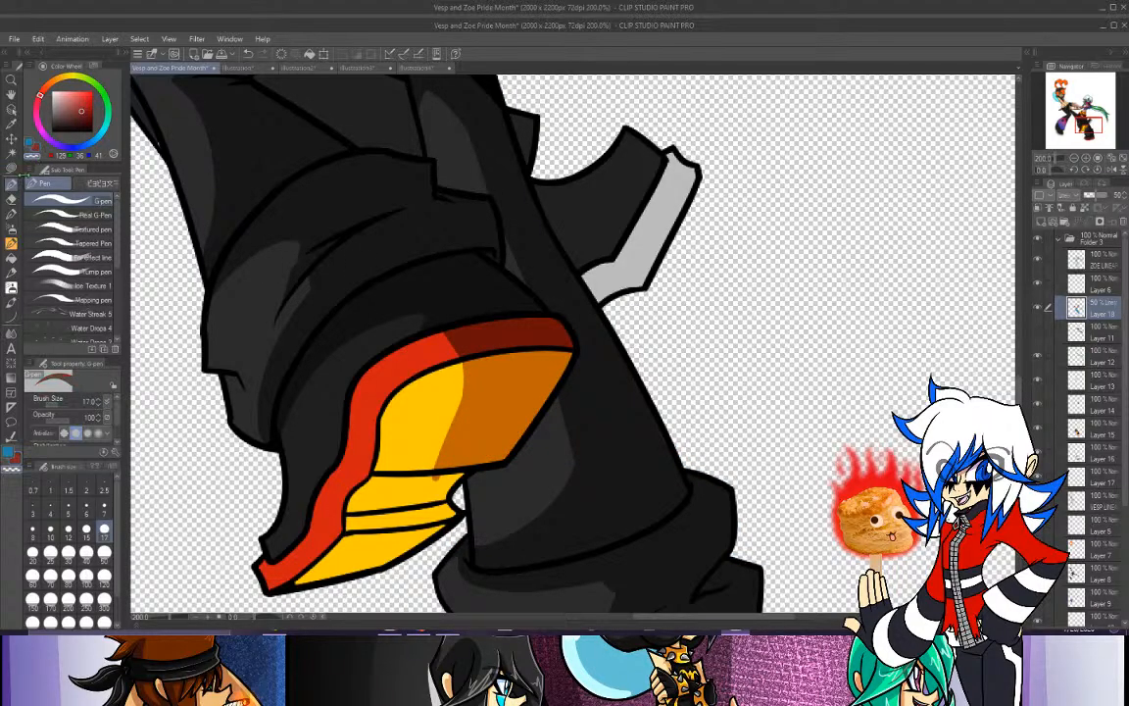
left_click(63, 196)
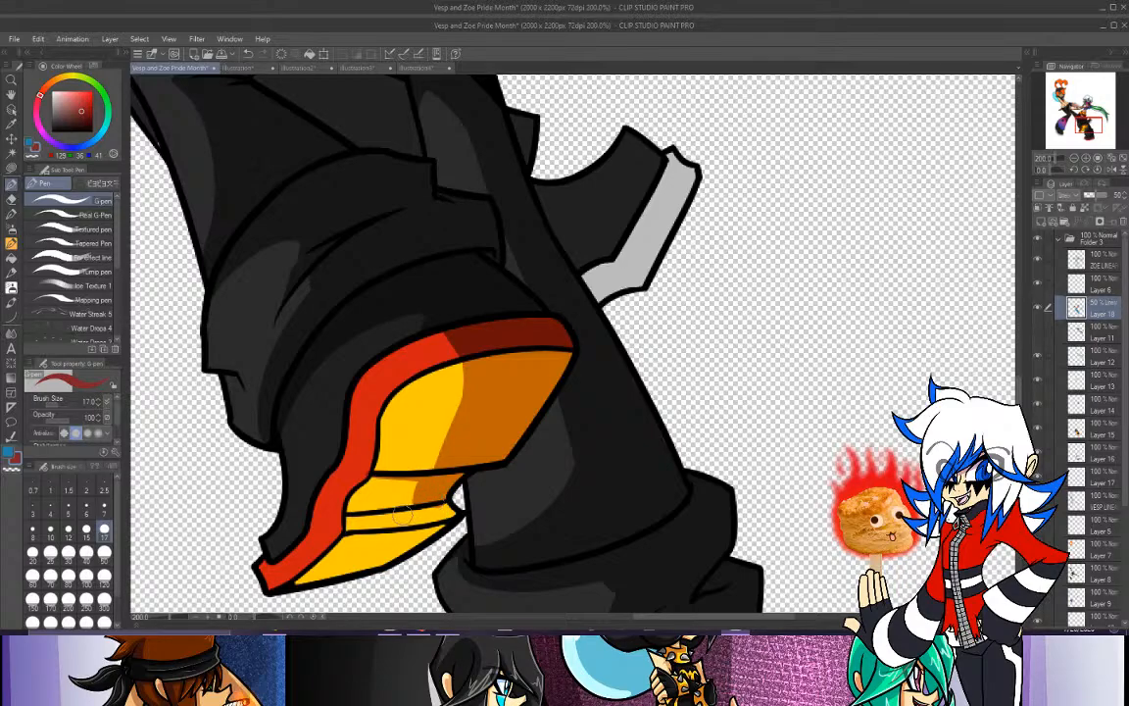
left_click_drag(351, 518, 434, 510)
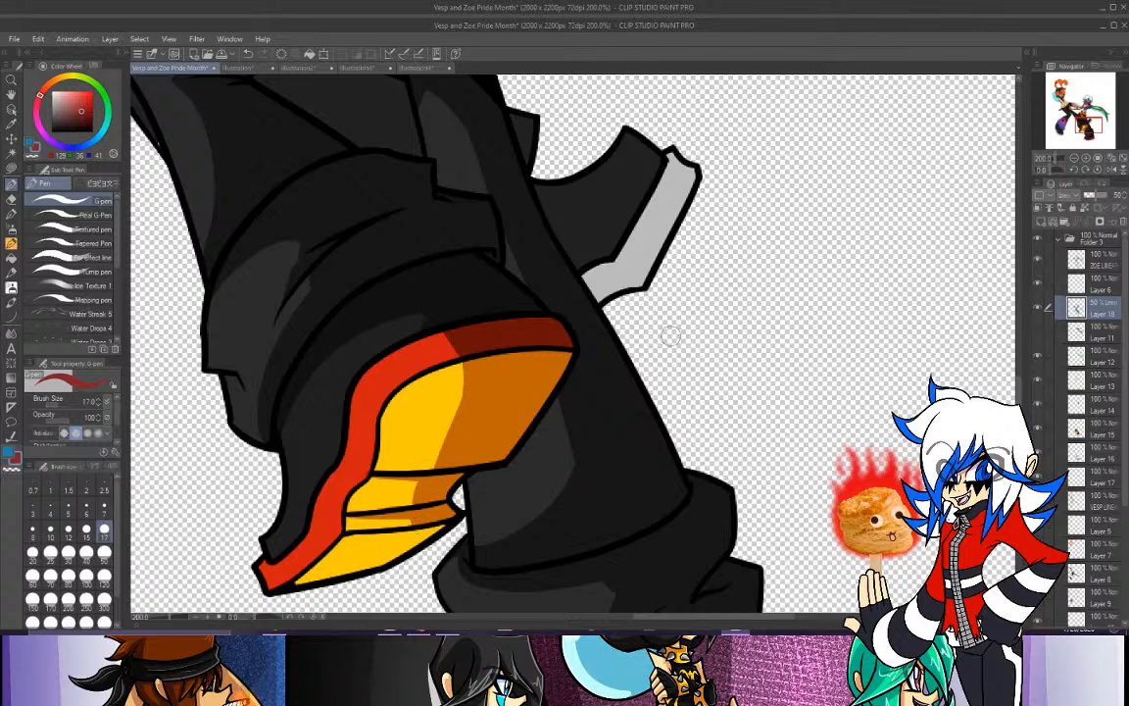
Draw a shadow edge down the standing boot's red sole with the blue shading colour and a size 17 G-pen.
left_click_drag(1084, 121, 1081, 129)
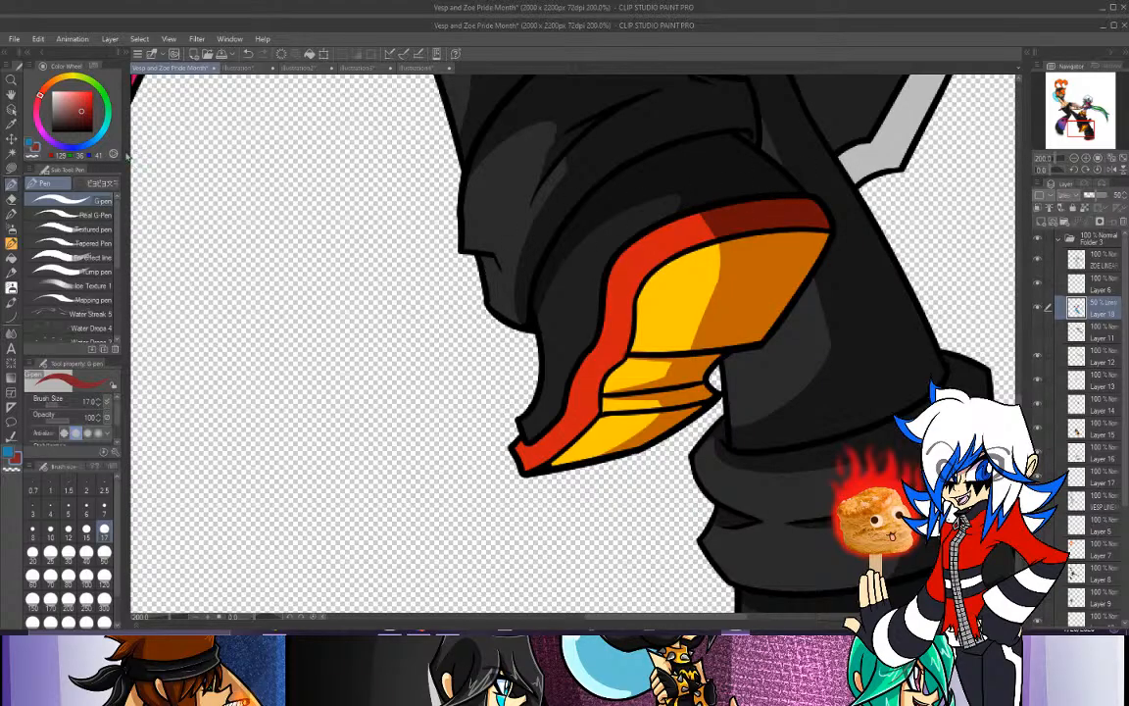
left_click(31, 142)
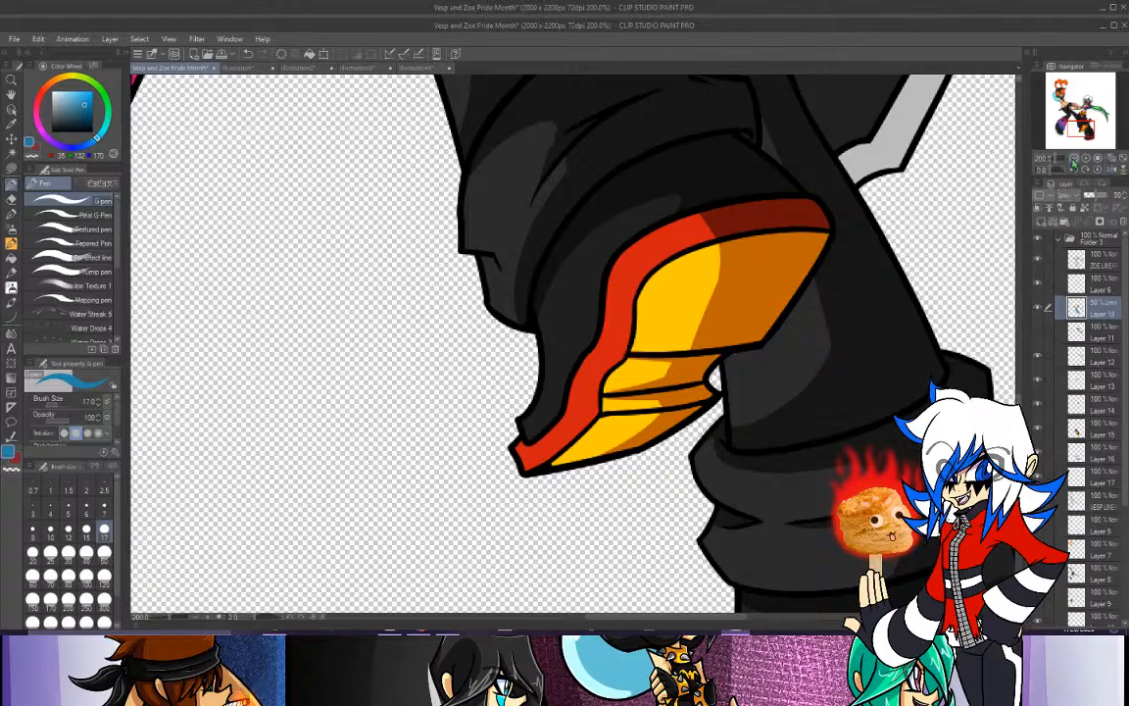
key("ctrl+minus")
key("ctrl+minus")
left_click_drag(1090, 118, 1099, 135)
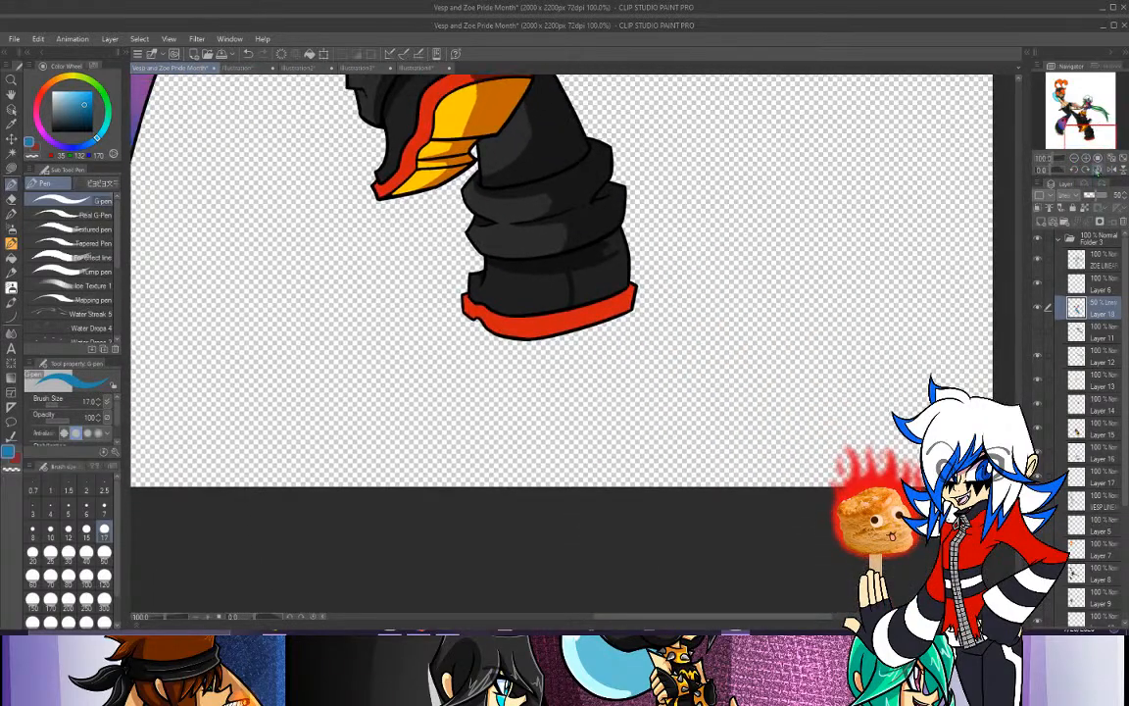
left_click(1087, 158)
left_click(1086, 159)
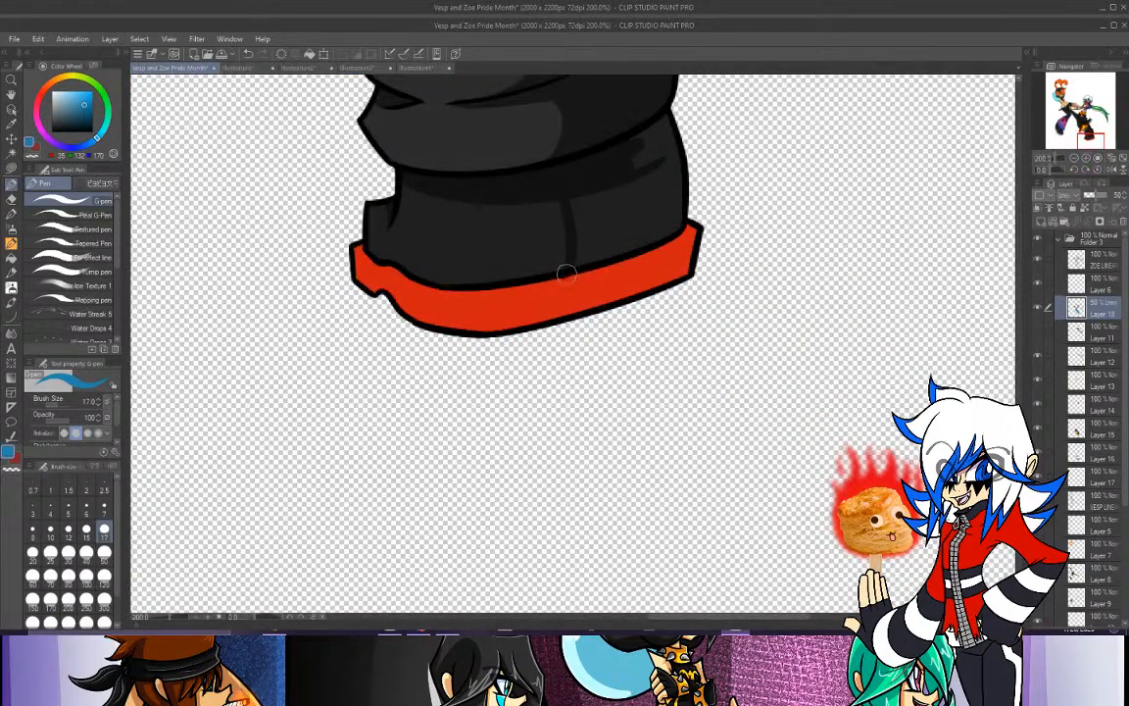
left_click_drag(568, 275, 568, 314)
key("ctrl+z")
key("ctrl+z")
Fill the right side of the standing boot's foot and red sole with shading using a size 25 G-pen.
left_click(50, 552)
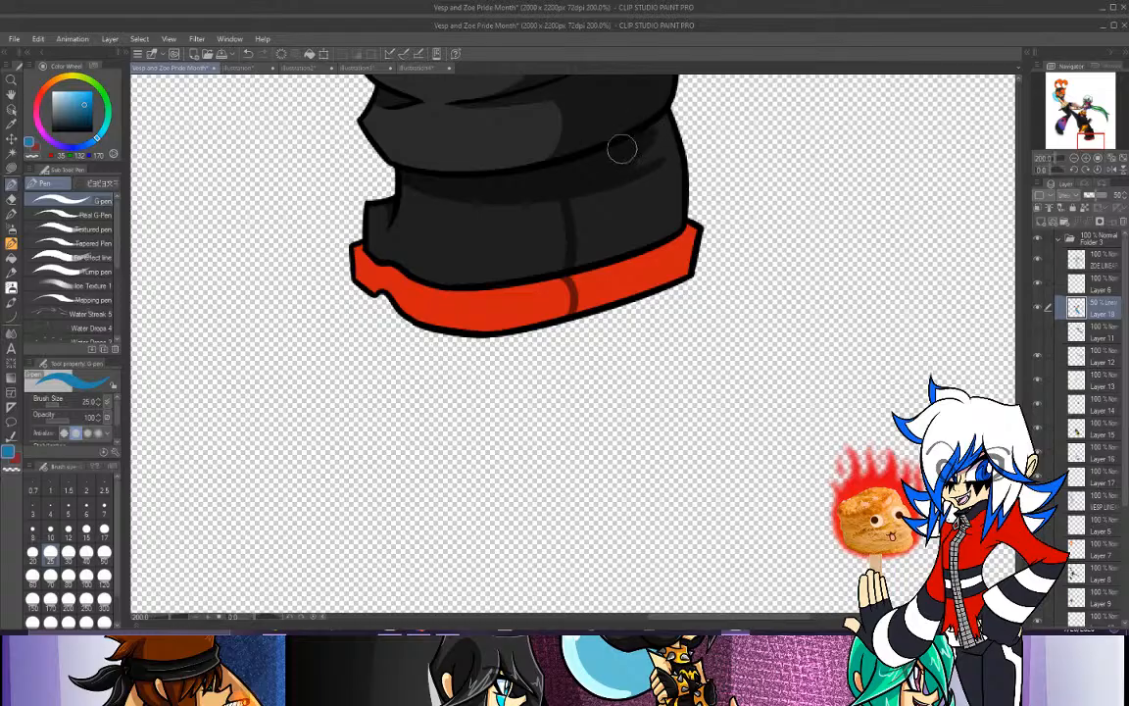
mouse_move(658, 117)
left_mouse_down()
mouse_move(673, 170)
mouse_move(656, 130)
mouse_move(646, 203)
mouse_move(654, 126)
mouse_move(617, 212)
left_mouse_up()
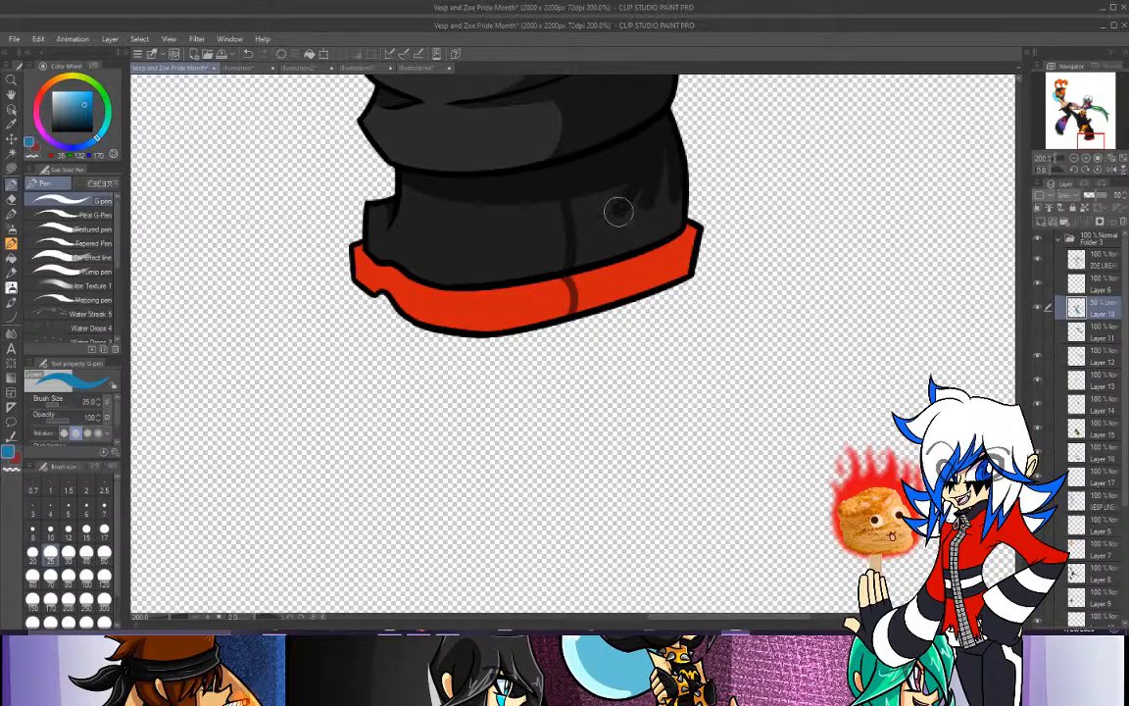
mouse_move(649, 150)
left_mouse_down()
mouse_move(657, 235)
mouse_move(661, 148)
mouse_move(672, 205)
mouse_move(676, 178)
mouse_move(675, 228)
mouse_move(677, 218)
mouse_move(584, 263)
mouse_move(572, 203)
mouse_move(585, 222)
mouse_move(600, 217)
mouse_move(606, 191)
mouse_move(609, 218)
mouse_move(601, 185)
mouse_move(645, 222)
left_mouse_up()
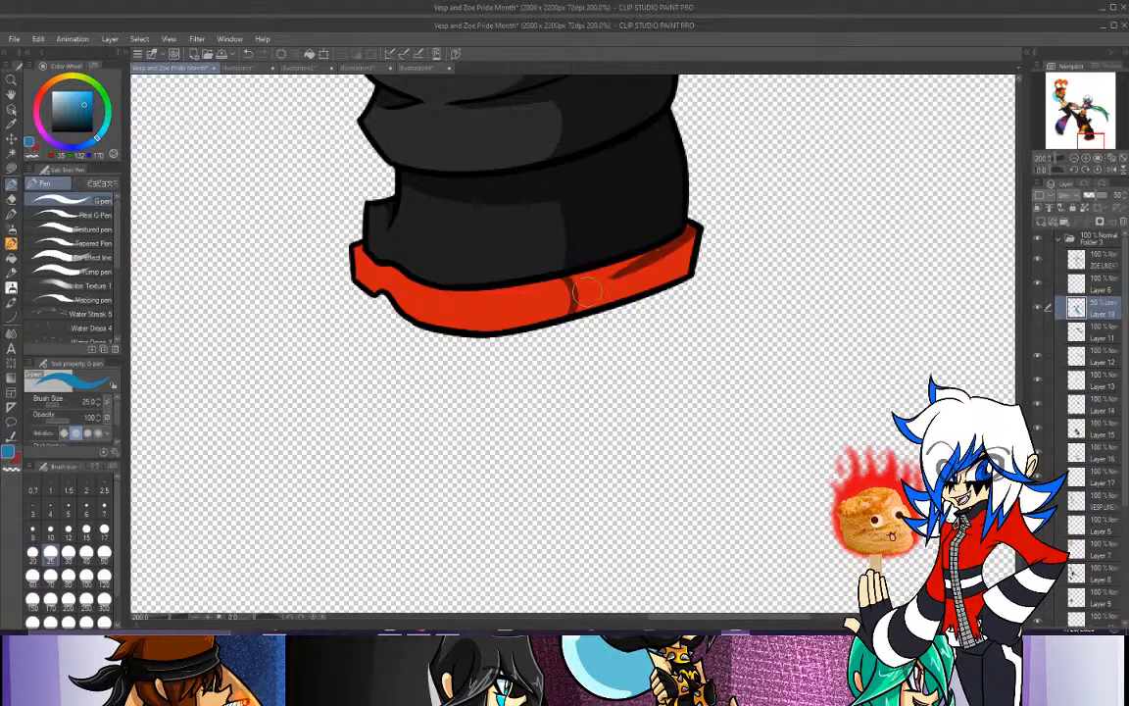
mouse_move(573, 278)
left_mouse_down()
mouse_move(667, 254)
mouse_move(656, 253)
mouse_move(686, 233)
mouse_move(640, 259)
mouse_move(687, 230)
mouse_move(682, 266)
mouse_move(633, 289)
mouse_move(681, 255)
mouse_move(617, 288)
mouse_move(633, 274)
mouse_move(581, 286)
mouse_move(578, 308)
mouse_move(649, 281)
mouse_move(600, 297)
left_mouse_up()
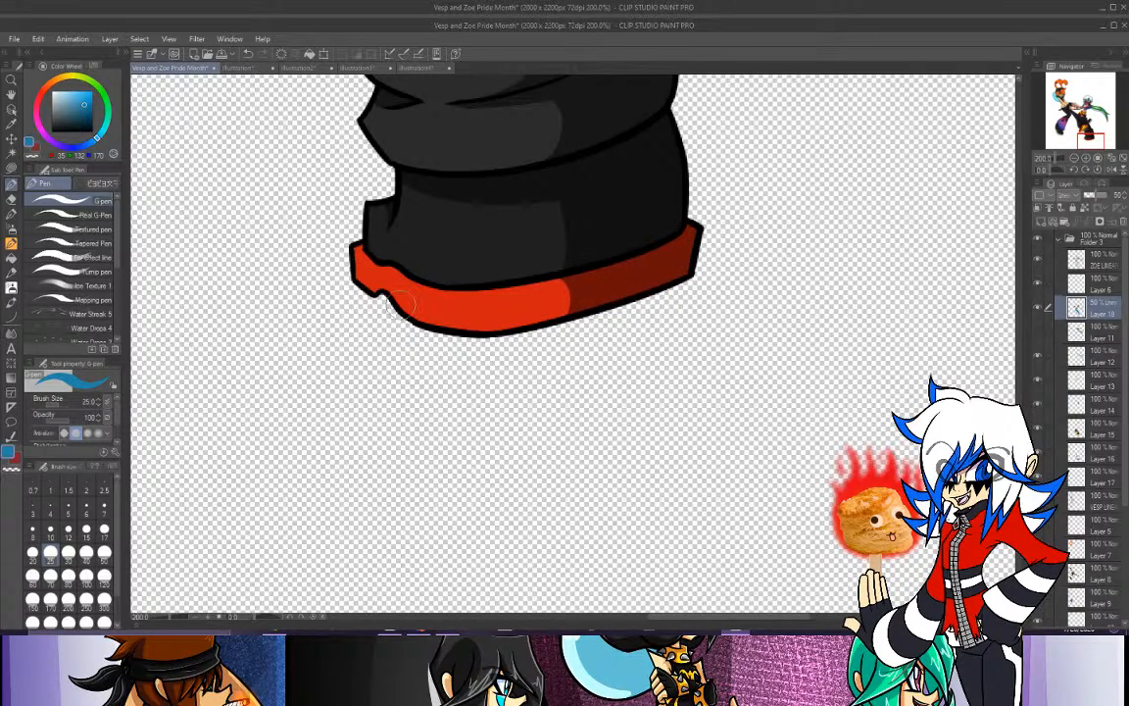
Draw a thin shadow under the black upper along the left part of the standing boot's red sole at brush size 17.
left_click(103, 530)
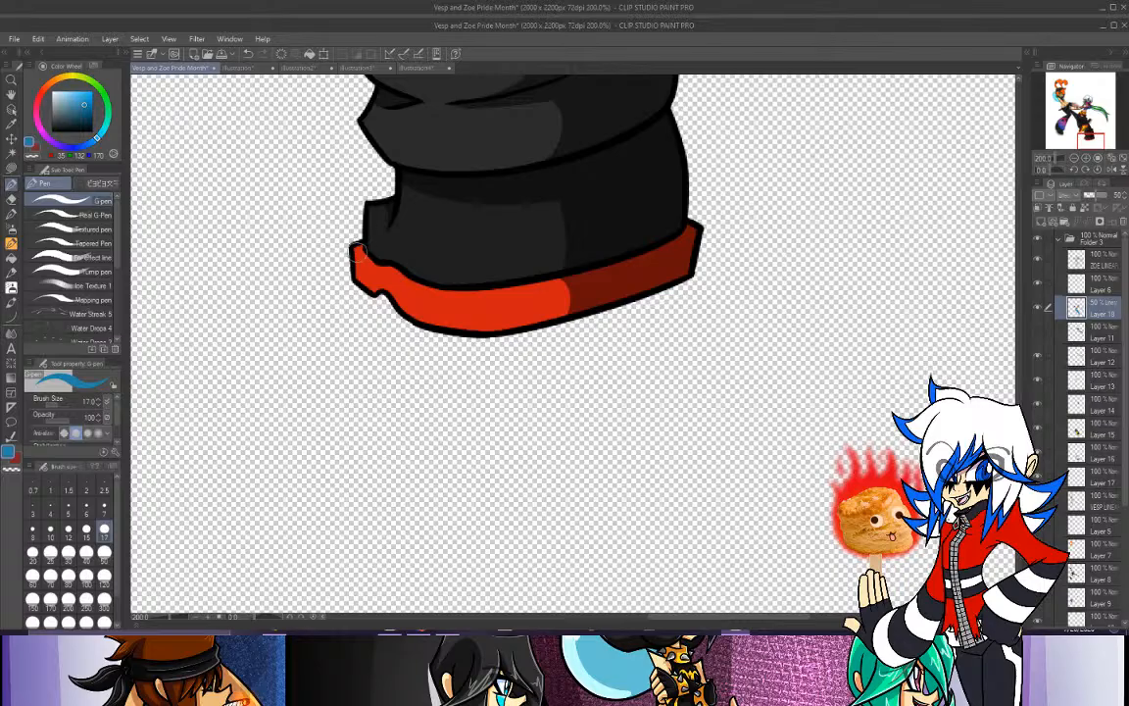
key("ctrl+z")
mouse_move(368, 259)
left_mouse_down()
mouse_move(390, 273)
mouse_move(376, 267)
left_mouse_up()
key("ctrl+z")
left_click_drag(385, 270, 413, 290)
key("ctrl+z")
key("ctrl+z")
mouse_move(358, 249)
left_mouse_down()
mouse_move(411, 285)
mouse_move(398, 277)
mouse_move(467, 303)
mouse_move(492, 298)
left_mouse_up()
key("ctrl+z")
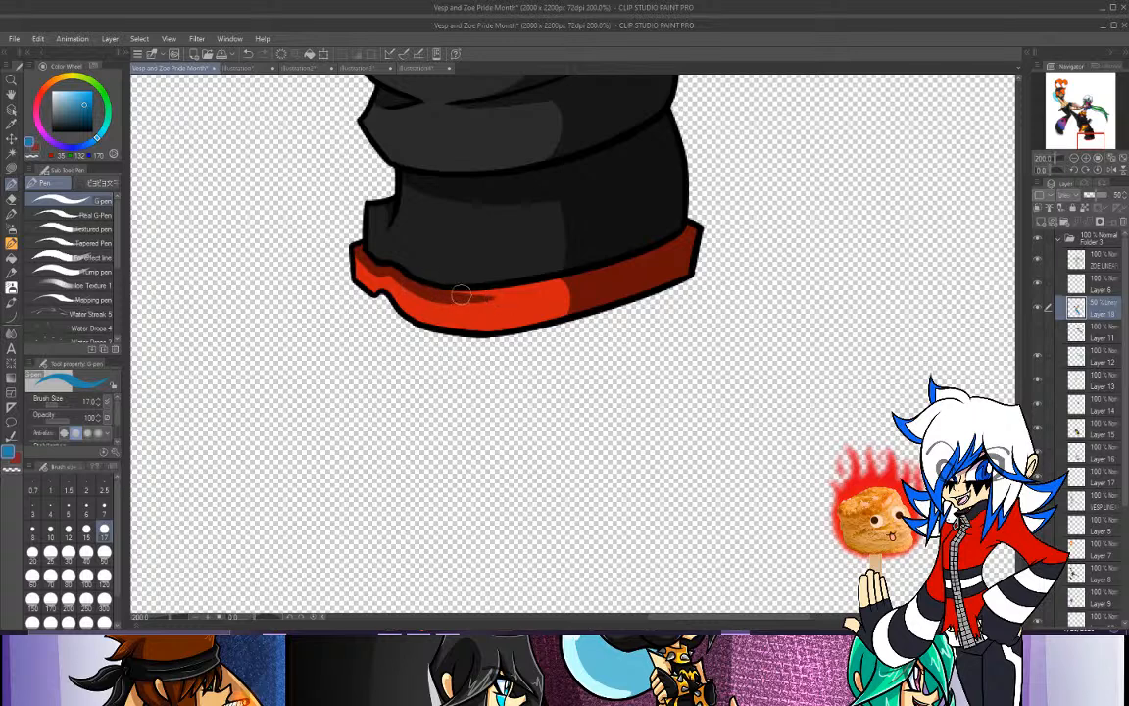
Extend the thin shadow along the red sole's upper edge until it meets the shaded right side.
left_click_drag(420, 286, 523, 283)
key("ctrl+z")
left_click_drag(427, 288, 531, 273)
left_click_drag(439, 295, 535, 285)
left_click_drag(453, 298, 588, 276)
key("ctrl+z")
mouse_move(439, 298)
left_mouse_down()
mouse_move(533, 292)
mouse_move(599, 270)
left_mouse_up()
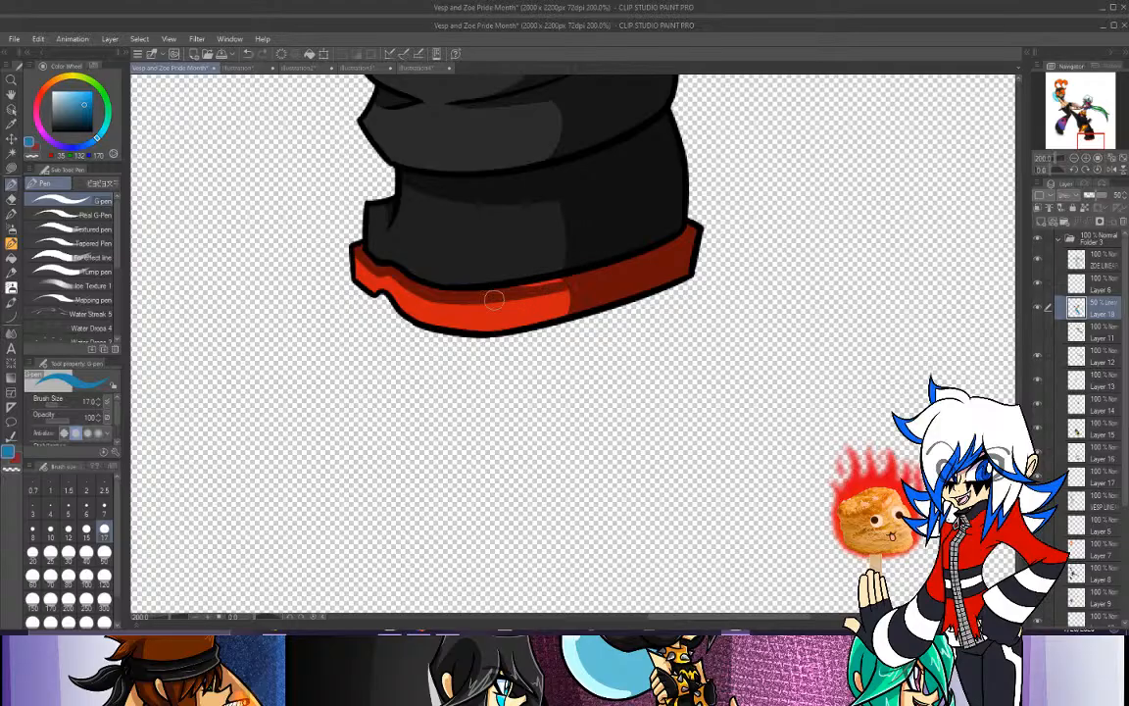
left_click_drag(485, 296, 597, 268)
Show Layer 11, then add a new layer directly above Layer 5 for shading Vesp.
scroll(962, 142, "down", 4)
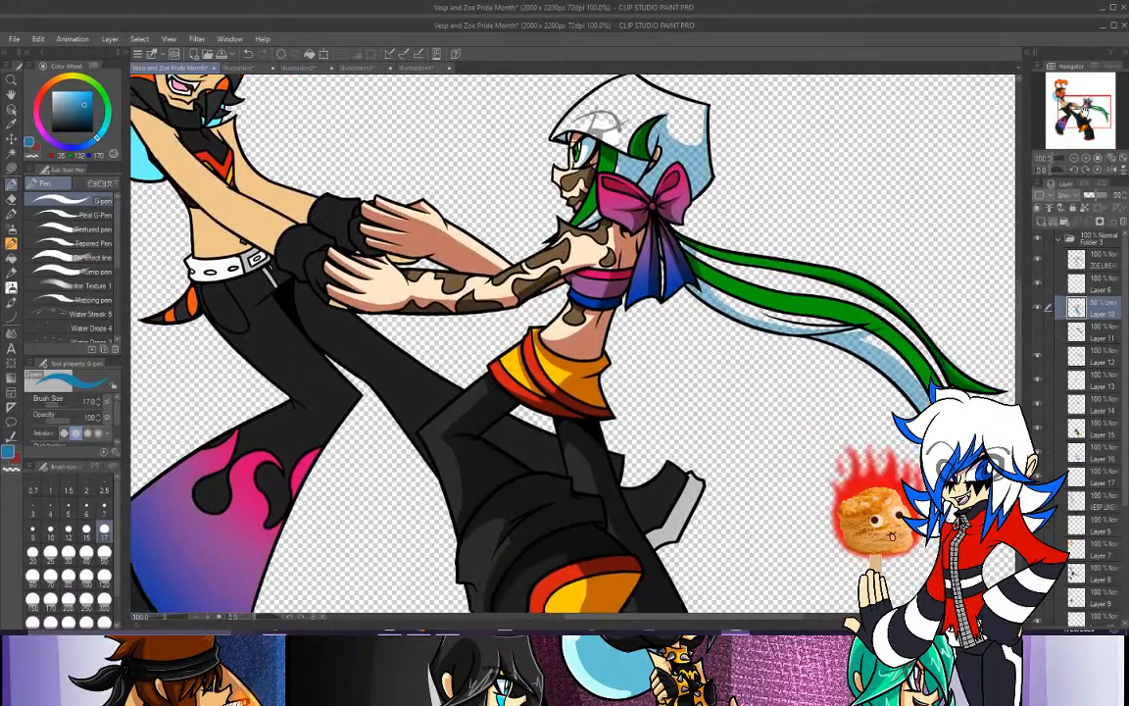
left_click_drag(1085, 113, 1087, 114)
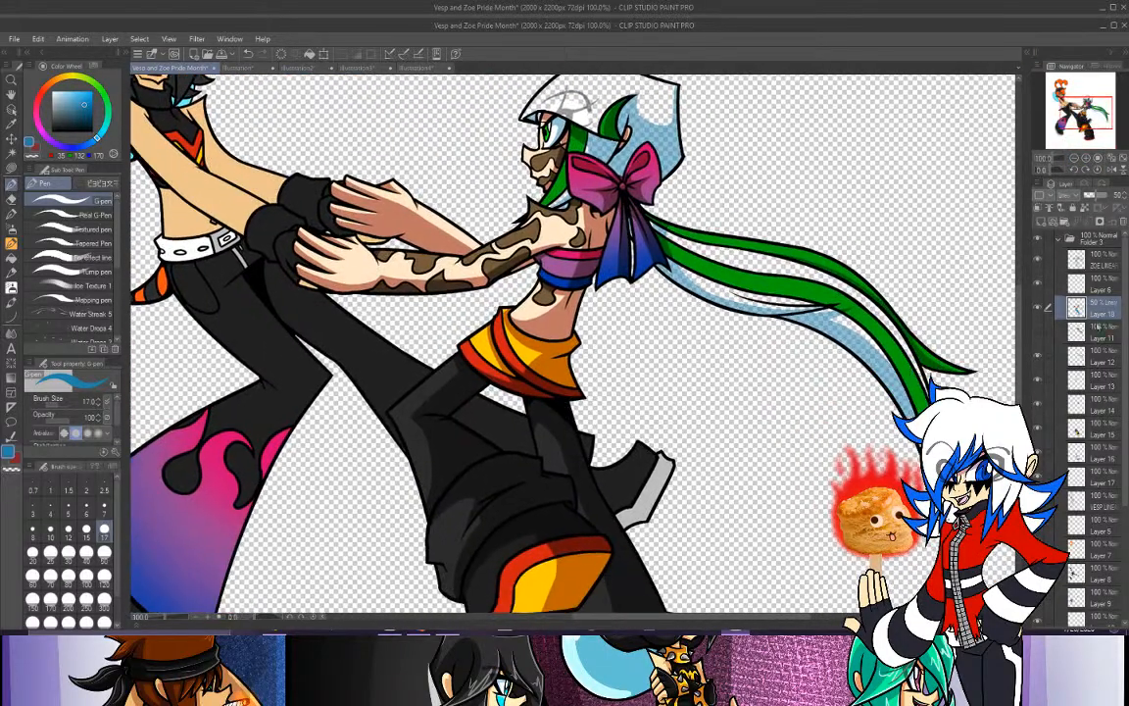
left_click(1038, 332)
left_click_drag(1066, 122, 1041, 119)
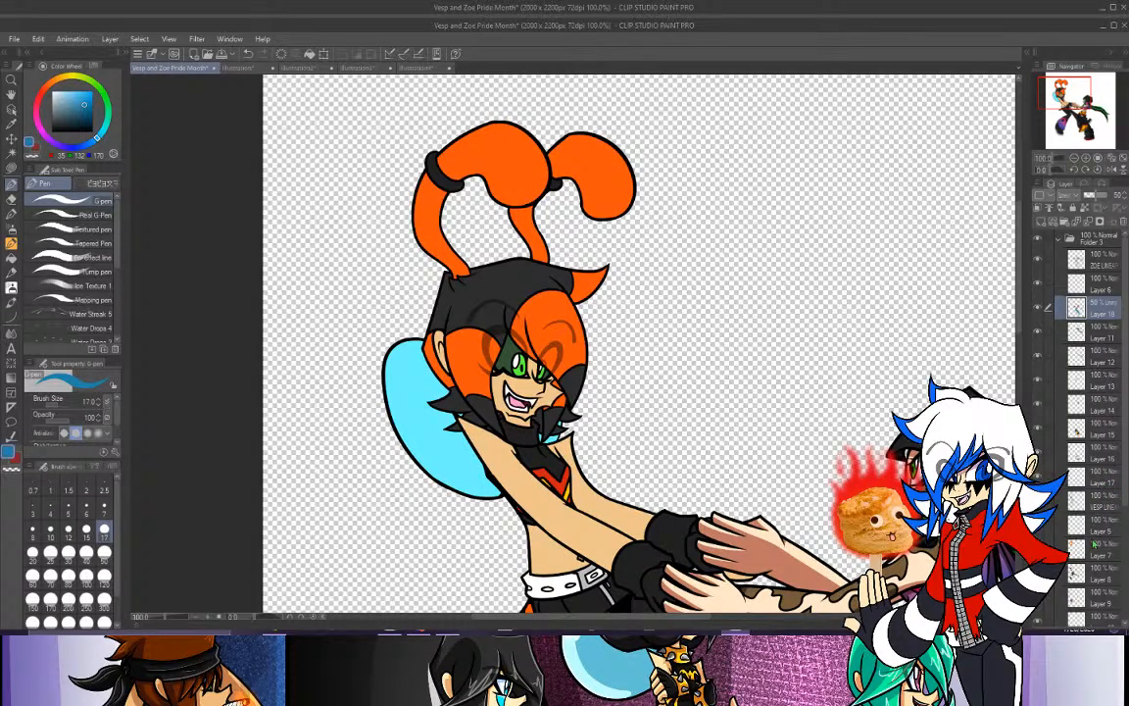
left_click(1101, 524)
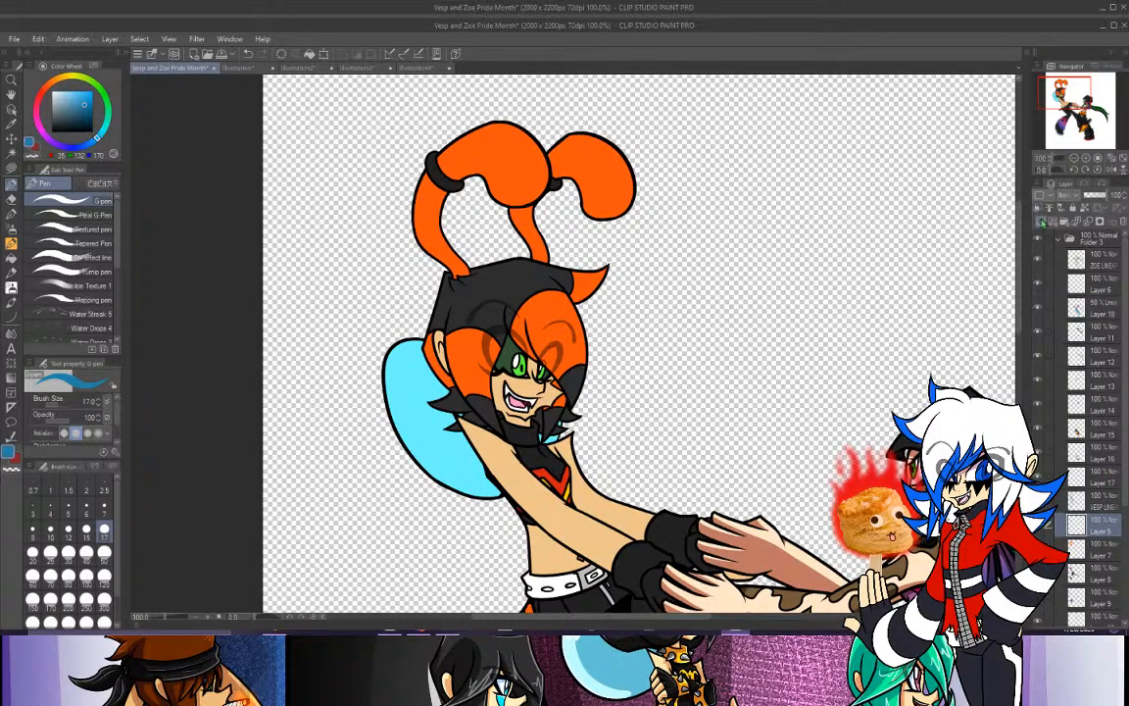
left_click(1091, 160)
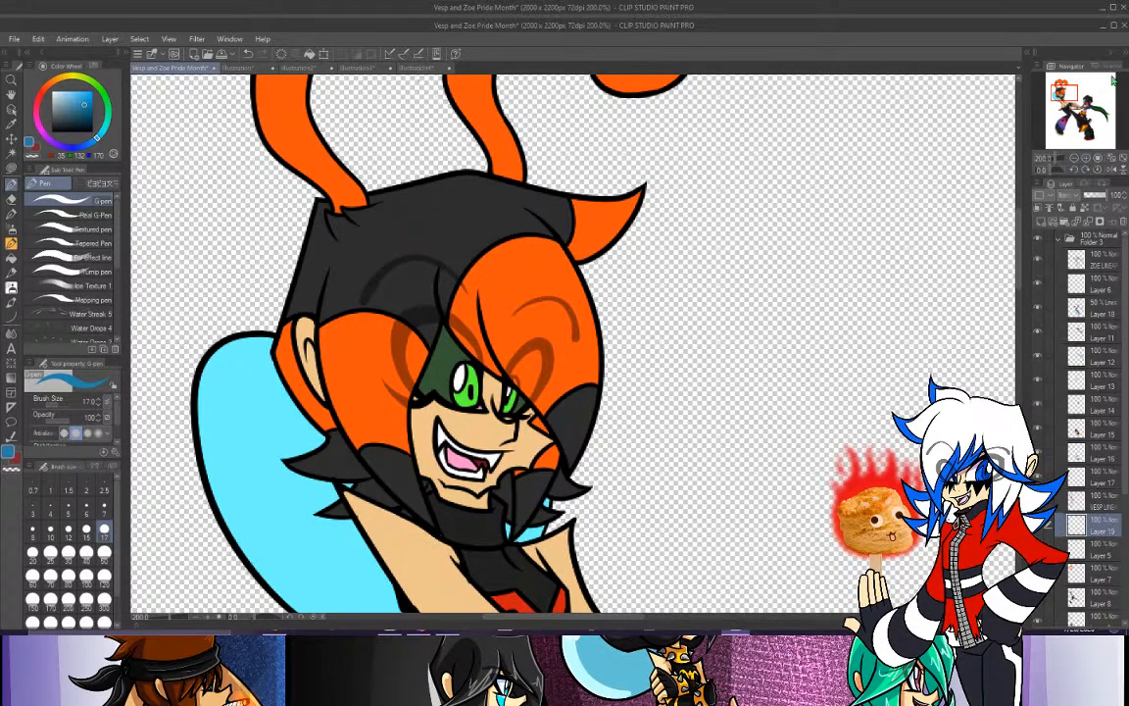
mouse_move(1070, 93)
left_mouse_down()
mouse_move(1097, 110)
mouse_move(1089, 101)
mouse_move(1081, 119)
mouse_move(1062, 100)
left_mouse_up()
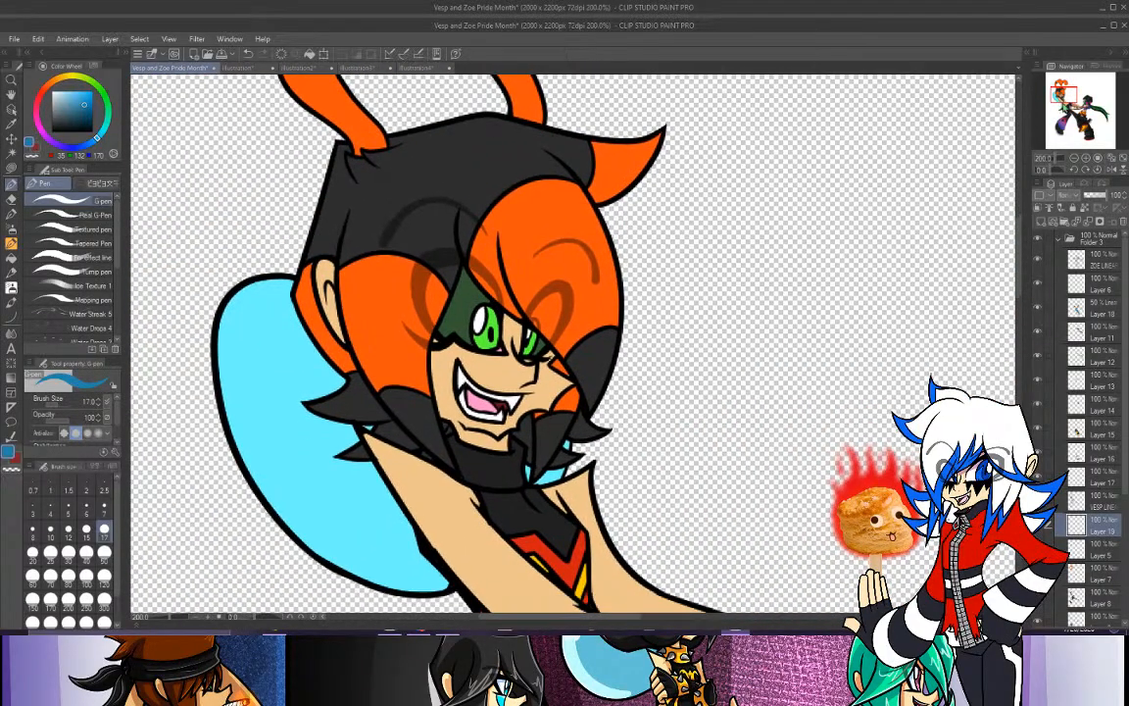
Lasso-fill dark red shadows under Vesp's chin and inside the visible ear.
left_click(37, 149)
left_click(12, 168)
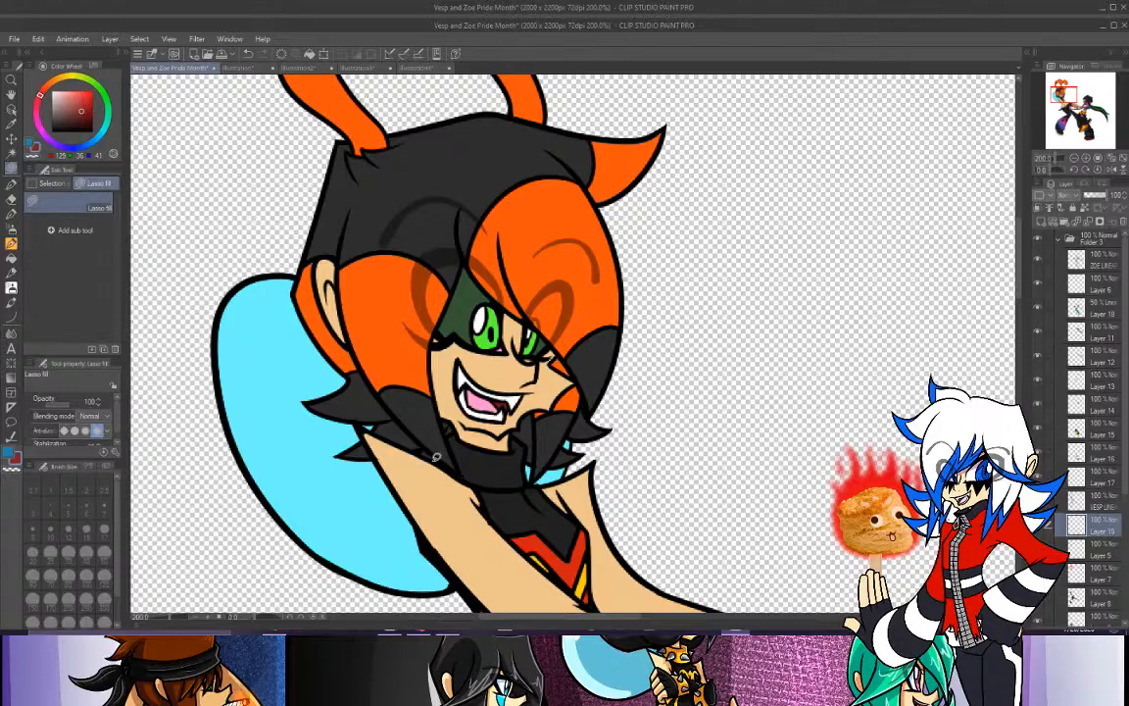
mouse_move(425, 453)
left_mouse_down()
mouse_move(440, 462)
mouse_move(455, 432)
left_mouse_up()
mouse_move(348, 338)
left_mouse_down()
mouse_move(327, 289)
mouse_move(356, 346)
mouse_move(335, 296)
mouse_move(337, 258)
mouse_move(339, 296)
mouse_move(327, 255)
mouse_move(336, 306)
mouse_move(322, 260)
left_mouse_up()
left_click(249, 54)
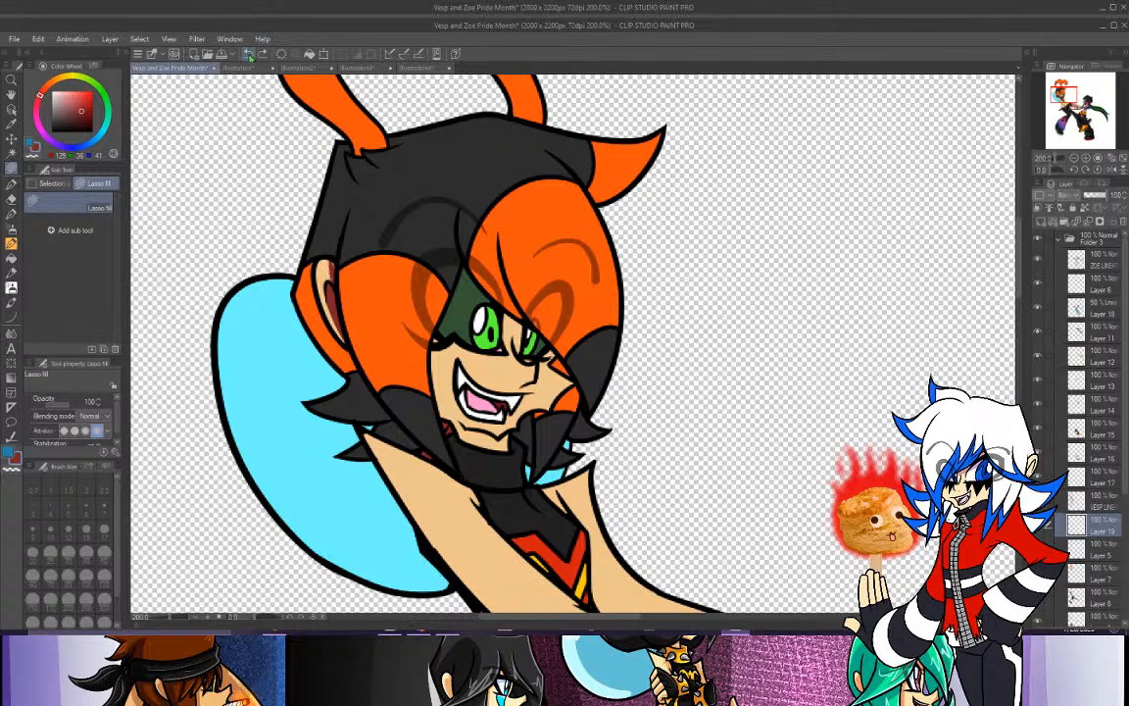
Extend the dark red shading around the inside of Vesp's ear with a size 17 G-pen.
left_click(11, 183)
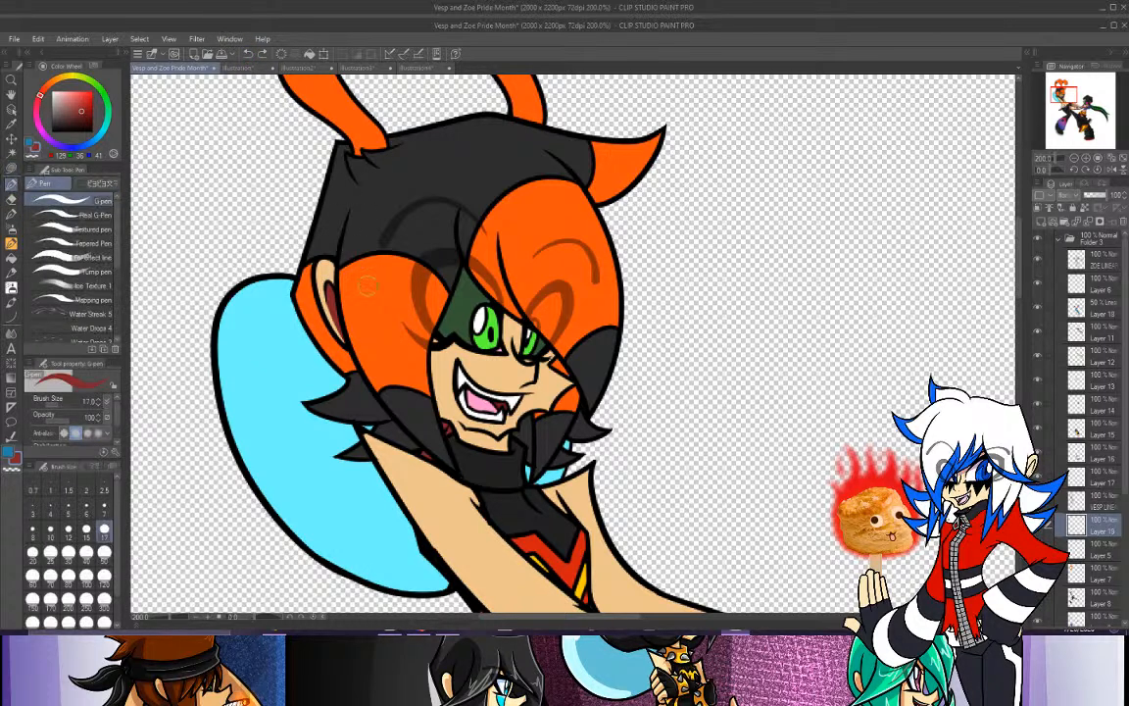
left_click_drag(326, 259, 341, 330)
key("ctrl+z")
left_click_drag(325, 273, 339, 328)
Draw the shadow boundary from Vesp's collar up to the left antenna base, and fill the black hair behind it with dark red.
mouse_move(451, 465)
left_mouse_down()
mouse_move(392, 393)
mouse_move(358, 261)
left_mouse_up()
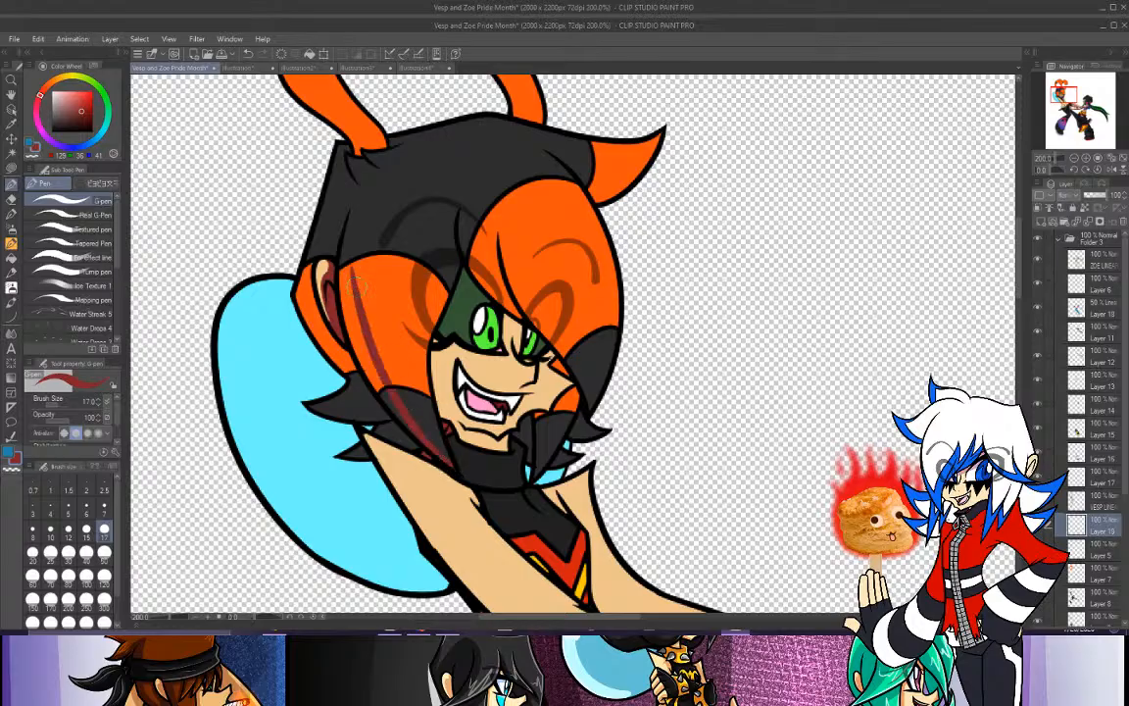
key("ctrl+z")
mouse_move(453, 467)
left_mouse_down()
mouse_move(428, 443)
mouse_move(366, 191)
left_mouse_up()
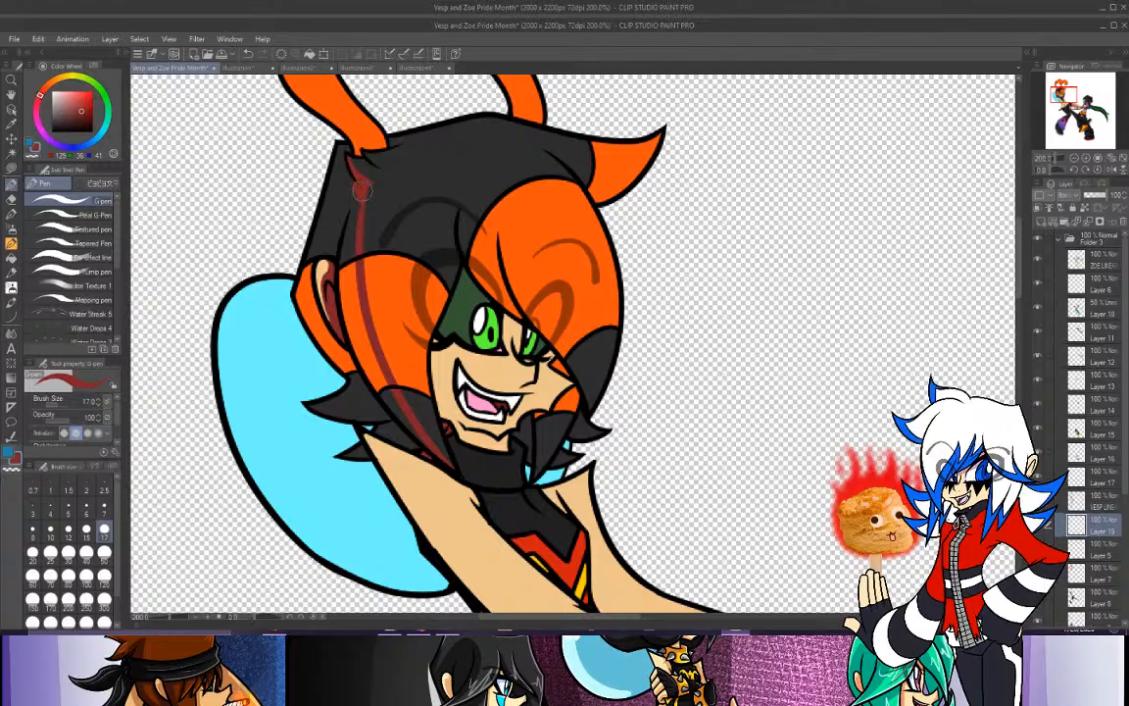
mouse_move(350, 200)
left_mouse_down()
mouse_move(344, 147)
mouse_move(333, 202)
left_mouse_up()
mouse_move(342, 154)
left_mouse_down()
mouse_move(348, 193)
mouse_move(332, 197)
mouse_move(322, 224)
mouse_move(338, 163)
left_mouse_up()
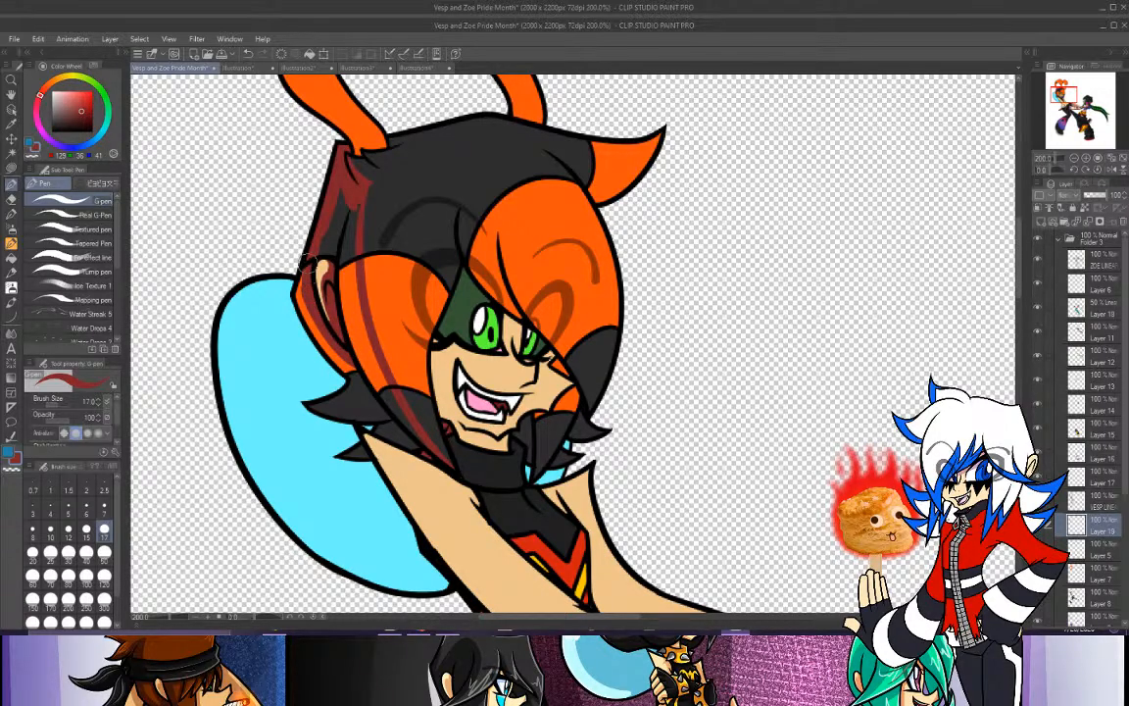
mouse_move(319, 251)
left_mouse_down()
mouse_move(339, 199)
mouse_move(339, 273)
mouse_move(350, 209)
mouse_move(350, 269)
left_mouse_up()
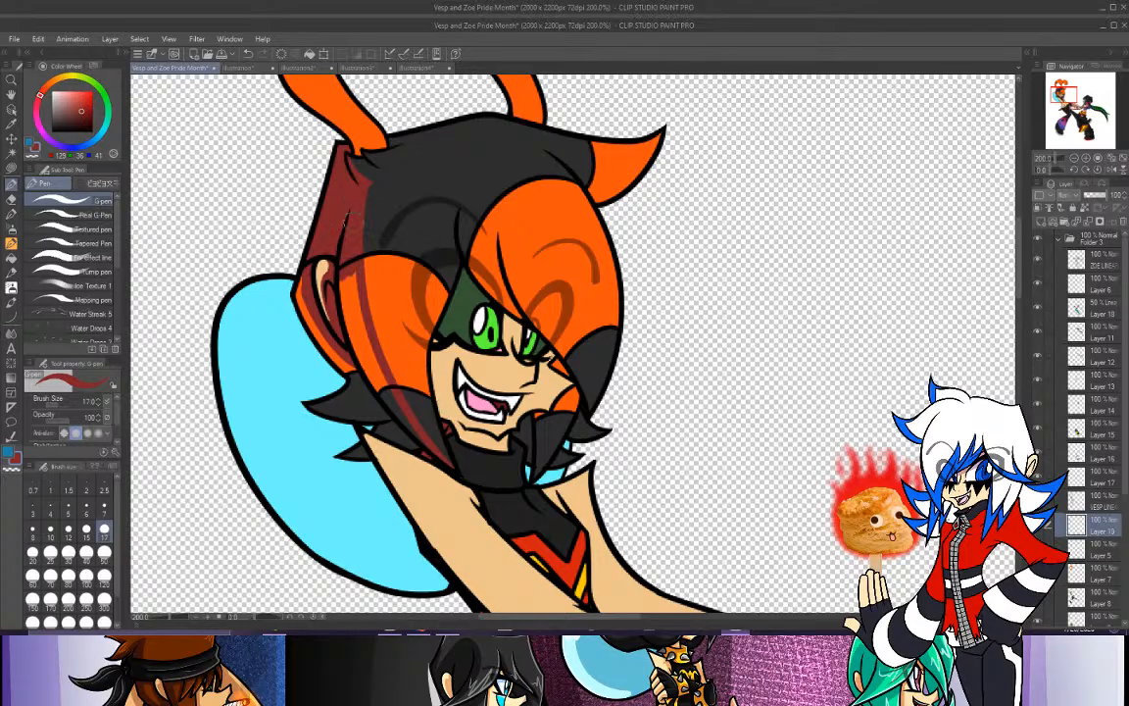
left_click_drag(355, 218, 347, 294)
Switch to the browser and search for an original spinosaurus drawing in a new tab.
left_click(278, 638)
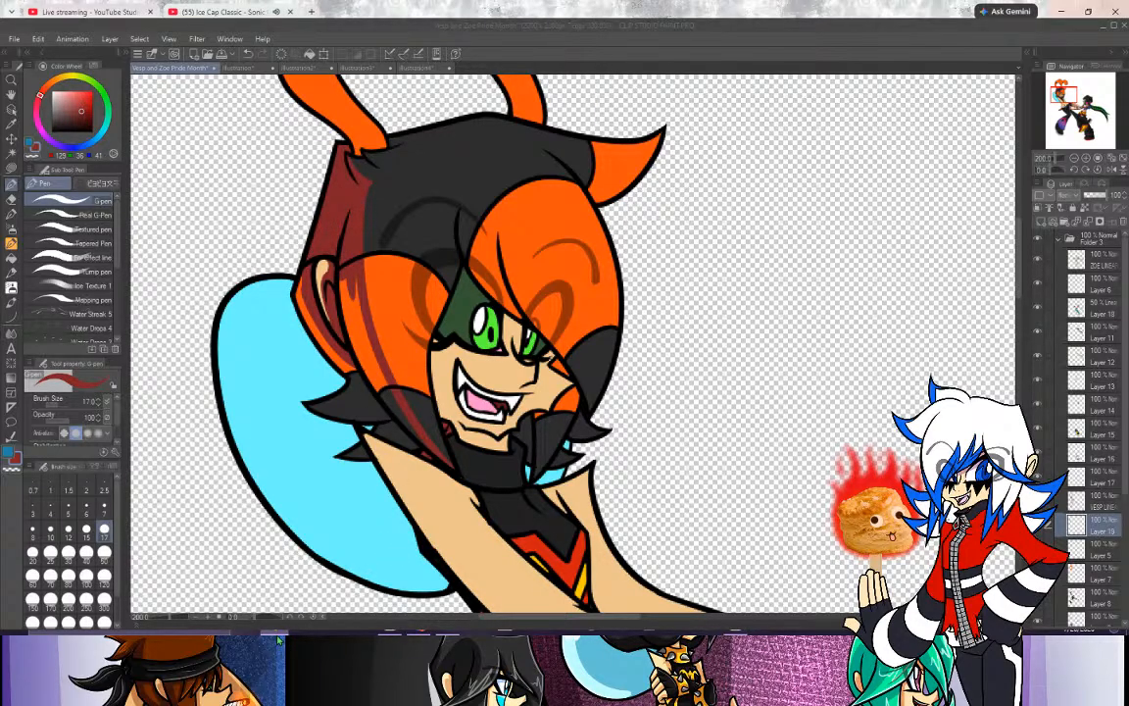
left_click(311, 11)
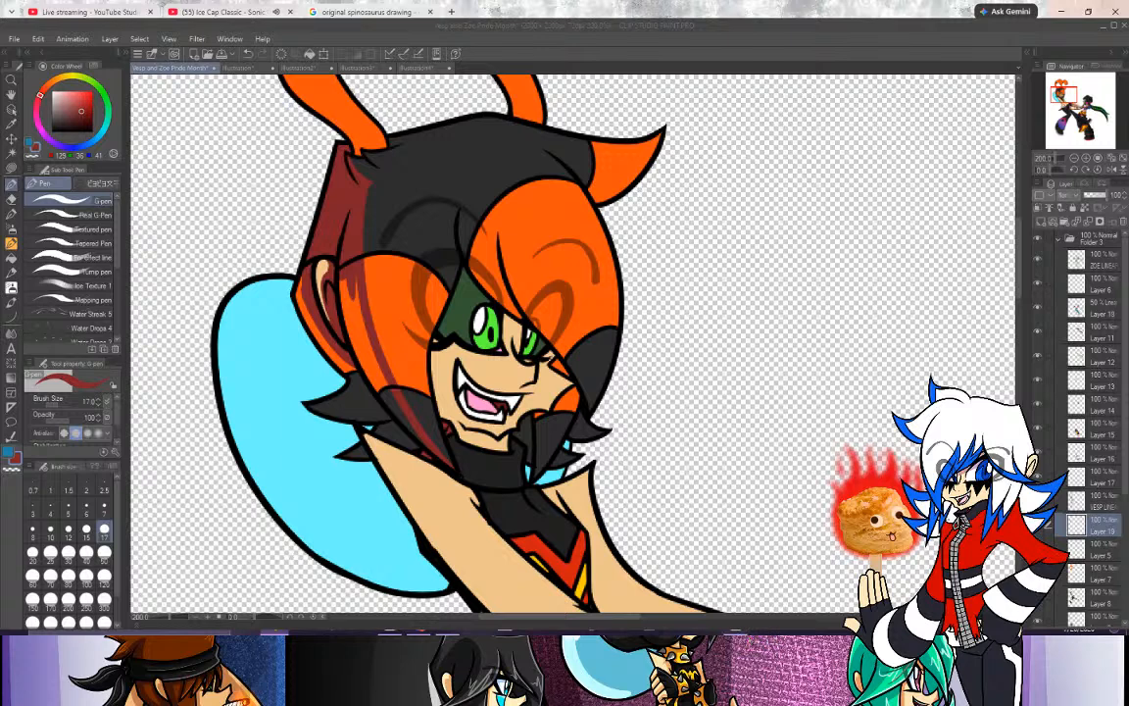
key("alt+Tab")
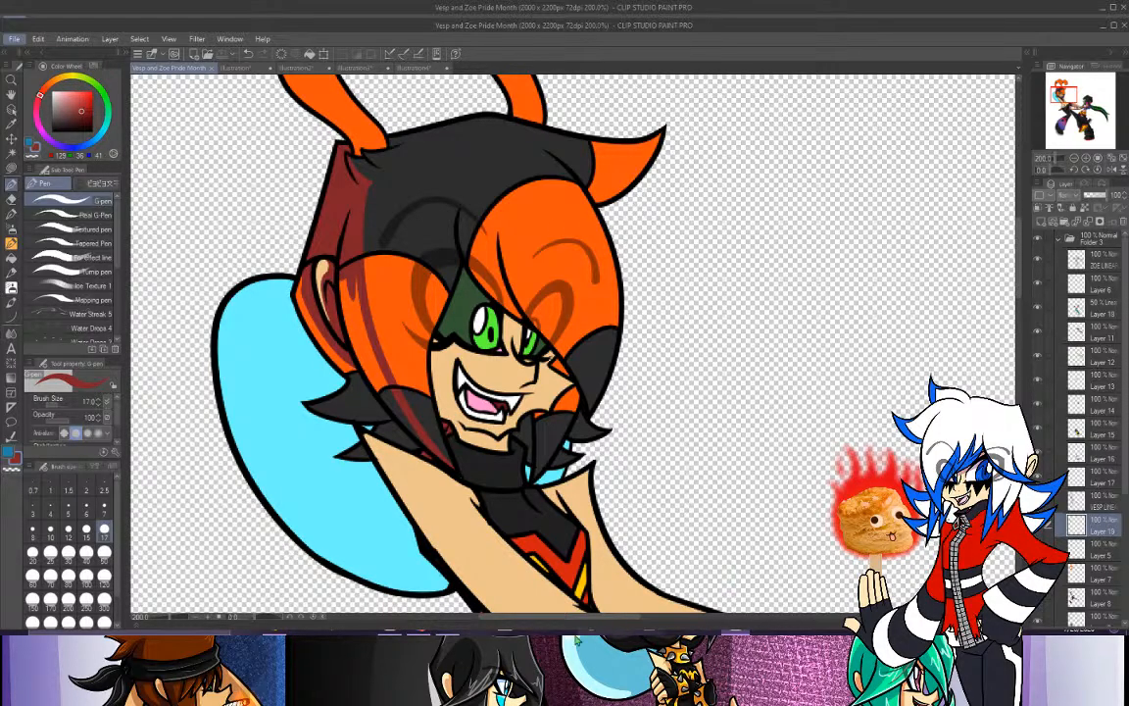
left_click(454, 630)
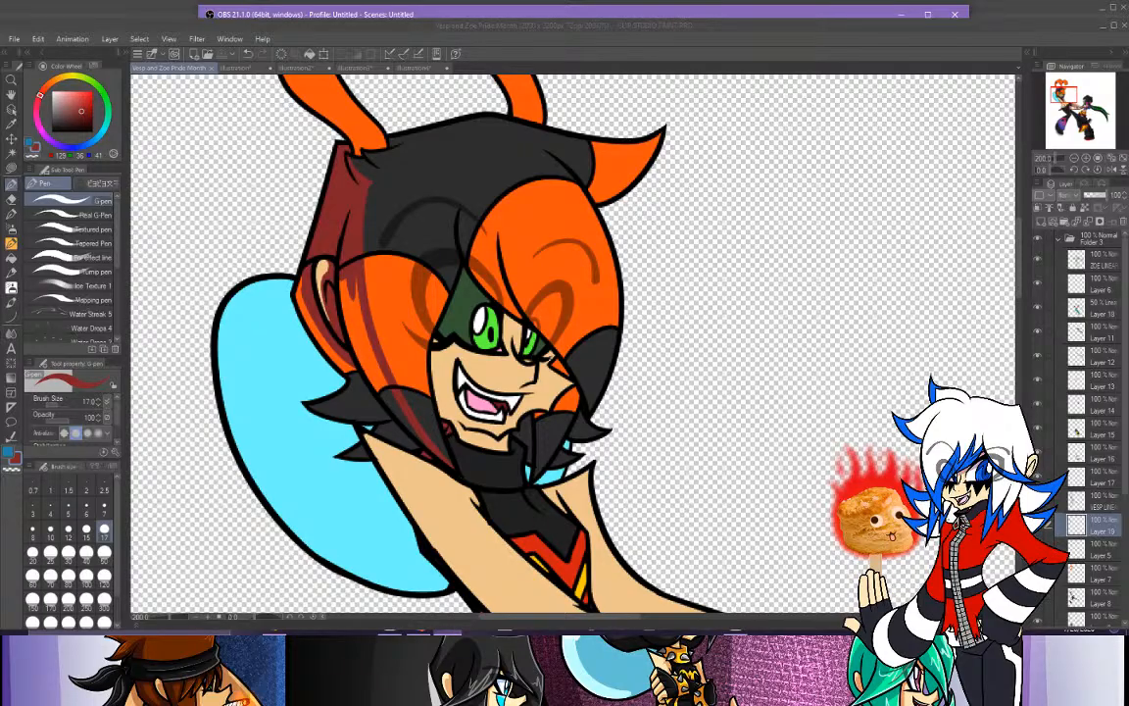
key("alt+Tab")
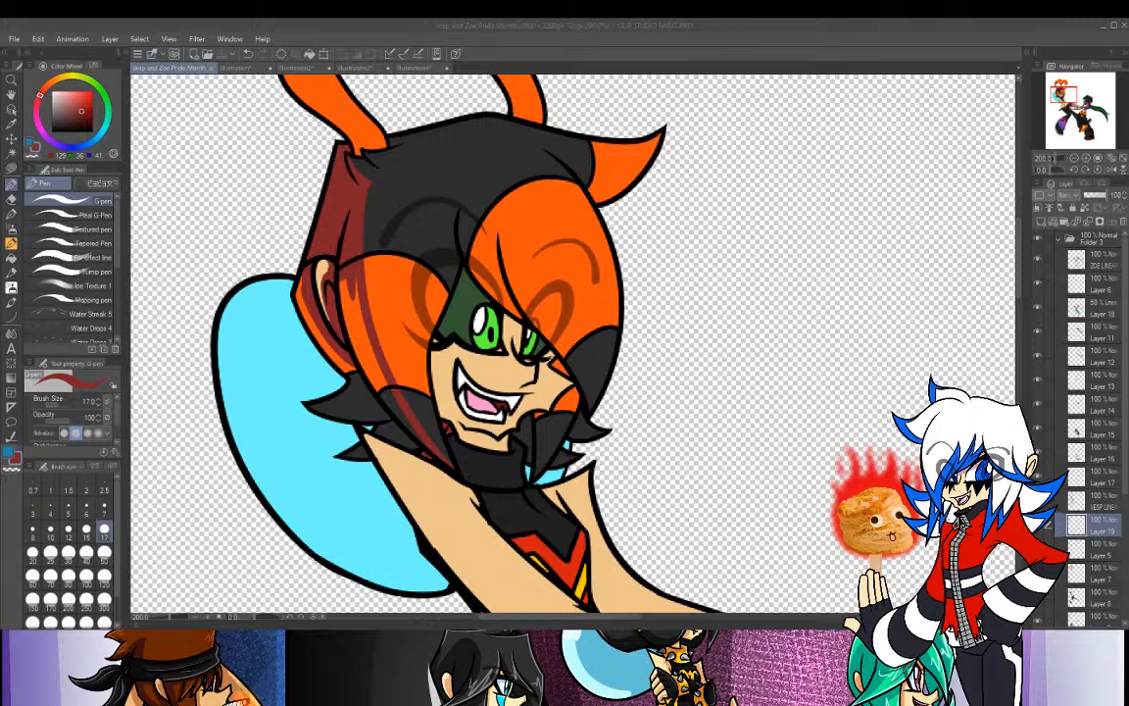
left_click(160, 22)
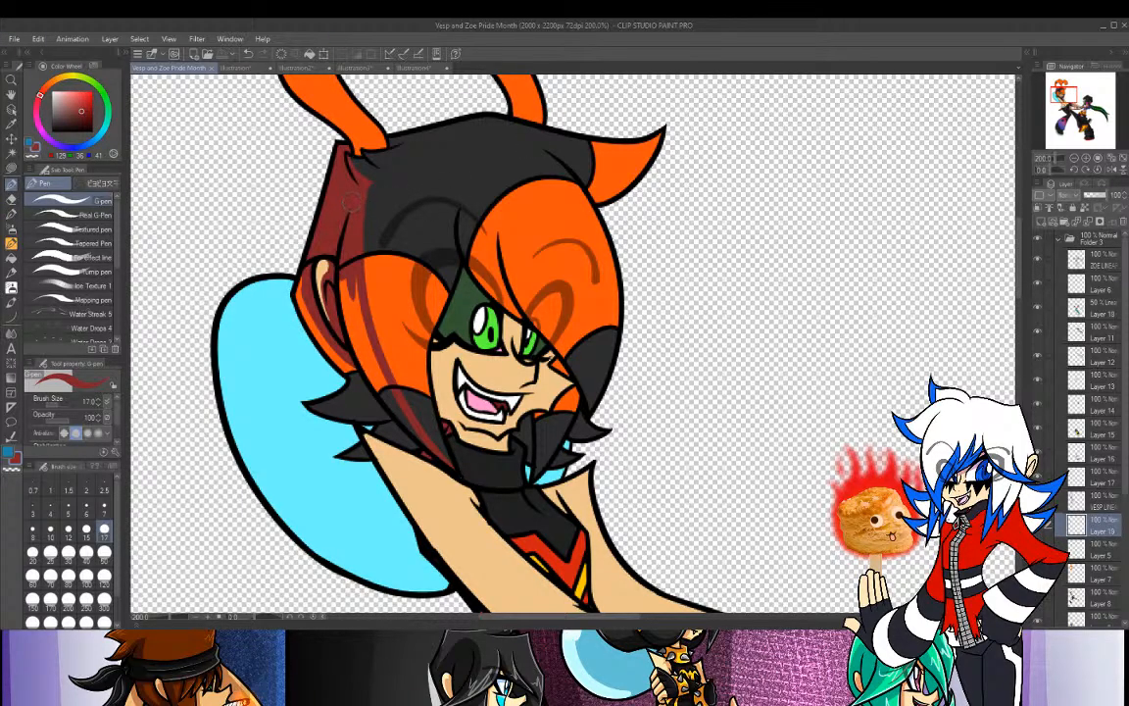
Fill the gap between the shadow boundary and the outer edge of Vesp's left orange hair lock with dark red.
left_click_drag(317, 190, 305, 238)
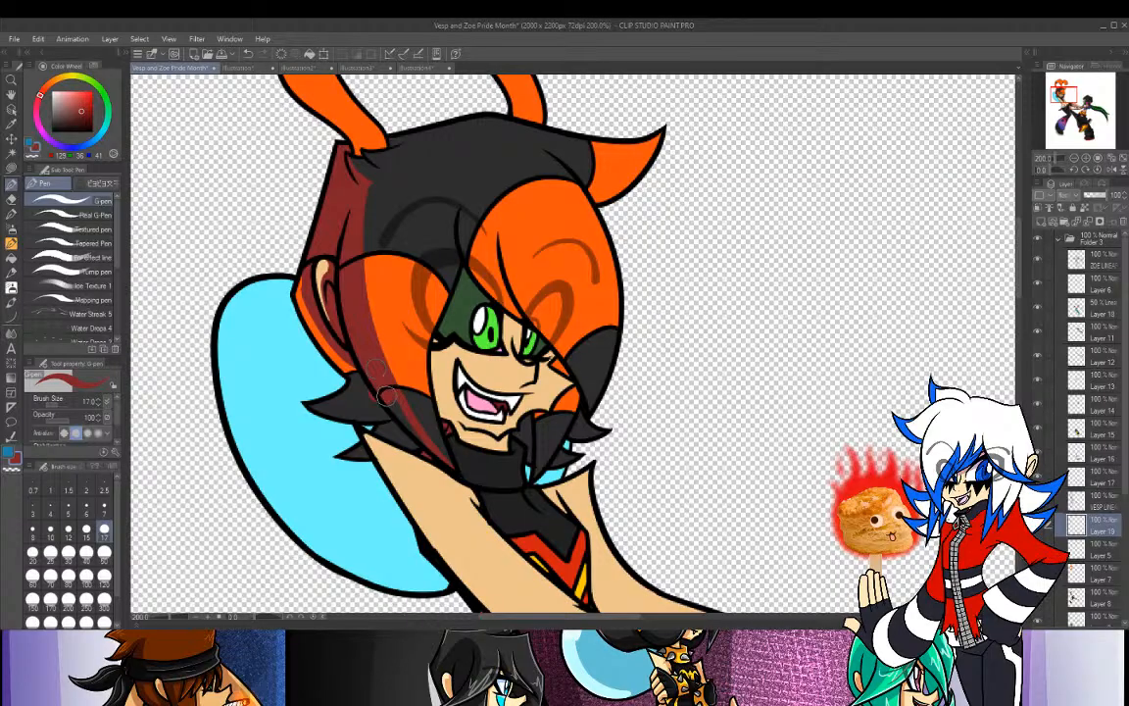
left_click(11, 197)
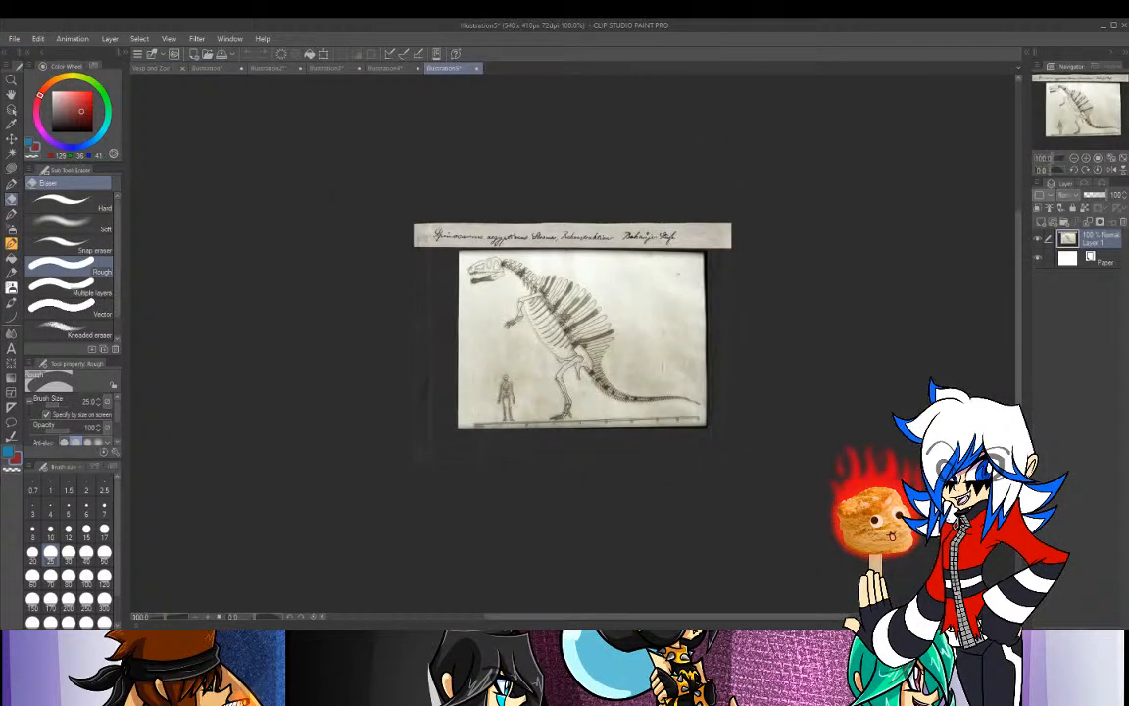
Examine the Spinosaurus skeleton drawing at 200%, and open the Spinosaurus reconstruction timeline as a new canvas.
left_click(1086, 157)
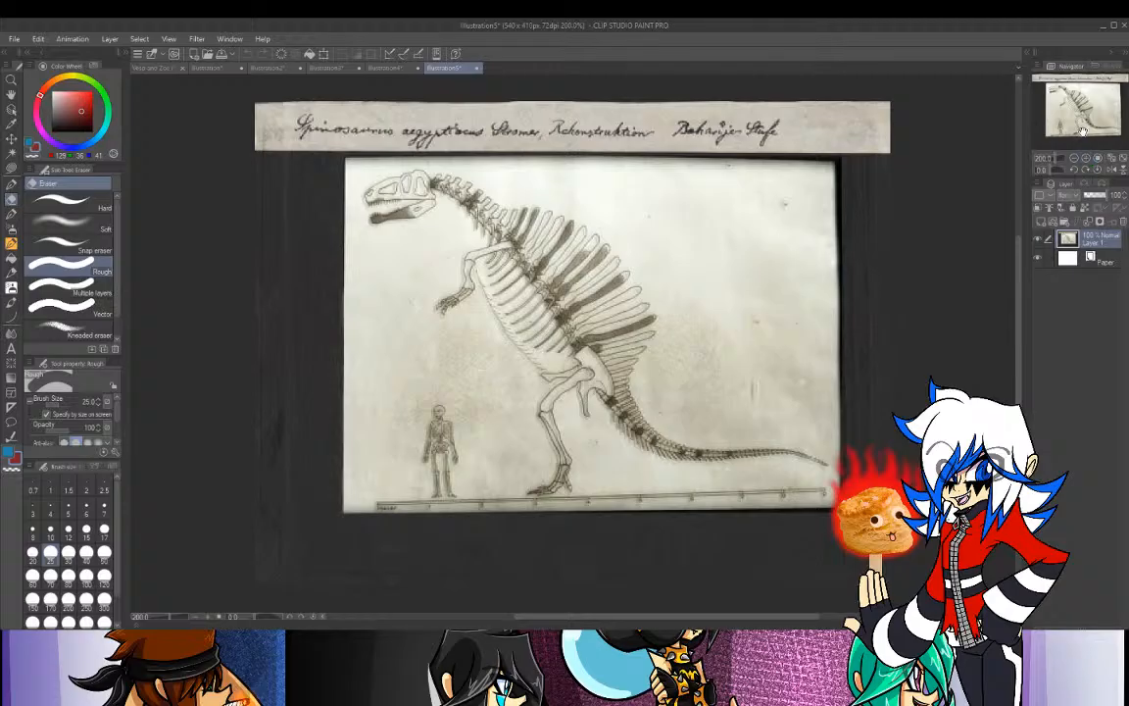
left_click_drag(1079, 119, 1086, 121)
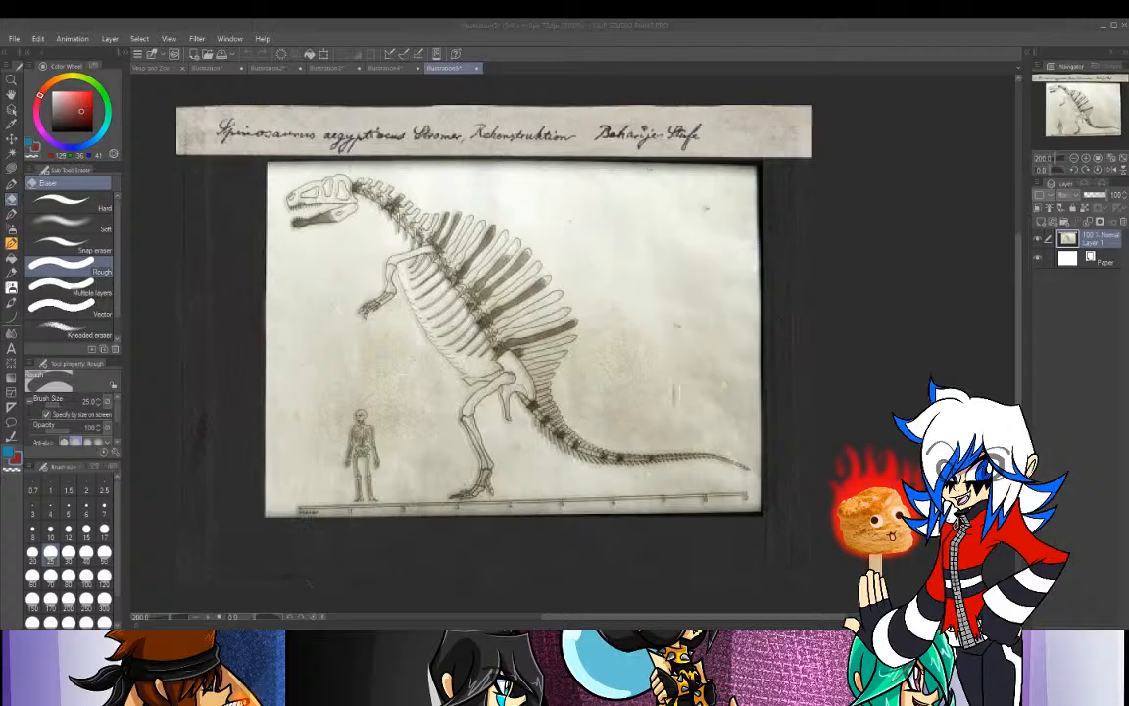
left_click(13, 39)
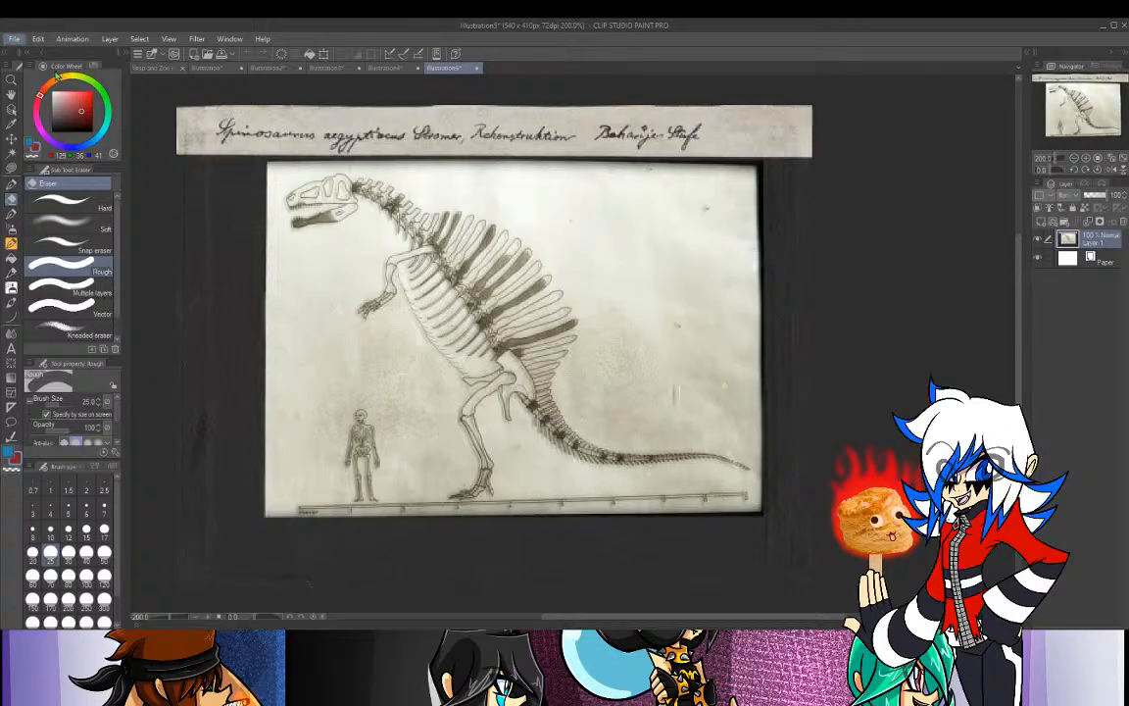
left_click(51, 66)
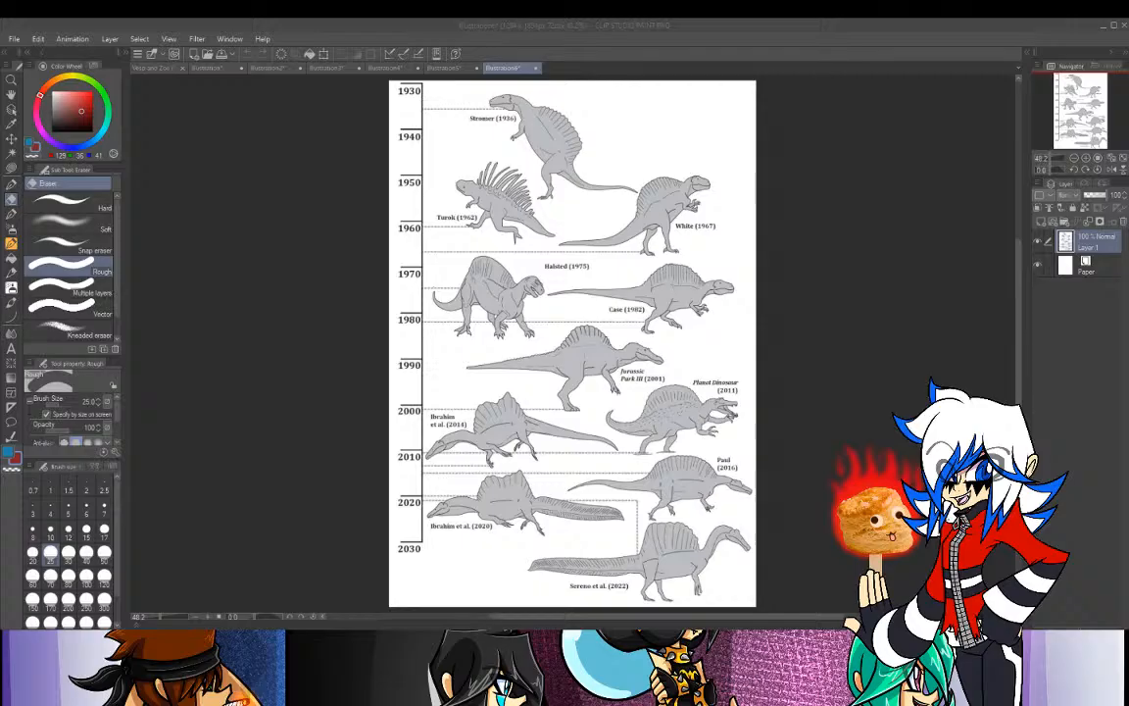
Examine the Spinosaurus reconstructions along the timeline from the 1936 version down to the 2022 version.
left_click(496, 216)
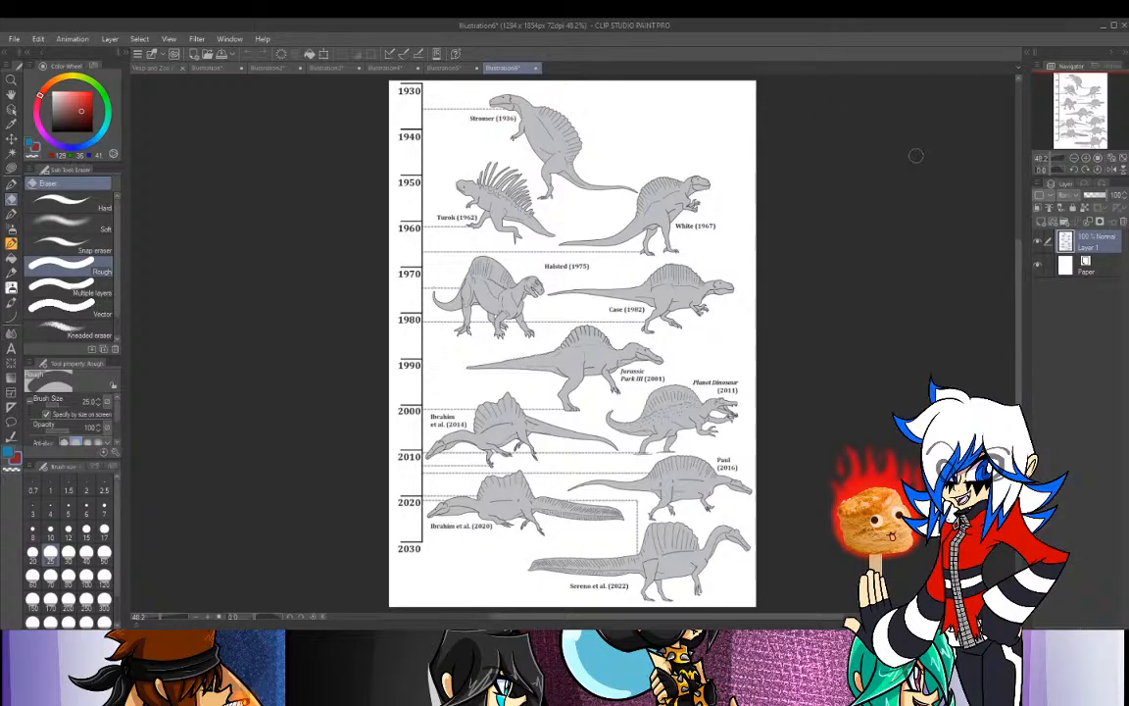
scroll(1079, 147, "up", 4)
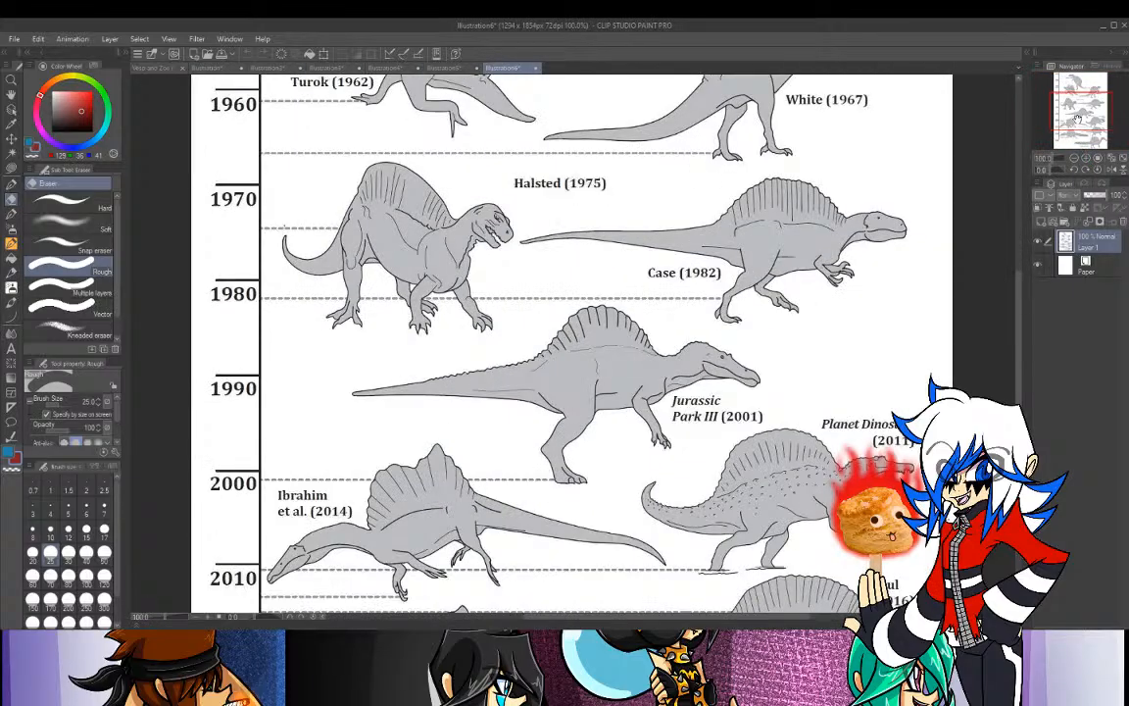
left_click_drag(1078, 118, 1075, 98)
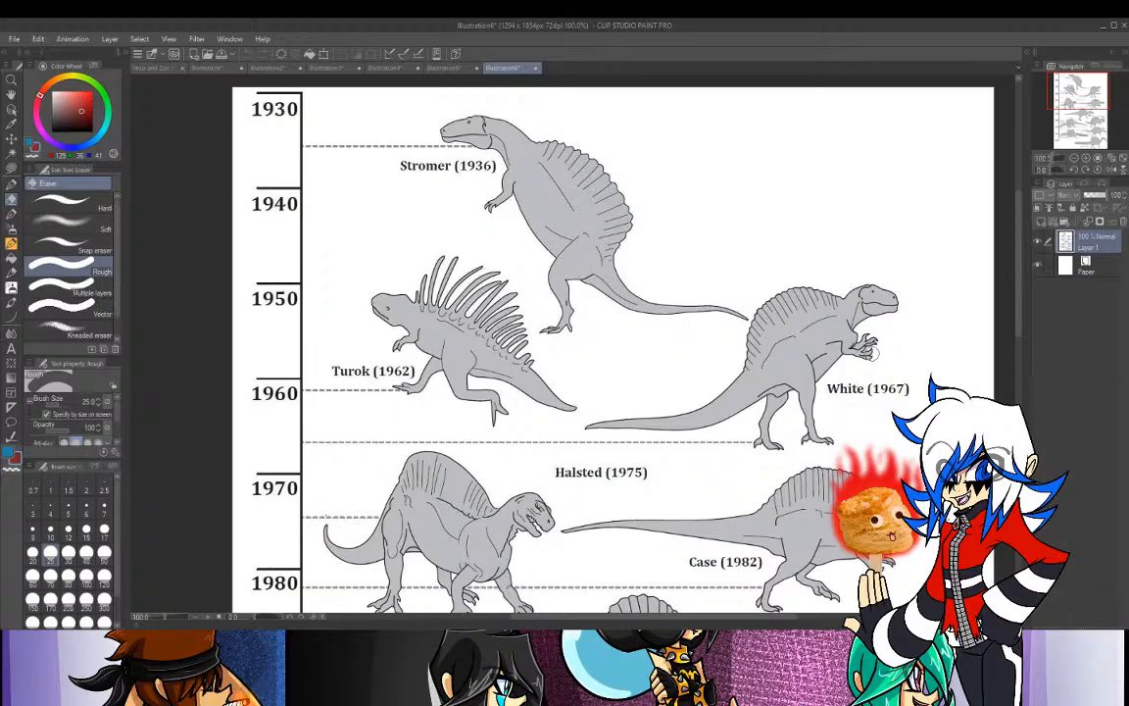
left_click(1075, 159)
left_click_drag(1087, 89, 1086, 119)
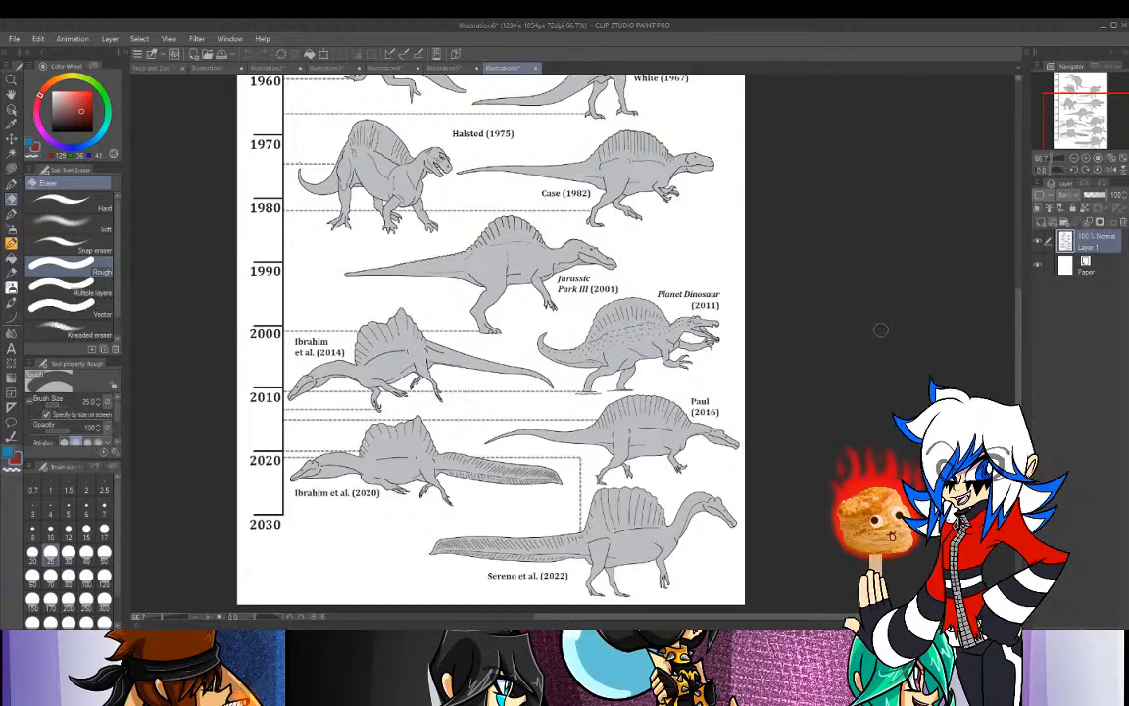
left_click_drag(1119, 121, 1123, 122)
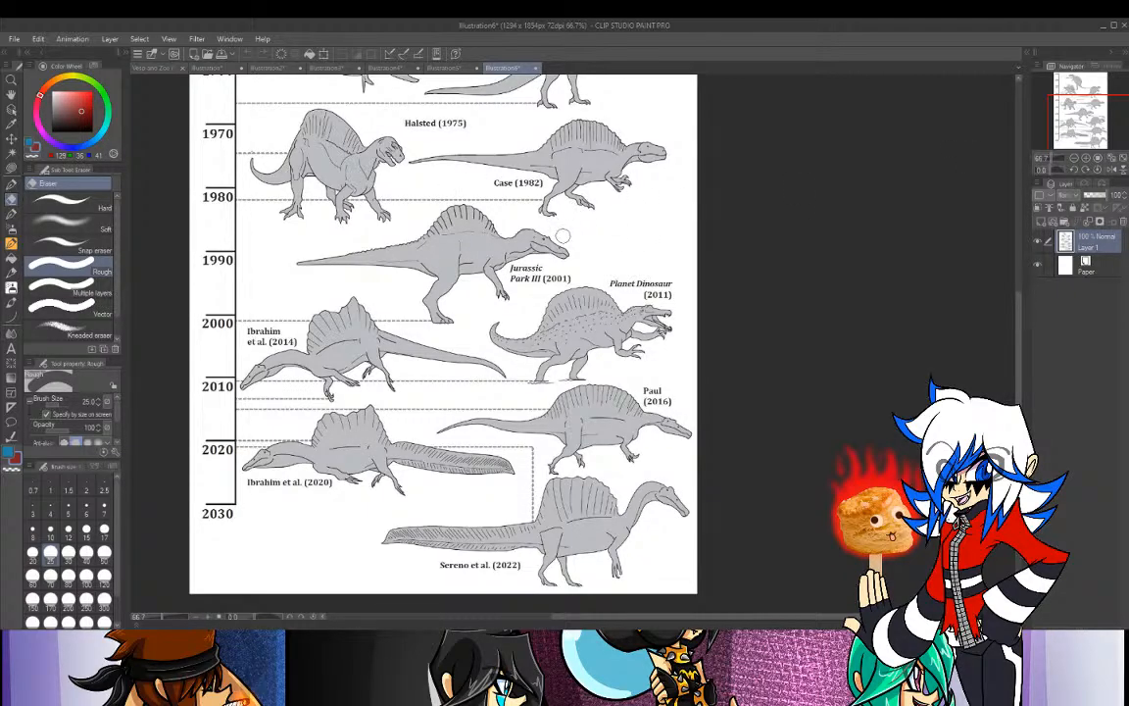
Mark the snout of the Jurassic Park III (2001) Spinosaurus with a small red G-pen arrow, and undo the mark.
key("p")
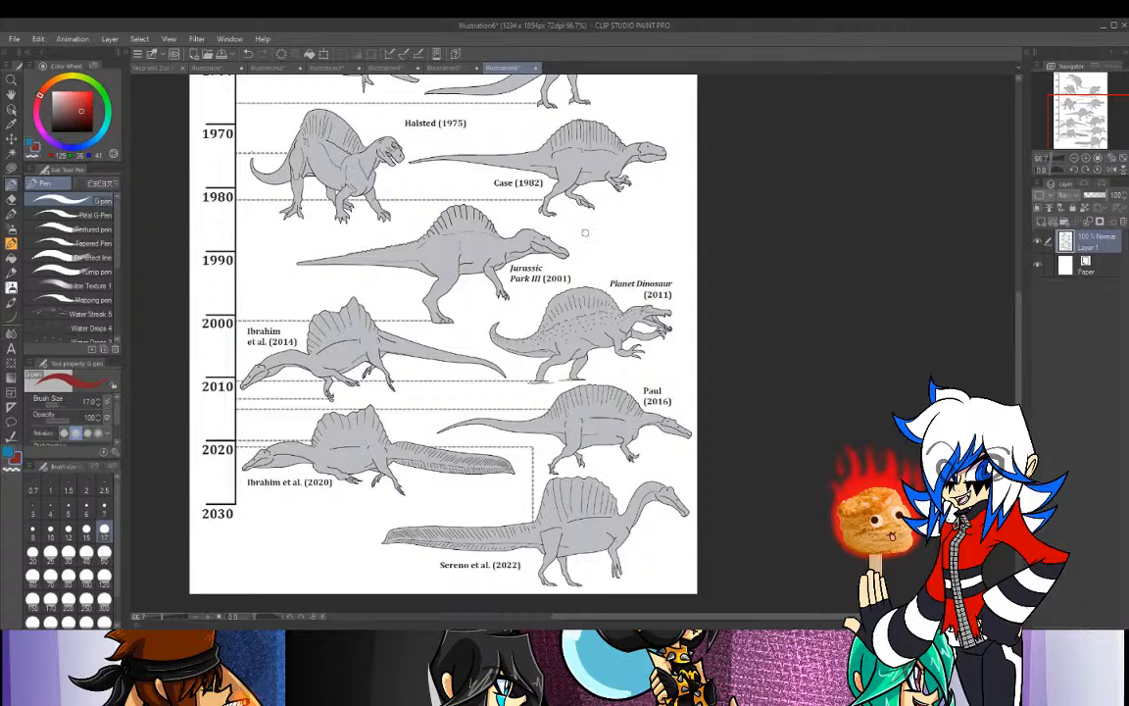
mouse_move(569, 222)
left_mouse_down()
mouse_move(570, 238)
mouse_move(576, 229)
left_mouse_up()
left_click_drag(1076, 123, 1067, 108)
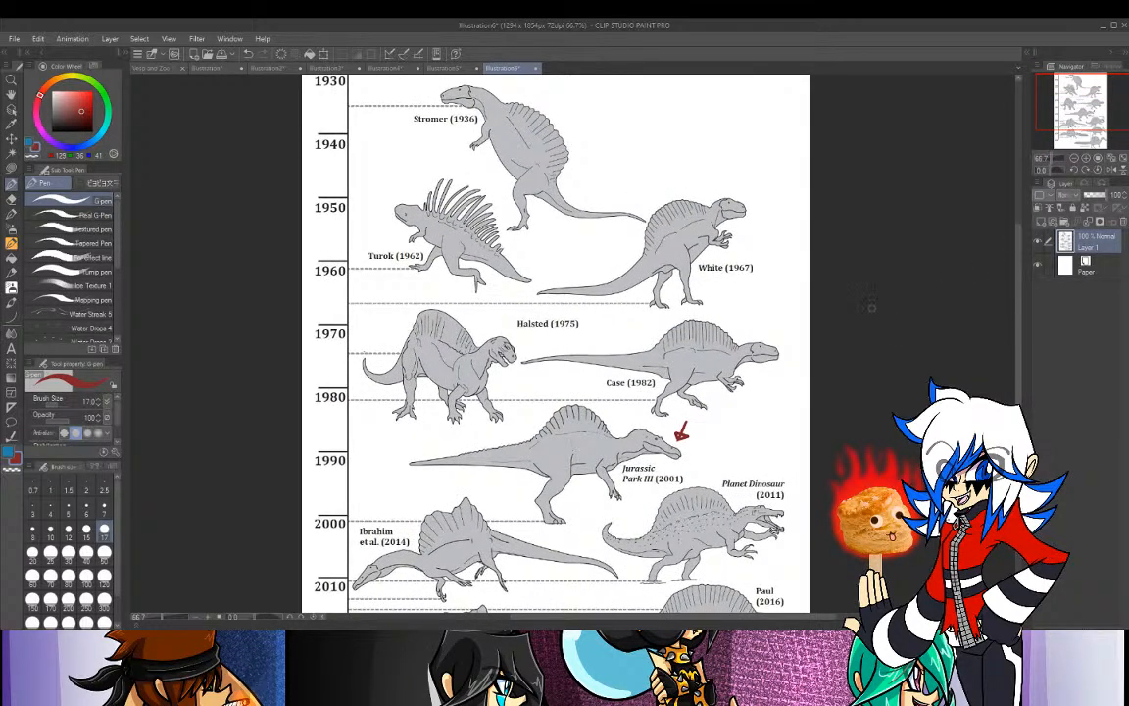
left_click(246, 54)
Close the Spinosaurus skeleton drawing.
left_click_drag(1081, 93, 1091, 110)
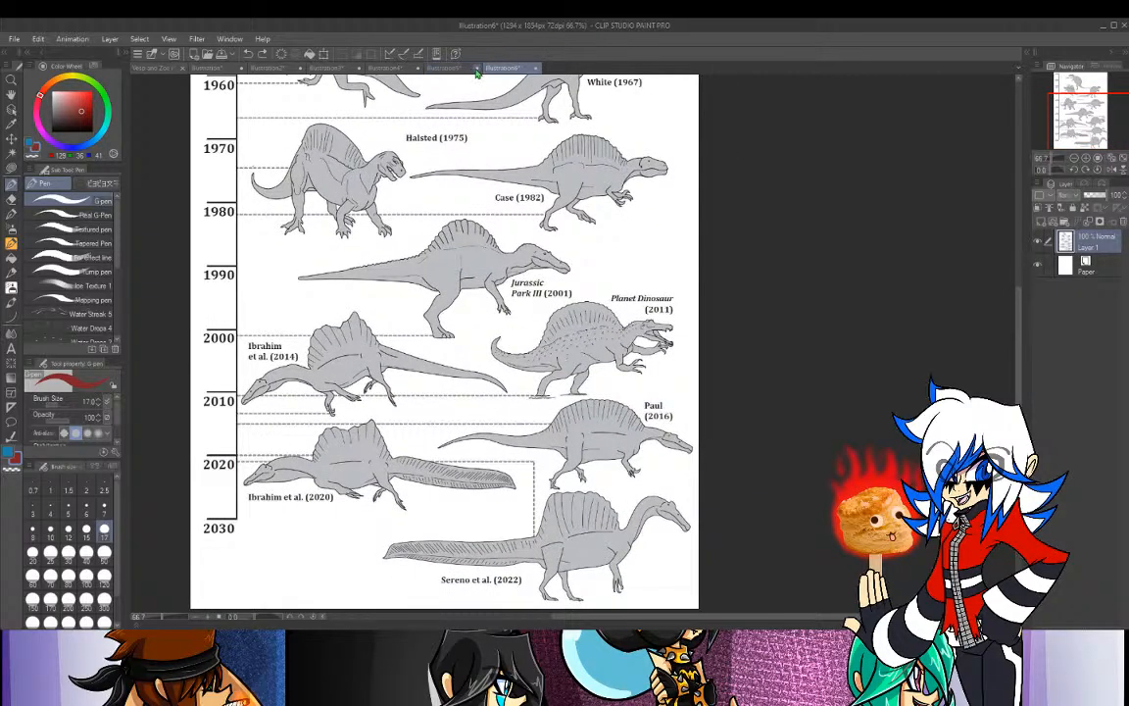
left_click(431, 66)
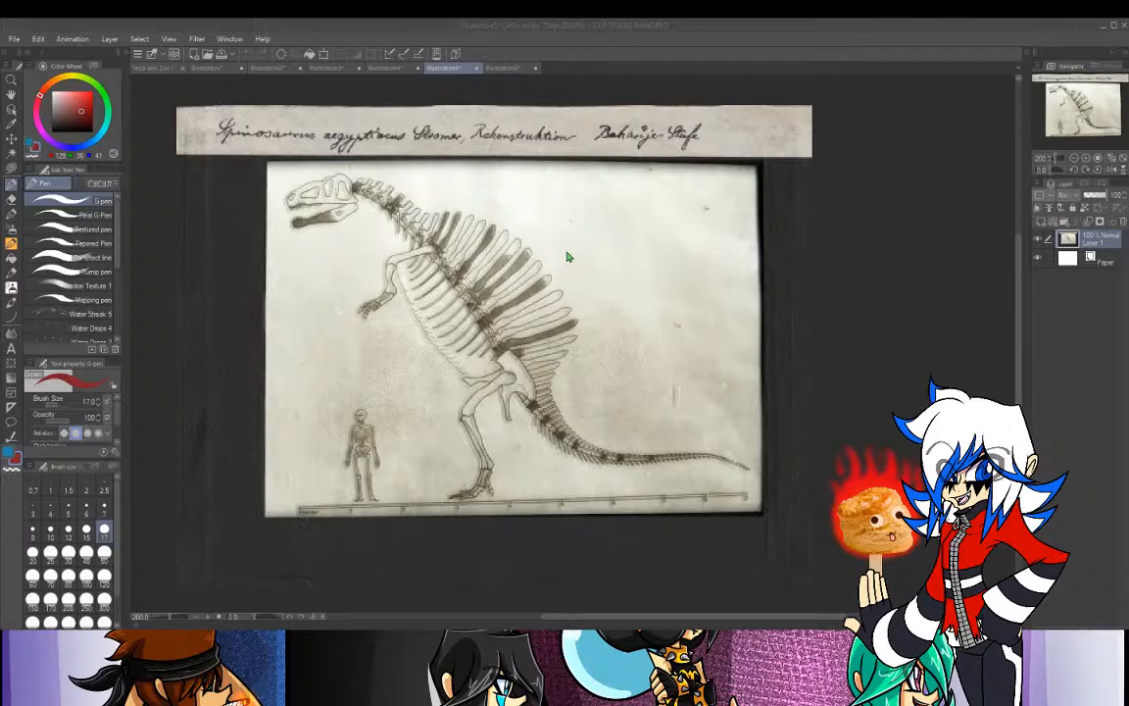
left_click(550, 336)
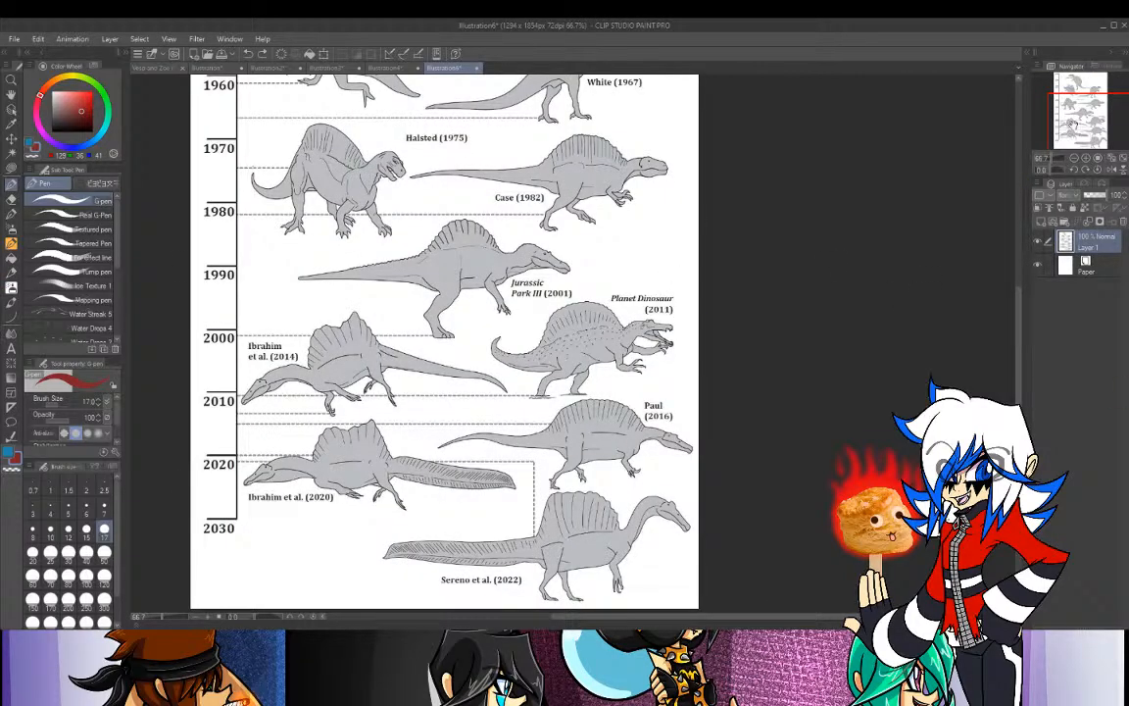
Examine the 2016 and 2022 Spinosaurus reconstructions up close, and compare them with the earlier ones on the timeline.
left_click_drag(1079, 111, 1084, 130)
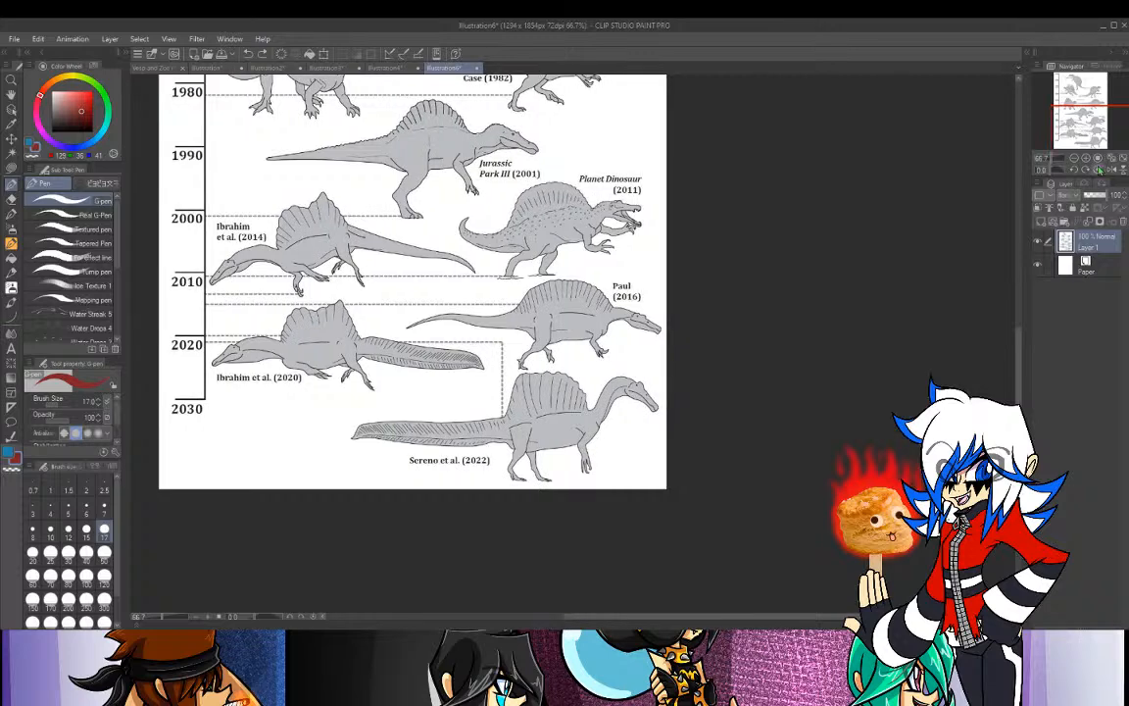
left_click(1086, 158)
left_click(1087, 159)
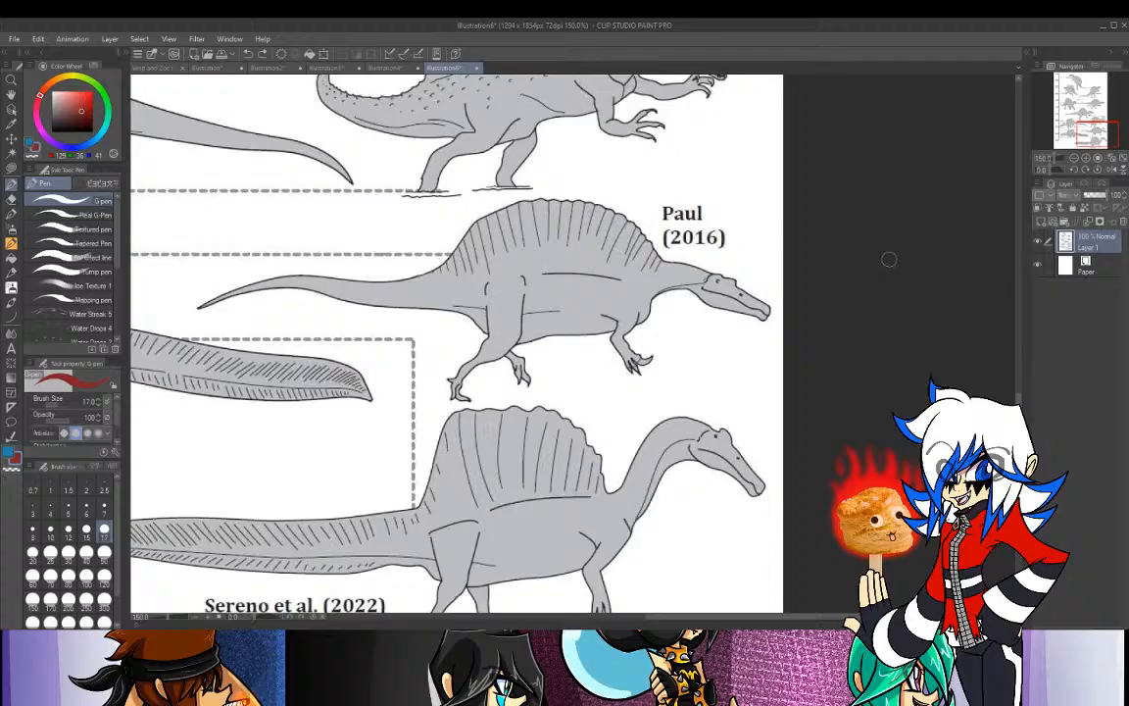
left_click(1075, 160)
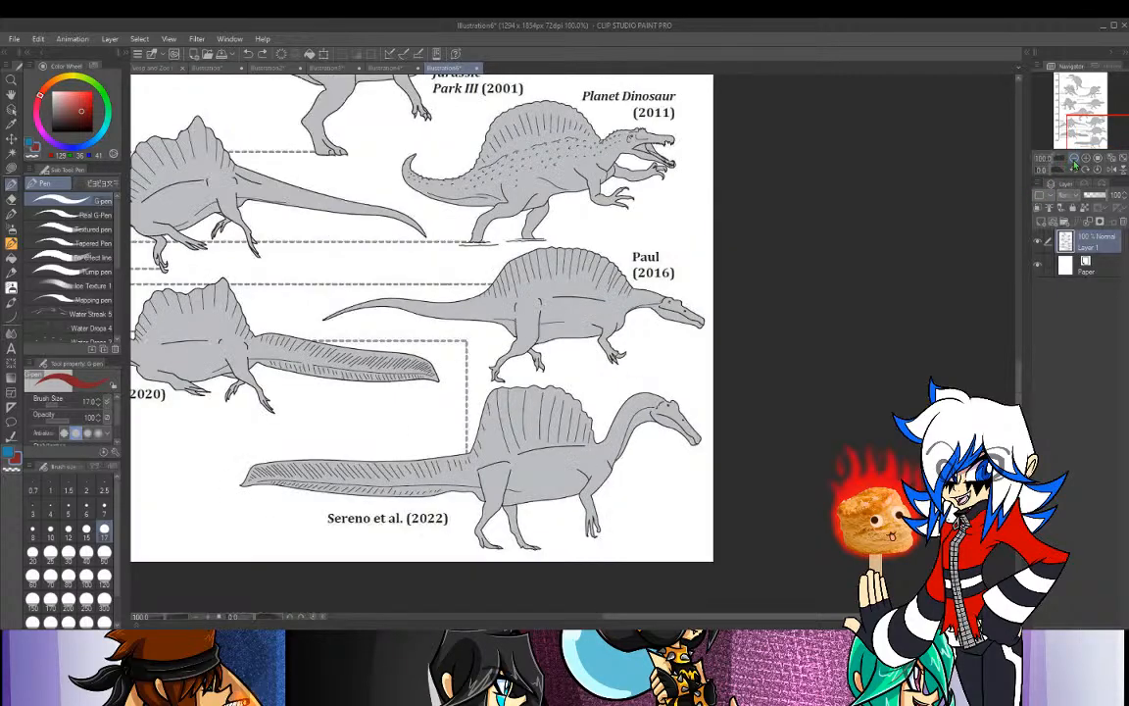
left_click(1075, 160)
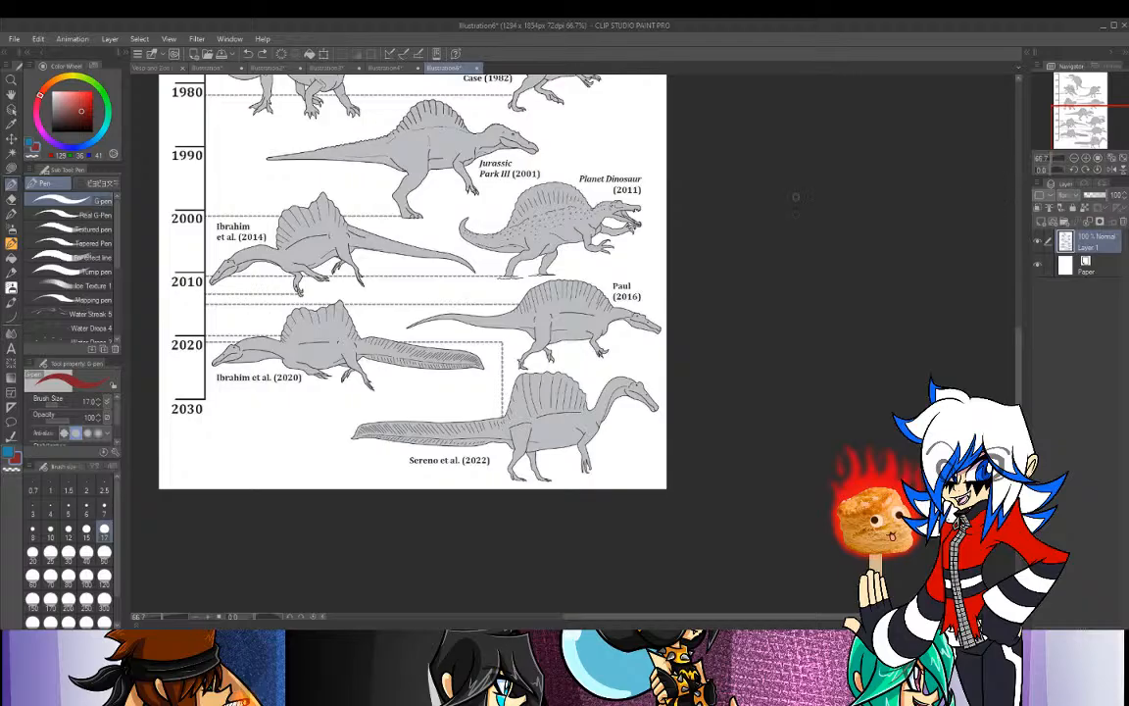
left_click_drag(1079, 123, 1078, 98)
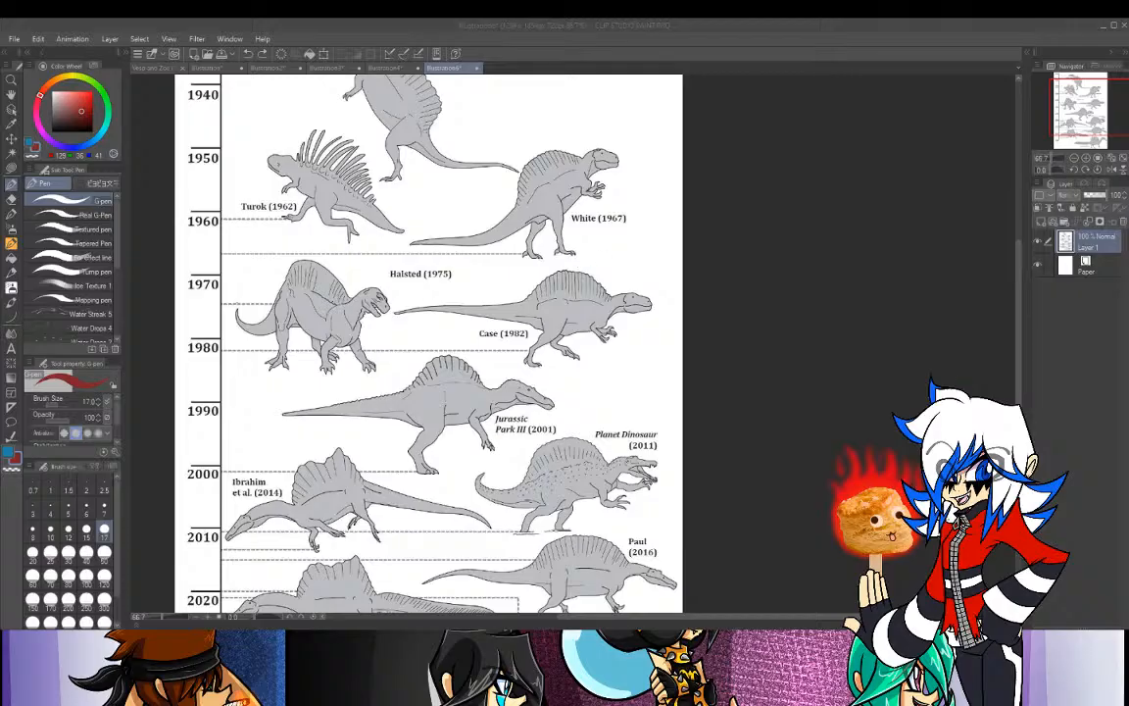
Close the Spinosaurus timeline and return to the Vesp and Zoe Pride Month illustration.
key("ctrl+w")
left_click(150, 70)
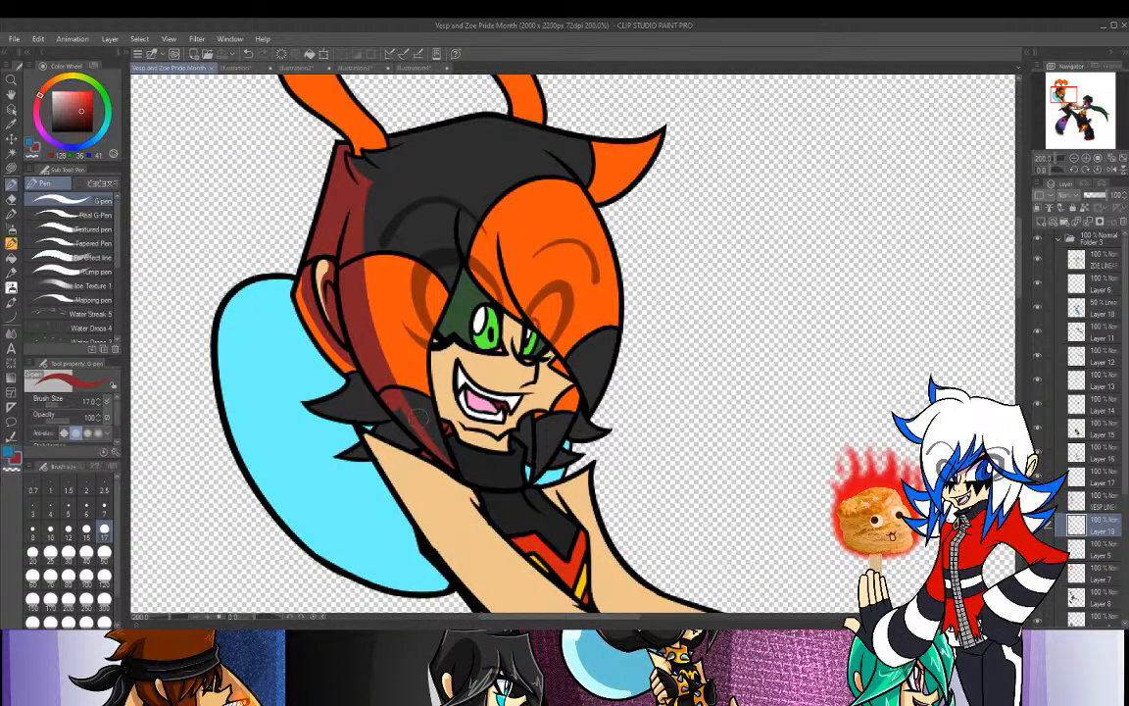
Touch up the dark red shadow on Vesp's hair with the G-pen at brush size 10, and save the illustration.
left_click(50, 535)
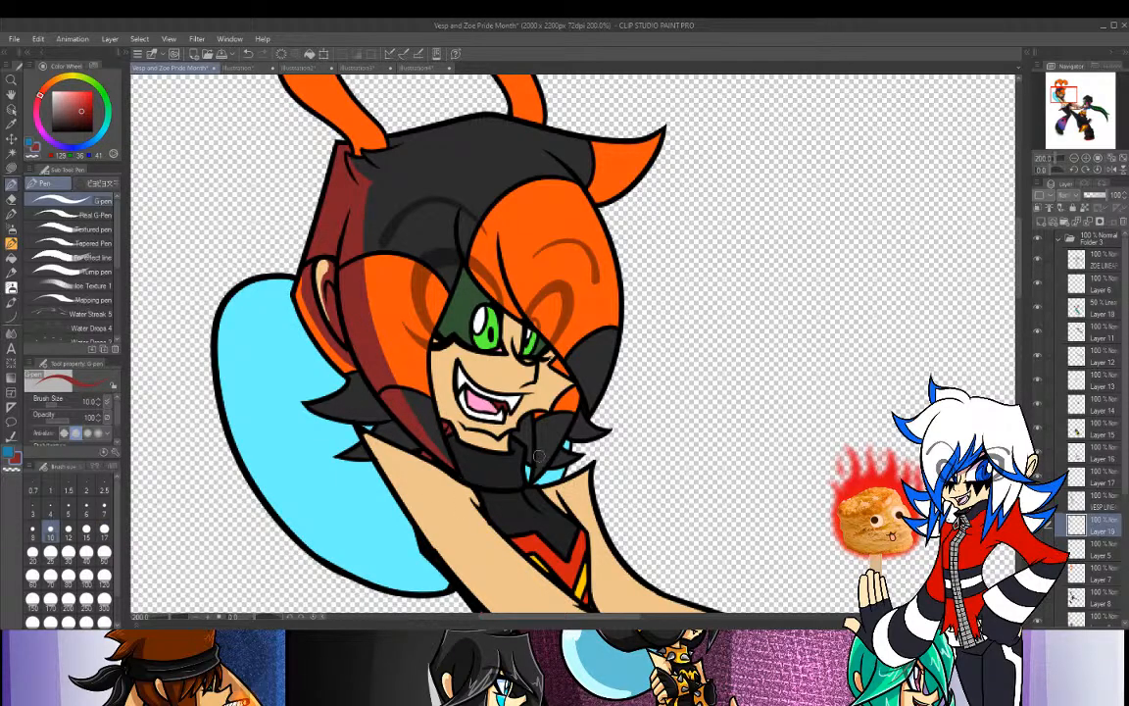
left_click(1075, 158)
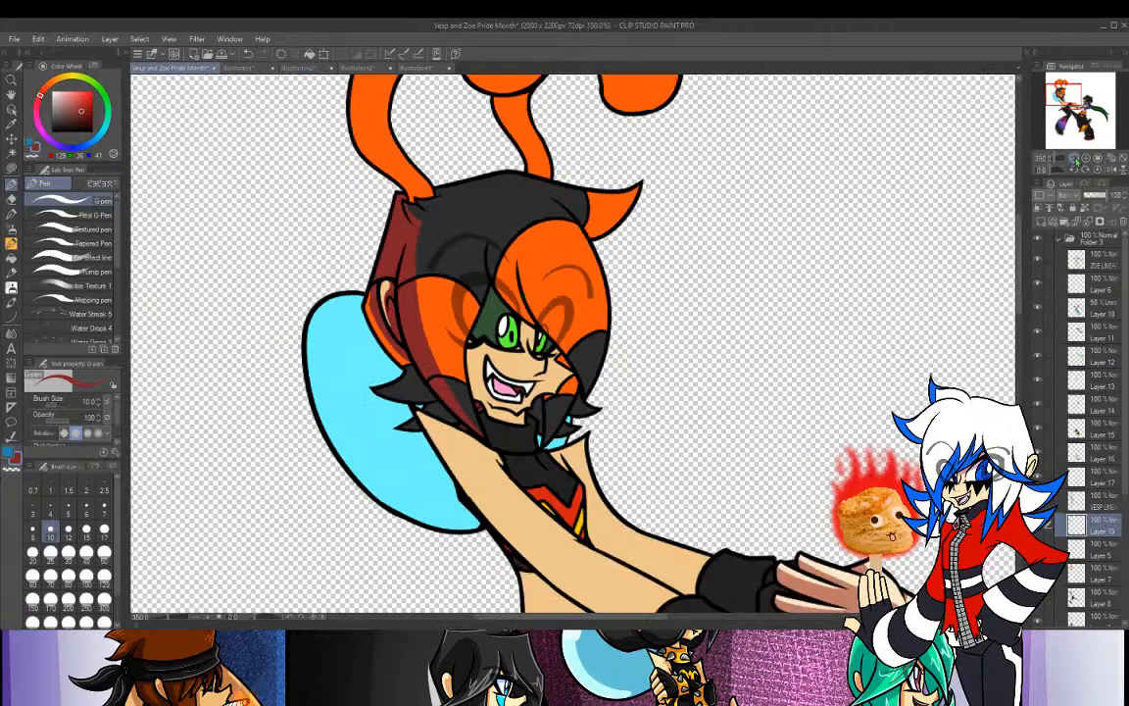
left_click(1076, 159)
left_click(1076, 159)
left_click_drag(1077, 85, 1093, 107)
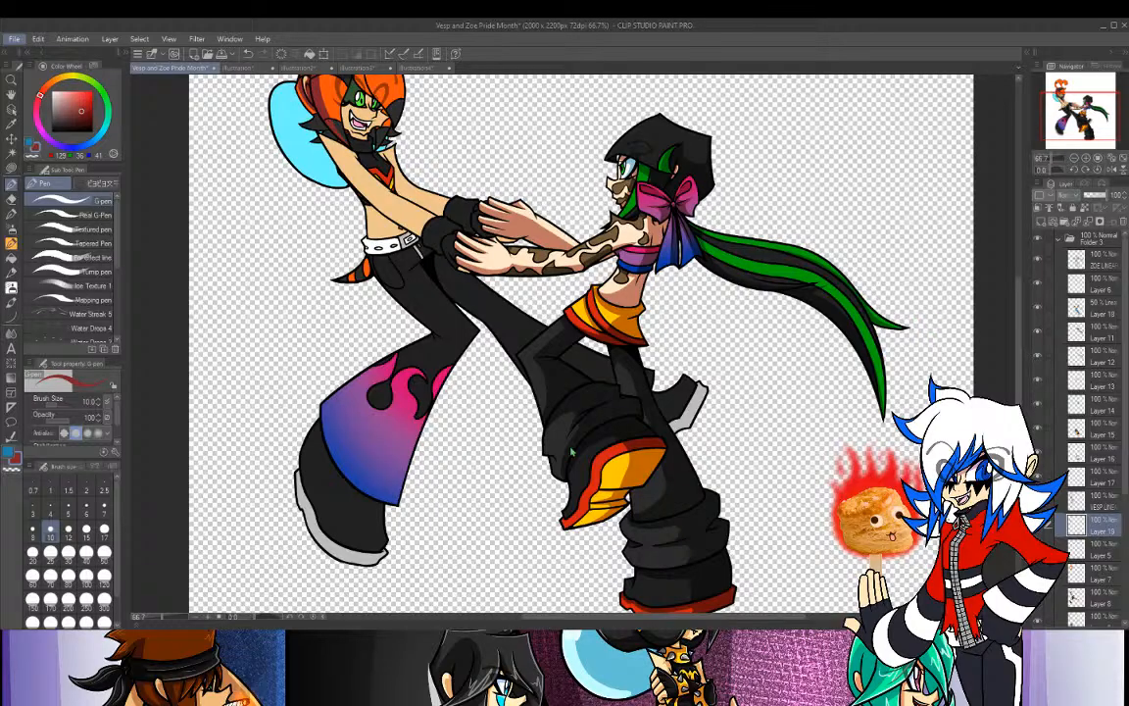
left_click(362, 563)
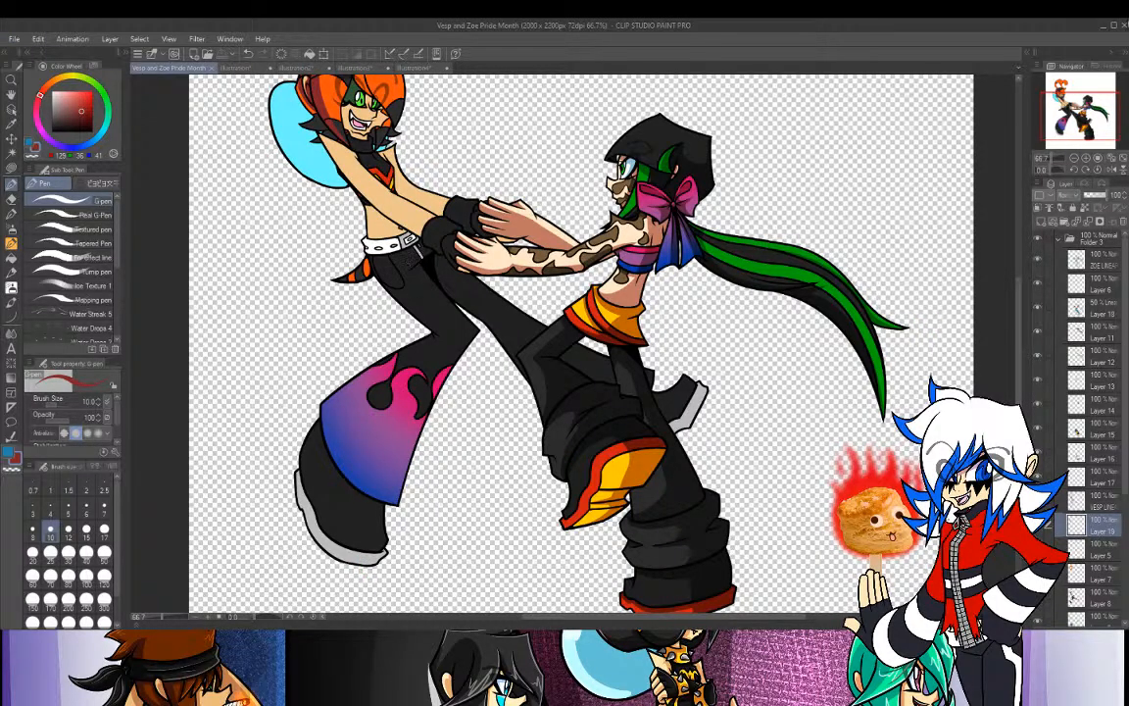
Examine the shading across both full figures, and inspect Zoe's bow, outfit and ponytail up close.
left_click(1099, 169)
left_click(1099, 170)
left_click(1074, 158)
left_click_drag(1080, 133, 1088, 131)
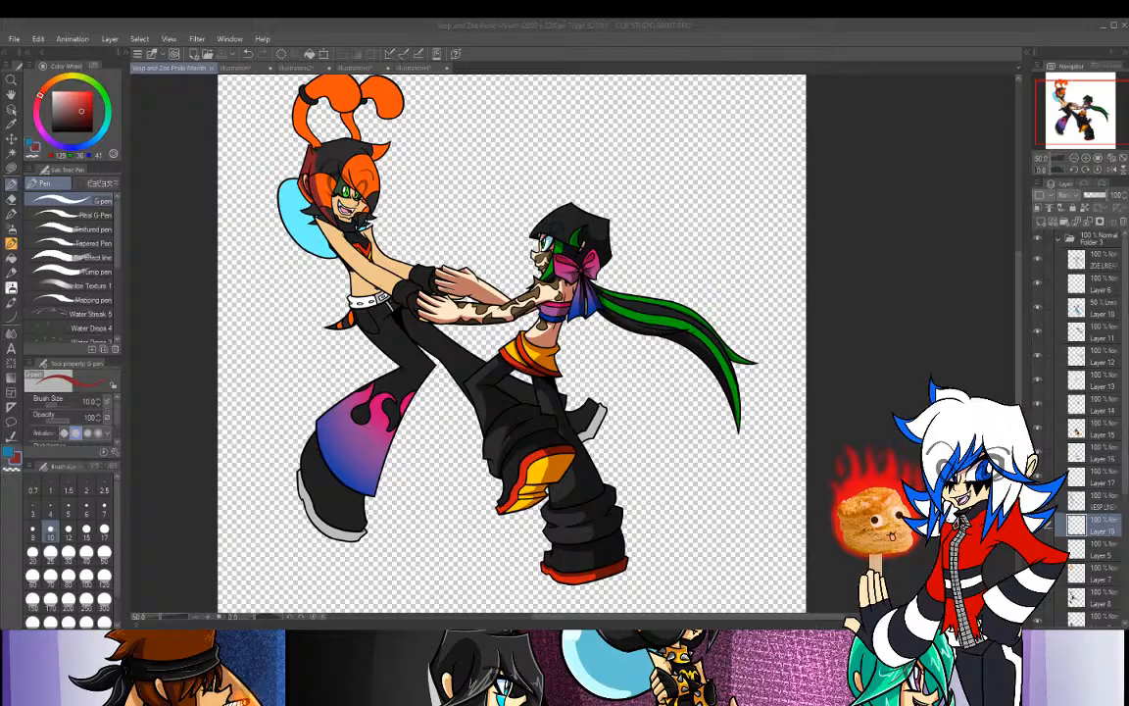
left_click(293, 22)
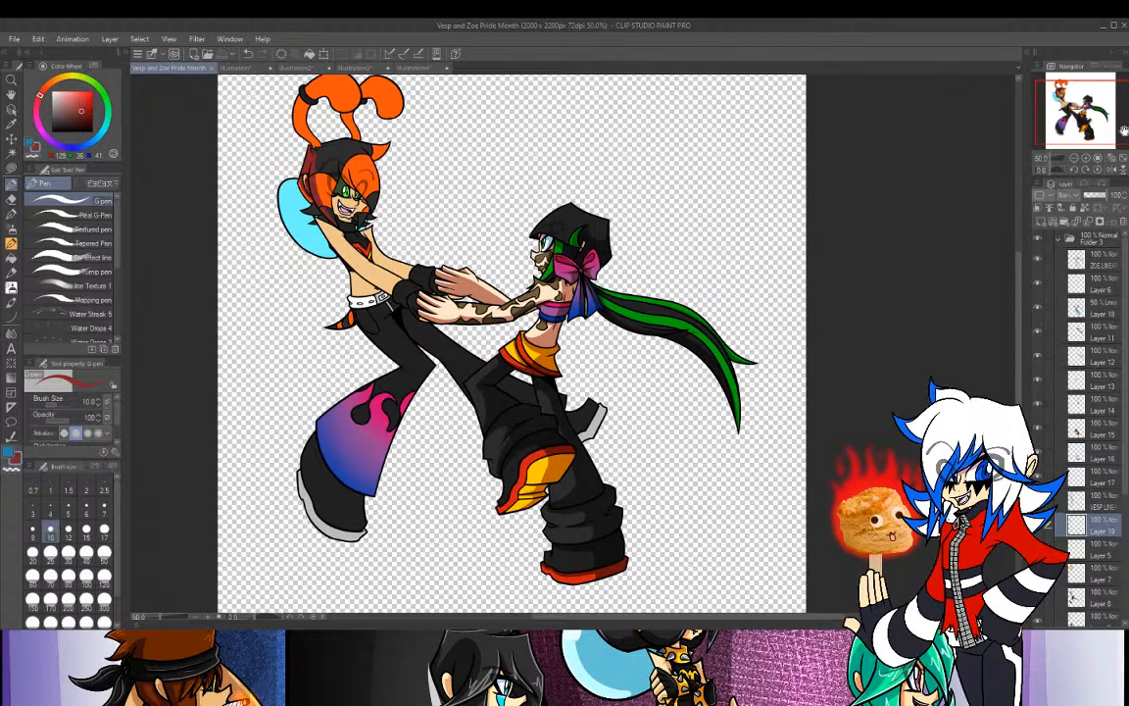
left_click_drag(1067, 116, 1074, 122)
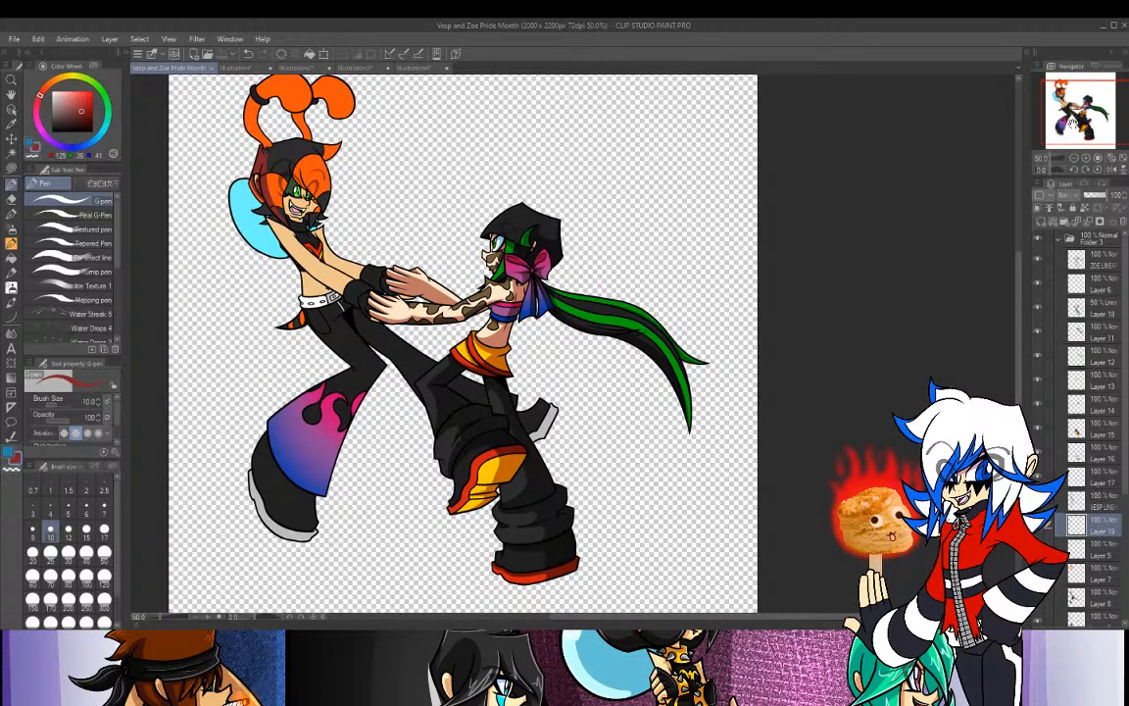
left_click_drag(1074, 122, 1076, 124)
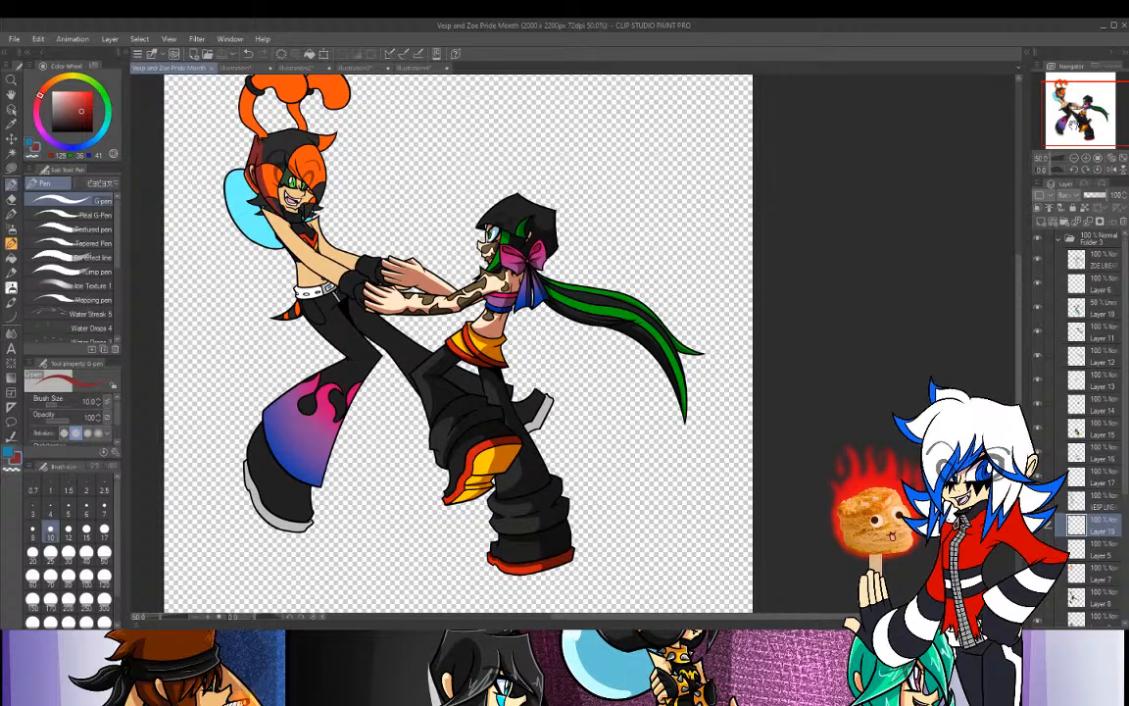
left_click_drag(1076, 123, 1076, 125)
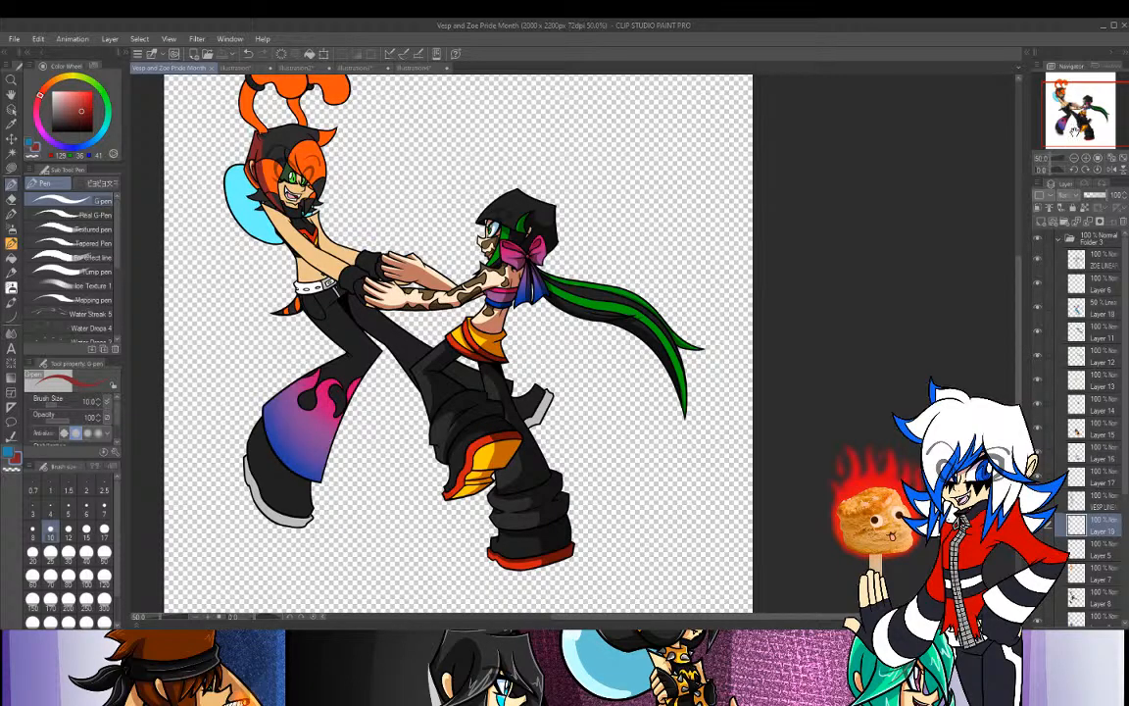
left_click_drag(1067, 119, 1061, 115)
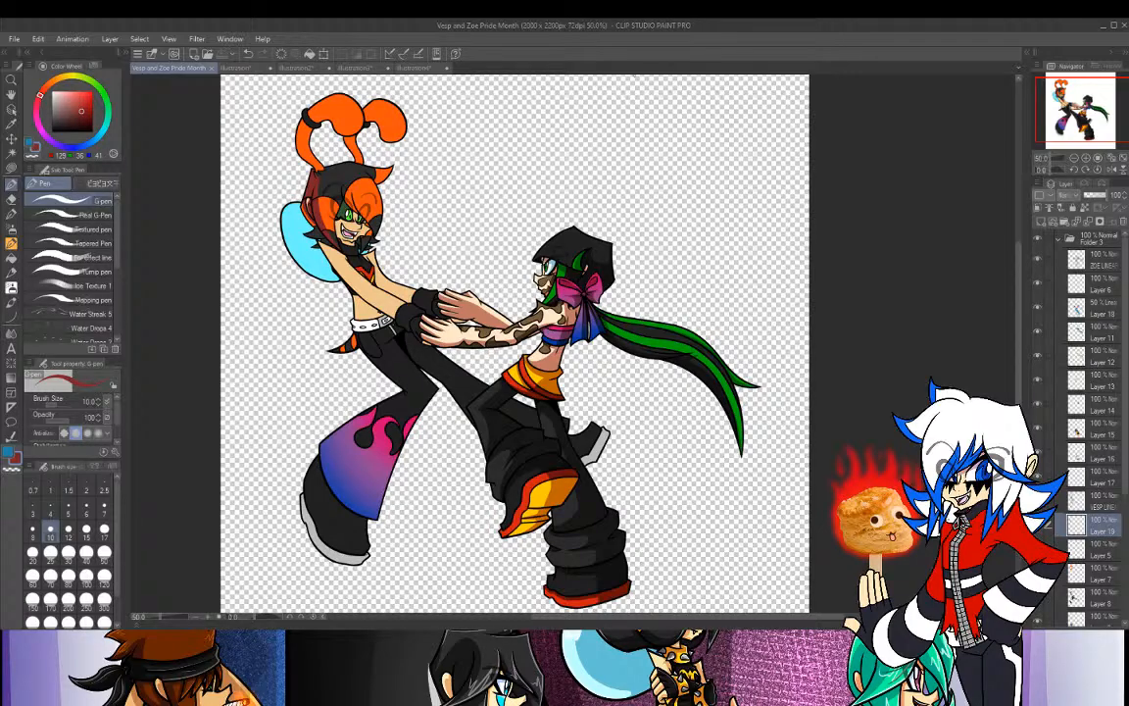
left_click_drag(1086, 118, 1093, 118)
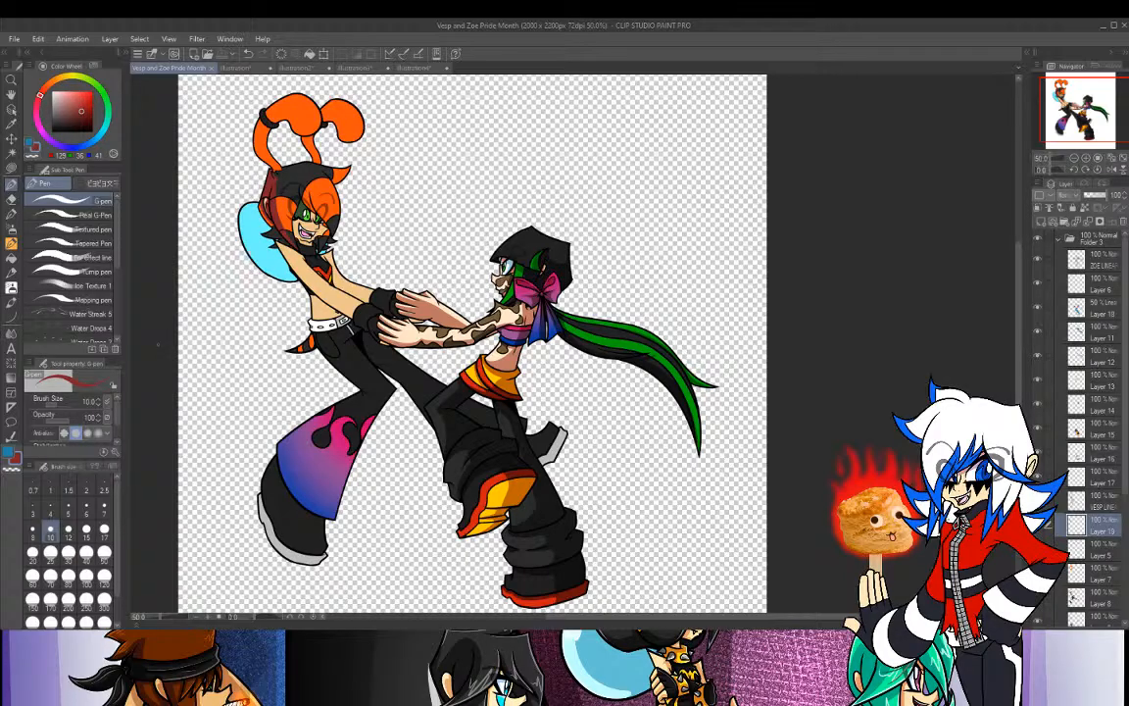
left_click(1085, 157)
left_click(1087, 158)
left_click(1086, 158)
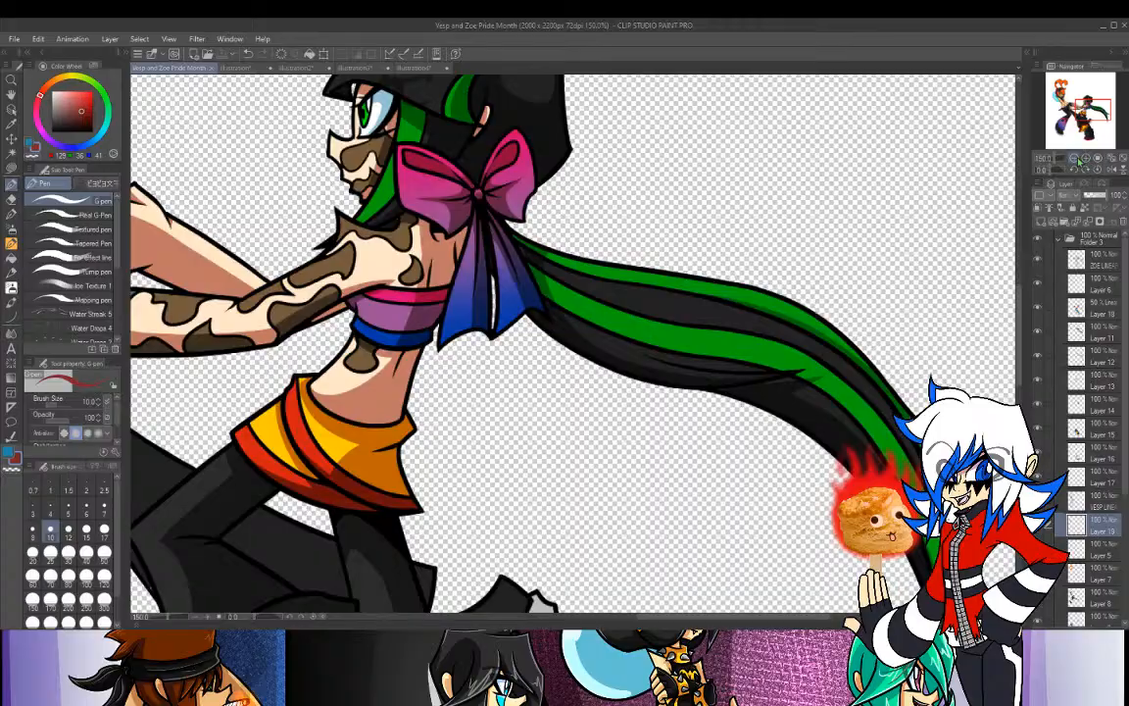
left_click(1076, 159)
left_click(1077, 159)
mouse_move(1087, 119)
left_mouse_down()
mouse_move(1068, 108)
mouse_move(1080, 110)
left_mouse_up()
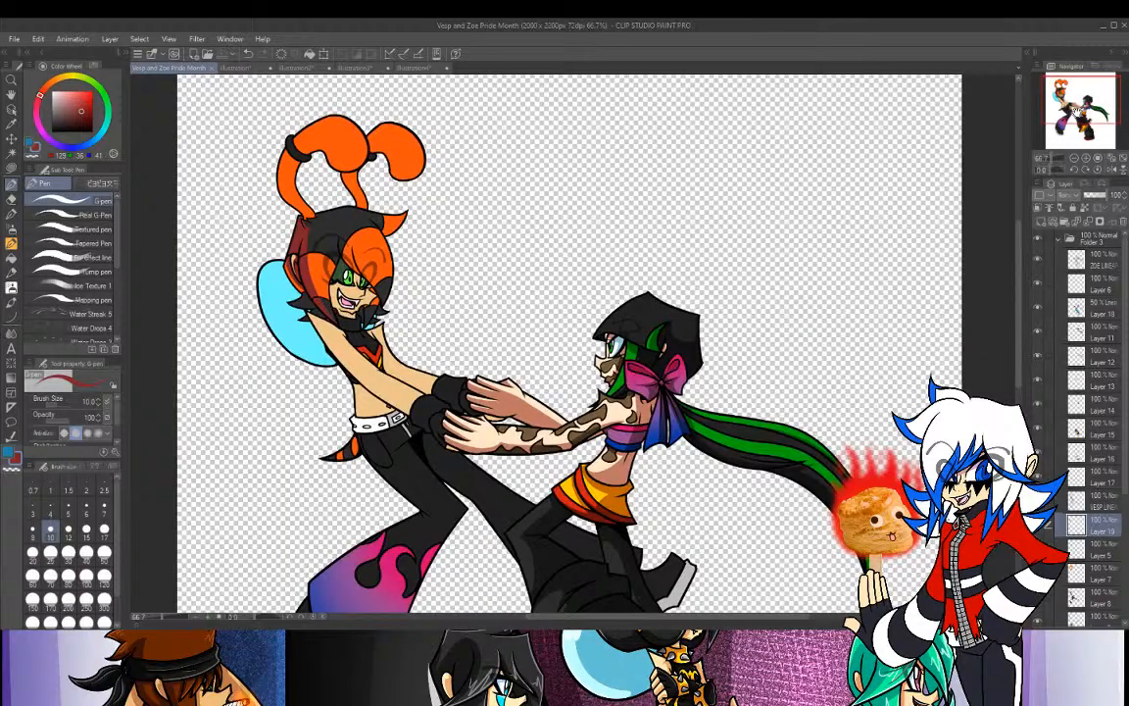